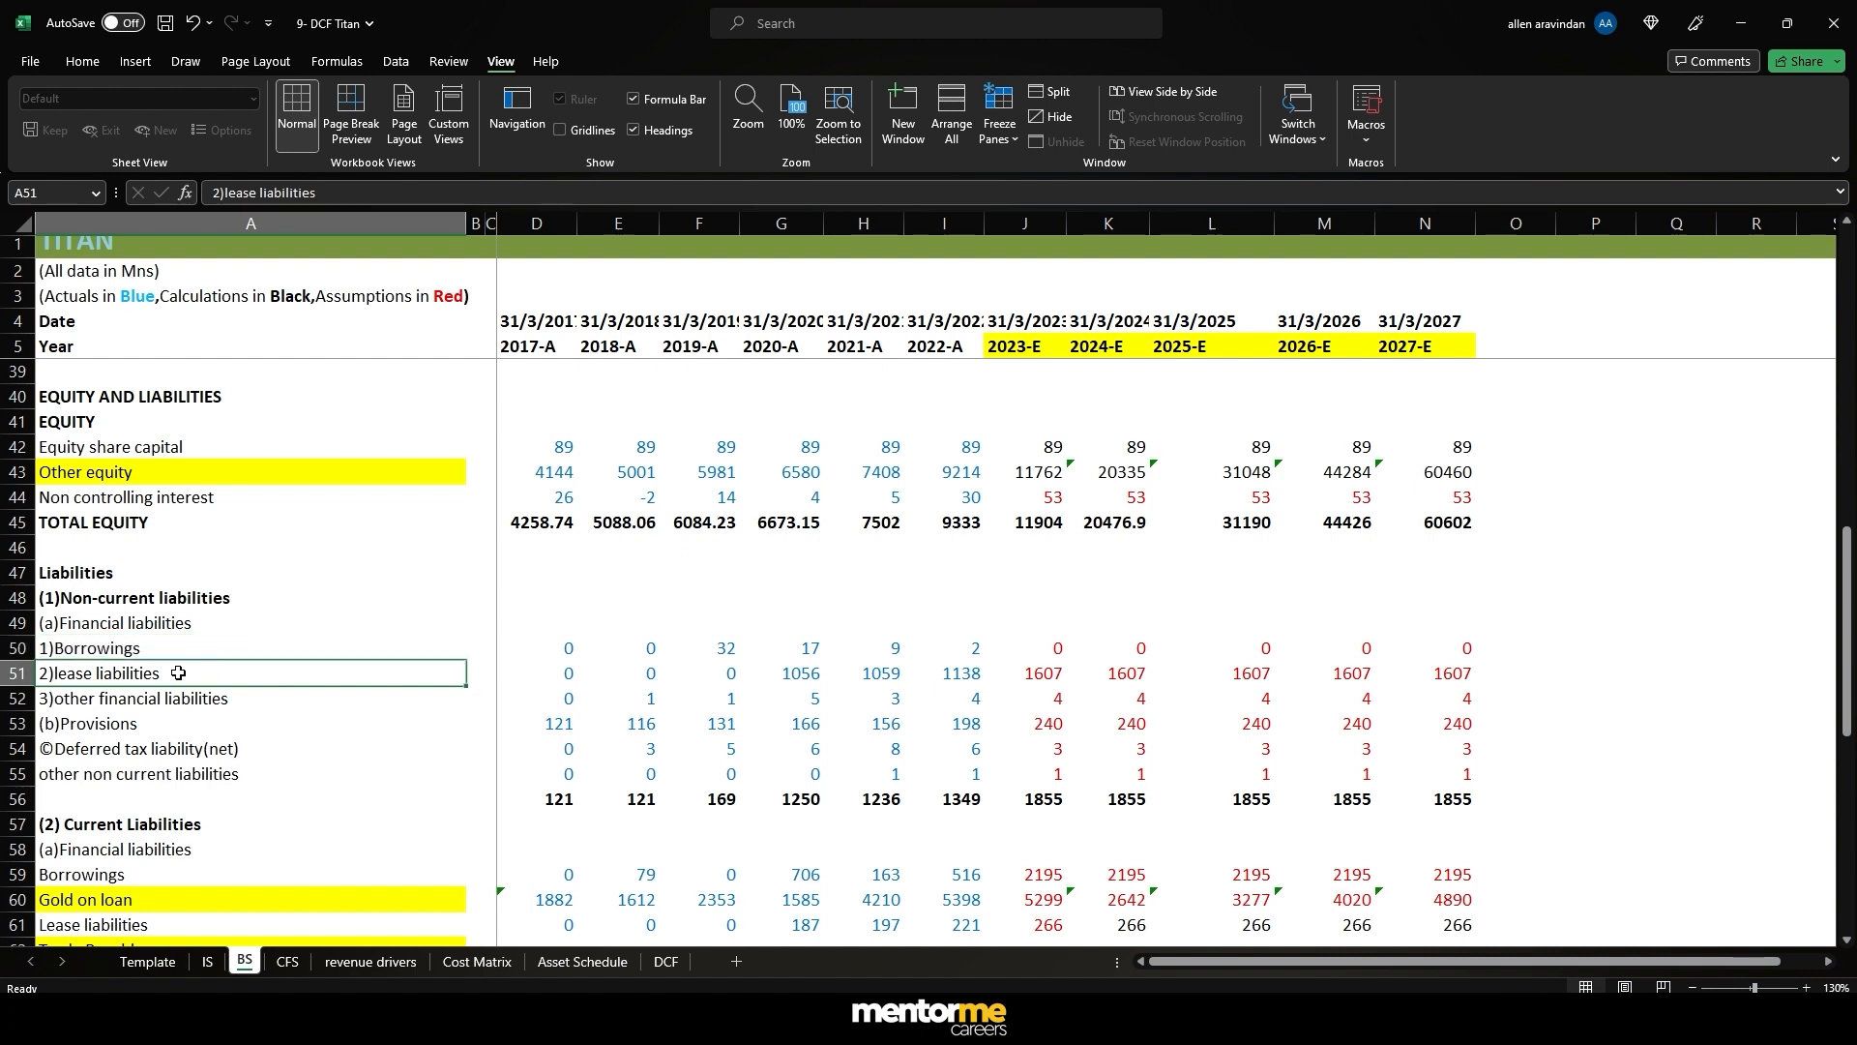
# - Examine the non-current lease liabilities row and the current borrowings and gold on loan rows across all years on the BS sheet
pyautogui.moveTo(241, 668); pyautogui.dragTo(1459, 683)
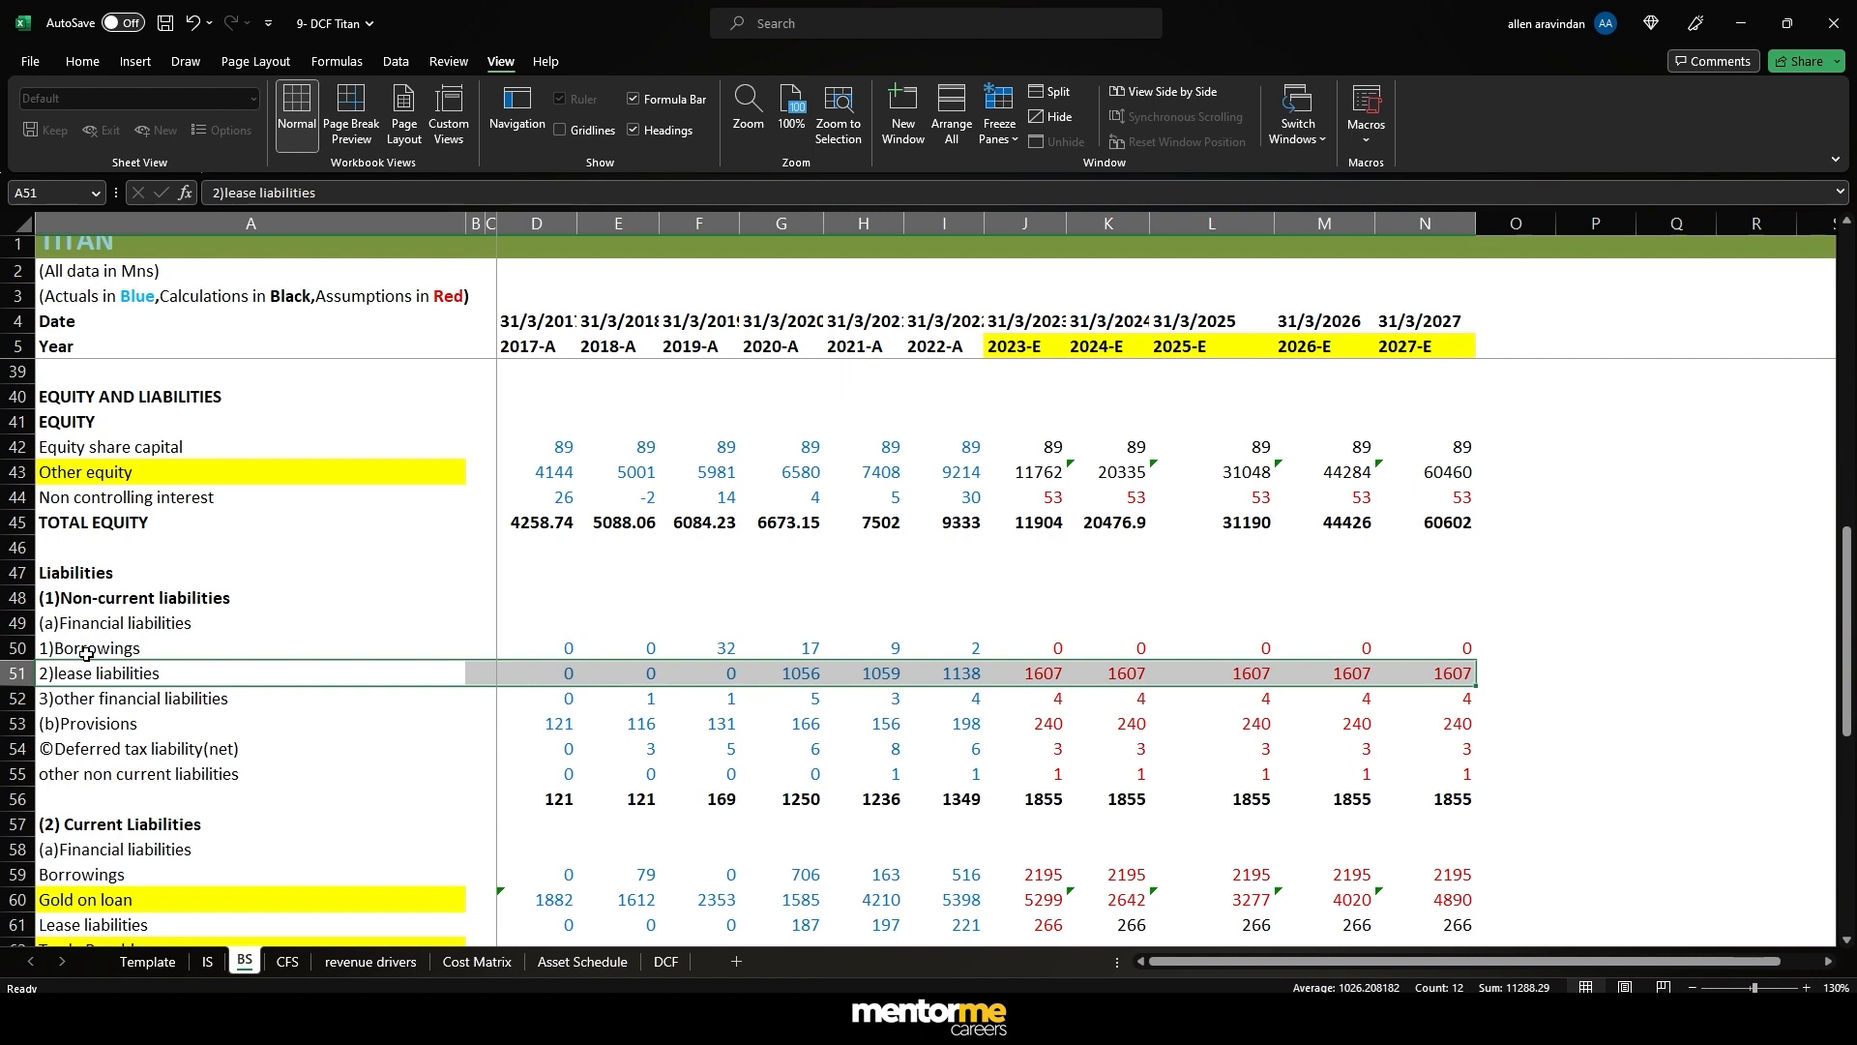
pyautogui.scroll(-2, 462, 919)
pyautogui.moveTo(401, 724); pyautogui.dragTo(1451, 745)
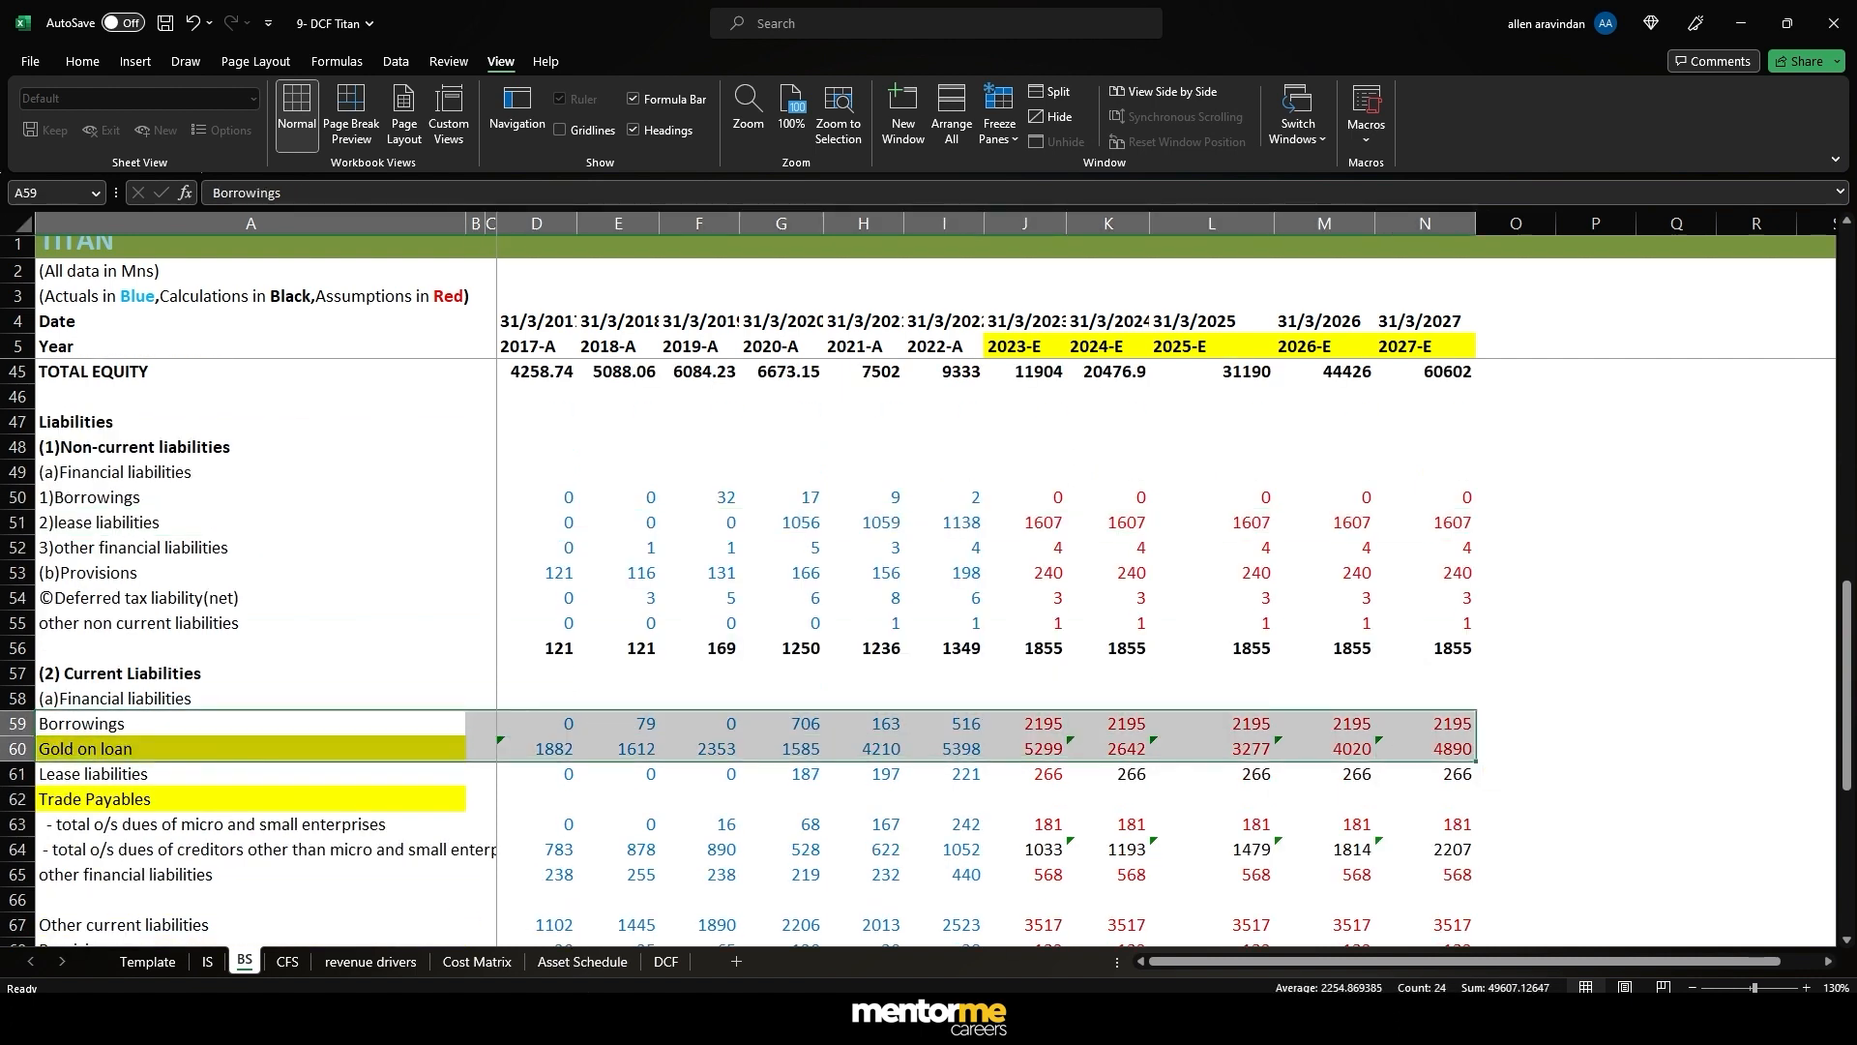
# - On the DCF sheet, narrow column A and enter the heading "Capital Structure" in A6
pyautogui.click(665, 963)
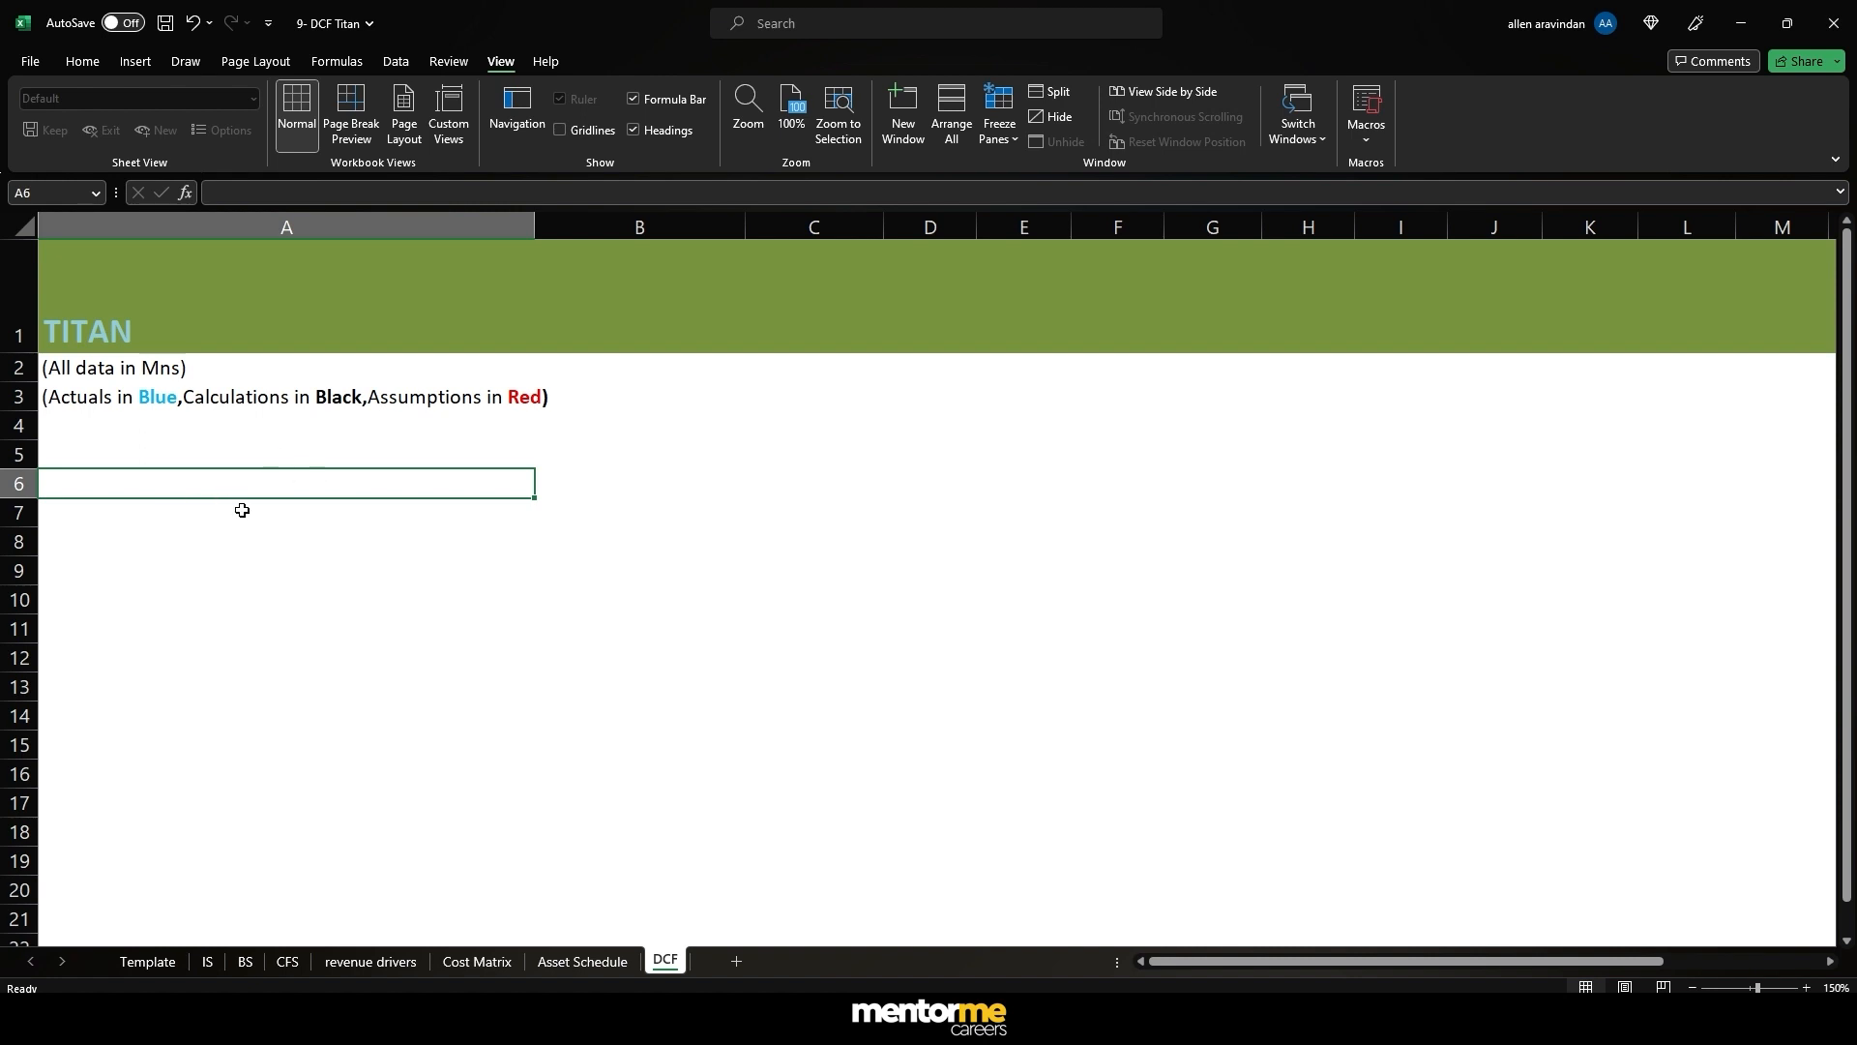
pyautogui.moveTo(535, 226); pyautogui.dragTo(404, 226)
pyautogui.click(253, 539)
pyautogui.click(232, 489)
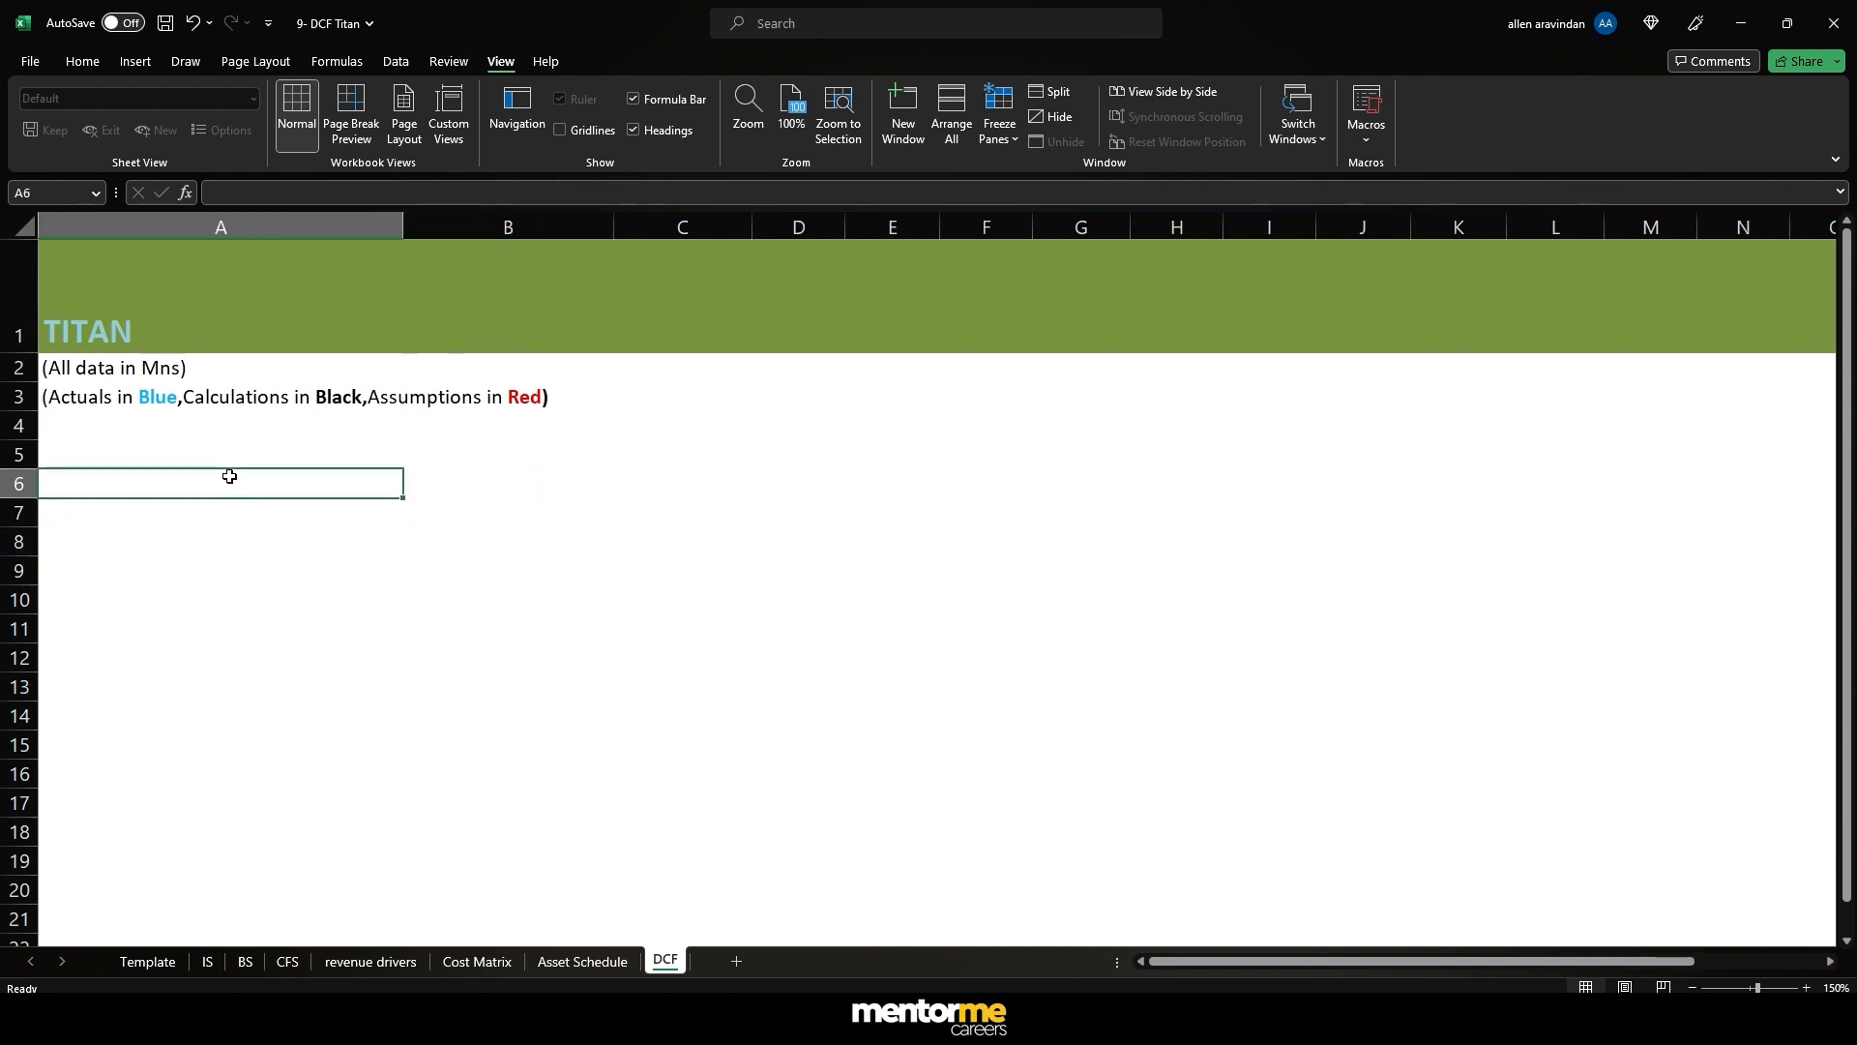
pyautogui.write('Capital')
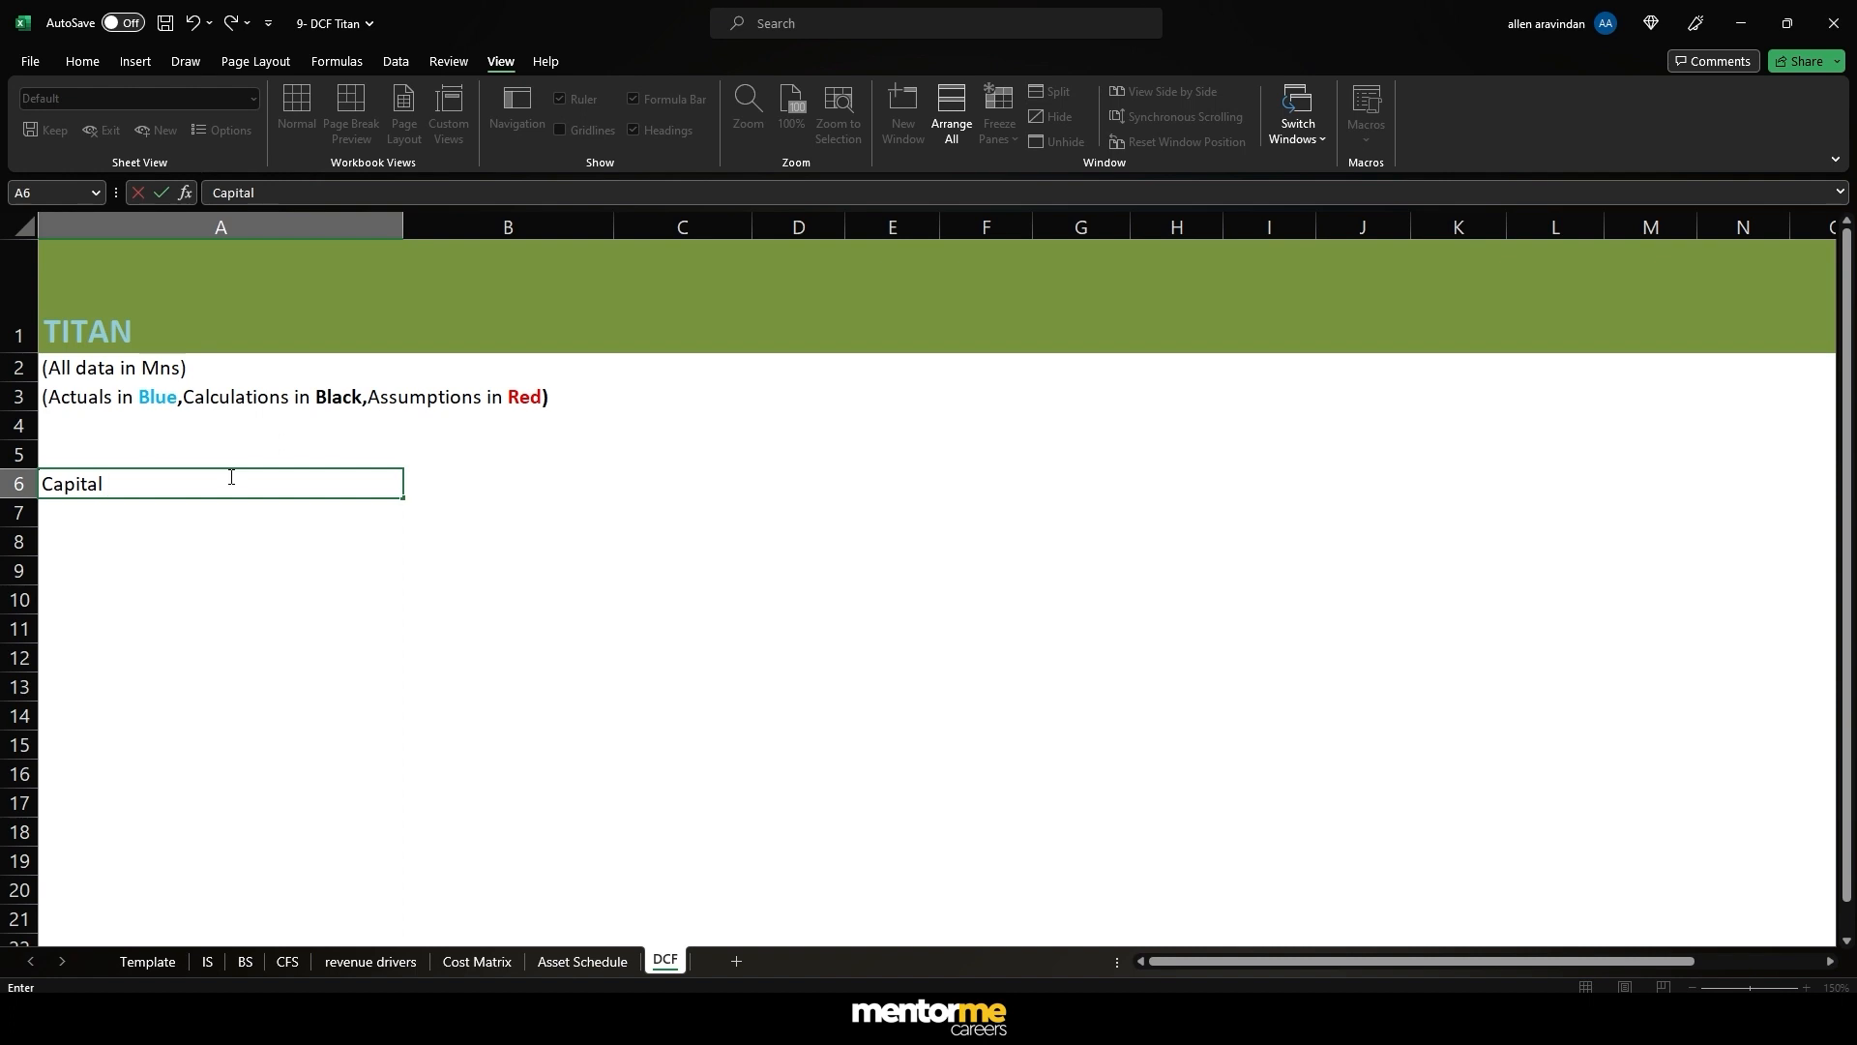
pyautogui.write(' Strucuture')
pyautogui.press('Return')
pyautogui.press('Up')
pyautogui.press('F2')
pyautogui.press('BackSpace')
pyautogui.press('BackSpace')
pyautogui.write('ure')
pyautogui.press('Return')
# - Enter the row labels Total Equity, Total Debt and Total in cells A7 to A9 under Capital Structure
pyautogui.write('D')
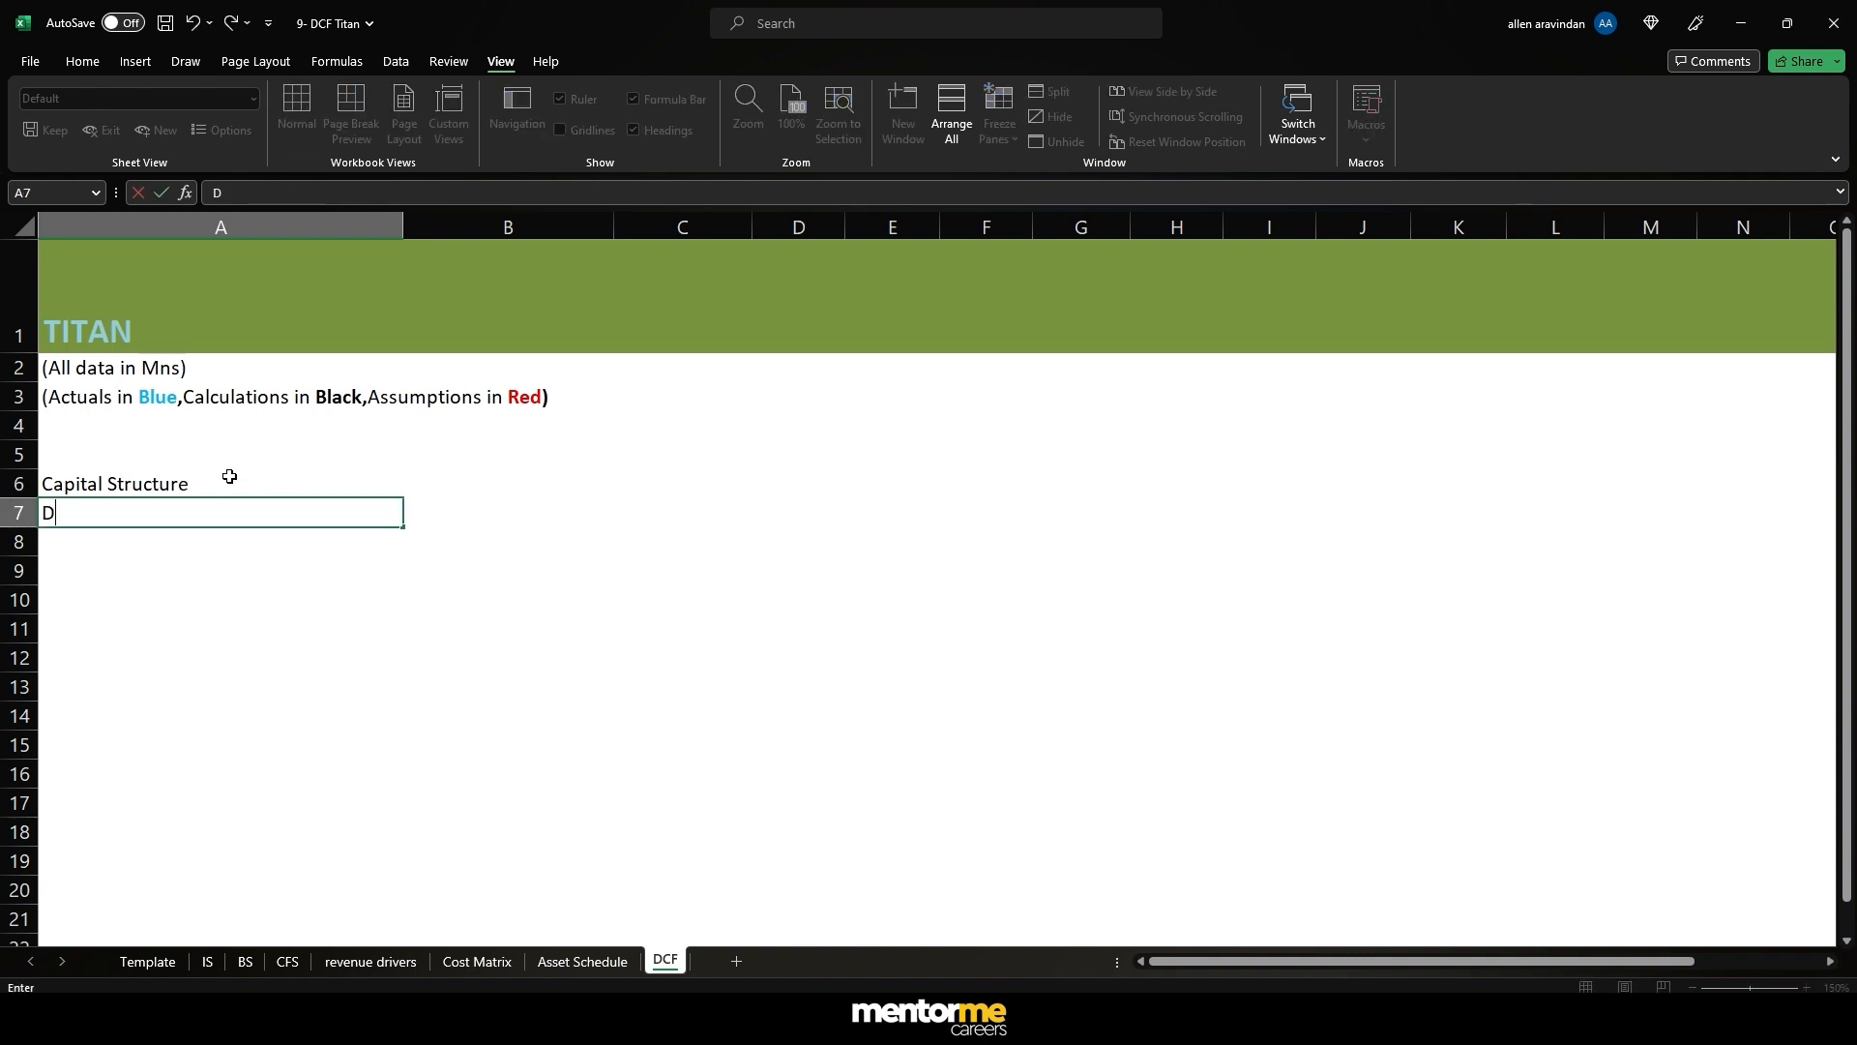
pyautogui.write('Equity')
pyautogui.press('BackSpace')
pyautogui.press('BackSpace')
pyautogui.press('BackSpace')
pyautogui.press('BackSpace')
pyautogui.press('BackSpace')
pyautogui.press('BackSpace')
pyautogui.write('Total Equ')
pyautogui.press('Escape')
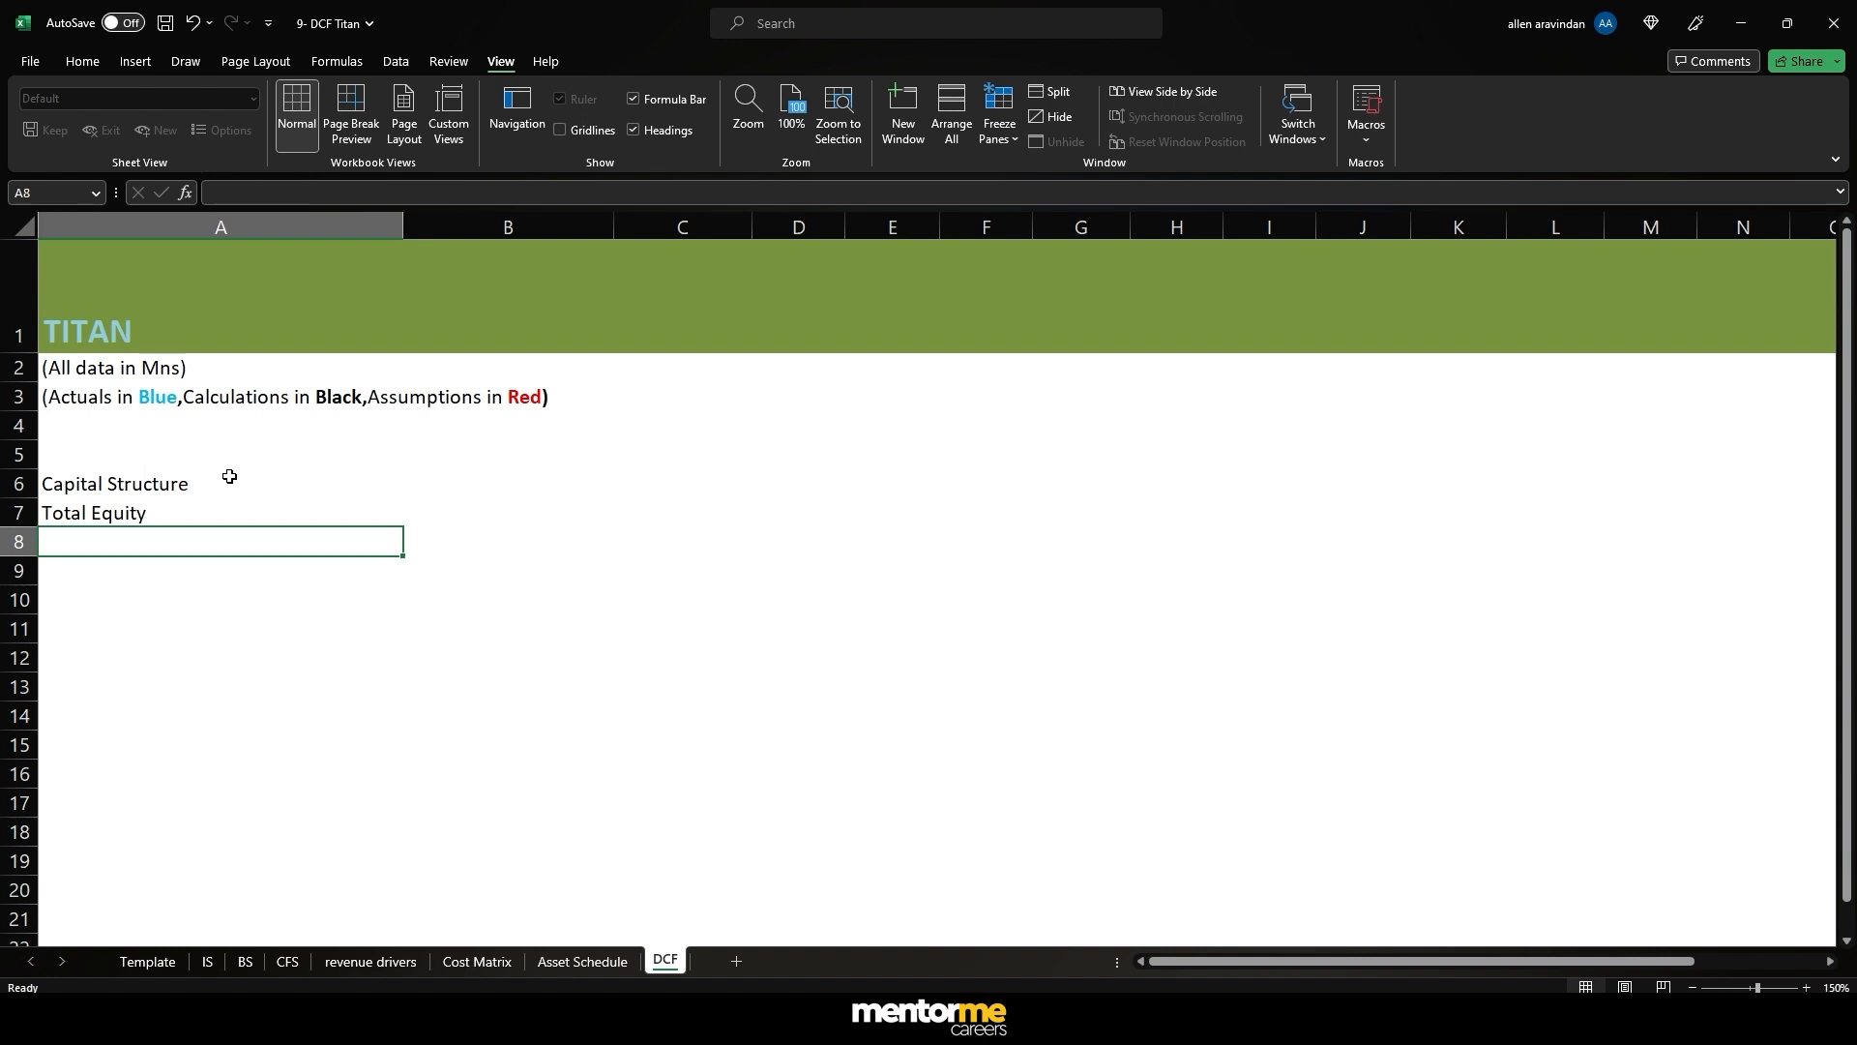
pyautogui.write('Total Debt')
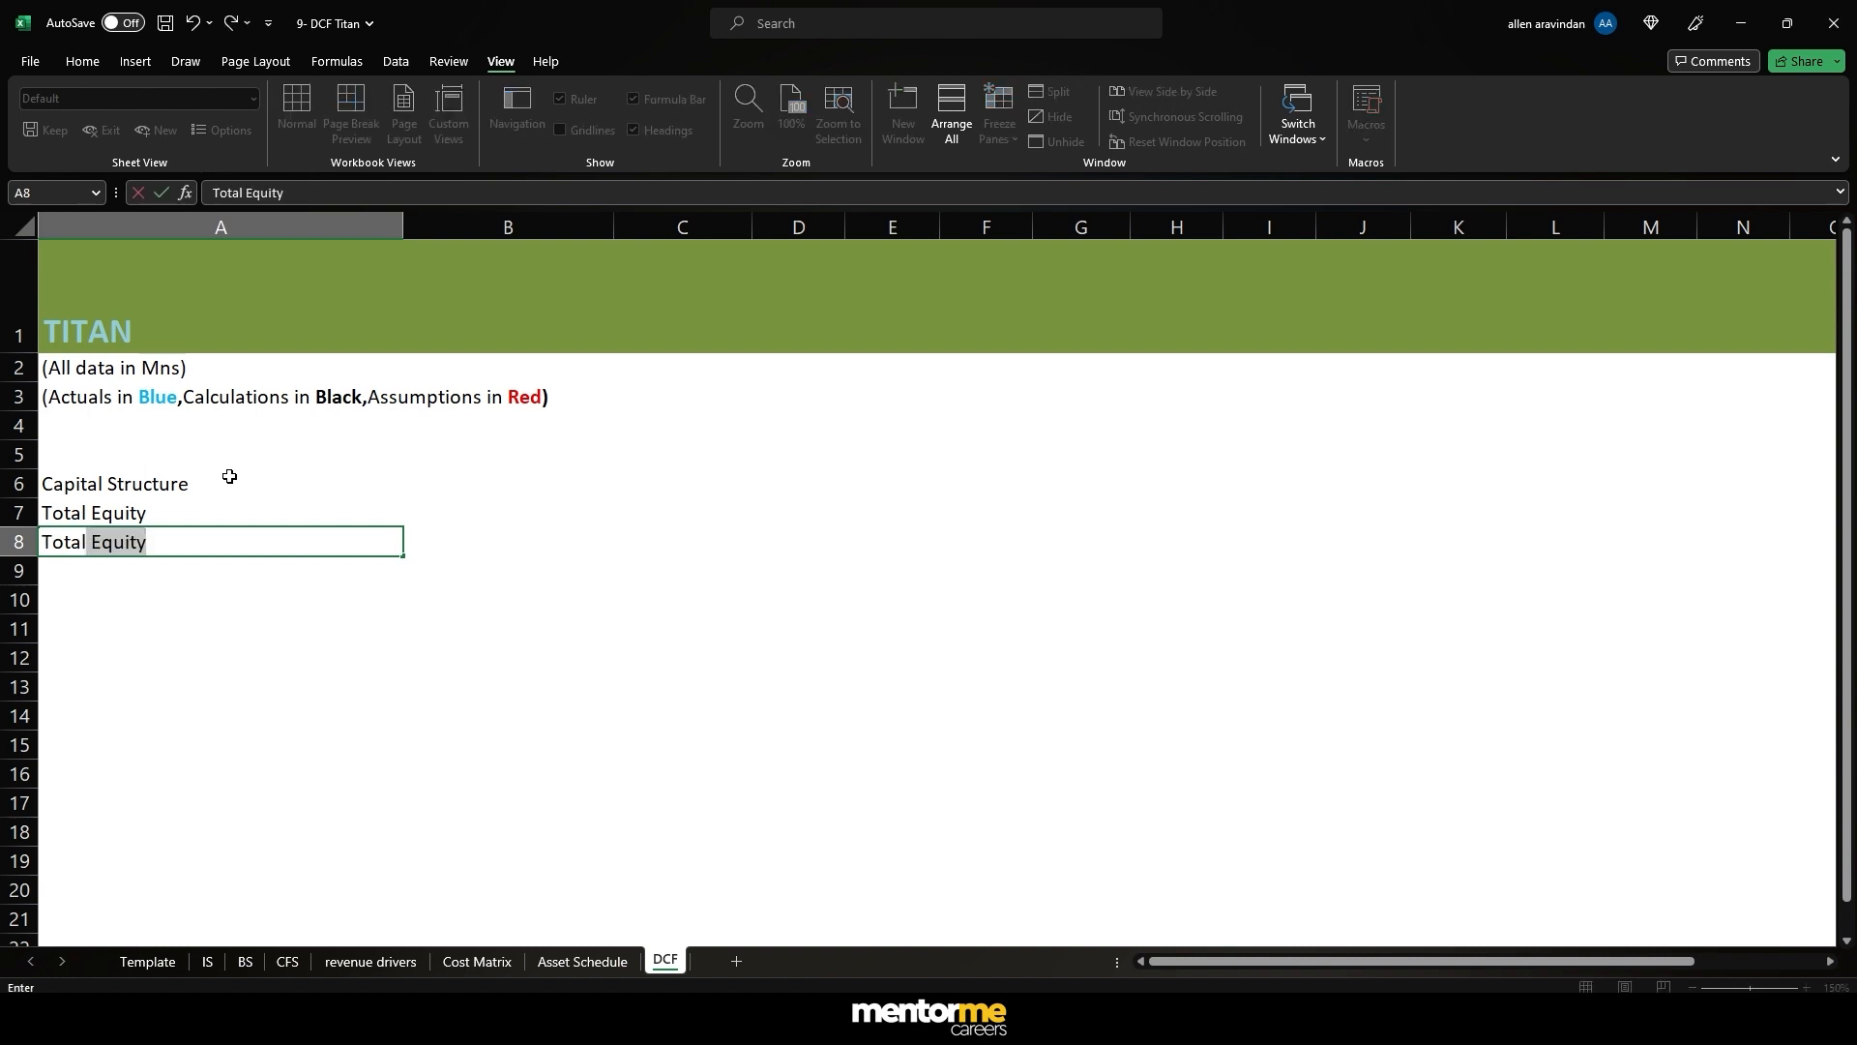
pyautogui.press('Return')
pyautogui.write('Total')
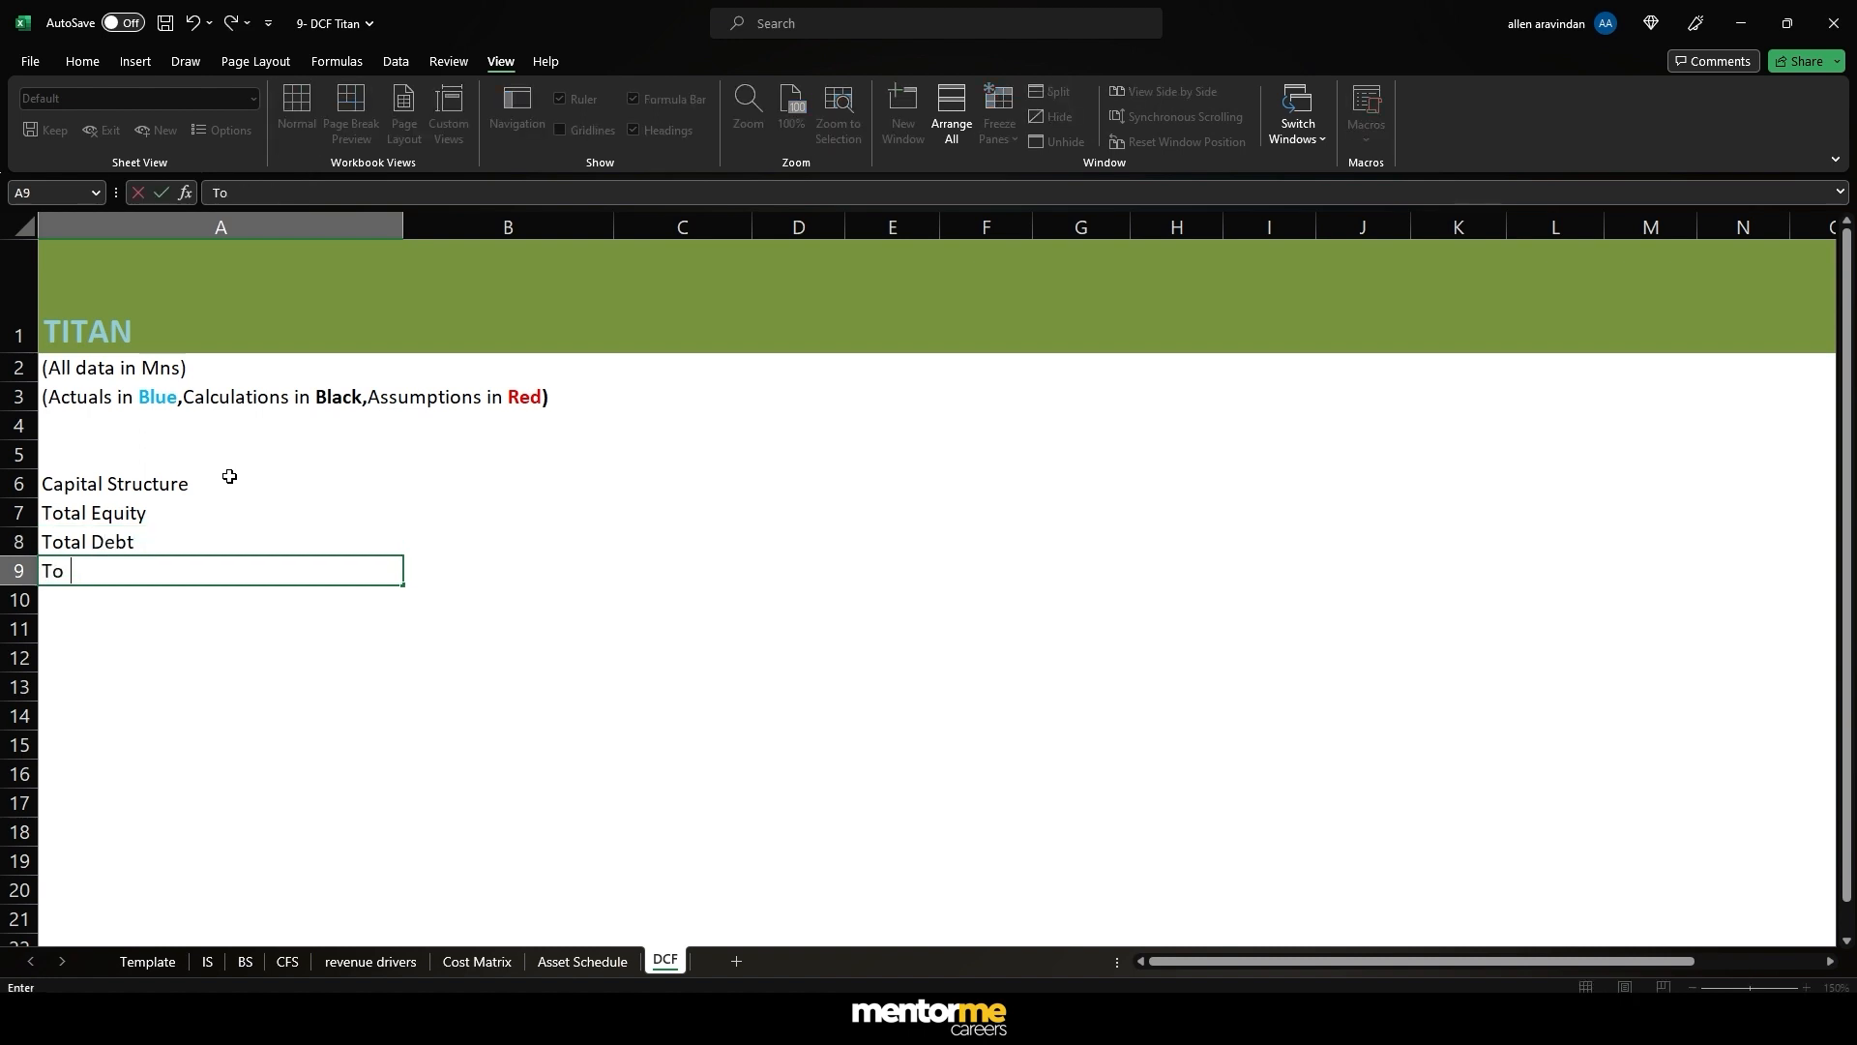
pyautogui.press('Right')
# - Narrow column A further so it fits closely around the capital structure labels
pyautogui.press('Up')
pyautogui.press('Up')
pyautogui.press('Left')
pyautogui.press('Up')
pyautogui.press('Right')
pyautogui.press('Left')
pyautogui.moveTo(403, 232); pyautogui.dragTo(268, 232)
# - Enter the column headings Values, % and Cost in cells B6 to D6 beside Capital Structure
pyautogui.click(319, 485)
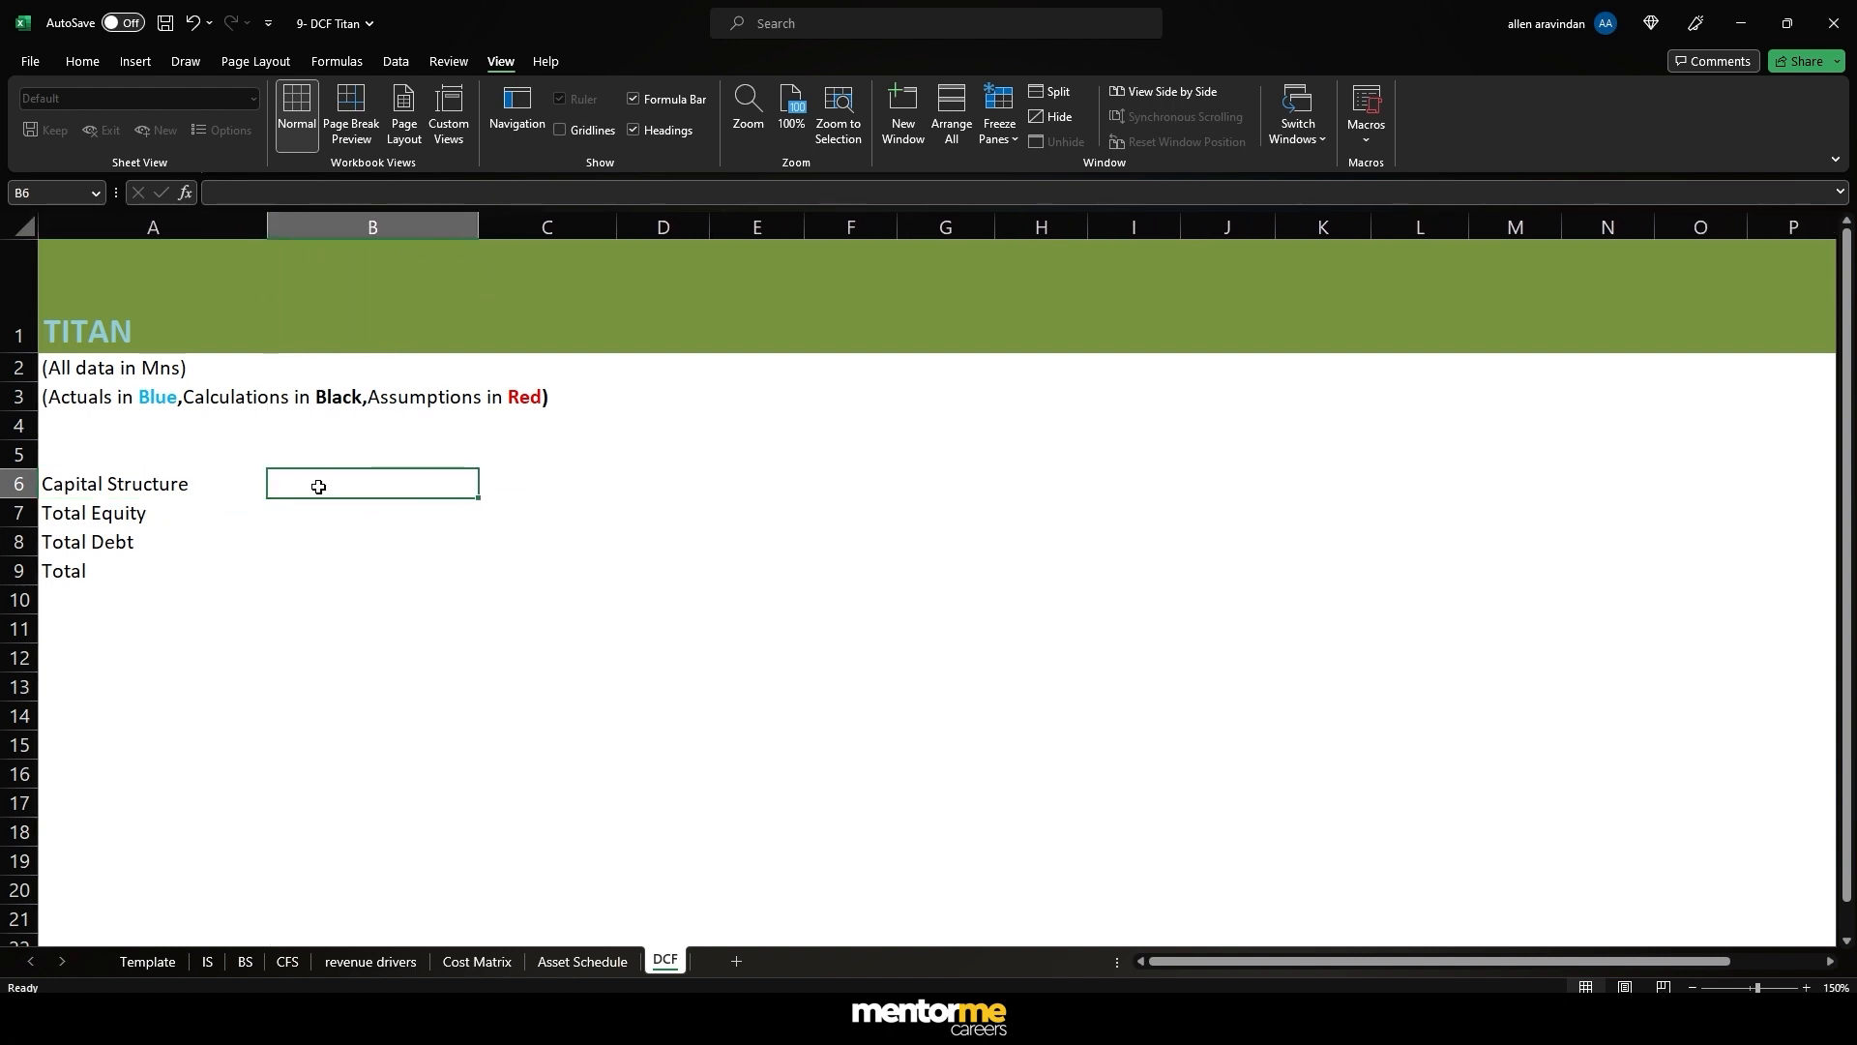
pyautogui.write('Values')
pyautogui.press('Return')
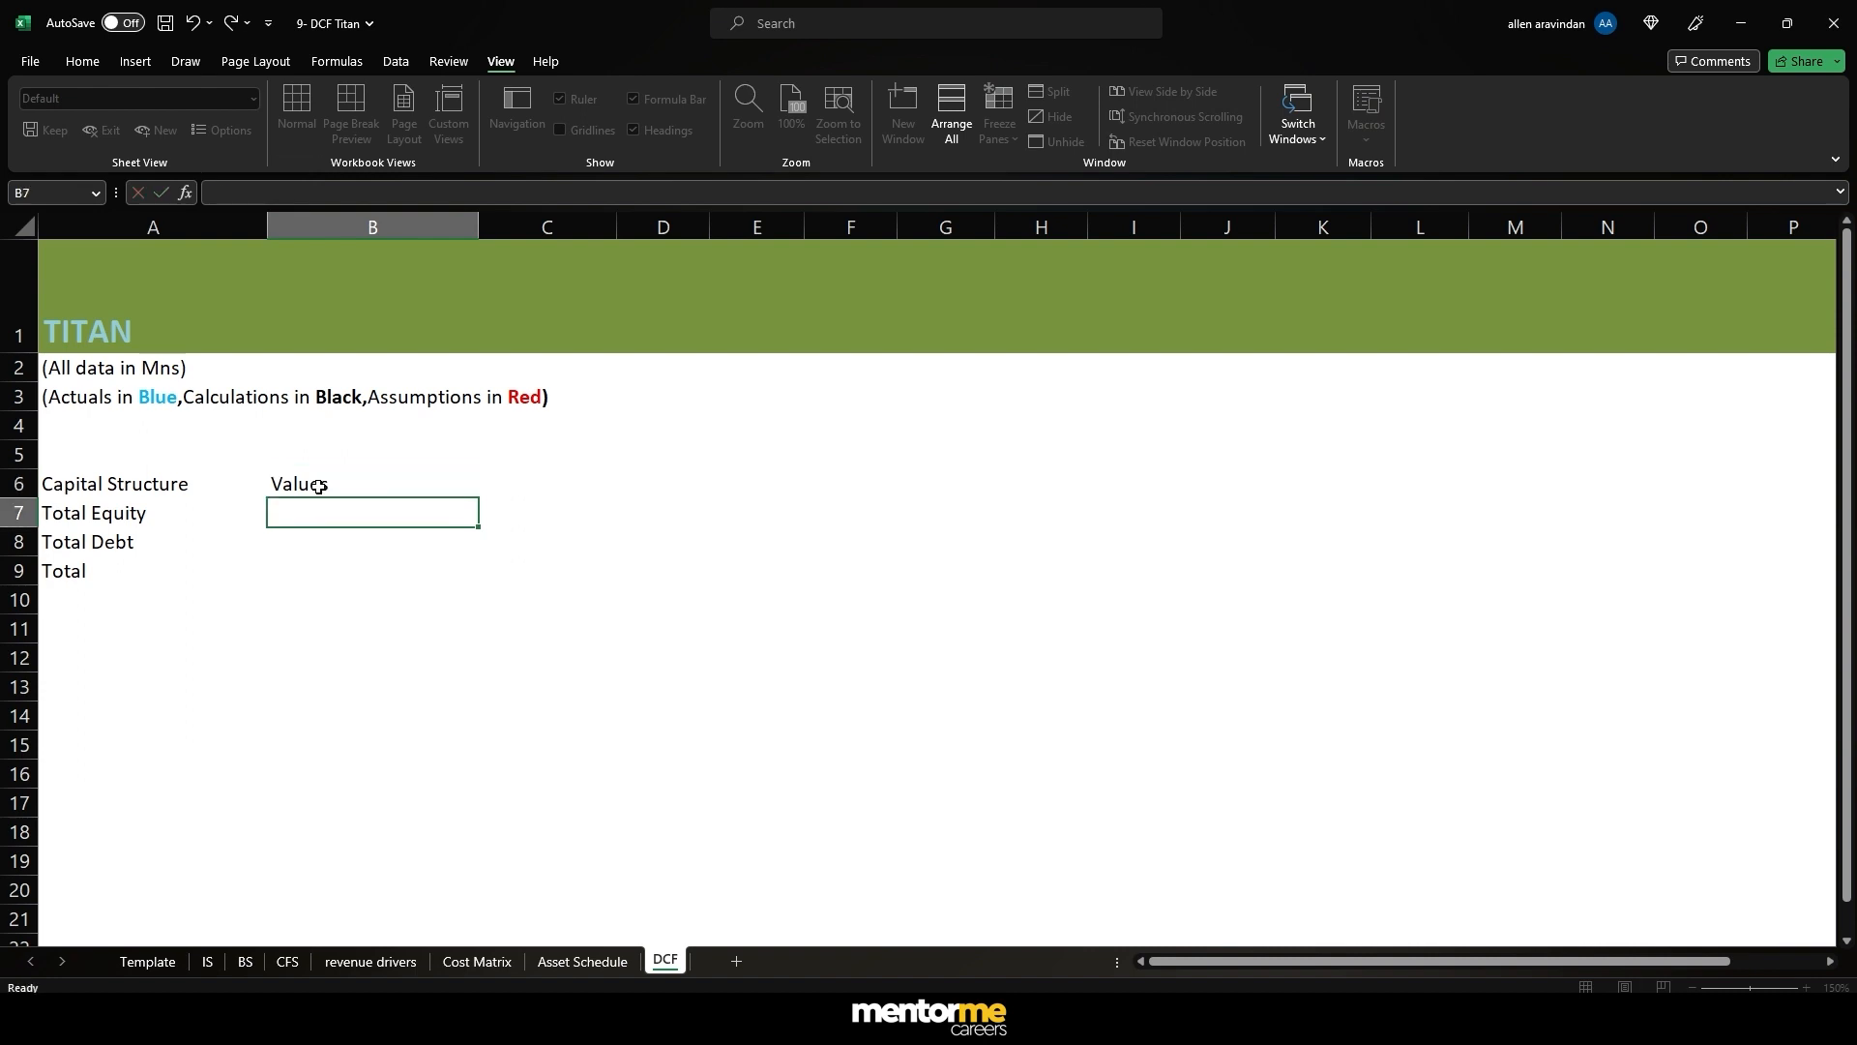
pyautogui.press('Up')
pyautogui.press('Right')
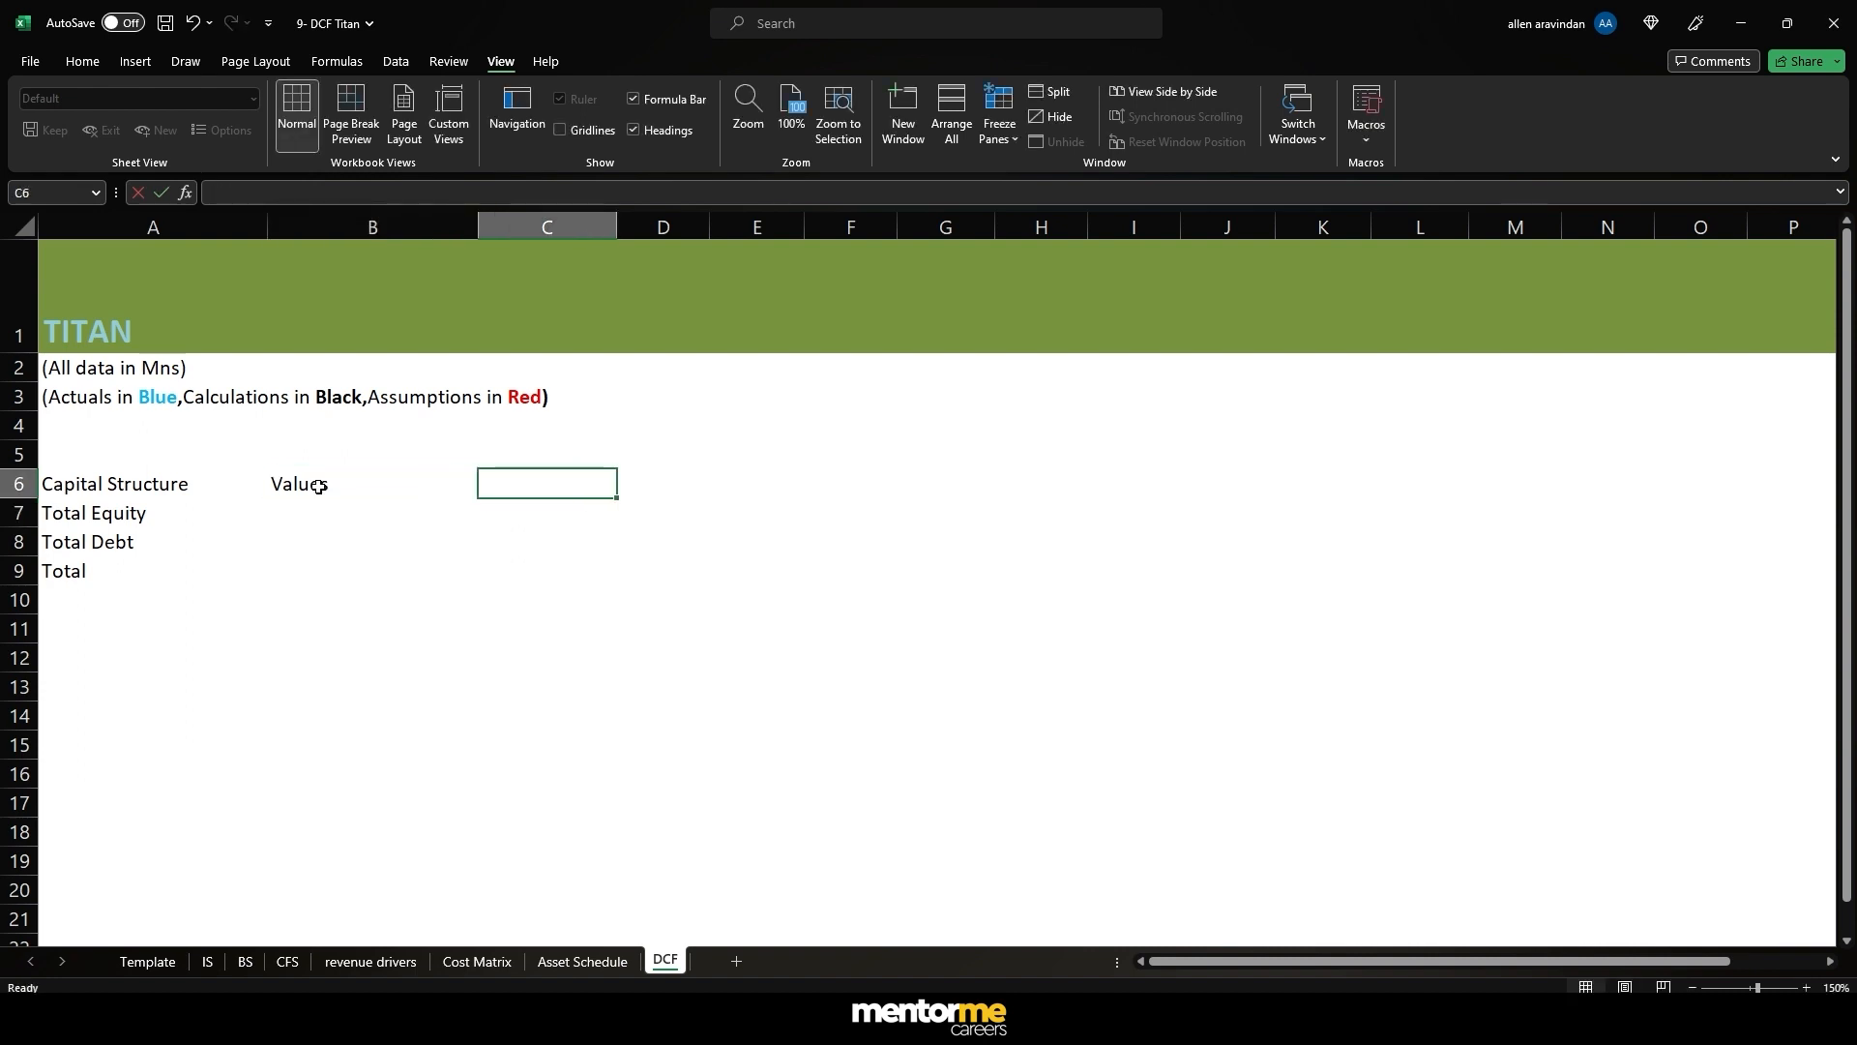
pyautogui.write('%')
pyautogui.press('Right')
pyautogui.write('Cost')
pyautogui.press('Return')
# - Link the Total Equity value in B7 to the 2023-E TOTAL EQUITY figure on the balance sheet with =BS!J45
pyautogui.press('Left')
pyautogui.press('Left')
pyautogui.press('Left')
pyautogui.press('Right')
pyautogui.write('=')
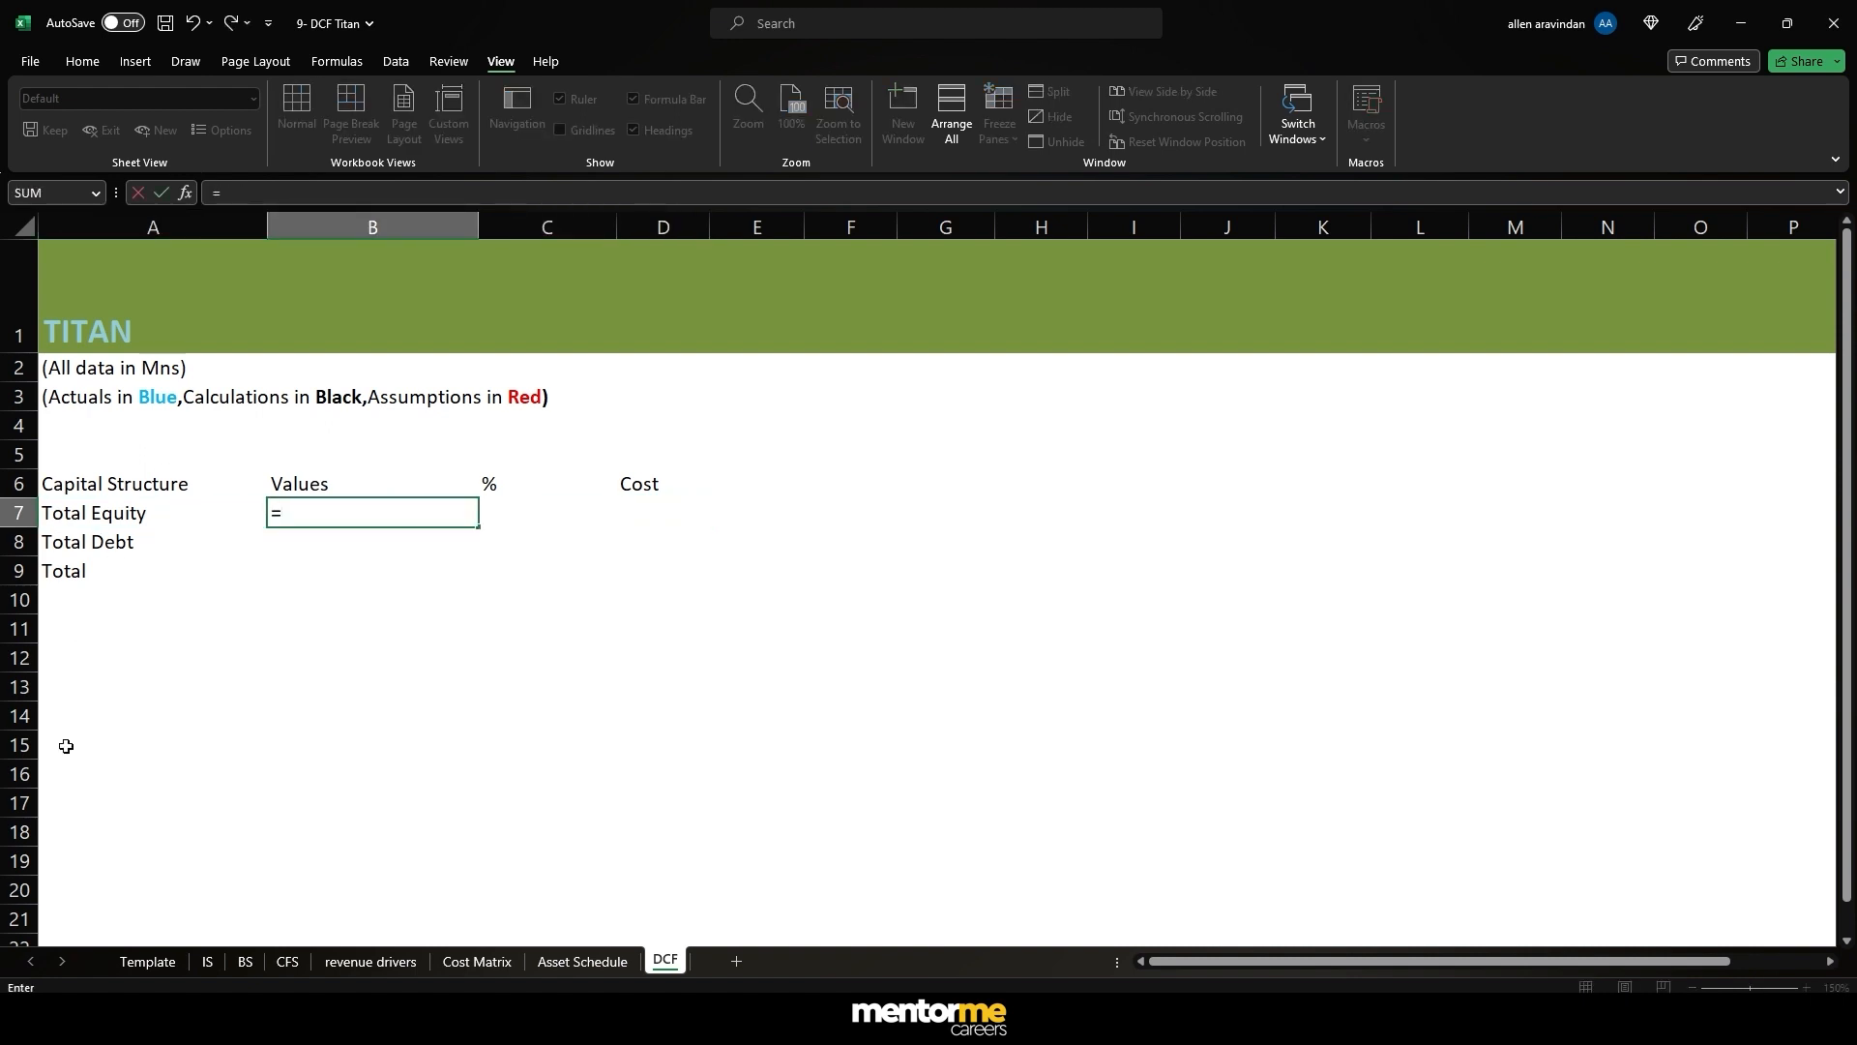
pyautogui.click(249, 961)
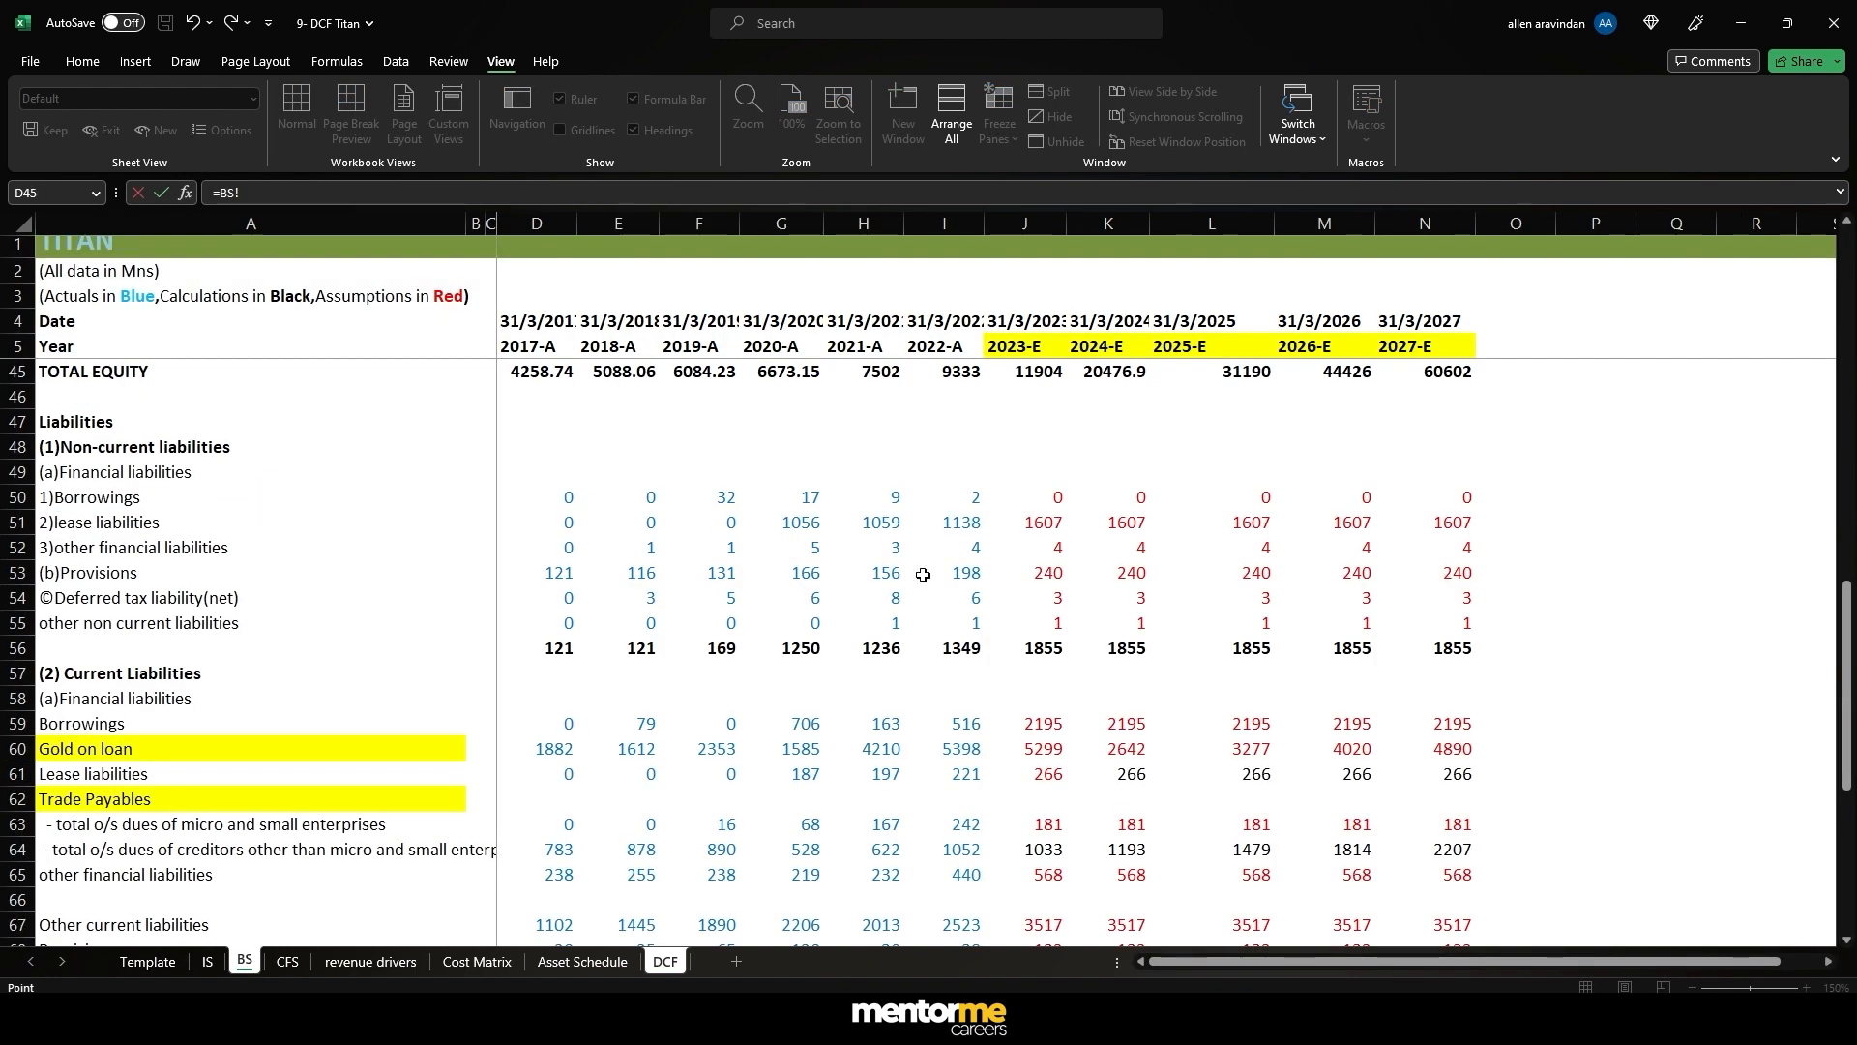
pyautogui.scroll(-3, 937, 674)
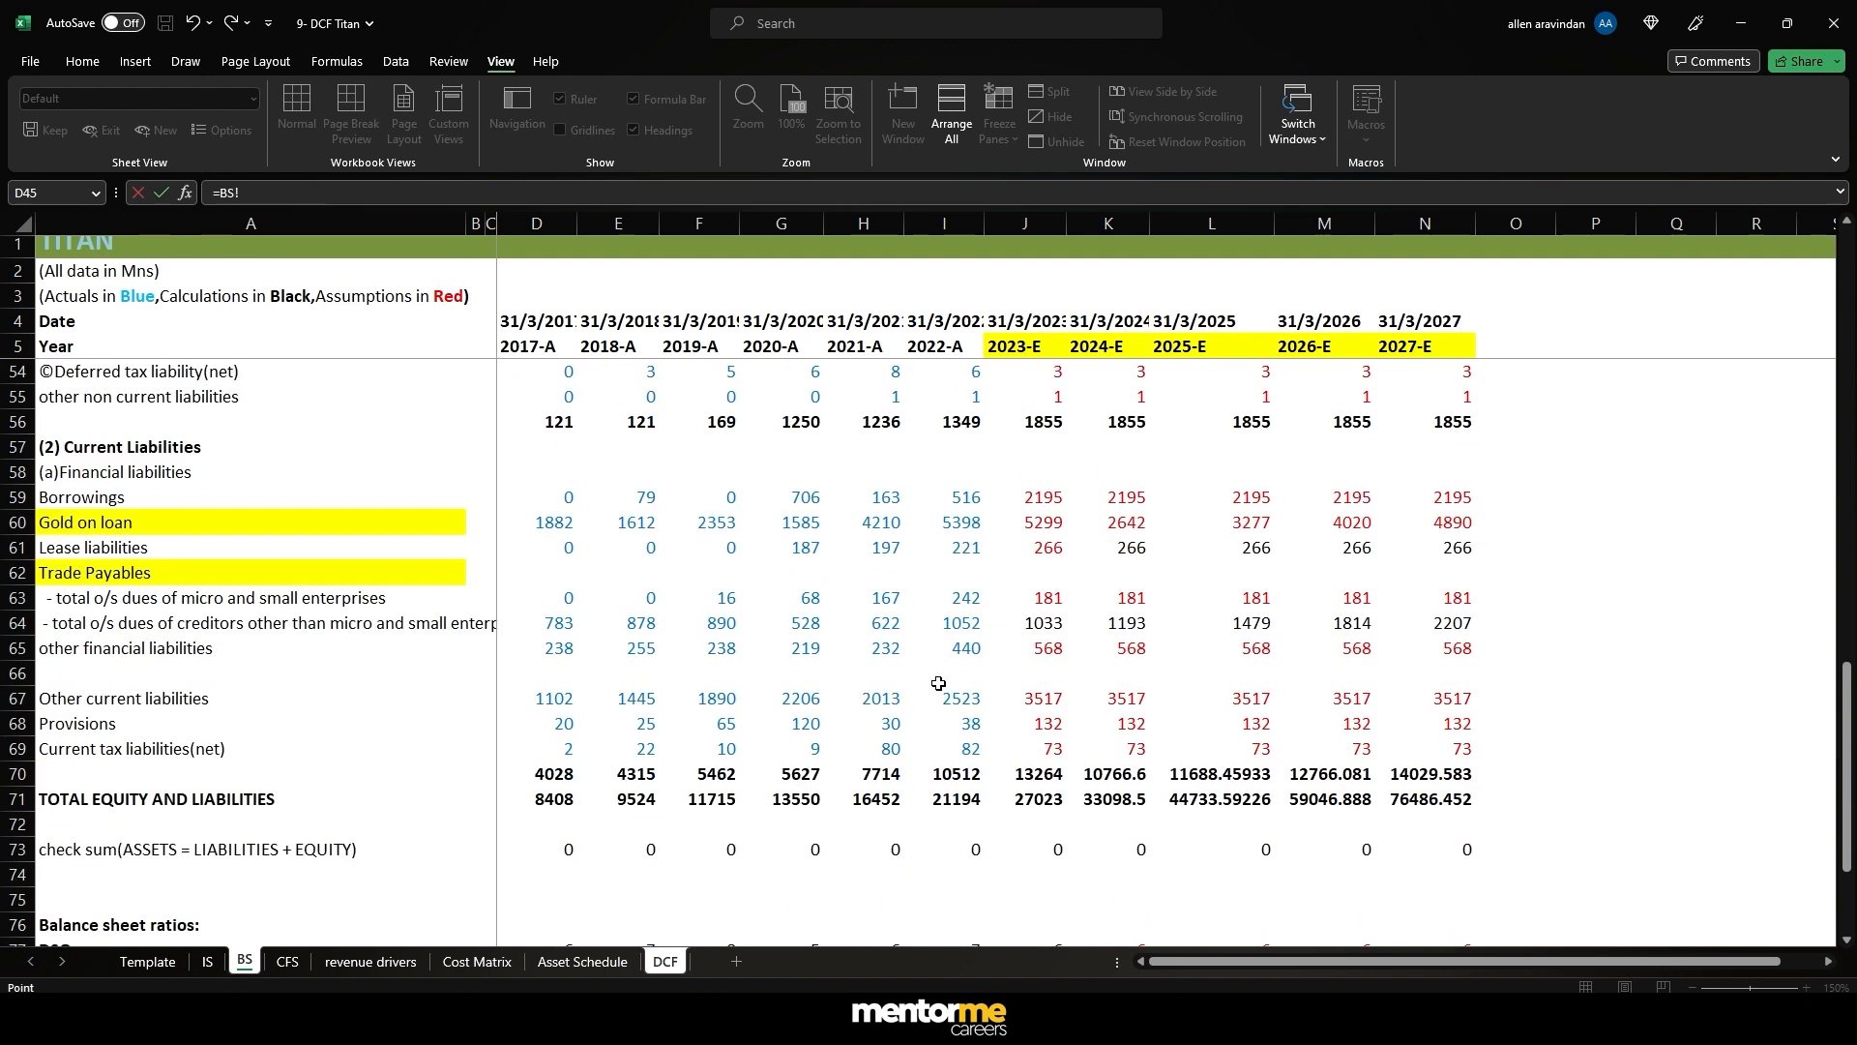
pyautogui.scroll(6, 953, 701)
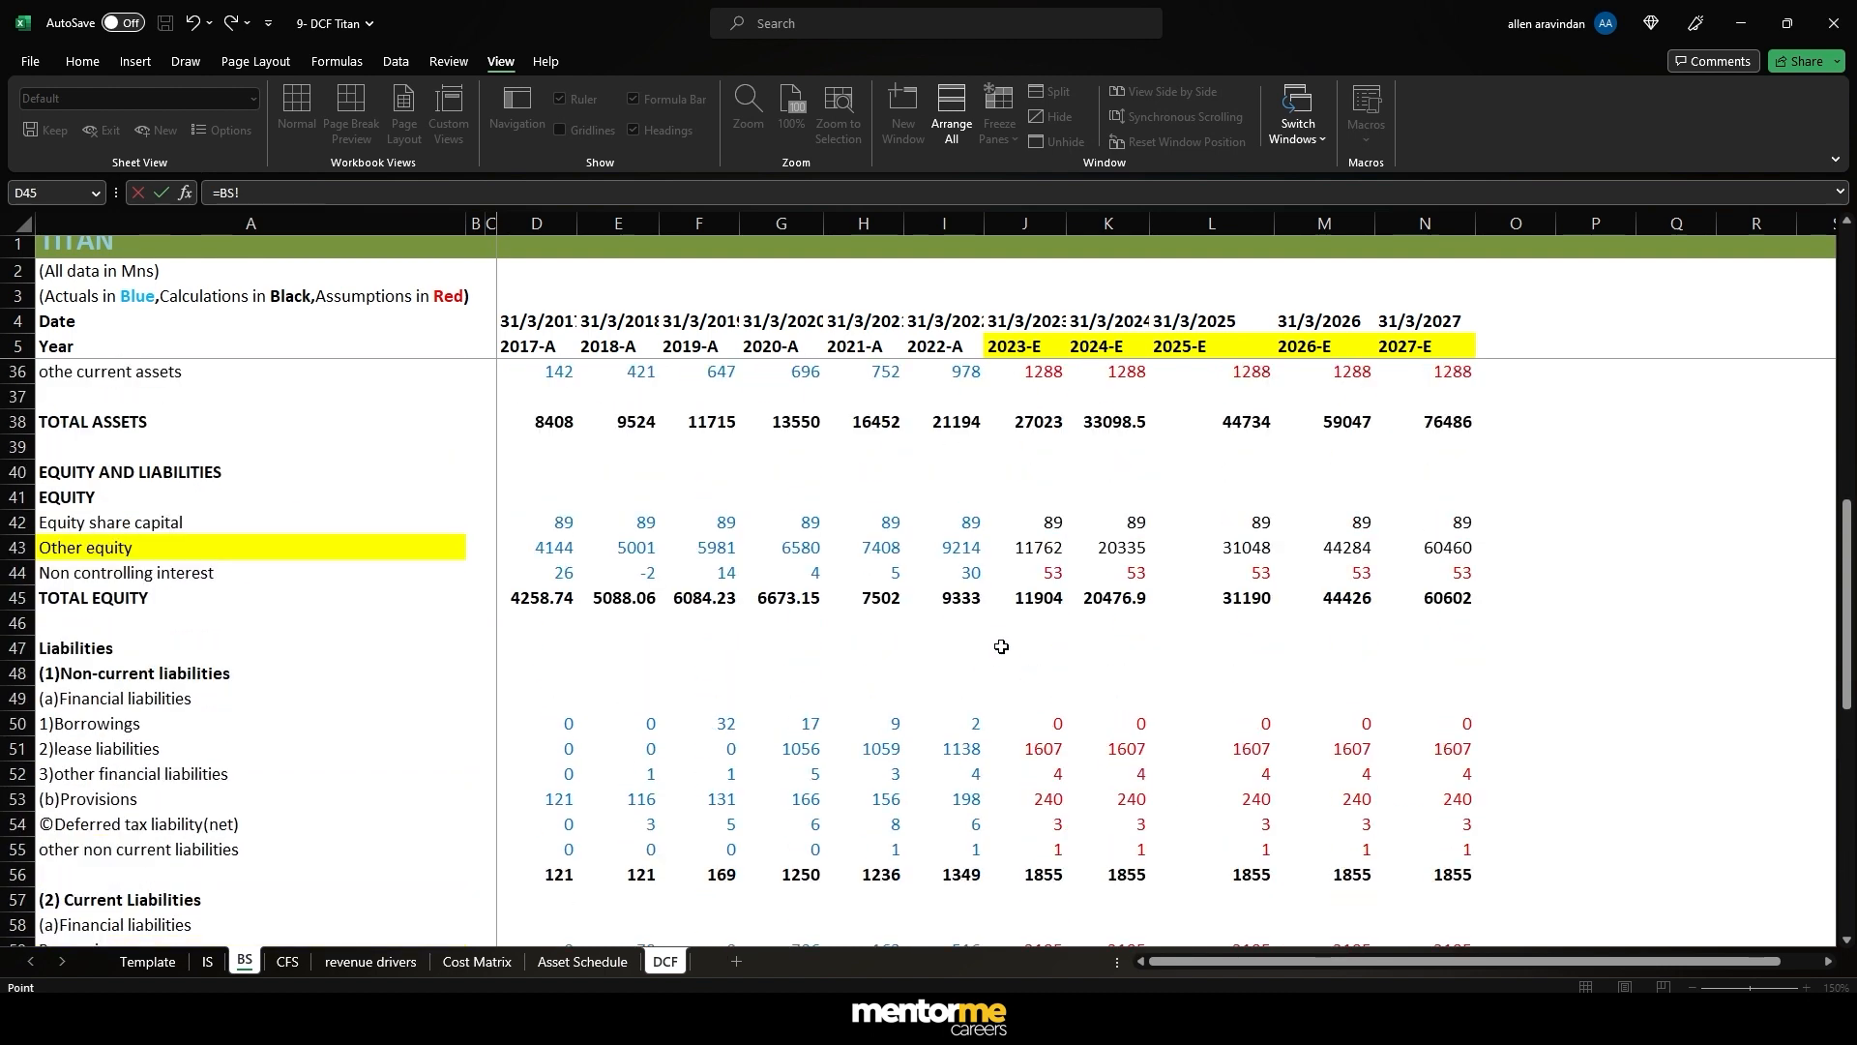
pyautogui.click(1052, 604)
pyautogui.hotkey('ctrl', 'Return')
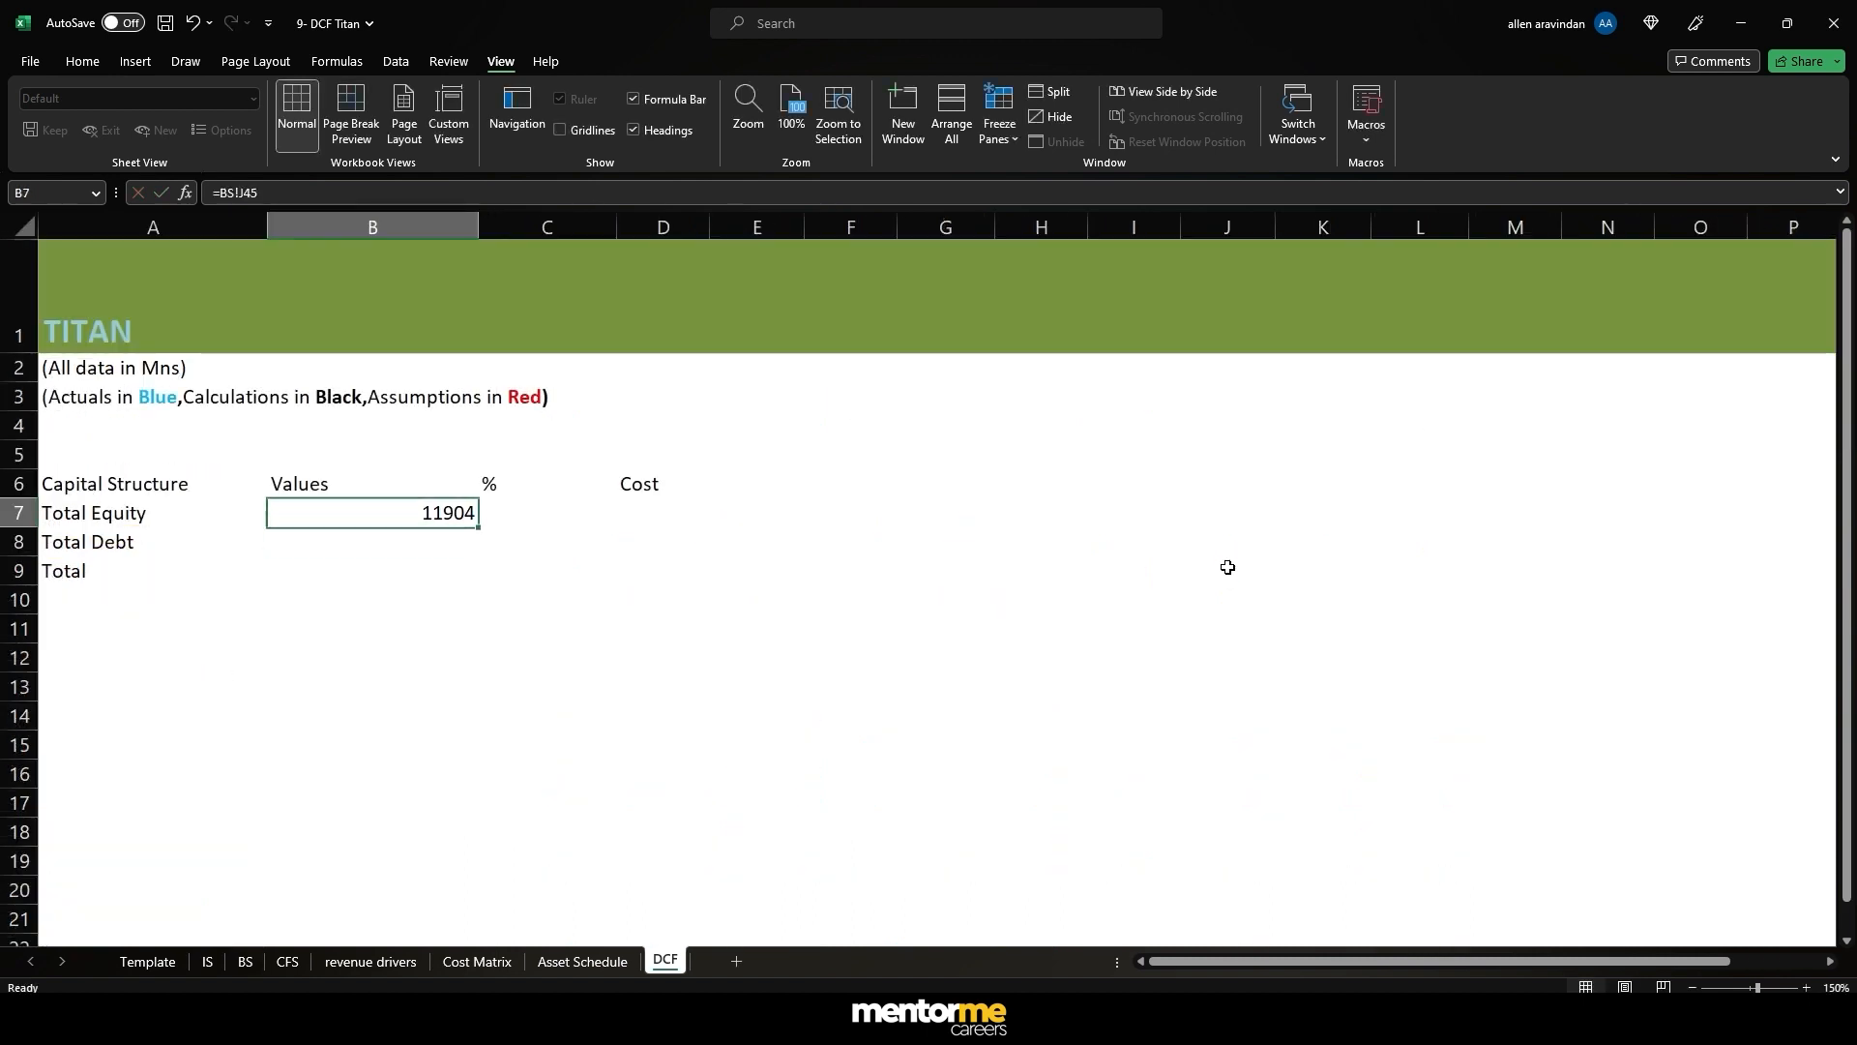
# - Start the Total Debt formula in B8 with a reference to the BS sheet and bring its liabilities section into view
pyautogui.press('Down')
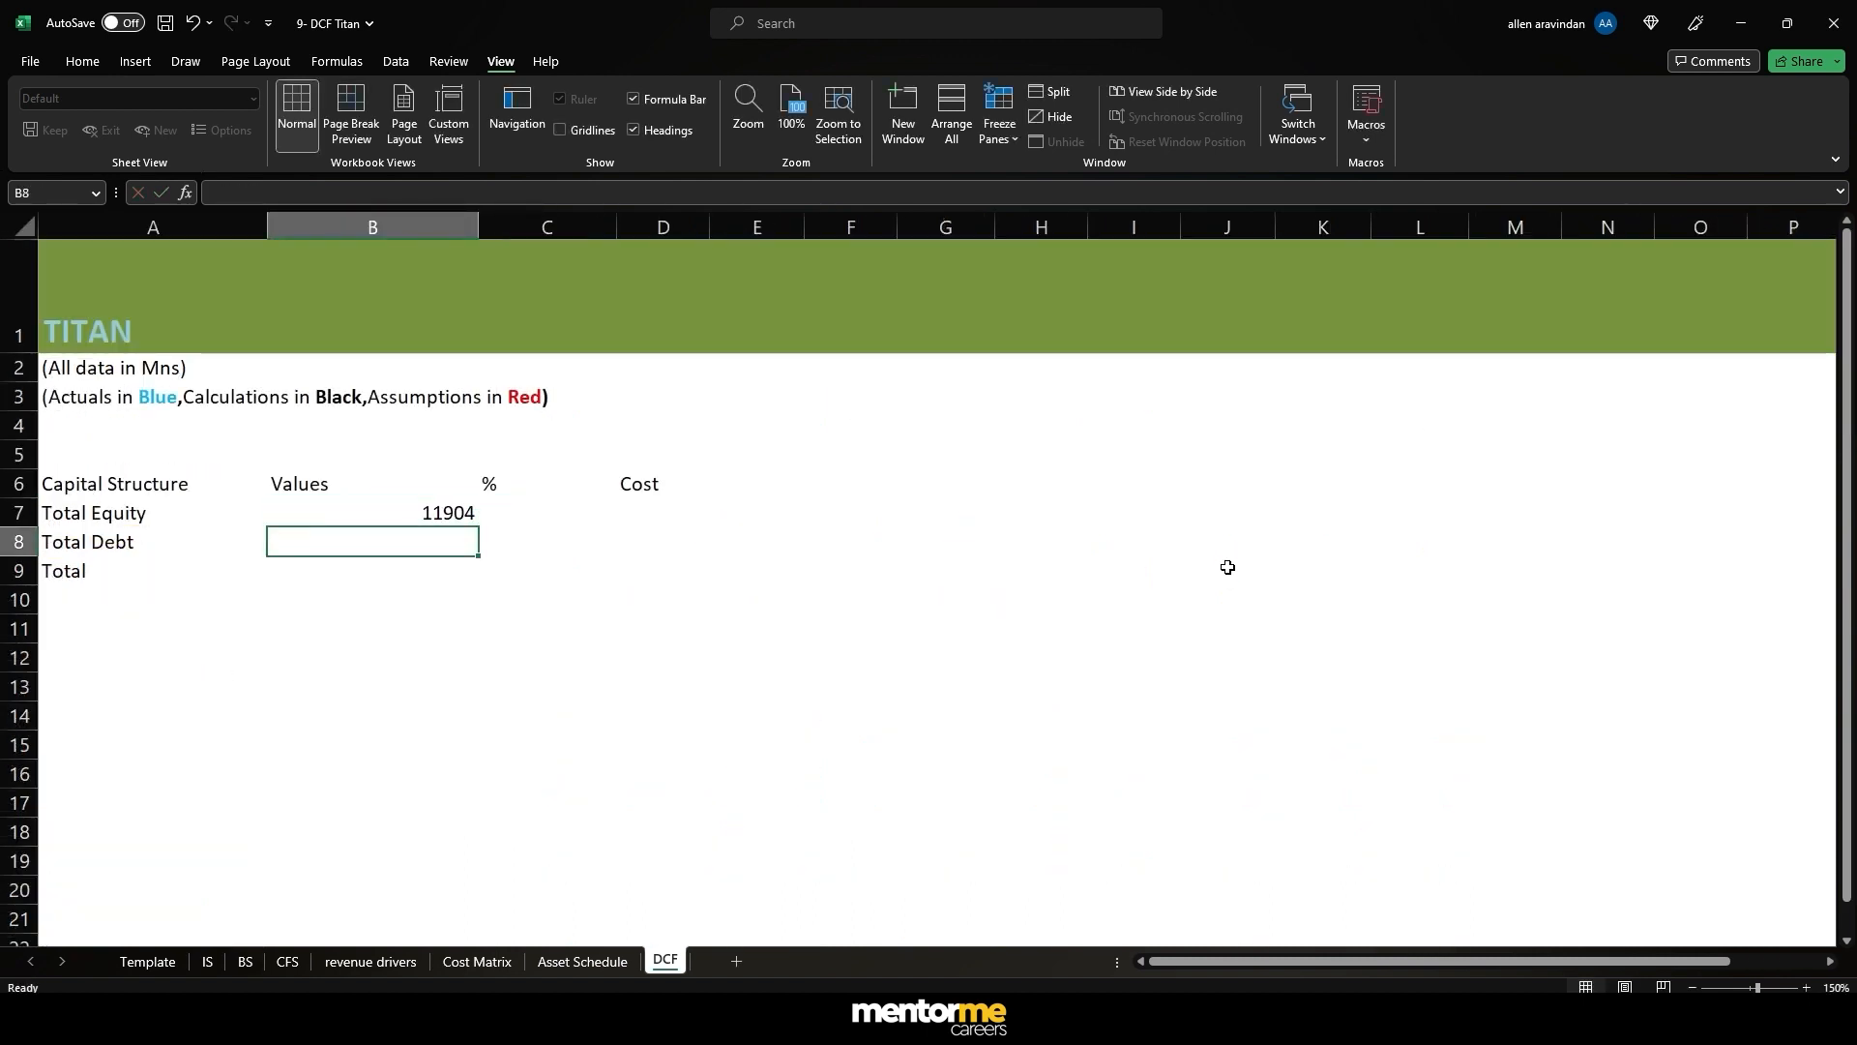
pyautogui.write('=')
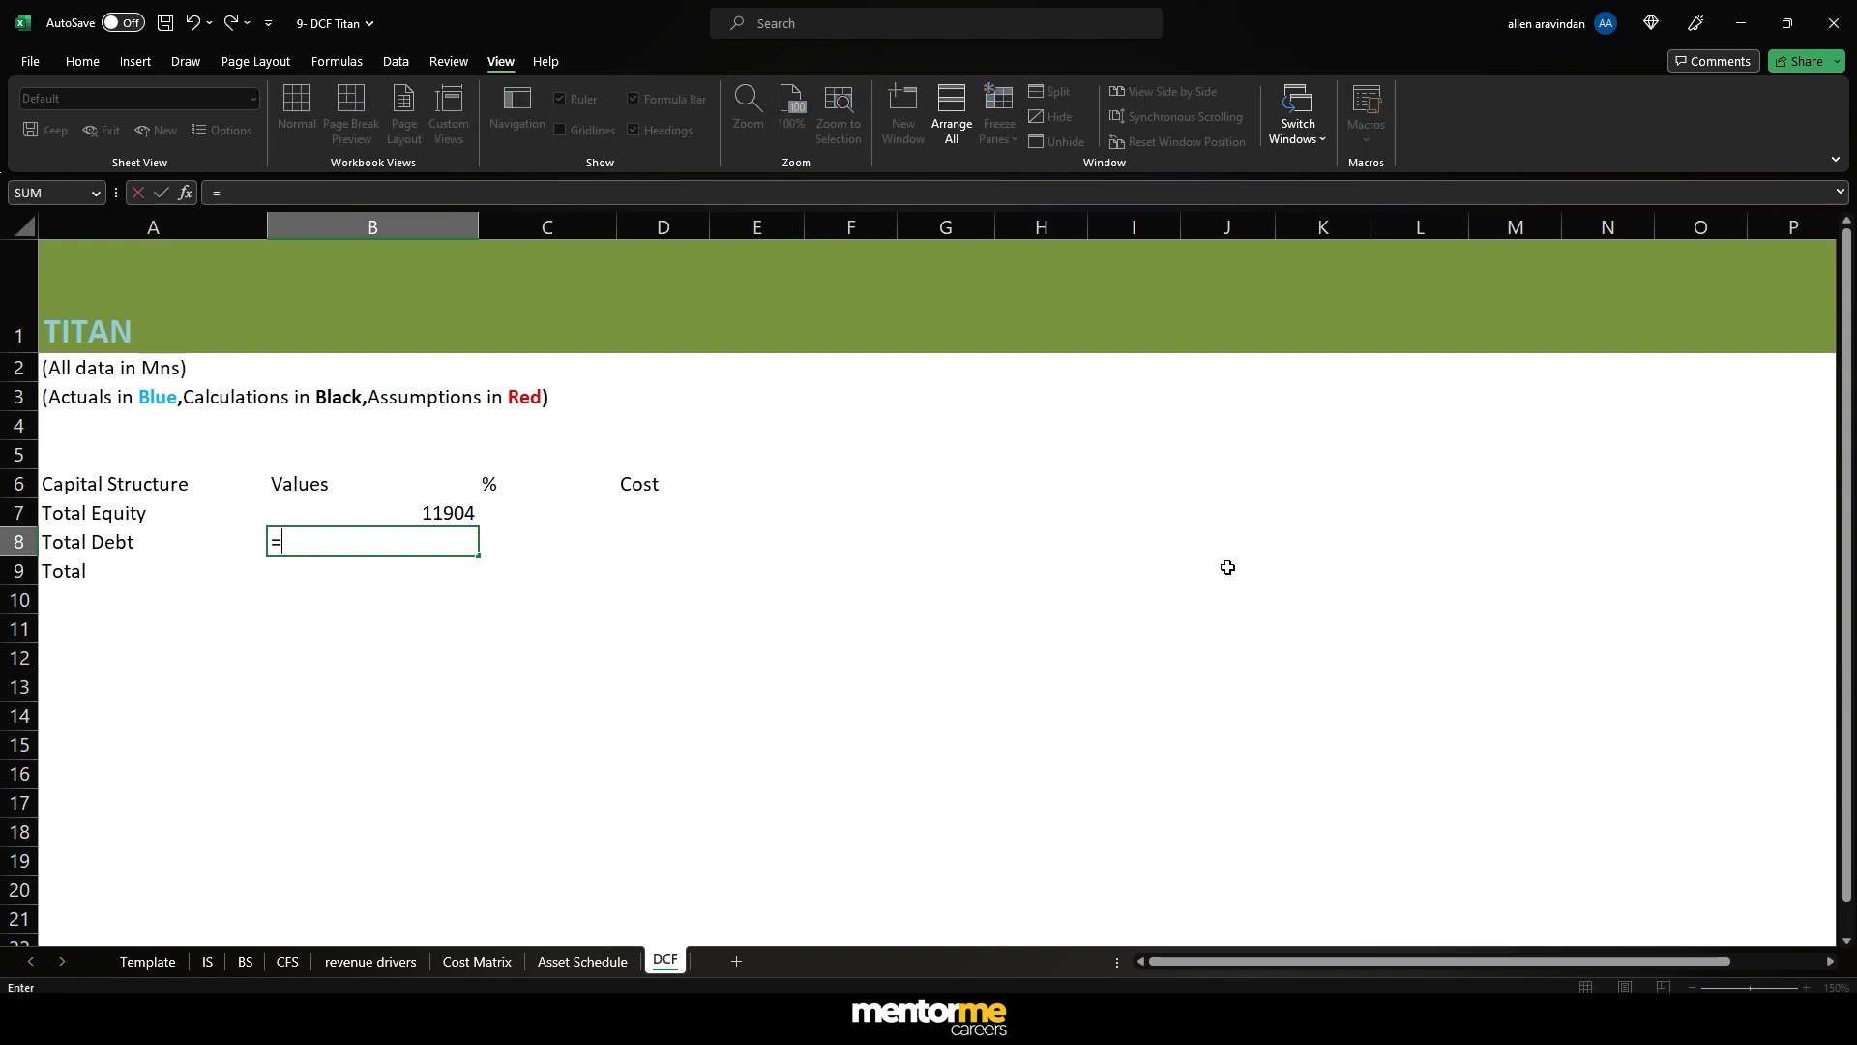
pyautogui.click(244, 962)
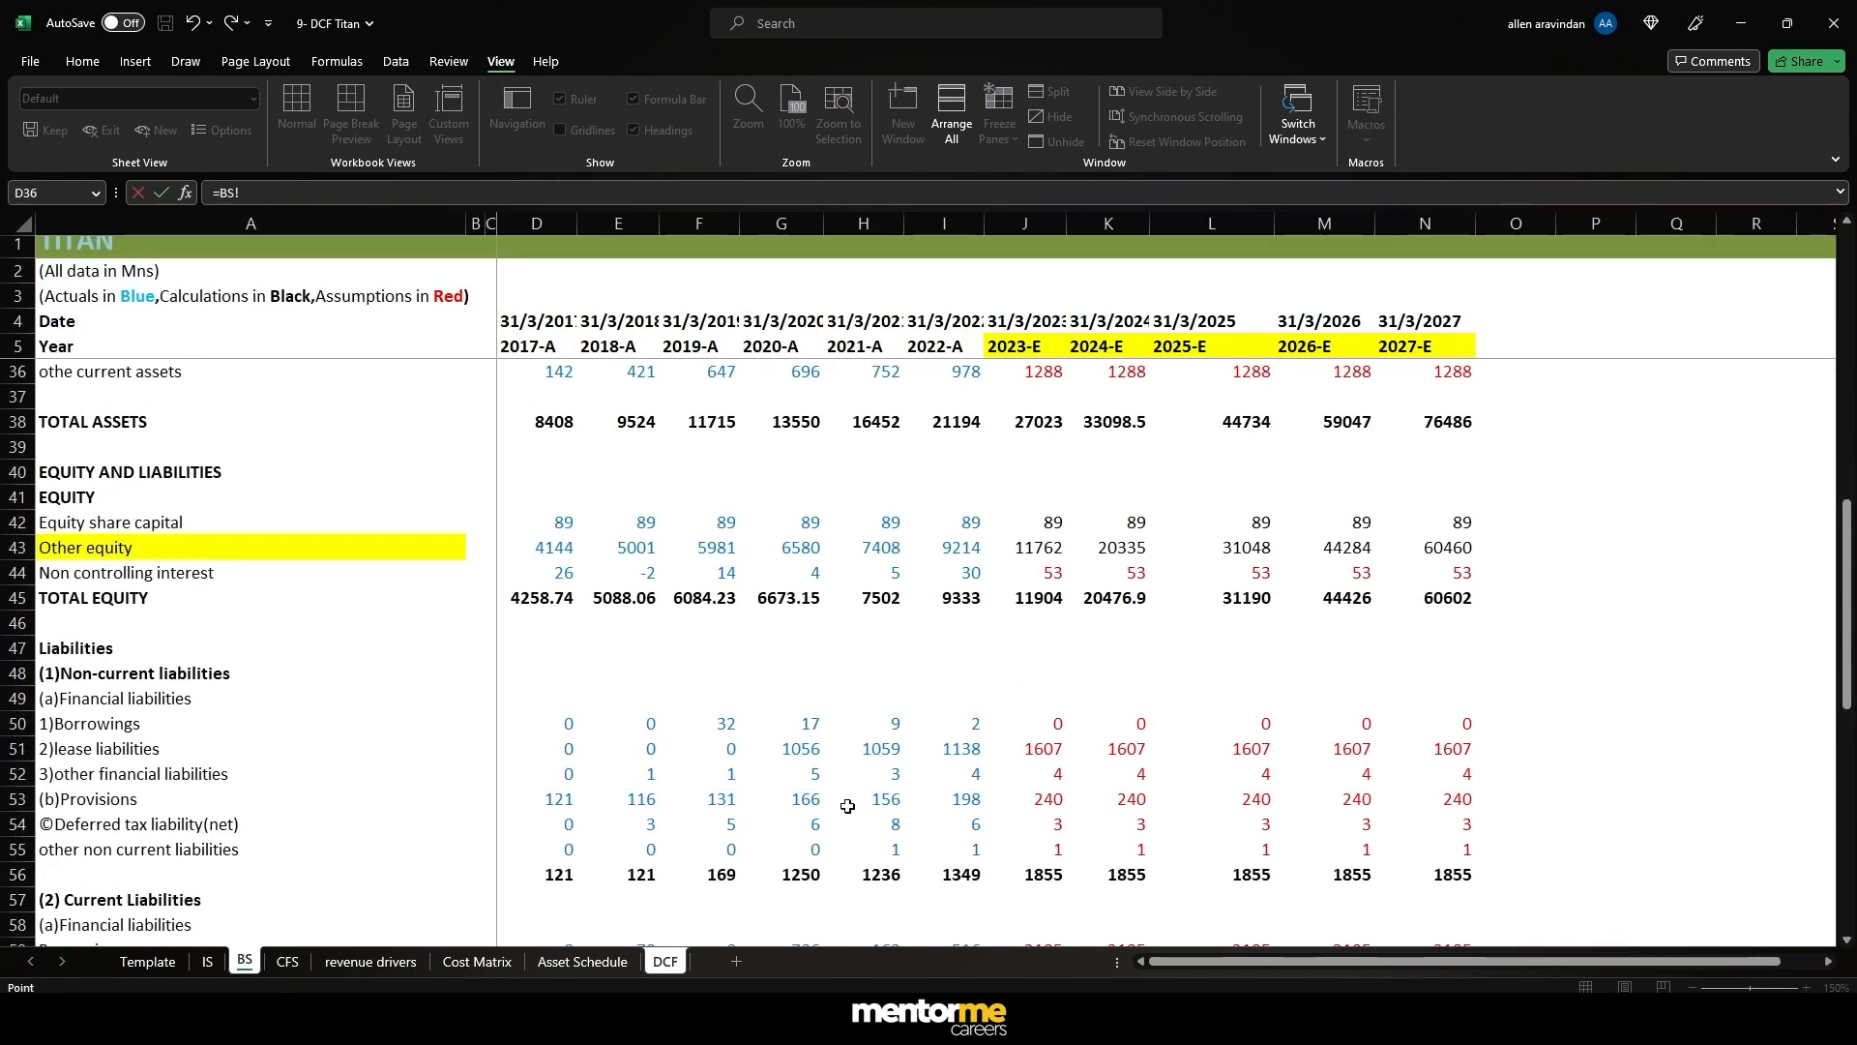
pyautogui.scroll(4, 847, 805)
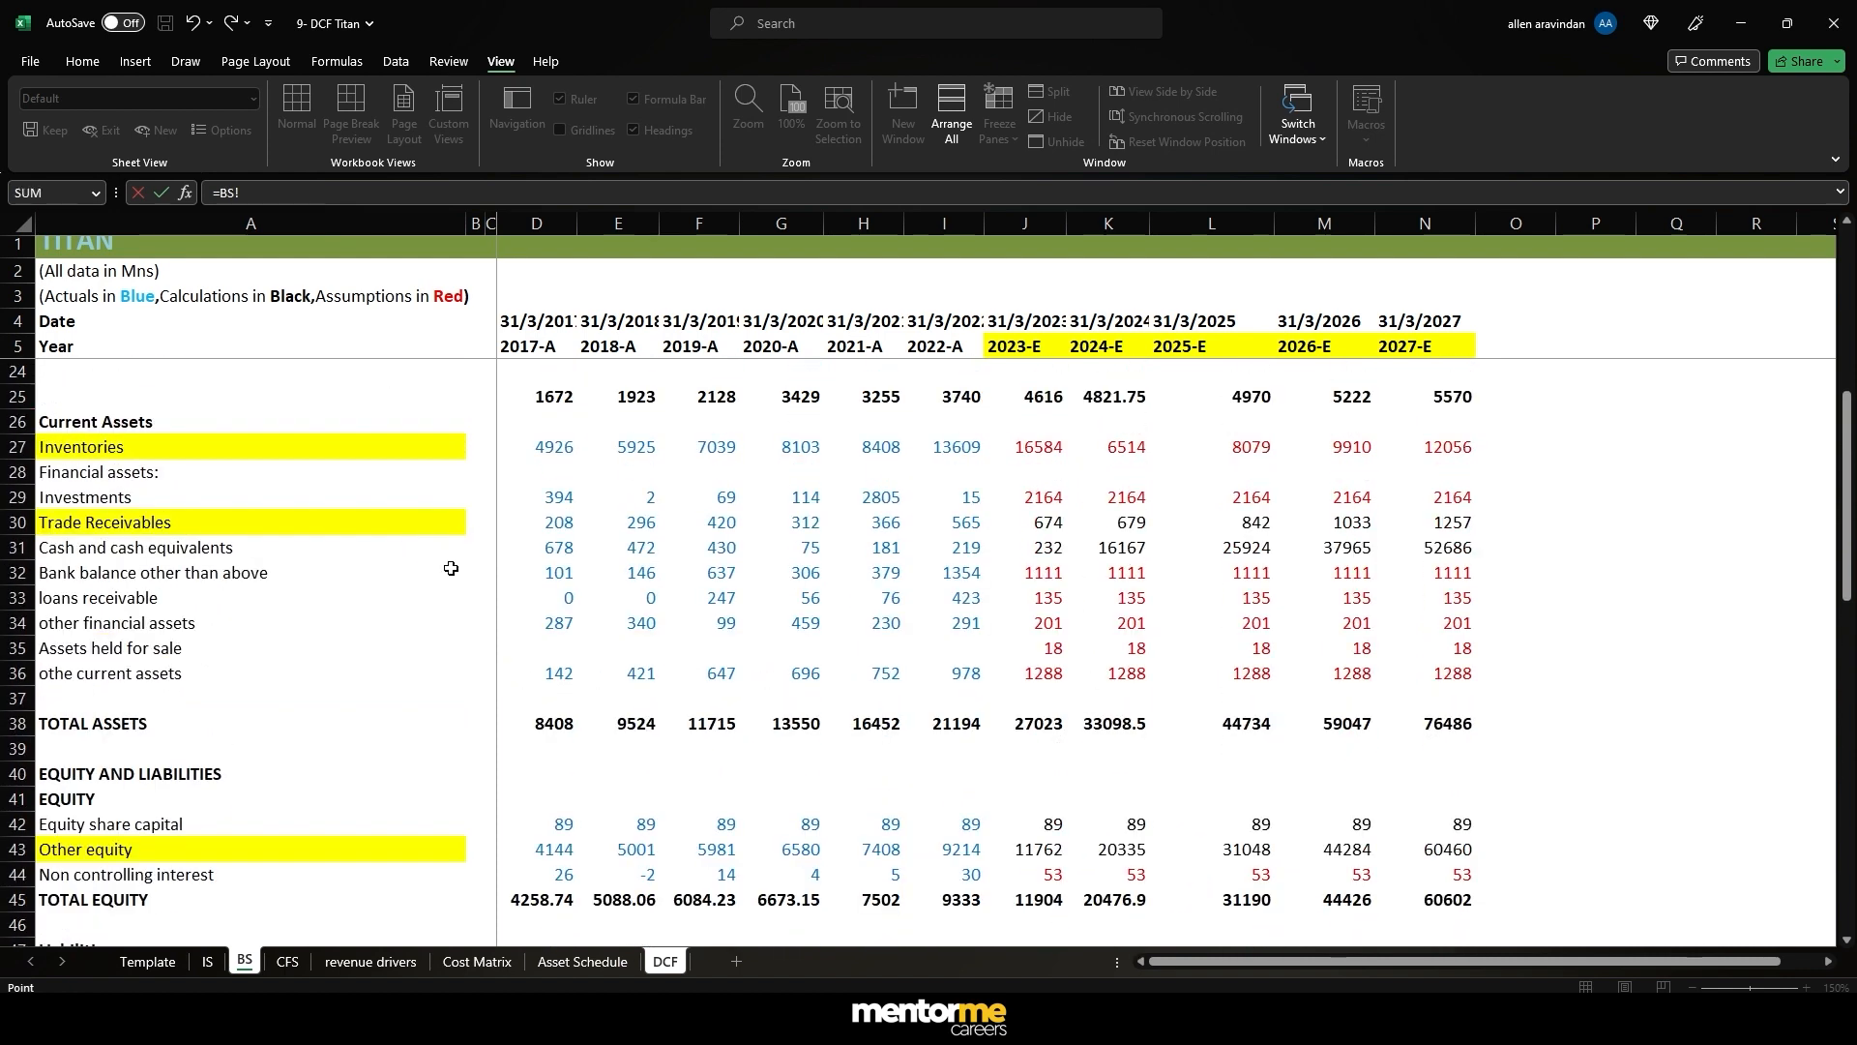
pyautogui.scroll(-4, 434, 538)
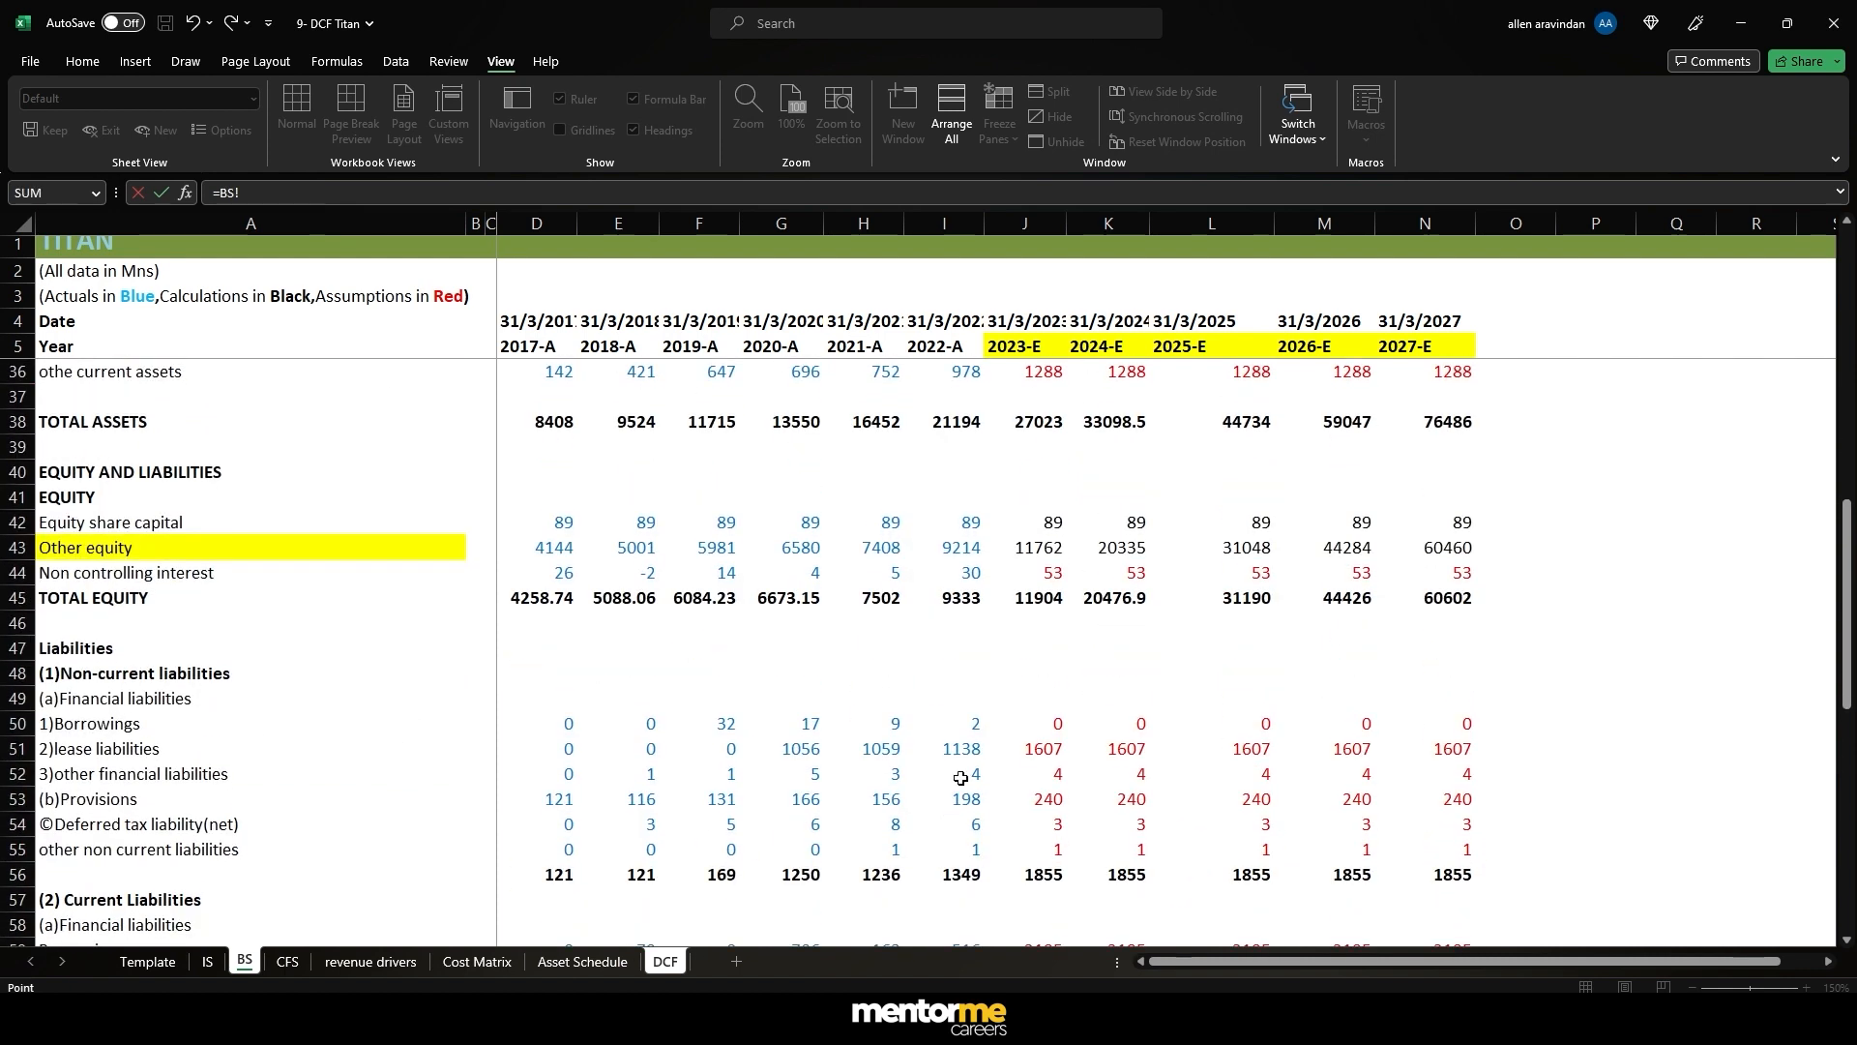
pyautogui.scroll(-2, 1075, 770)
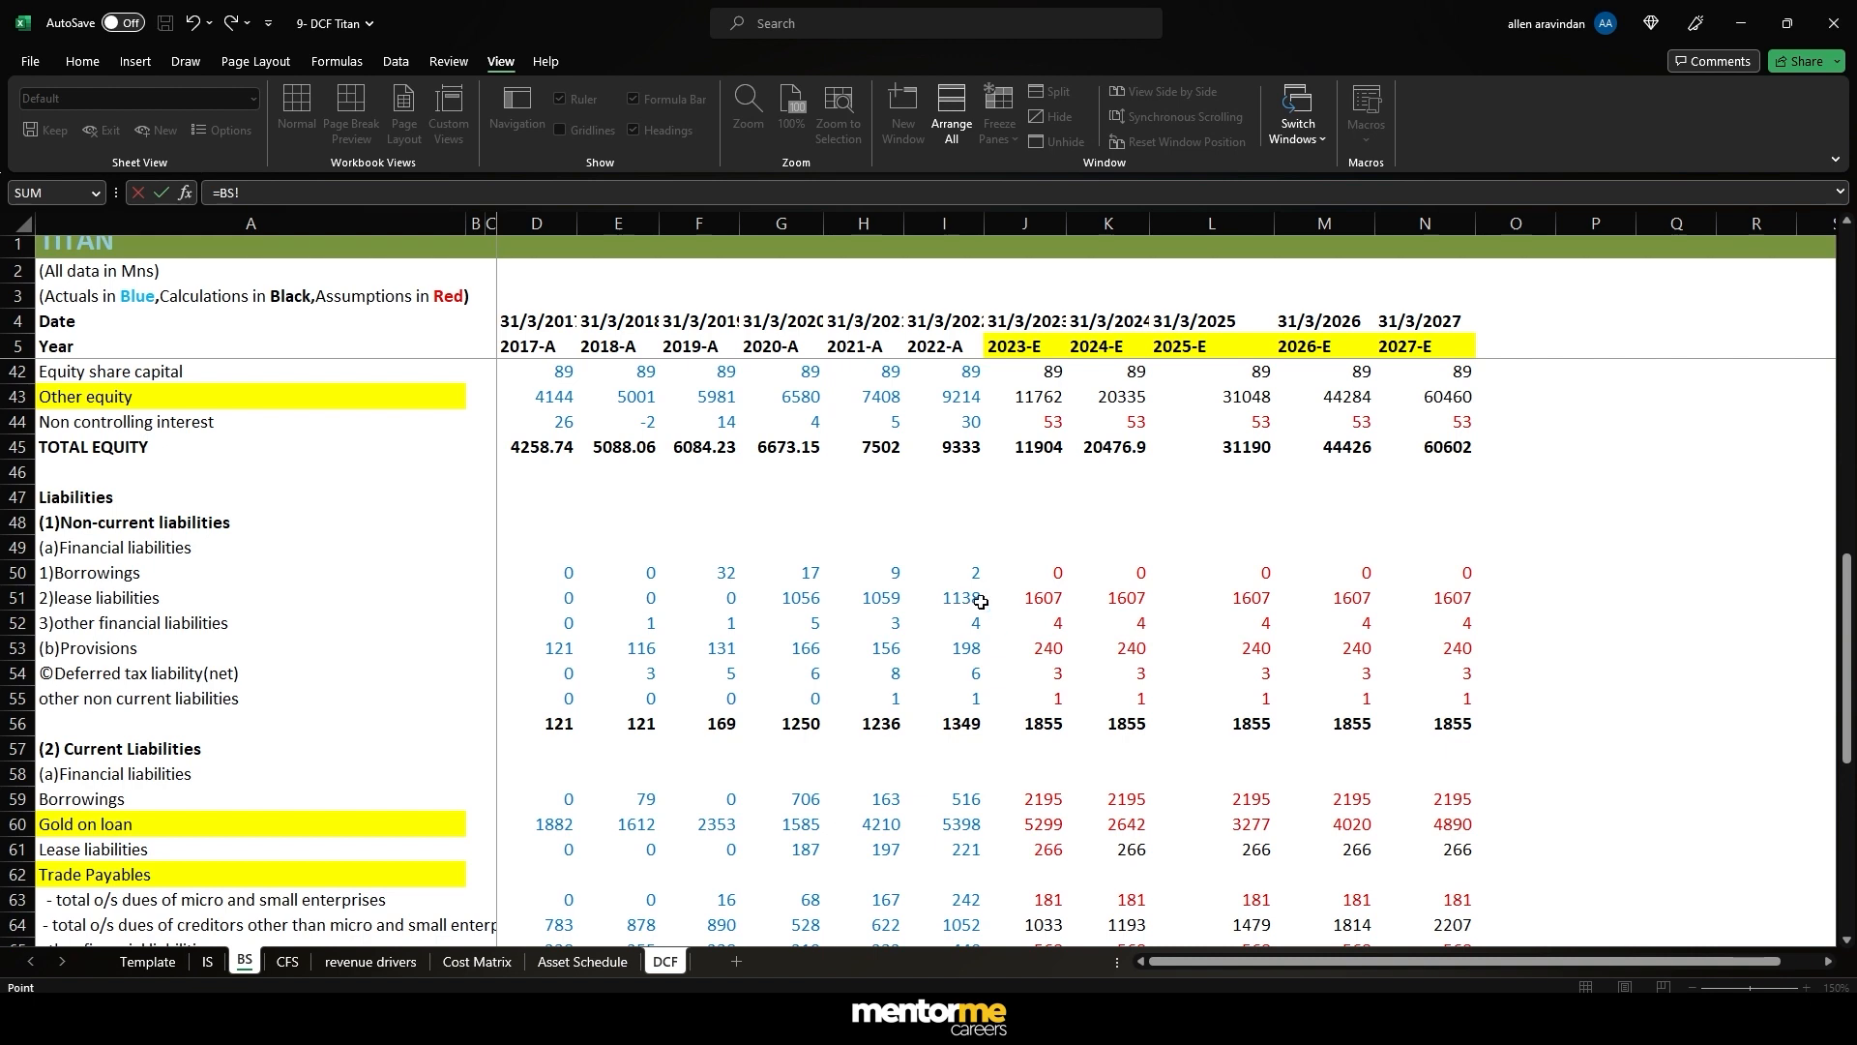
# - Switch to File Explorer and open the FY 22 report PDF from the ER Class, Day 1, Annual Reports folder
pyautogui.moveTo(1116, 983)
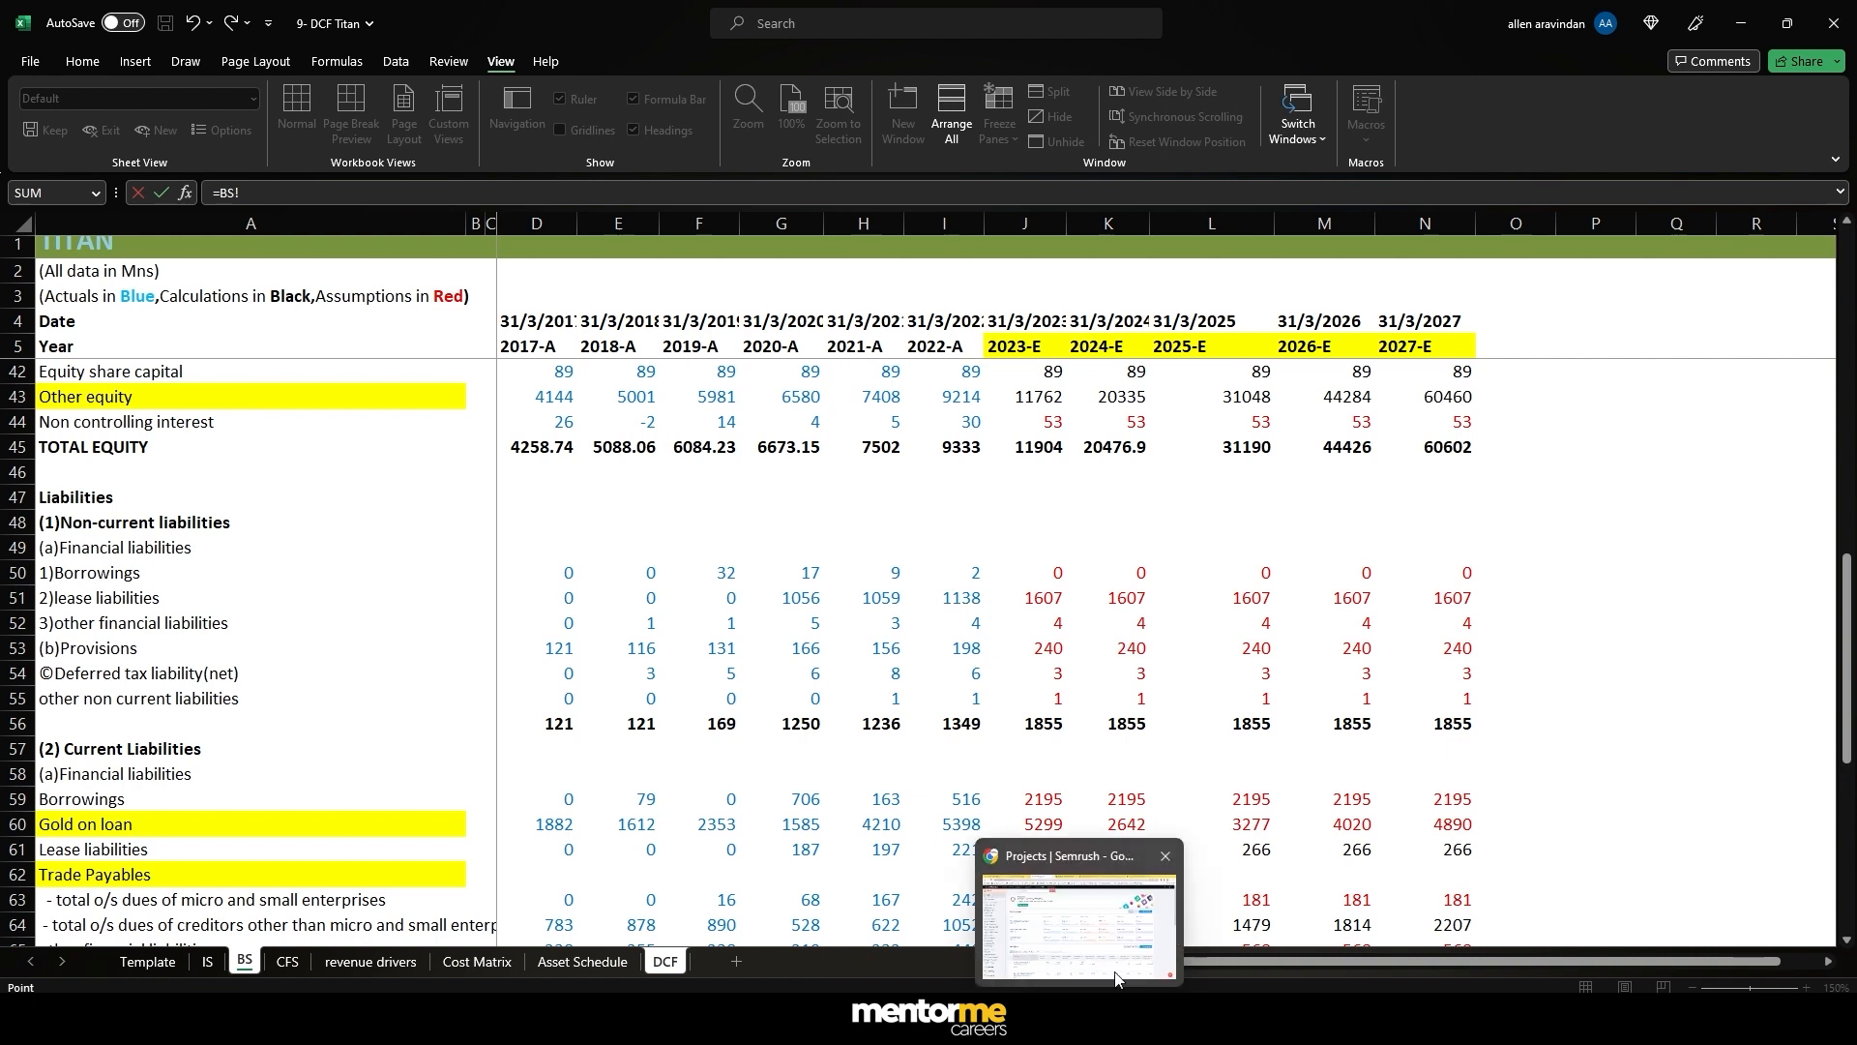
pyautogui.click(1121, 1014)
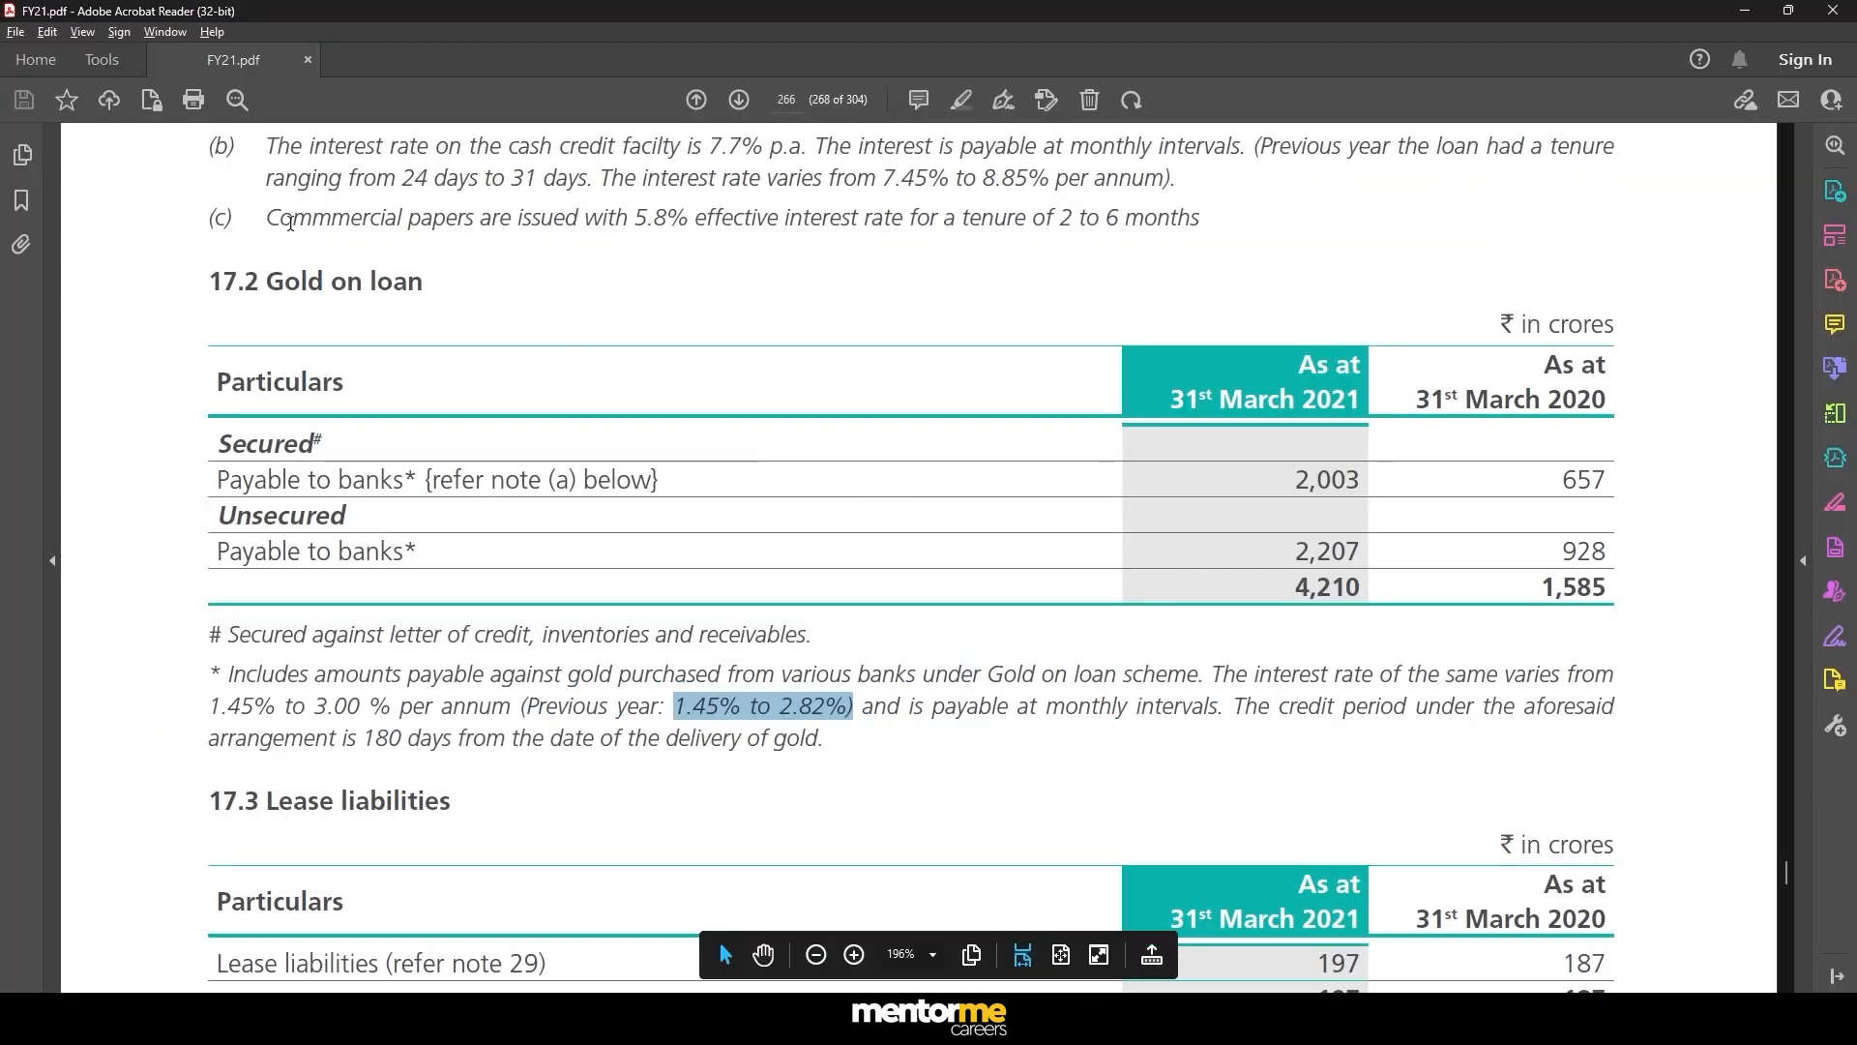
pyautogui.moveTo(1040, 1016)
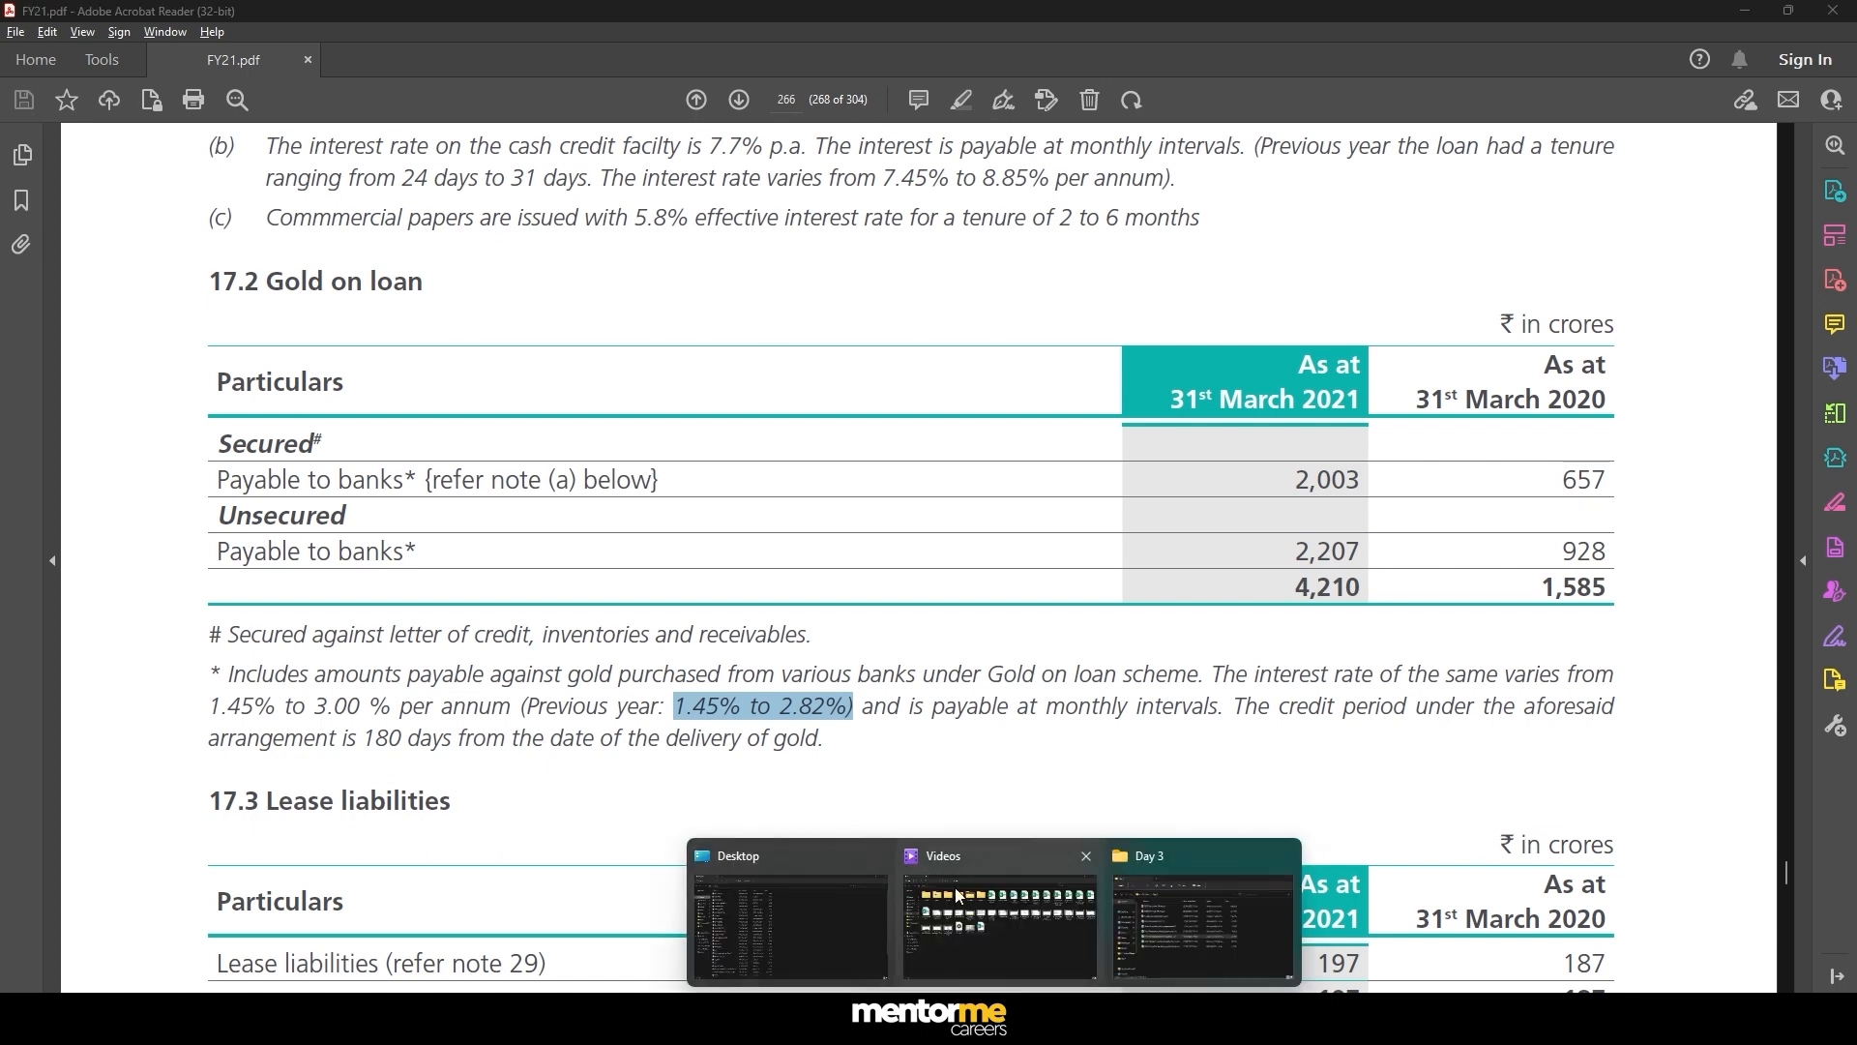
pyautogui.click(1151, 919)
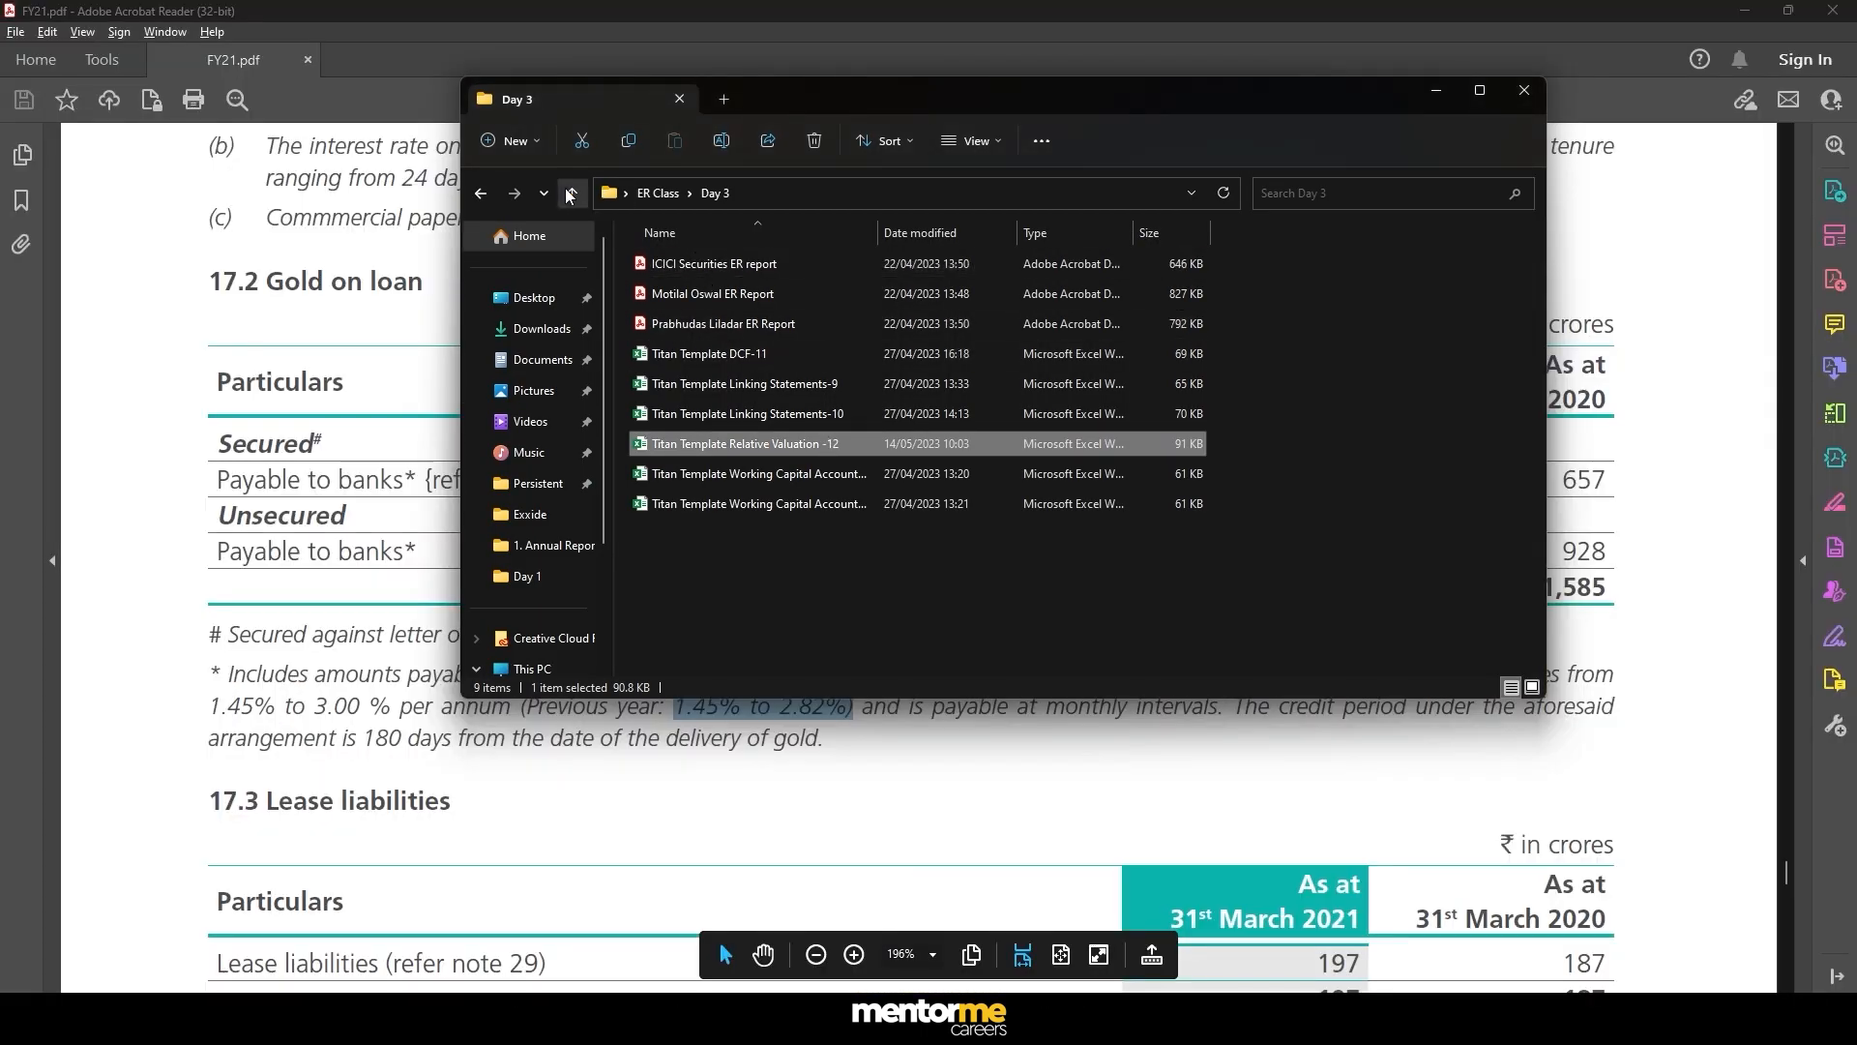
pyautogui.click(571, 193)
pyautogui.doubleClick(697, 265)
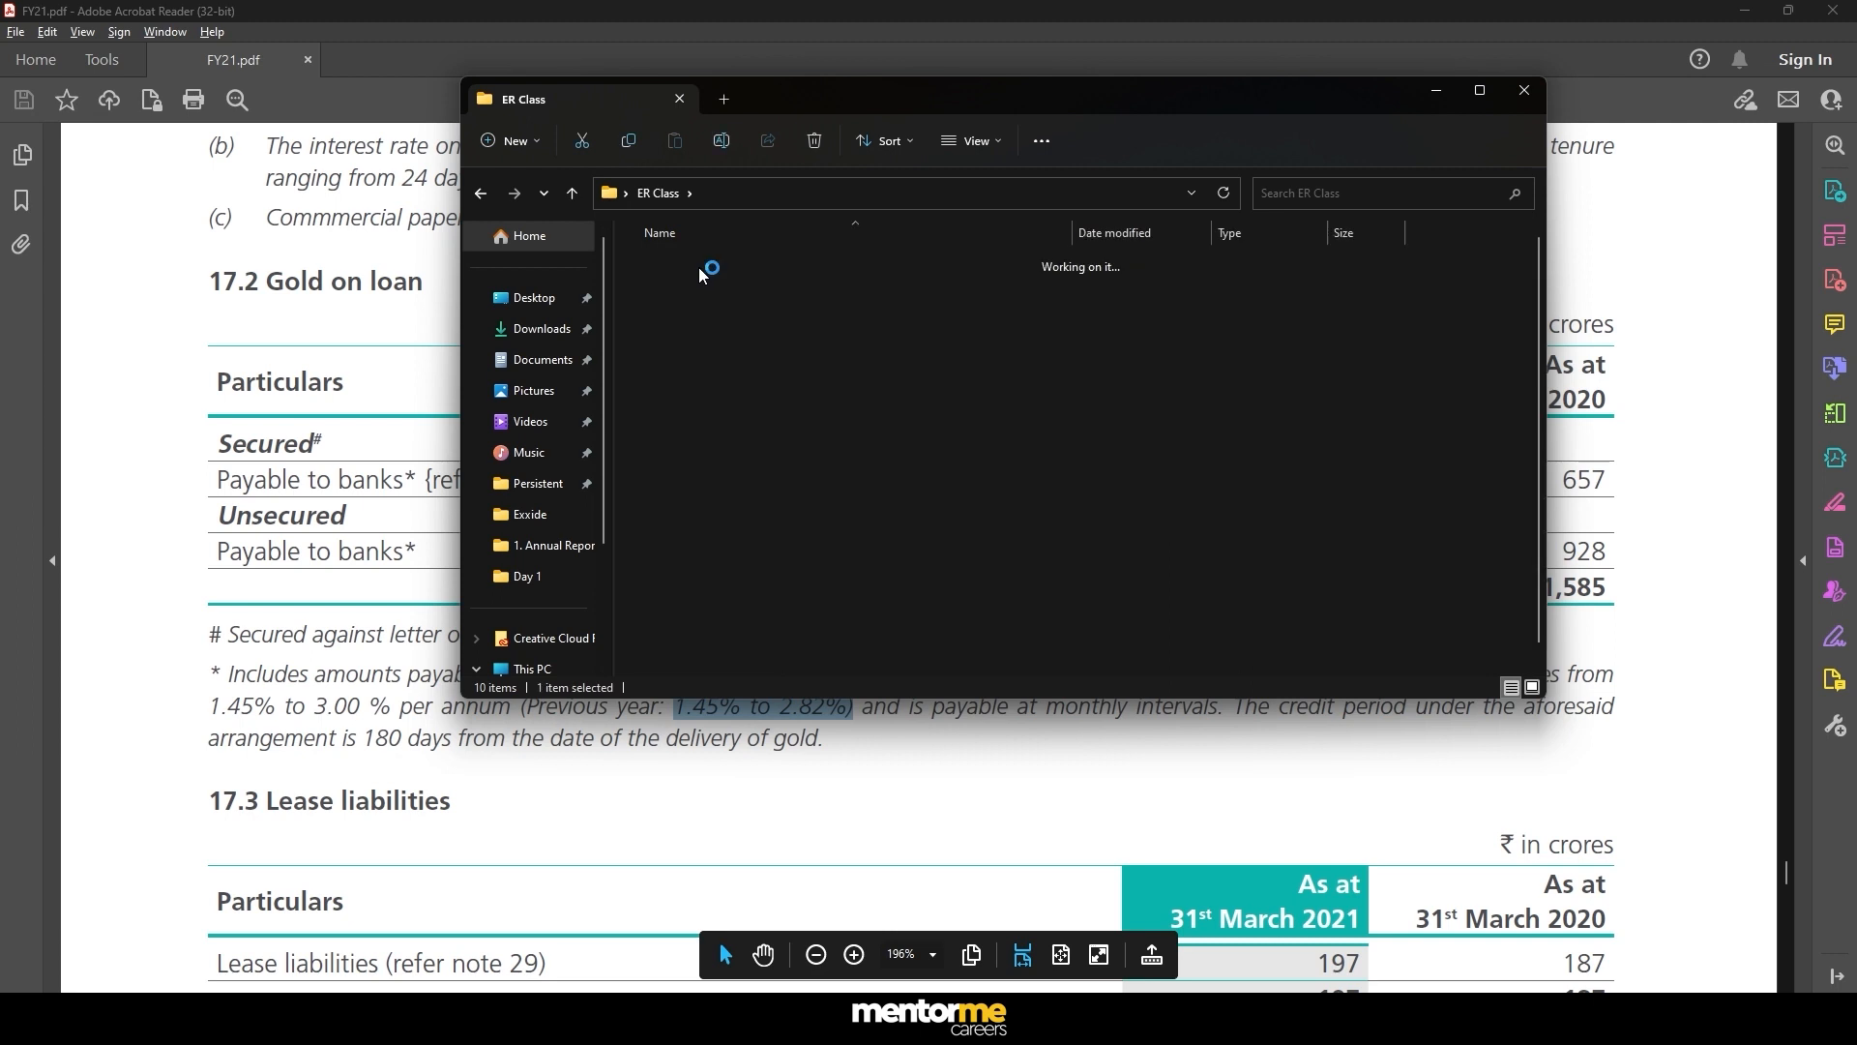
pyautogui.doubleClick(699, 267)
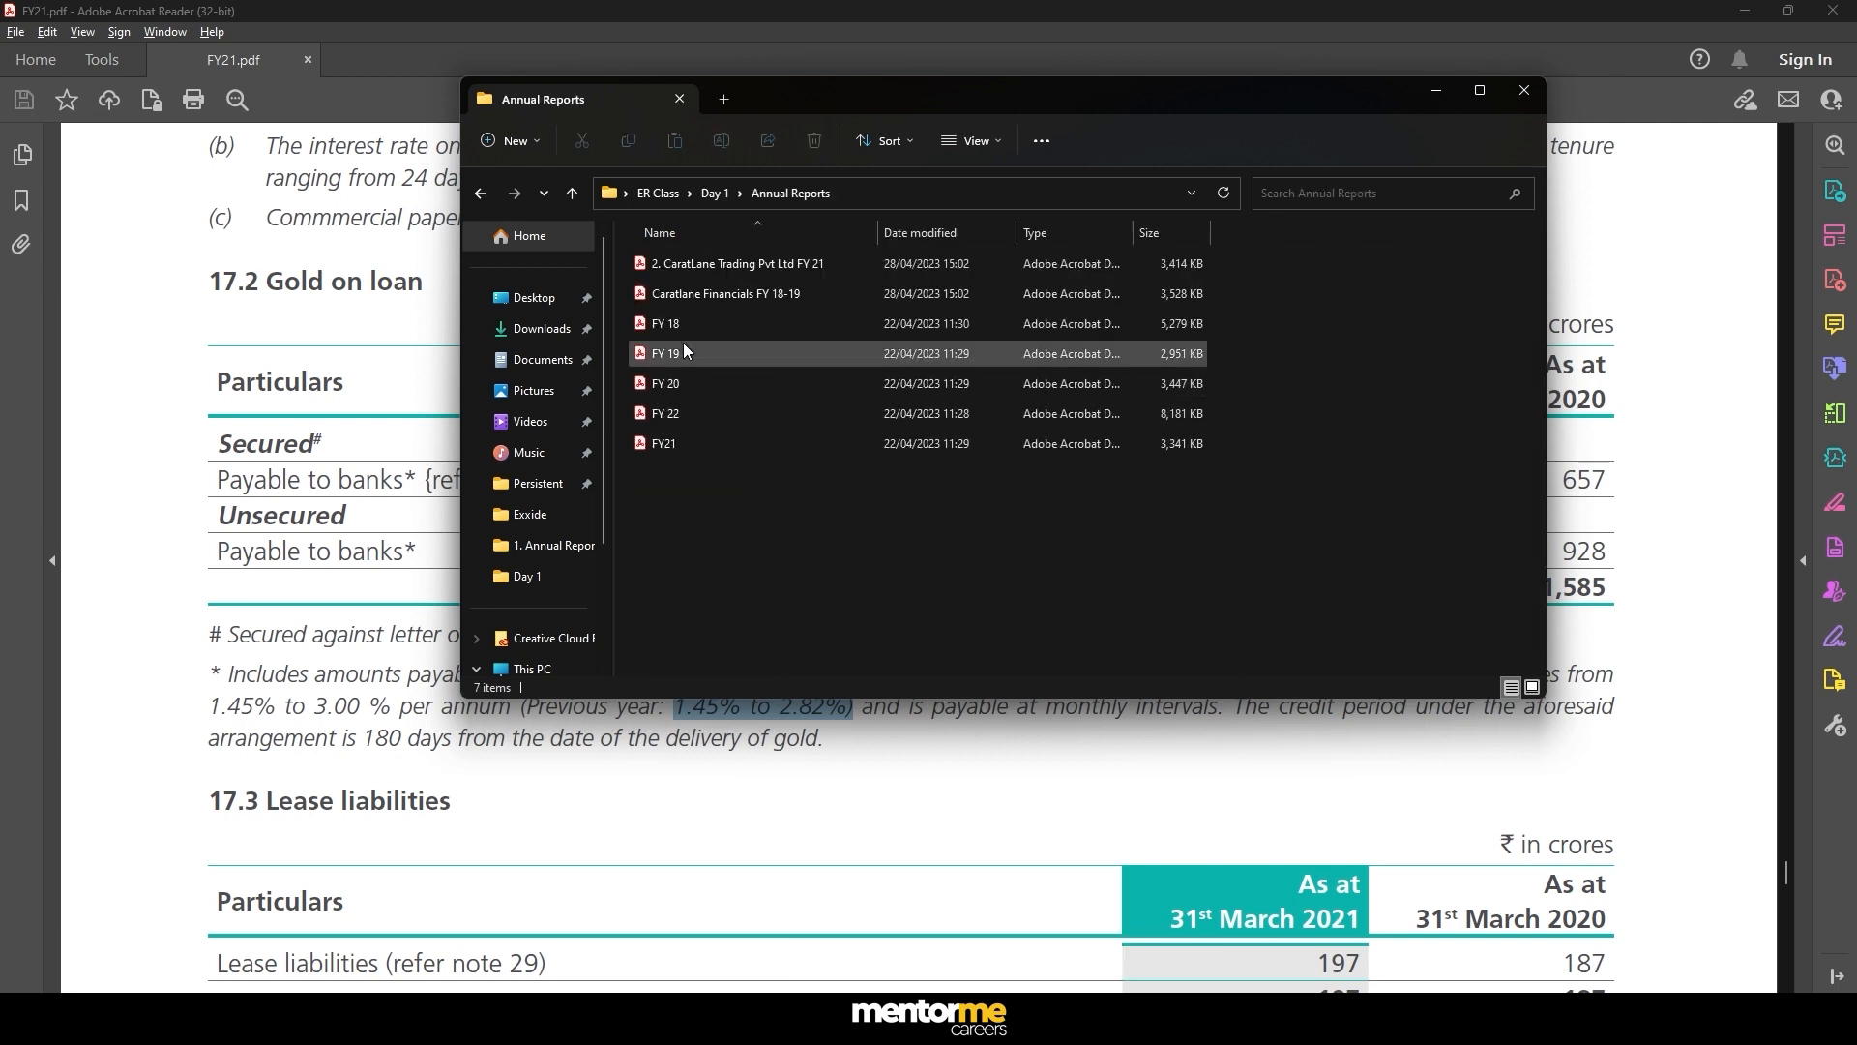
pyautogui.doubleClick(688, 414)
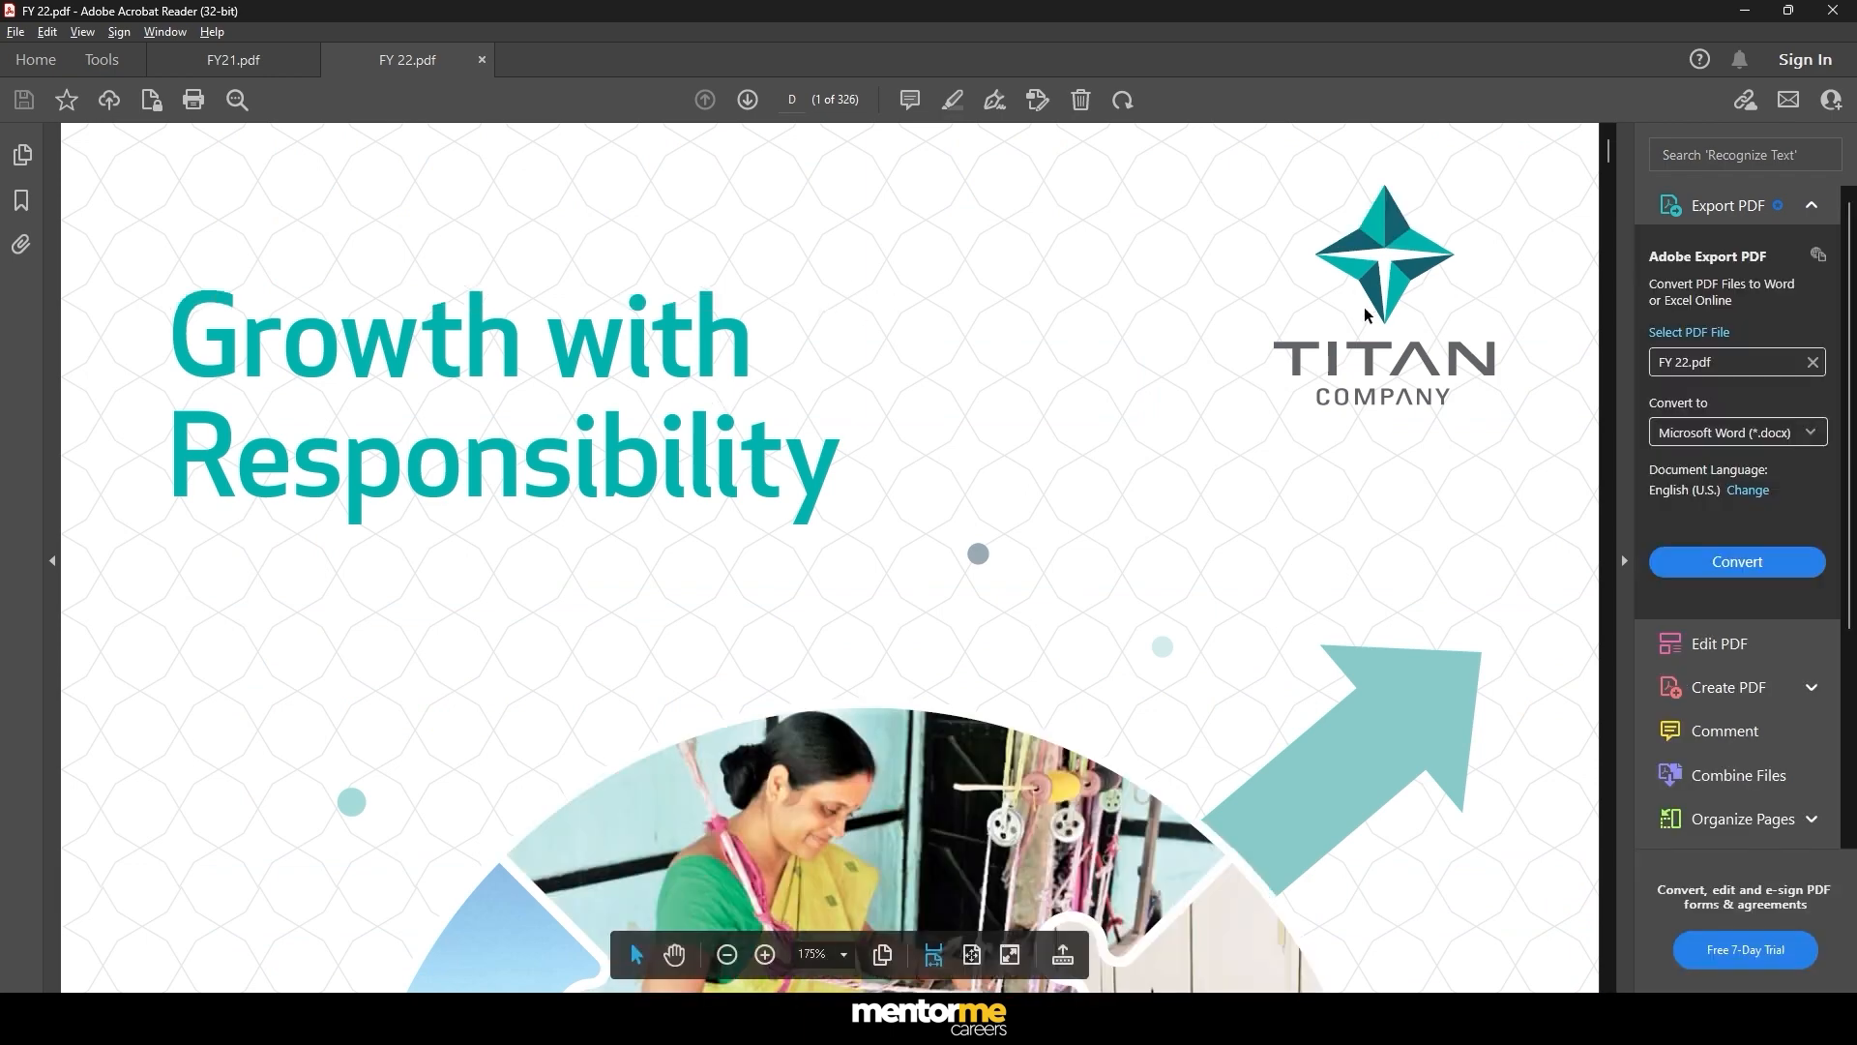
# - Find the Consolidated Balance Sheet as at 31st March 2022 in the FY 22 annual report
pyautogui.scroll(-10, 1366, 314)
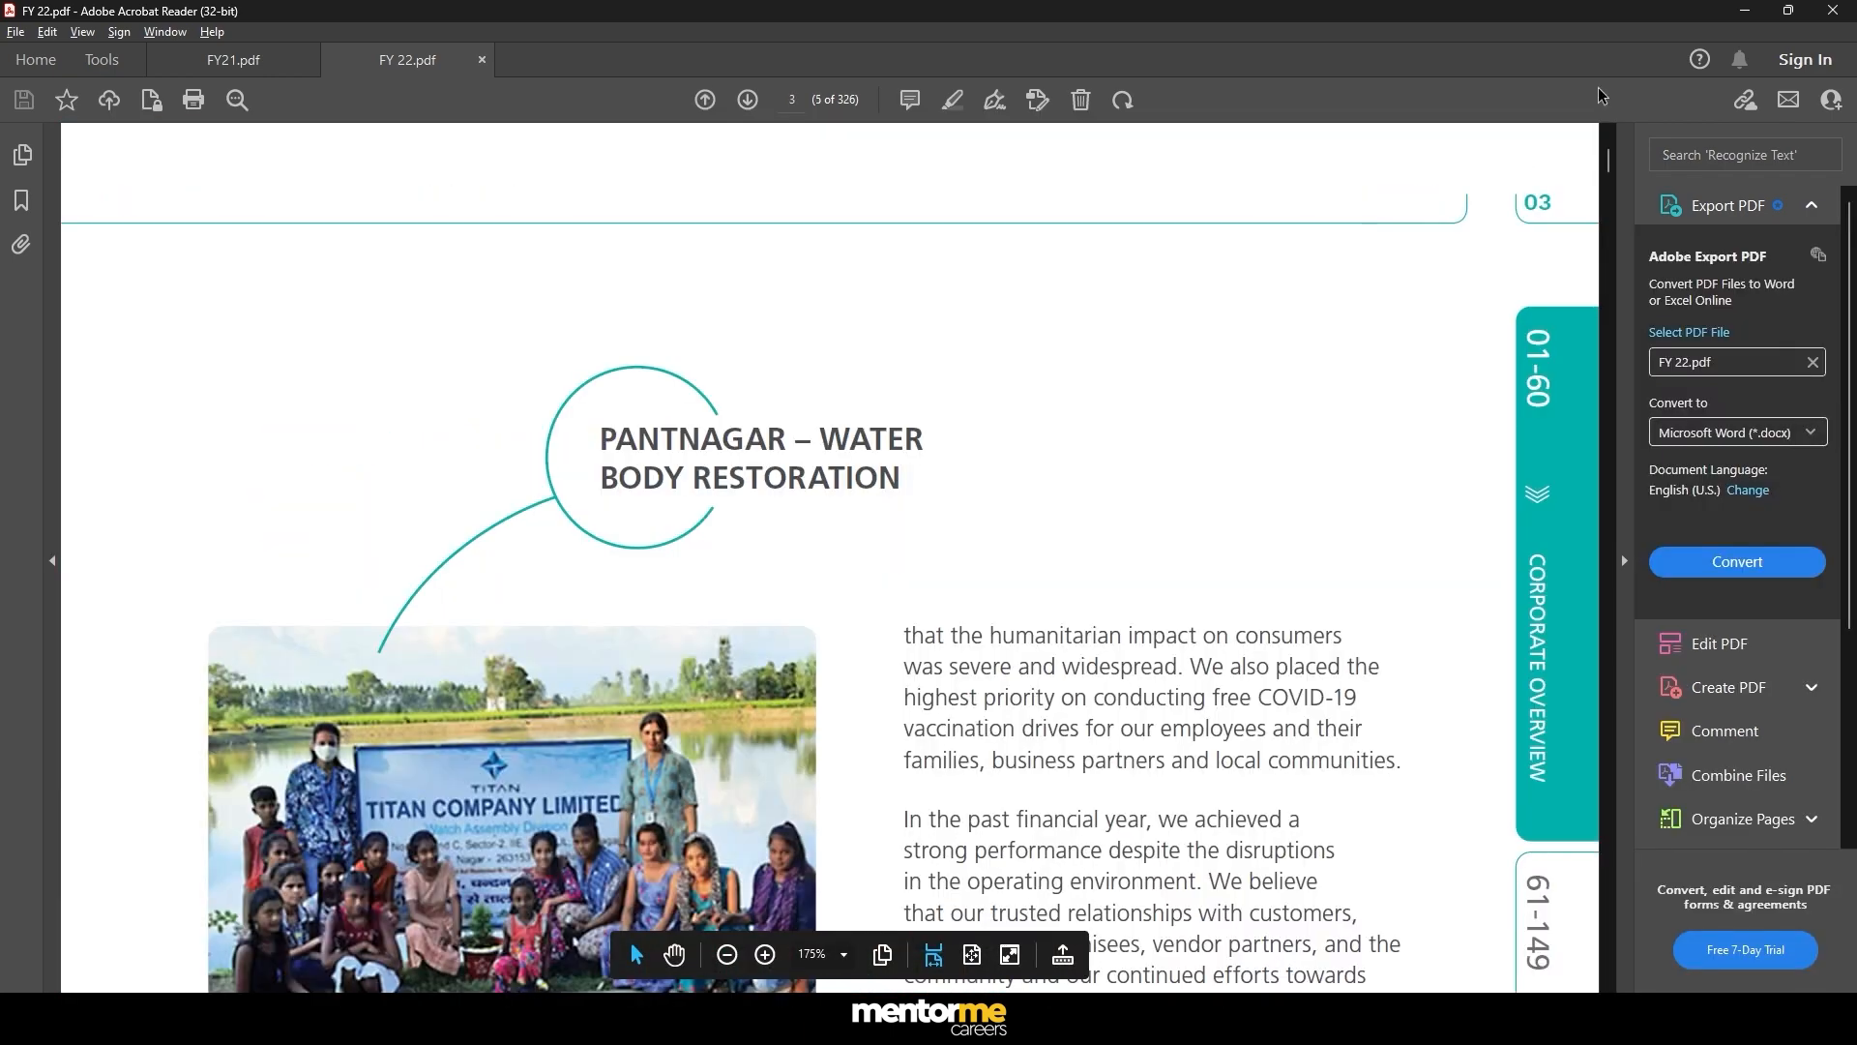
pyautogui.moveTo(1609, 172); pyautogui.dragTo(1616, 681)
pyautogui.scroll(-8, 891, 585)
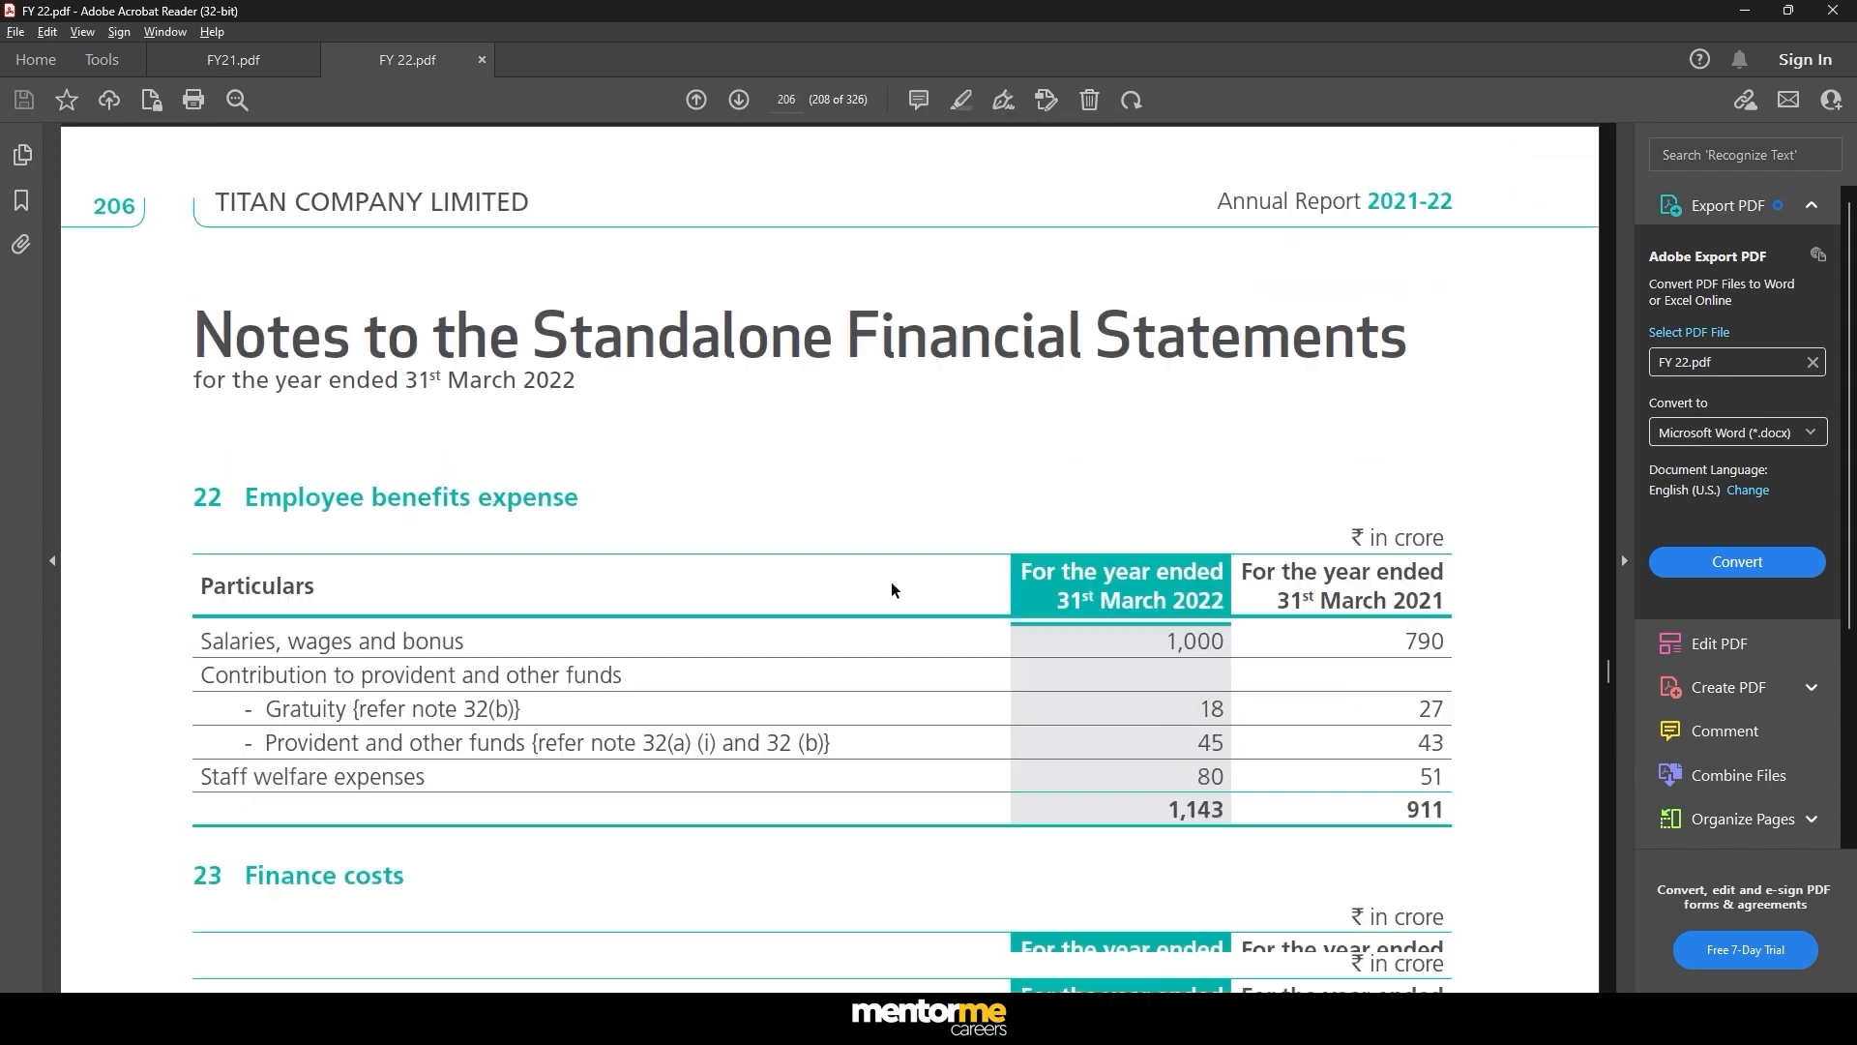
pyautogui.scroll(-4, 891, 582)
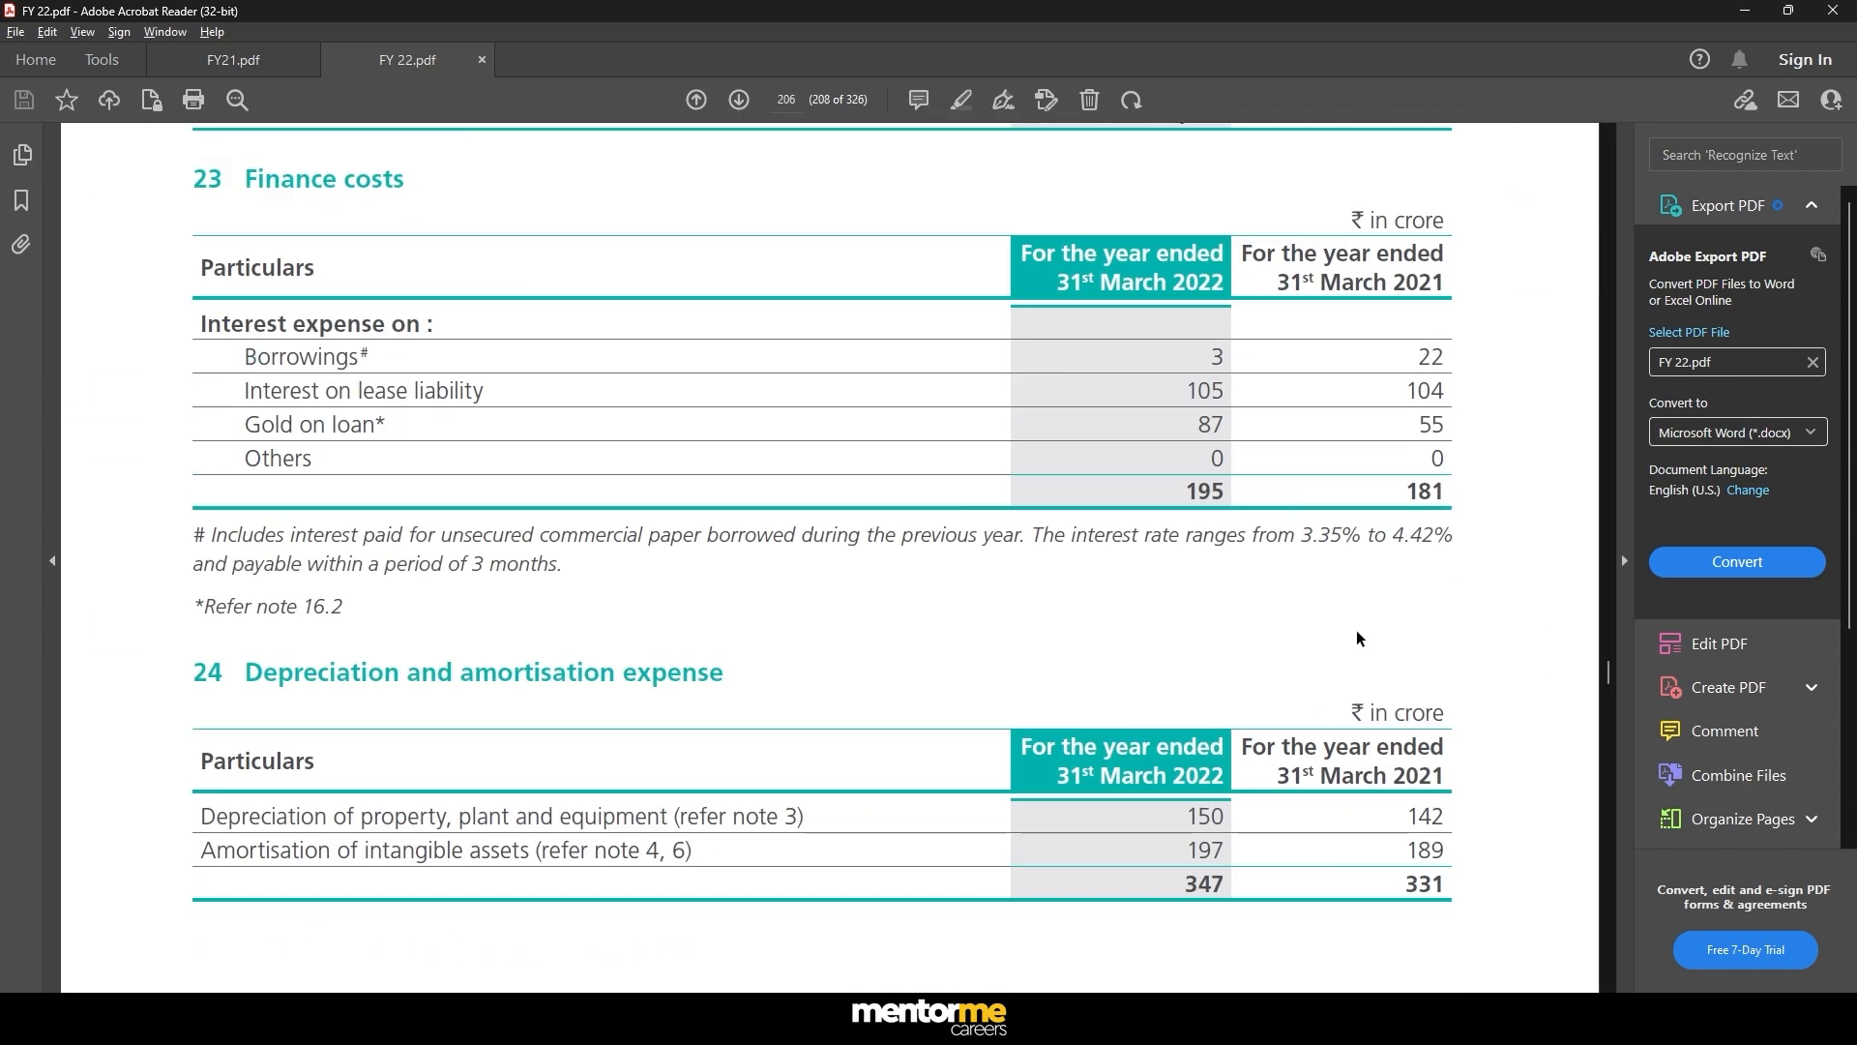
pyautogui.scroll(-20, 1356, 632)
pyautogui.scroll(-20, 1356, 629)
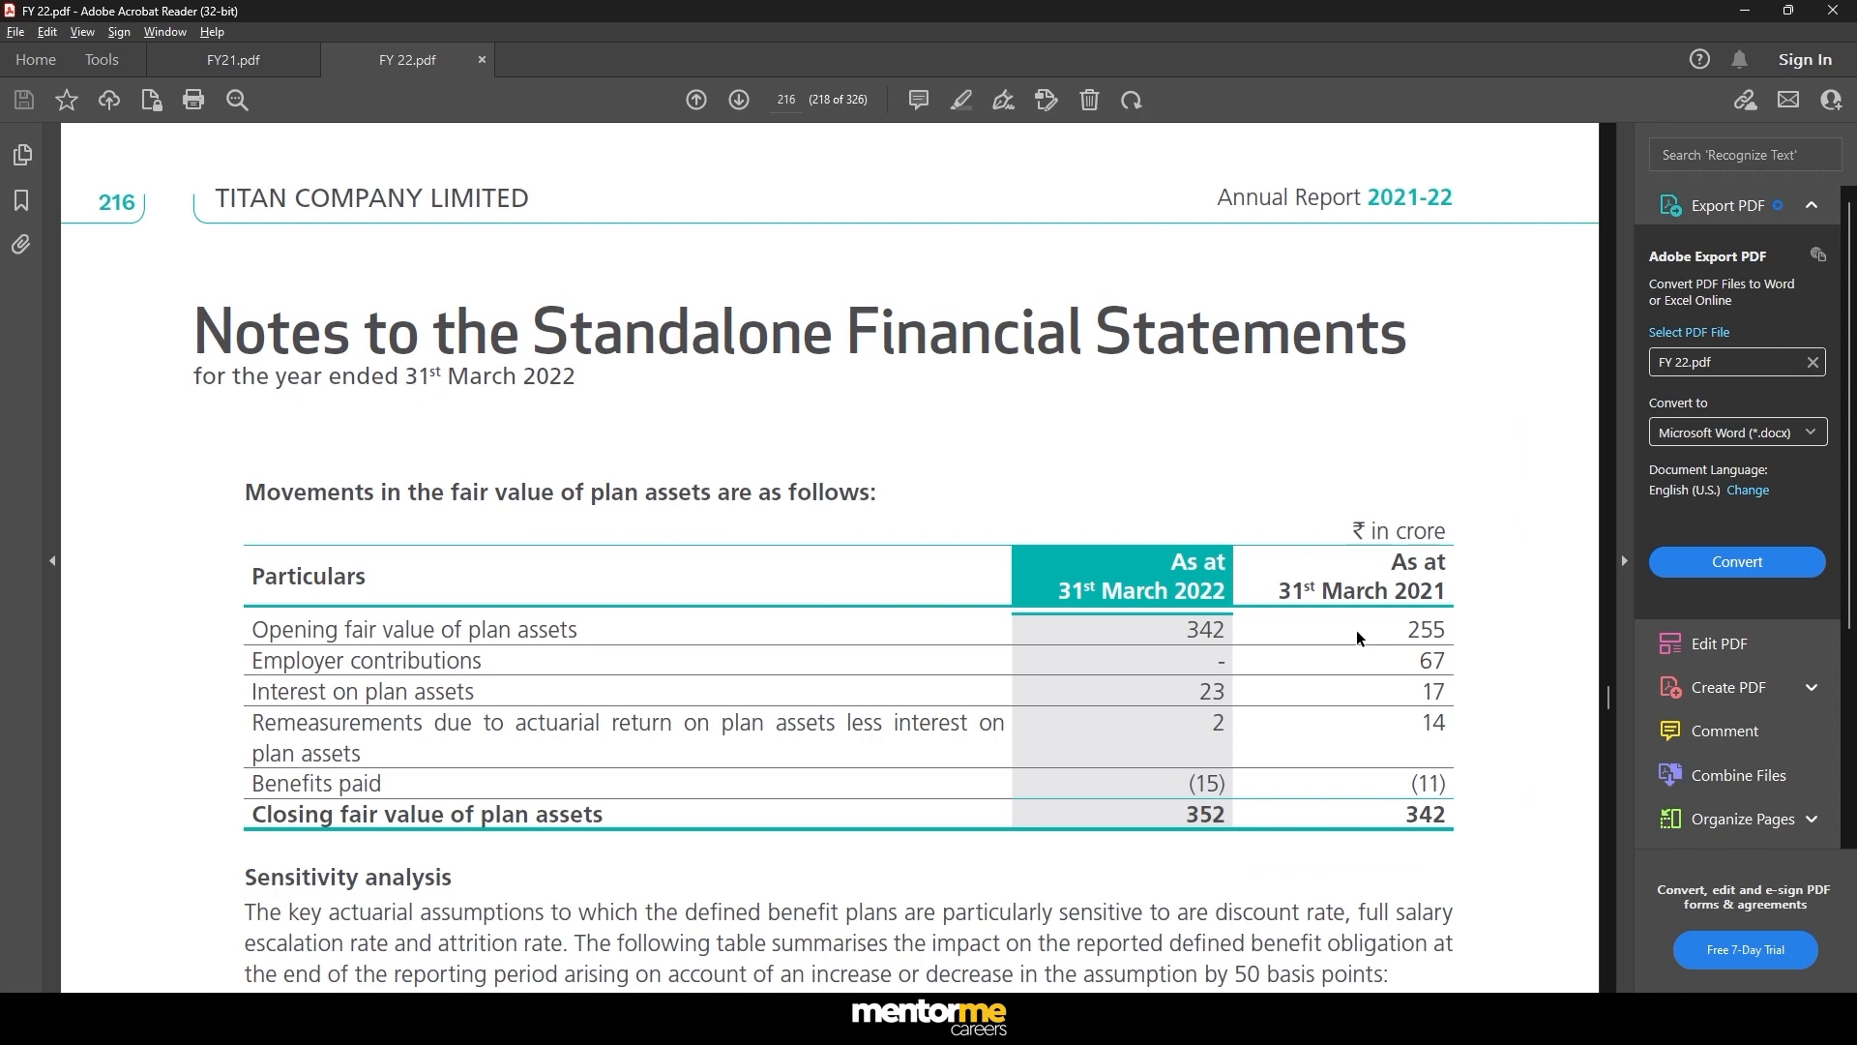
pyautogui.scroll(-20, 1357, 630)
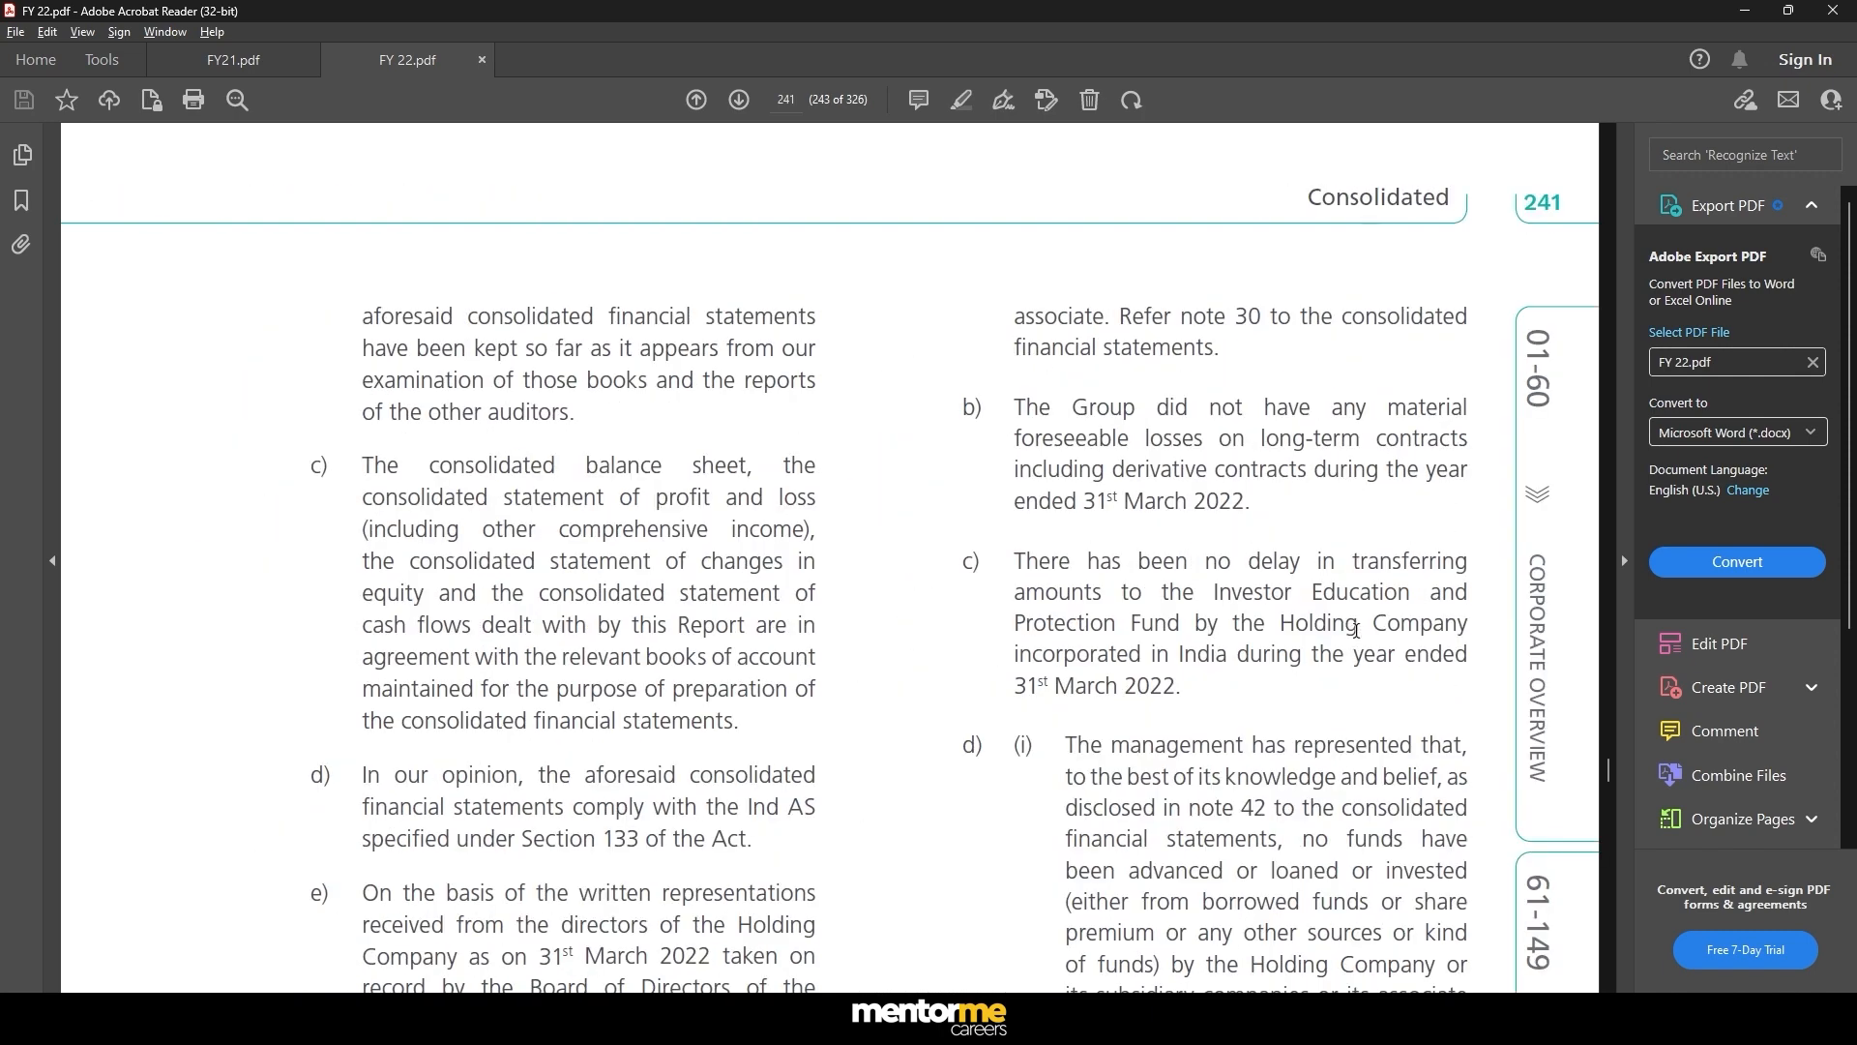
pyautogui.scroll(-20, 1359, 635)
pyautogui.scroll(-10, 1356, 629)
pyautogui.scroll(20, 1357, 630)
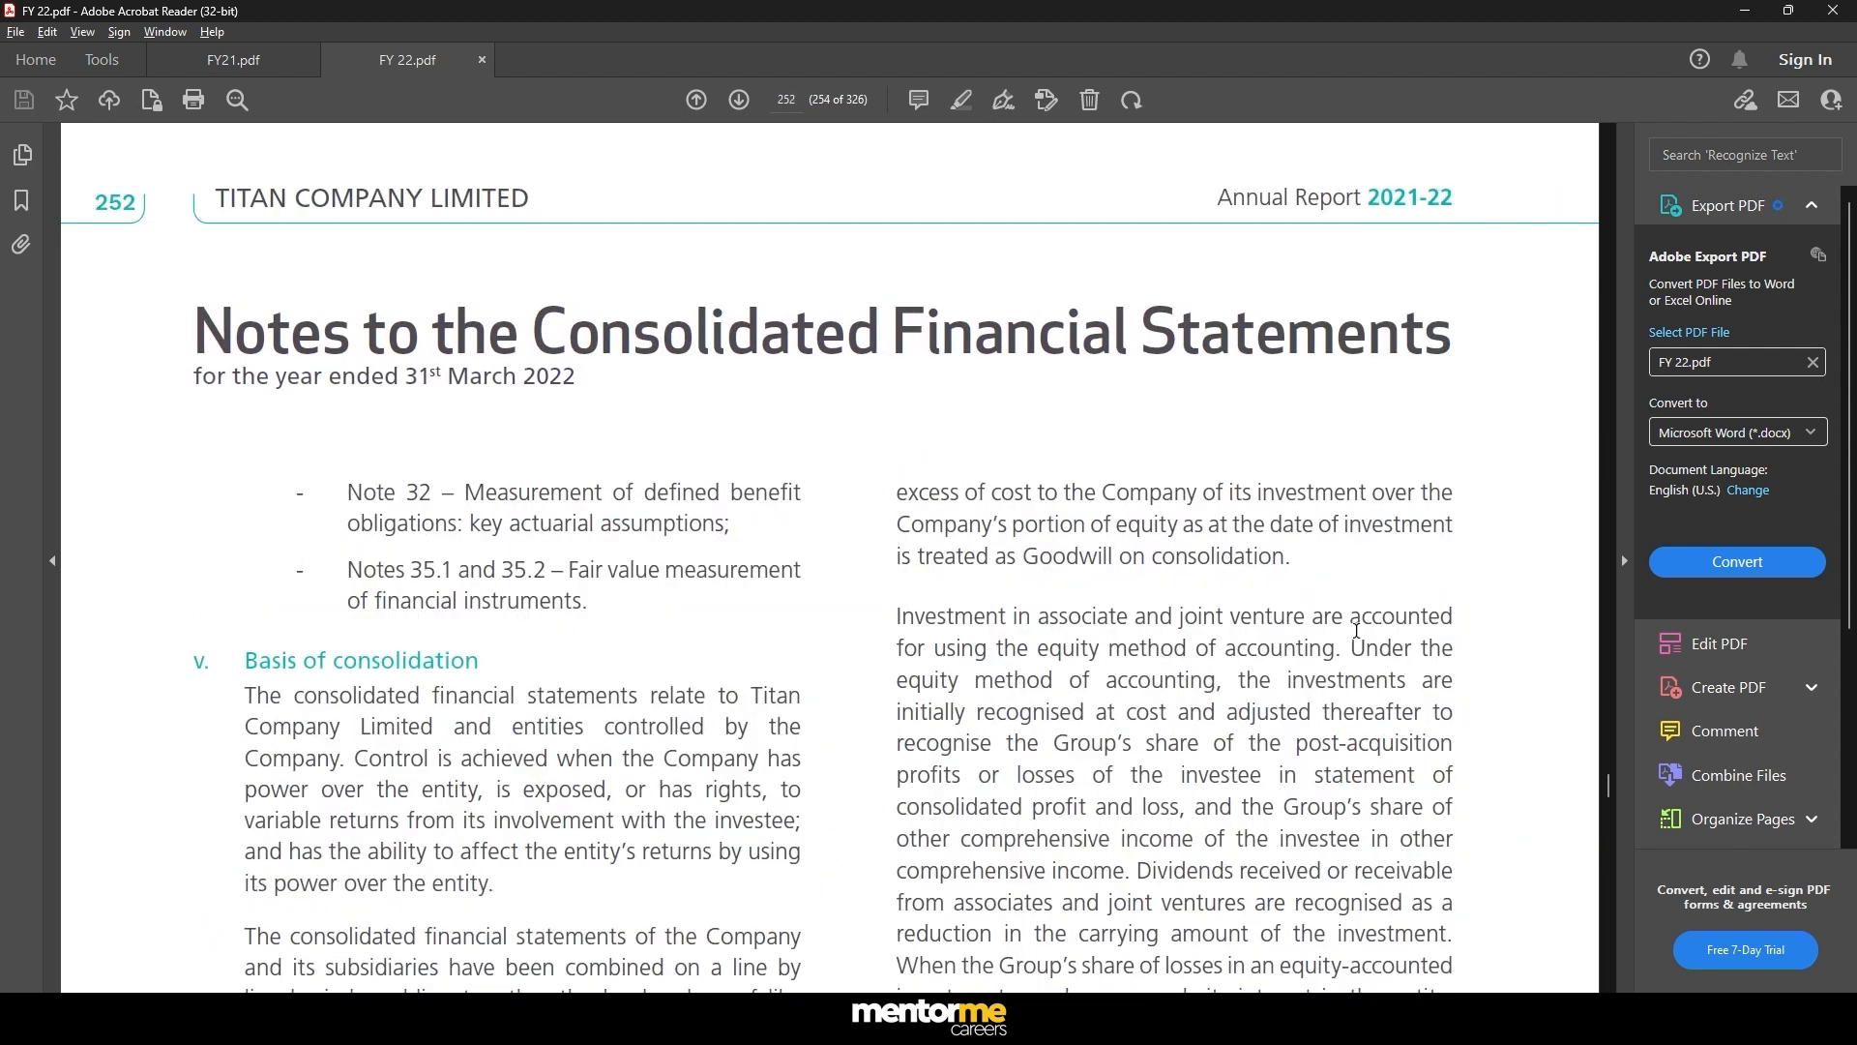
pyautogui.scroll(-10, 1356, 629)
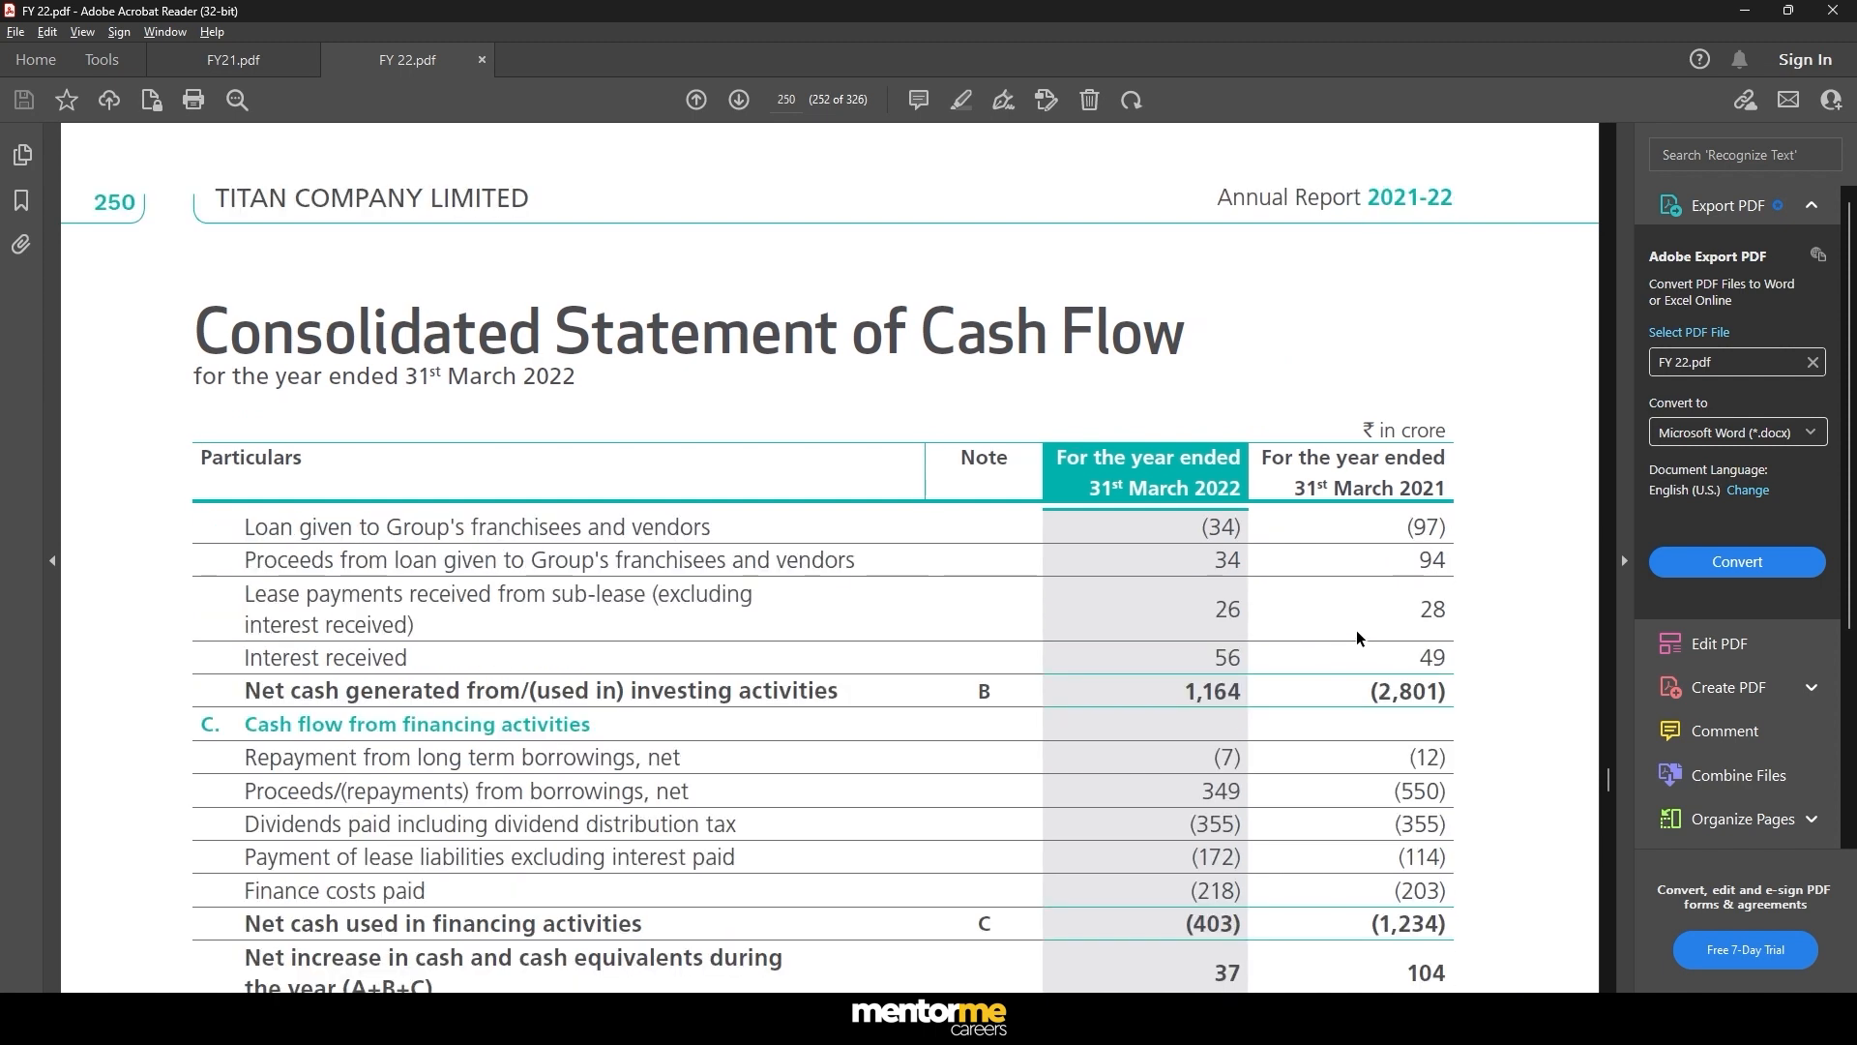
pyautogui.scroll(12, 1356, 630)
pyautogui.scroll(-8, 1356, 630)
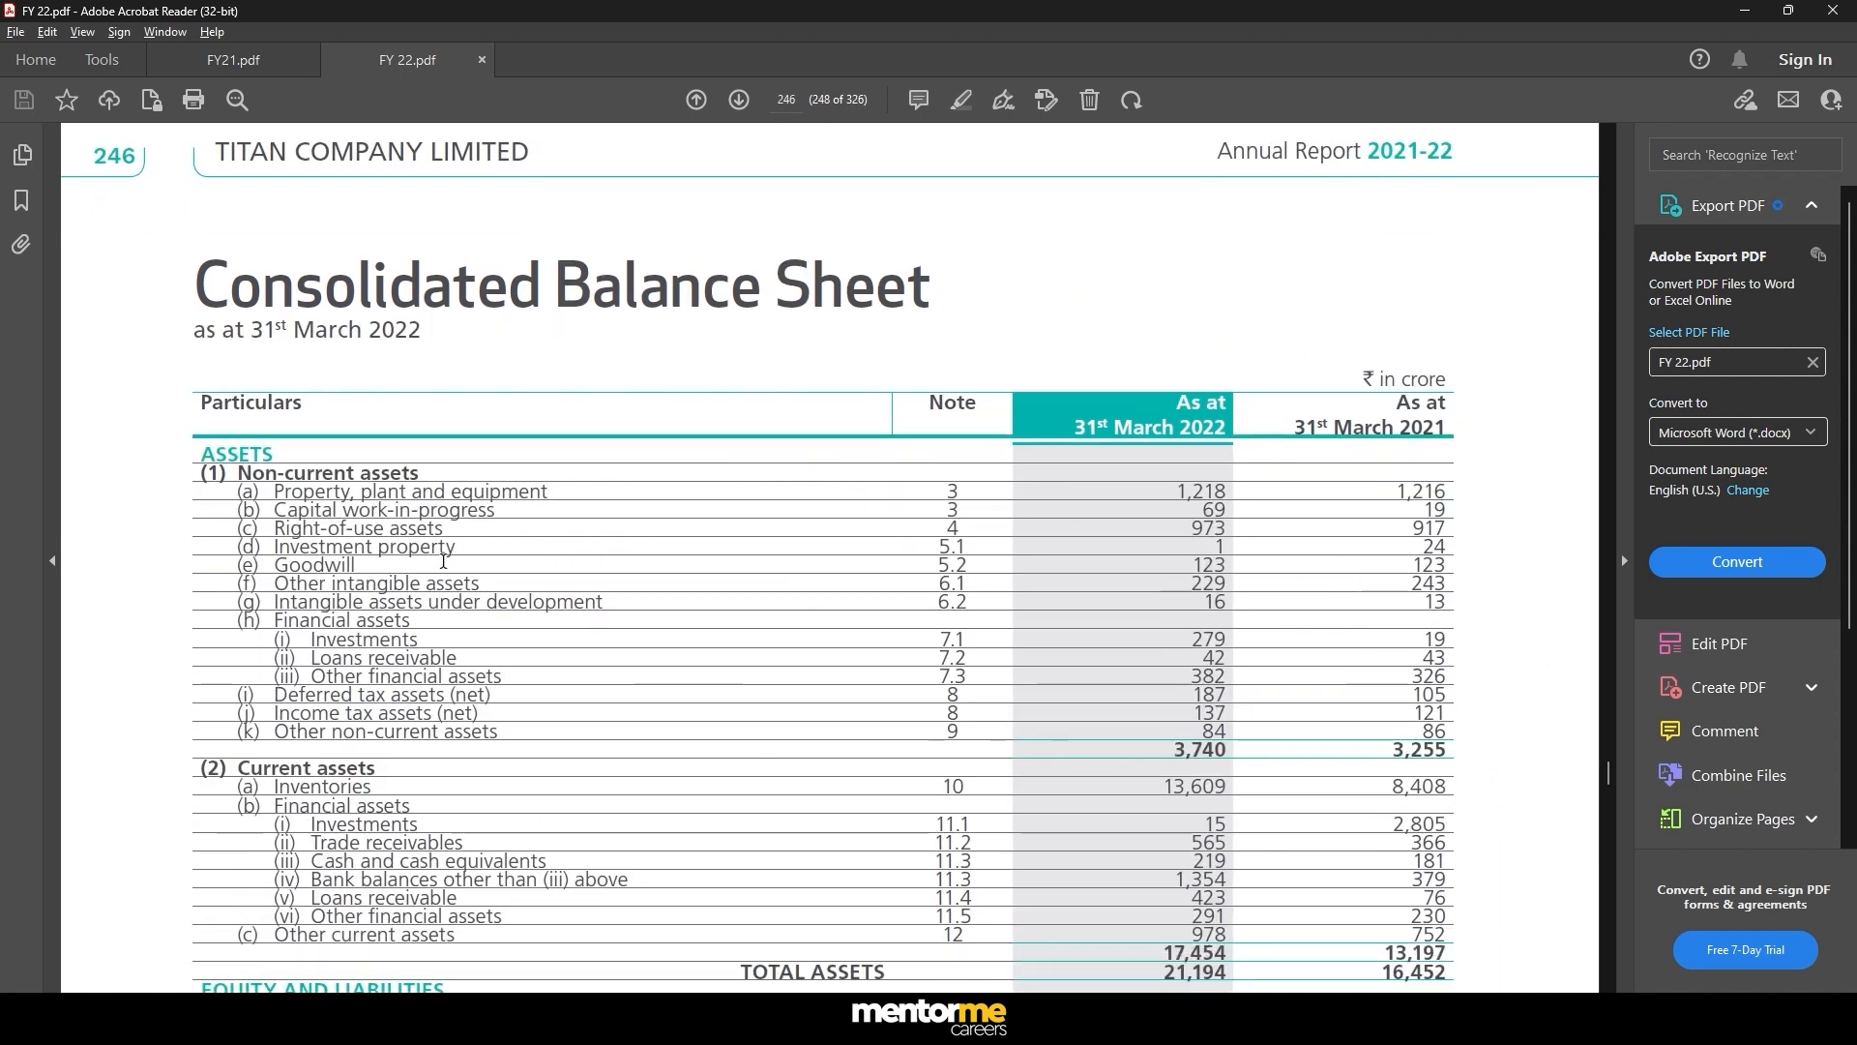
# - Examine the borrowings amounts and note references under non-current and current liabilities on the Consolidated Balance Sheet
pyautogui.scroll(-3, 341, 758)
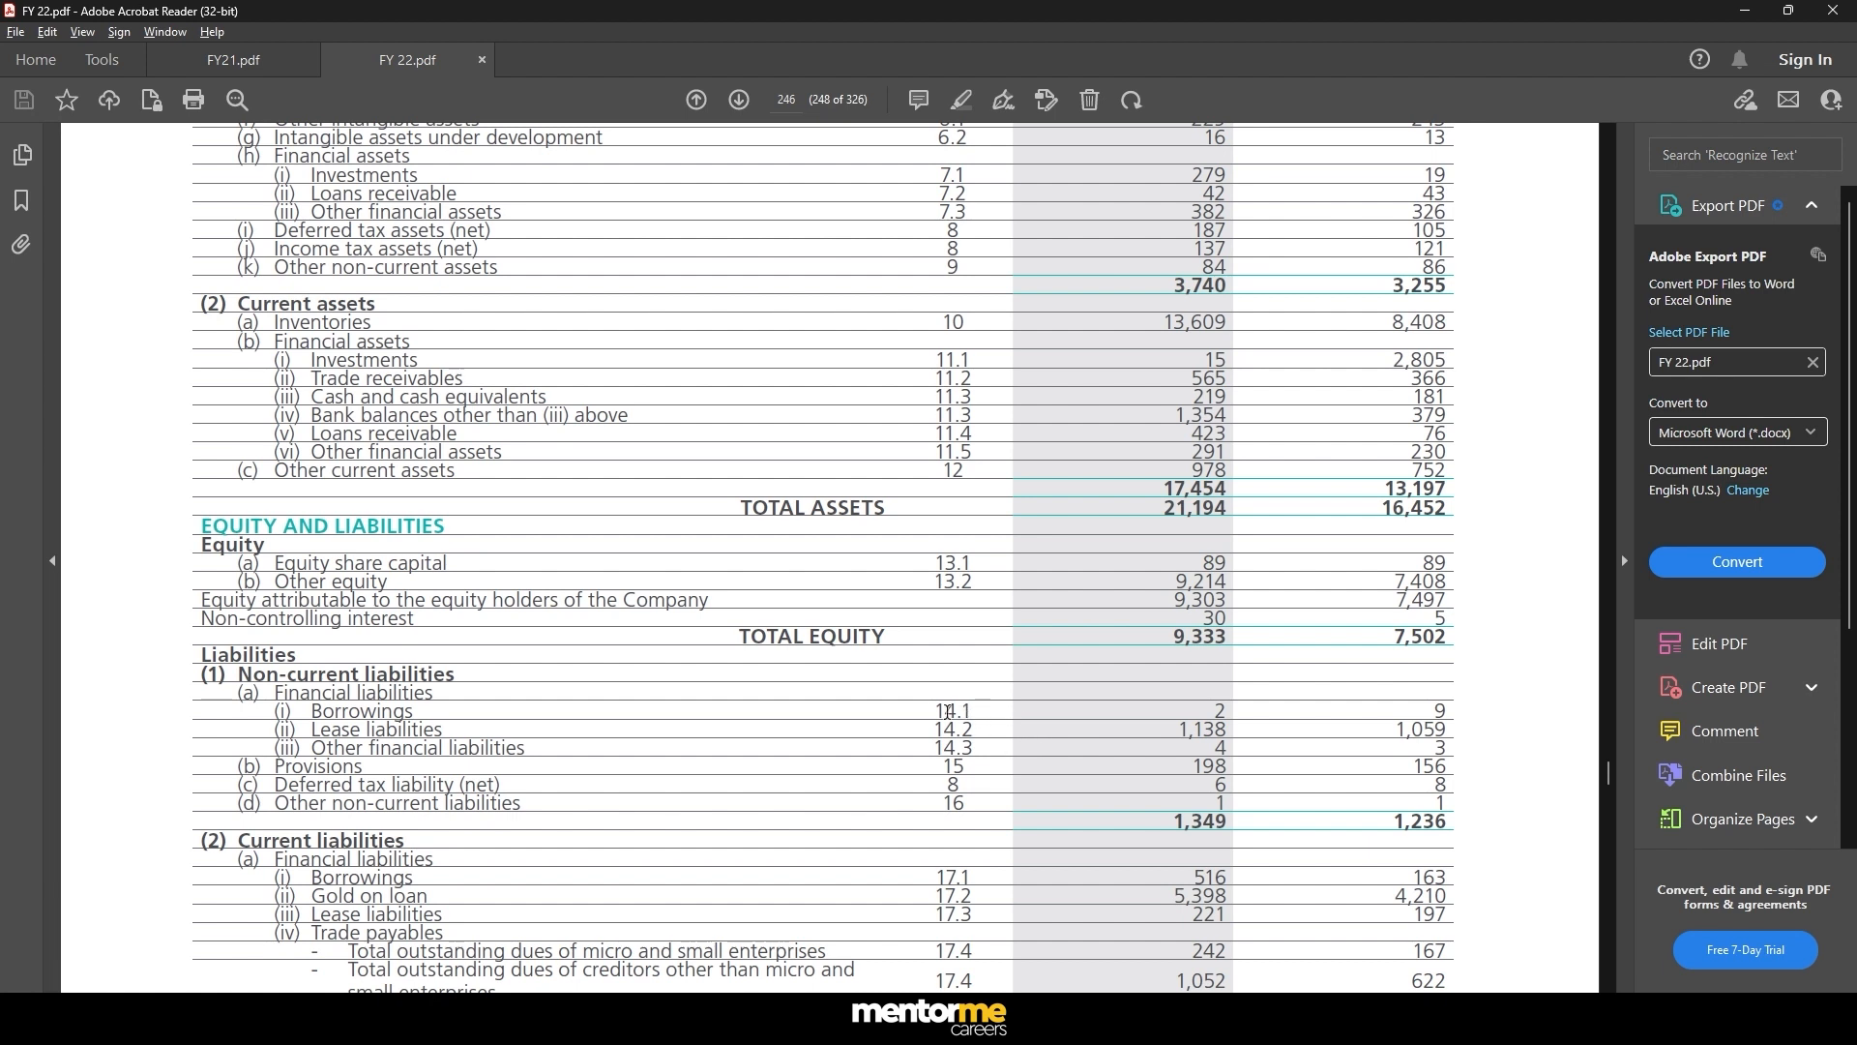
pyautogui.doubleClick(1218, 707)
pyautogui.scroll(-2, 943, 795)
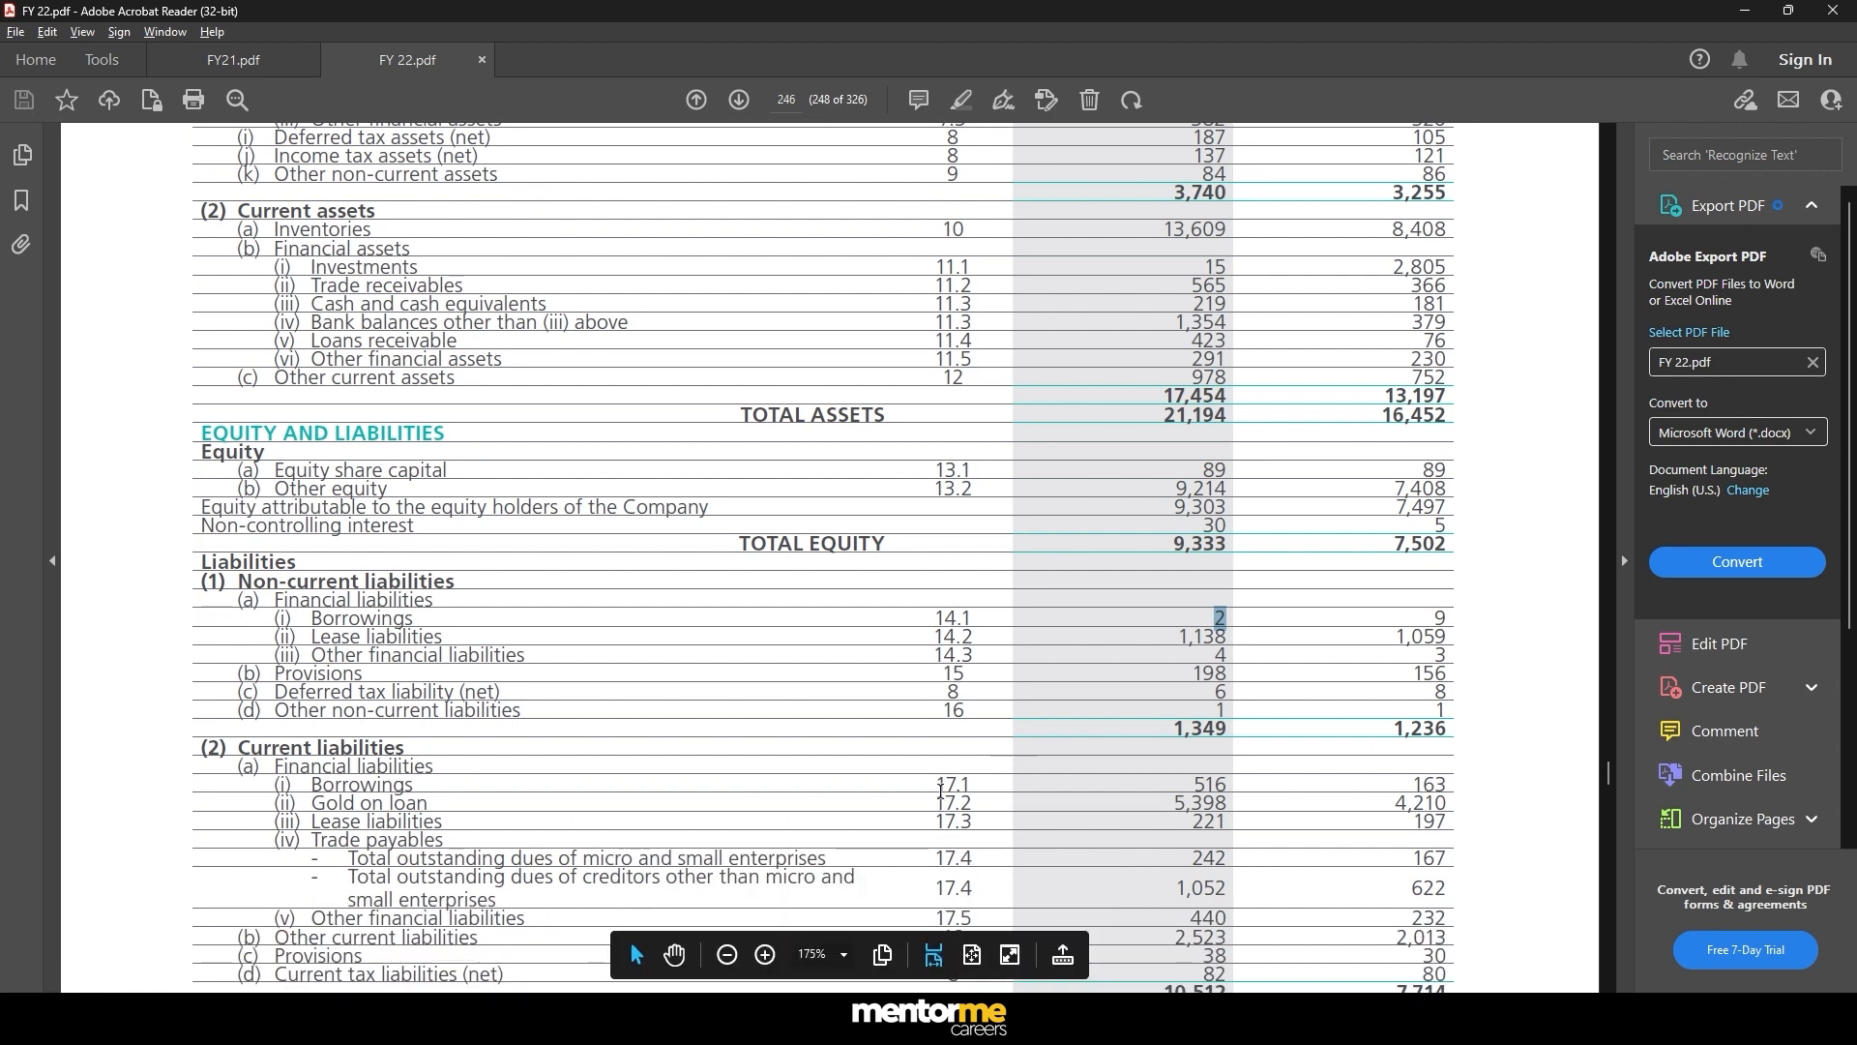
pyautogui.moveTo(941, 791); pyautogui.dragTo(990, 786)
pyautogui.click(963, 788)
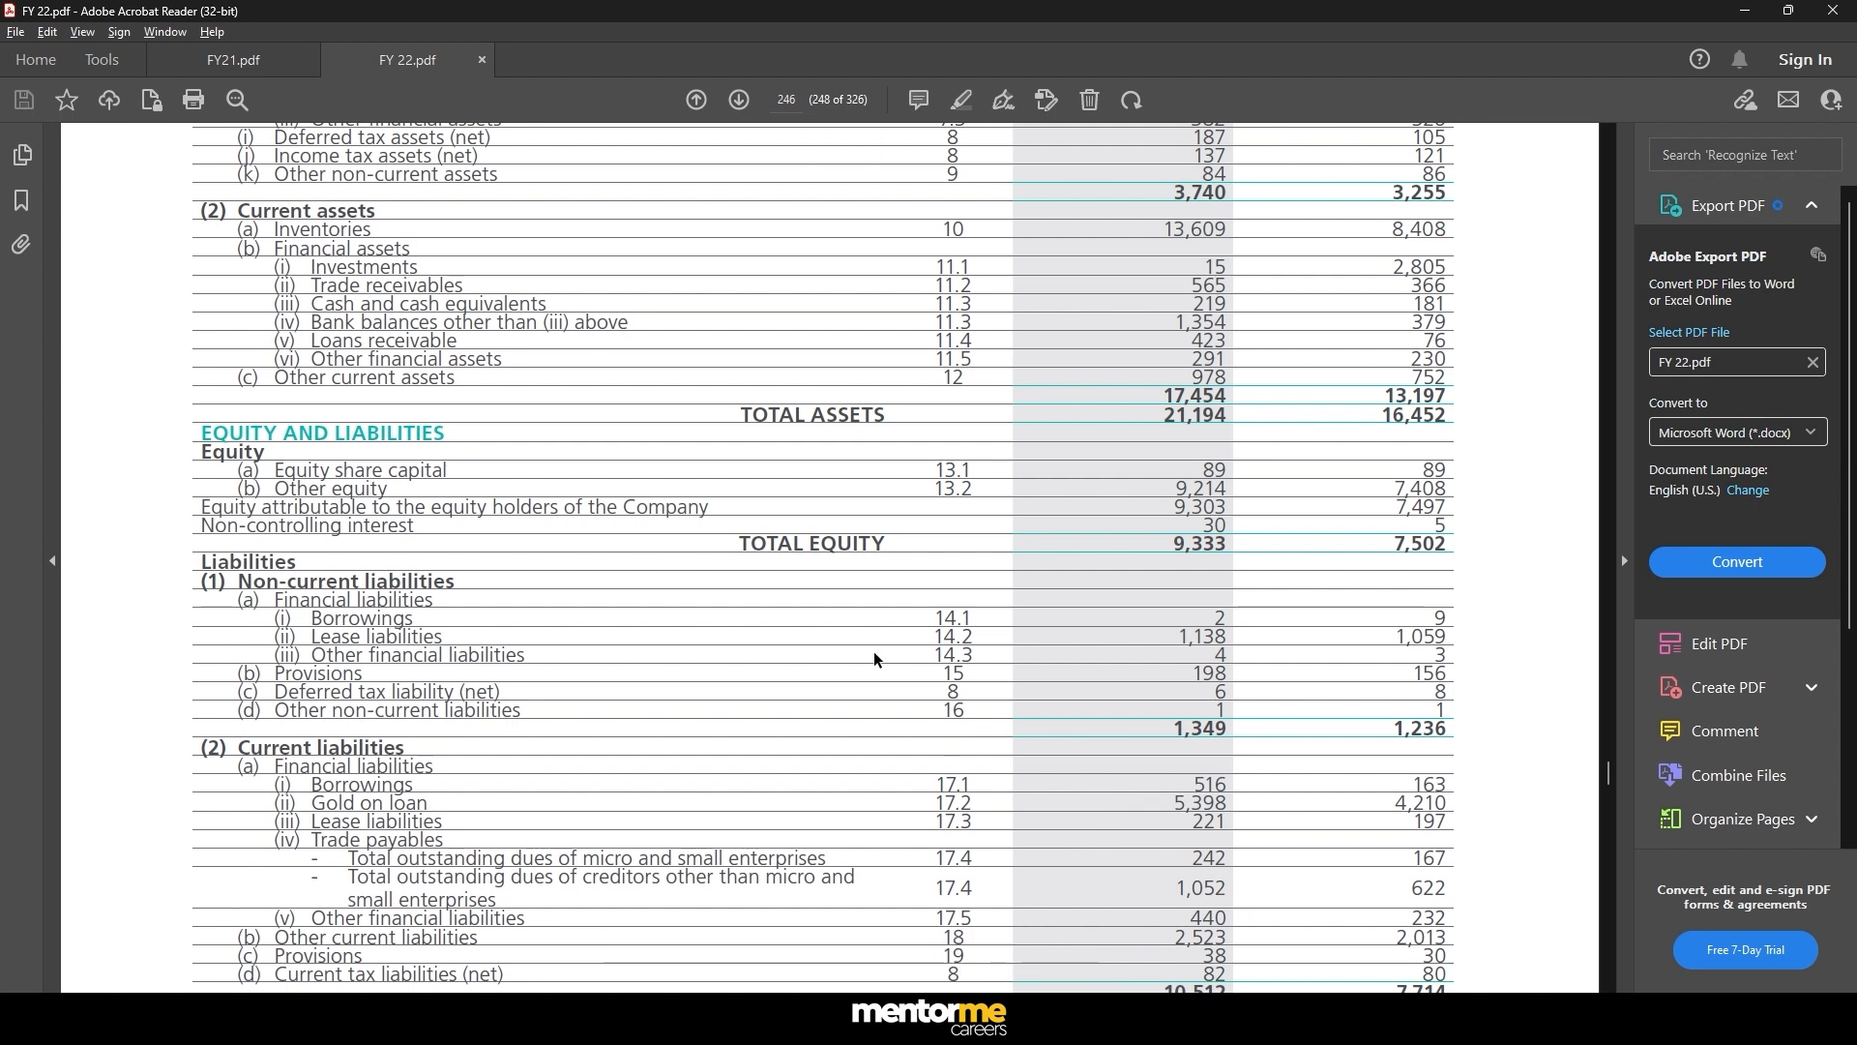
# - Find note 14.1 Borrowings in the consolidated notes and highlight the interest rate on the term loan's Corporate Guarantee
pyautogui.press('Right')
pyautogui.press('Right')
pyautogui.press('Right')
pyautogui.press('Right')
pyautogui.press('Right')
pyautogui.press('Right')
pyautogui.press('Right')
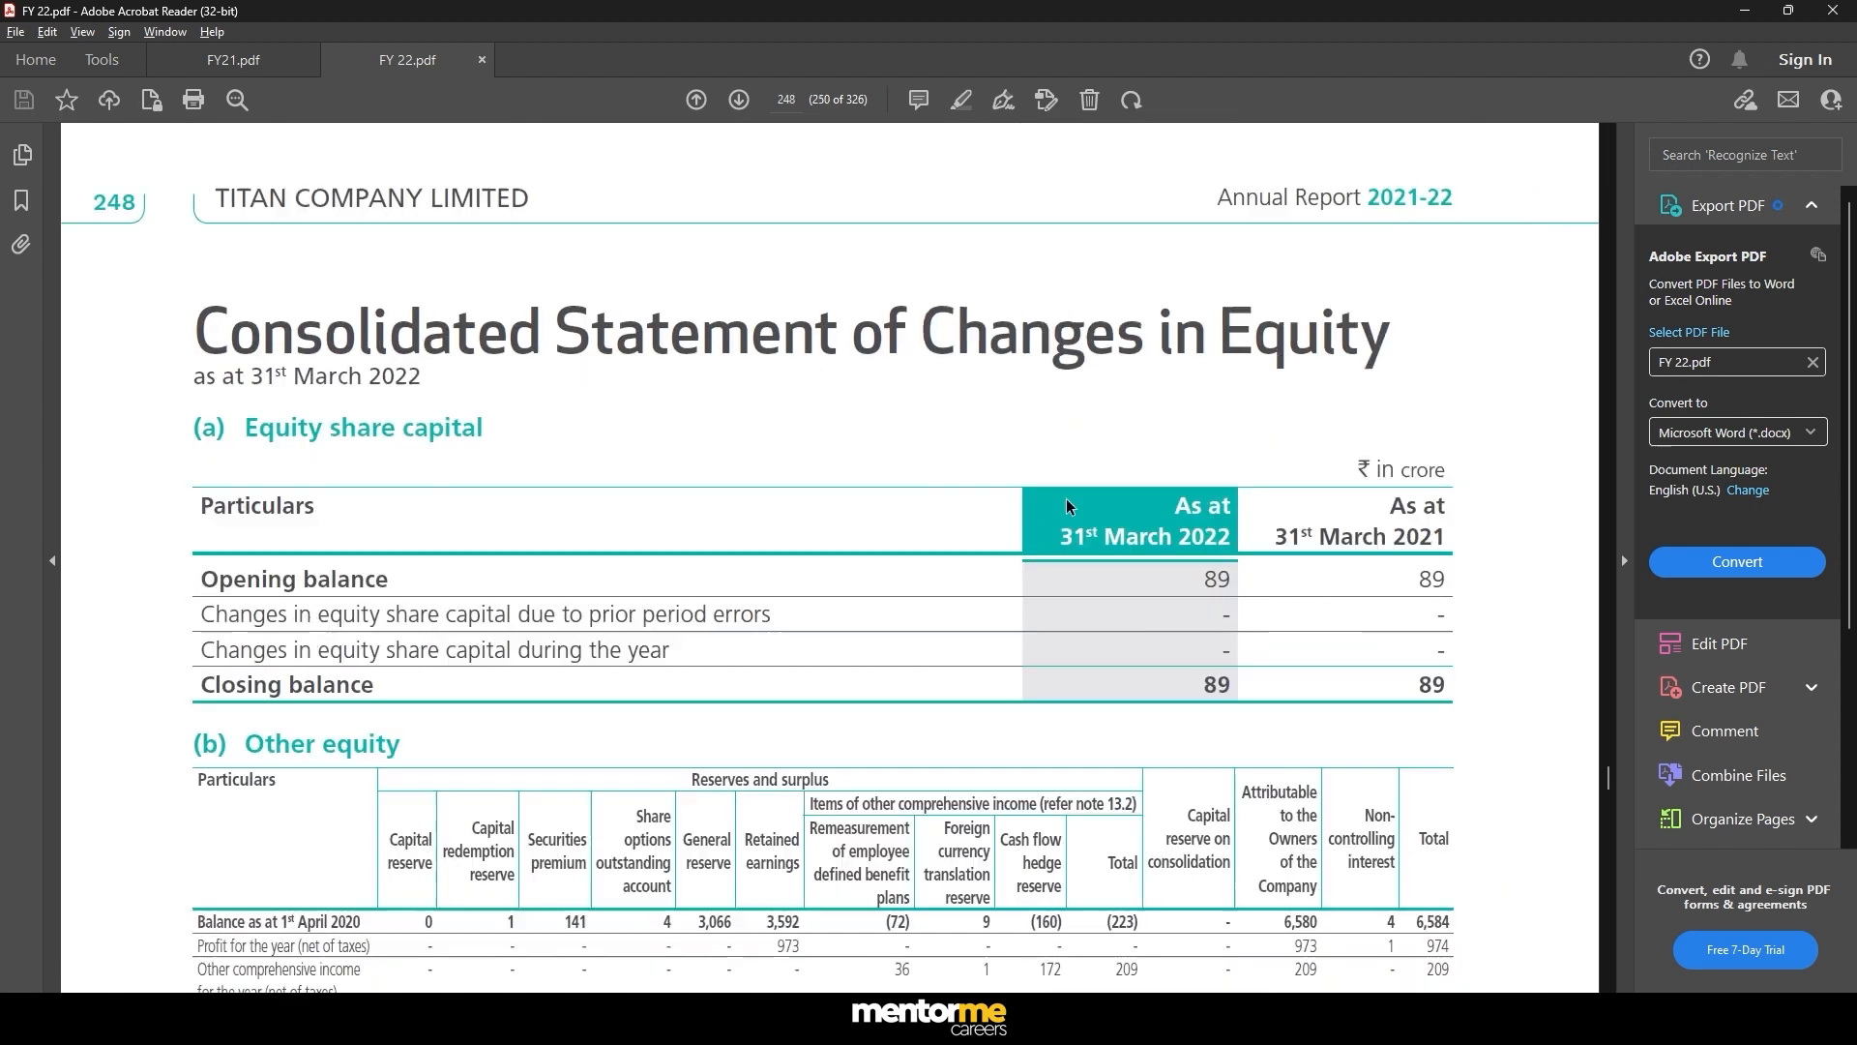
pyautogui.press('Right')
pyautogui.press('Right')
pyautogui.press('Right')
pyautogui.press('Right')
pyautogui.press('Right')
pyautogui.press('Right')
pyautogui.press('Right')
pyautogui.press('Right')
pyautogui.press('Right')
pyautogui.press('Right')
pyautogui.press('Right')
pyautogui.press('Right')
pyautogui.press('Right')
pyautogui.press('Right')
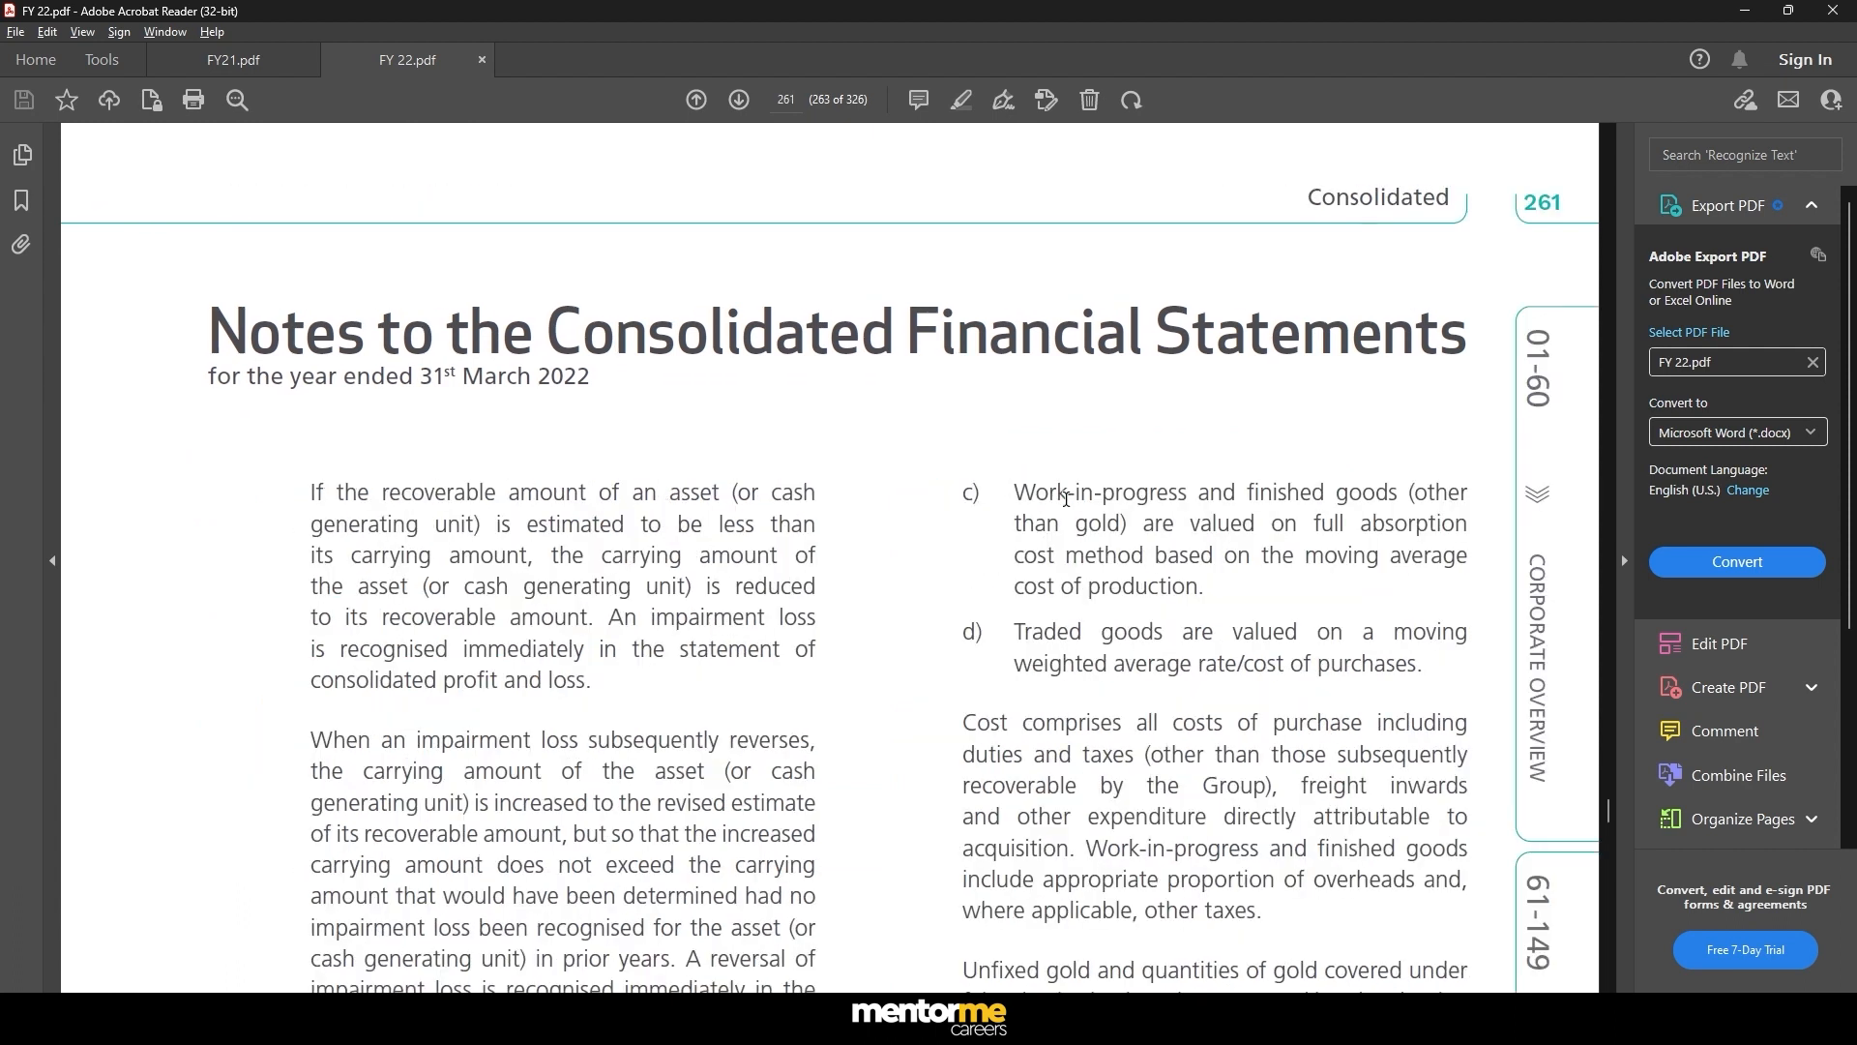
pyautogui.press('Right')
pyautogui.press('Right')
pyautogui.press('Right')
pyautogui.press('Right')
pyautogui.press('Right')
pyautogui.press('Right')
pyautogui.press('Right')
pyautogui.press('Right')
pyautogui.press('Right')
pyautogui.press('Right')
pyautogui.press('Right')
pyautogui.press('Right')
pyautogui.press('Right')
pyautogui.press('Right')
pyautogui.press('Right')
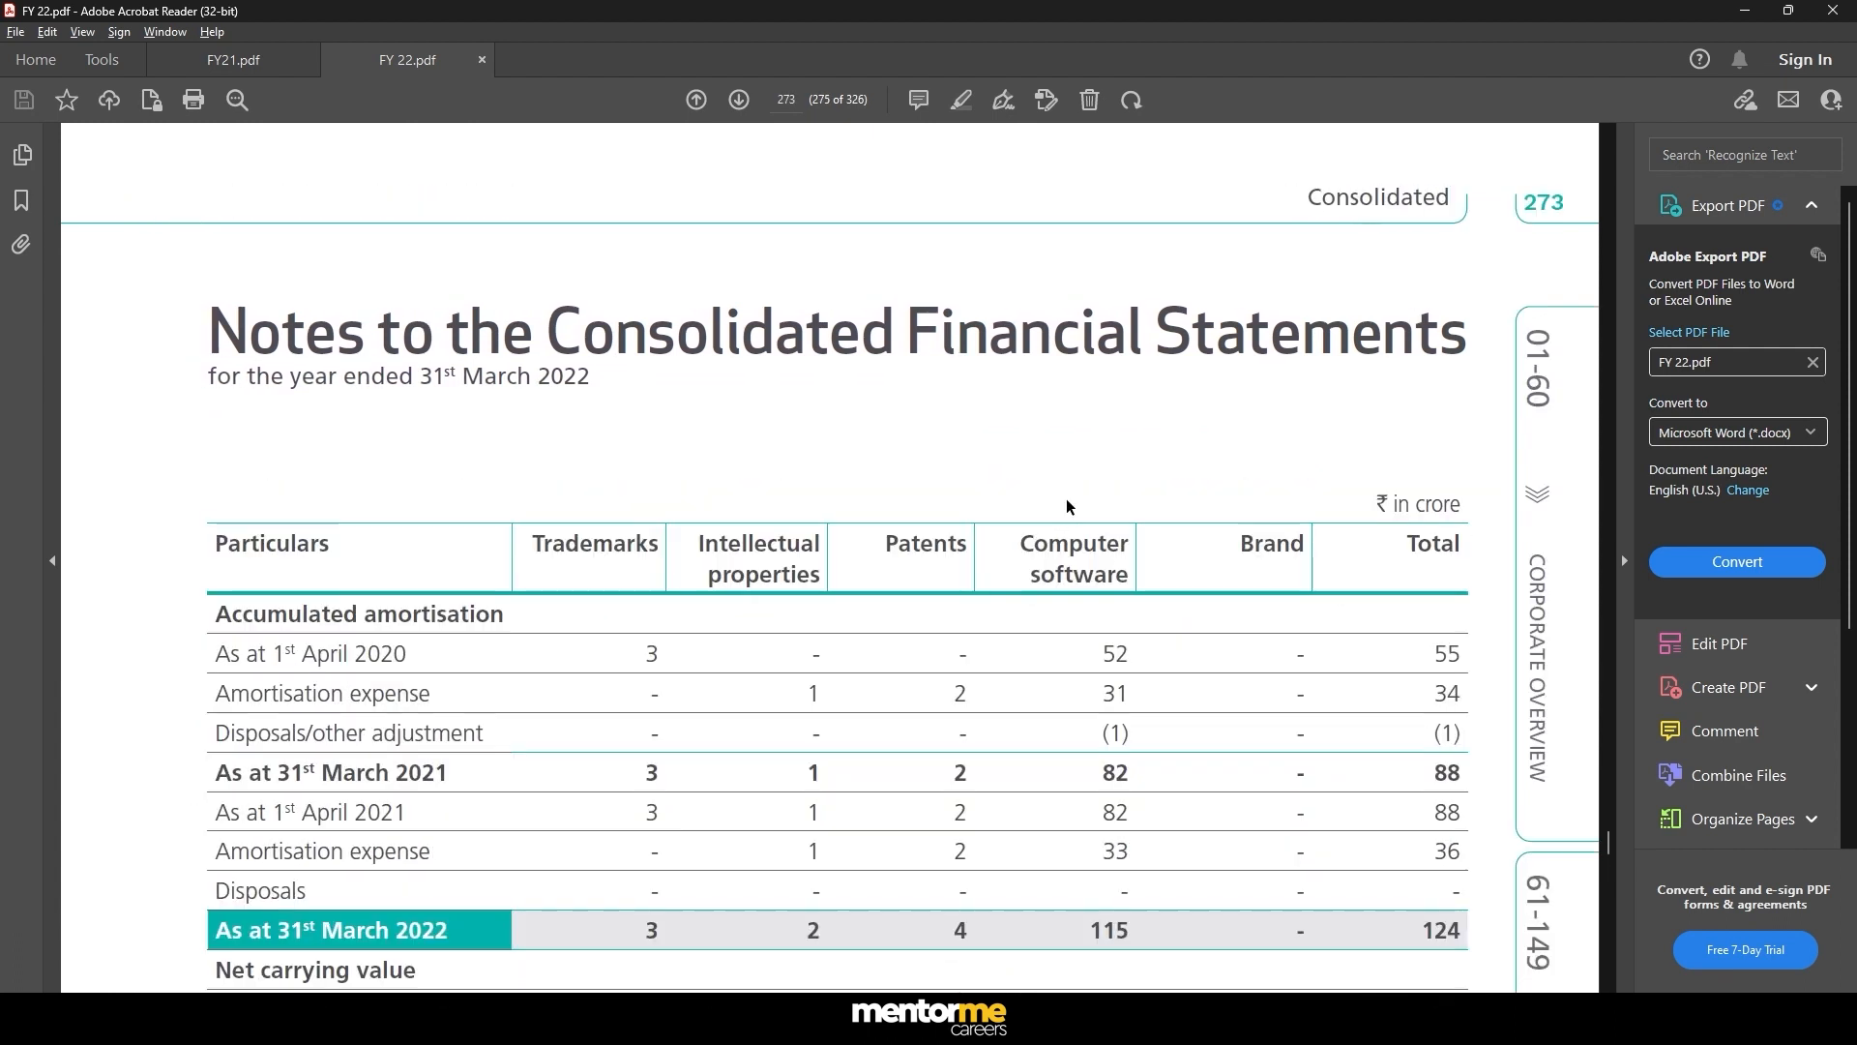
pyautogui.press('Right')
pyautogui.press('Right')
pyautogui.press('Right')
pyautogui.press('Right')
pyautogui.press('Right')
pyautogui.press('Right')
pyautogui.press('Right')
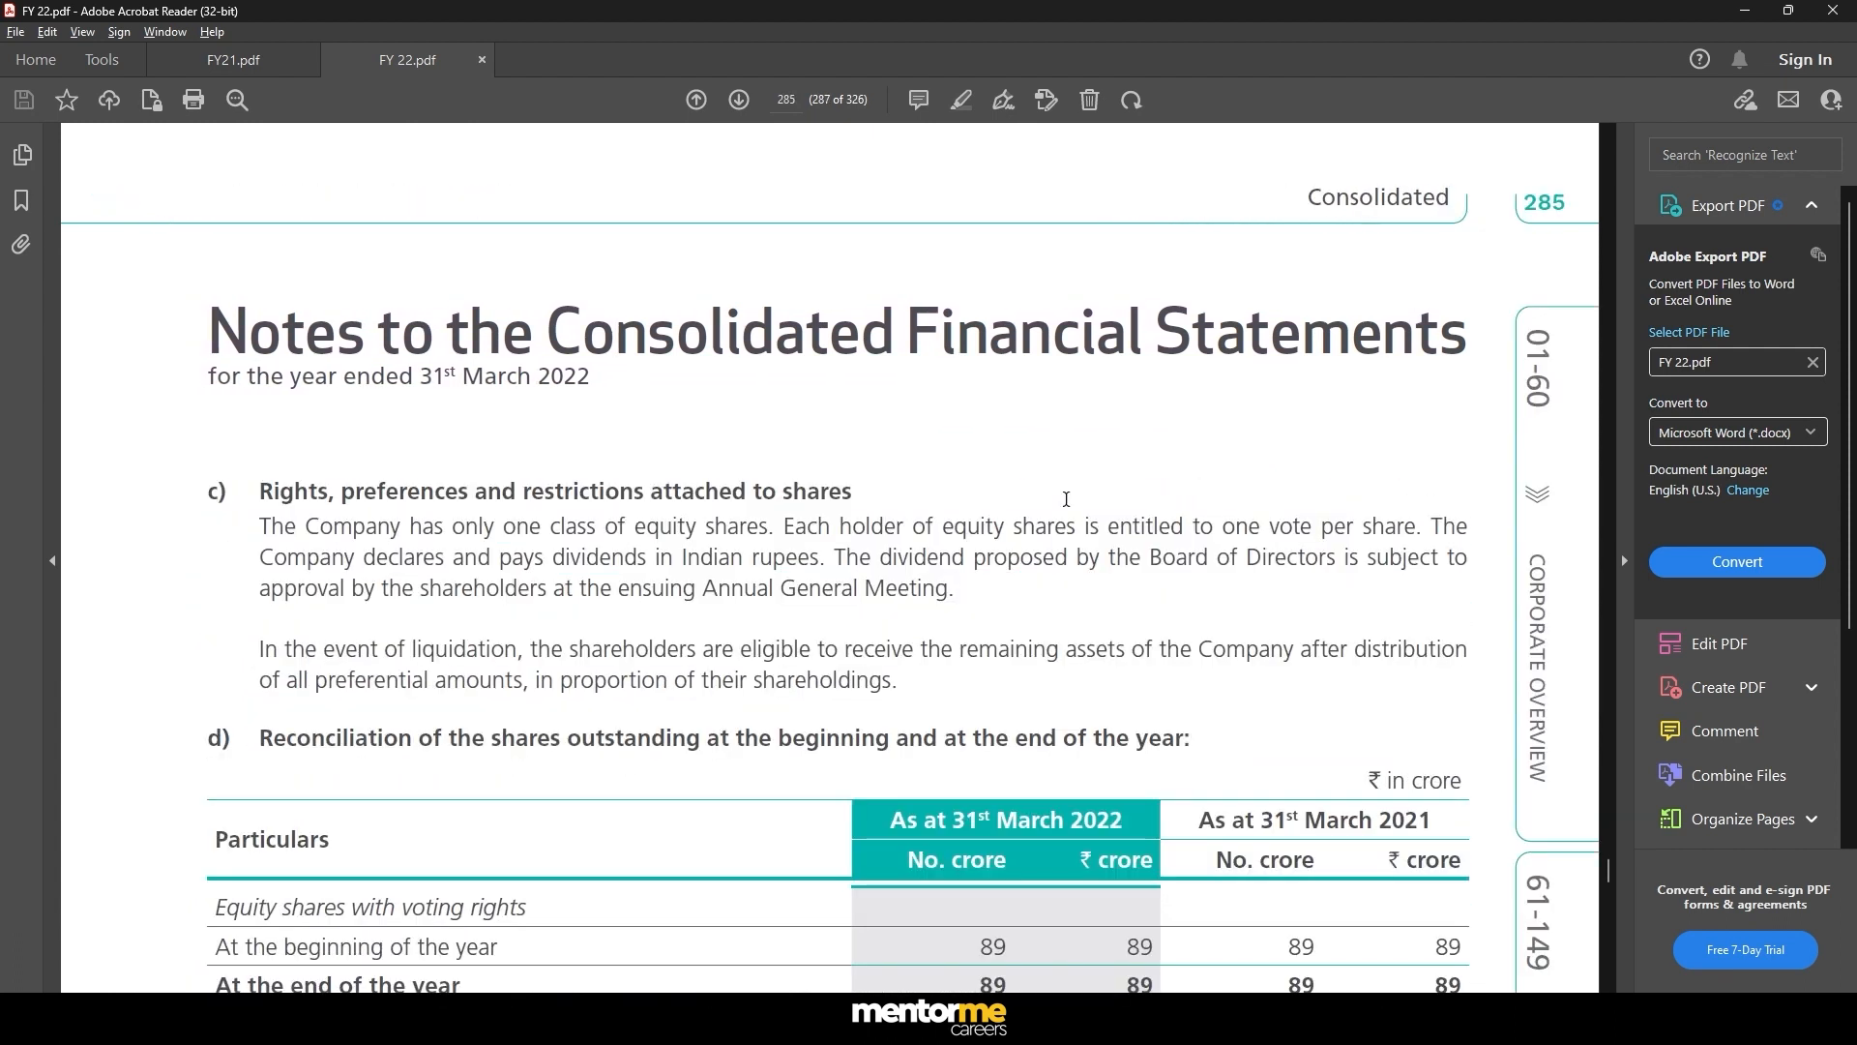
pyautogui.press('Left')
pyautogui.press('Left')
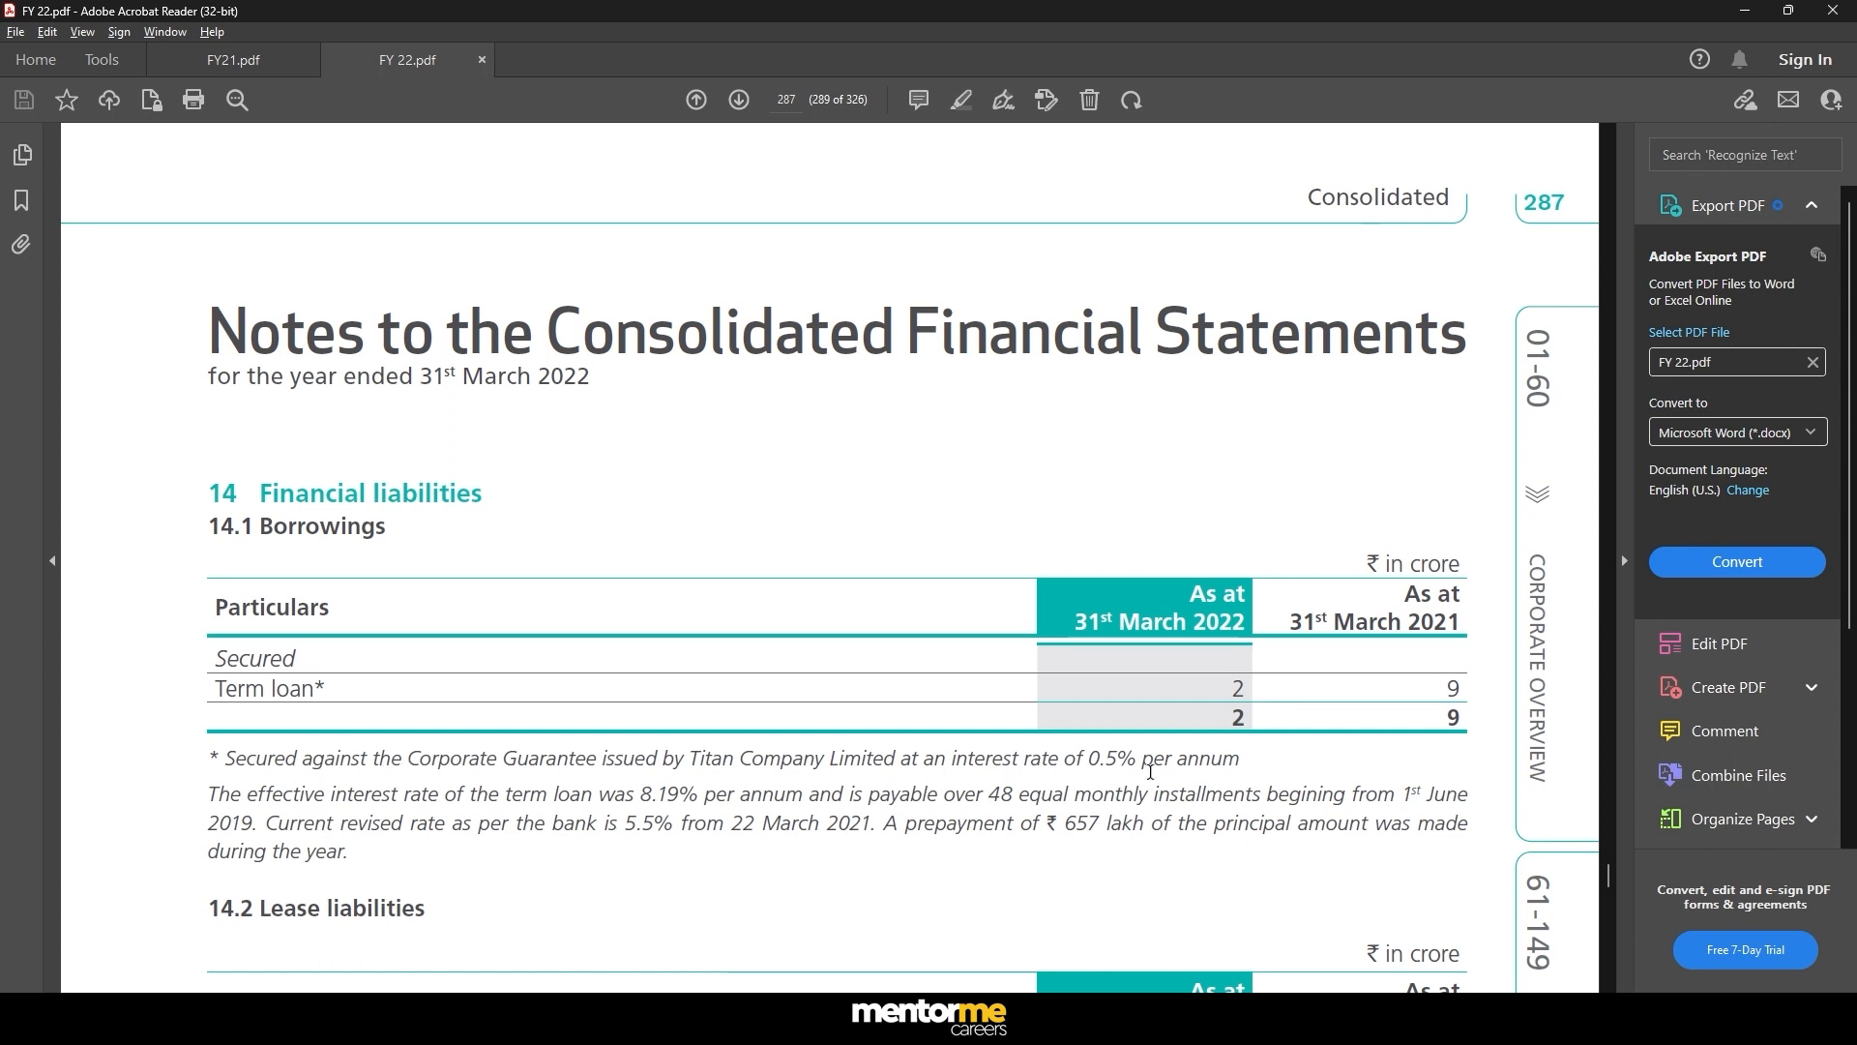
pyautogui.doubleClick(1126, 756)
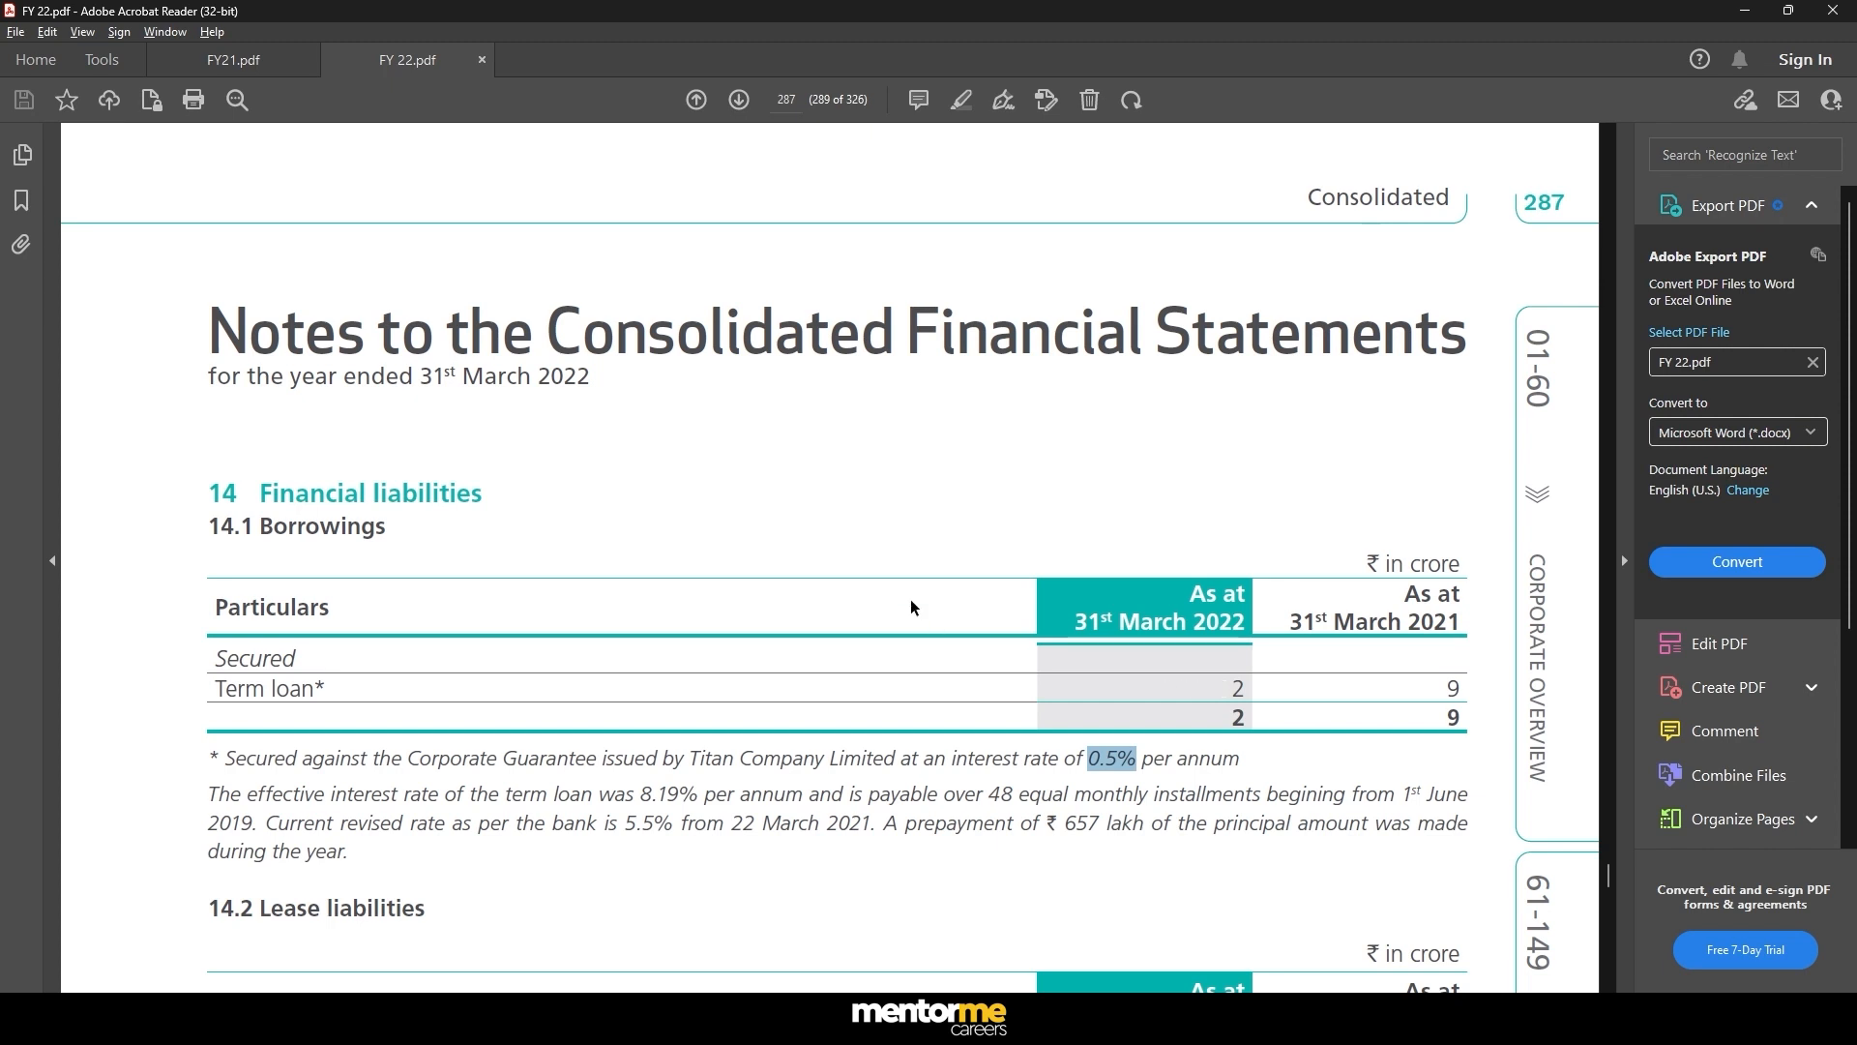
# - Examine note 14.2 Lease liabilities and its note reference, along with note 14.3 Other financial liabilities
pyautogui.scroll(-3, 908, 689)
pyautogui.scroll(-3, 1091, 634)
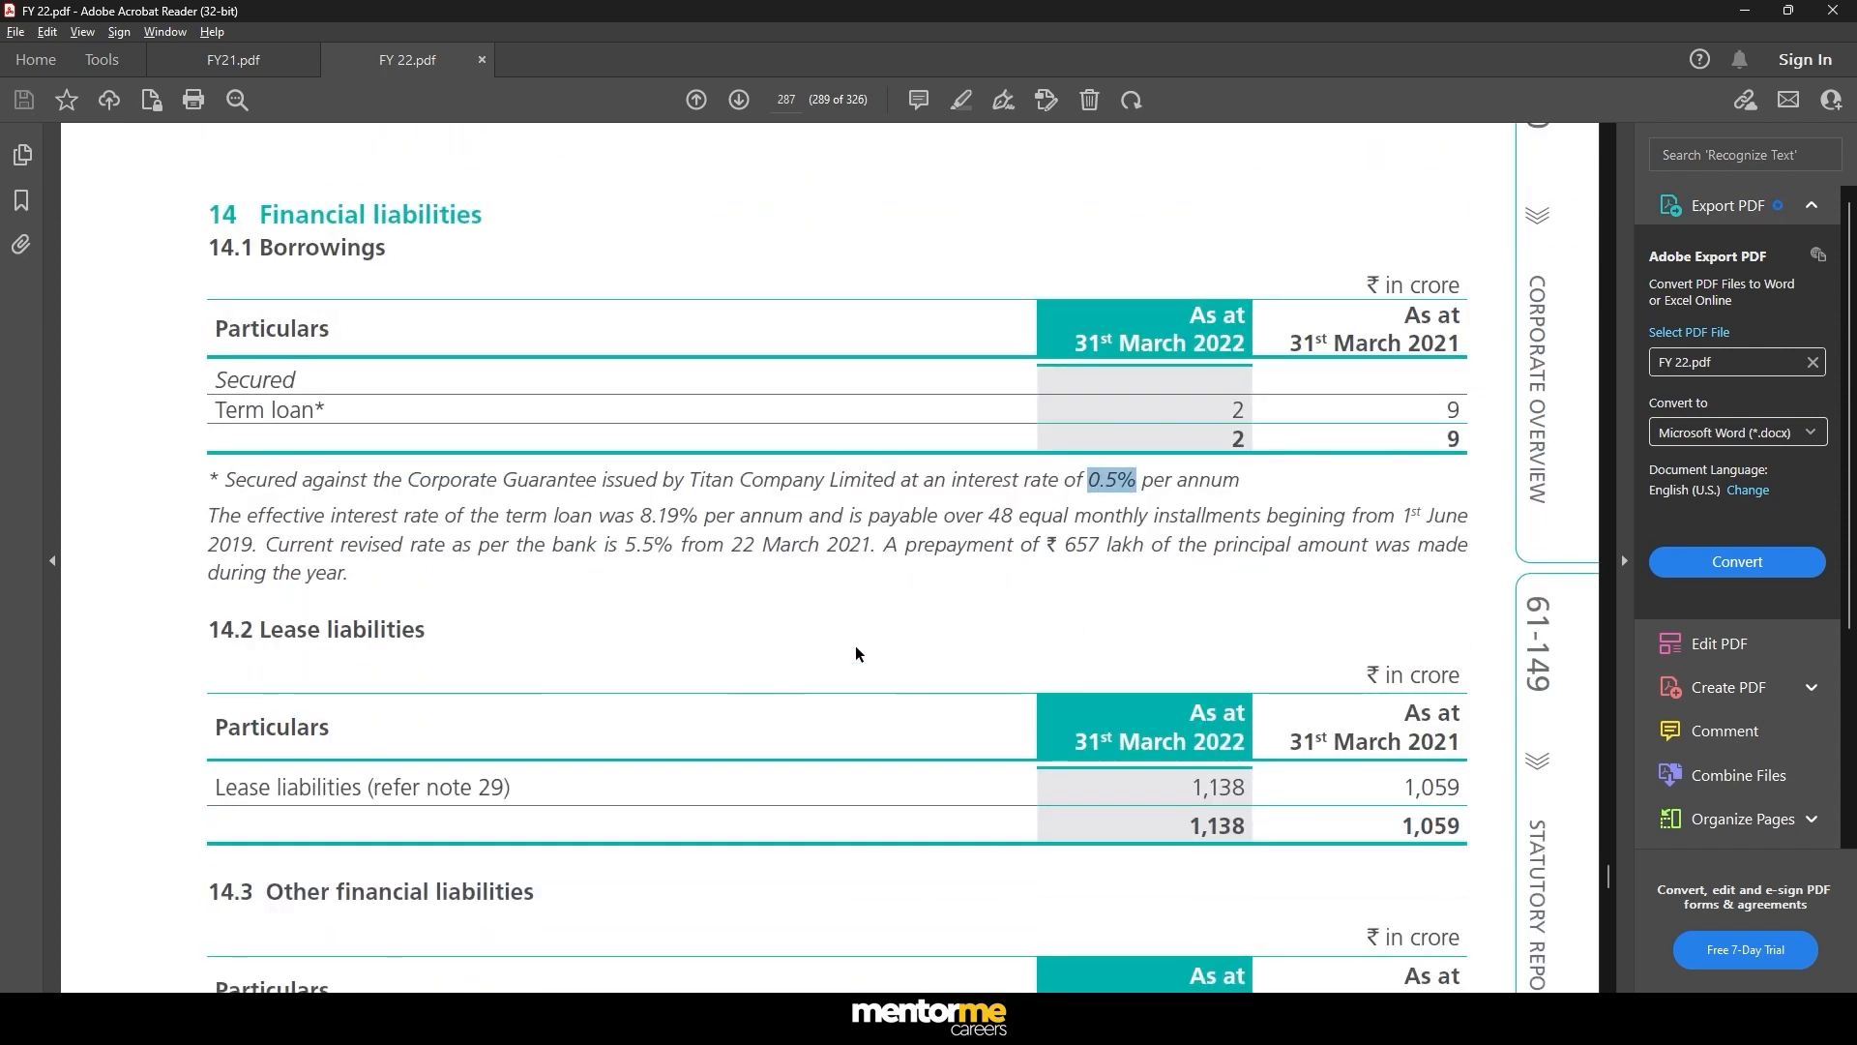
pyautogui.moveTo(279, 787); pyautogui.dragTo(1132, 727)
pyautogui.scroll(-3, 1132, 728)
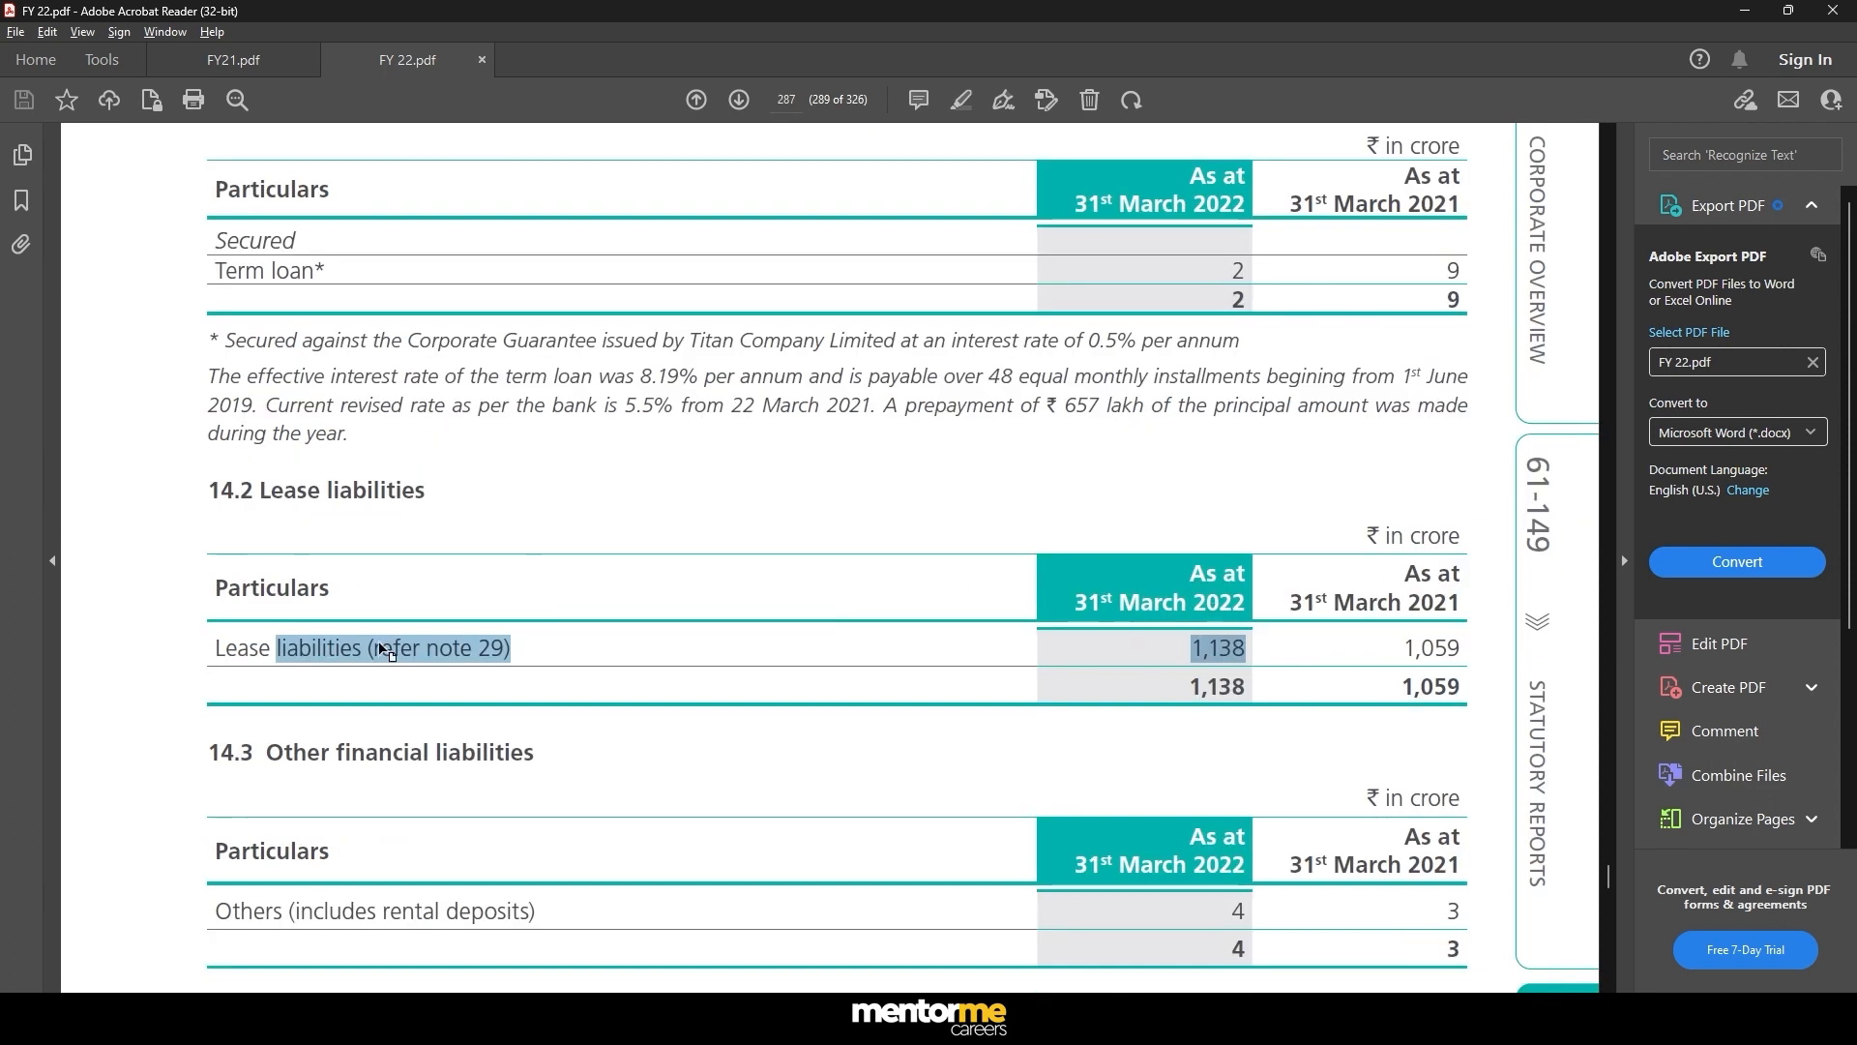
pyautogui.click(594, 647)
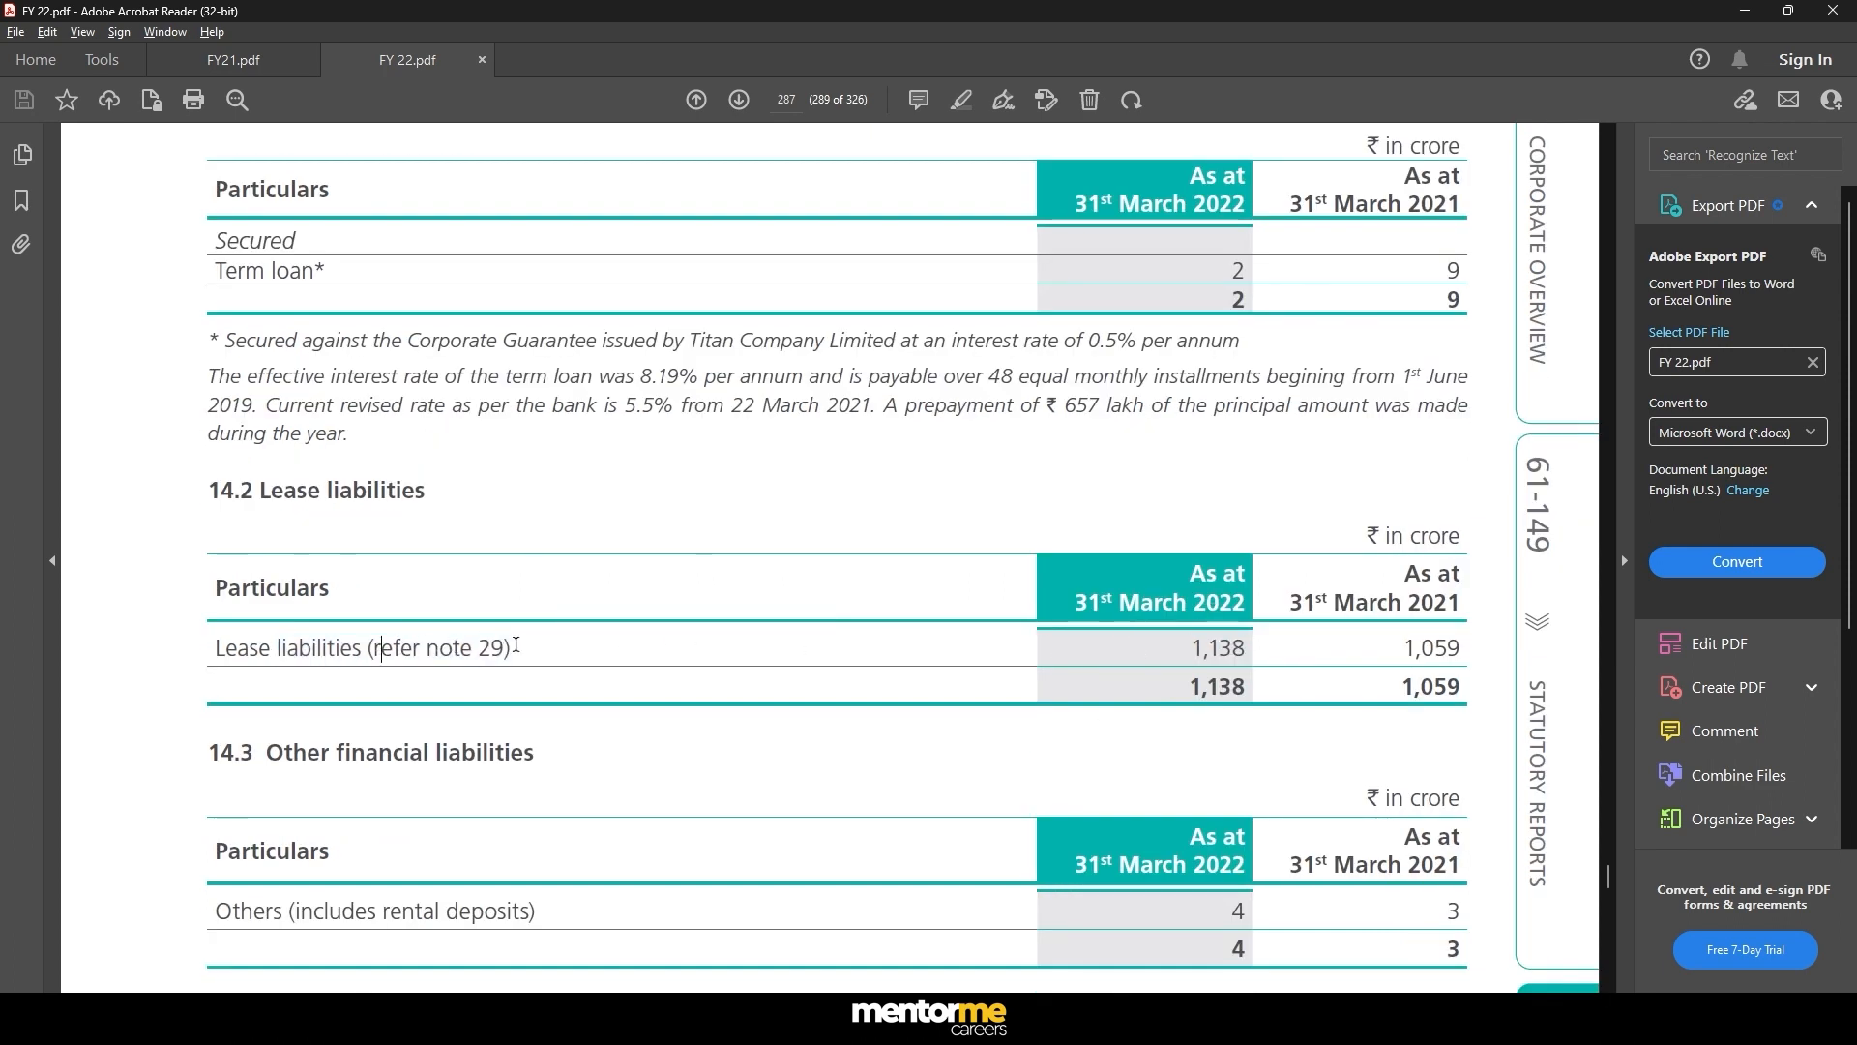
pyautogui.scroll(-1, 596, 660)
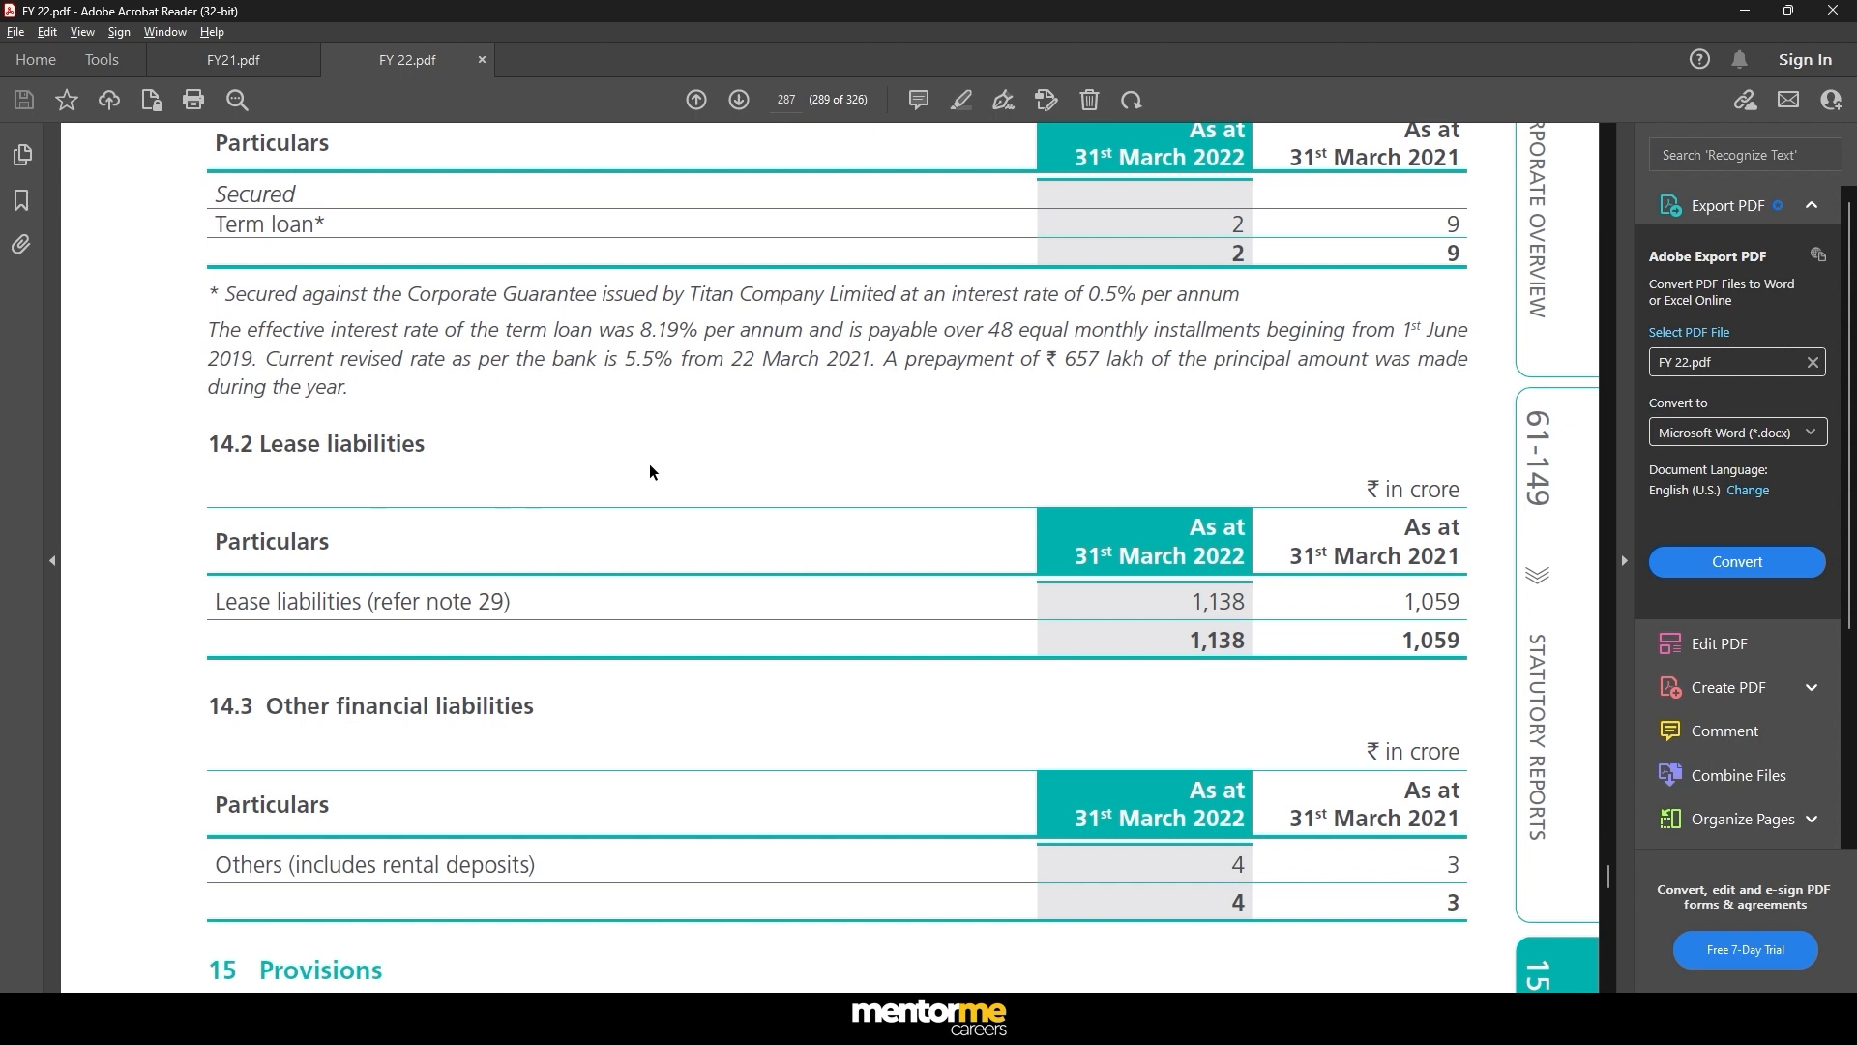
# - Check note 17.1 Borrowings for the current debt, and return to note 14.2 Lease liabilities
pyautogui.press('Right')
pyautogui.press('Right')
pyautogui.press('Left')
pyautogui.press('Left')
pyautogui.press('Left')
pyautogui.press('Right')
pyautogui.press('Right')
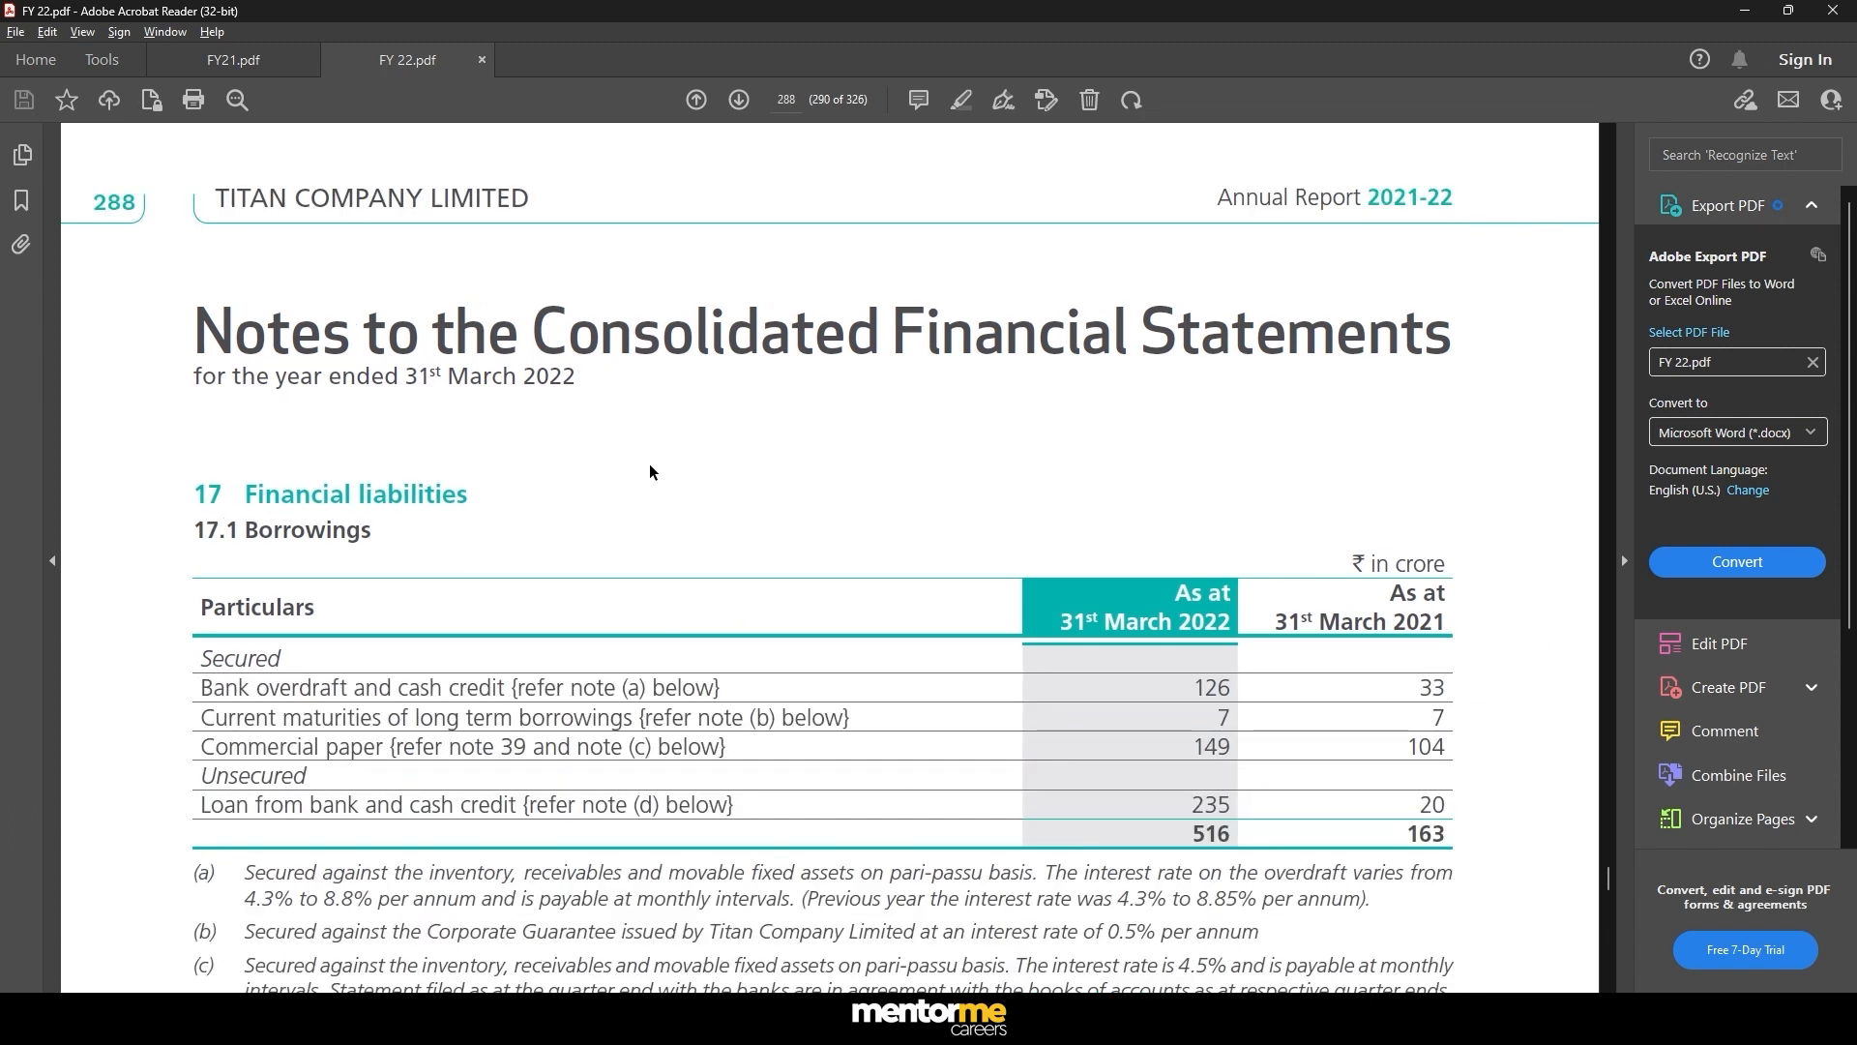
pyautogui.press('Left')
pyautogui.scroll(-3, 648, 472)
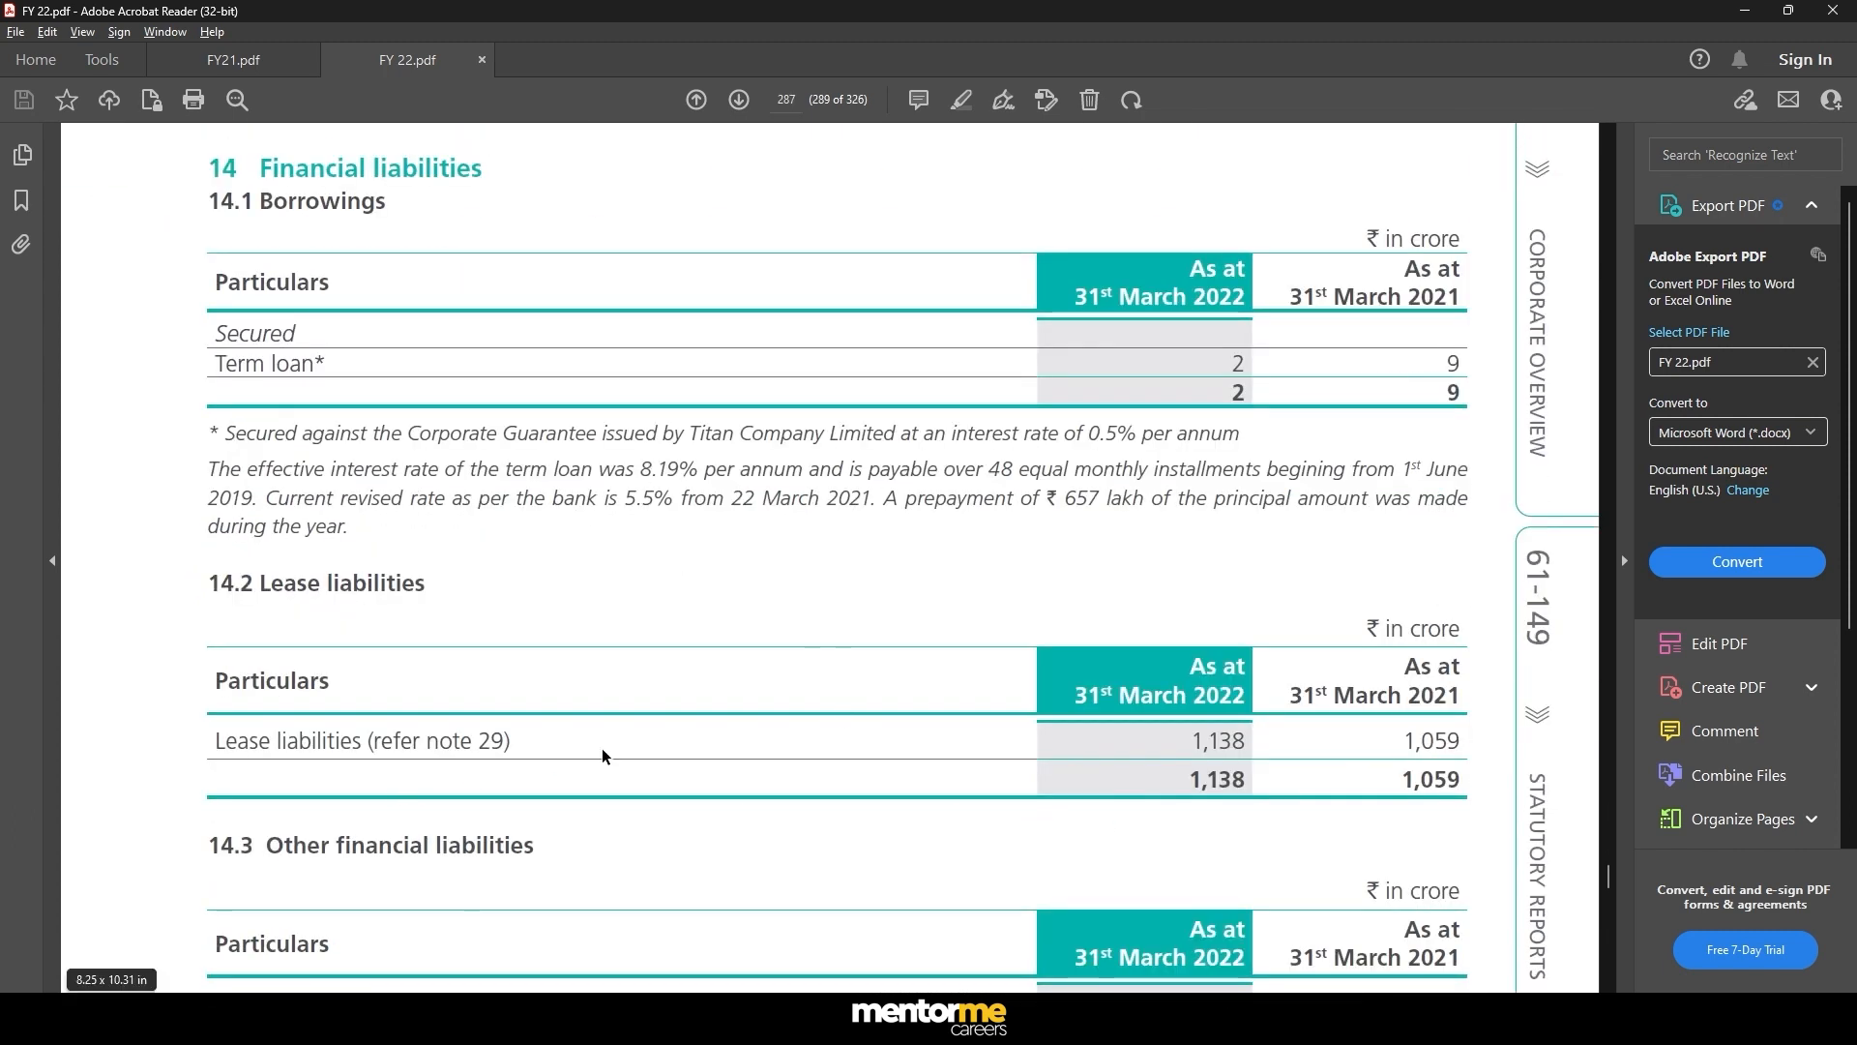
# - Find note 29 Leases in the Notes to the Consolidated Financial Statements
pyautogui.press('Right')
pyautogui.press('Right')
pyautogui.press('Right')
pyautogui.press('Right')
pyautogui.press('Right')
pyautogui.press('Right')
pyautogui.press('Right')
pyautogui.press('Right')
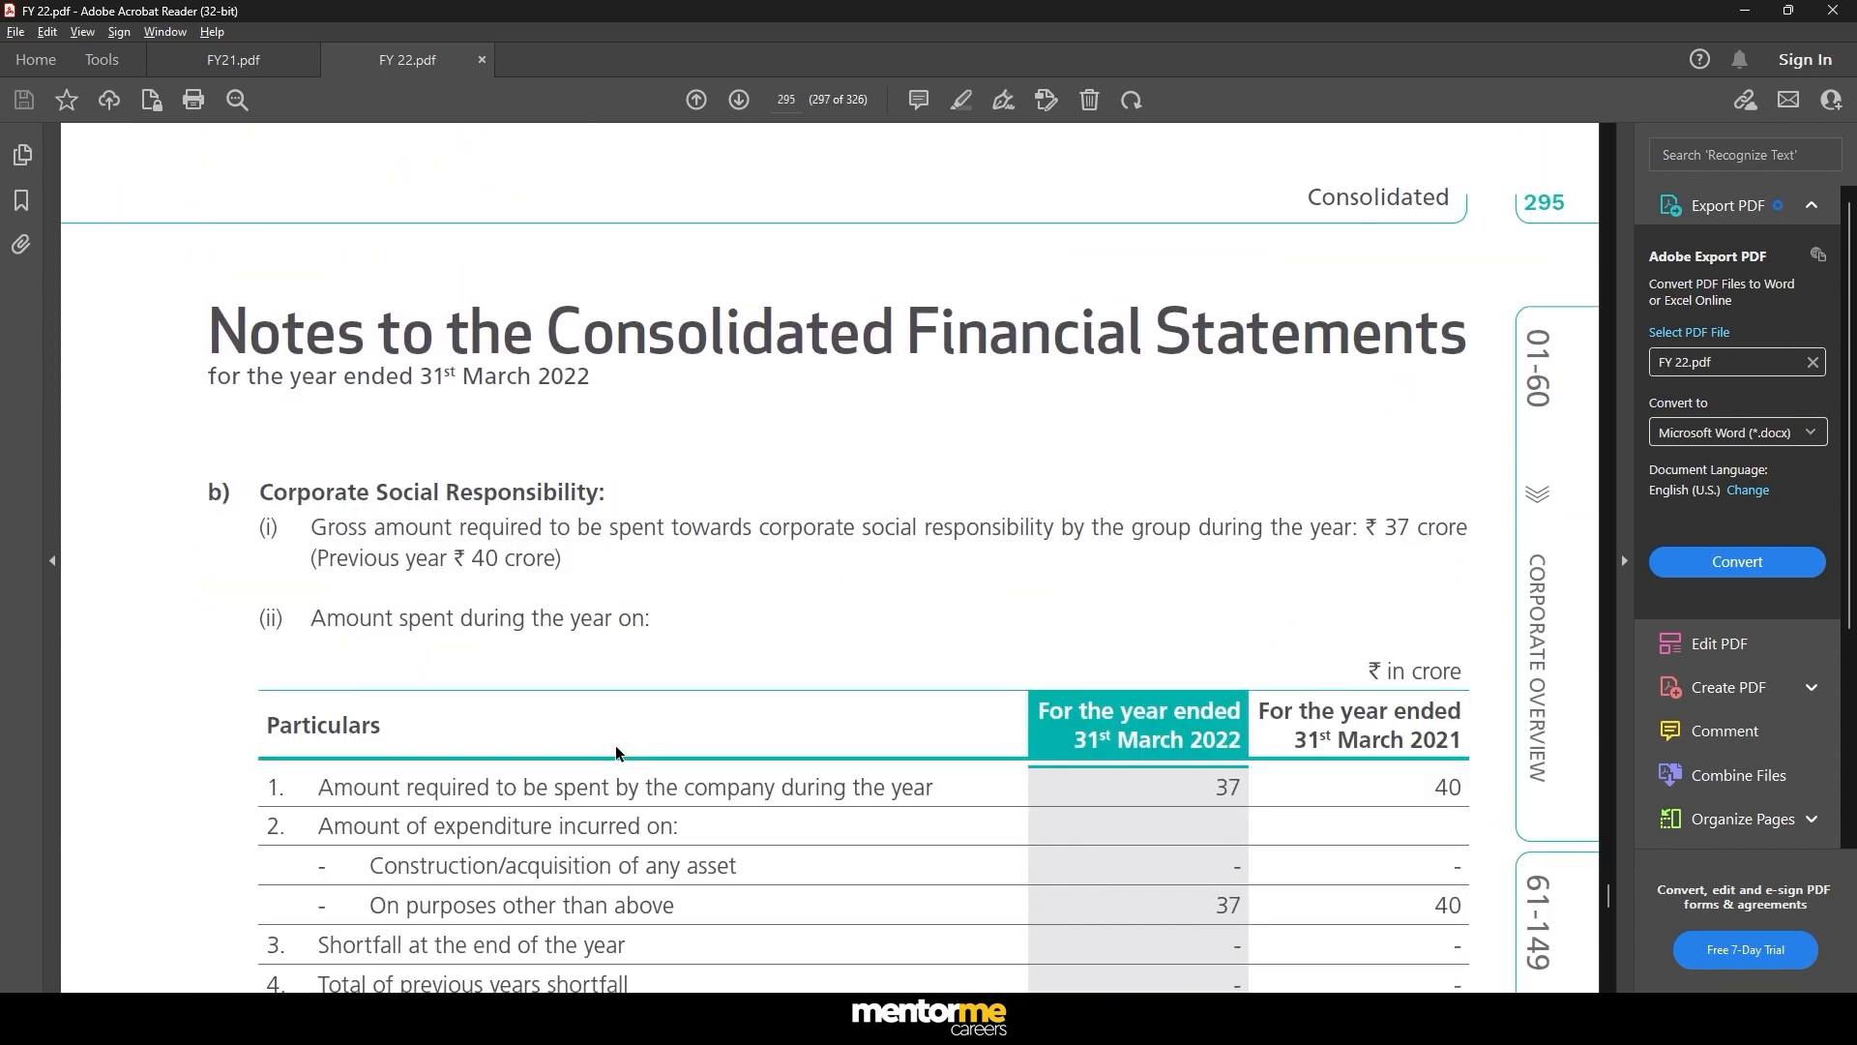
pyautogui.press('Left')
pyautogui.scroll(-6, 617, 753)
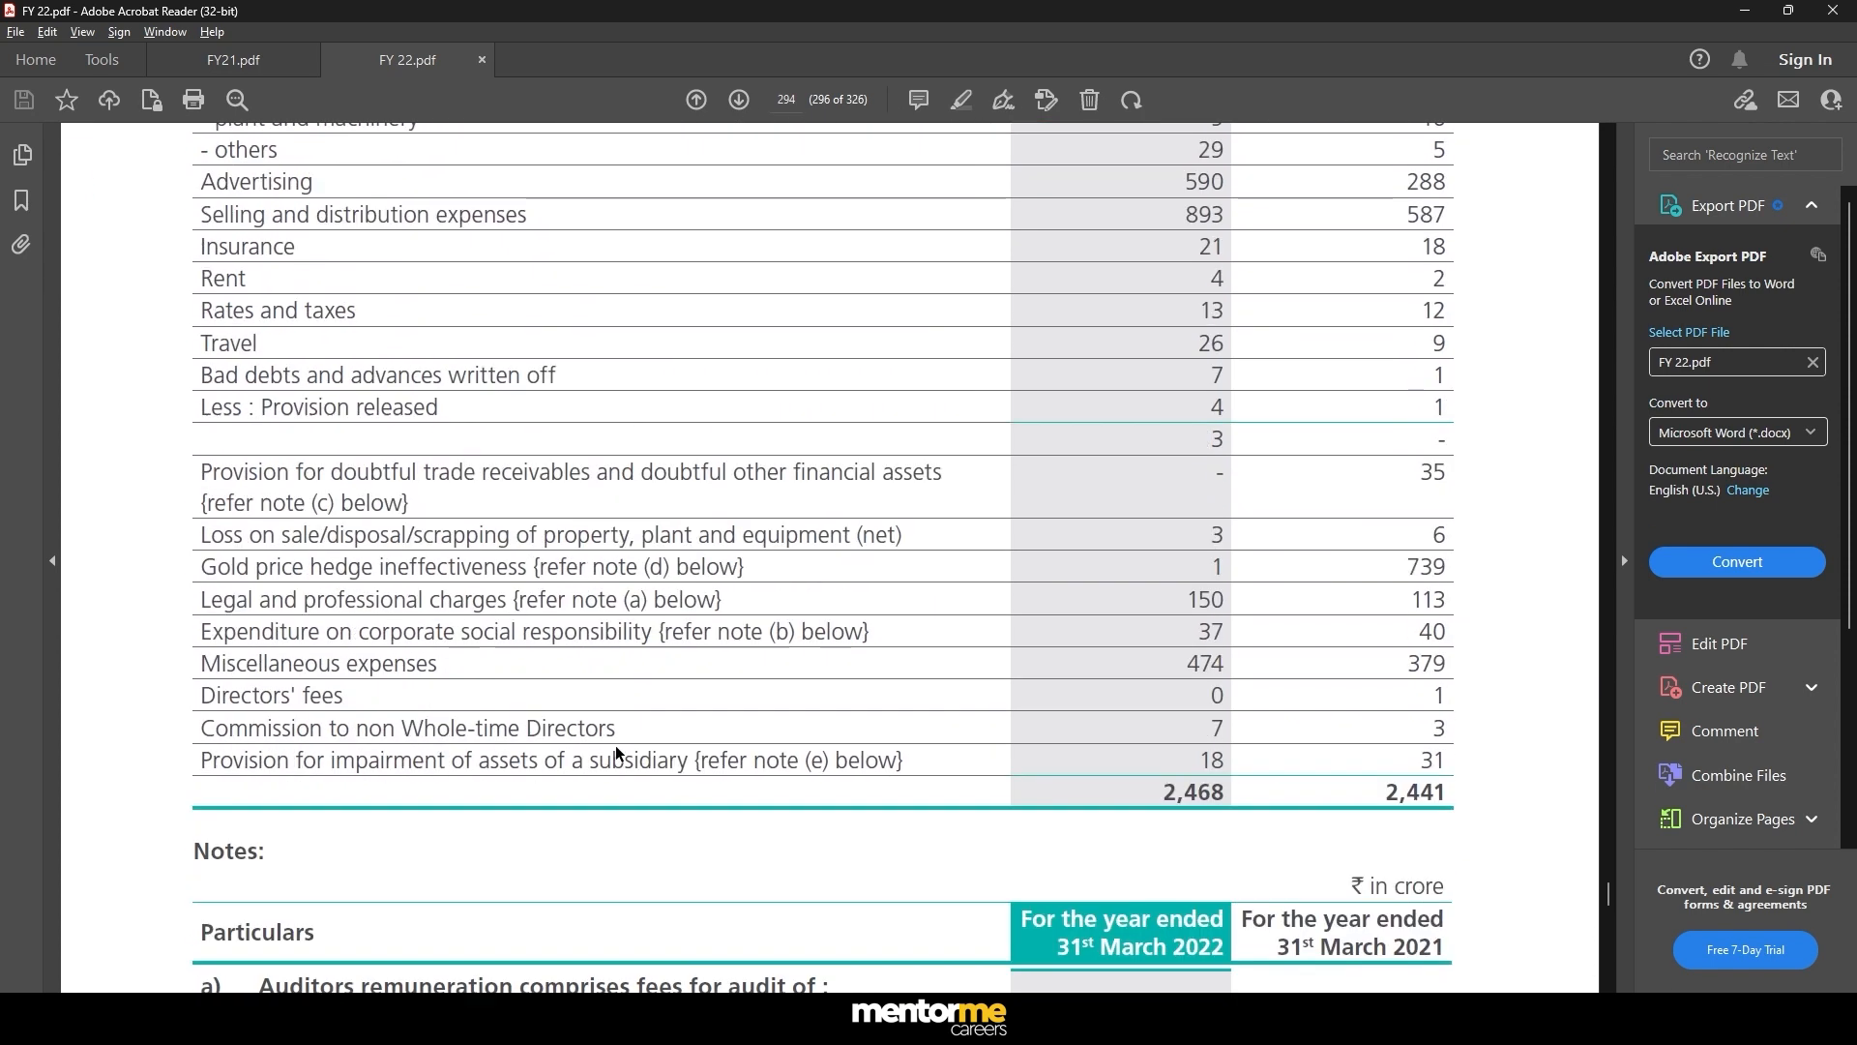
pyautogui.scroll(-10, 616, 750)
pyautogui.scroll(-8, 619, 753)
pyautogui.press('Right')
pyautogui.press('Right')
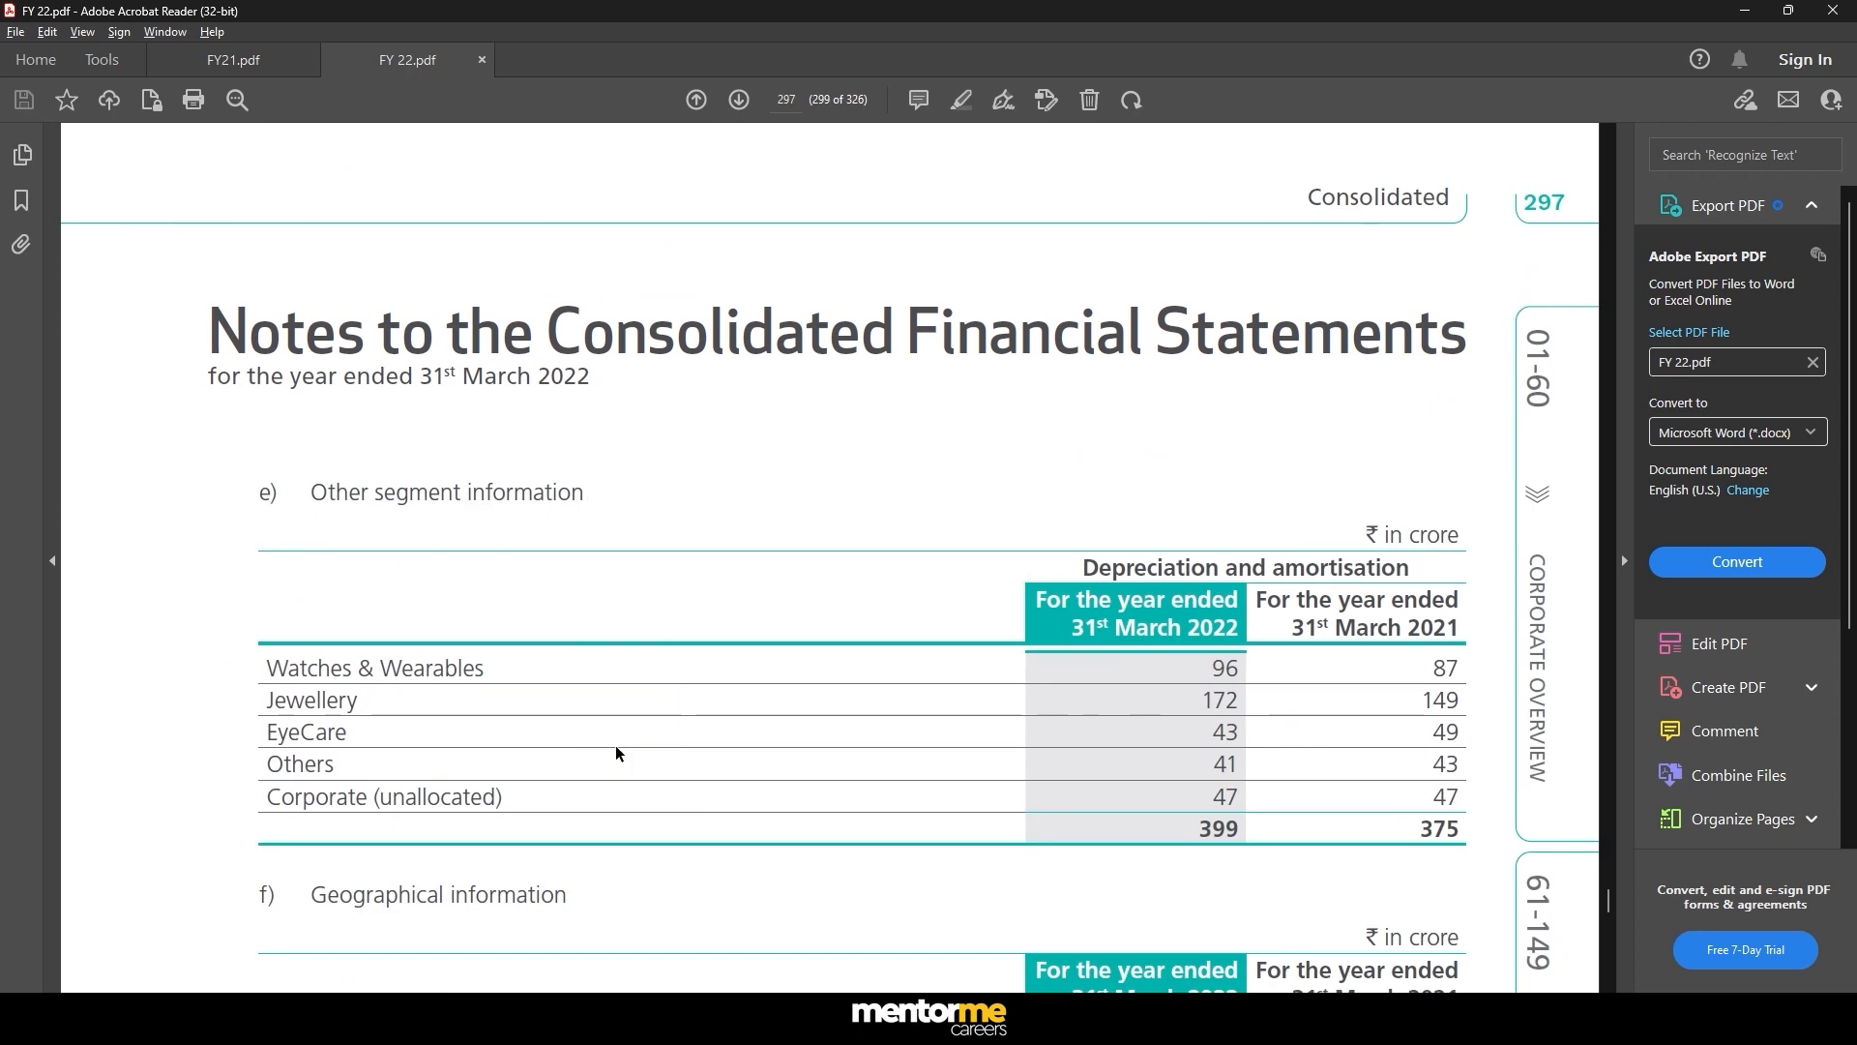
pyautogui.press('Right')
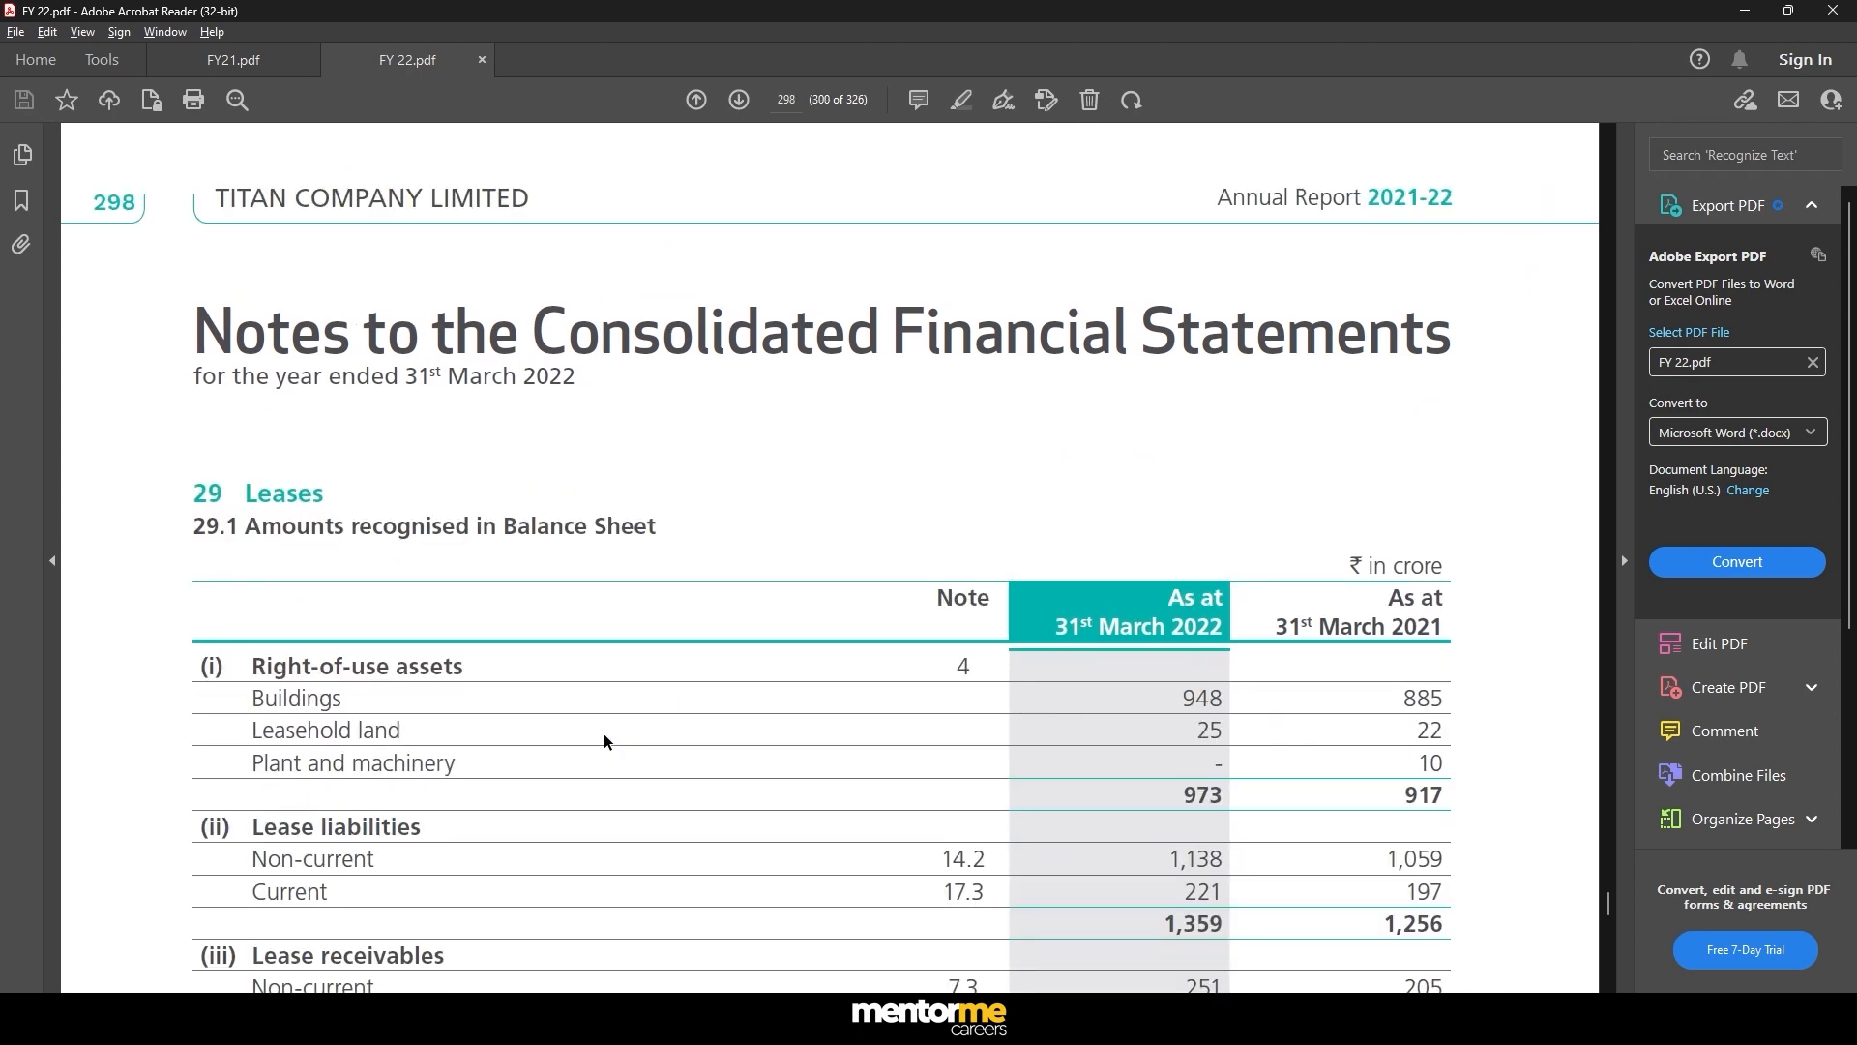
# - Examine the lease liabilities in note 29.1 and the lease interest expense in note 29.2
pyautogui.scroll(-1, 619, 735)
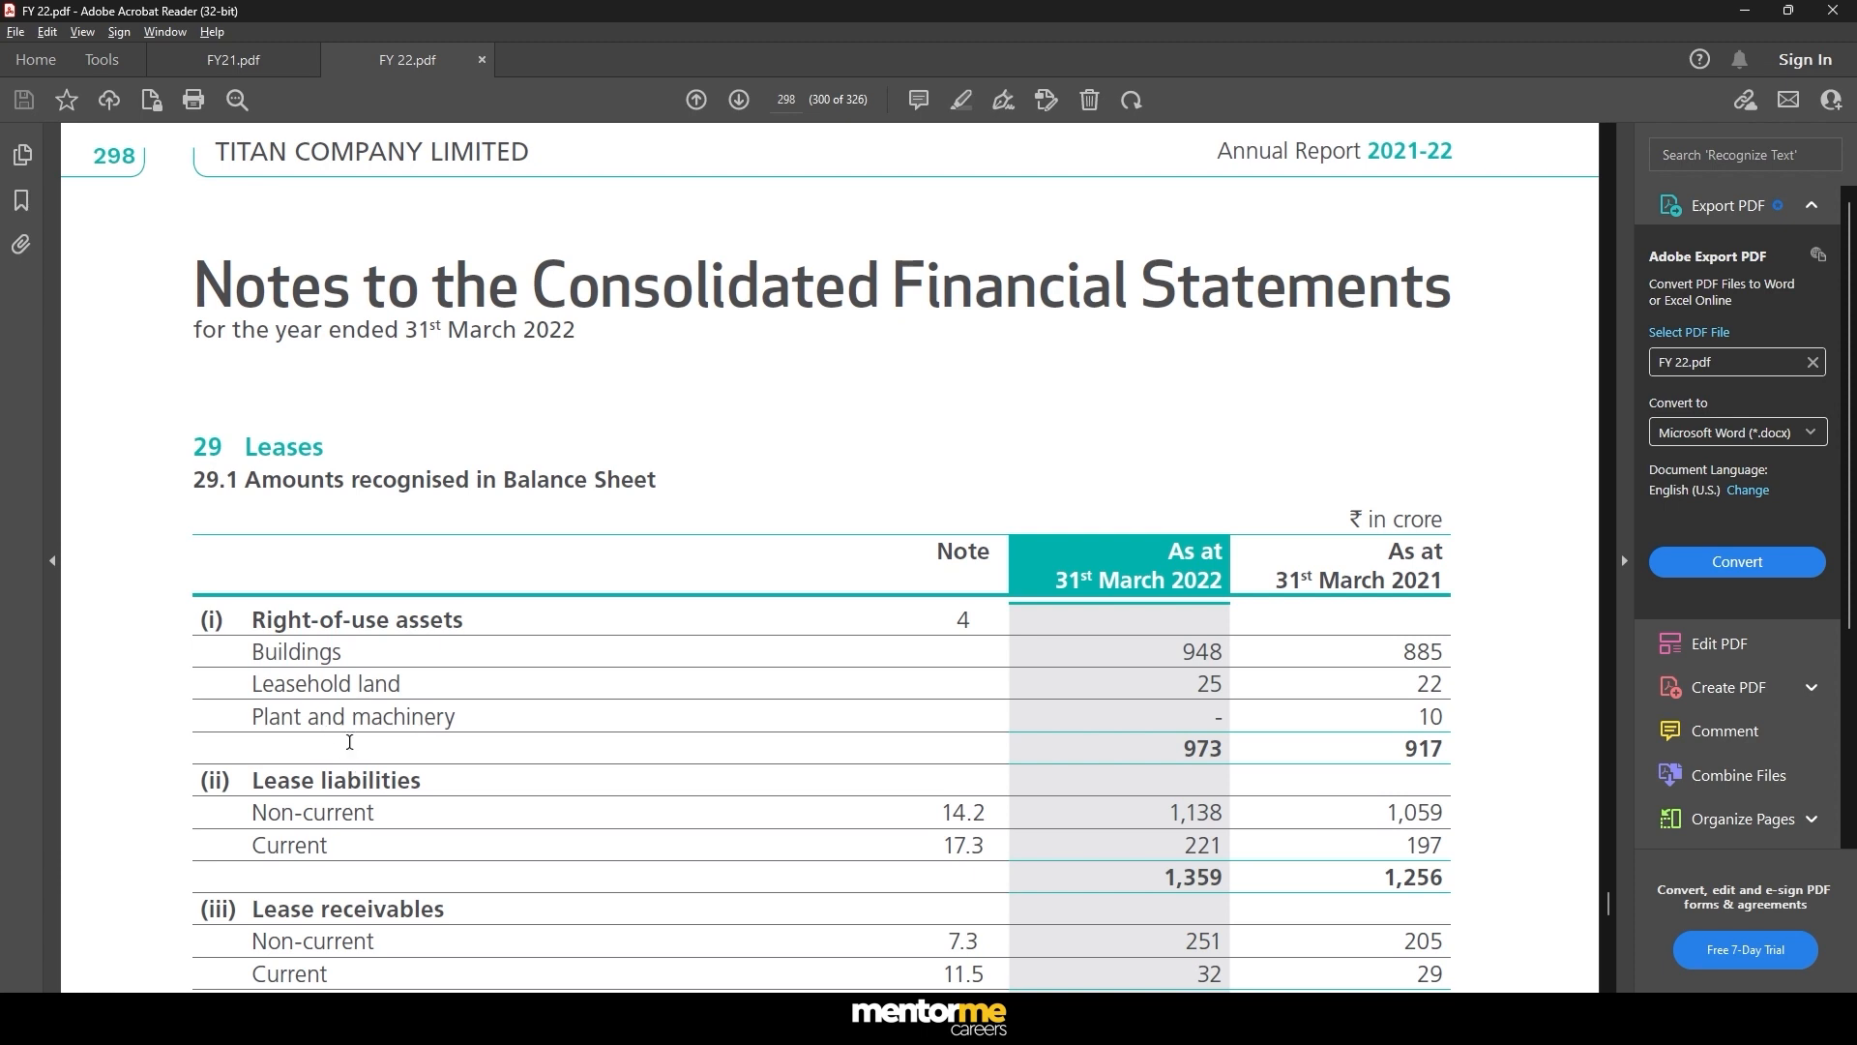
pyautogui.scroll(-6, 378, 791)
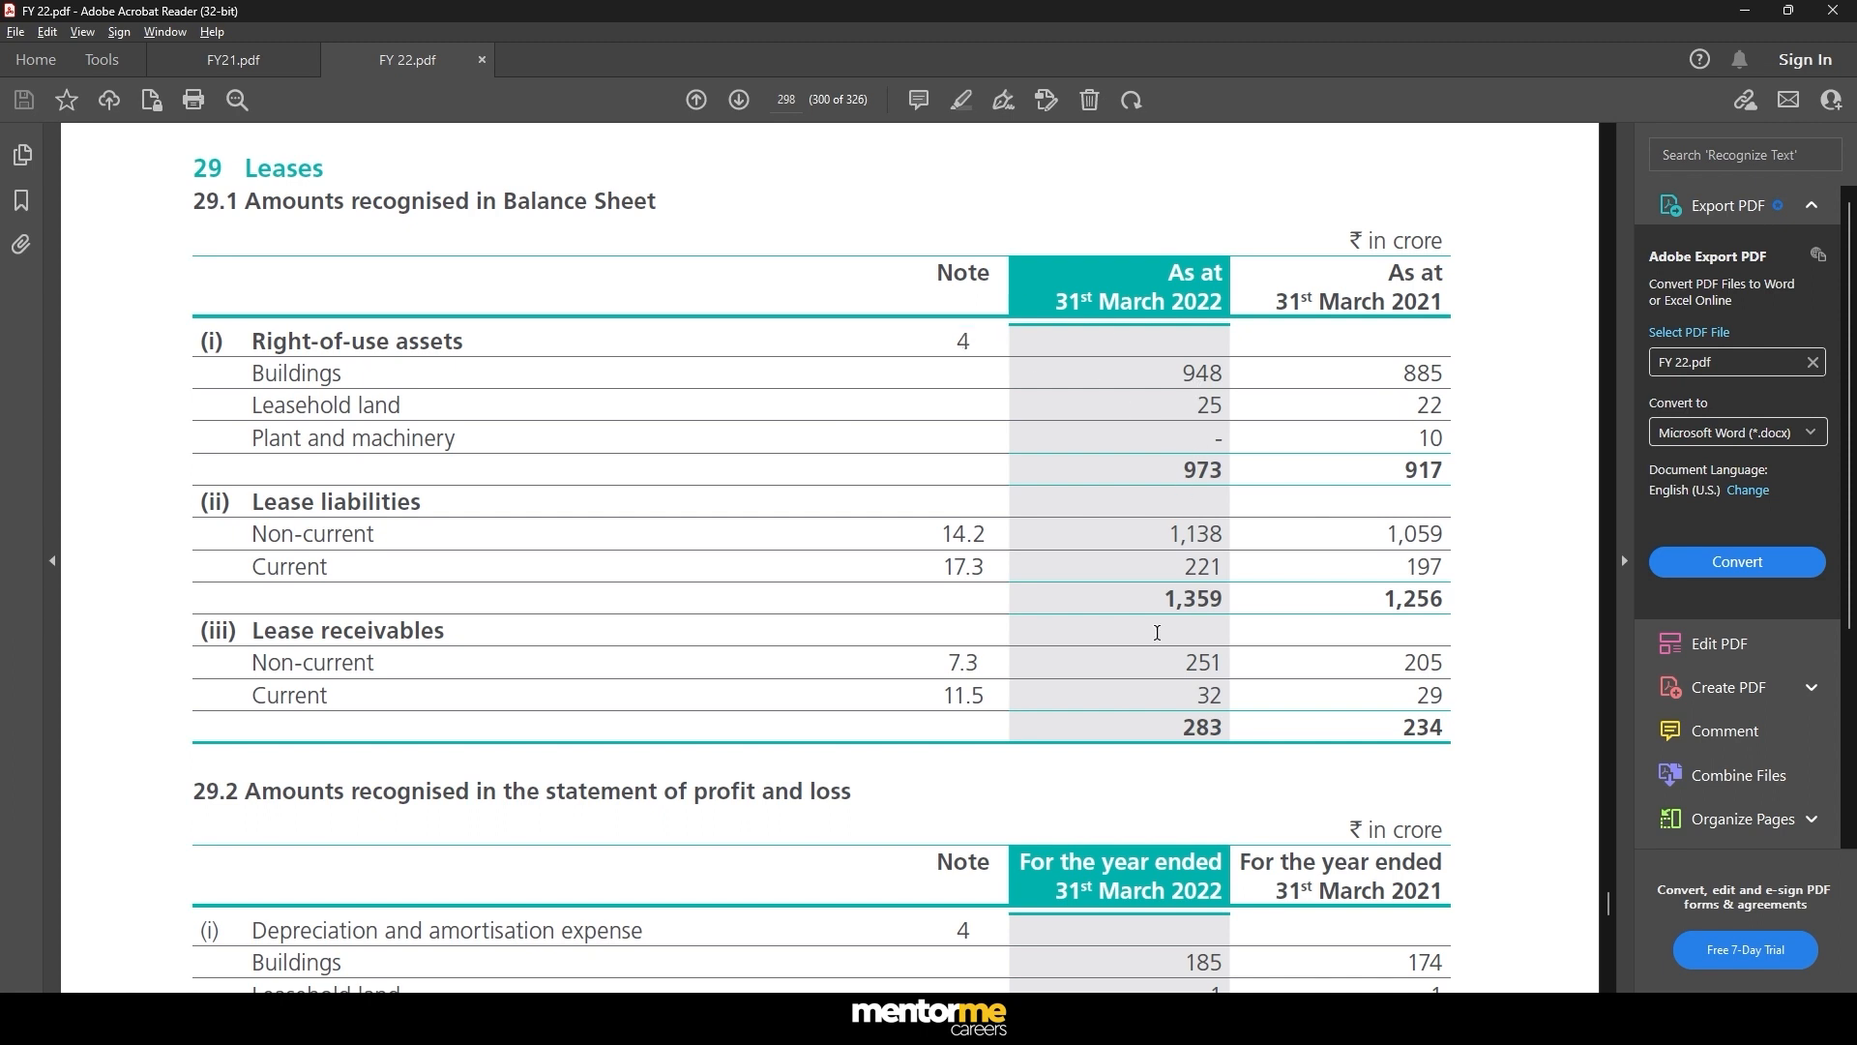
pyautogui.scroll(-3, 952, 763)
pyautogui.scroll(2, 471, 766)
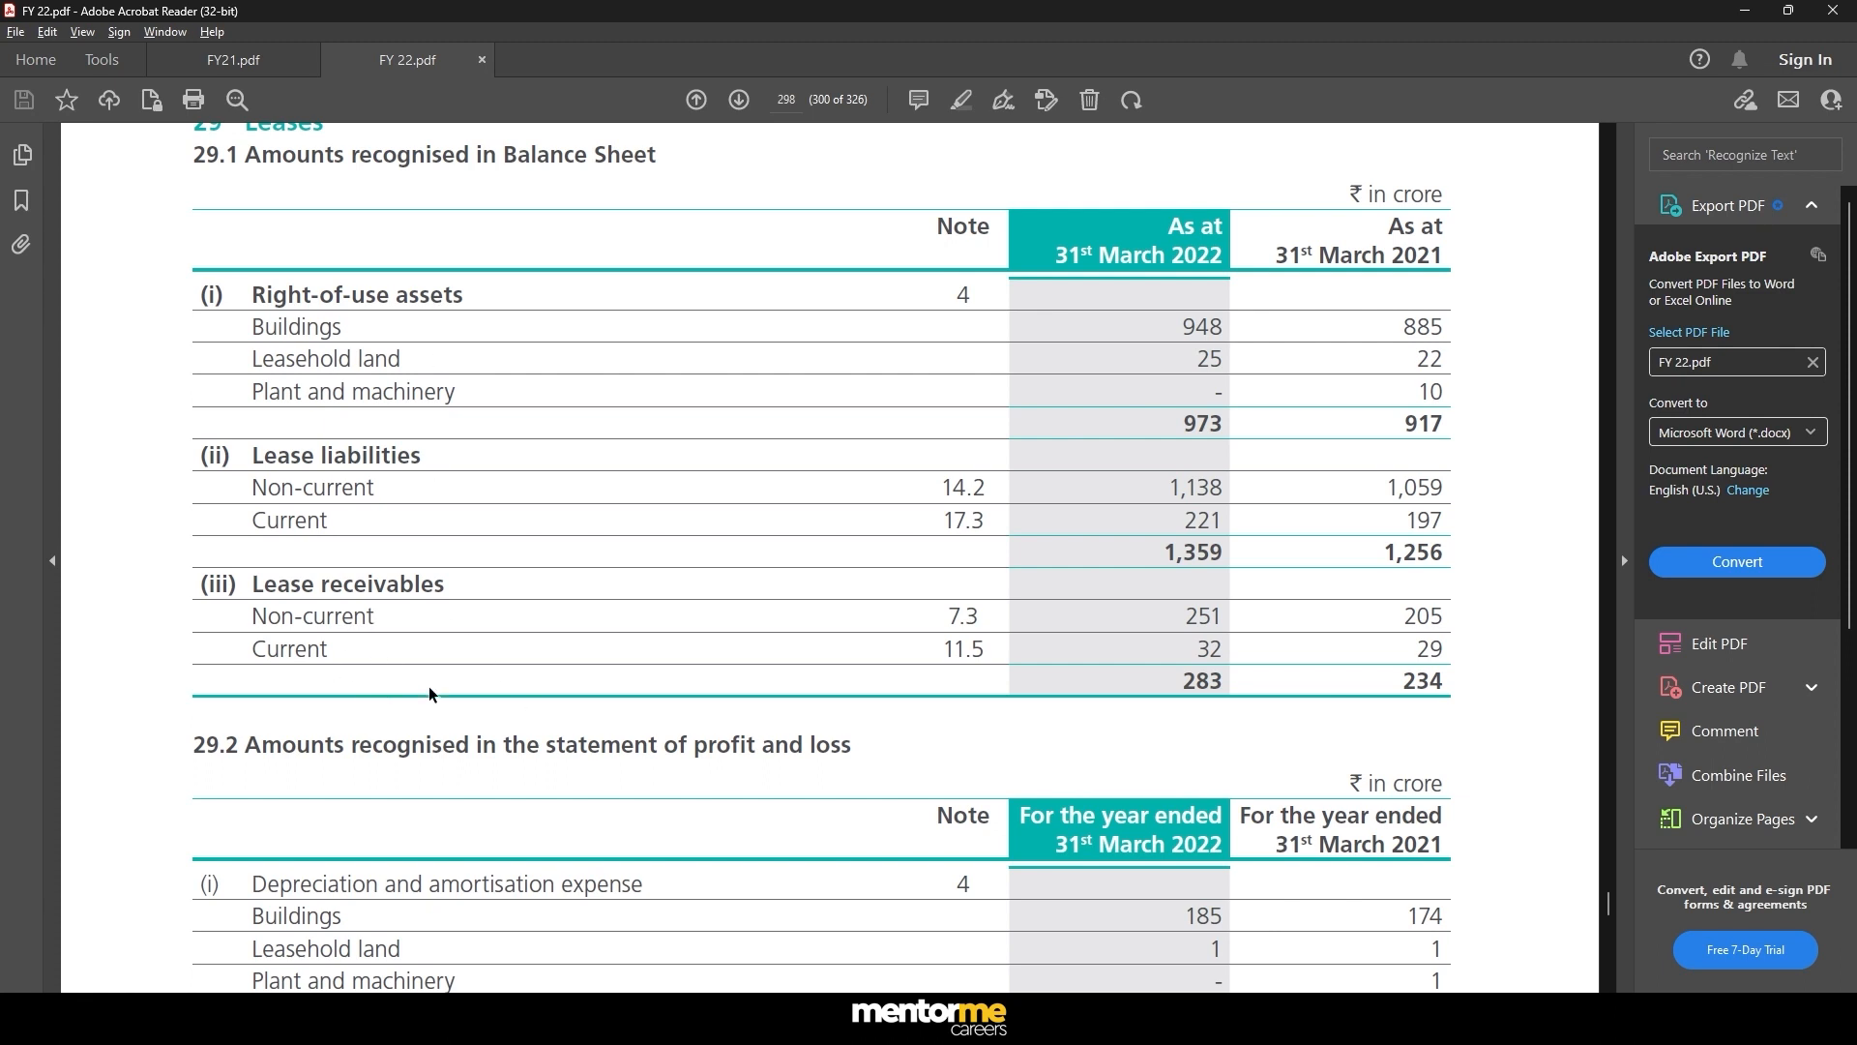
pyautogui.scroll(2, 552, 484)
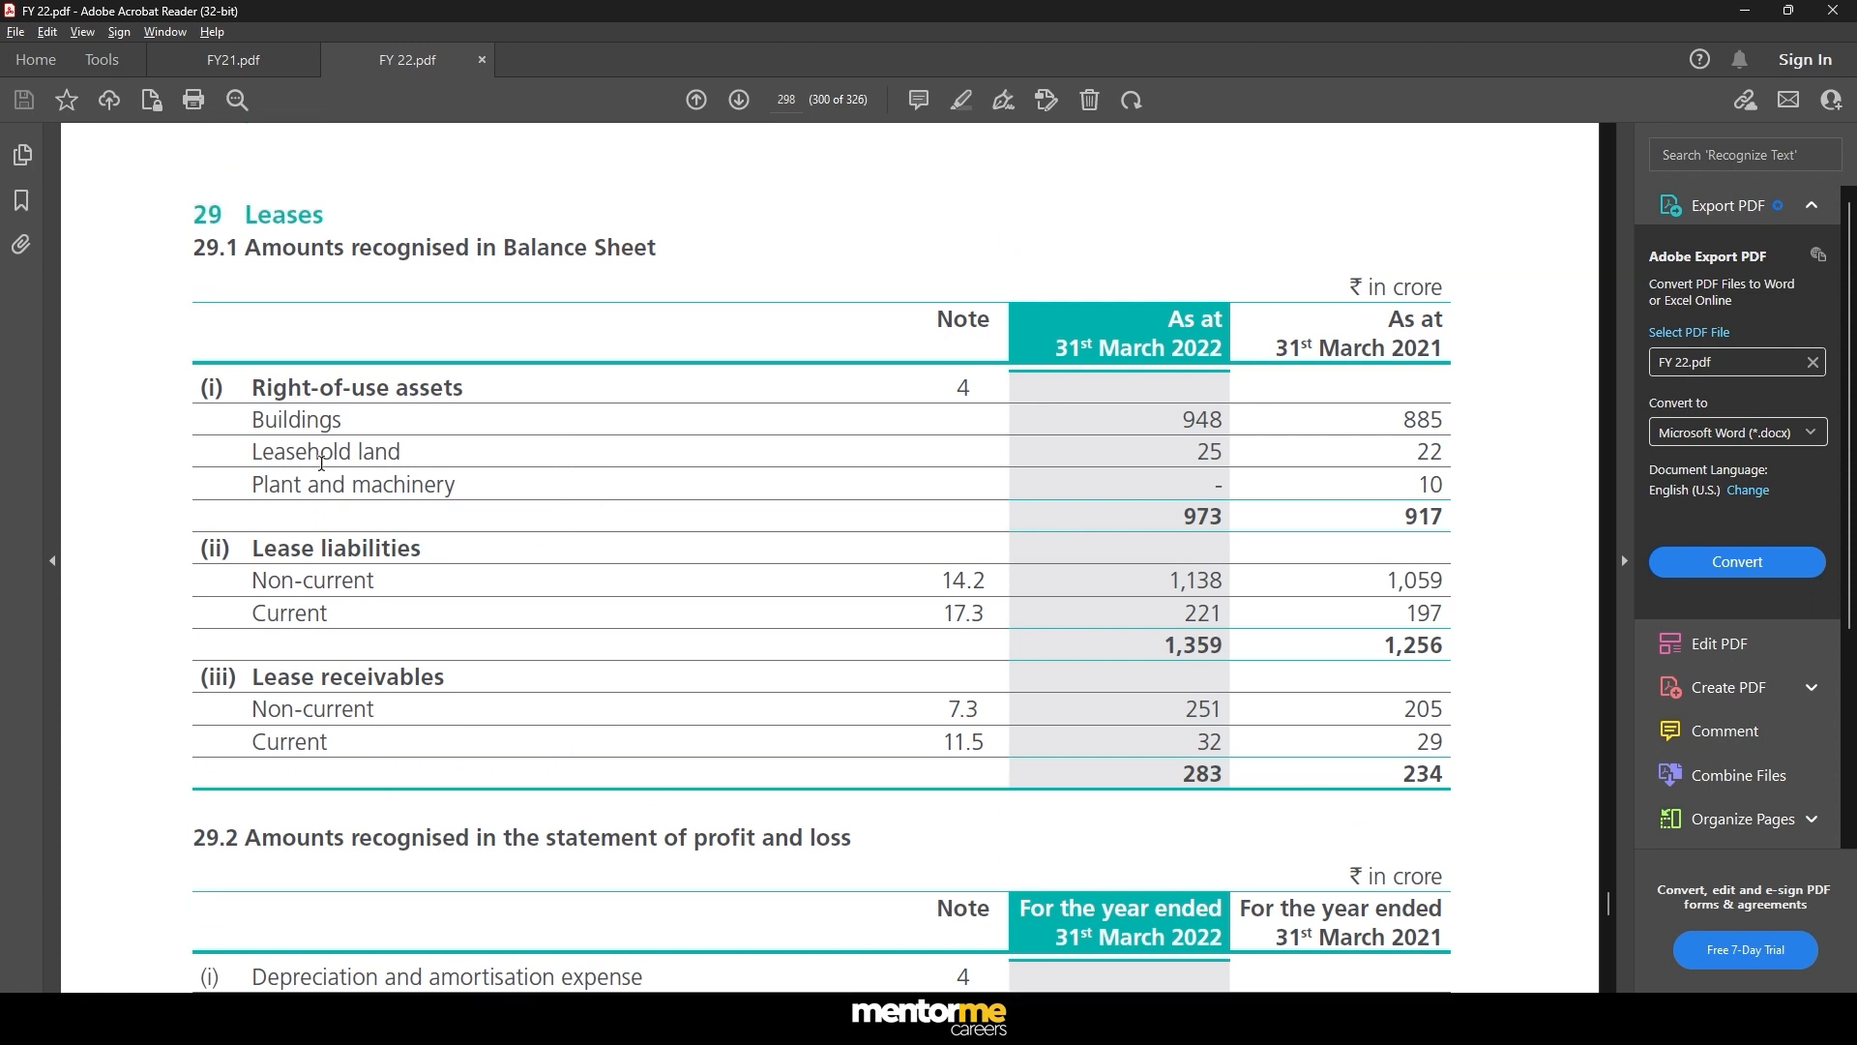
pyautogui.scroll(-10, 261, 638)
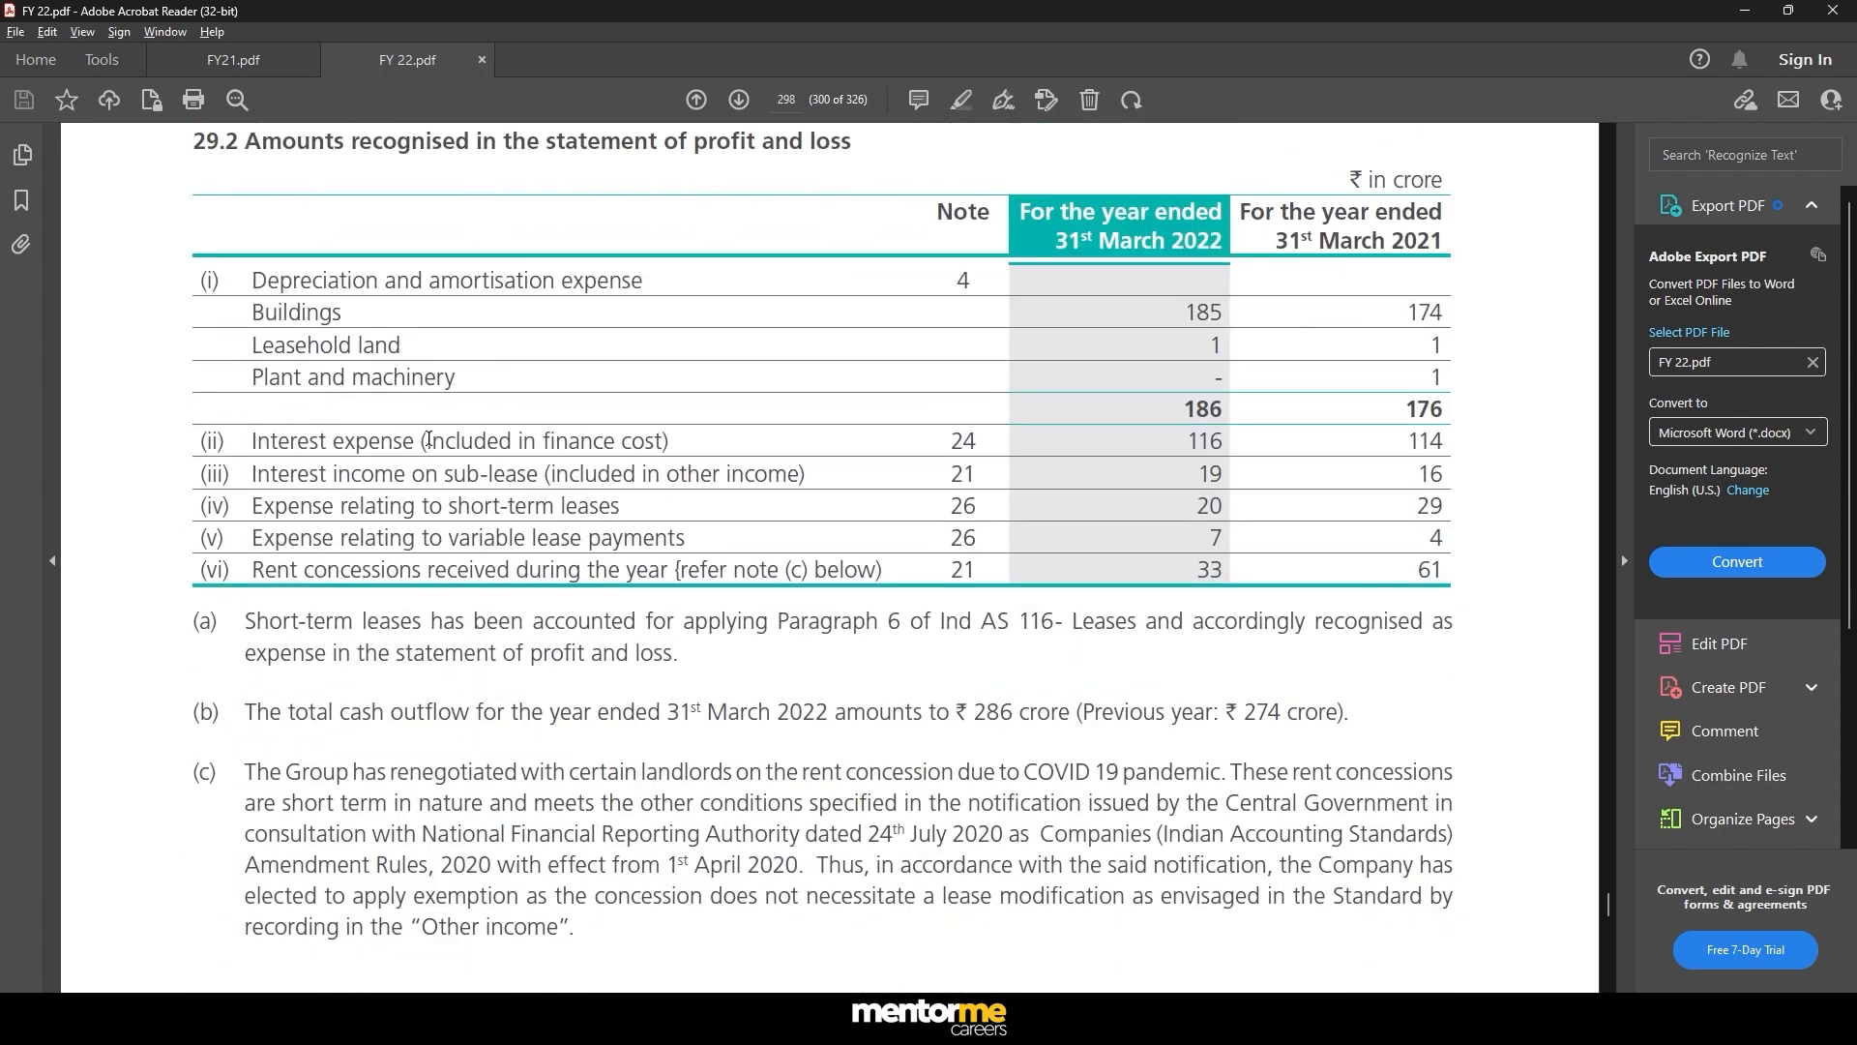
pyautogui.scroll(2, 598, 577)
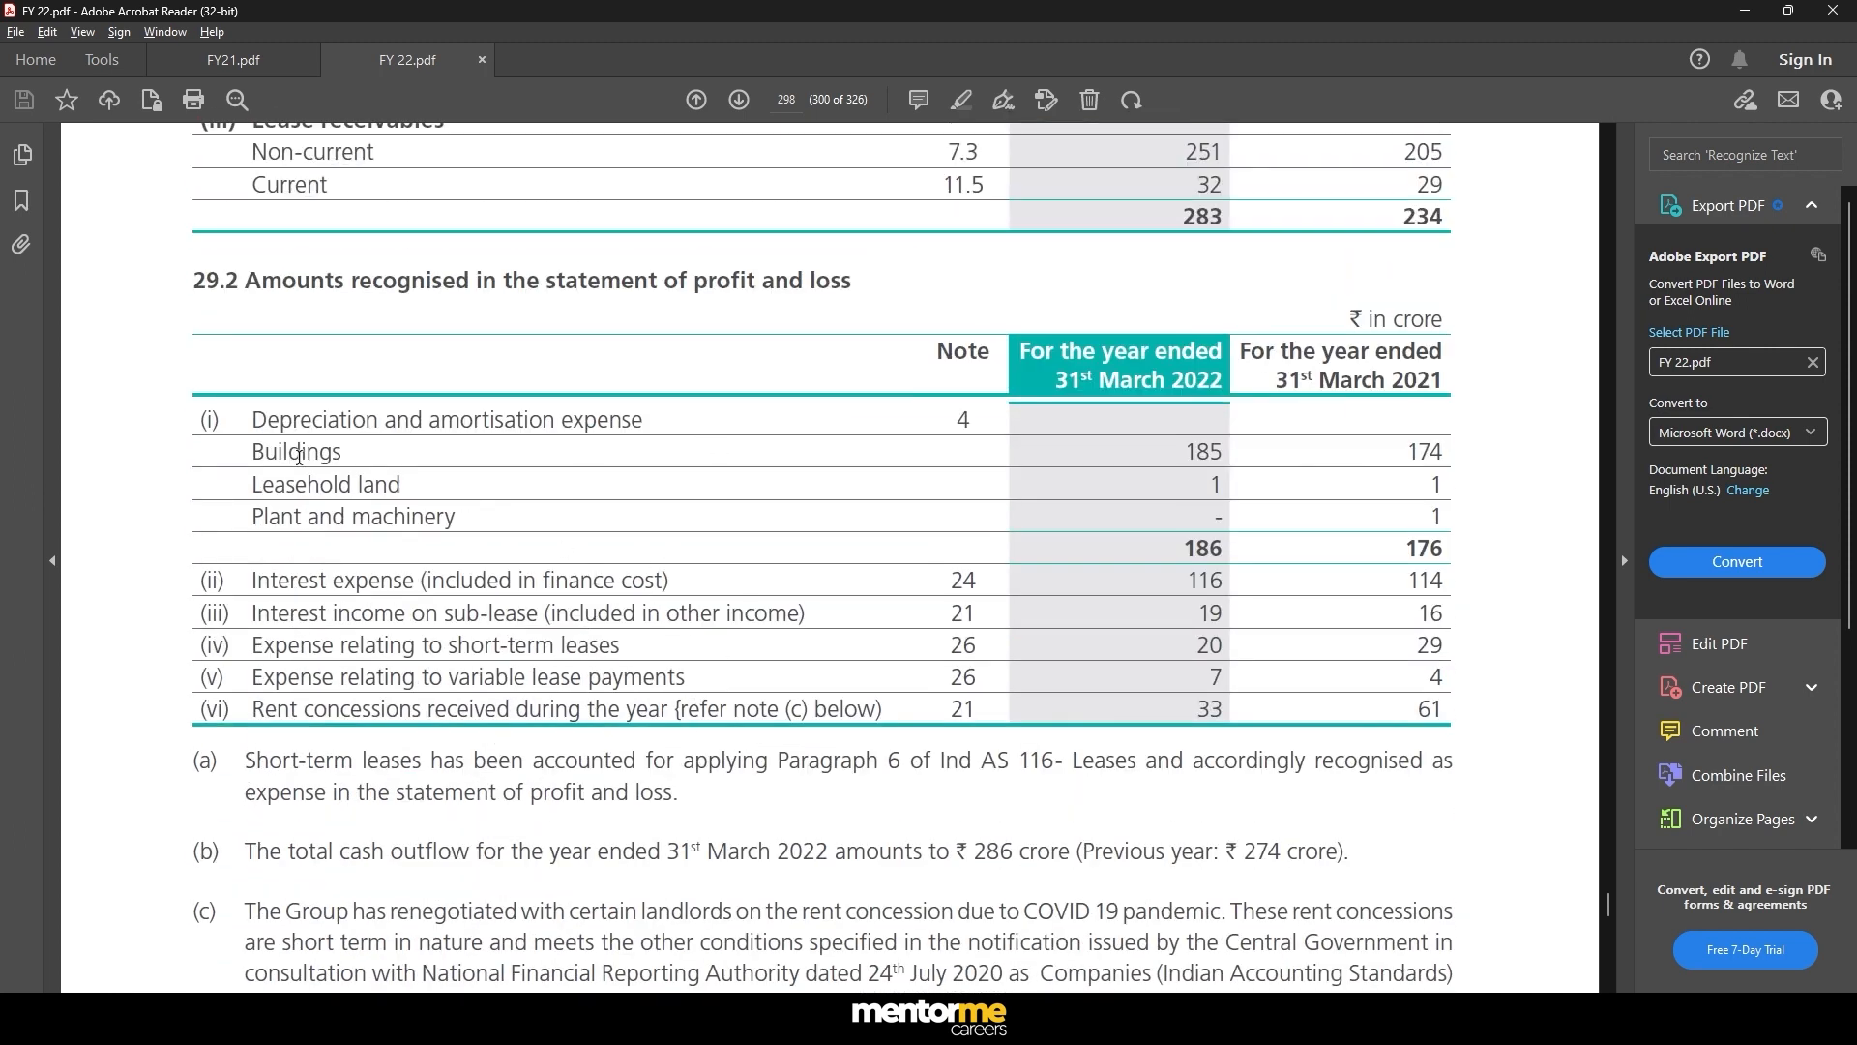
# - Switch back to the Excel workbook and go to the DCF sheet with the Total Debt formula in B8 still open
pyautogui.moveTo(1036, 1017)
pyautogui.click(926, 914)
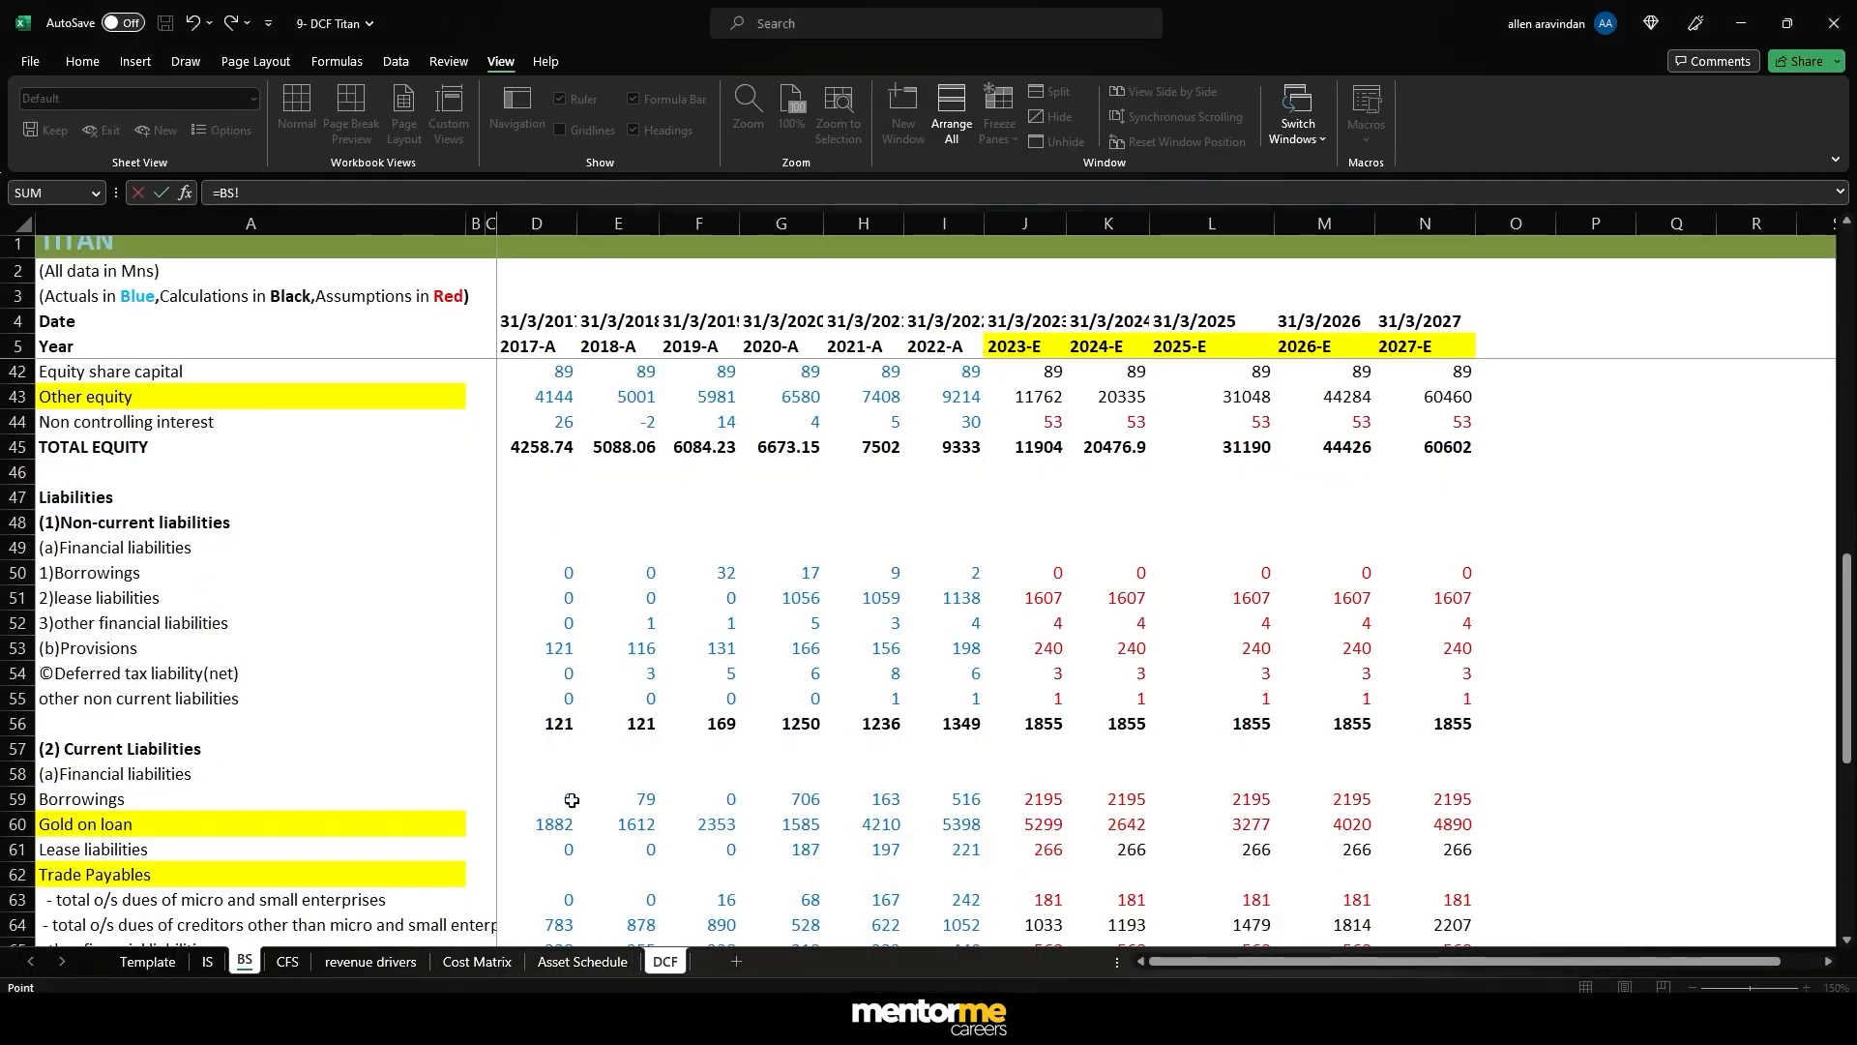
pyautogui.scroll(-2, 714, 740)
pyautogui.click(664, 962)
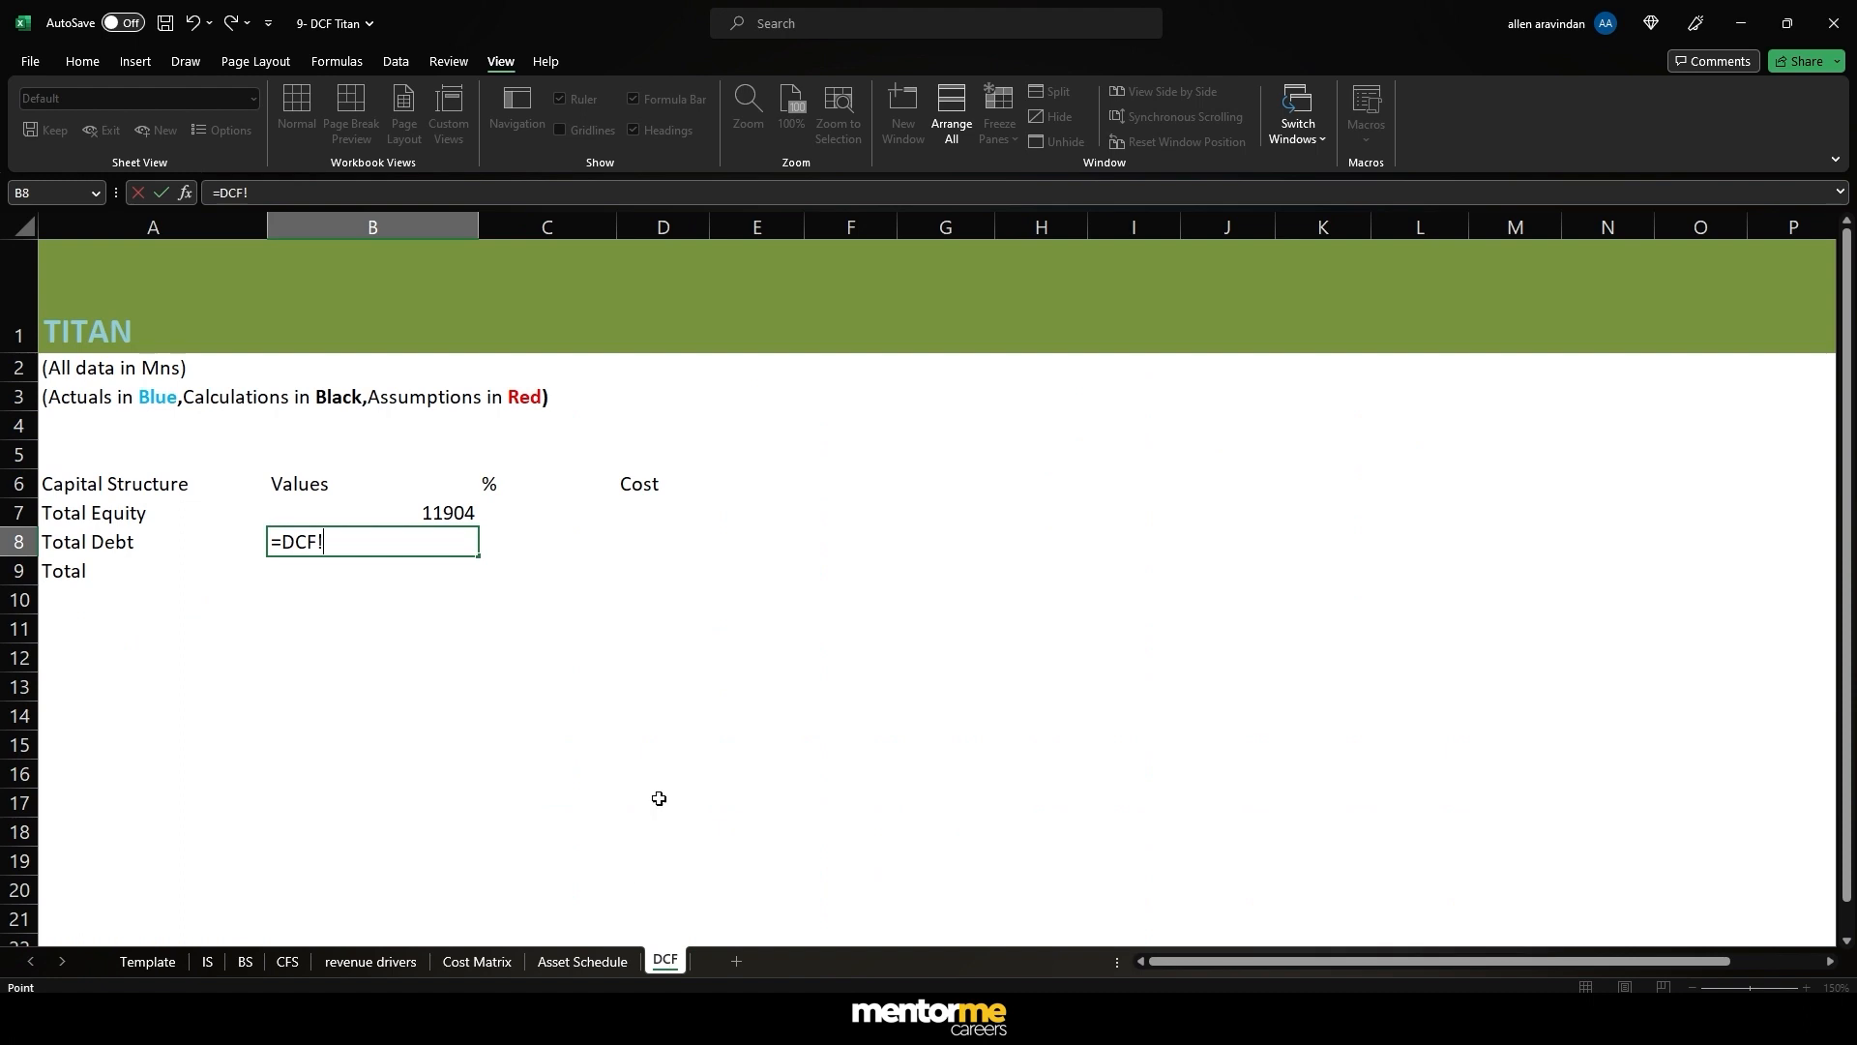
# - Discard the open formula in B8 and enter 0 as the Total Debt value
pyautogui.press('Escape')
pyautogui.press('Right')
pyautogui.press('Left')
pyautogui.press('Right')
pyautogui.press('Down')
pyautogui.press('Left')
pyautogui.press('Right')
pyautogui.press('Left')
pyautogui.press('Up')
pyautogui.write('0')
pyautogui.press('Return')
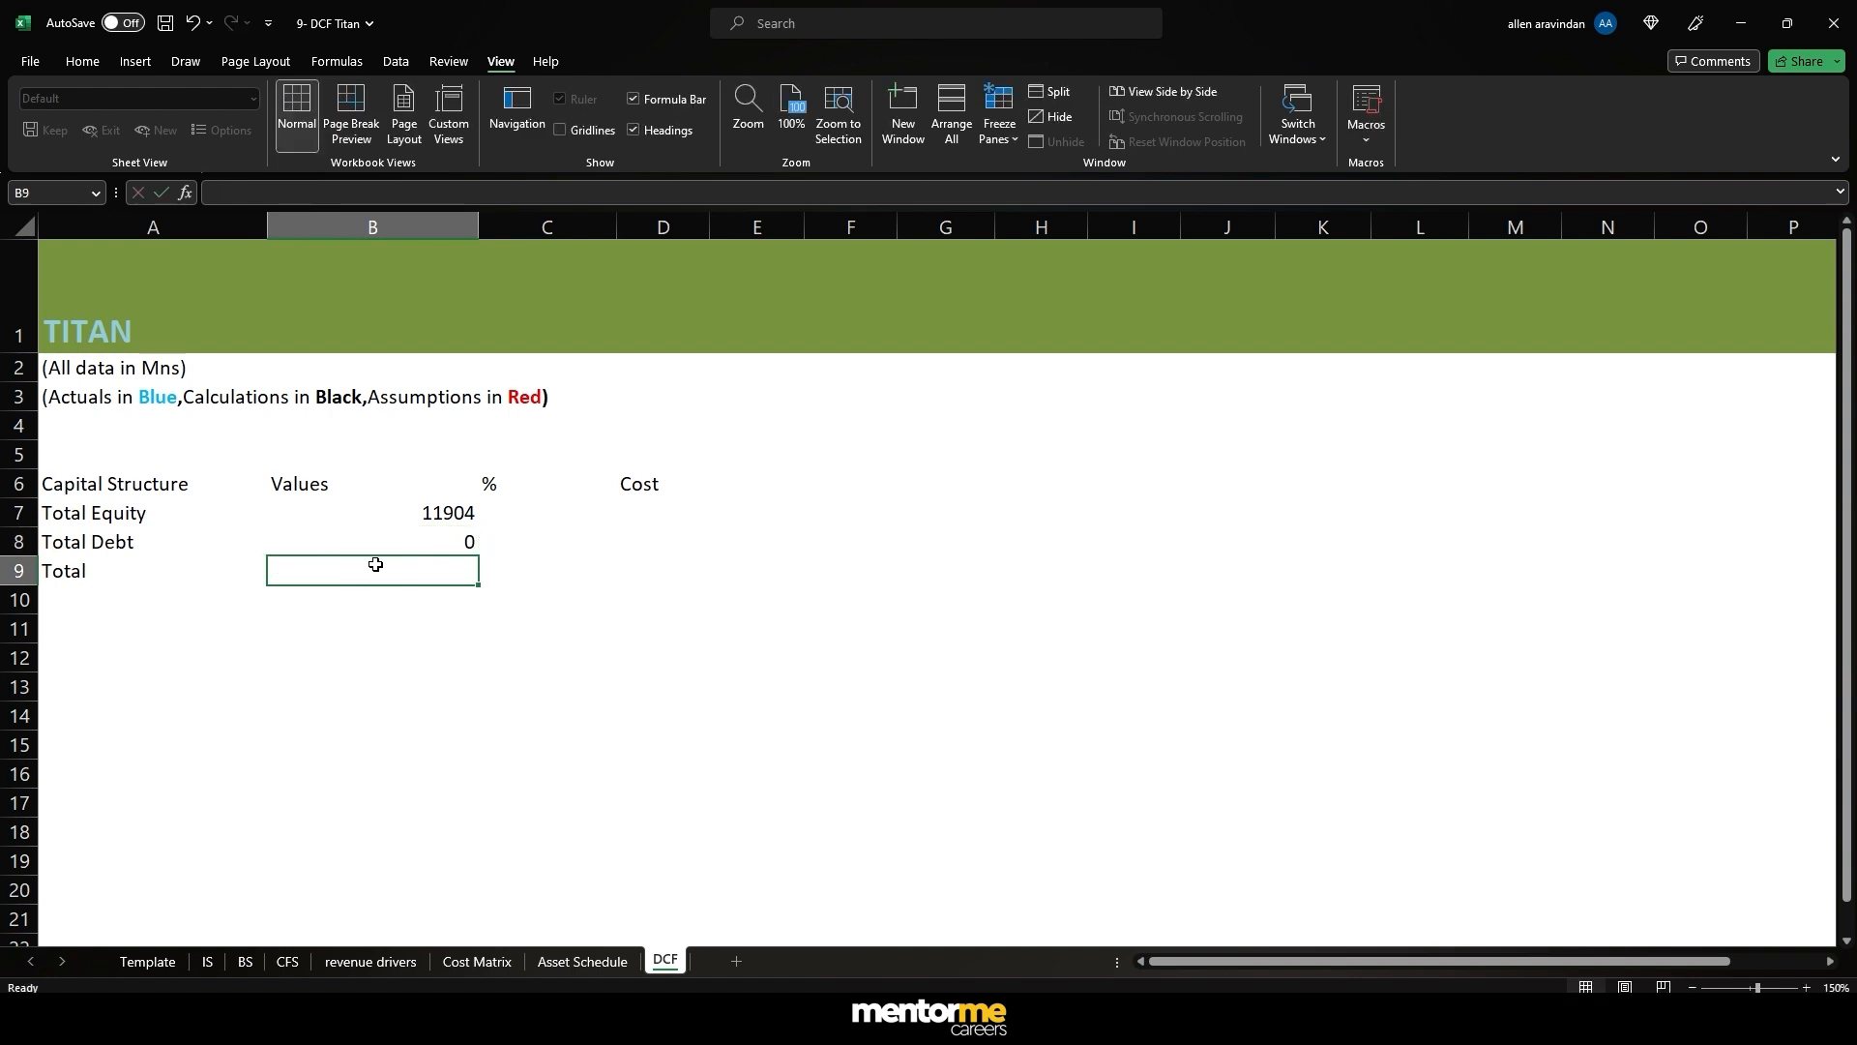
# - Calculate Total in B9 as the sum of equity and debt with =SUM(B7:B8), and check the formula
pyautogui.write('=sum(')
pyautogui.press('Up')
pyautogui.press('Up')
pyautogui.hotkey('shift', 'Down')
pyautogui.press('Return')
pyautogui.press('Up')
pyautogui.press('Right')
pyautogui.press('Up')
pyautogui.press('Down')
pyautogui.press('Left')
pyautogui.press('F2')
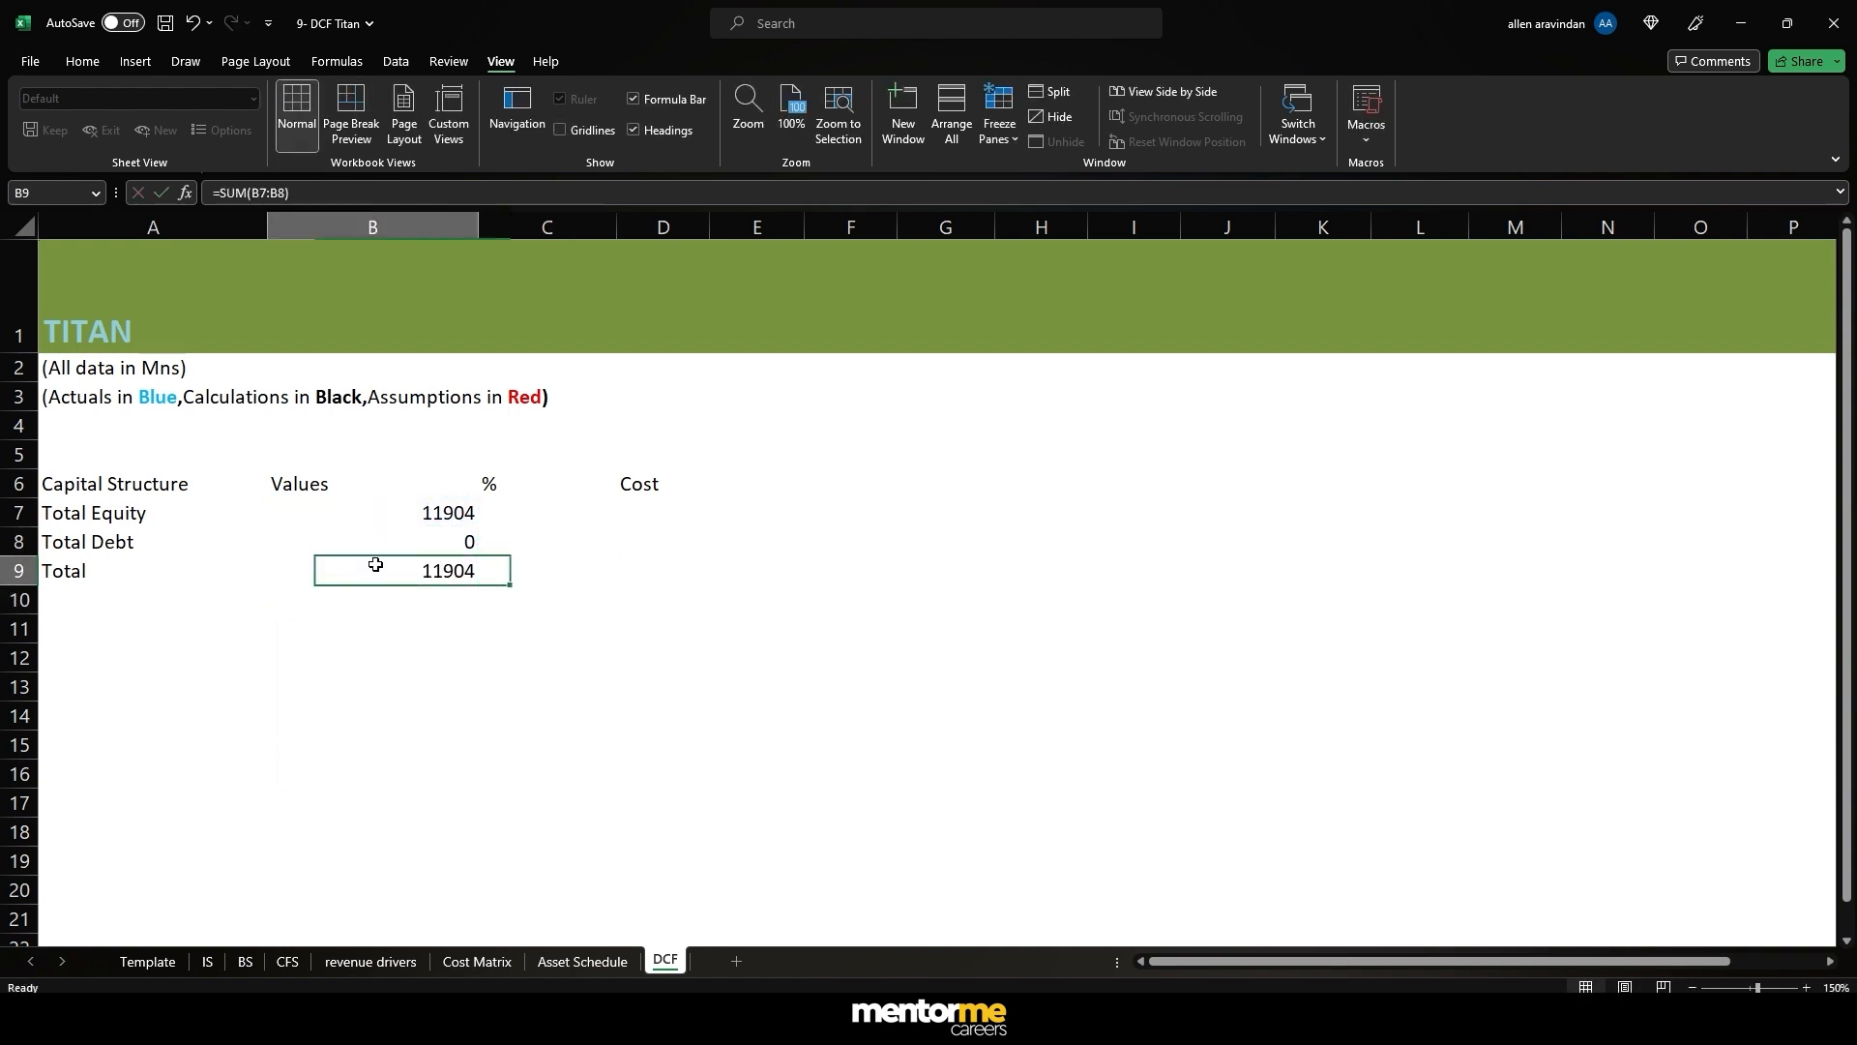
pyautogui.press('Return')
pyautogui.press('Up')
pyautogui.press('Up')
pyautogui.press('Right')
pyautogui.press('Up')
pyautogui.press('Left')
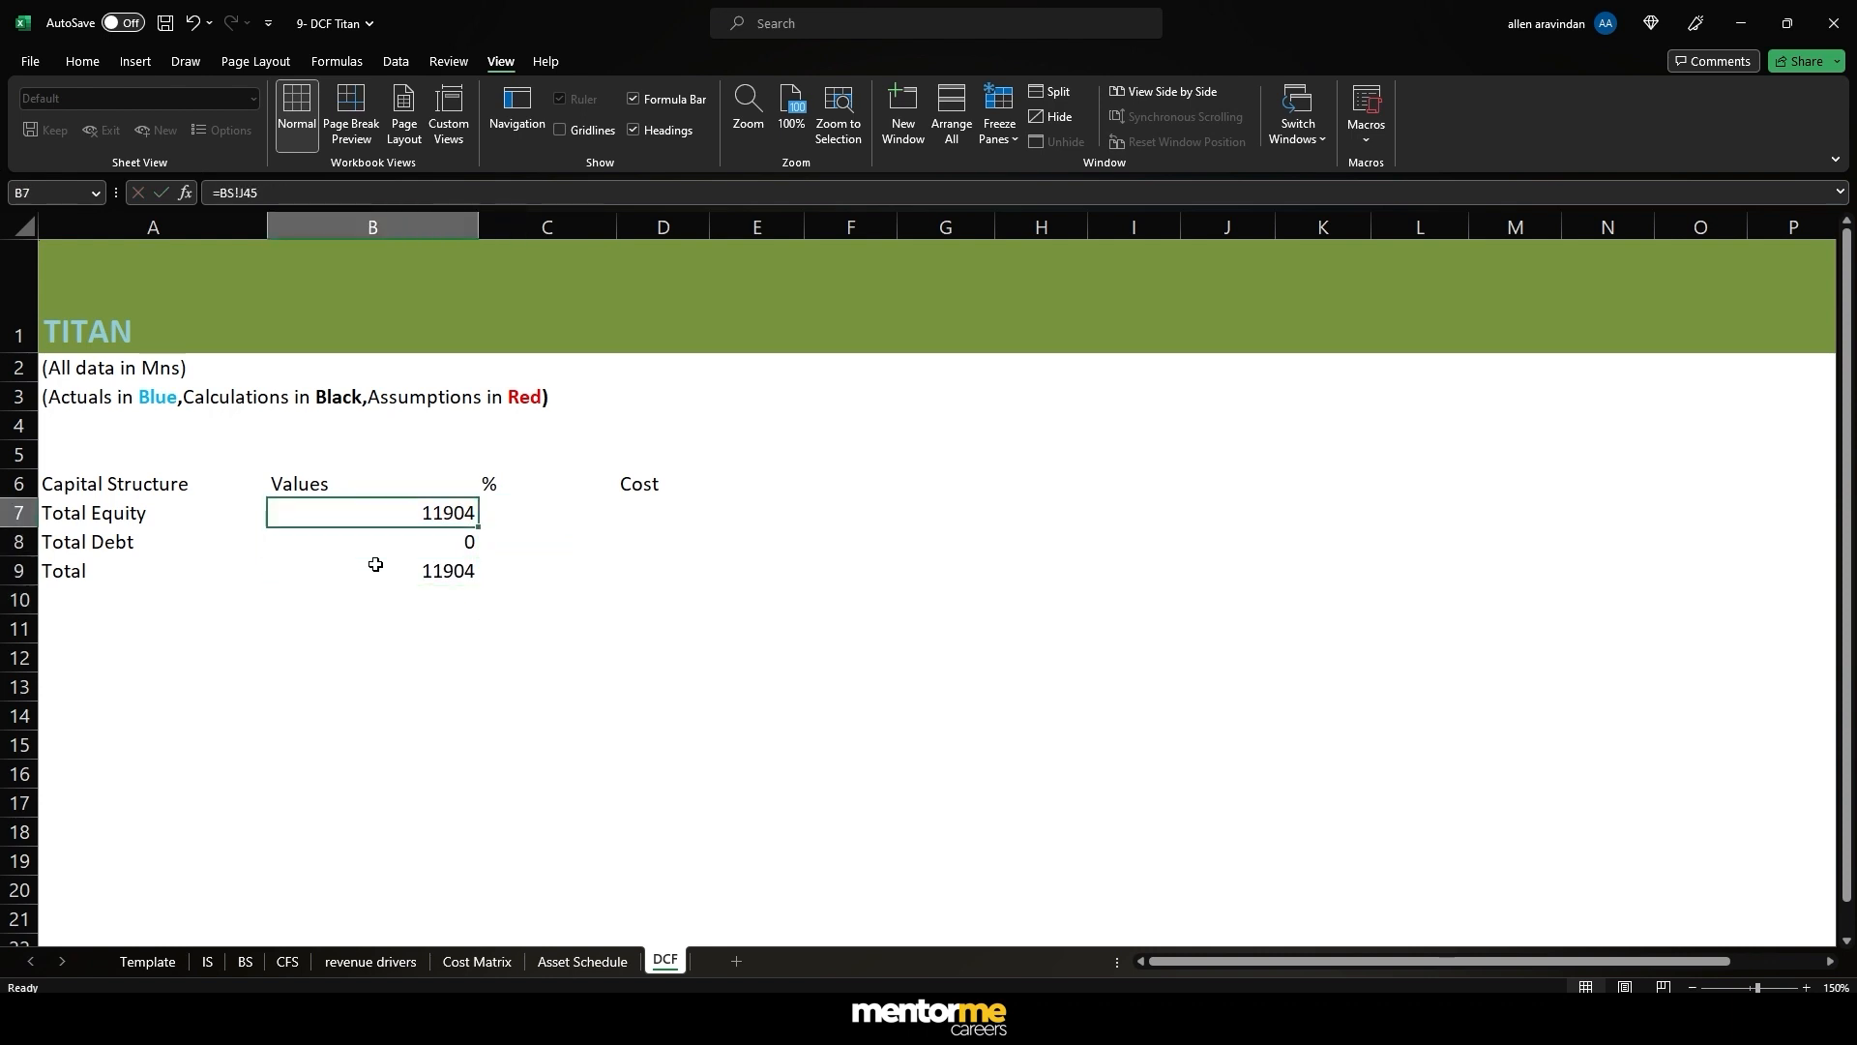
pyautogui.press('Right')
pyautogui.press('Right')
pyautogui.press('Up')
pyautogui.press('Left')
pyautogui.press('Left')
# - Add a CAPM block in A11:A15 with the labels CAPM, Rf, Beta, Rm and Ke
pyautogui.press('Down')
pyautogui.press('Down')
pyautogui.press('Down')
pyautogui.press('Down')
pyautogui.press('Down')
pyautogui.press('Left')
pyautogui.write('C')
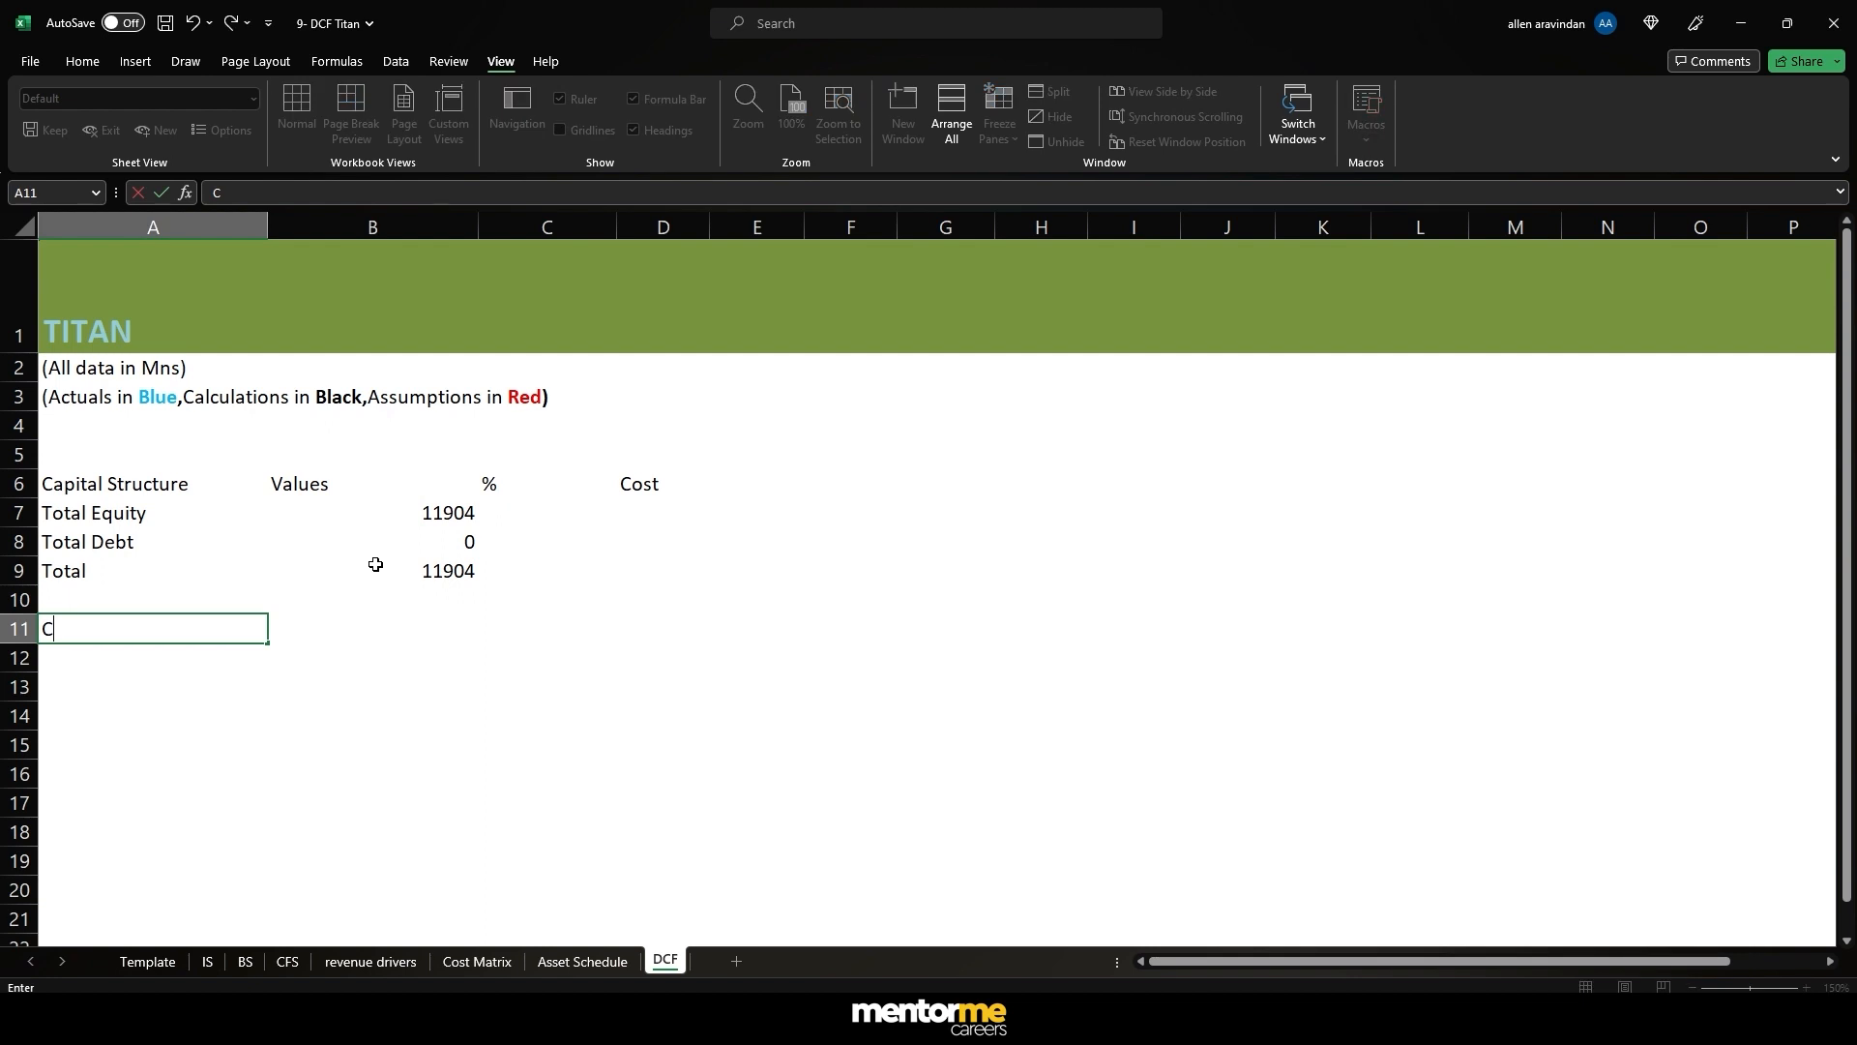
pyautogui.write('APM')
pyautogui.press('Return')
pyautogui.write('Rf')
pyautogui.press('Return')
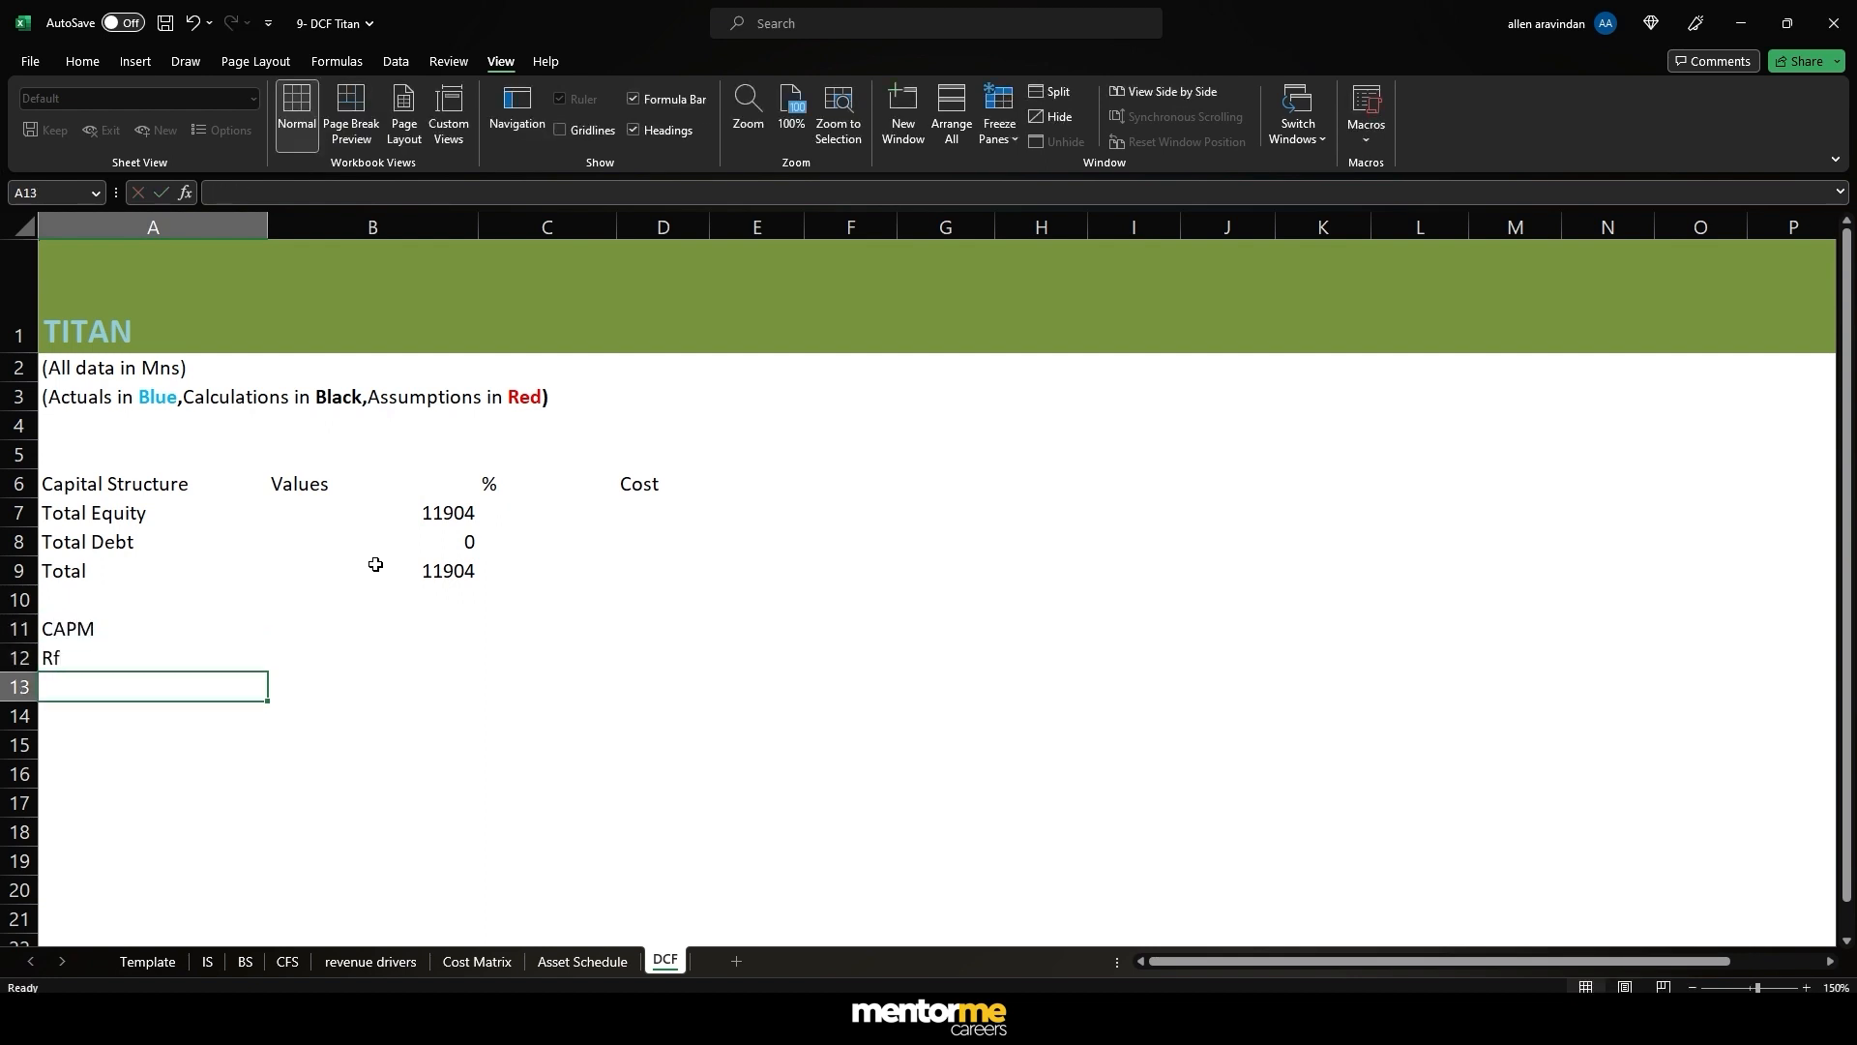
pyautogui.write('Beta')
pyautogui.press('Return')
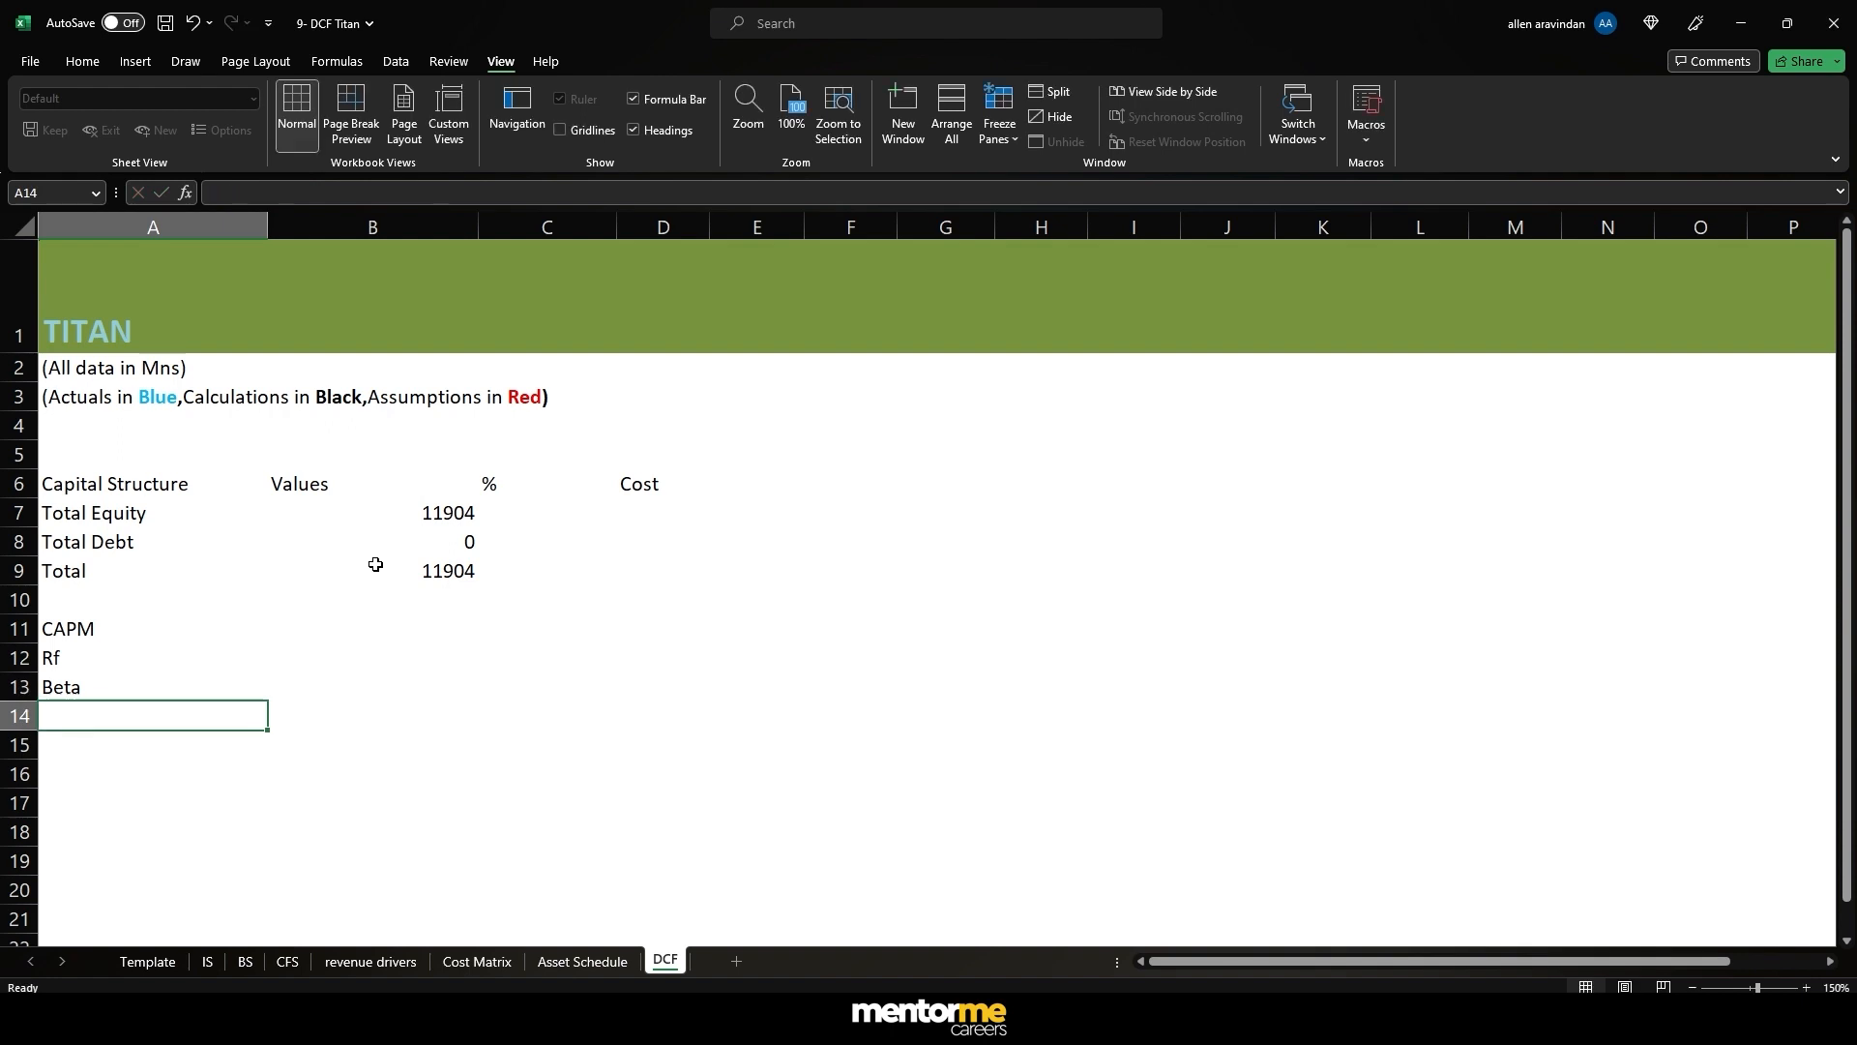
pyautogui.write('Rm')
pyautogui.press('Return')
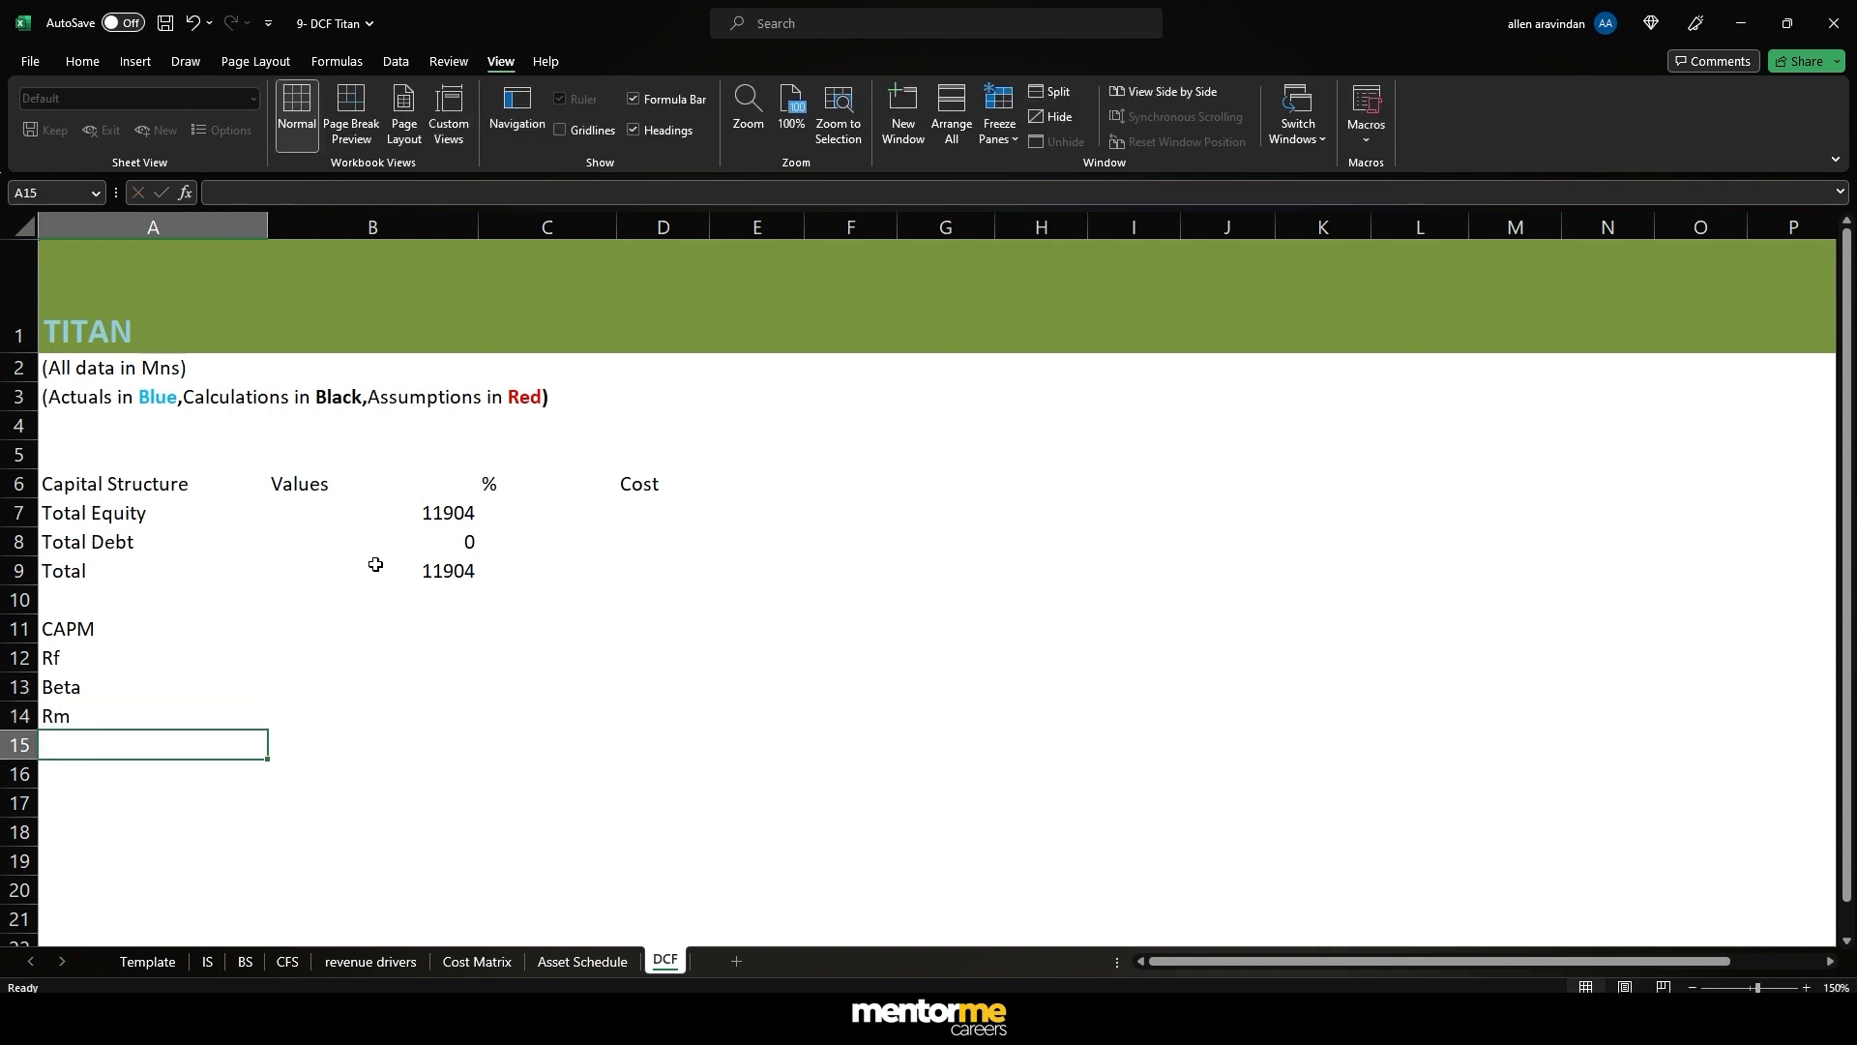
pyautogui.write('Ke')
pyautogui.press('Return')
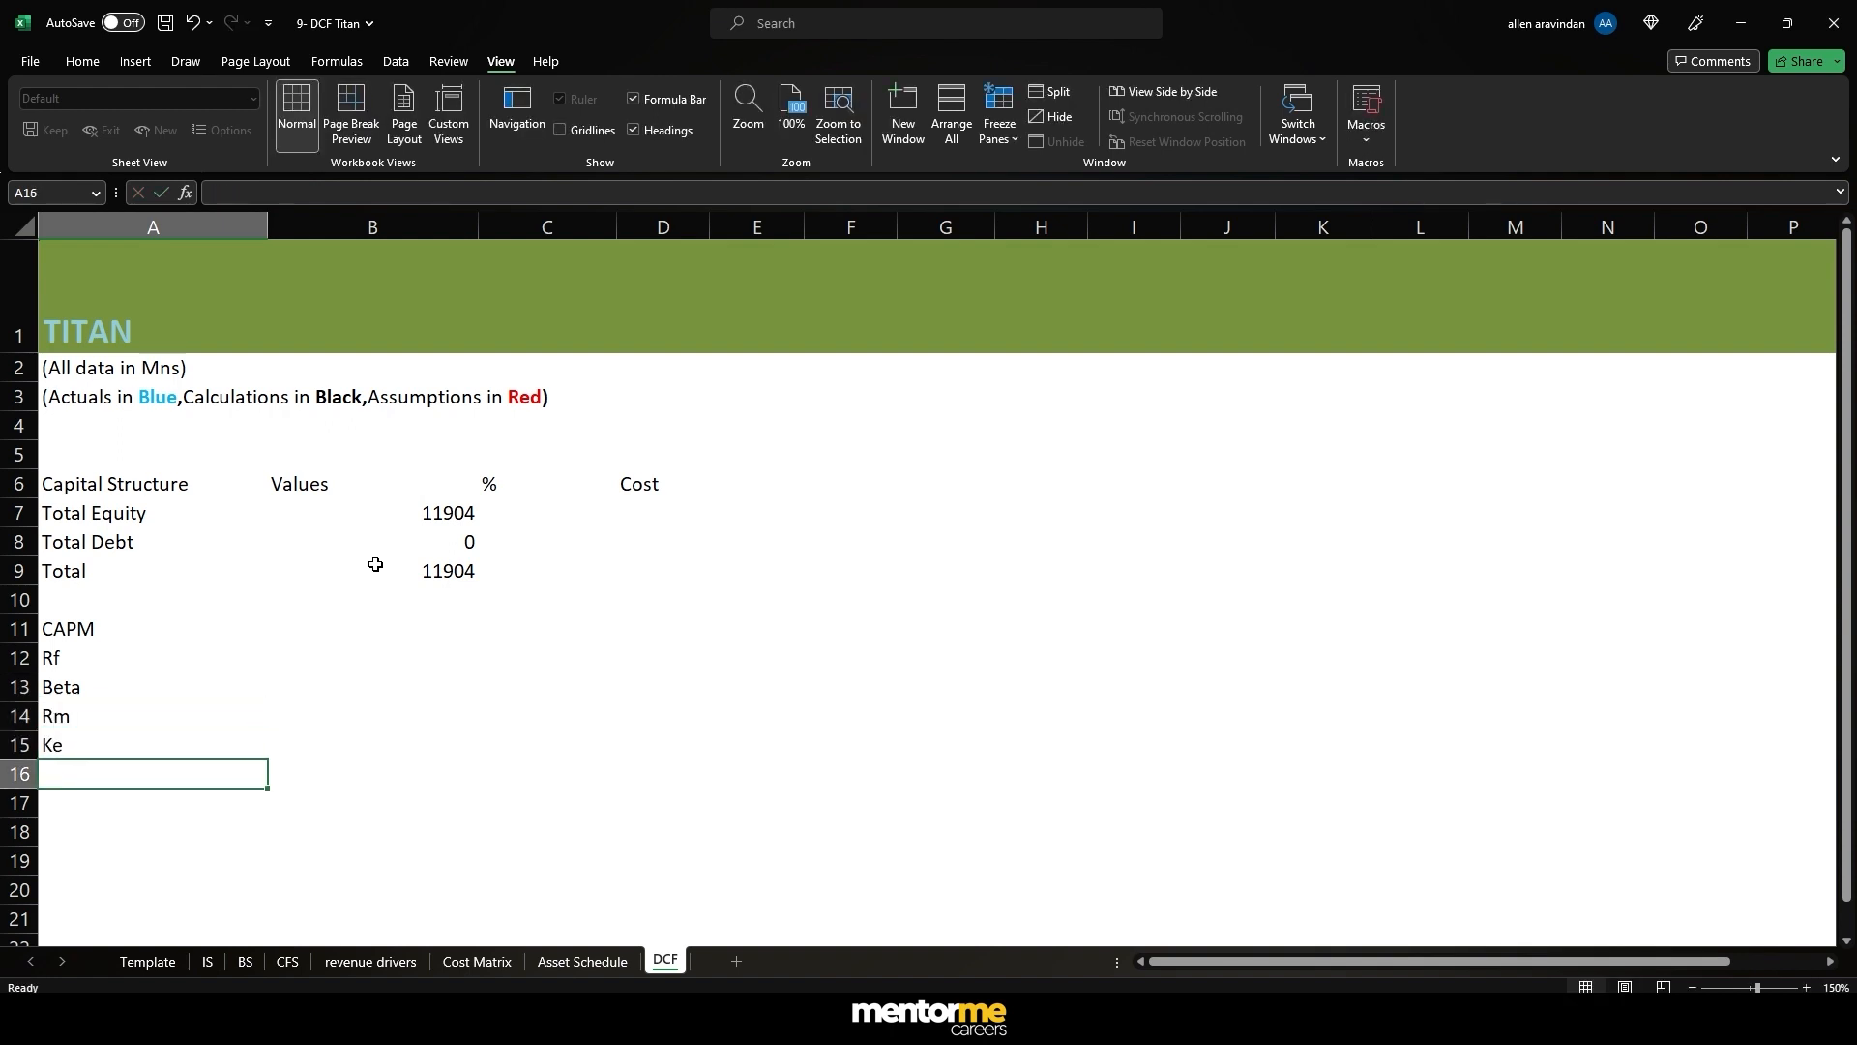
# - Narrow column A and enter the CAPM inputs in column B: Rf 7.20%, Beta 0.59 and Rm 15%
pyautogui.click(65, 658)
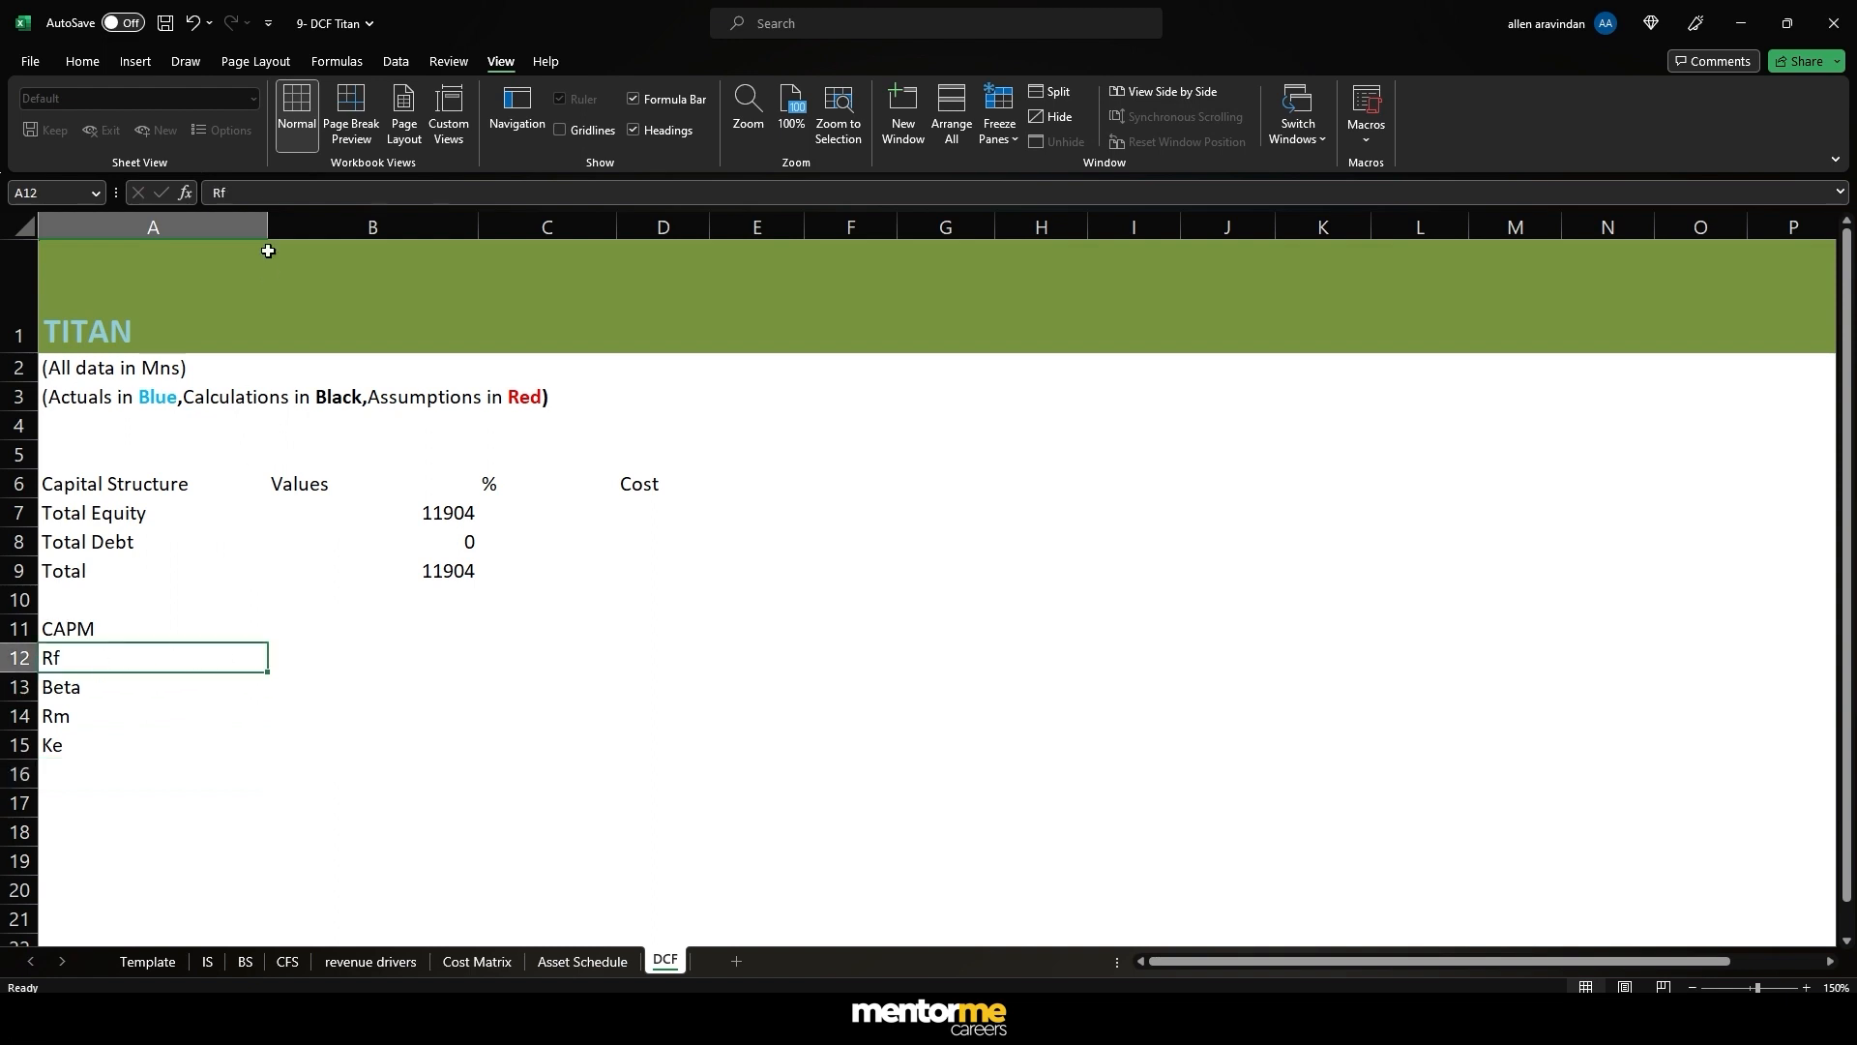
pyautogui.moveTo(263, 210); pyautogui.dragTo(177, 210)
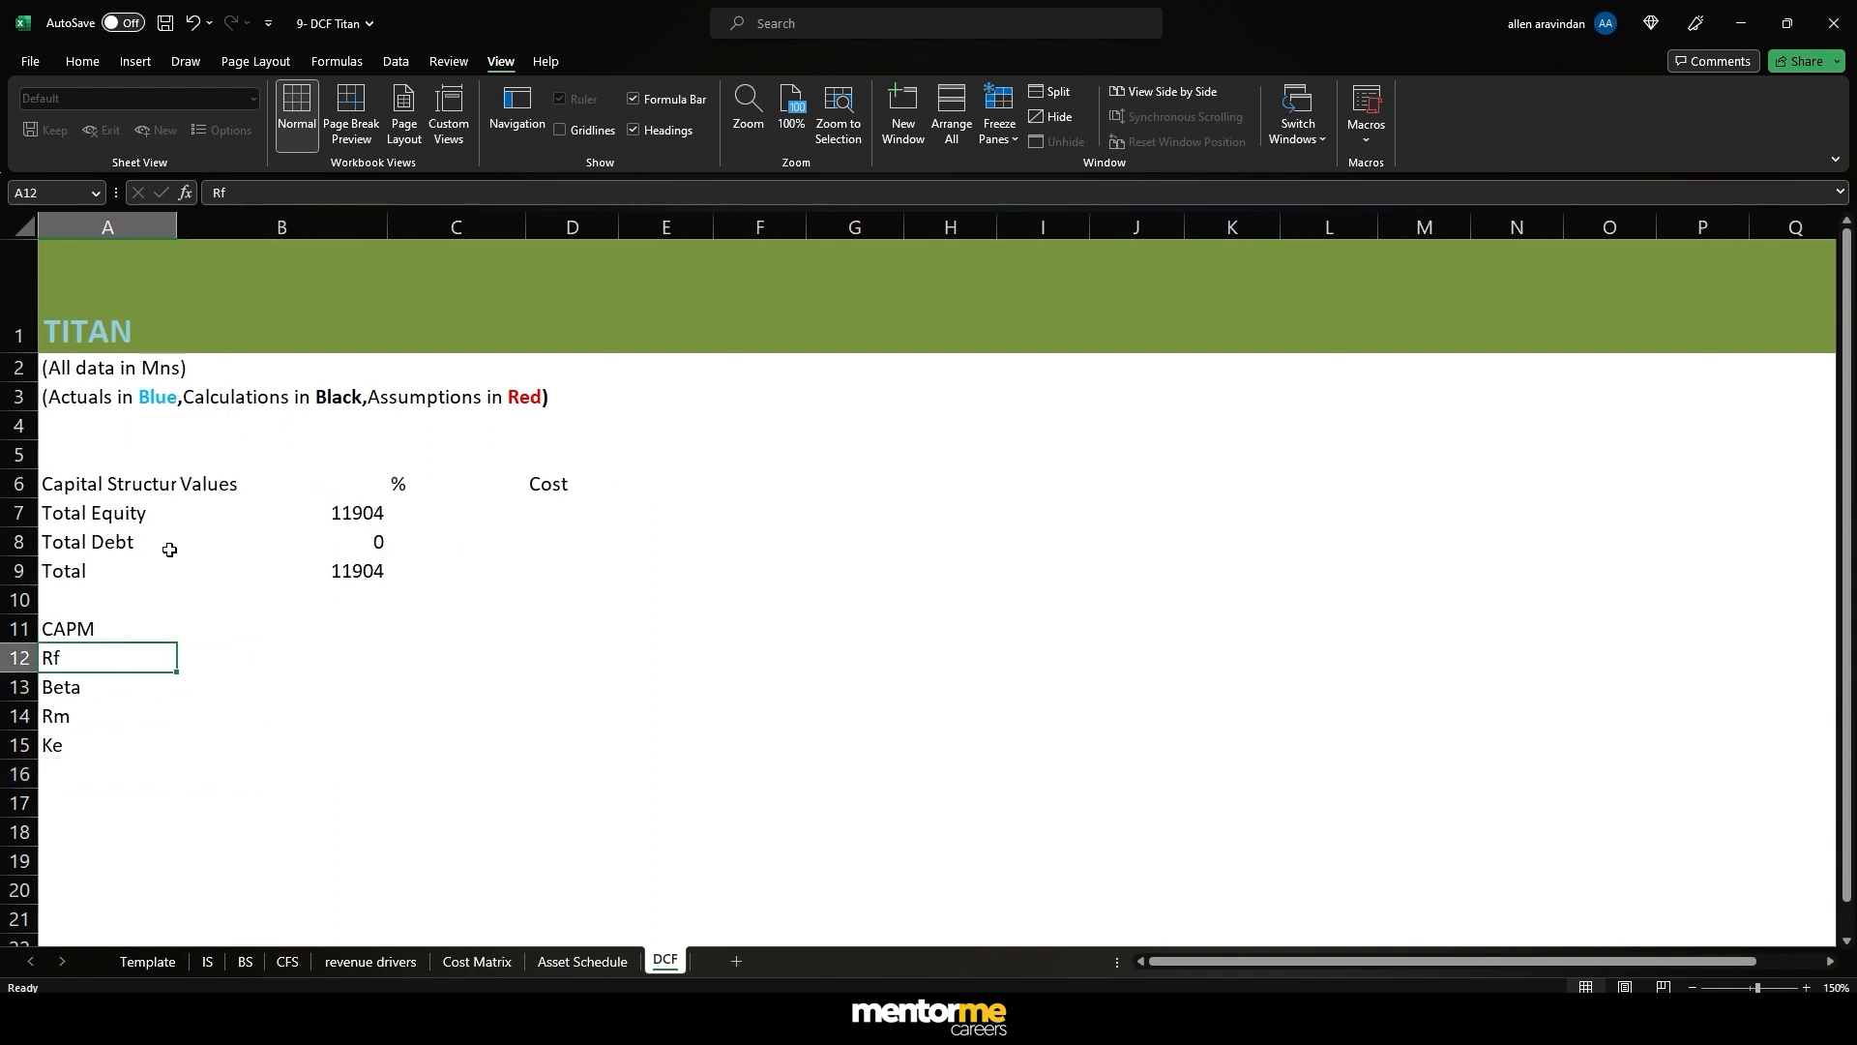
pyautogui.click(244, 658)
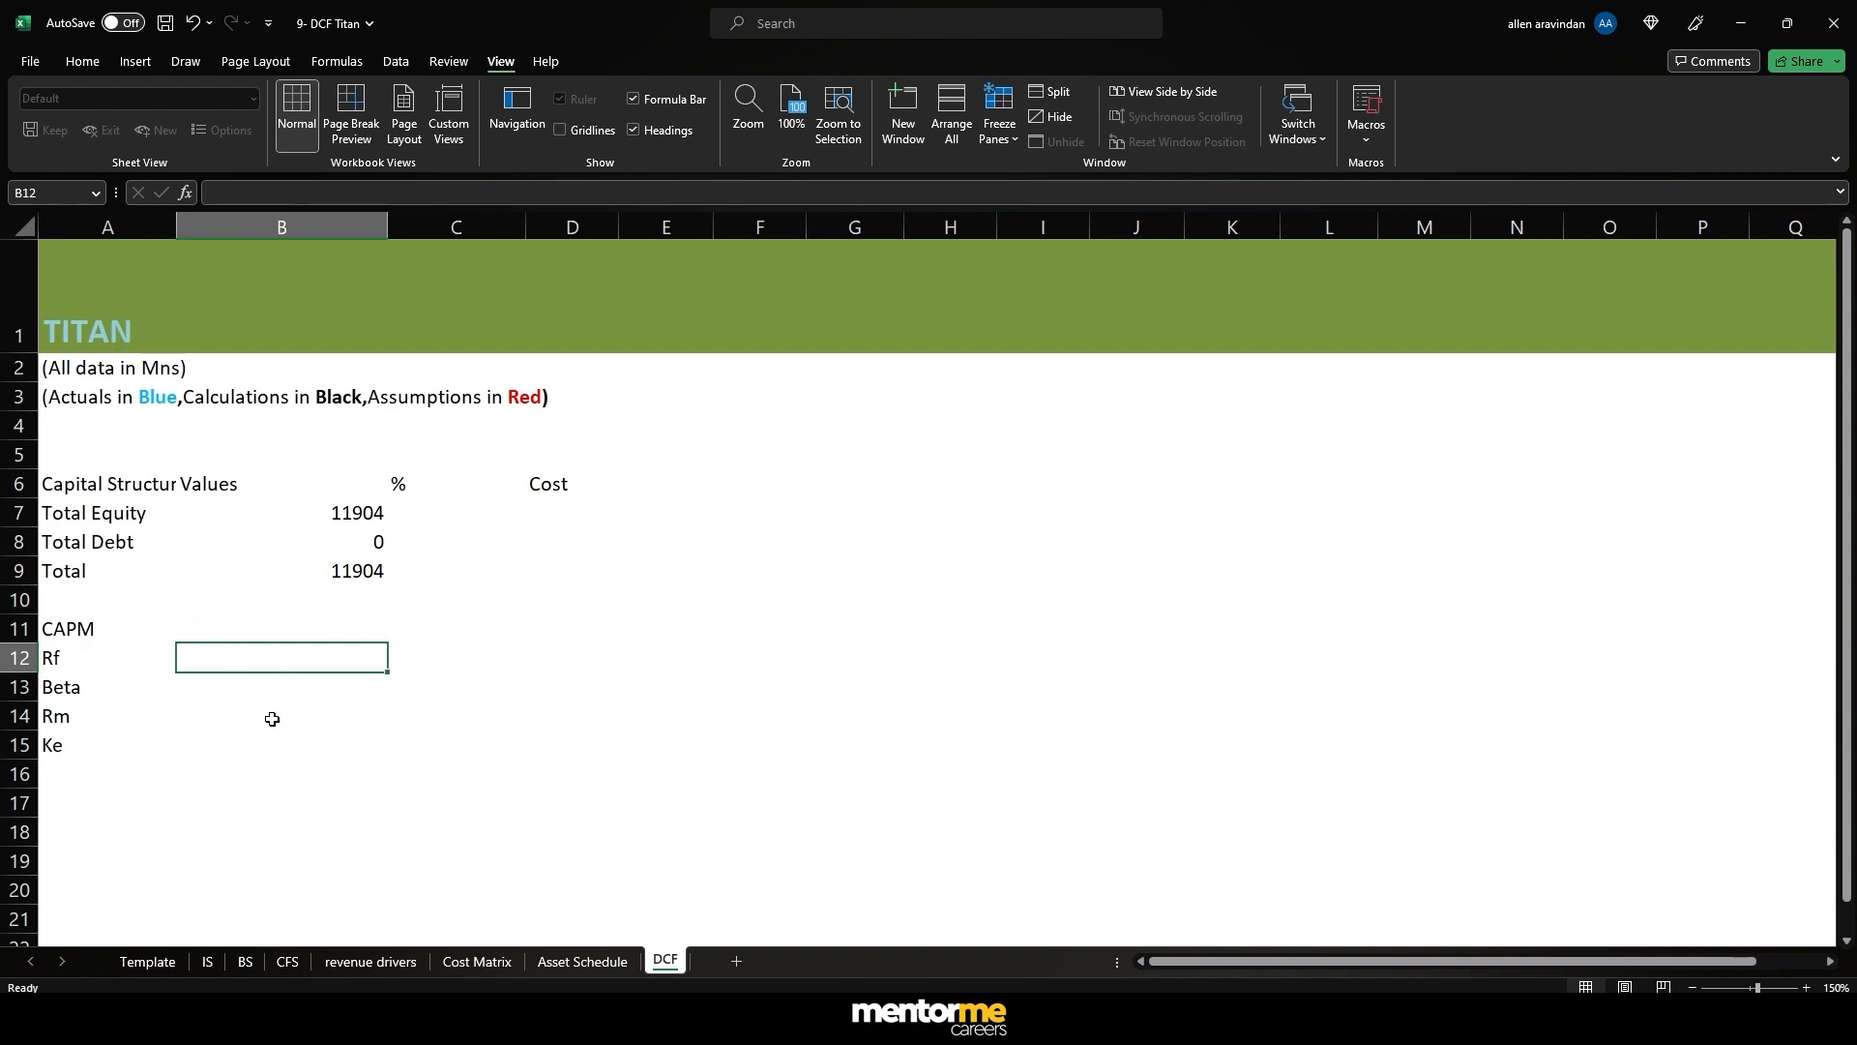
pyautogui.write('7.20%')
pyautogui.press('Return')
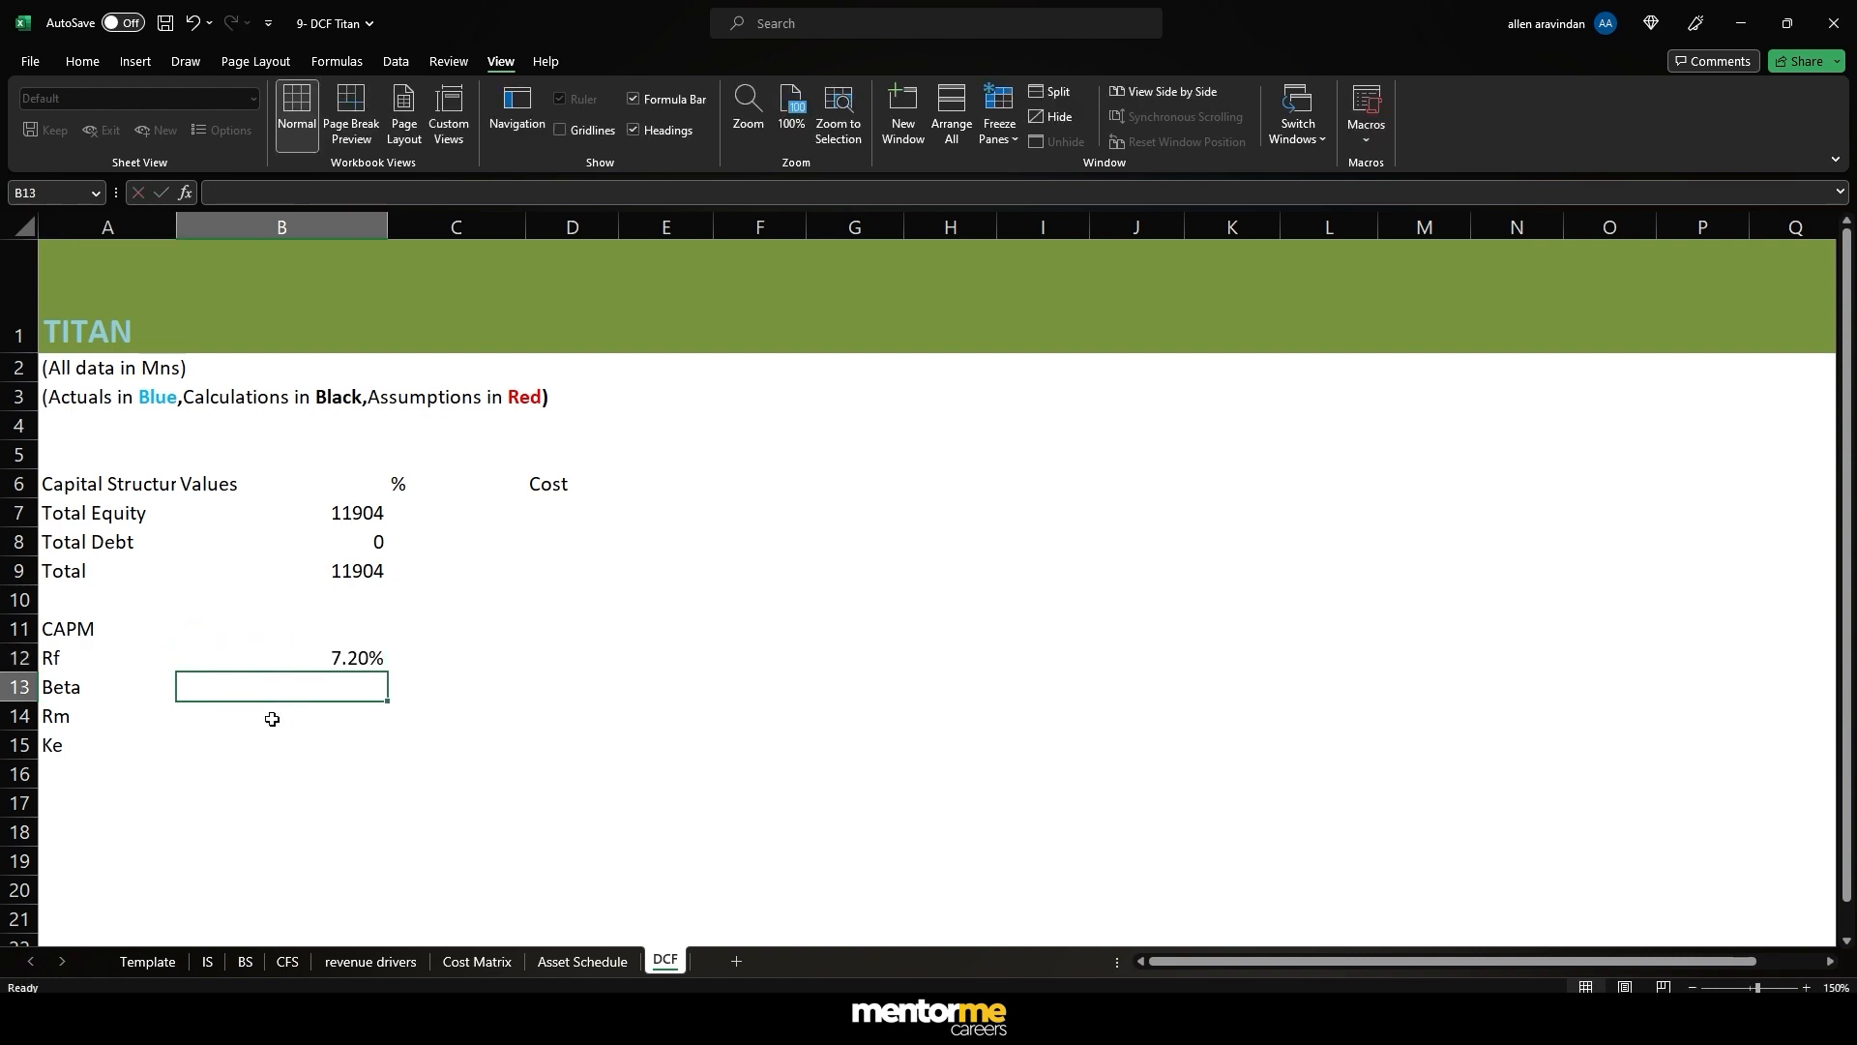
pyautogui.write('0.59')
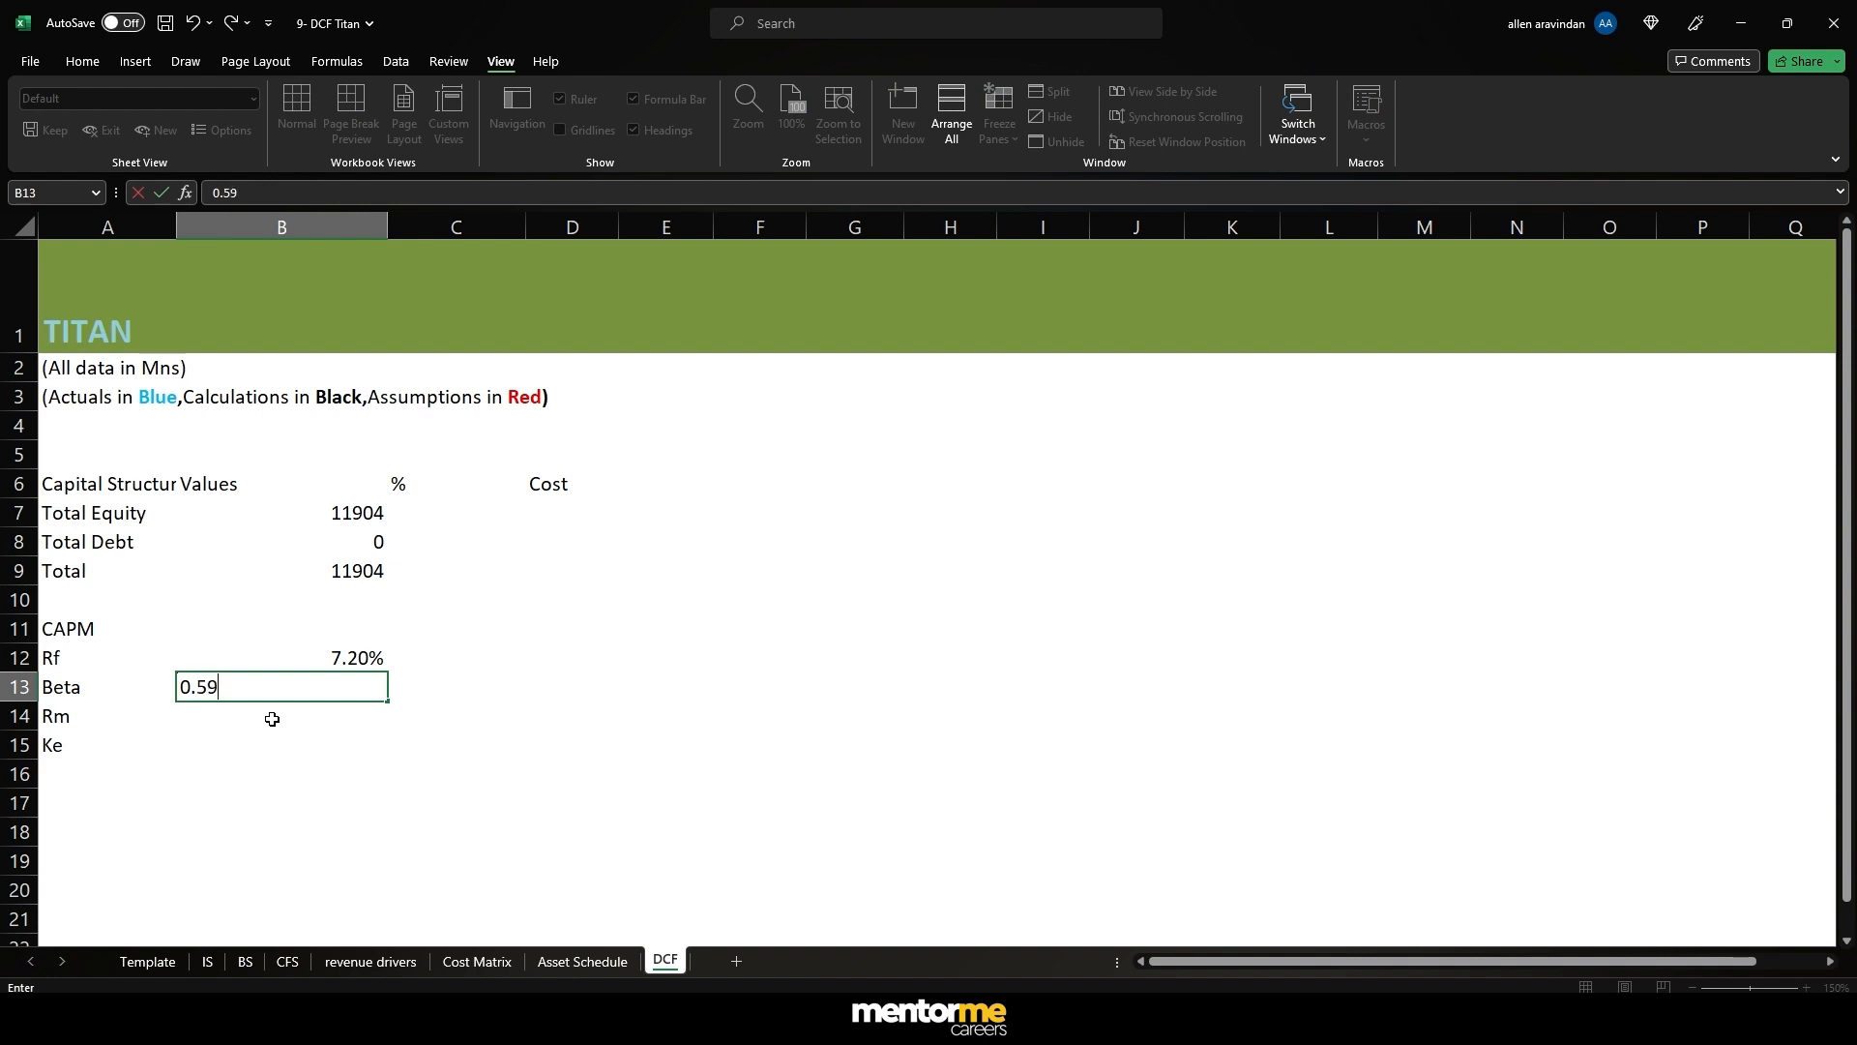
pyautogui.press('Return')
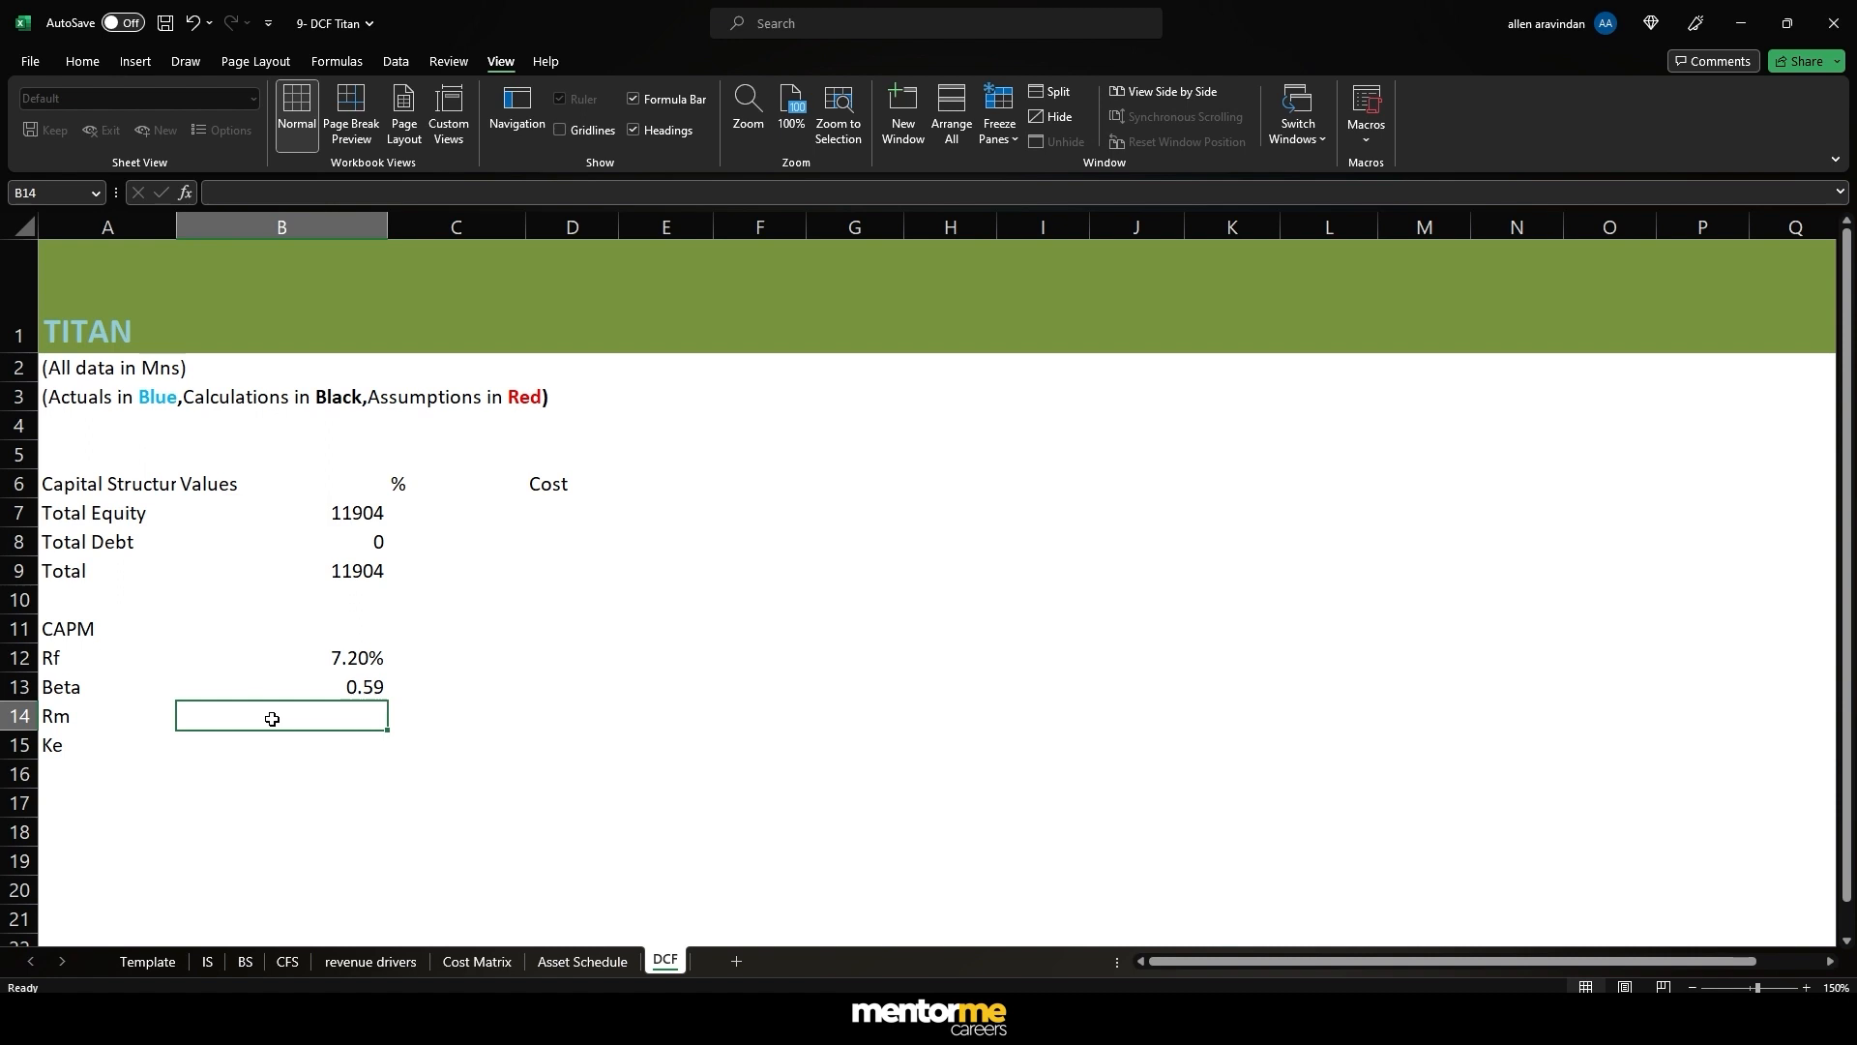
pyautogui.write('15%')
pyautogui.press('Return')
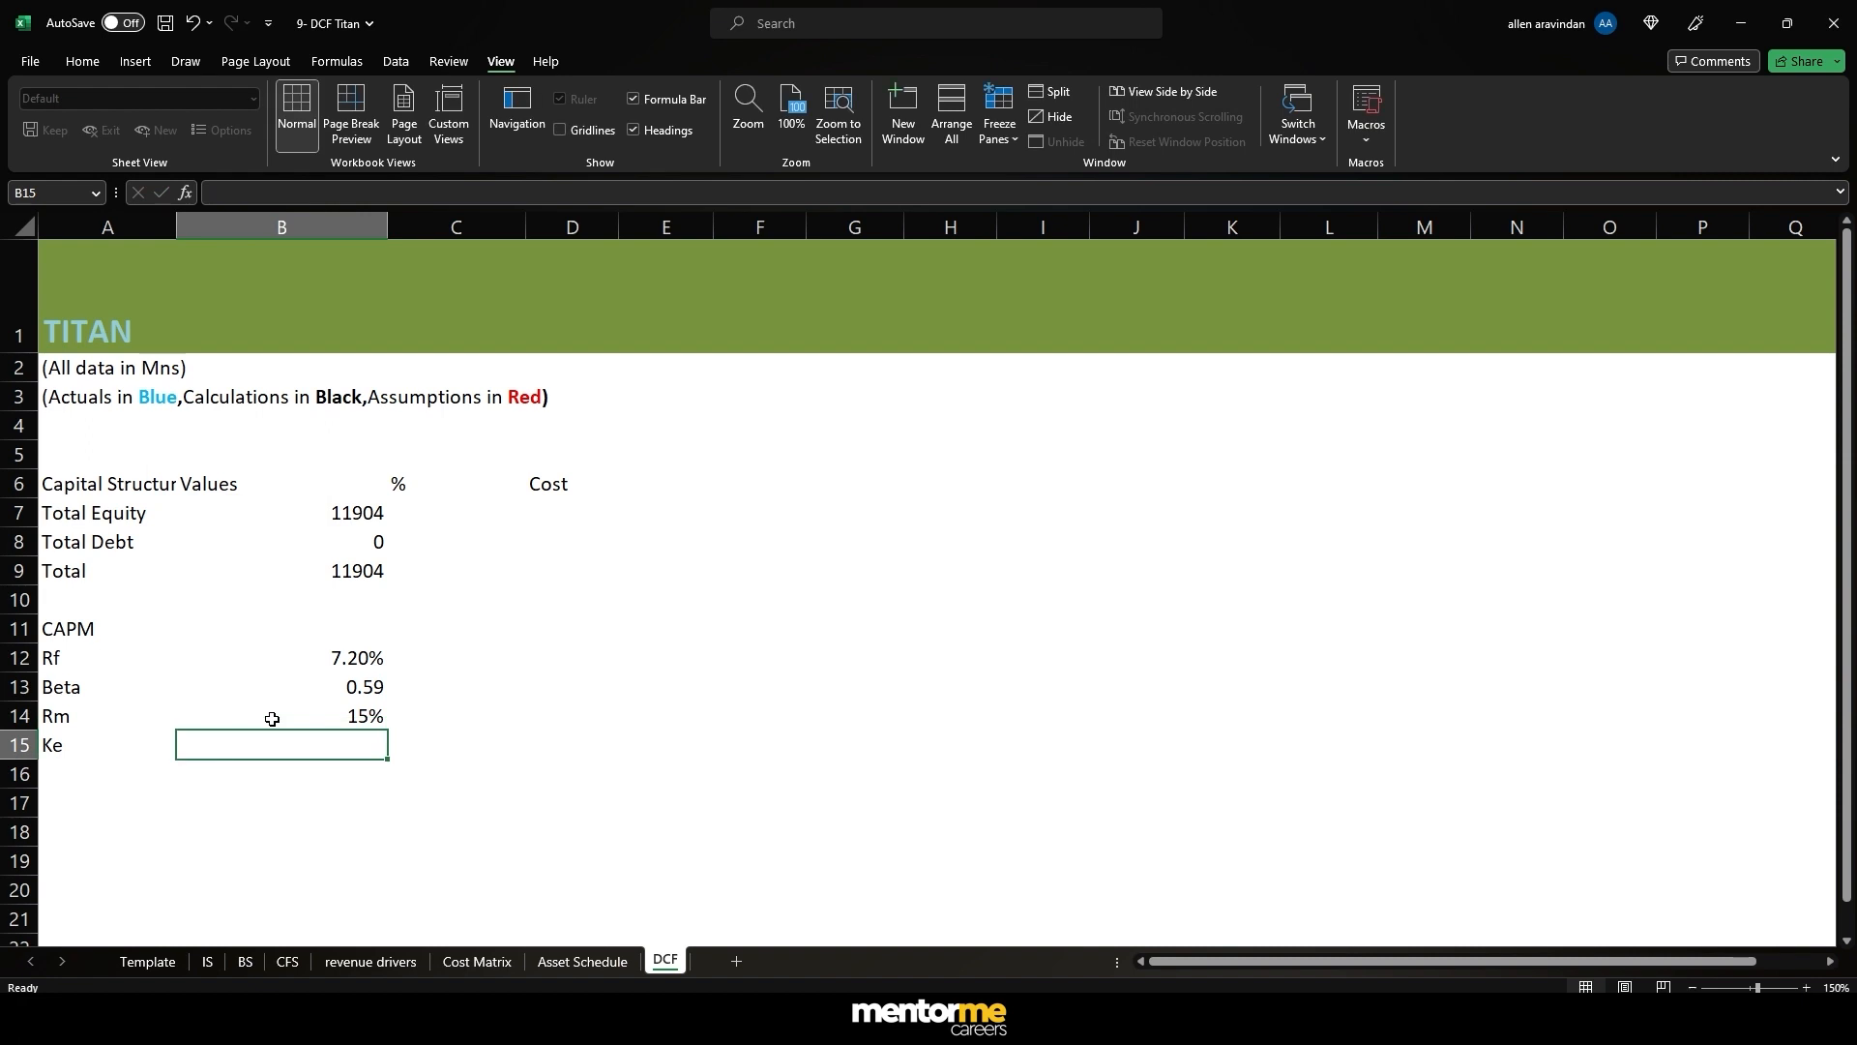
# - Calculate the cost of equity Ke in B15 with the CAPM formula =(B14-B12)*B13+(B12)
pyautogui.write('=')
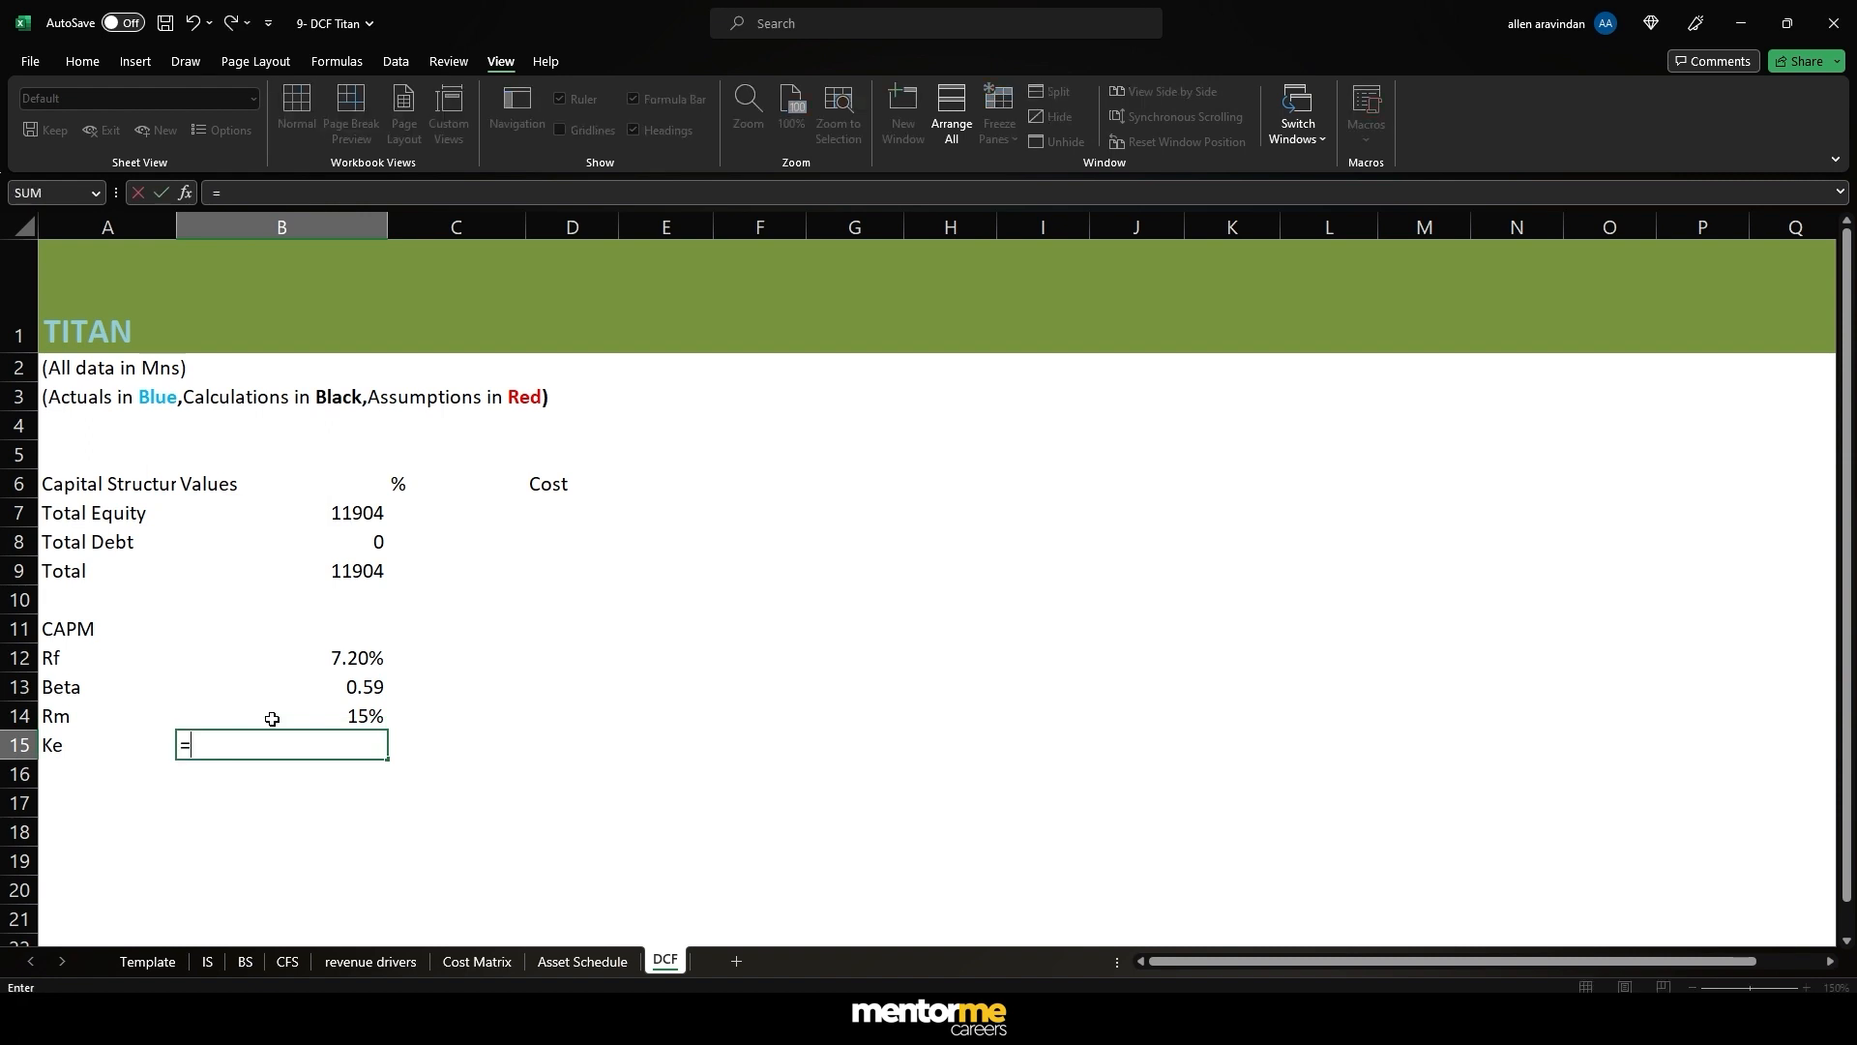
pyautogui.write('(')
pyautogui.click(272, 719)
pyautogui.write('-')
pyautogui.press('Up')
pyautogui.press('Up')
pyautogui.press('Up')
pyautogui.write(')*')
pyautogui.press('Up')
pyautogui.press('Up')
pyautogui.write('+')
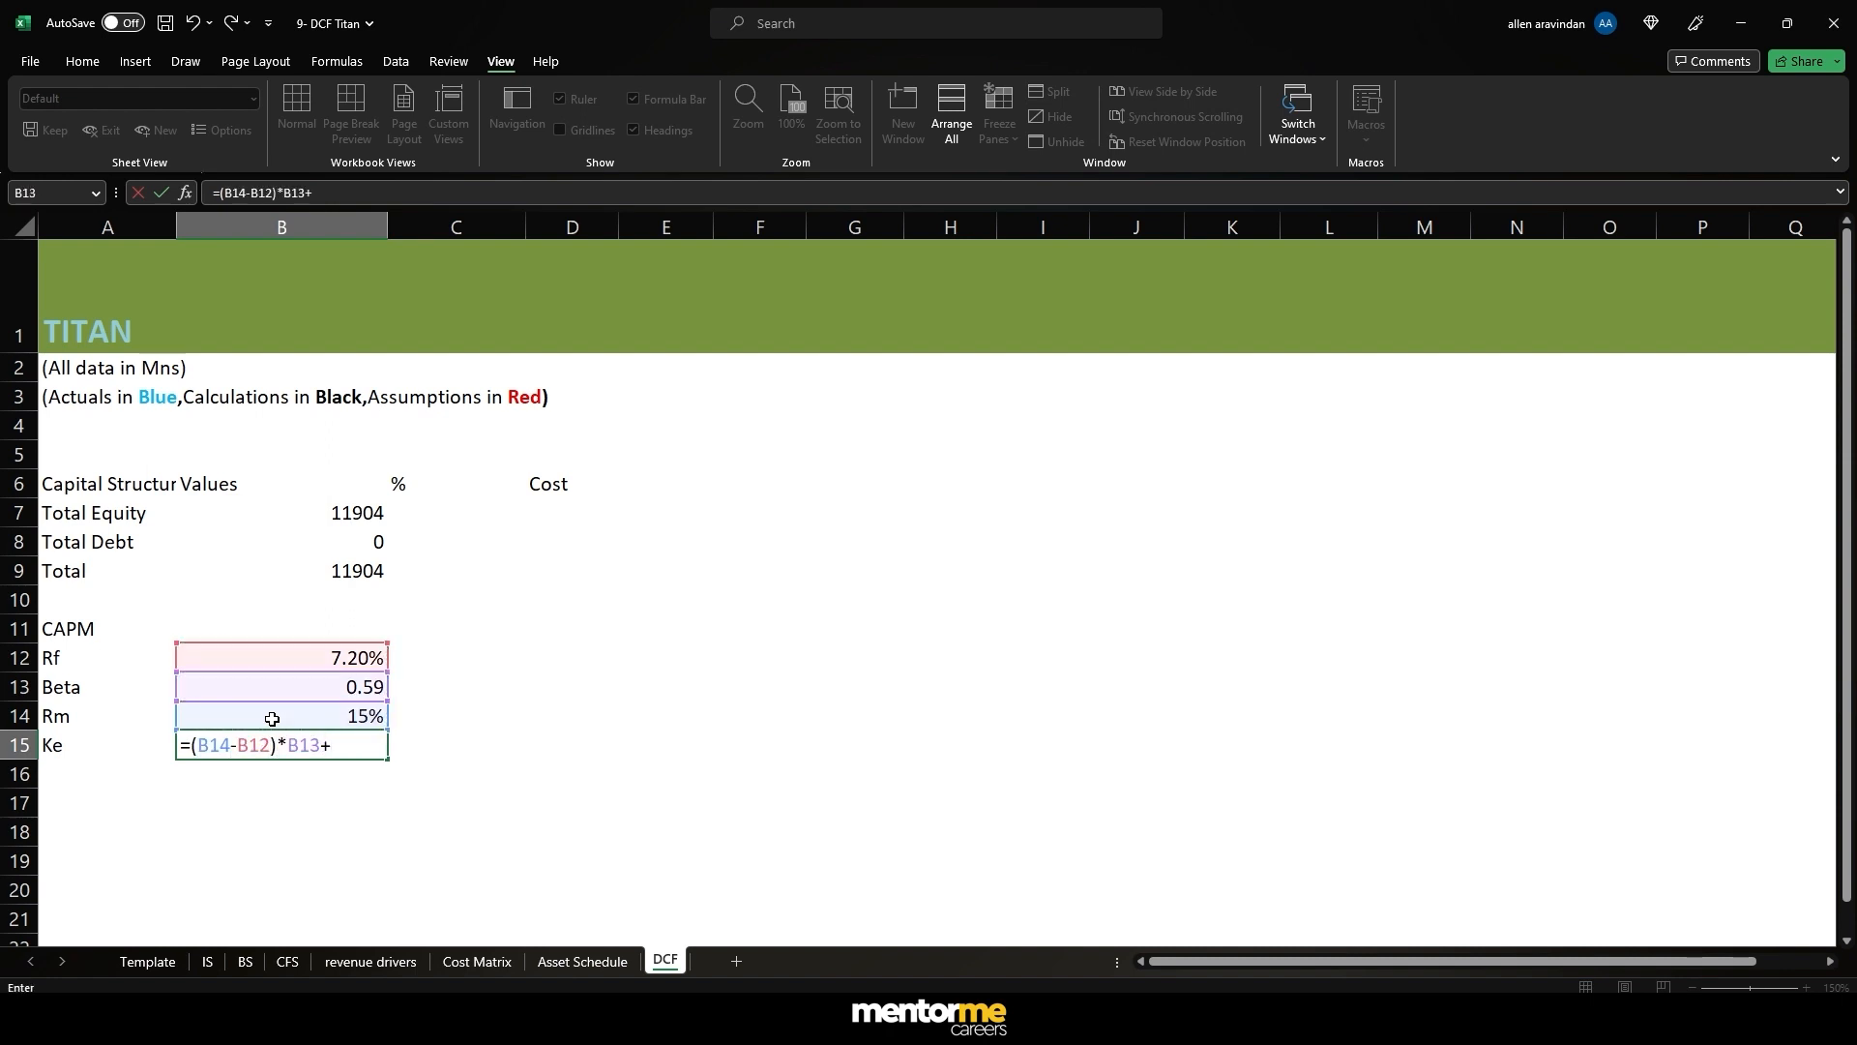
pyautogui.write('(')
pyautogui.press('Up')
pyautogui.press('Up')
pyautogui.press('Up')
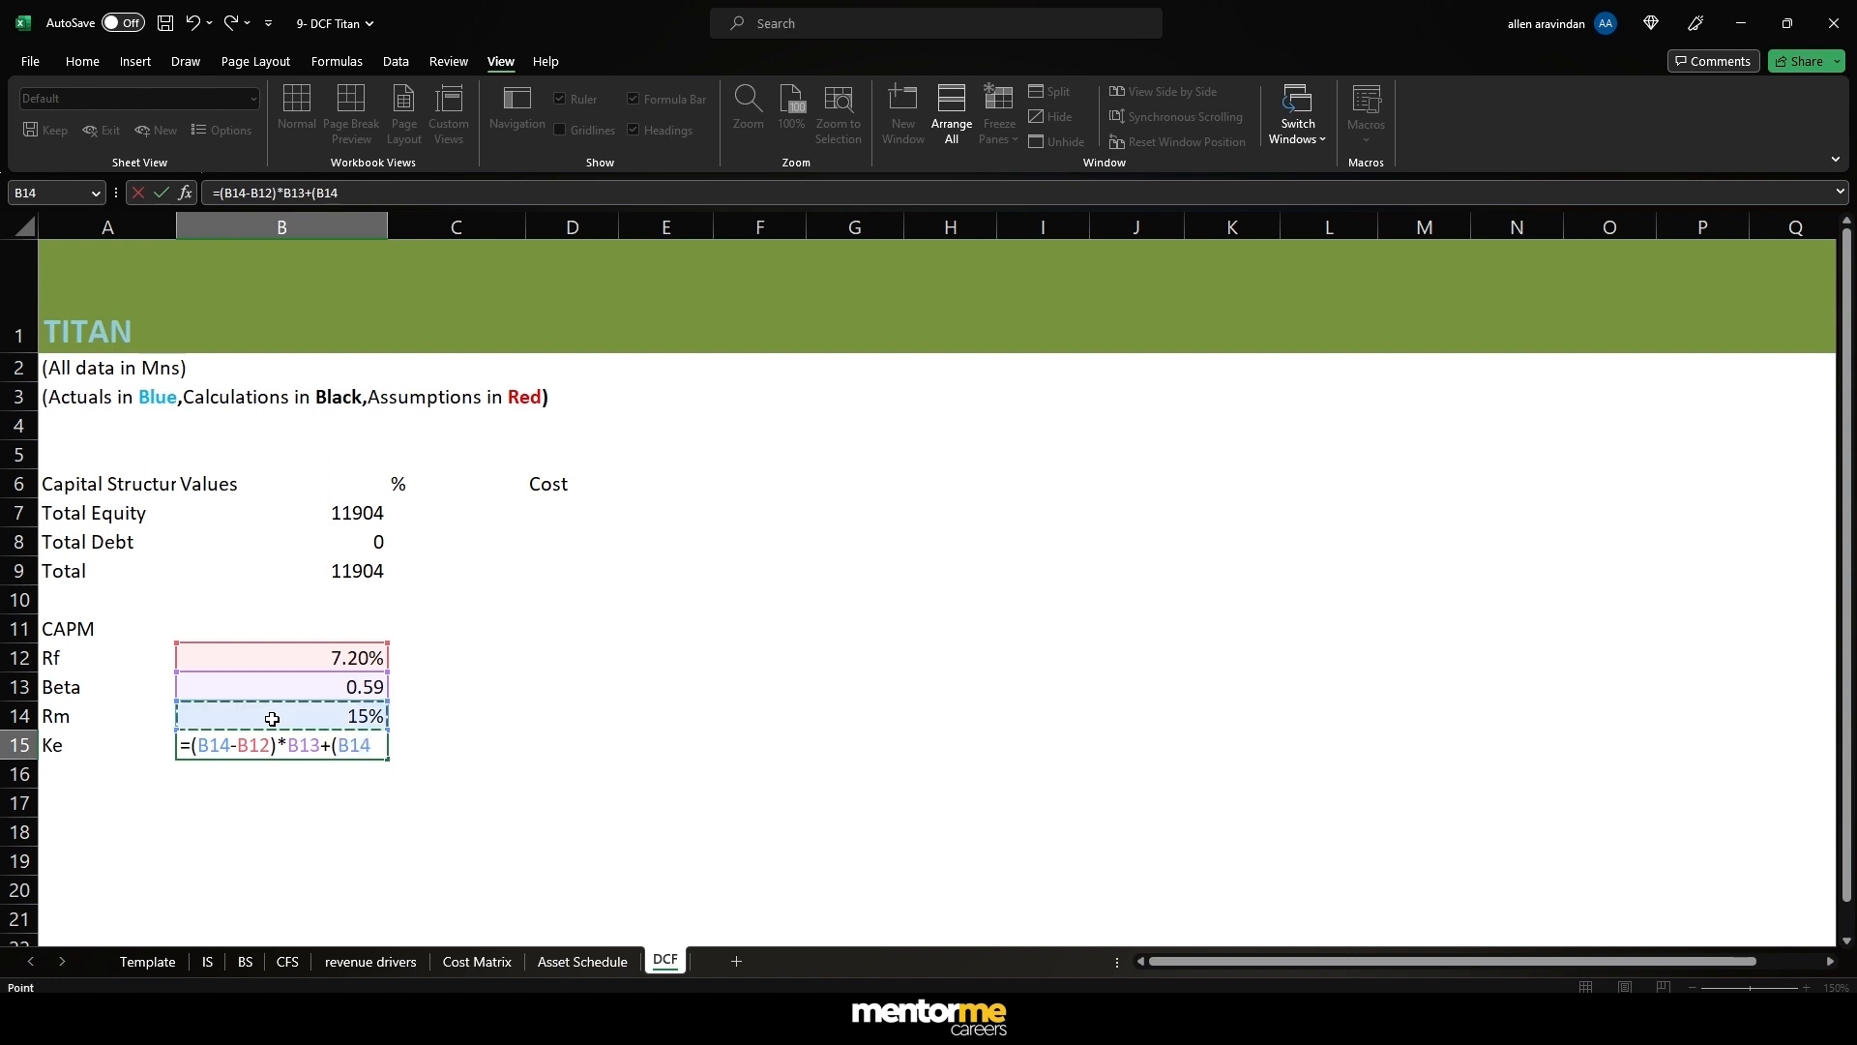
pyautogui.write(')')
pyautogui.hotkey('ctrl', 'Return')
pyautogui.press('Right')
pyautogui.press('Left')
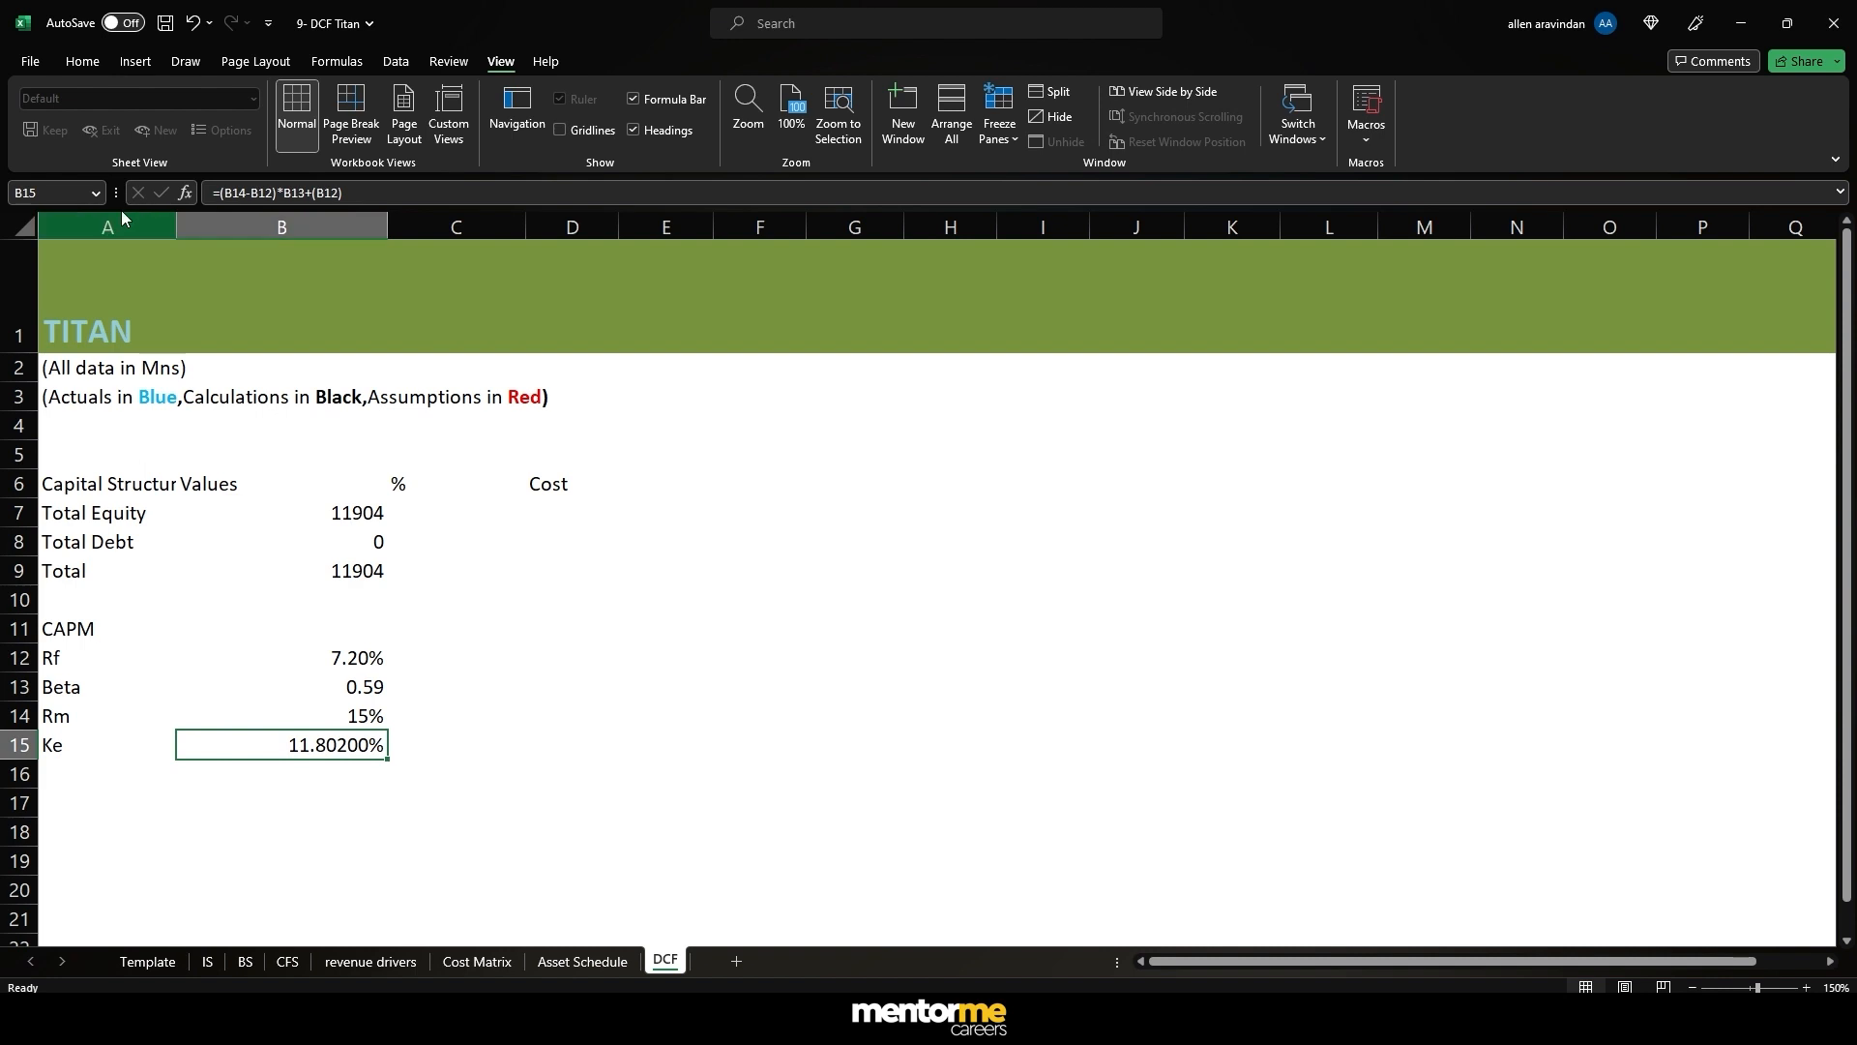
# - Format Ke in B15 as a percentage without decimal places
pyautogui.click(96, 65)
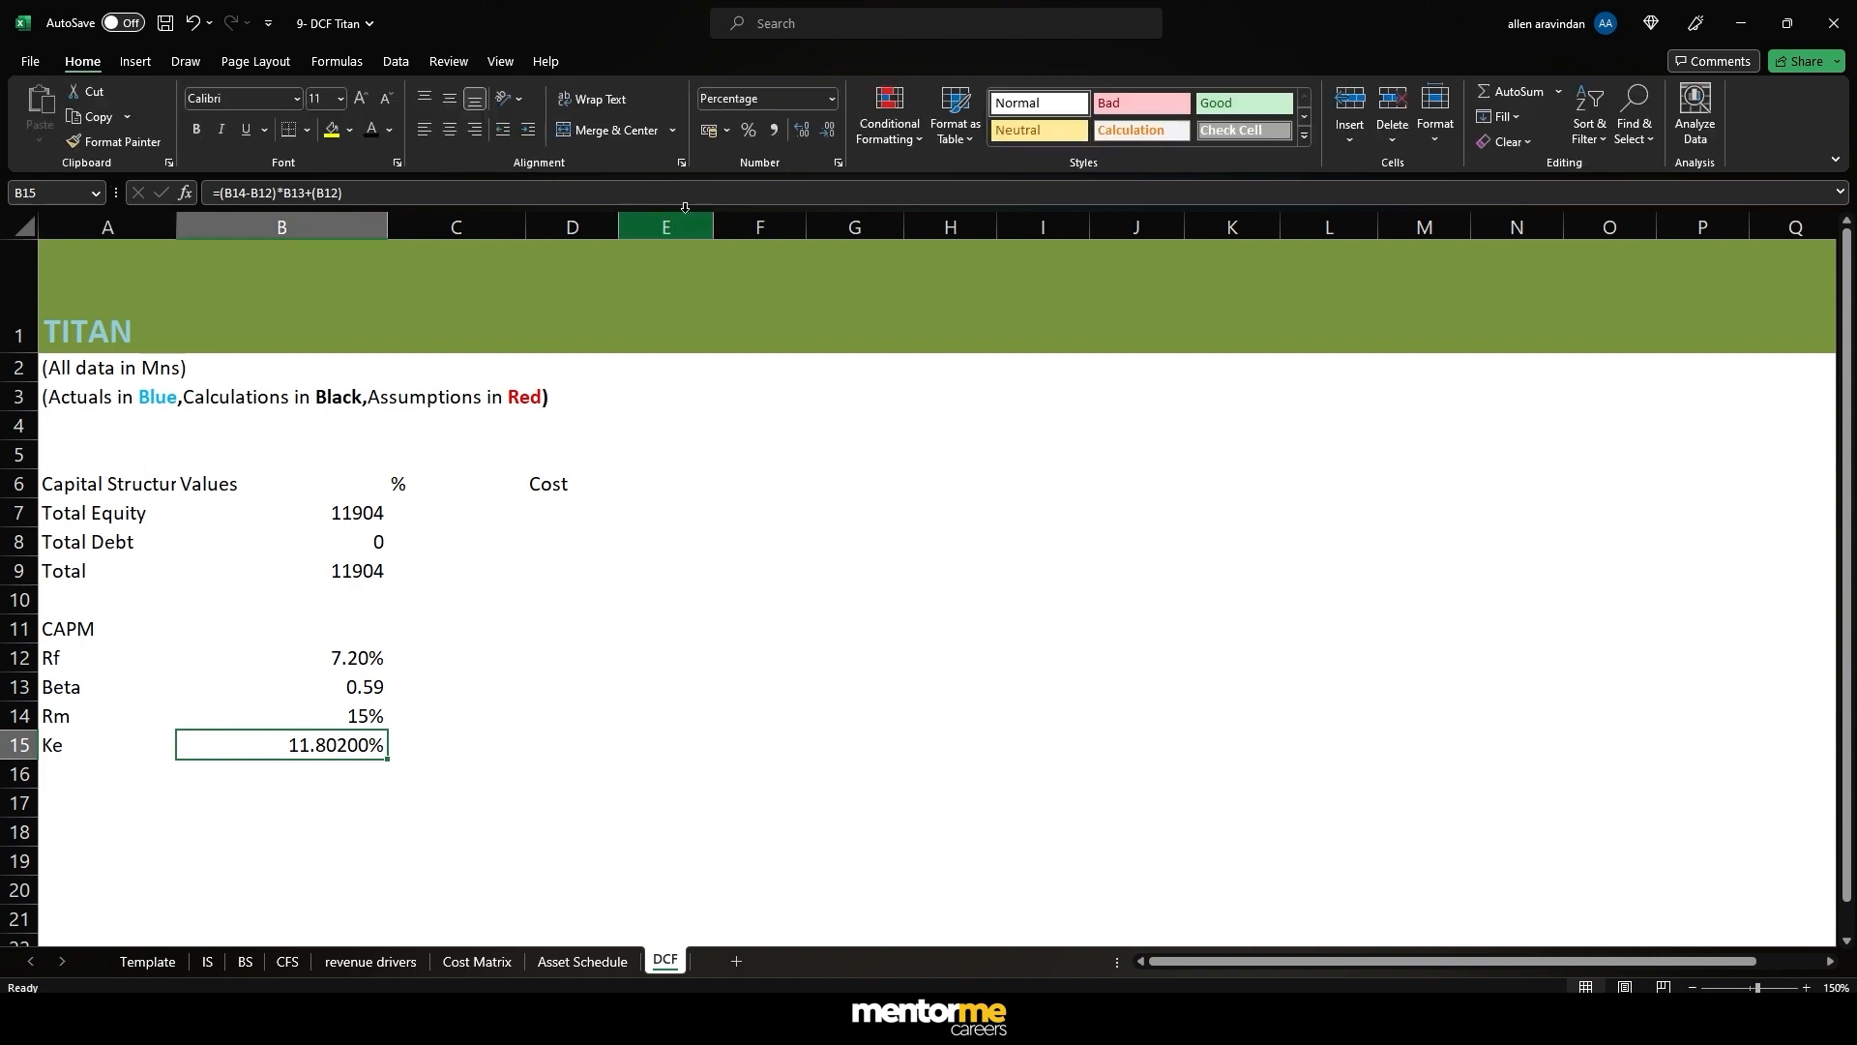
pyautogui.click(830, 130)
pyautogui.click(830, 129)
pyautogui.click(830, 130)
pyautogui.click(834, 132)
pyautogui.click(834, 132)
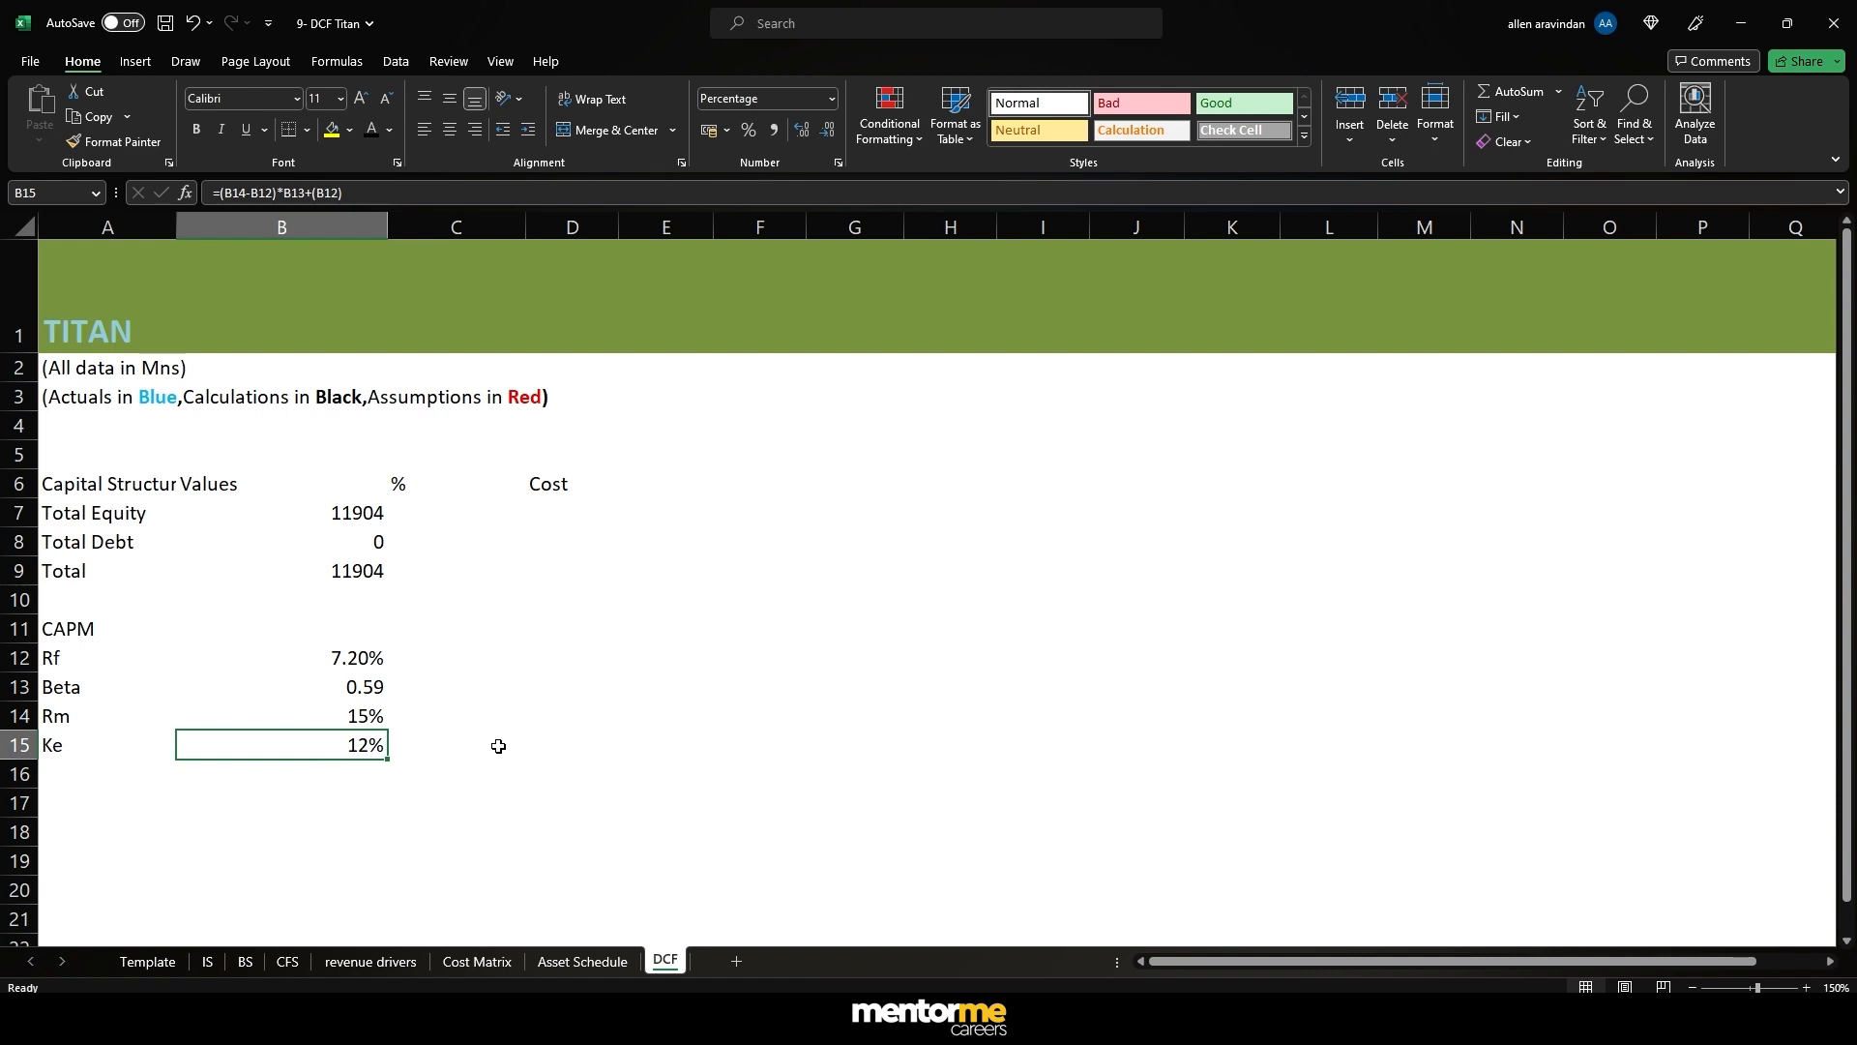
# - Make the CAPM heading in A11 bold
pyautogui.press('Left')
pyautogui.press('Up')
pyautogui.press('Up')
pyautogui.press('Up')
pyautogui.press('Up')
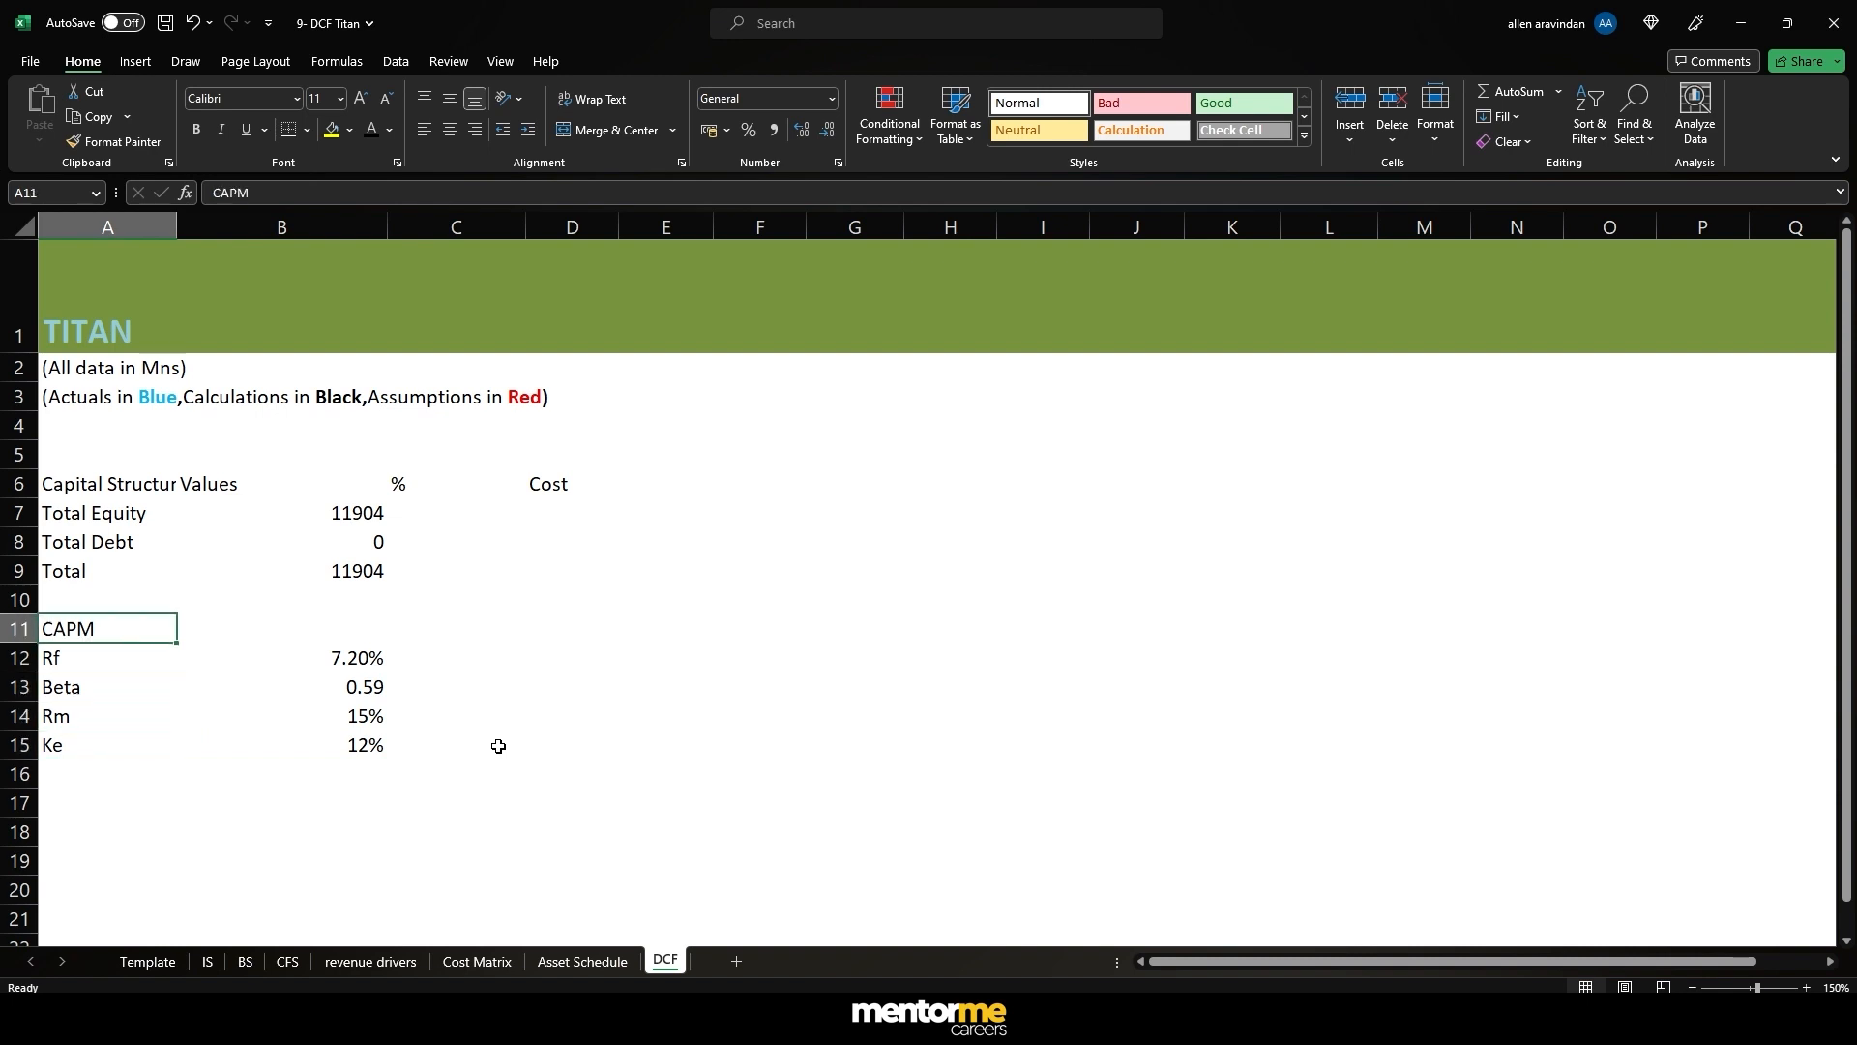
pyautogui.press('Up')
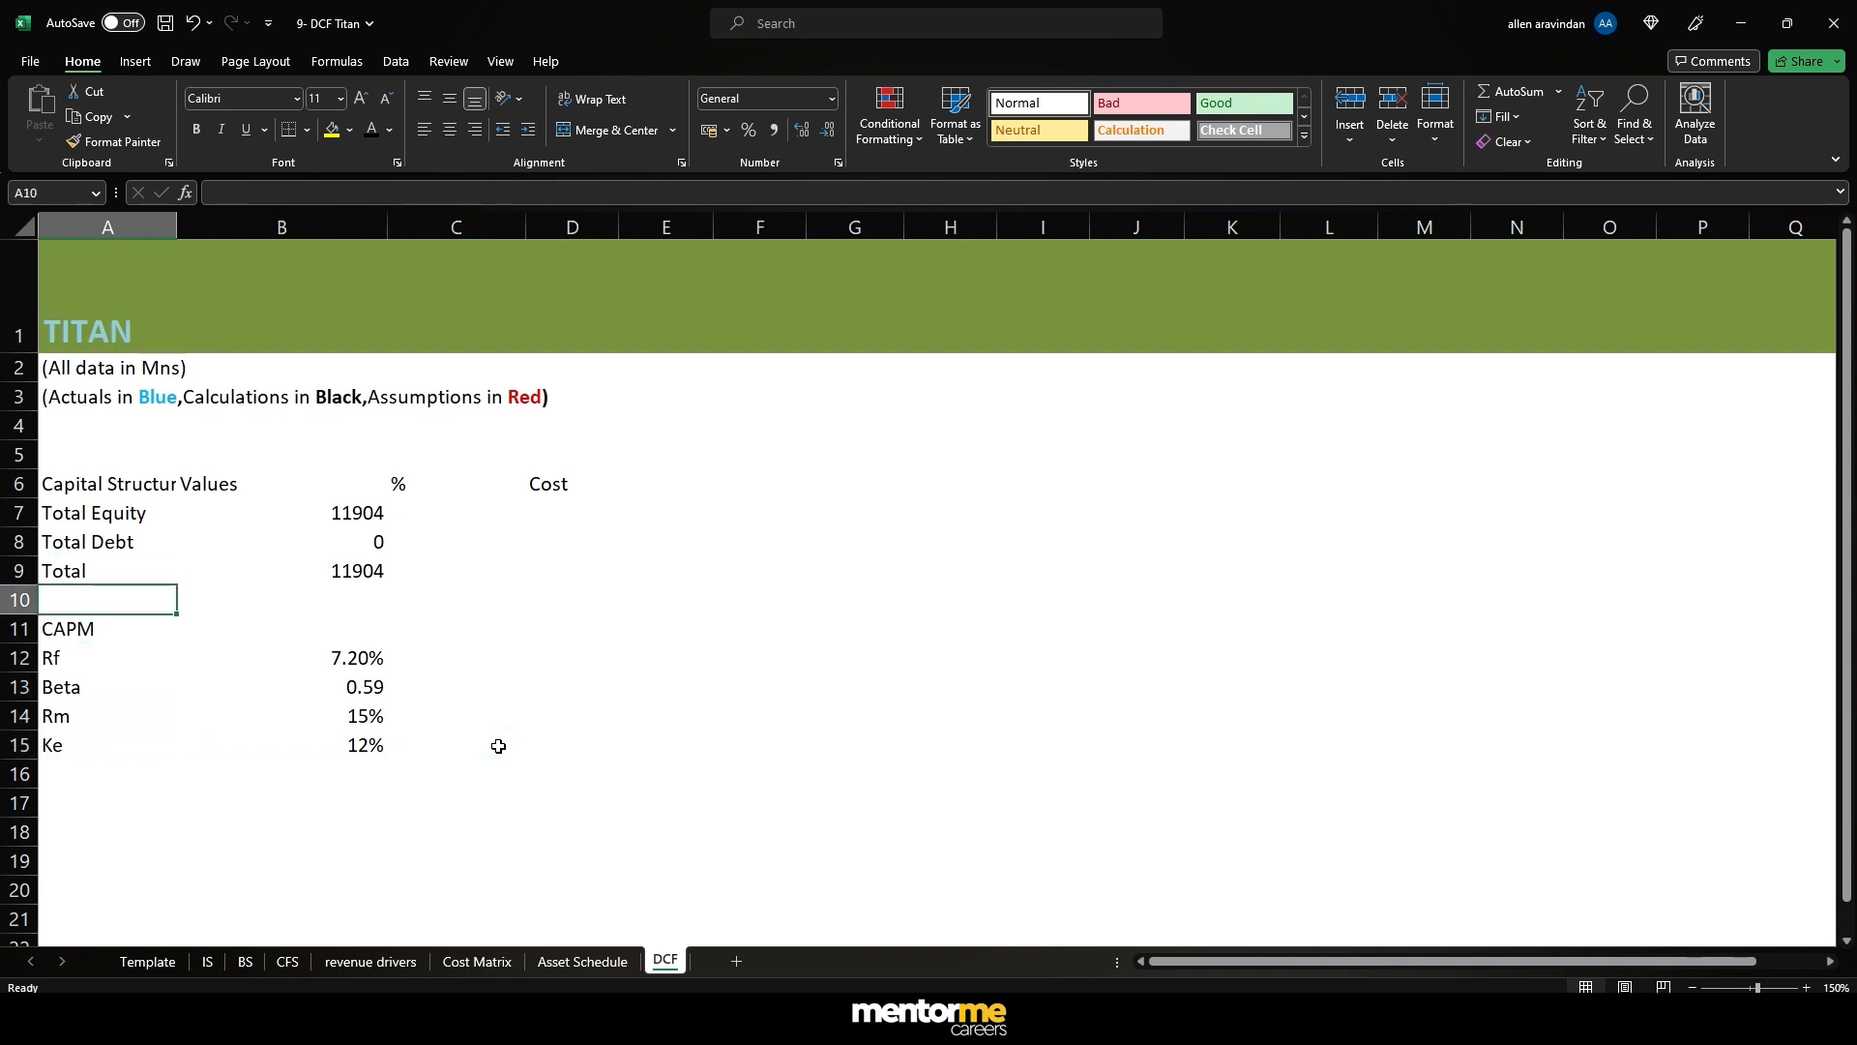
pyautogui.press('Down')
pyautogui.hotkey('ctrl', 'b')
# - Make the Capital Structure heading in A6 bold
pyautogui.press('Up')
pyautogui.press('Up')
pyautogui.press('Up')
pyautogui.press('Up')
pyautogui.press('Up')
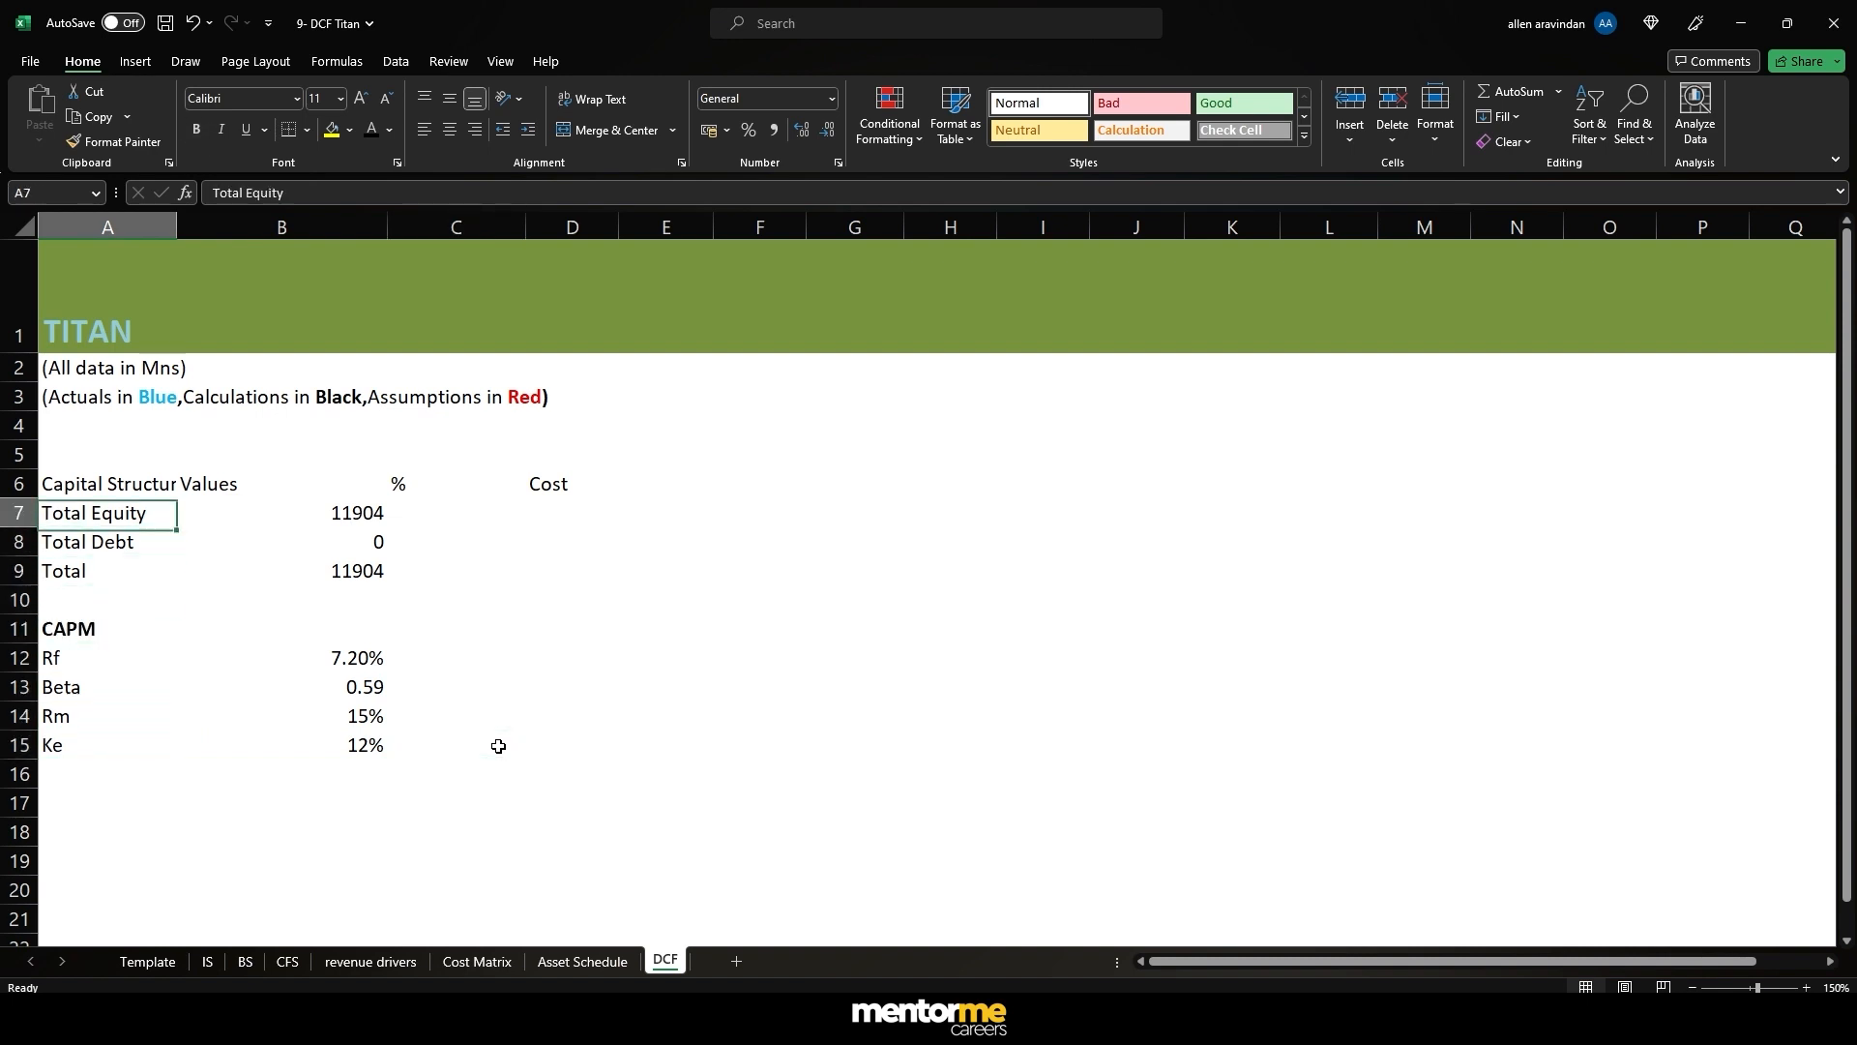
pyautogui.hotkey('ctrl', 'b')
pyautogui.click(498, 746)
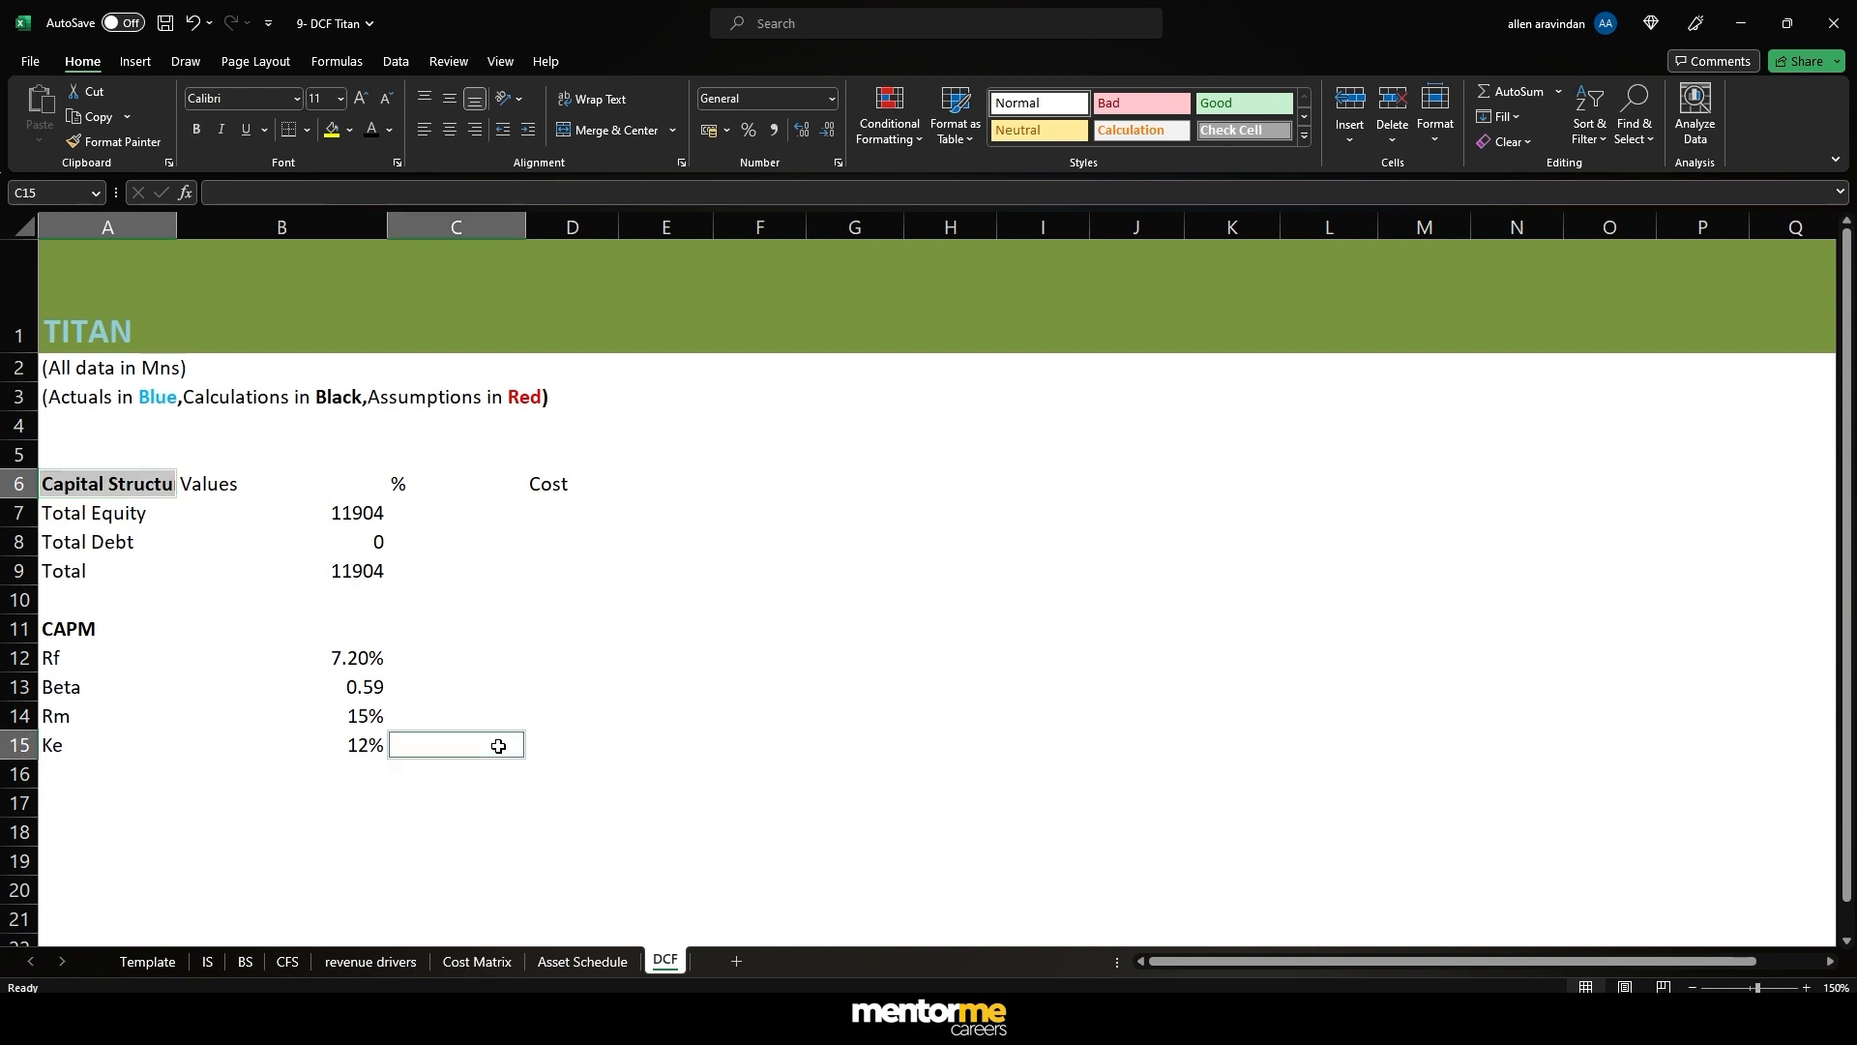
pyautogui.press('Left')
pyautogui.press('Left')
pyautogui.press('Down')
pyautogui.press('Down')
pyautogui.press('Down')
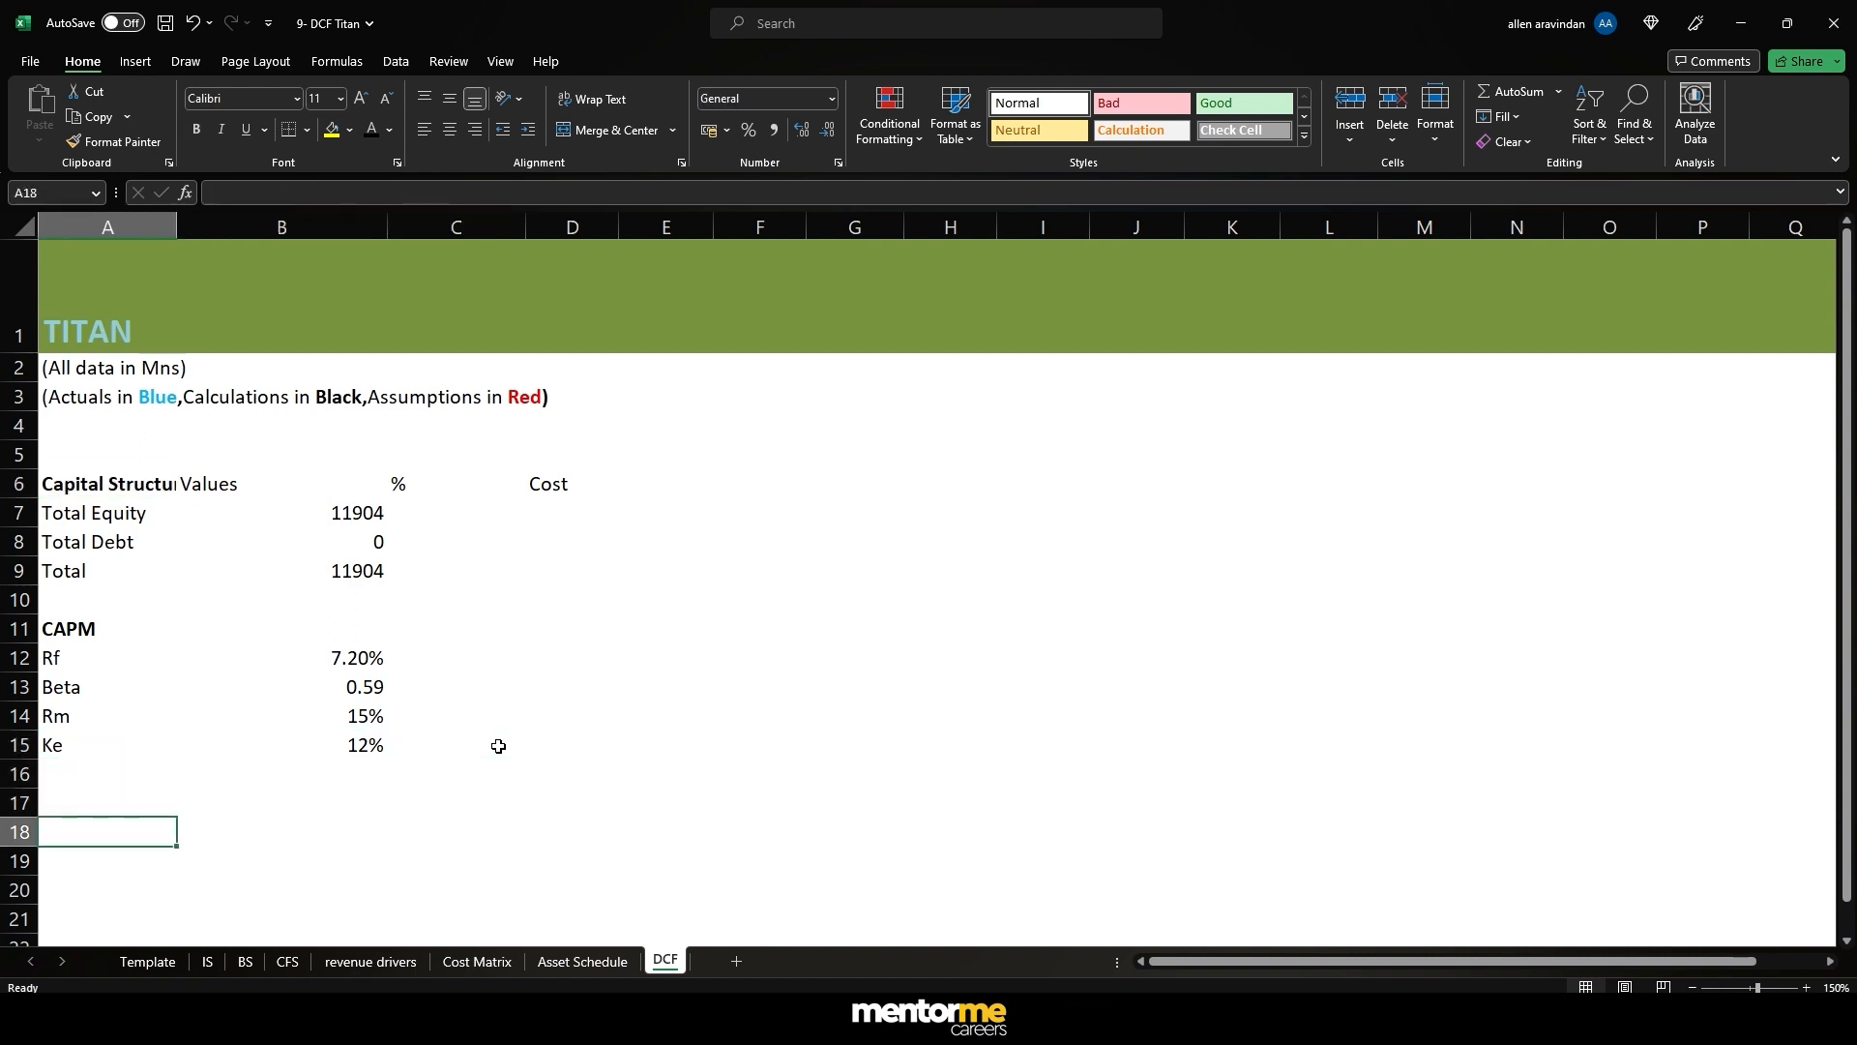
pyautogui.write('F')
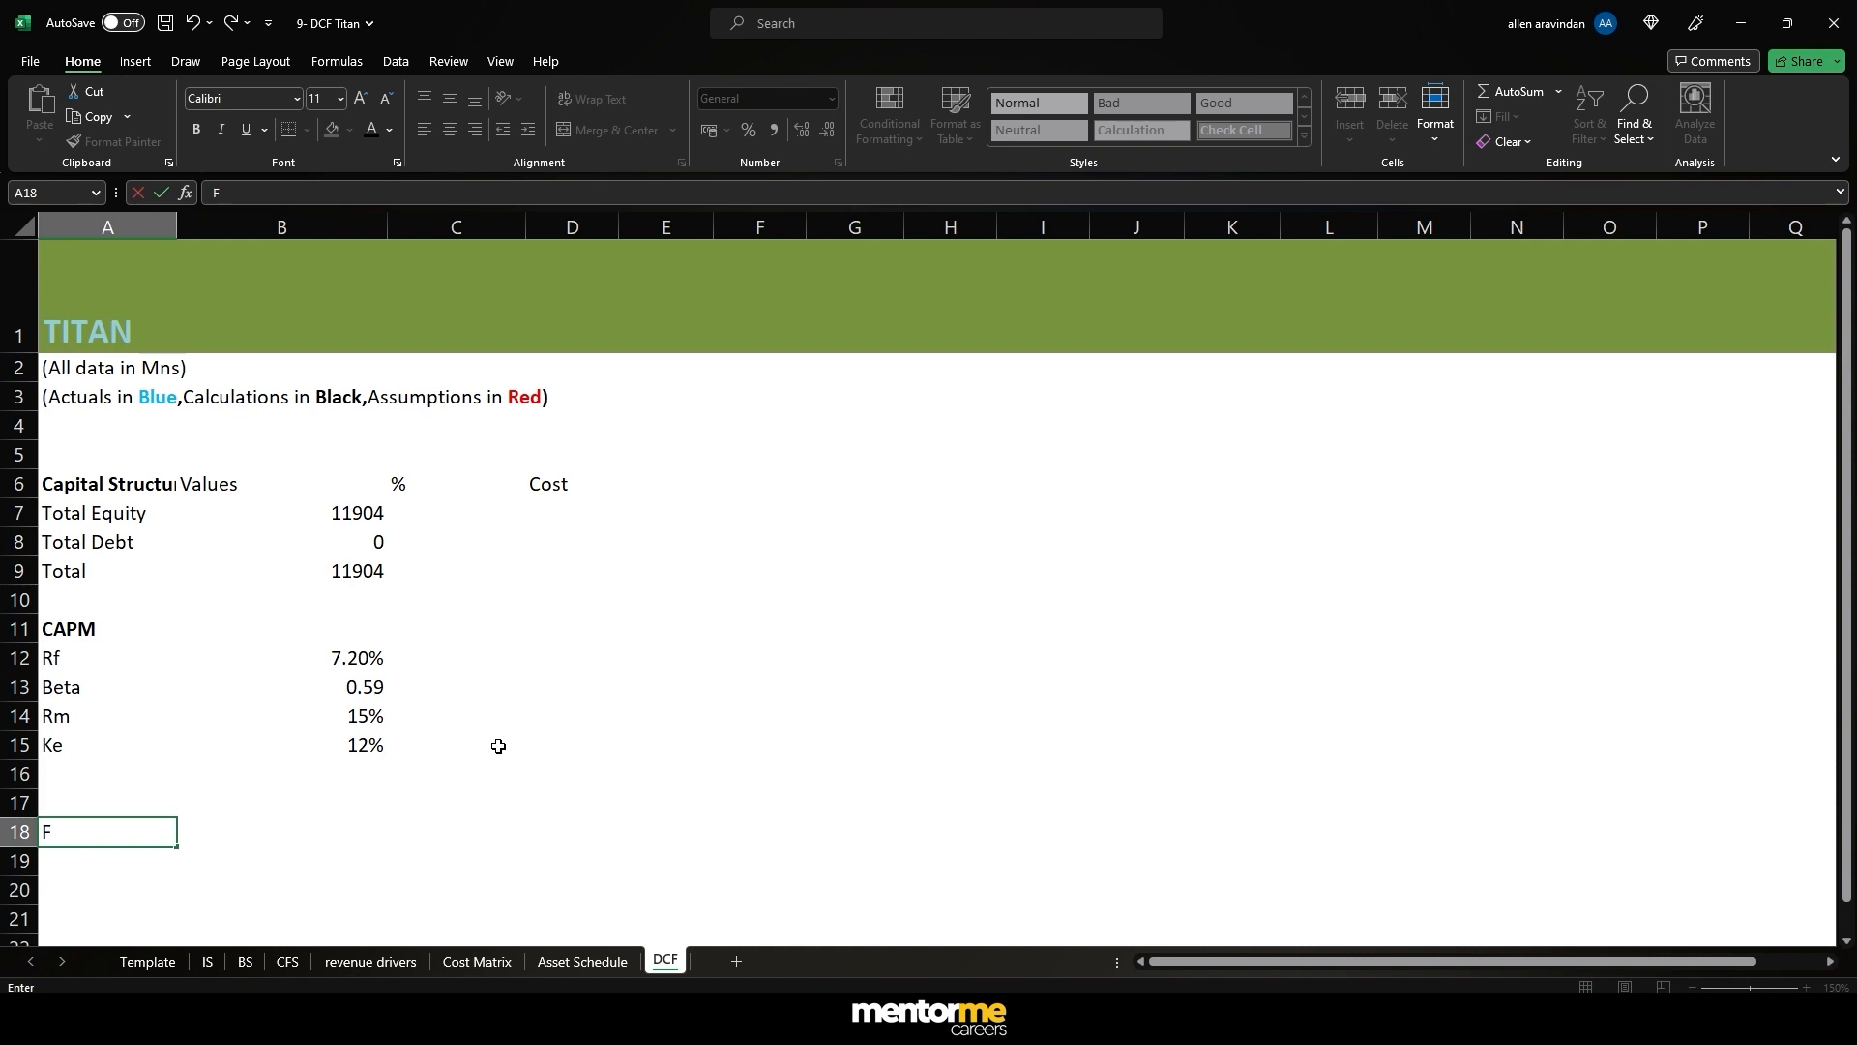
pyautogui.press('Escape')
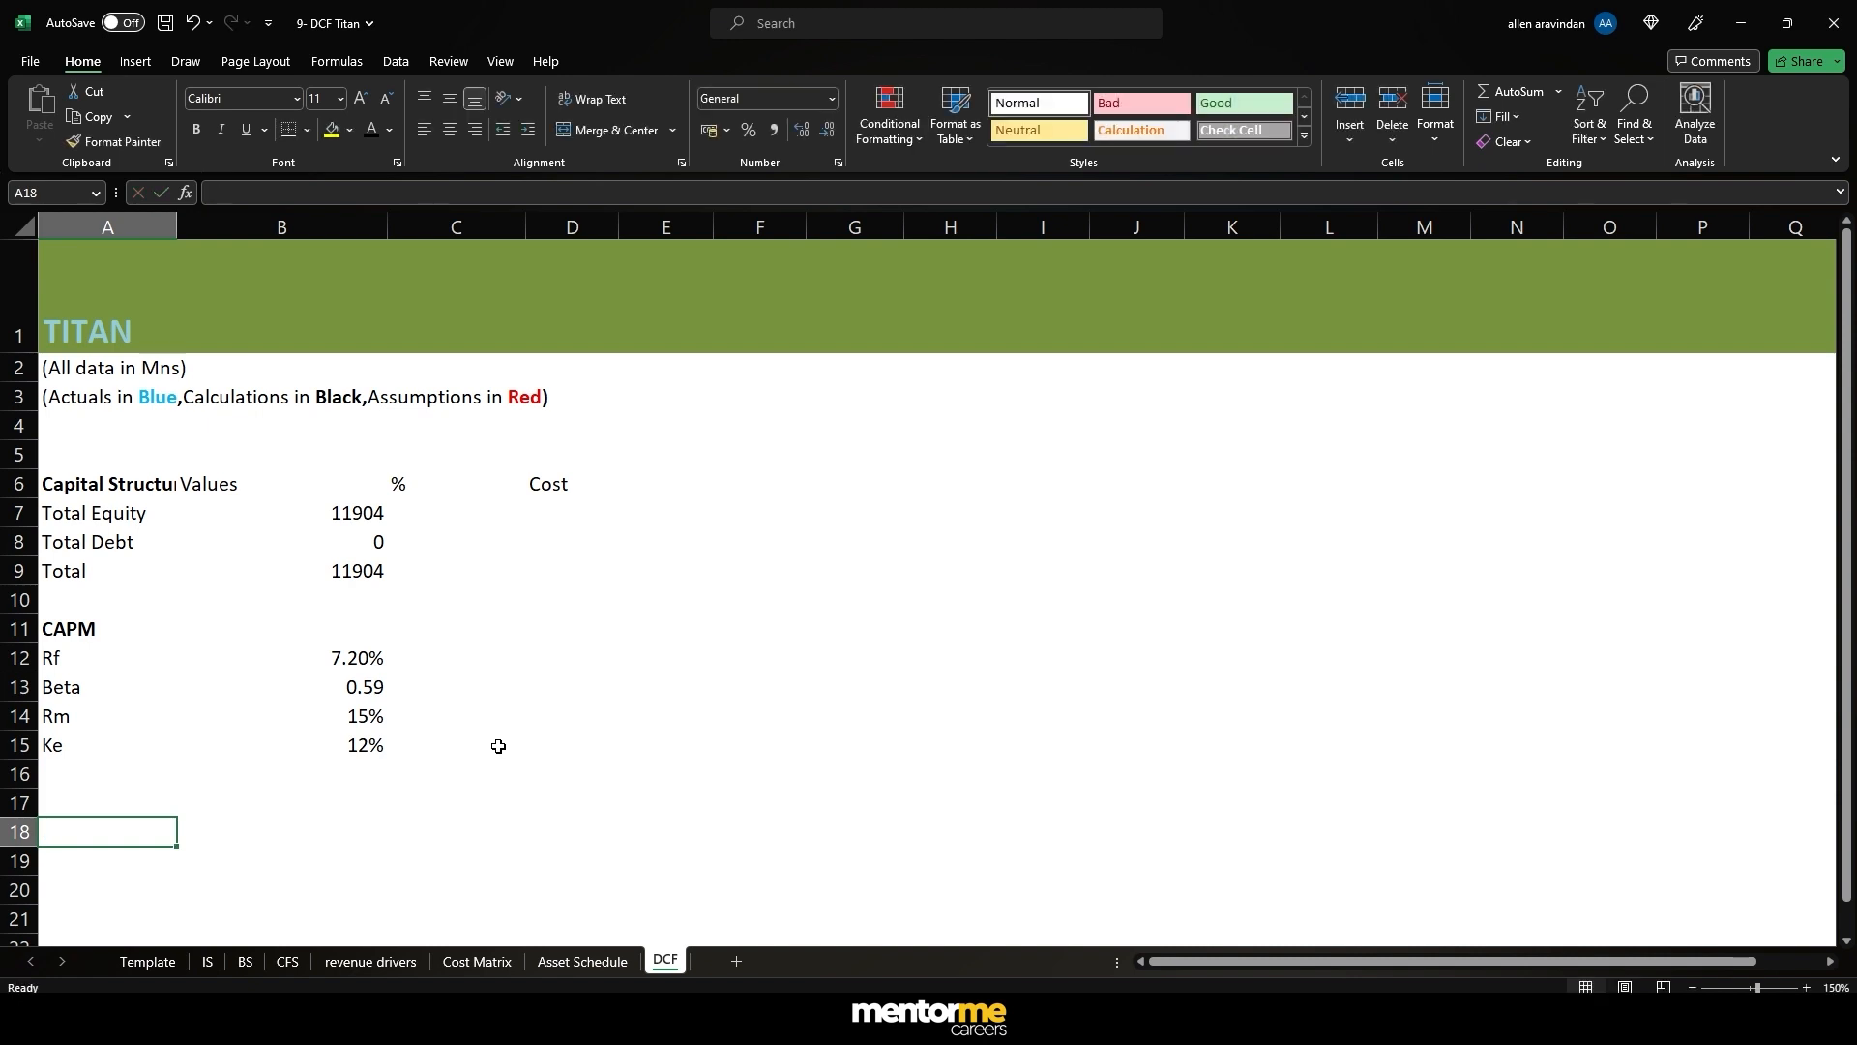
pyautogui.scroll(-2, 460, 722)
pyautogui.scroll(2, 319, 601)
pyautogui.scroll(-1, 242, 687)
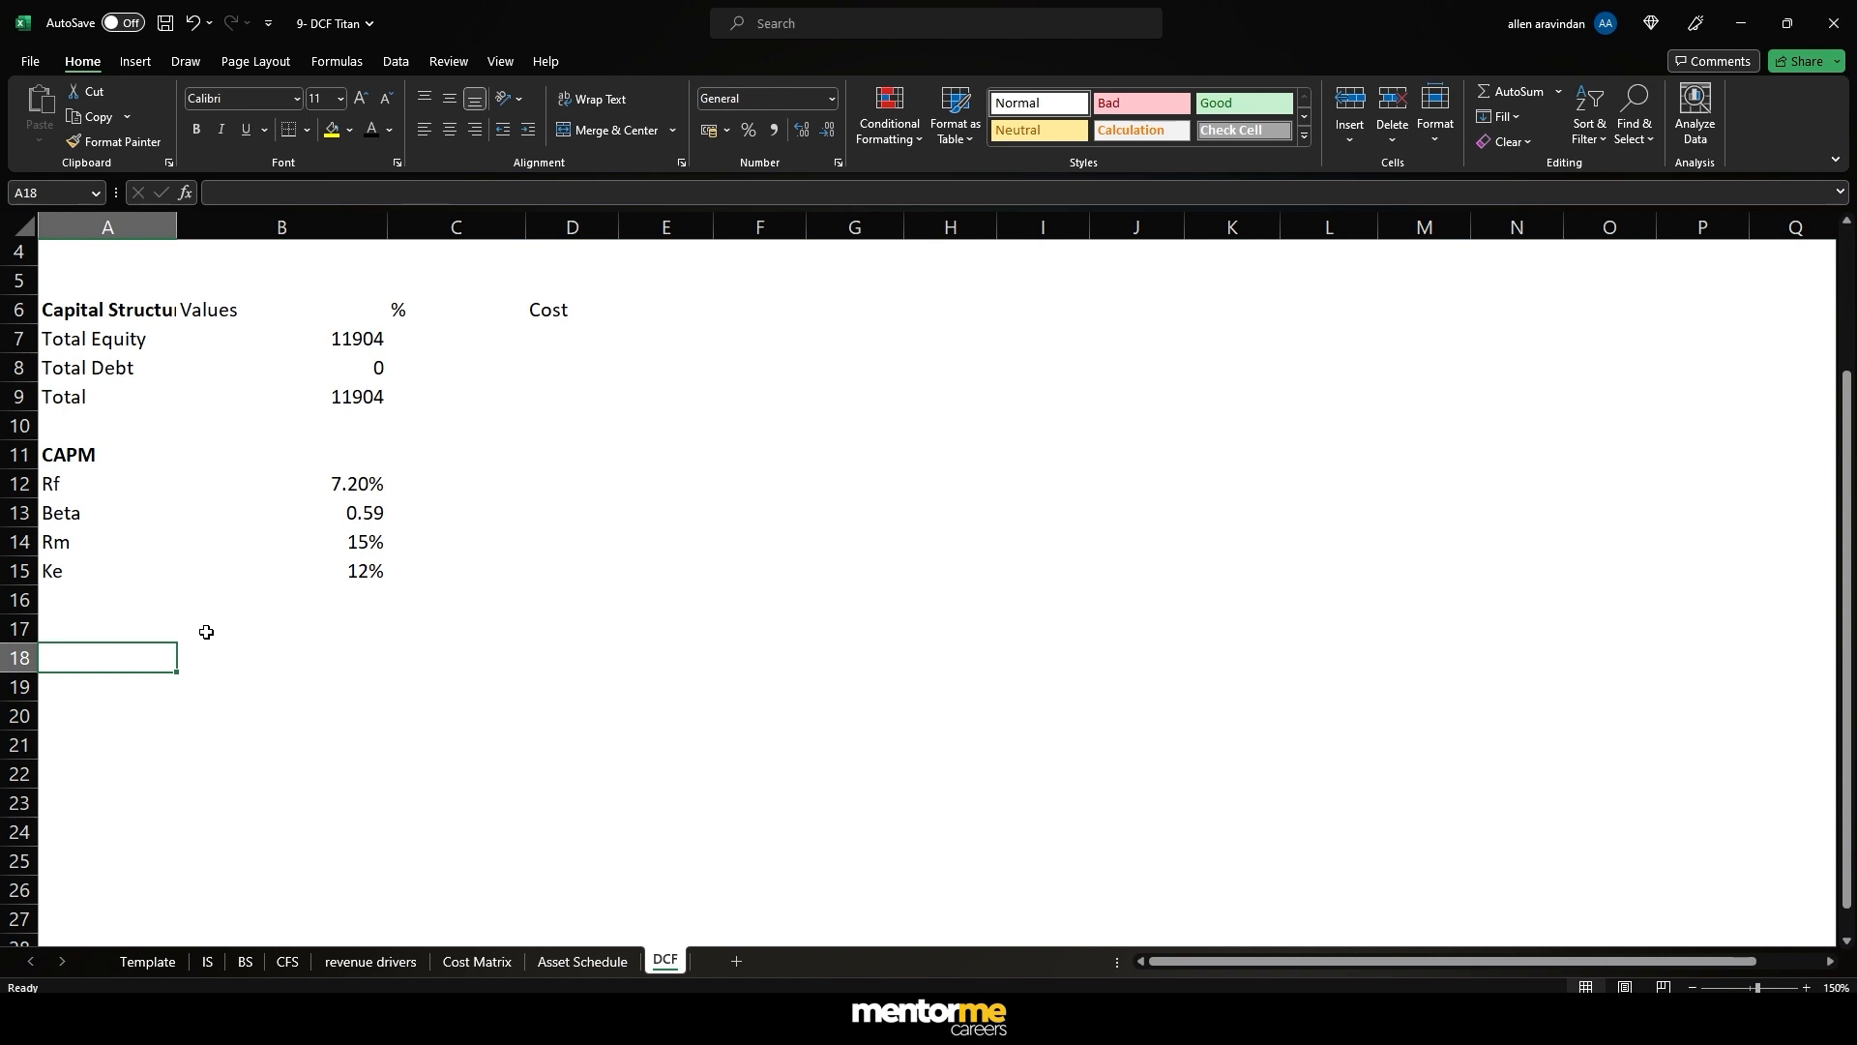
# - Widen column A so the full Capital Structure heading fits, and narrow column B
pyautogui.moveTo(166, 221); pyautogui.dragTo(297, 220)
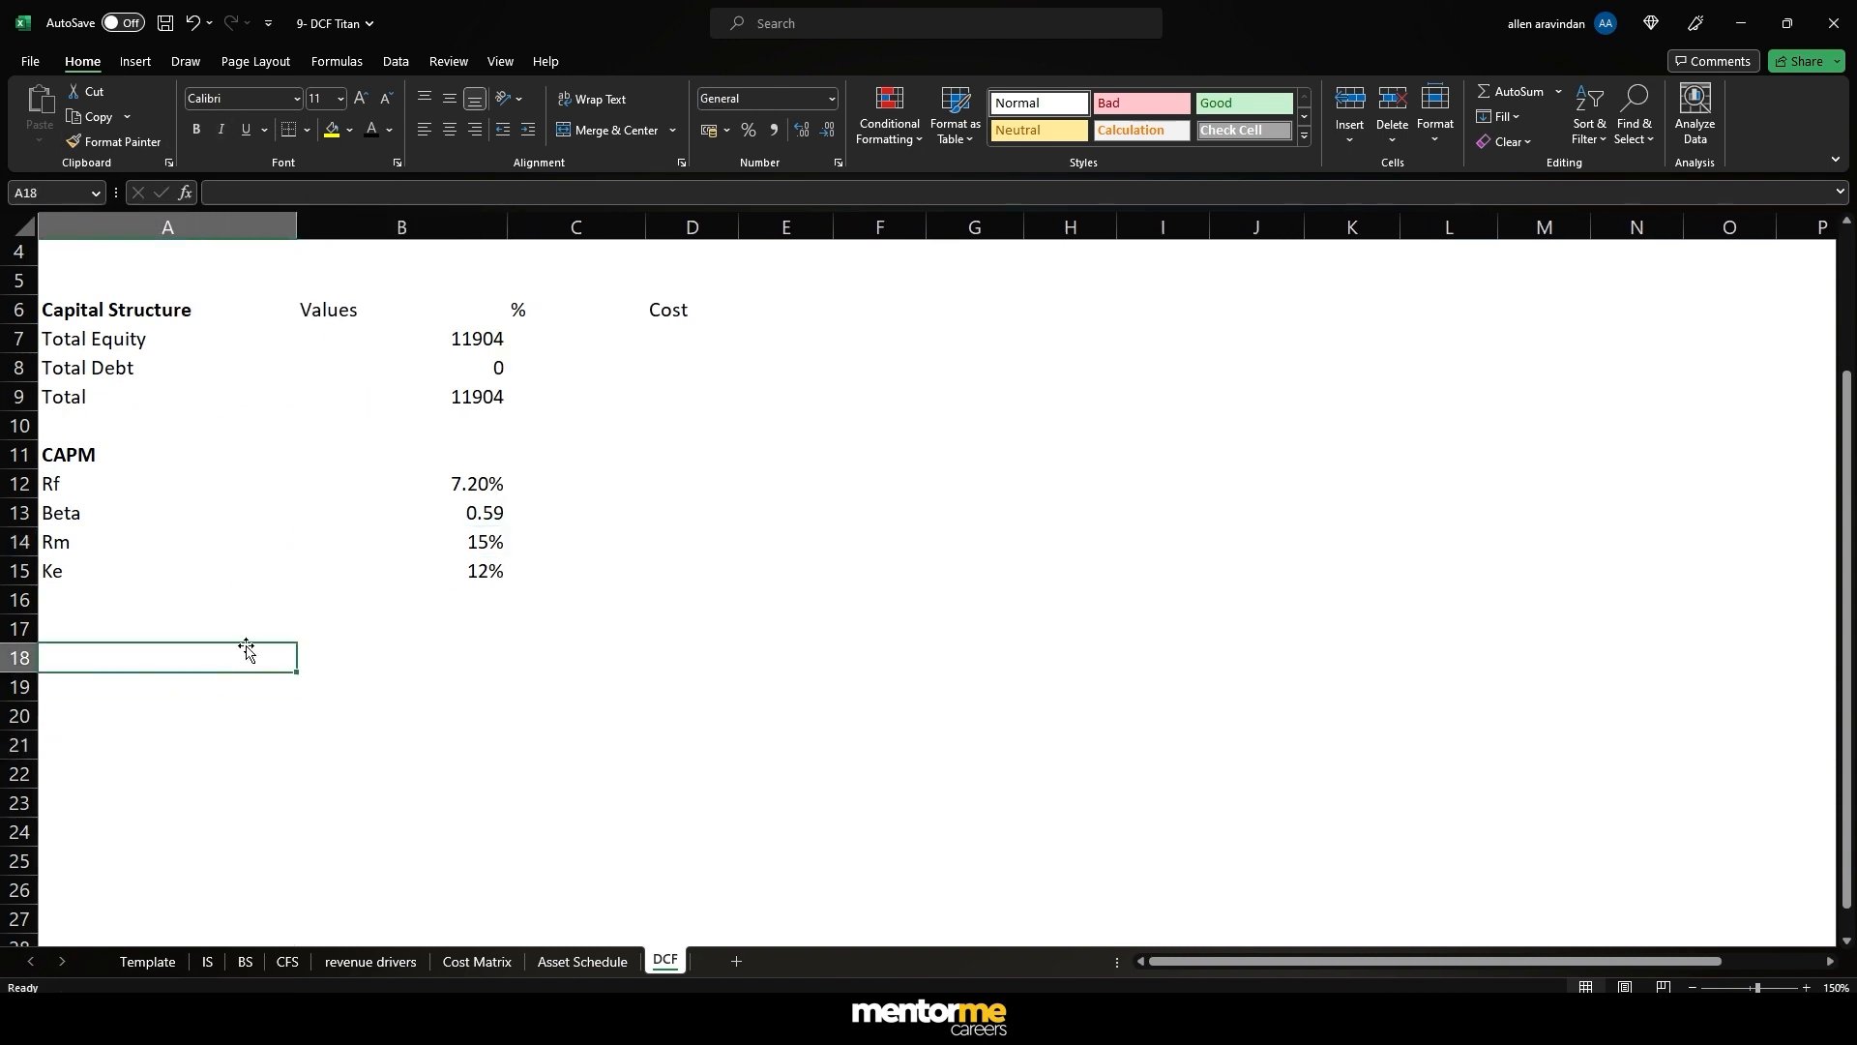
pyautogui.press('Right')
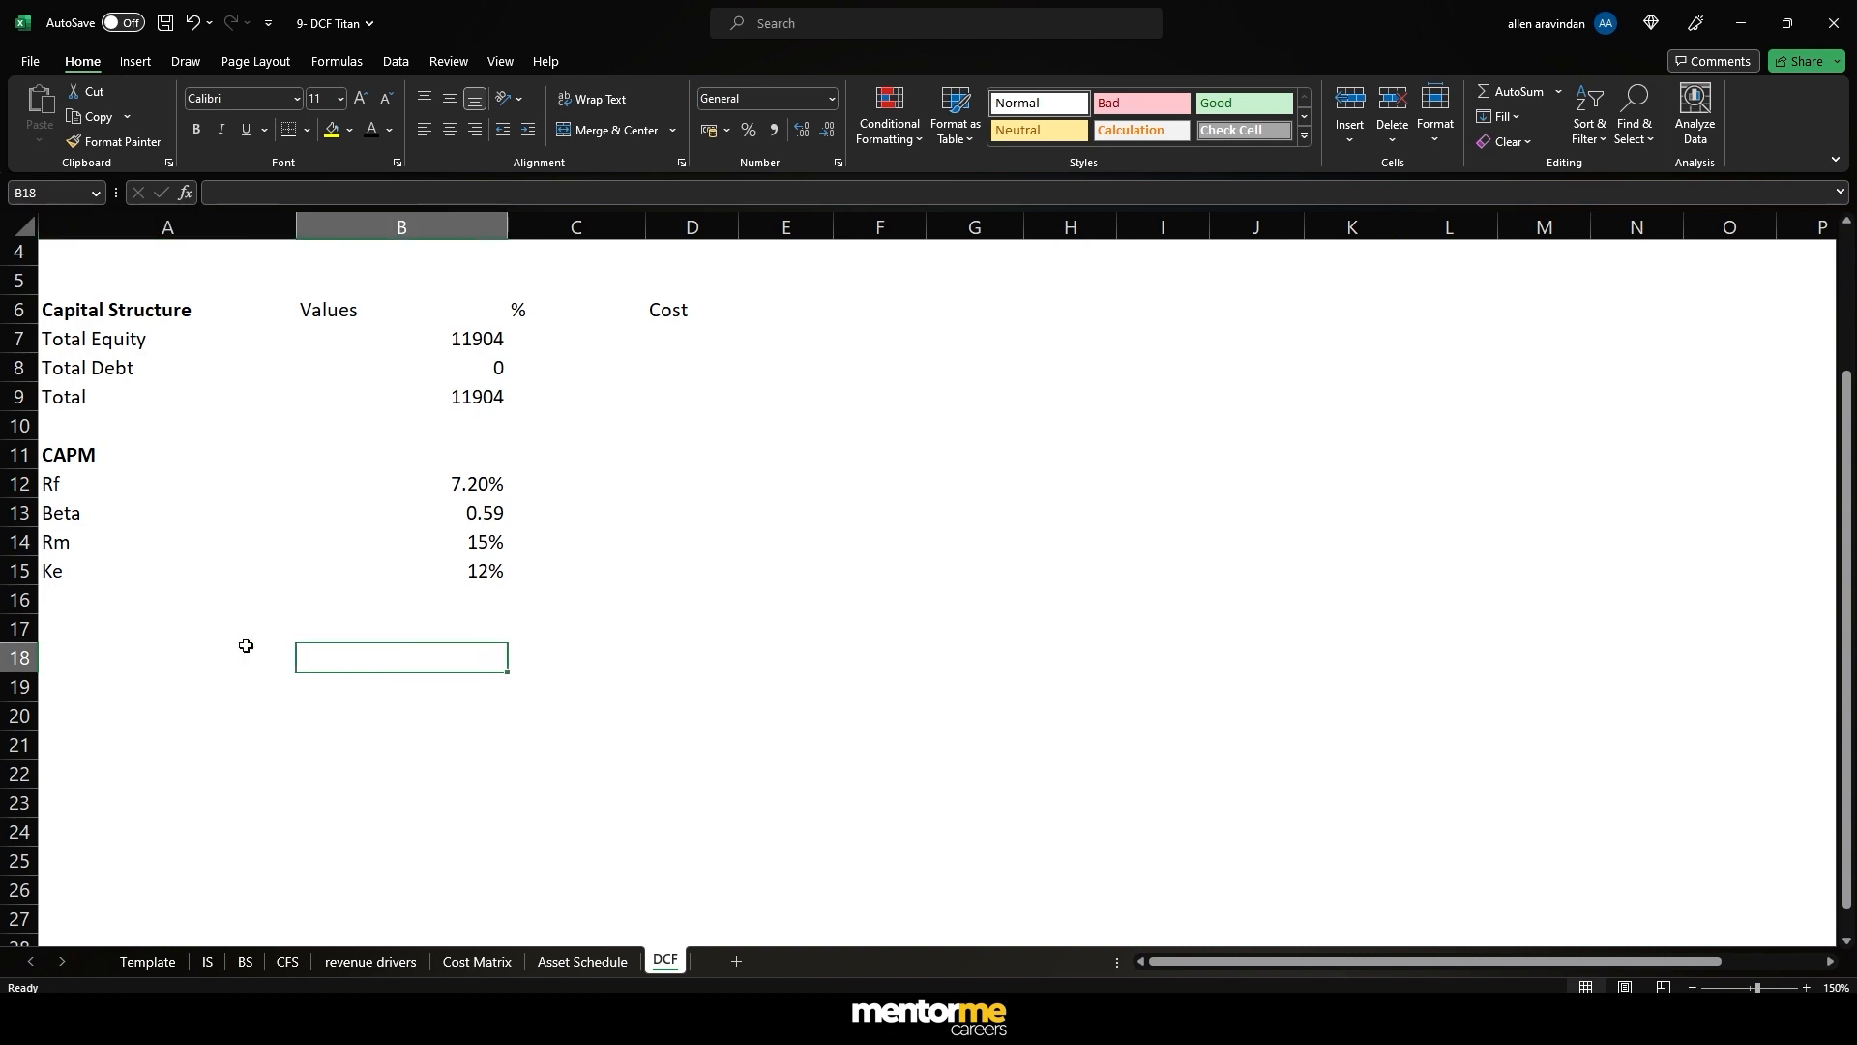
pyautogui.click(246, 645)
pyautogui.press('Right')
pyautogui.moveTo(508, 225); pyautogui.dragTo(451, 222)
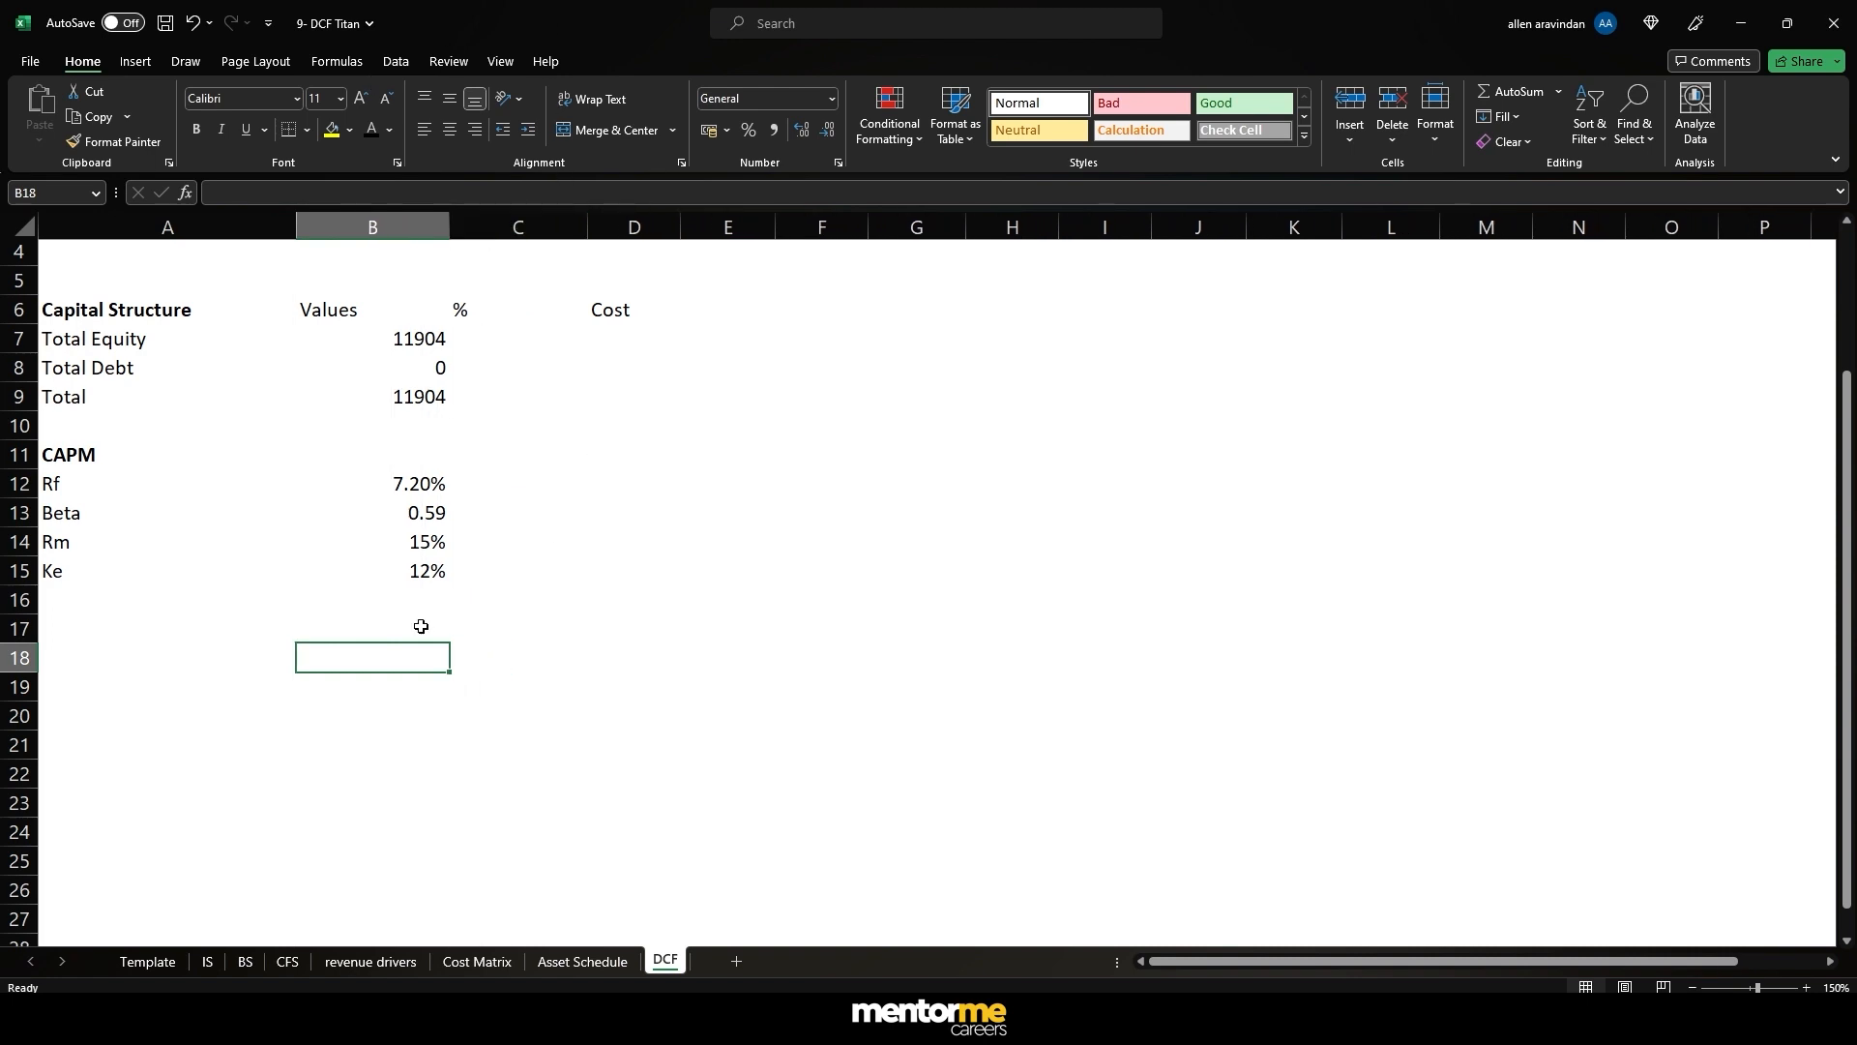
# - Start a timeline in row 18 with the label Year in A18, 0 in B18 and 1 in C18
pyautogui.press('Left')
pyautogui.write('Year')
pyautogui.press('Right')
pyautogui.press('Right')
pyautogui.press('Left')
pyautogui.write('0')
pyautogui.press('Right')
pyautogui.write('1')
pyautogui.press('Right')
# - Enter =C18+1 in D18 and copy it across to G18 to extend the years to 5
pyautogui.write('=')
pyautogui.press('Left')
pyautogui.write('+1')
pyautogui.hotkey('ctrl', 'Return')
pyautogui.hotkey('ctrl', 'c')
pyautogui.hotkey('shift', 'Right')
pyautogui.hotkey('shift', 'Right')
pyautogui.hotkey('shift', 'Right')
pyautogui.hotkey('ctrl', 'v')
pyautogui.press('Escape')
# - Check the year values and formulas across row 18
pyautogui.hotkey('shift', 'Left')
pyautogui.hotkey('shift', 'Left')
pyautogui.hotkey('shift', 'Left')
pyautogui.press('Left')
pyautogui.press('Right')
pyautogui.press('Right')
pyautogui.press('Right')
pyautogui.press('Right')
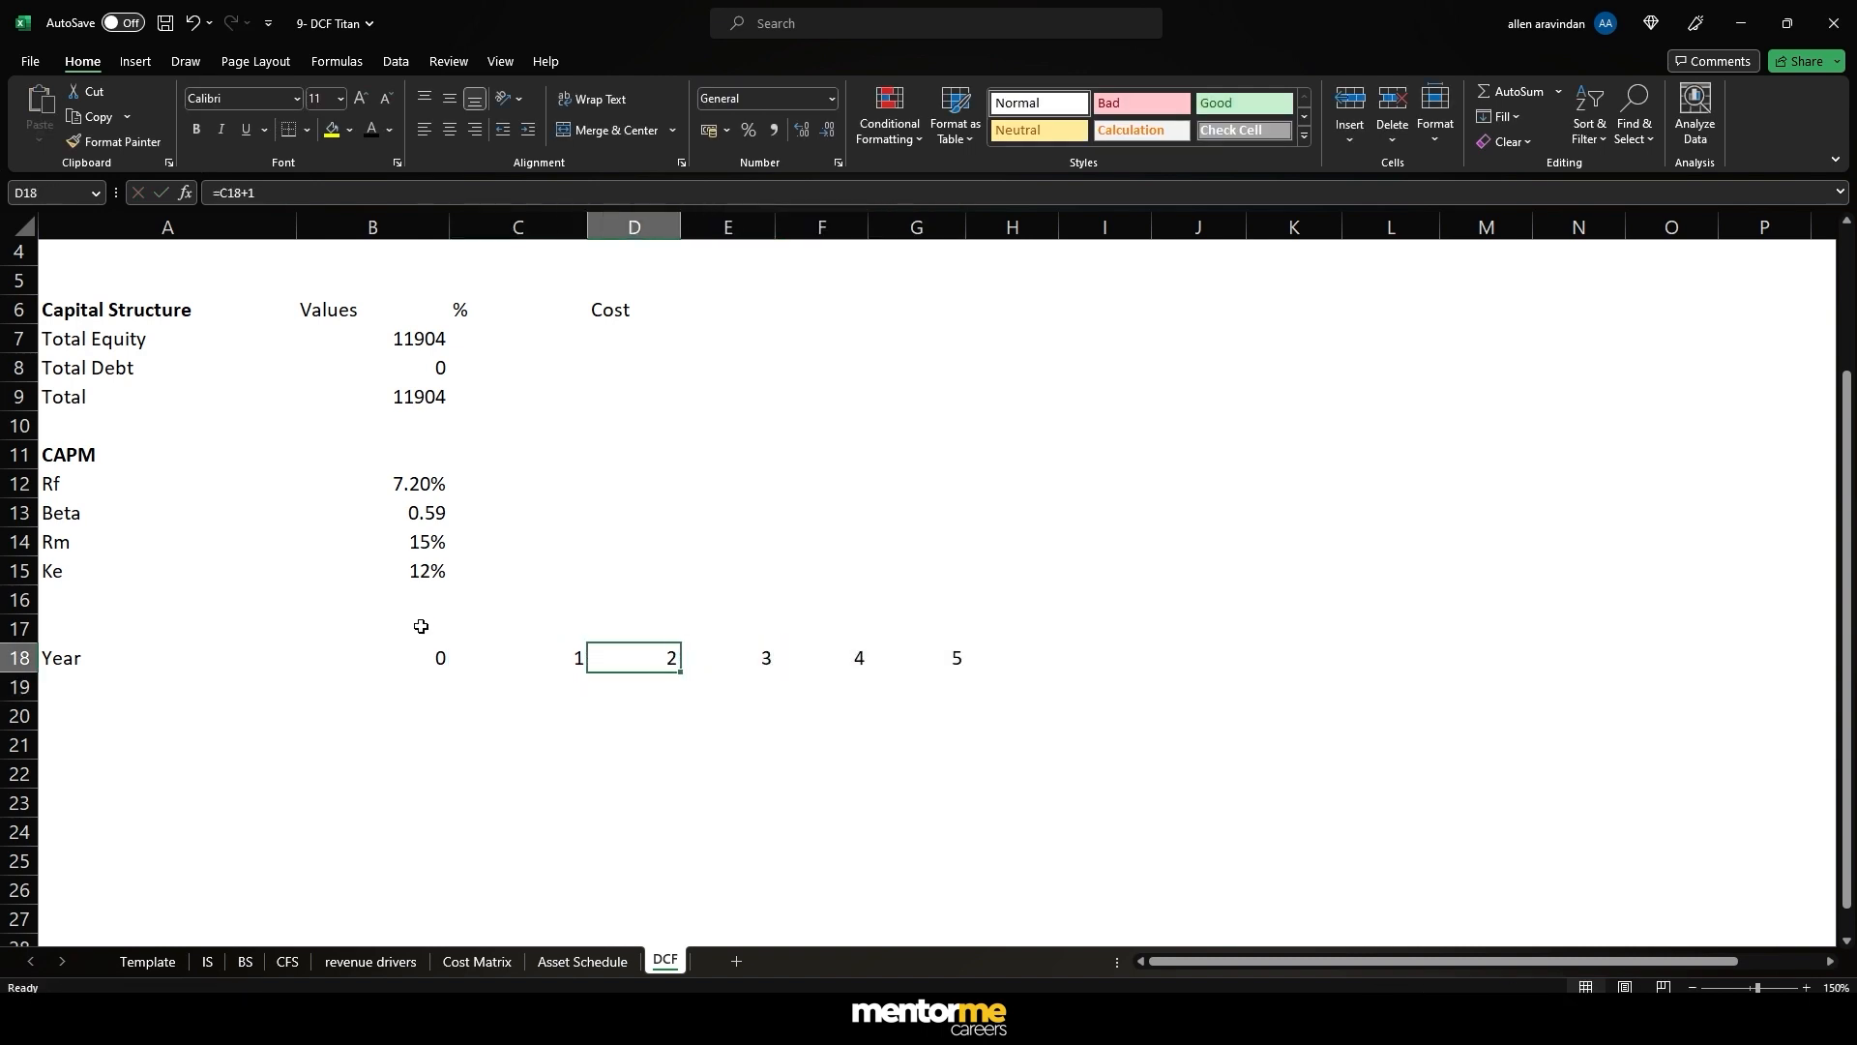
pyautogui.press('Left')
pyautogui.press('Left')
pyautogui.press('Left')
pyautogui.press('Left')
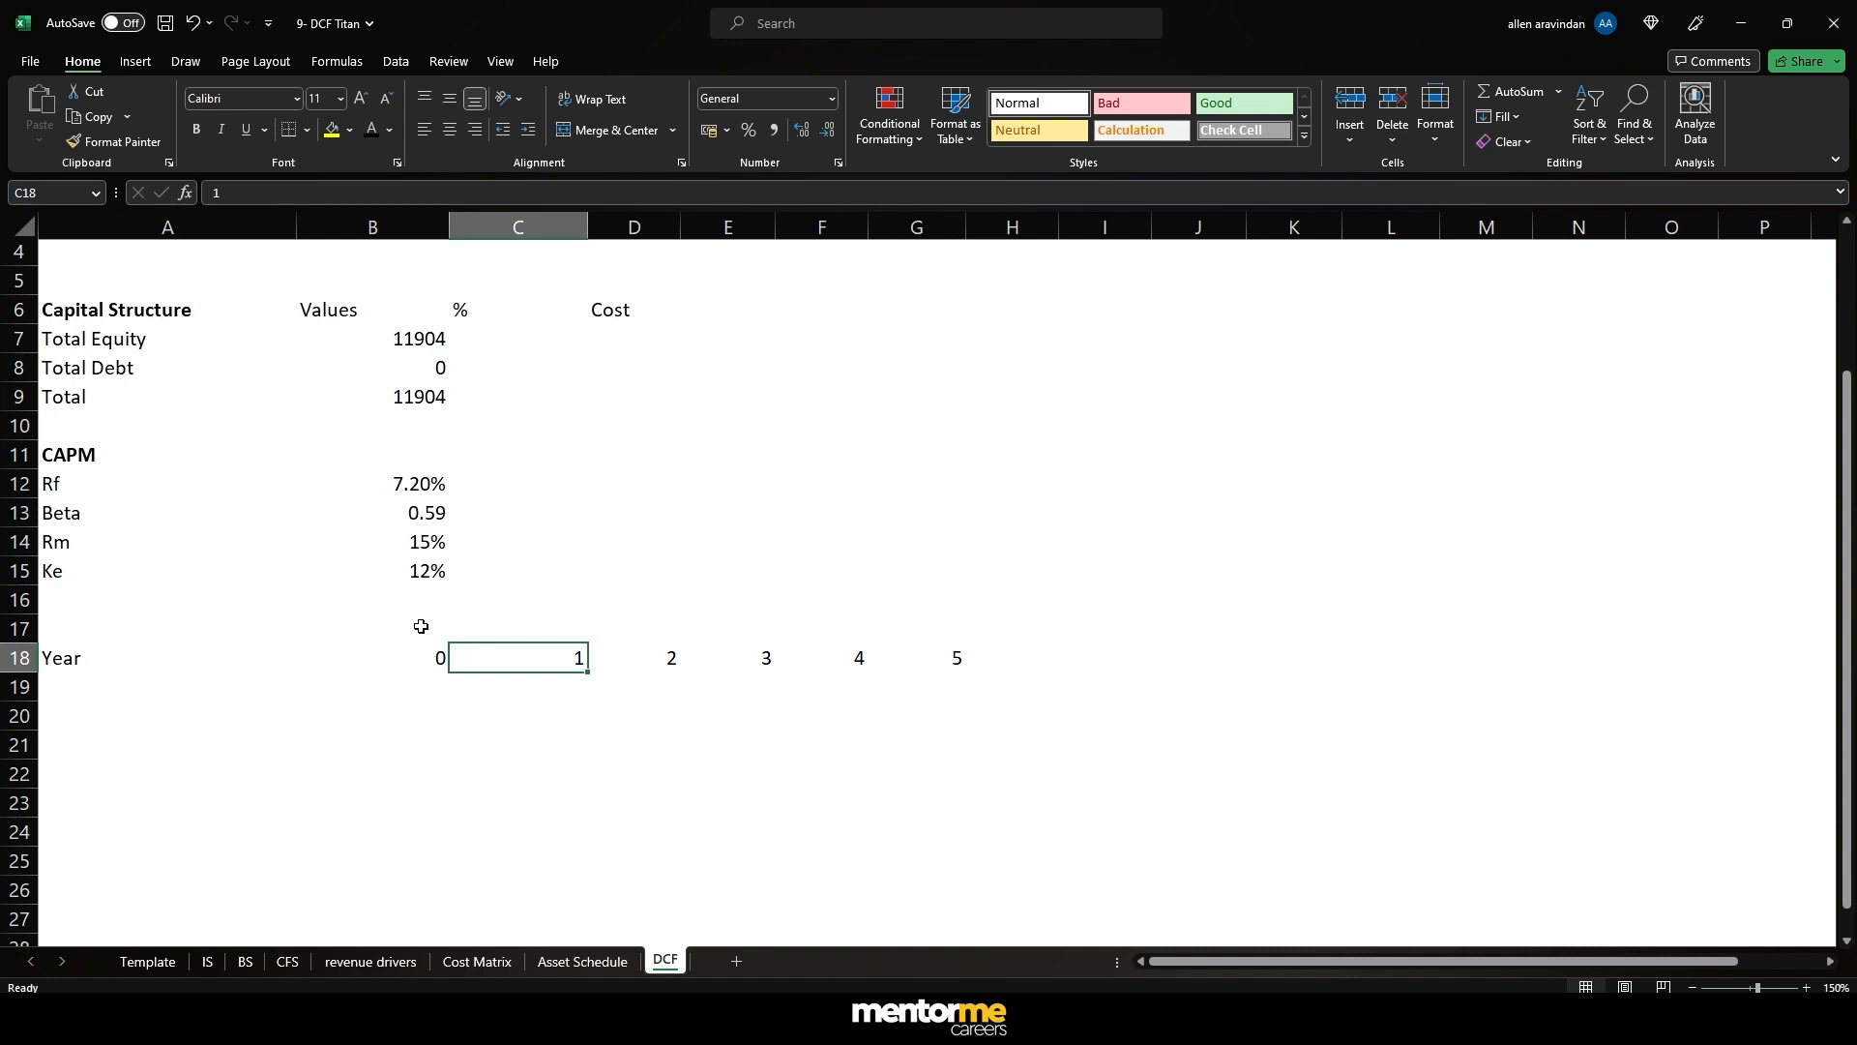
pyautogui.press('Right')
pyautogui.press('Right')
pyautogui.press('Right')
pyautogui.press('Right')
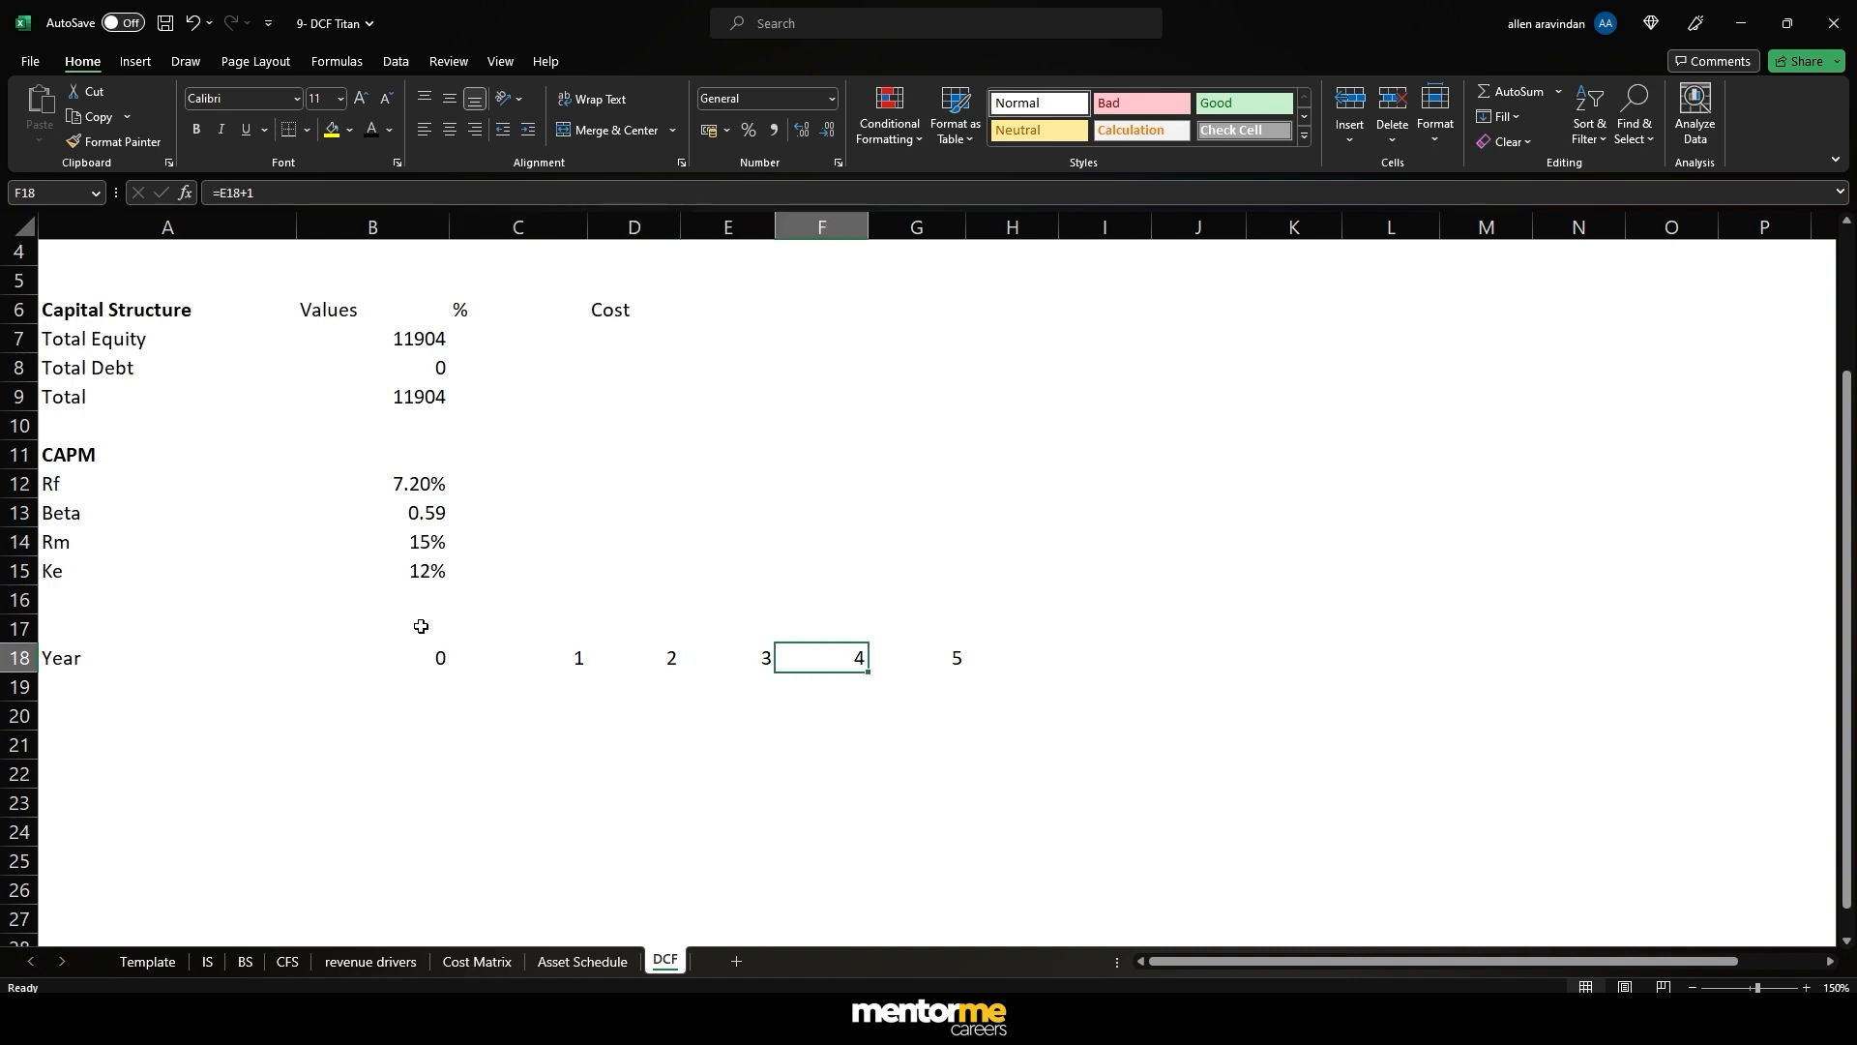
# - Merge and centre C17:F17 above years 1 to 4 and enter the heading Explicit Forecast
pyautogui.press('Left')
pyautogui.press('Left')
pyautogui.press('Left')
pyautogui.press('Up')
pyautogui.press('Left')
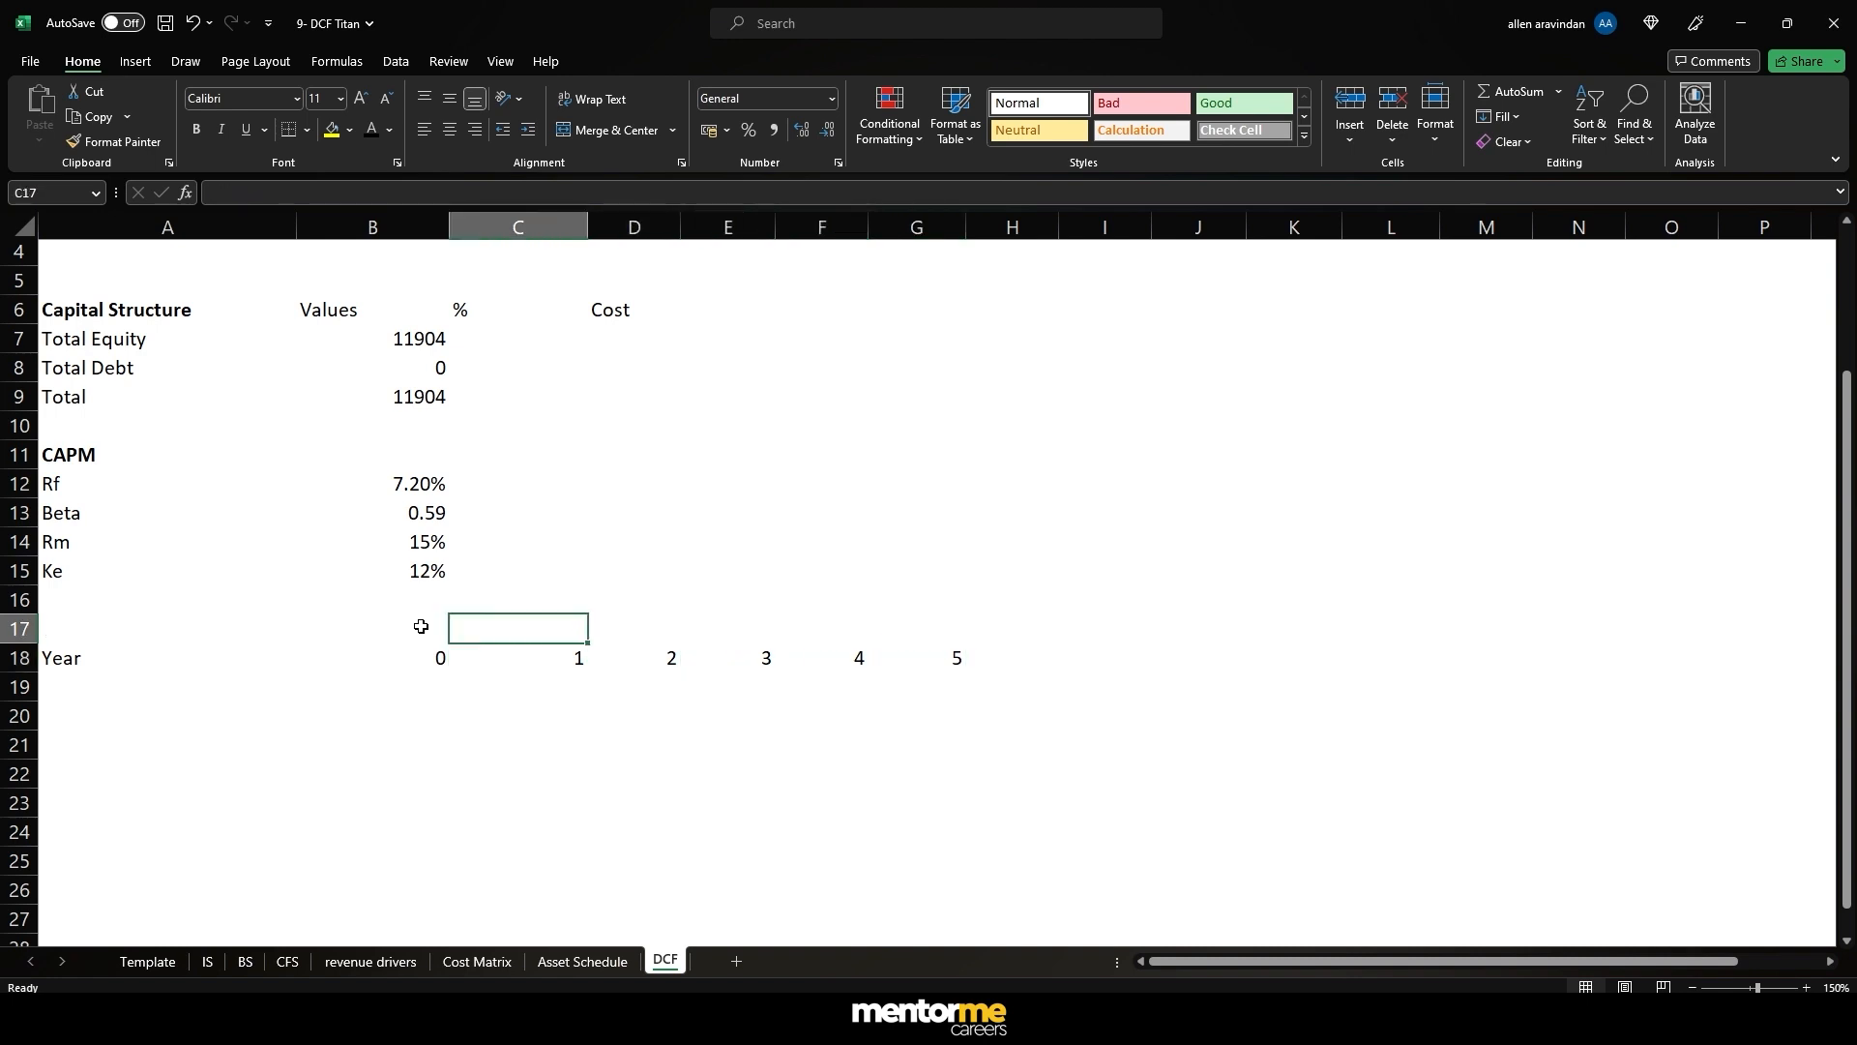
pyautogui.hotkey('shift', 'Right')
pyautogui.hotkey('shift', 'Right')
pyautogui.hotkey('shift', 'Right')
pyautogui.hotkey('shift', 'Right')
pyautogui.hotkey('shift', 'Left')
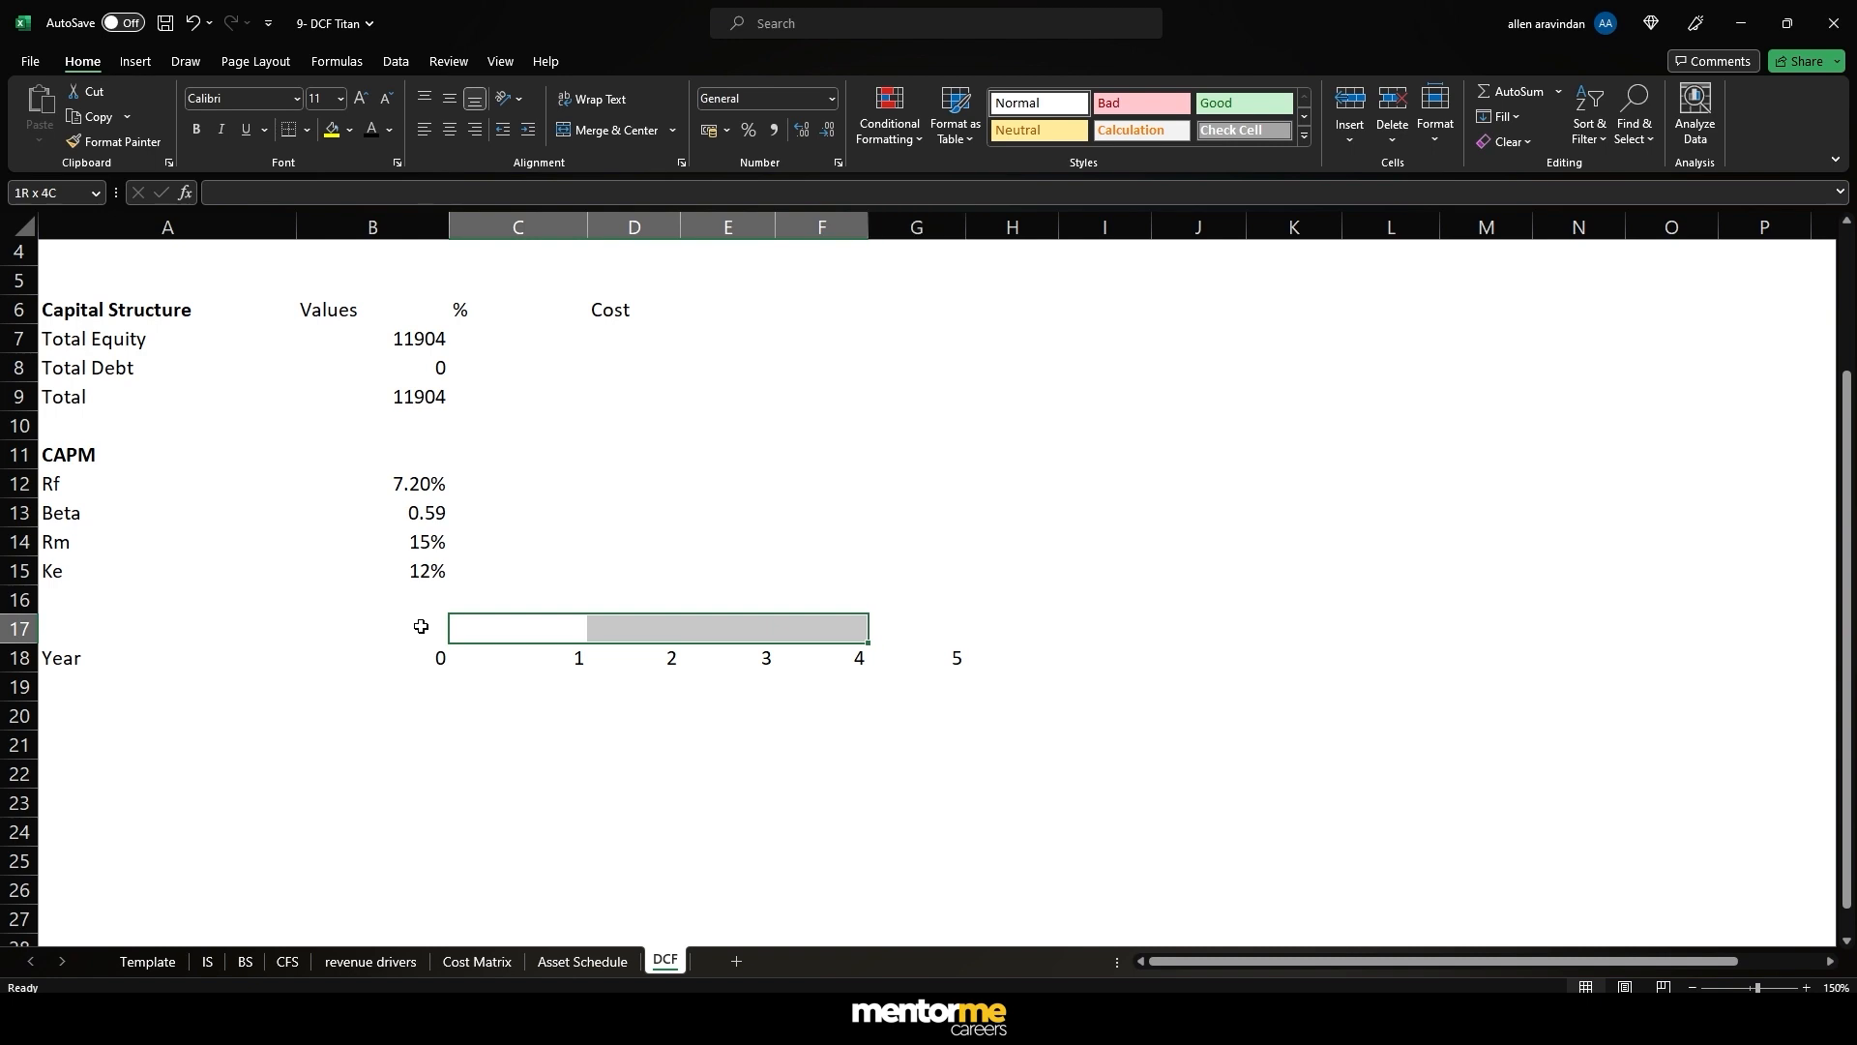
pyautogui.click(611, 130)
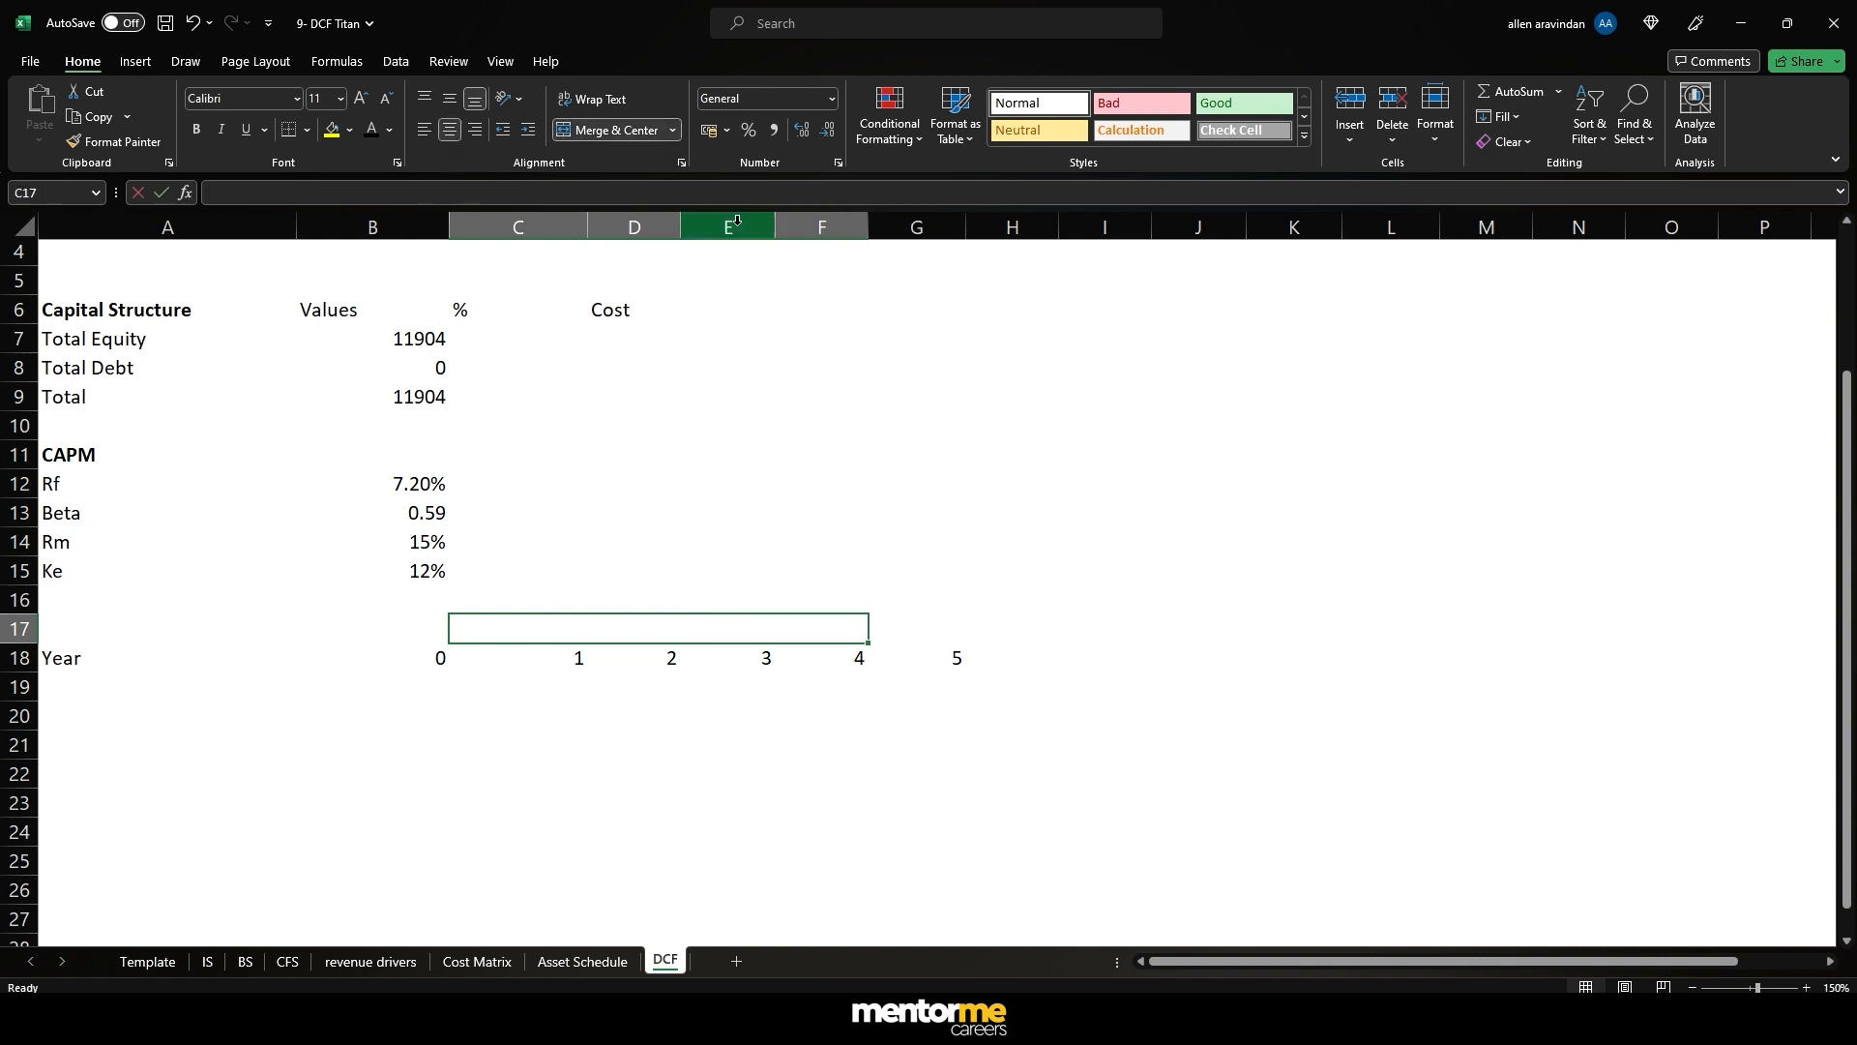
pyautogui.write('Explicit Forecast')
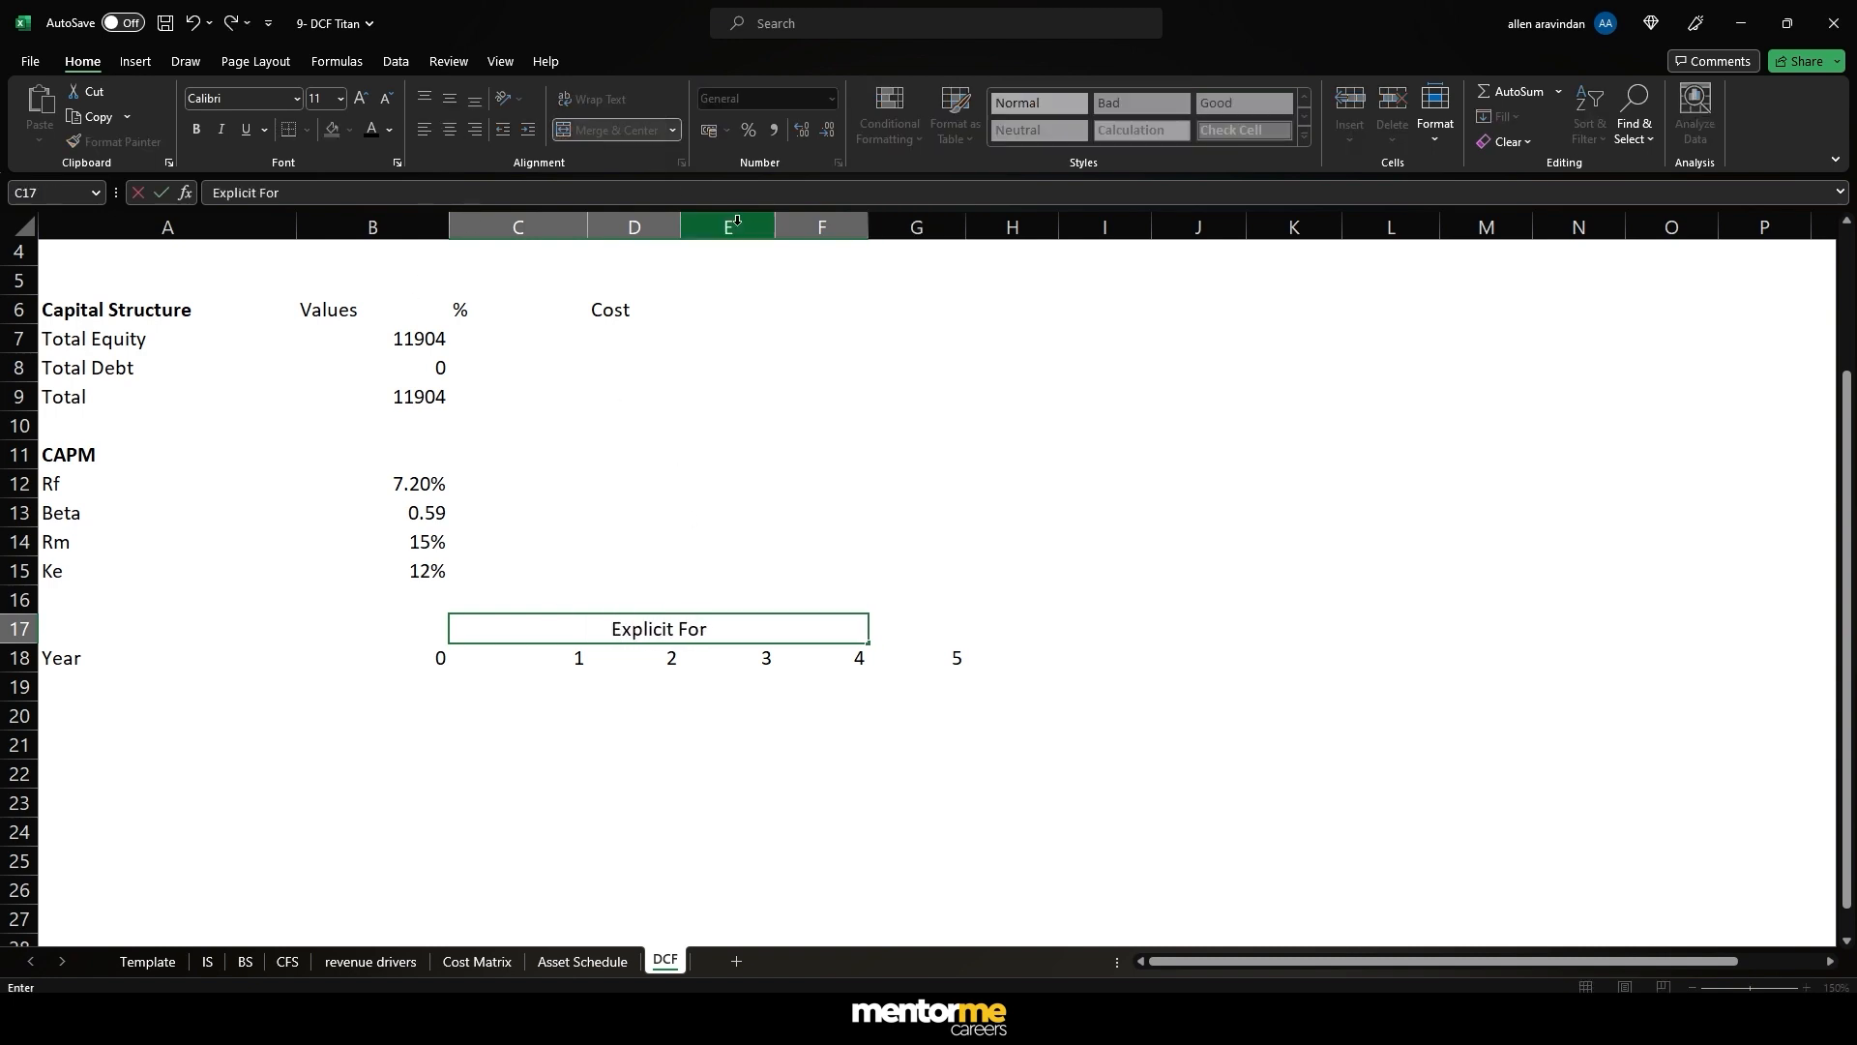
pyautogui.press('Return')
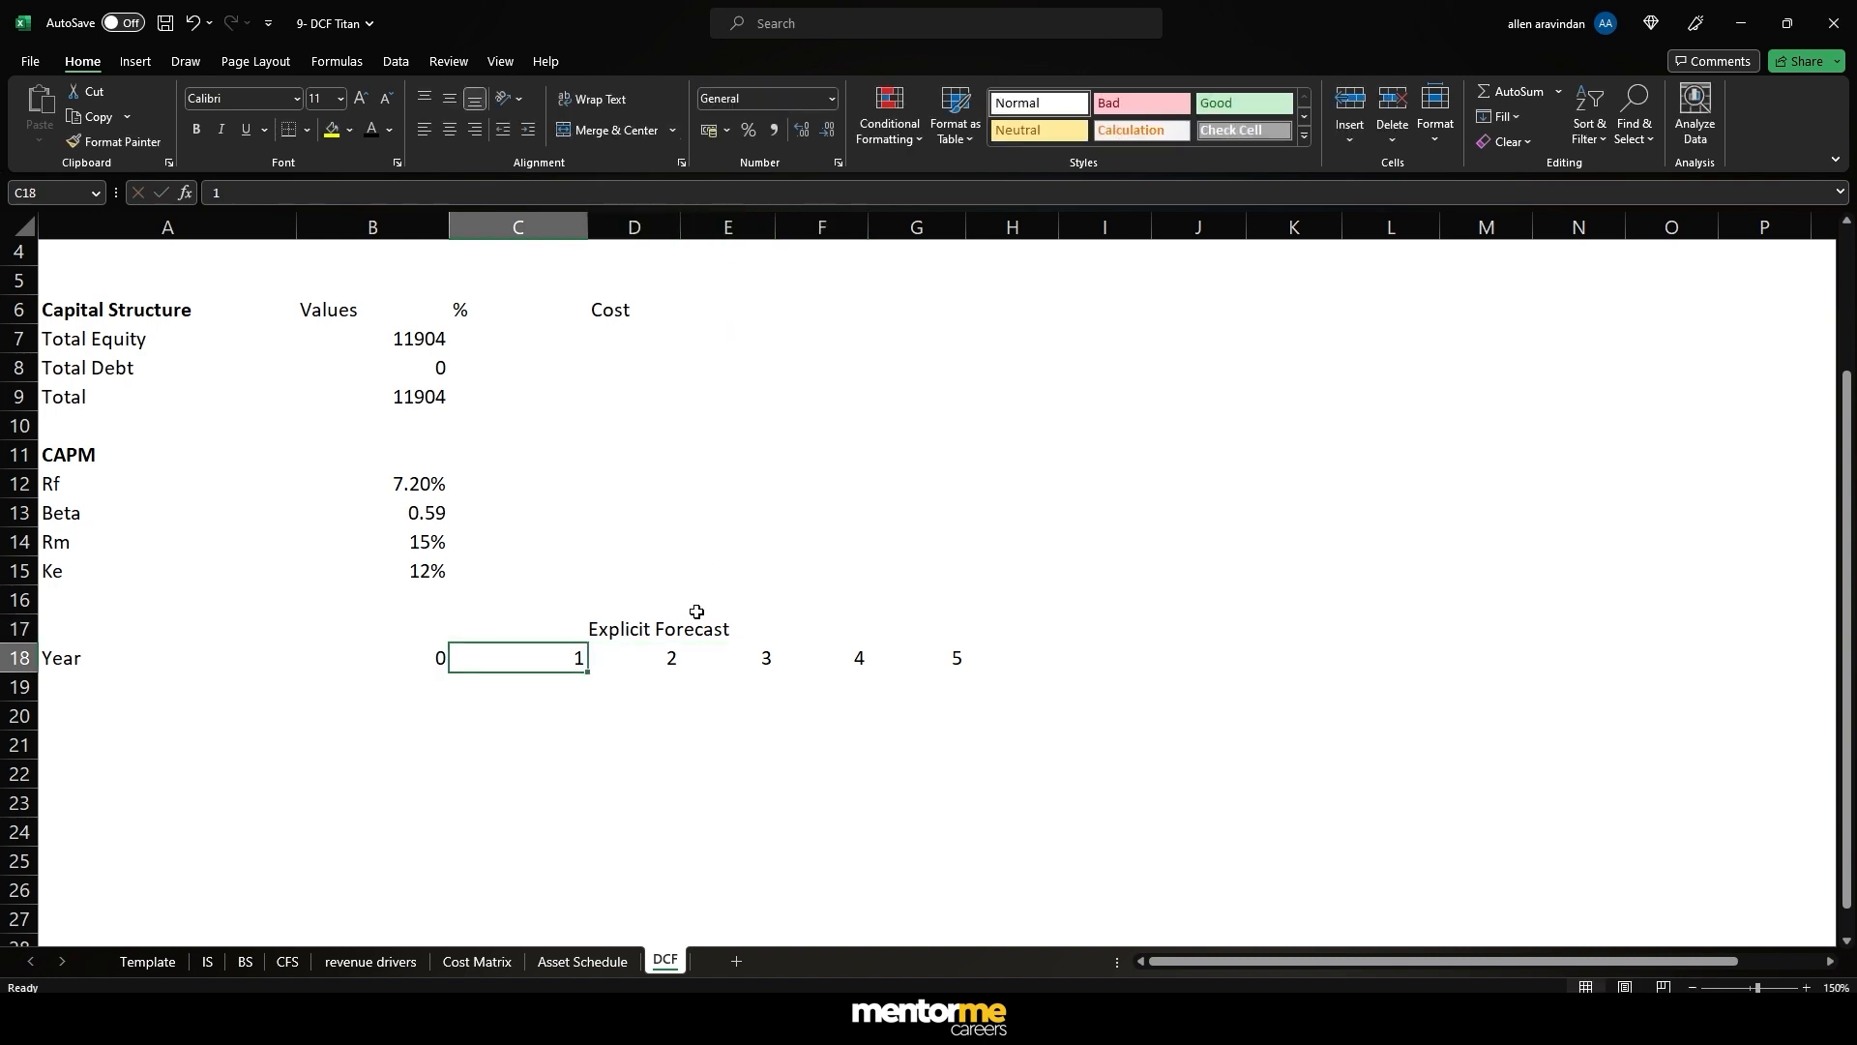
# - Fill the Explicit Forecast heading with light green
pyautogui.click(701, 627)
pyautogui.click(352, 133)
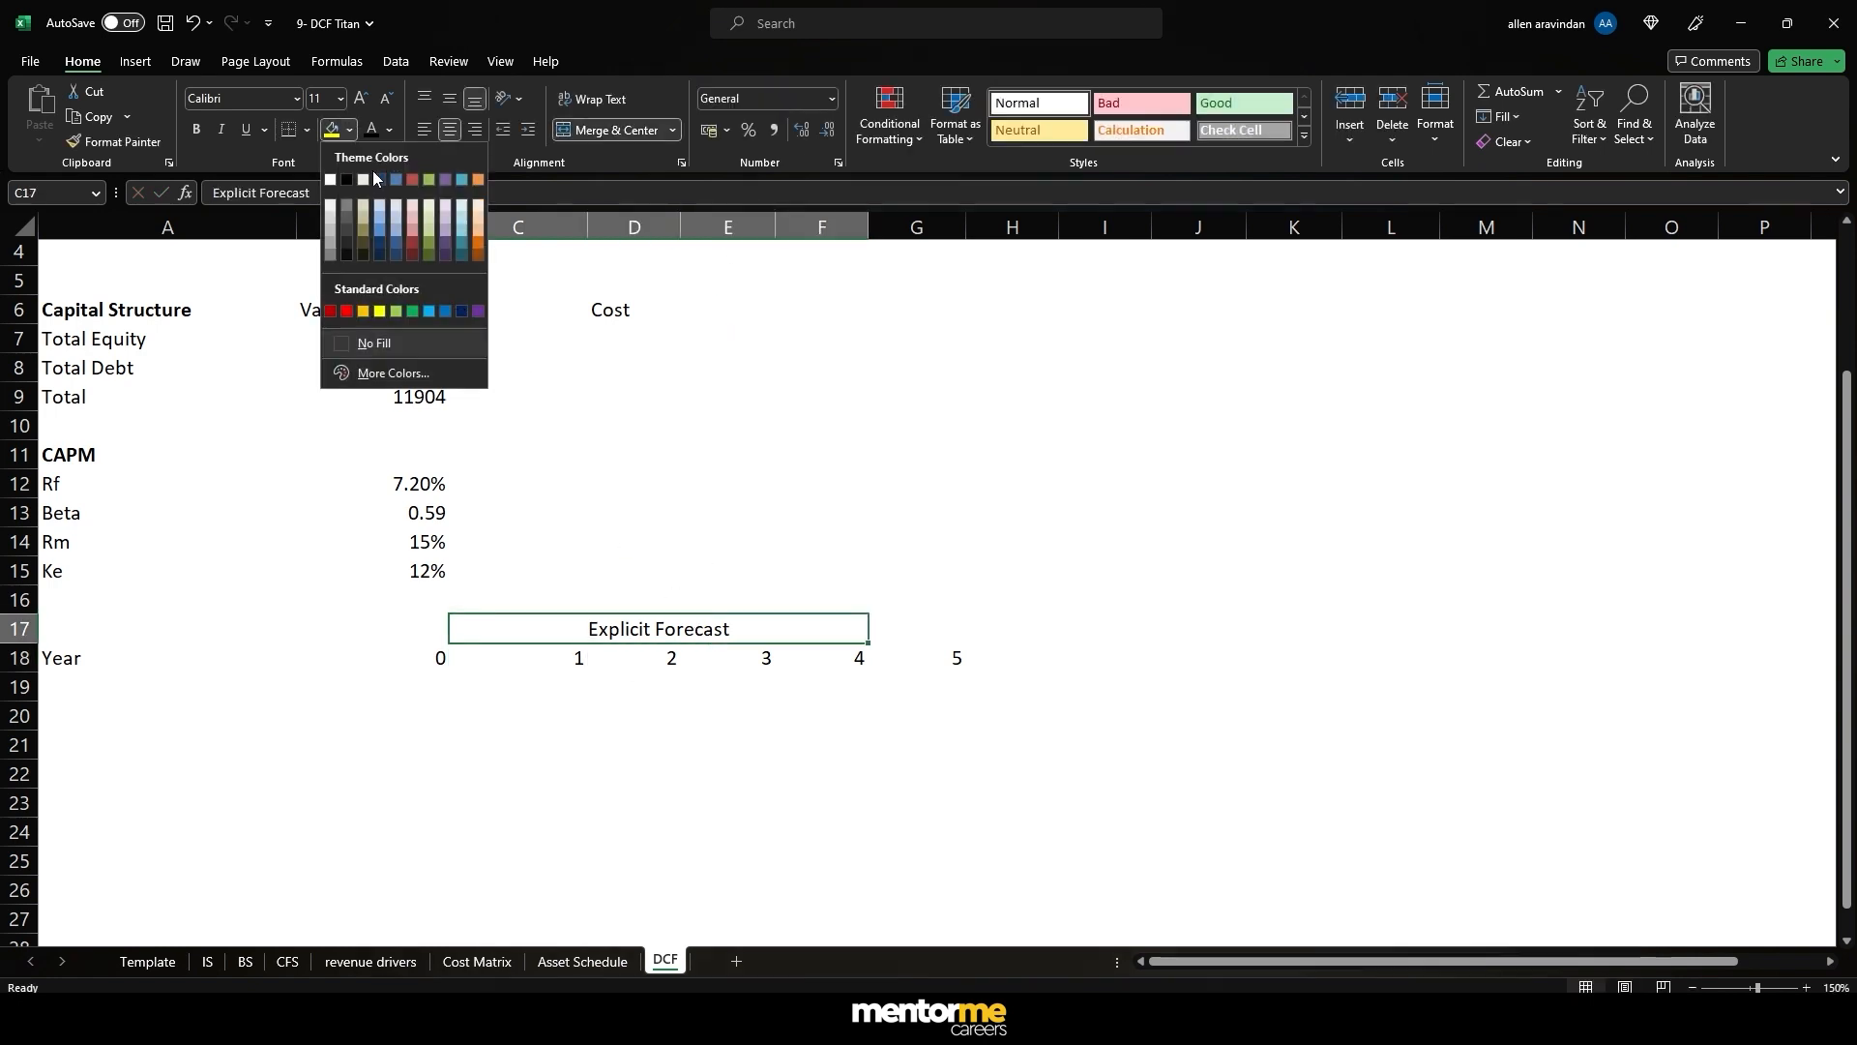
pyautogui.click(426, 219)
pyautogui.click(953, 627)
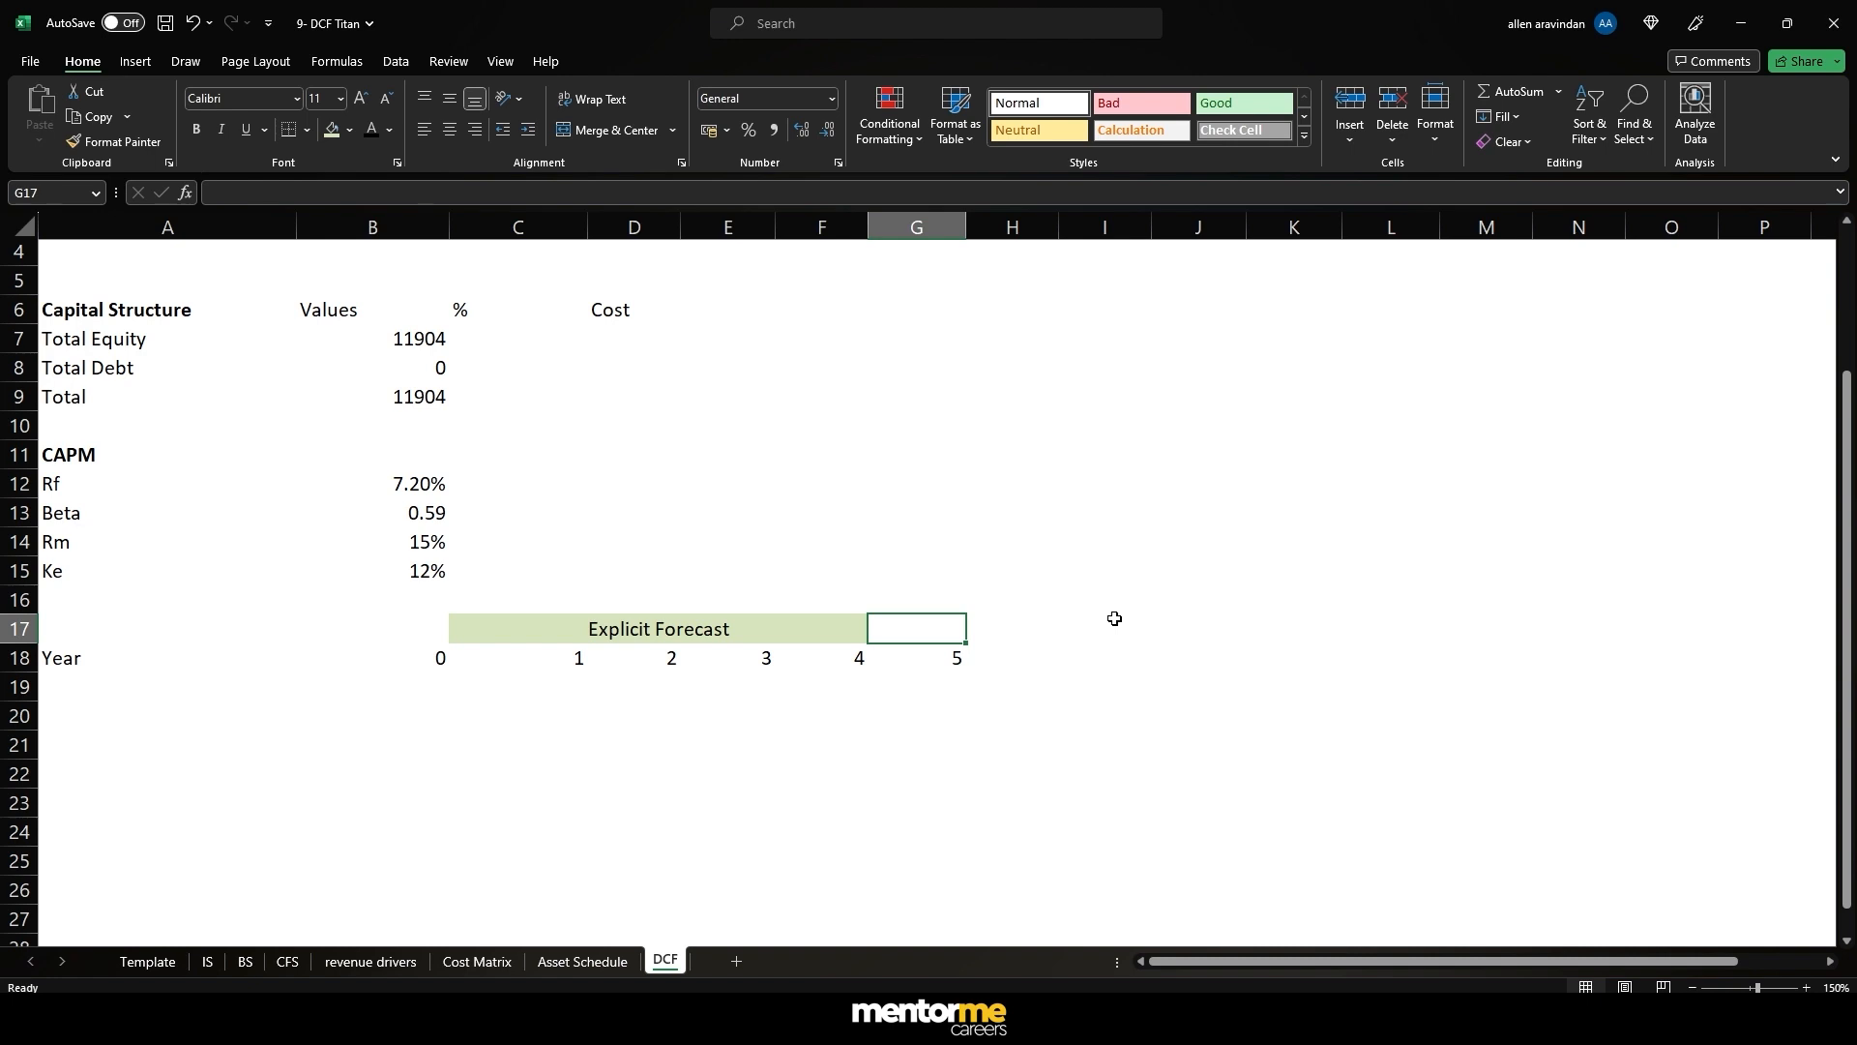
pyautogui.press('Left')
pyautogui.press('Left')
pyautogui.press('Right')
pyautogui.press('F2')
pyautogui.press('Tab')
pyautogui.hotkey('shift', 'Right')
pyautogui.hotkey('shift', 'Right')
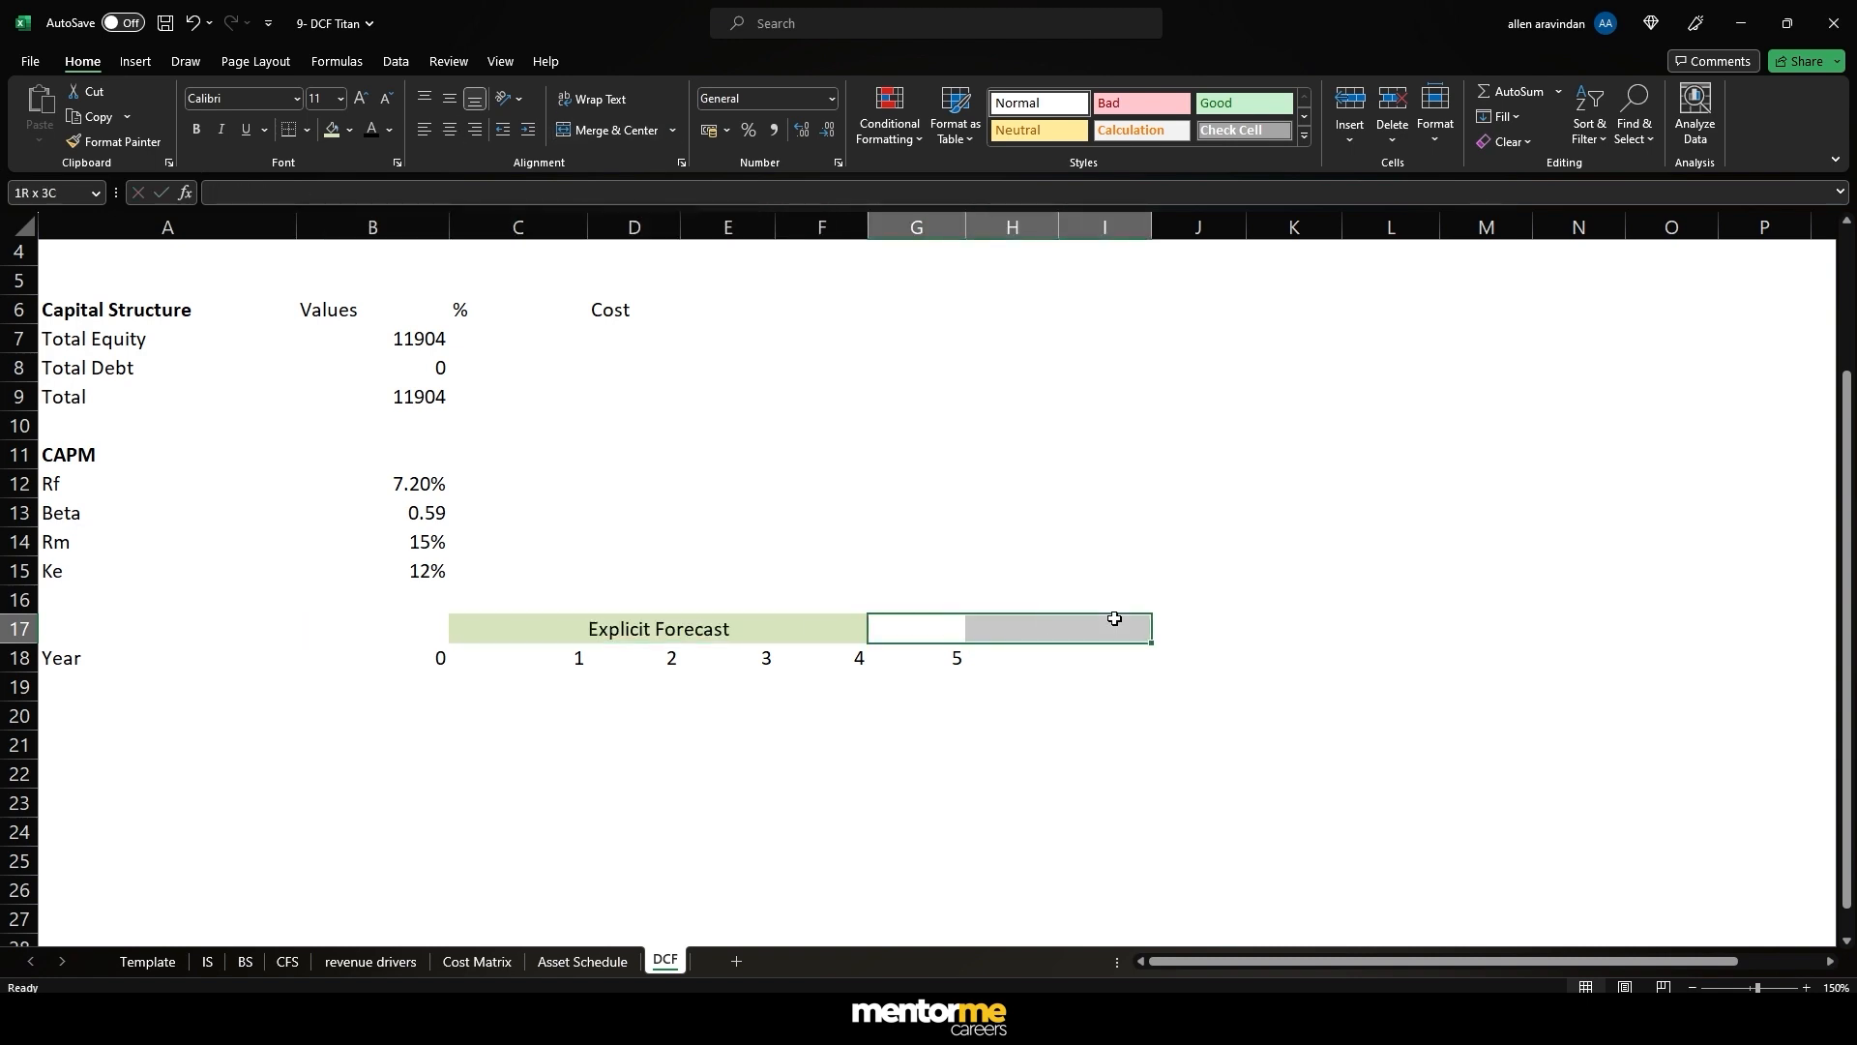
pyautogui.press('Down')
pyautogui.press('F2')
pyautogui.press('Tab')
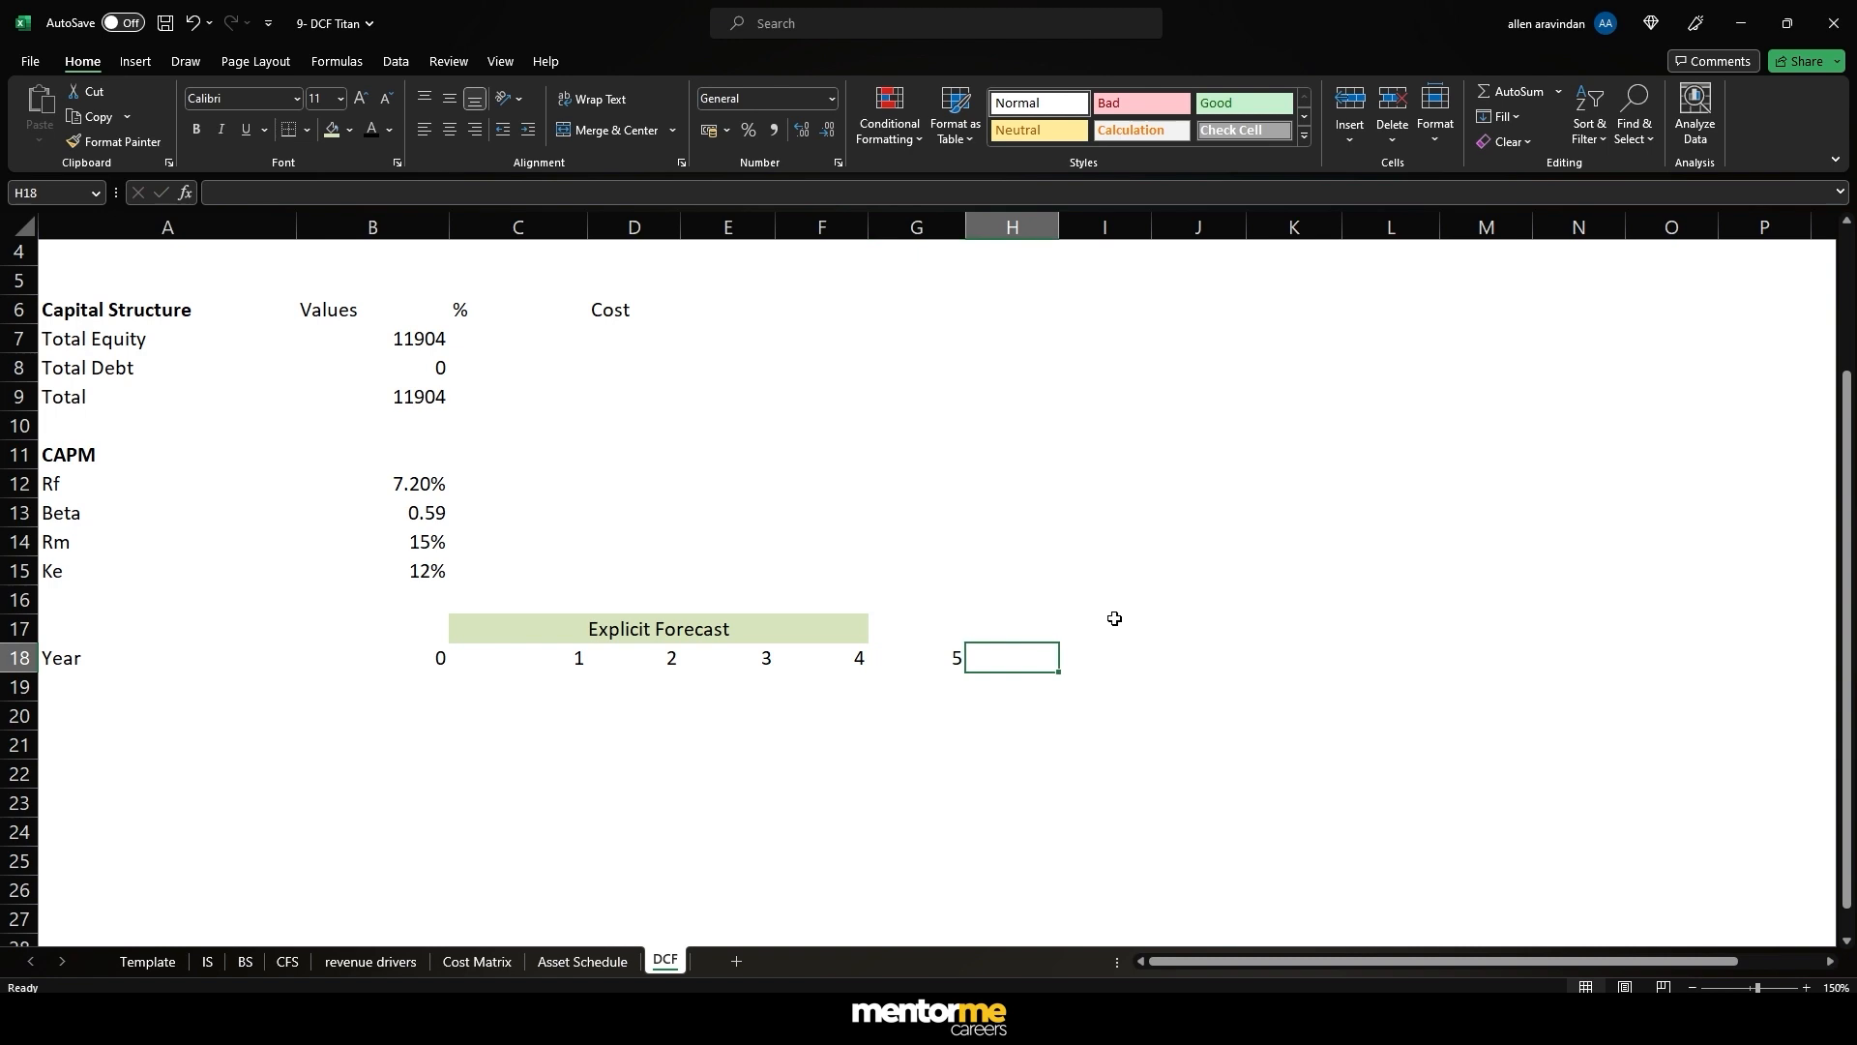
# - Check the year formula in G18 and the cells around it
pyautogui.press('Left')
pyautogui.press('F2')
pyautogui.press('Escape')
pyautogui.press('F2')
pyautogui.press('Escape')
pyautogui.press('Up')
pyautogui.press('Down')
pyautogui.press('Right')
pyautogui.press('Left')
pyautogui.press('F2')
pyautogui.press('Escape')
pyautogui.press('Right')
pyautogui.press('Left')
pyautogui.press('F2')
pyautogui.press('Escape')
# - Copy the year formula from G18 across to J18 to extend the timeline to year 8
pyautogui.hotkey('ctrl', 'c')
pyautogui.hotkey('shift', 'Right')
pyautogui.hotkey('shift', 'Right')
pyautogui.hotkey('shift', 'Right')
pyautogui.hotkey('ctrl', 'v')
pyautogui.press('Escape')
# - Merge and centre G17:J17 above years 5 to 8 and enter the heading Linear Growth in bold
pyautogui.press('Up')
pyautogui.hotkey('shift', 'Right')
pyautogui.hotkey('shift', 'Right')
pyautogui.hotkey('shift', 'Right')
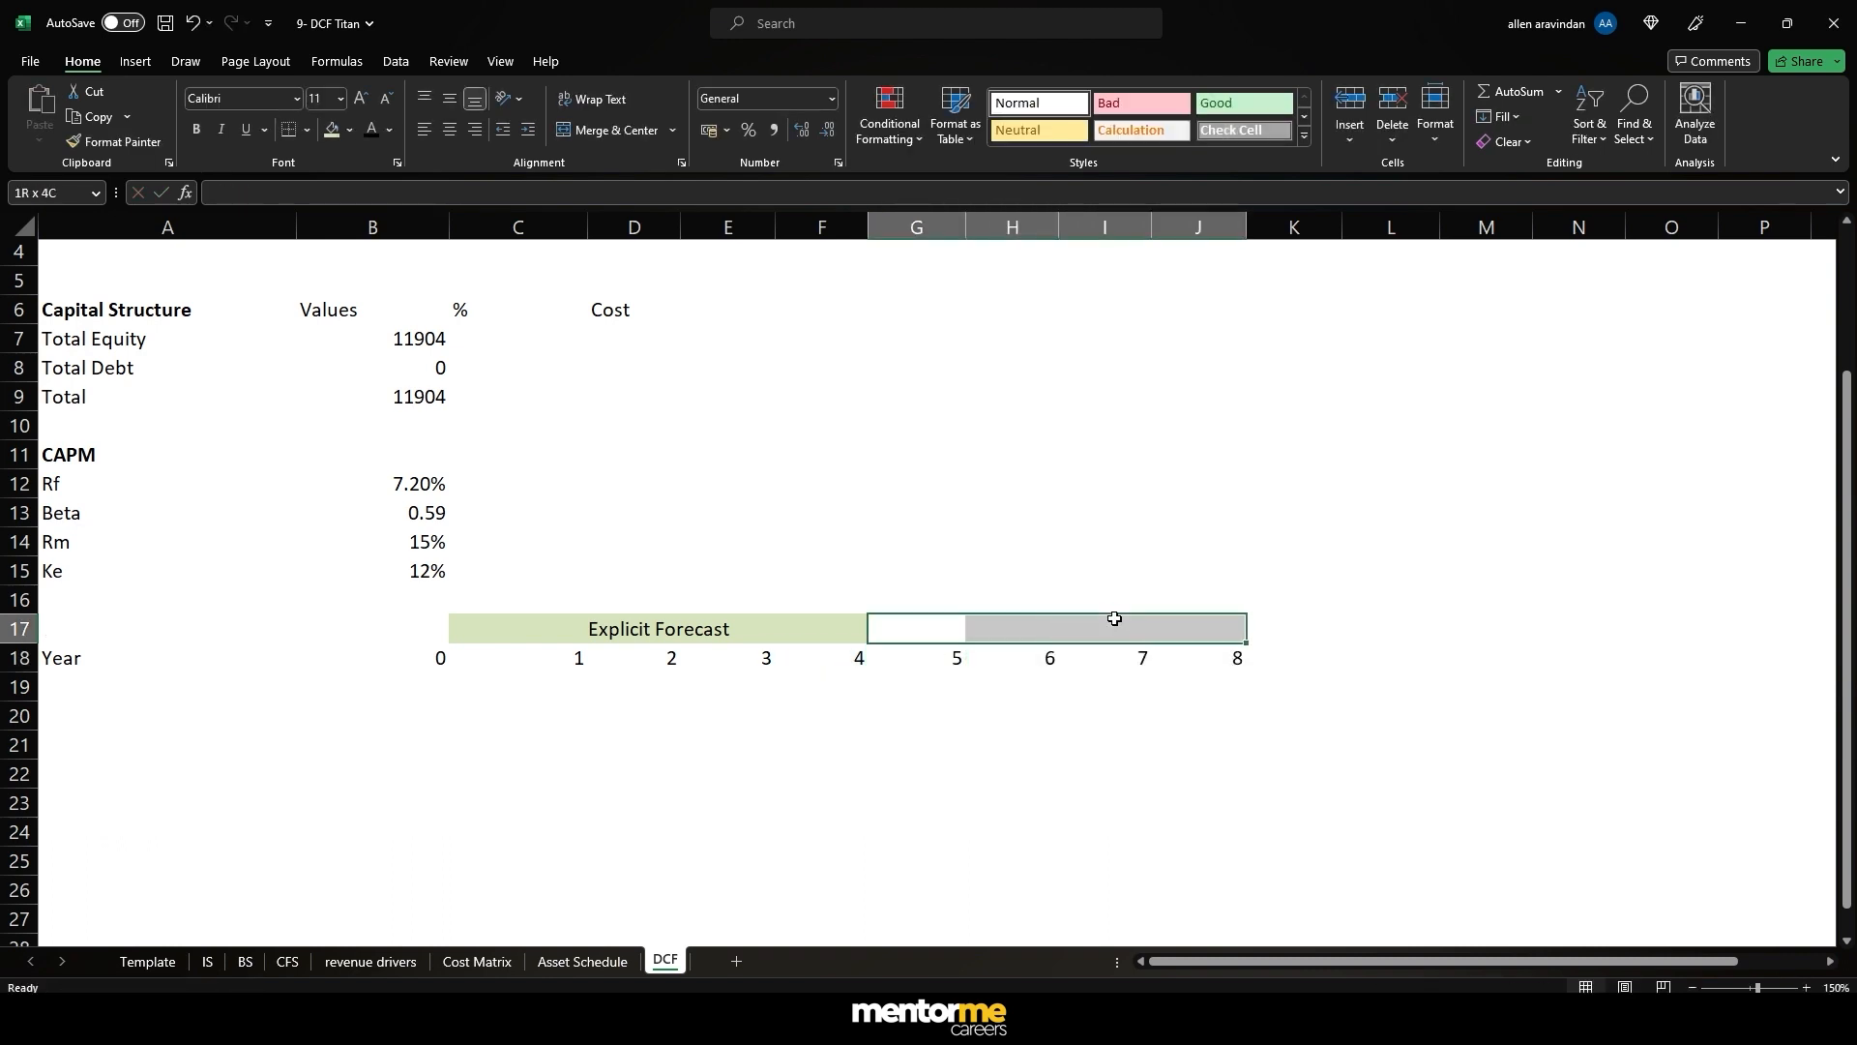
pyautogui.click(607, 130)
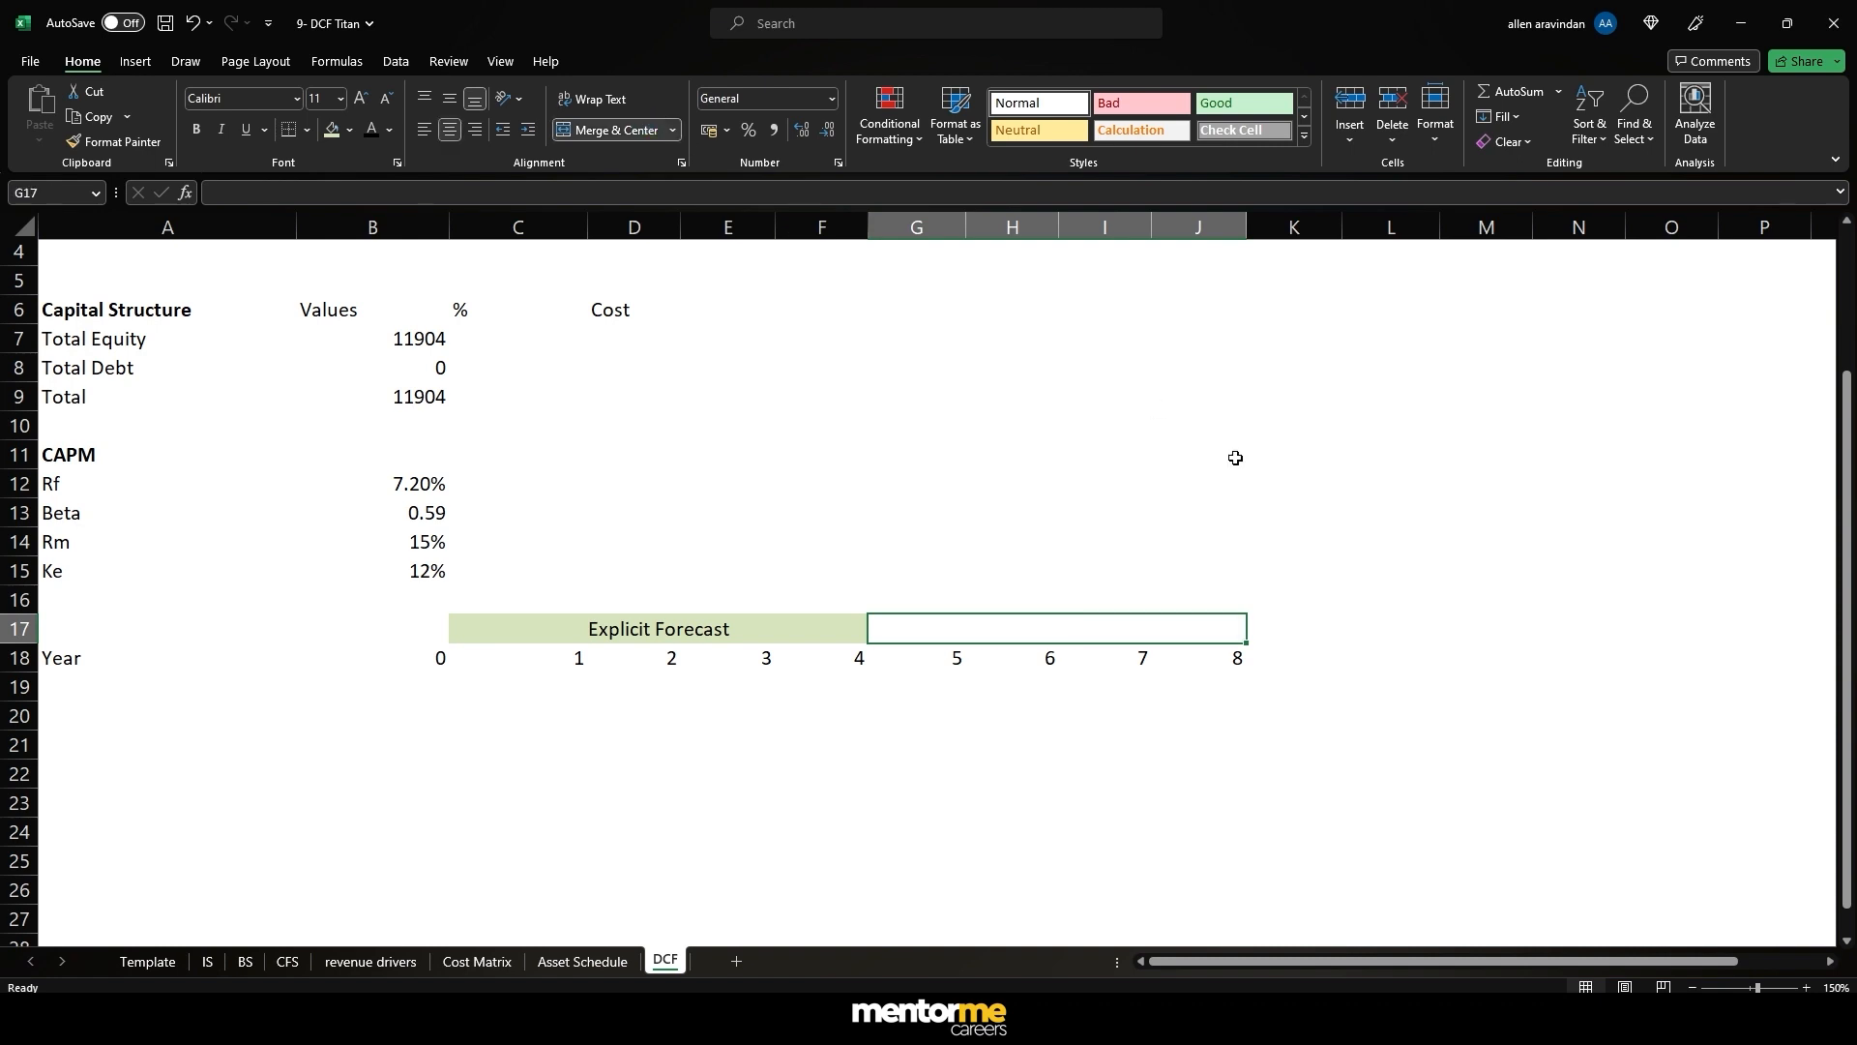
pyautogui.write('Linear Growt')
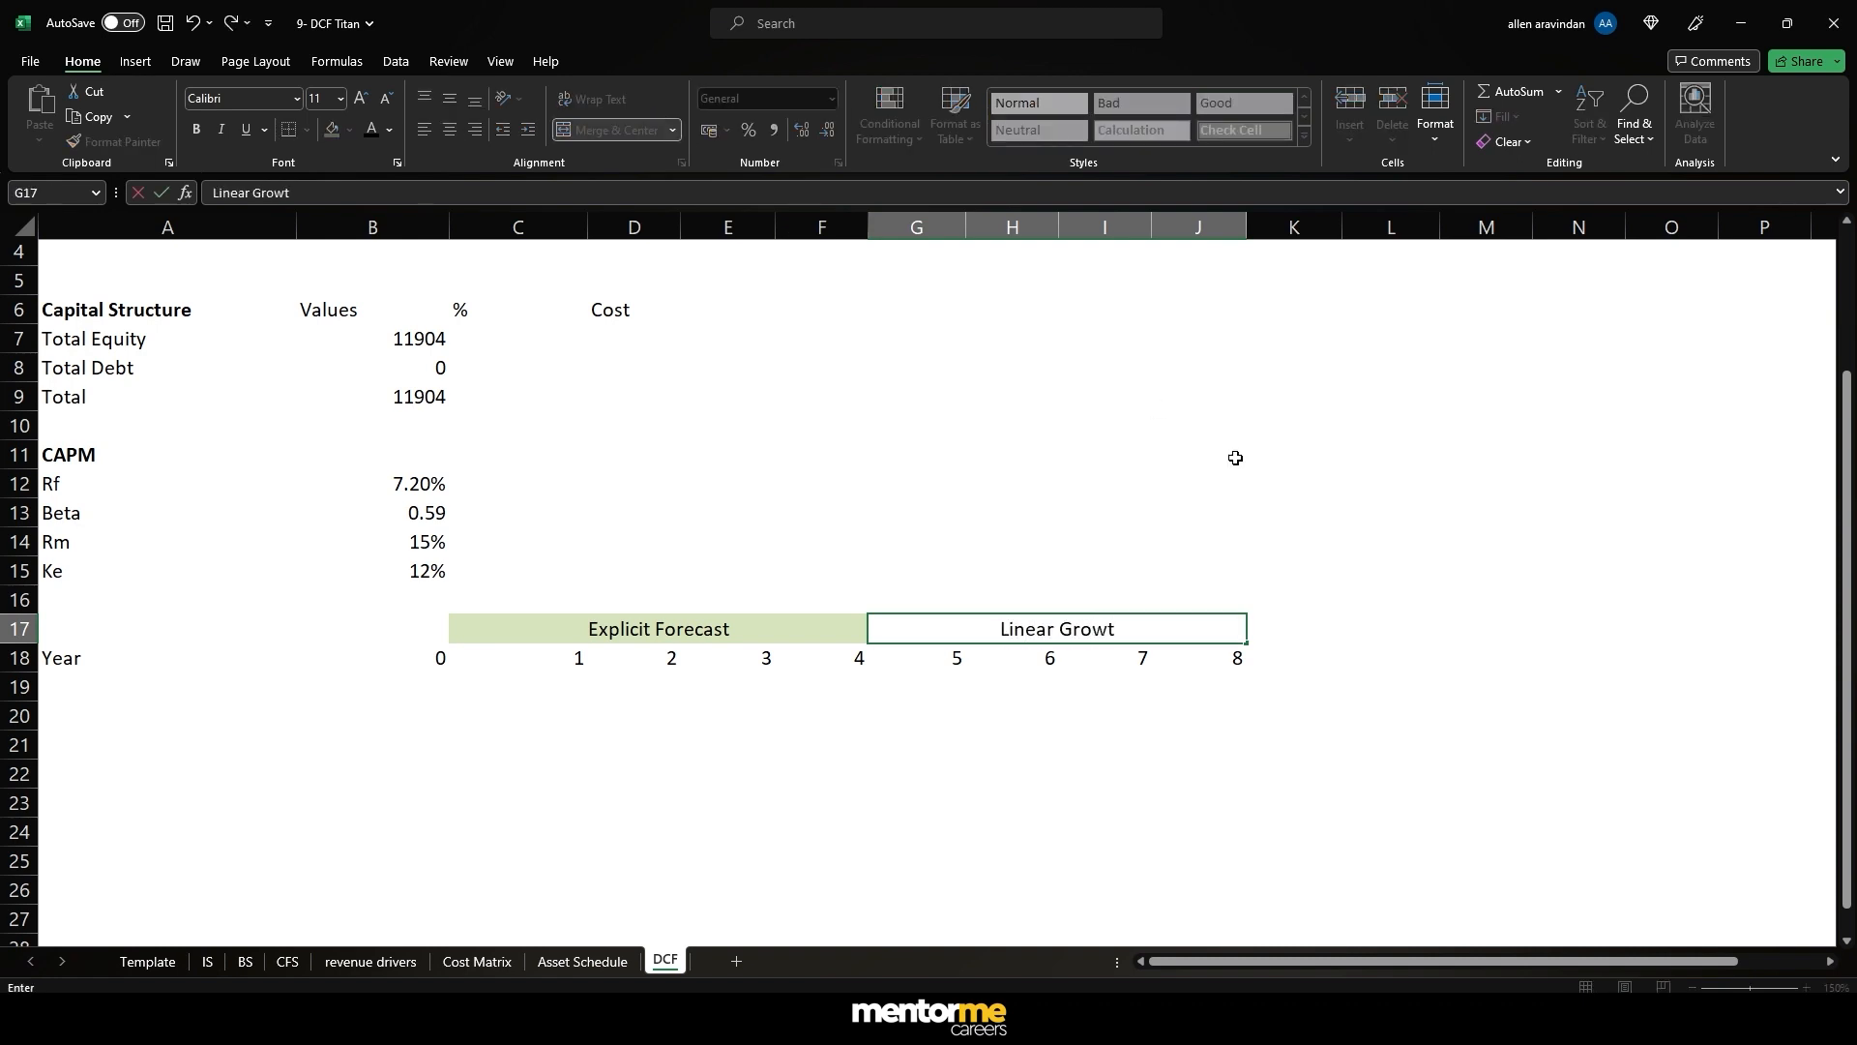
pyautogui.write('h')
pyautogui.press('Return')
pyautogui.press('Up')
pyautogui.press('Up')
pyautogui.press('Down')
pyautogui.hotkey('ctrl', 'b')
# - Enter =J18+1 in K18 and copy it across to N18 to extend the timeline to year 12
pyautogui.press('Right')
pyautogui.press('Right')
pyautogui.press('Left')
pyautogui.press('Down')
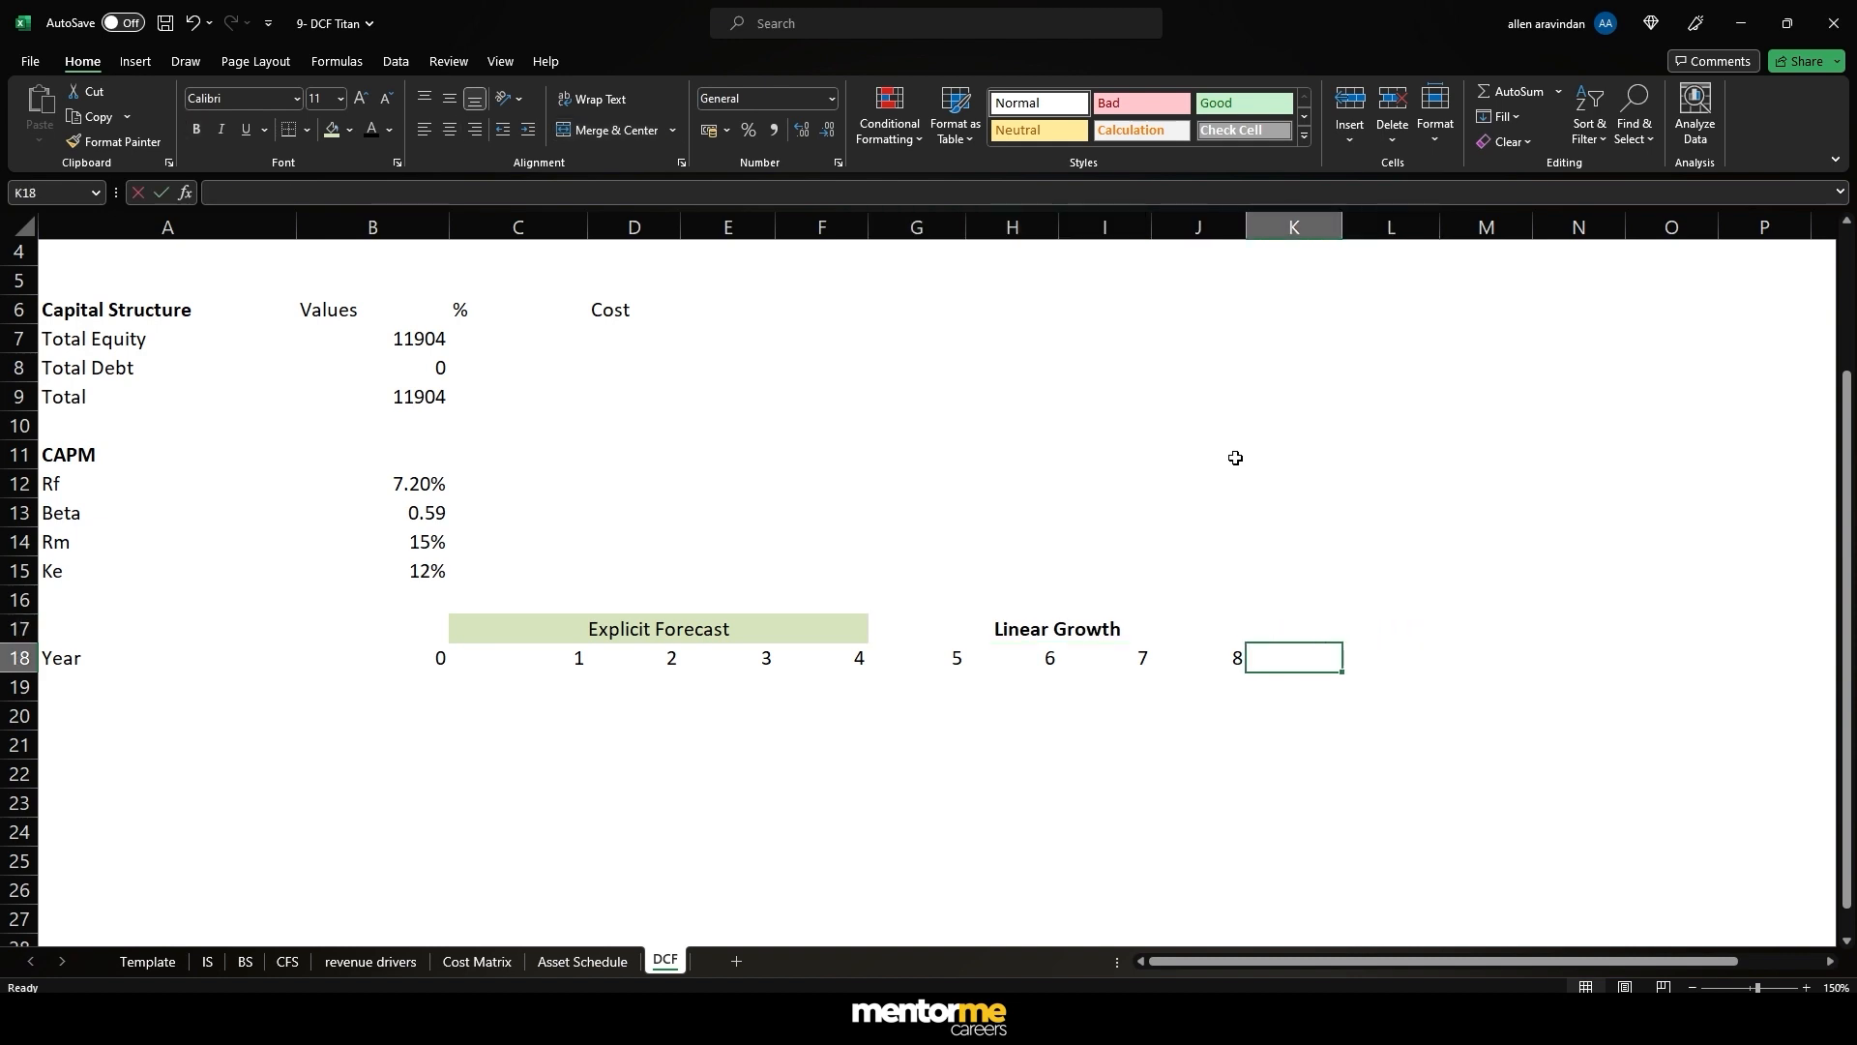
pyautogui.write('=J18+1')
pyautogui.press('Return')
pyautogui.press('Up')
pyautogui.hotkey('ctrl', 'c')
pyautogui.hotkey('shift', 'Right')
pyautogui.hotkey('shift', 'Right')
pyautogui.hotkey('shift', 'Right')
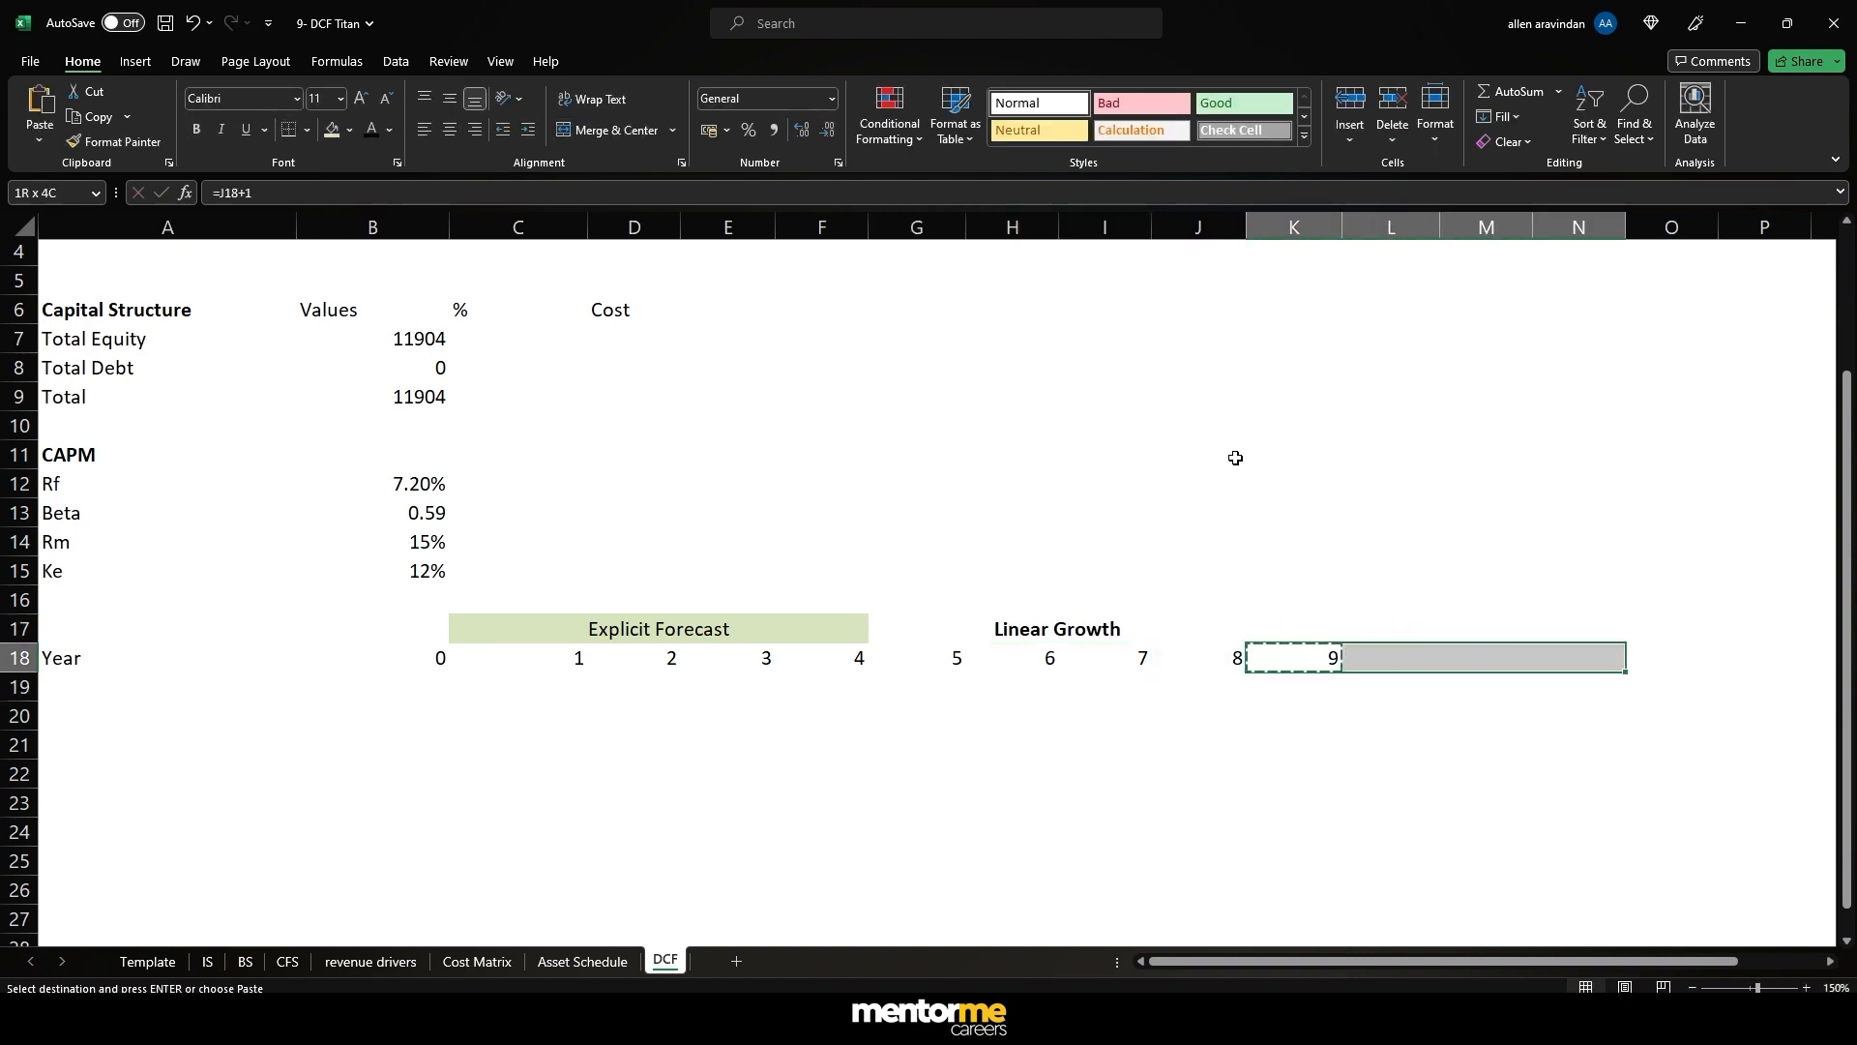
pyautogui.press('Return')
# - Merge and centre K17:N17 above years 9 to 12 and enter the heading Linear Decline
pyautogui.click(1235, 458)
pyautogui.press('Down')
pyautogui.press('Down')
pyautogui.press('Down')
pyautogui.press('Down')
pyautogui.press('Down')
pyautogui.press('Down')
pyautogui.press('Right')
pyautogui.hotkey('shift', 'Right')
pyautogui.hotkey('shift', 'Right')
pyautogui.hotkey('shift', 'Right')
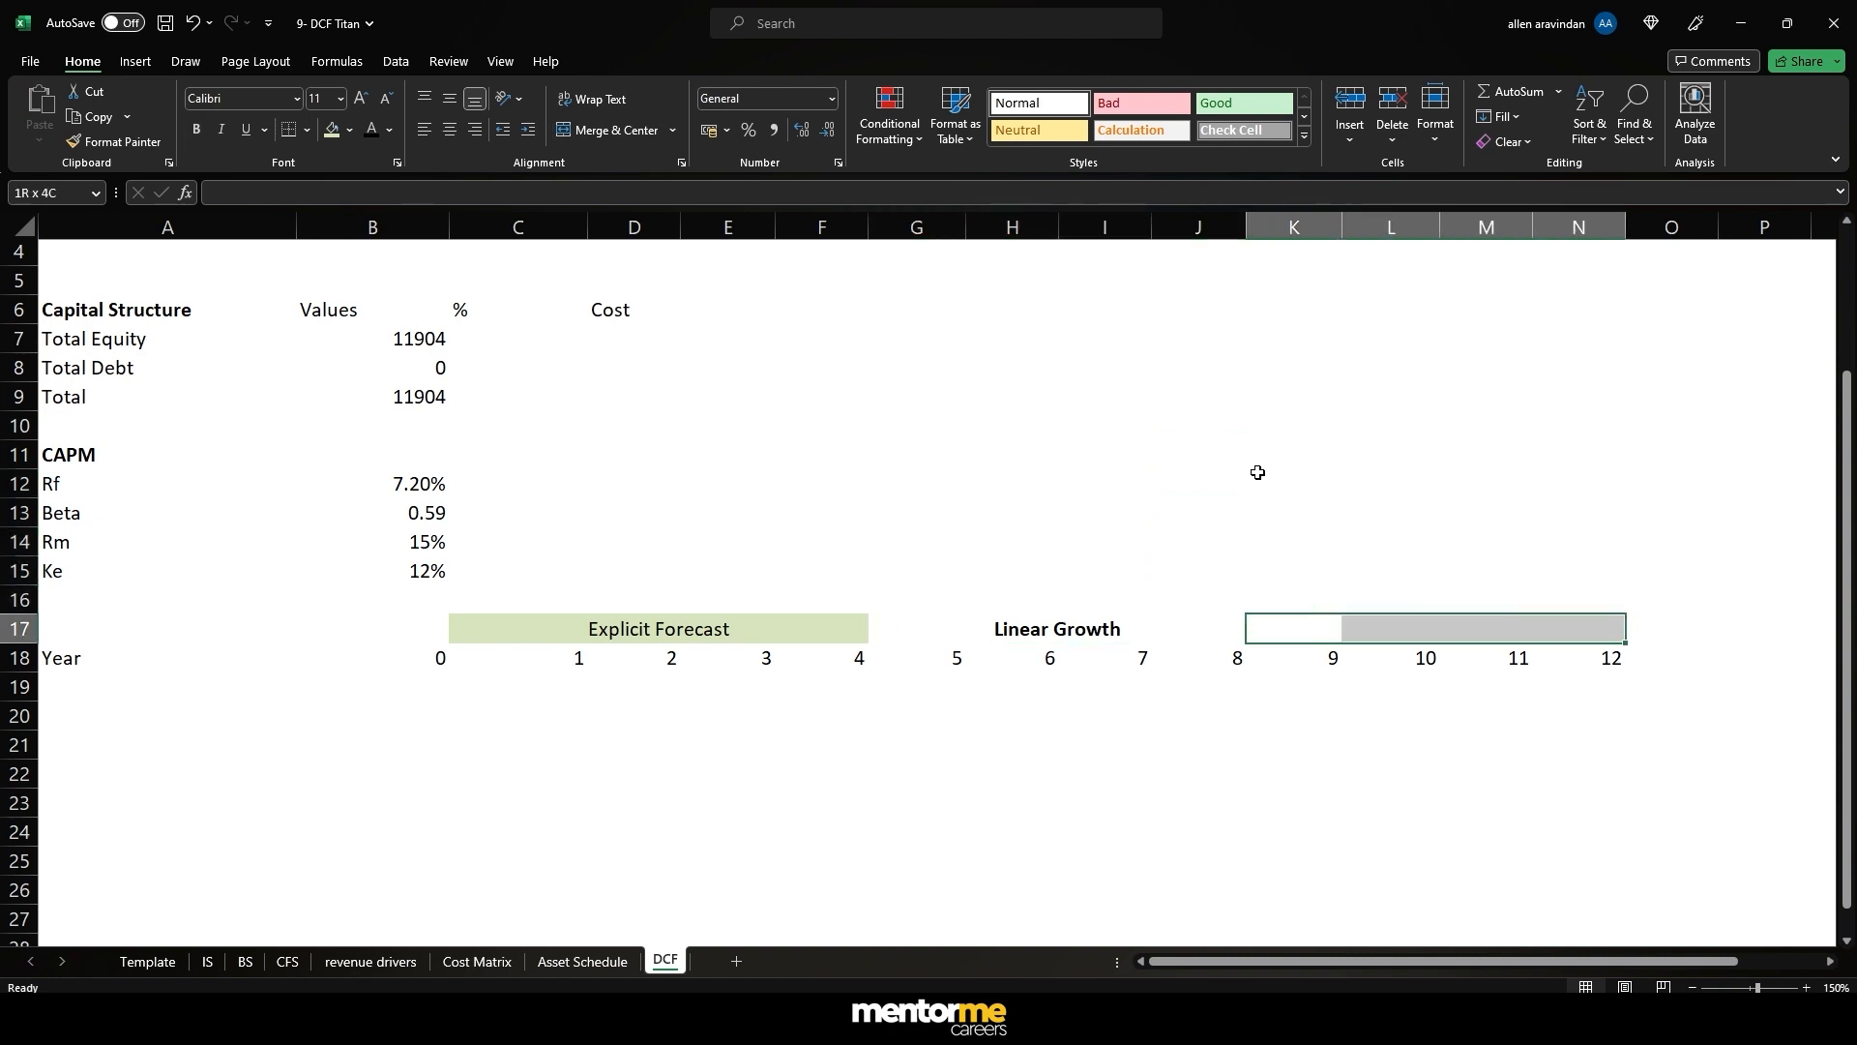
pyautogui.click(628, 130)
pyautogui.write('Linear Decline')
pyautogui.press('Left')
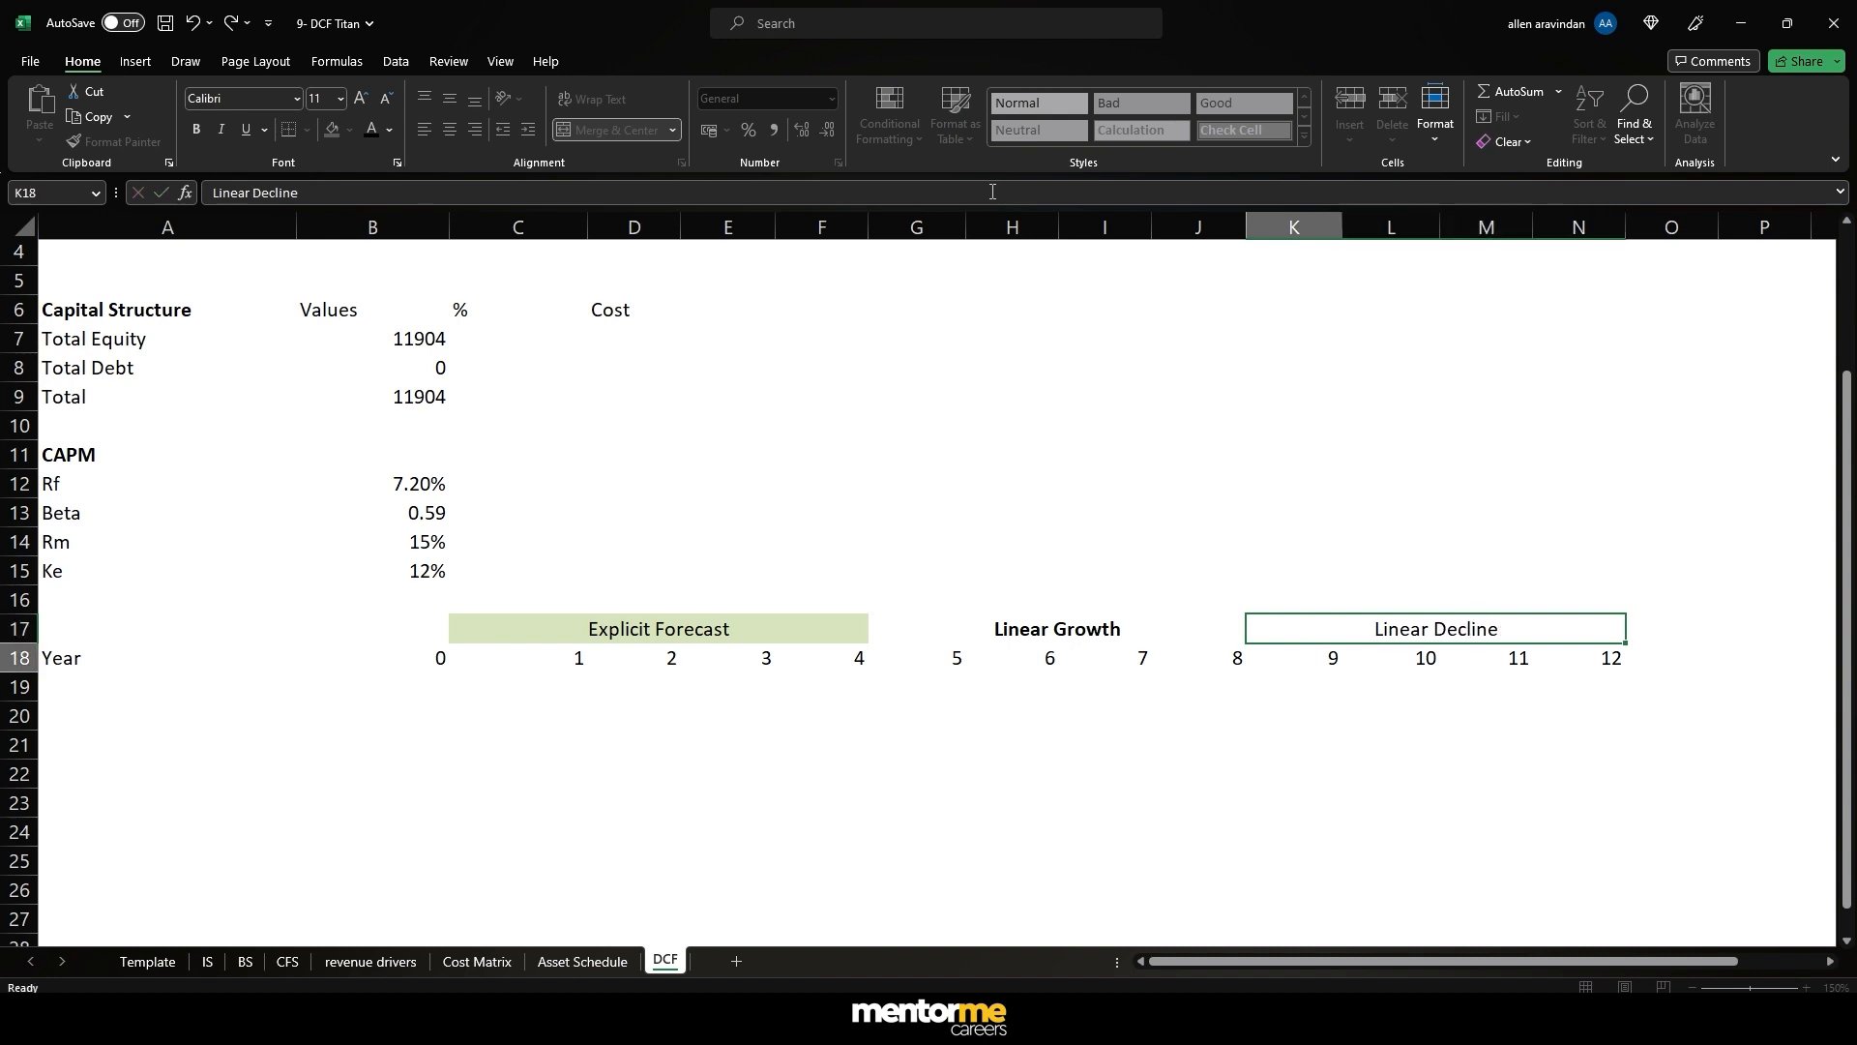
# - Fill the Linear Growth heading with light purple and the Linear Decline heading with dark orange
pyautogui.press('Right')
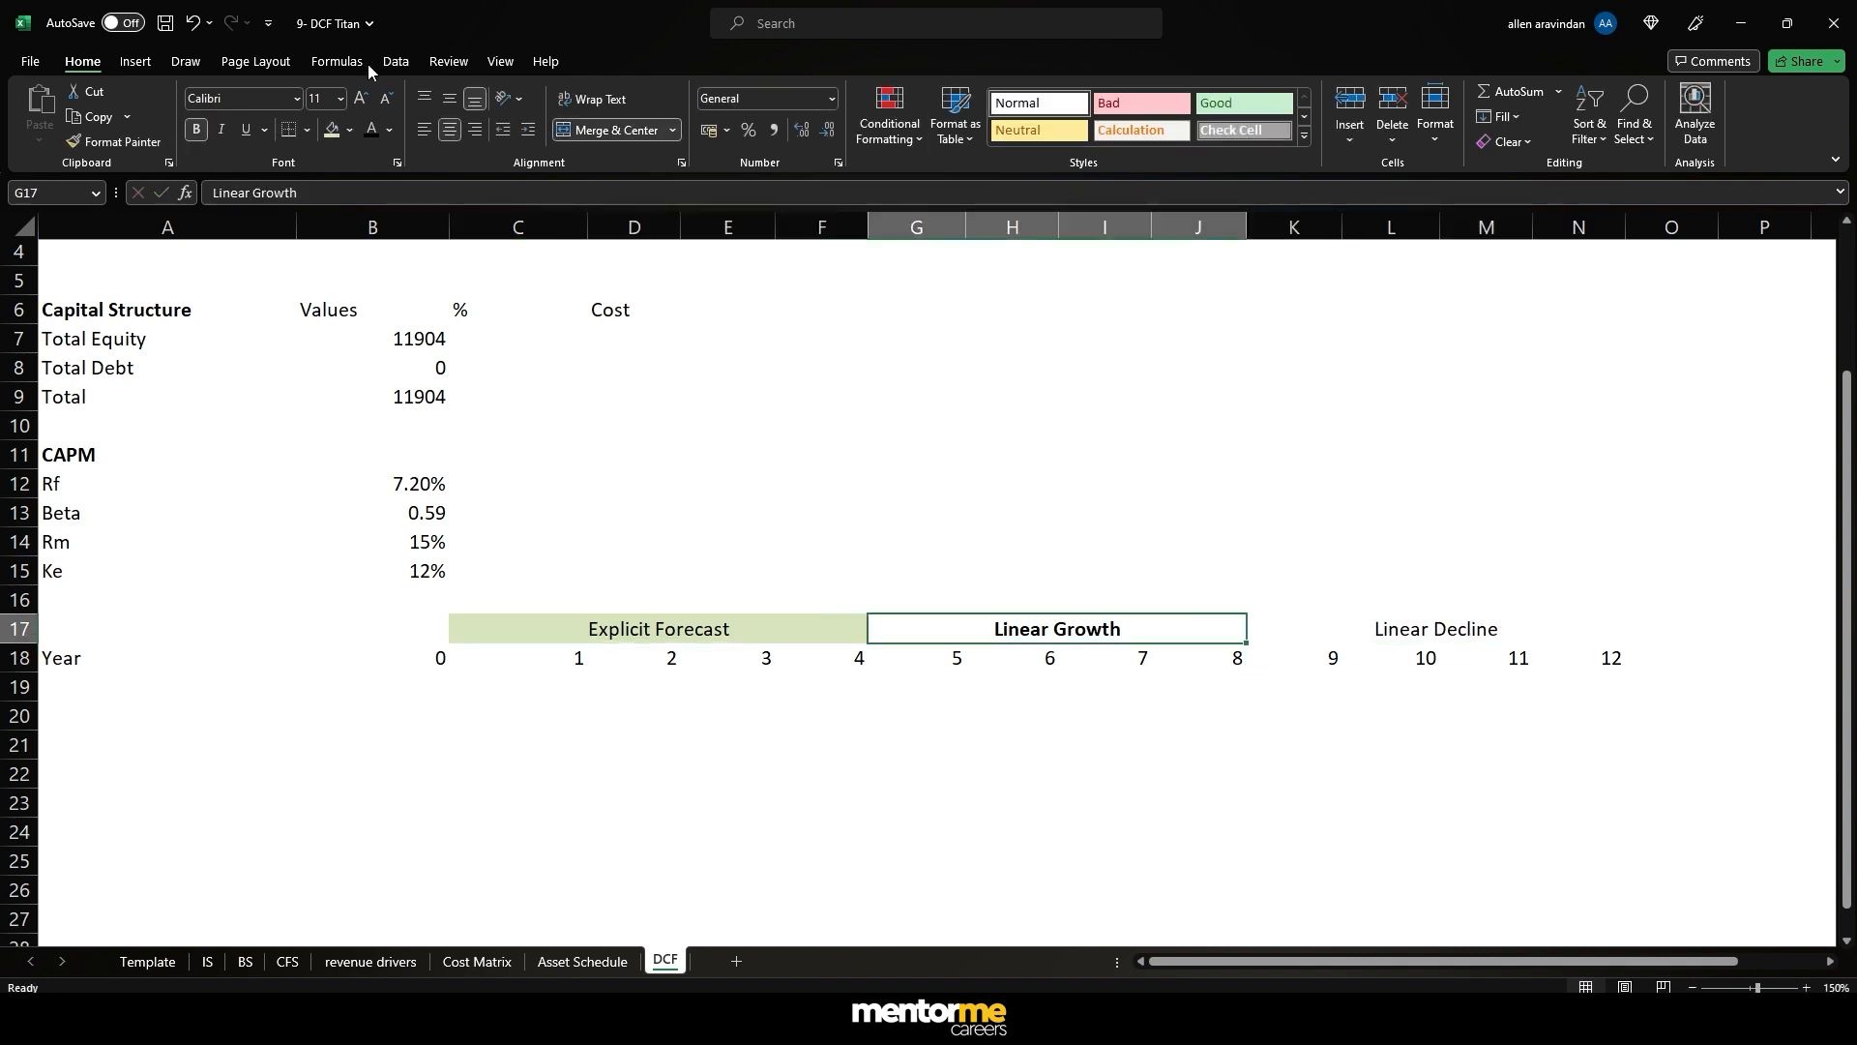
pyautogui.click(349, 131)
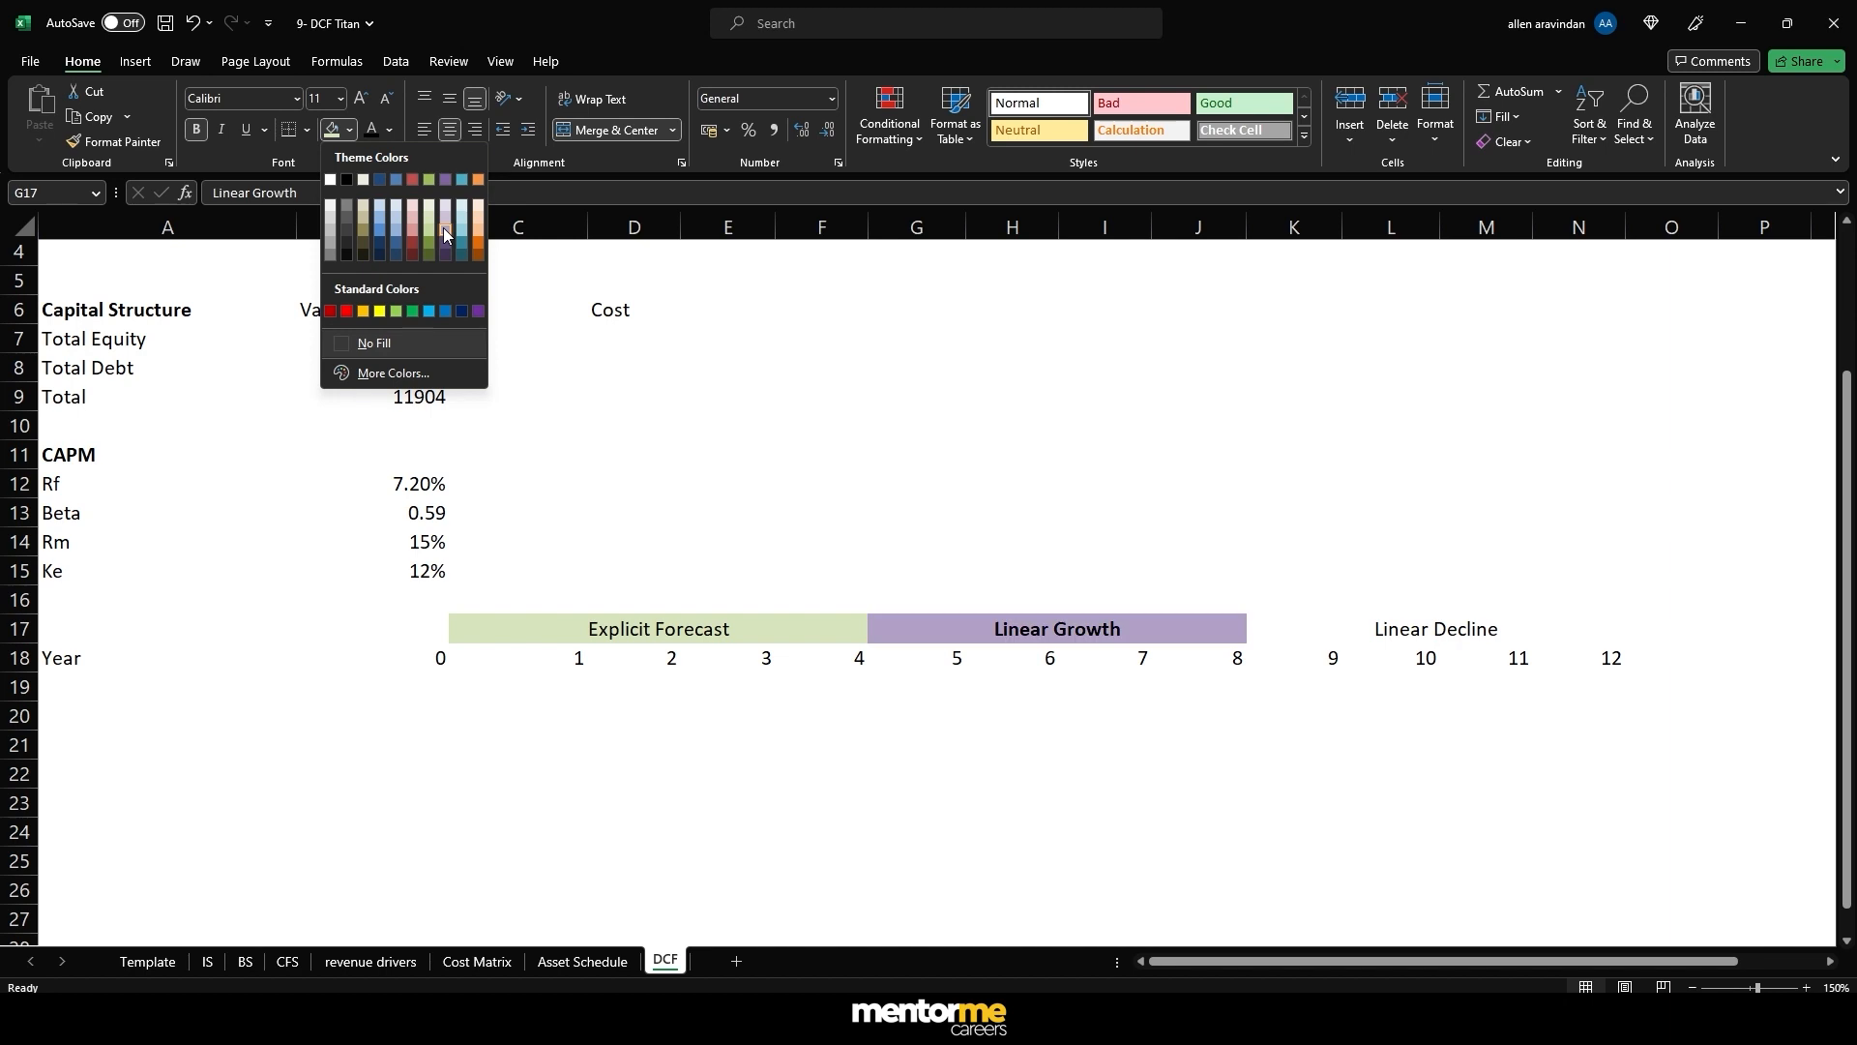
pyautogui.click(444, 234)
pyautogui.click(1303, 633)
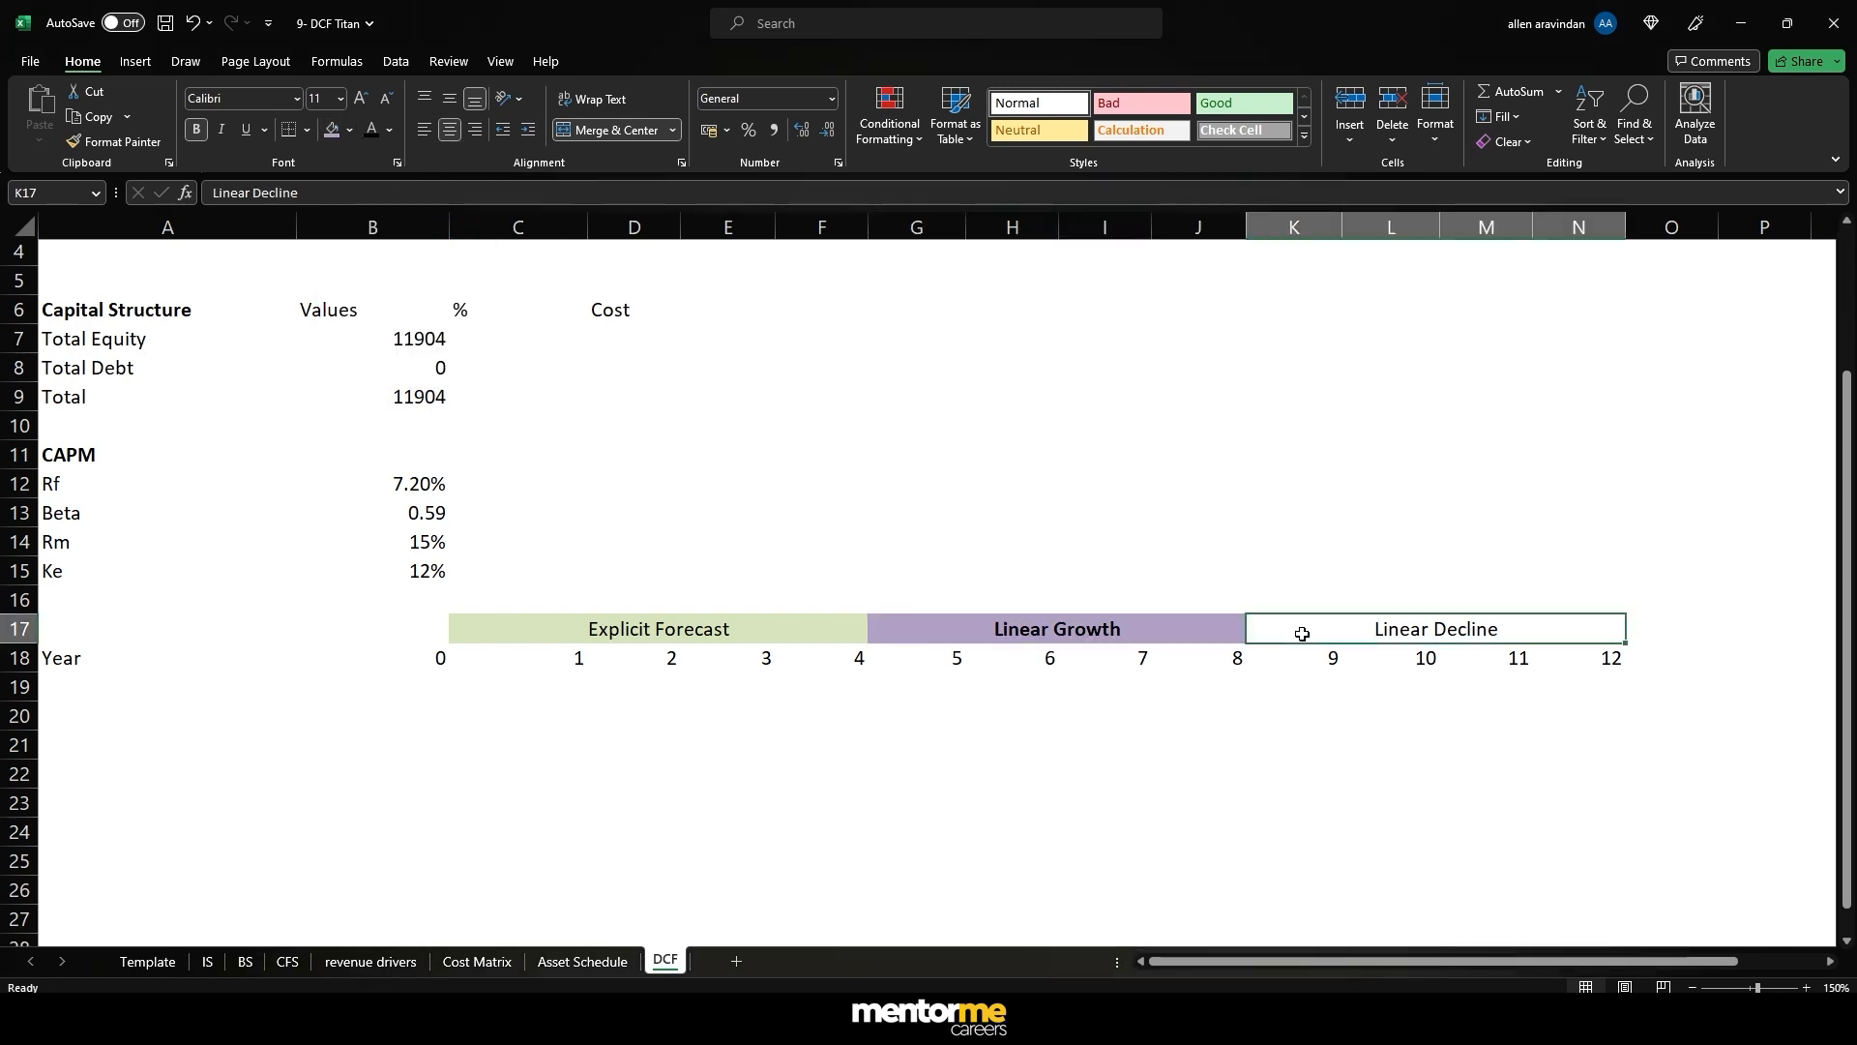
pyautogui.click(349, 131)
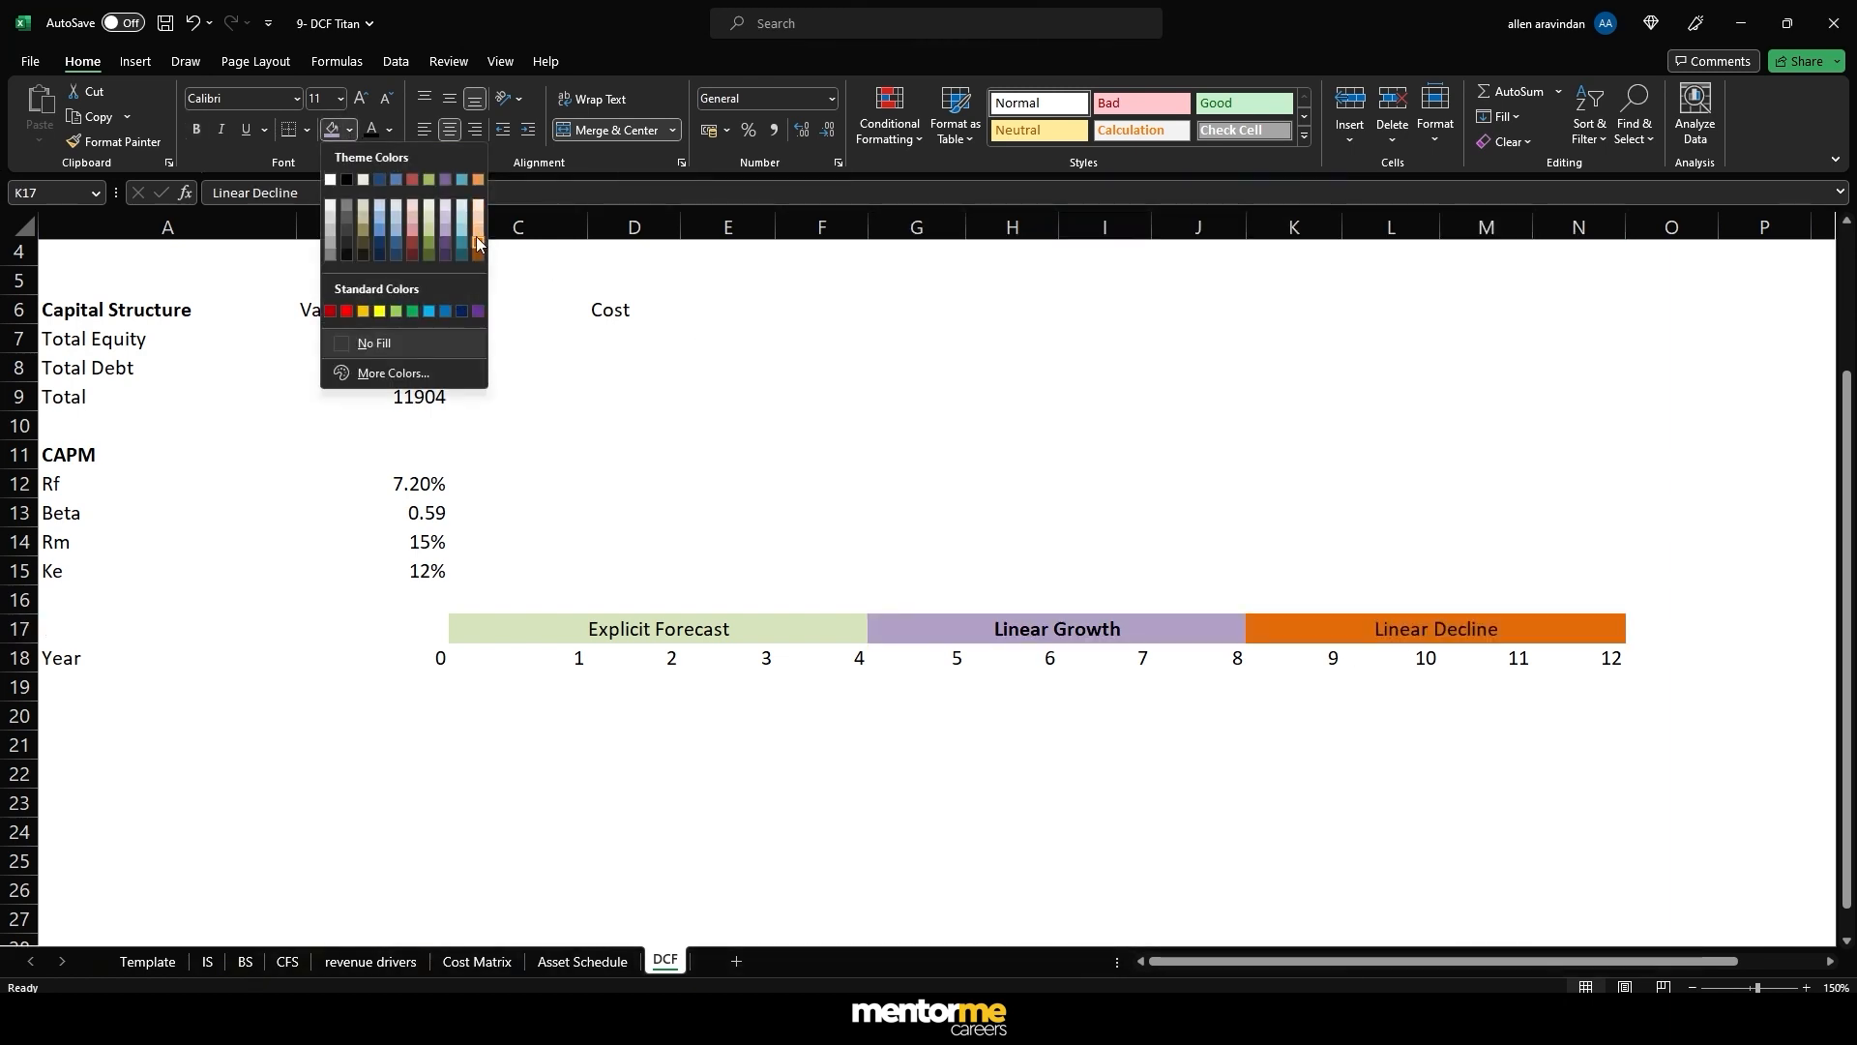
pyautogui.click(478, 242)
# - Add a bottom border under the Year row from A18 to N18
pyautogui.click(452, 657)
pyautogui.moveTo(452, 657); pyautogui.dragTo(1559, 651)
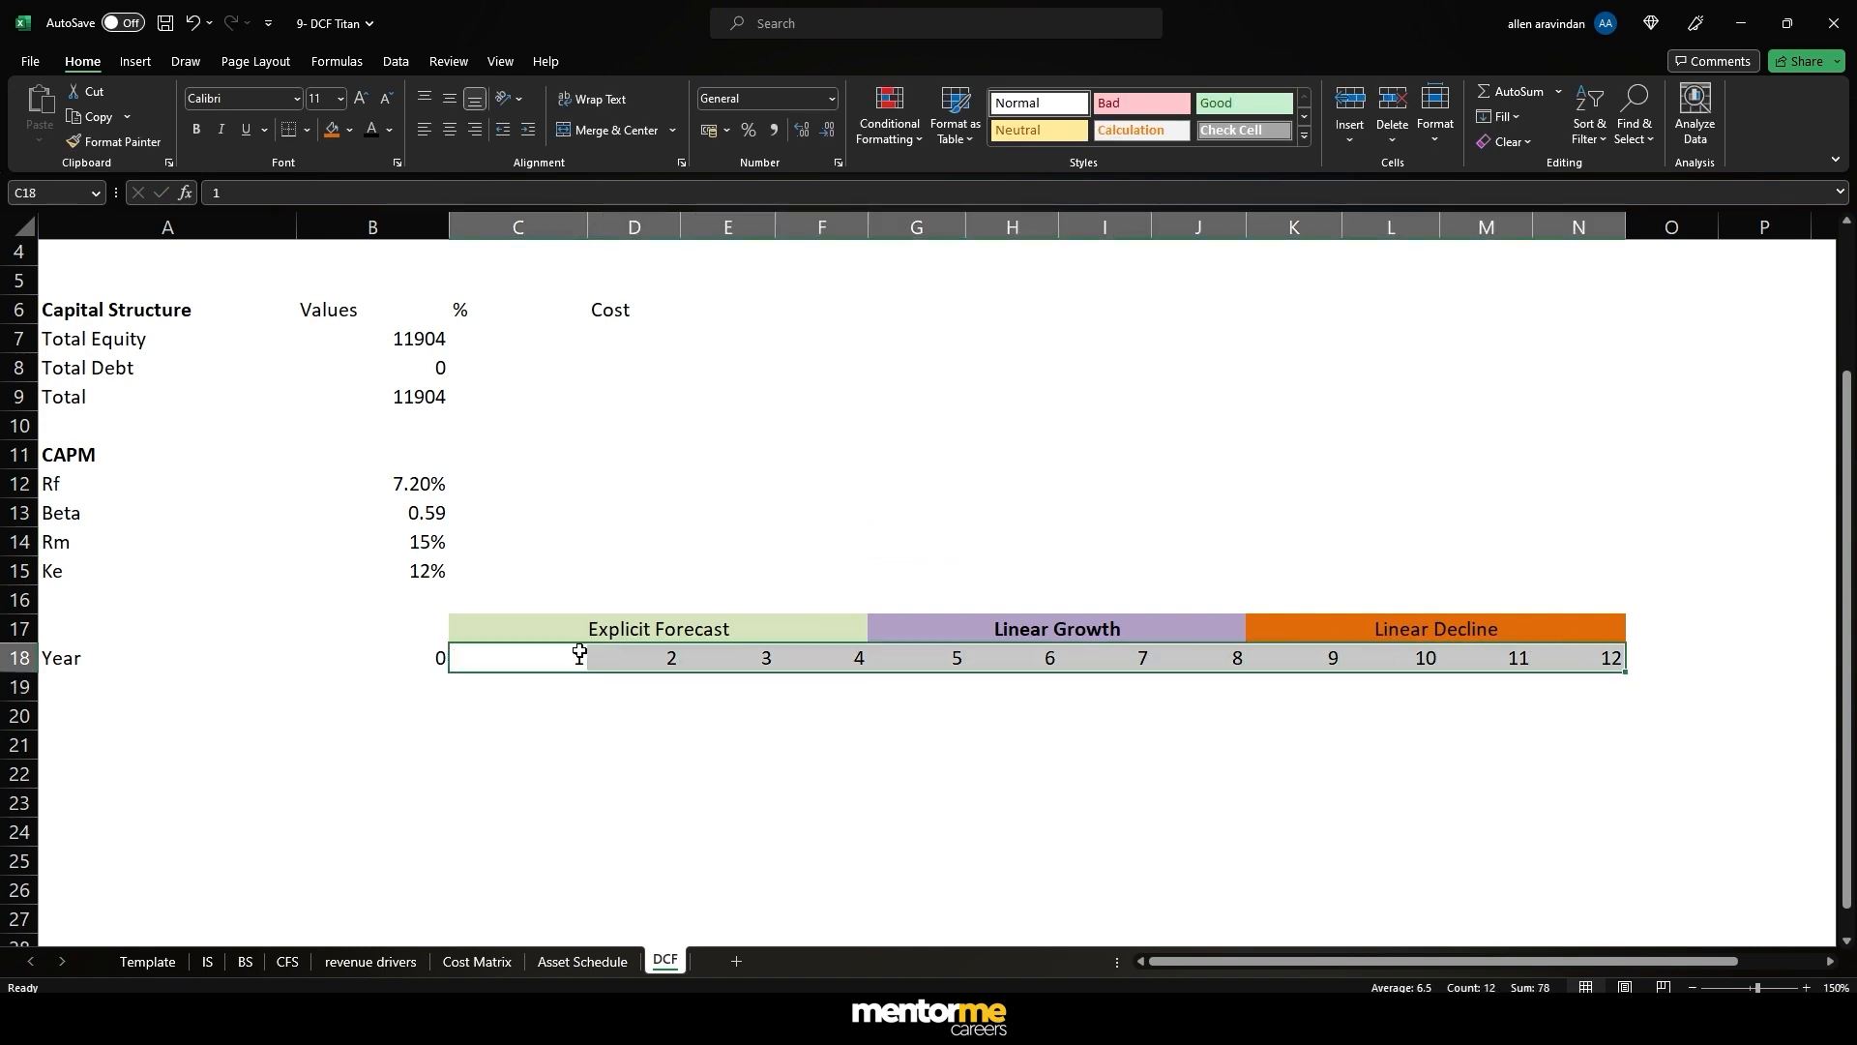
pyautogui.moveTo(176, 657); pyautogui.dragTo(1609, 654)
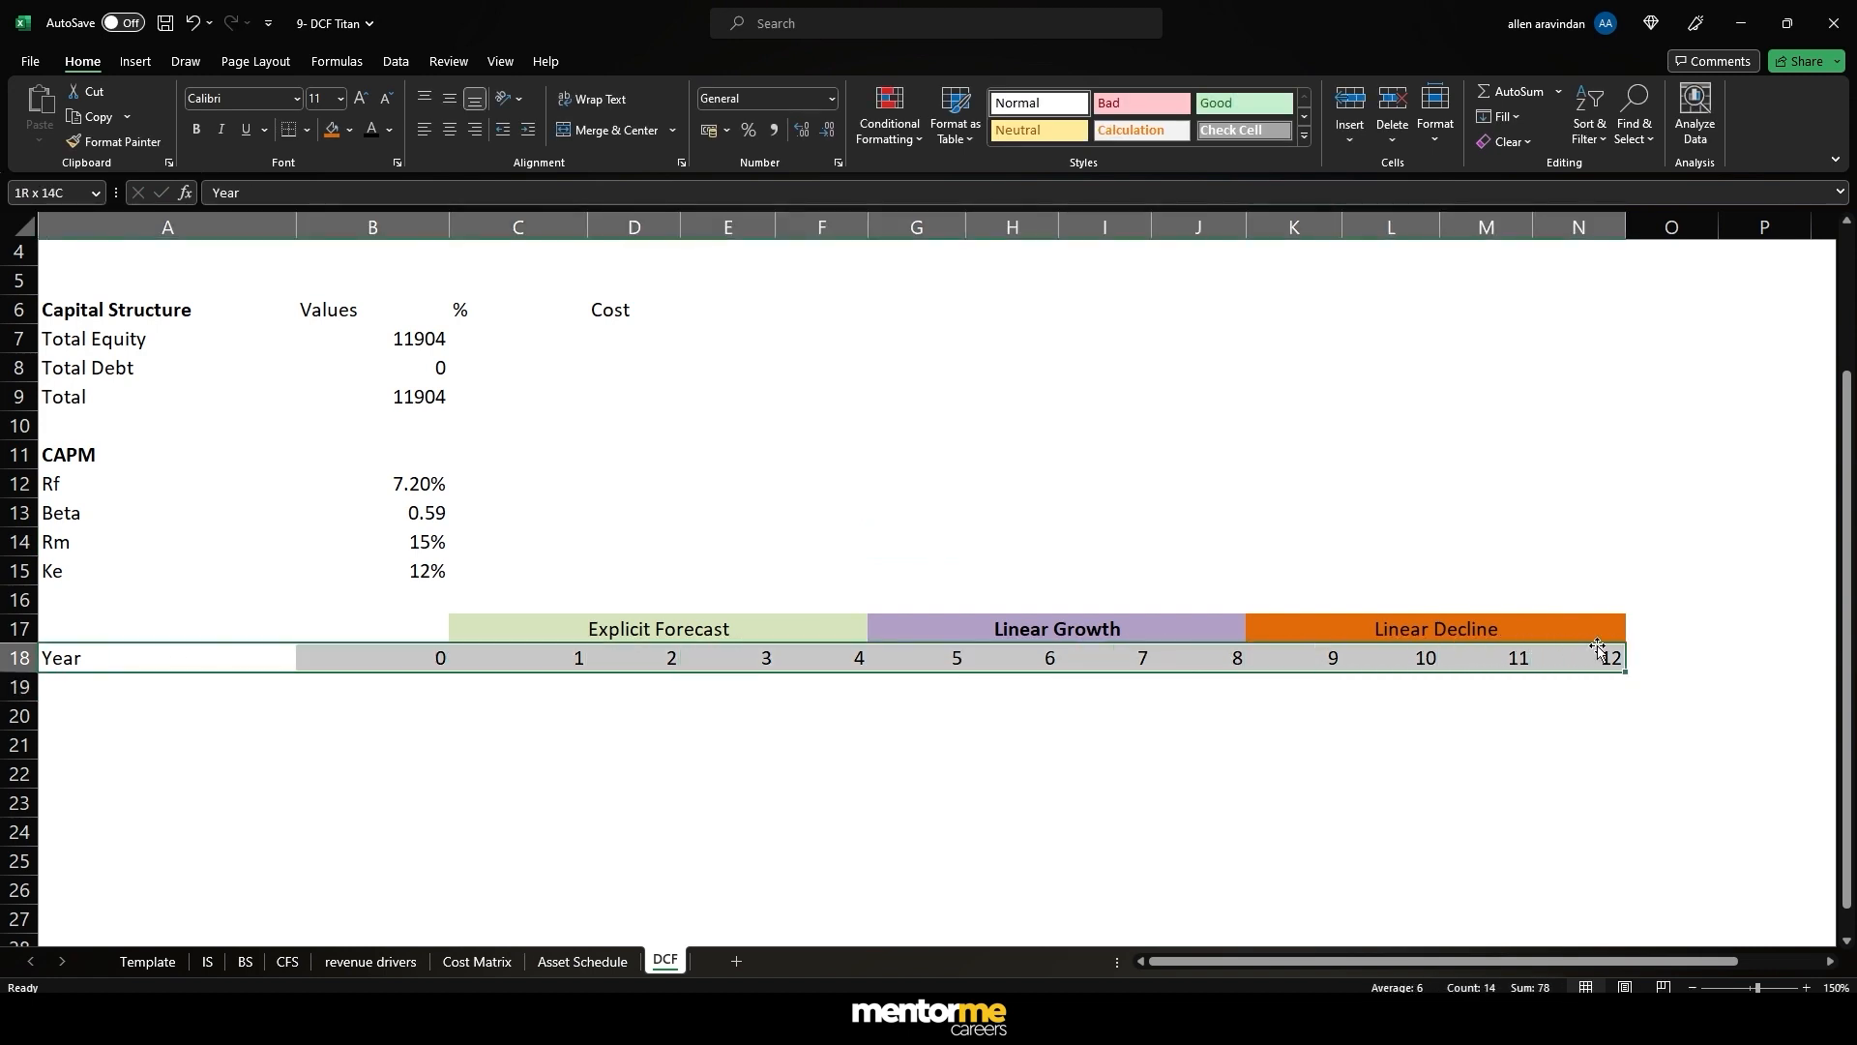
pyautogui.click(288, 128)
pyautogui.click(633, 598)
pyautogui.click(597, 769)
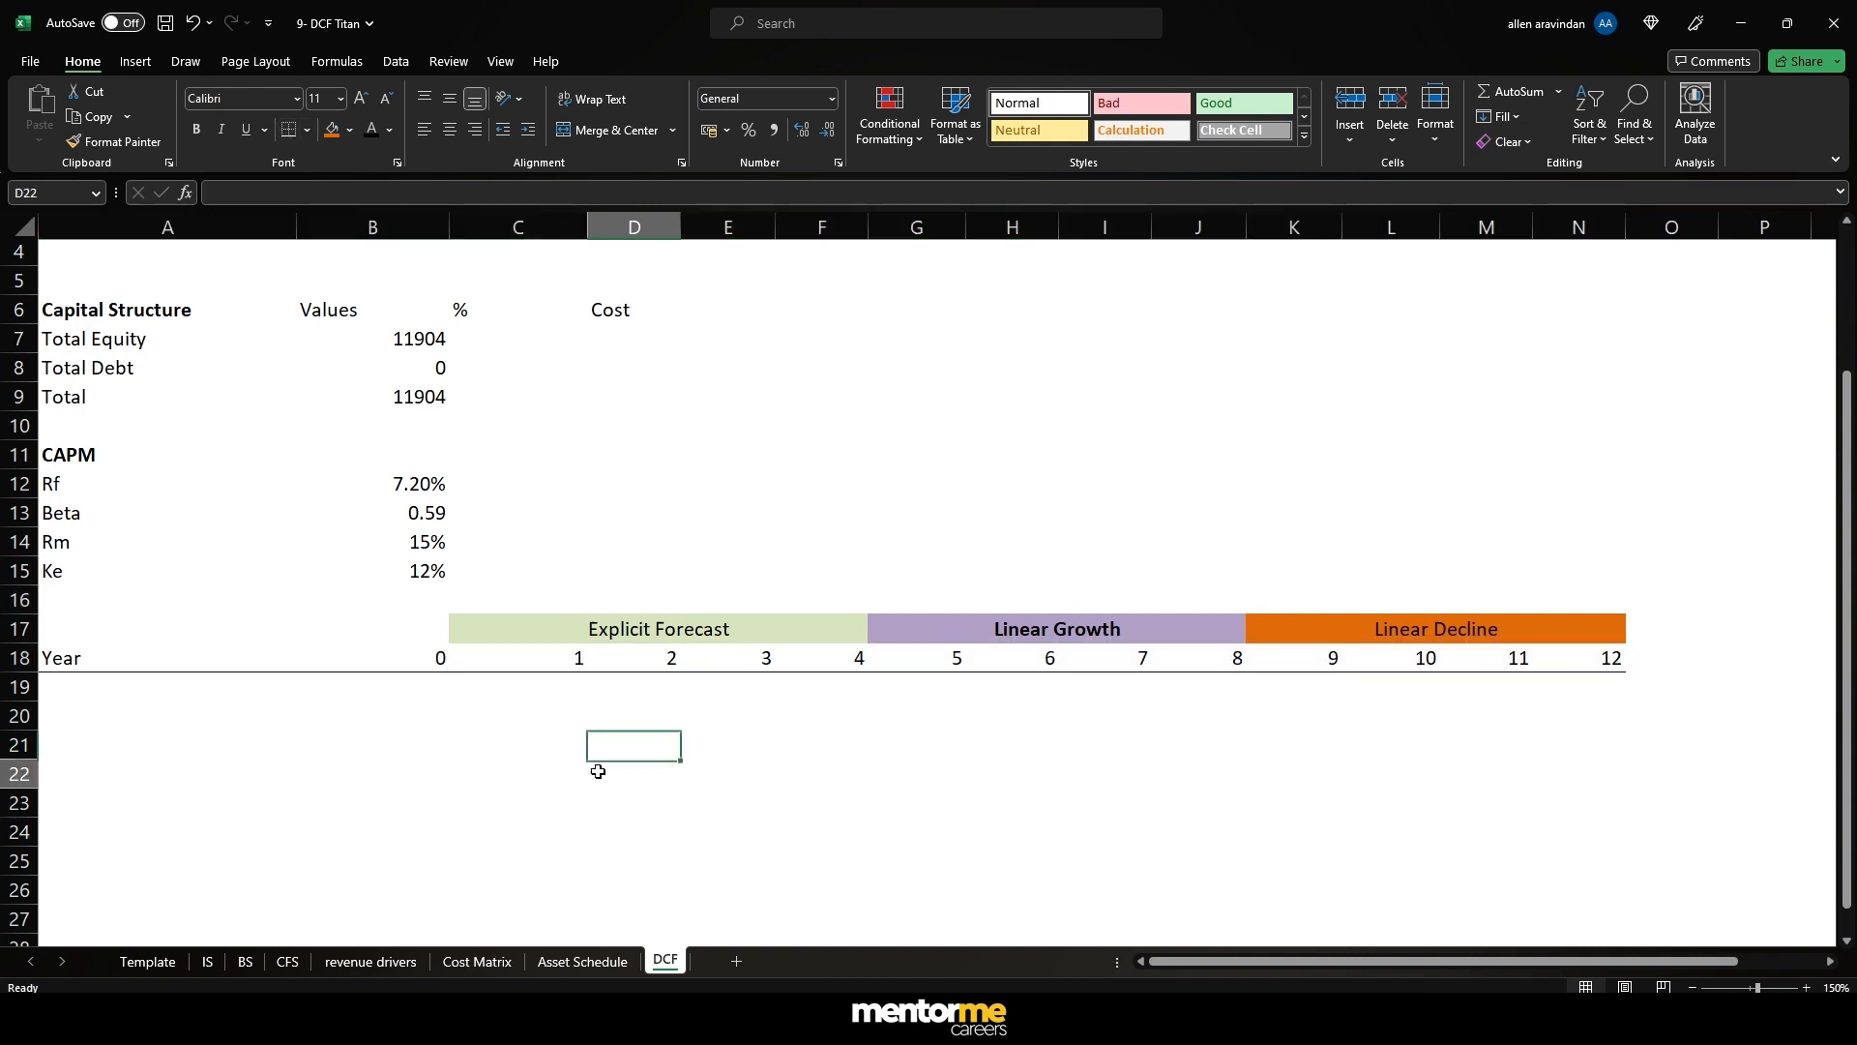
# - Narrow columns A and B to make the timeline more compact
pyautogui.click(570, 620)
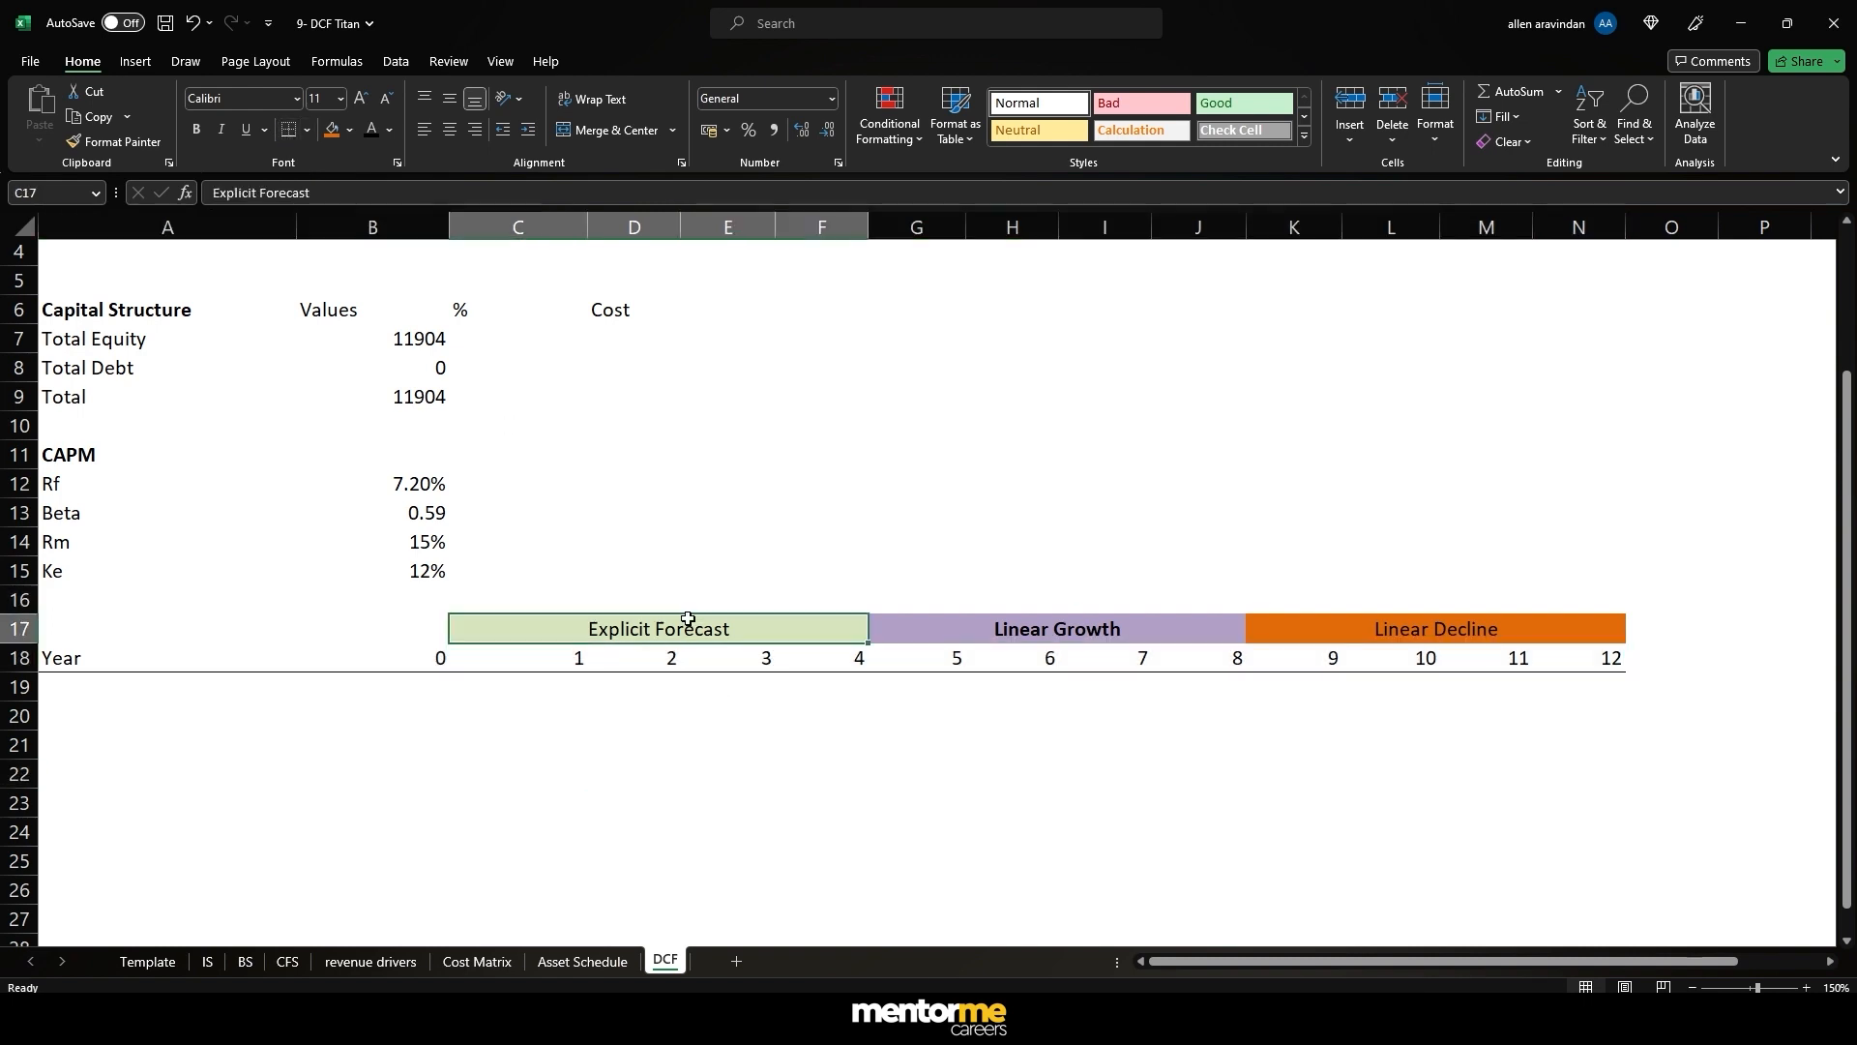
pyautogui.click(1267, 631)
pyautogui.scroll(-2, 29, 793)
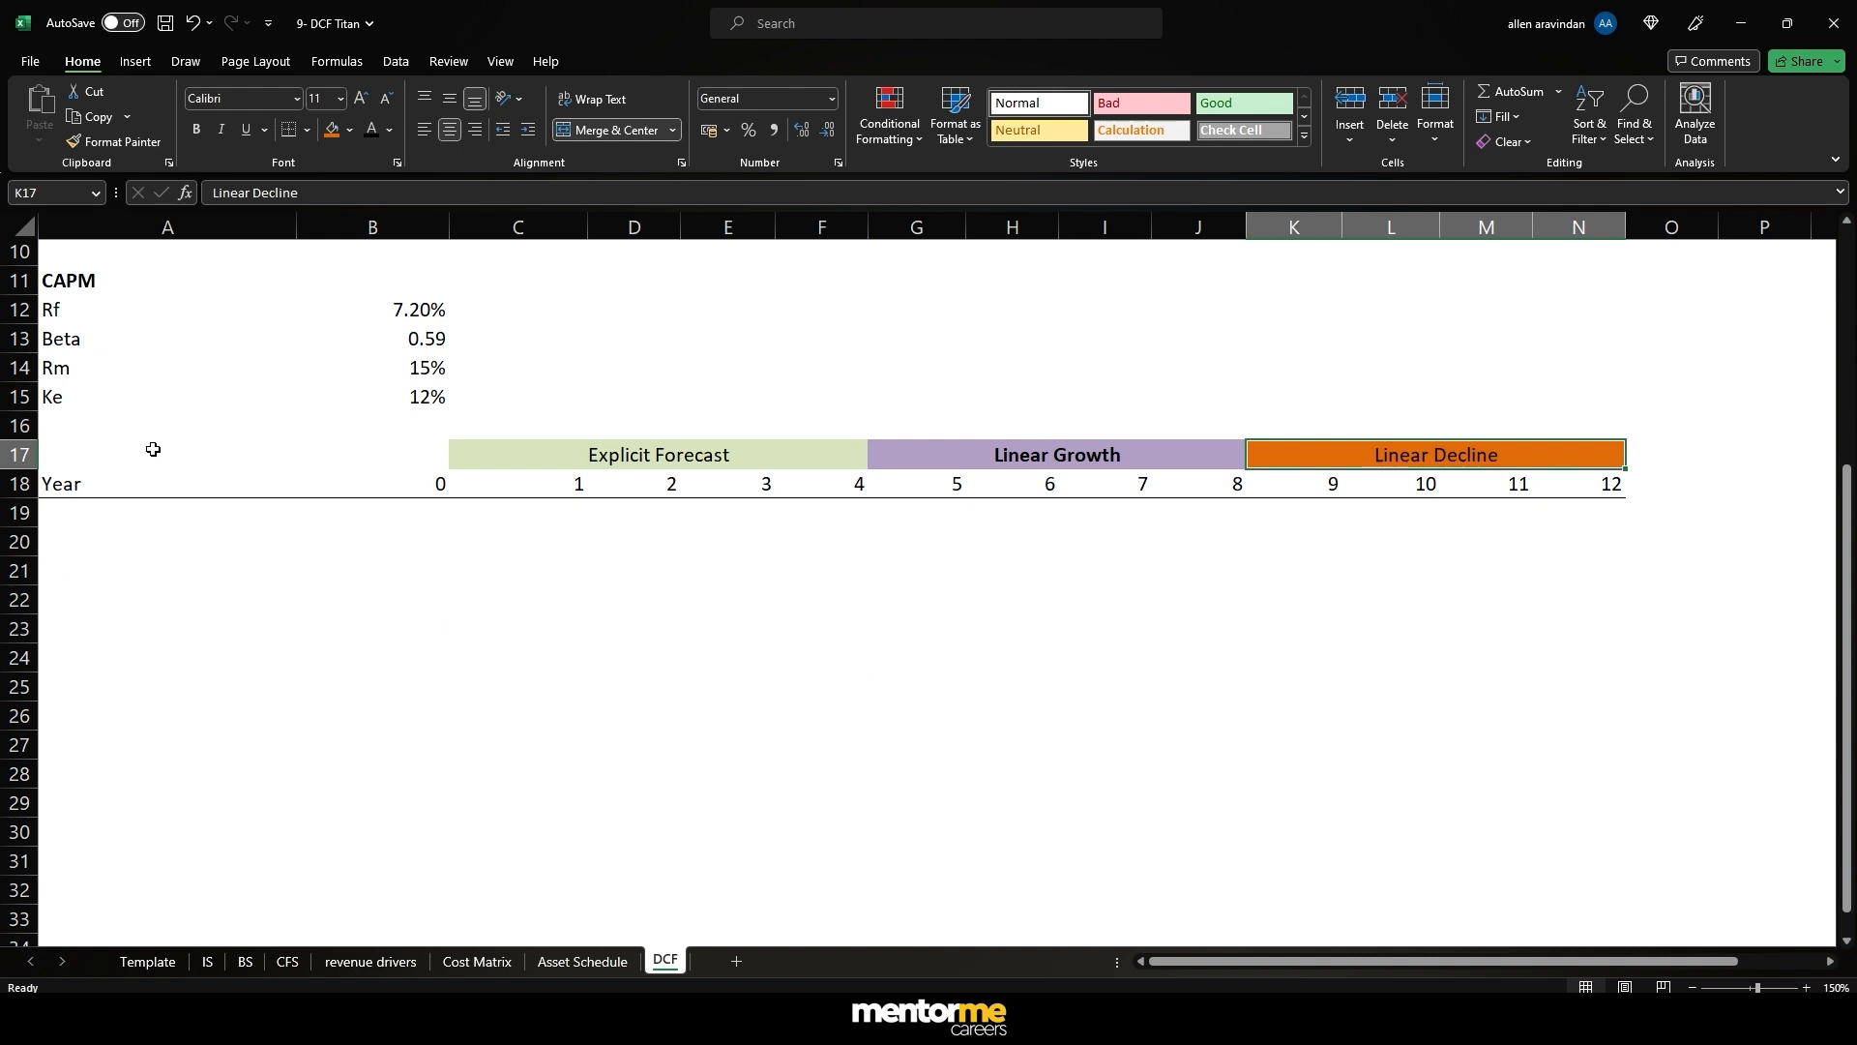
pyautogui.moveTo(295, 217); pyautogui.dragTo(202, 222)
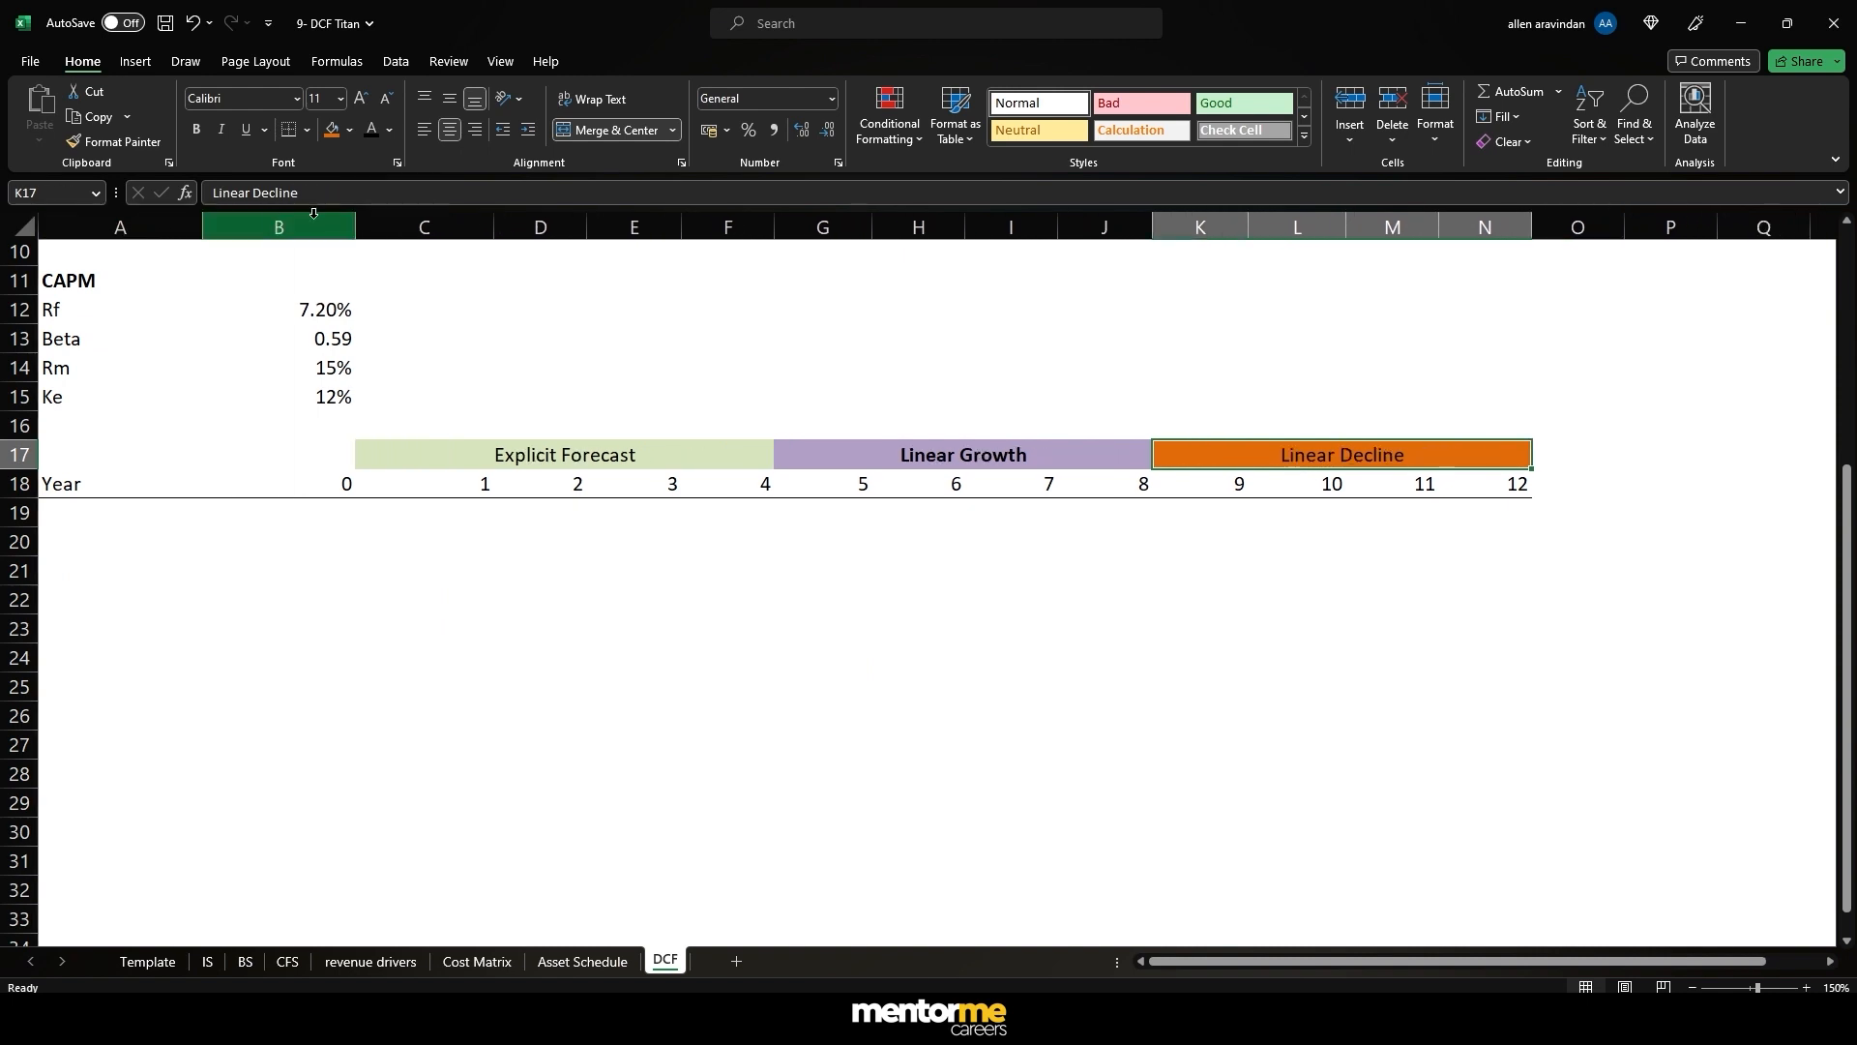
pyautogui.moveTo(355, 225); pyautogui.dragTo(319, 225)
# - Enter the row labels Net Income in A19 and Dep in A20 below the Year row
pyautogui.click(145, 600)
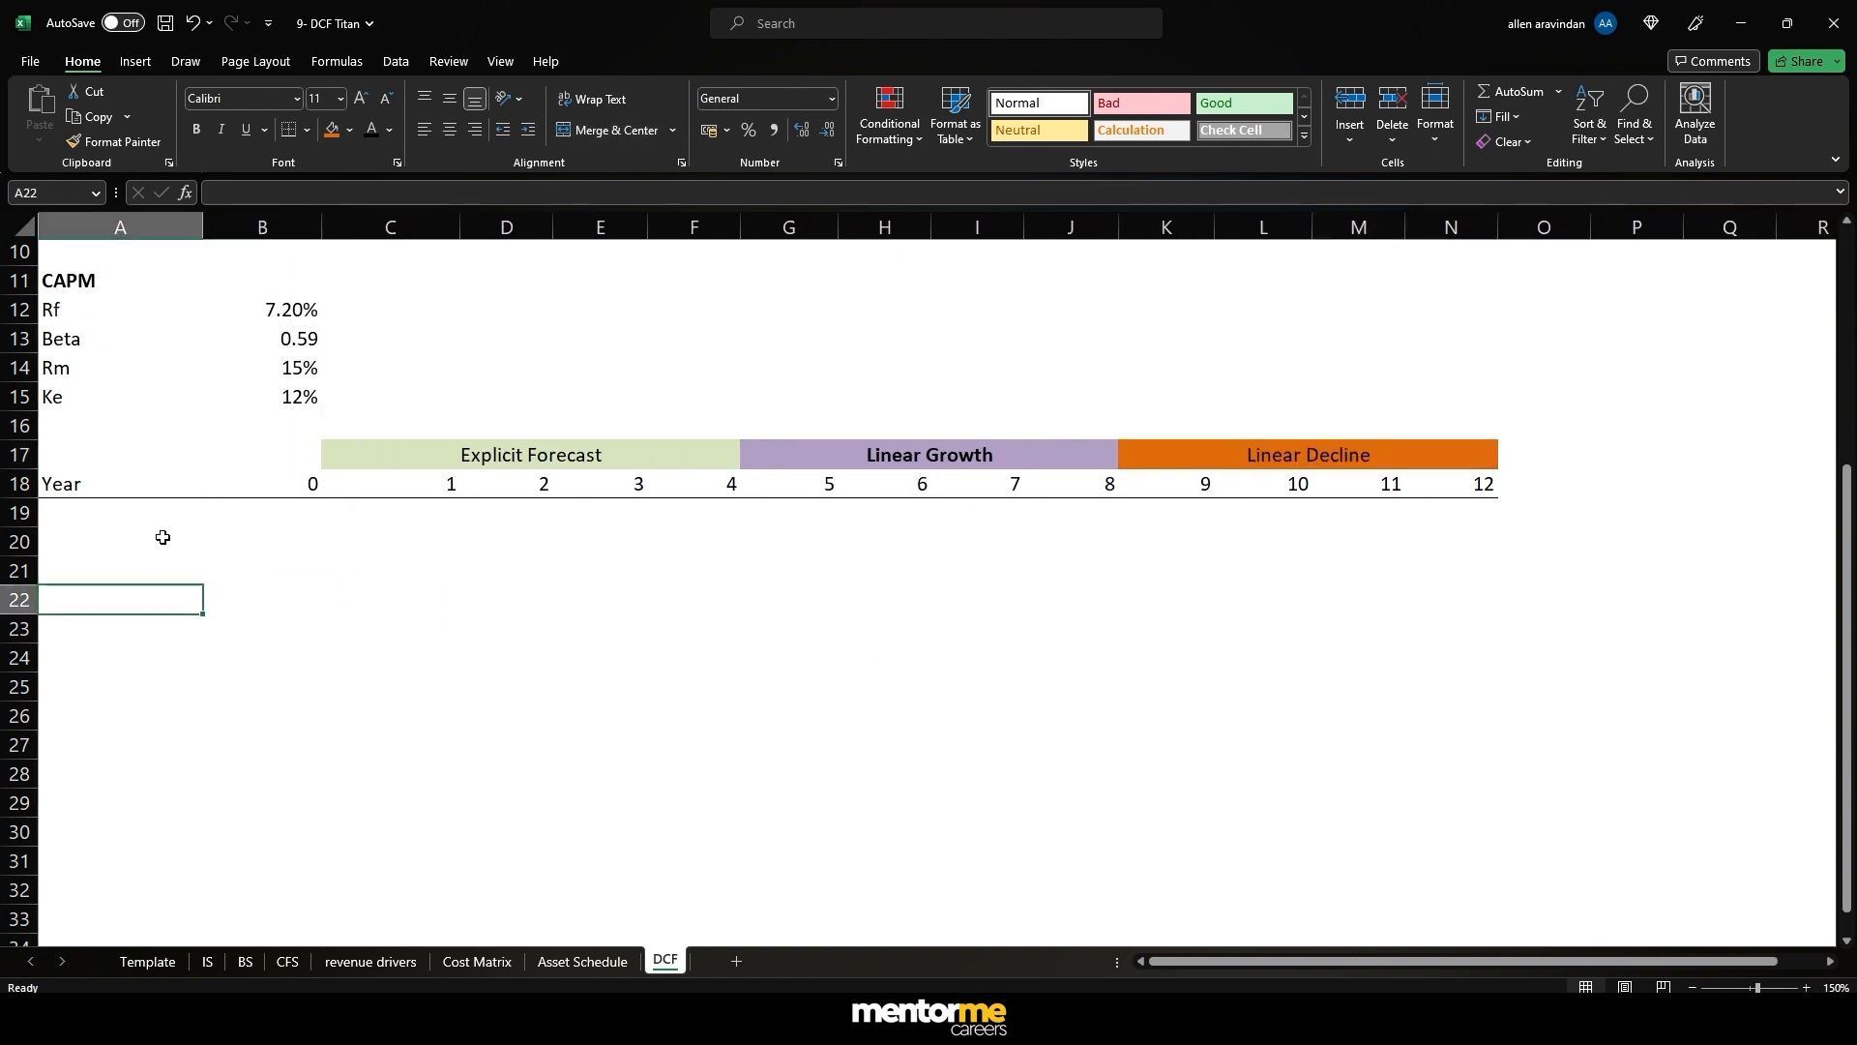
pyautogui.click(165, 504)
pyautogui.write('Net Income')
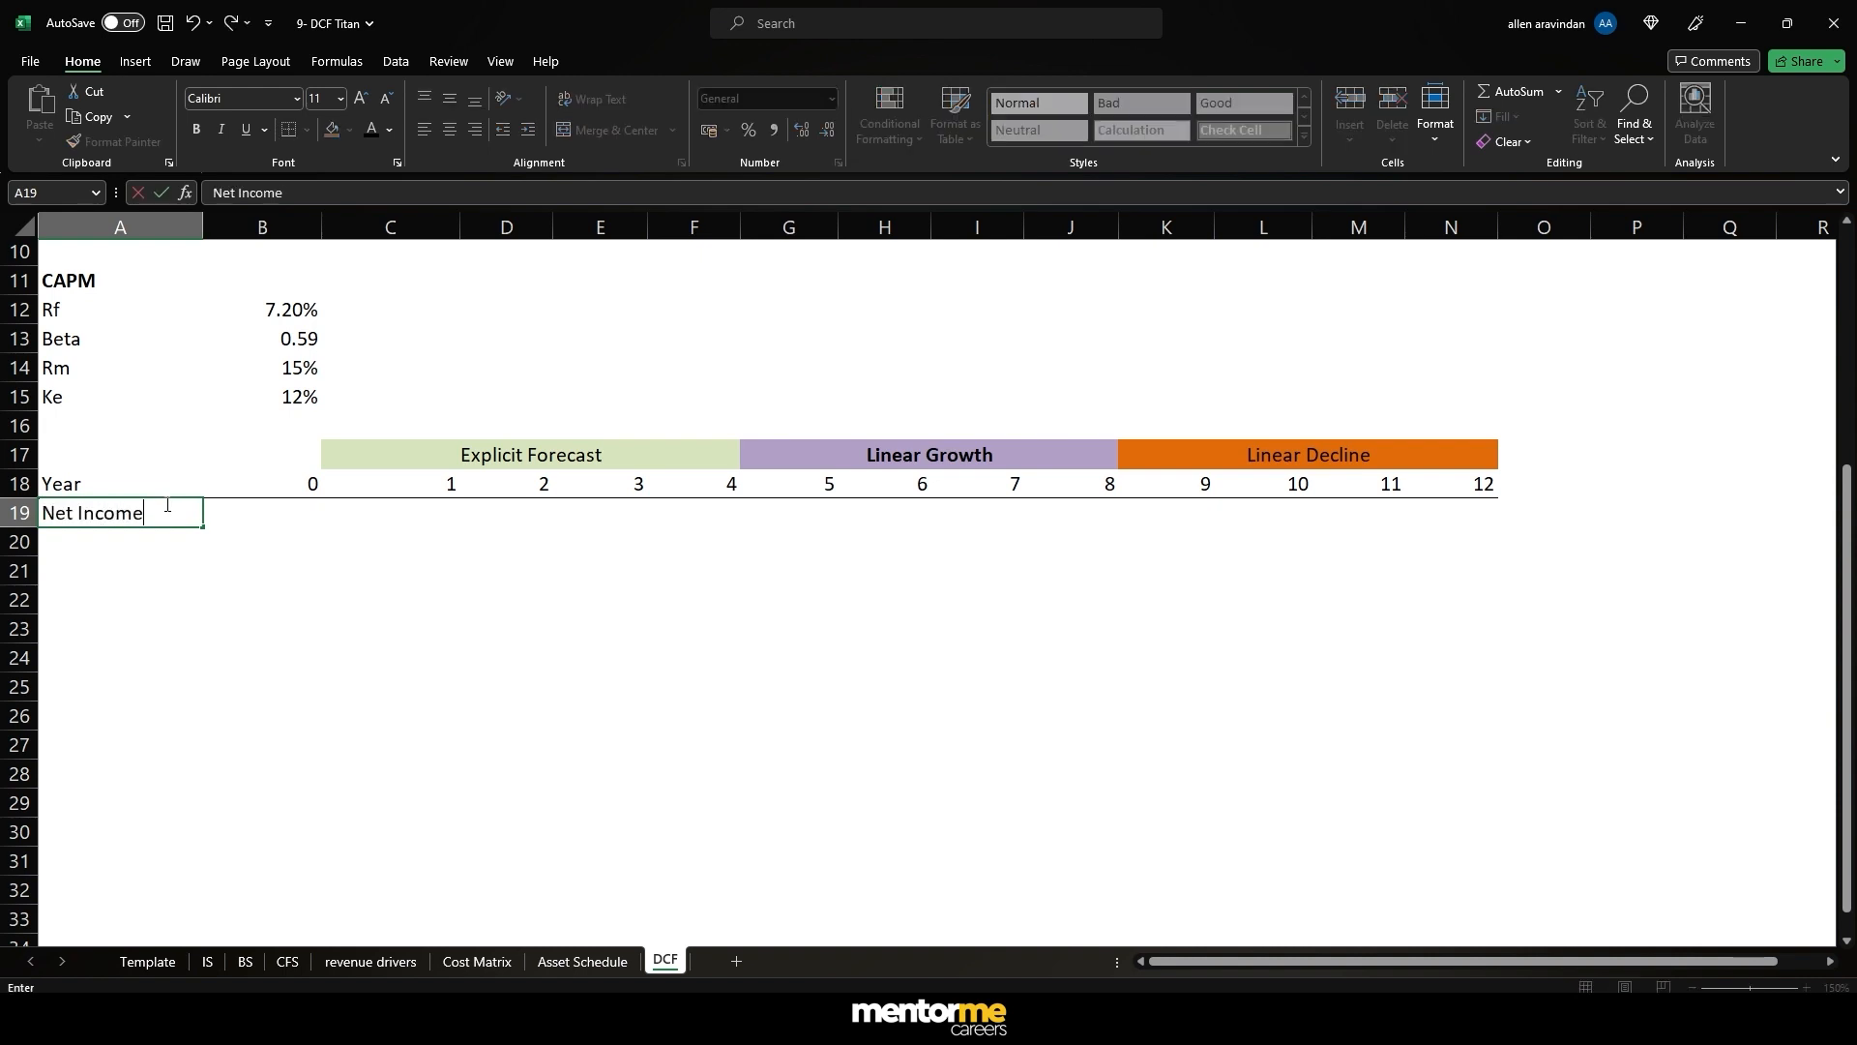
pyautogui.press('Return')
pyautogui.press('Up')
pyautogui.press('F2')
pyautogui.press('Return')
pyautogui.write('D')
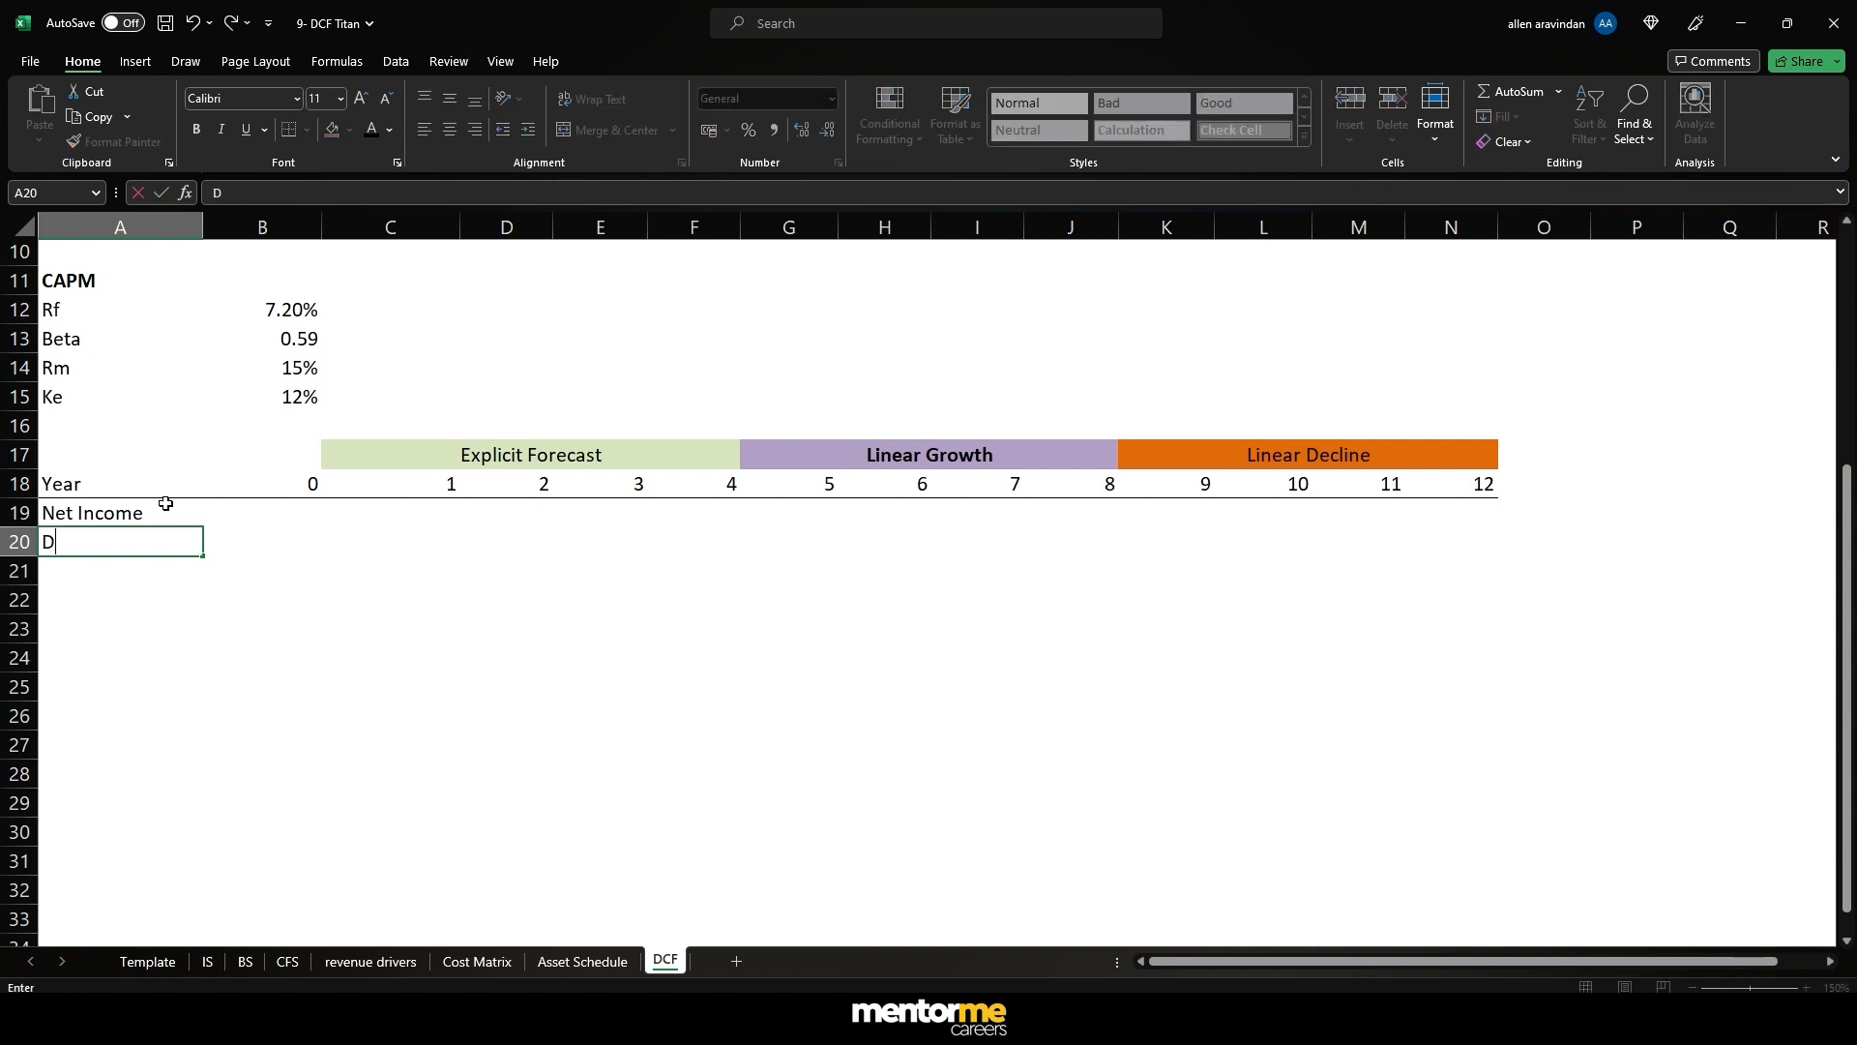
pyautogui.write('ep')
pyautogui.press('Return')
# - Add the row labels Changes in Wc in A21 and Capex in A22
pyautogui.write('C')
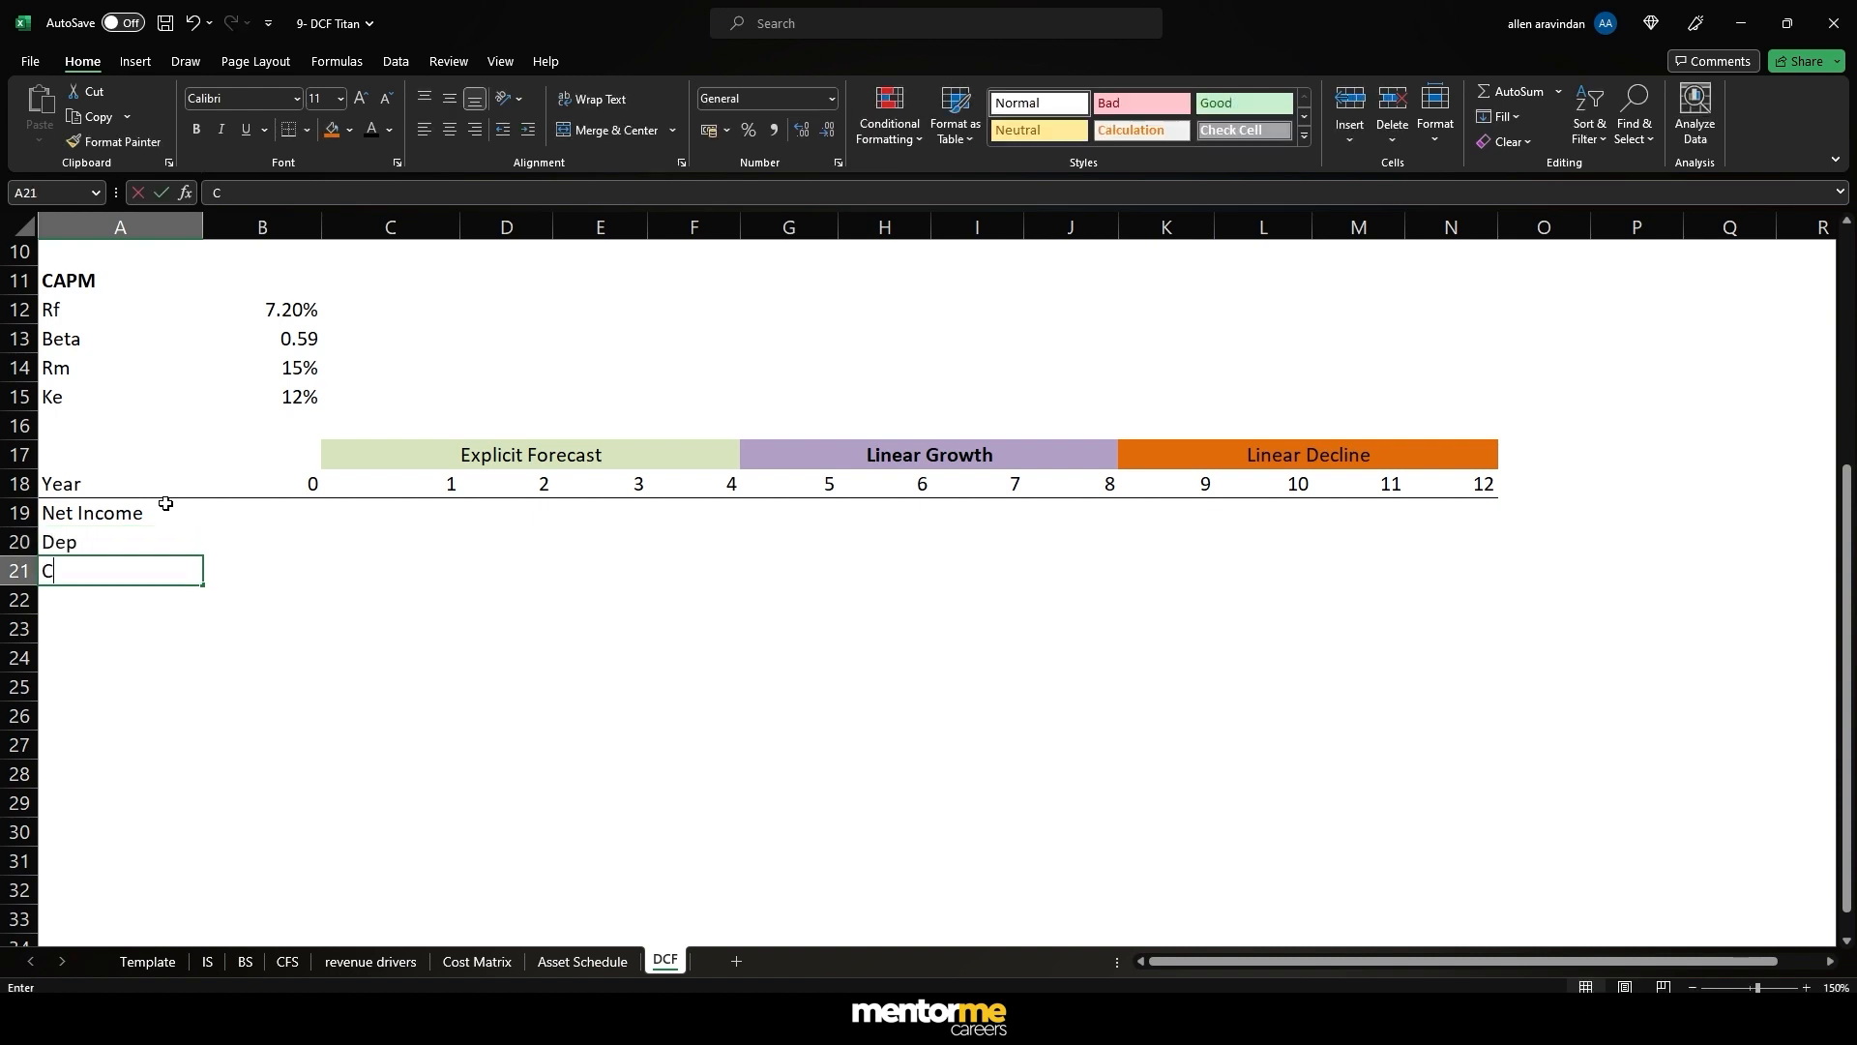
pyautogui.write('hanges in Wc')
pyautogui.press('Return')
pyautogui.write('Capex')
pyautogui.press('Return')
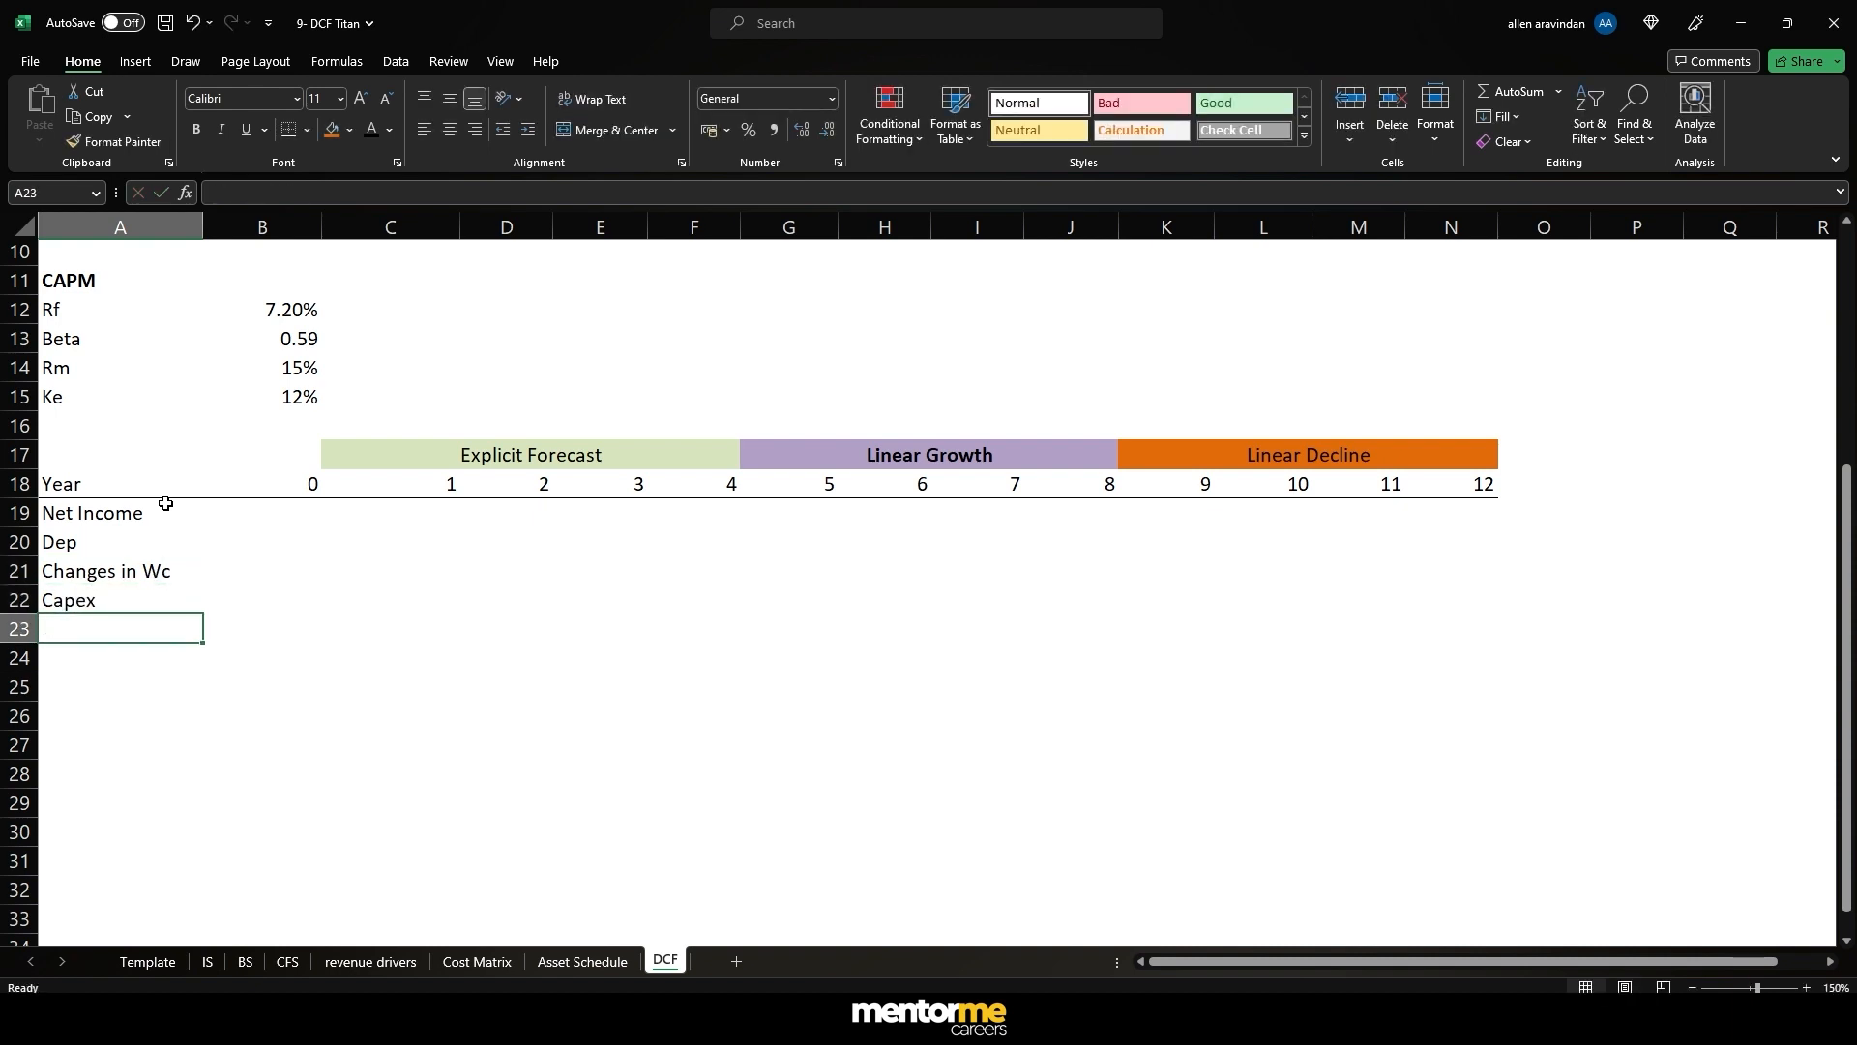
# - Add the row labels Debt Raised & Repaid in A23 and FCFE in A24
pyautogui.write('Debt')
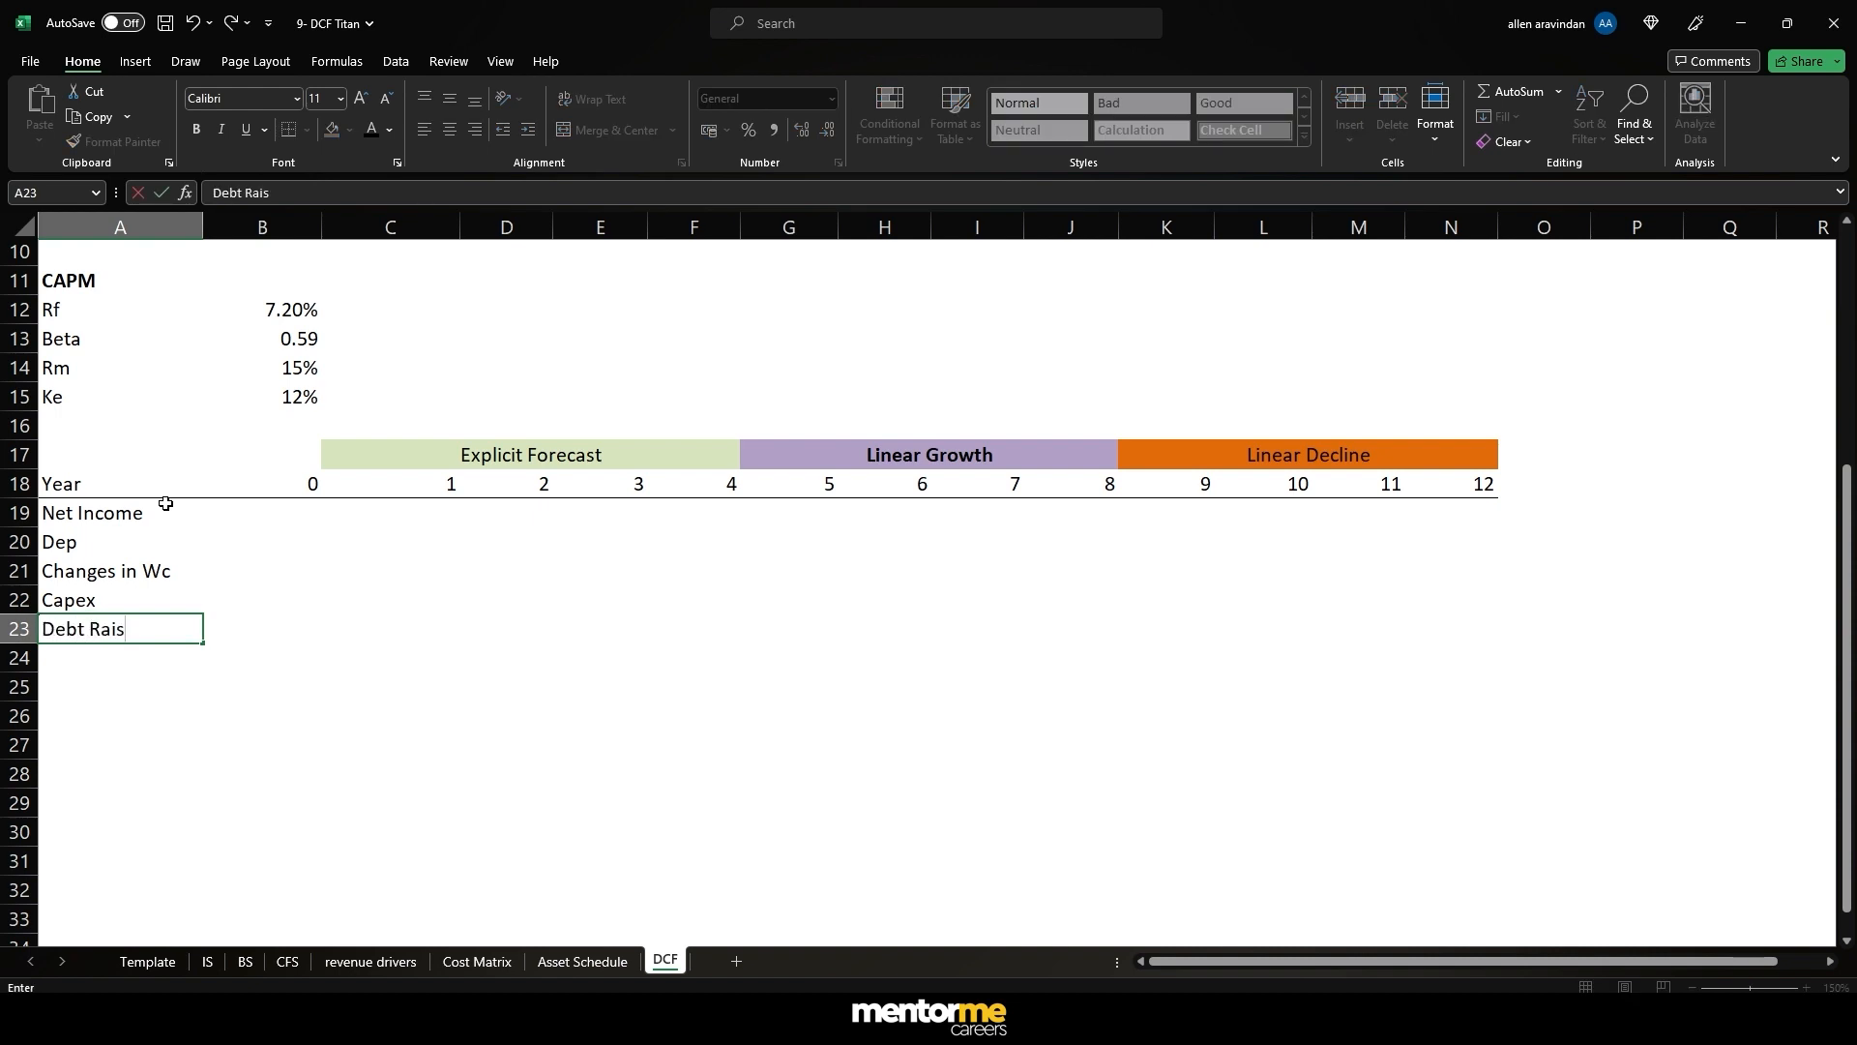
pyautogui.write('Raised & rEPAID')
pyautogui.press('Return')
pyautogui.write('FCF')
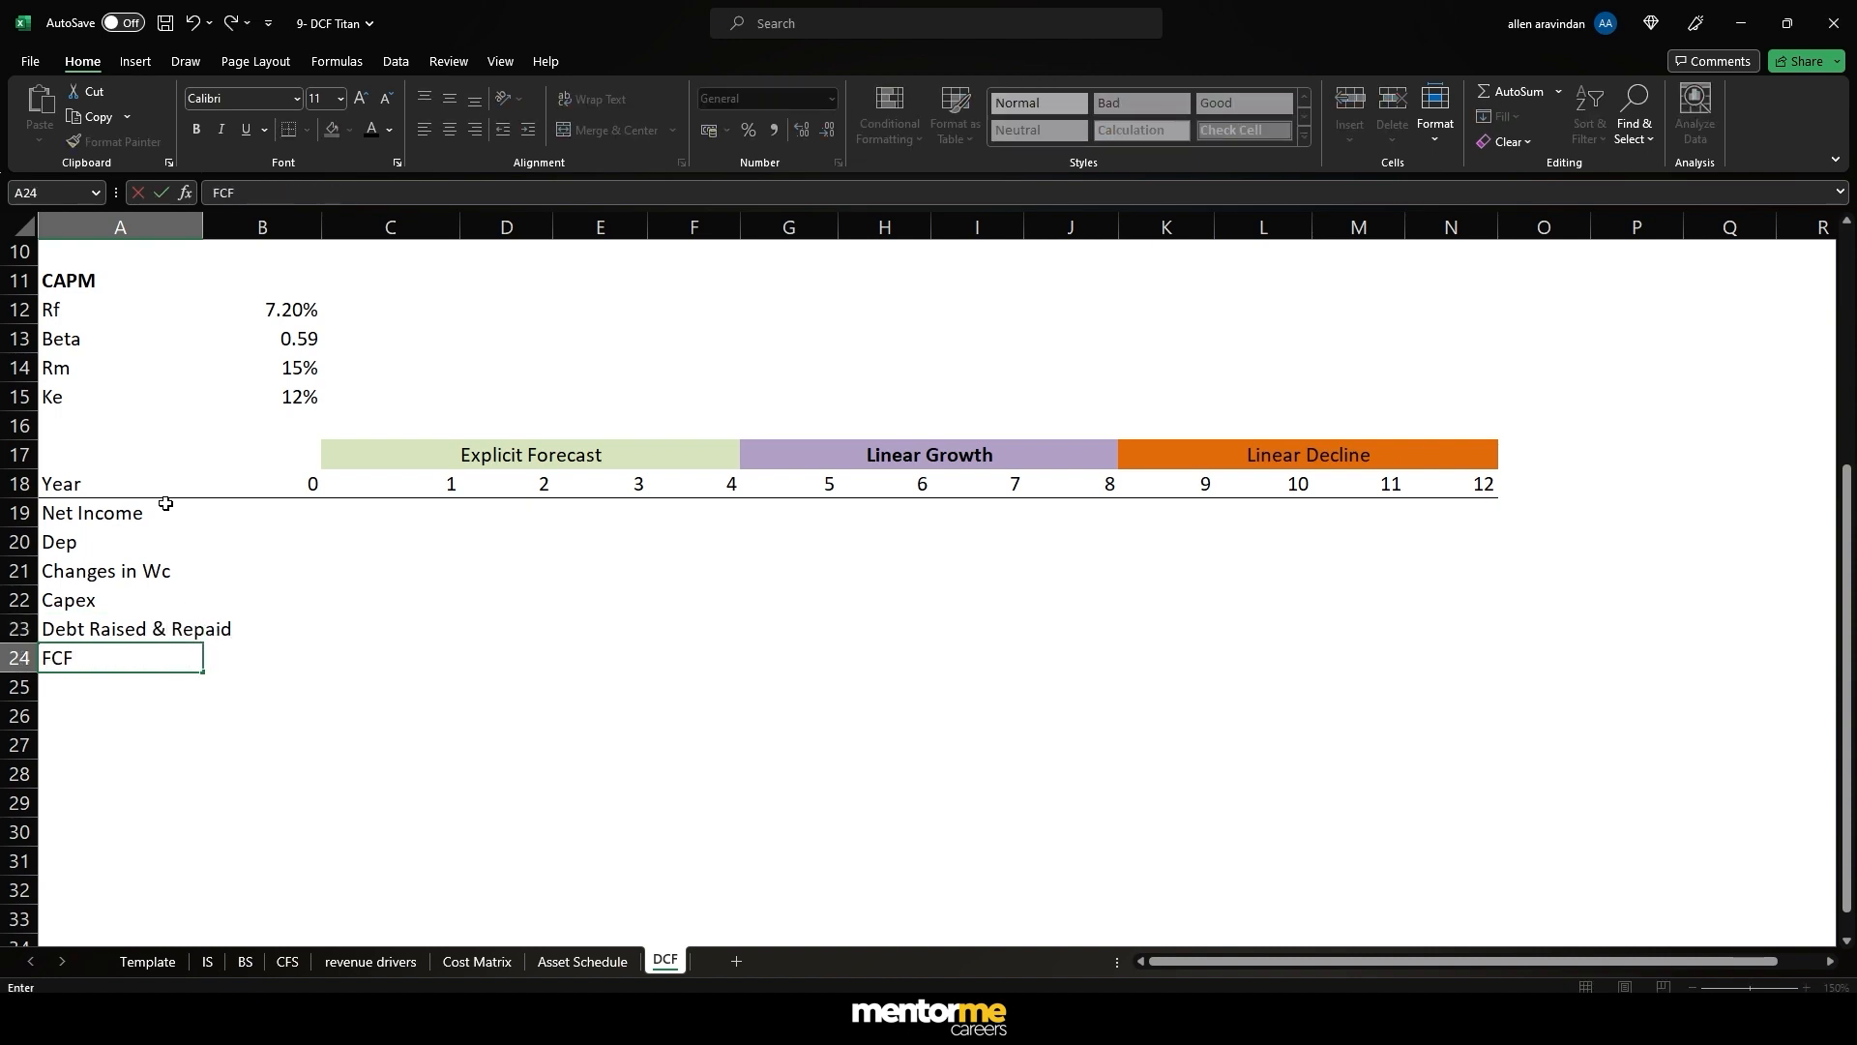
pyautogui.press('Right')
pyautogui.press('Right')
pyautogui.press('Right')
pyautogui.press('Right')
pyautogui.press('Up')
pyautogui.press('Up')
pyautogui.press('Up')
pyautogui.press('Up')
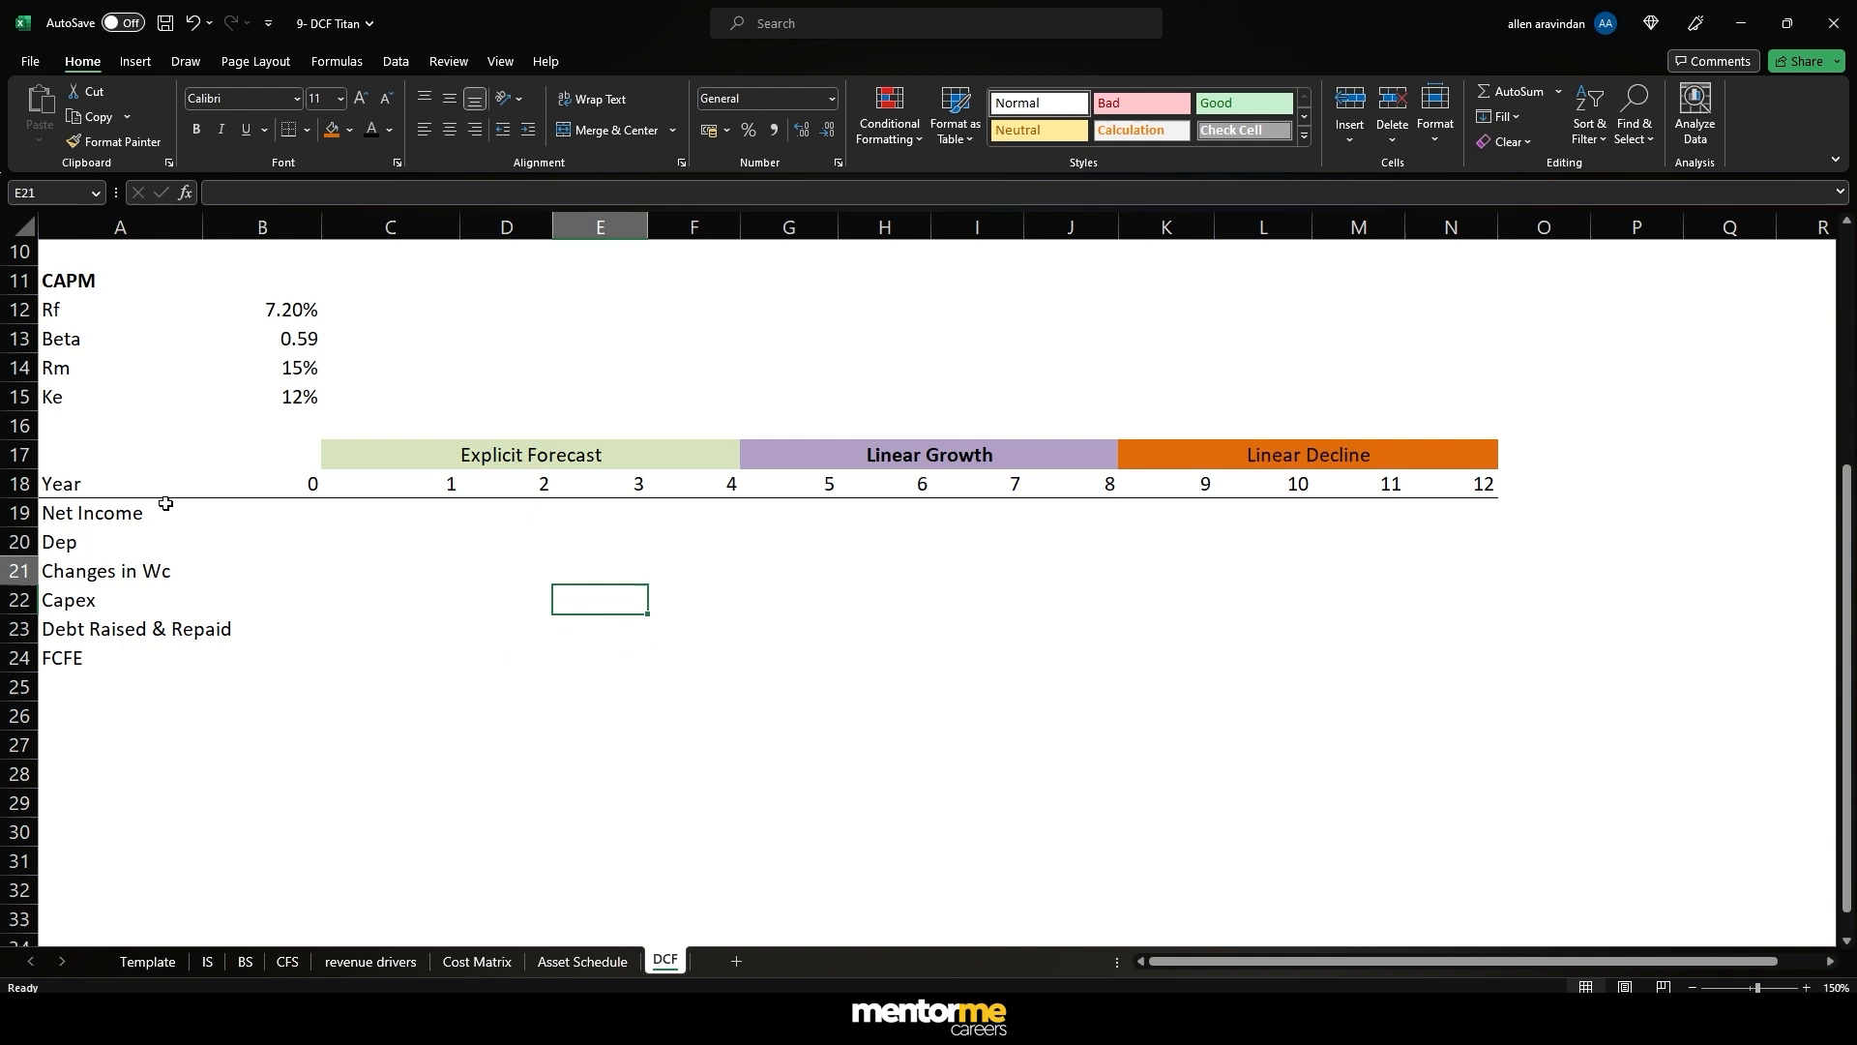
pyautogui.press('Left')
pyautogui.press('Left')
pyautogui.press('Up')
pyautogui.write('=')
pyautogui.press('Escape')
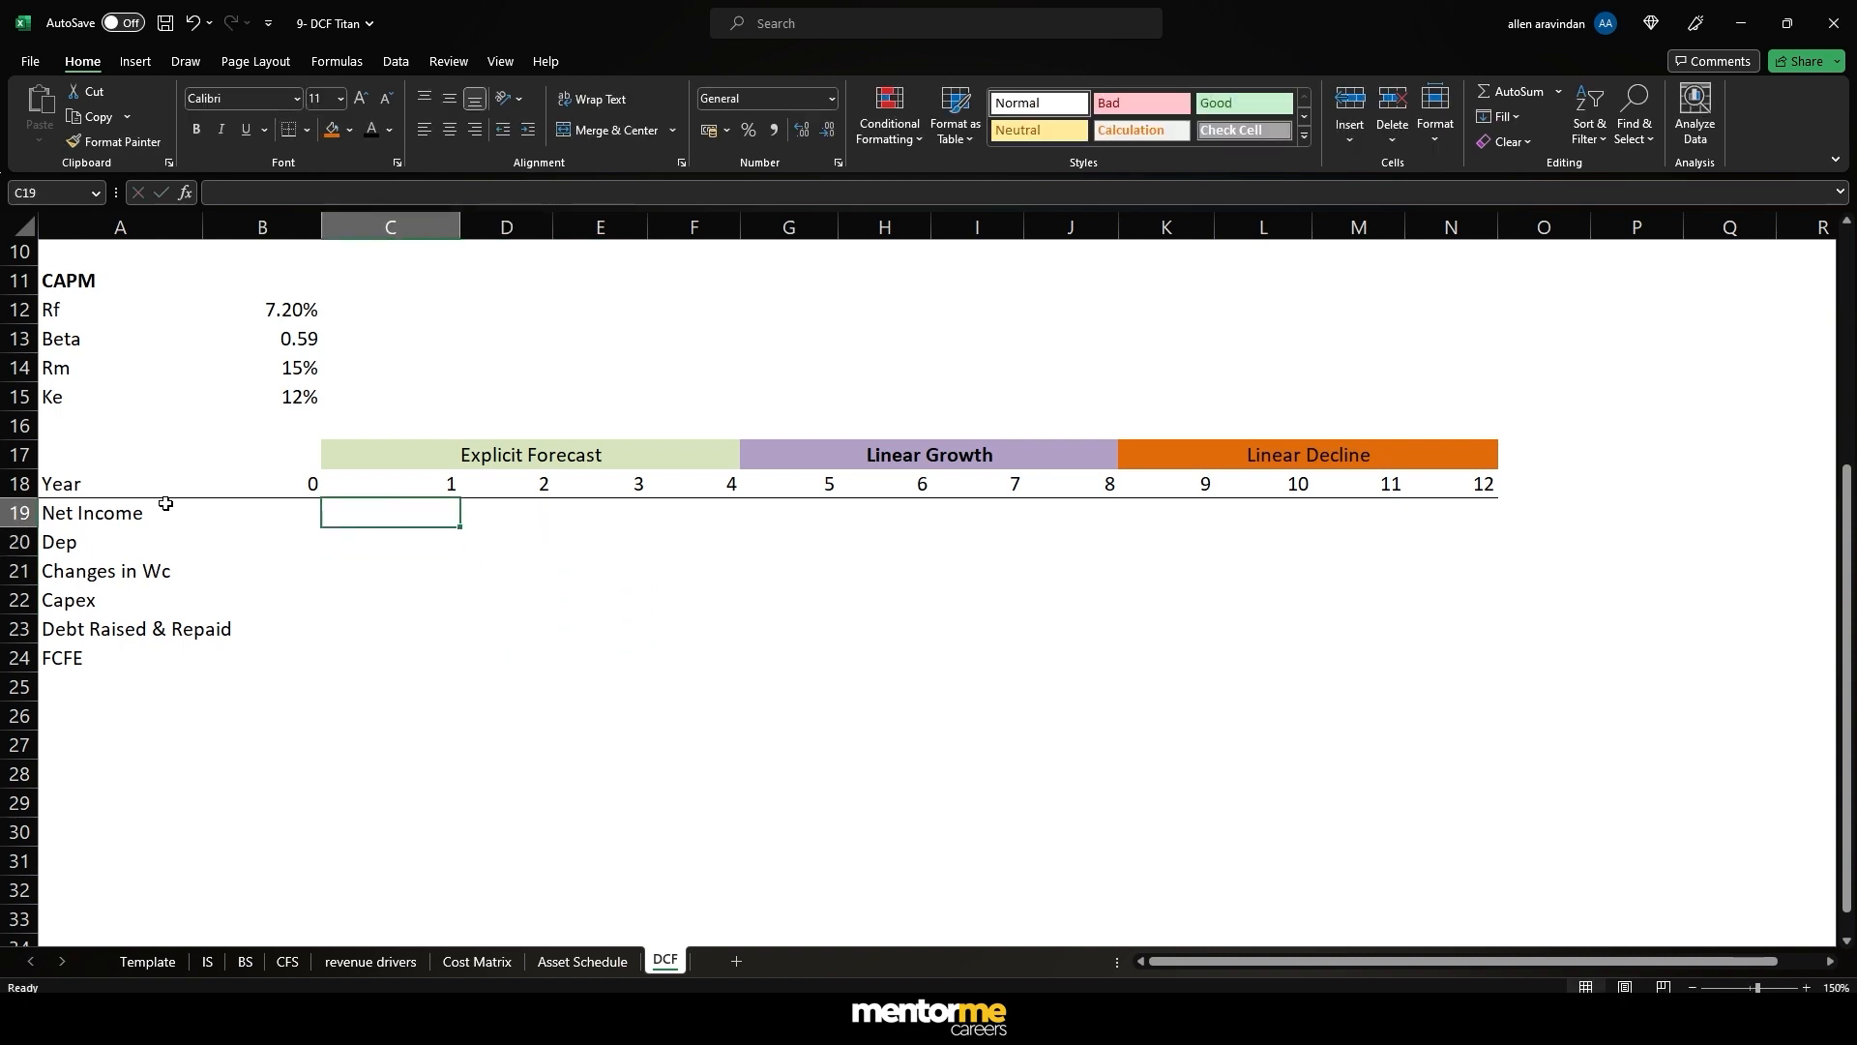
# - Link year 1 Net Income in C19 to the 2024-E PAT in K45 of the IS sheet
pyautogui.write('=')
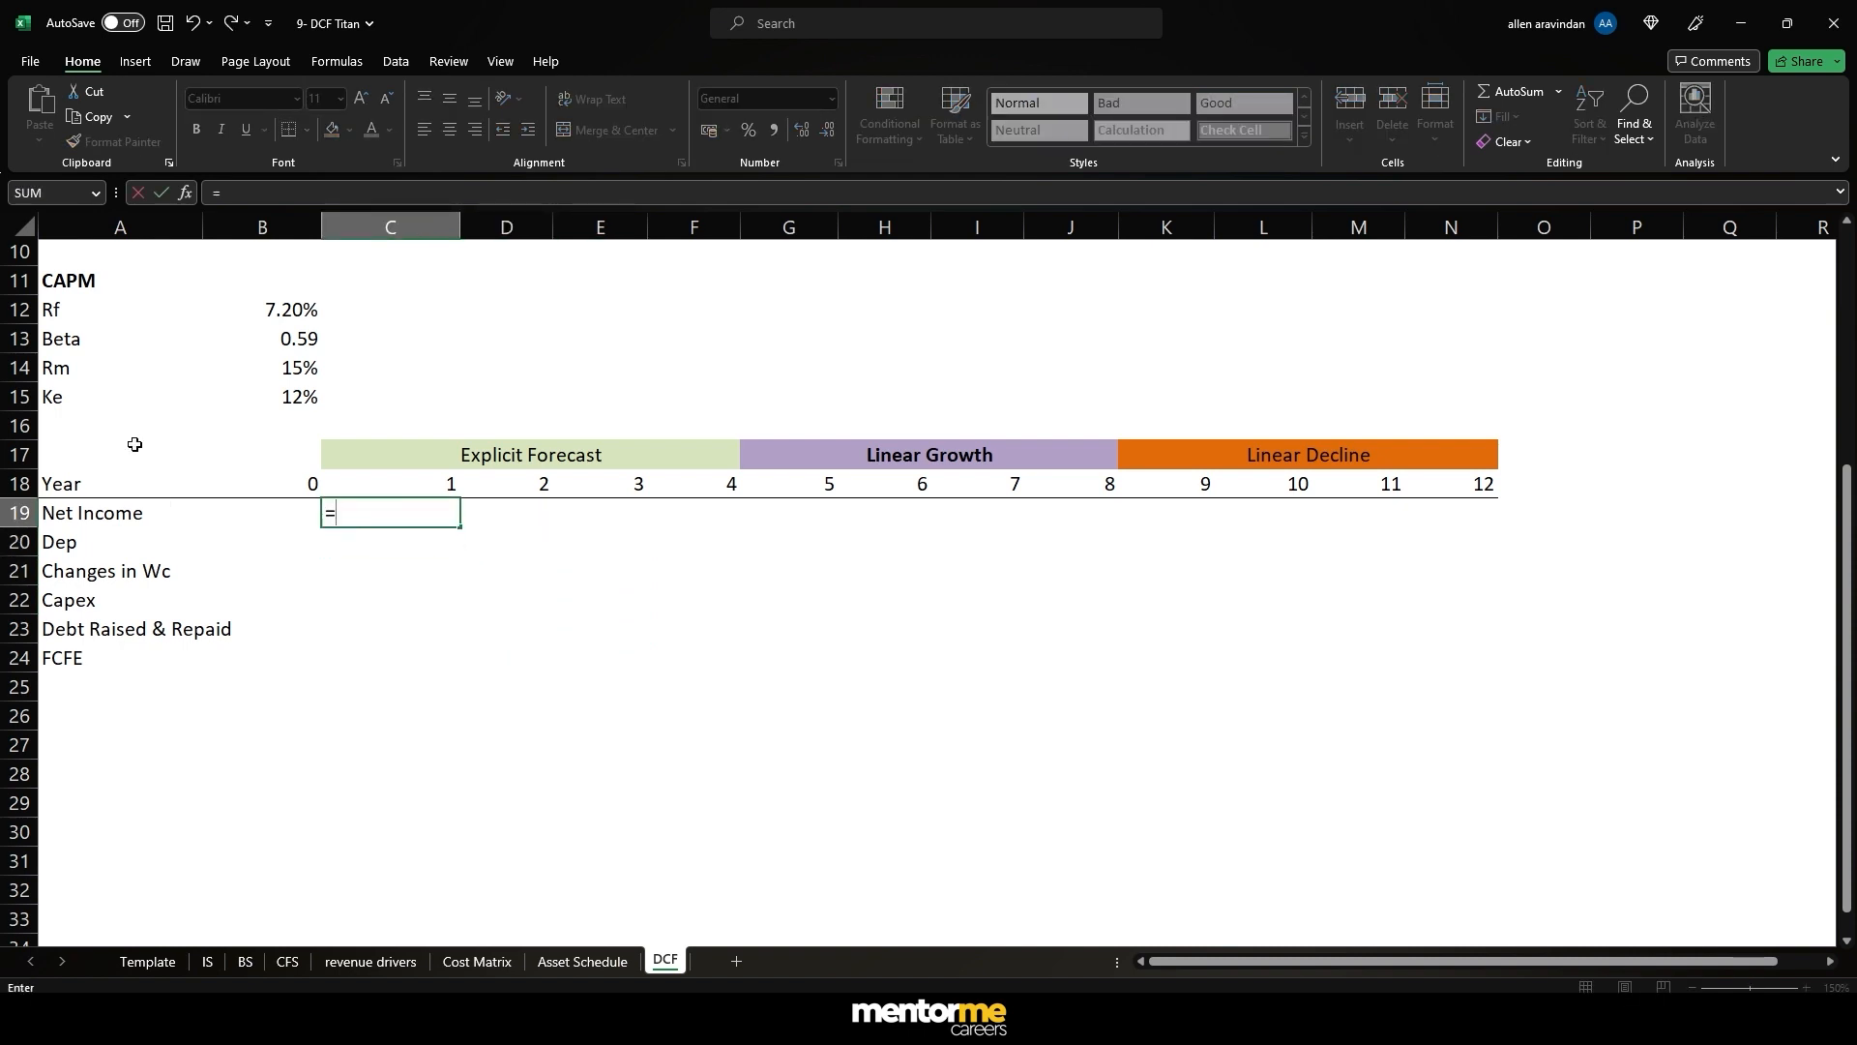
pyautogui.click(208, 963)
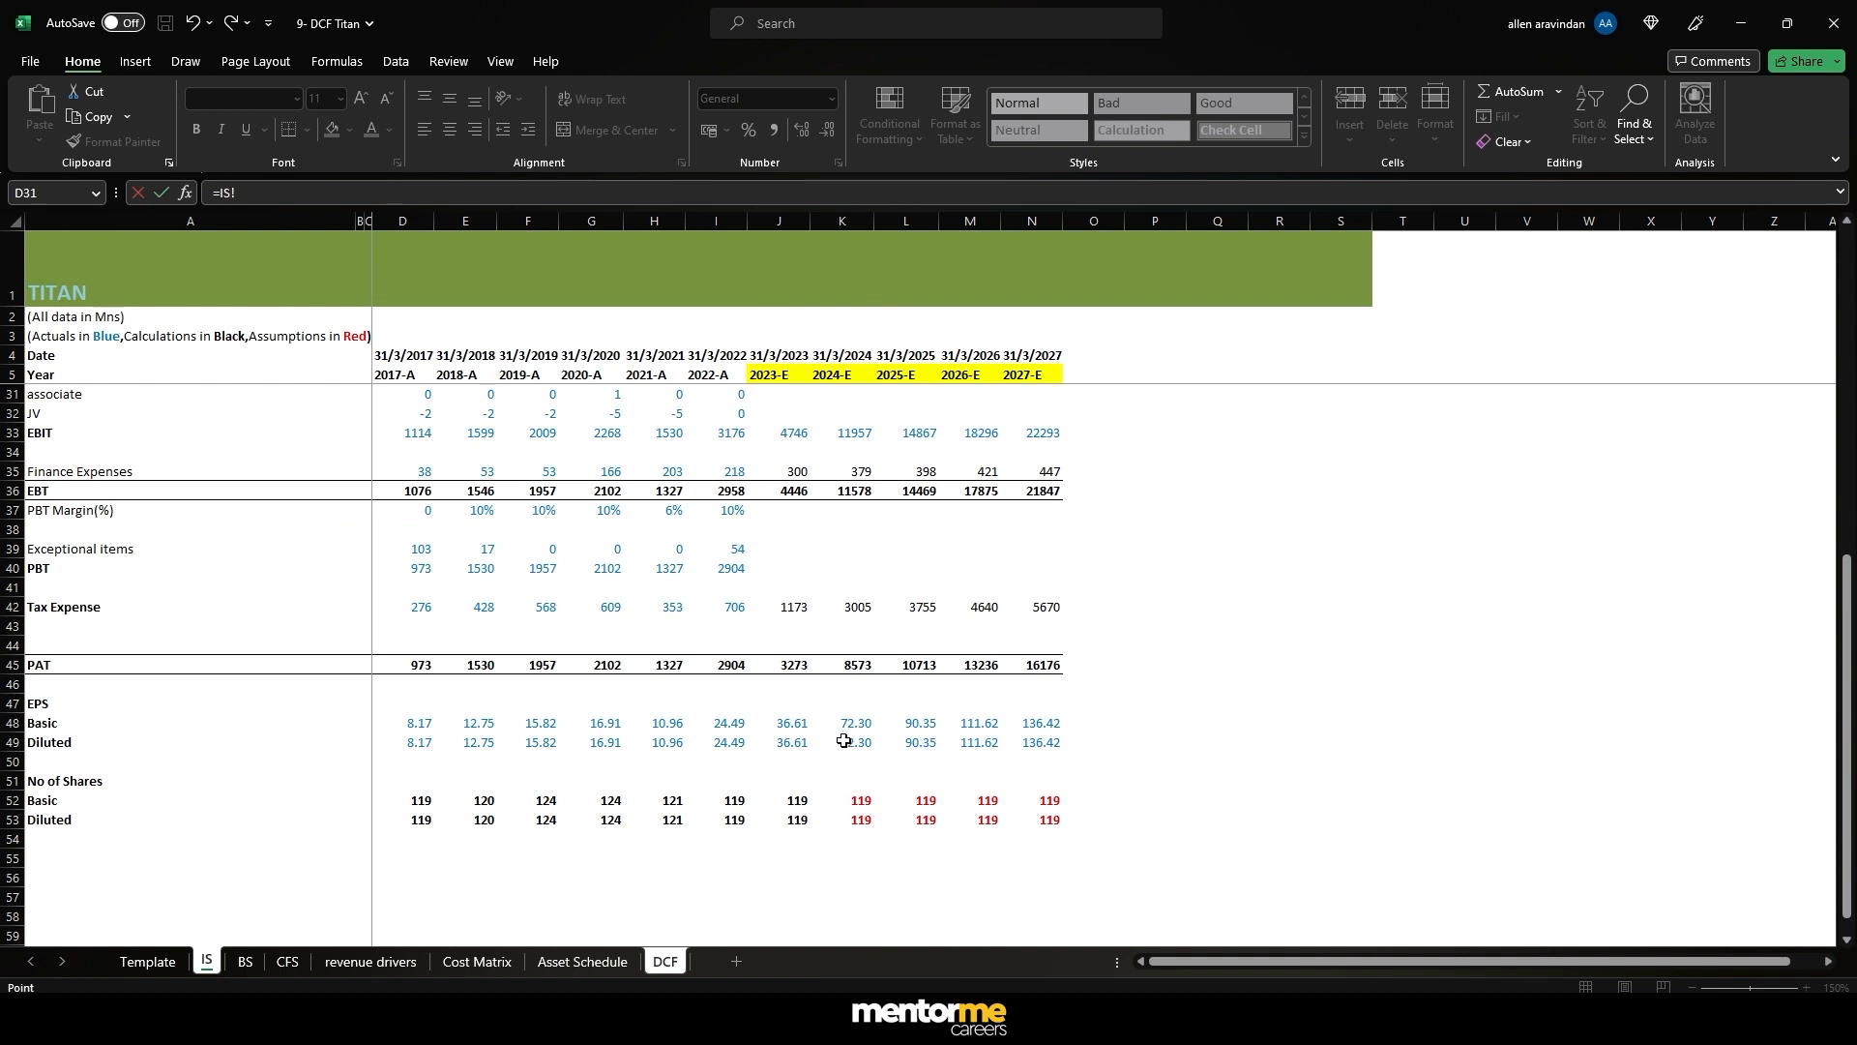
pyautogui.click(856, 666)
pyautogui.press('F2')
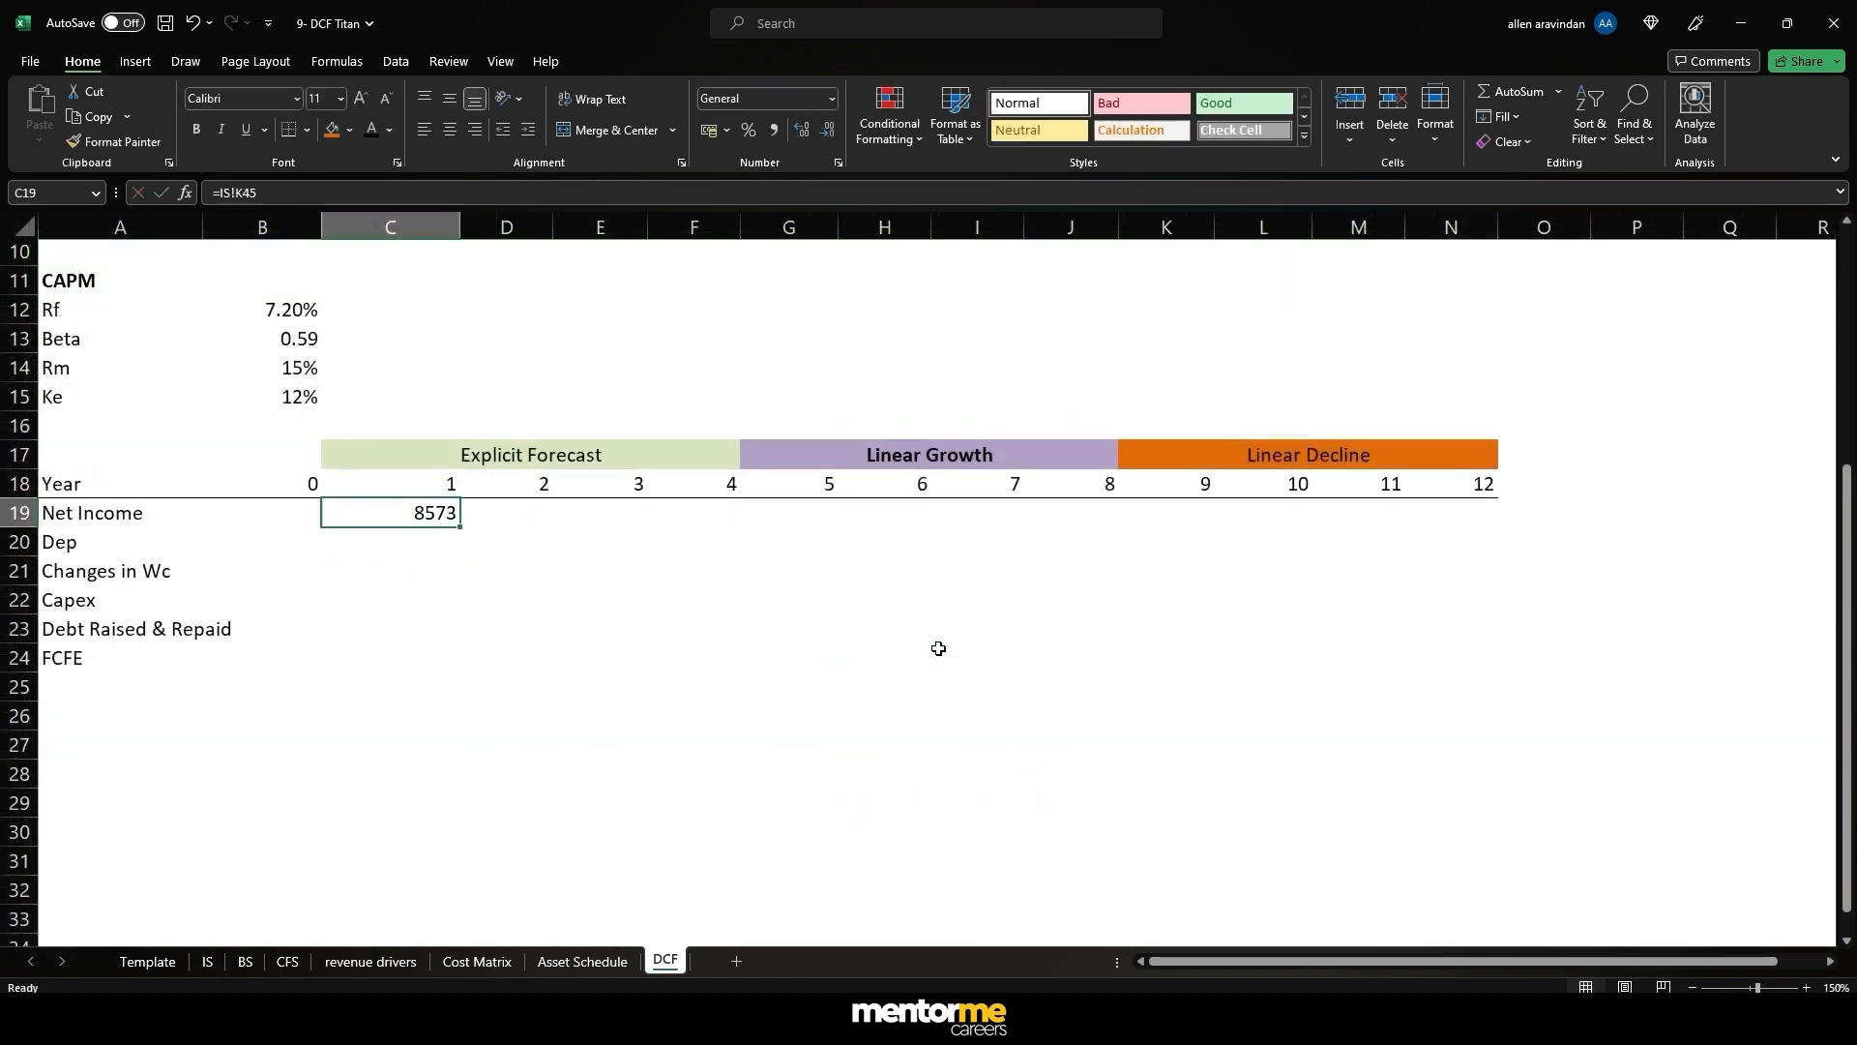
pyautogui.press('Return')
# - Link year 1 Dep in C20 to the 2024-E Depreciation and Amortisation expenses on the IS sheet
pyautogui.write('=')
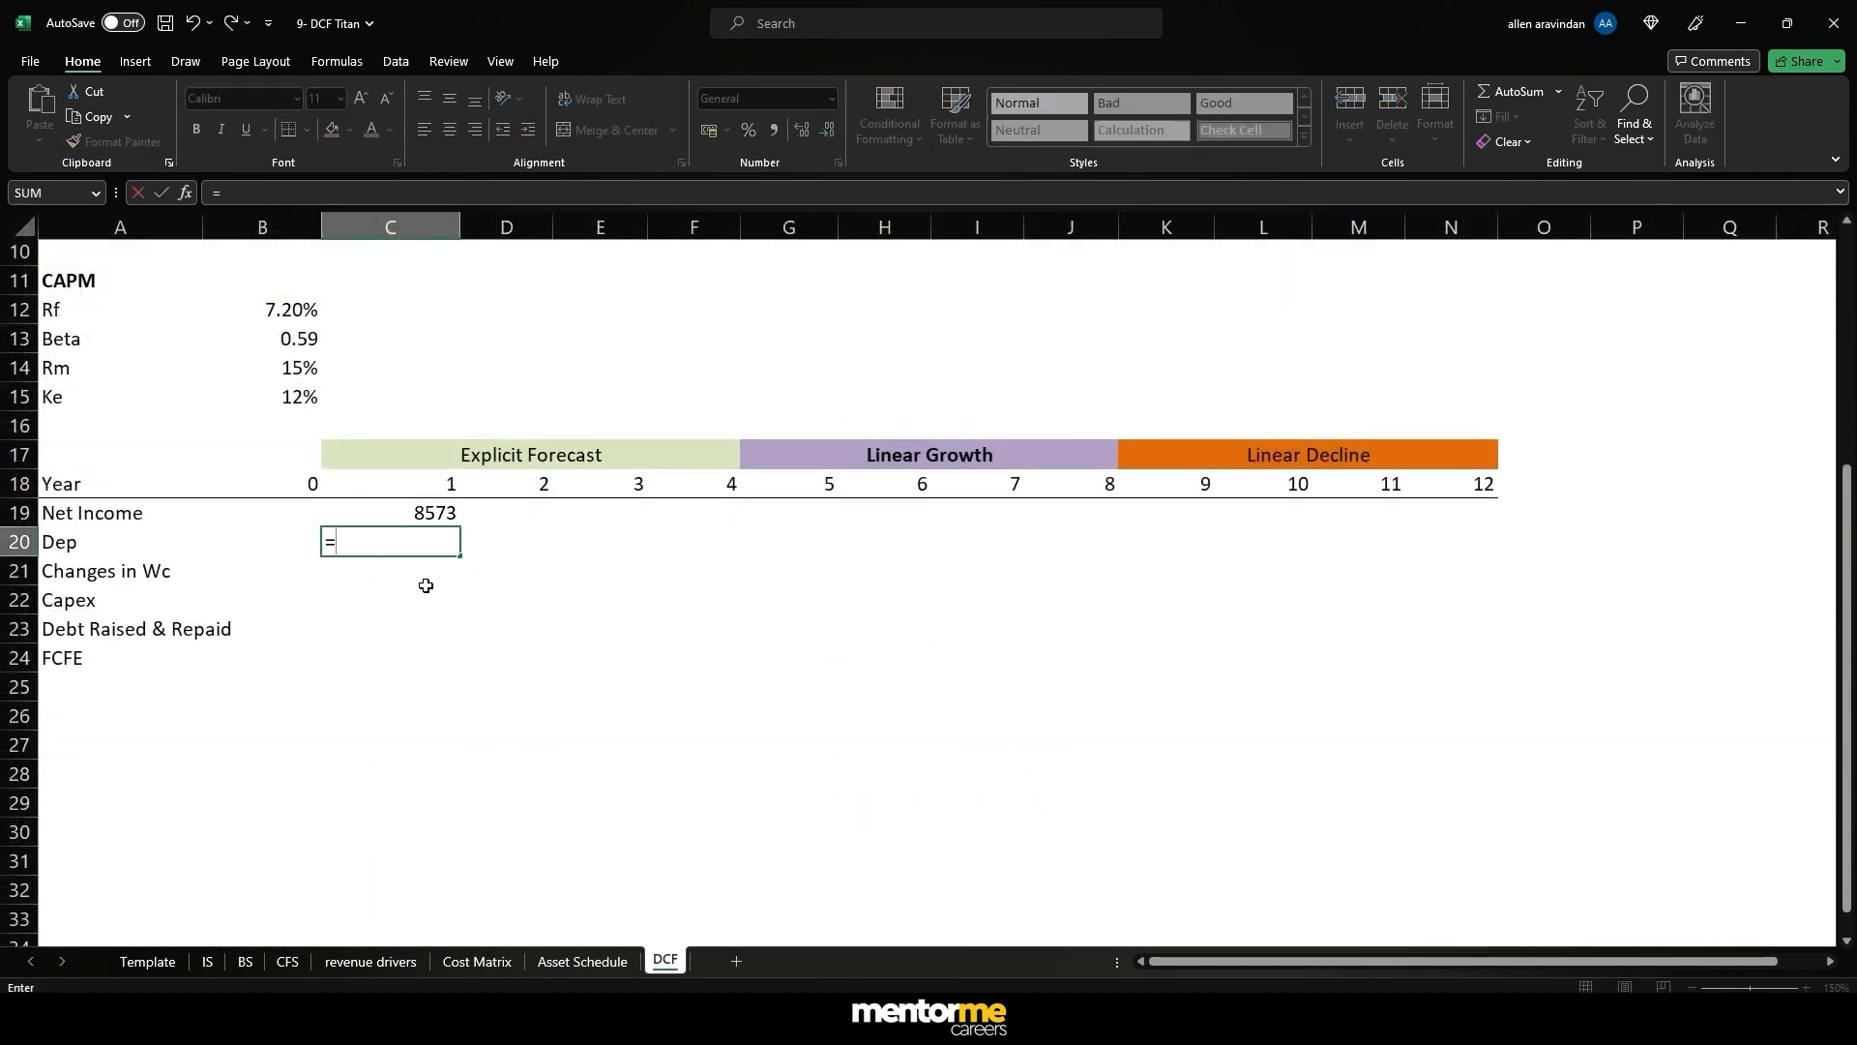
pyautogui.click(208, 963)
pyautogui.scroll(10, 851, 484)
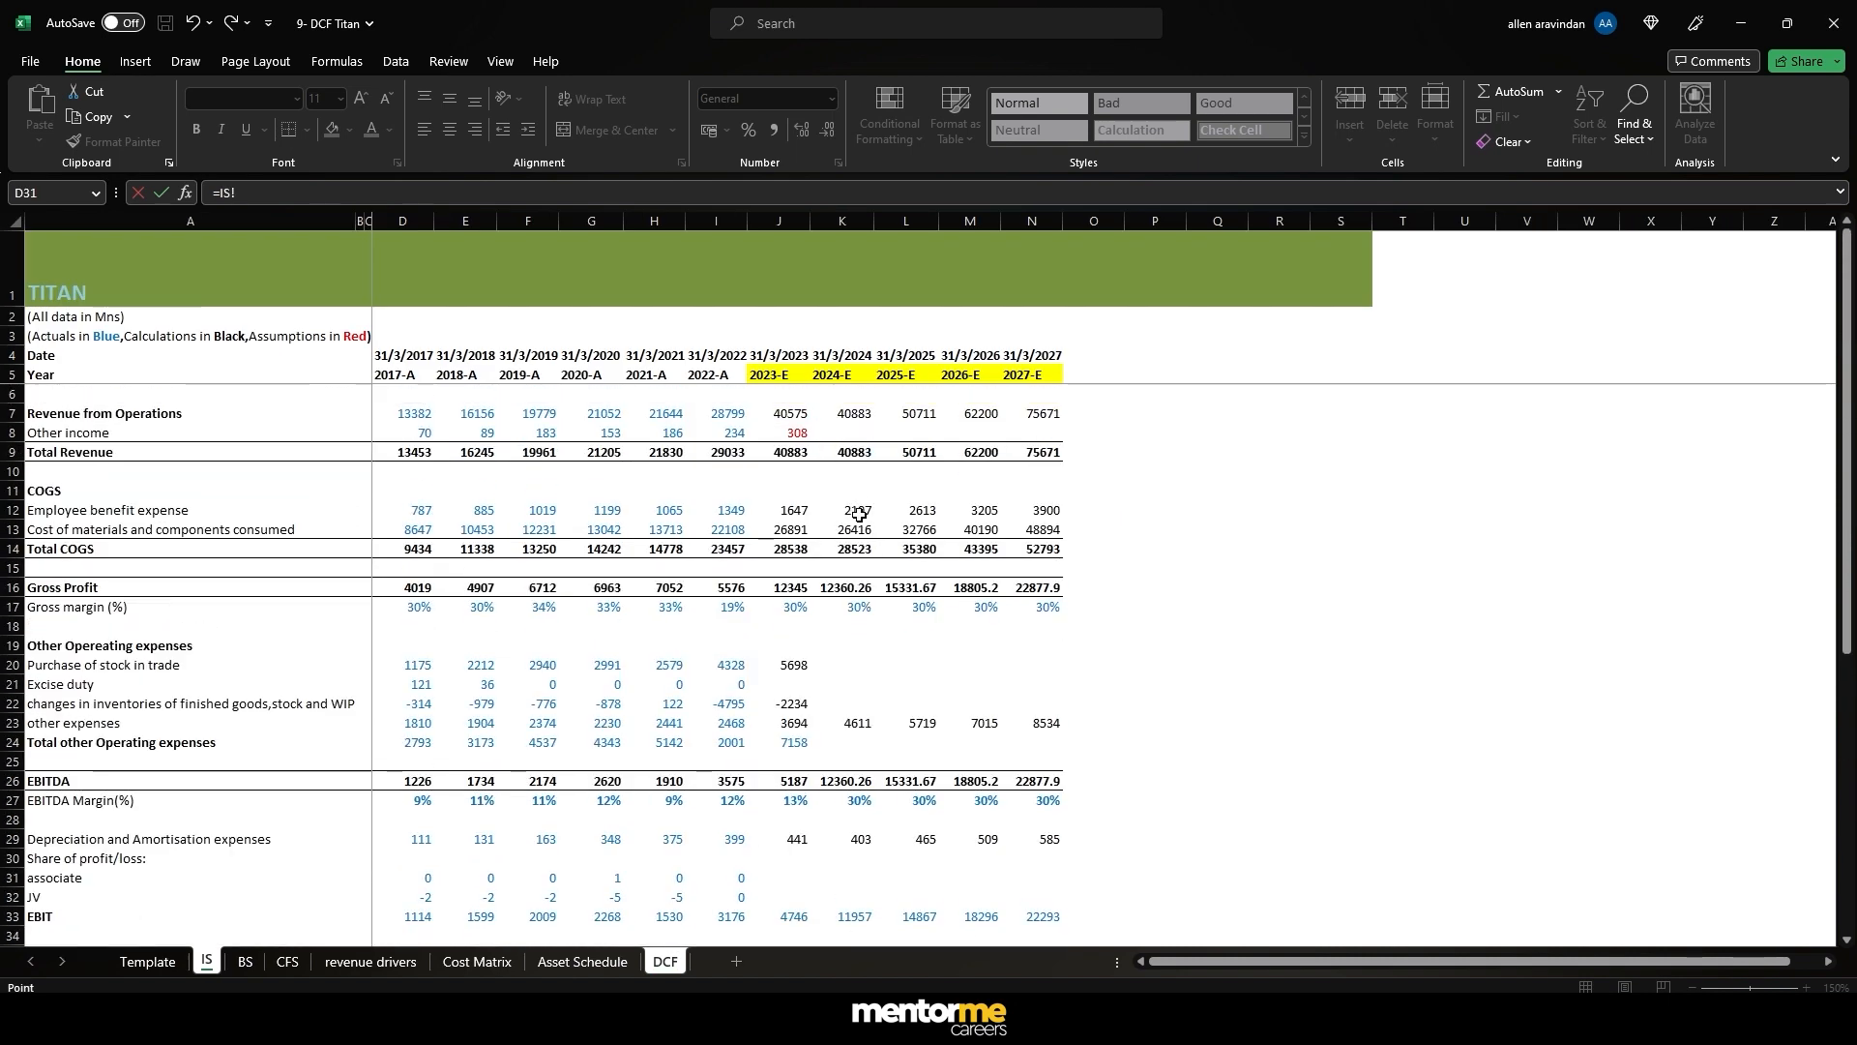
pyautogui.scroll(-1, 861, 774)
pyautogui.click(861, 774)
pyautogui.press('Return')
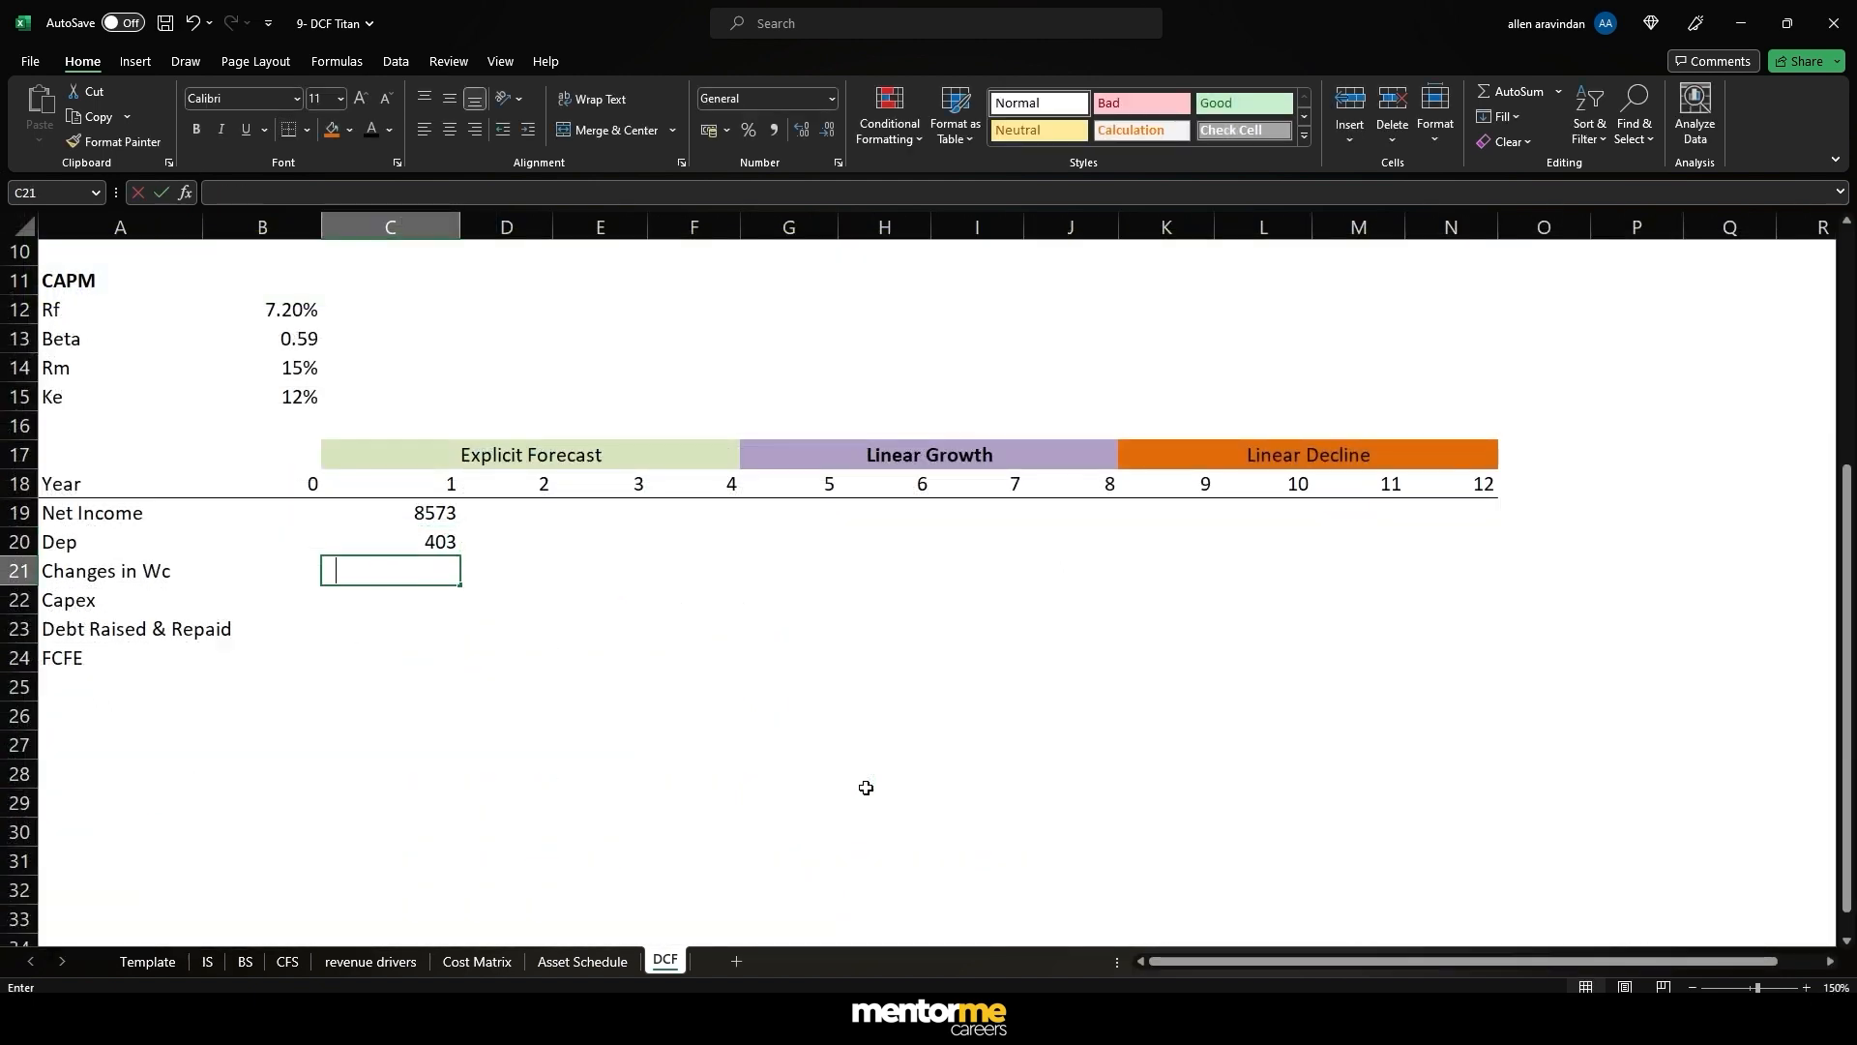
# - Enter year 1 Changes in Wc in C21 as the sum of the 2024-E working capital adjustments, CFS!K27:K39
pyautogui.write('=SUM(')
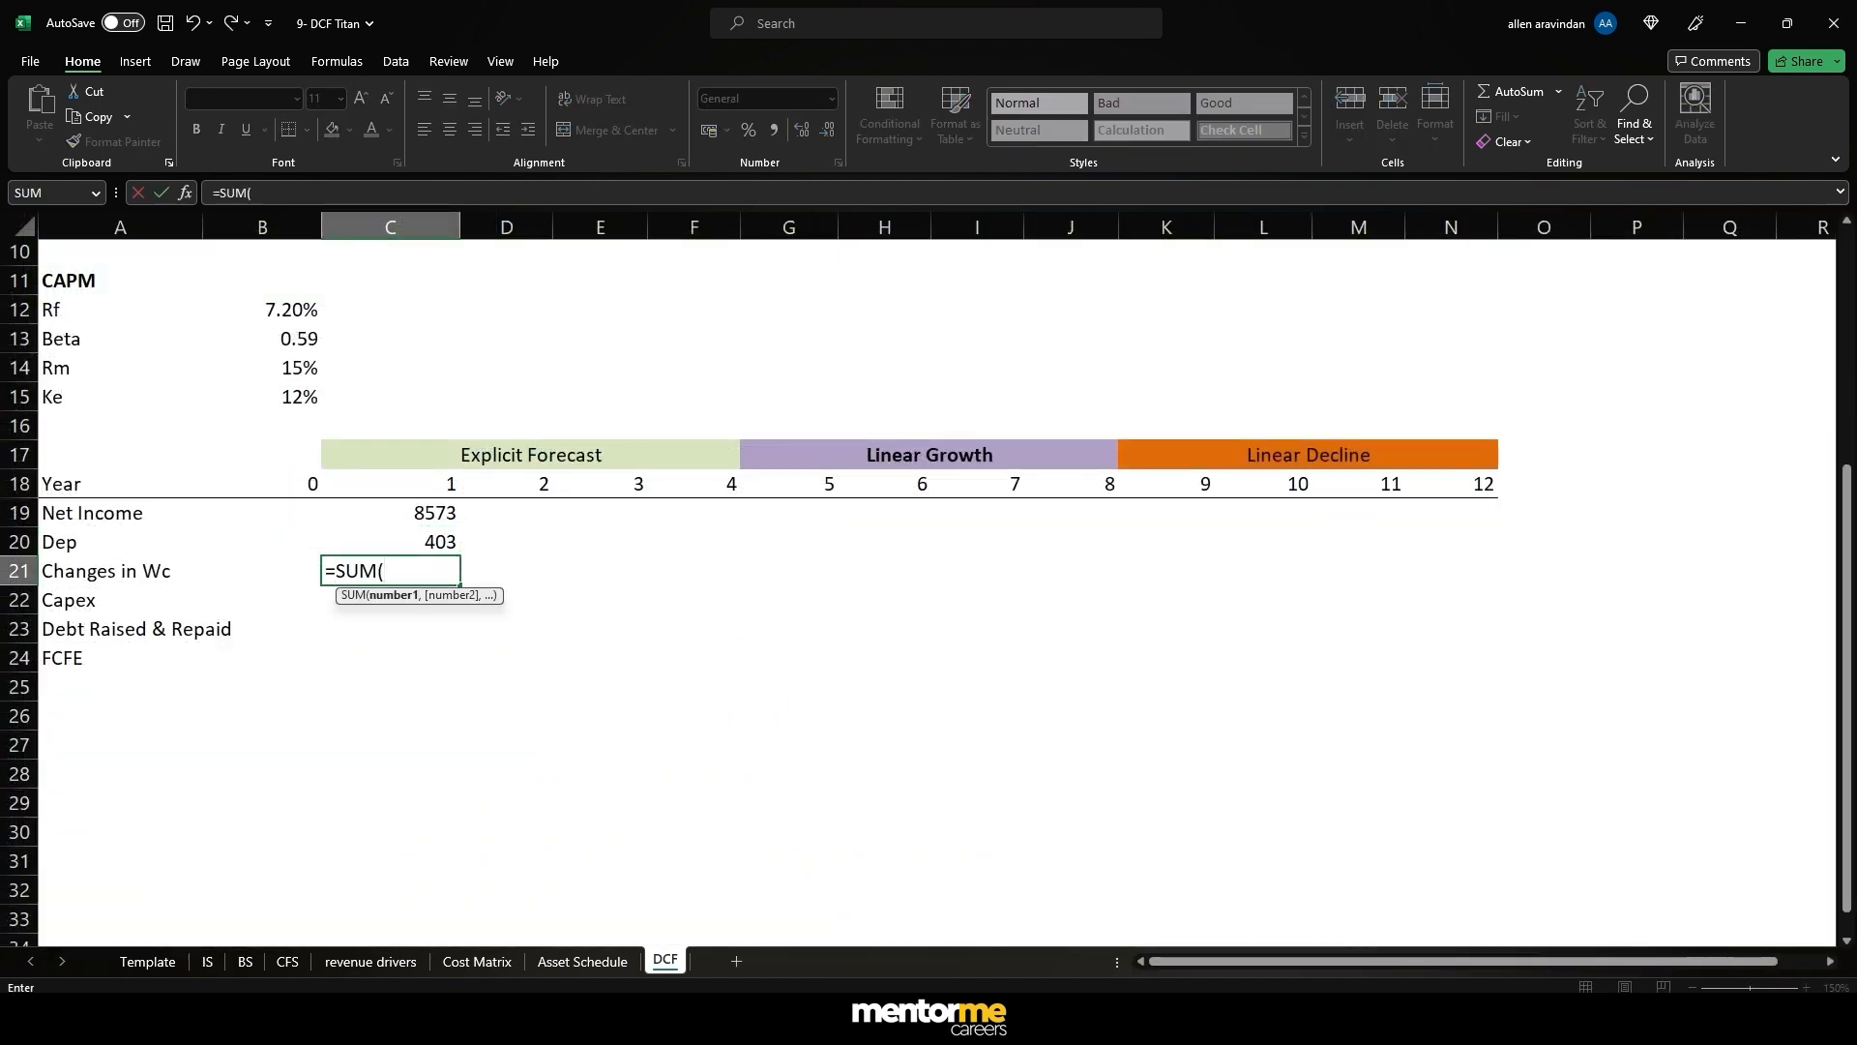
pyautogui.click(287, 960)
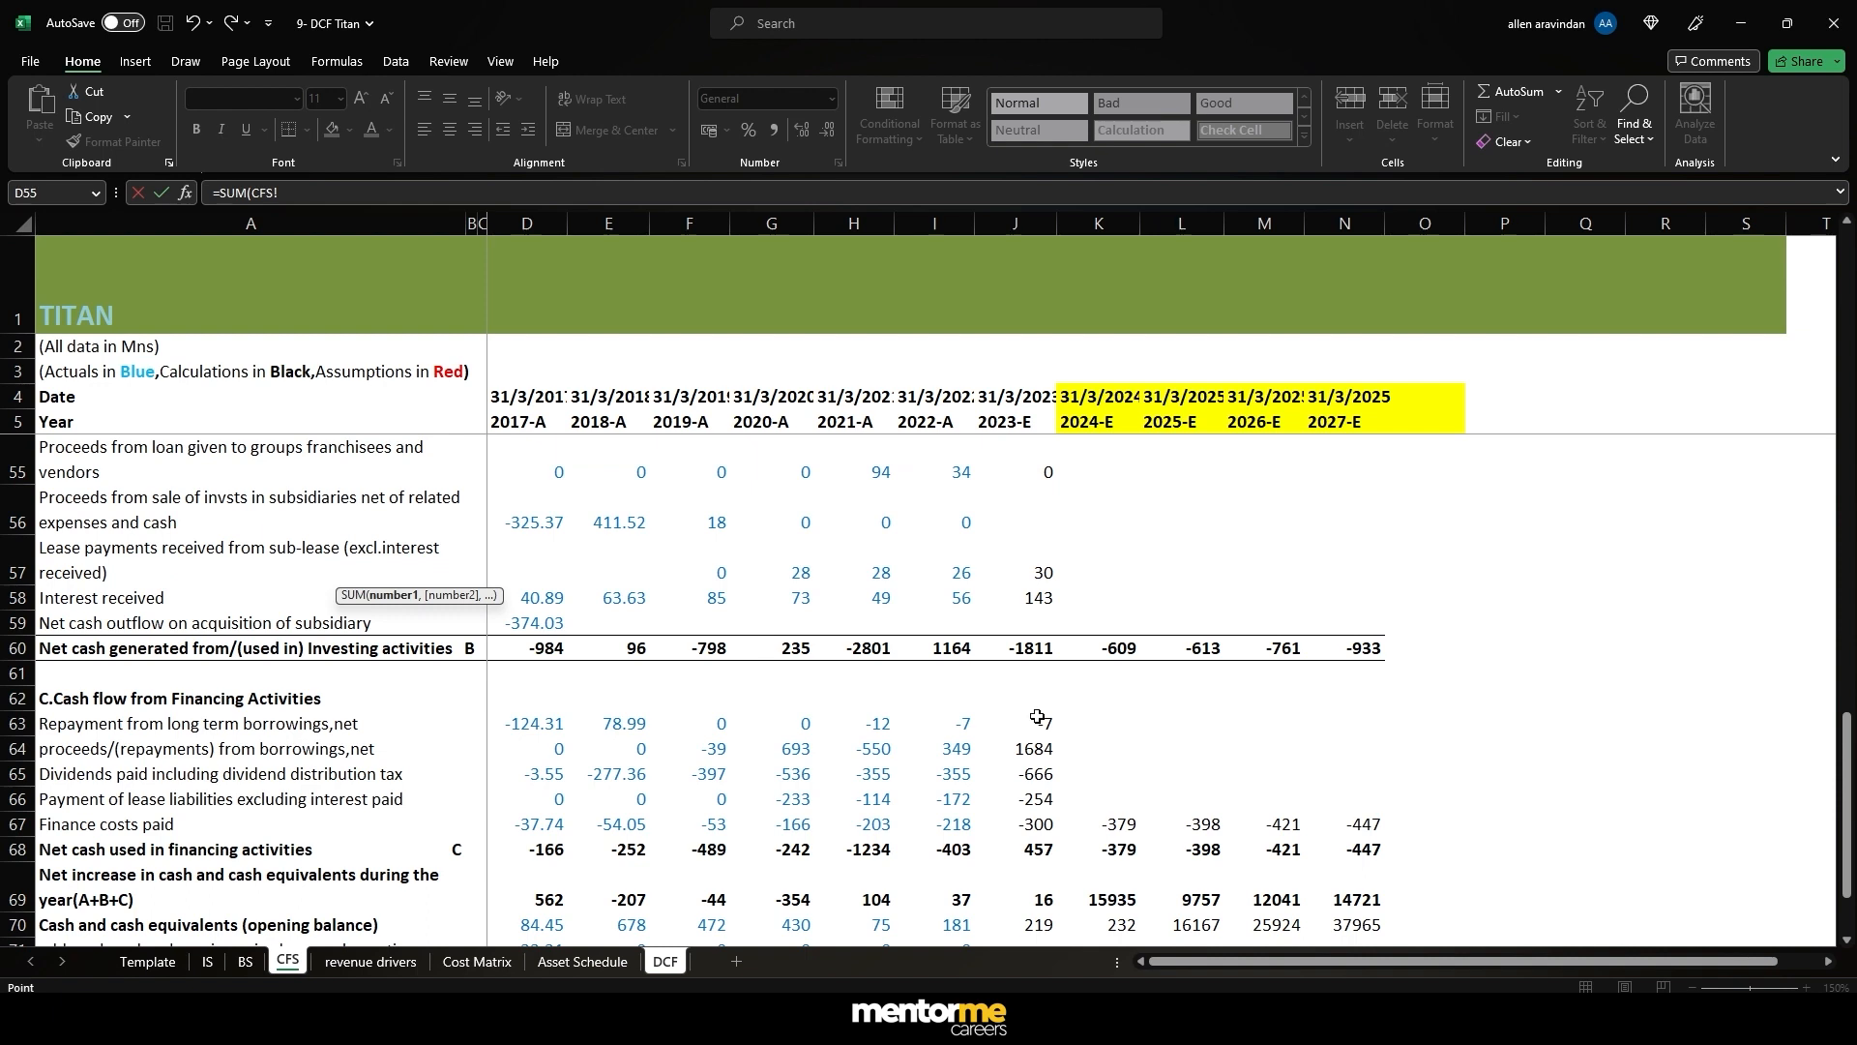
pyautogui.scroll(-1, 1072, 604)
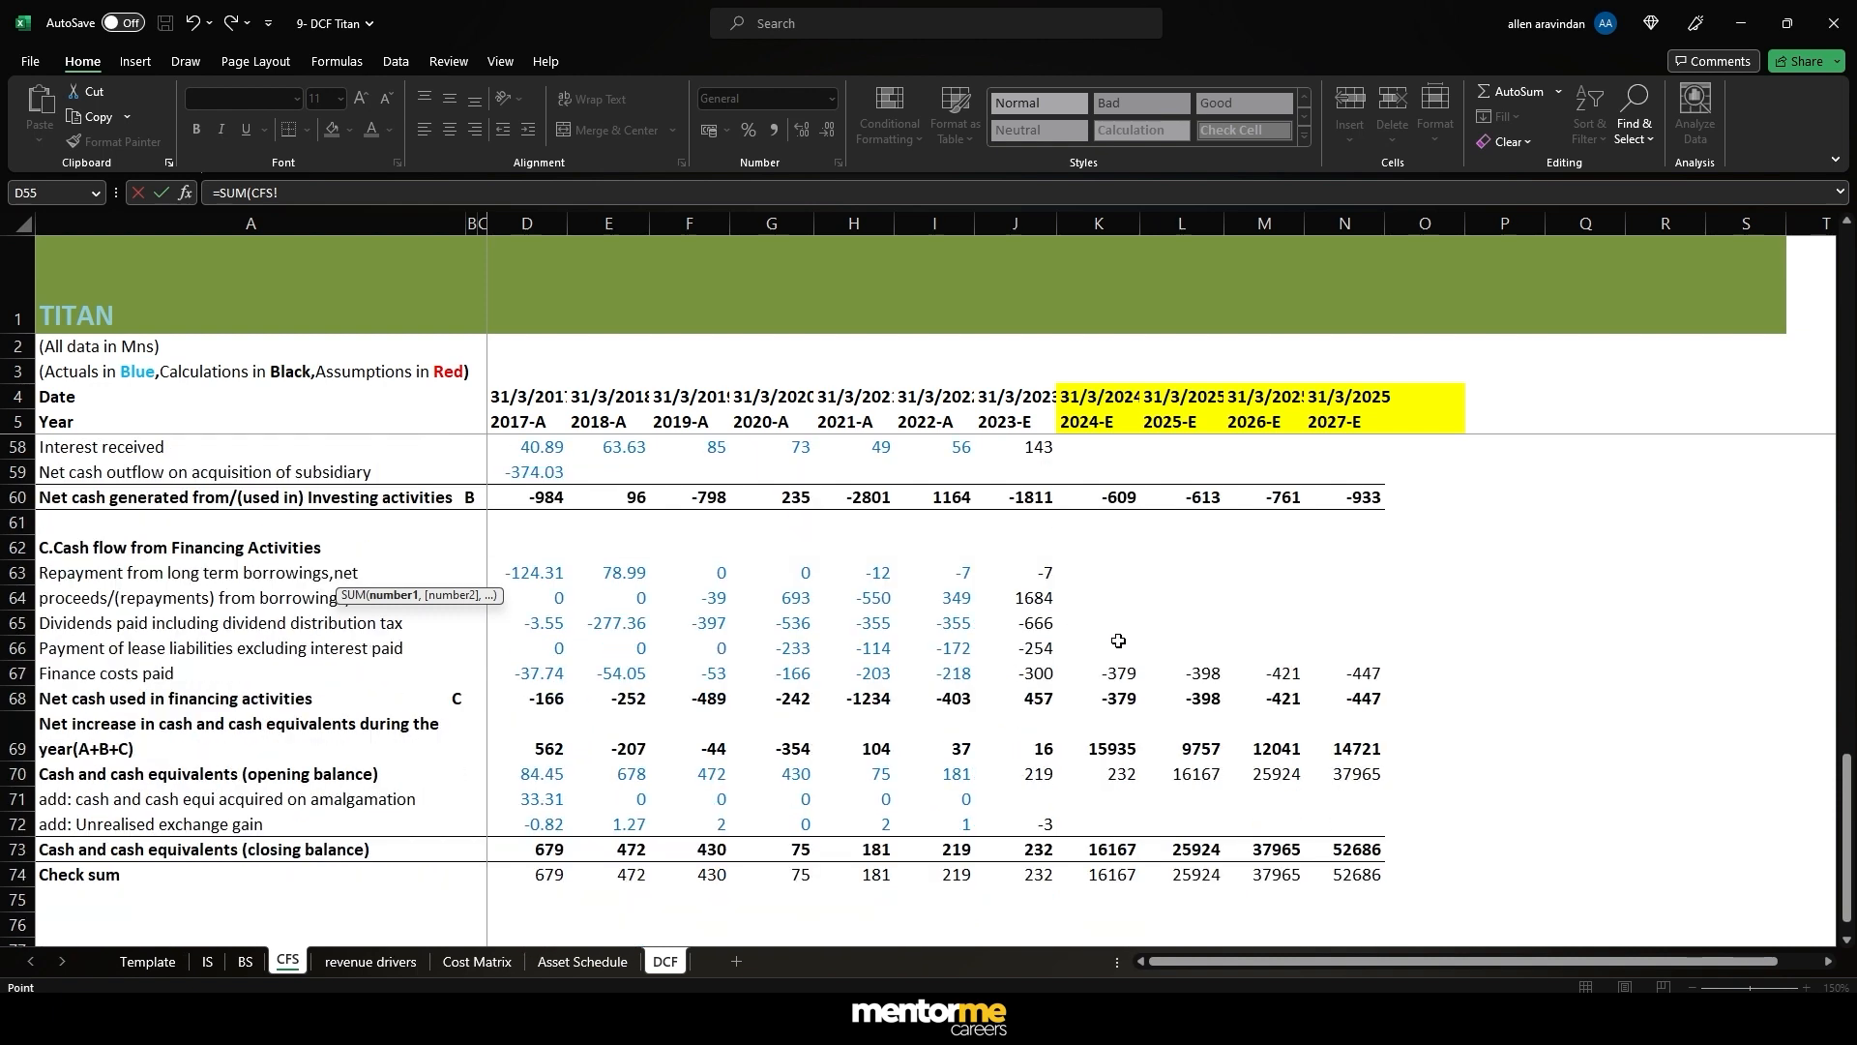
pyautogui.scroll(12, 1119, 641)
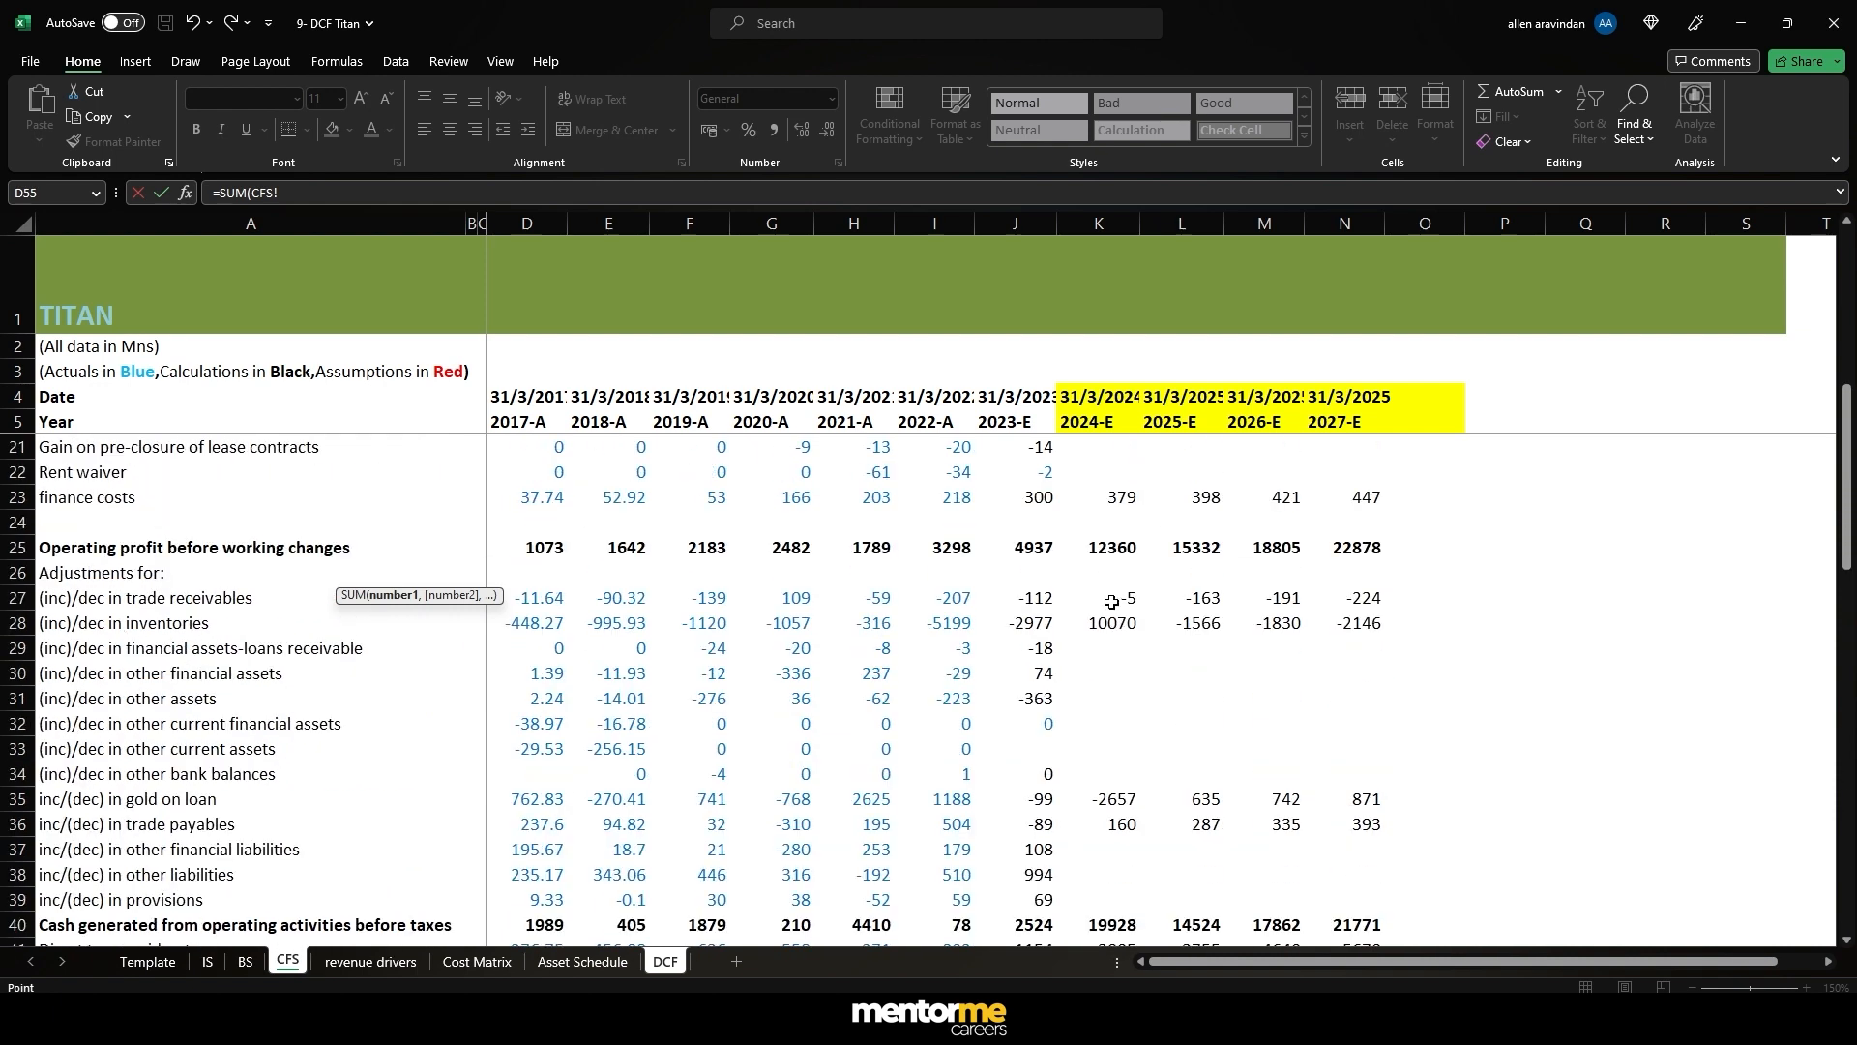
pyautogui.moveTo(1112, 602); pyautogui.dragTo(1113, 900)
pyautogui.press('Return')
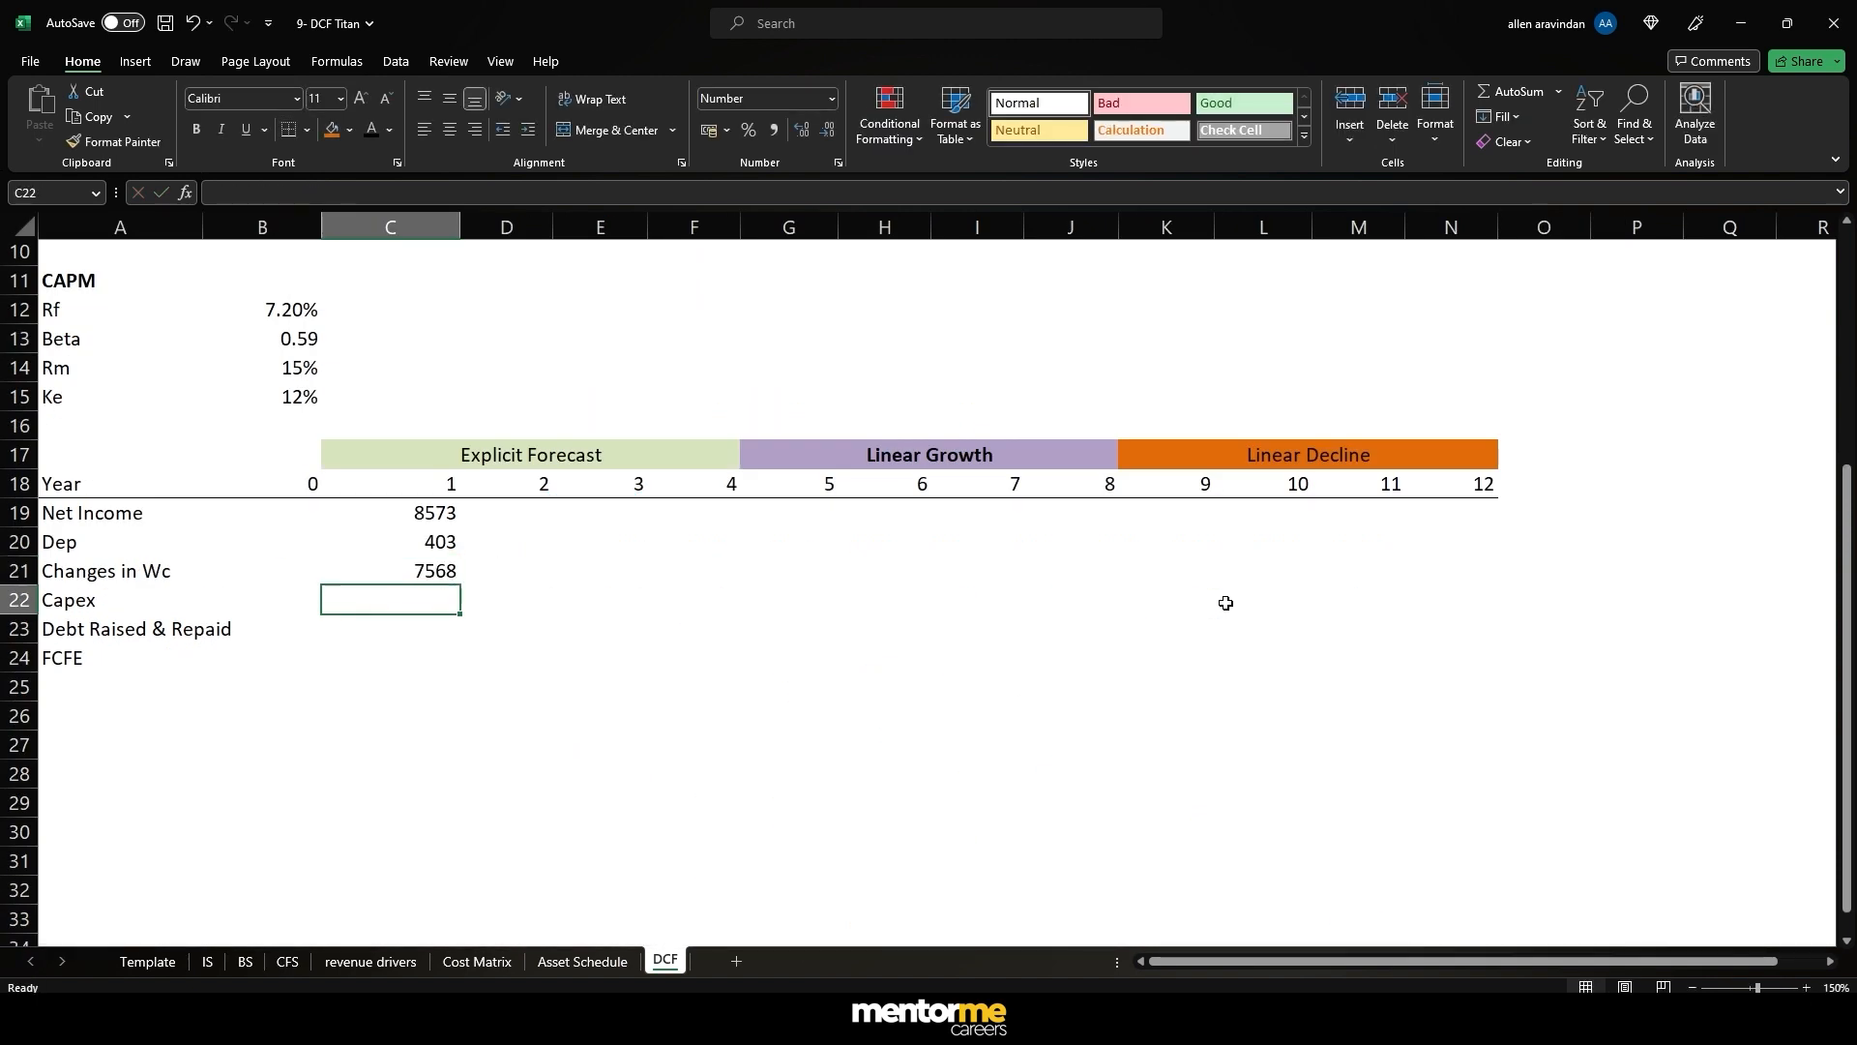
# - Link year 1 Capex in C22 to the 2024-E purchase of property, plant and equipment on the CFS sheet
pyautogui.write('=')
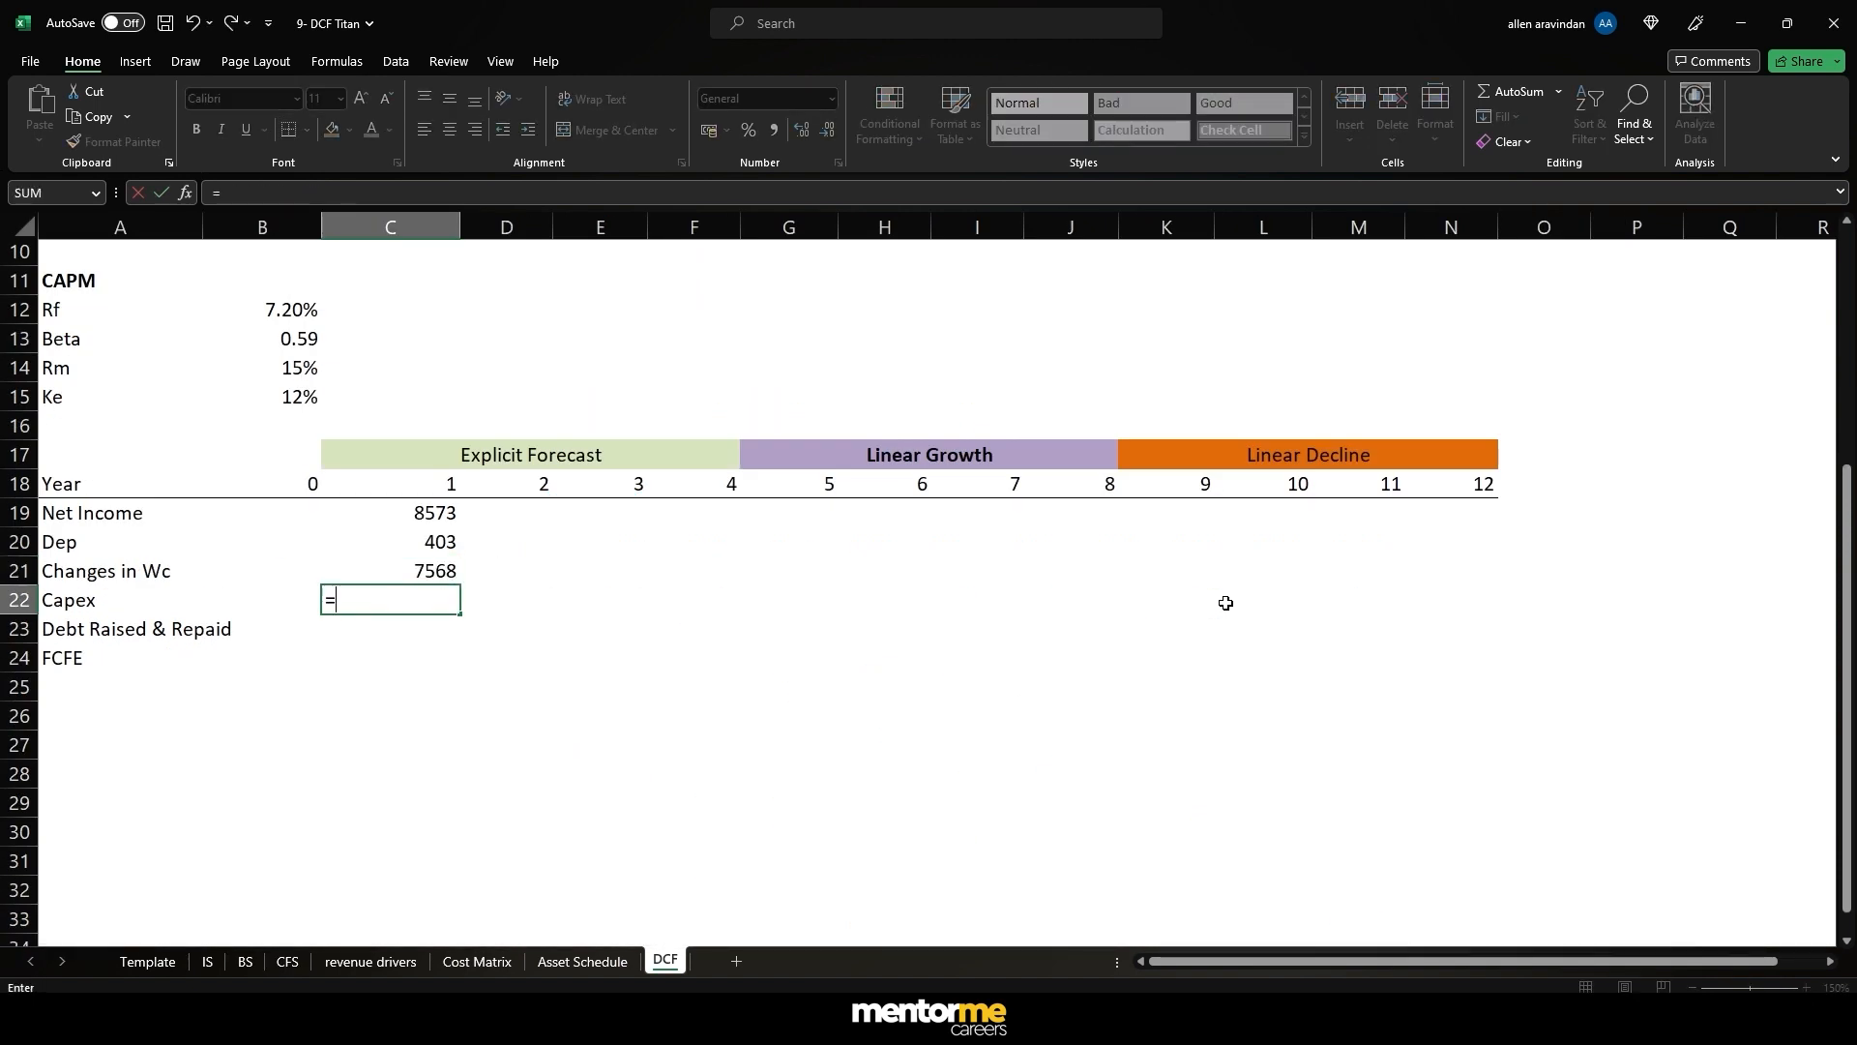
pyautogui.click(288, 961)
pyautogui.scroll(-2, 1181, 791)
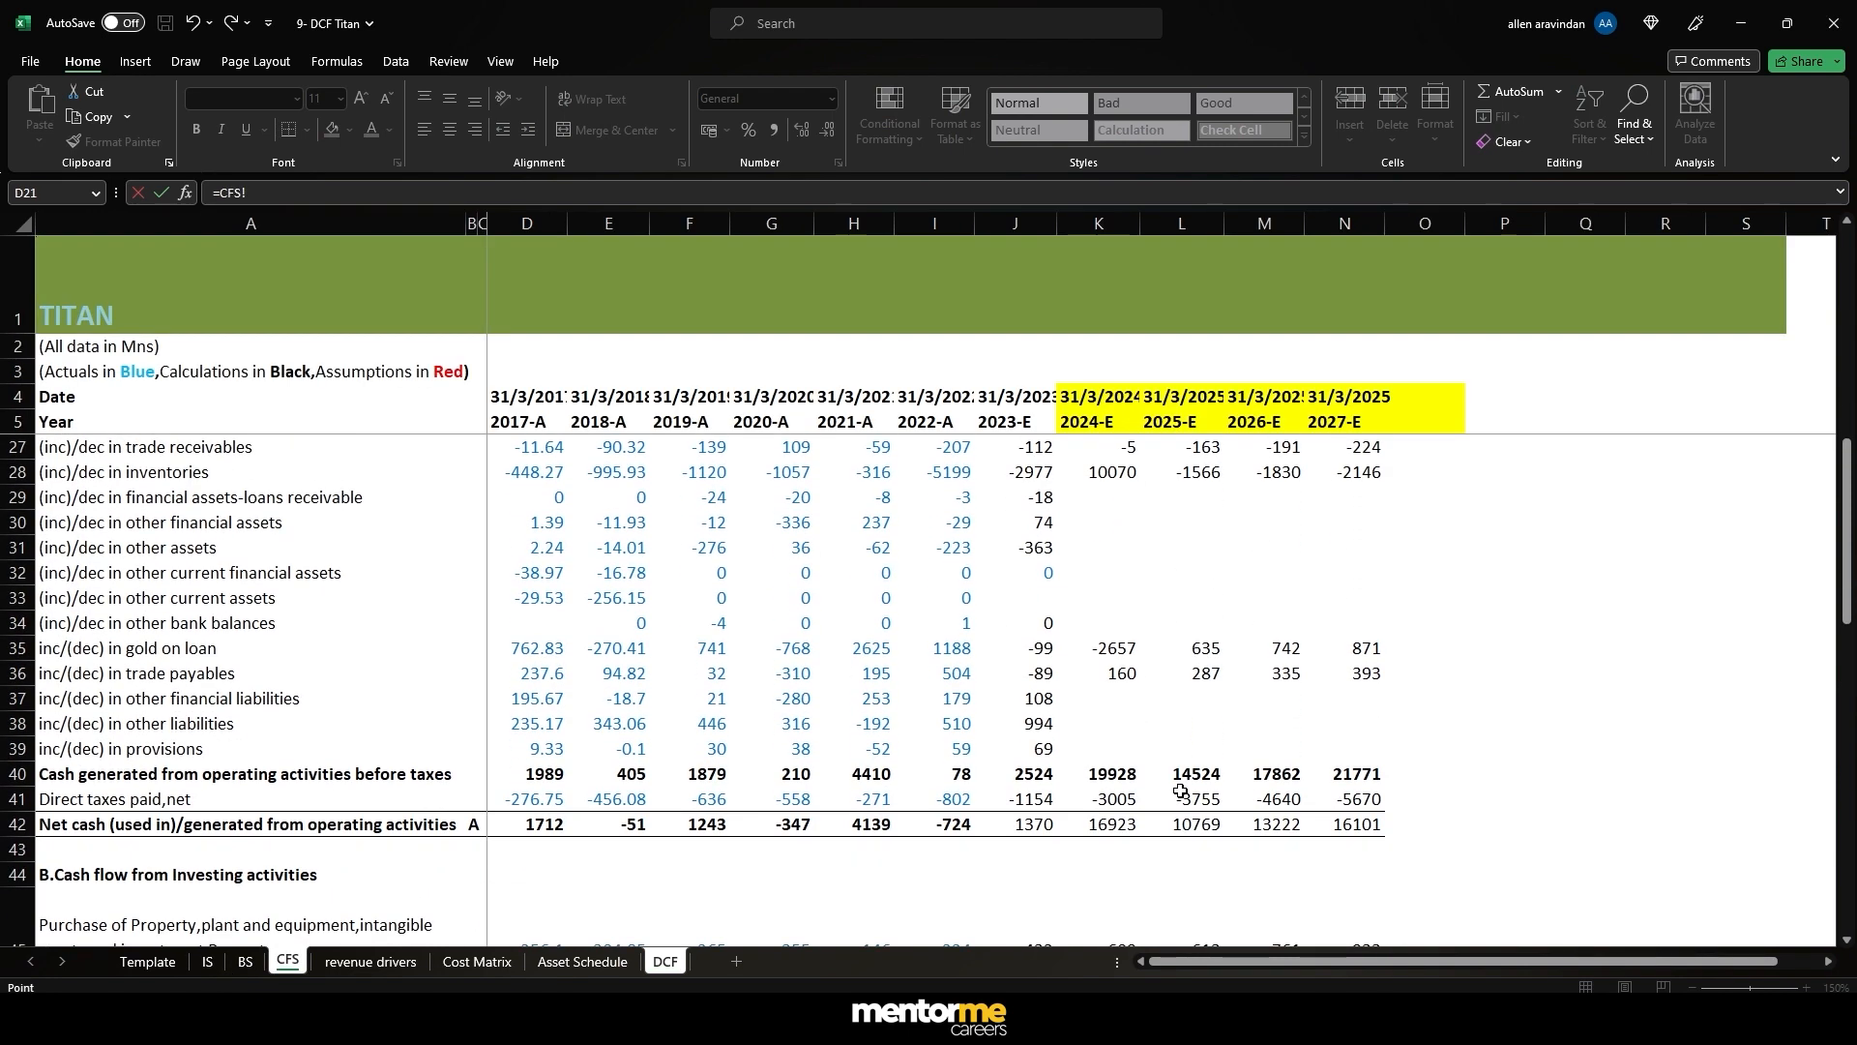
pyautogui.scroll(-2, 1181, 792)
pyautogui.scroll(-2, 1108, 758)
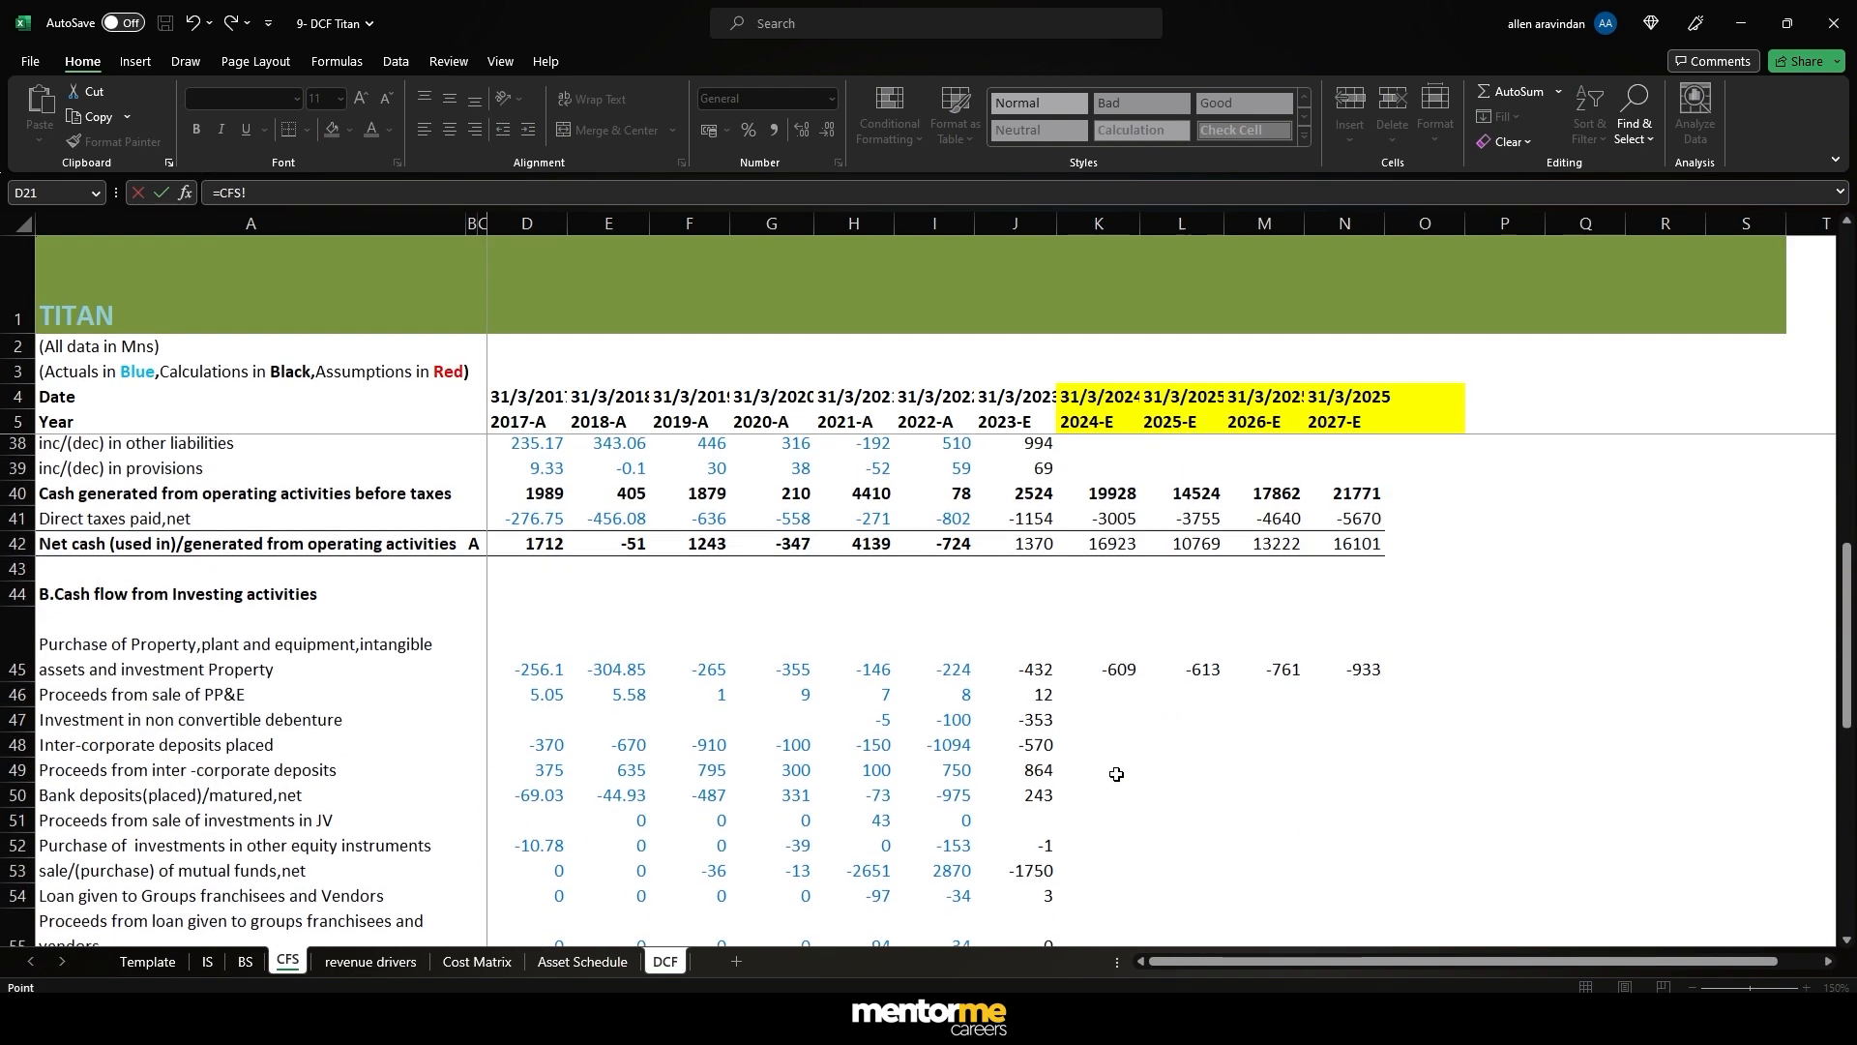
pyautogui.click(1115, 654)
pyautogui.press('Return')
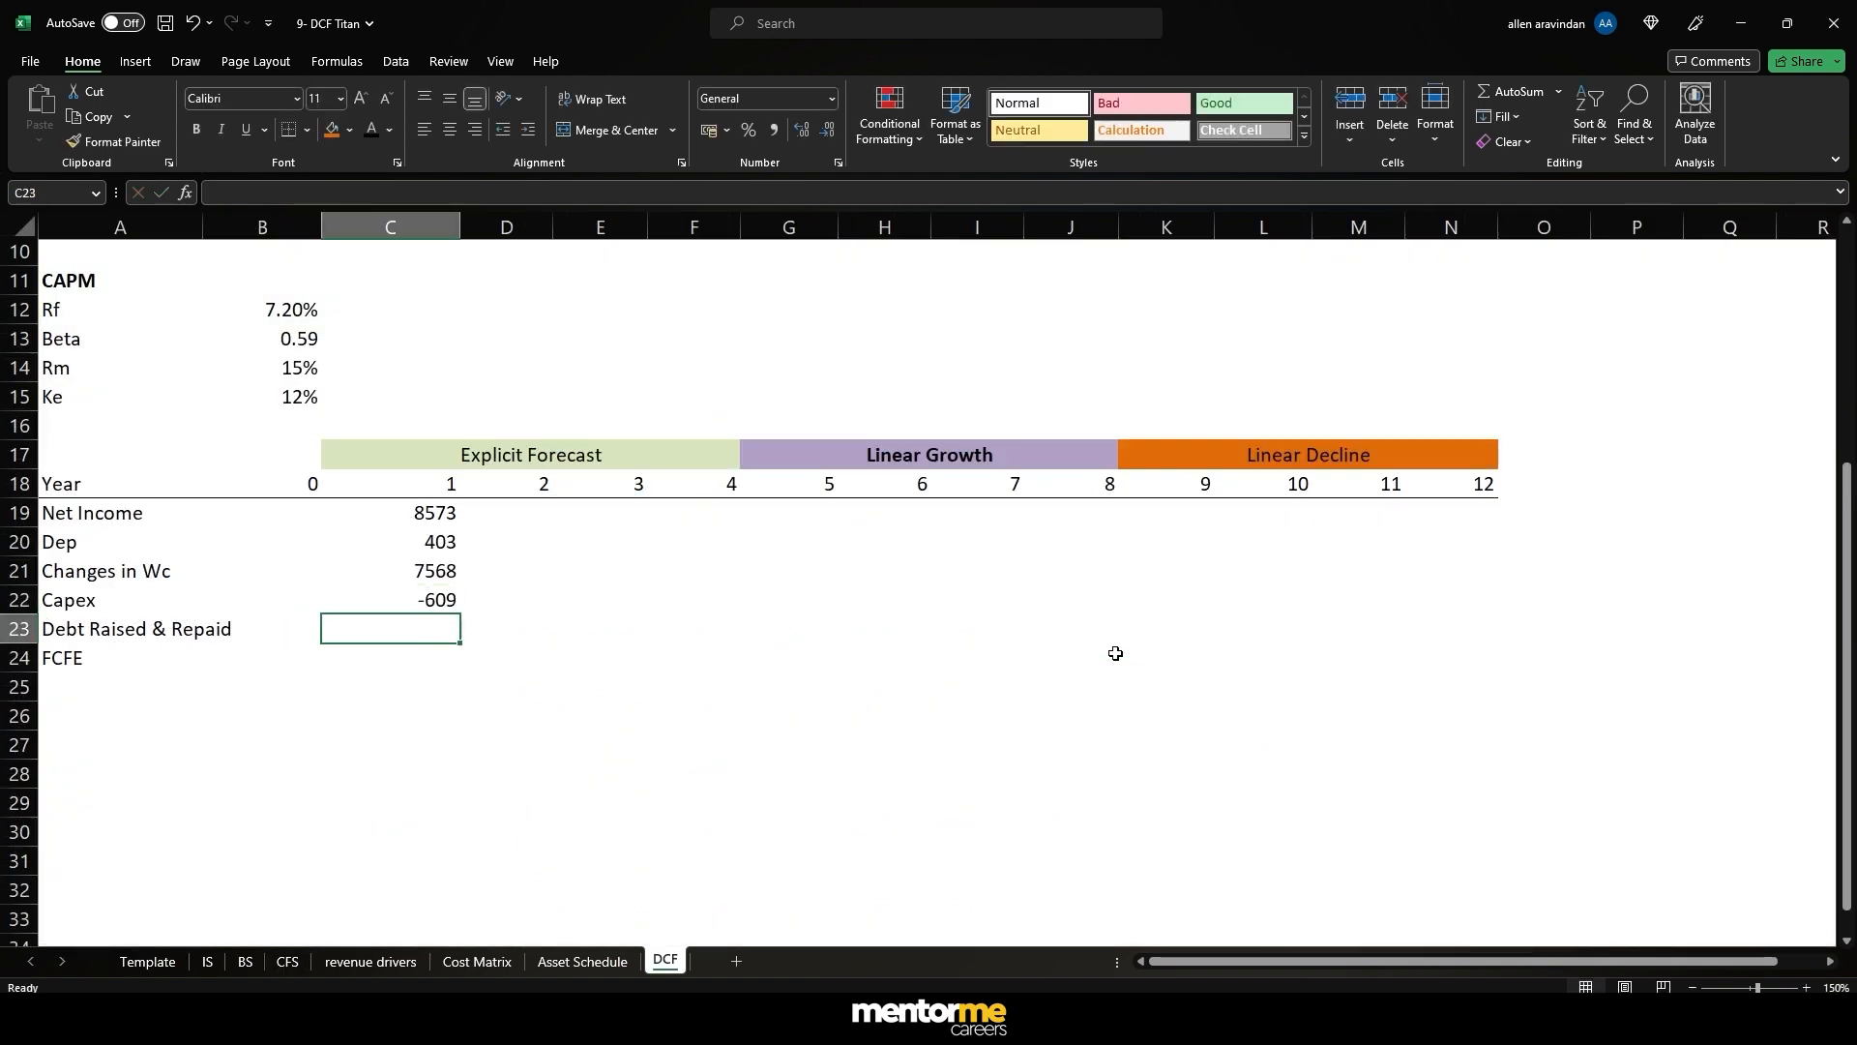
# - Calculate year 1 FCFE in C24 with =SUM(C19:C23), leaving Debt Raised & Repaid blank
pyautogui.press('Down')
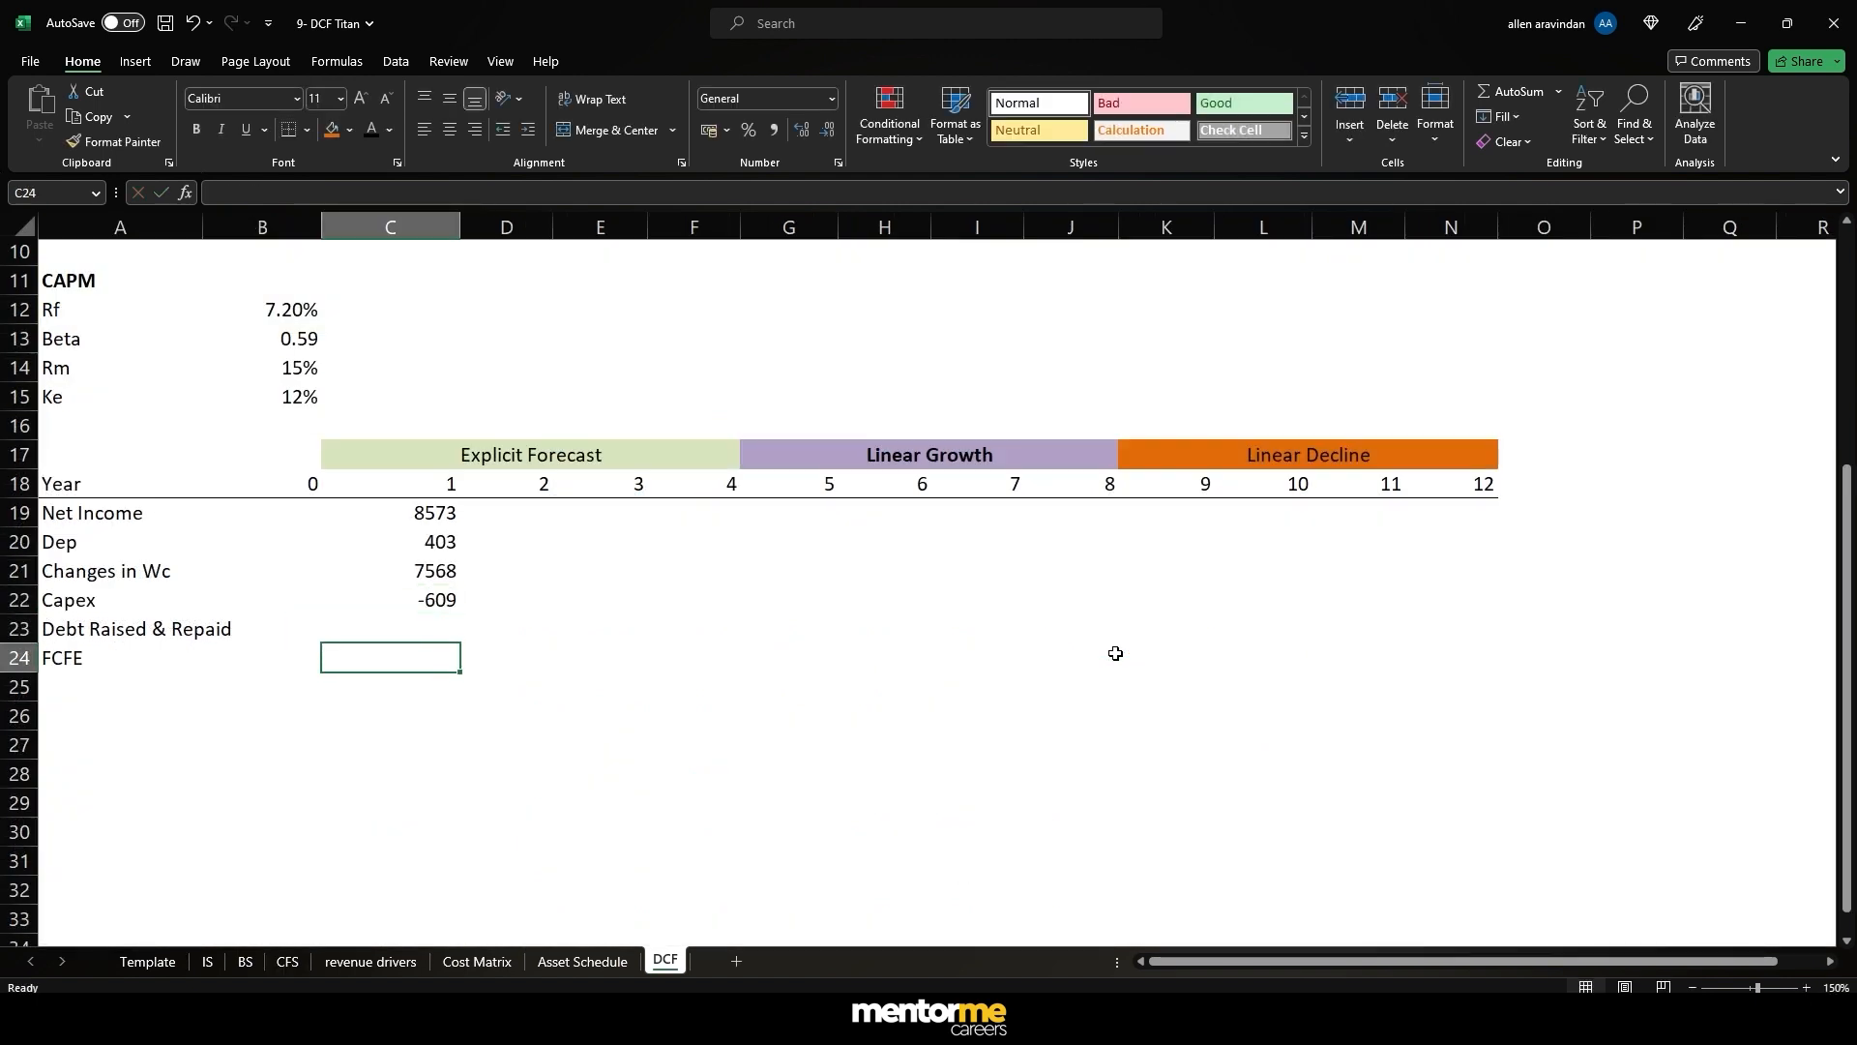
pyautogui.write('=SUM(')
pyautogui.press('Up')
pyautogui.press('Up')
pyautogui.press('Up')
pyautogui.press('Up')
pyautogui.press('Up')
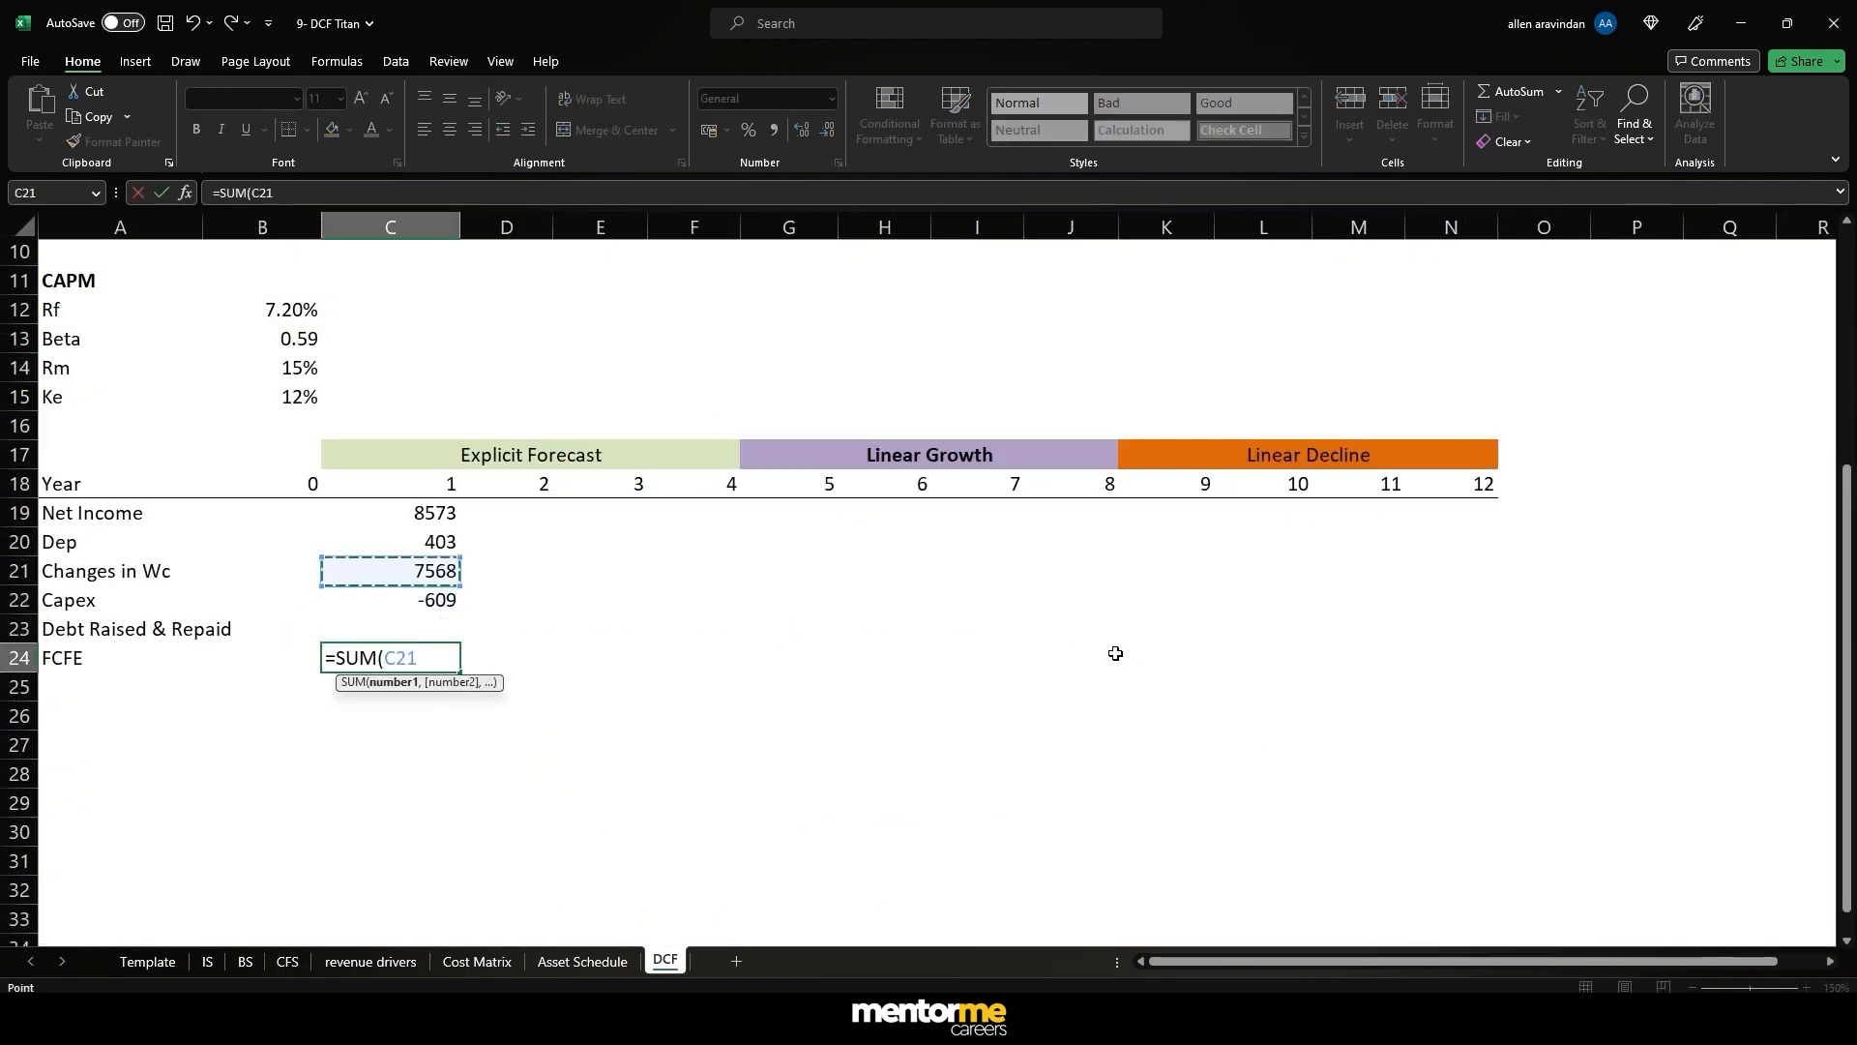
pyautogui.hotkey('shift', 'Down')
pyautogui.hotkey('shift', 'Down')
pyautogui.hotkey('shift', 'Down')
pyautogui.hotkey('shift', 'Down')
pyautogui.hotkey('ctrl', 'Return')
pyautogui.press('Up')
pyautogui.press('F2')
pyautogui.press('Down')
pyautogui.press('F2')
pyautogui.press('Escape')
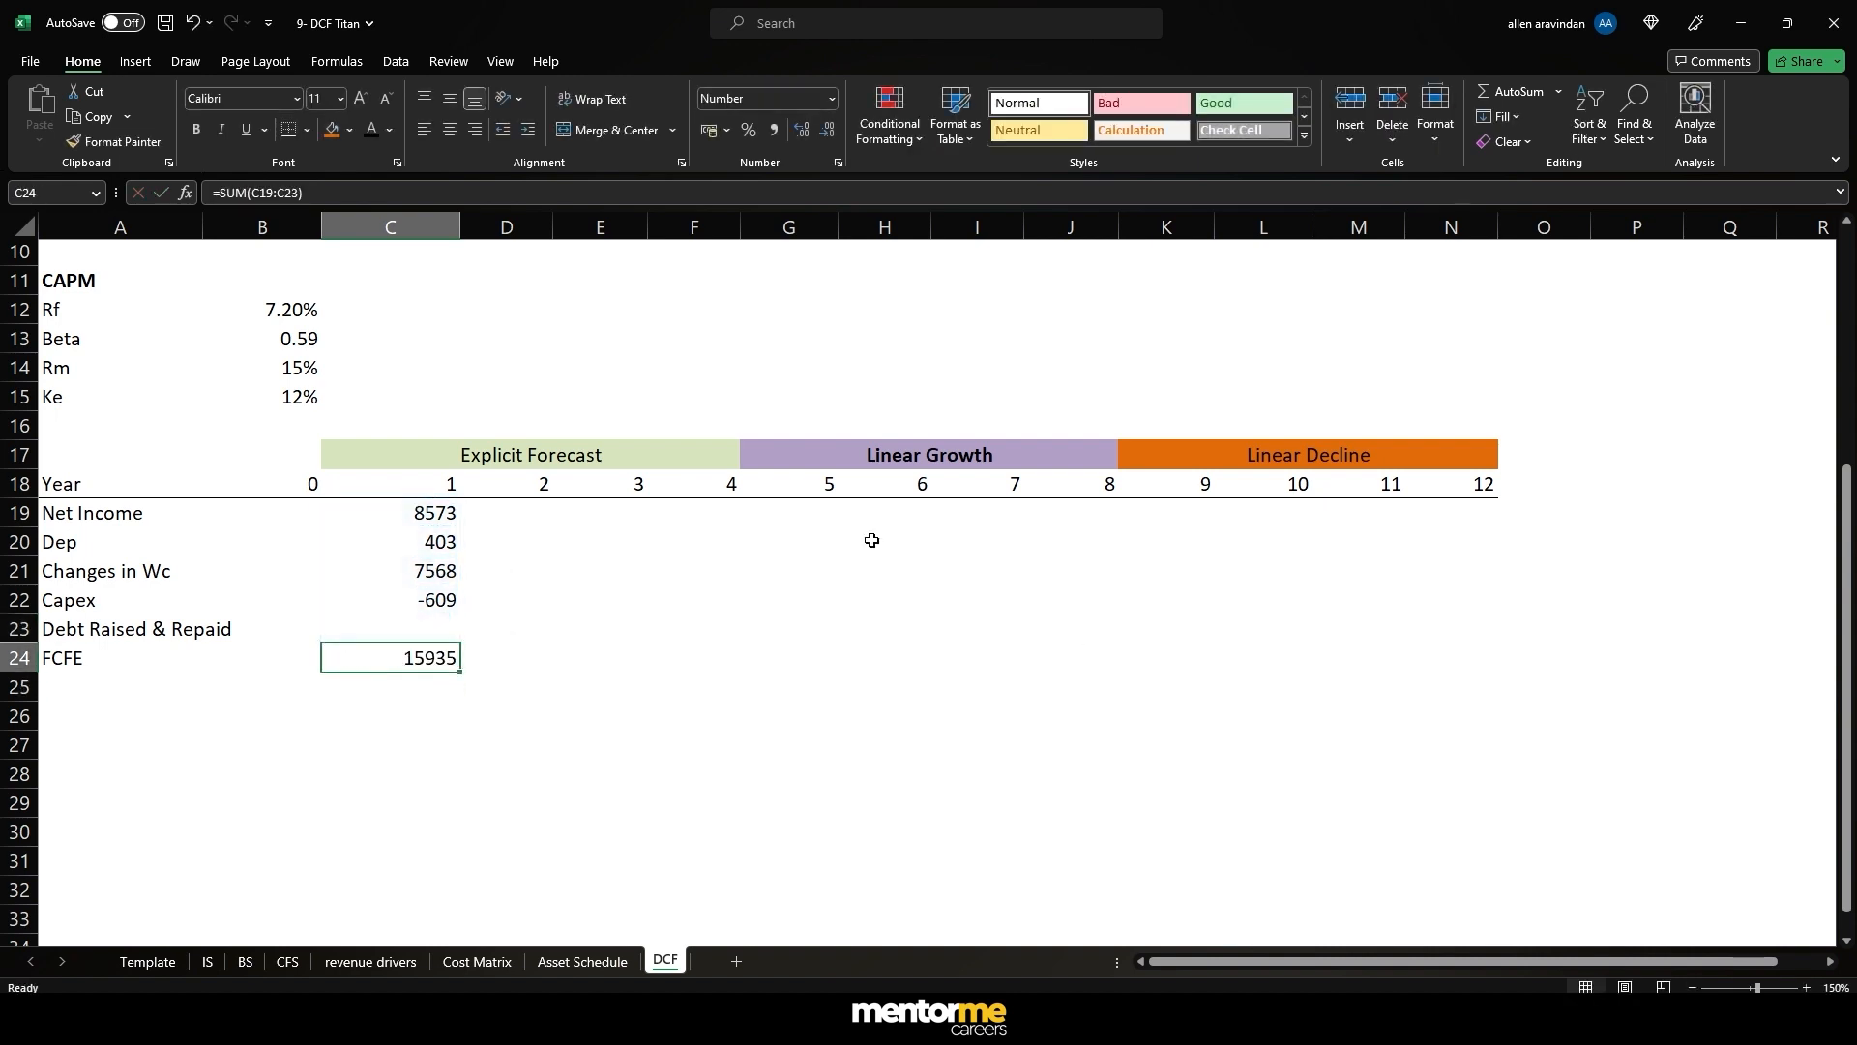
# - Check the year 1 Changes in Wc formula against the 2024-E working capital adjustments in K27:K39 of the CFS sheet
pyautogui.click(361, 573)
pyautogui.press('F2')
pyautogui.press('Escape')
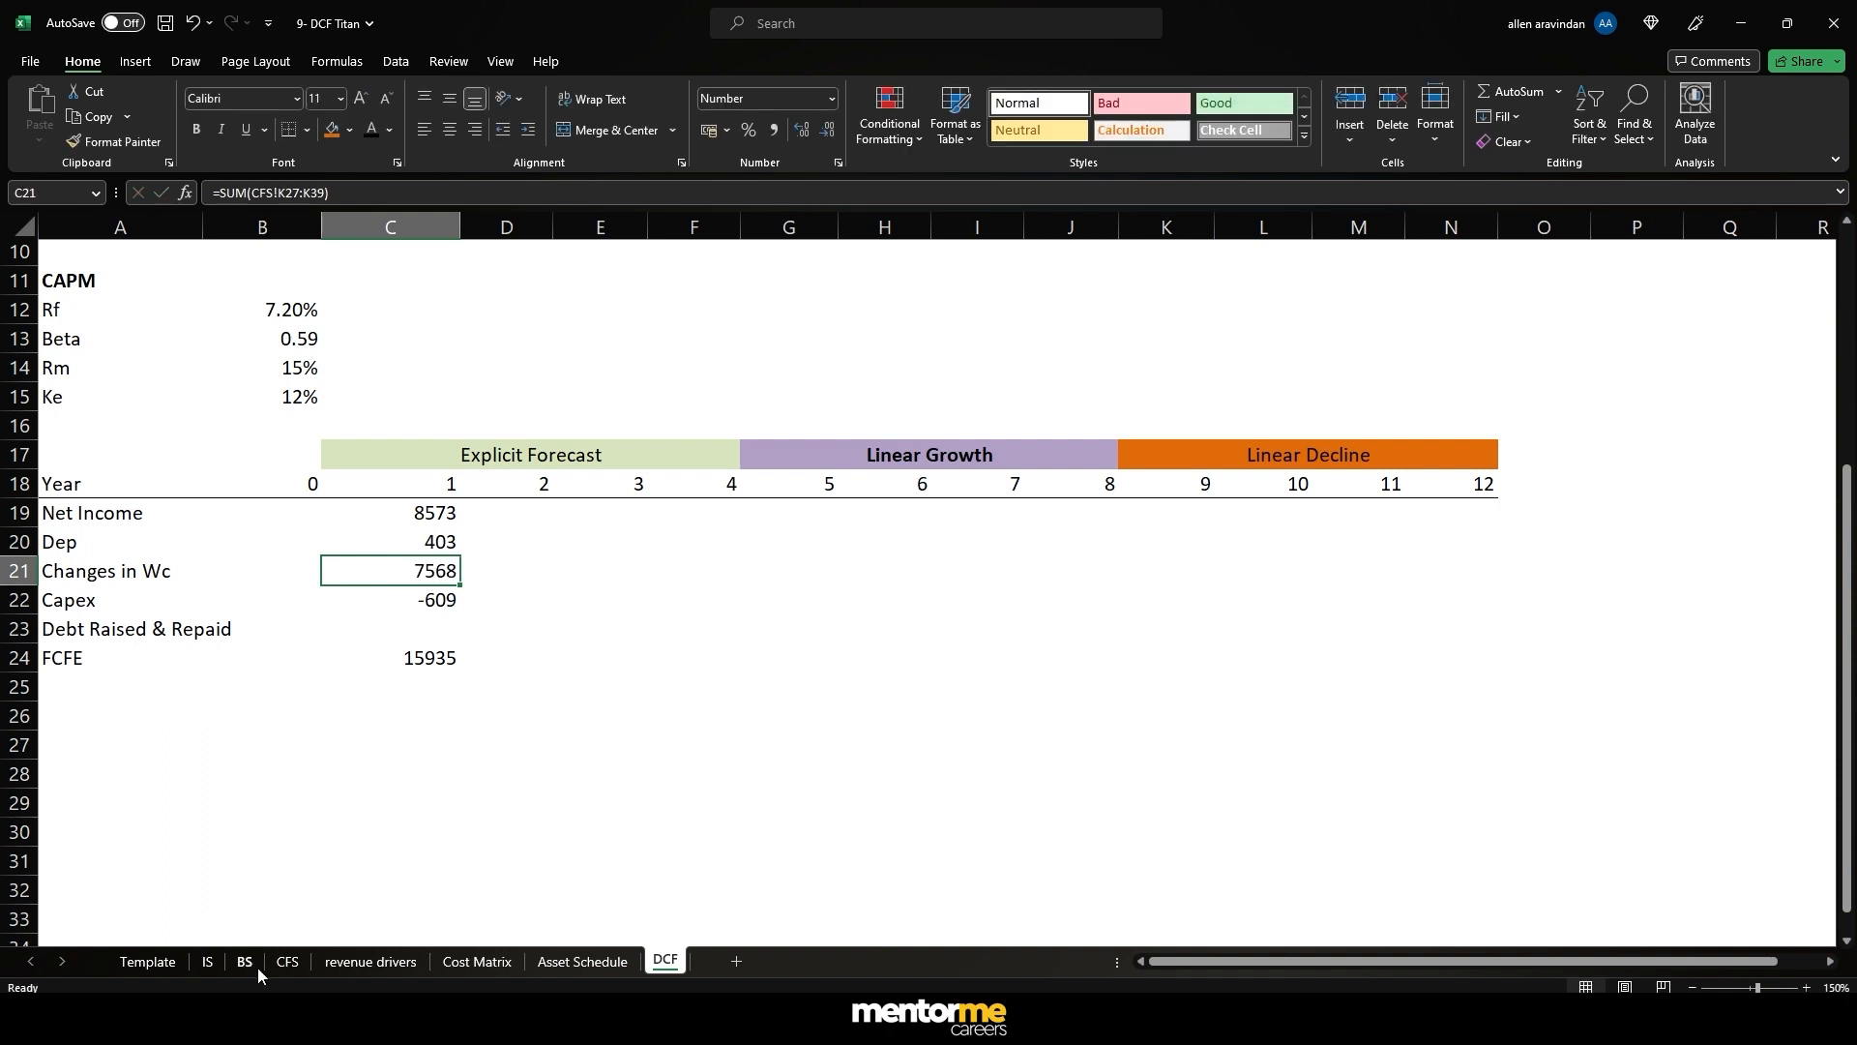
pyautogui.click(288, 962)
pyautogui.scroll(10, 1149, 562)
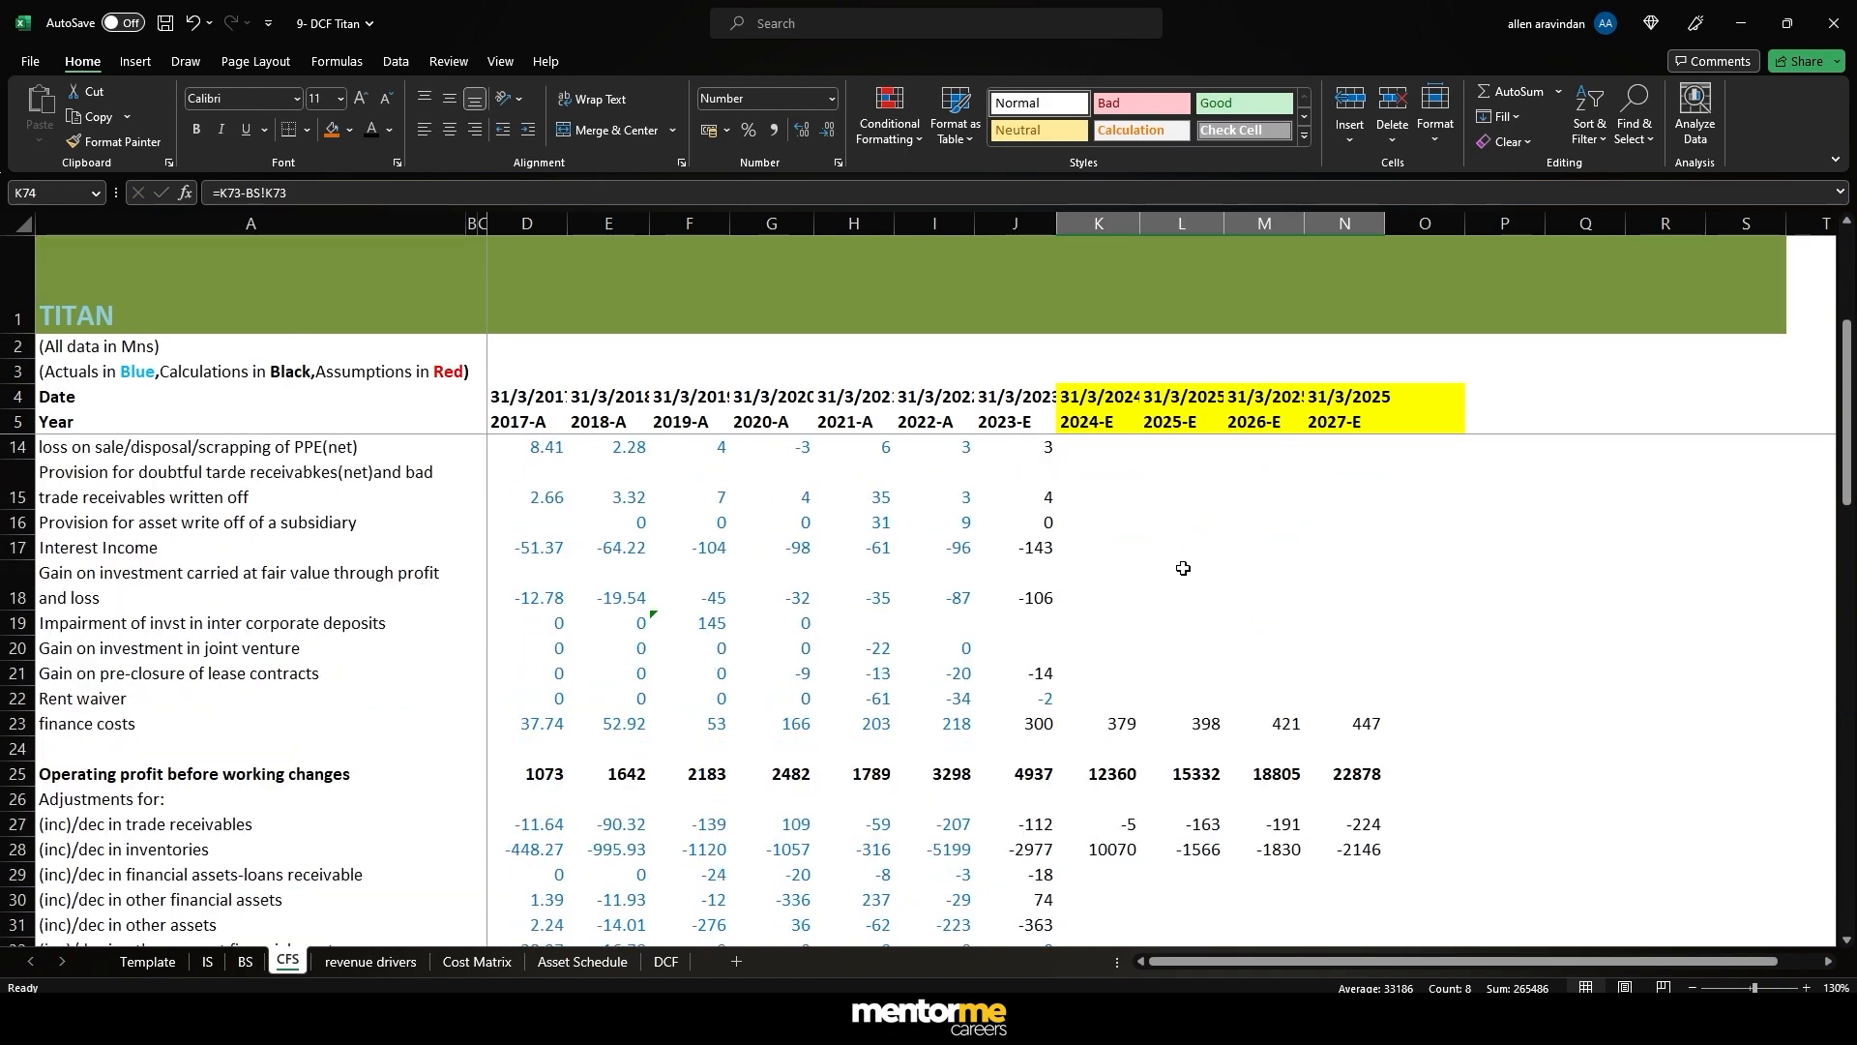
pyautogui.scroll(2, 1149, 561)
pyautogui.scroll(-6, 1150, 561)
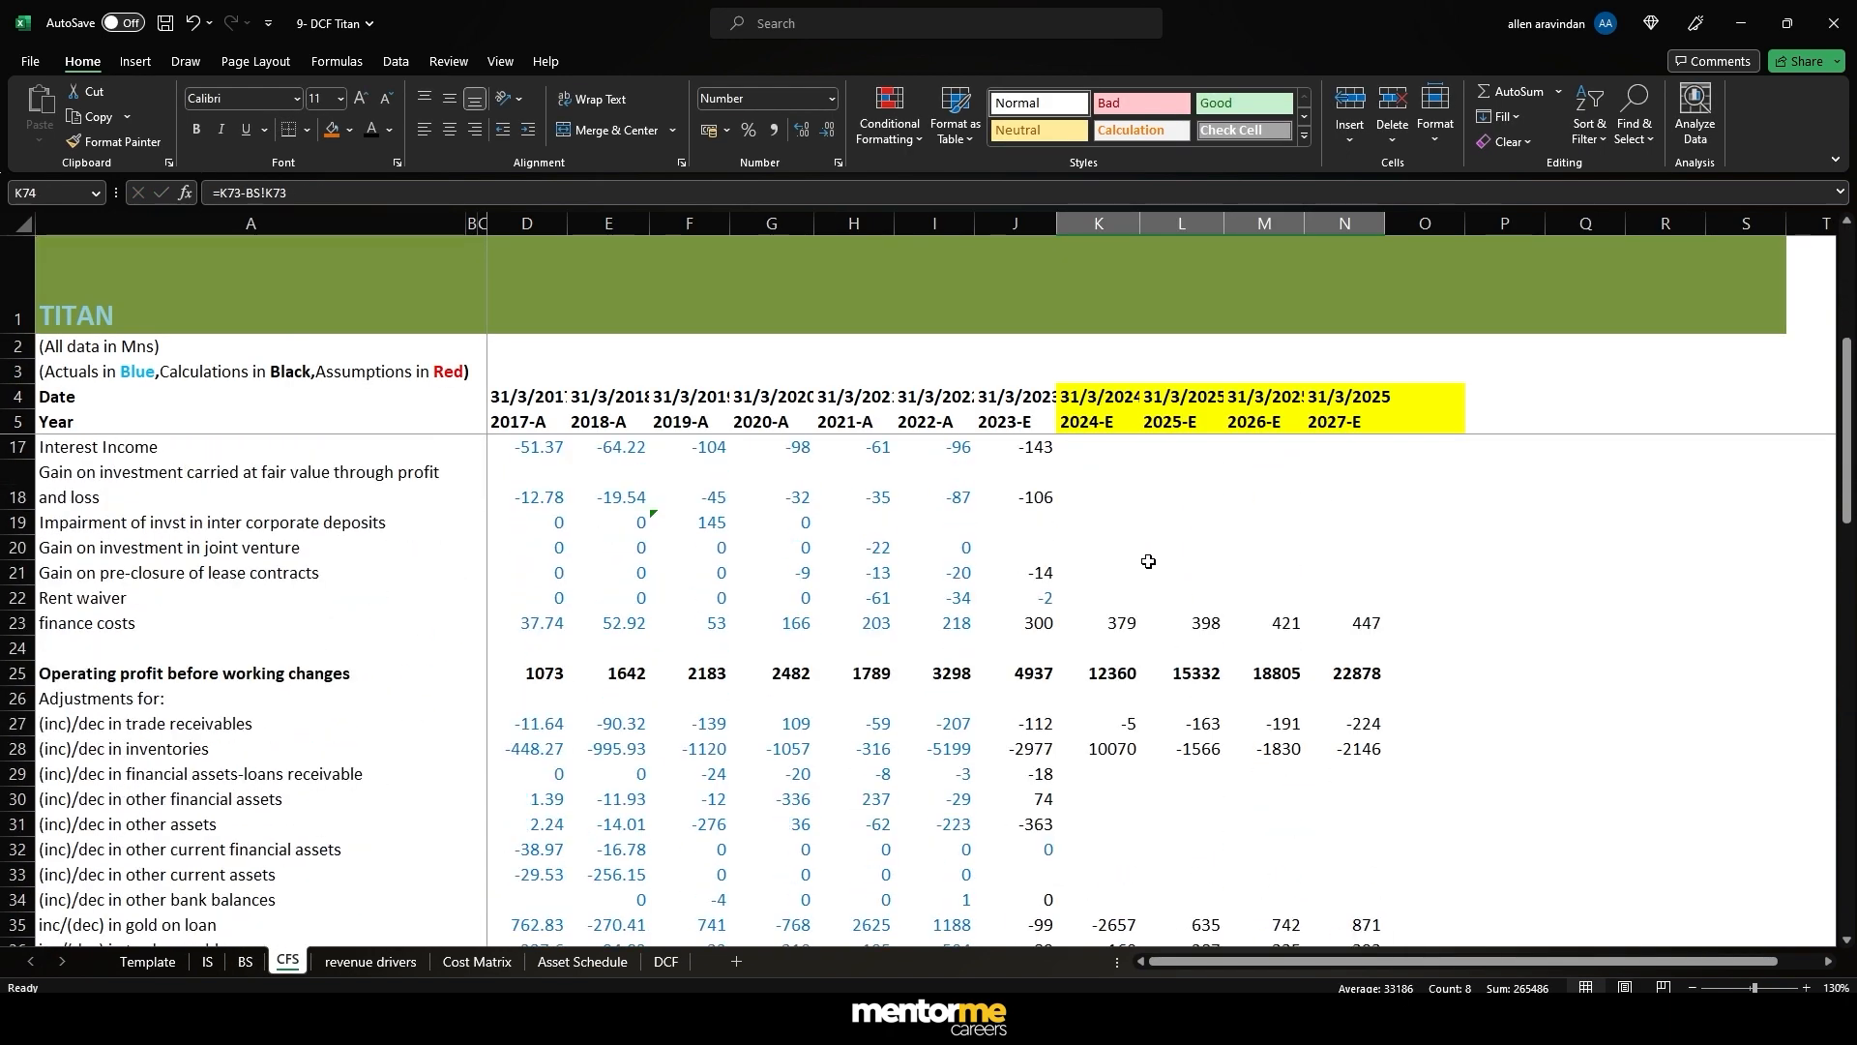
pyautogui.click(1114, 517)
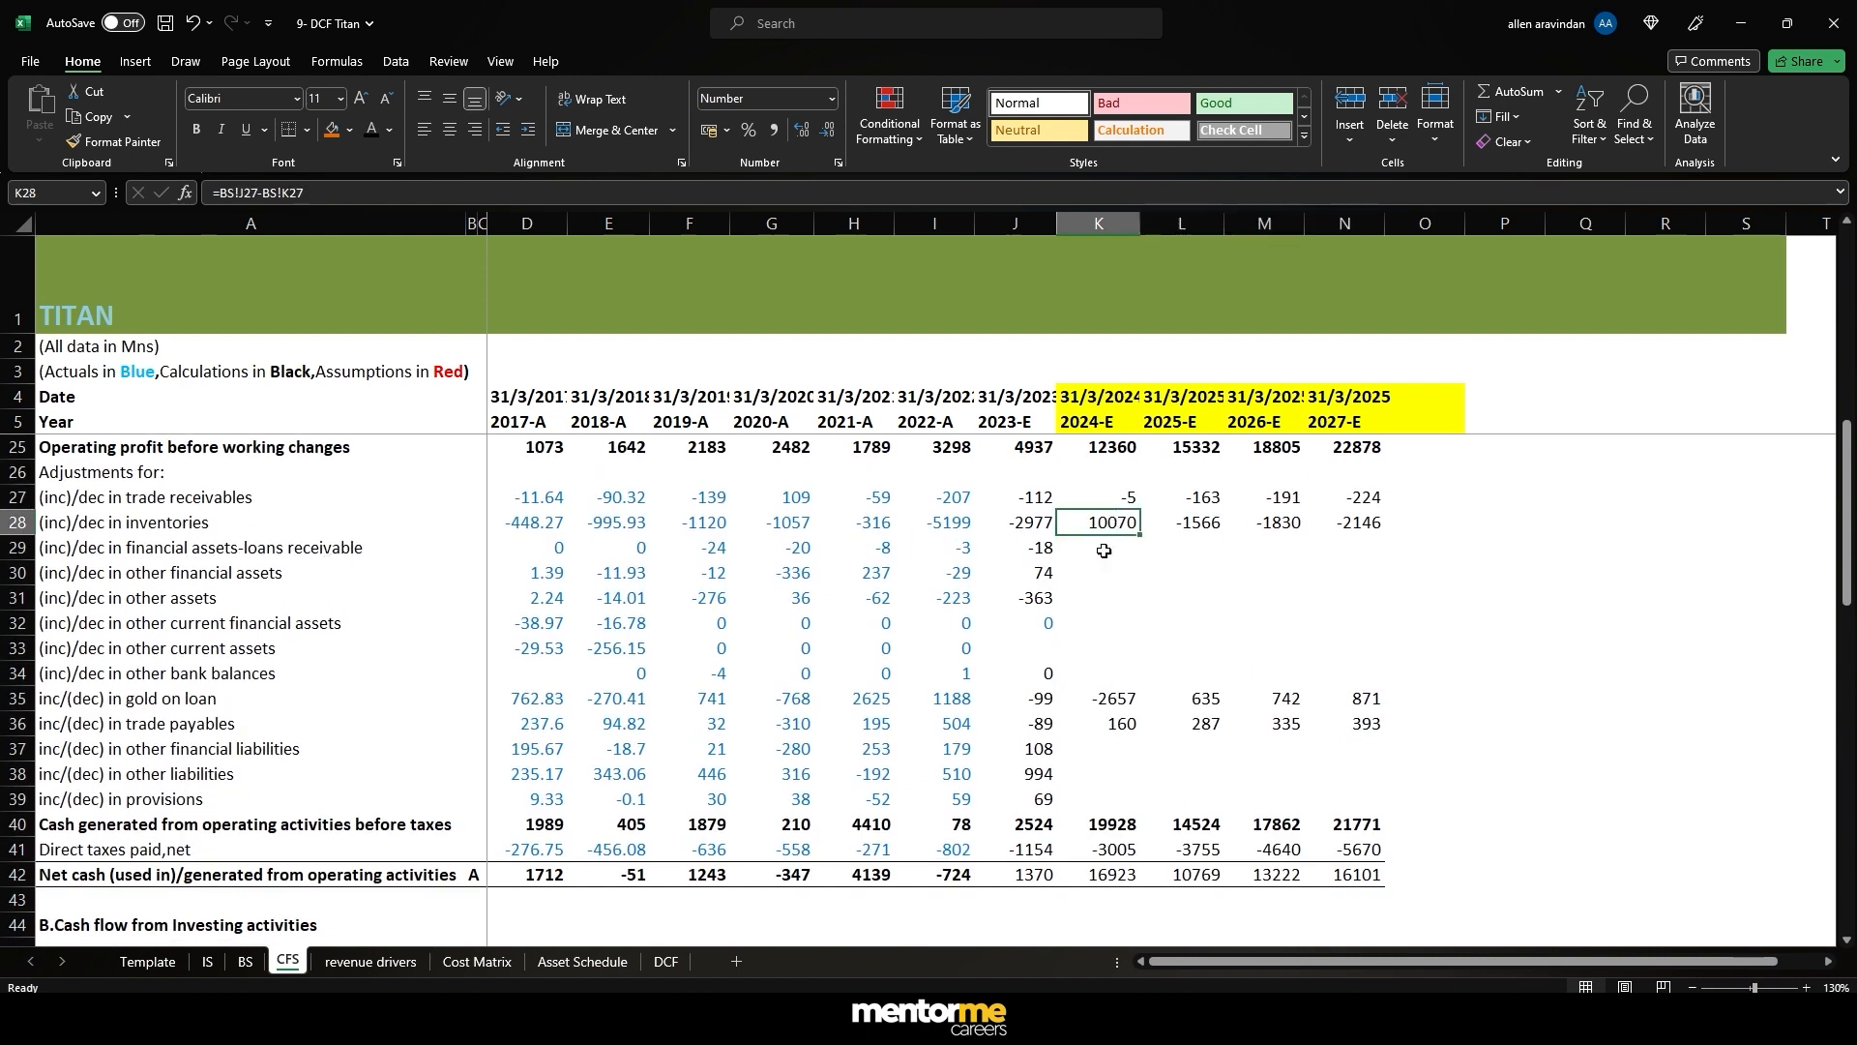
pyautogui.moveTo(1100, 496); pyautogui.dragTo(1129, 791)
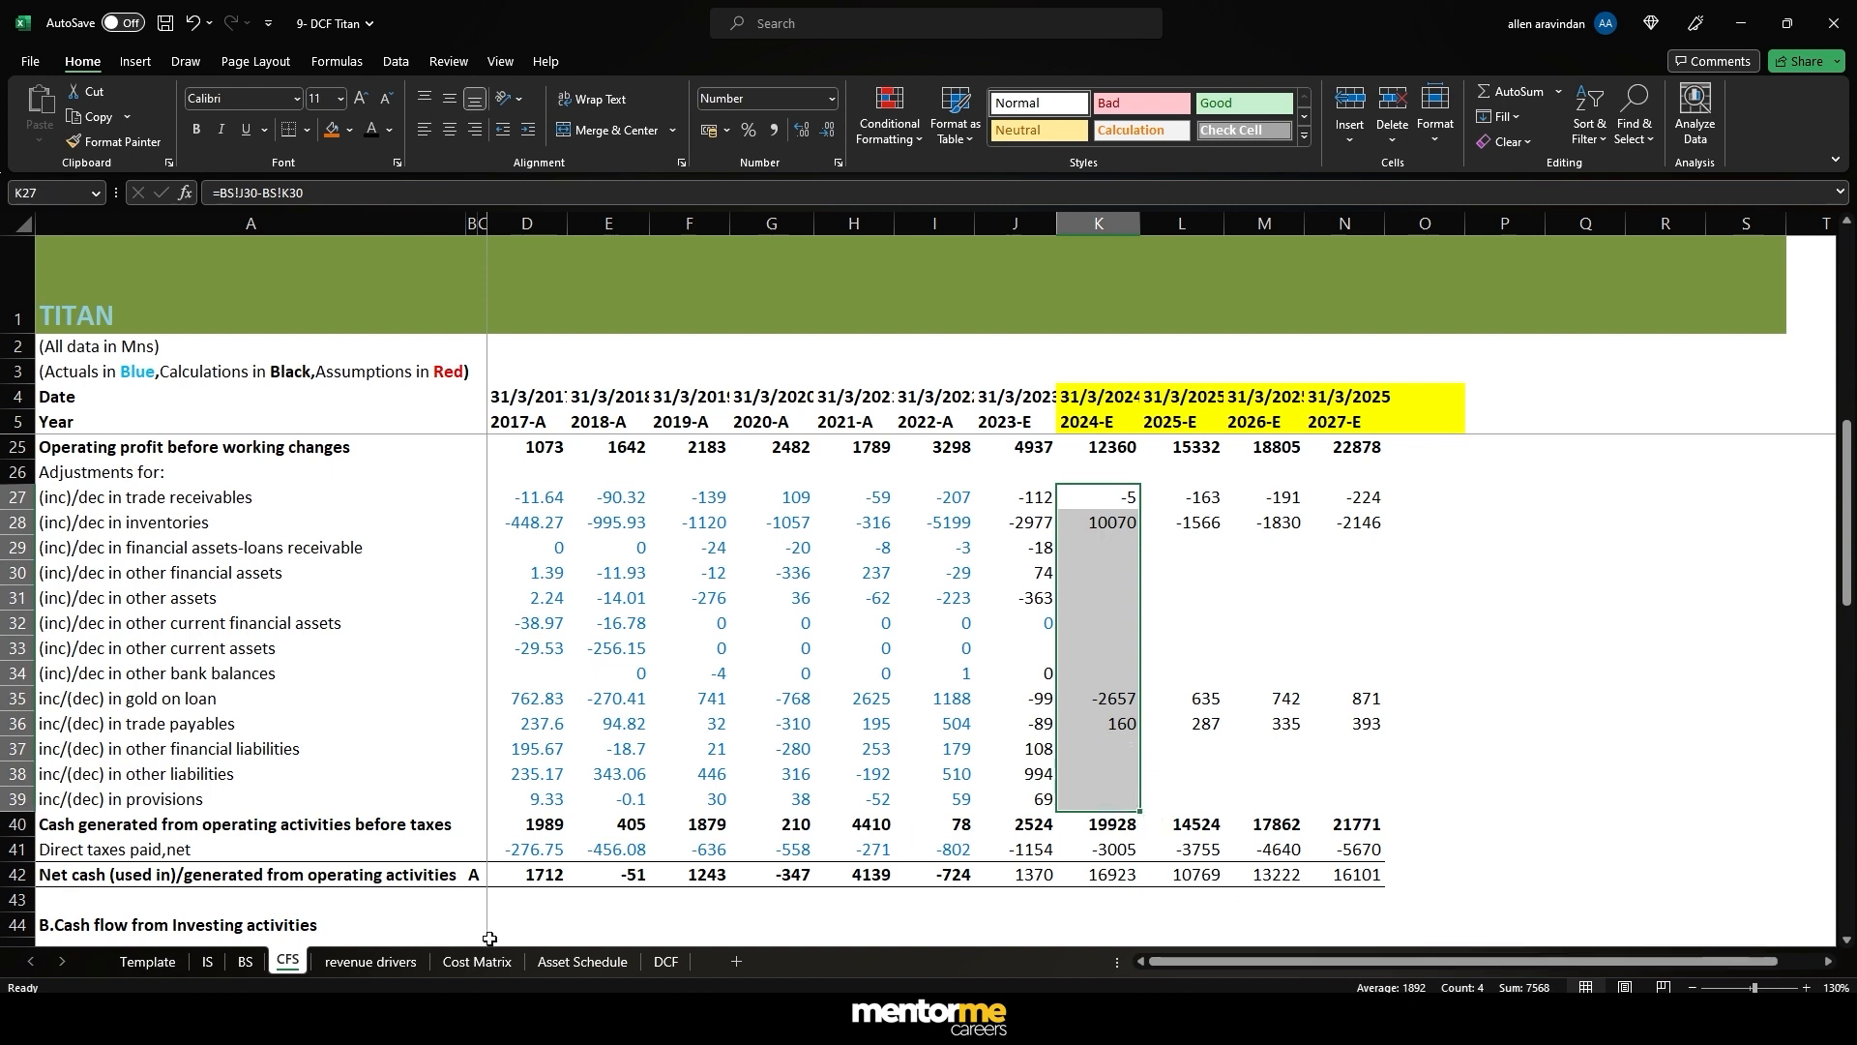
# - Copy the year 1 formulas from Net Income to FCFE in C19:C24 across to years 2 to 4
pyautogui.click(658, 962)
pyautogui.moveTo(421, 511); pyautogui.dragTo(418, 617)
pyautogui.hotkey('ctrl', 'c')
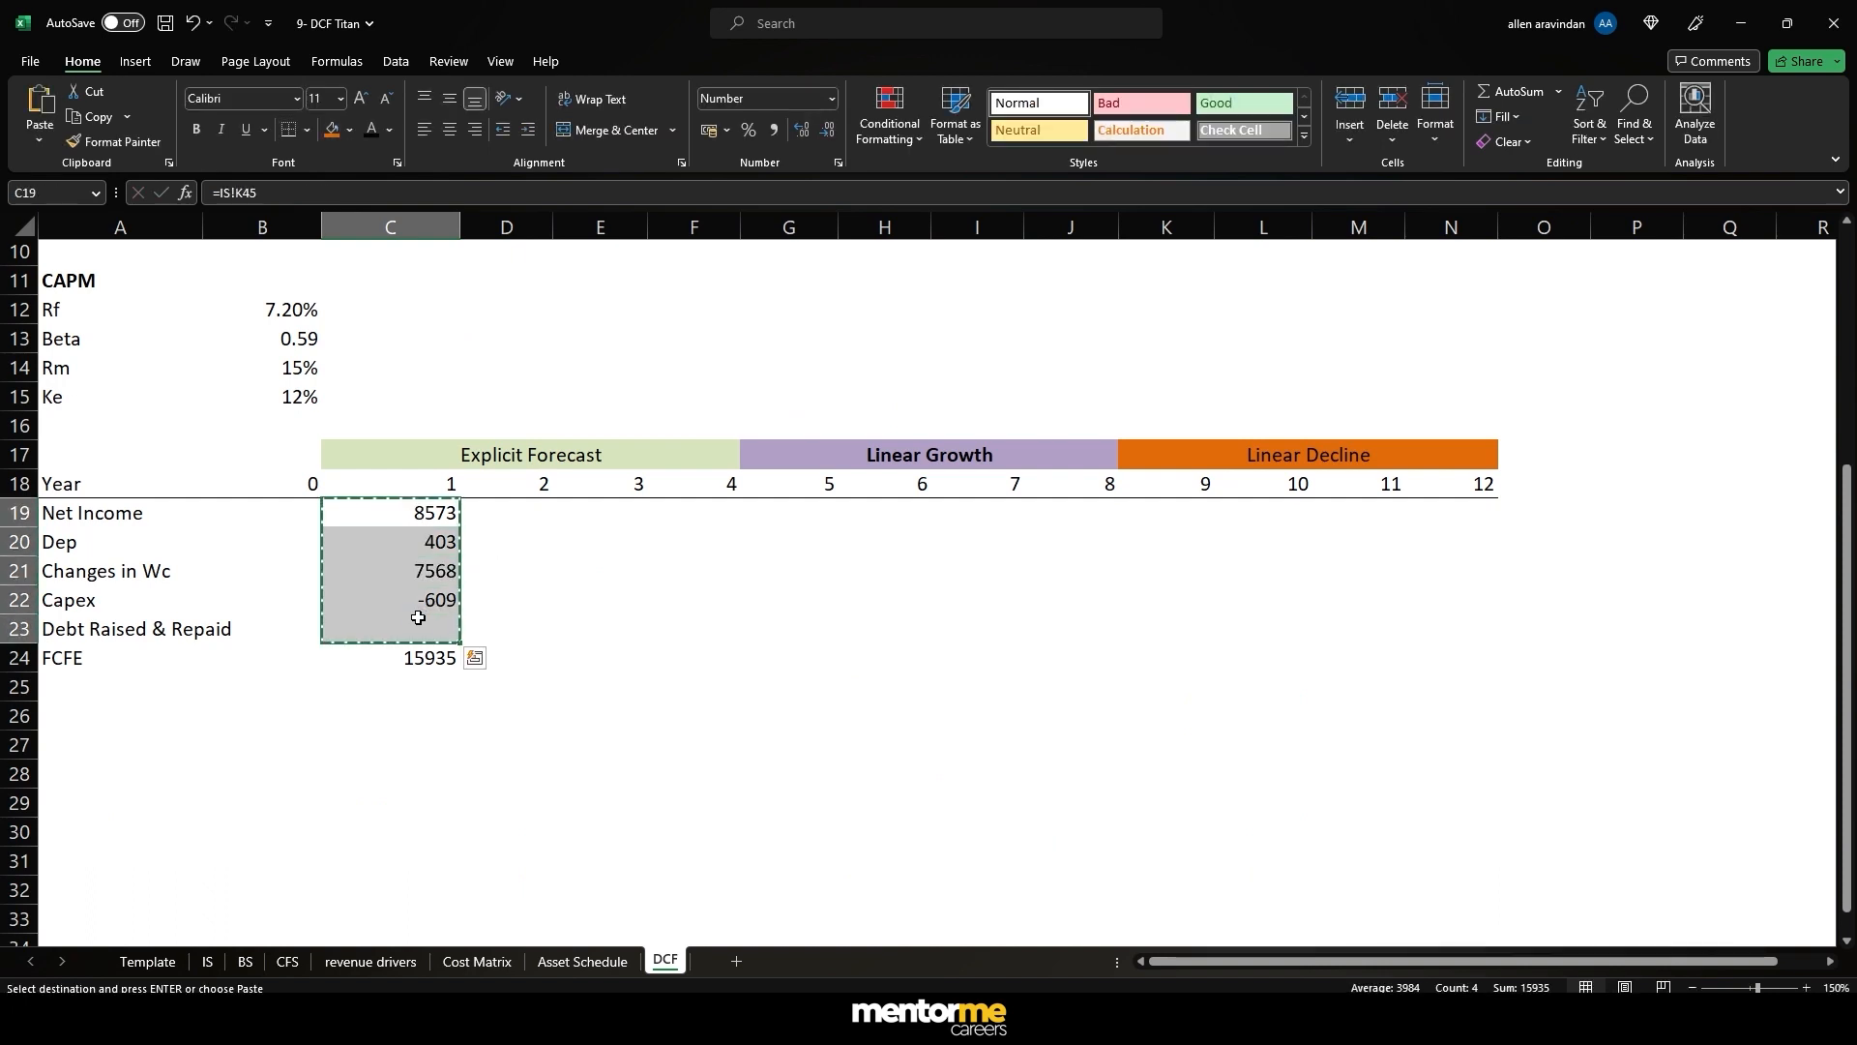
pyautogui.press('Escape')
pyautogui.hotkey('shift', 'Down')
pyautogui.hotkey('shift', 'Down')
pyautogui.hotkey('shift', 'Up')
pyautogui.hotkey('ctrl', 'c')
pyautogui.hotkey('shift', 'Right')
pyautogui.hotkey('shift', 'Right')
pyautogui.hotkey('shift', 'Right')
pyautogui.hotkey('ctrl', 'v')
pyautogui.press('Escape')
# - Examine the copied year 2 formulas down to FCFE and the FCFE row through year 4
pyautogui.press('Right')
pyautogui.press('Down')
pyautogui.press('Down')
pyautogui.press('Down')
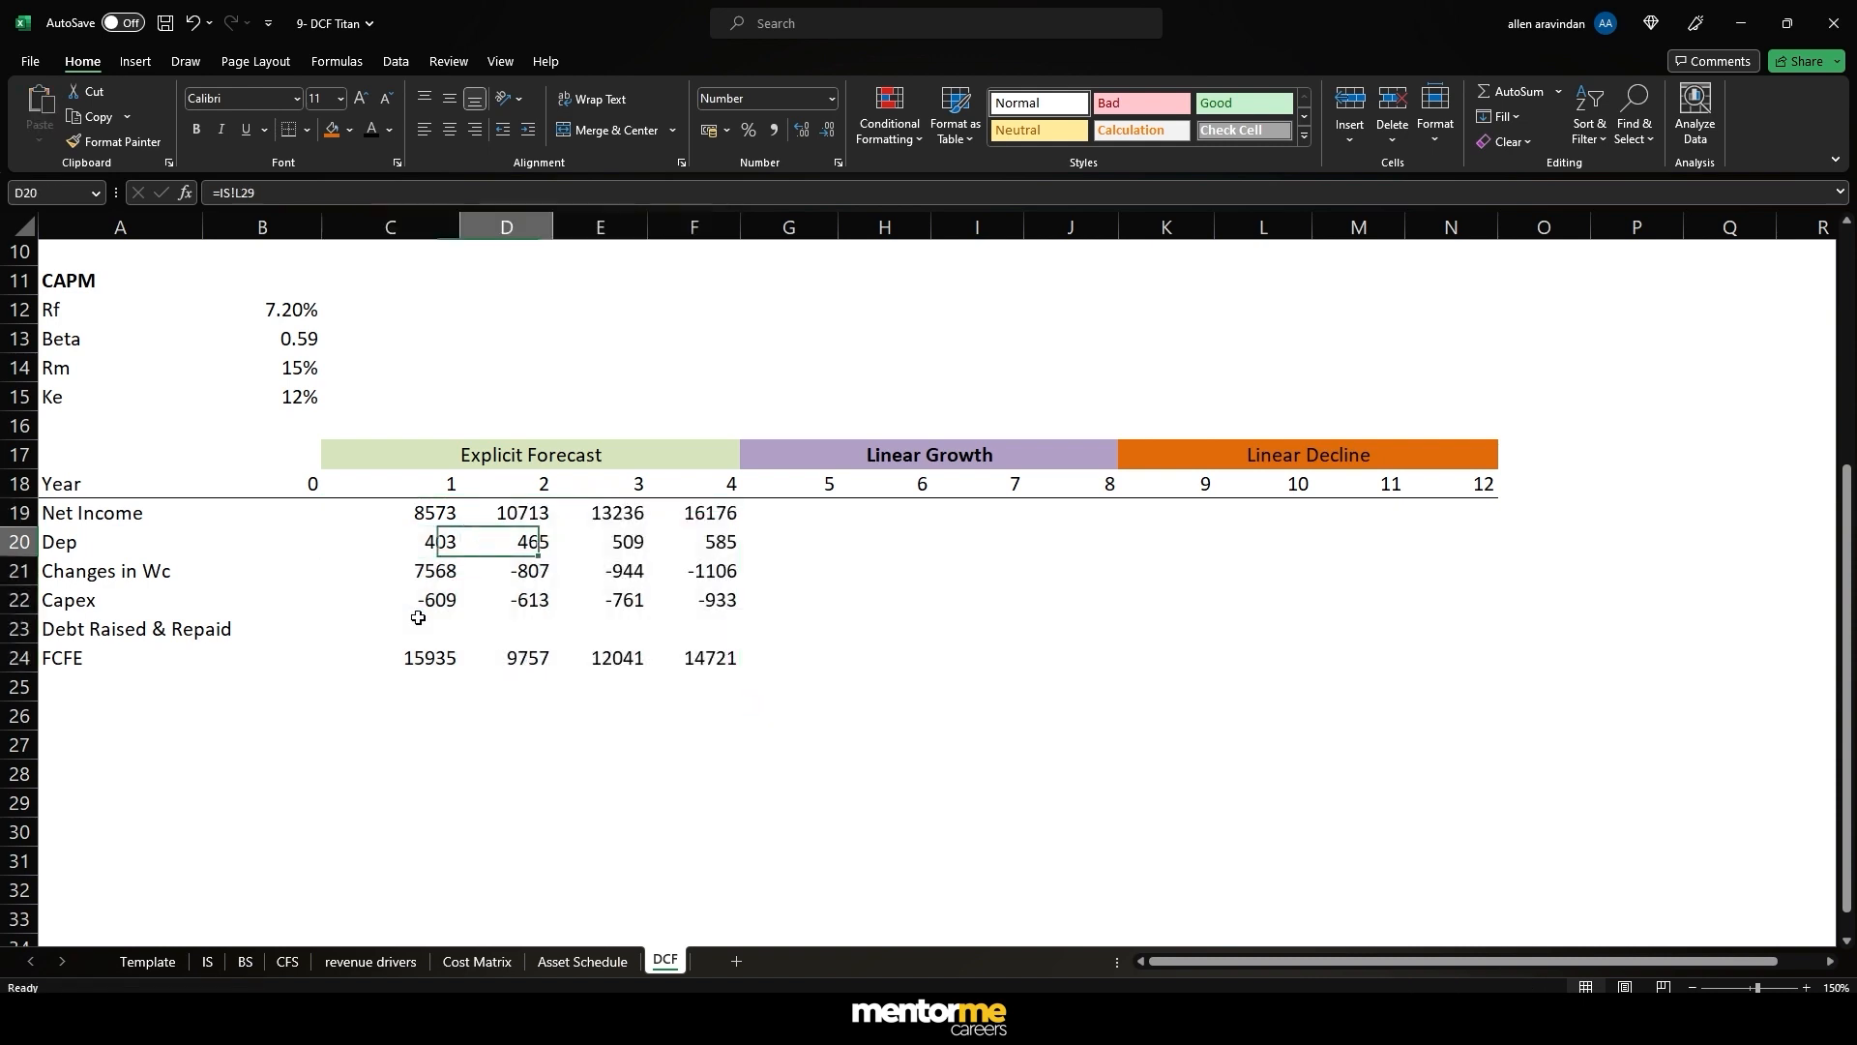
pyautogui.press('Down')
pyautogui.press('Down')
pyautogui.press('F2')
pyautogui.press('Escape')
pyautogui.press('Right')
pyautogui.press('Right')
pyautogui.press('Right')
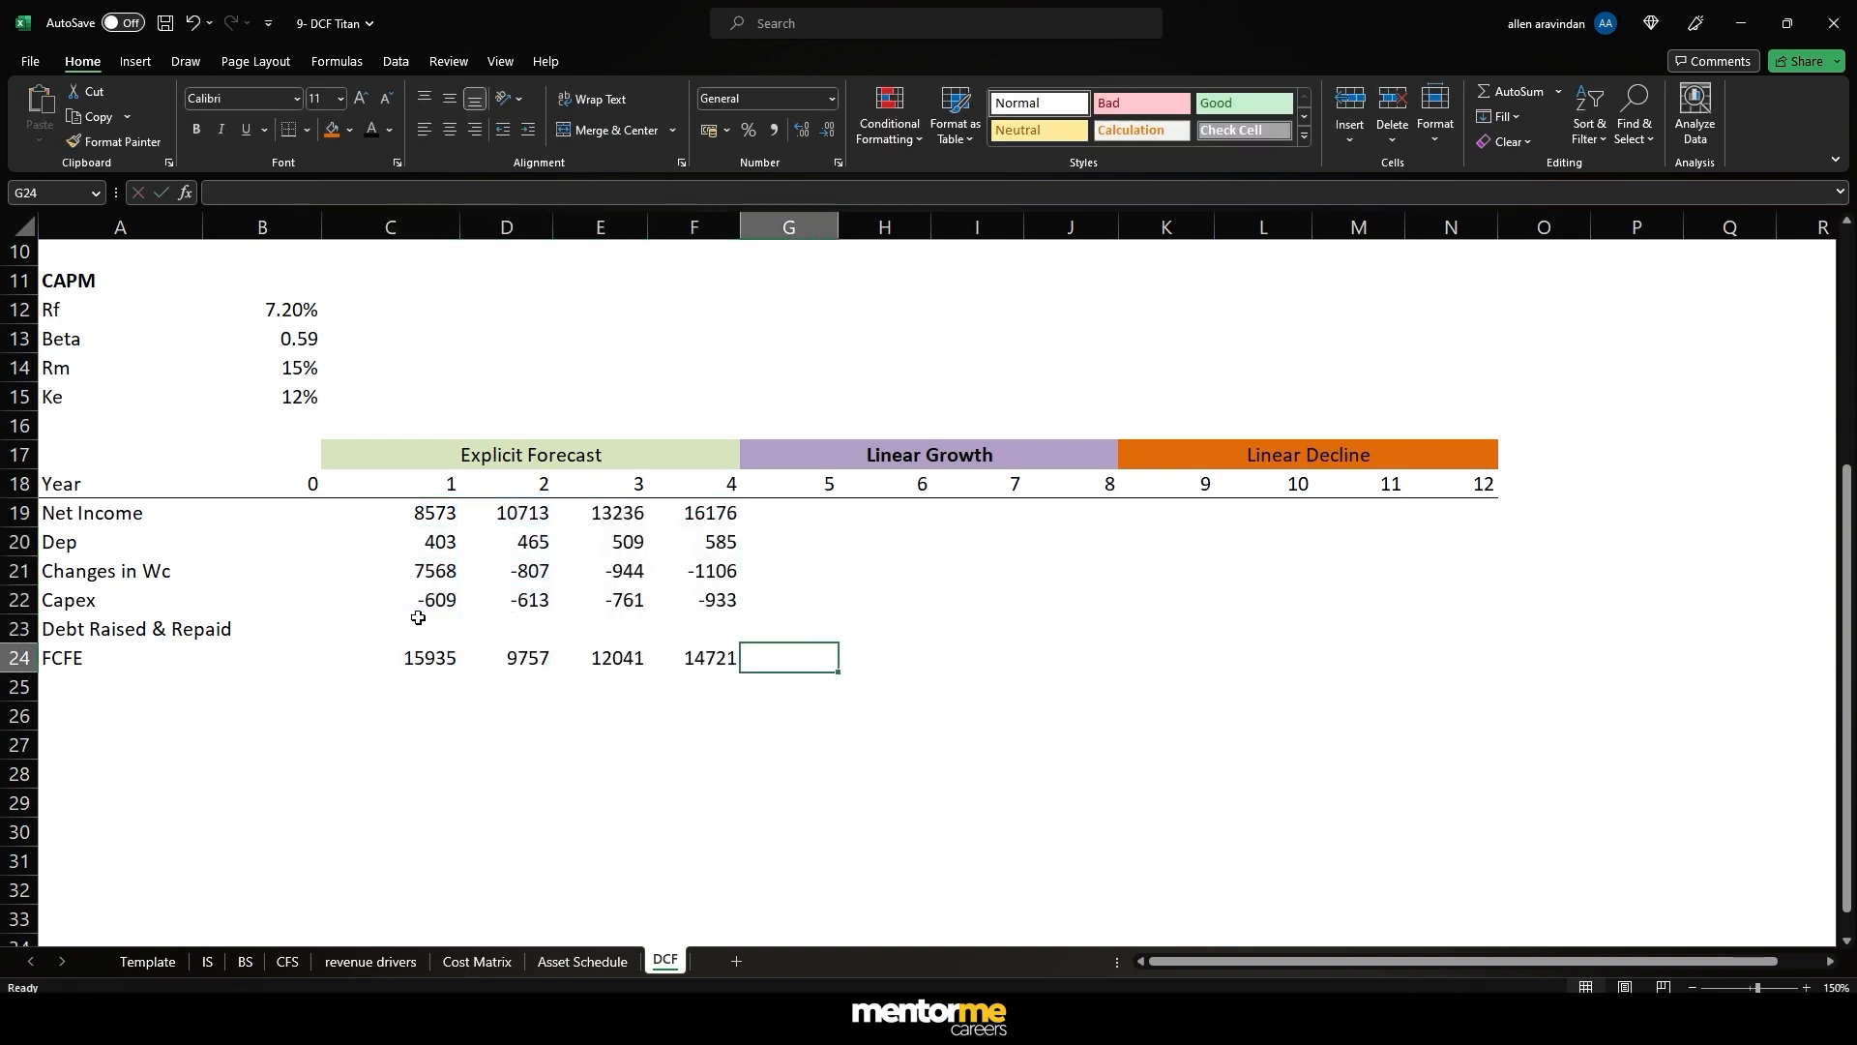
# - Calculate FCFE growth in D25 with =D24/C24-1 and copy it across to F25
pyautogui.press('Left')
pyautogui.press('Right')
pyautogui.press('Down')
pyautogui.press('Left')
pyautogui.press('Left')
pyautogui.press('Left')
pyautogui.write('=')
pyautogui.press('Up')
pyautogui.write('/')
pyautogui.press('Left')
pyautogui.write('-1')
pyautogui.hotkey('ctrl', 'Return')
pyautogui.hotkey('ctrl', 'c')
pyautogui.hotkey('shift', 'Right')
pyautogui.hotkey('shift', 'Right')
pyautogui.hotkey('ctrl', 'v')
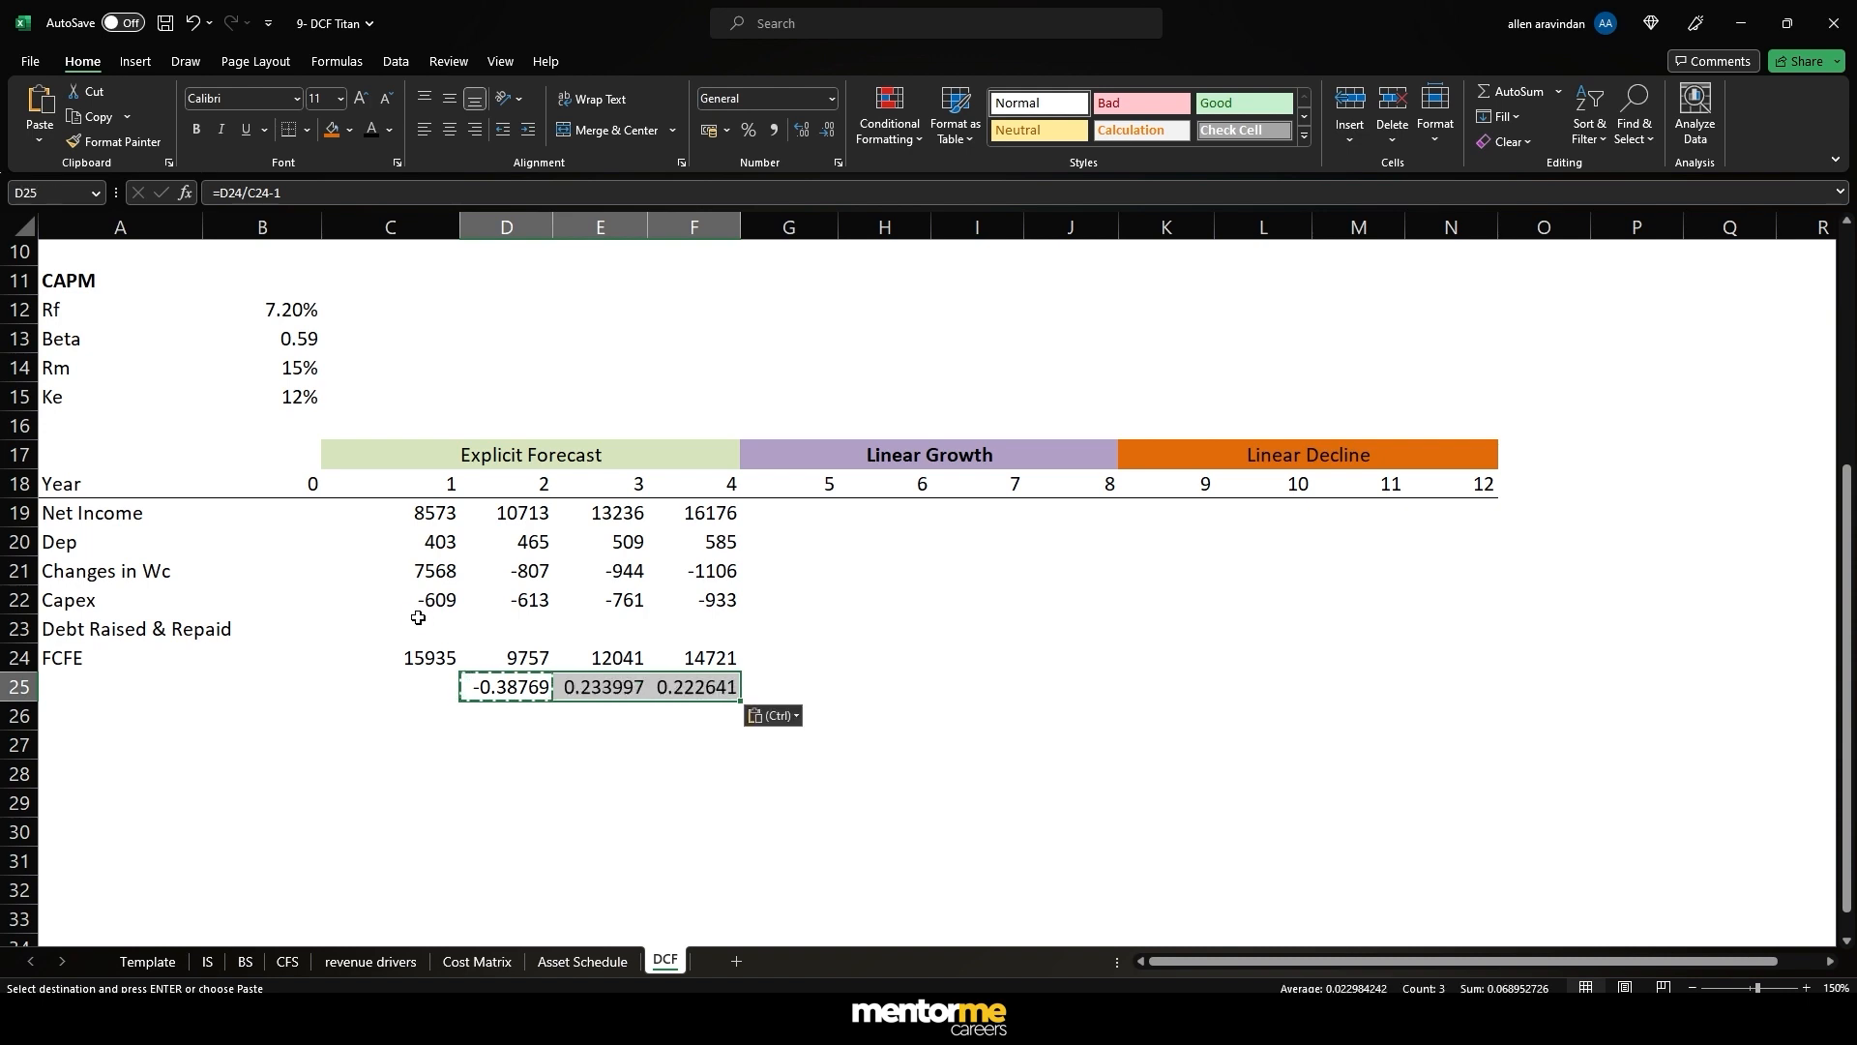
# - Delete the year 2 growth rate in D25 and review the year 1 Changes in Wc and FCFE cells
pyautogui.hotkey('shift', 'Left')
pyautogui.hotkey('shift', 'Left')
pyautogui.press('Delete')
pyautogui.press('Up')
pyautogui.press('Left')
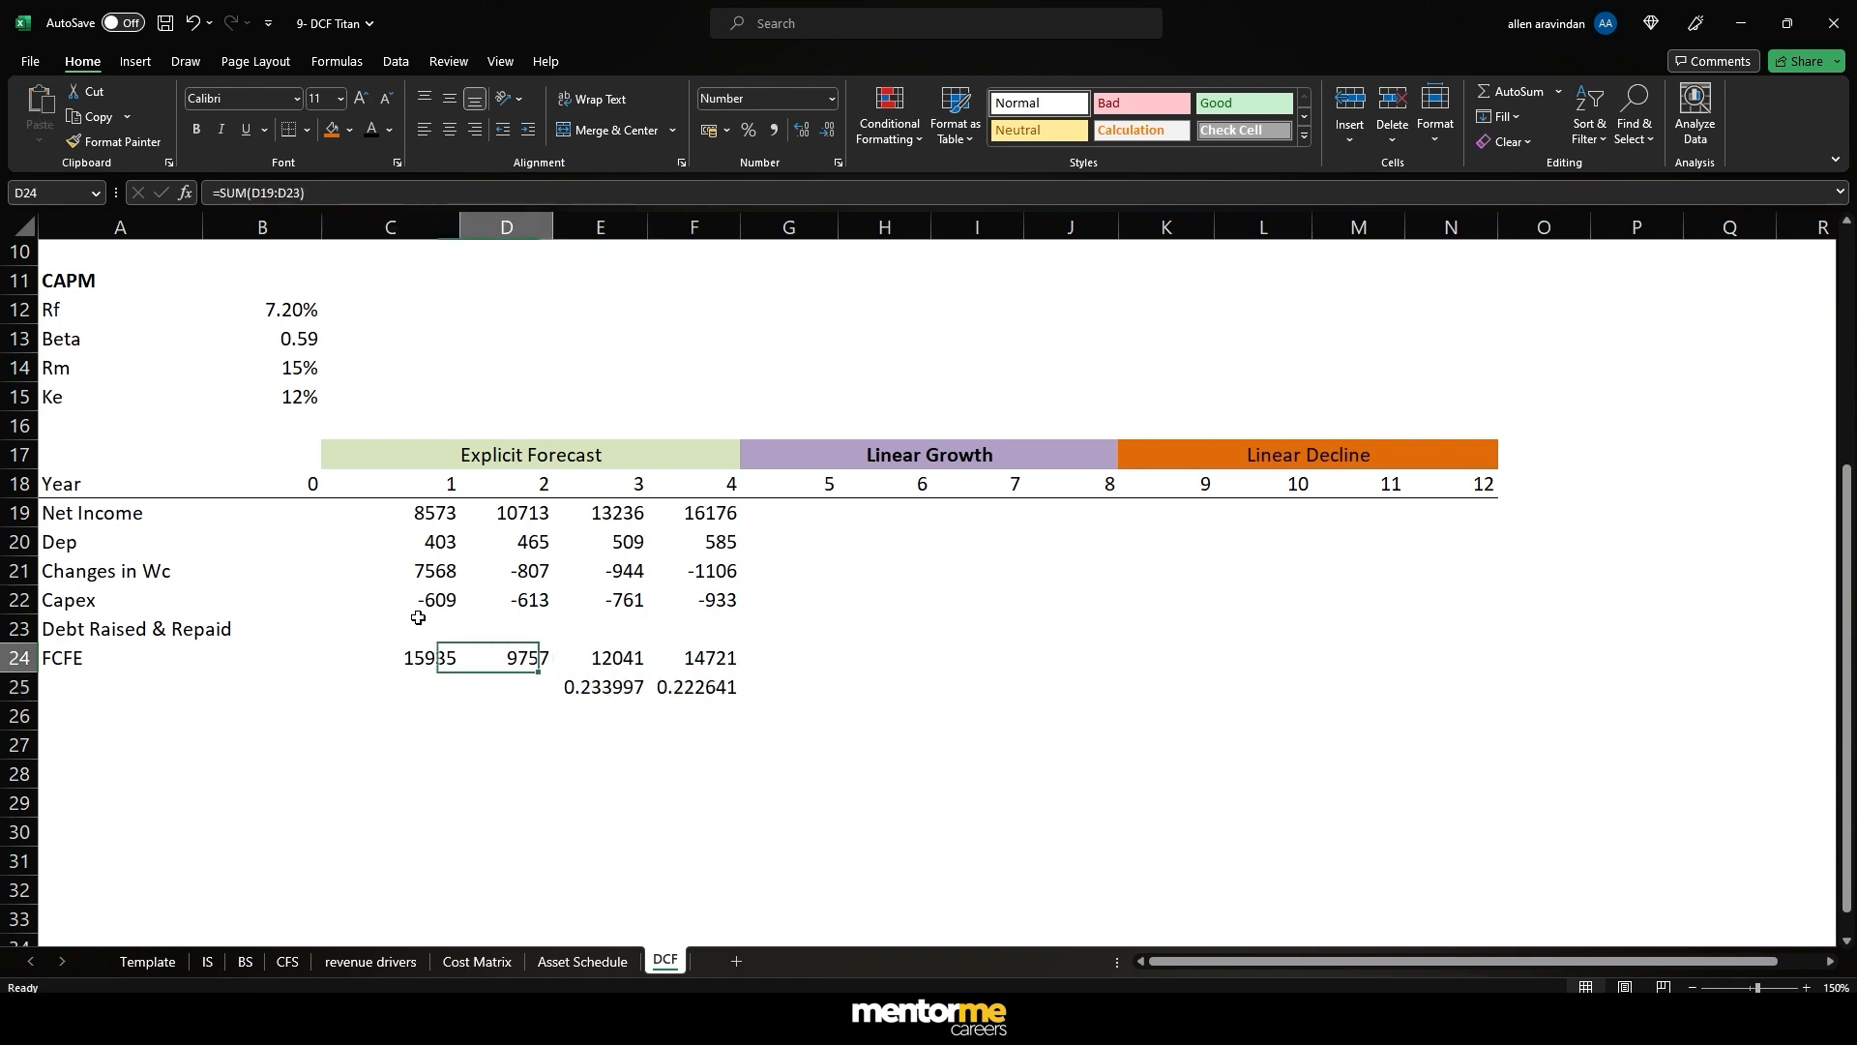
pyautogui.press('Right')
pyautogui.press('Left')
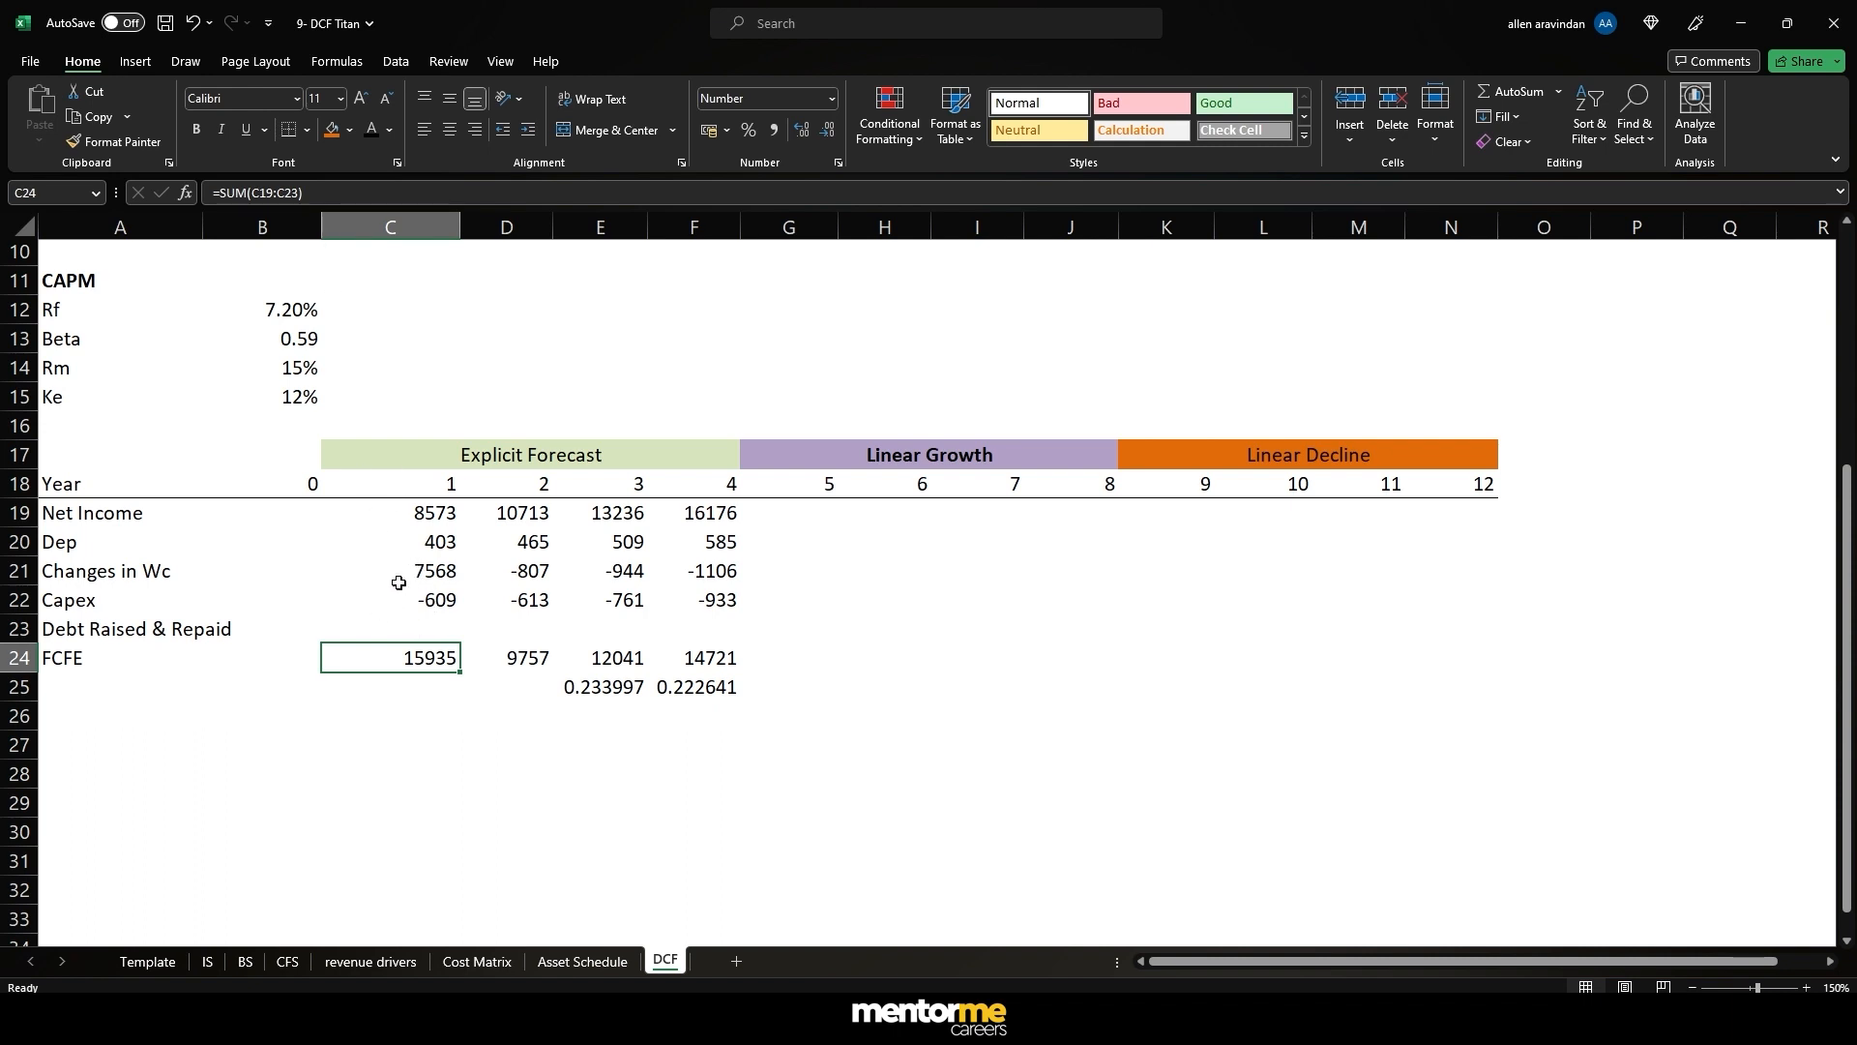
pyautogui.click(432, 567)
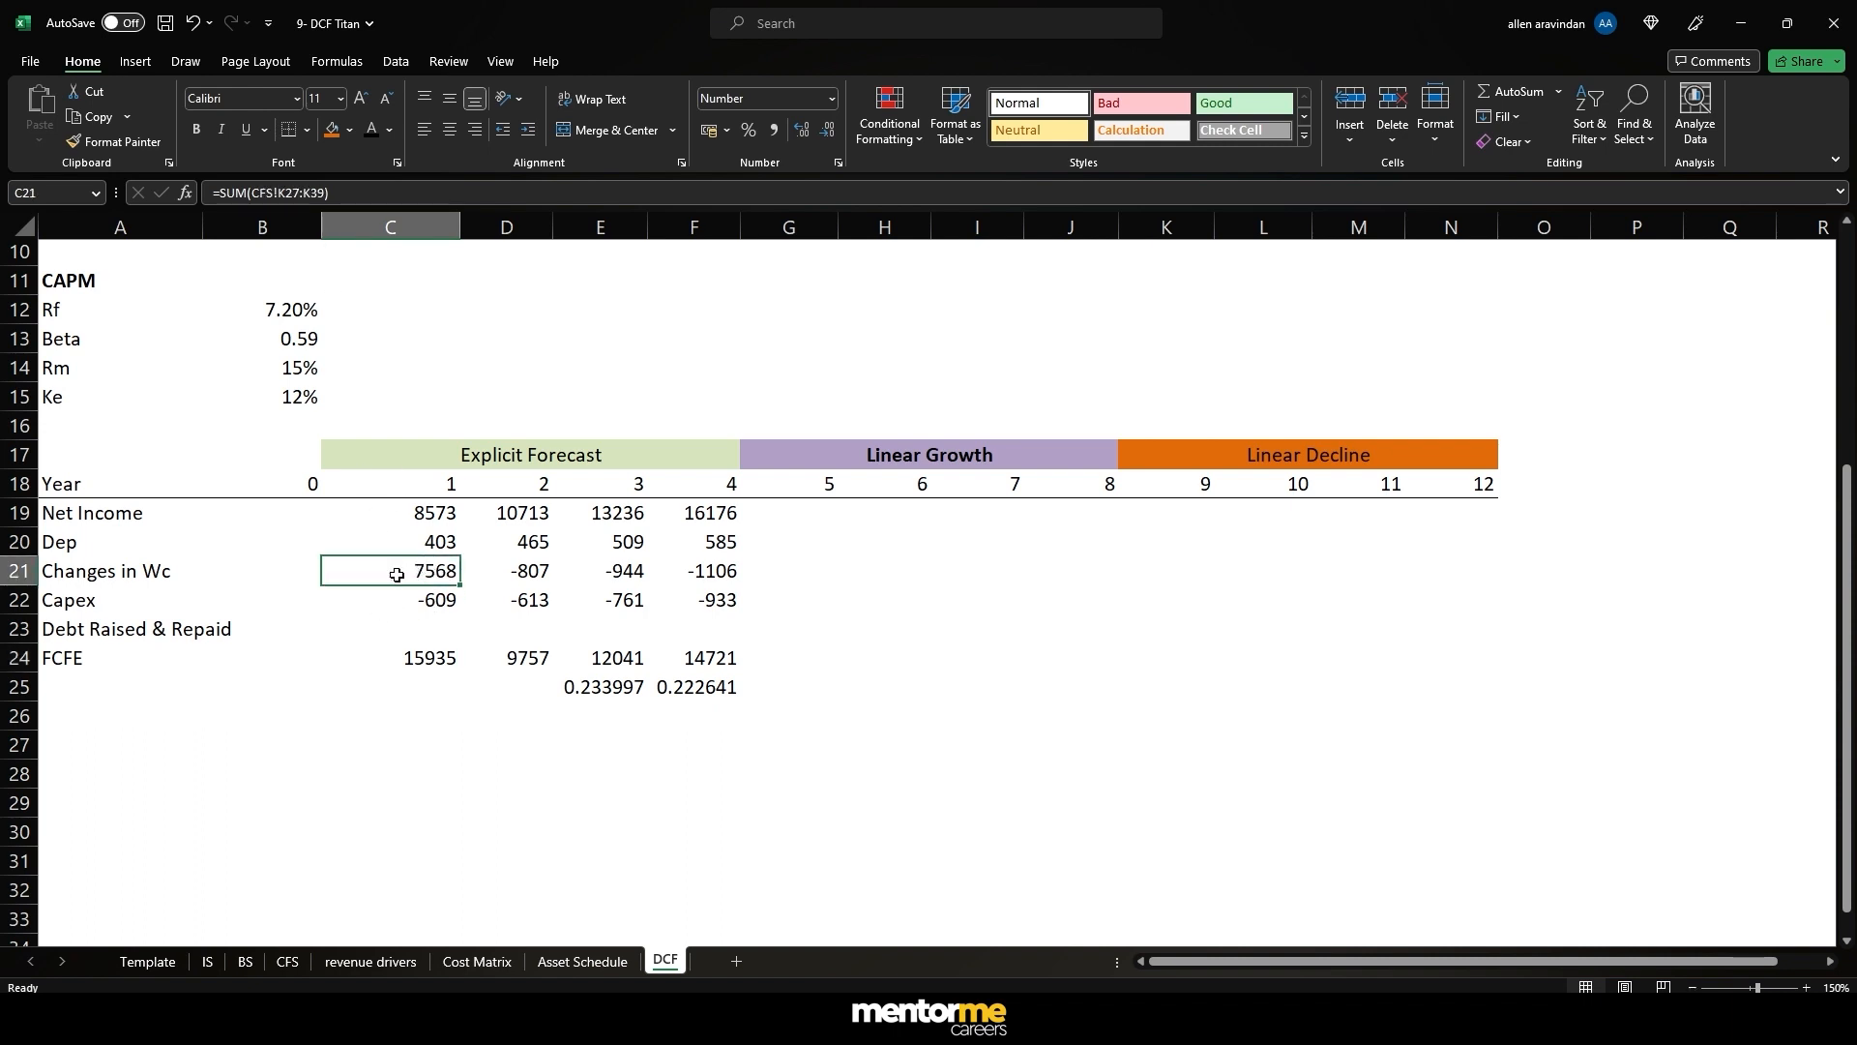
pyautogui.click(412, 658)
# - Format the growth rates in E25:F25 as percentages and carry the year 4 rate into G25:J25 with =F25
pyautogui.moveTo(551, 687); pyautogui.dragTo(688, 687)
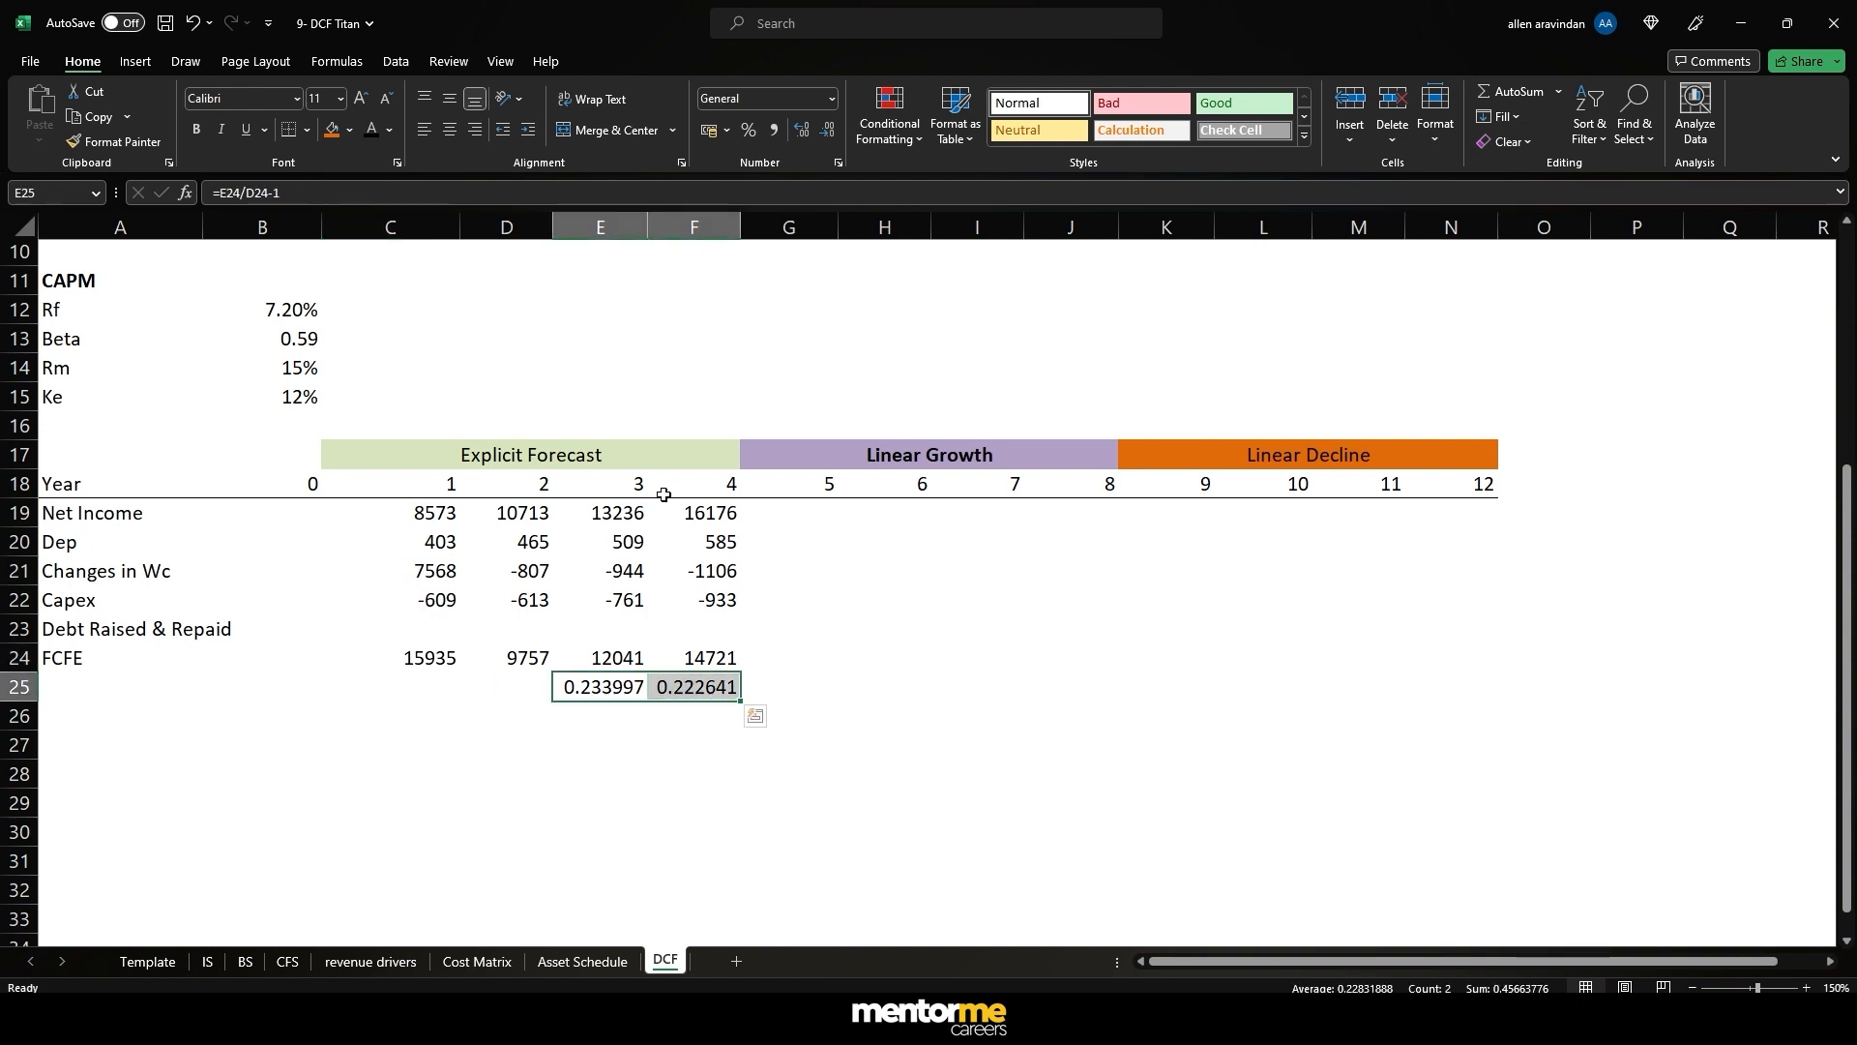
pyautogui.click(742, 135)
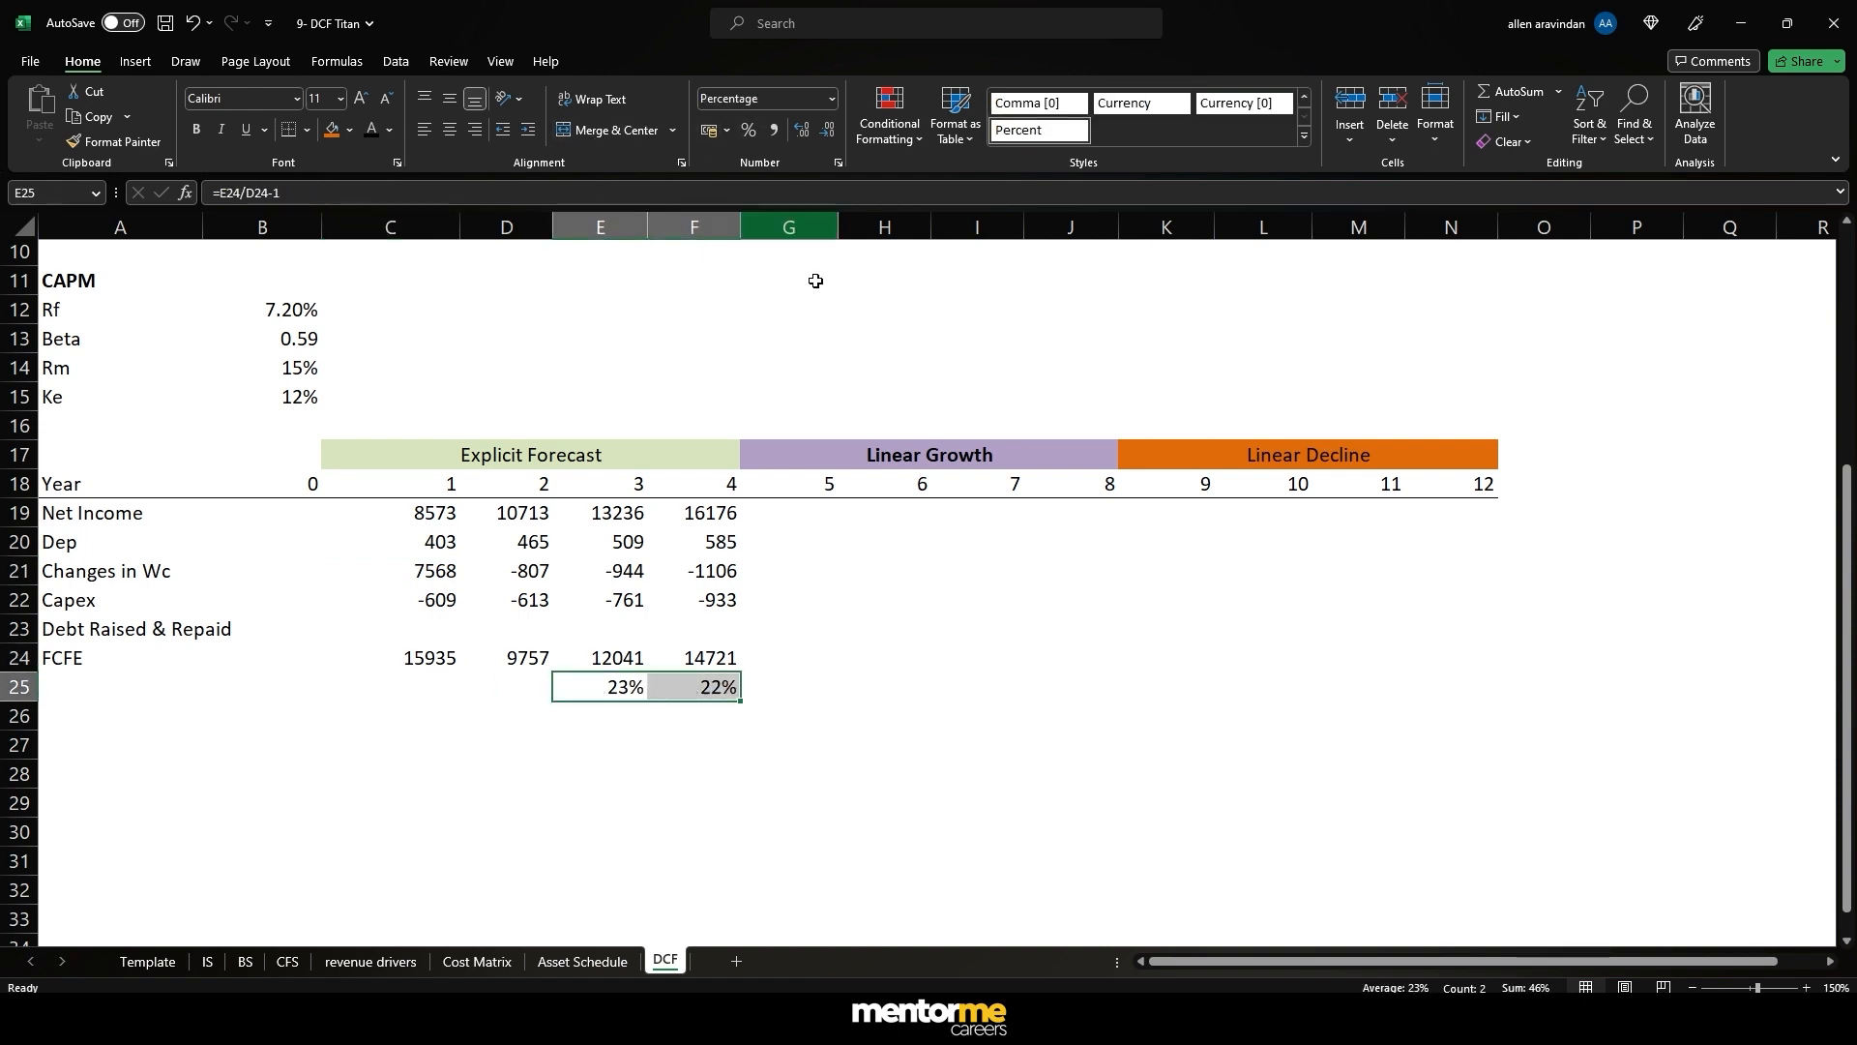
pyautogui.click(790, 687)
pyautogui.write('=')
pyautogui.press('Left')
pyautogui.hotkey('ctrl', 'Return')
pyautogui.hotkey('ctrl', 'c')
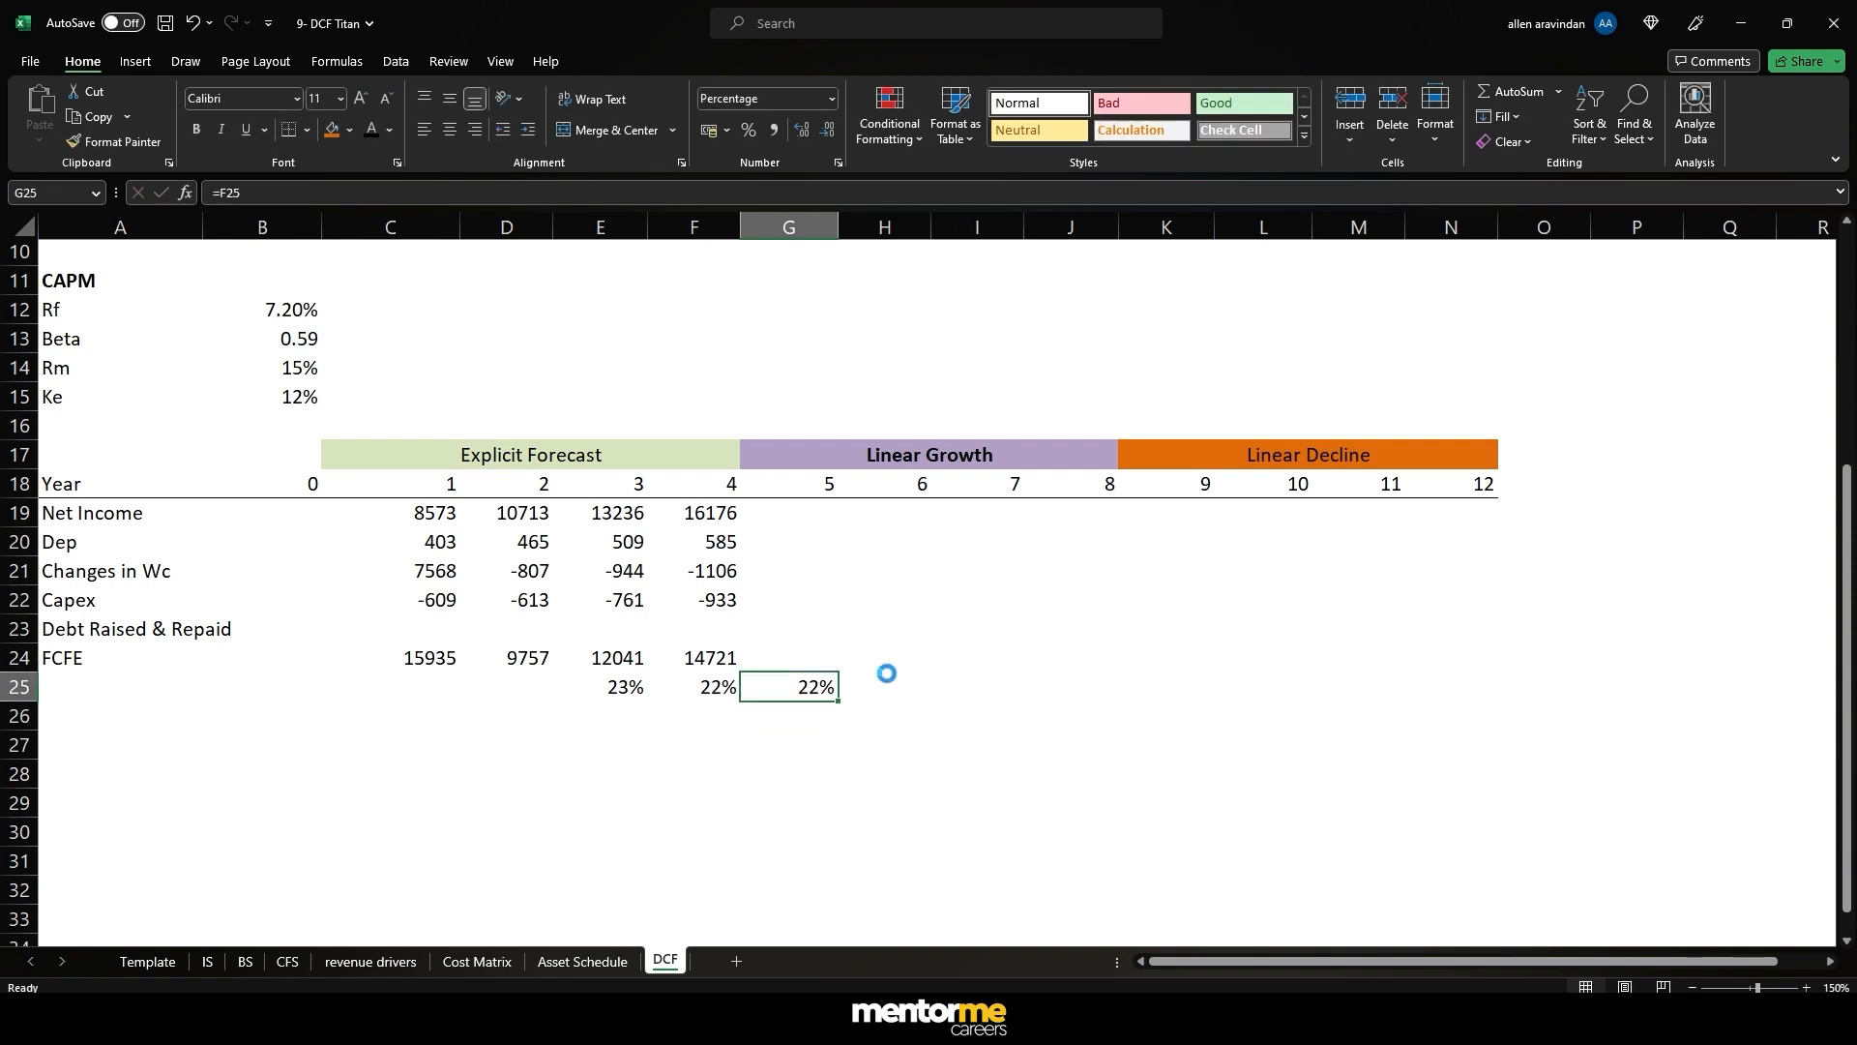
pyautogui.hotkey('shift', 'Right')
pyautogui.hotkey('shift', 'Right')
pyautogui.hotkey('shift', 'Right')
pyautogui.press('Return')
pyautogui.hotkey('shift', 'Right')
pyautogui.hotkey('shift', 'Right')
pyautogui.hotkey('shift', 'Right')
pyautogui.press('Left')
pyautogui.press('Right')
pyautogui.press('Left')
pyautogui.press('F2')
pyautogui.press('Escape')
# - Project year 5 FCFE in G24 with =F24*(1+G25) and copy the formula across to year 8
pyautogui.press('Up')
pyautogui.press('Up')
pyautogui.press('Up')
pyautogui.press('Up')
pyautogui.press('Down')
pyautogui.press('Down')
pyautogui.press('Down')
pyautogui.press('Right')
pyautogui.write('=')
pyautogui.press('Left')
pyautogui.write('*')
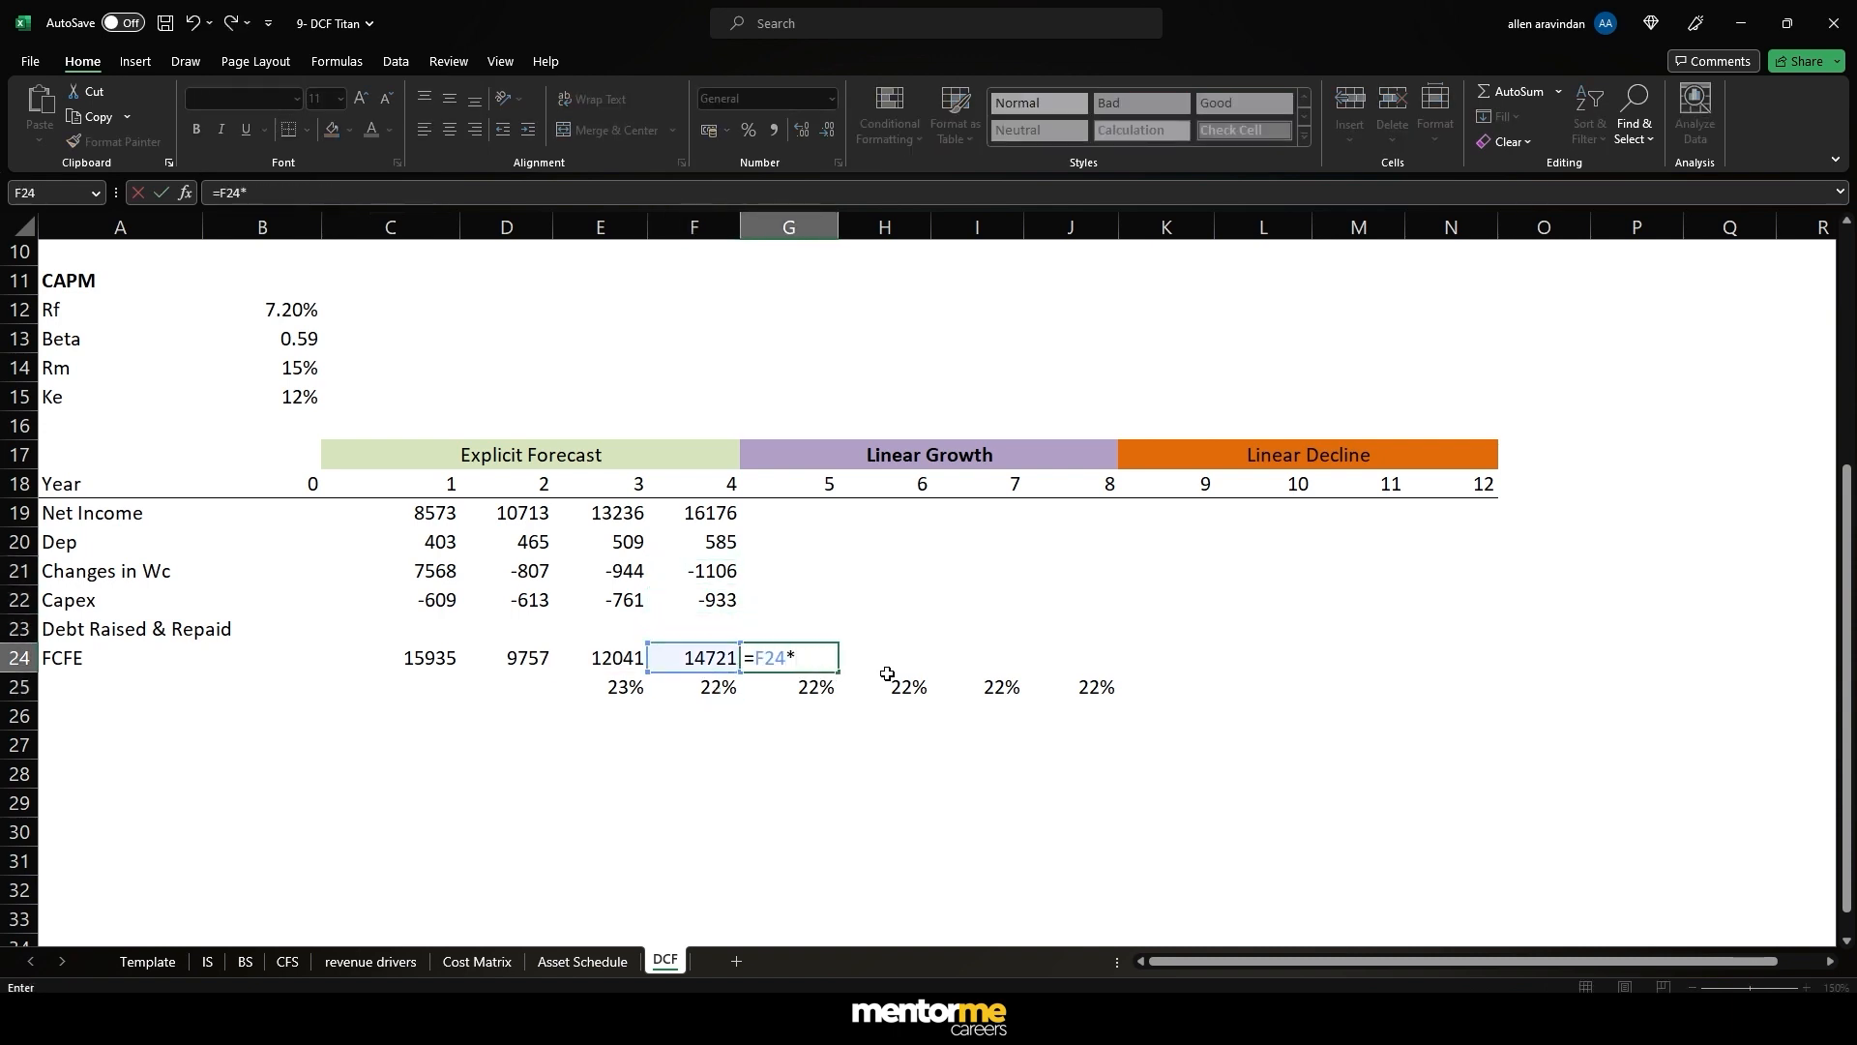
pyautogui.write('(1+')
pyautogui.press('Down')
pyautogui.write(')')
pyautogui.hotkey('ctrl', 'Return')
pyautogui.hotkey('ctrl', 'c')
pyautogui.hotkey('shift', 'Right')
pyautogui.hotkey('shift', 'Right')
pyautogui.hotkey('shift', 'Right')
pyautogui.hotkey('ctrl', 'v')
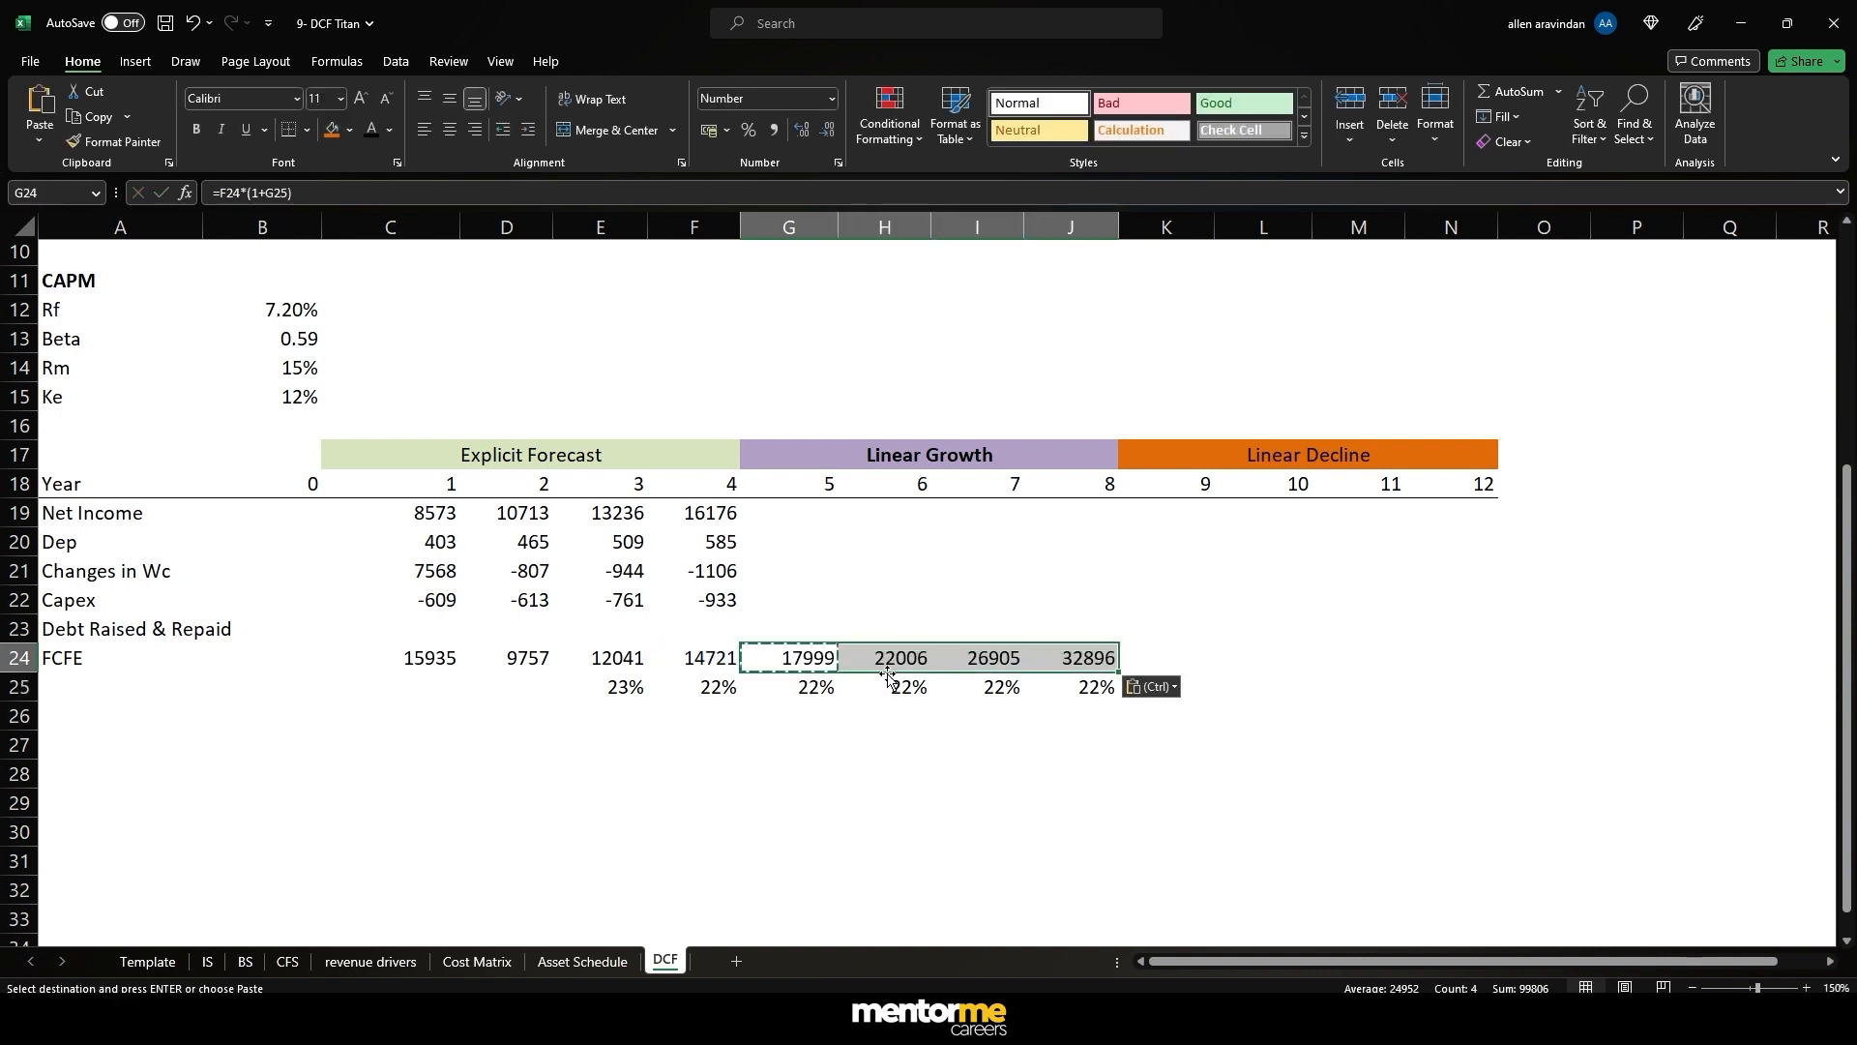
# - Check the projected FCFE formula in the year 8 cell and move along the growth row to year 12
pyautogui.press('Right')
pyautogui.press('Right')
pyautogui.press('Right')
pyautogui.press('F2')
pyautogui.press('Tab')
pyautogui.press('Down')
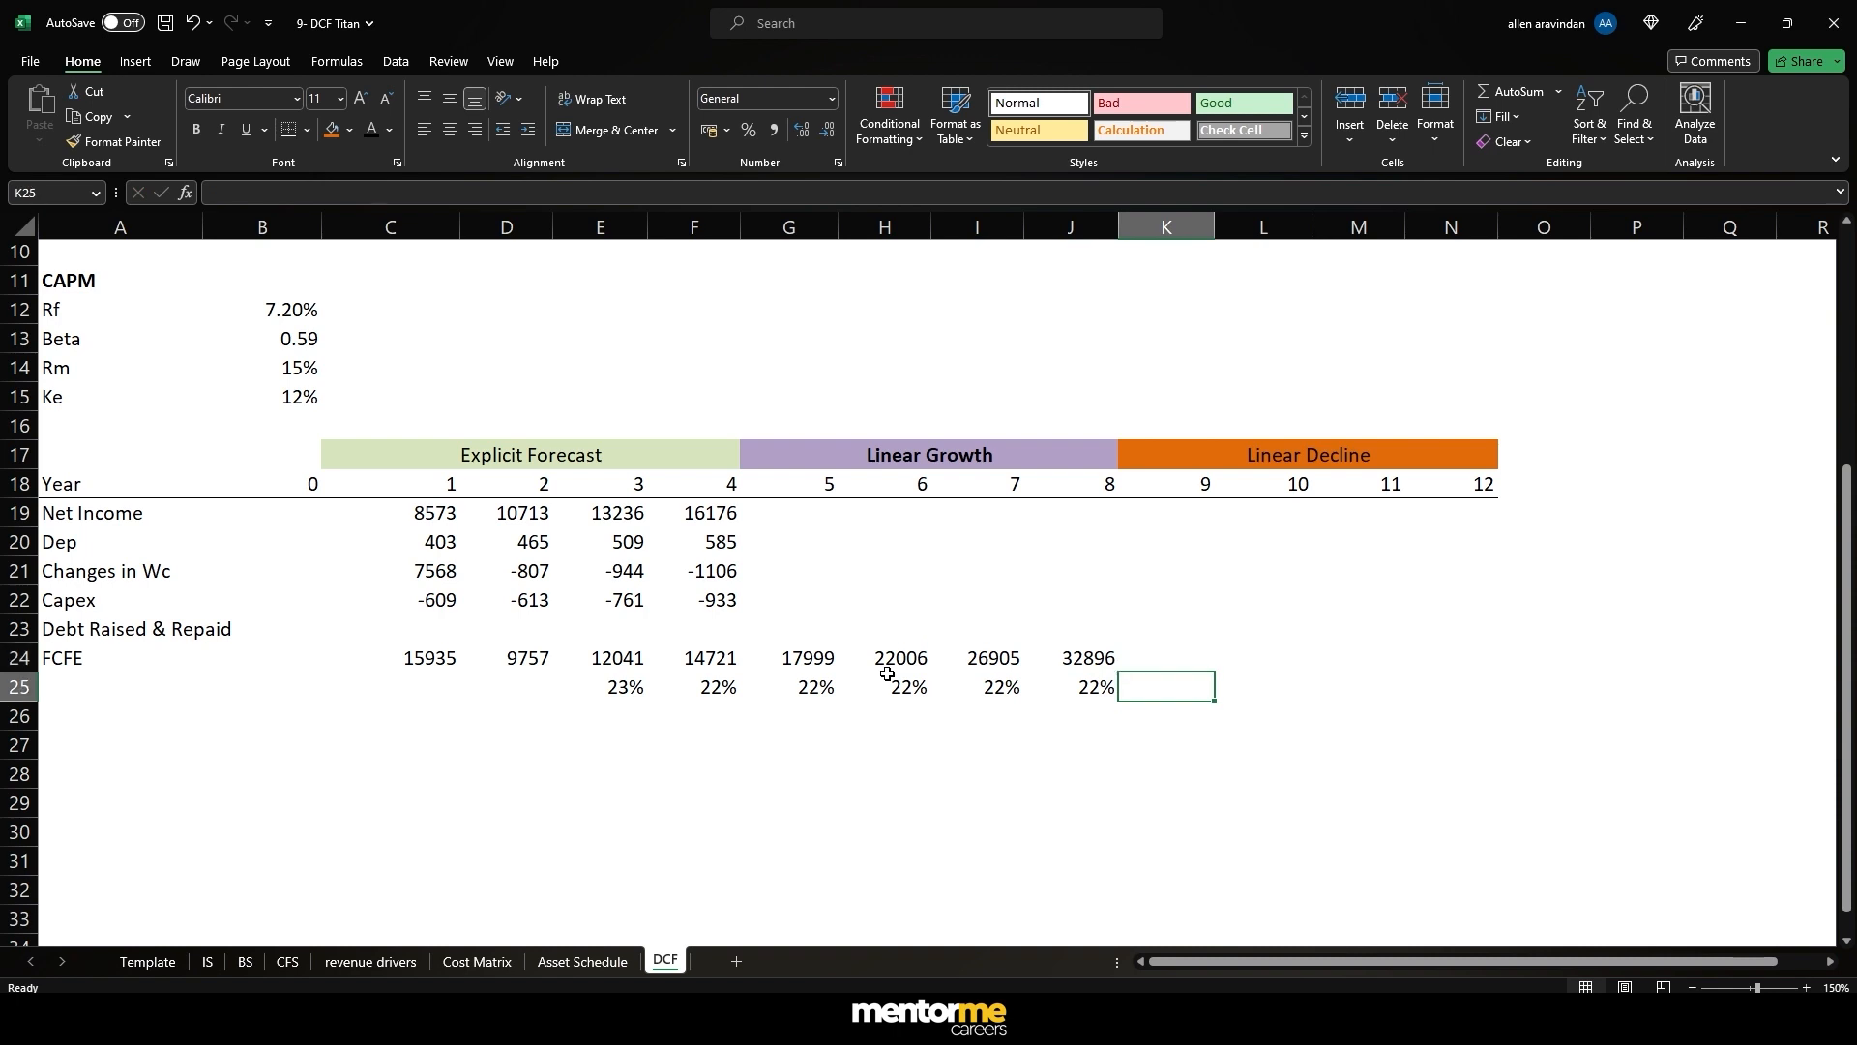
pyautogui.press('Right')
pyautogui.press('Right')
pyautogui.press('Right')
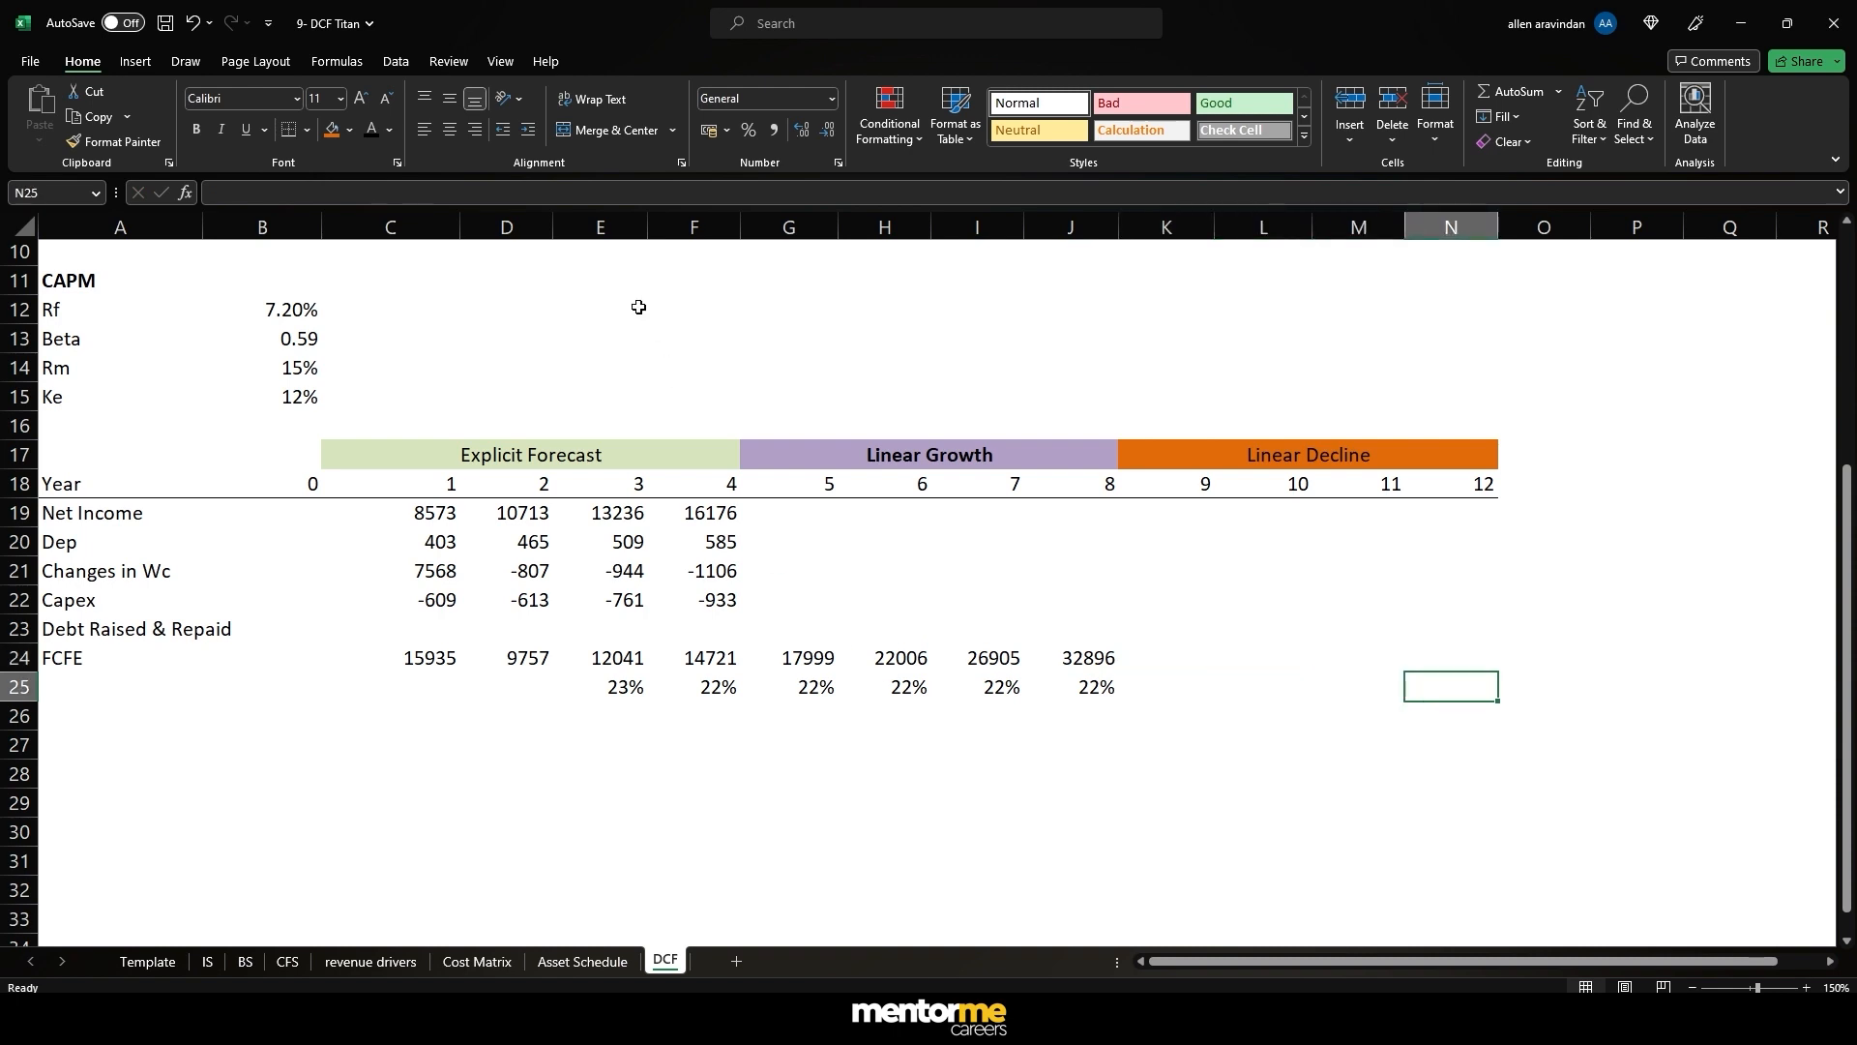
# - Show the cost of equity Ke in B15 with two decimal places
pyautogui.click(302, 390)
pyautogui.click(799, 131)
pyautogui.click(1345, 666)
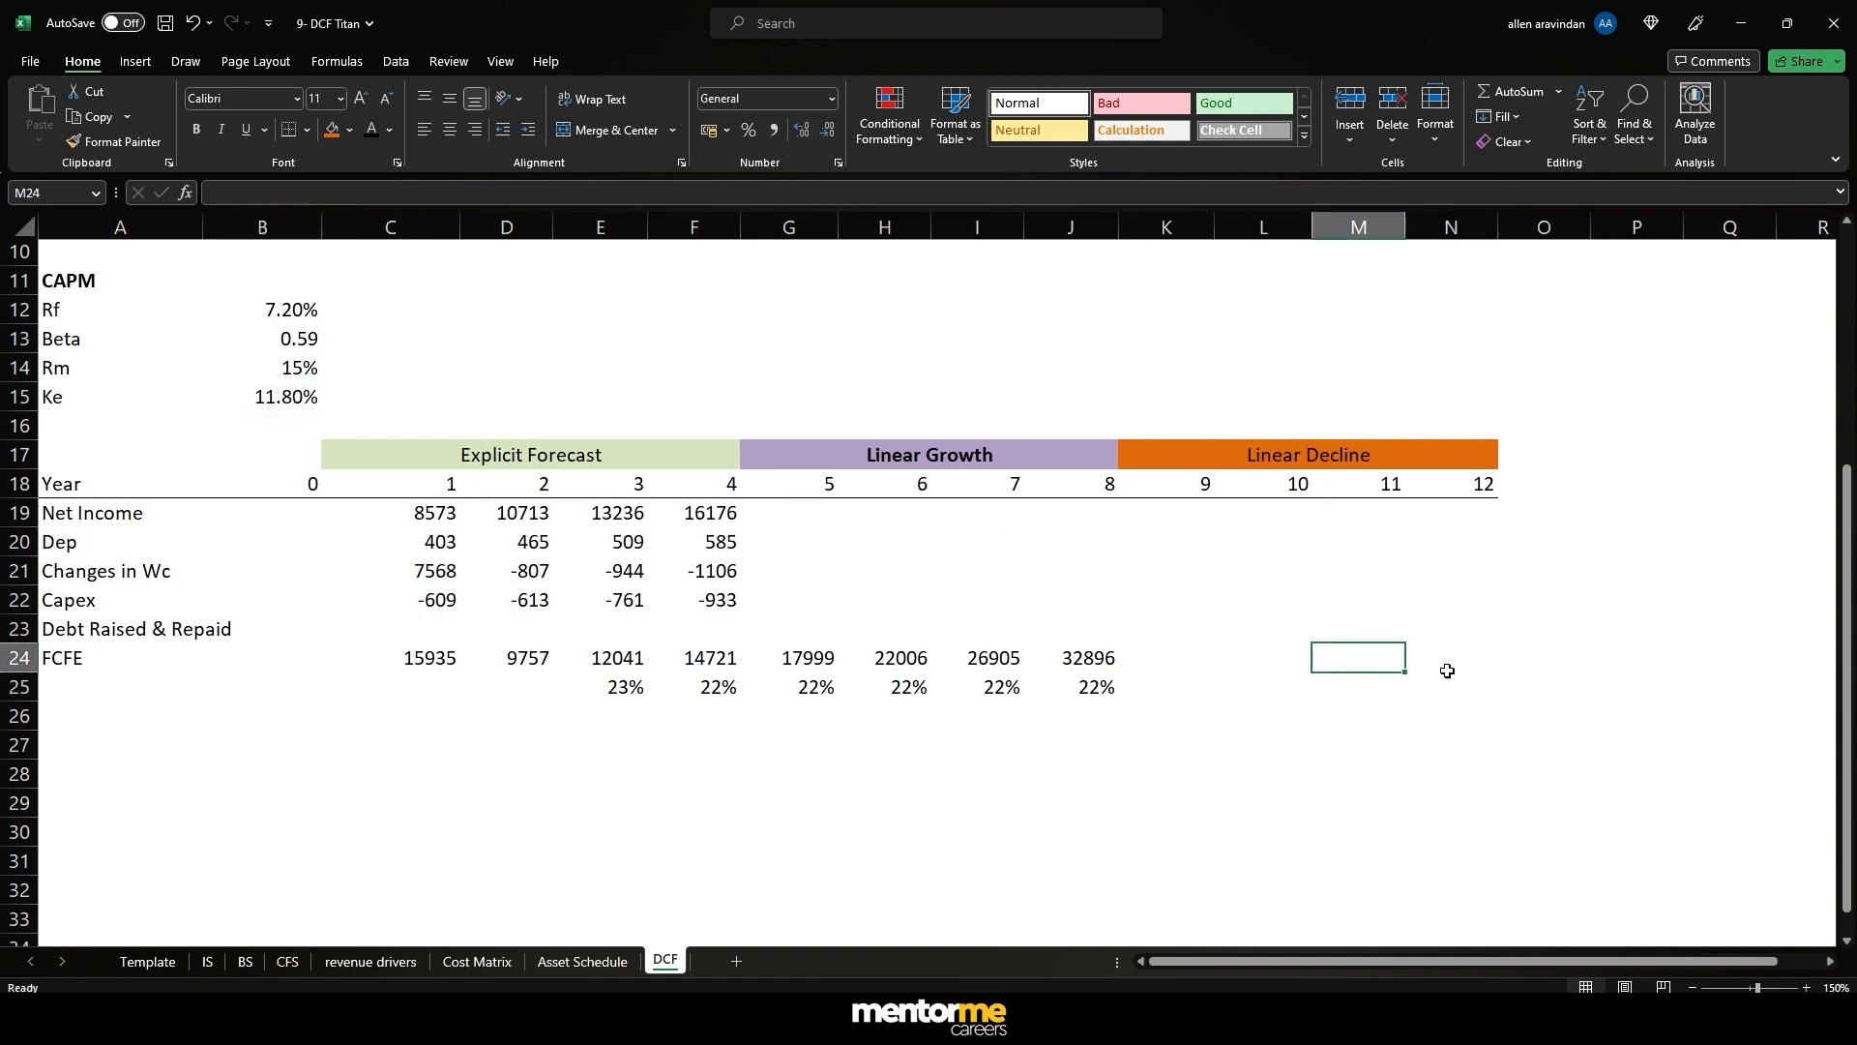
# - Enter 10% as the year 12 growth rate in N25
pyautogui.click(1465, 666)
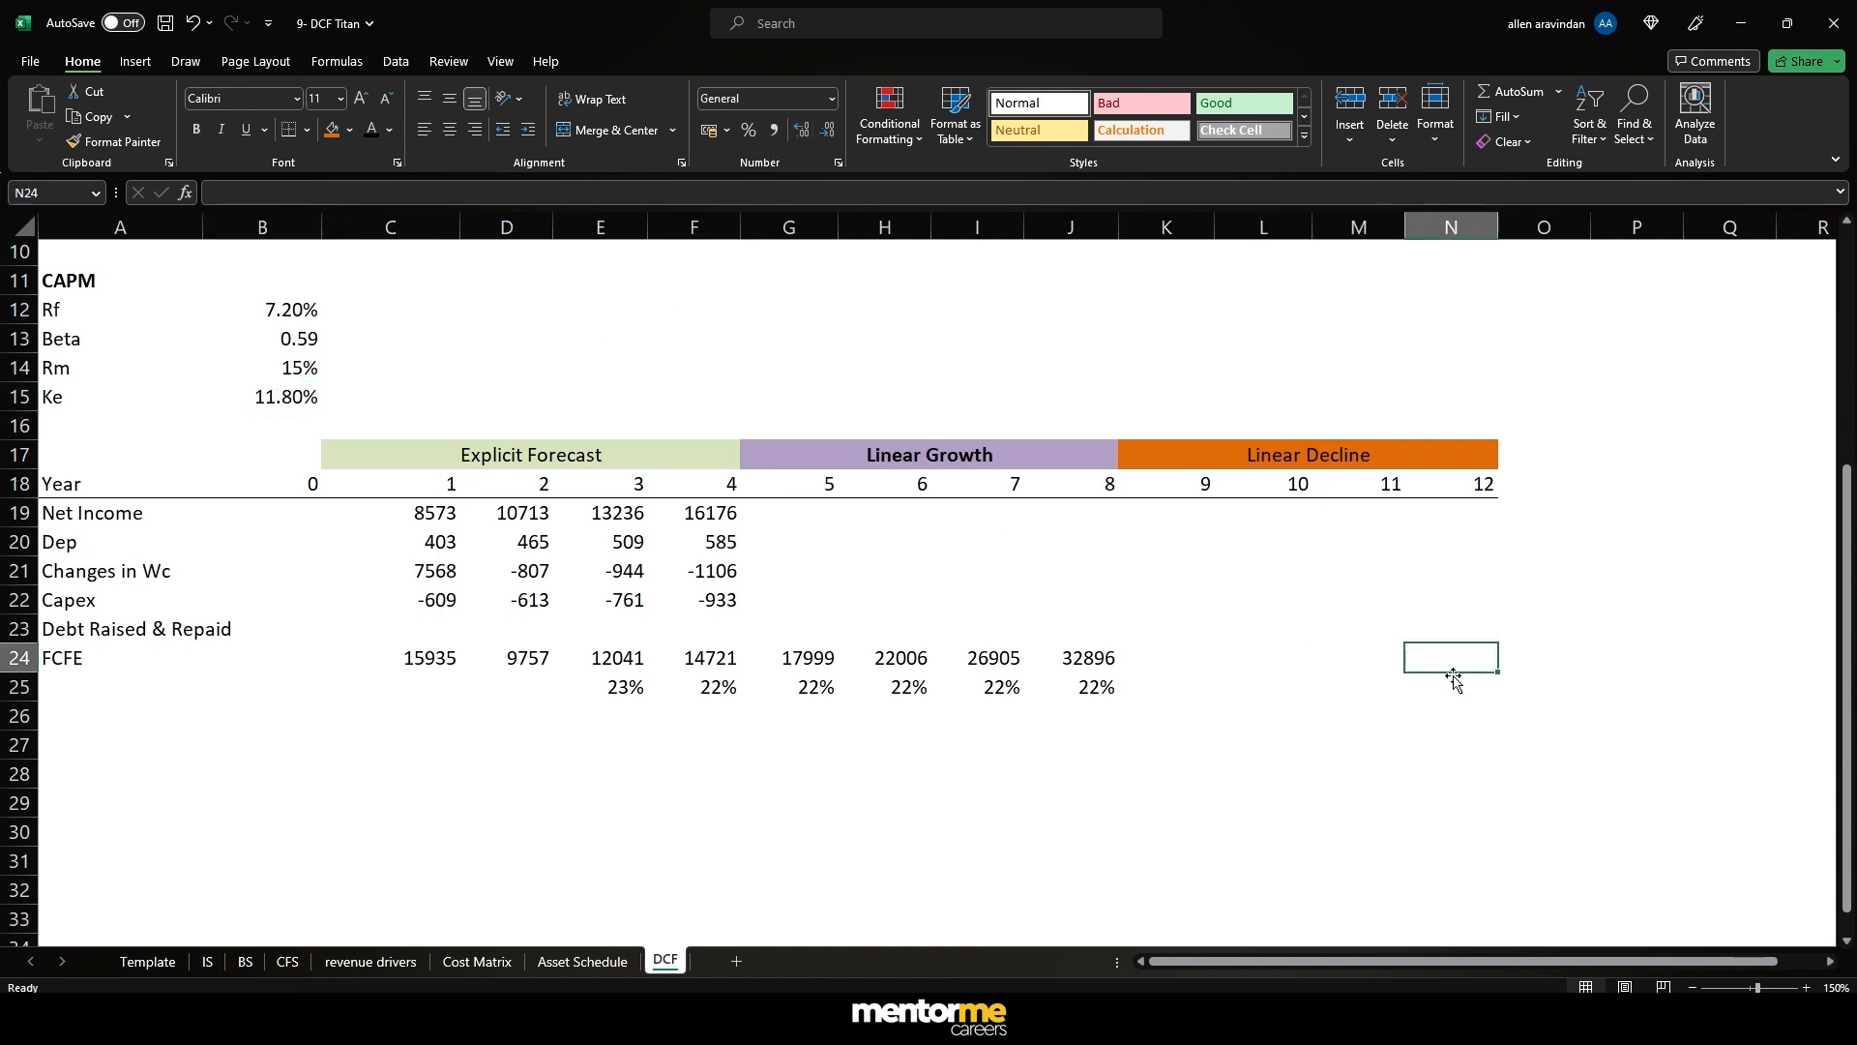
pyautogui.click(1458, 682)
pyautogui.write('10')
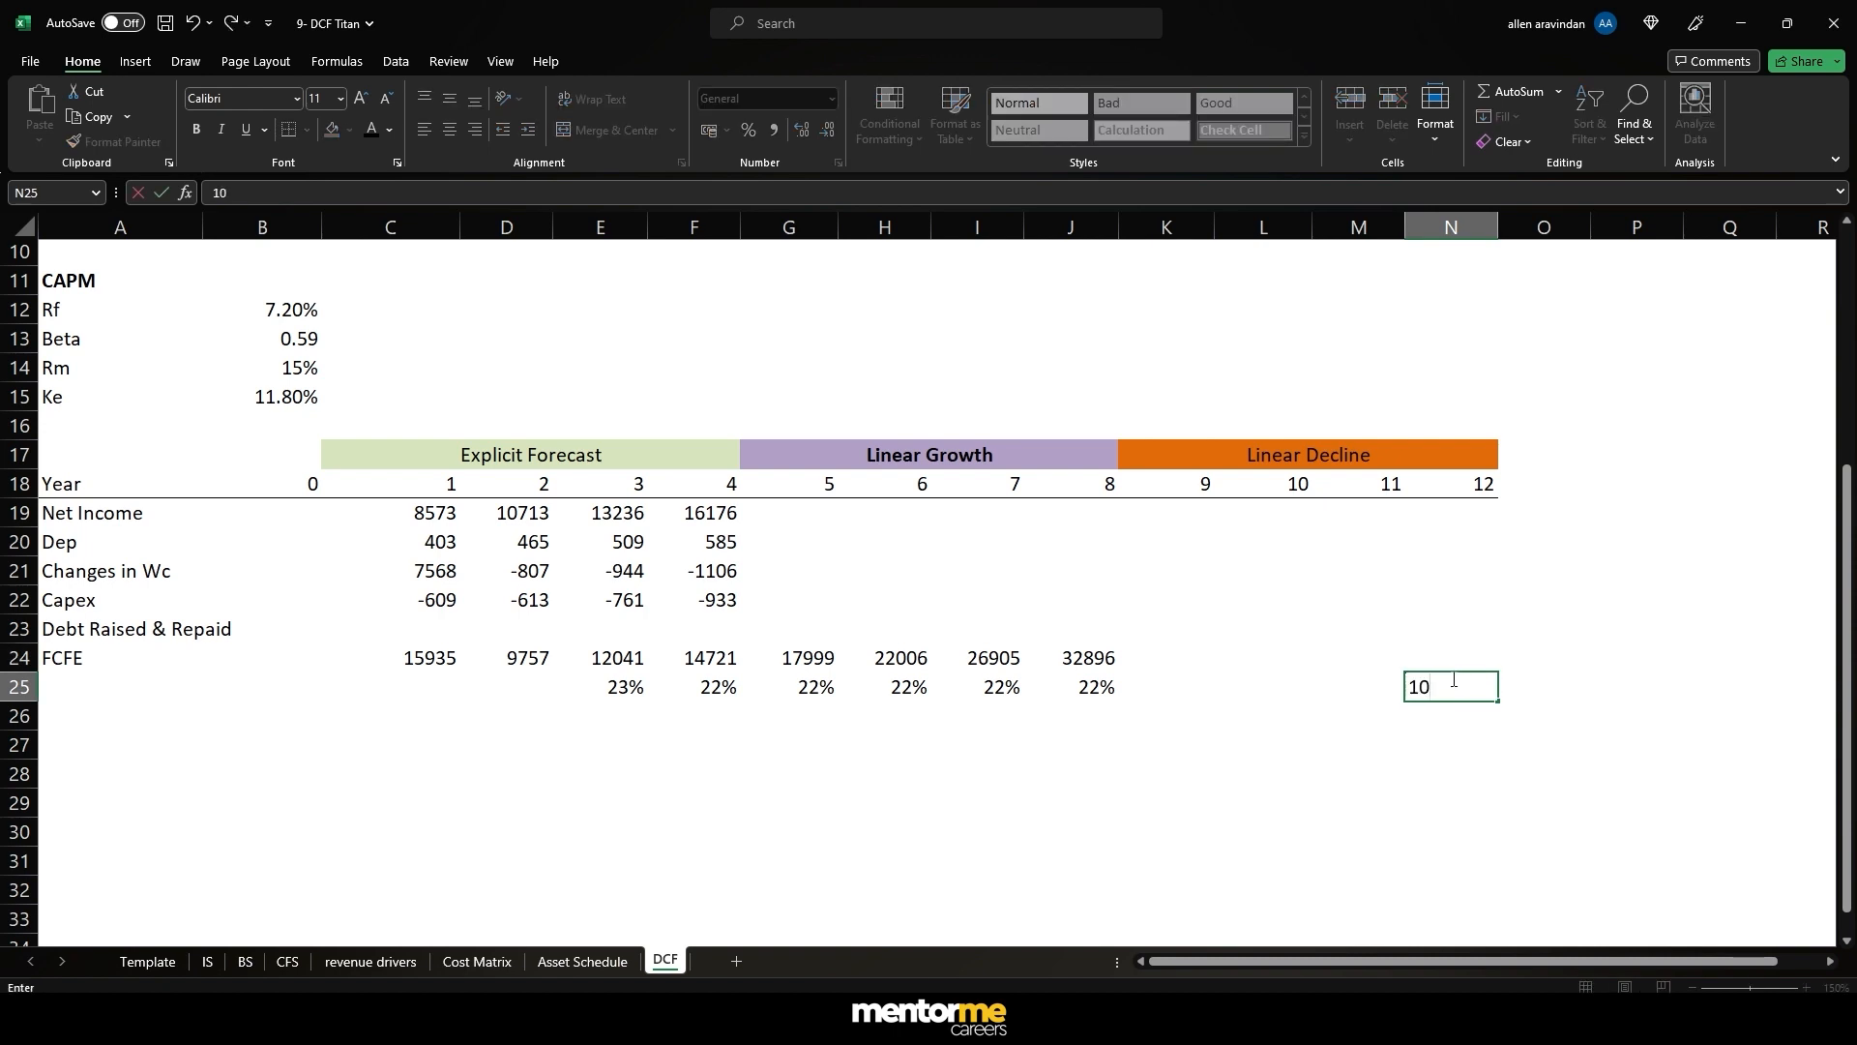
pyautogui.write('%')
pyautogui.hotkey('ctrl', 'Return')
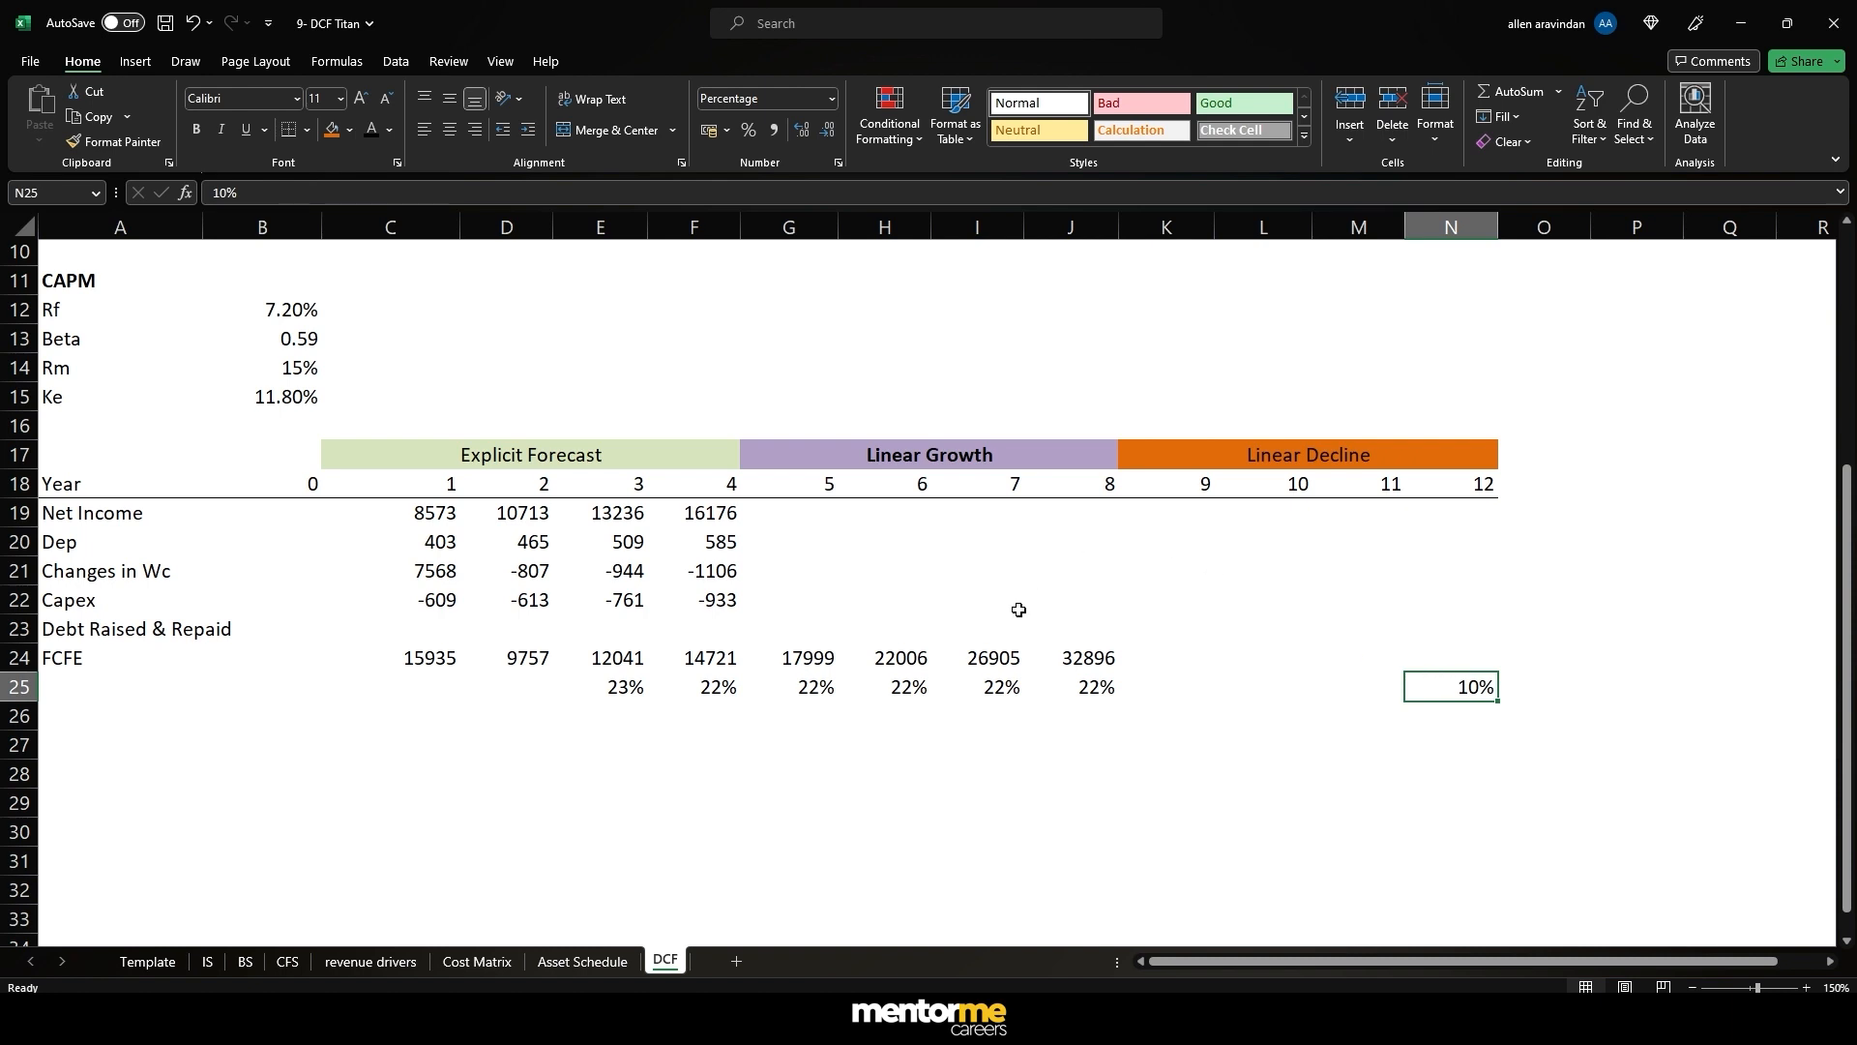
# - Add a Terminal Growth row below Ke in A16 and set its value in B16 to 10%
pyautogui.scroll(3, 377, 483)
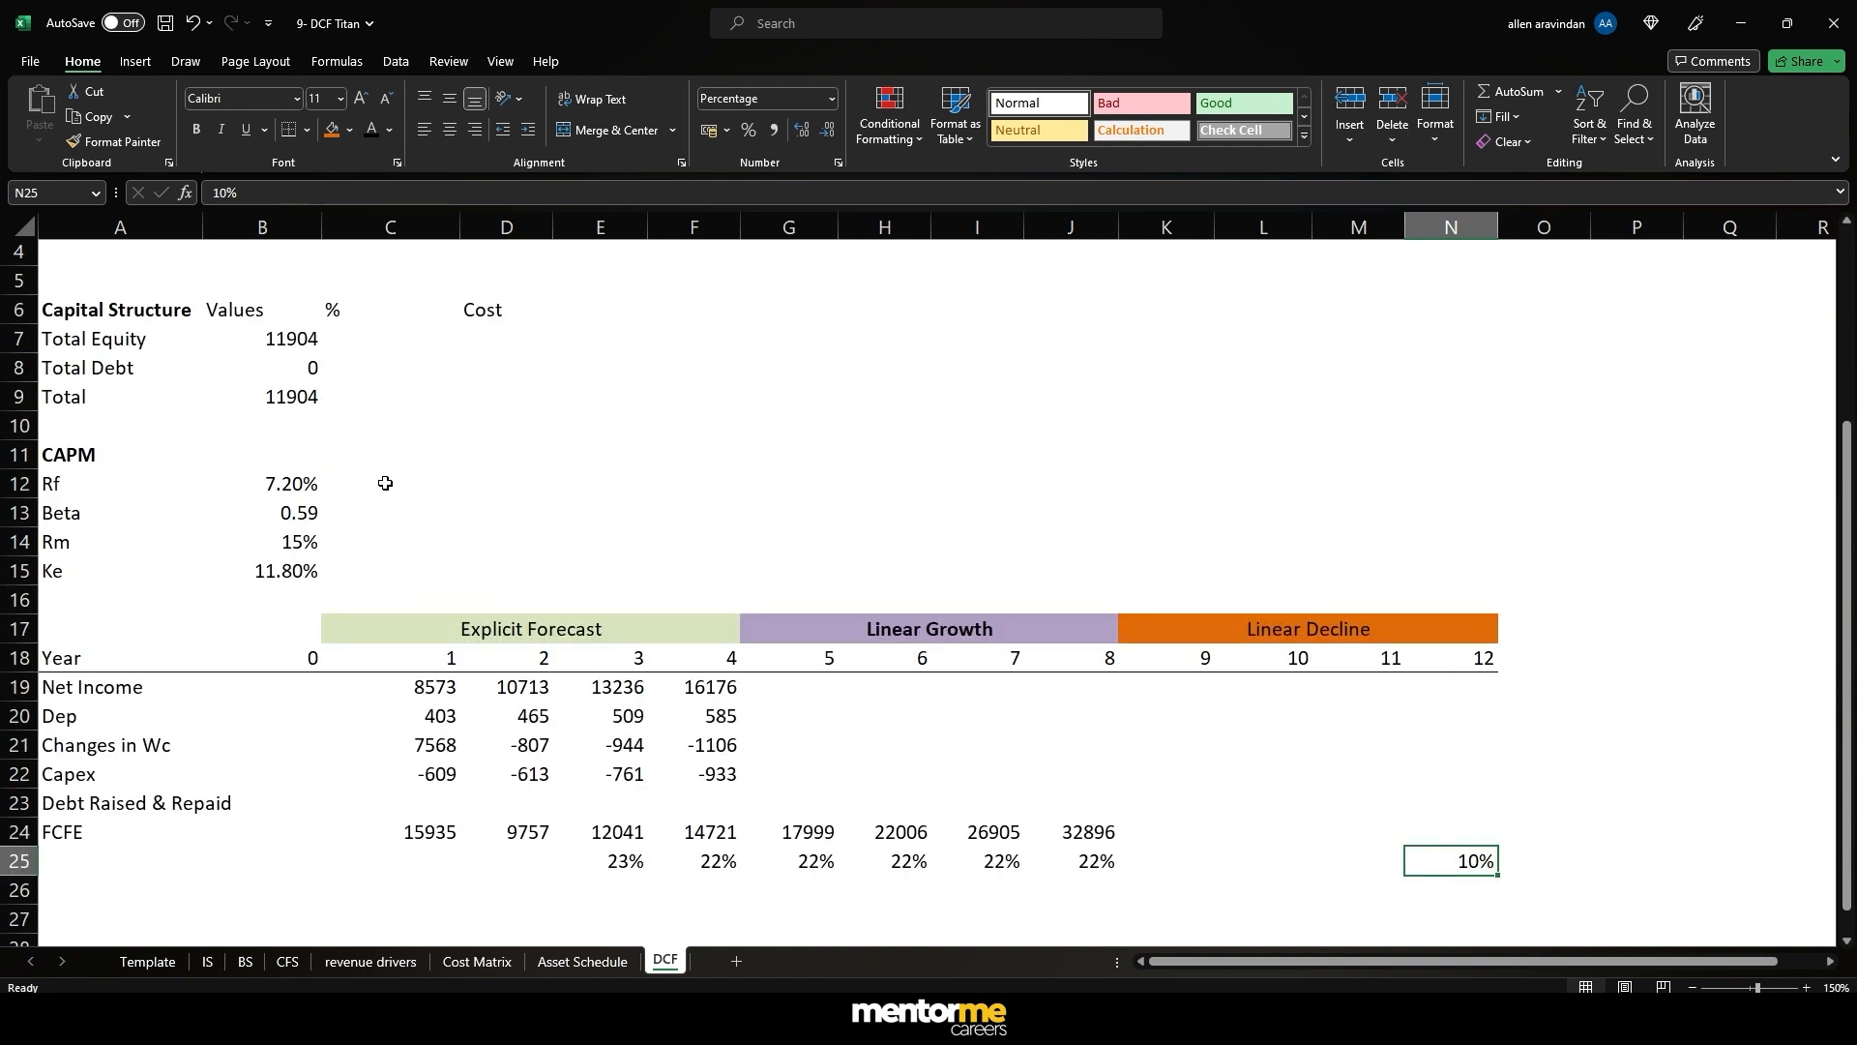
pyautogui.click(124, 694)
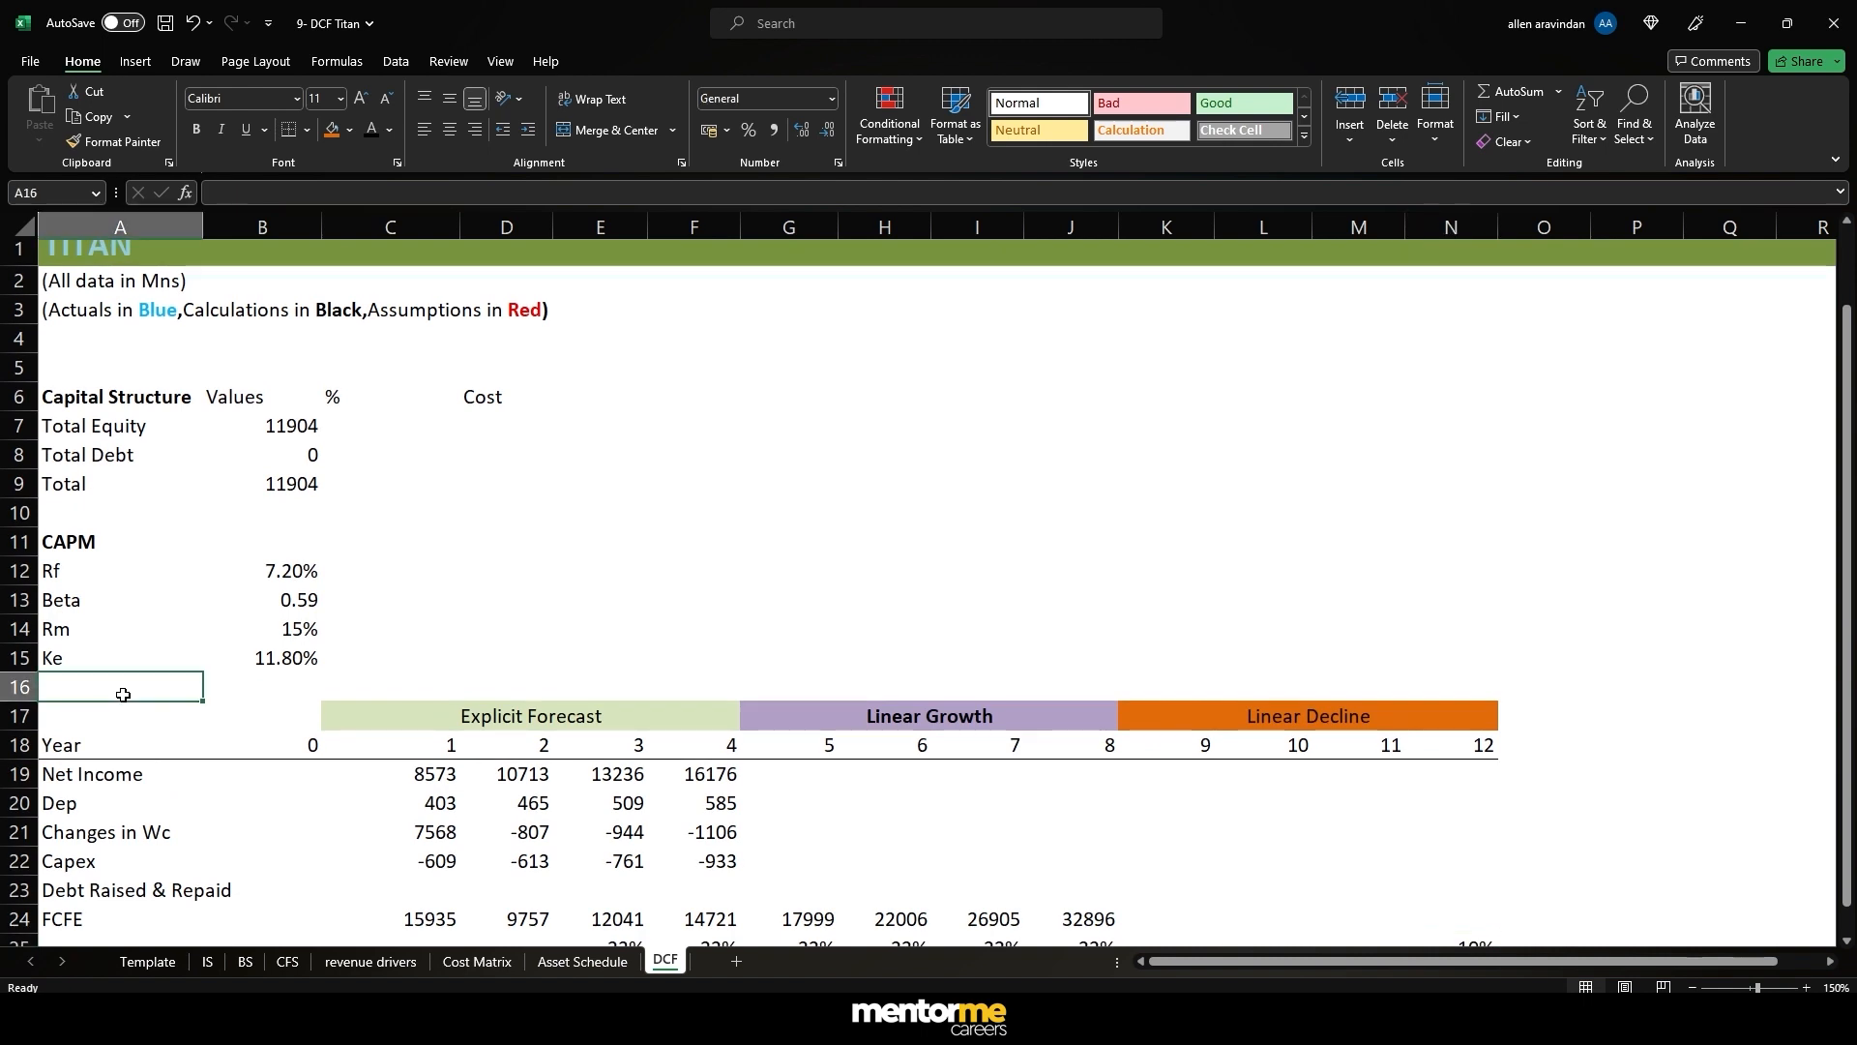
pyautogui.write('Terminal G')
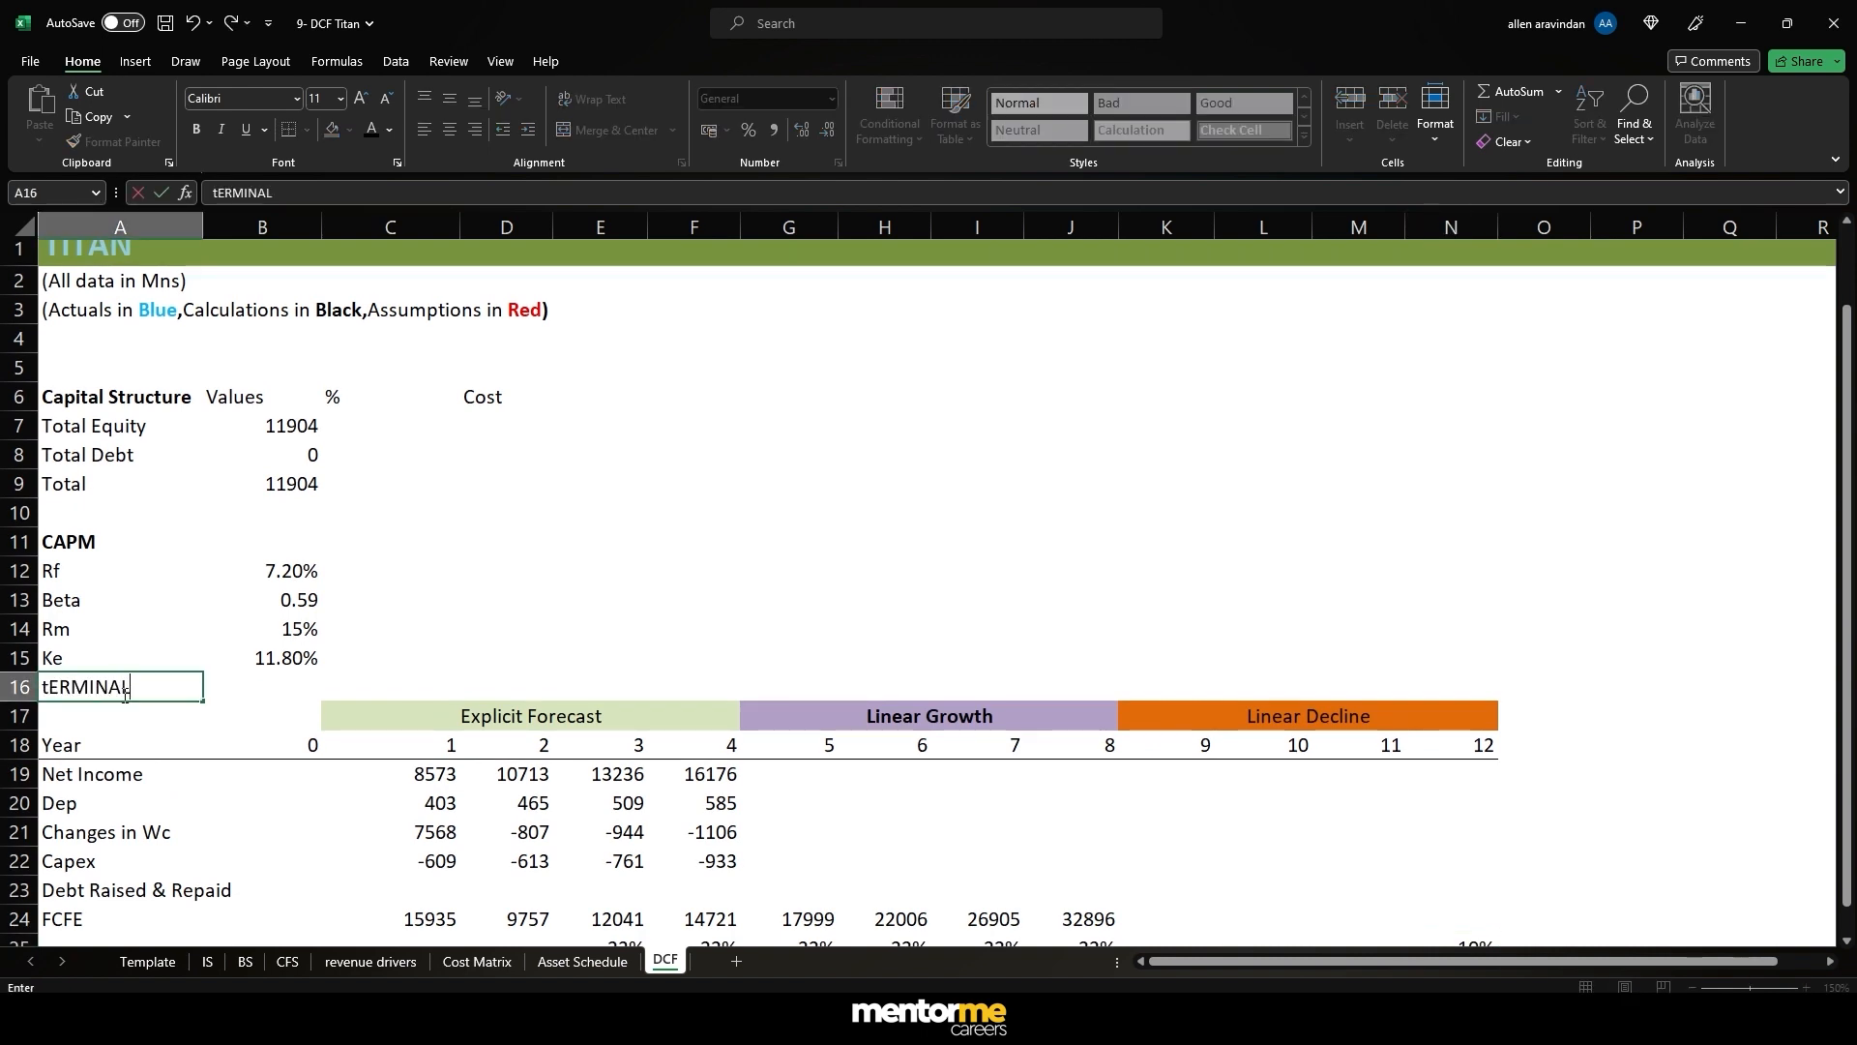
pyautogui.write('rw')
pyautogui.press('BackSpace')
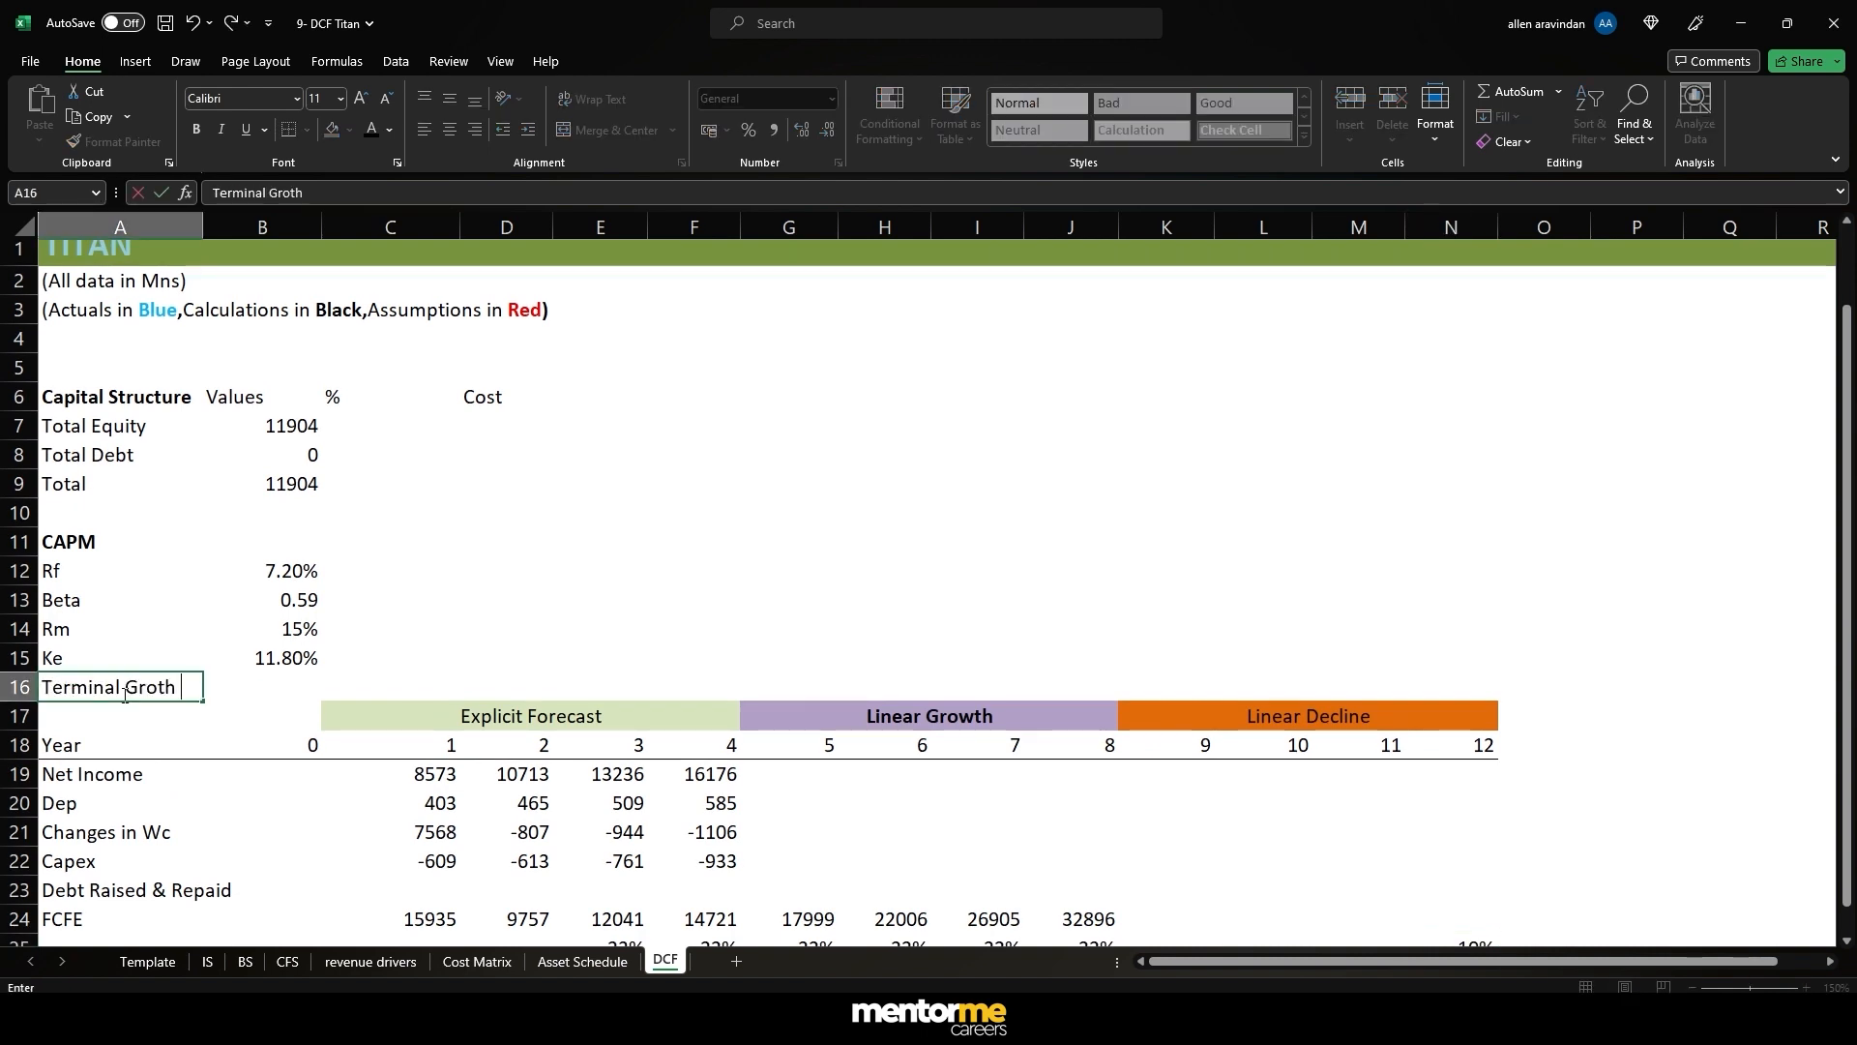
pyautogui.write('owth')
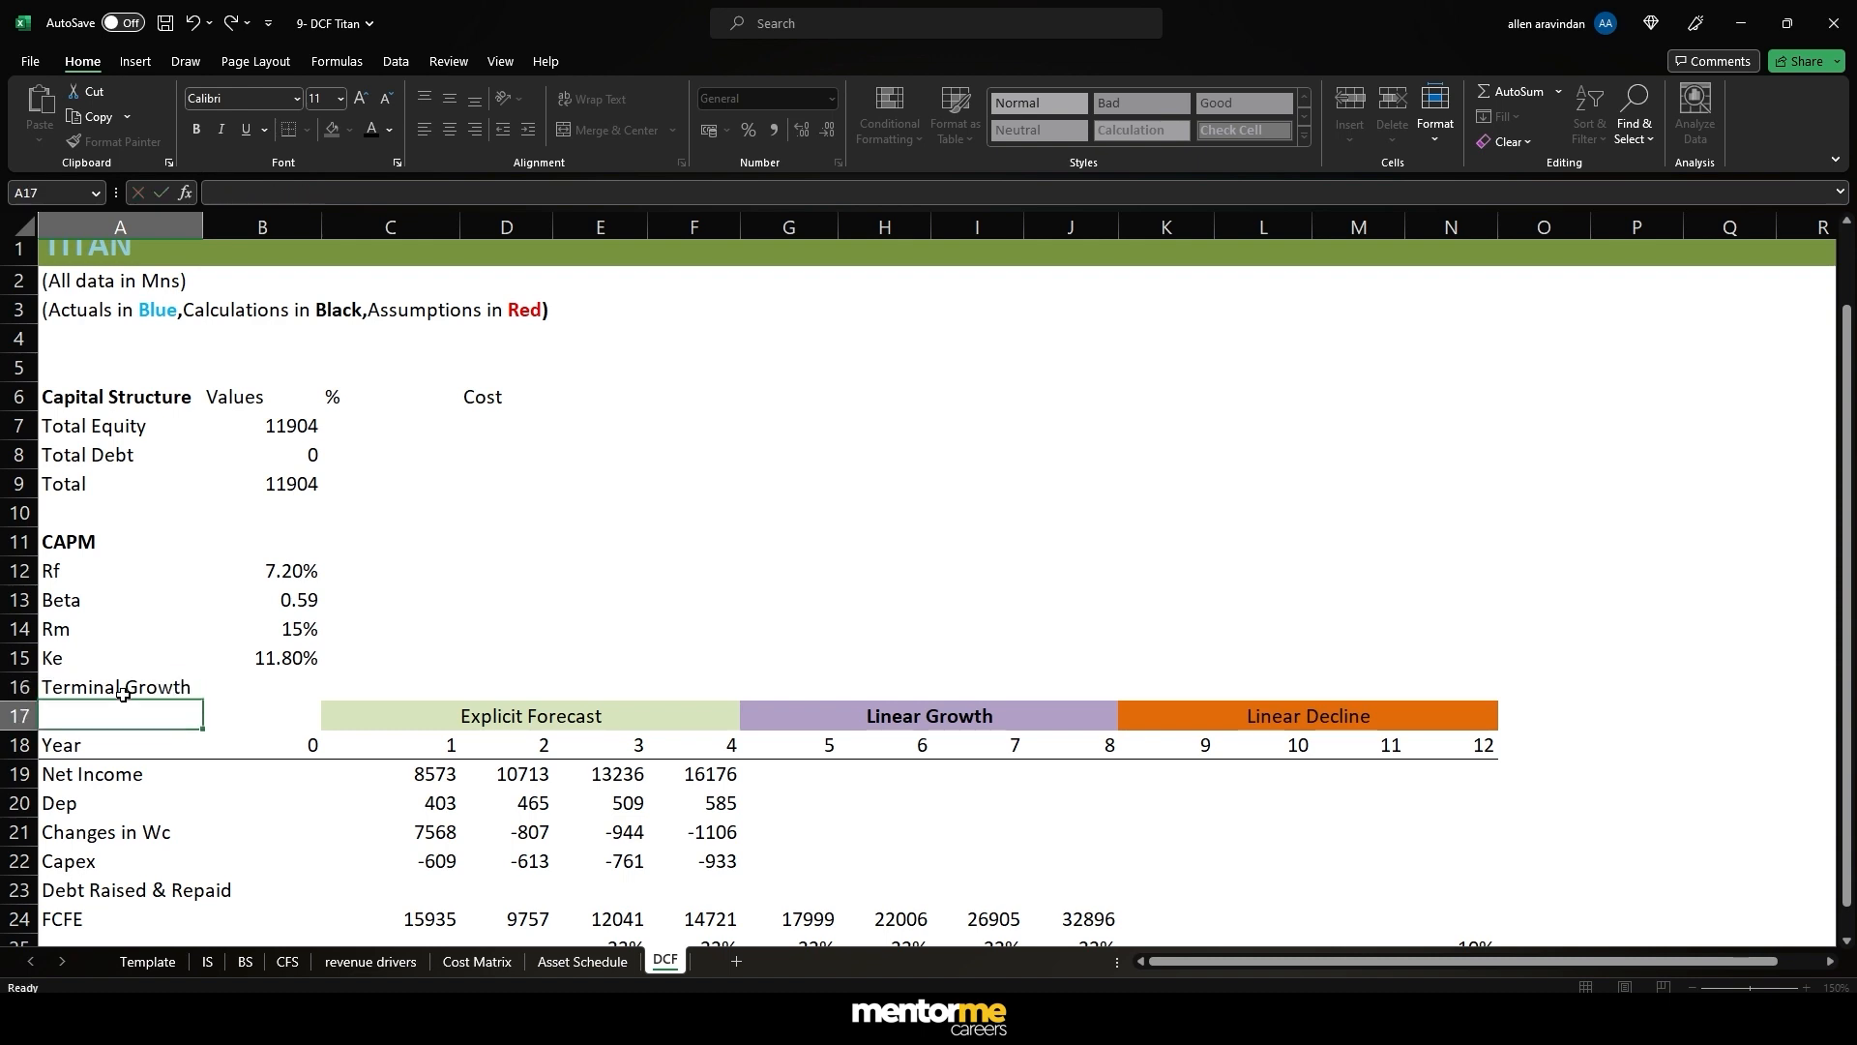
pyautogui.press('Tab')
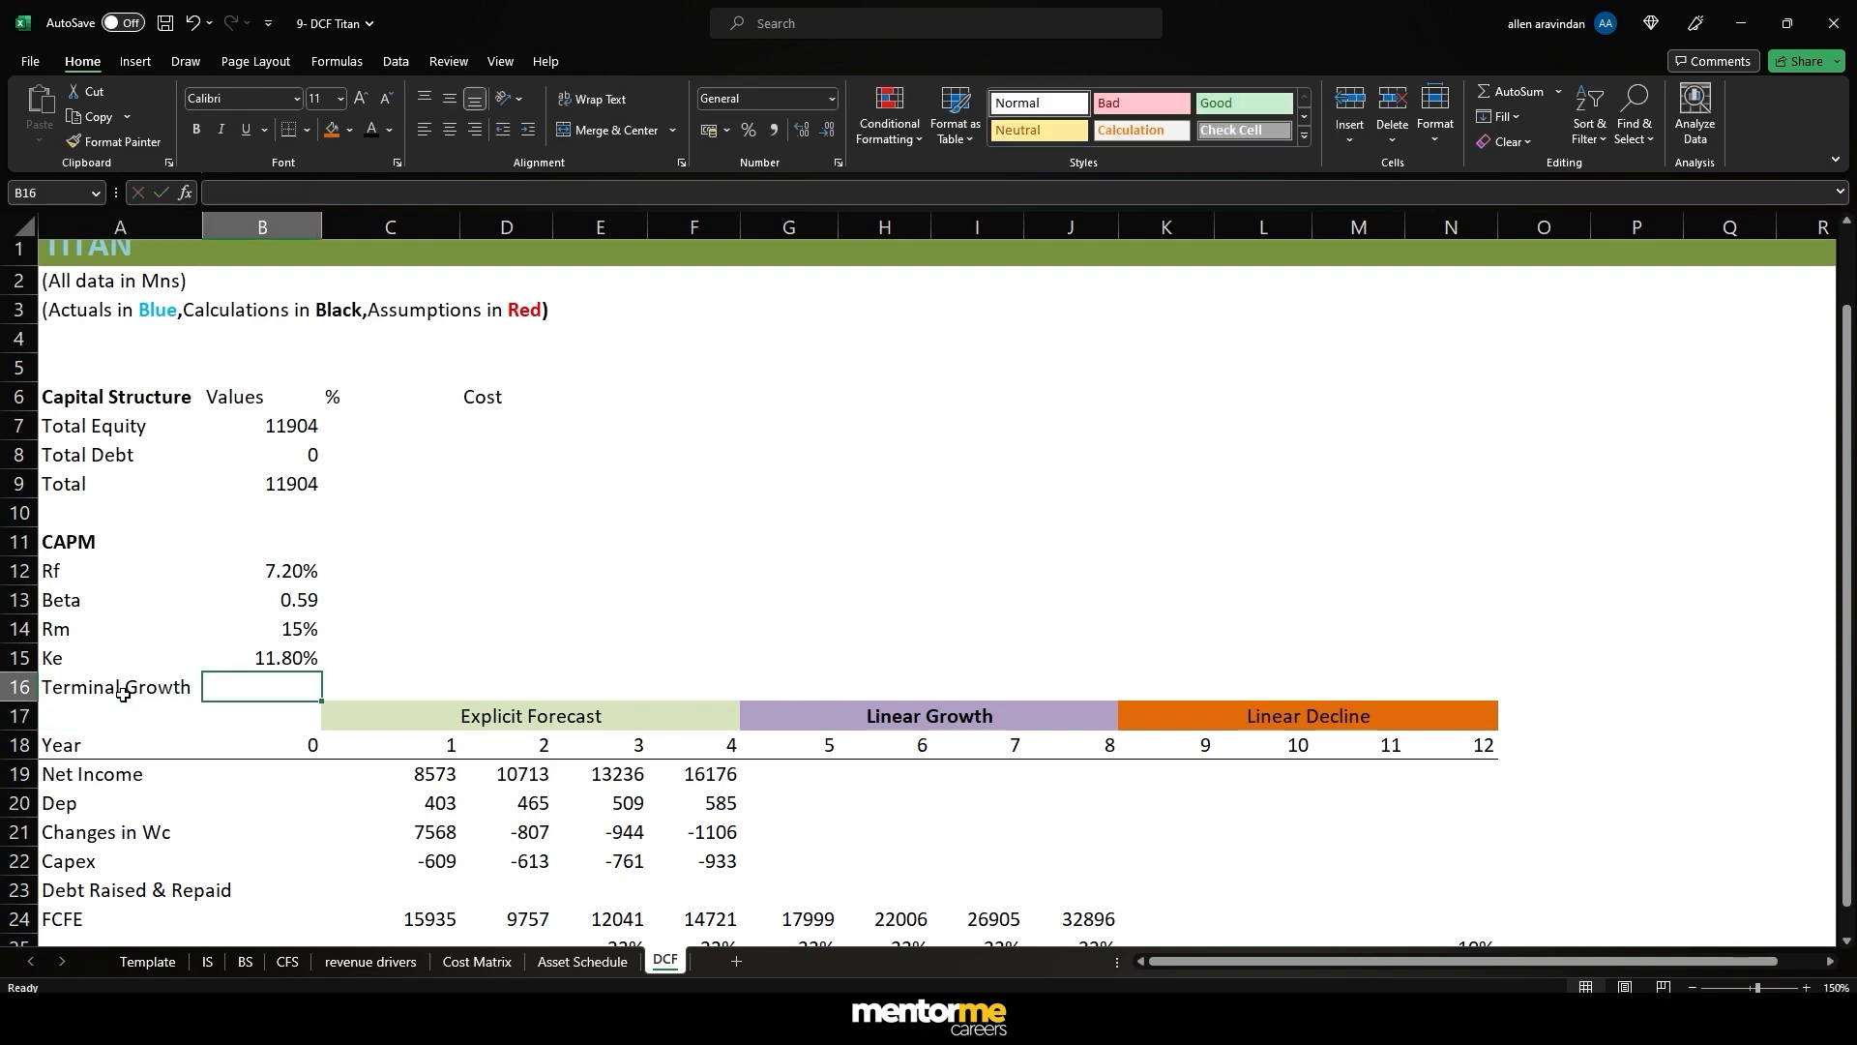
pyautogui.write('10%')
pyautogui.press('Return')
pyautogui.scroll(-4, 95, 659)
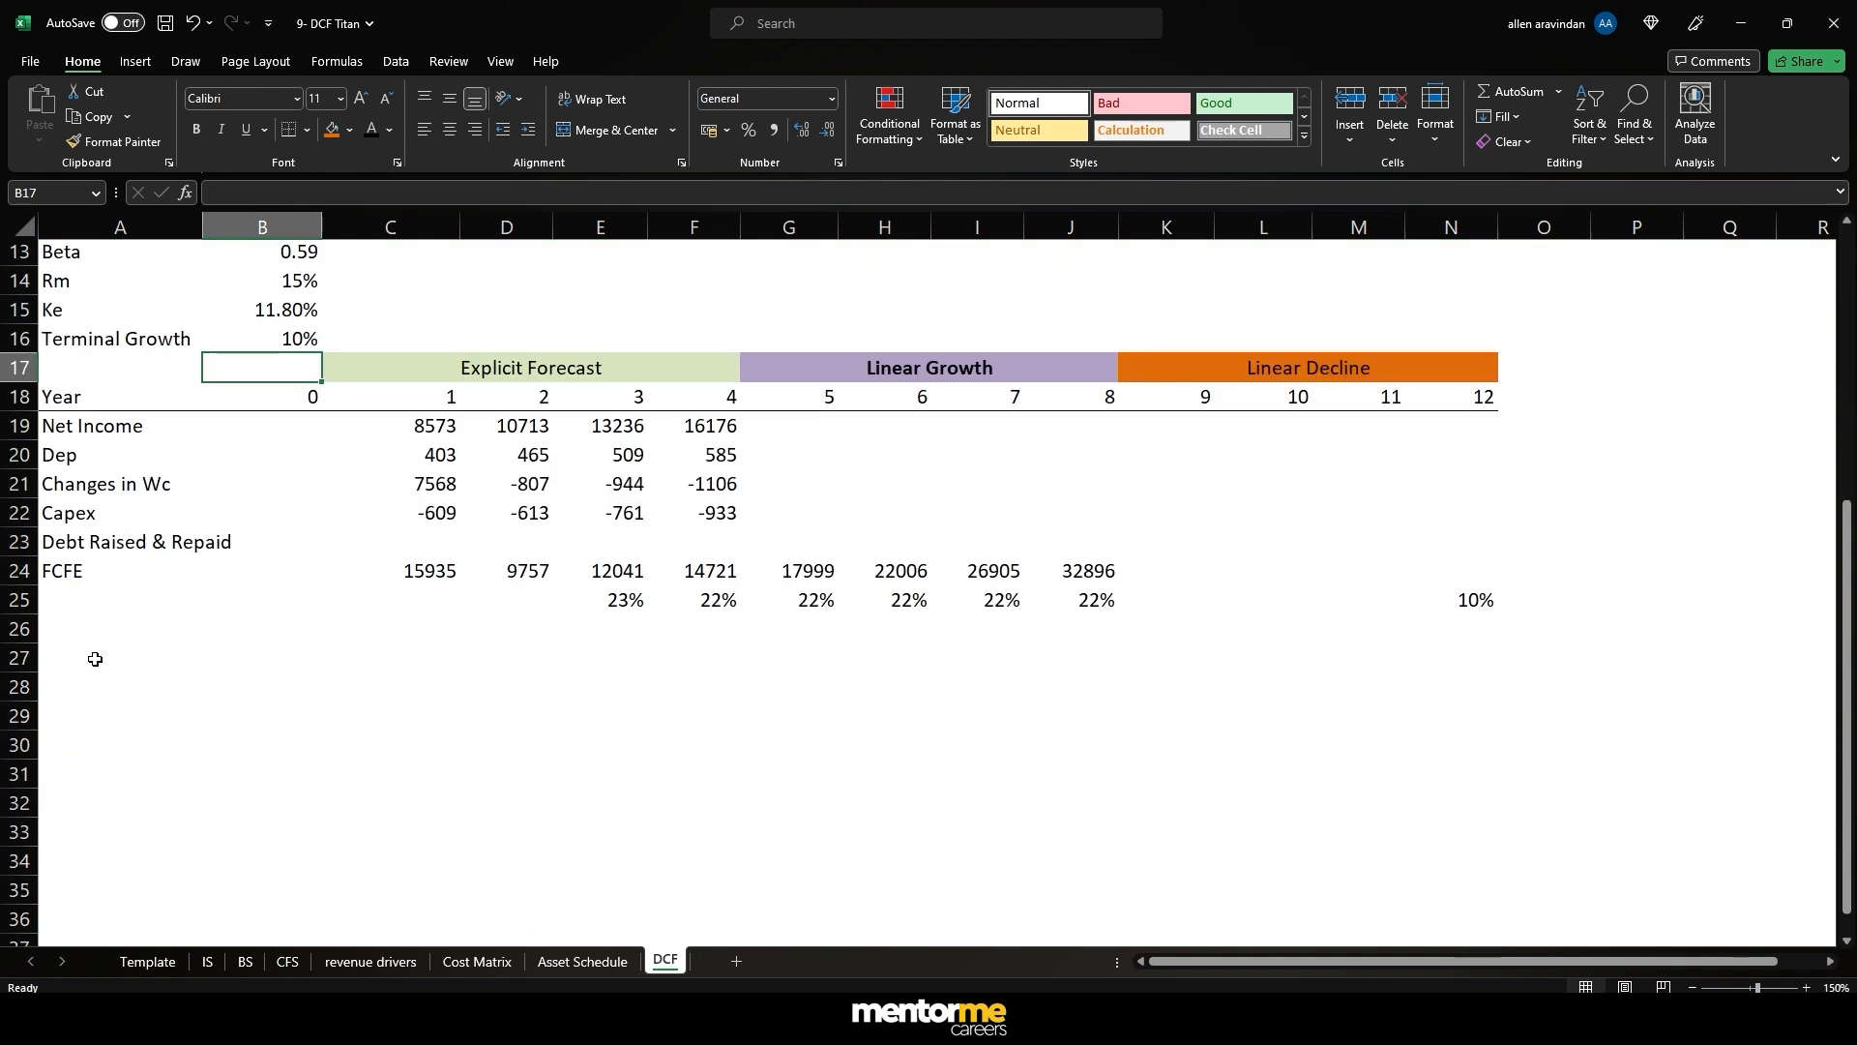
pyautogui.click(1394, 602)
pyautogui.click(1466, 596)
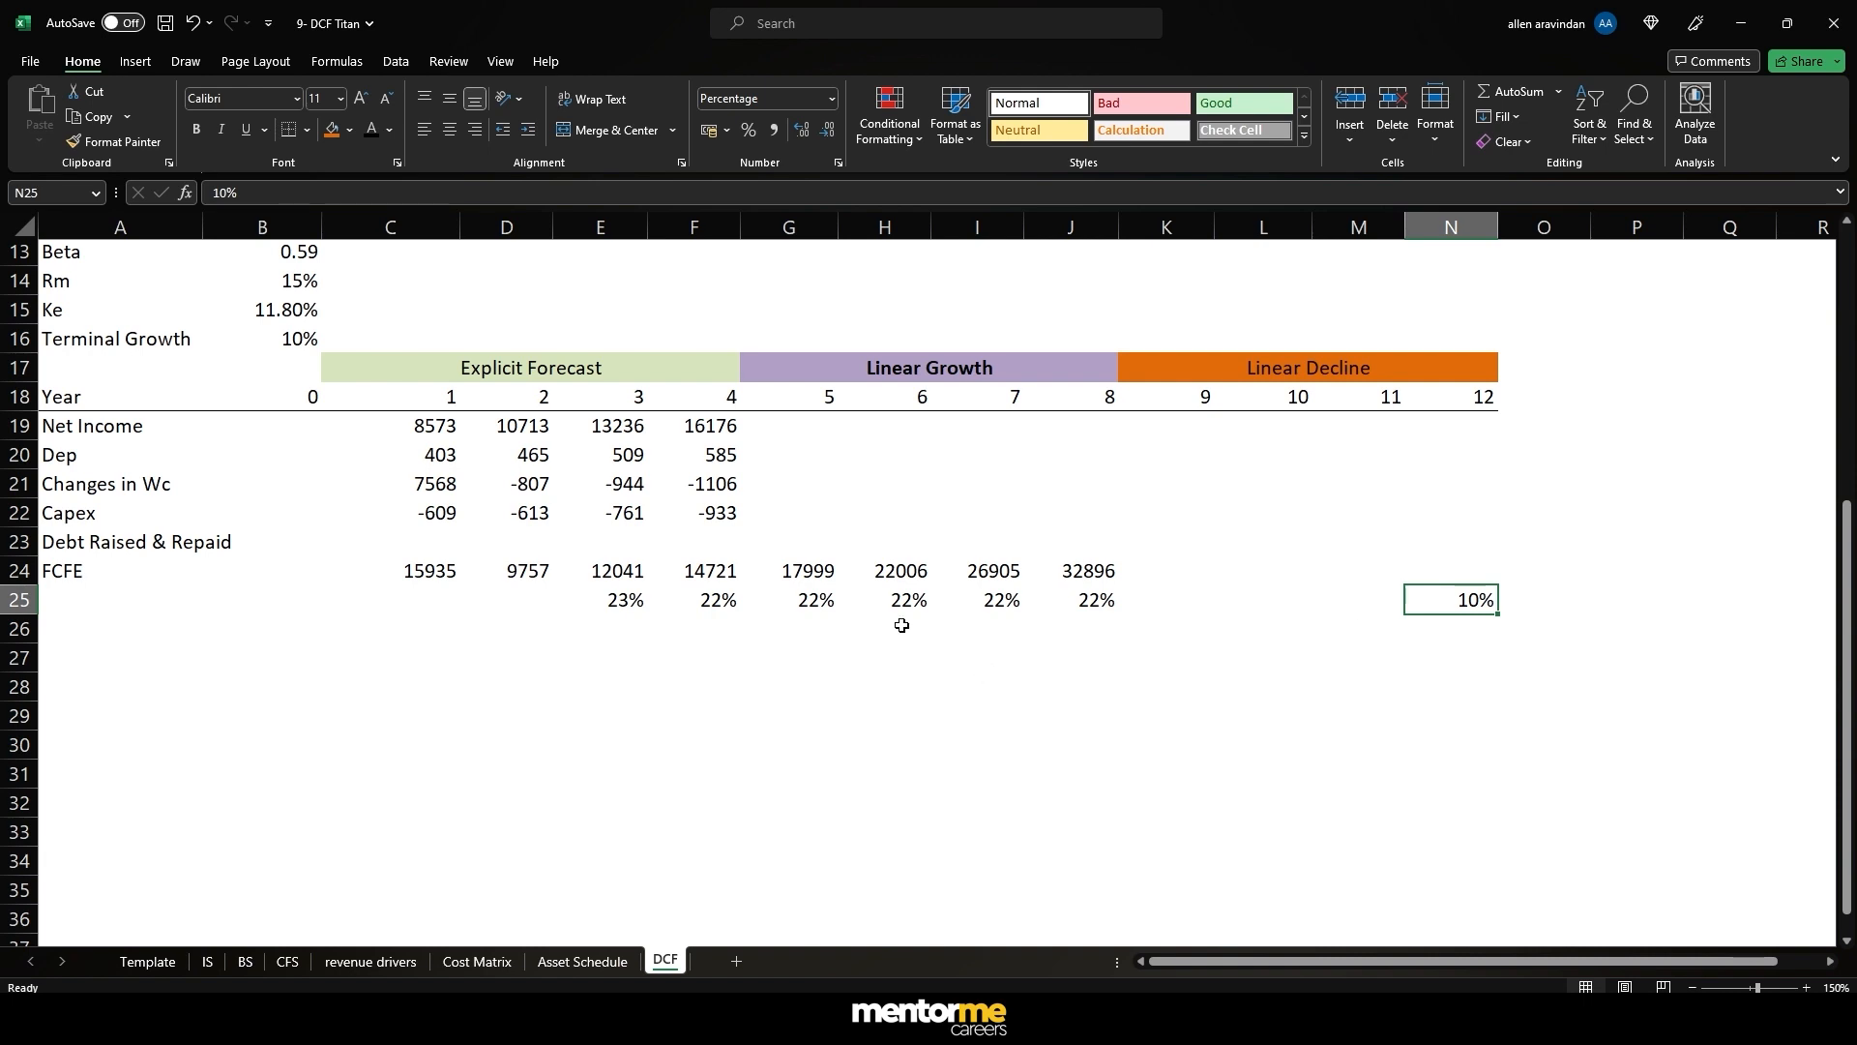
# - Calculate the year 9 growth rate in K25 as a linear decline with =(J25-($J$25-$N$25)/3)
pyautogui.scroll(3, 726, 526)
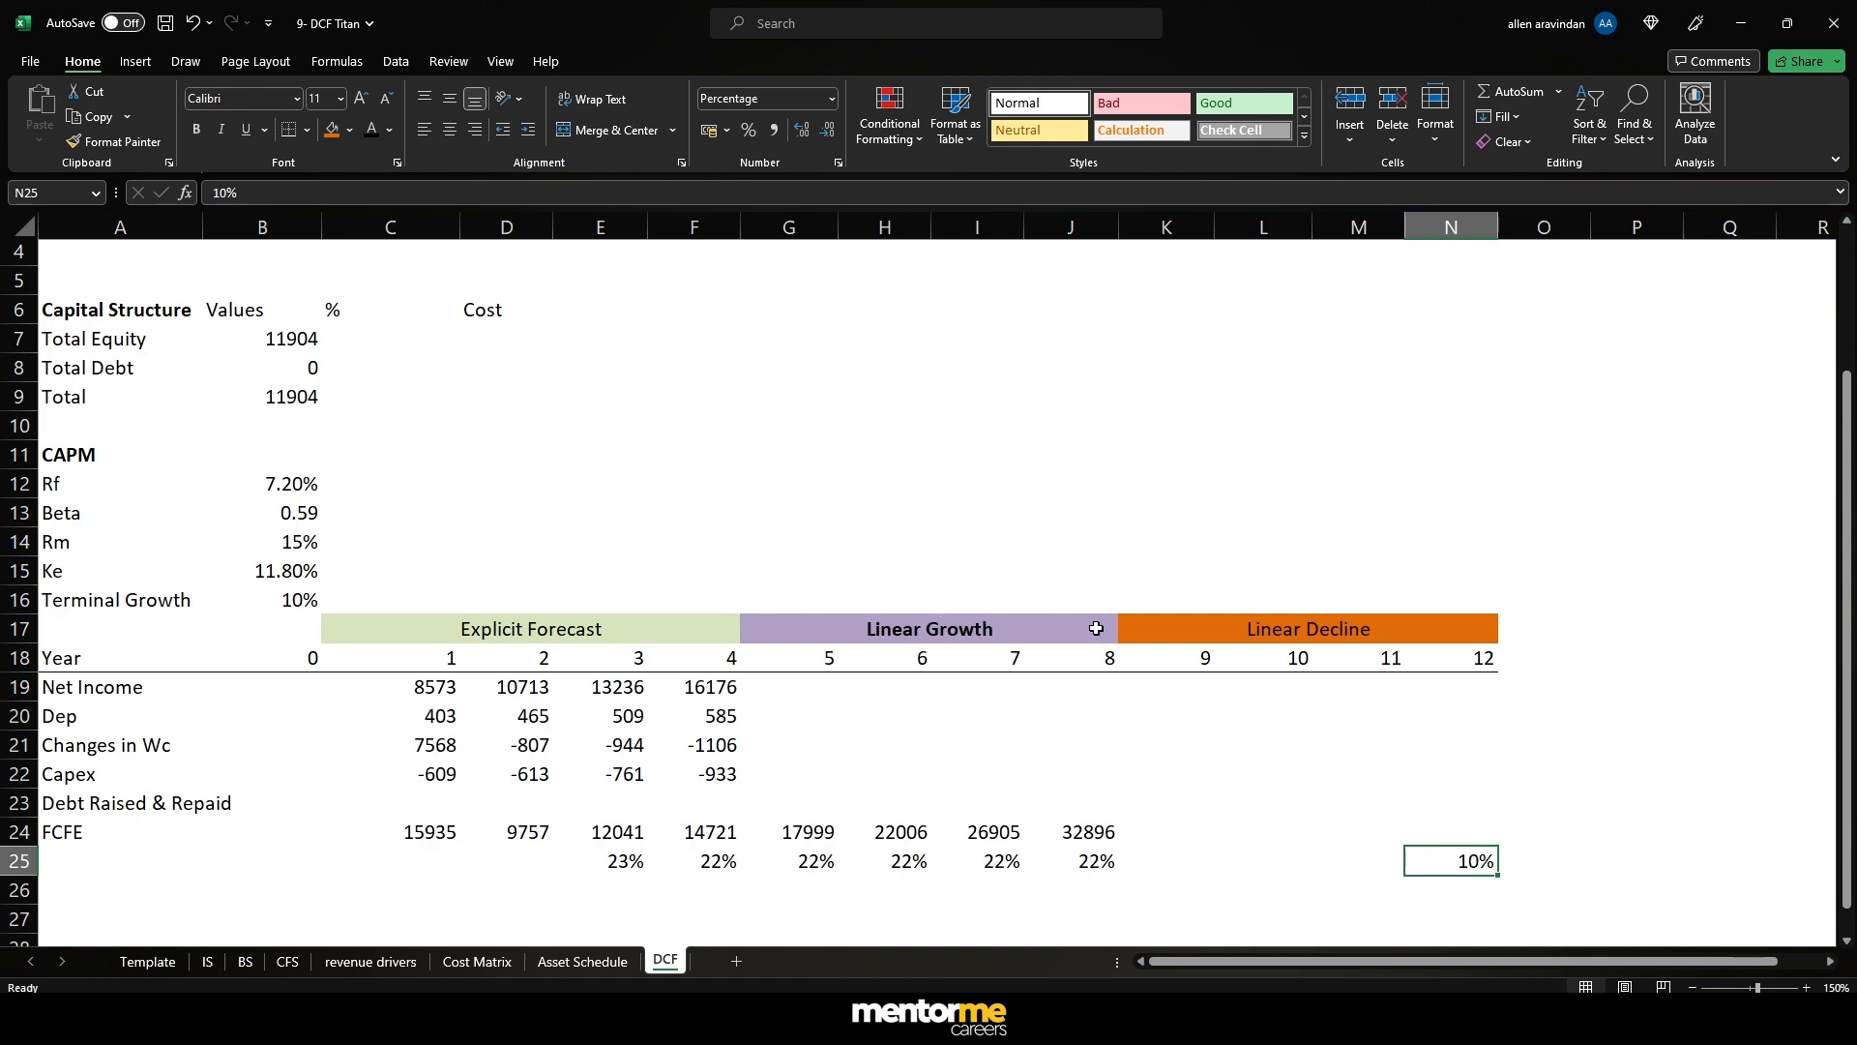
pyautogui.click(1074, 864)
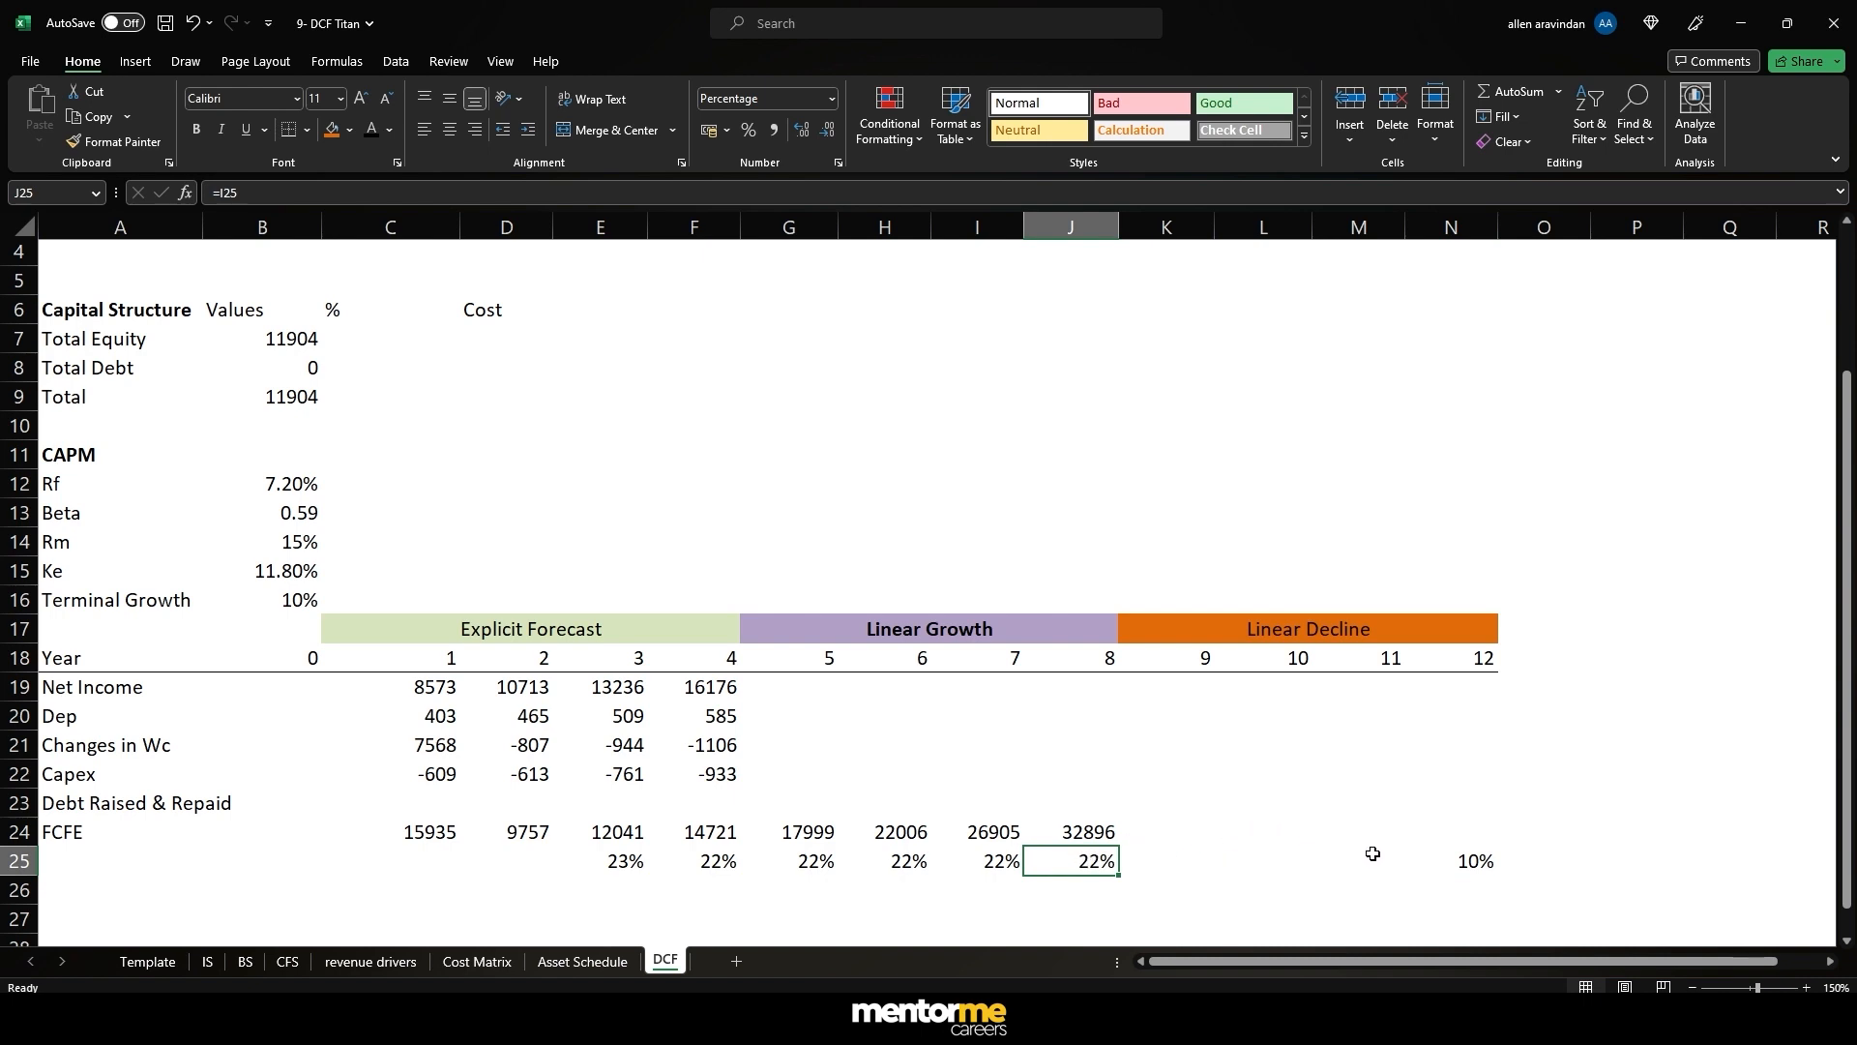
pyautogui.click(1461, 859)
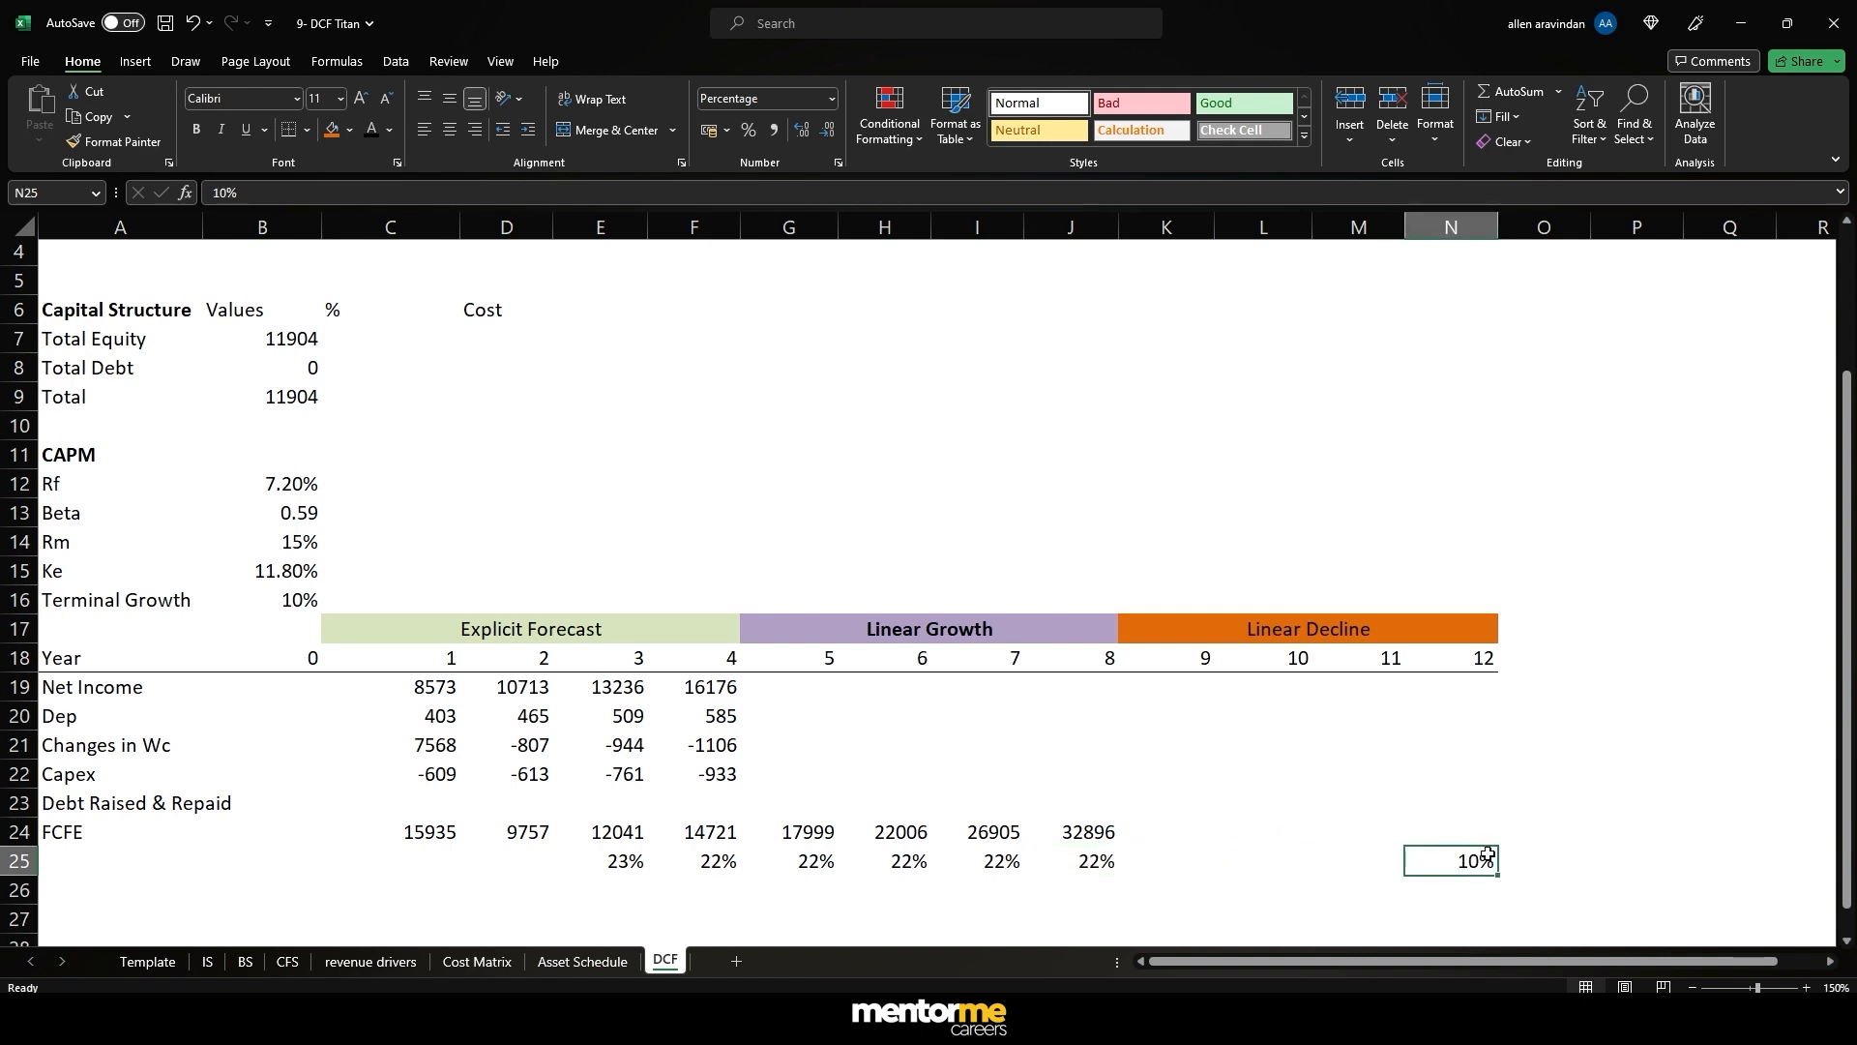
pyautogui.click(1182, 851)
pyautogui.write('=(')
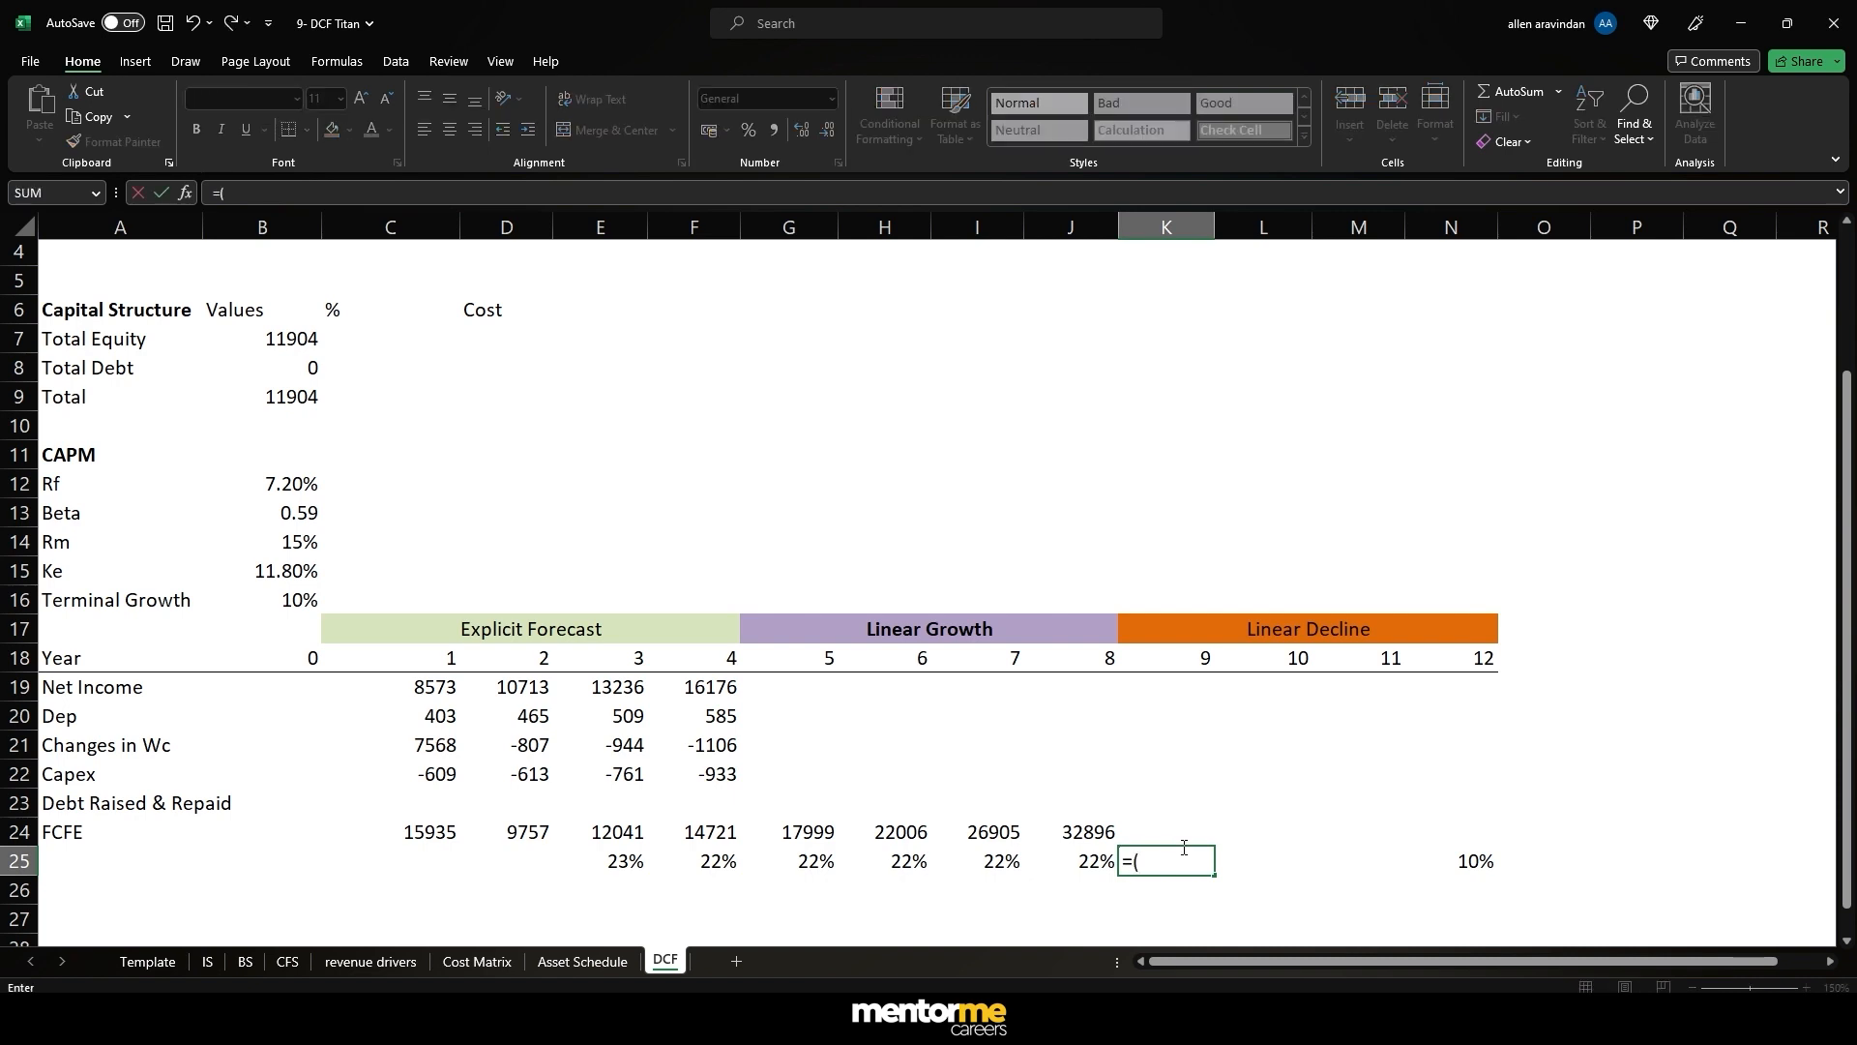
pyautogui.press('Down')
pyautogui.press('Left')
pyautogui.press('Up')
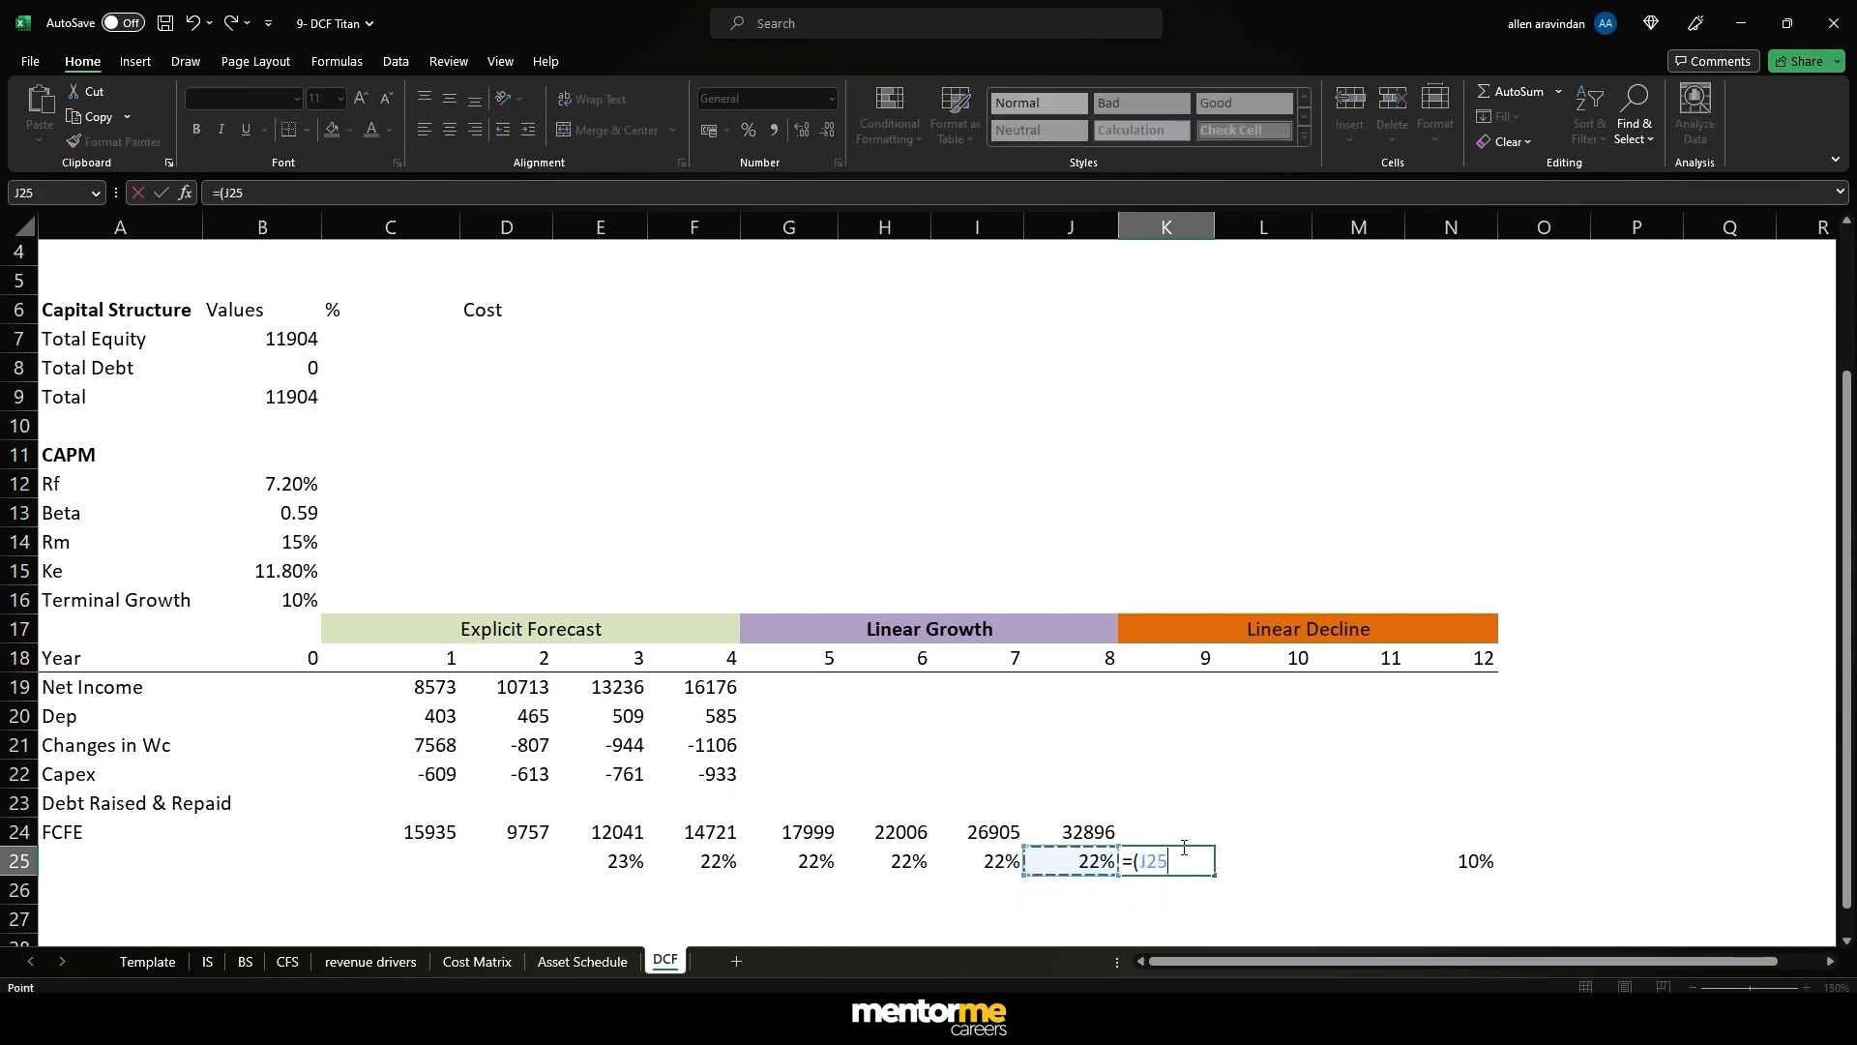
pyautogui.write('-(')
pyautogui.press('Right')
pyautogui.press('Left')
pyautogui.press('Left')
pyautogui.press('F4')
pyautogui.write('-')
pyautogui.press('Right')
pyautogui.press('Right')
pyautogui.press('Right')
pyautogui.press('F4')
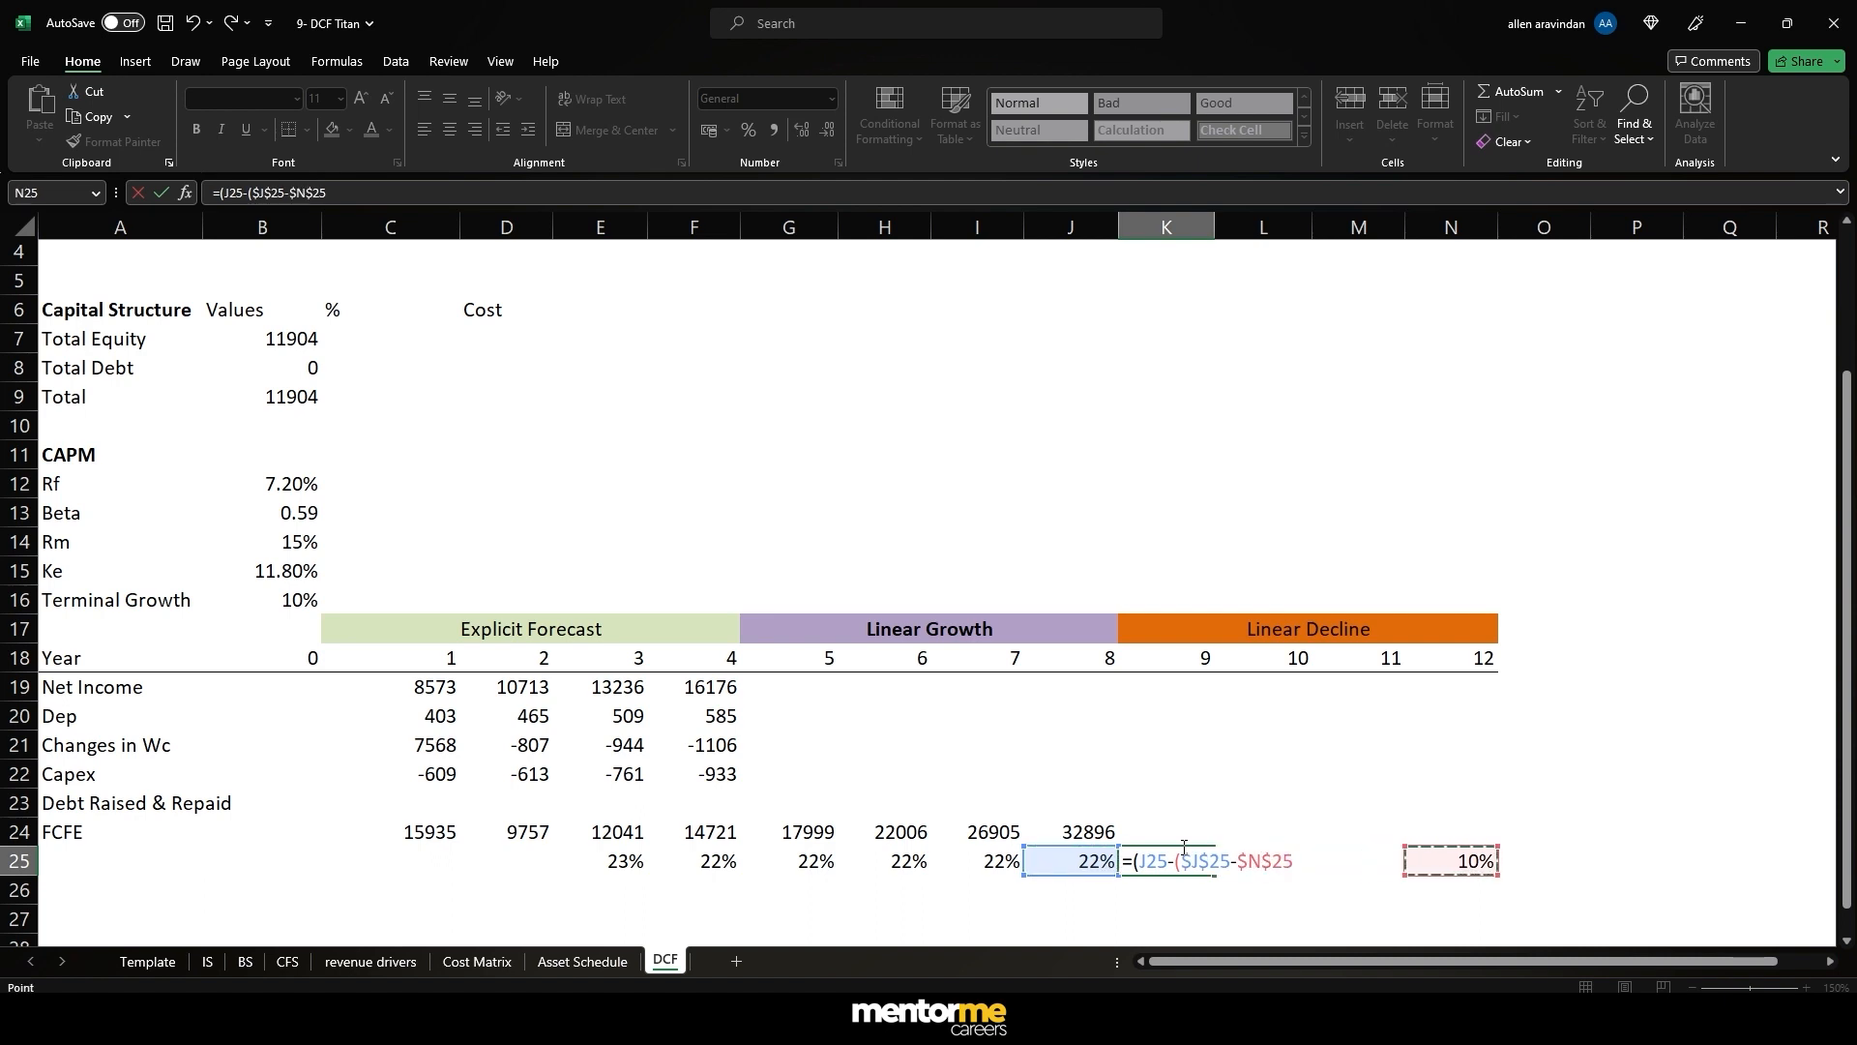
pyautogui.write(')/3')
pyautogui.press('Return')
pyautogui.press('Return')
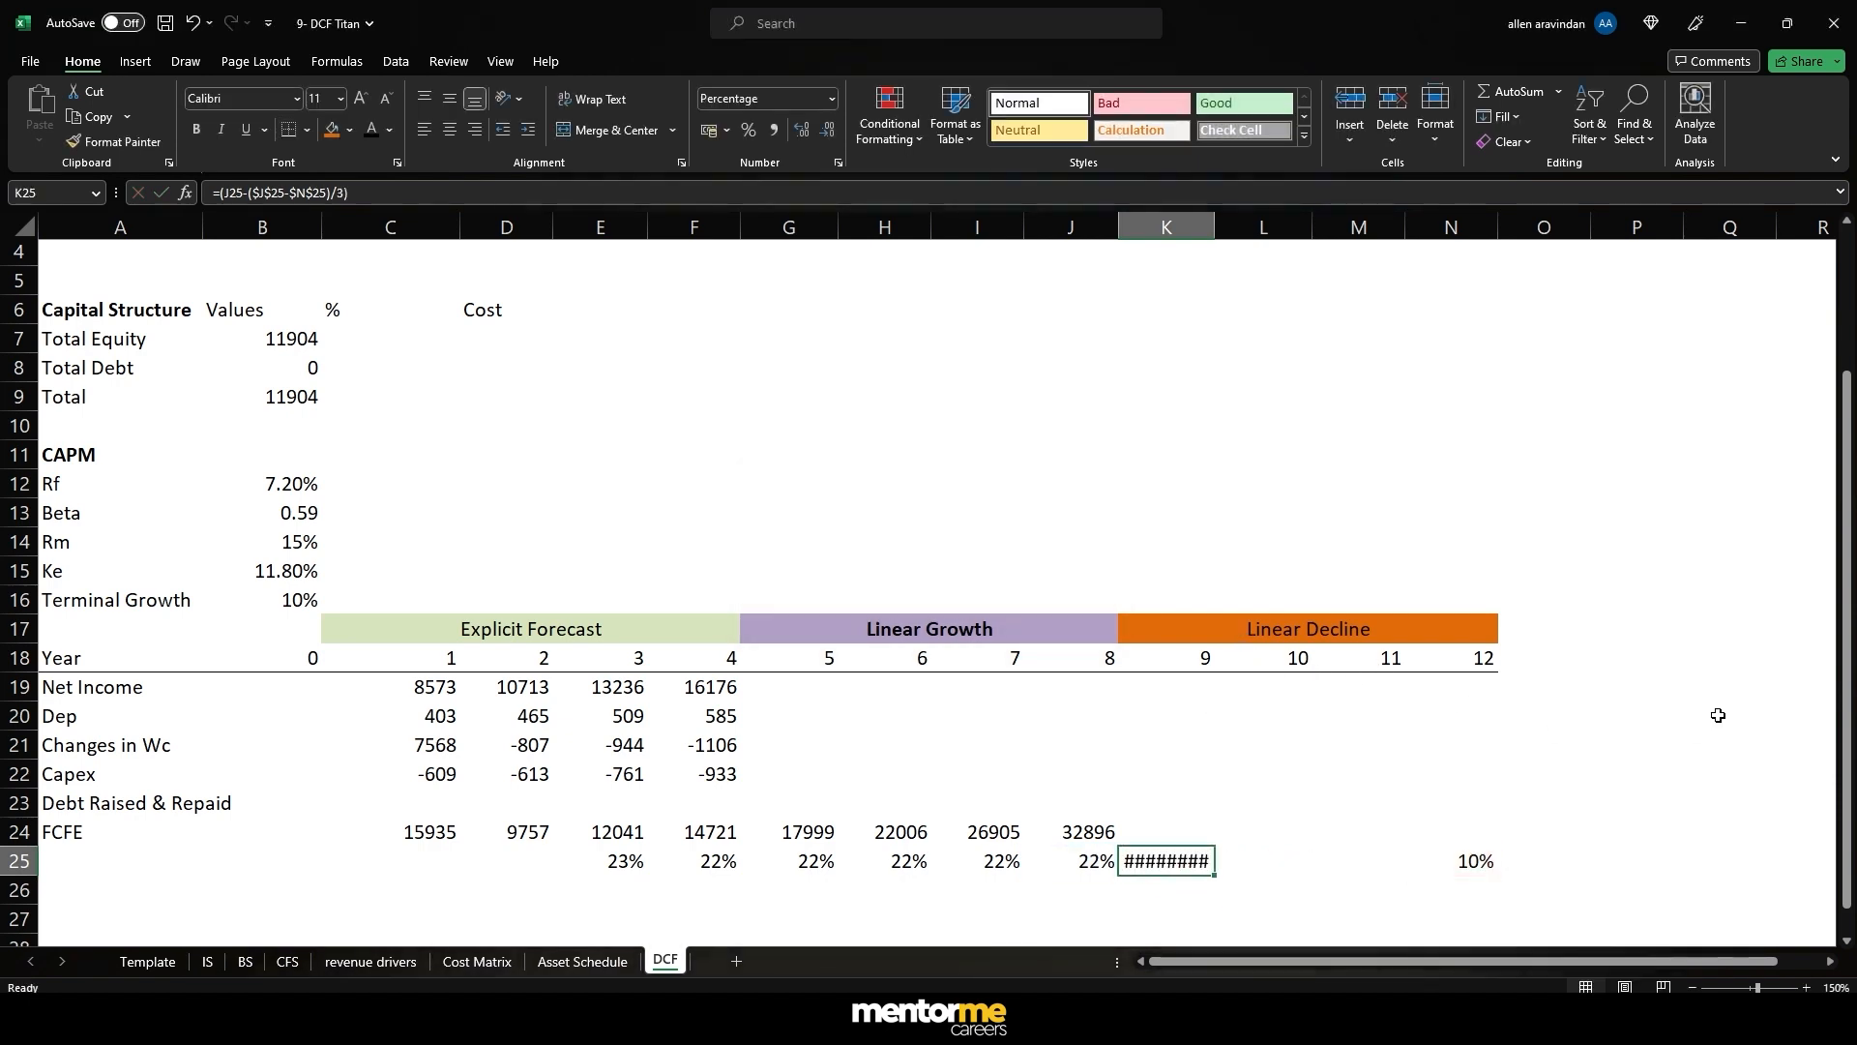
# - Format the year 9 growth rate in K25 as a whole percentage and recheck its formula
pyautogui.press('F2')
pyautogui.press('Escape')
pyautogui.click(751, 137)
pyautogui.press('F2')
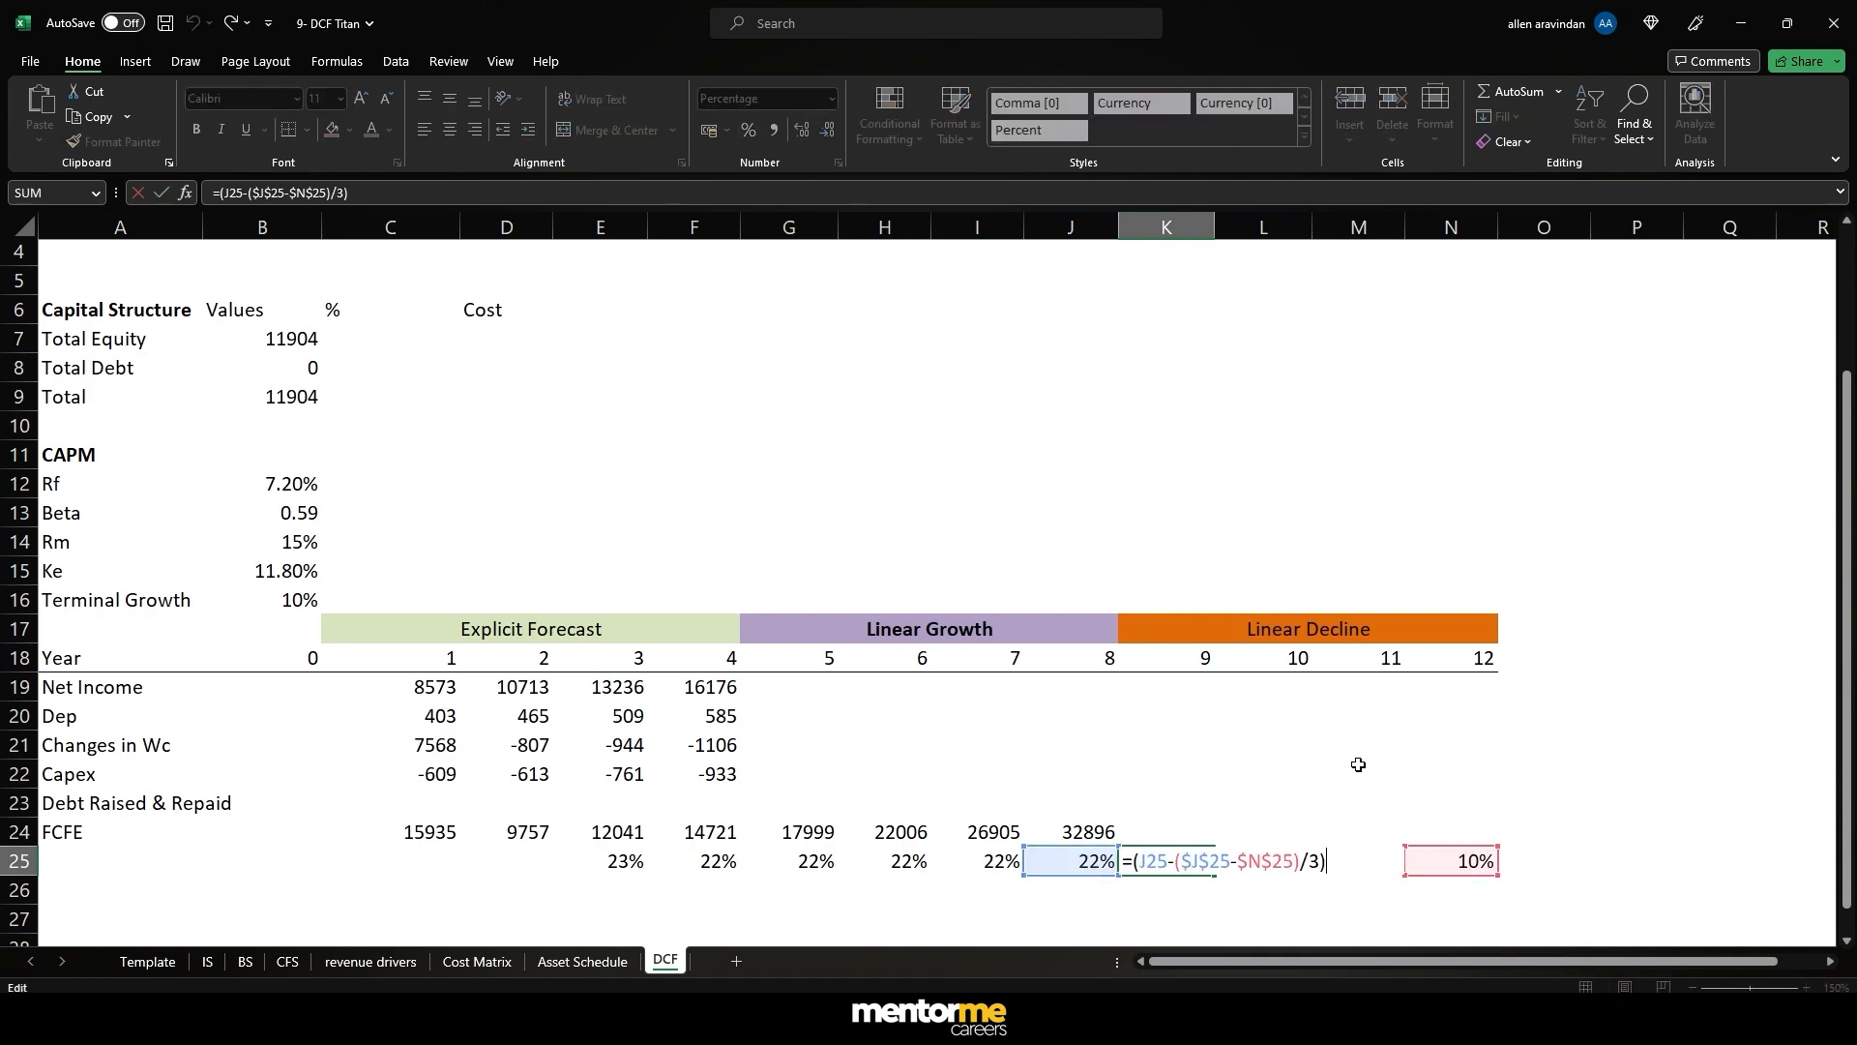
pyautogui.press('Escape')
pyautogui.press('F2')
pyautogui.press('Escape')
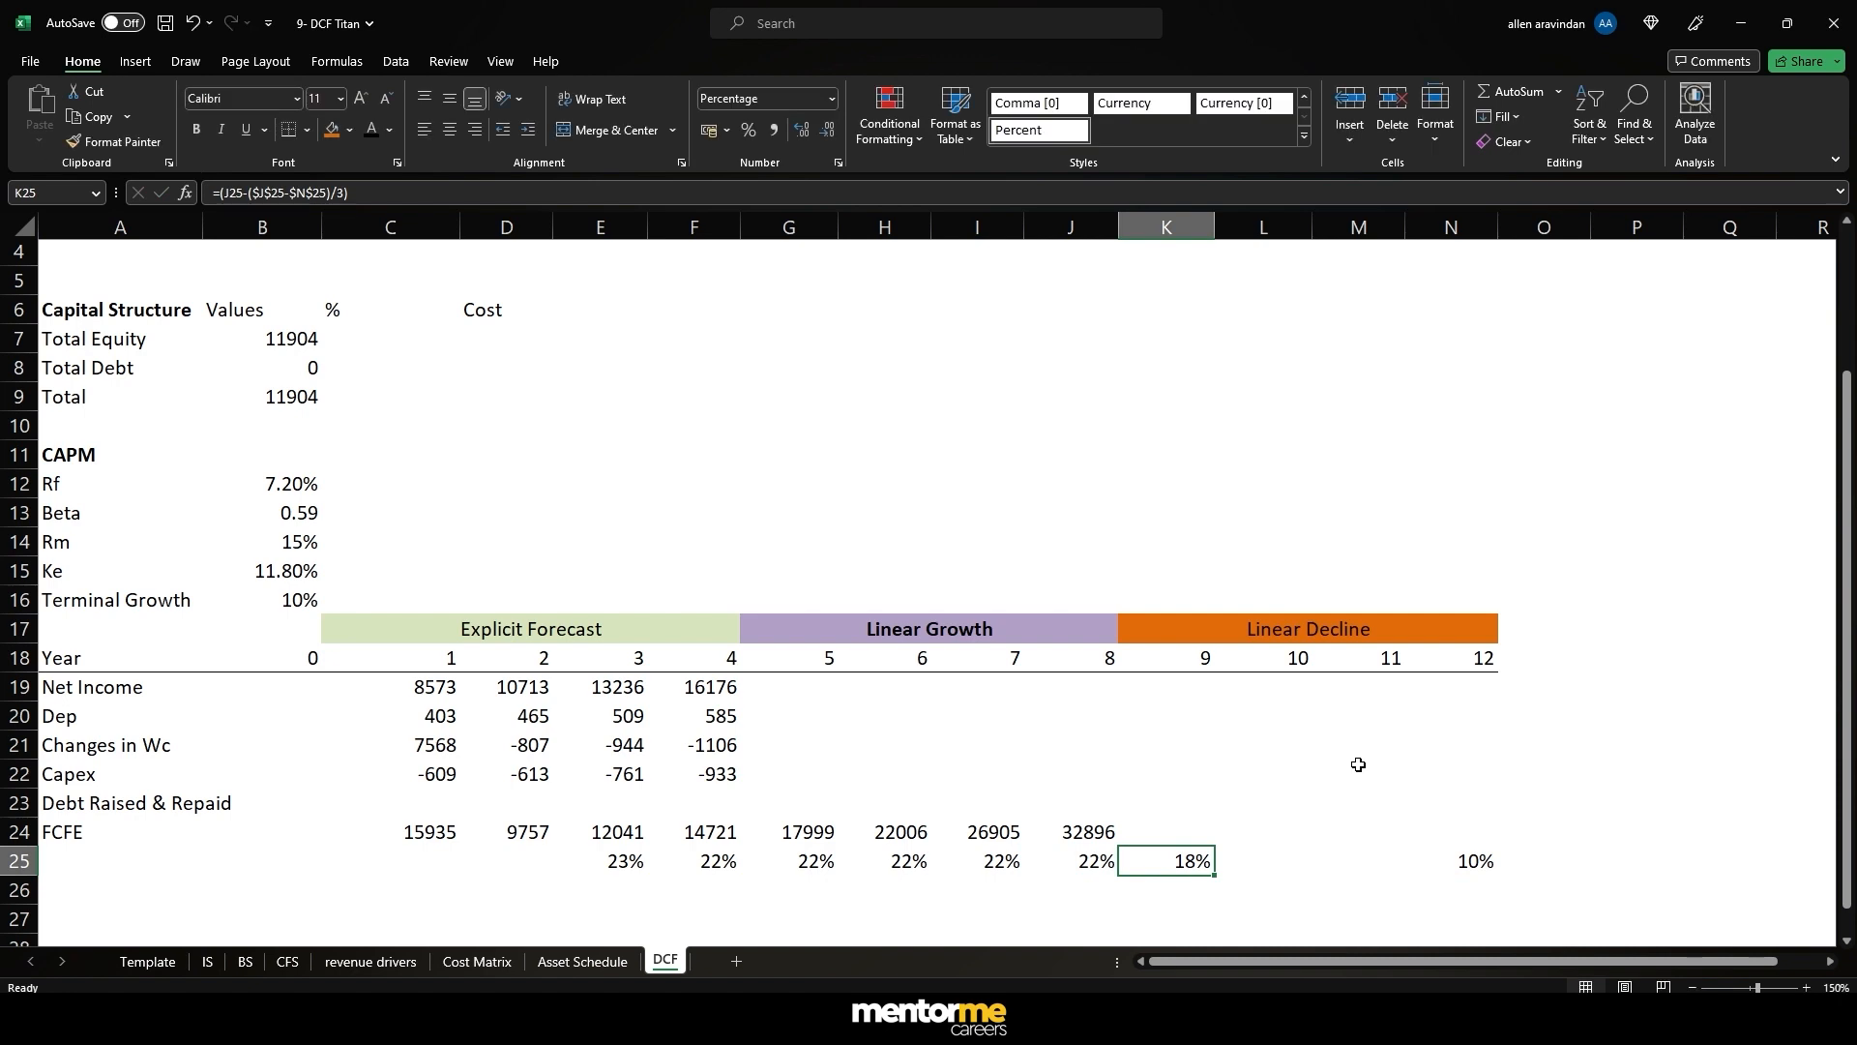
# - Change the divisor in the K25 growth formula to 4, giving =(J25-($J$25-$N$25)/4)
pyautogui.press('Right')
pyautogui.press('Right')
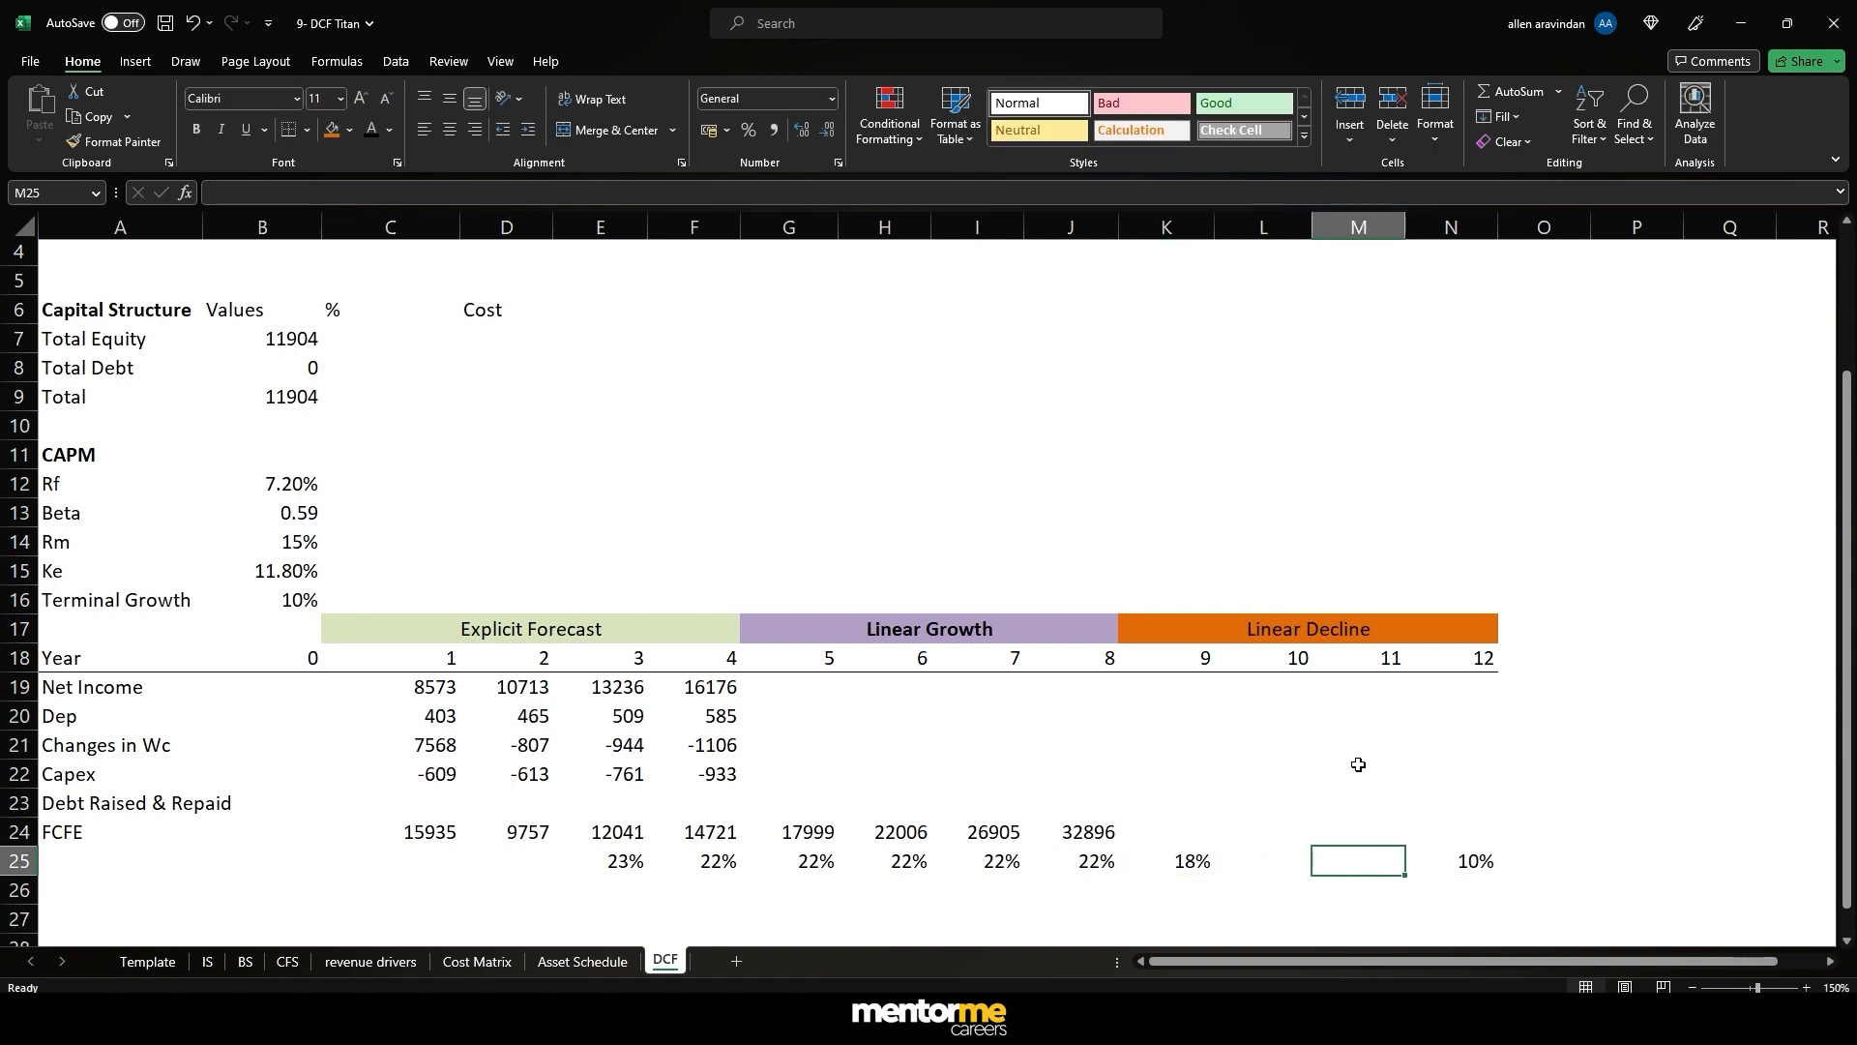
pyautogui.press('Right')
pyautogui.press('Left')
pyautogui.press('Left')
pyautogui.press('Left')
pyautogui.press('F2')
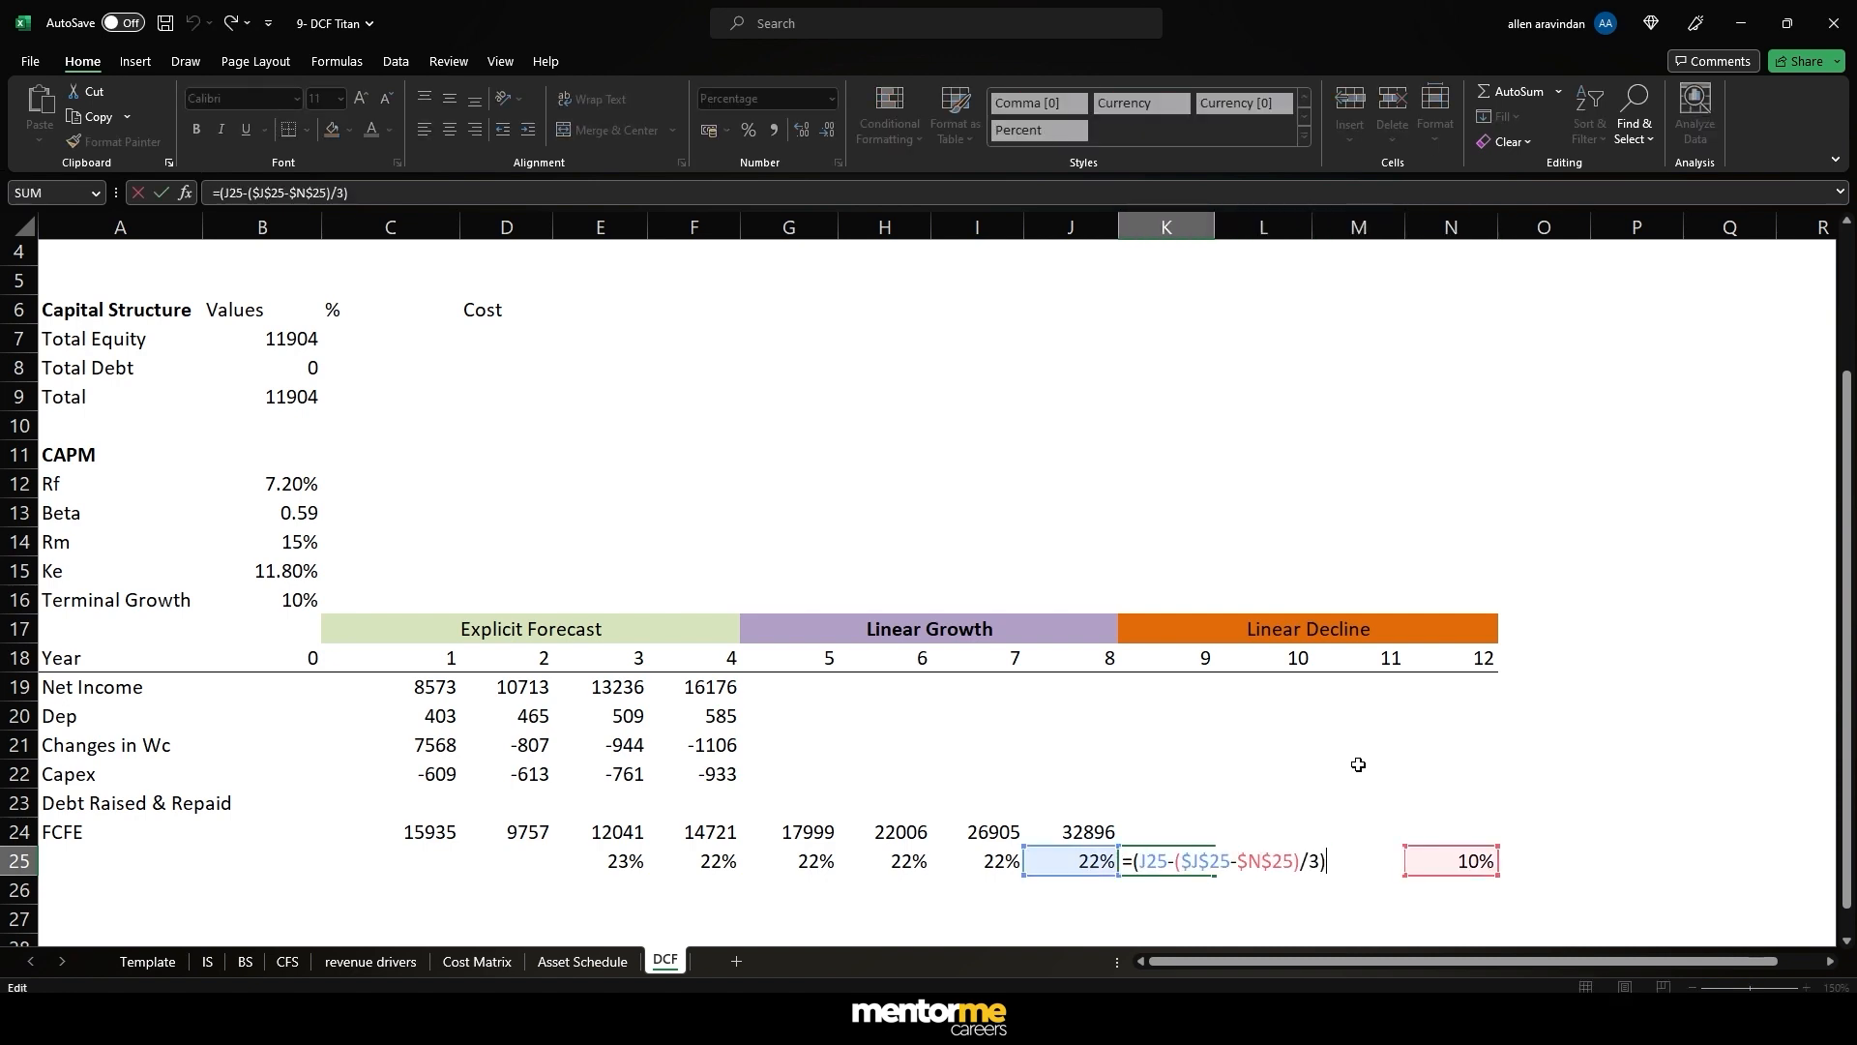
pyautogui.press('BackSpace')
pyautogui.write('4')
pyautogui.hotkey('ctrl', 'Return')
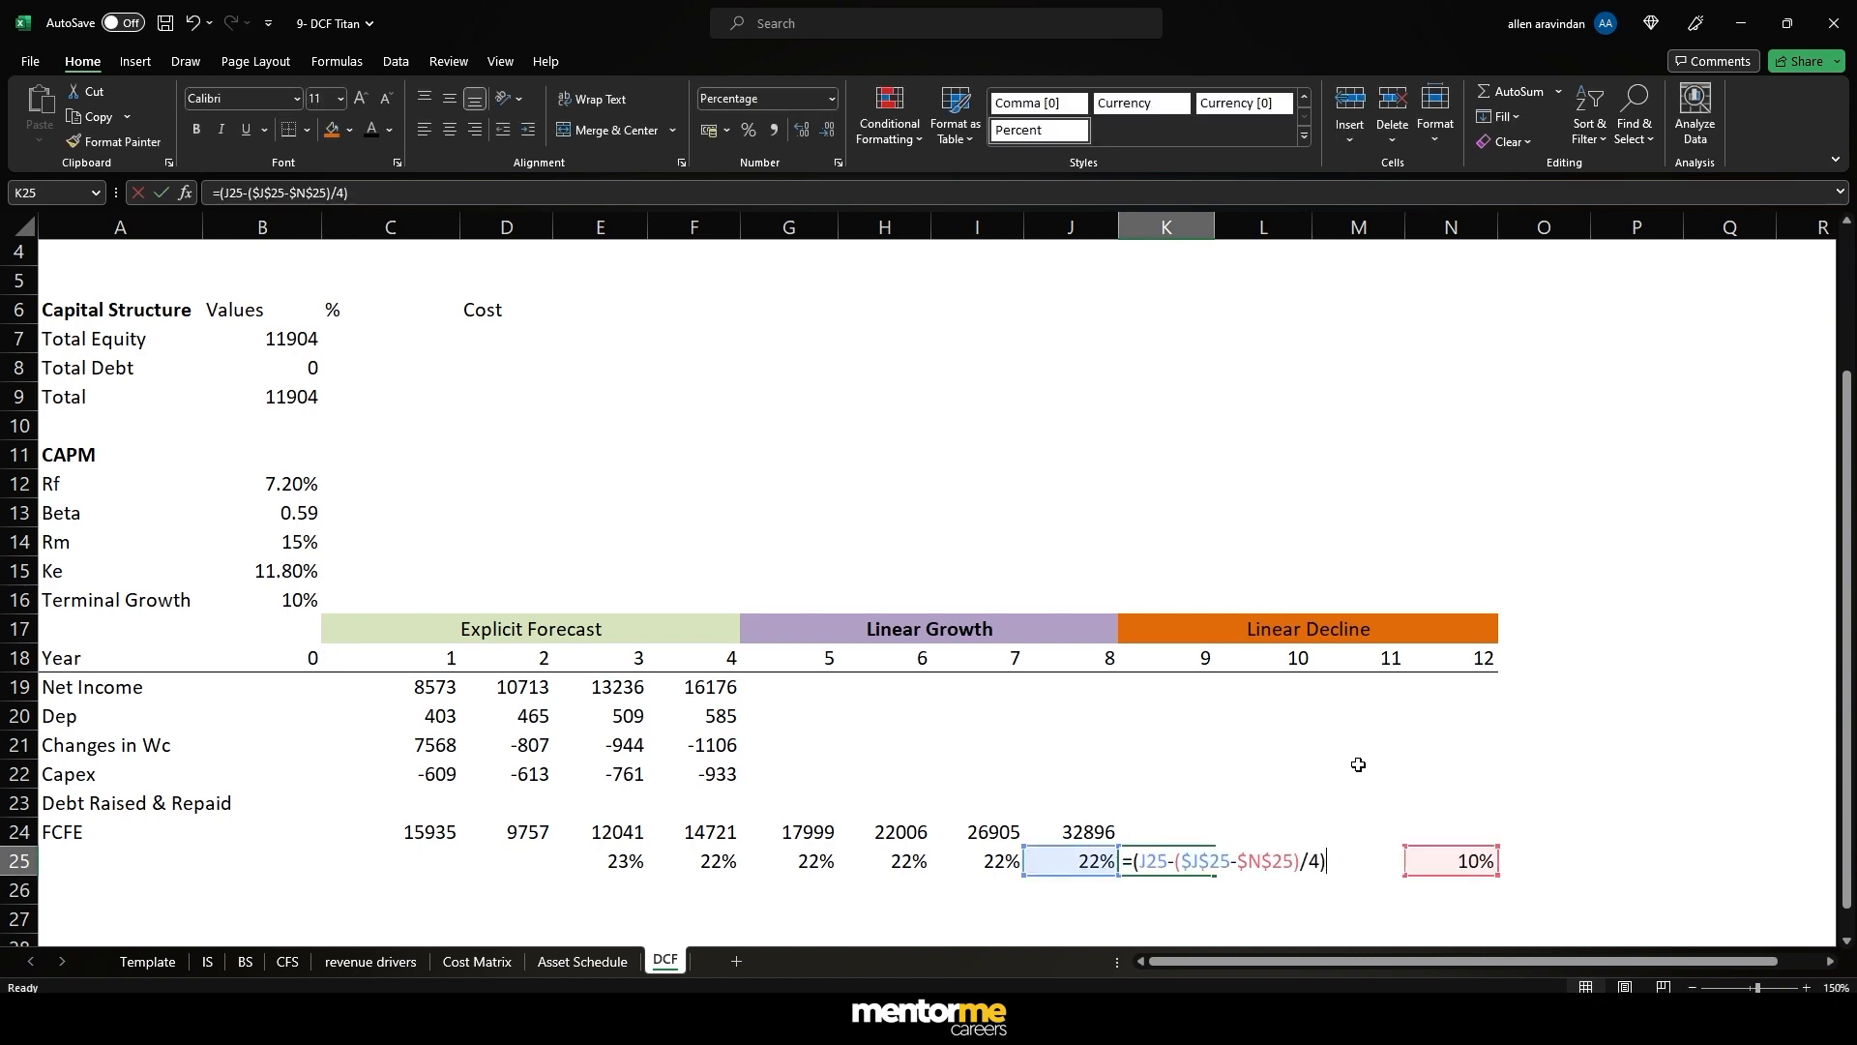
# - Copy the declining growth formula from K25 across to L25:M25 for years 10 and 11
pyautogui.hotkey('ctrl', 'c')
pyautogui.hotkey('shift', 'Right')
pyautogui.hotkey('shift', 'Right')
pyautogui.hotkey('ctrl', 'v')
pyautogui.press('Escape')
# - Step through the growth rates for years 9 to 12 to check the linear decline
pyautogui.press('Right')
pyautogui.press('Right')
pyautogui.press('Left')
pyautogui.press('Left')
pyautogui.press('Right')
pyautogui.press('Right')
pyautogui.press('Left')
pyautogui.press('Left')
pyautogui.press('Right')
pyautogui.press('Right')
pyautogui.press('Right')
pyautogui.press('Left')
pyautogui.press('Left')
pyautogui.press('Left')
# - Project year 9 FCFE in K24 with =J24*(1+K25) and copy the formula across to year 12
pyautogui.press('Up')
pyautogui.press('Right')
pyautogui.press('Left')
pyautogui.write('=')
pyautogui.press('Left')
pyautogui.write('*(1+')
pyautogui.press('Down')
pyautogui.hotkey('ctrl', 'Return')
pyautogui.hotkey('shift', 'Right')
pyautogui.hotkey('shift', 'Right')
pyautogui.hotkey('shift', 'Right')
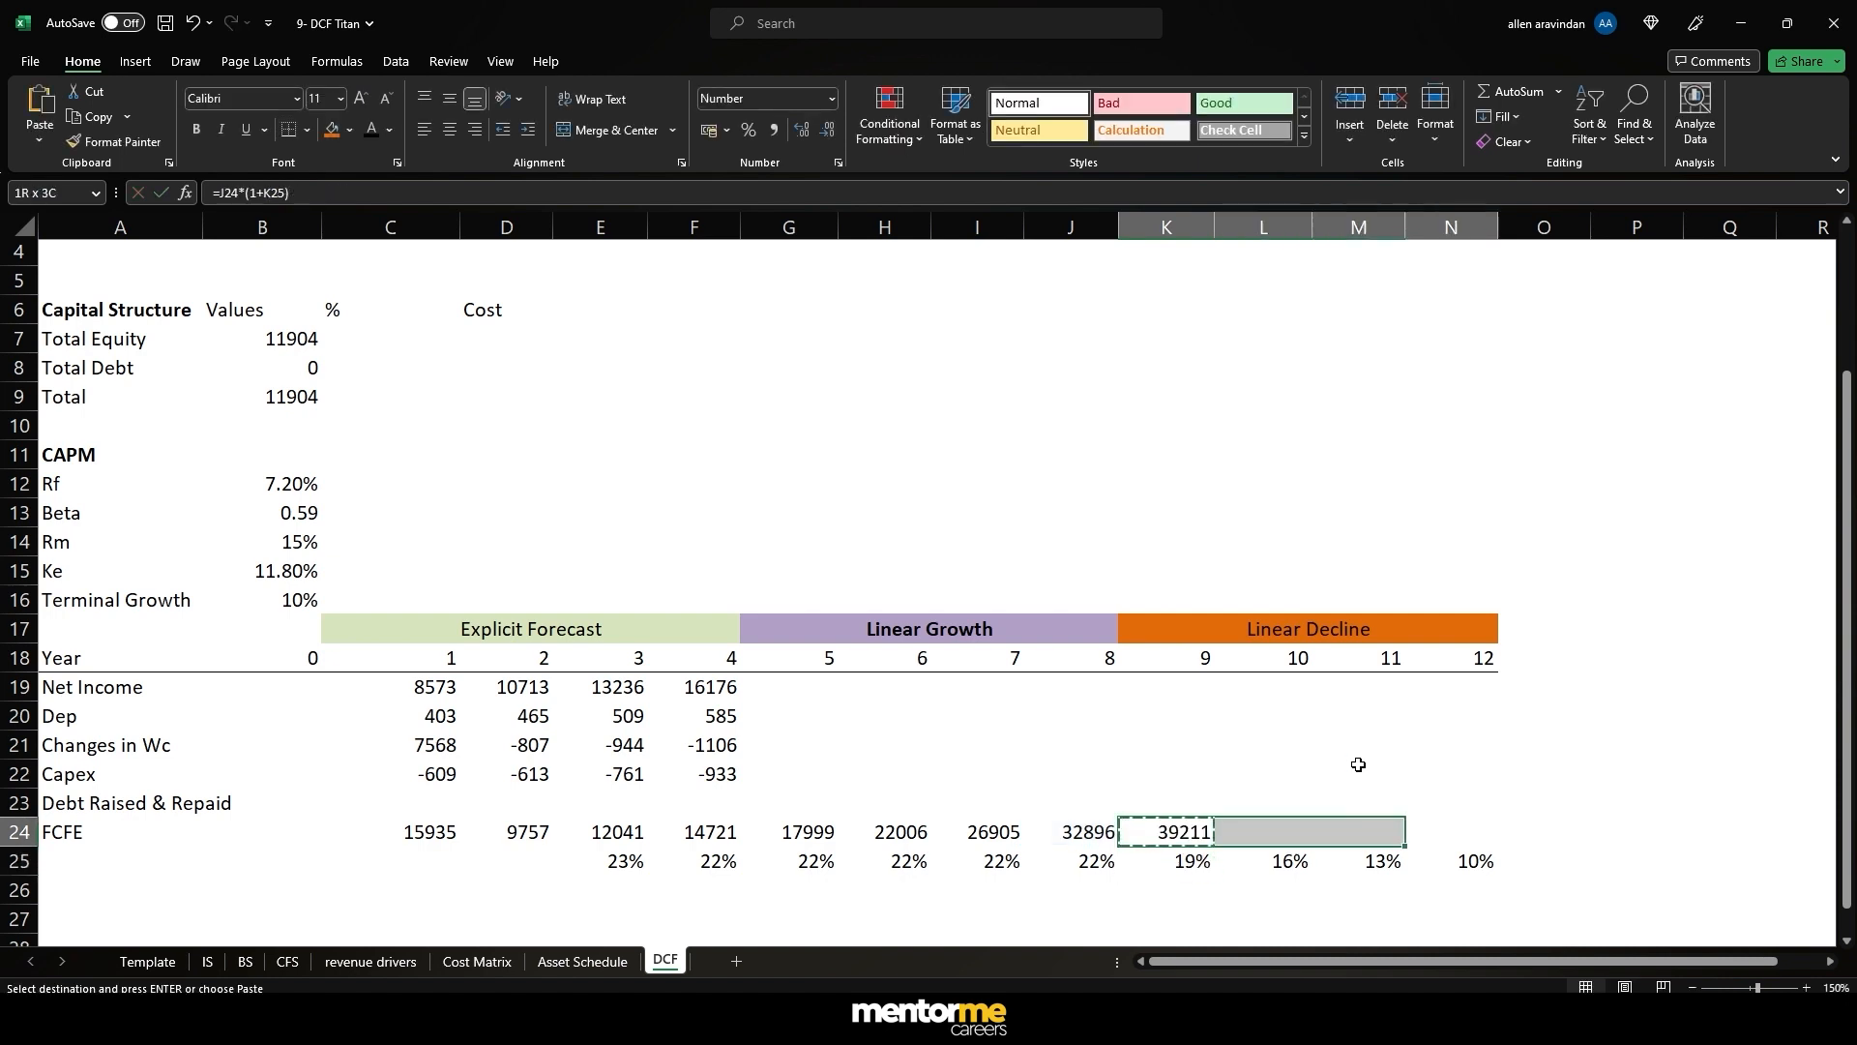
pyautogui.hotkey('ctrl', 'r')
pyautogui.press('Right')
pyautogui.press('Right')
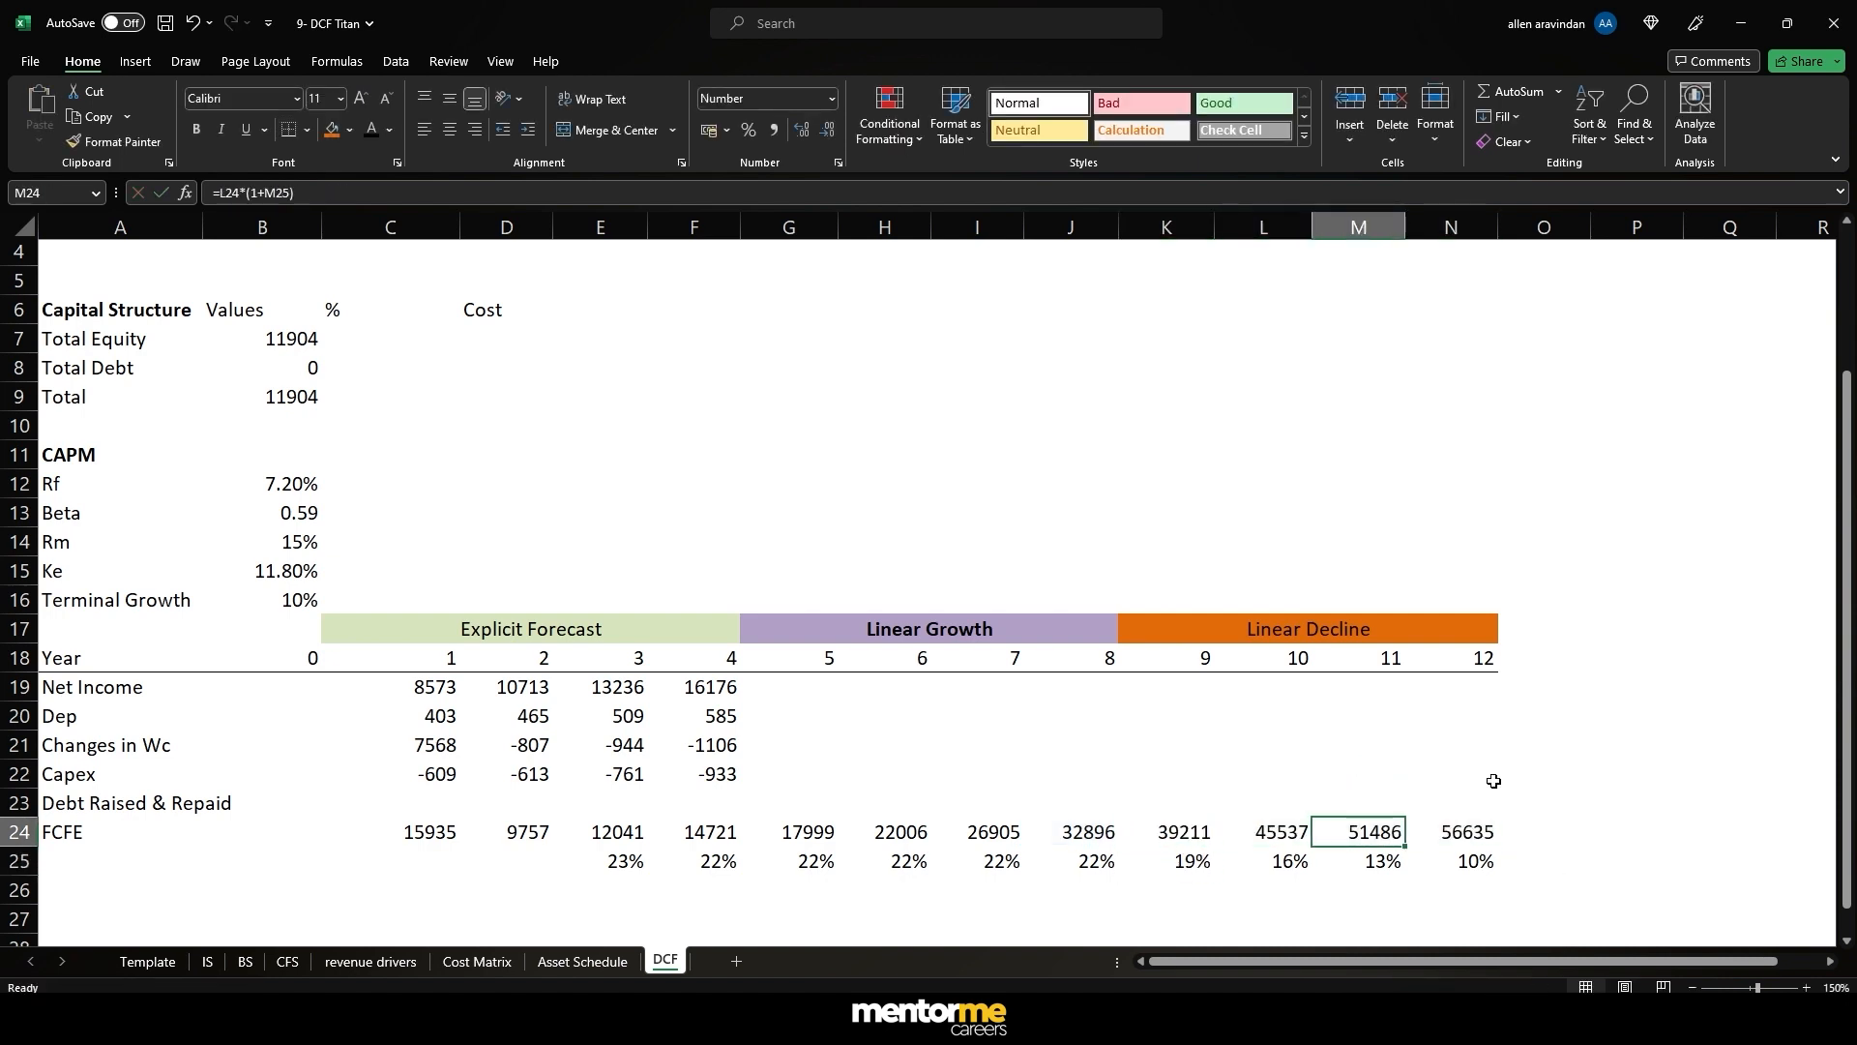
pyautogui.click(1477, 811)
pyautogui.click(1472, 838)
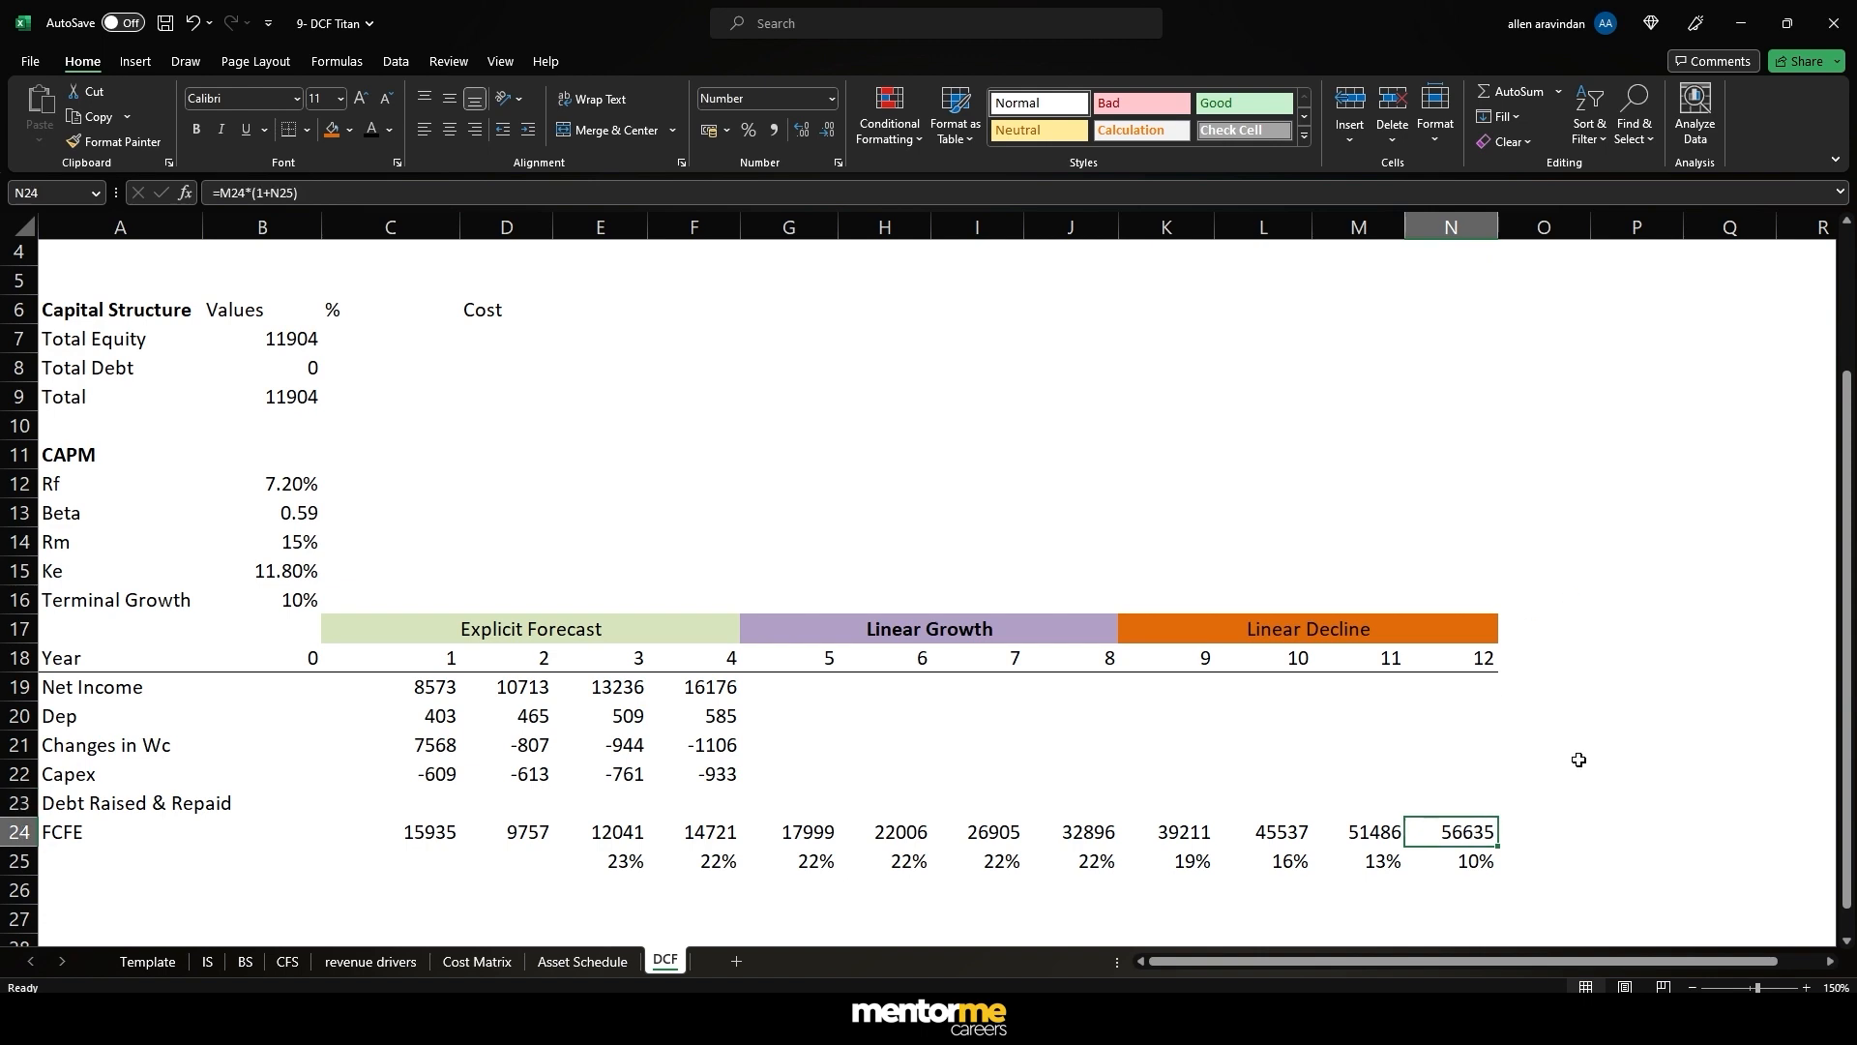
# - Insert a blank row 25 between the FCFE row and the growth rates
pyautogui.scroll(-2, 1470, 838)
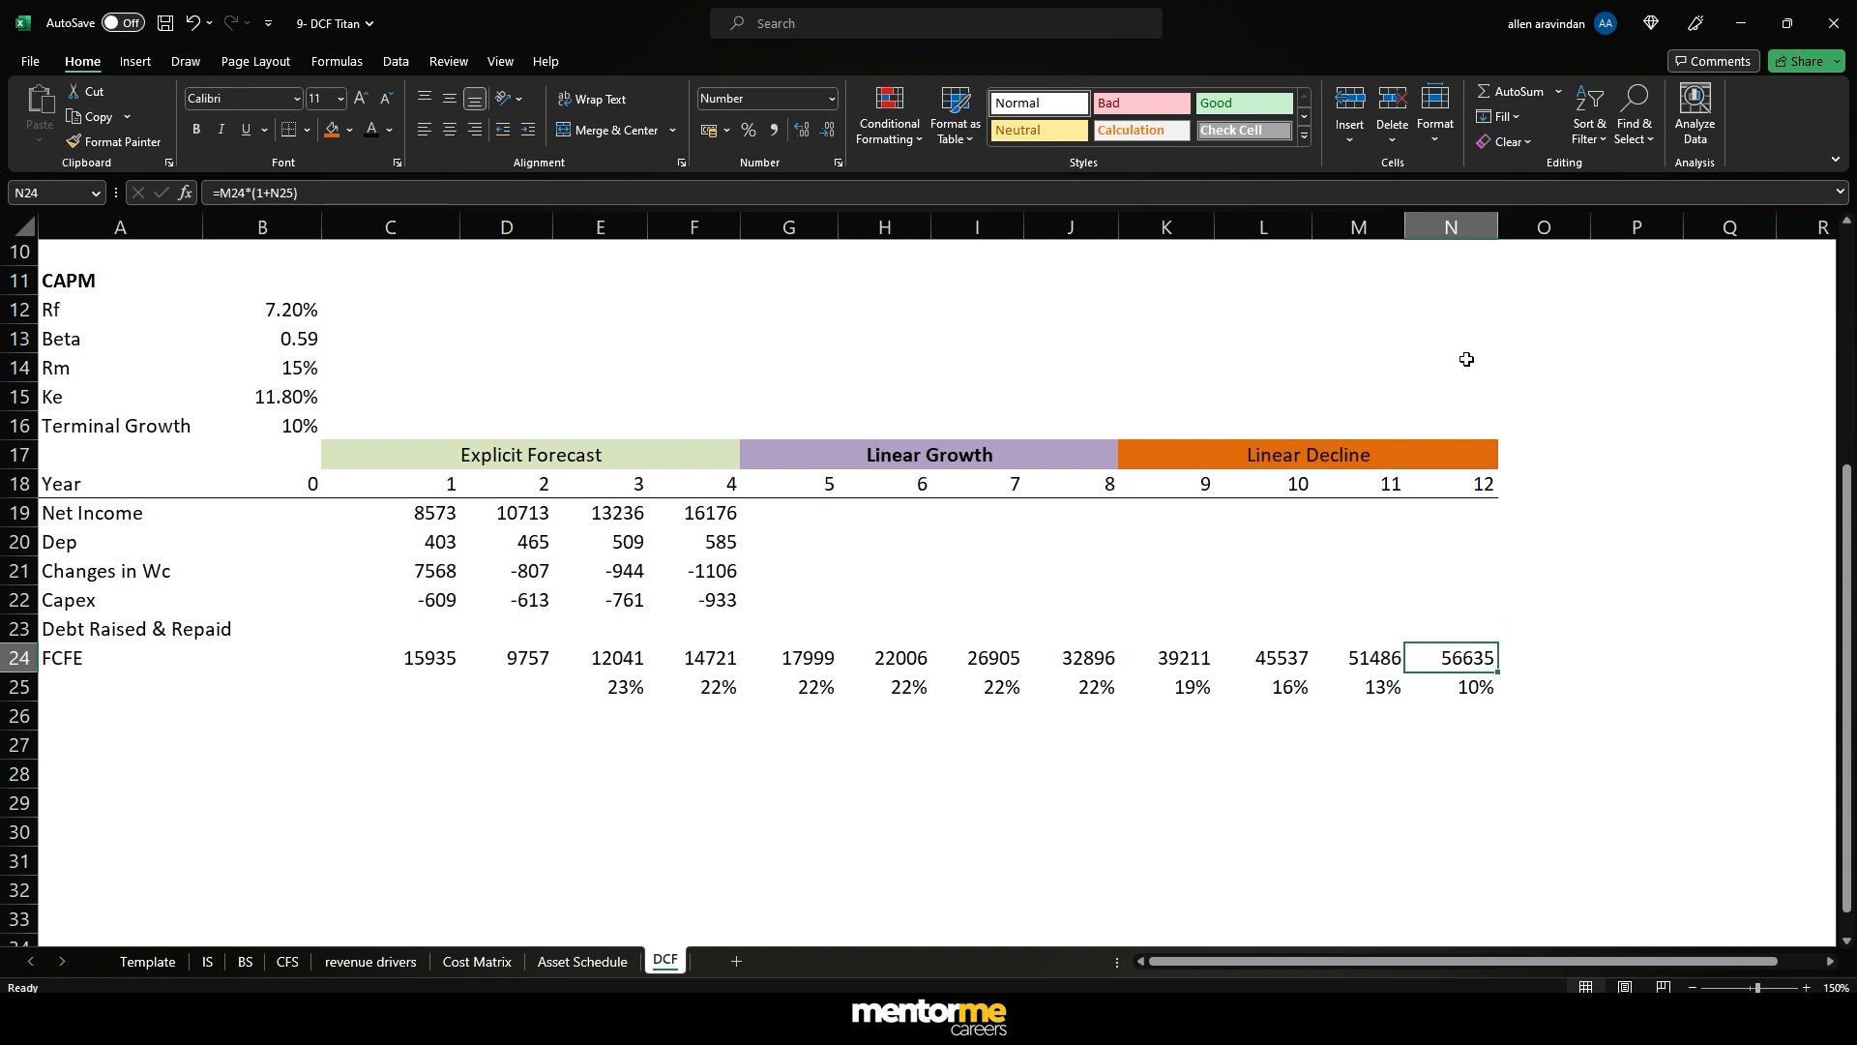
pyautogui.click(1454, 226)
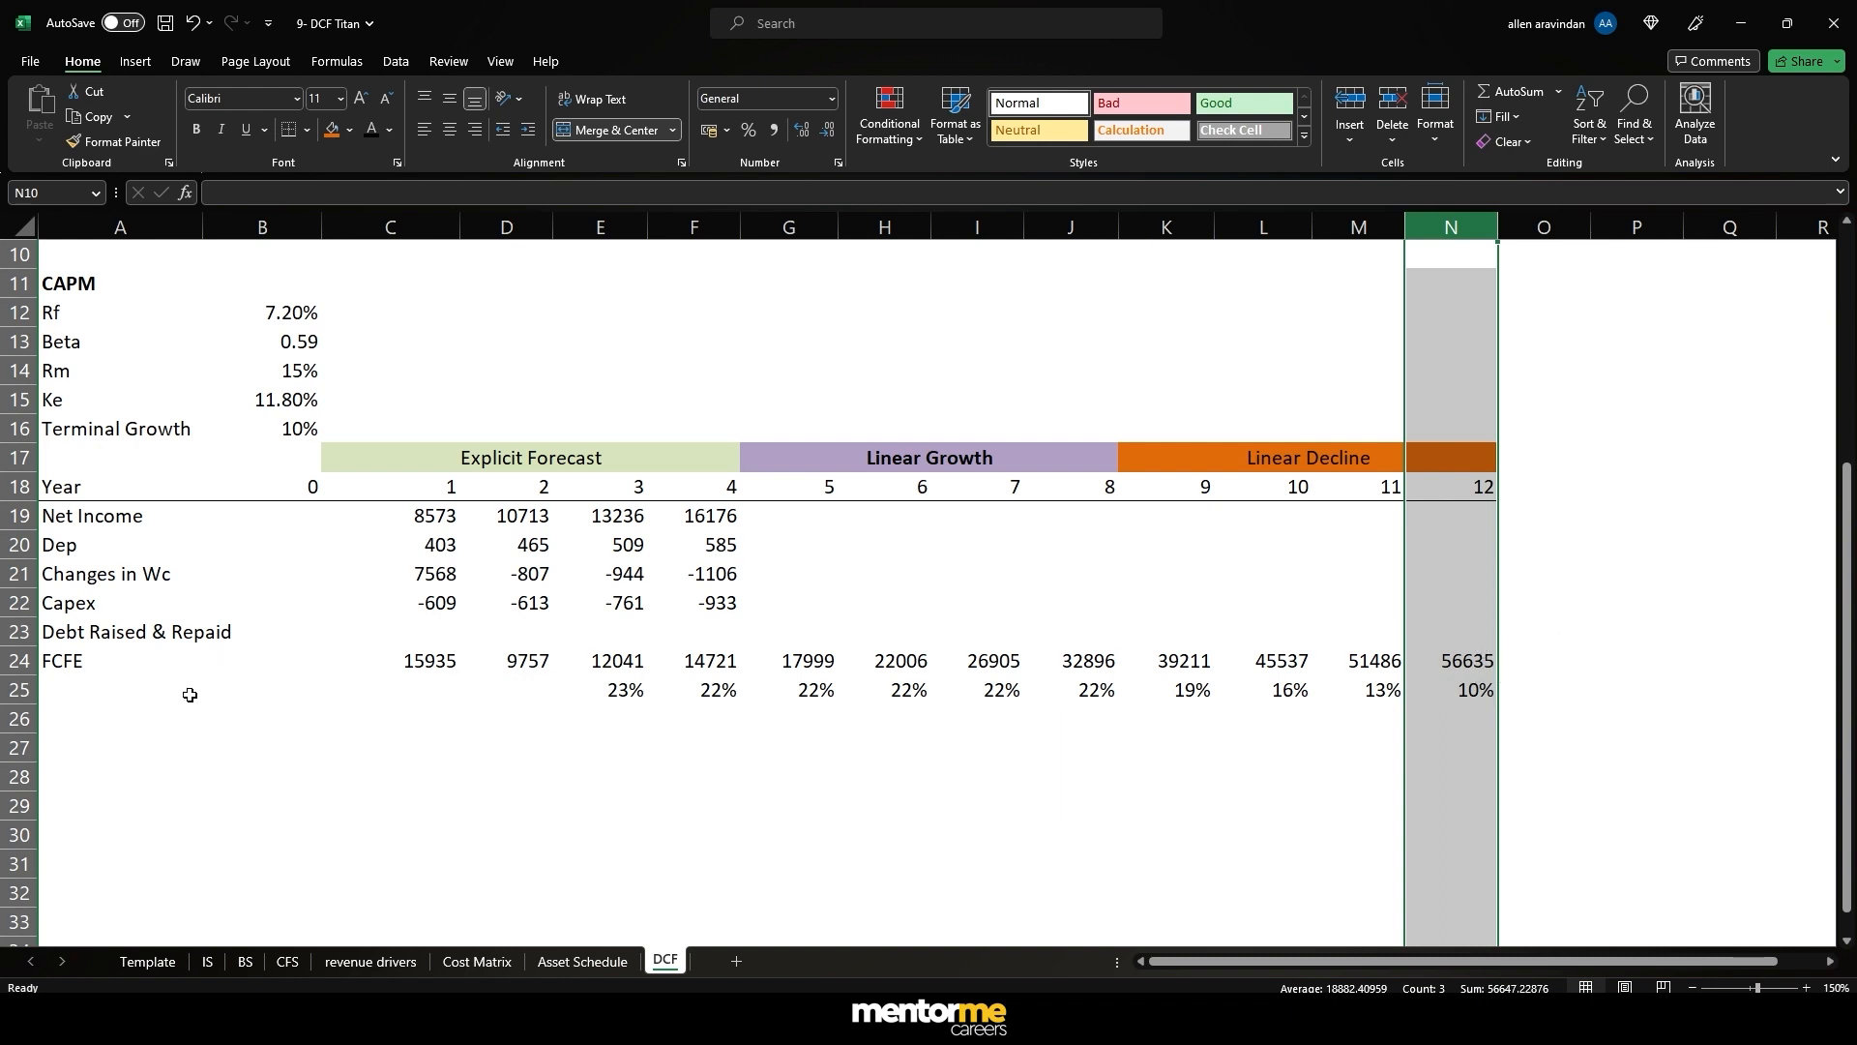
pyautogui.click(19, 689)
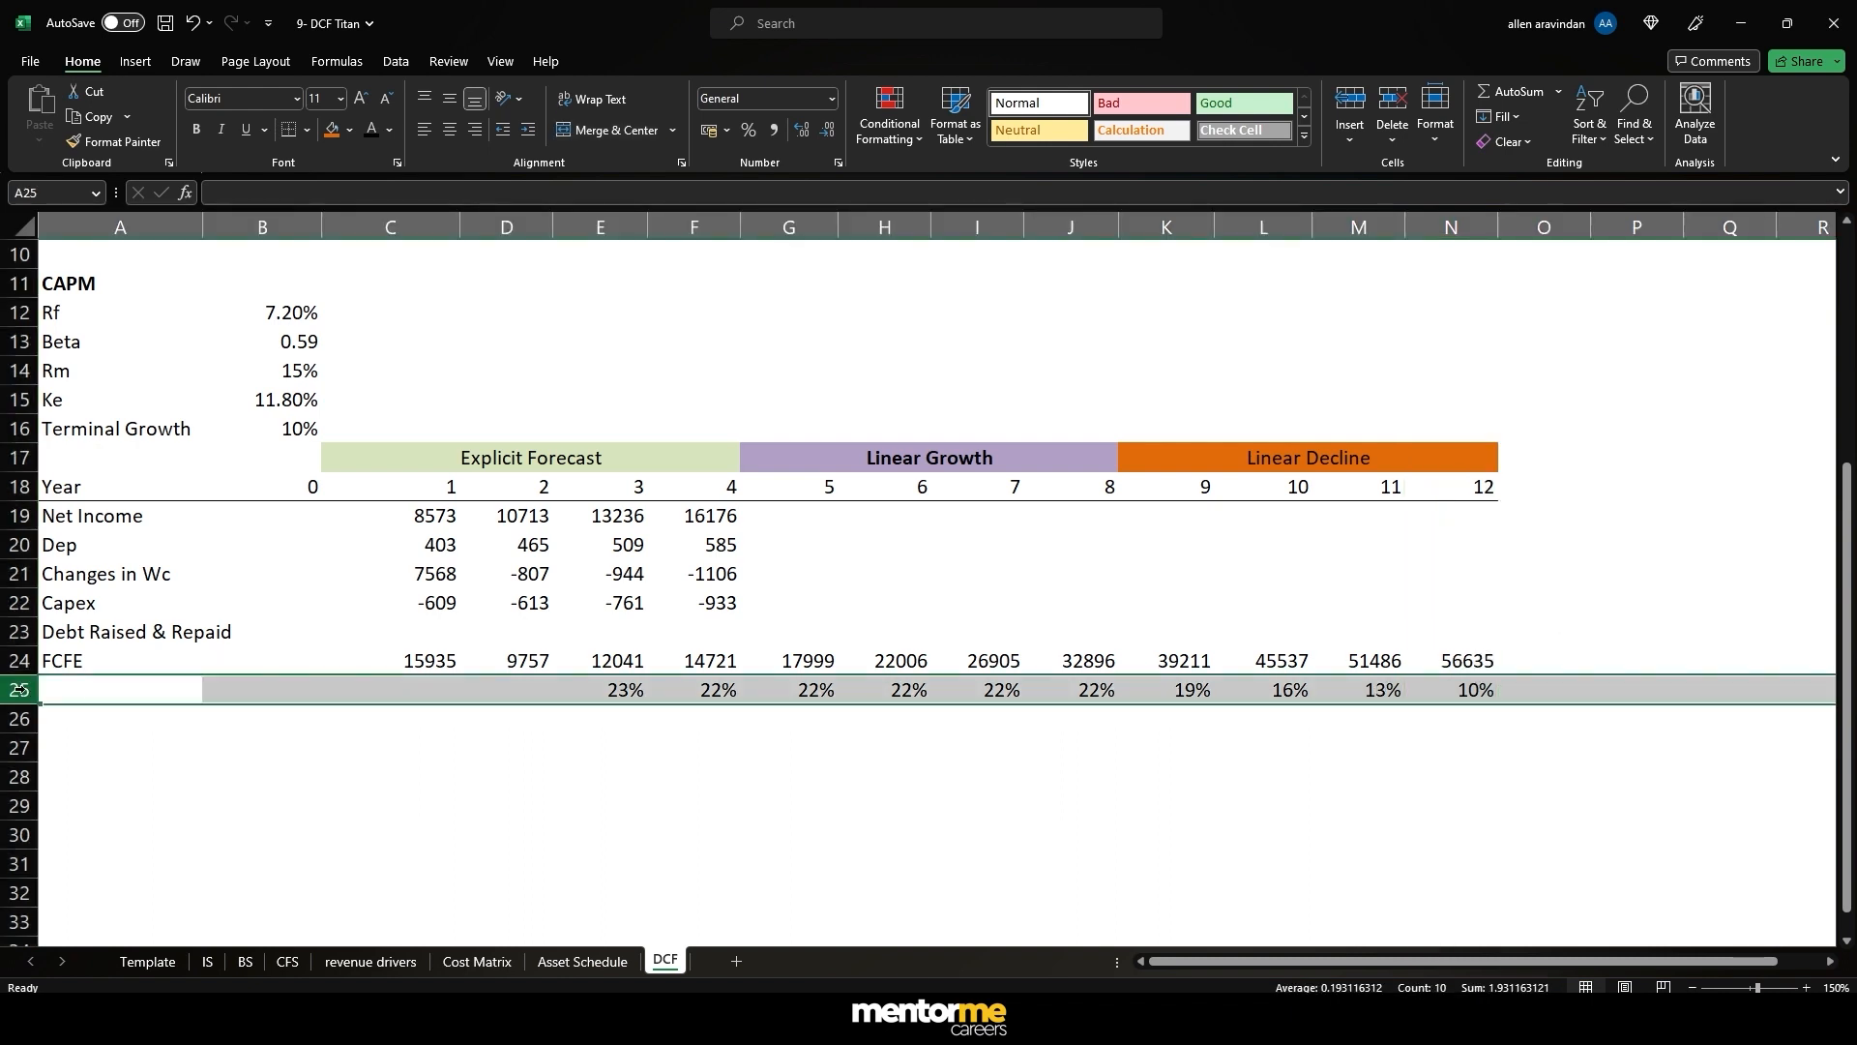
pyautogui.hotkey('ctrl', 'shift', '=')
# - Calculate the terminal value under year 12 in N25 with =N24*(1+$N$26)/(B15-N26)
pyautogui.press('Right')
pyautogui.press('Right')
pyautogui.press('Right')
pyautogui.press('Right')
pyautogui.press('Right')
pyautogui.press('Right')
pyautogui.press('Right')
pyautogui.press('Right')
pyautogui.press('Right')
pyautogui.press('Right')
pyautogui.press('Right')
pyautogui.press('Right')
pyautogui.press('Right')
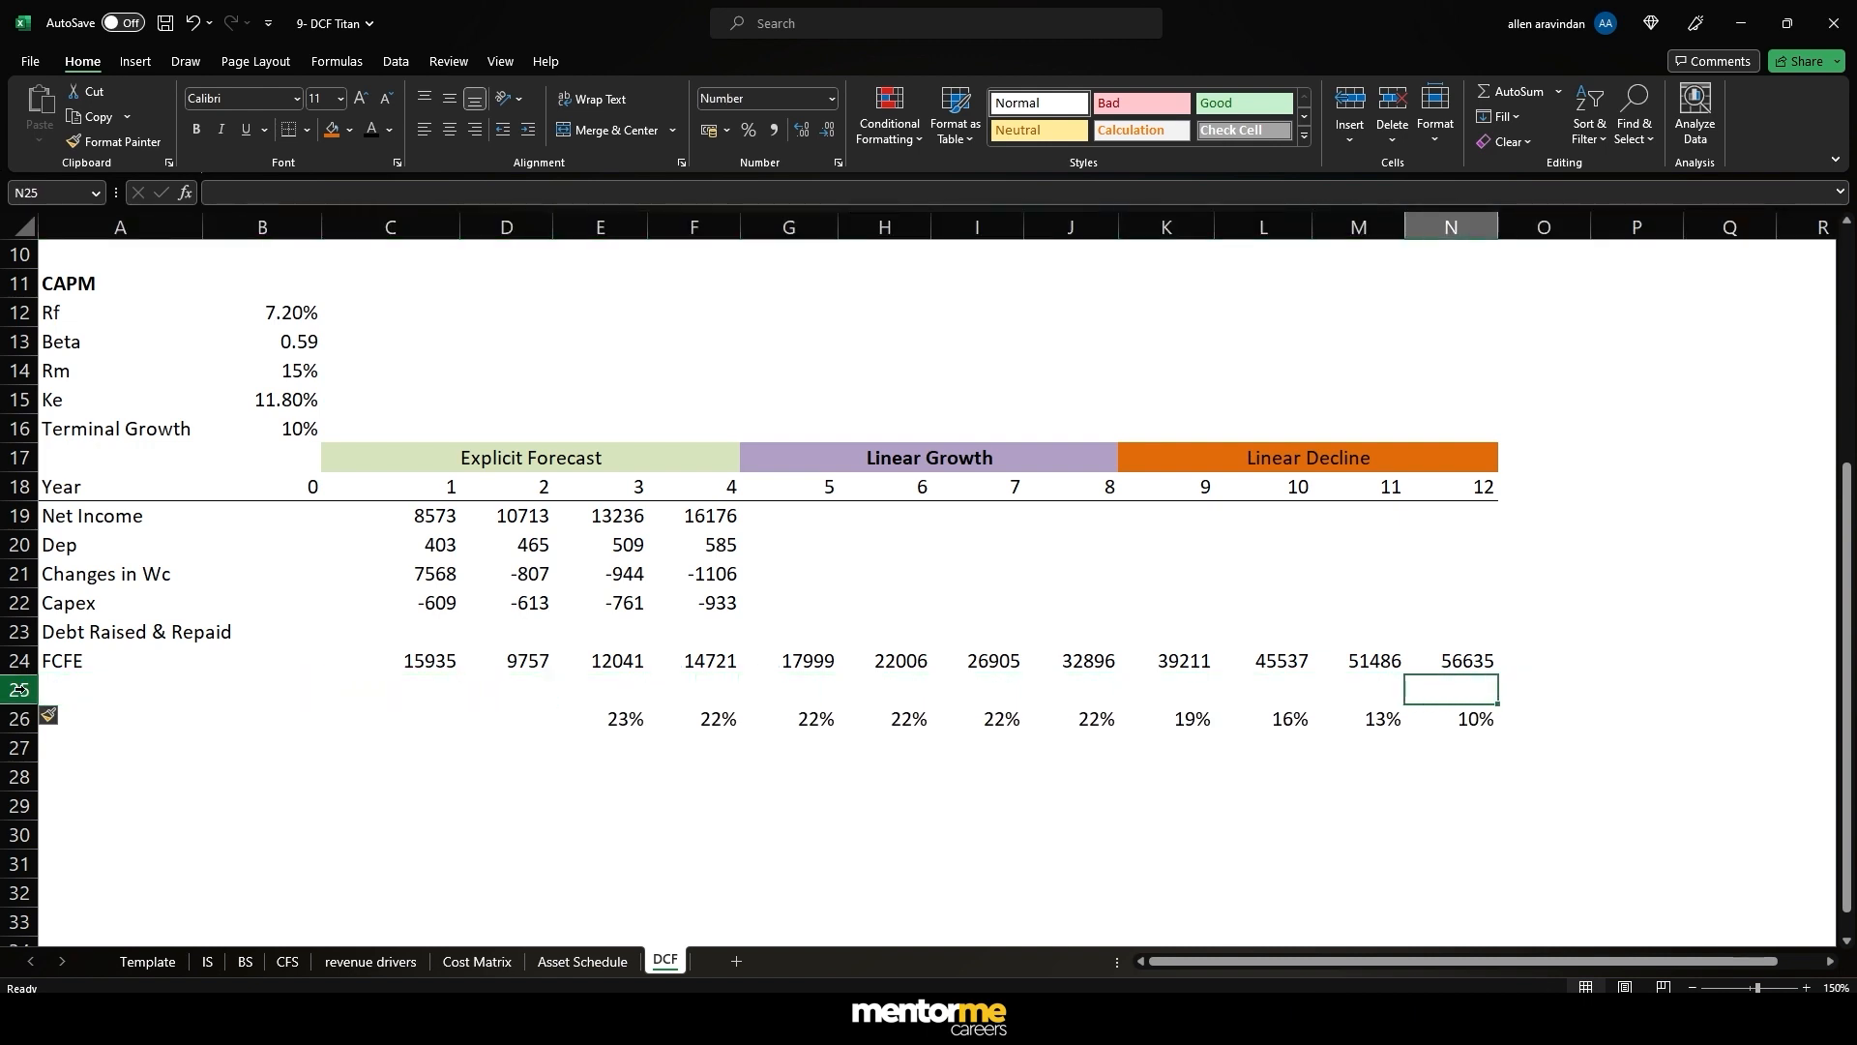
pyautogui.write('=')
pyautogui.press('Up')
pyautogui.write('*')
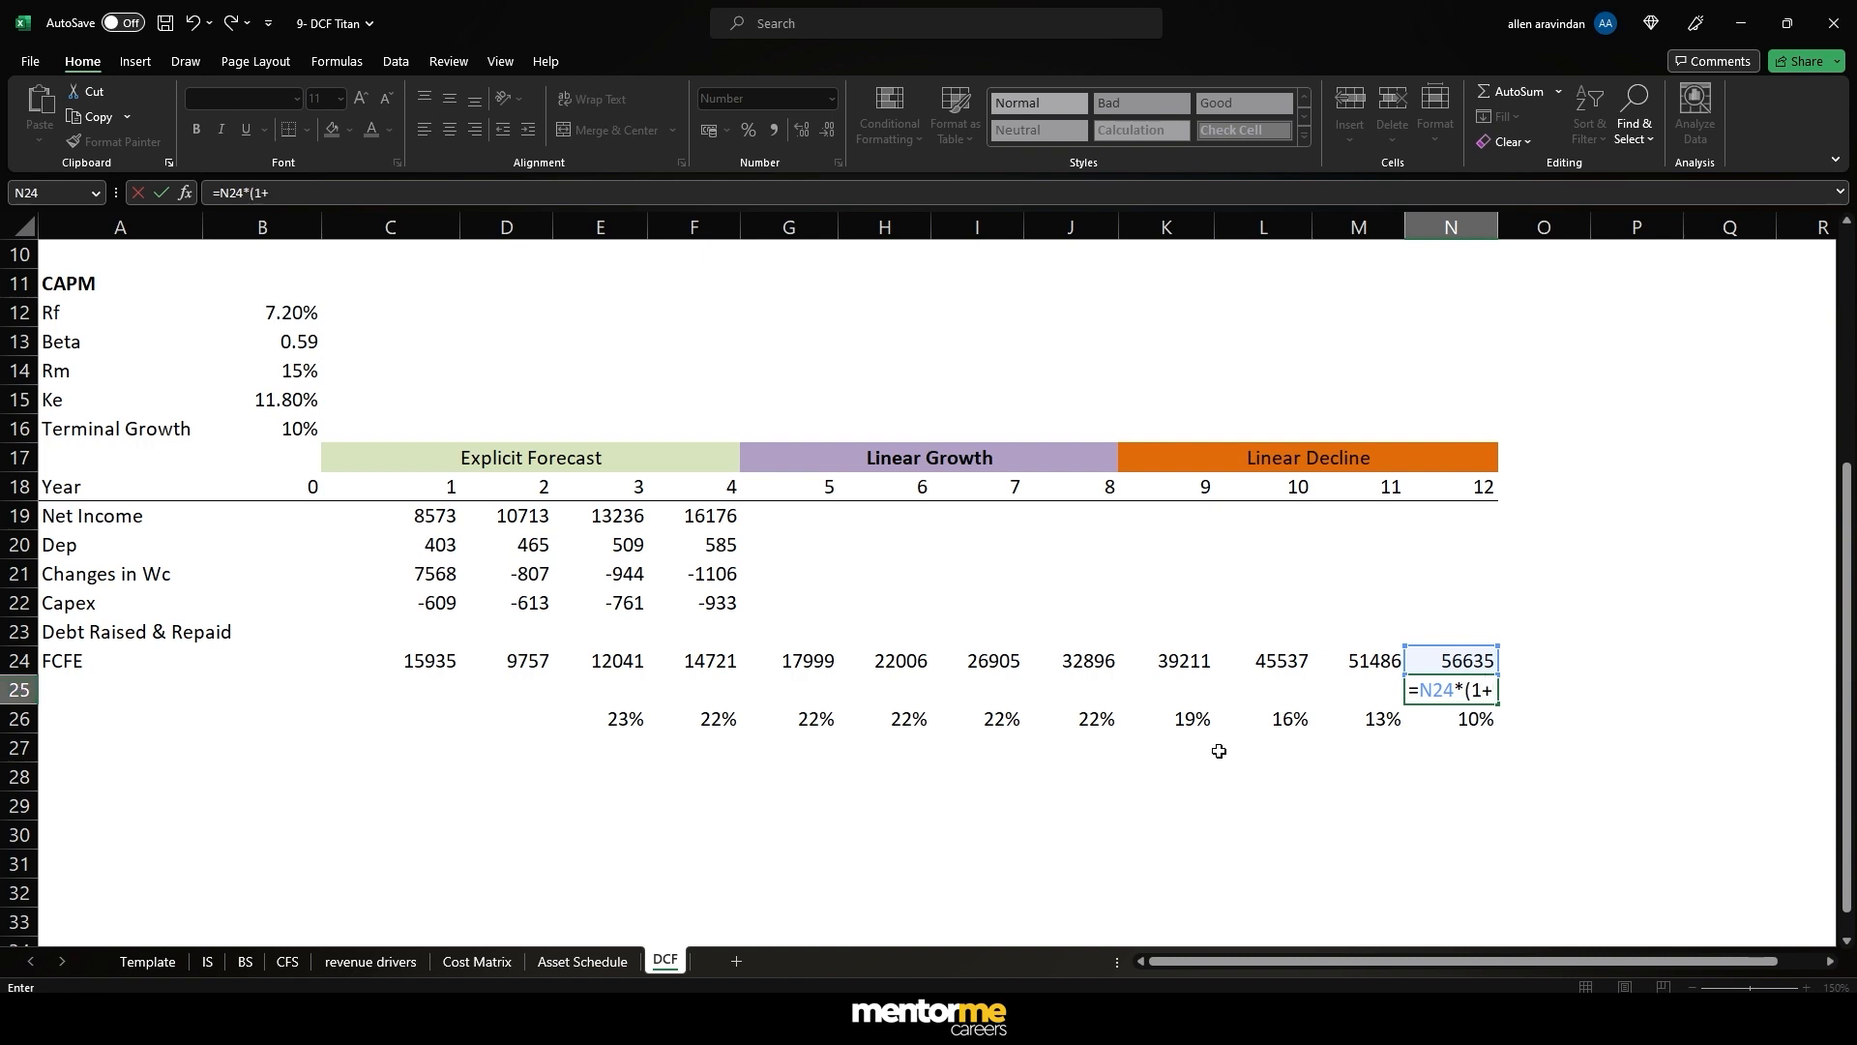
pyautogui.click(1422, 716)
pyautogui.press('F4')
pyautogui.write(')/(')
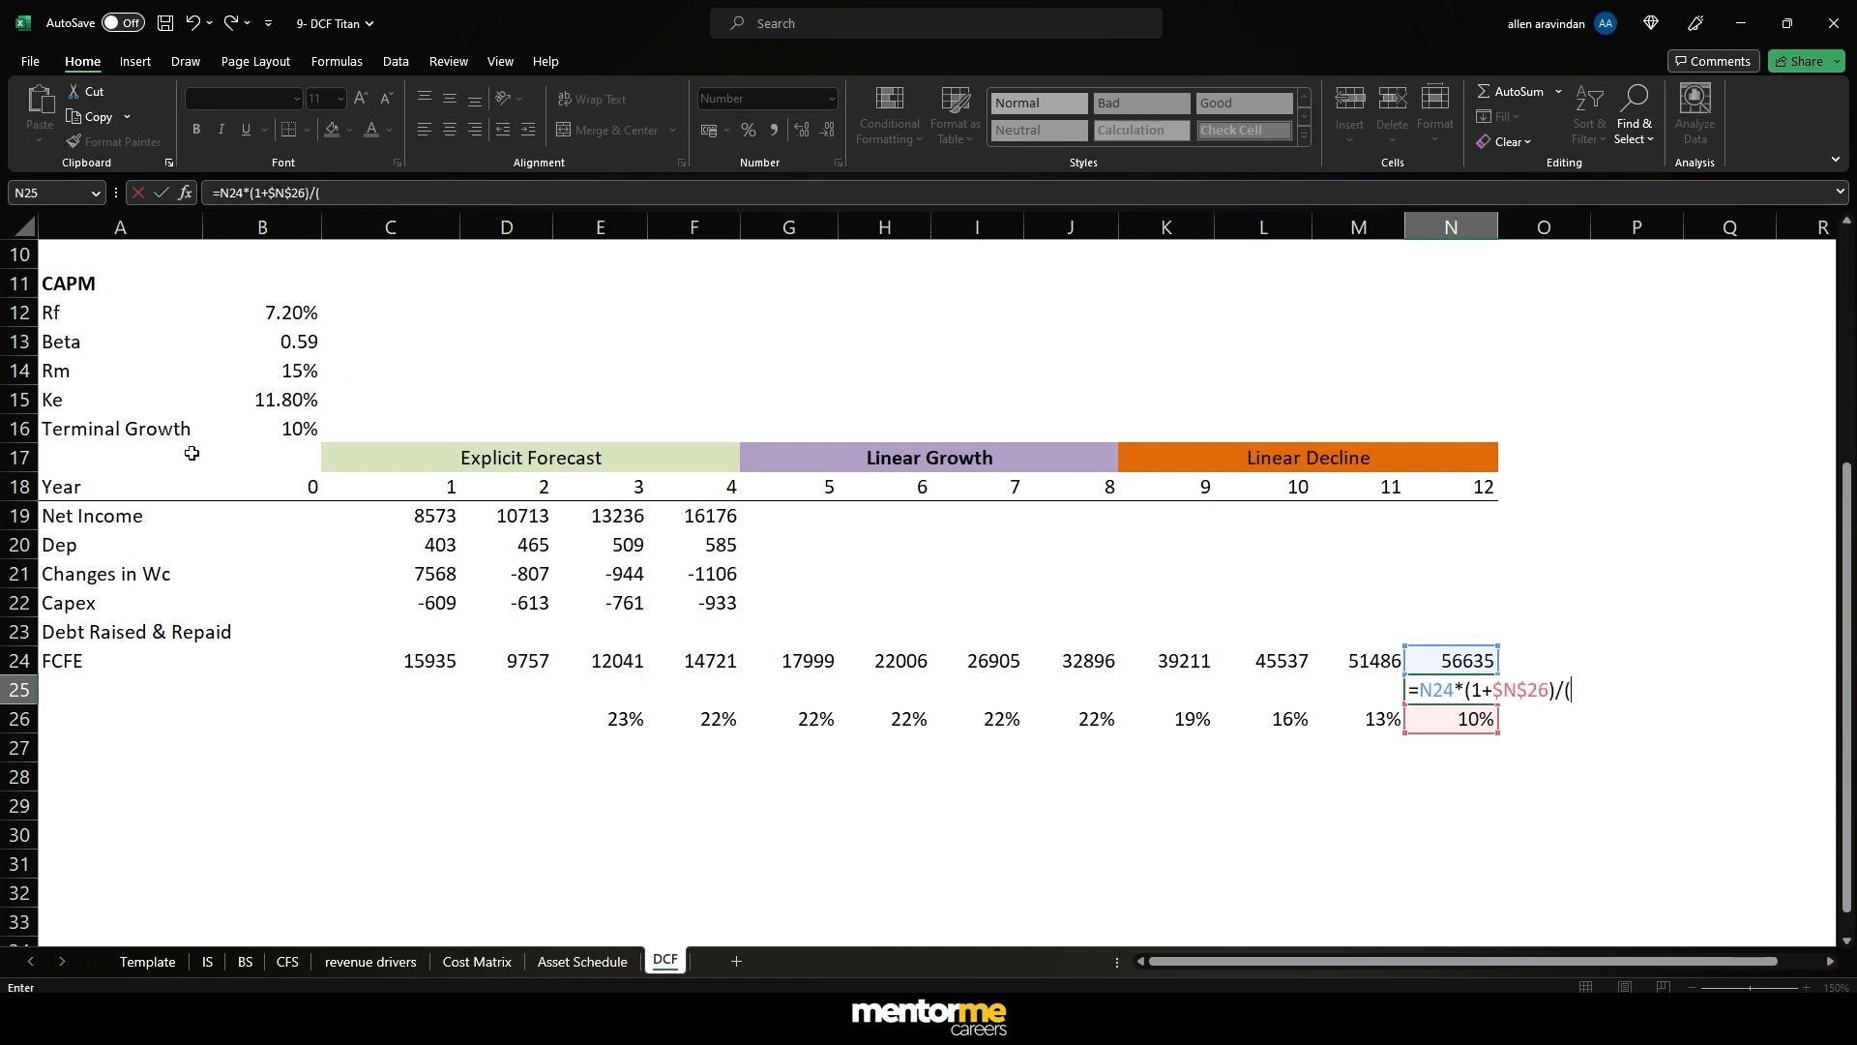
pyautogui.click(300, 400)
pyautogui.write('-')
pyautogui.click(1461, 719)
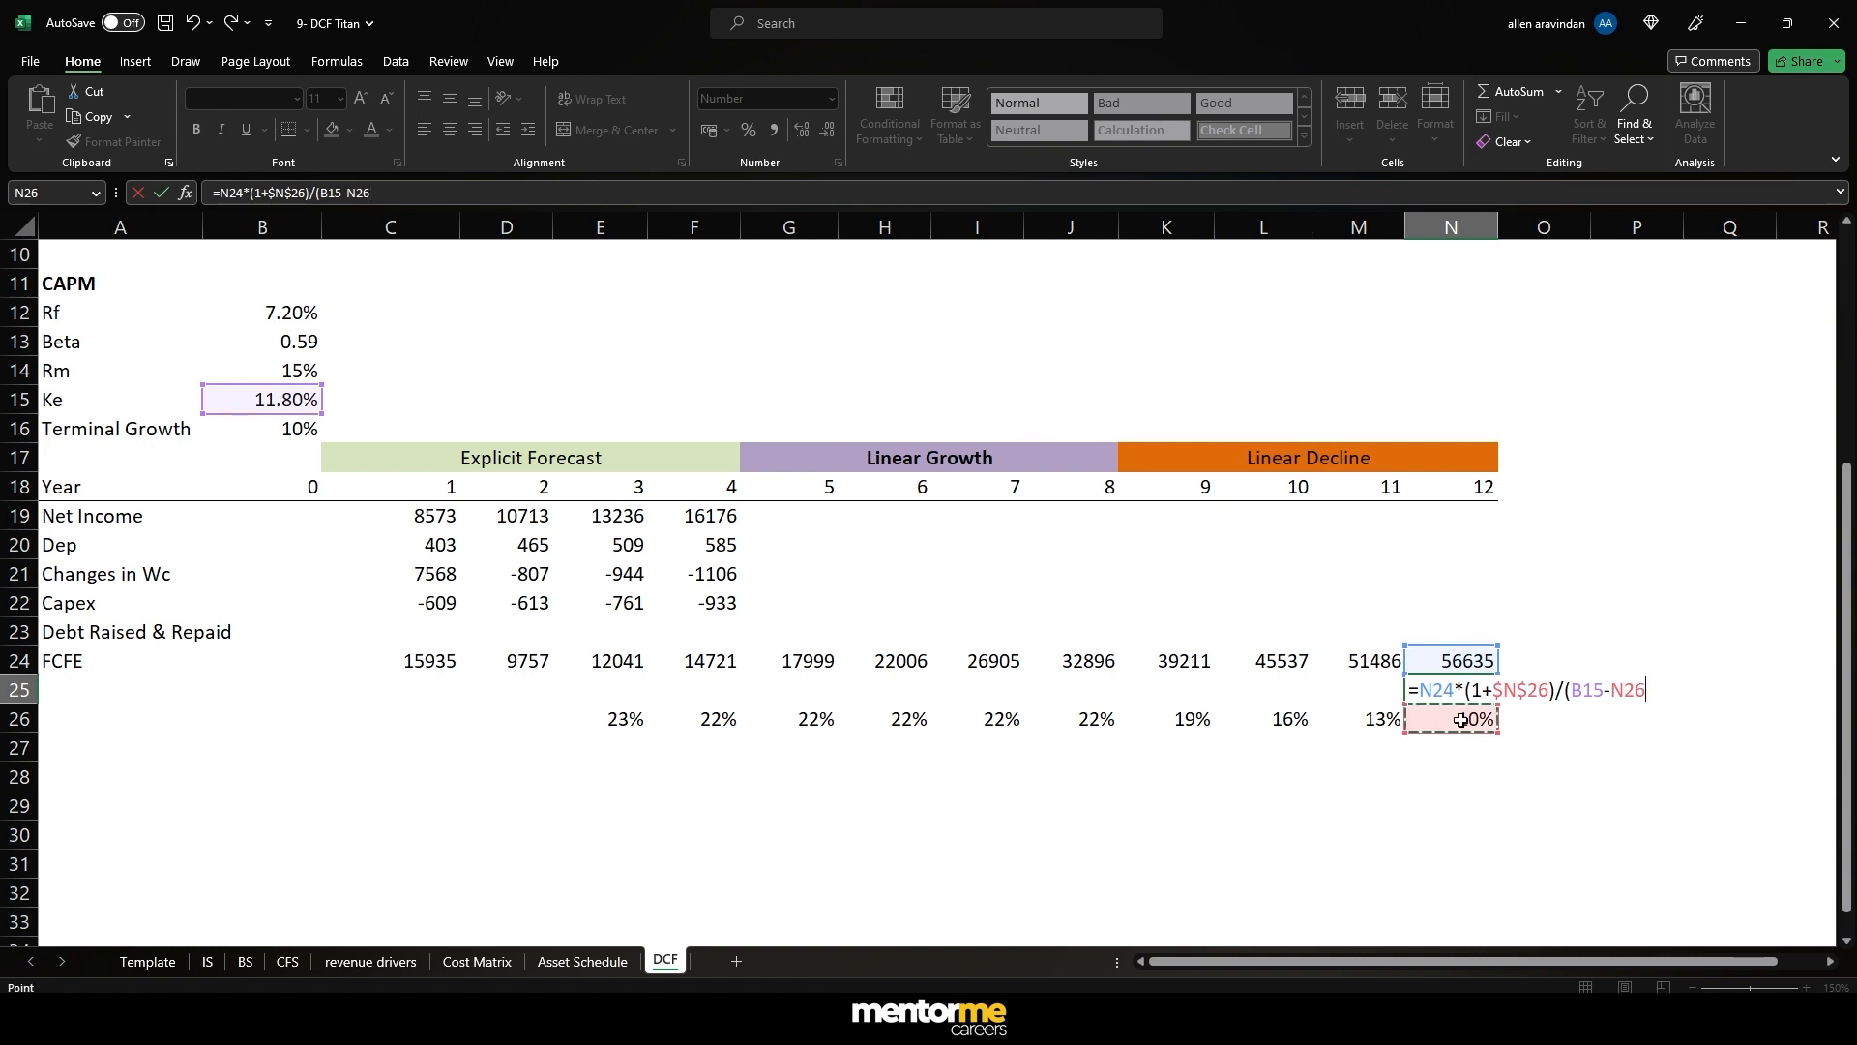
pyautogui.press('Return')
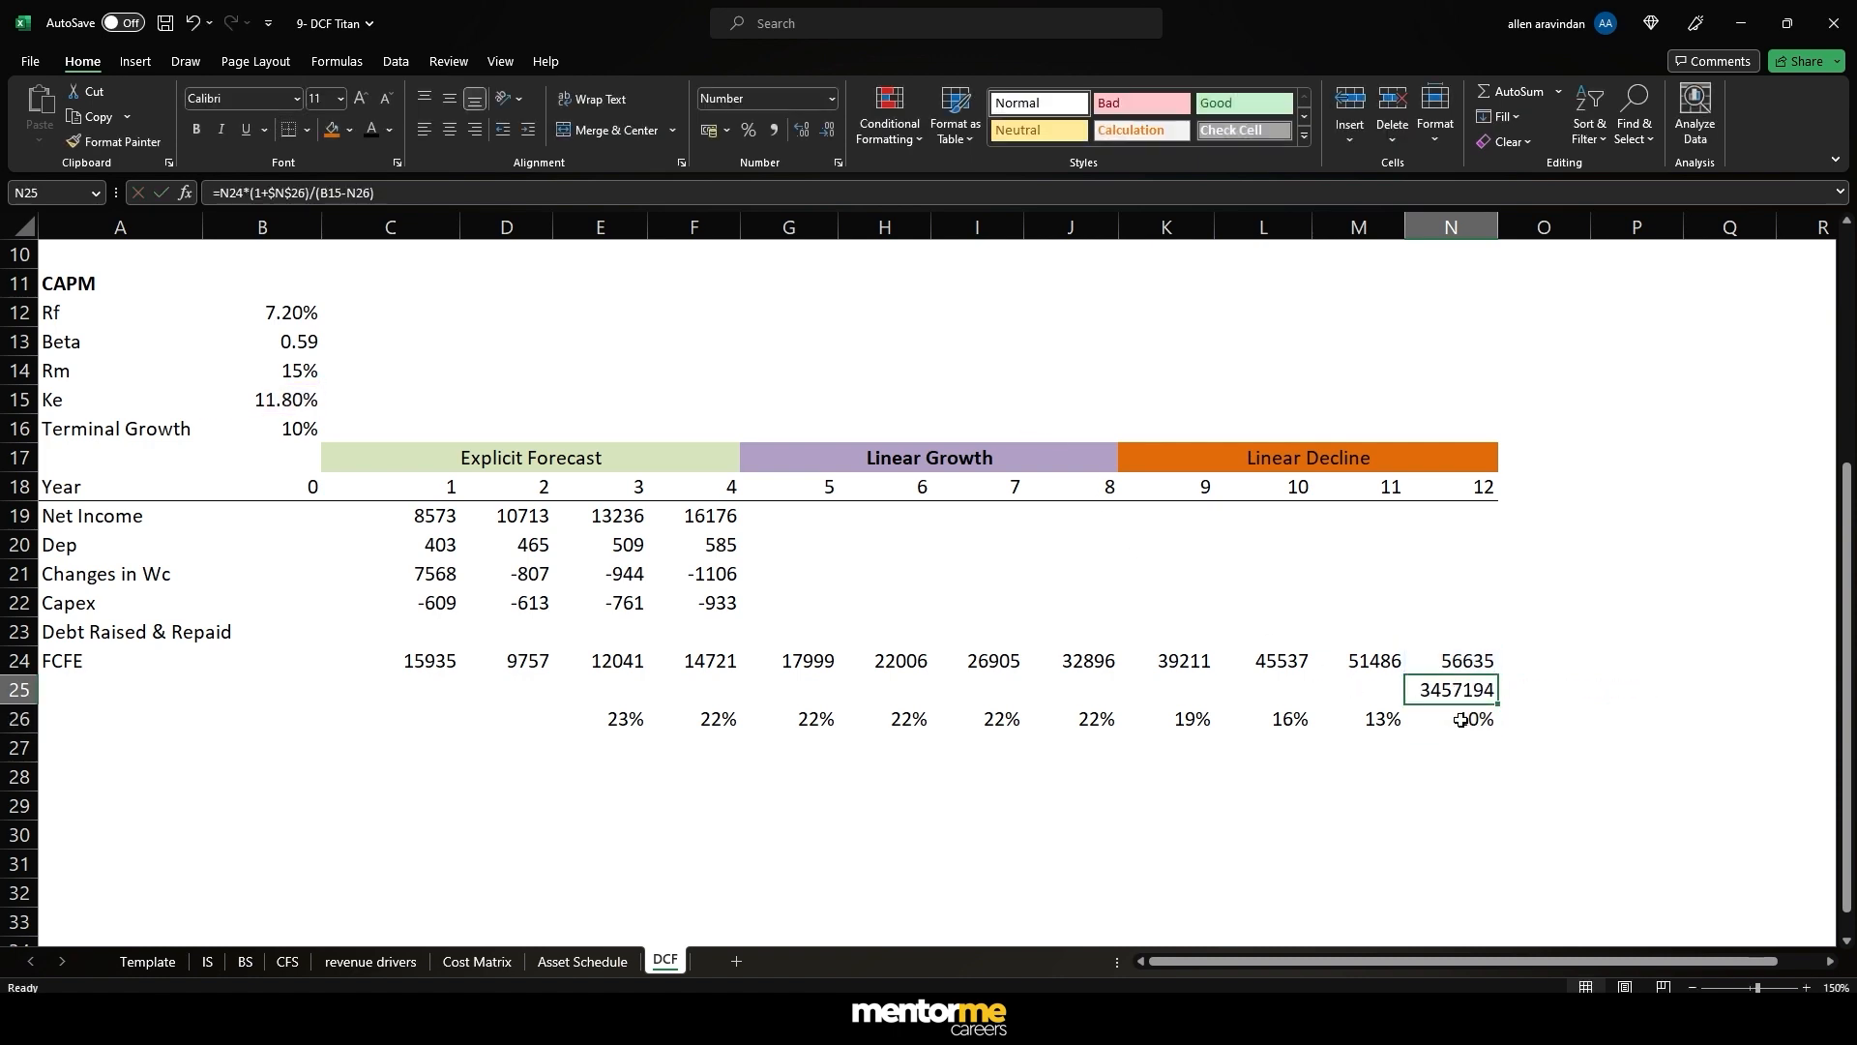
# - Label row 26 as Growth rate in A26 and row 28 as PV in A28
pyautogui.click(102, 752)
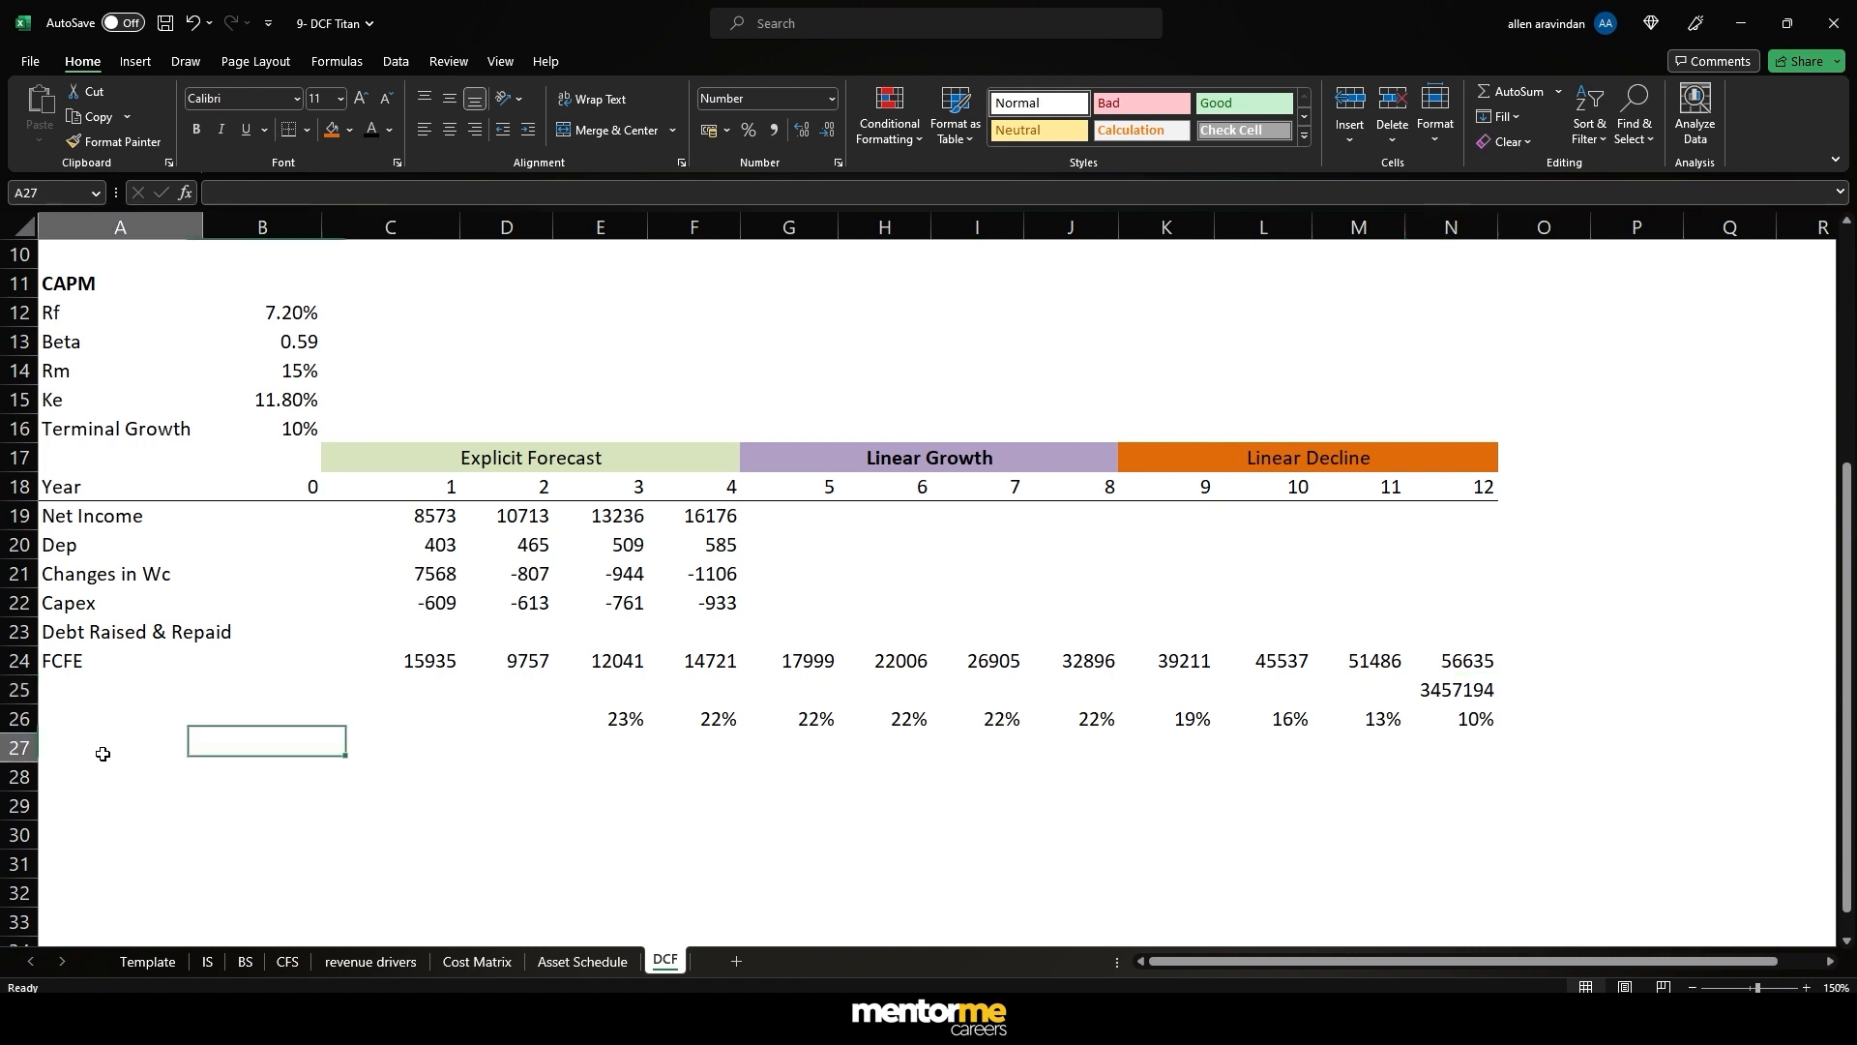
pyautogui.click(107, 723)
pyautogui.write('Growth rate')
pyautogui.press('Return')
pyautogui.press('Return')
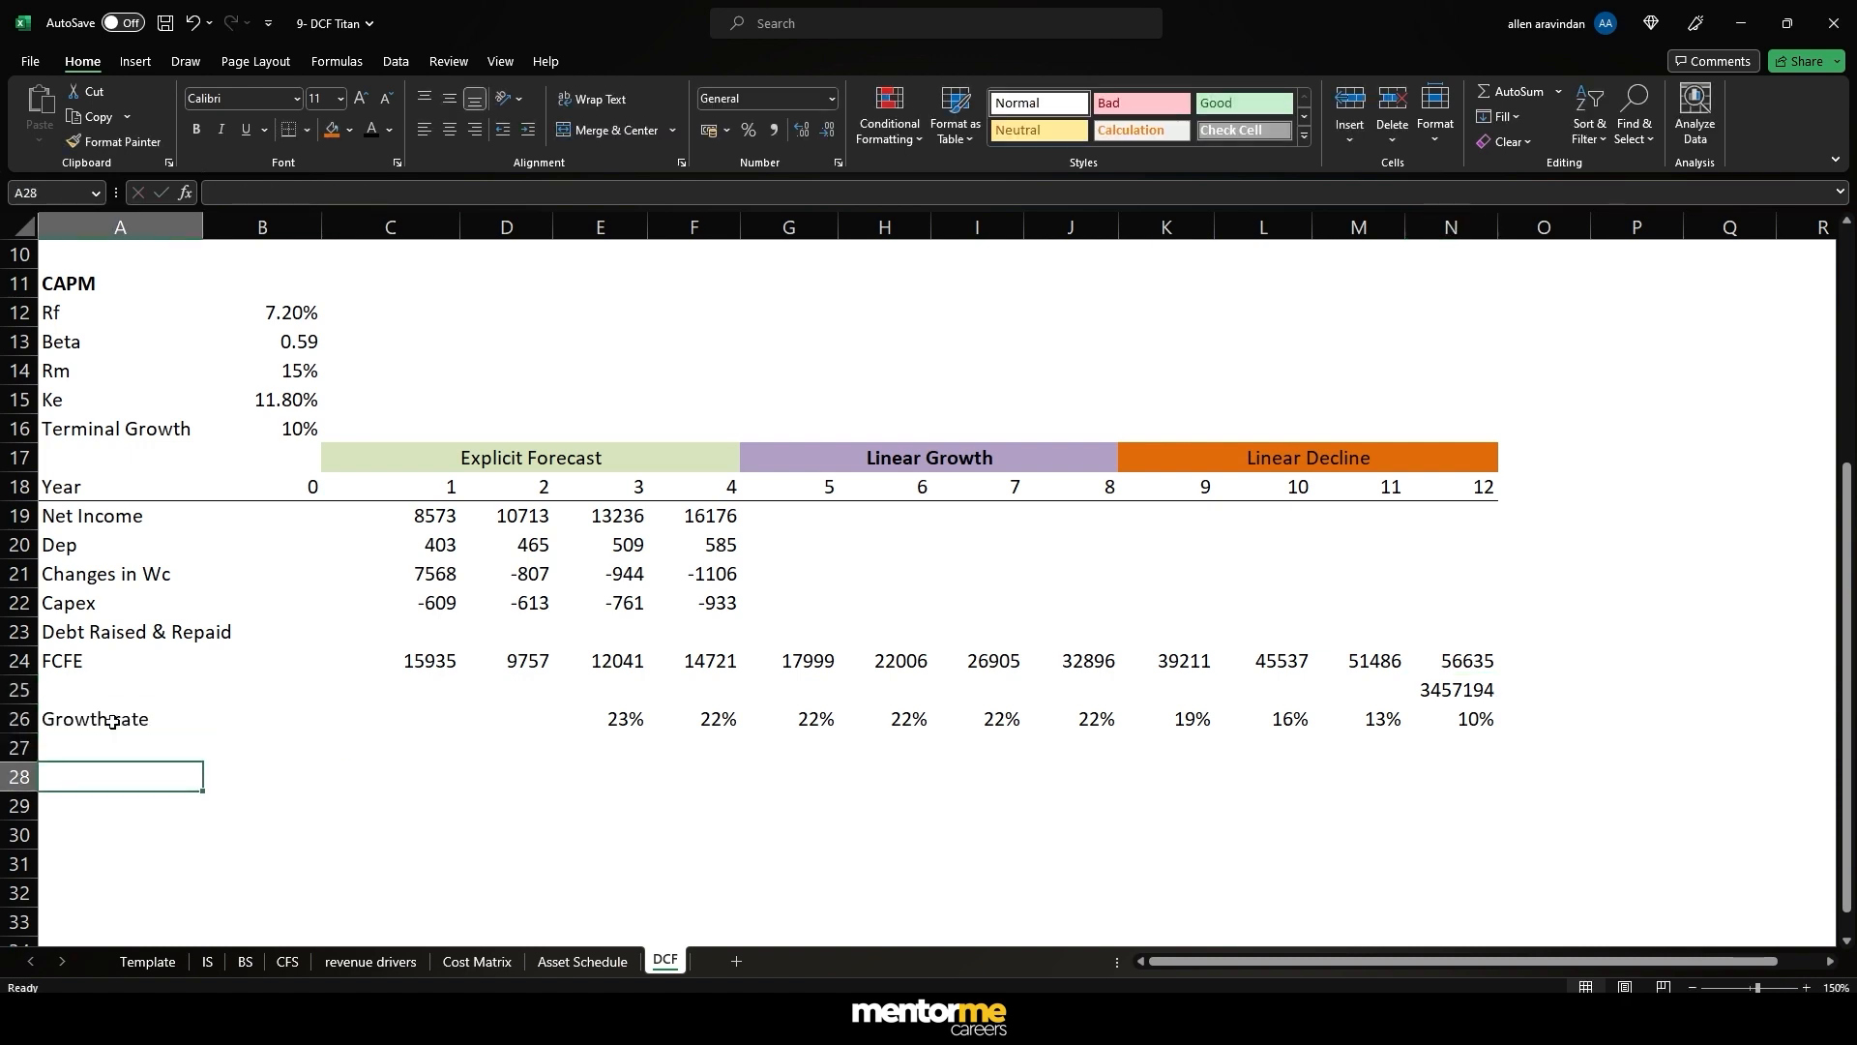
pyautogui.write('PV')
pyautogui.press('Return')
pyautogui.press('Up')
pyautogui.press('Right')
pyautogui.press('Right')
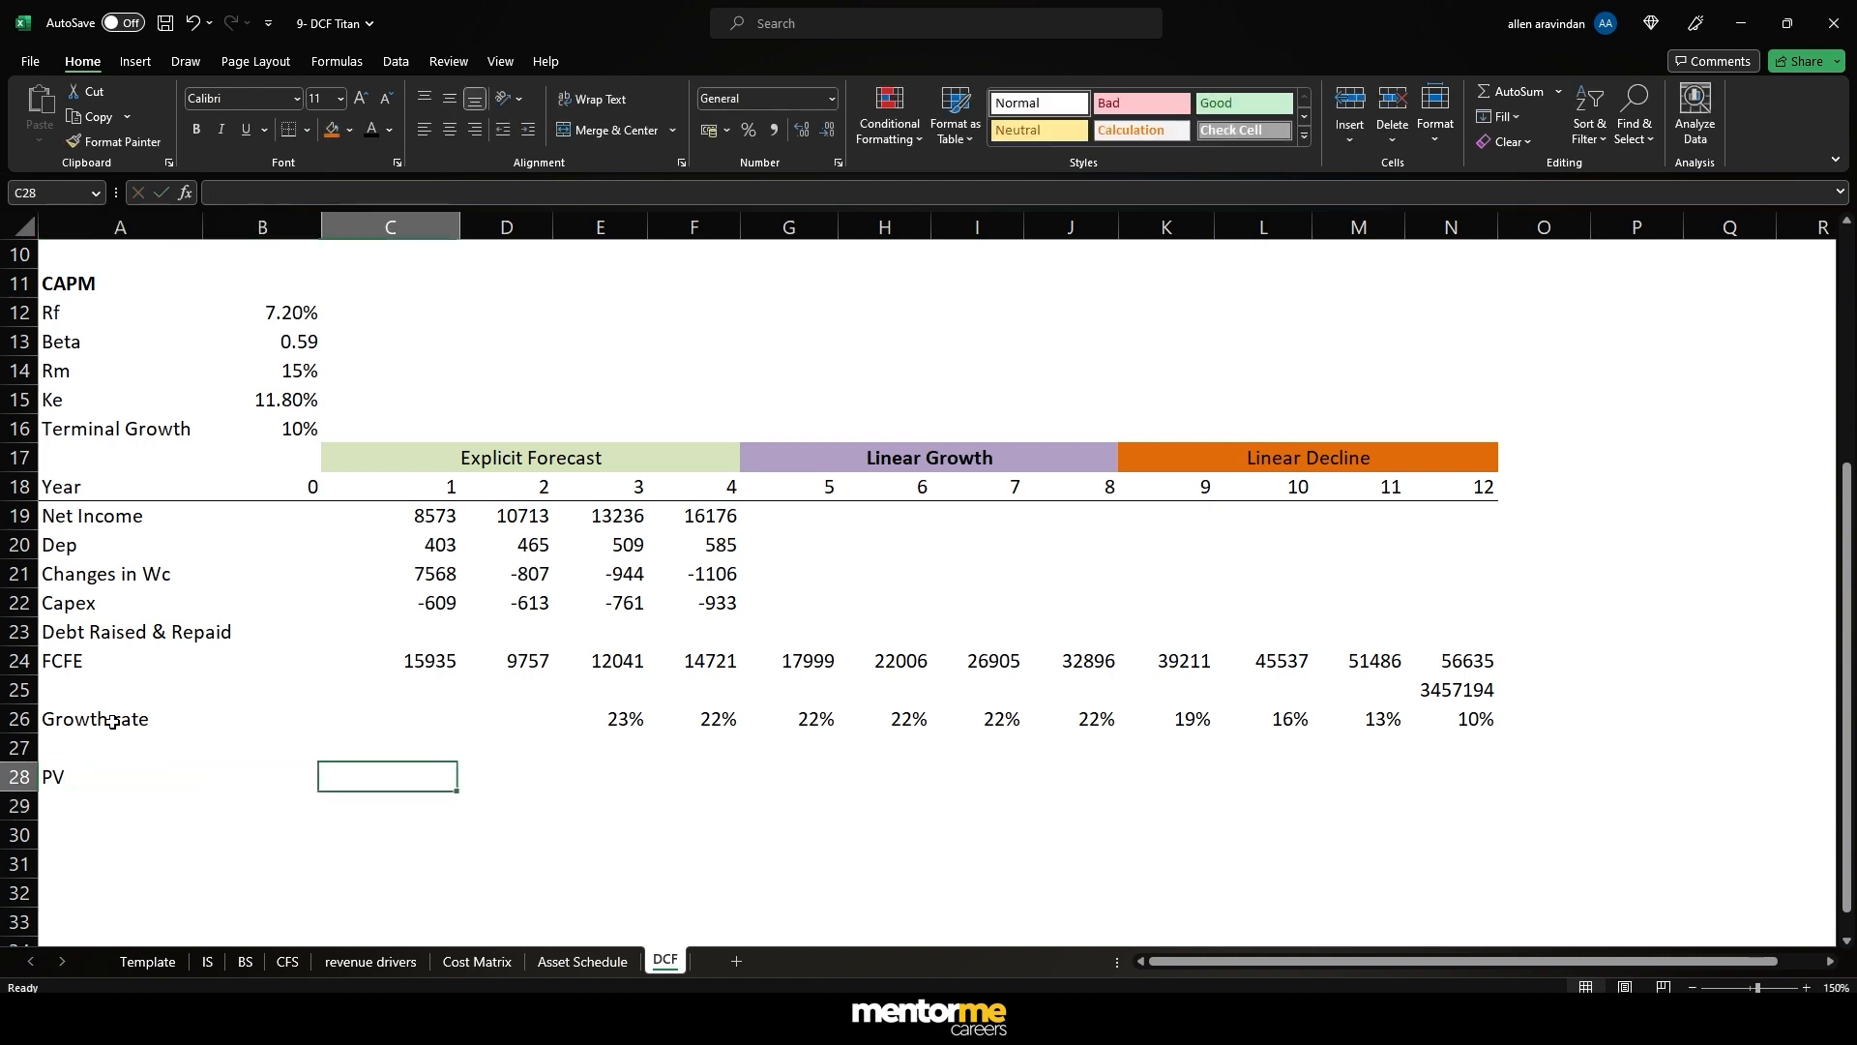
pyautogui.write('=')
pyautogui.press('Up')
pyautogui.press('Up')
pyautogui.press('Up')
pyautogui.press('Up')
pyautogui.write('/')
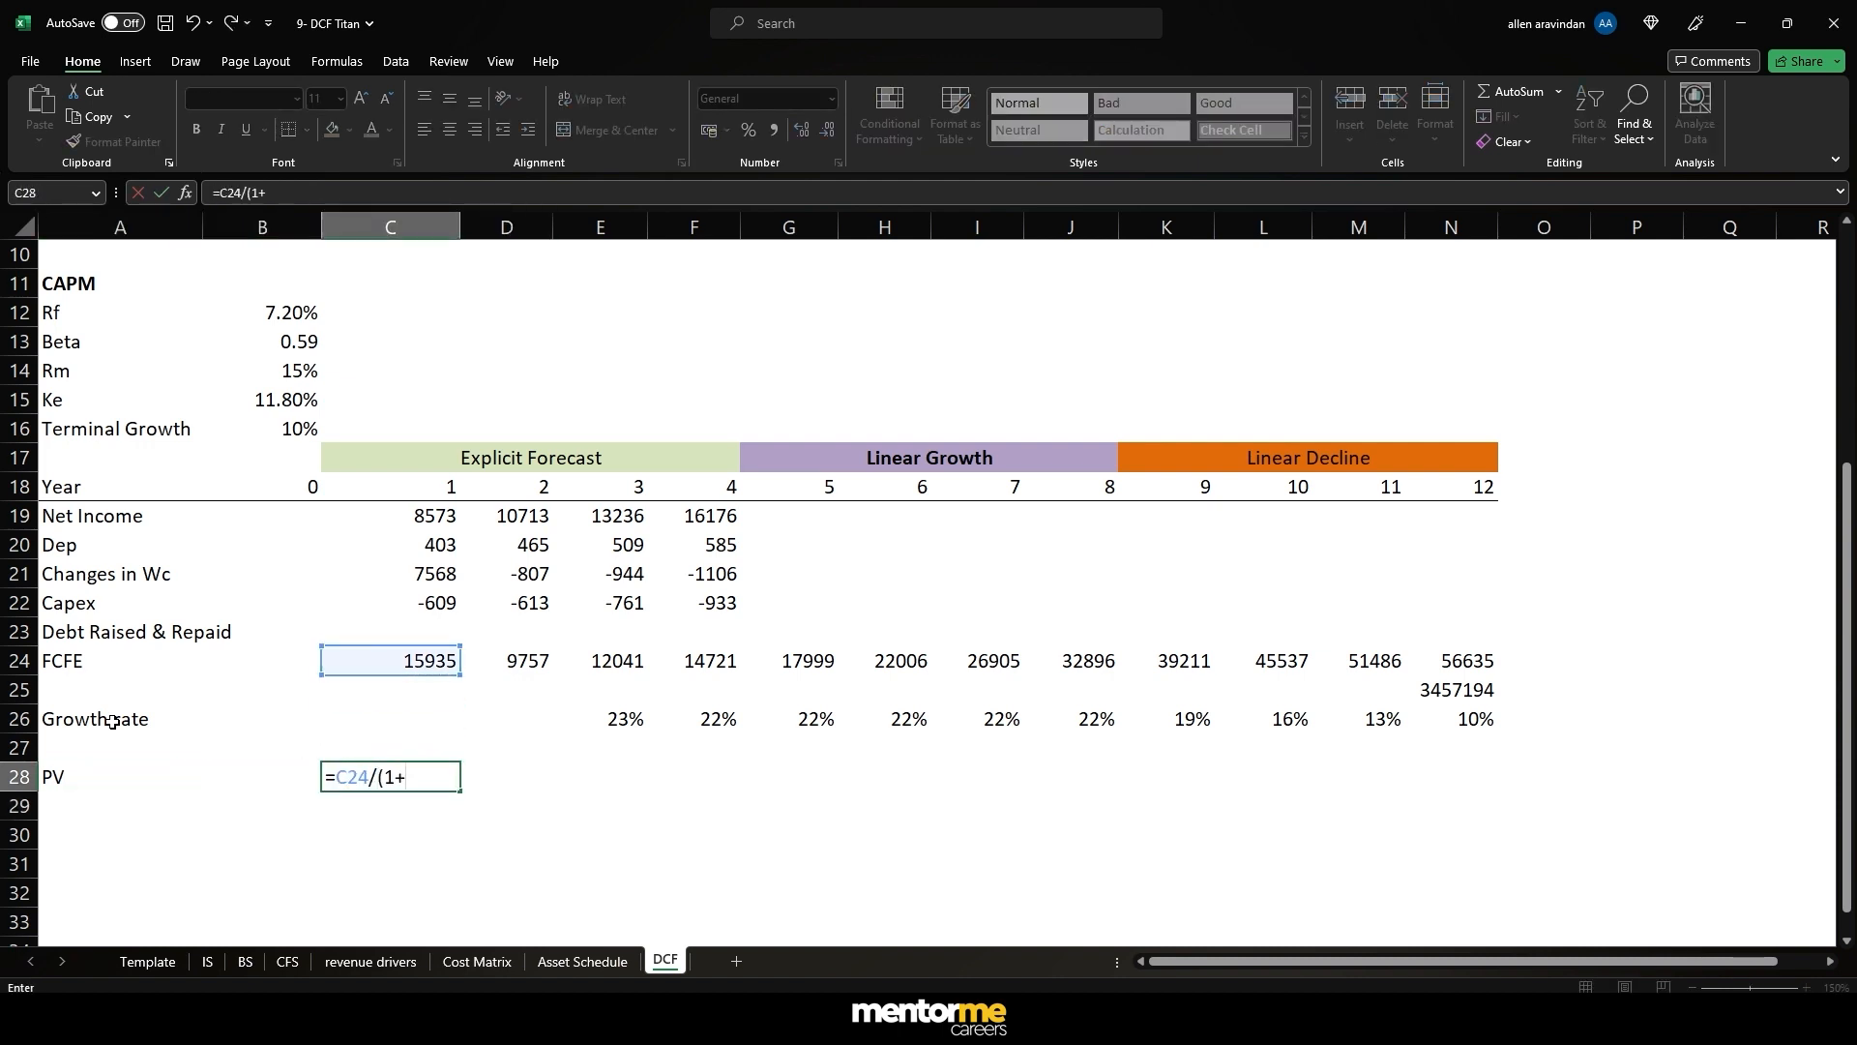
pyautogui.press('Escape')
# - Discount the year 1 cash flow in C28 with =SUM(C24:C25)/(1+$B$15)^C18
pyautogui.write('=SUM(')
pyautogui.press('Up')
pyautogui.press('Up')
pyautogui.press('Up')
pyautogui.press('Up')
pyautogui.hotkey('shift', 'Down')
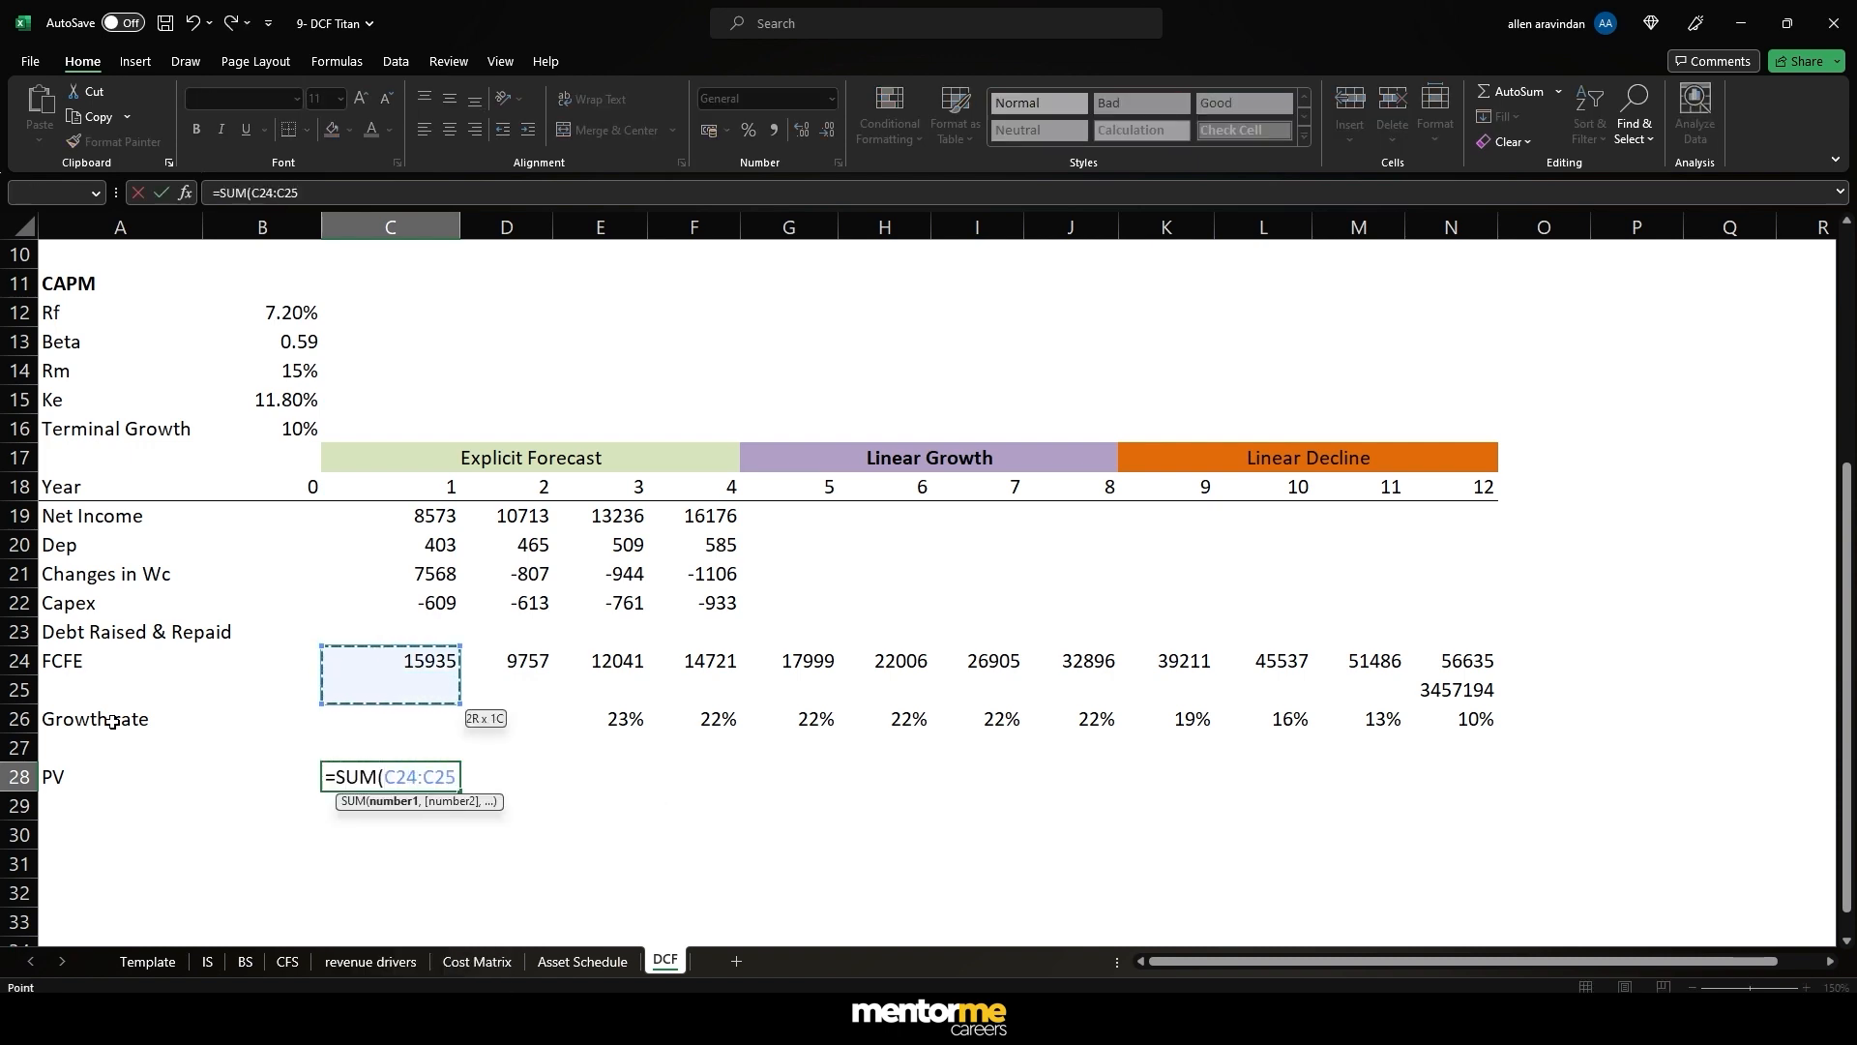
pyautogui.write(')')
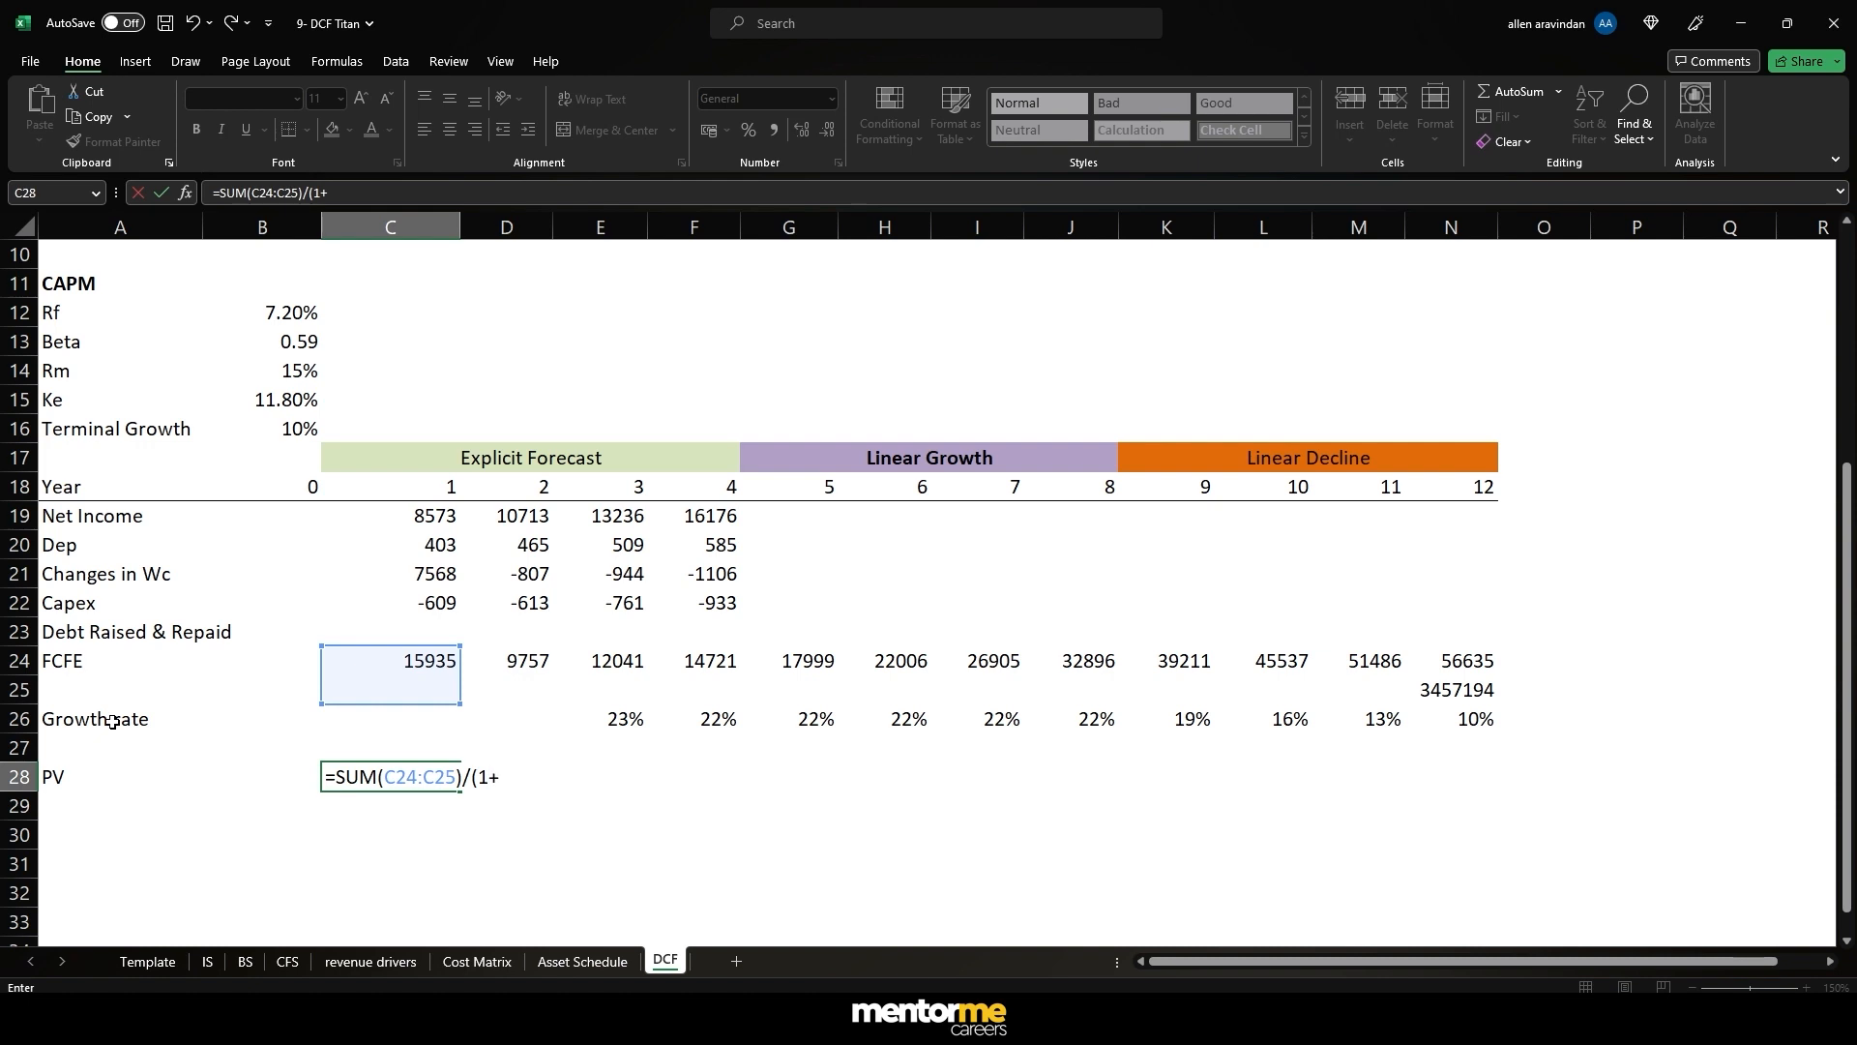
pyautogui.write('/(1+')
pyautogui.click(291, 397)
pyautogui.press('F4')
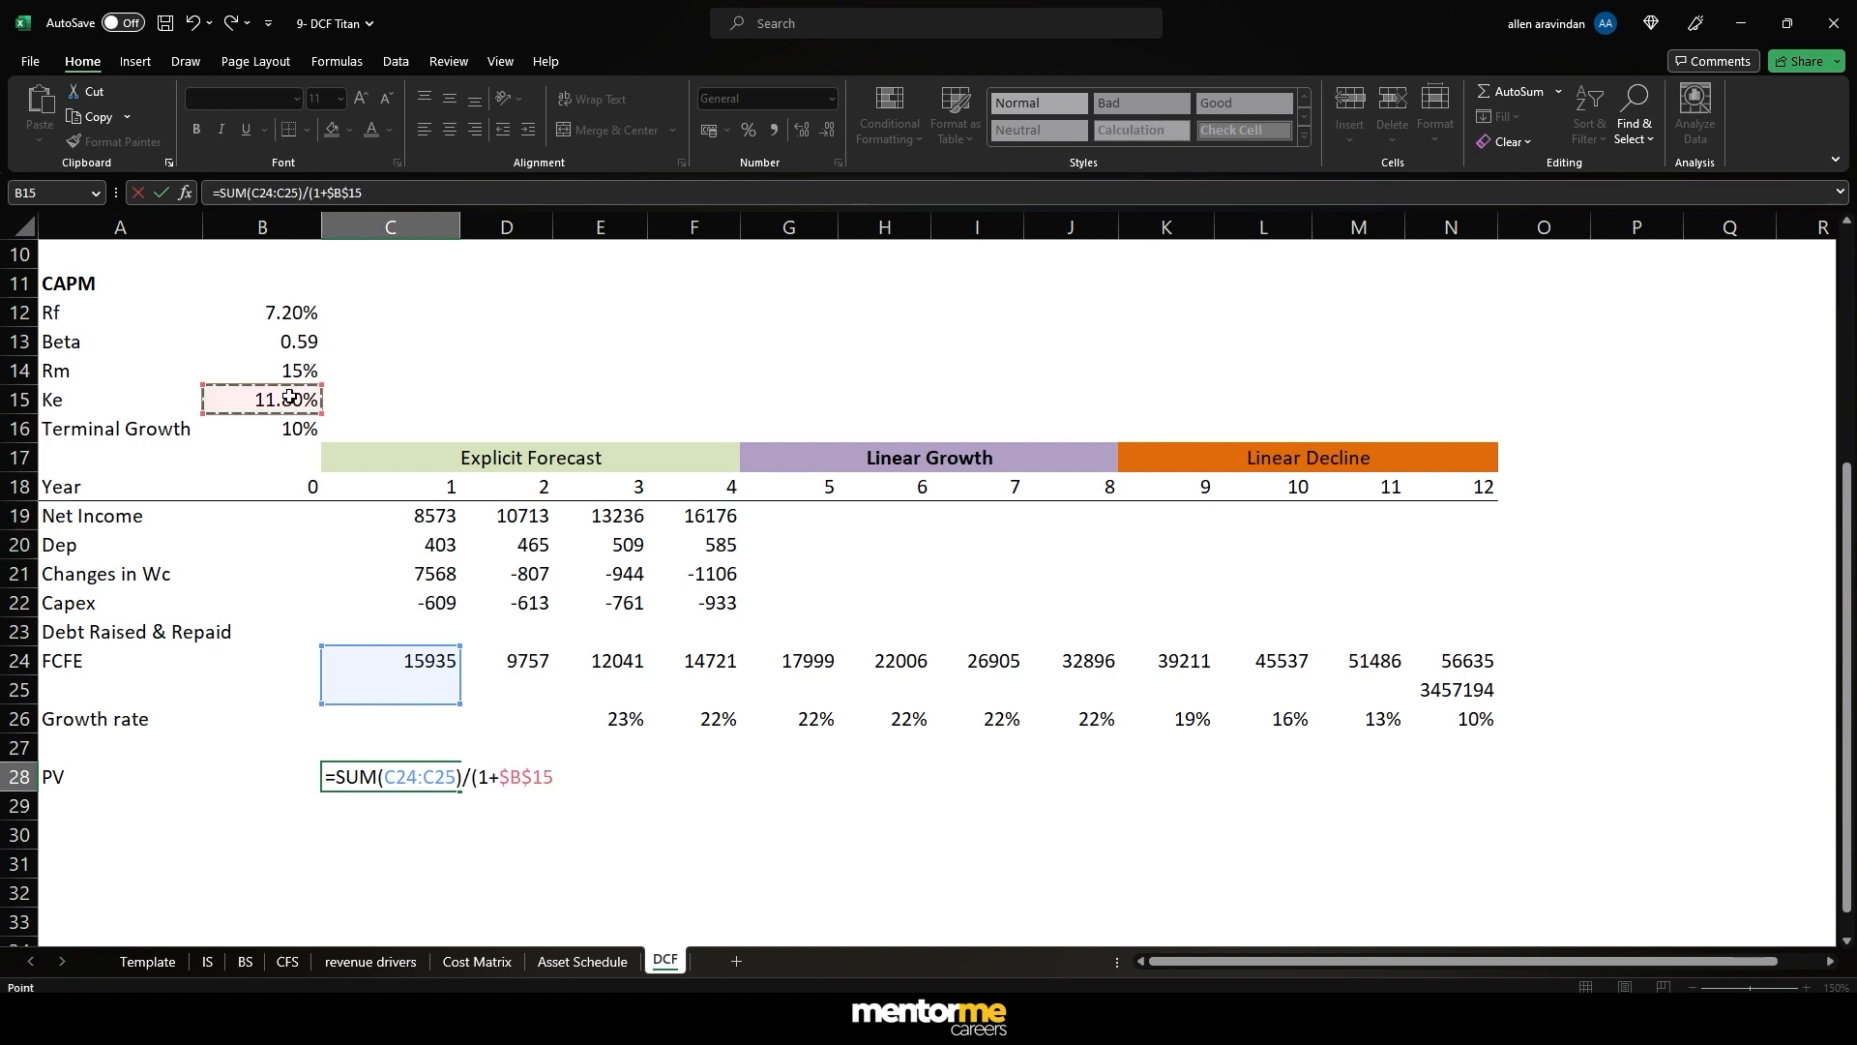
pyautogui.write('_')
pyautogui.click(400, 484)
pyautogui.press('Return')
# - Copy the present value formula from C28 across to N28 for years 2 to 12
pyautogui.press('Up')
pyautogui.hotkey('ctrl', 'c')
pyautogui.hotkey('shift', 'Right')
pyautogui.hotkey('shift', 'Right')
pyautogui.hotkey('shift', 'Right')
pyautogui.hotkey('shift', 'Right')
pyautogui.hotkey('shift', 'Right')
pyautogui.hotkey('shift', 'Right')
pyautogui.hotkey('shift', 'Right')
pyautogui.hotkey('shift', 'Right')
pyautogui.hotkey('shift', 'Right')
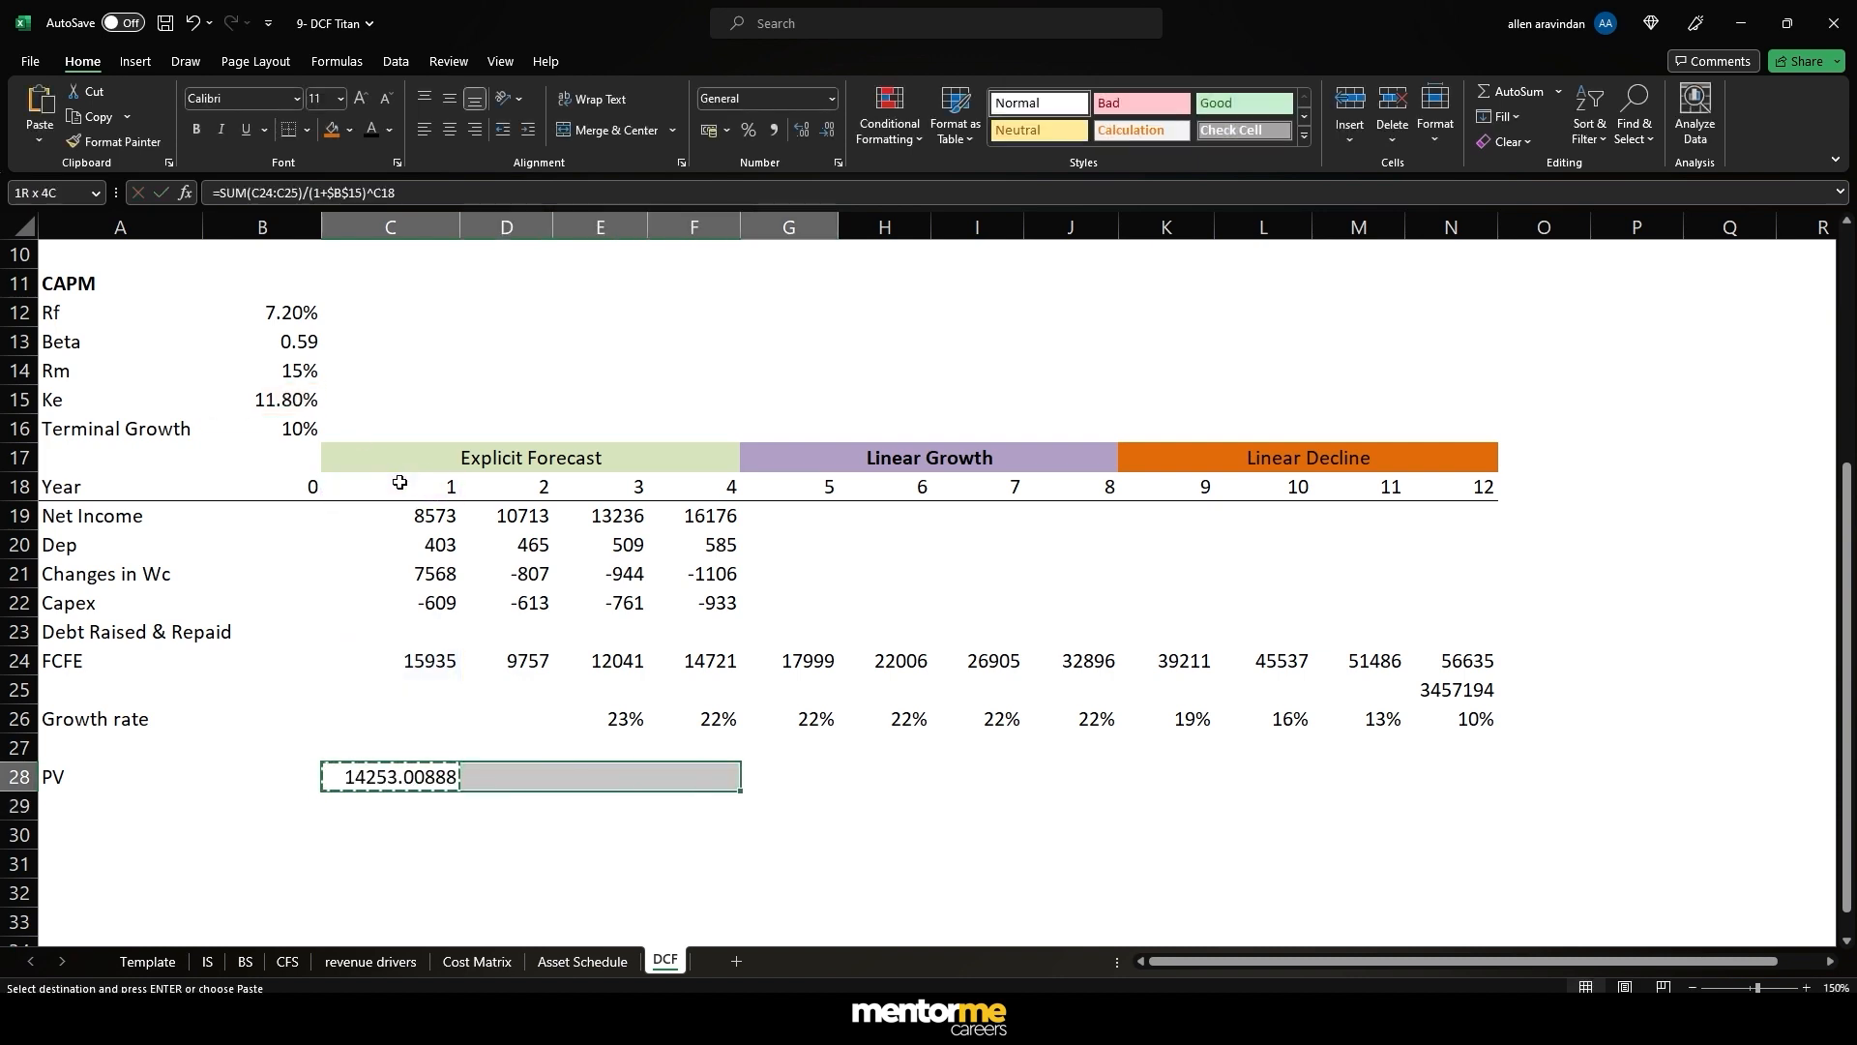
pyautogui.press('Return')
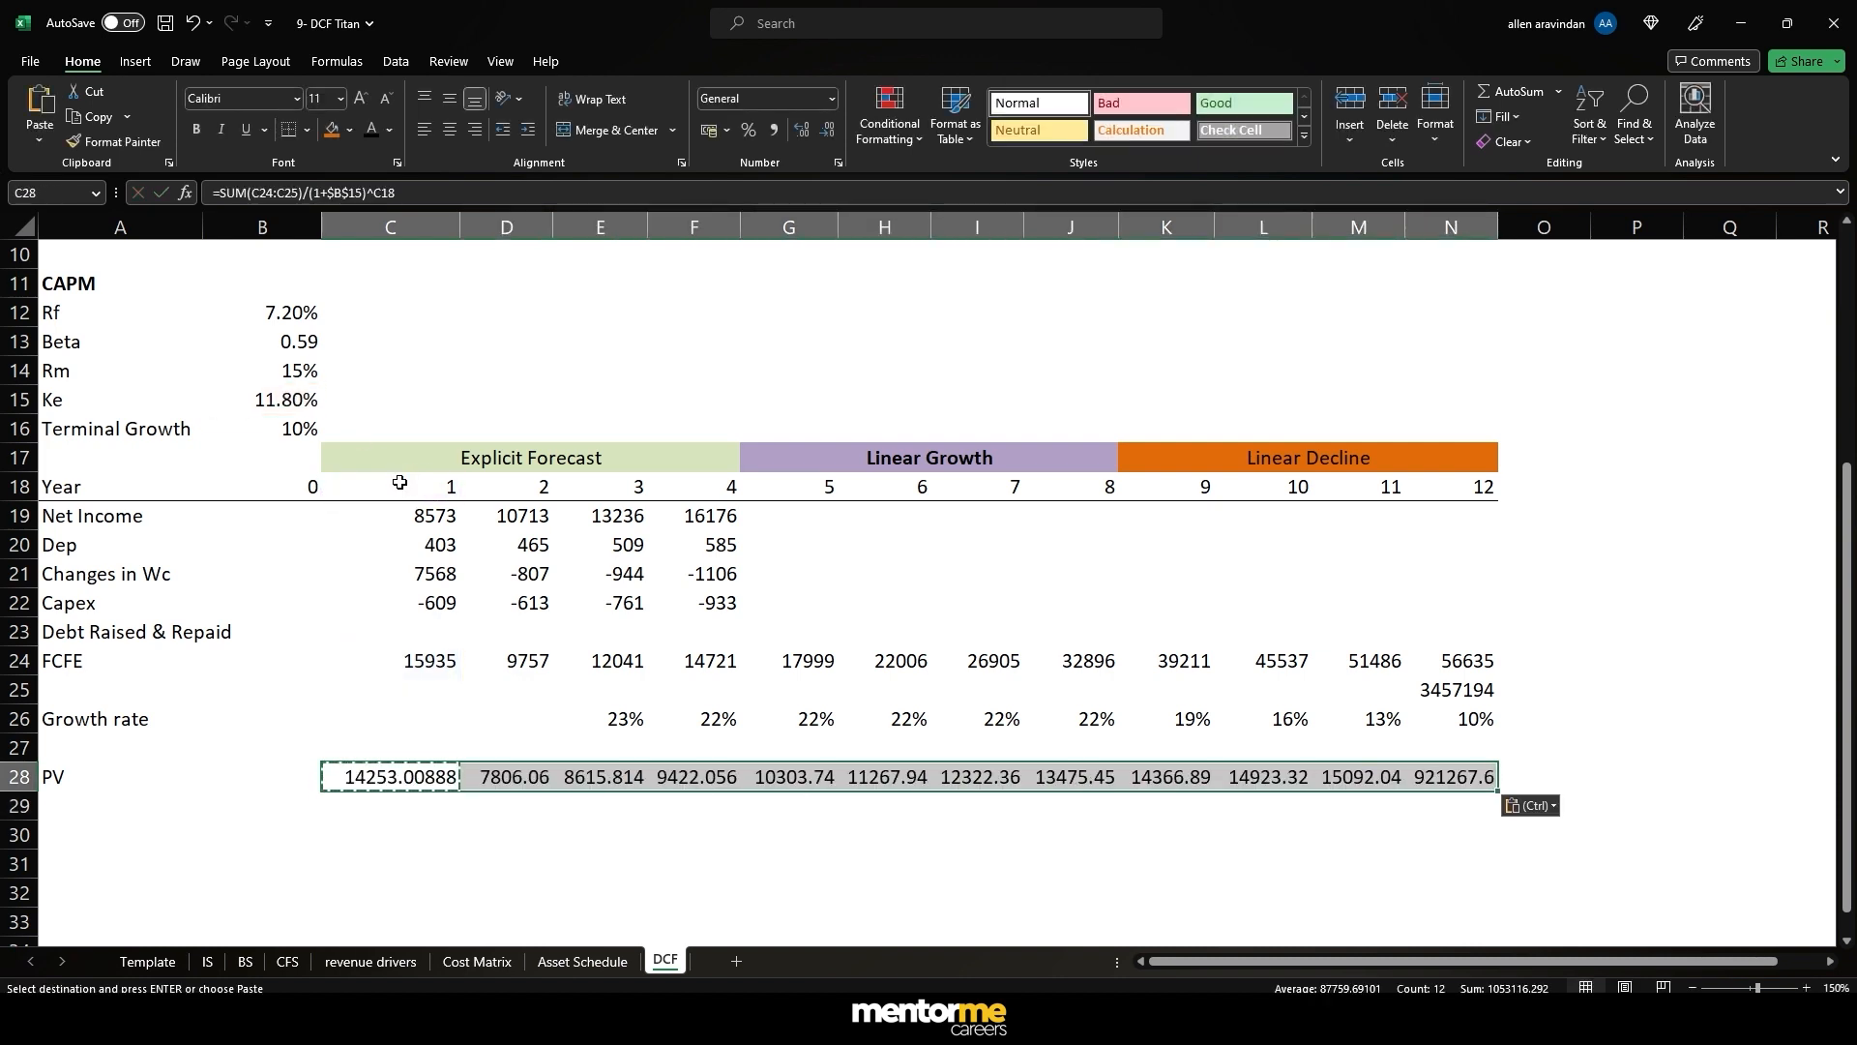
# - Display the present values in C28:N28 without decimals
pyautogui.click(828, 131)
pyautogui.click(828, 132)
pyautogui.click(828, 131)
pyautogui.click(828, 132)
pyautogui.click(828, 132)
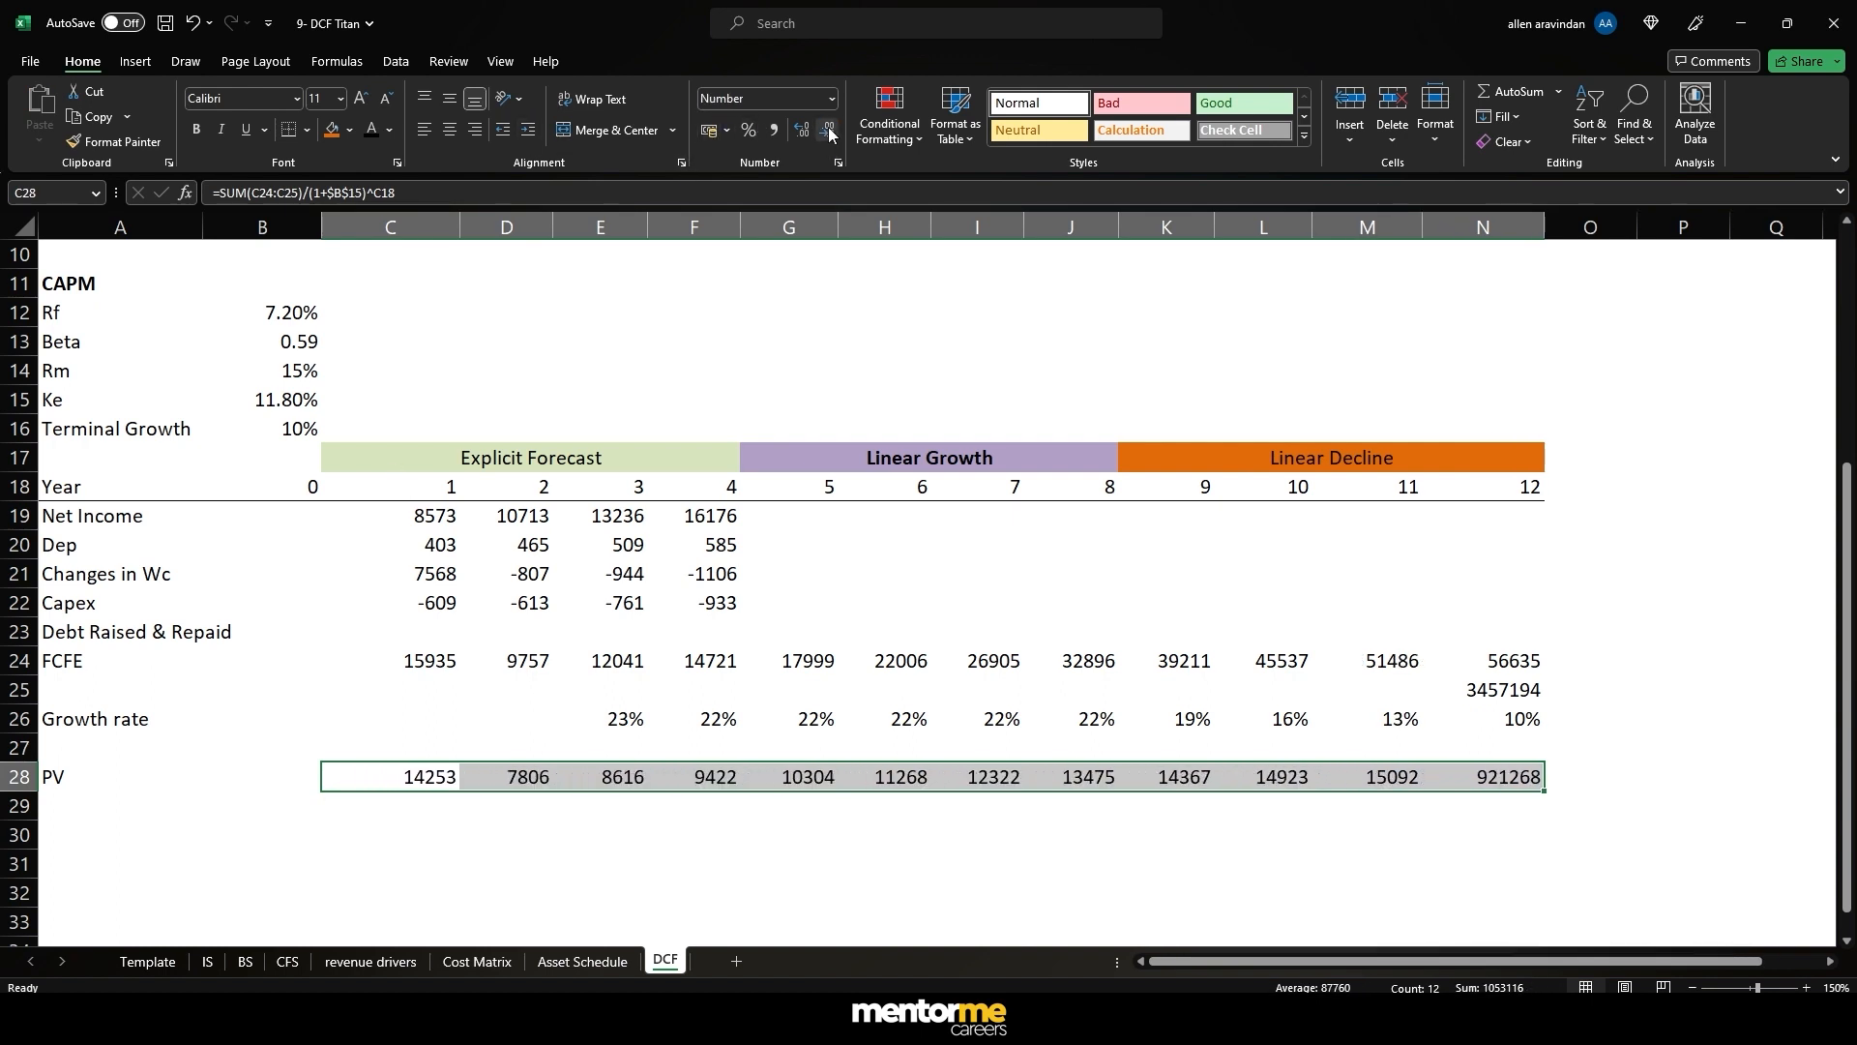
# - Inspect the cell references of the year 12 present value formula in N28
pyautogui.click(520, 624)
pyautogui.doubleClick(1497, 779)
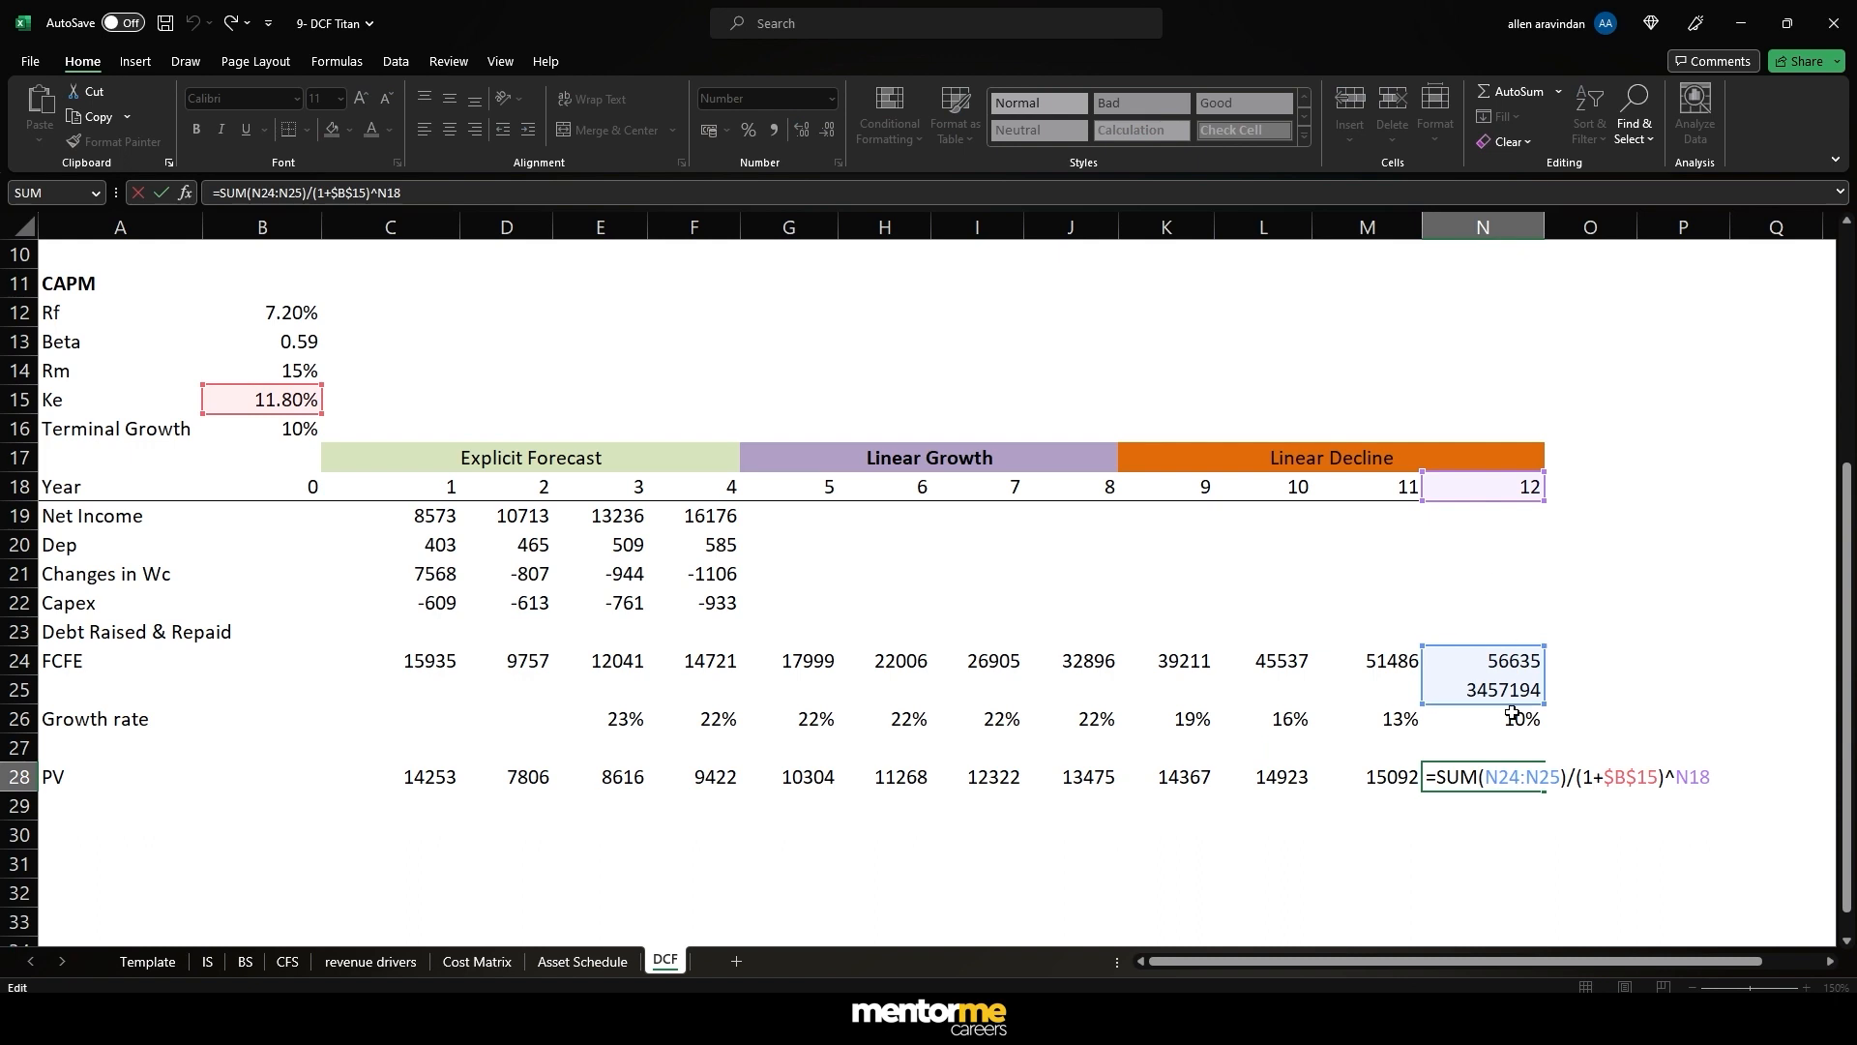
pyautogui.press('Escape')
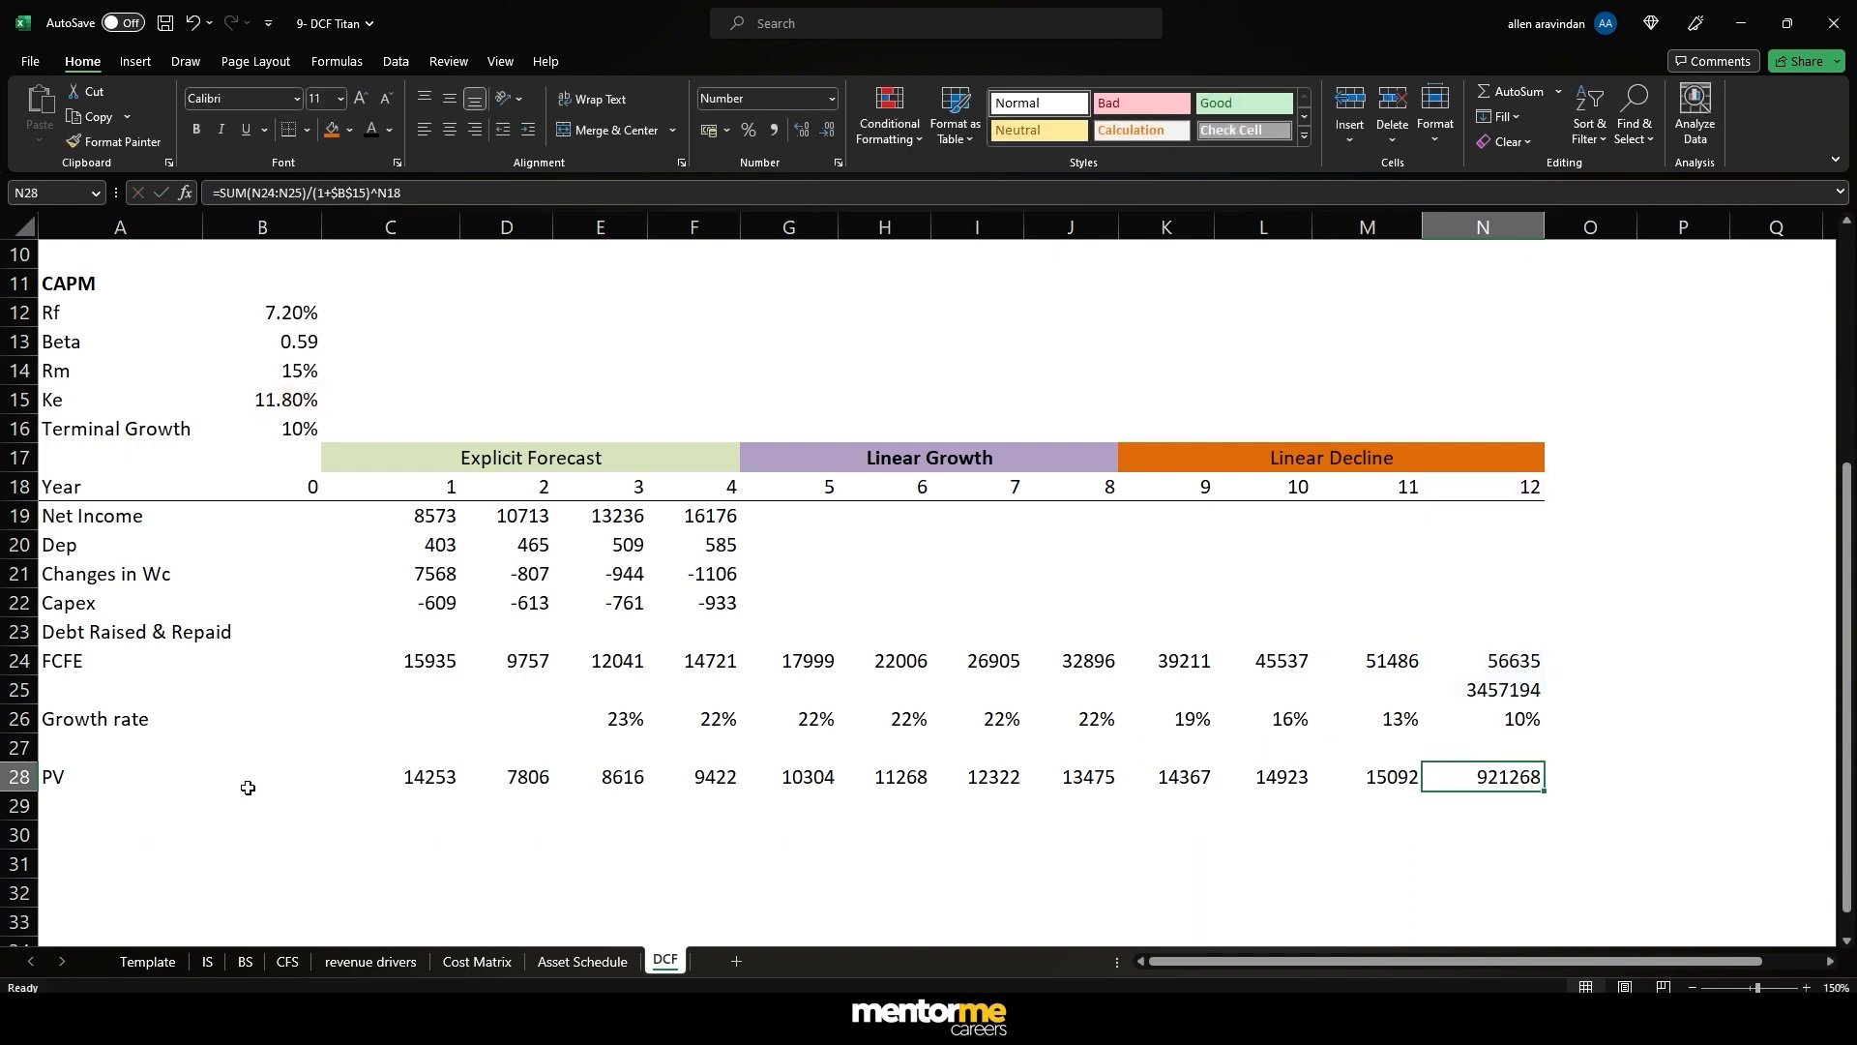
# - Label A29 as Equity Value
pyautogui.click(103, 805)
pyautogui.write('s')
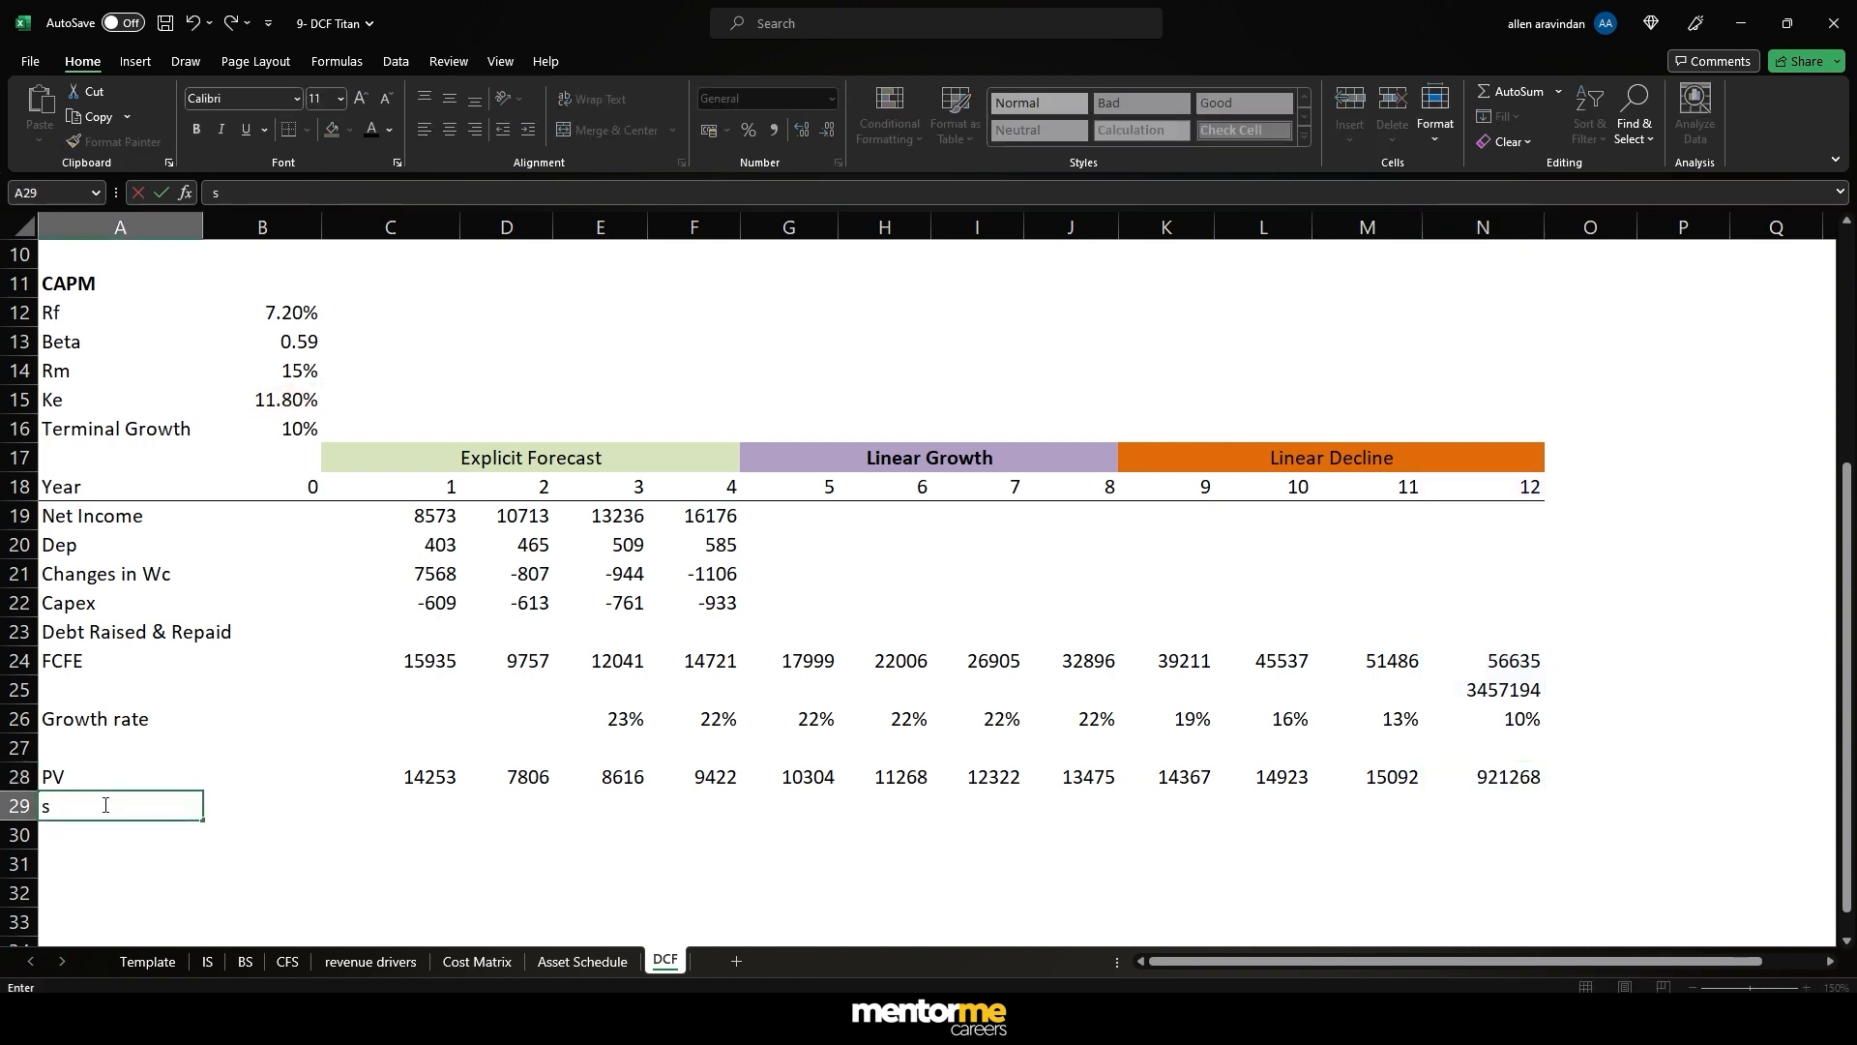
pyautogui.write('SUM')
pyautogui.press('Escape')
pyautogui.write('eQ')
pyautogui.write('Equity')
pyautogui.press('Return')
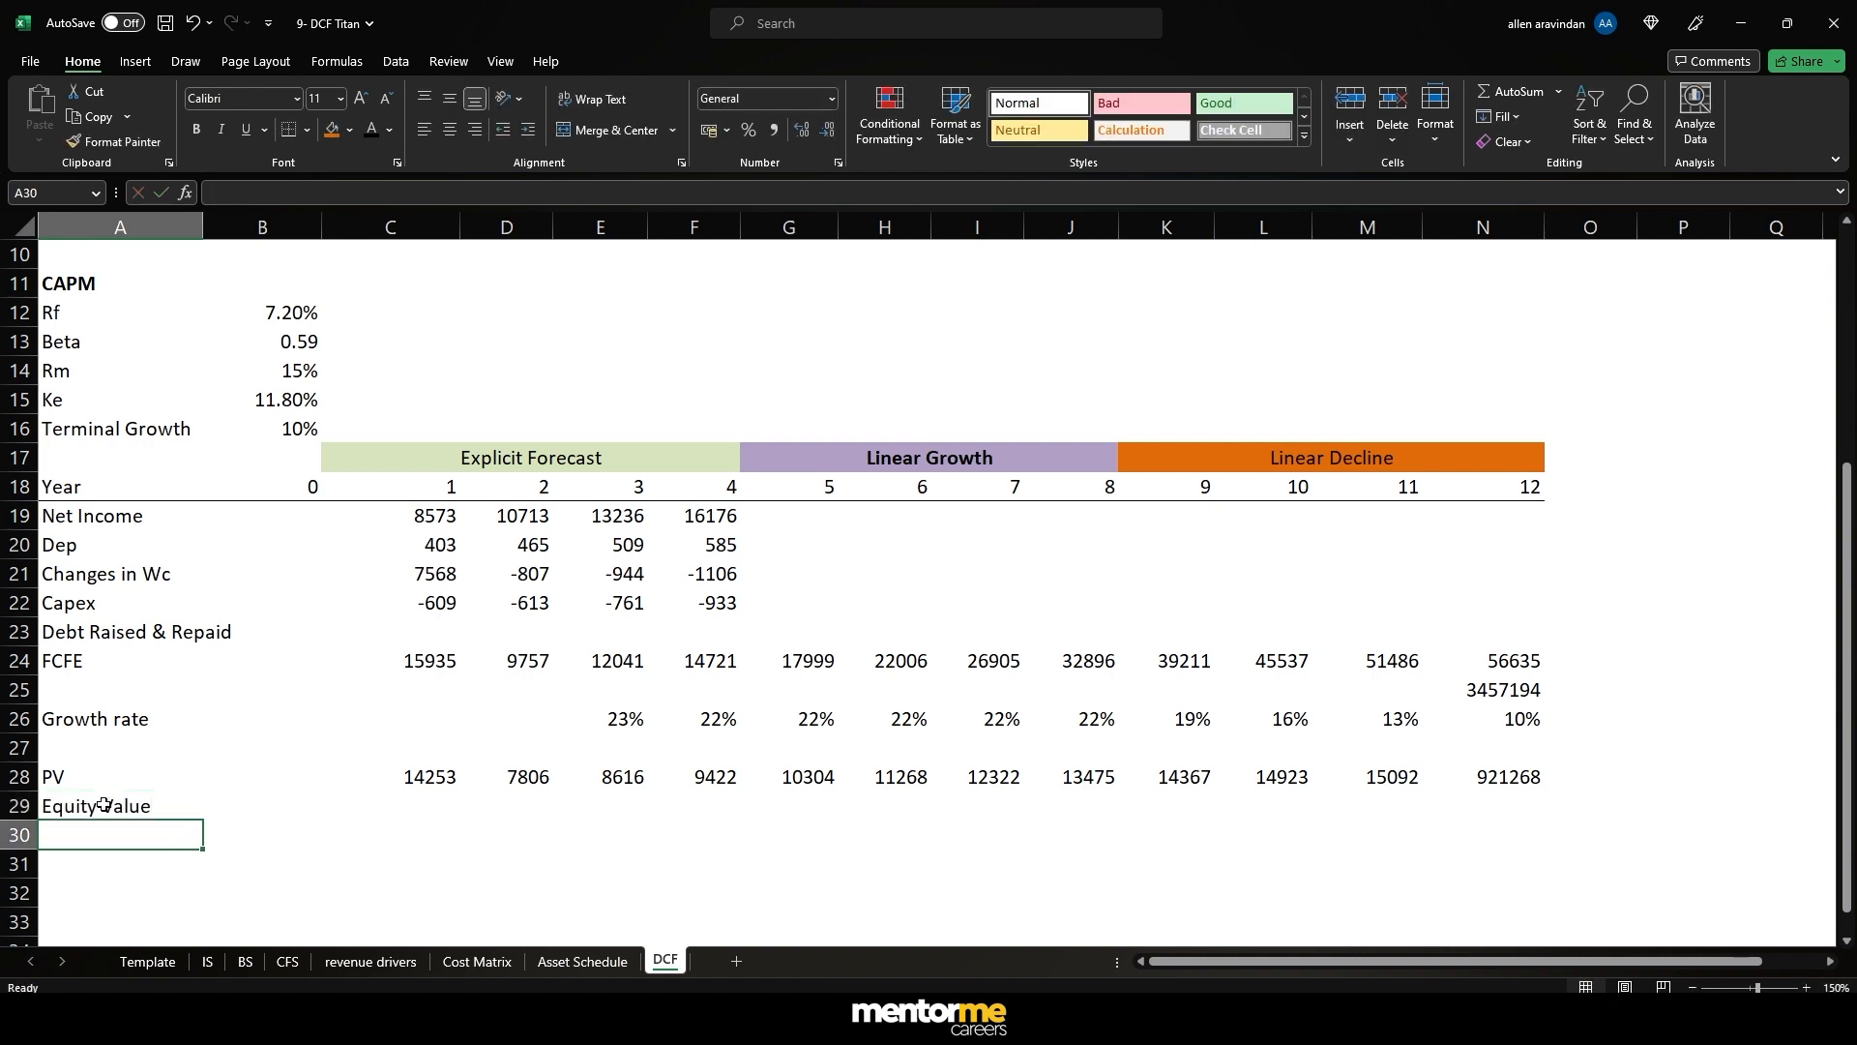
# - Sum the present values of years 1 to 12 in B29 to get the equity value
pyautogui.press('Up')
pyautogui.press('Right')
pyautogui.press('Right')
pyautogui.press('Left')
pyautogui.write('=sum(')
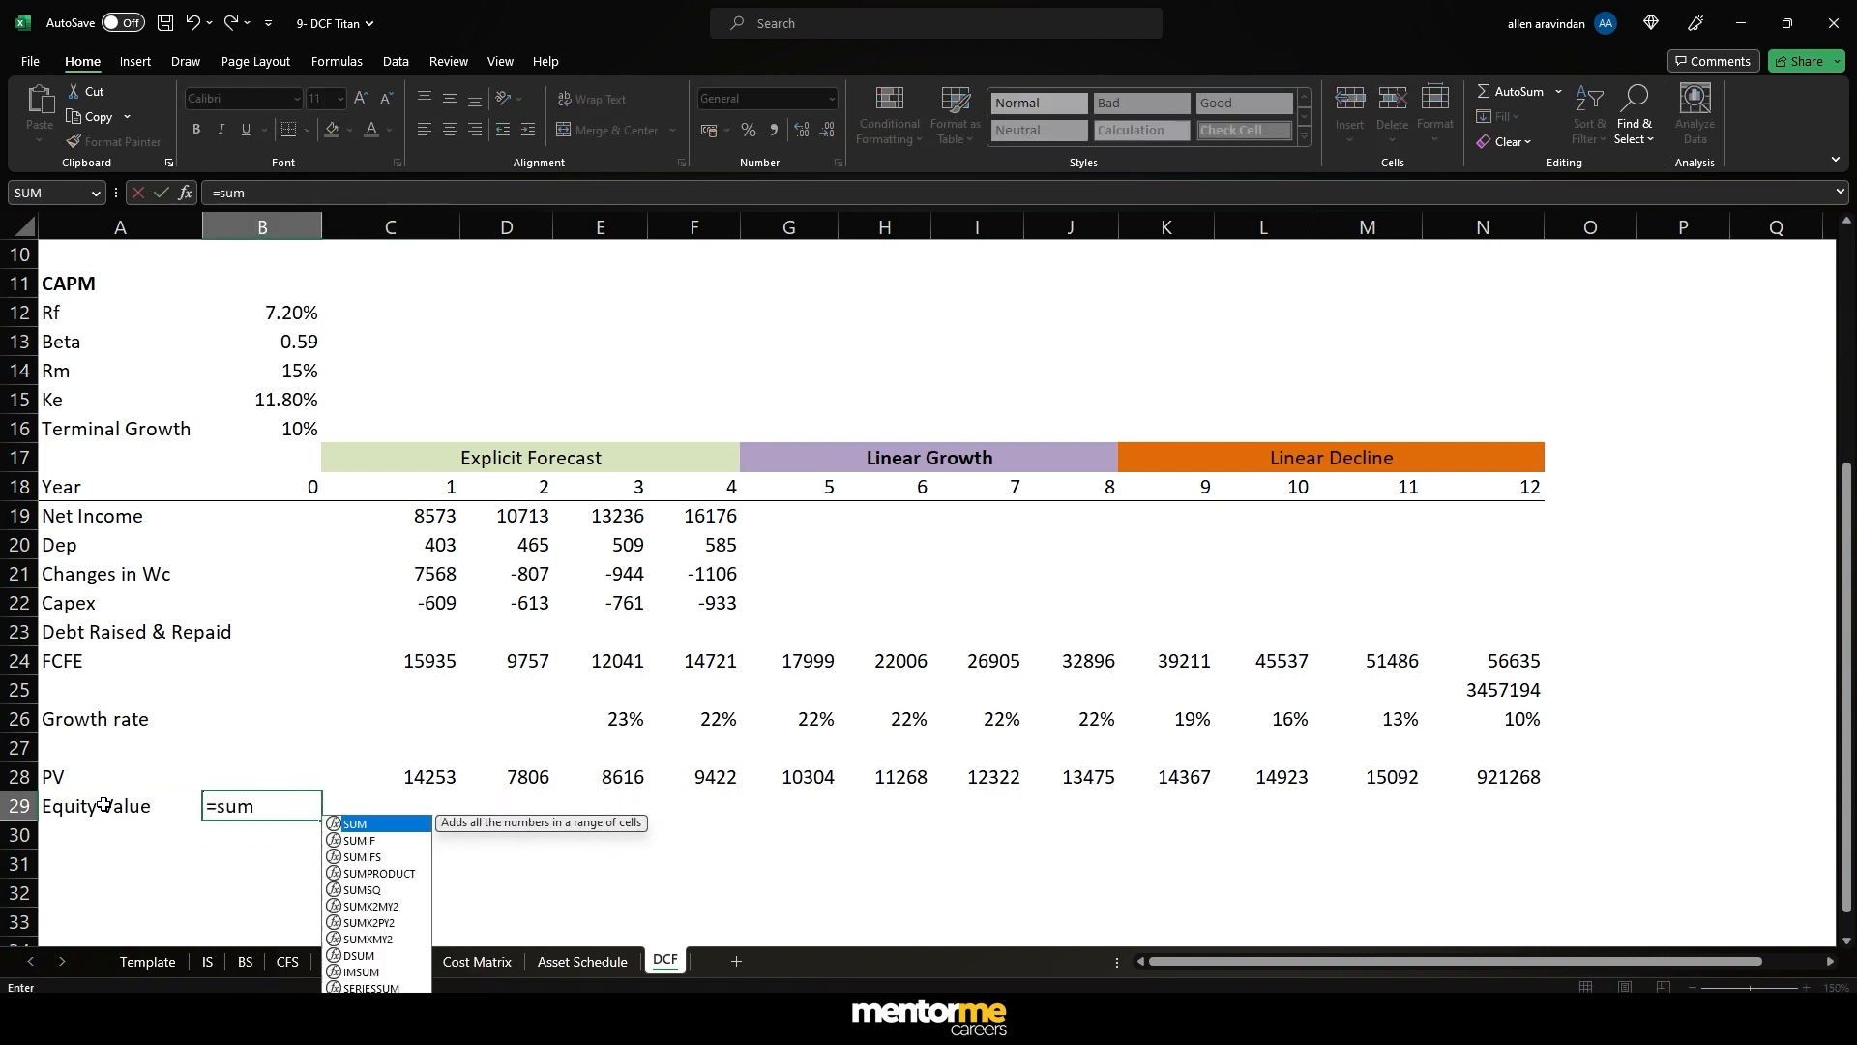
pyautogui.press('Up')
pyautogui.press('Right')
pyautogui.press('Right')
pyautogui.press('Left')
pyautogui.hotkey('ctrl', 'shift', 'Right')
pyautogui.press('Return')
pyautogui.press('Up')
pyautogui.press('Down')
pyautogui.press('Left')
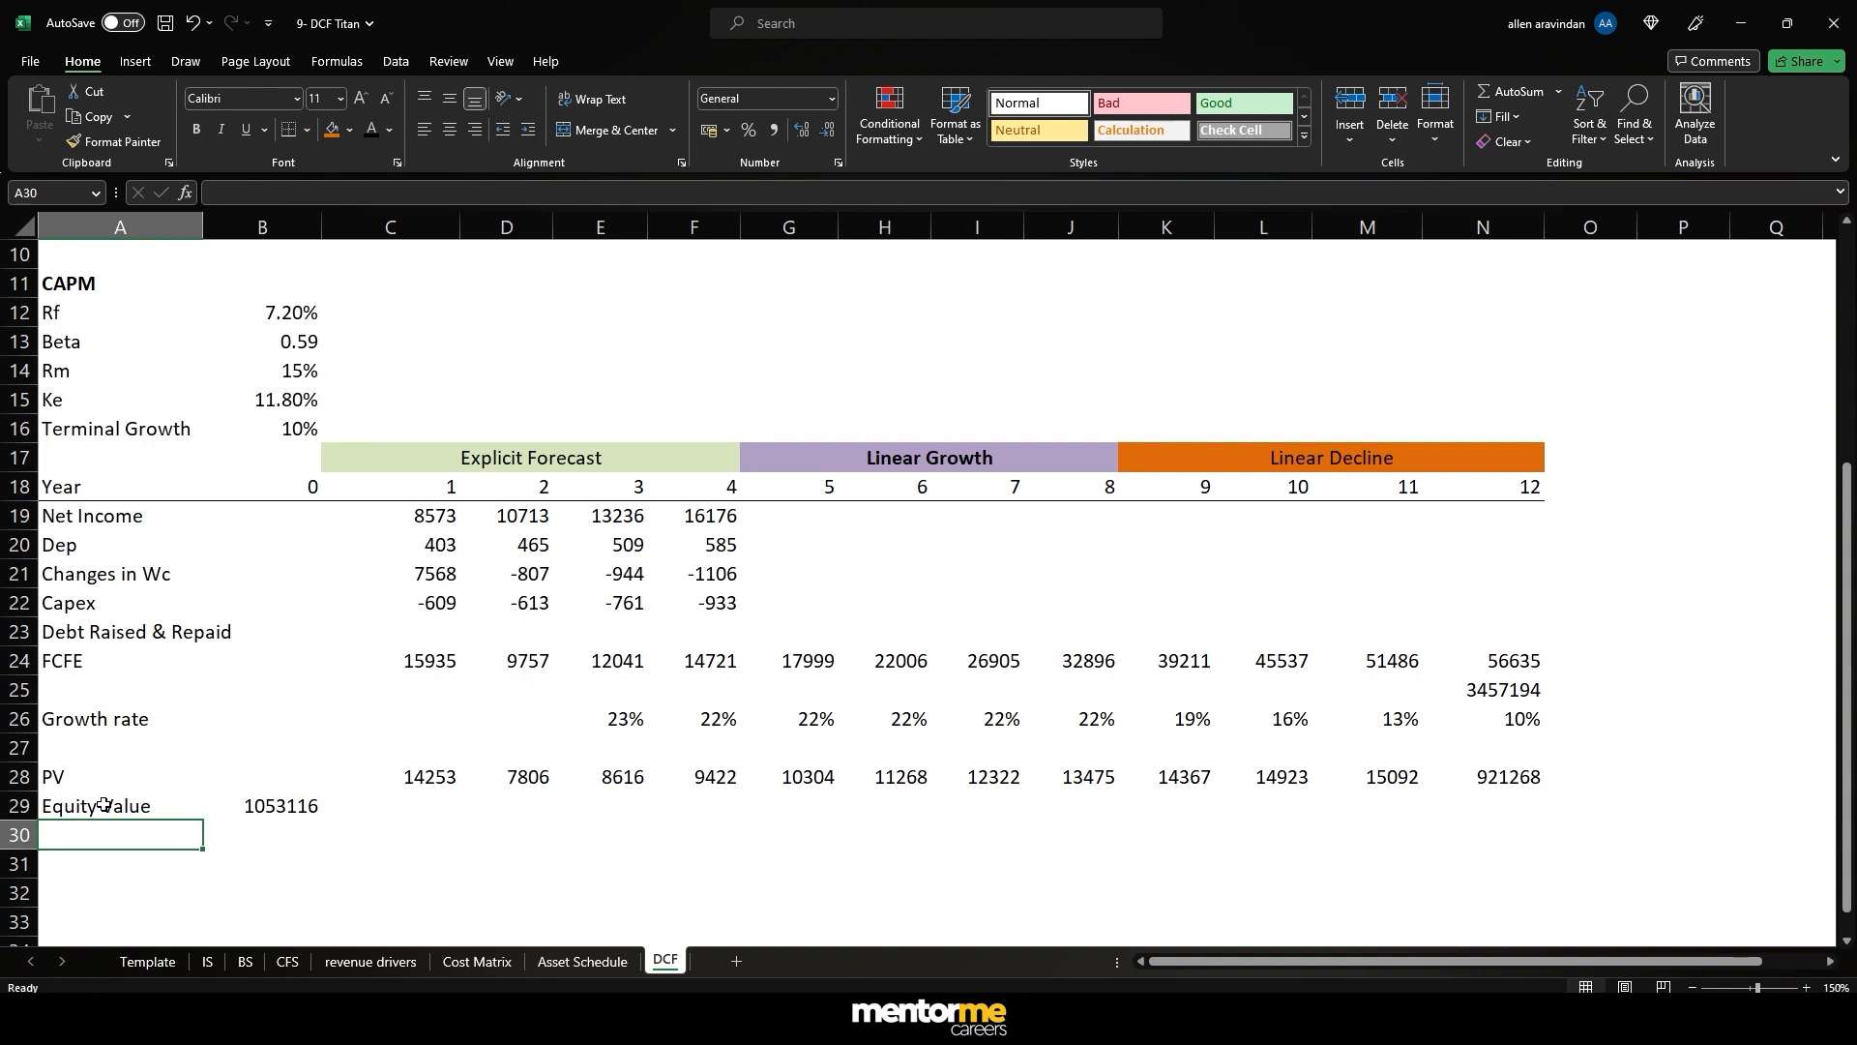
# - Label A30 as No of shares and link B30 to the 2024-E basic share count on the IS sheet
pyautogui.write('No of shares')
pyautogui.press('Right')
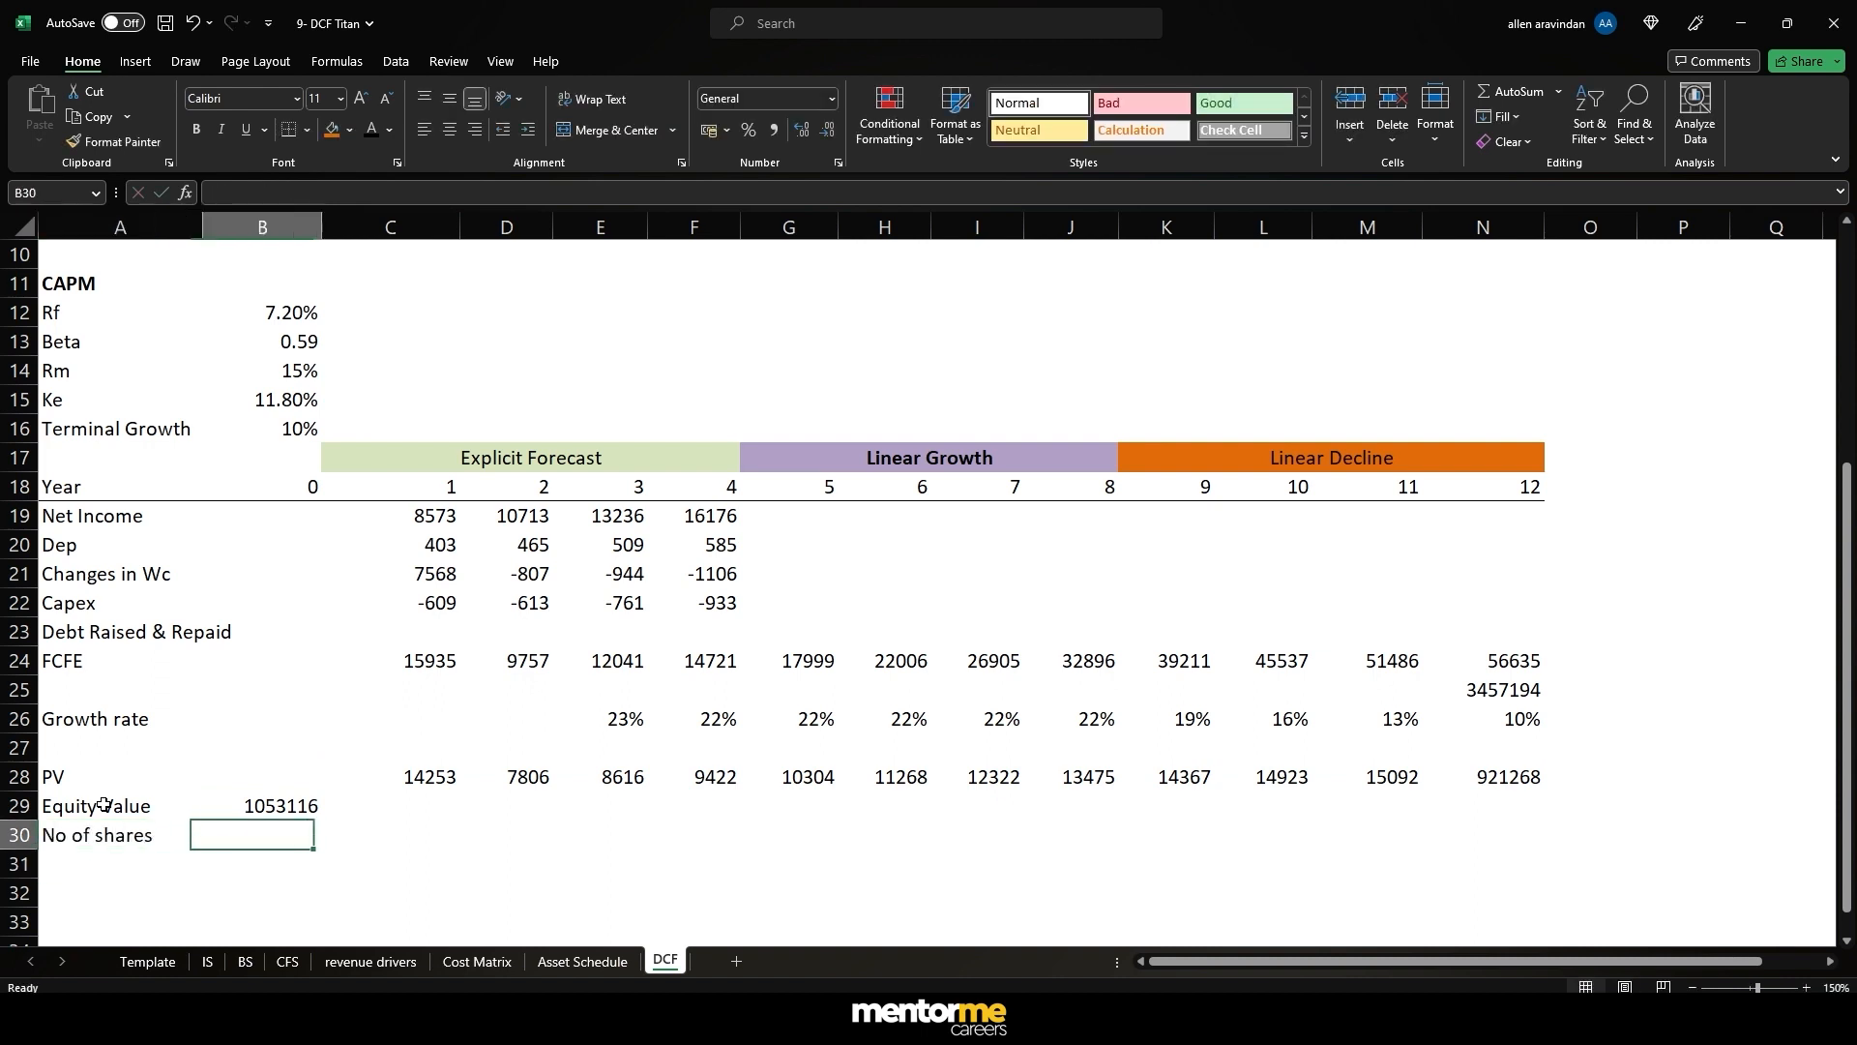
pyautogui.write('=')
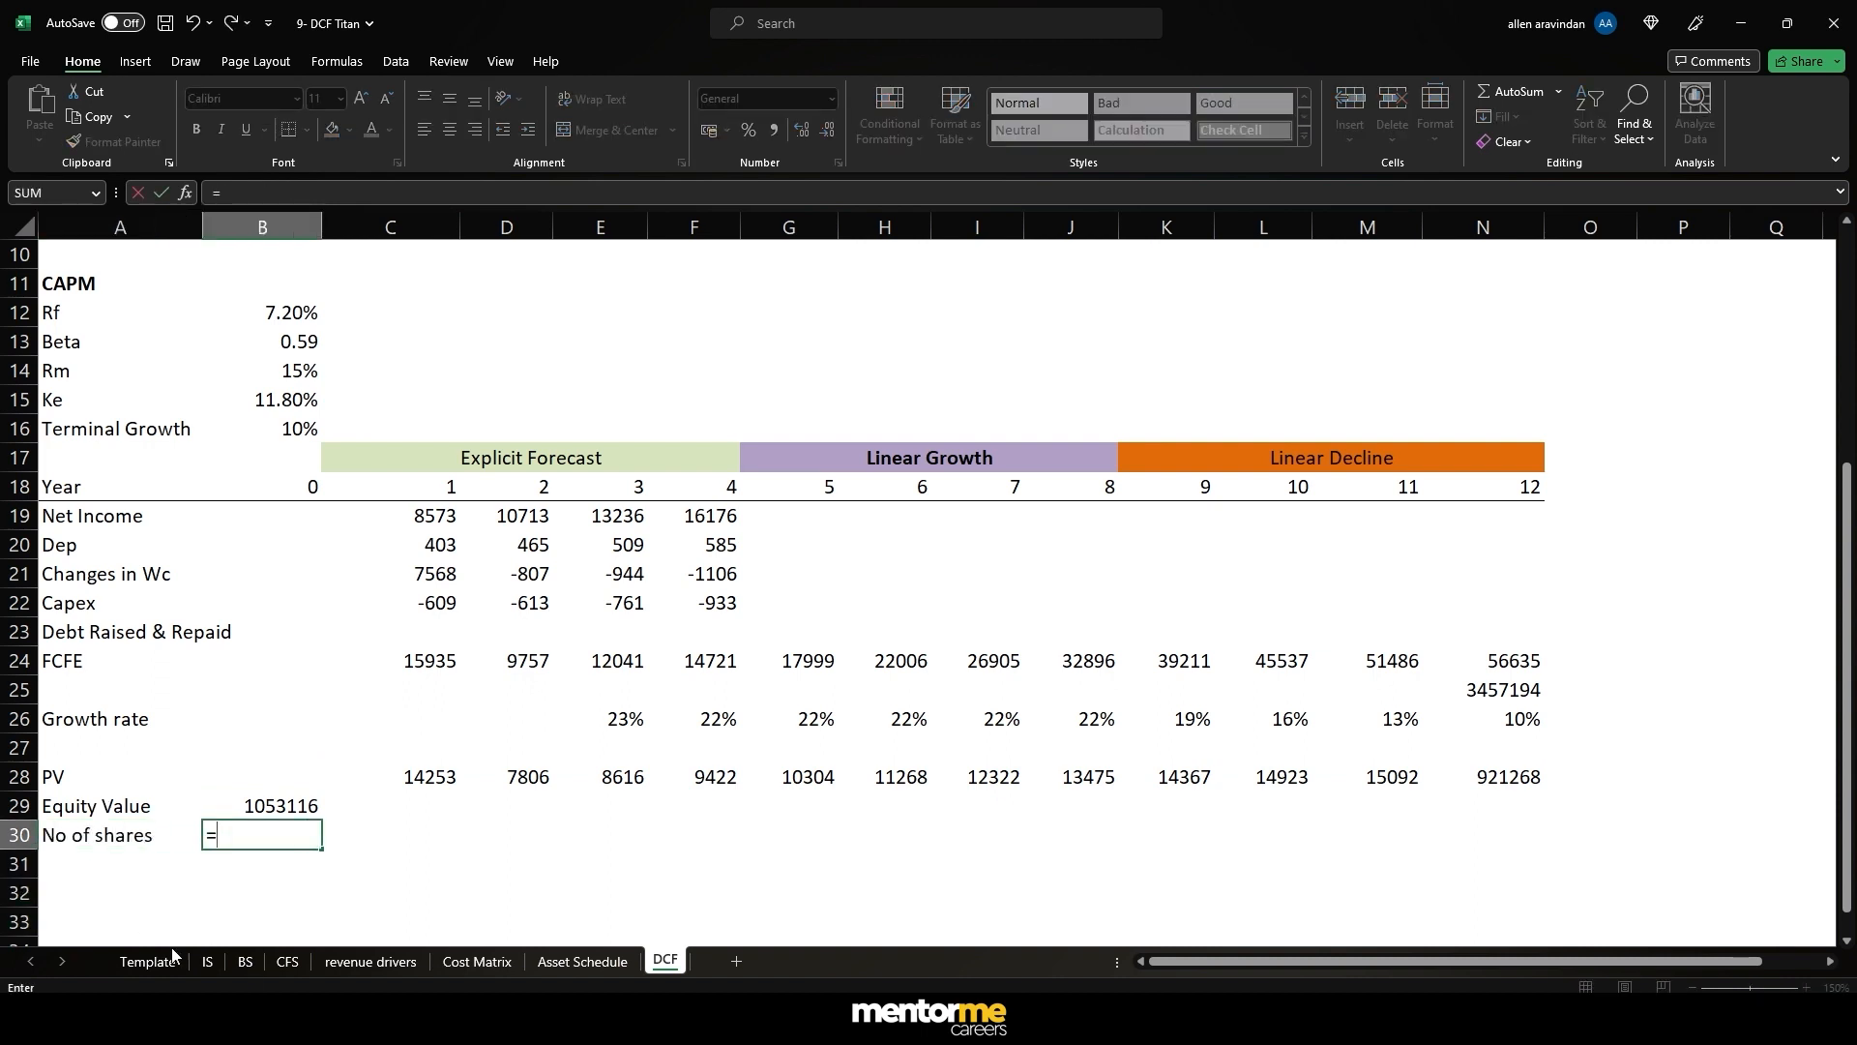
pyautogui.click(207, 961)
pyautogui.scroll(-10, 447, 864)
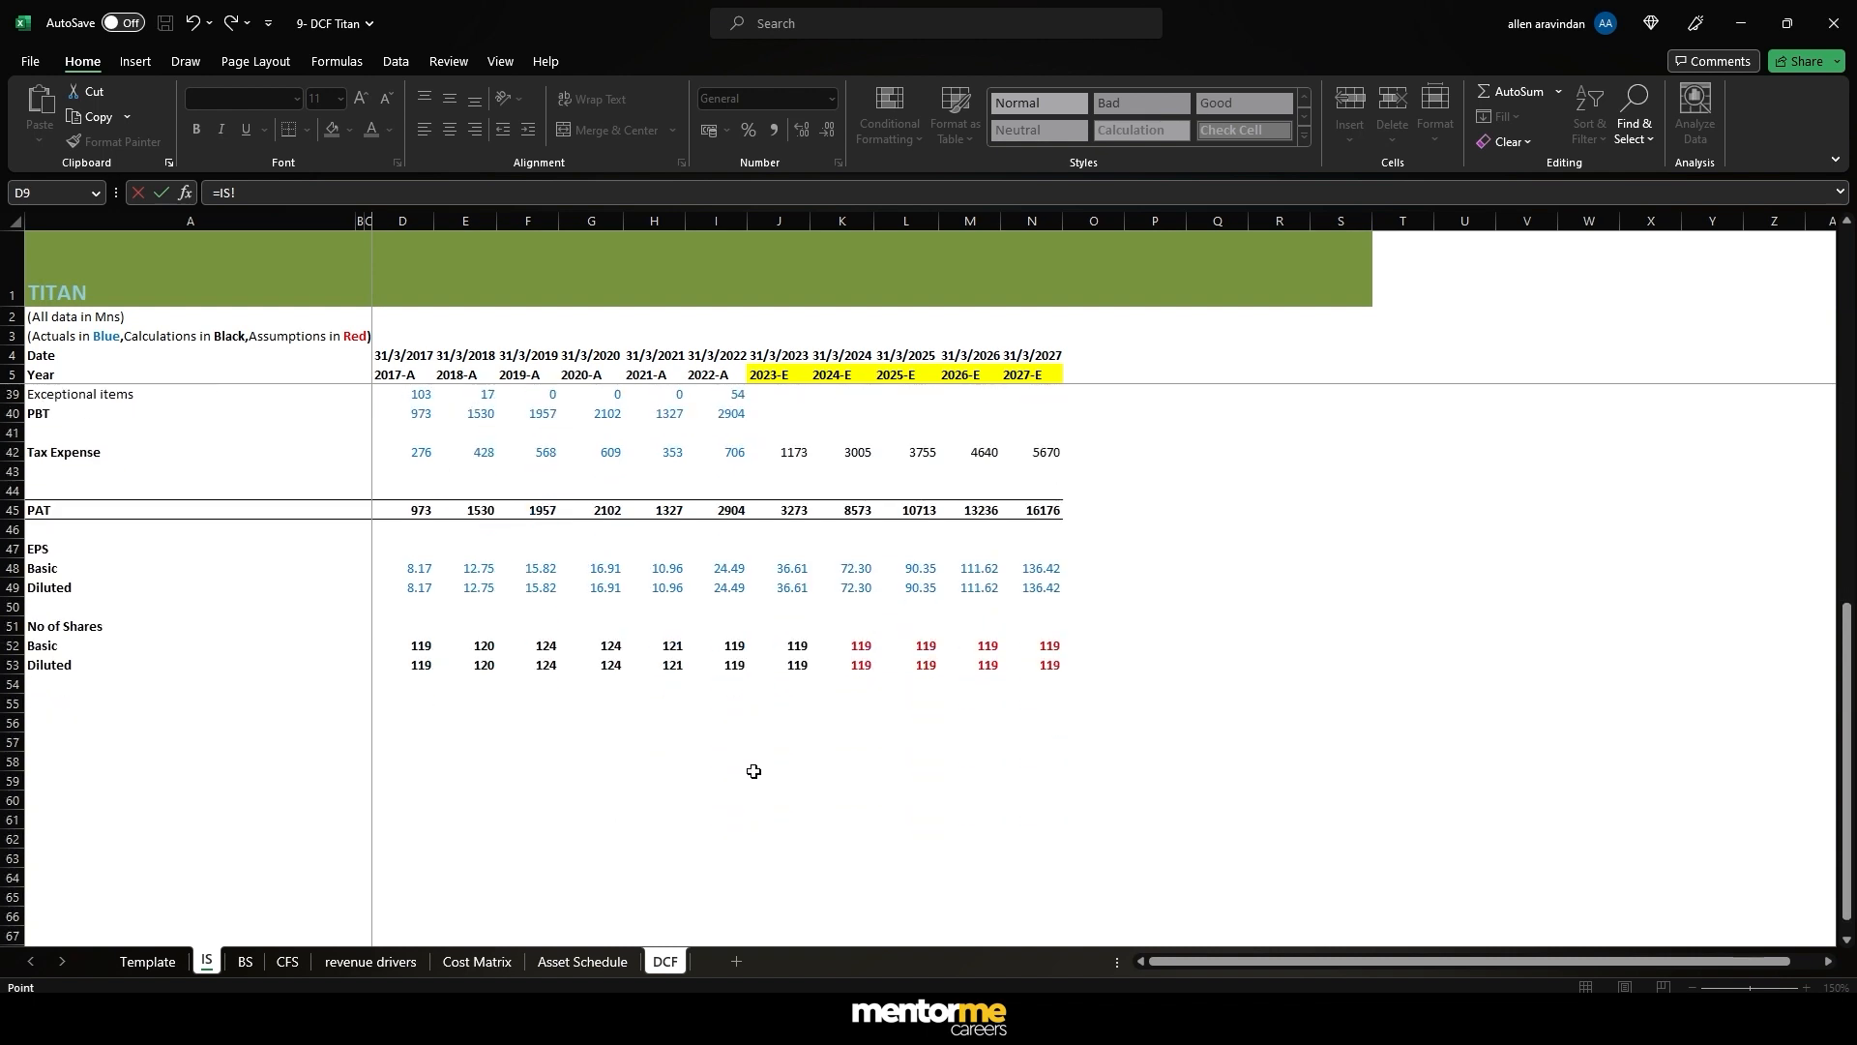
pyautogui.click(840, 645)
pyautogui.press('Return')
# - Label A31 as Intrinsic Value and calculate it in B31 with =B29/B30
pyautogui.press('Left')
pyautogui.write('Int')
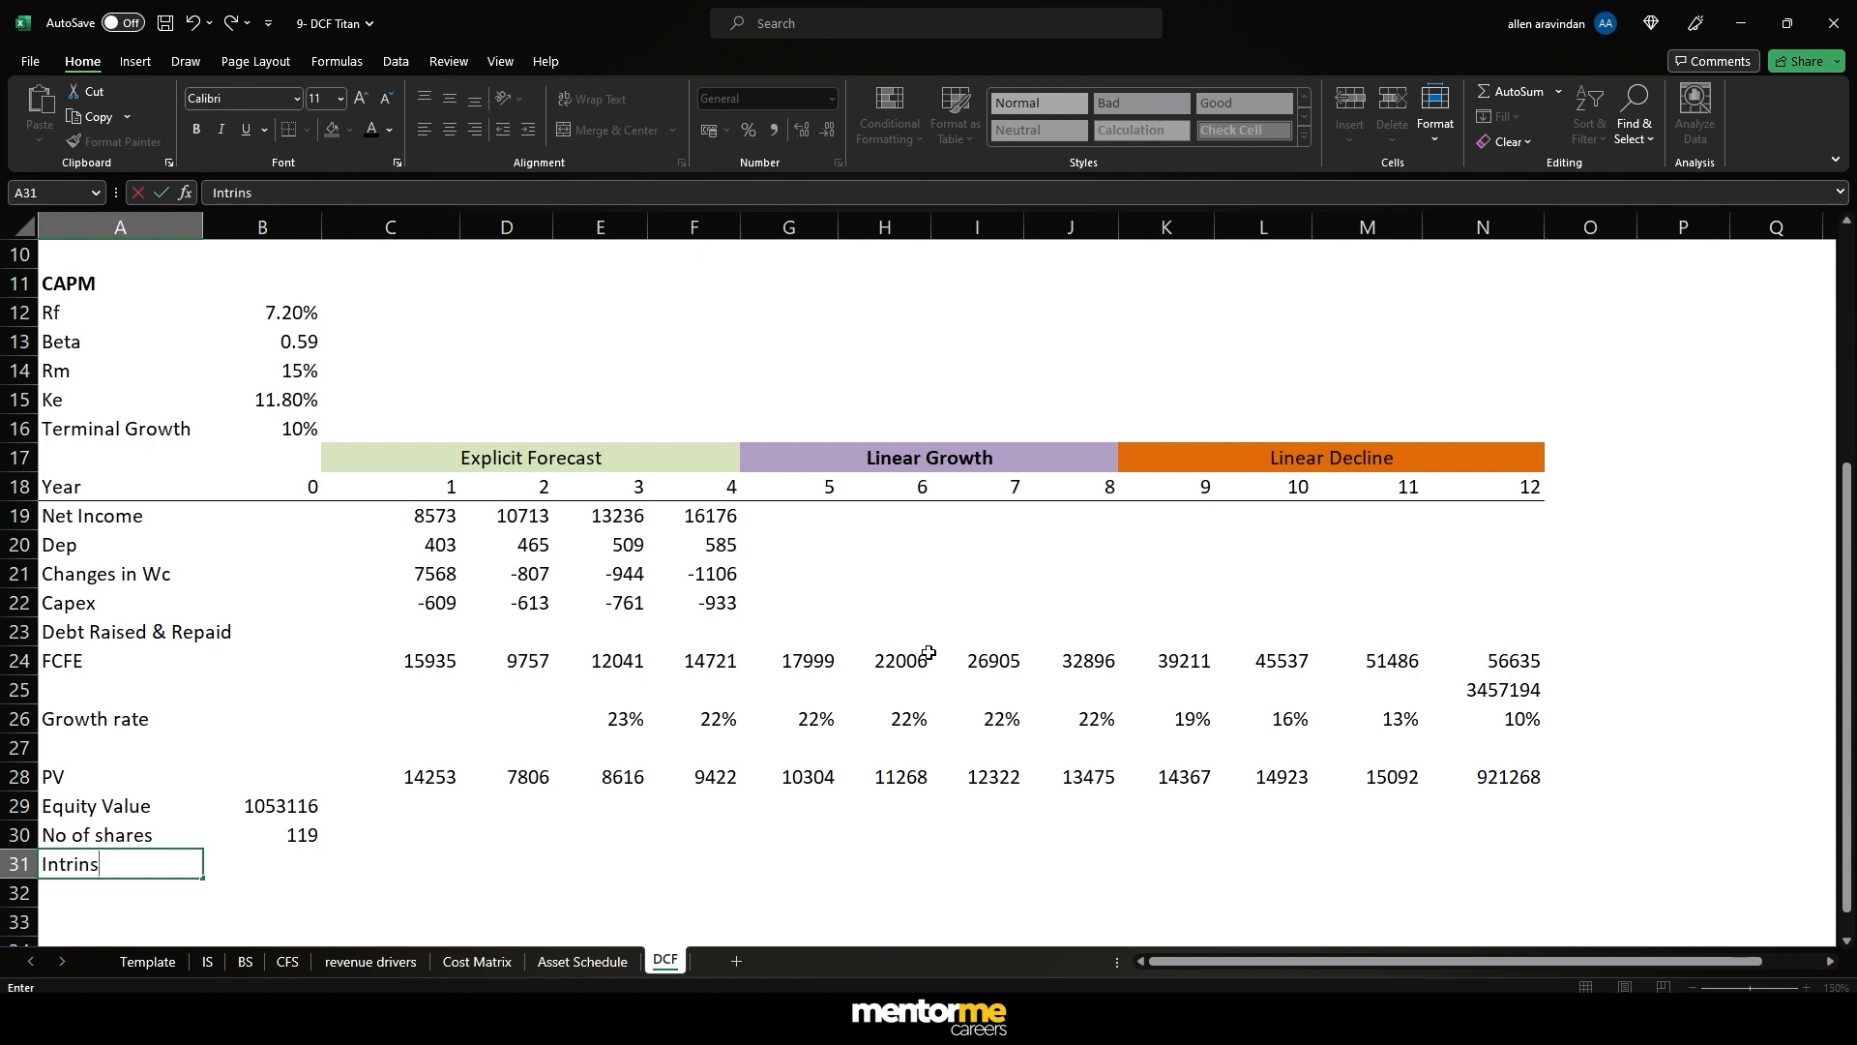
pyautogui.write('rinsic Value')
pyautogui.press('Right')
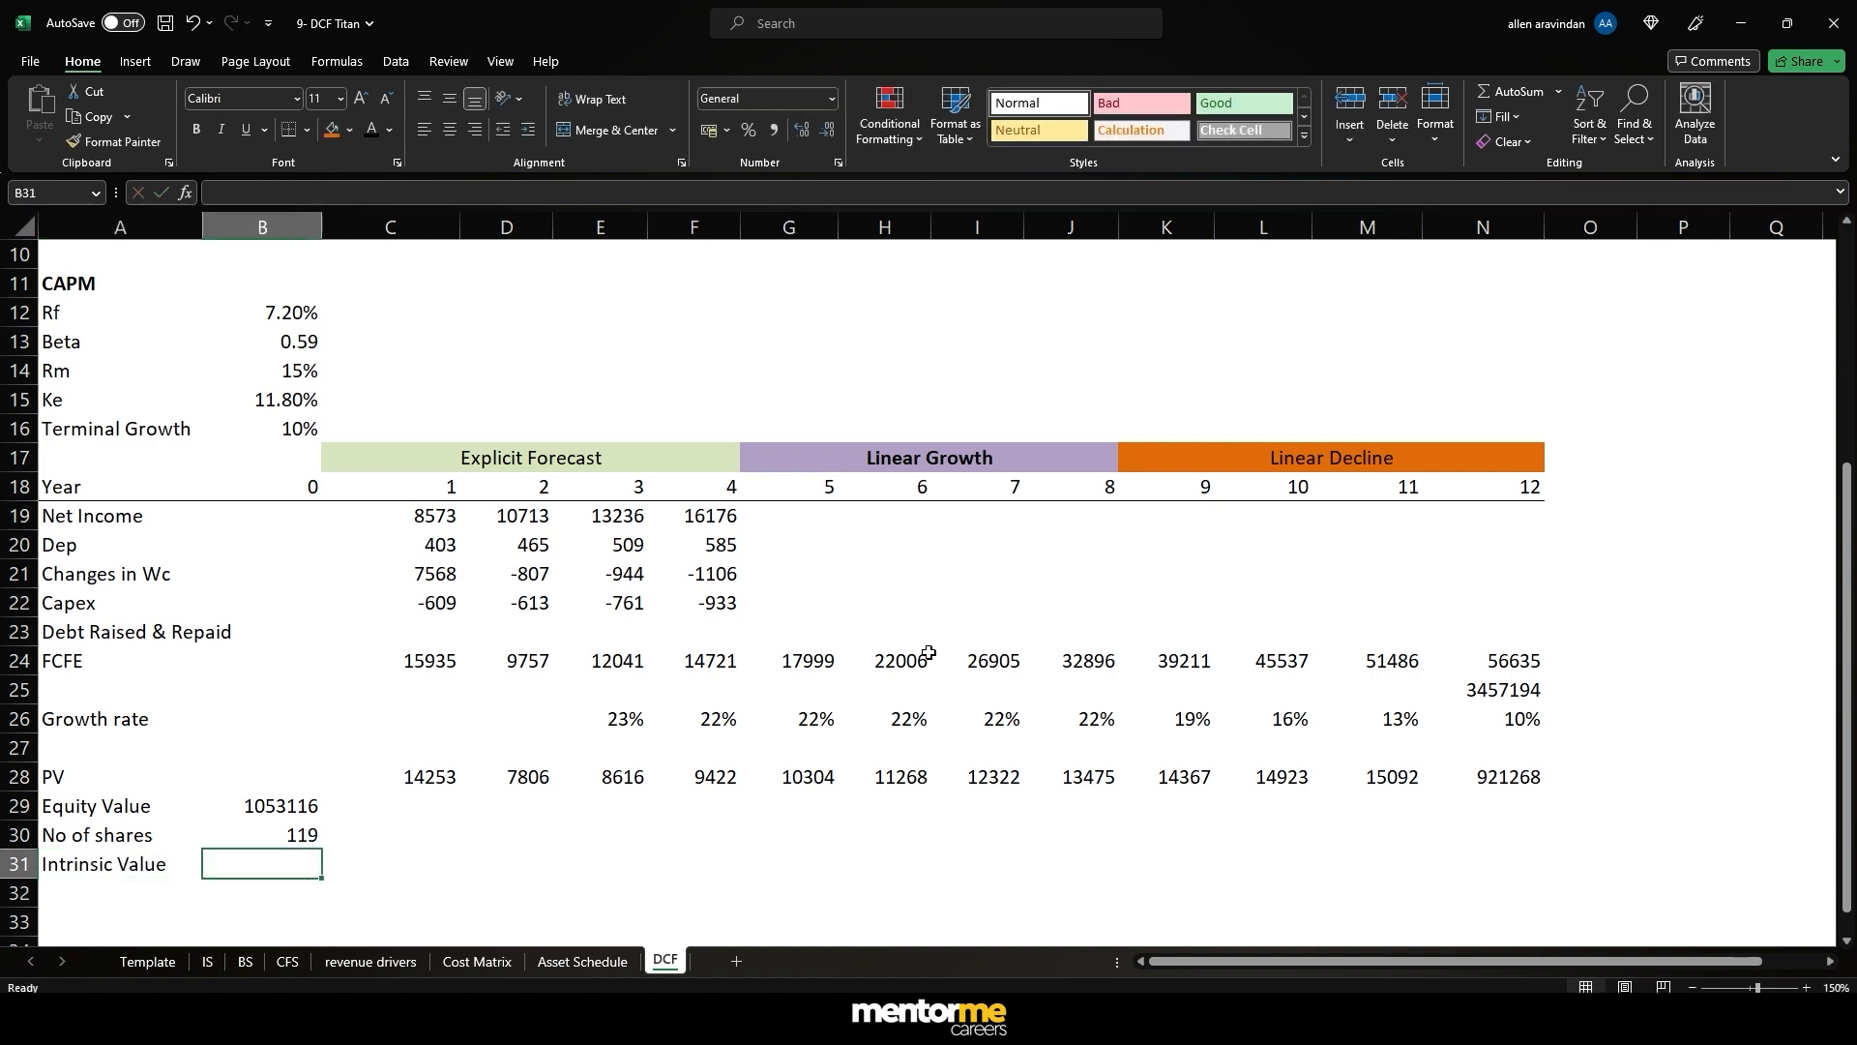
pyautogui.write('=')
pyautogui.press('Up')
pyautogui.press('Up')
pyautogui.write('/')
pyautogui.press('Up')
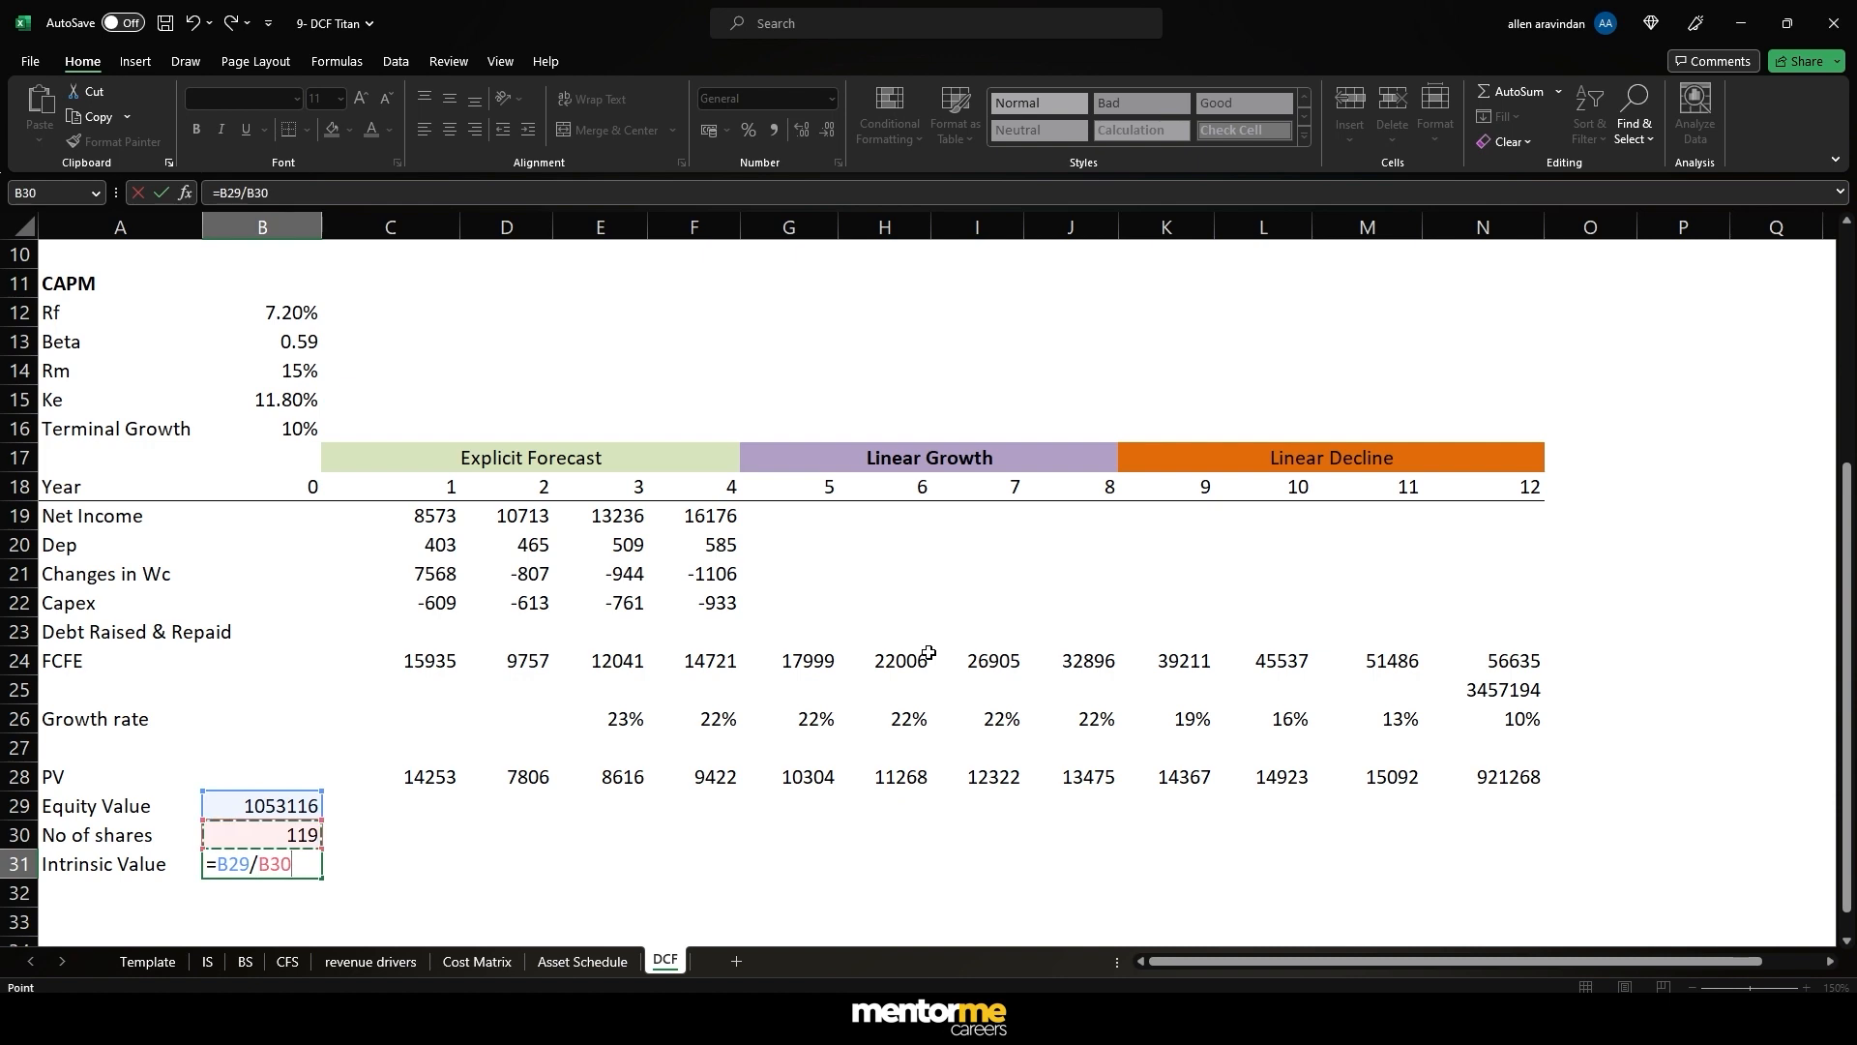
pyautogui.hotkey('ctrl', 'Return')
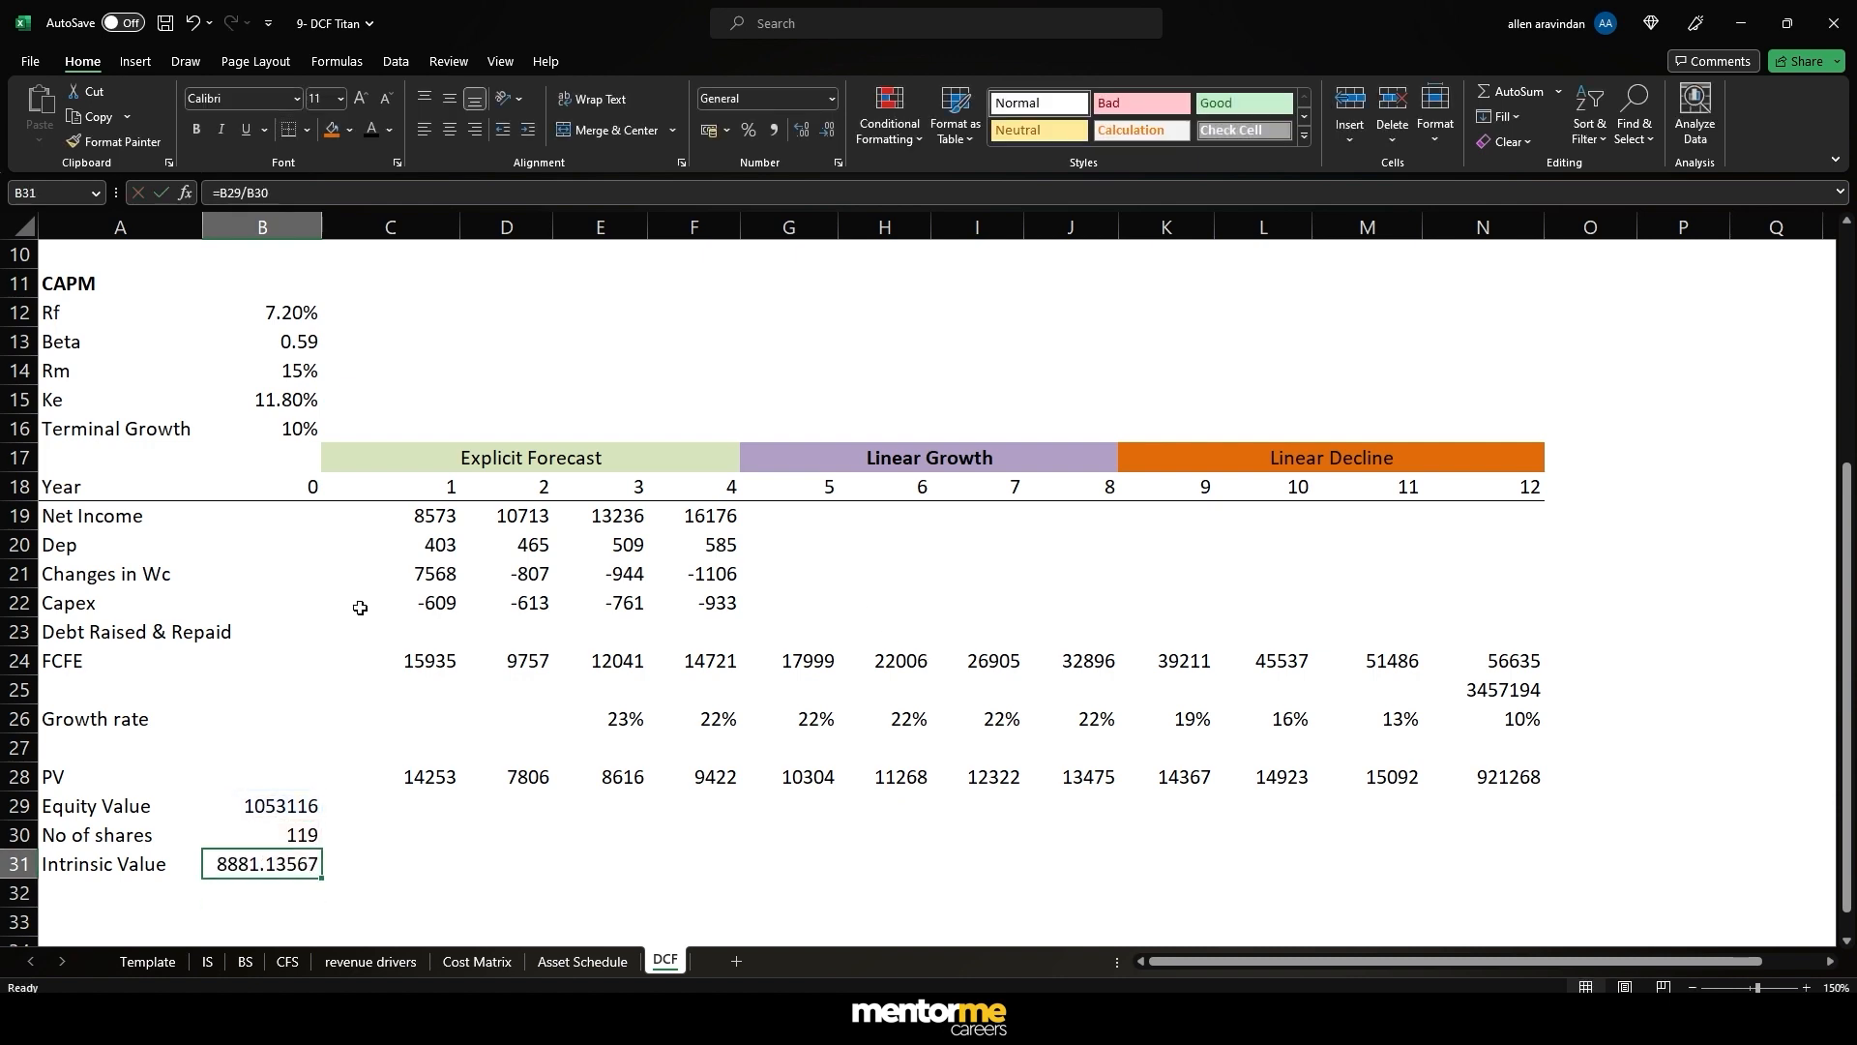
# - Display the intrinsic value in B31 without decimals
pyautogui.click(819, 130)
pyautogui.click(818, 130)
pyautogui.click(819, 129)
pyautogui.click(817, 129)
pyautogui.click(816, 130)
# - Label A32 as CMP for the current market price
pyautogui.click(130, 892)
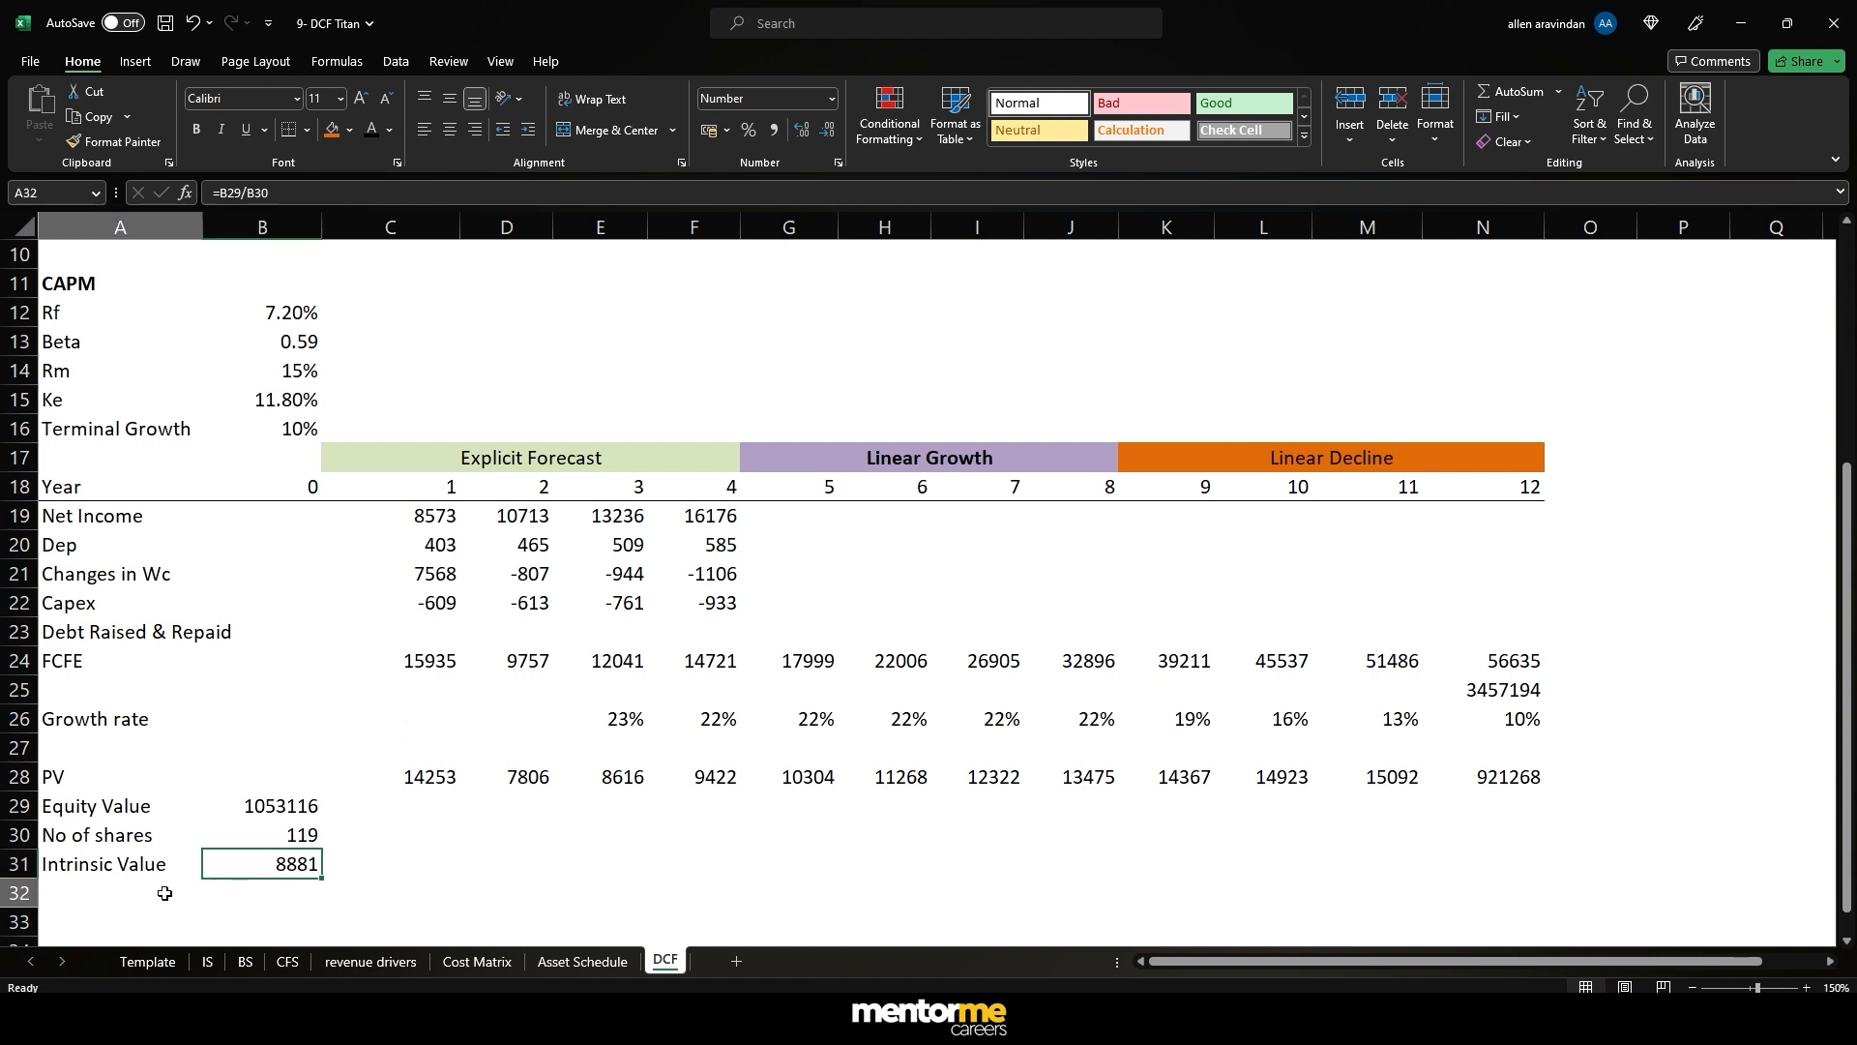
pyautogui.write('CMP')
pyautogui.press('Return')
pyautogui.press('Right')
pyautogui.press('Up')
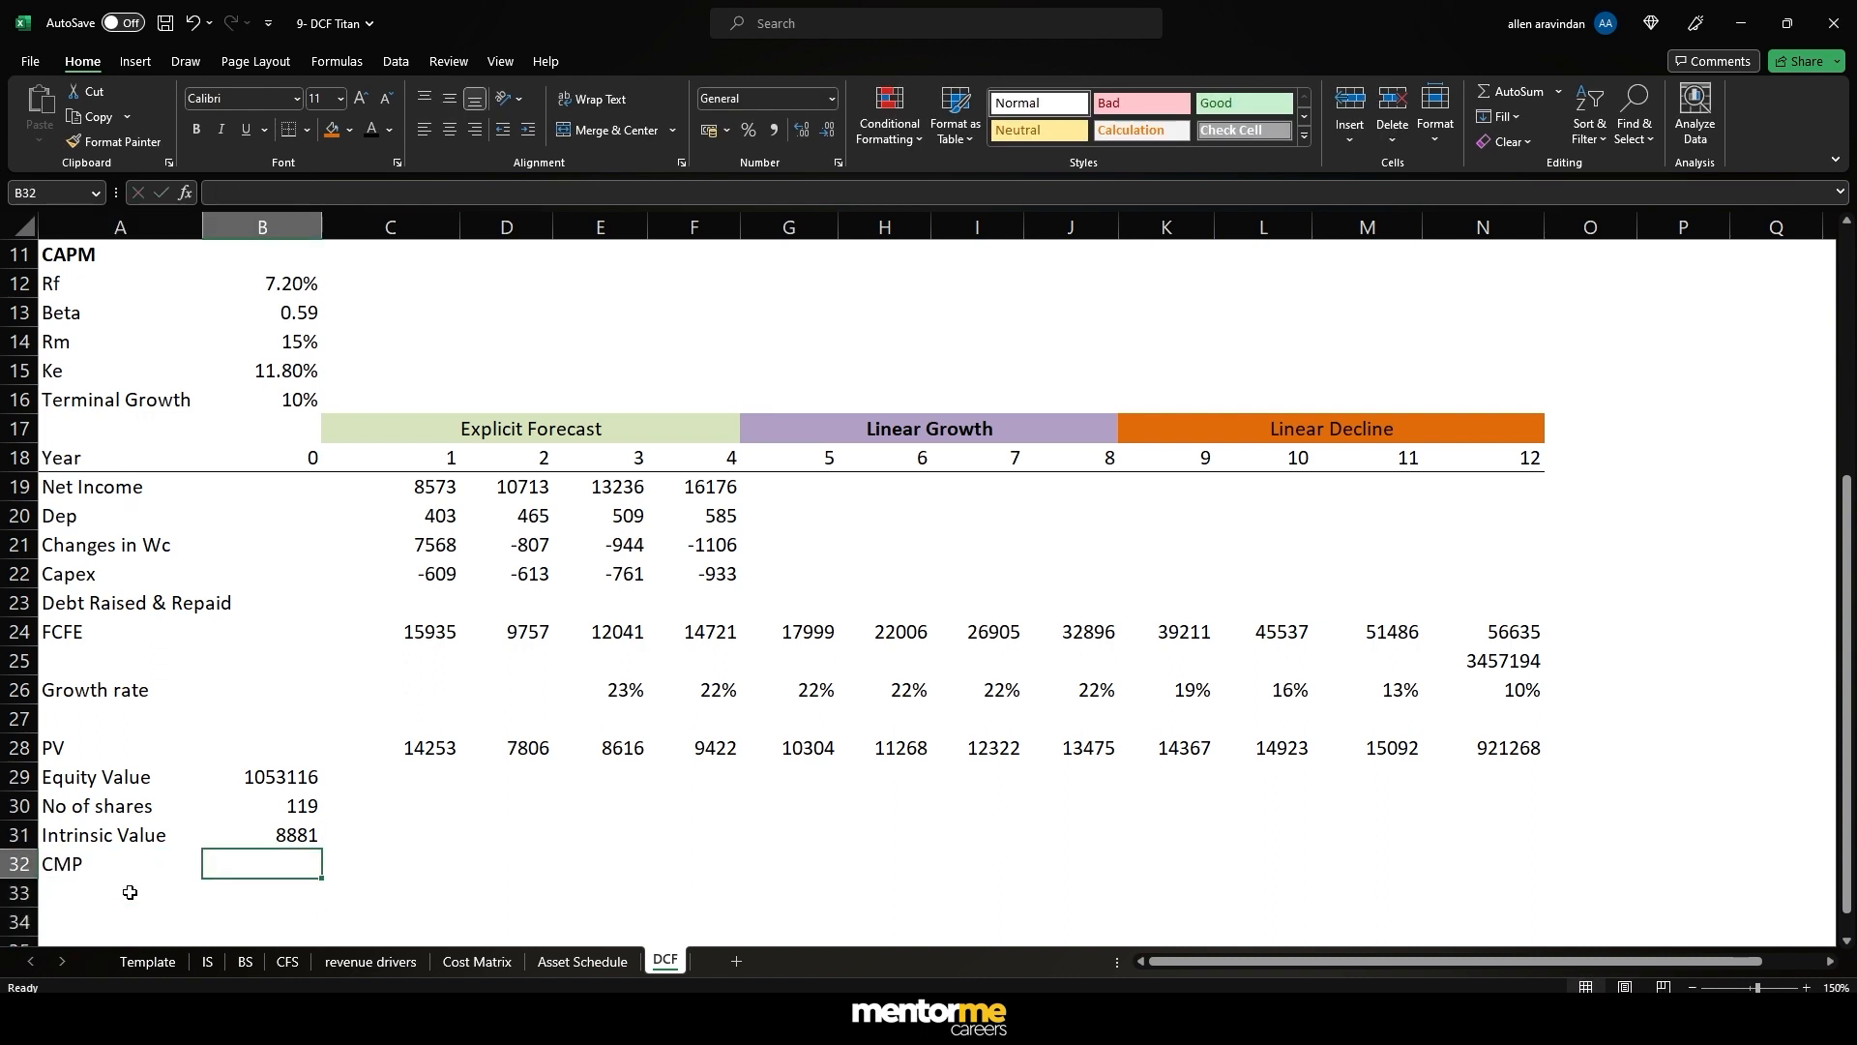
# - Look up Titan's share price in a new Chrome tab and enter 2703 as the CMP in B32 of the Excel sheet
pyautogui.write('=27')
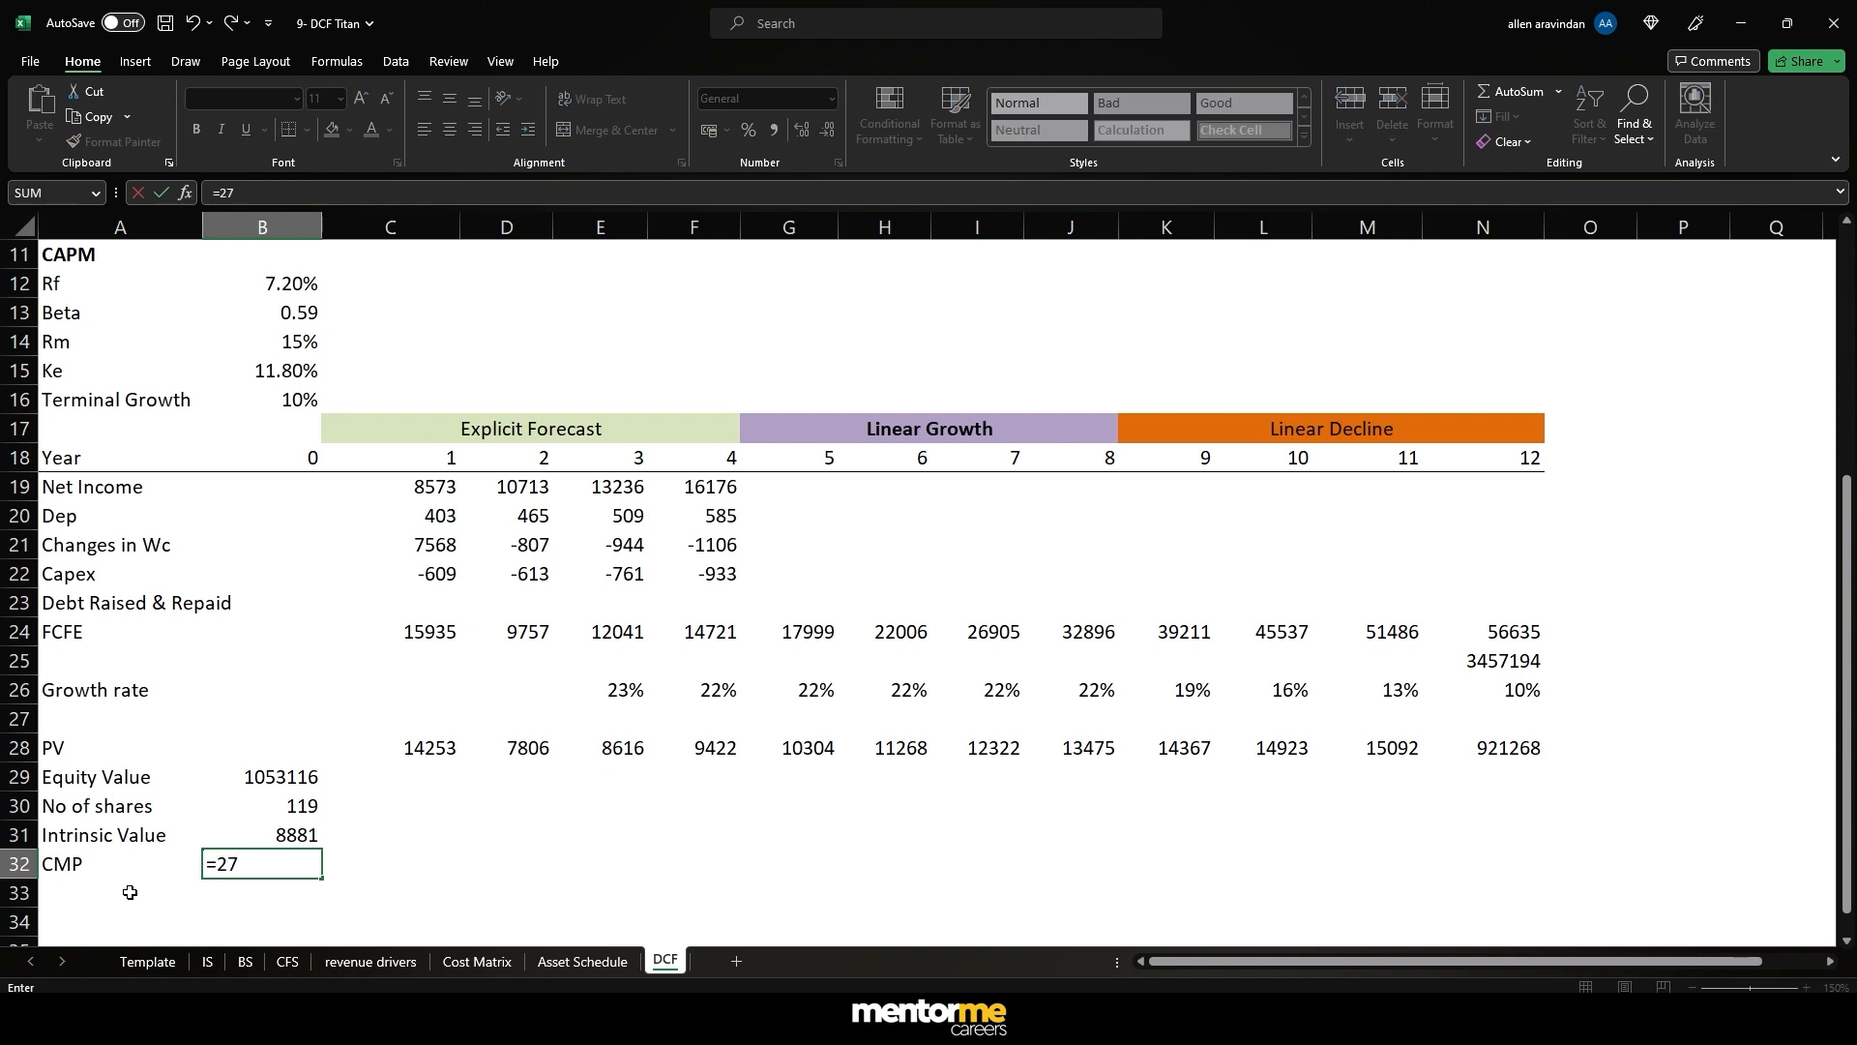
pyautogui.press('Escape')
pyautogui.hotkey('alt', 'Tab')
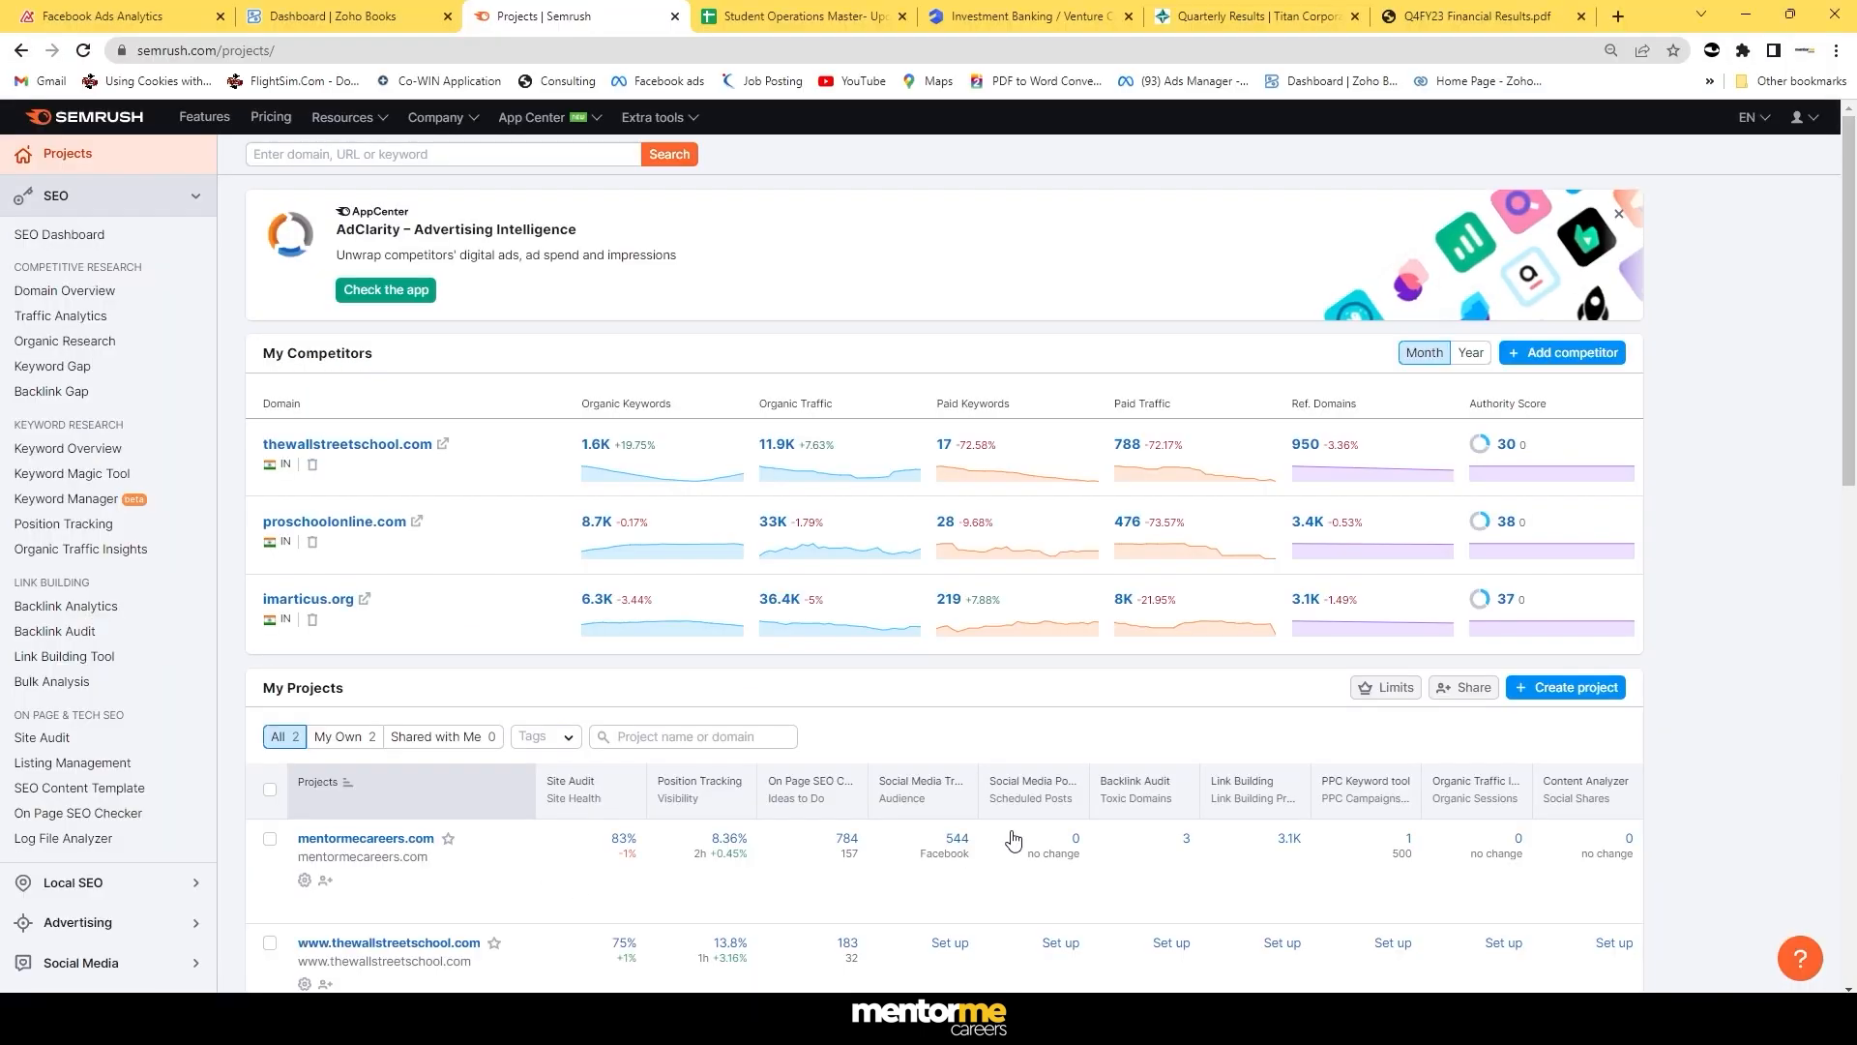
pyautogui.click(1608, 14)
pyautogui.write('TITAN S')
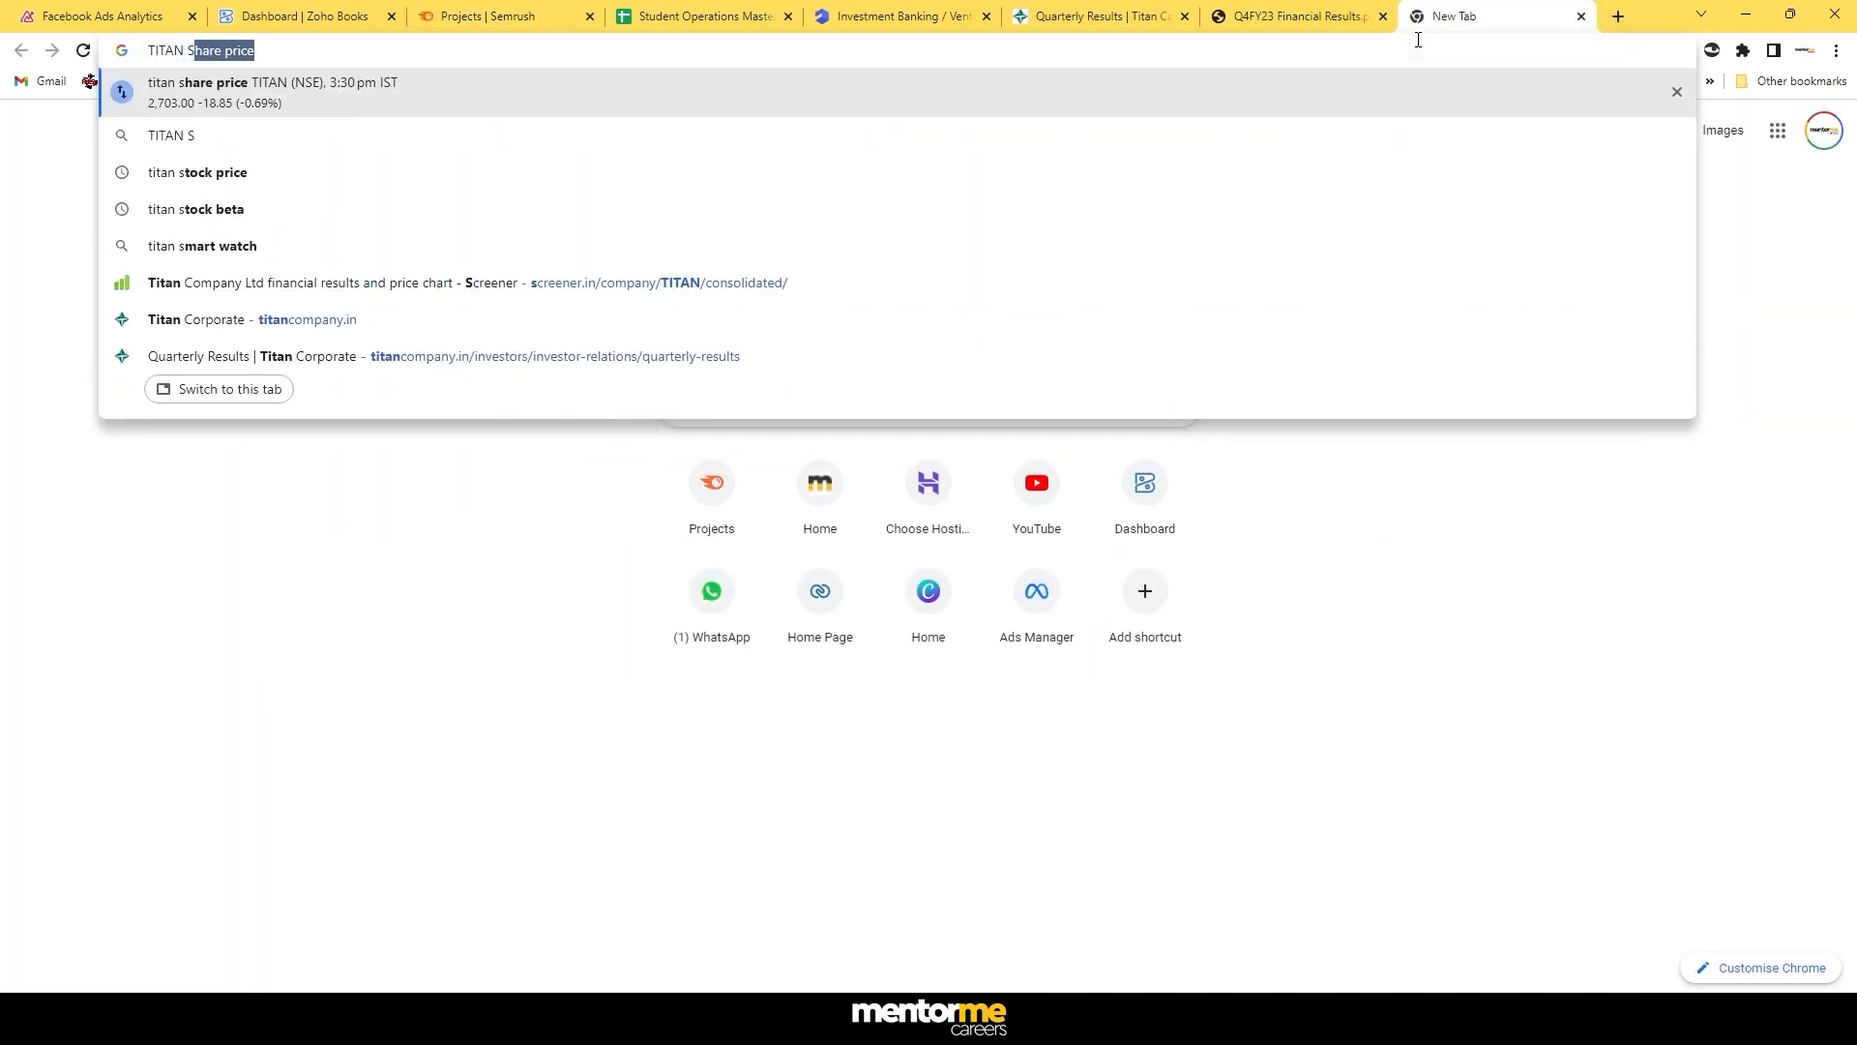
pyautogui.hotkey('alt', 'Tab')
pyautogui.write('2703')
pyautogui.press('Return')
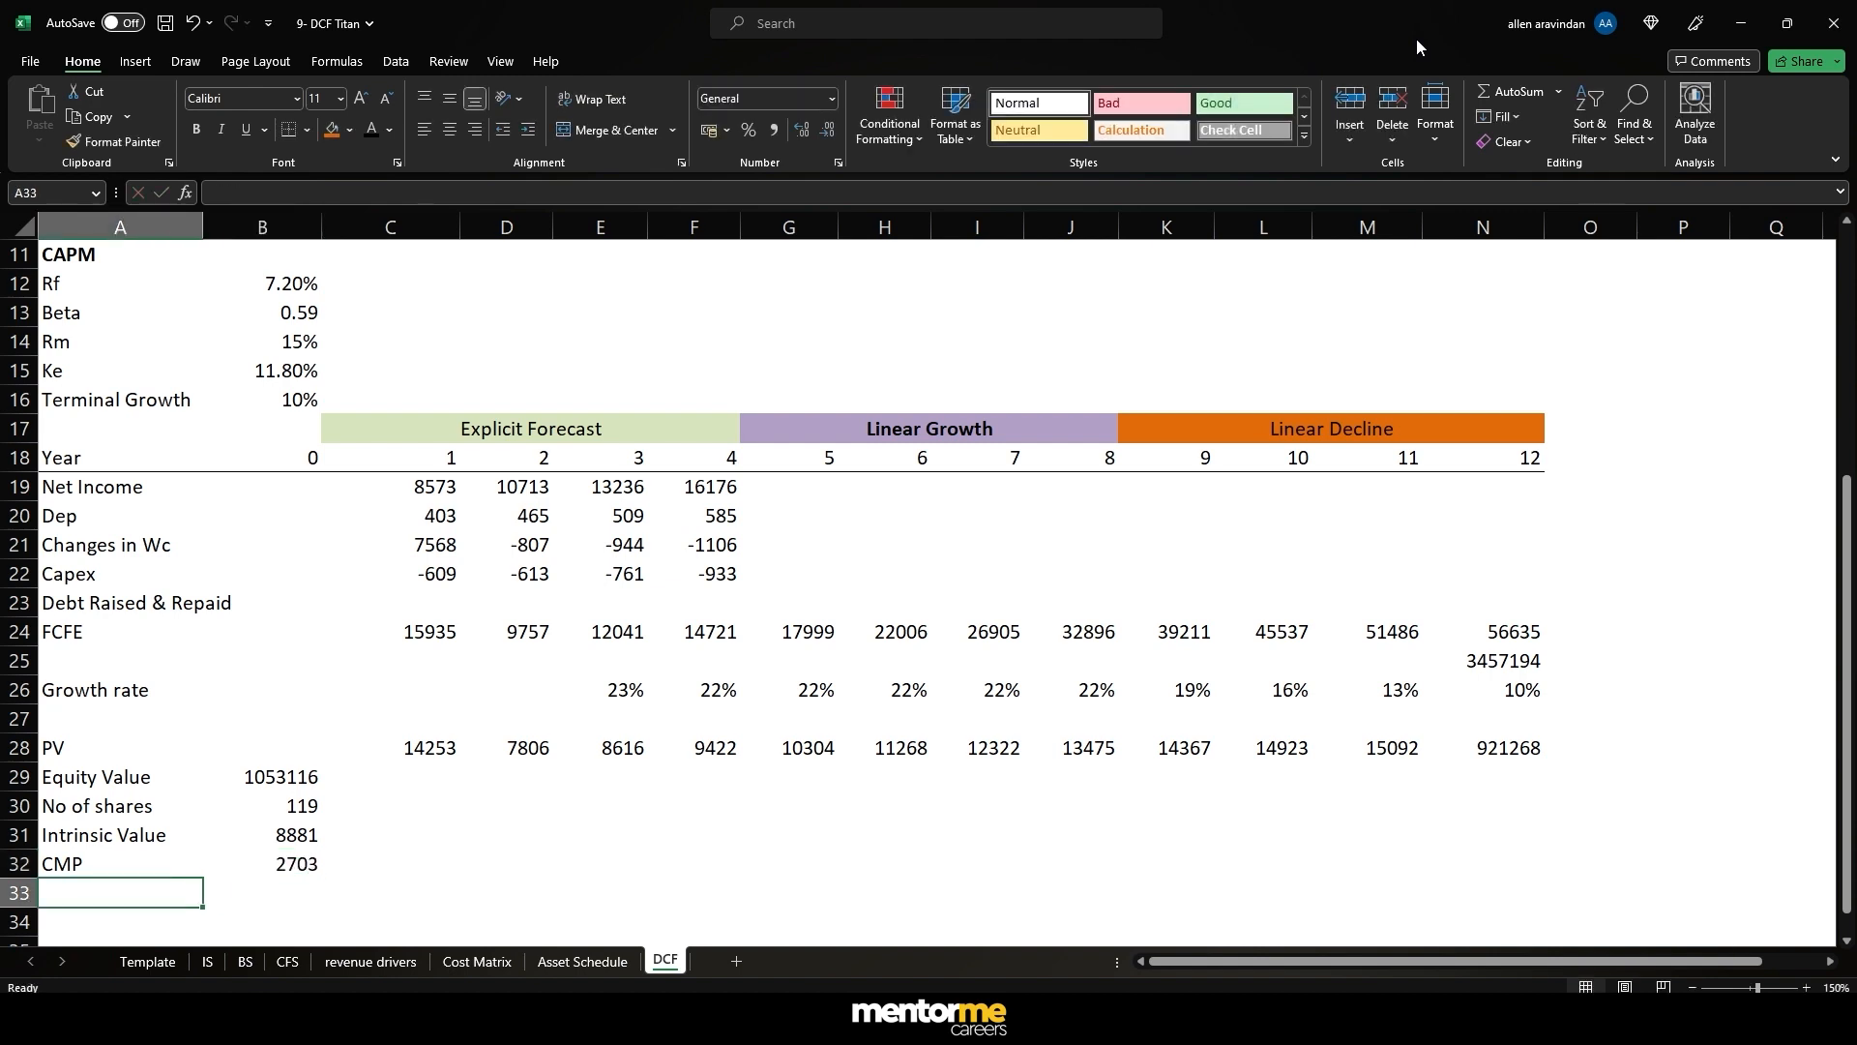
# - Label A33 as Upside and calculate it in B33 with =(B31/B32)-1
pyautogui.write('Upside')
pyautogui.press('Tab')
pyautogui.write('=(')
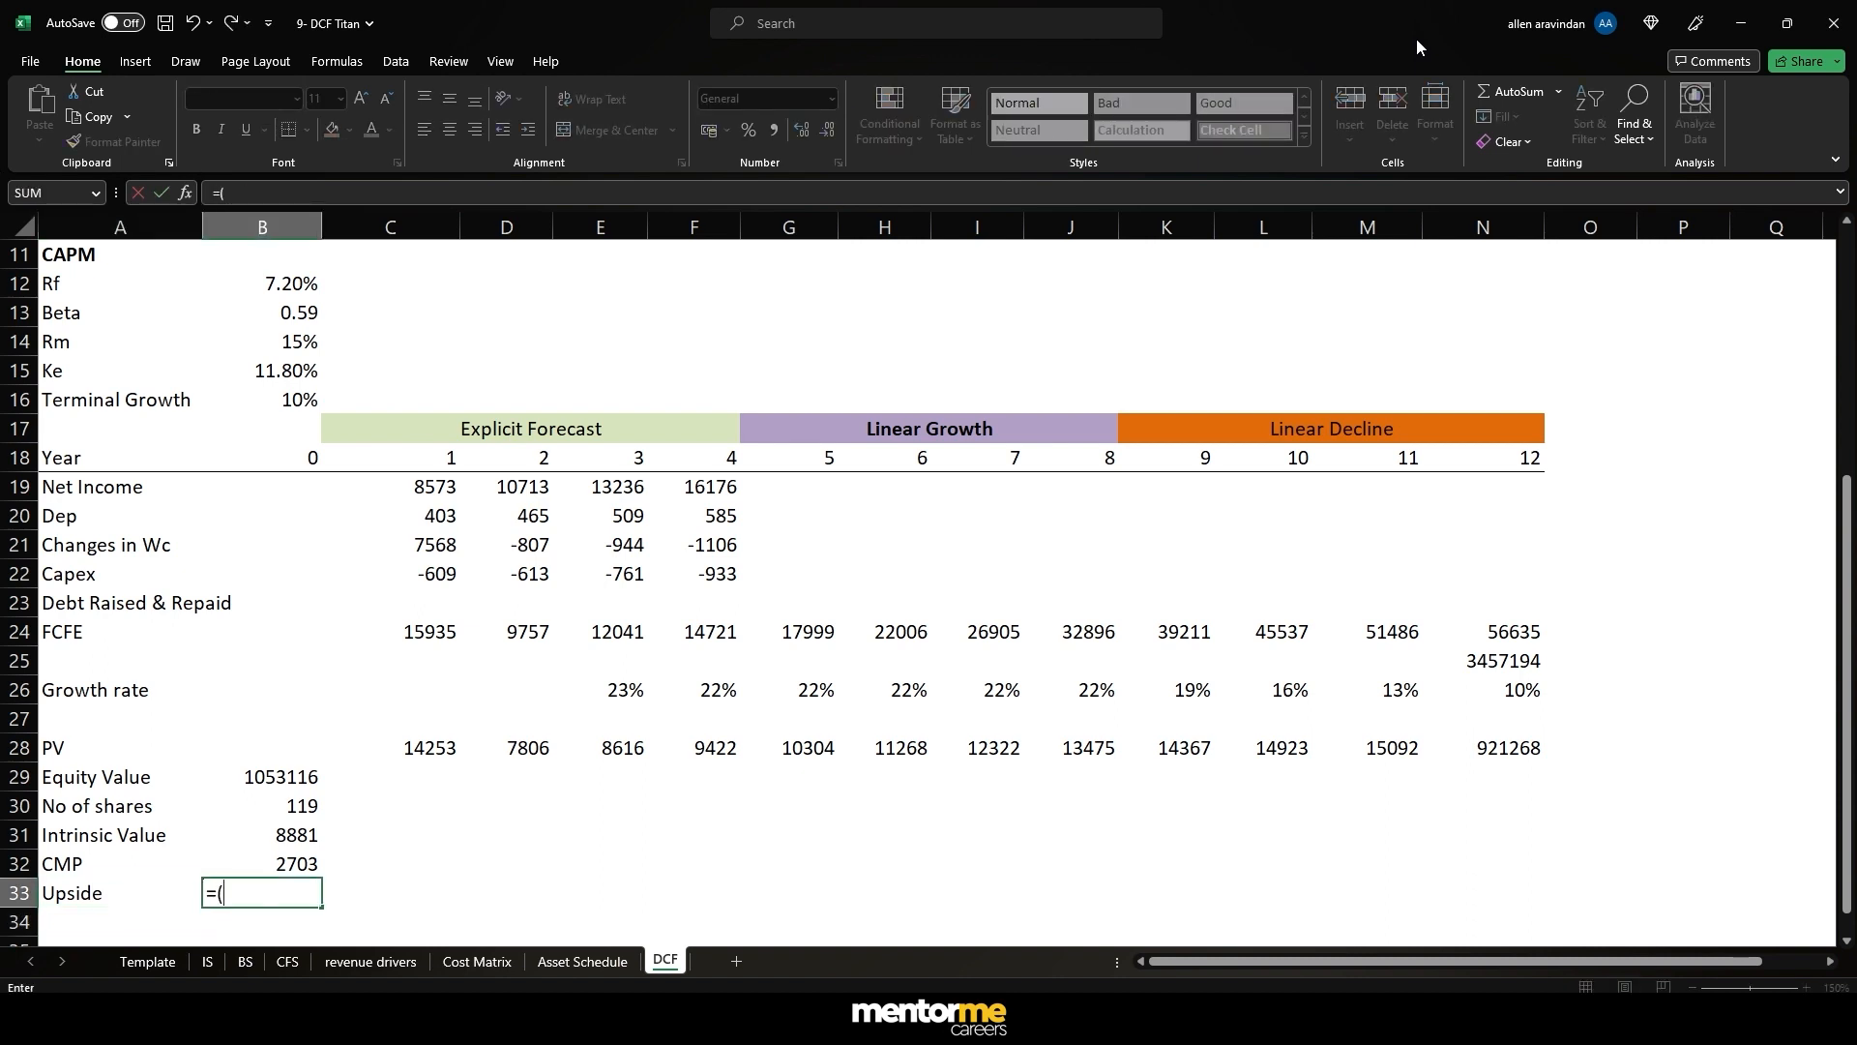
pyautogui.press('Up')
pyautogui.press('Up')
pyautogui.write('/')
pyautogui.press('Up')
pyautogui.write(')')
pyautogui.hotkey('ctrl', 'Return')
pyautogui.press('F2')
pyautogui.write('-1')
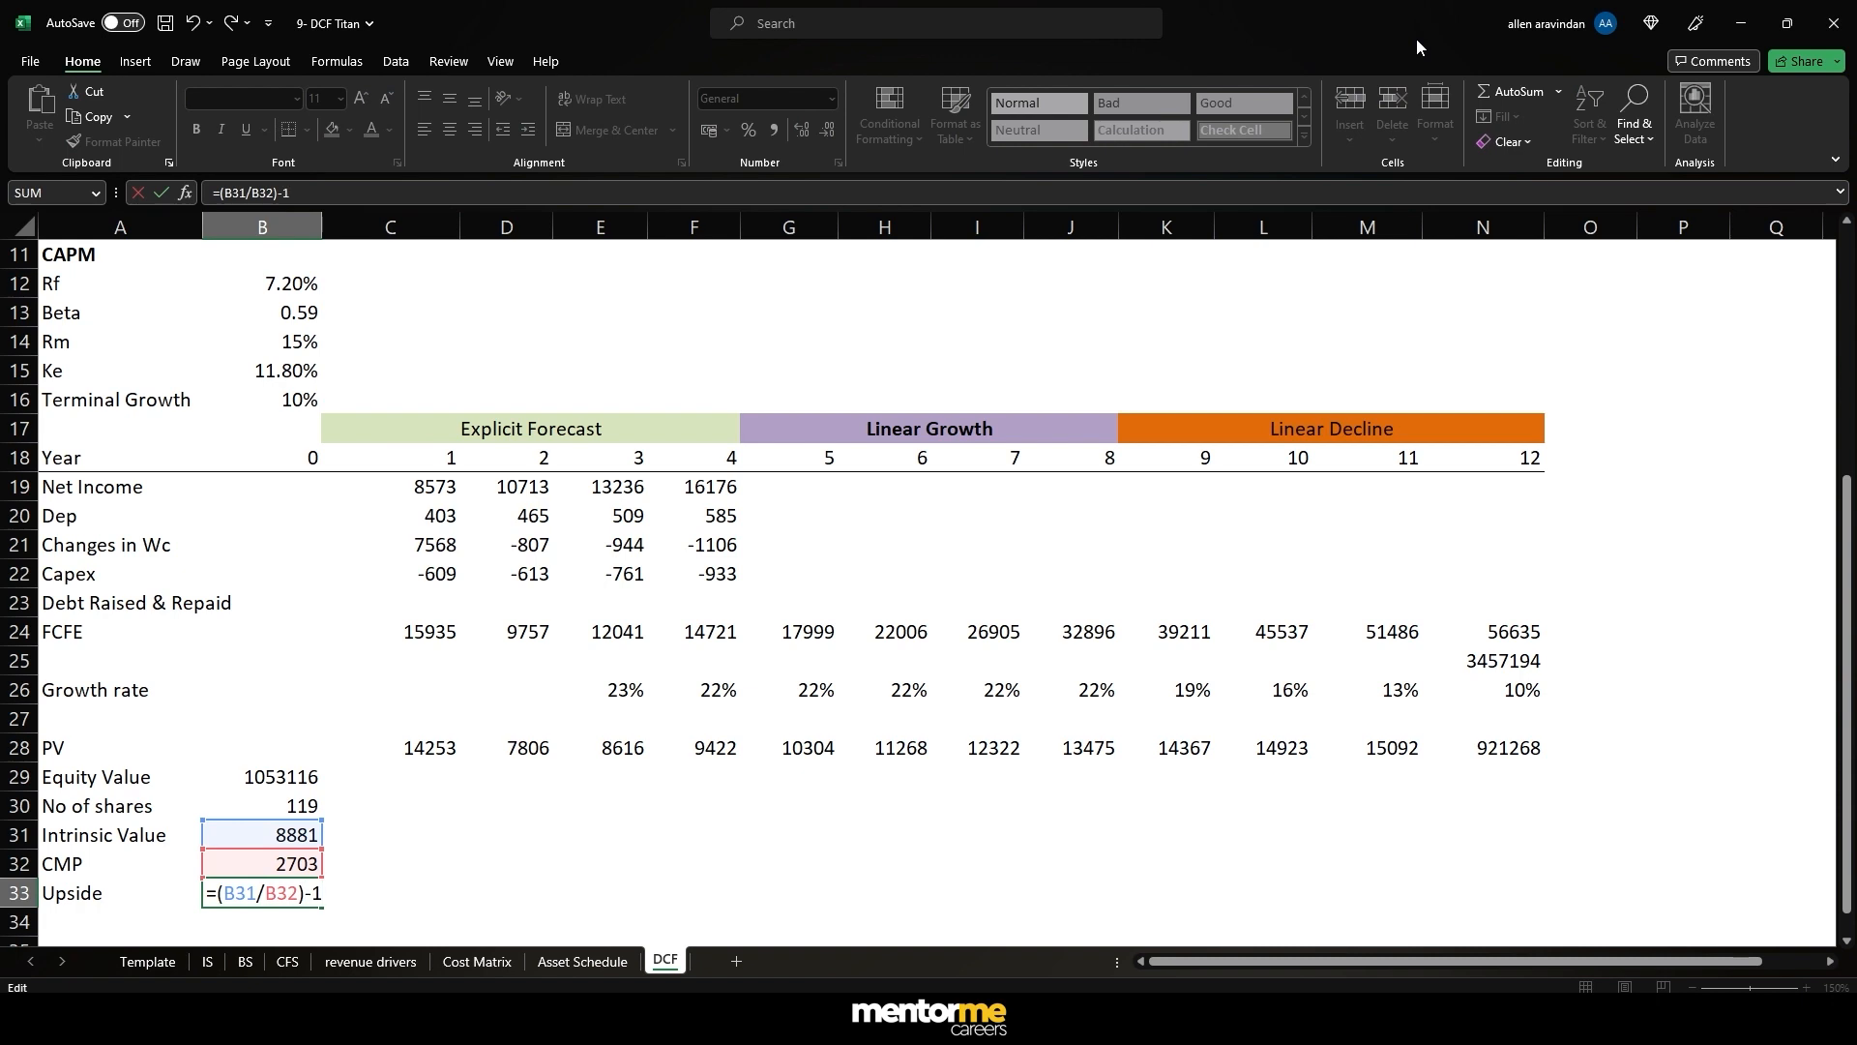
pyautogui.hotkey('ctrl', 'Return')
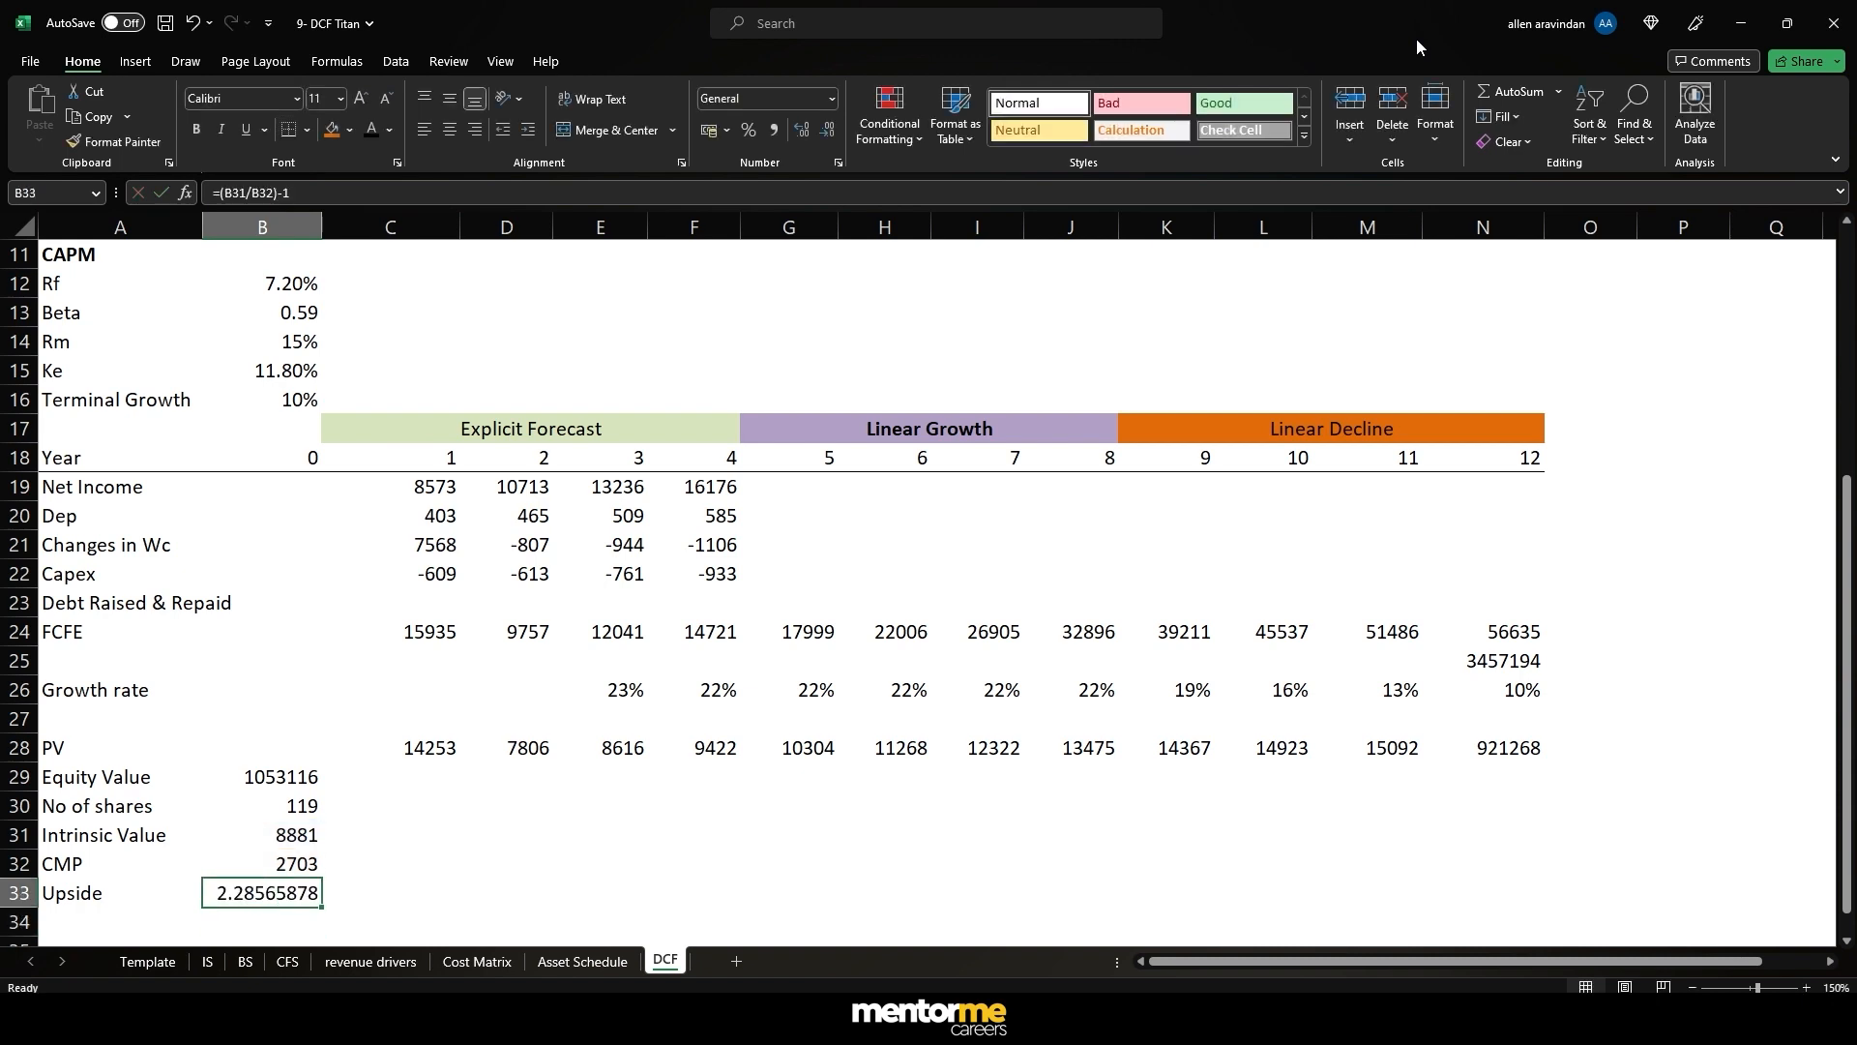
# - Format the upside in B33 as a percentage with one decimal
pyautogui.click(750, 132)
pyautogui.click(794, 132)
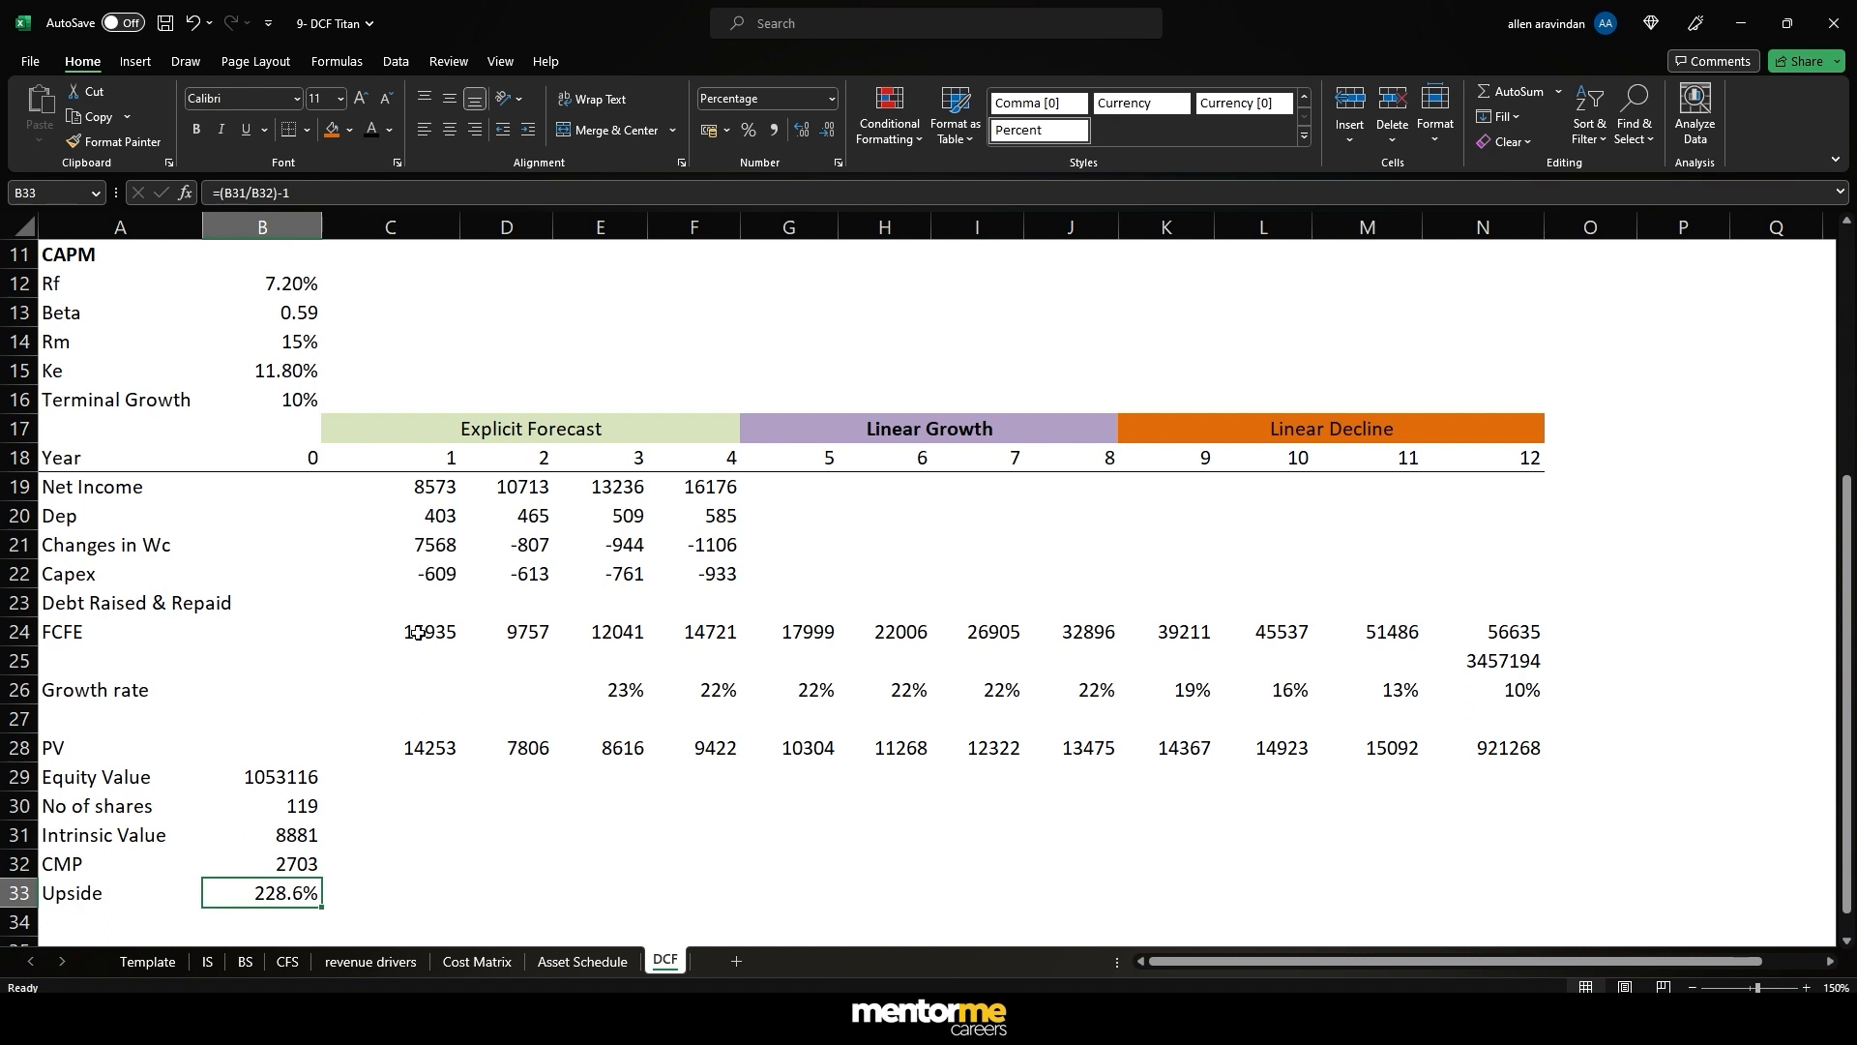
# - Review the intrinsic value, the first forecast years, the equity value formula in B29 and the present values it sums in row 28
pyautogui.click(291, 845)
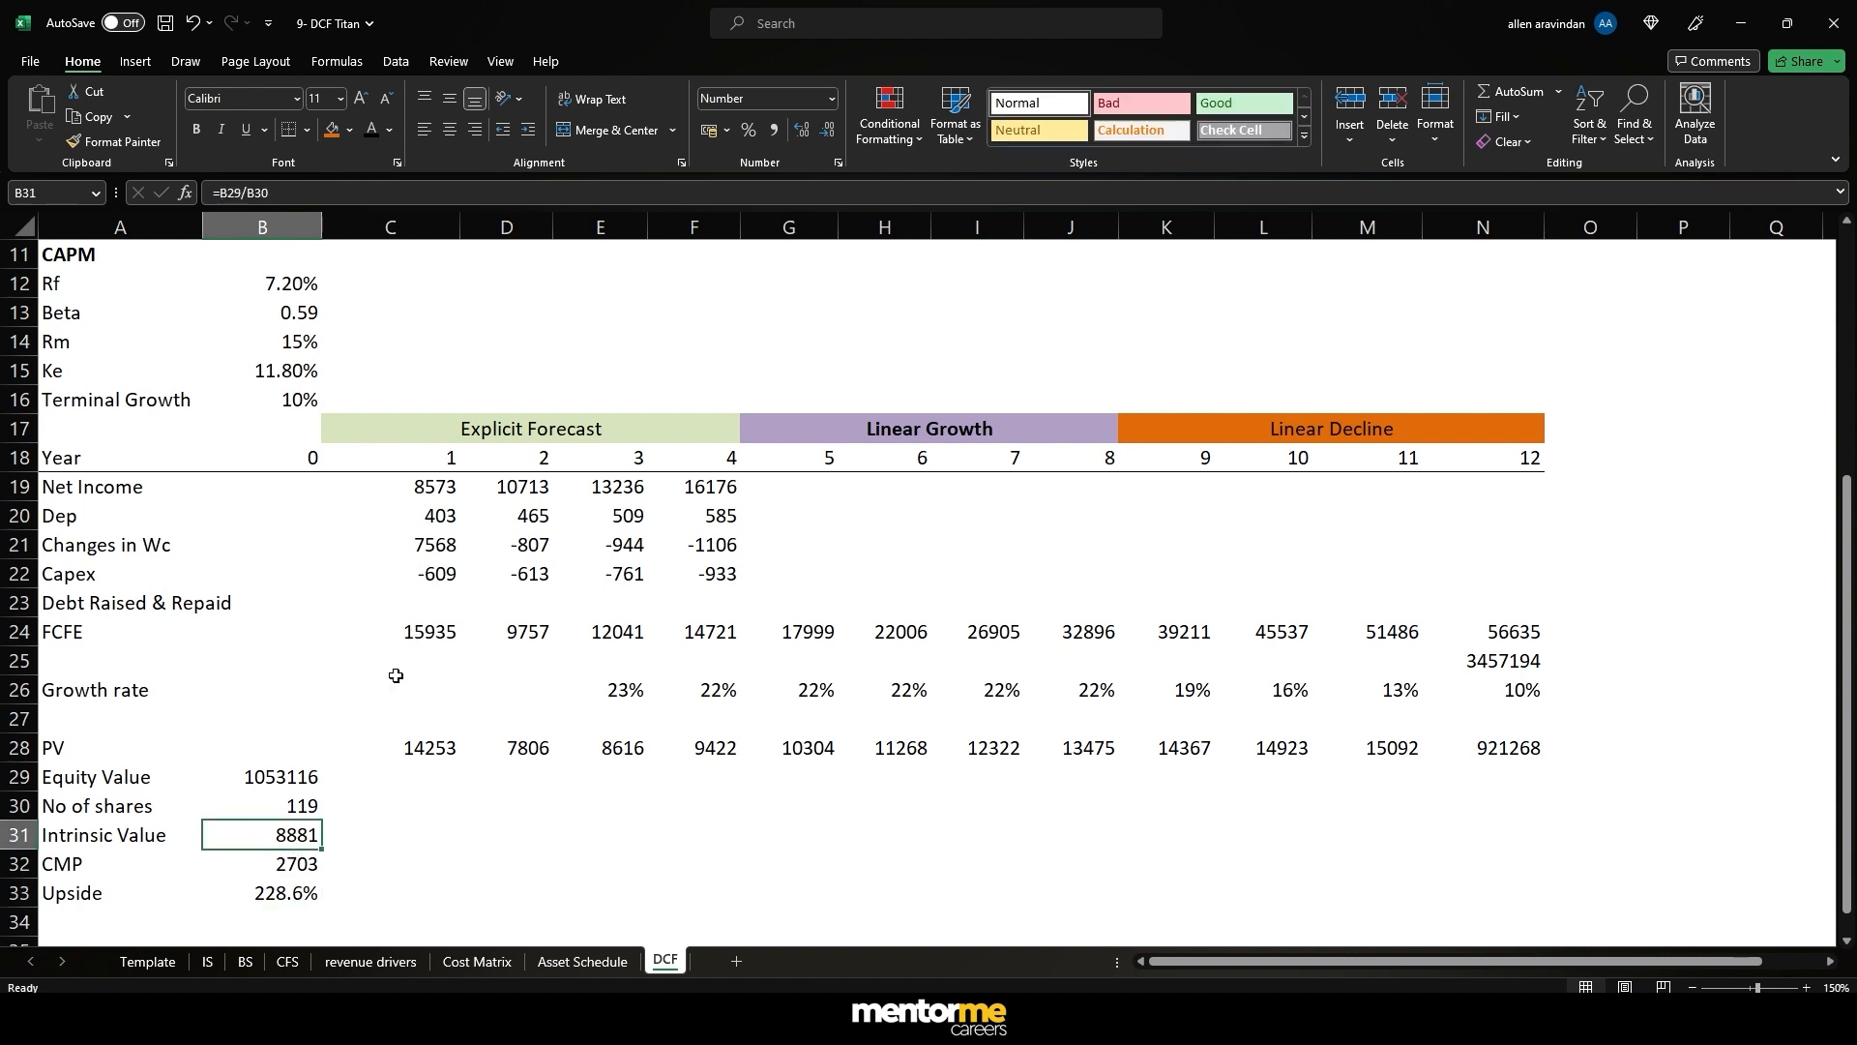
pyautogui.moveTo(431, 468); pyautogui.dragTo(610, 461)
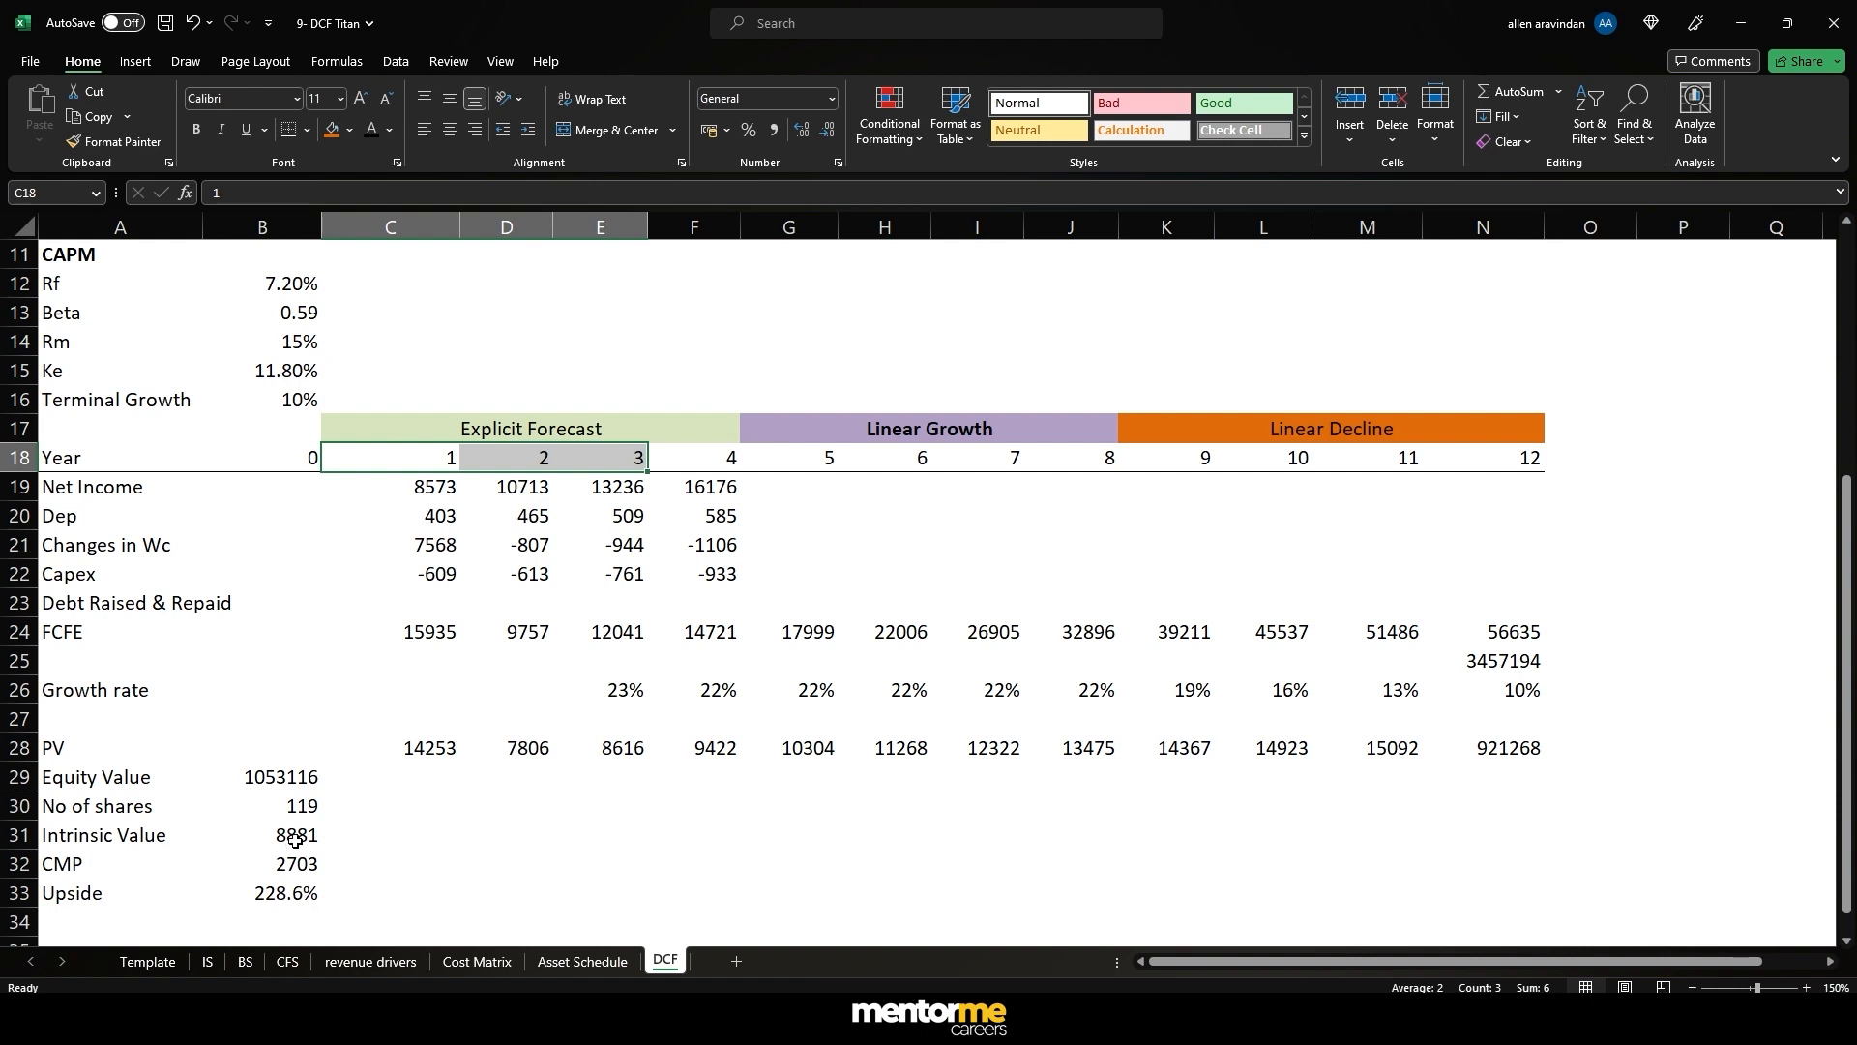
pyautogui.click(295, 840)
pyautogui.press('Up')
pyautogui.press('Up')
pyautogui.press('F2')
pyautogui.press('Tab')
pyautogui.press('Left')
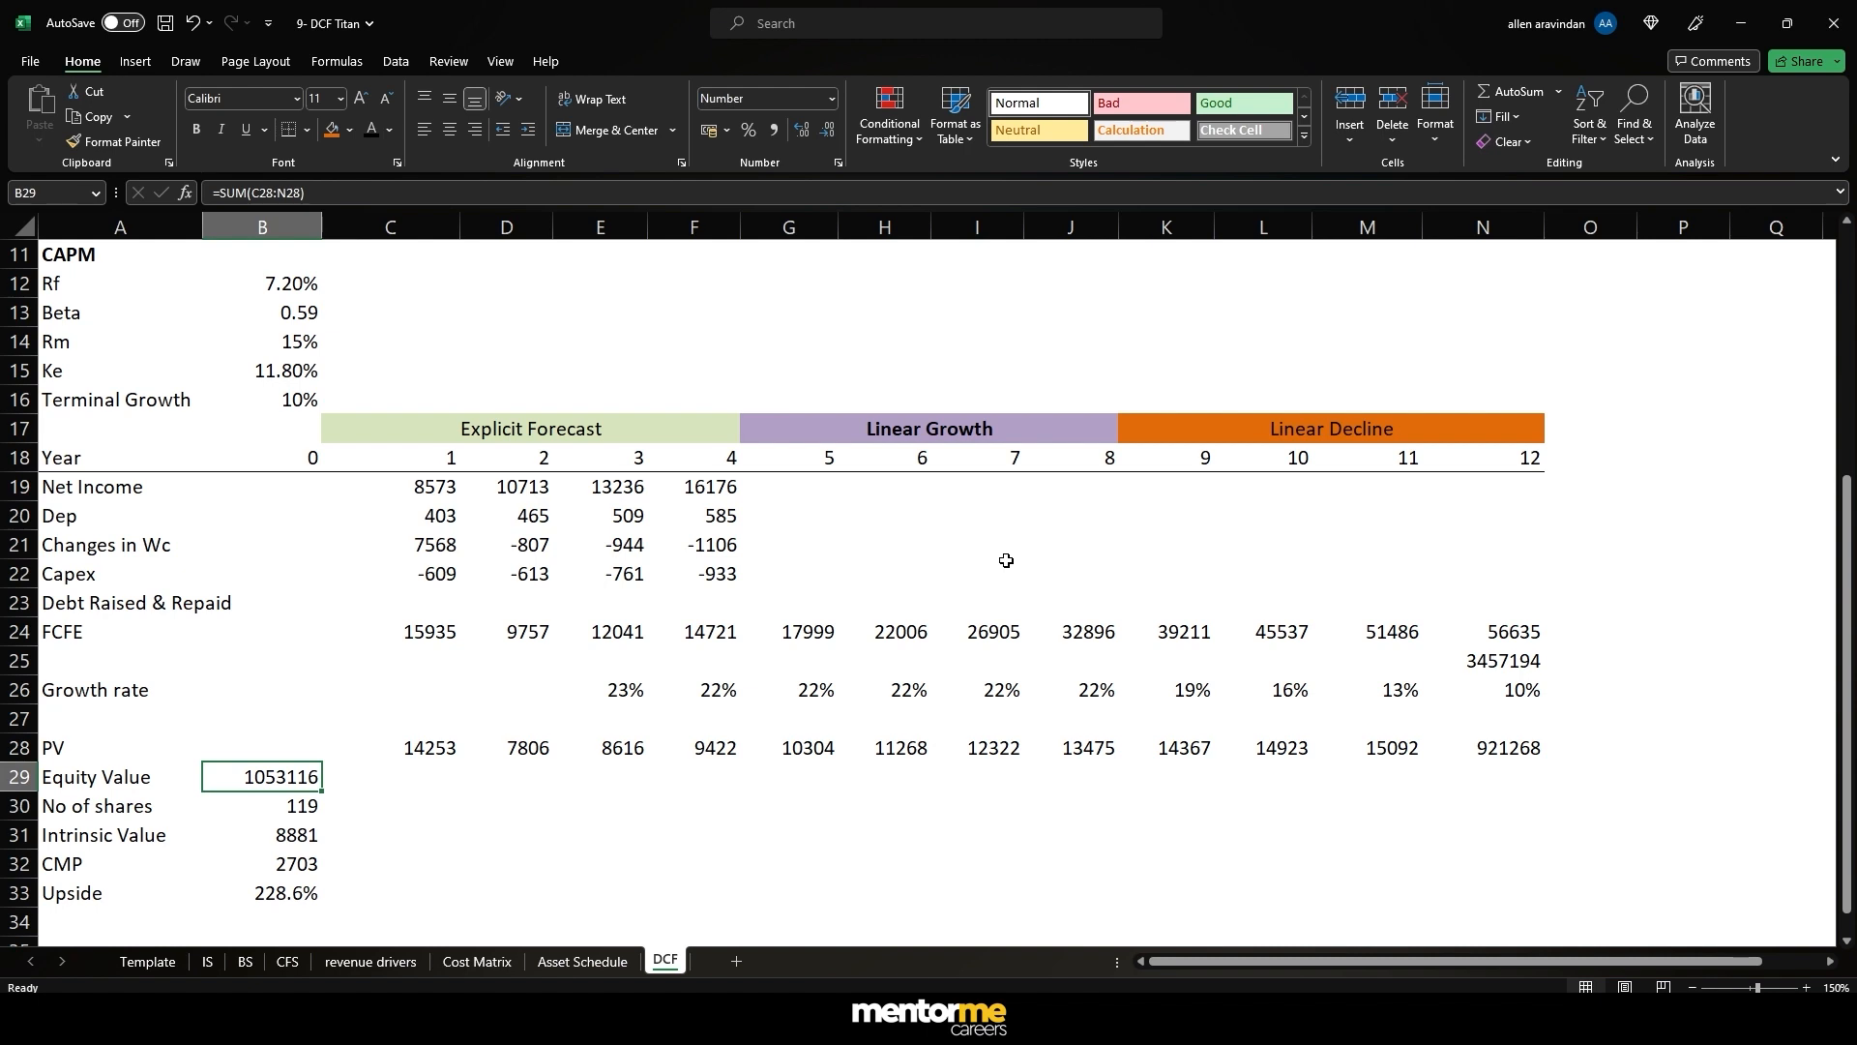
pyautogui.press('F2')
pyautogui.press('Tab')
pyautogui.press('Left')
pyautogui.moveTo(447, 743); pyautogui.dragTo(1536, 747)
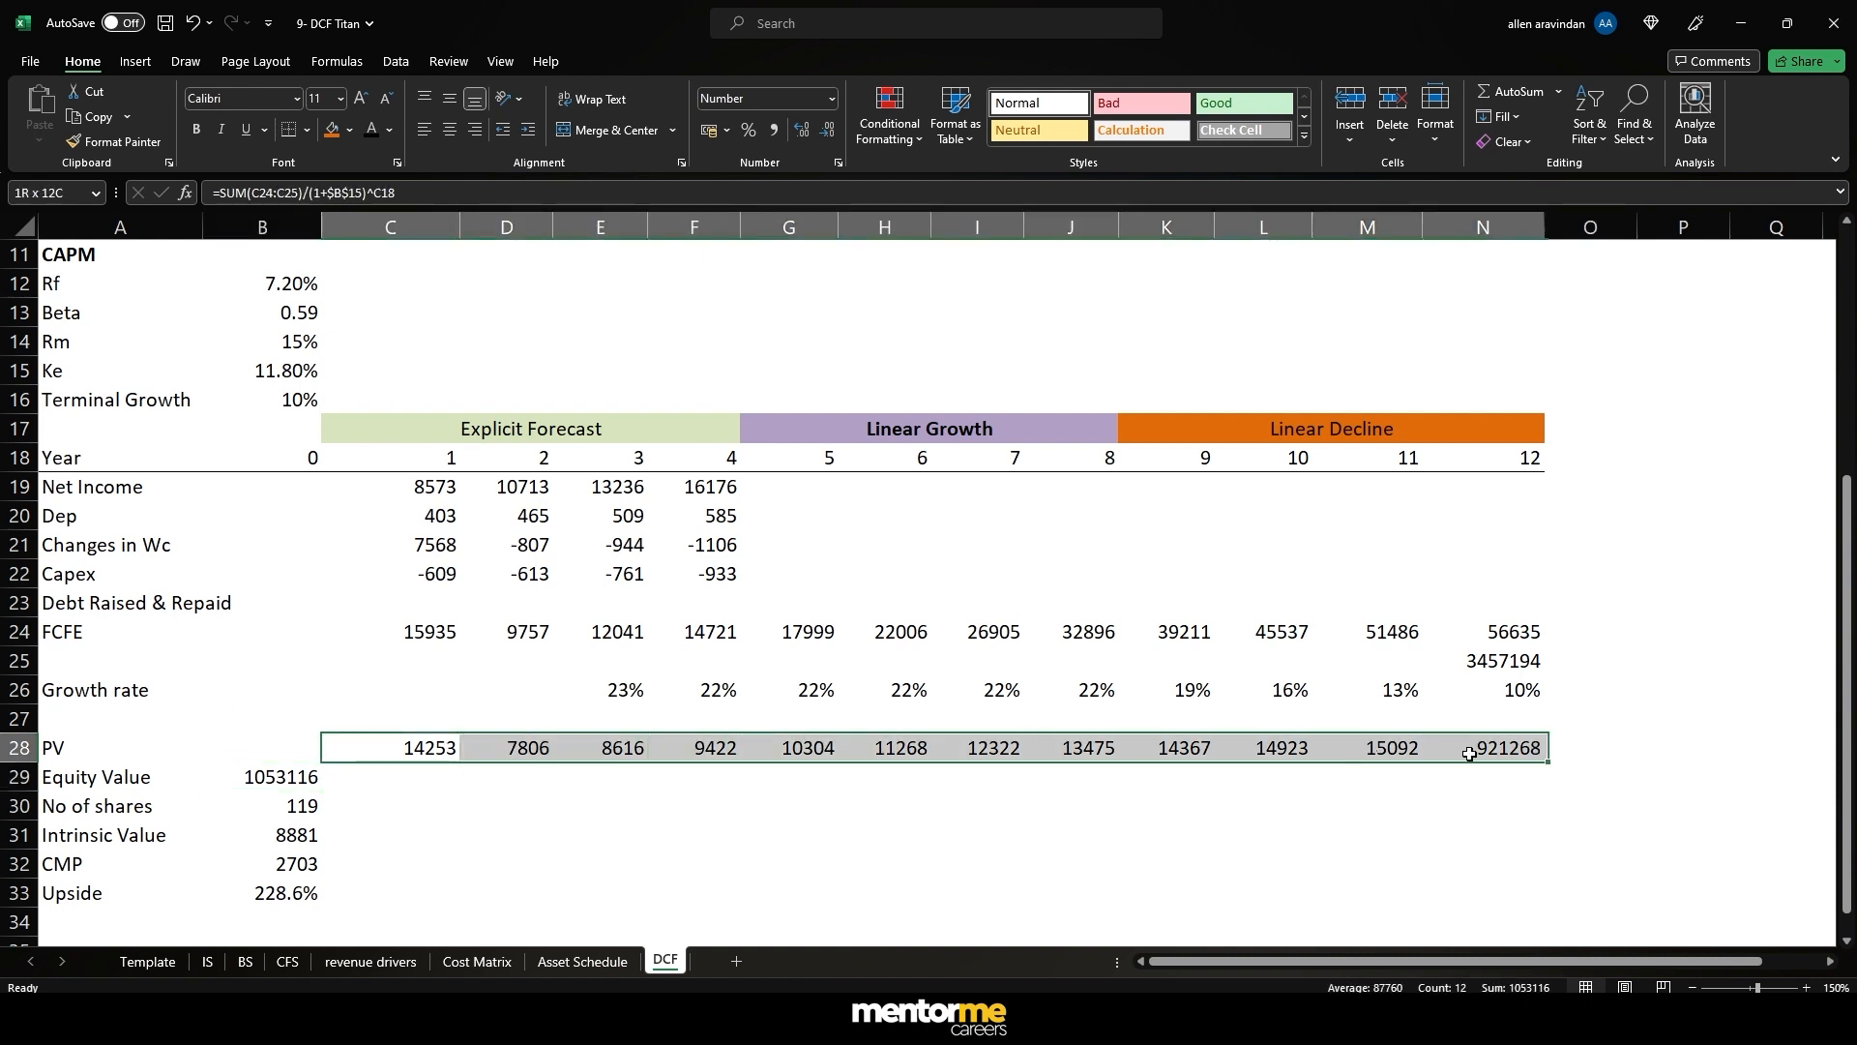
# - Add a top border across row 24 to set off the FCFE line
pyautogui.click(18, 631)
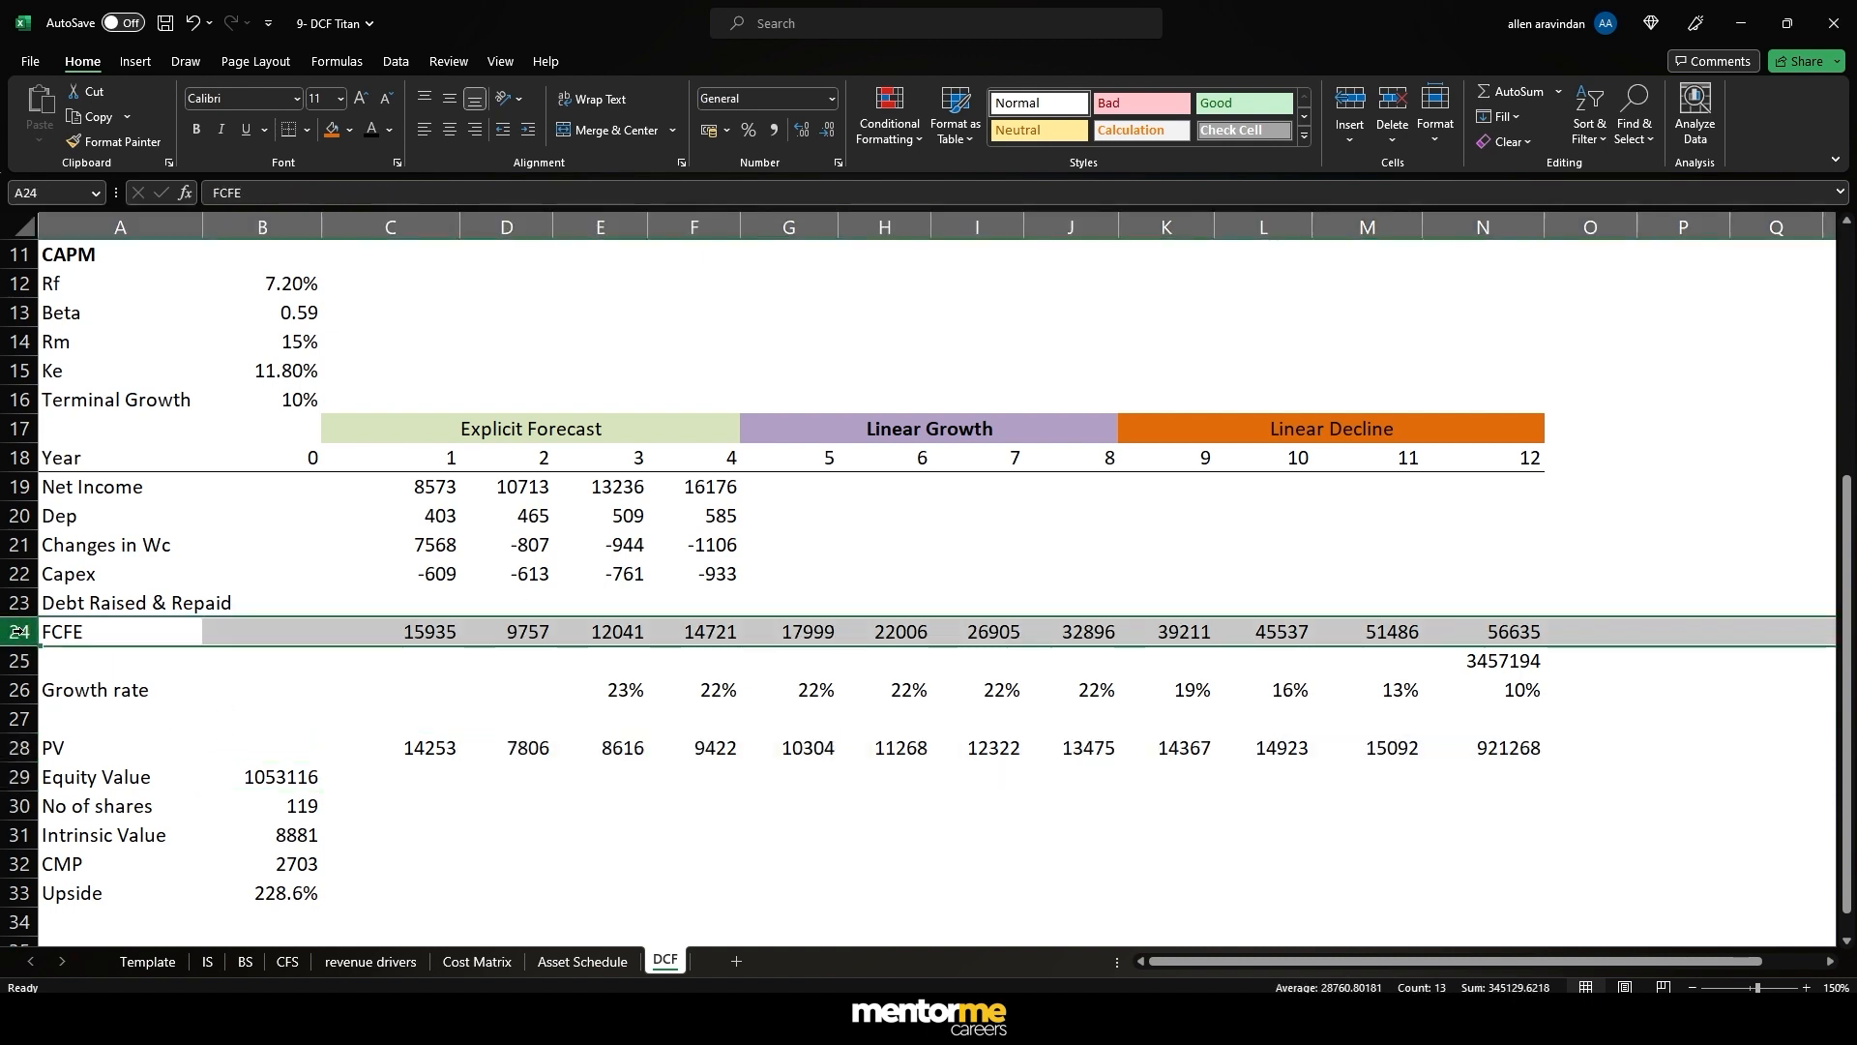
pyautogui.click(310, 129)
pyautogui.click(320, 207)
pyautogui.click(638, 763)
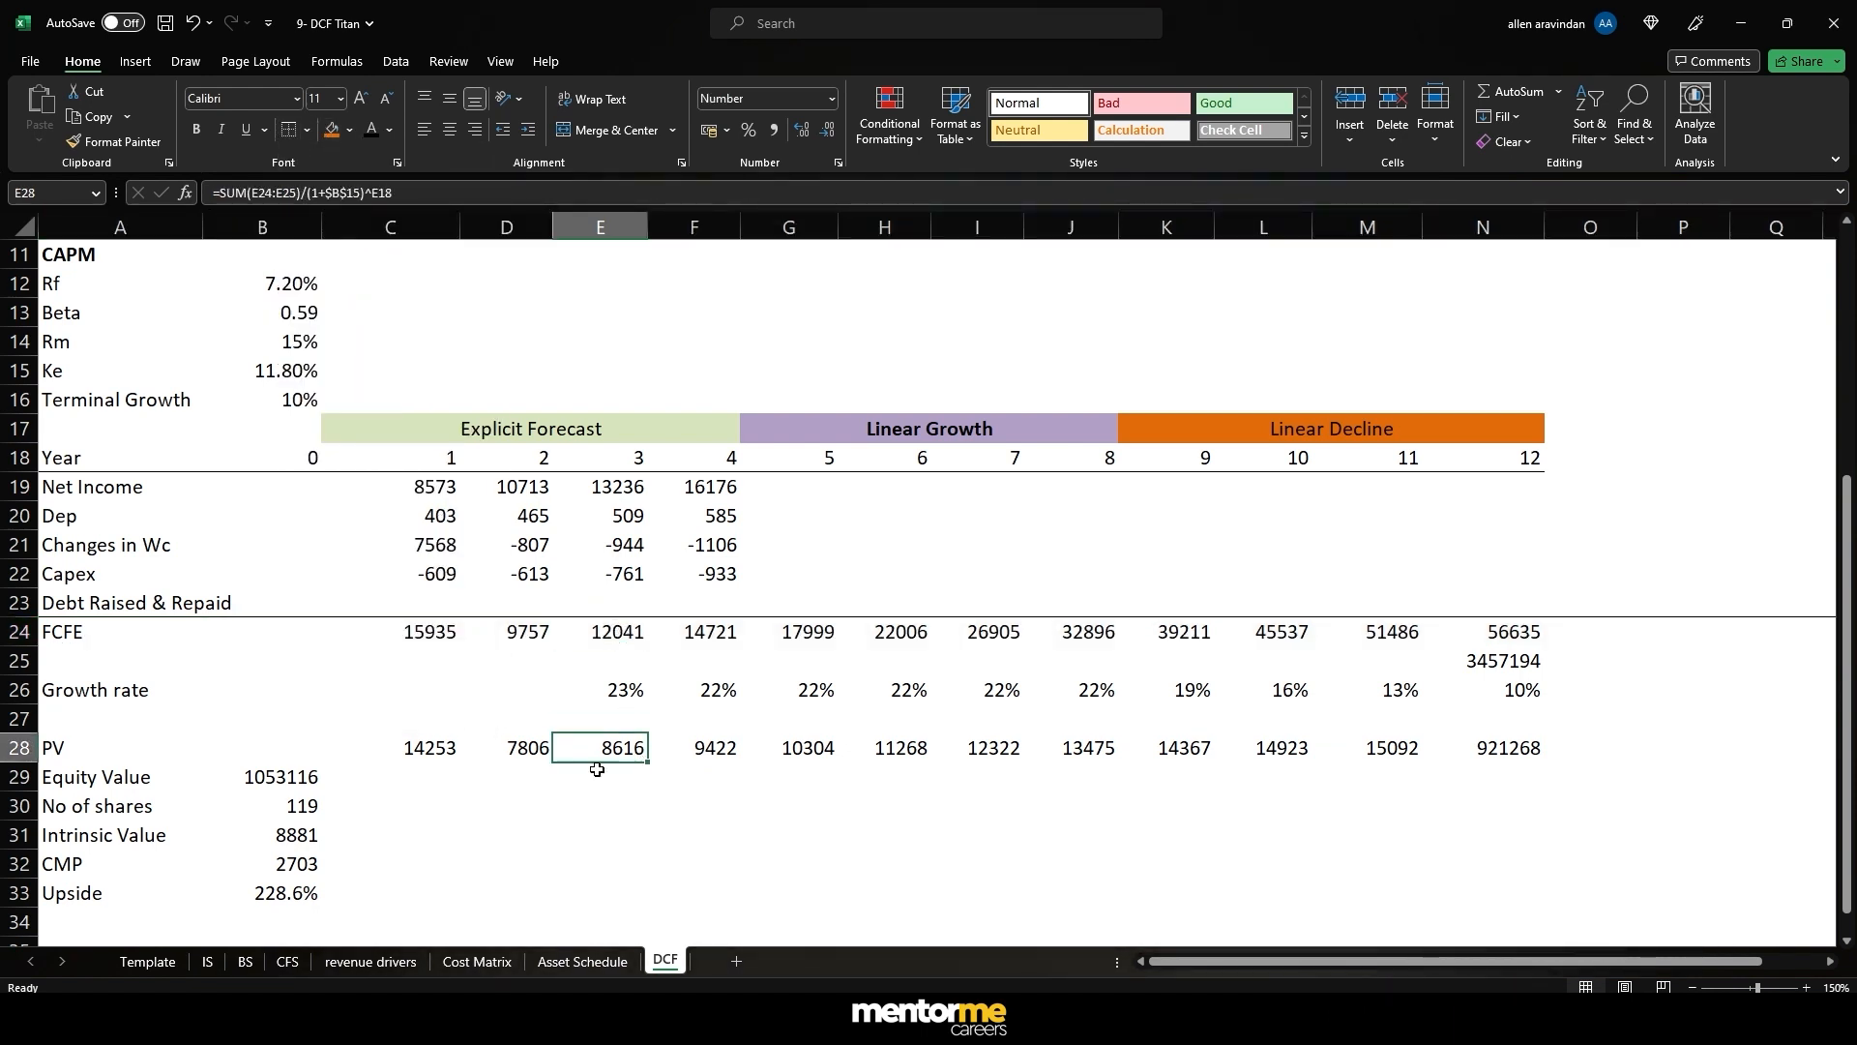
pyautogui.scroll(-1, 413, 799)
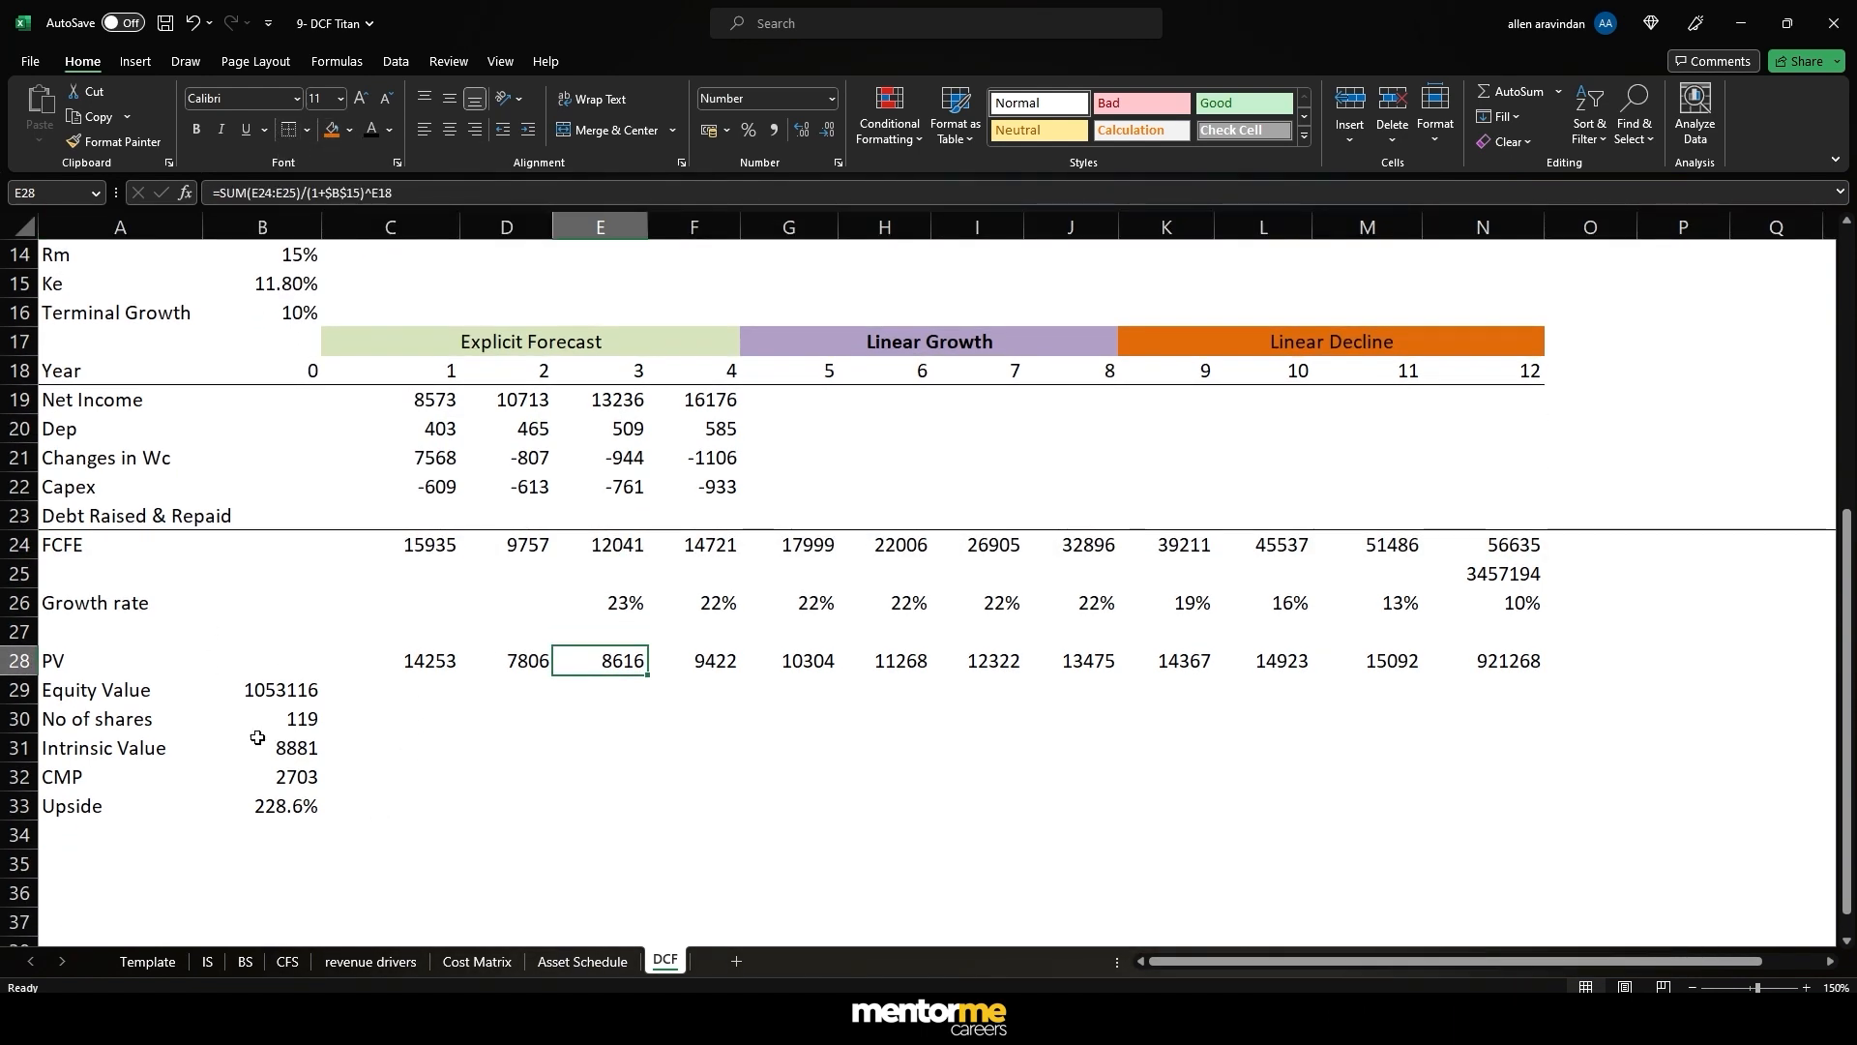
pyautogui.click(254, 739)
pyautogui.scroll(-1, 338, 745)
pyautogui.scroll(1, 281, 740)
pyautogui.scroll(5, 275, 738)
pyautogui.scroll(-8, 252, 619)
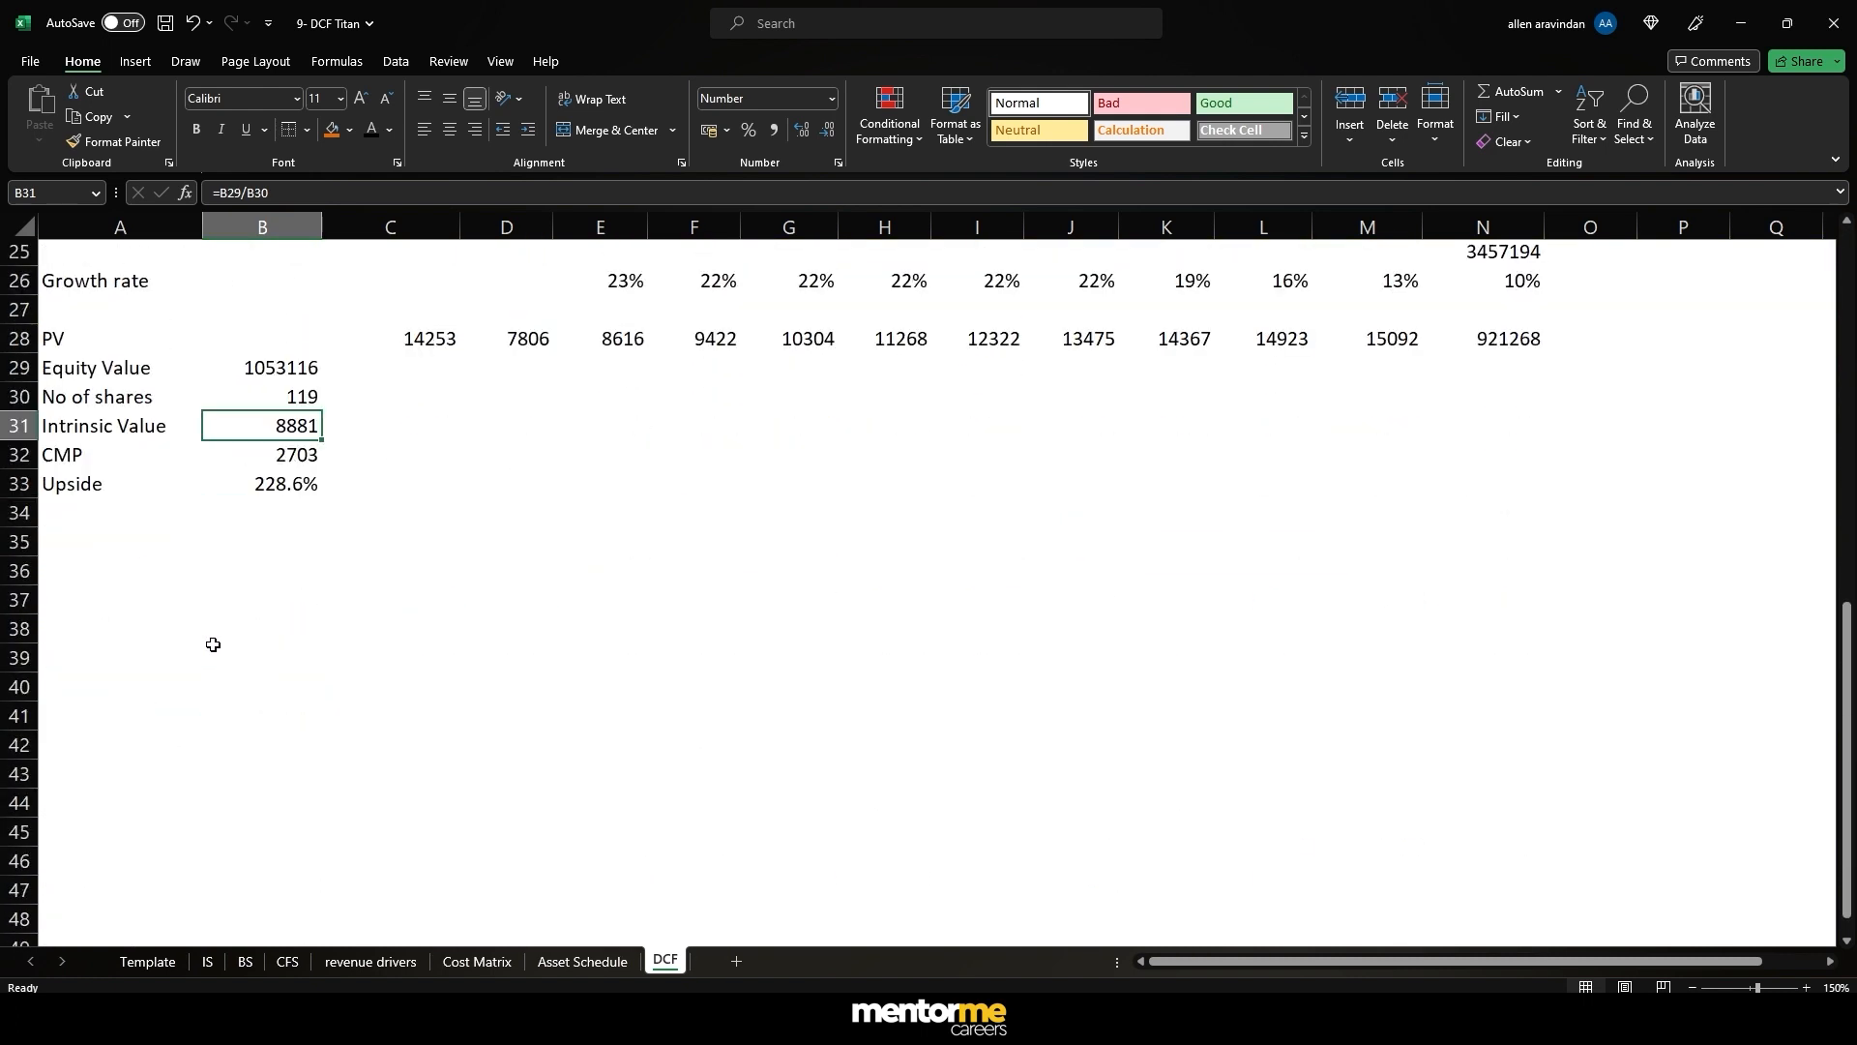
pyautogui.click(145, 600)
pyautogui.scroll(8, 454, 610)
pyautogui.scroll(-3, 451, 619)
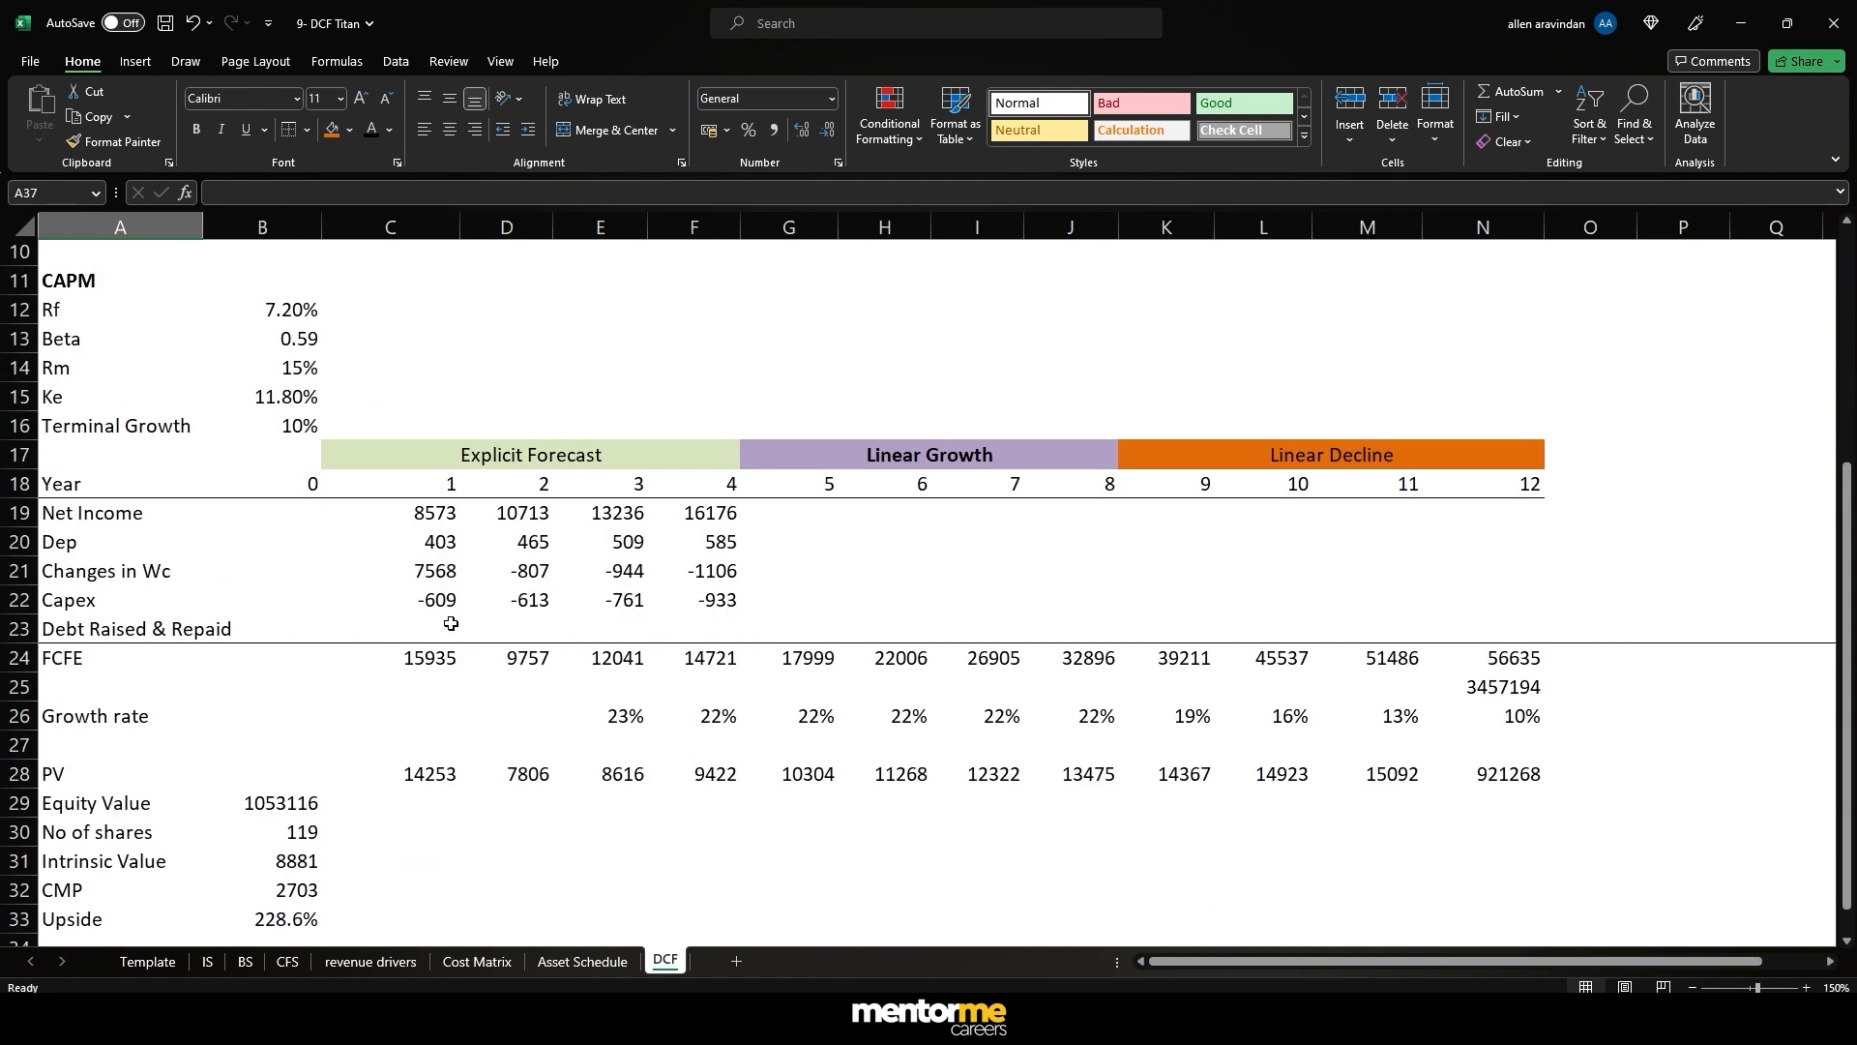
pyautogui.scroll(-4, 451, 624)
pyautogui.click(249, 663)
pyautogui.press('Right')
pyautogui.press('Right')
pyautogui.press('Left')
pyautogui.press('Left')
pyautogui.press('Right')
pyautogui.press('Left')
pyautogui.press('Down')
pyautogui.press('Up')
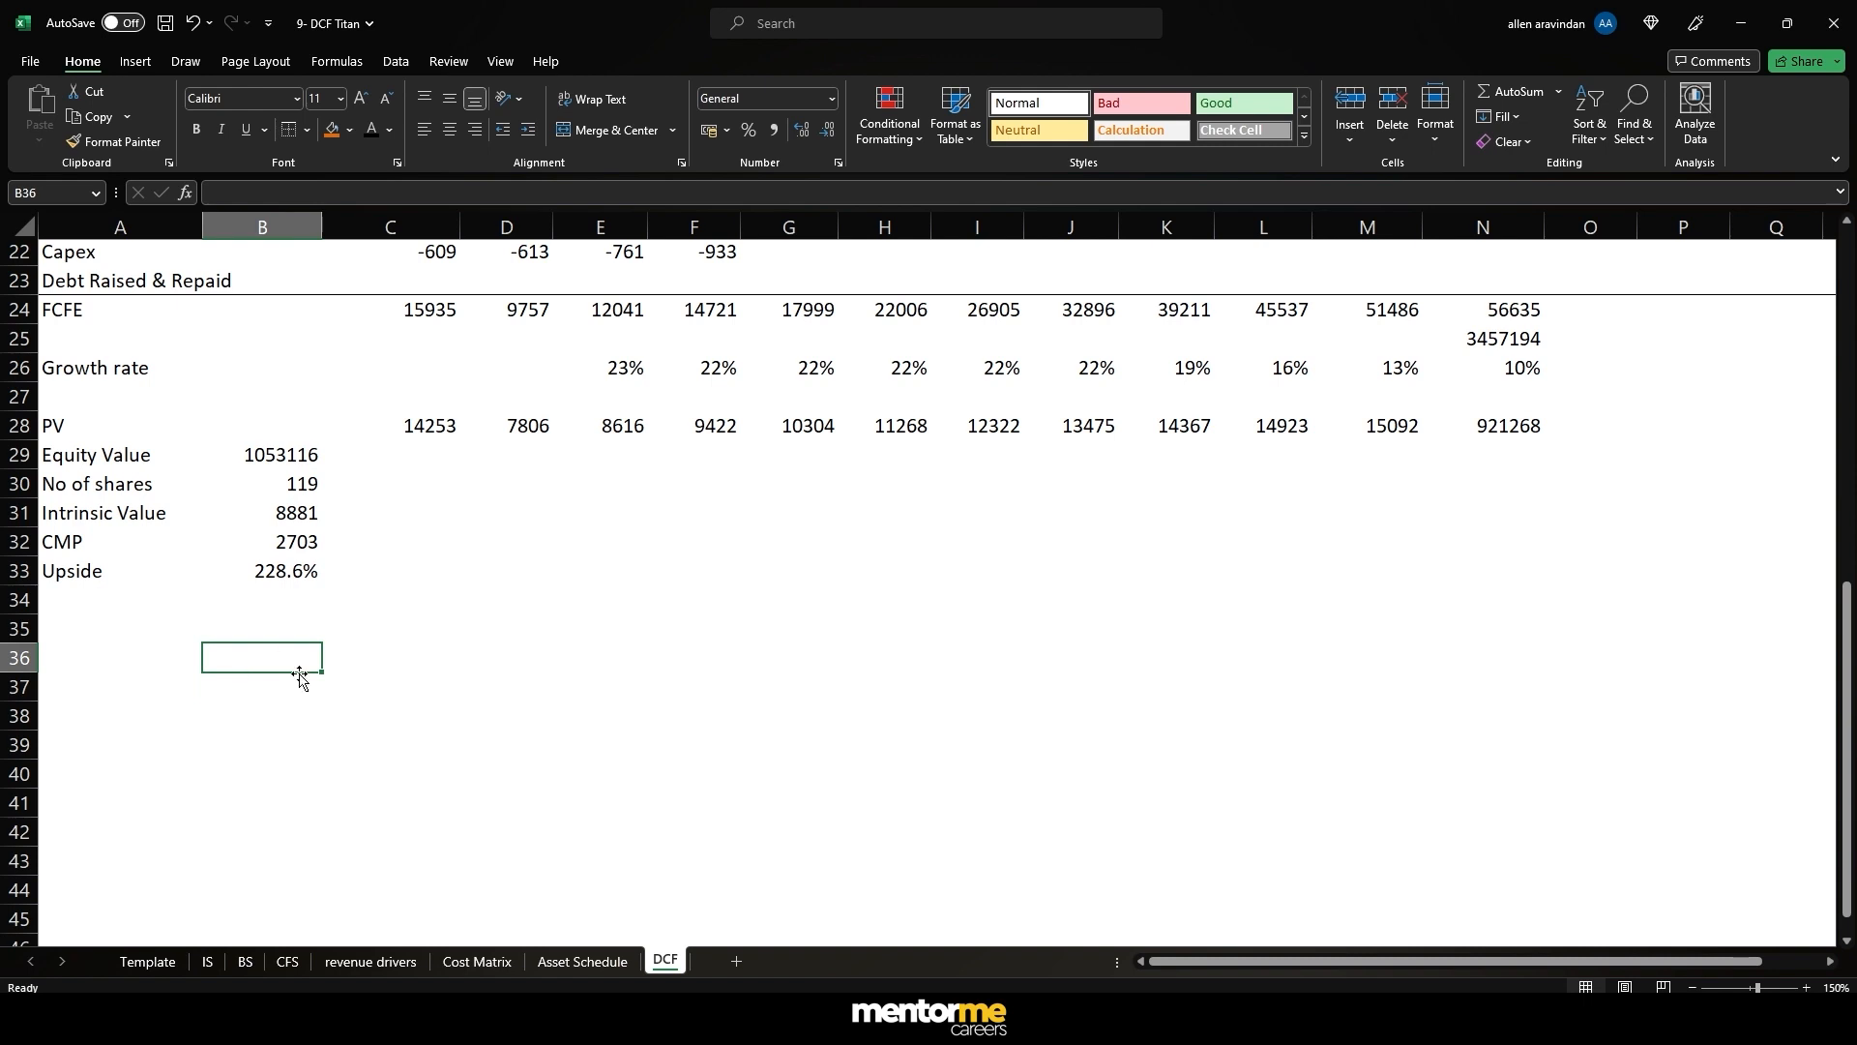
# - Check the final-year growth rate in N26 and the cost of equity in B15 against the valuation results
pyautogui.click(1532, 364)
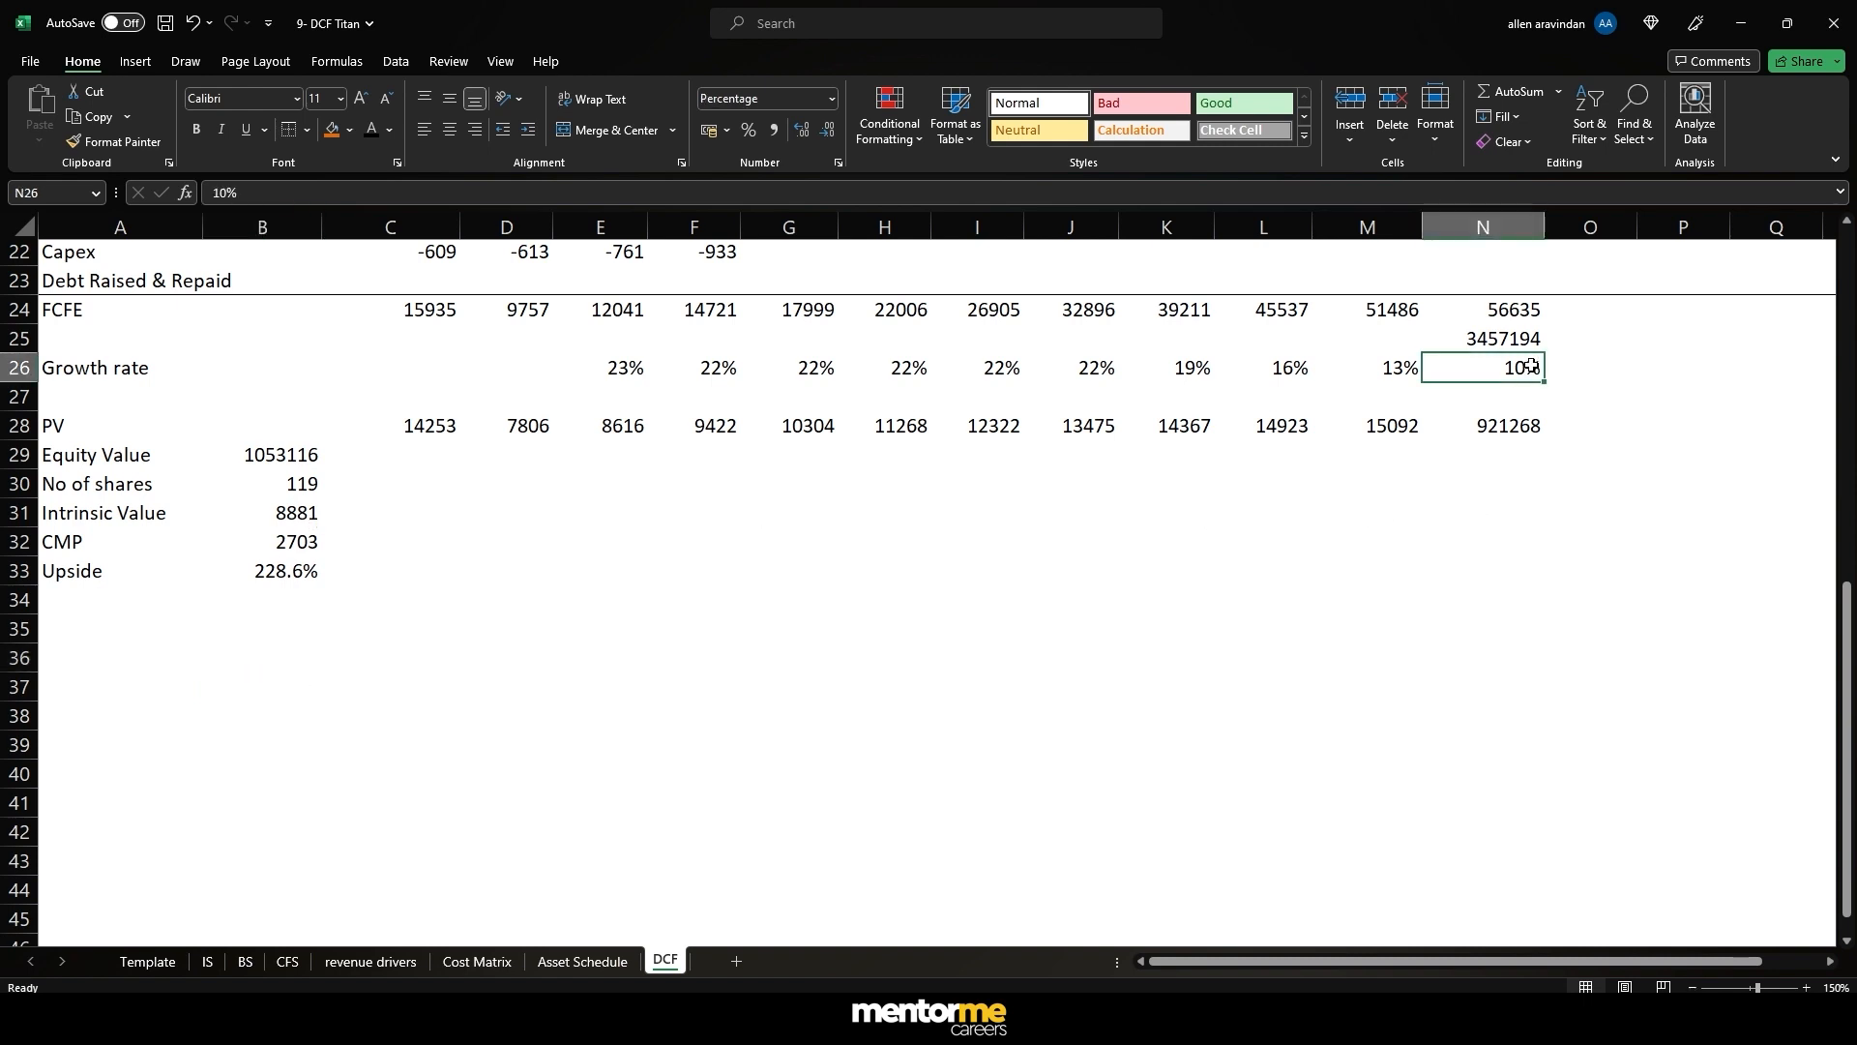
pyautogui.scroll(5, 1494, 372)
pyautogui.click(293, 489)
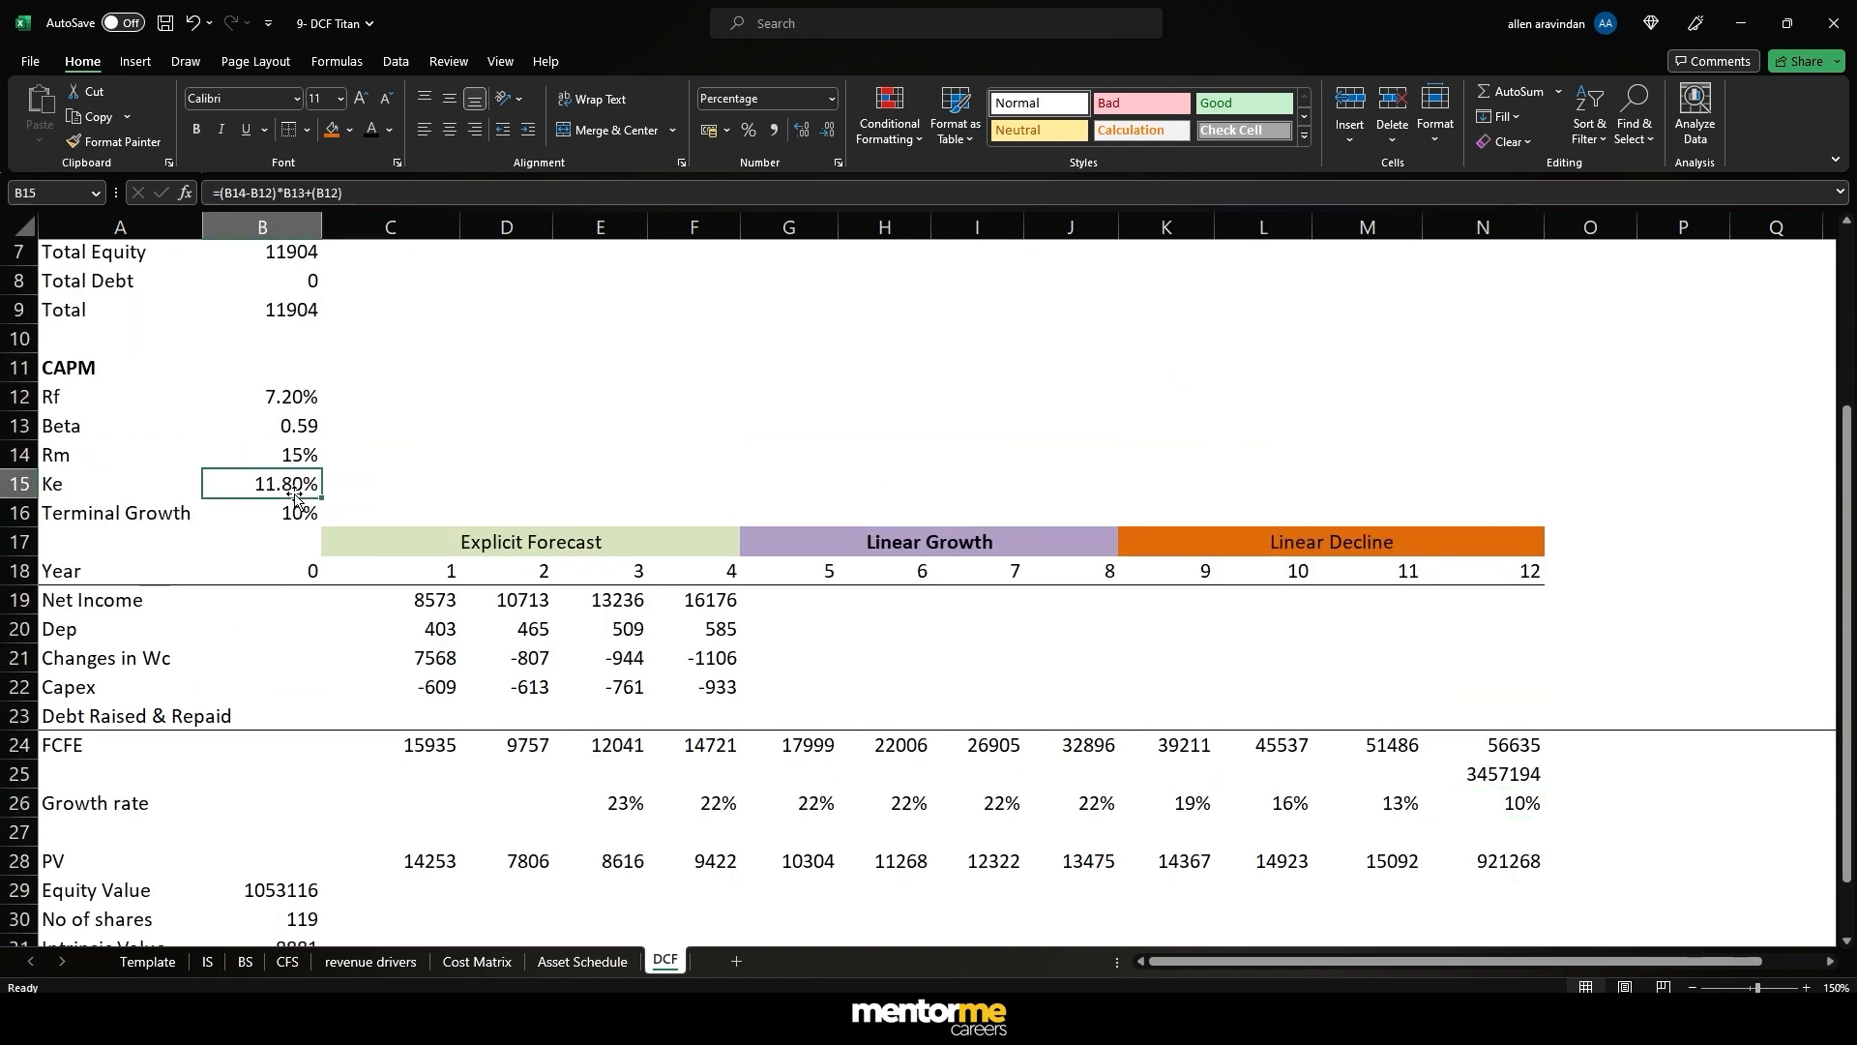
pyautogui.scroll(-5, 296, 513)
pyautogui.scroll(4, 296, 377)
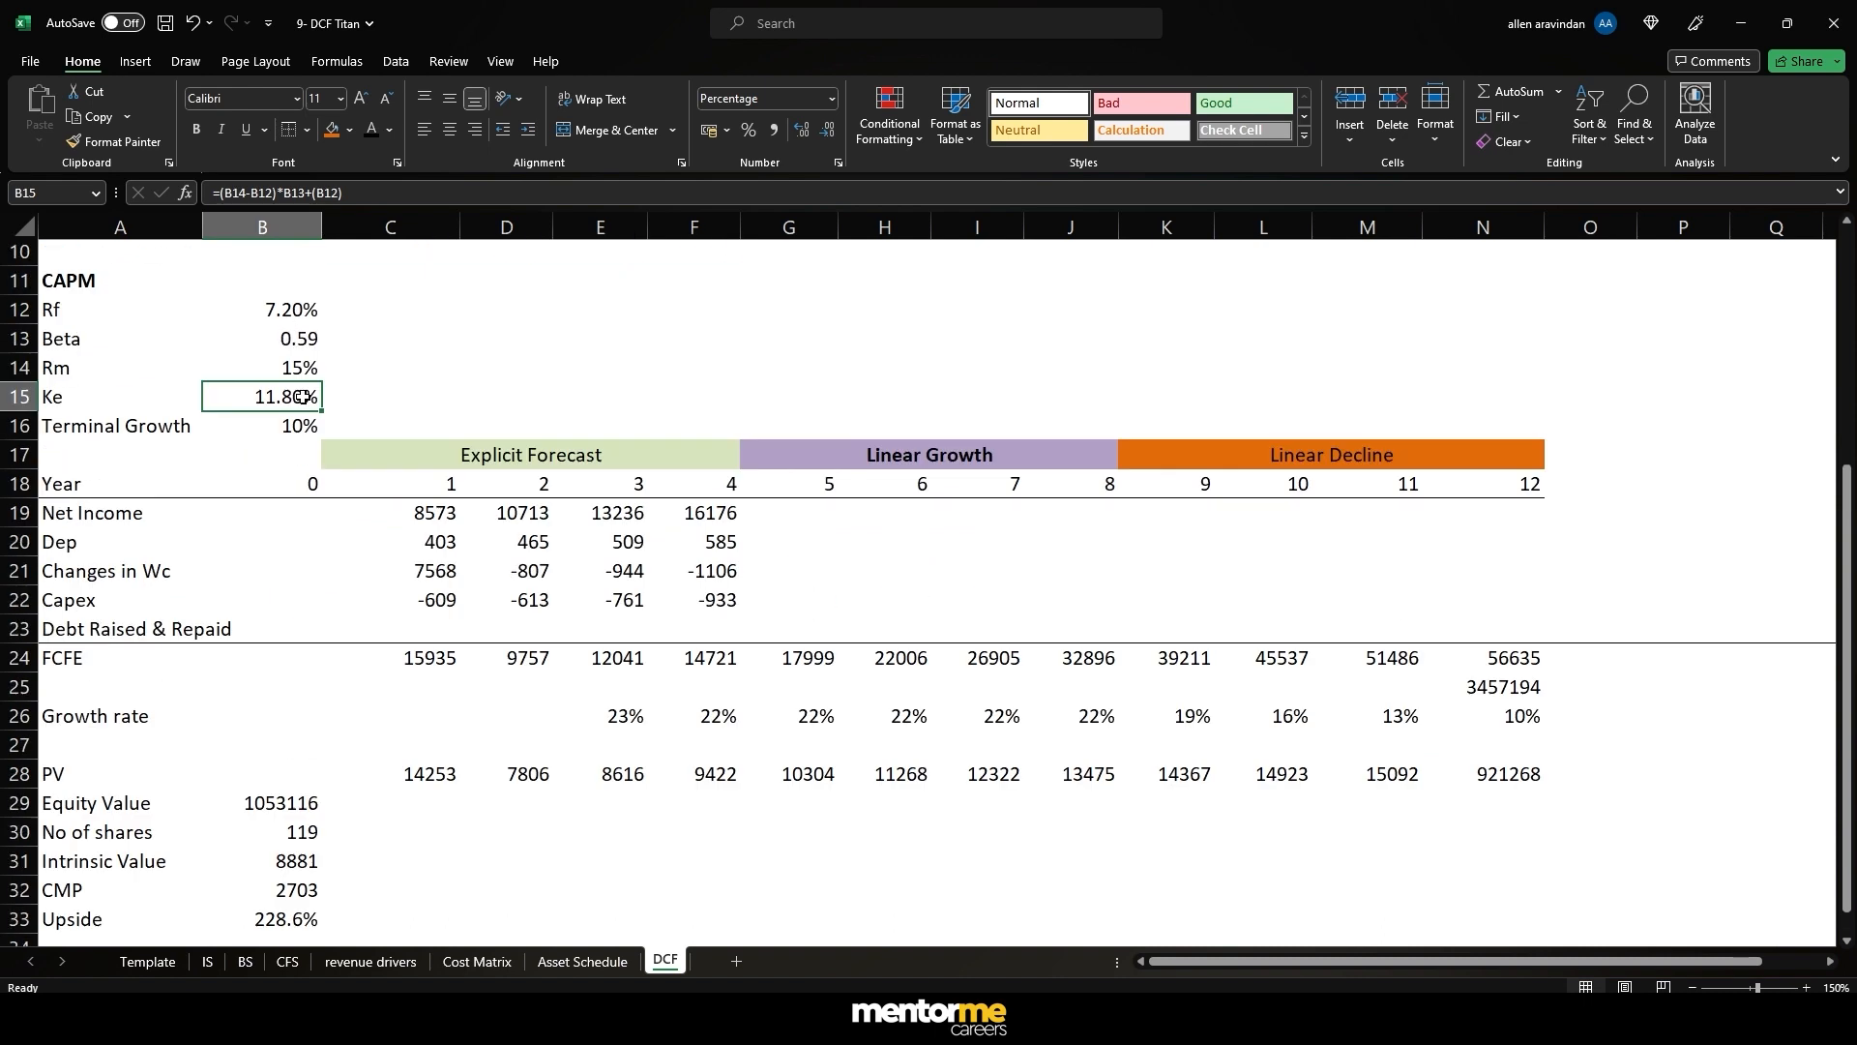
pyautogui.scroll(-3, 602, 538)
pyautogui.scroll(-1, 602, 538)
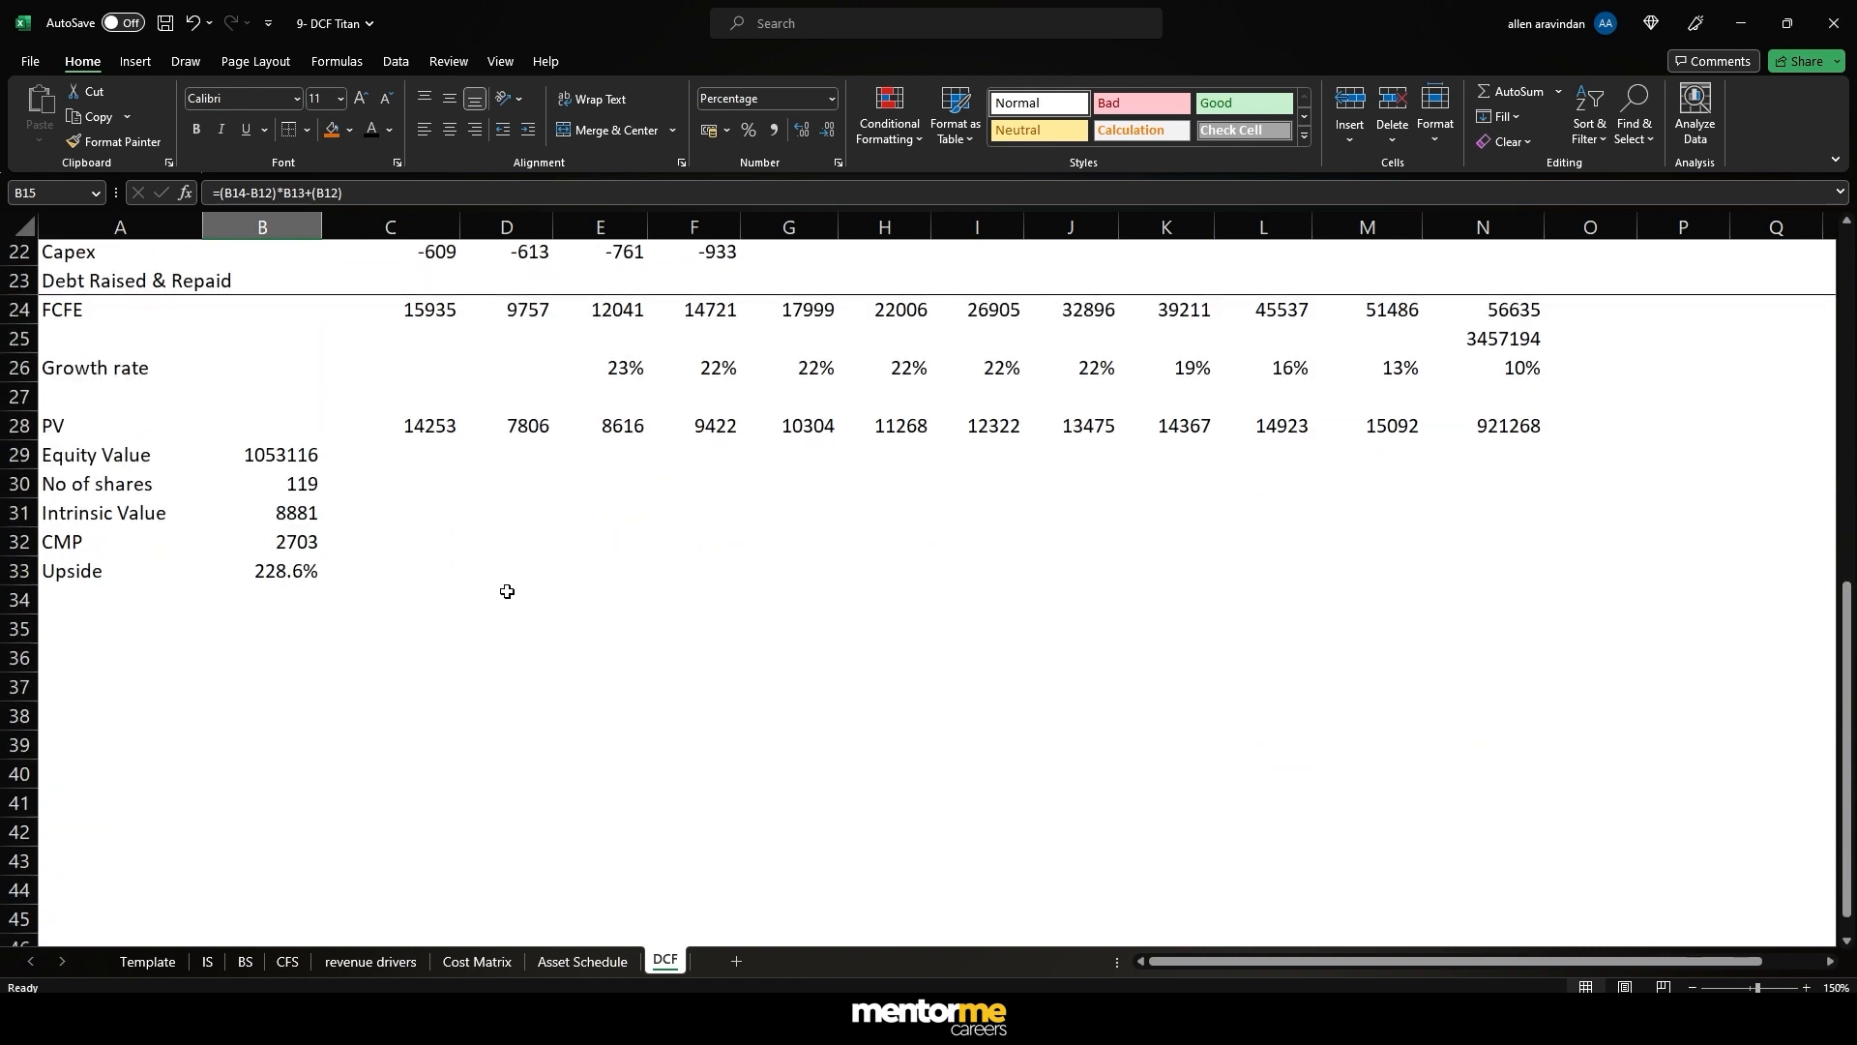
pyautogui.click(432, 624)
pyautogui.scroll(2, 436, 625)
pyautogui.scroll(-3, 435, 624)
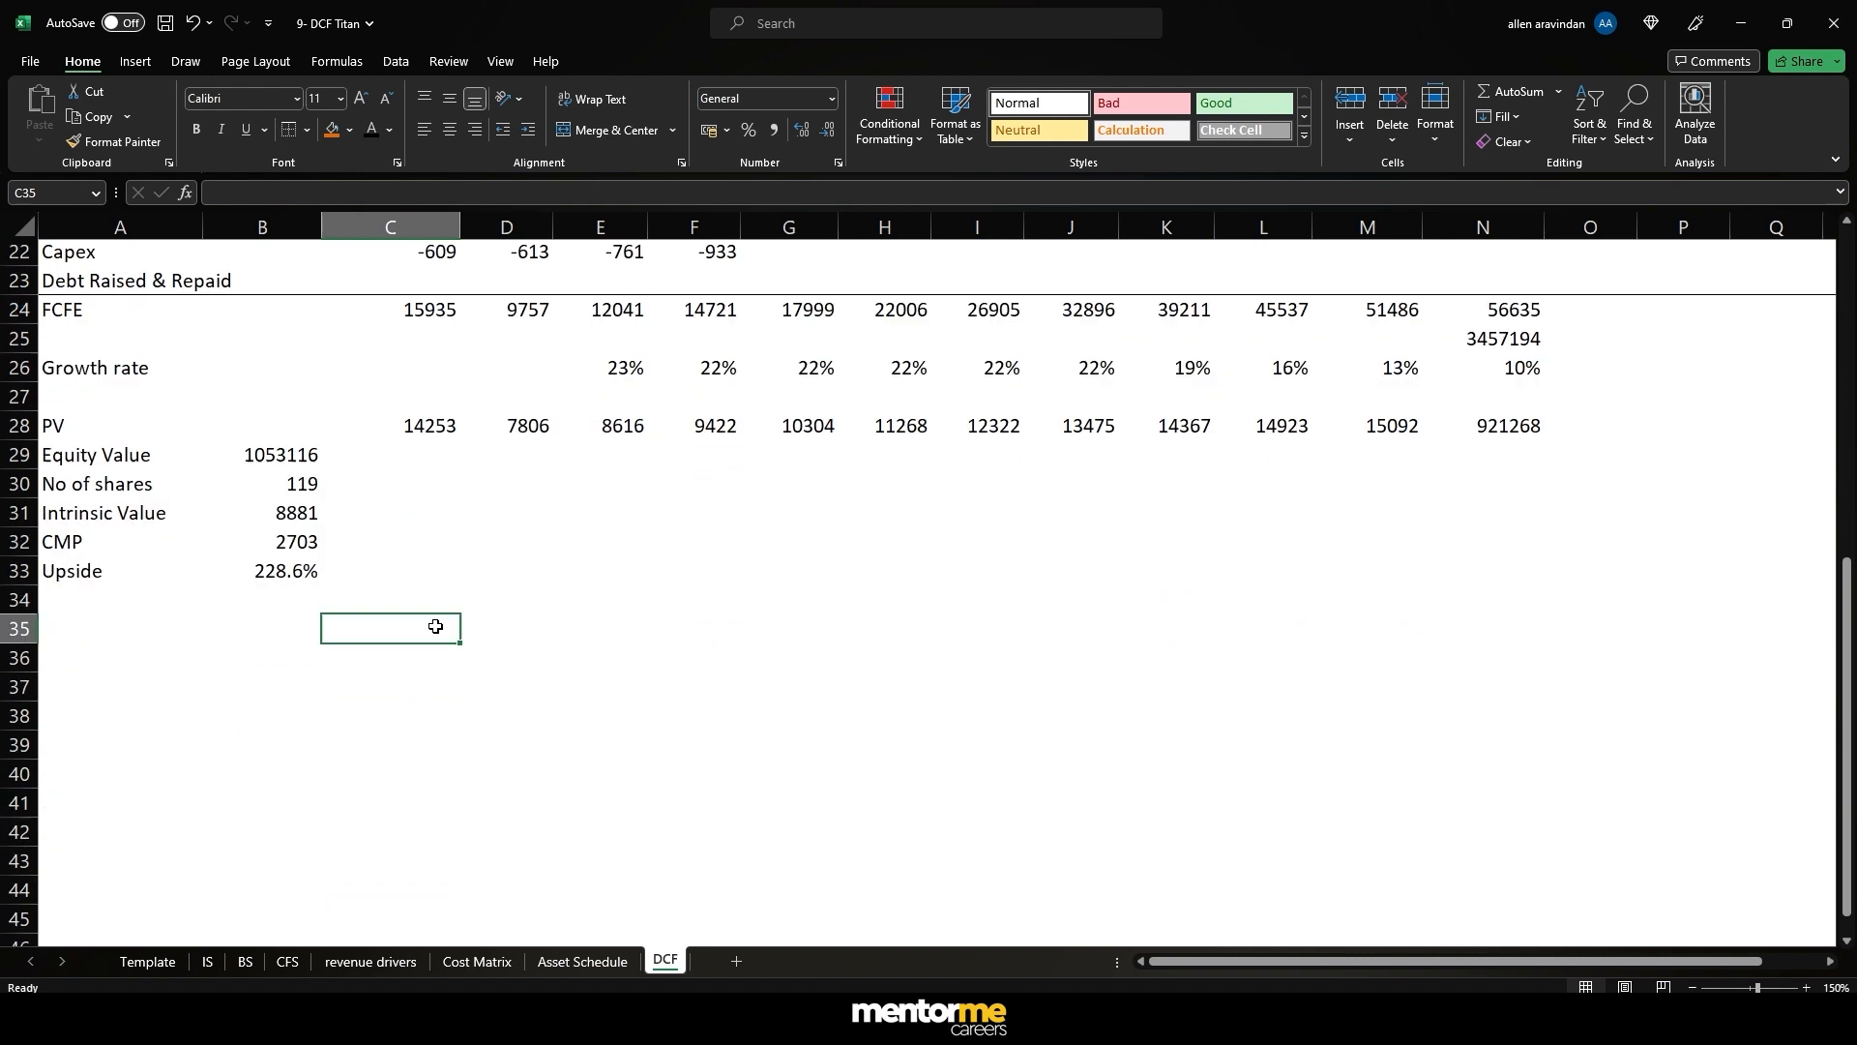
pyautogui.scroll(4, 320, 619)
pyautogui.scroll(-5, 300, 605)
pyautogui.click(286, 482)
pyautogui.click(284, 454)
pyautogui.press('Return')
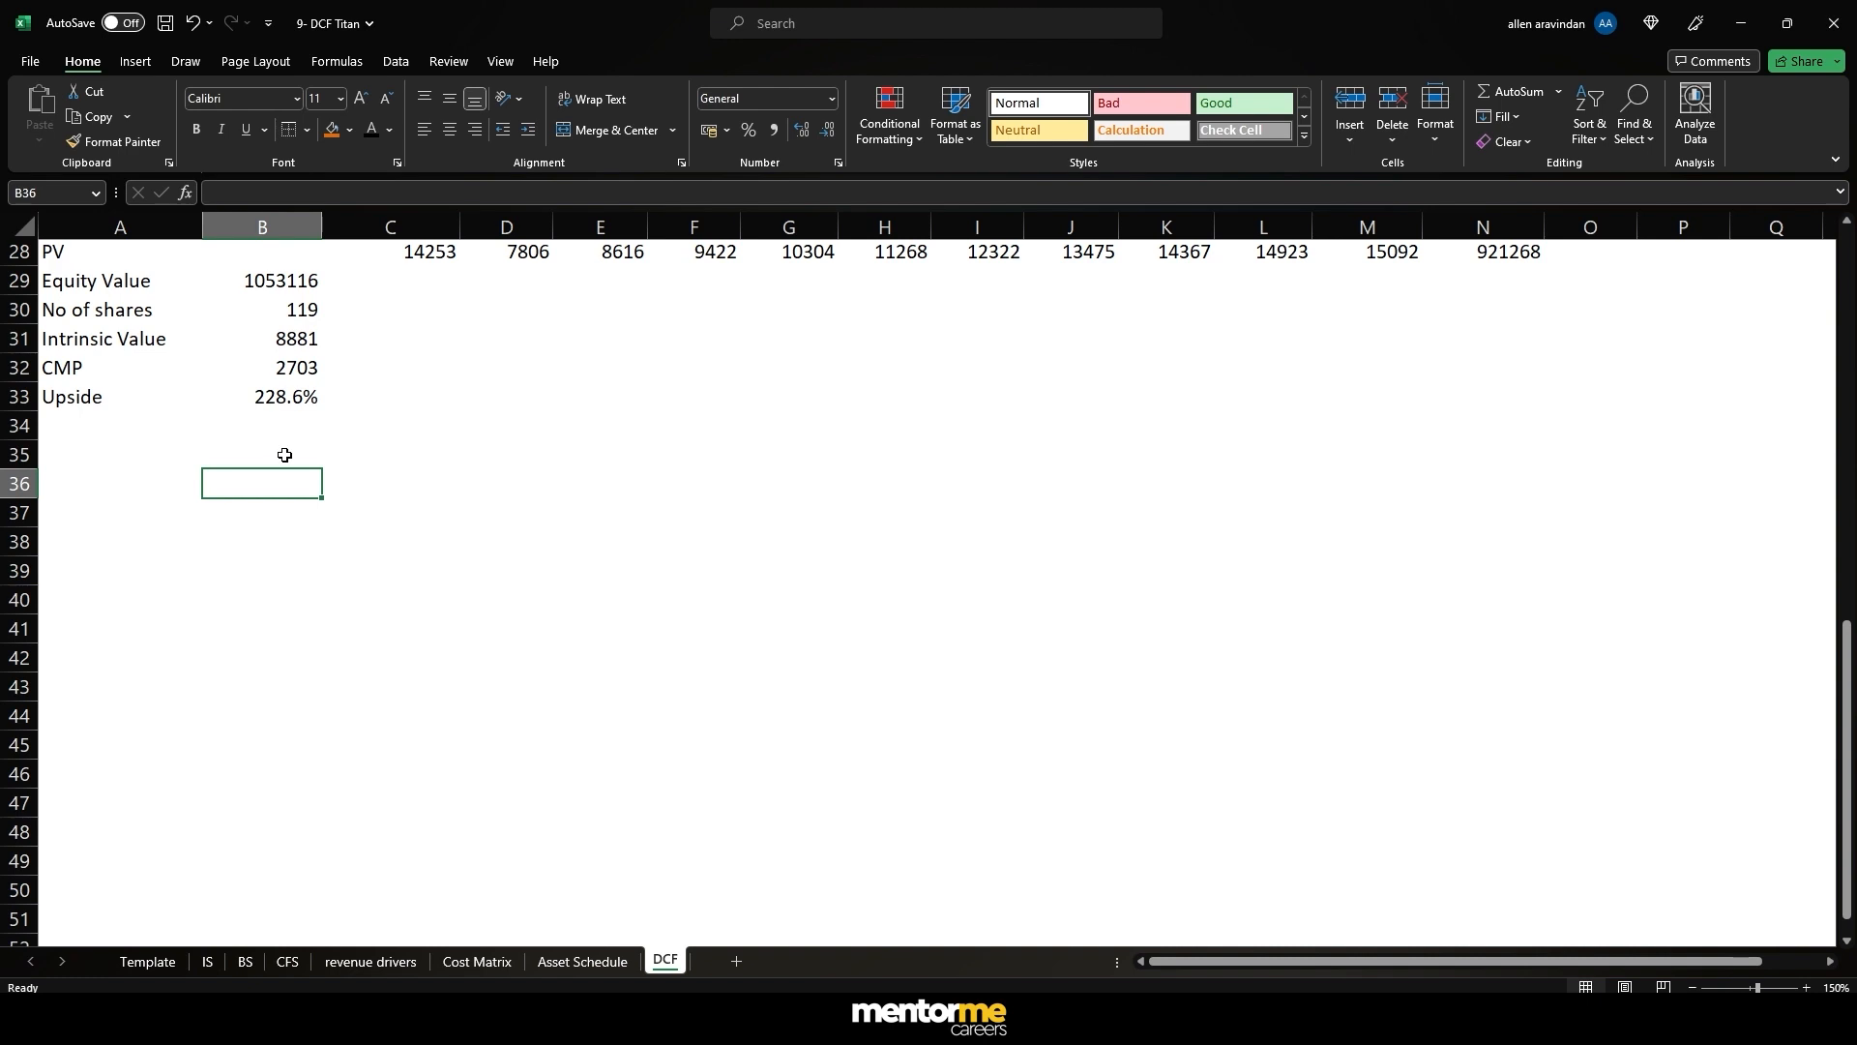
# - Merge and center cells B36:B43 below the valuation as a vertical header block
pyautogui.press('Left')
pyautogui.hotkey('shift', 'Down')
pyautogui.hotkey('shift', 'Down')
pyautogui.hotkey('shift', 'Down')
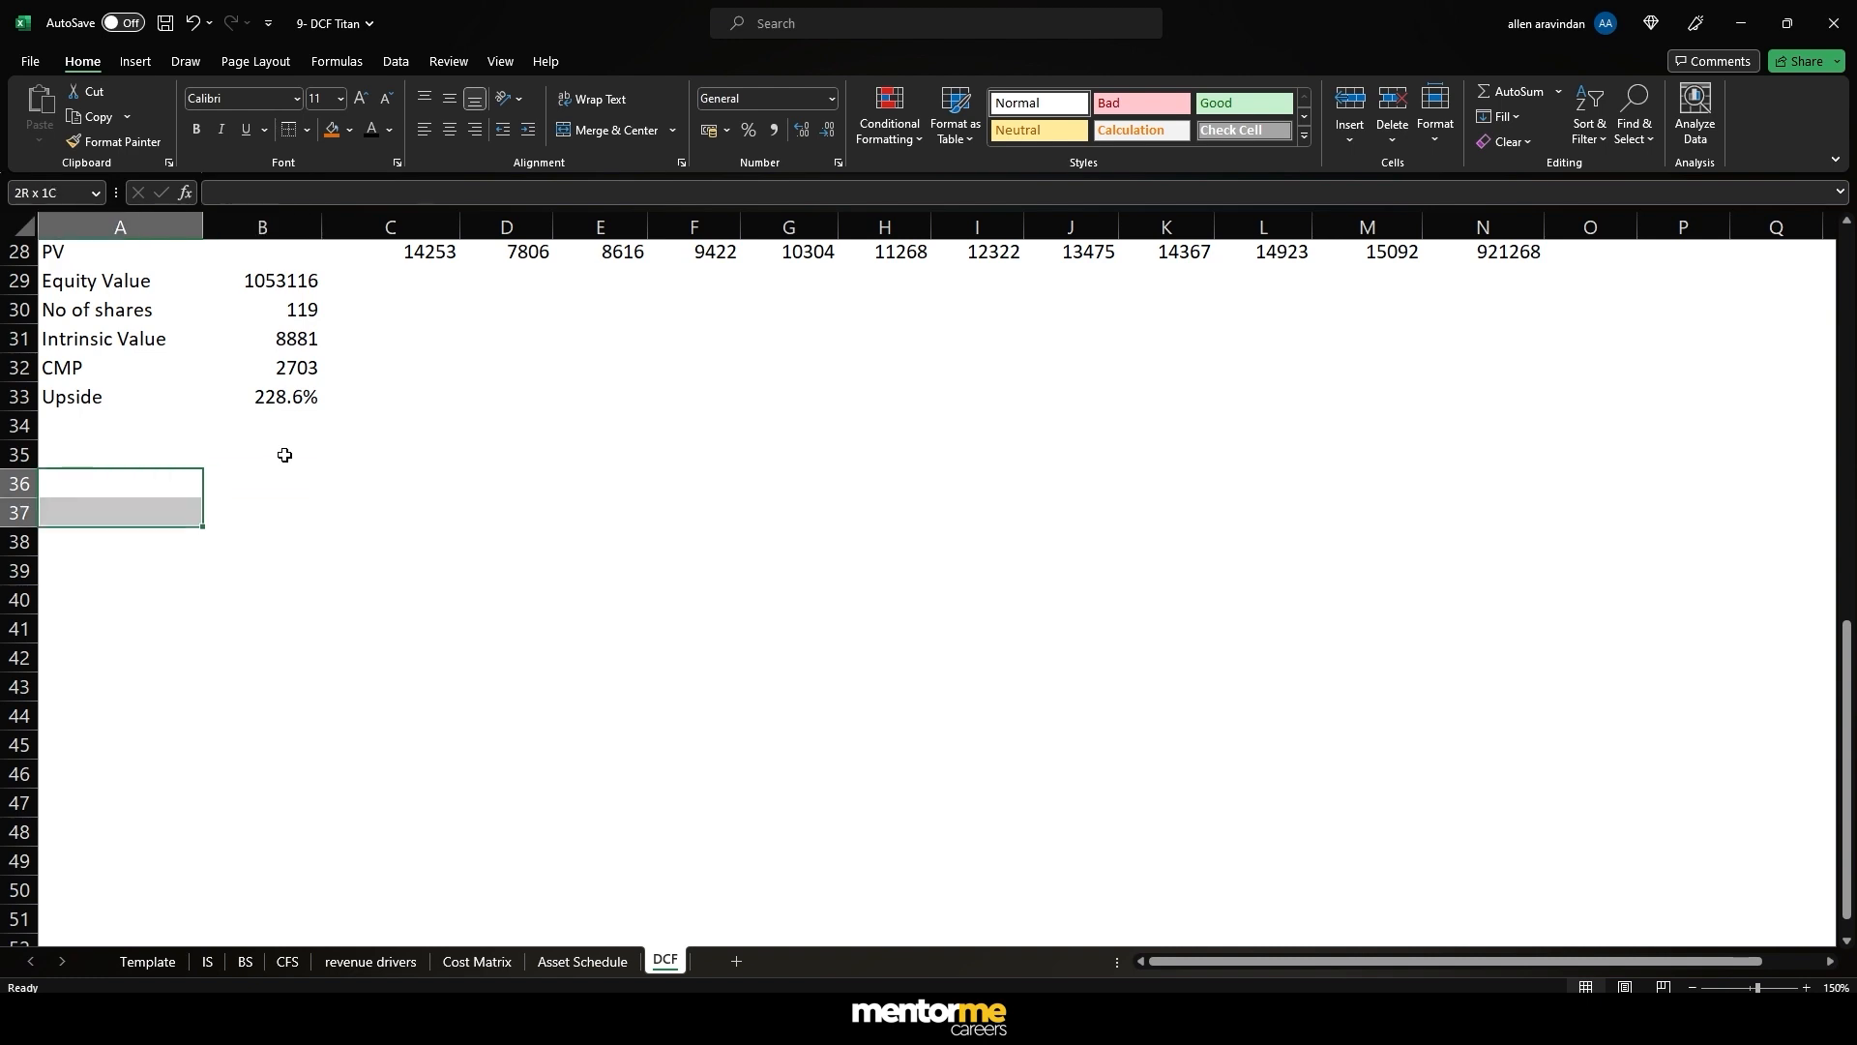
pyautogui.press('Right')
pyautogui.press('Right')
pyautogui.press('Left')
pyautogui.hotkey('shift', 'Down')
pyautogui.hotkey('shift', 'Down')
pyautogui.hotkey('shift', 'Down')
pyautogui.hotkey('shift', 'Down')
pyautogui.hotkey('shift', 'Down')
pyautogui.hotkey('shift', 'Down')
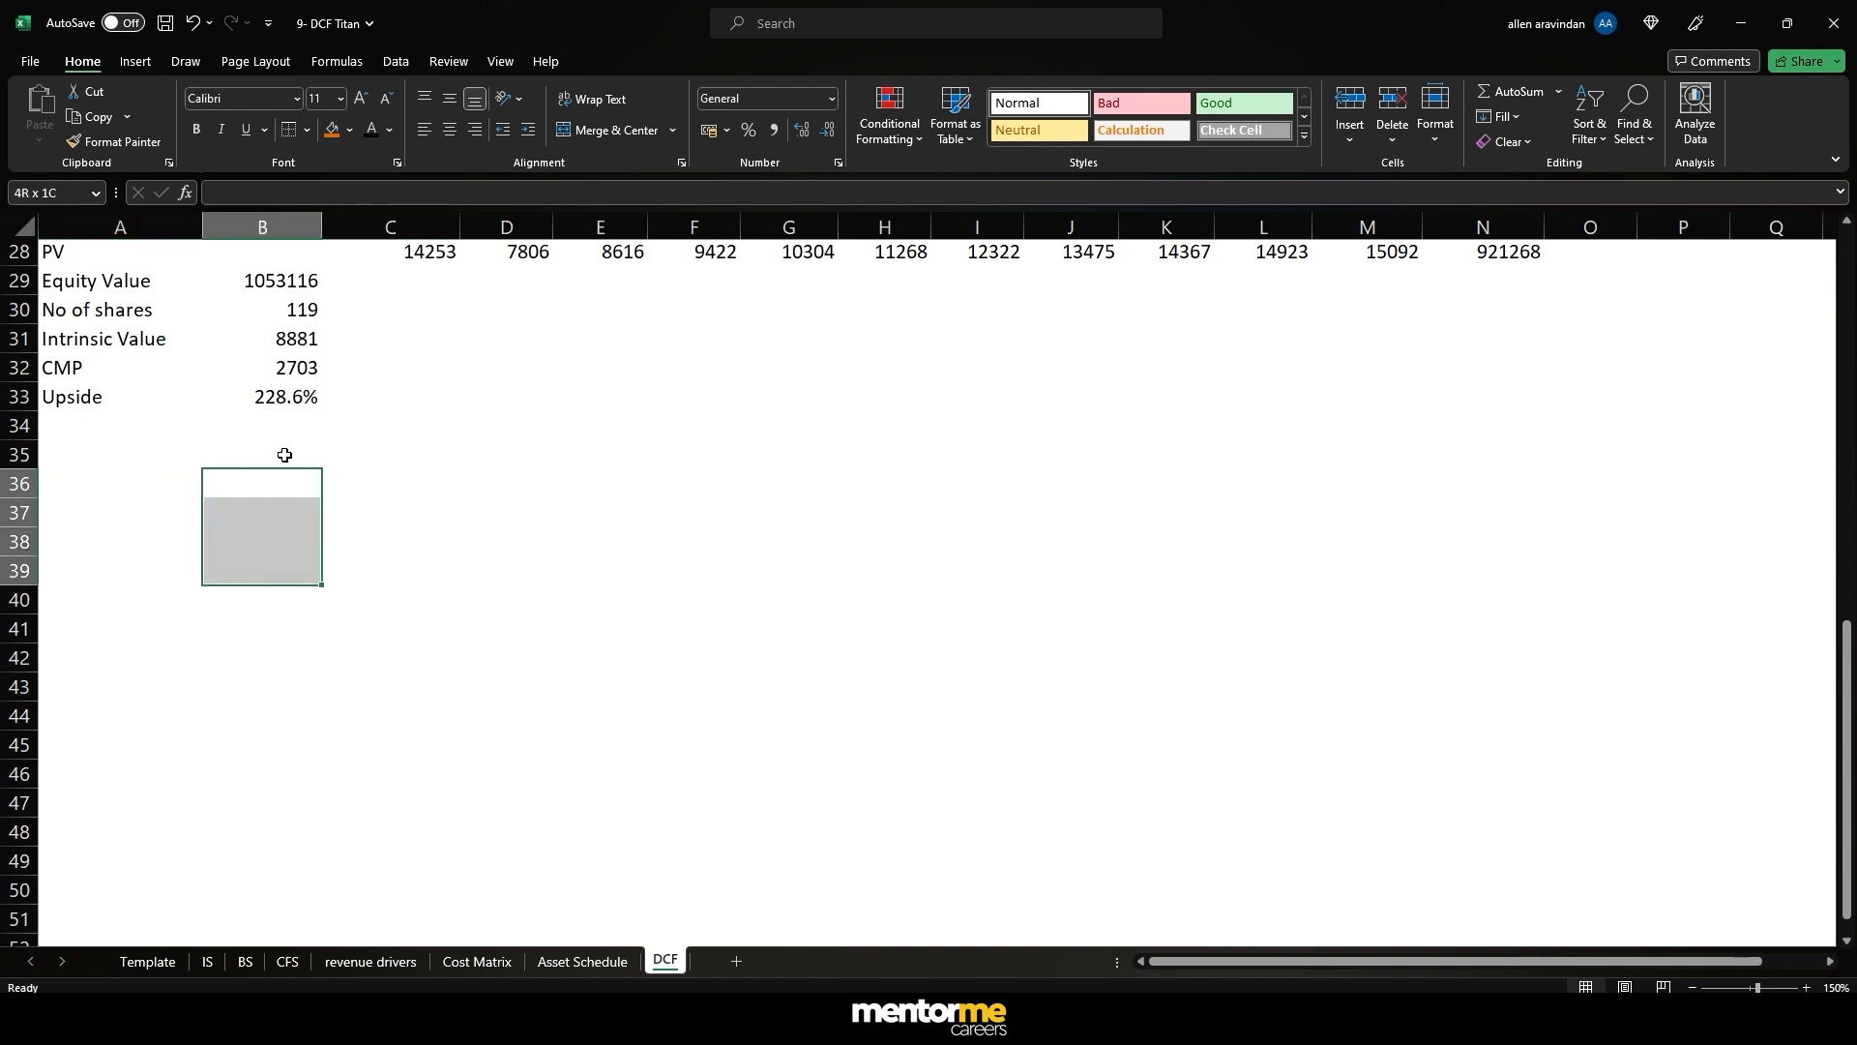
pyautogui.hotkey('shift', 'Down')
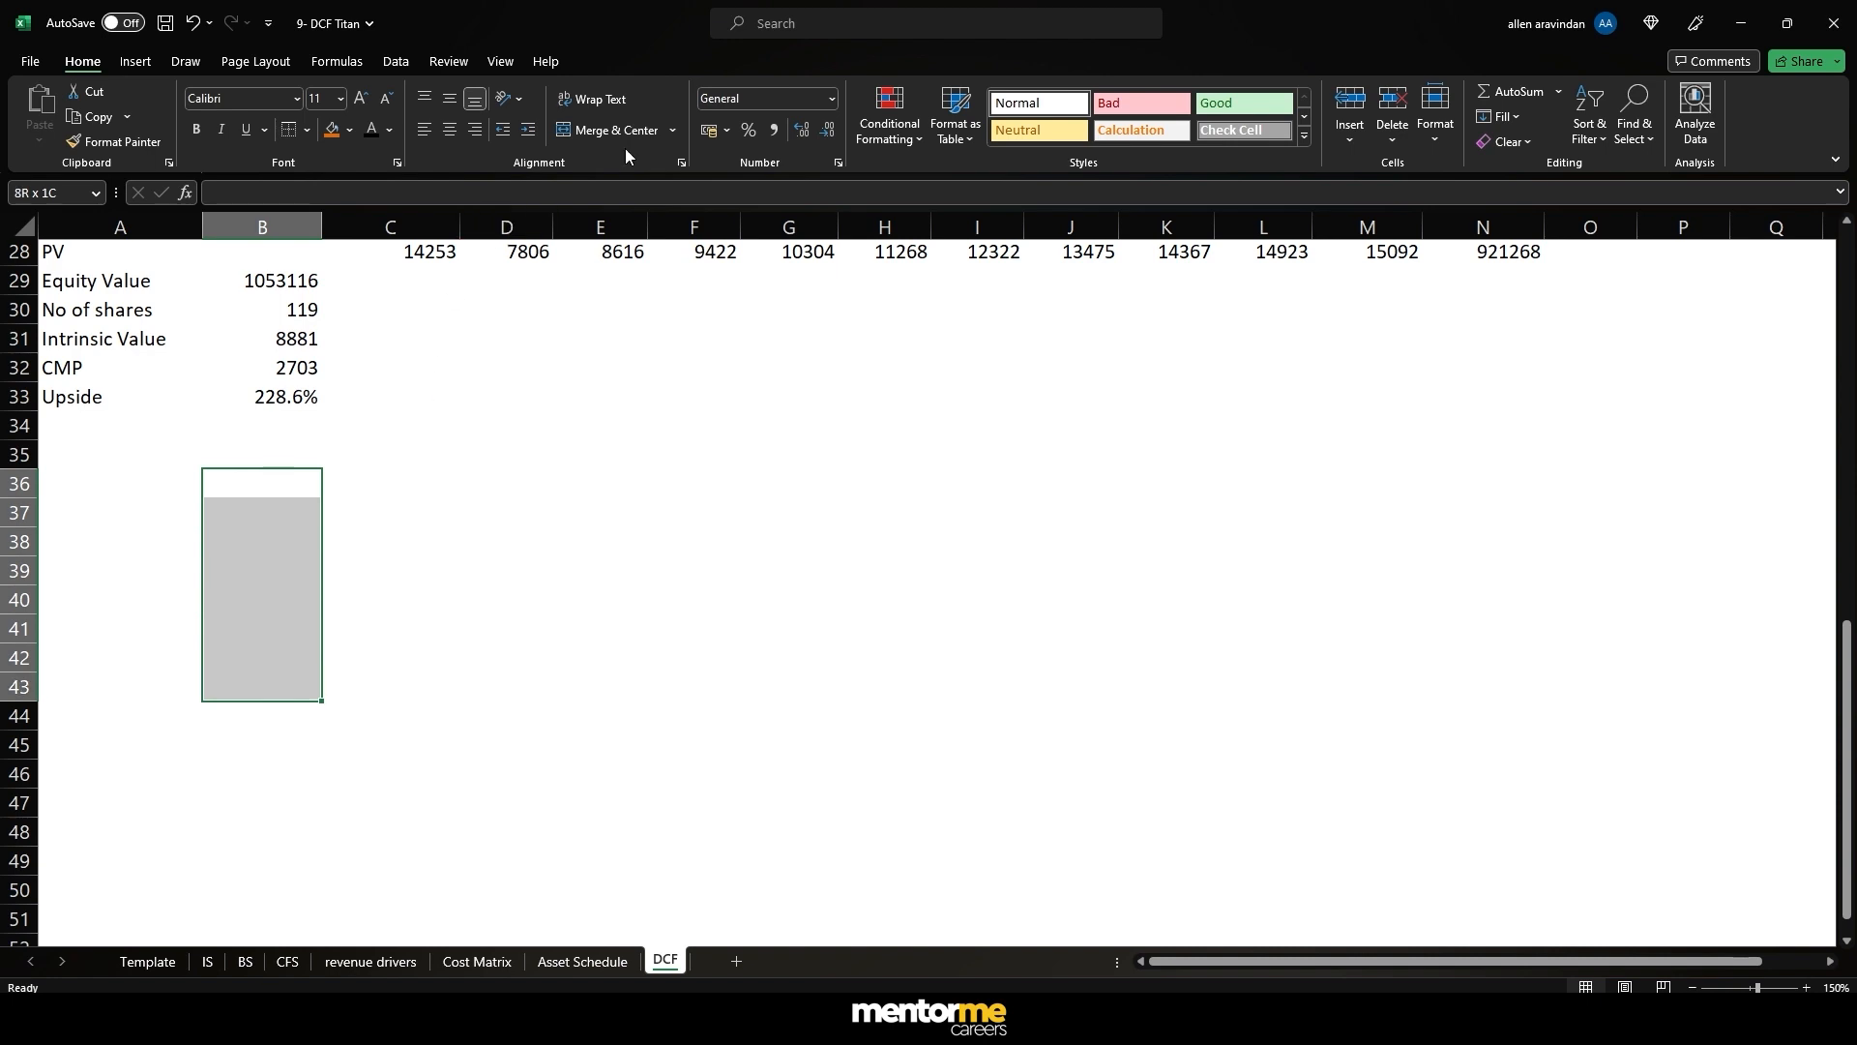
# - Enter Terminal Growth rate in the merged cell B36:B43
pyautogui.write('C')
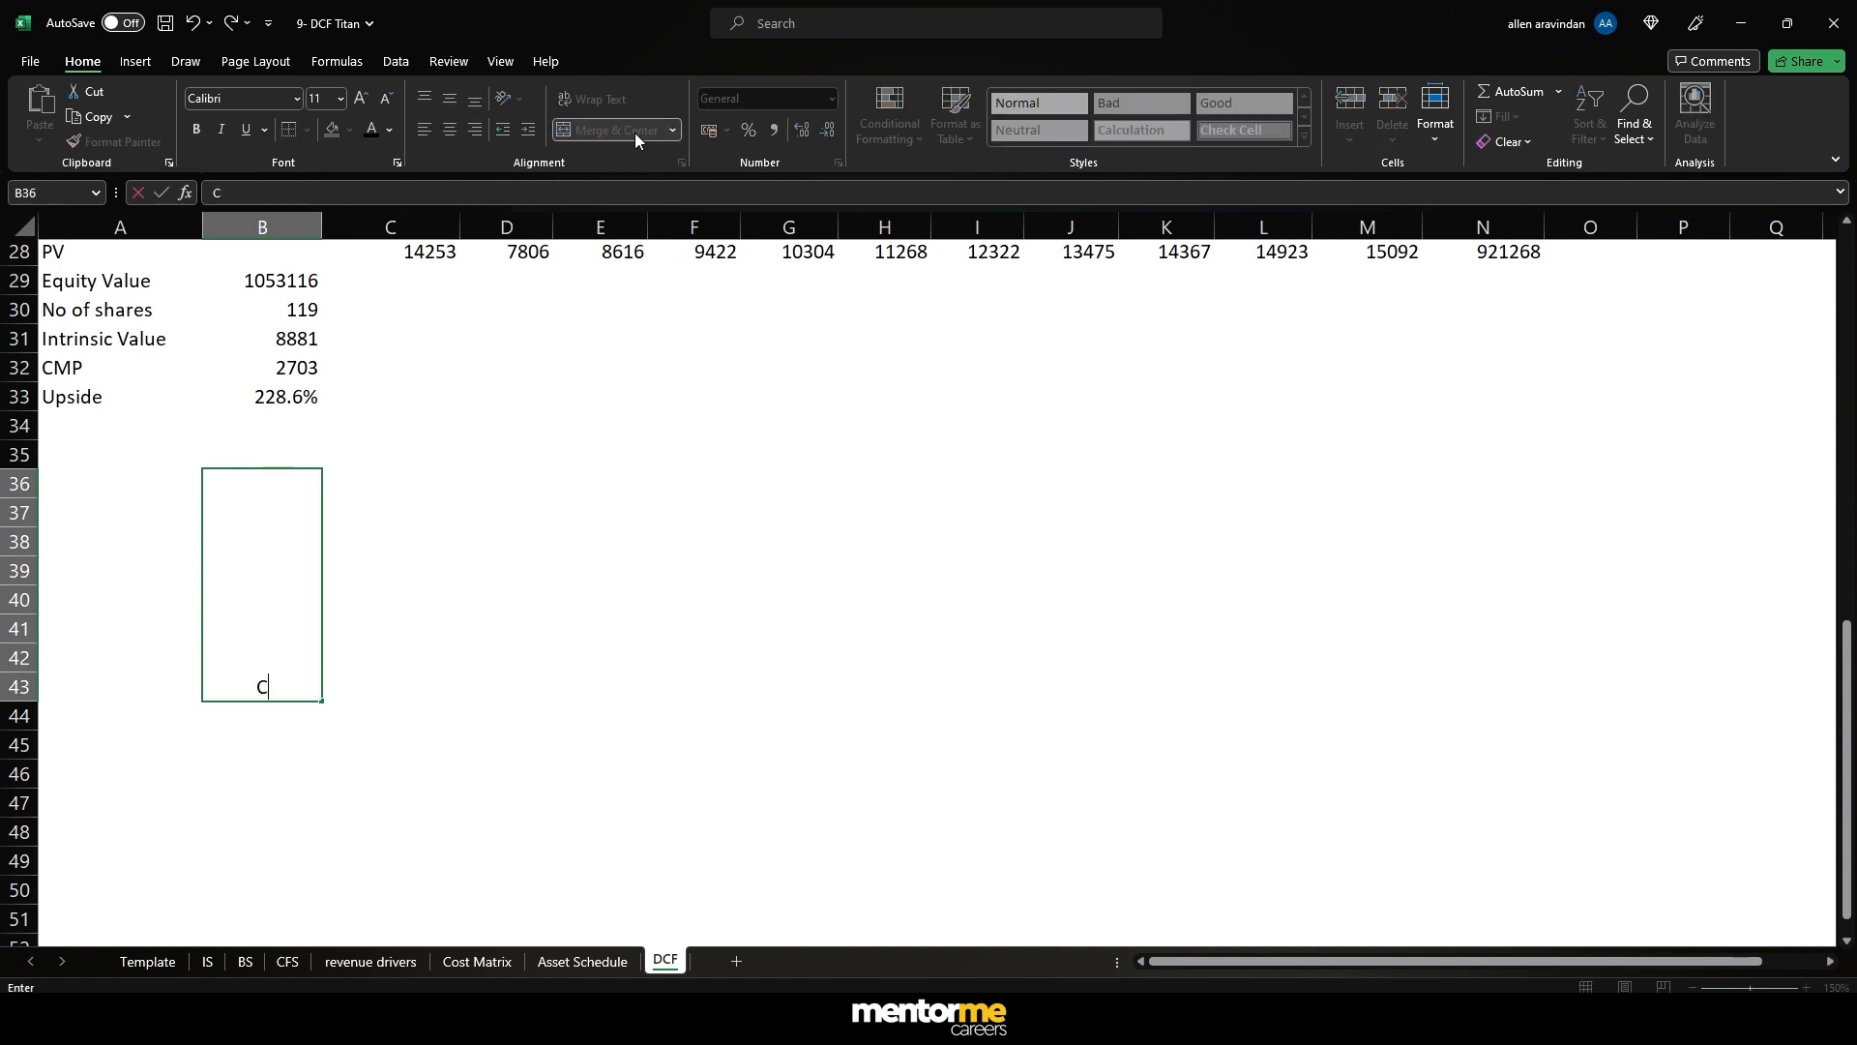
pyautogui.write('erminal Growh')
pyautogui.press('BackSpace')
pyautogui.write('th rate')
pyautogui.press('Return')
pyautogui.press('Up')
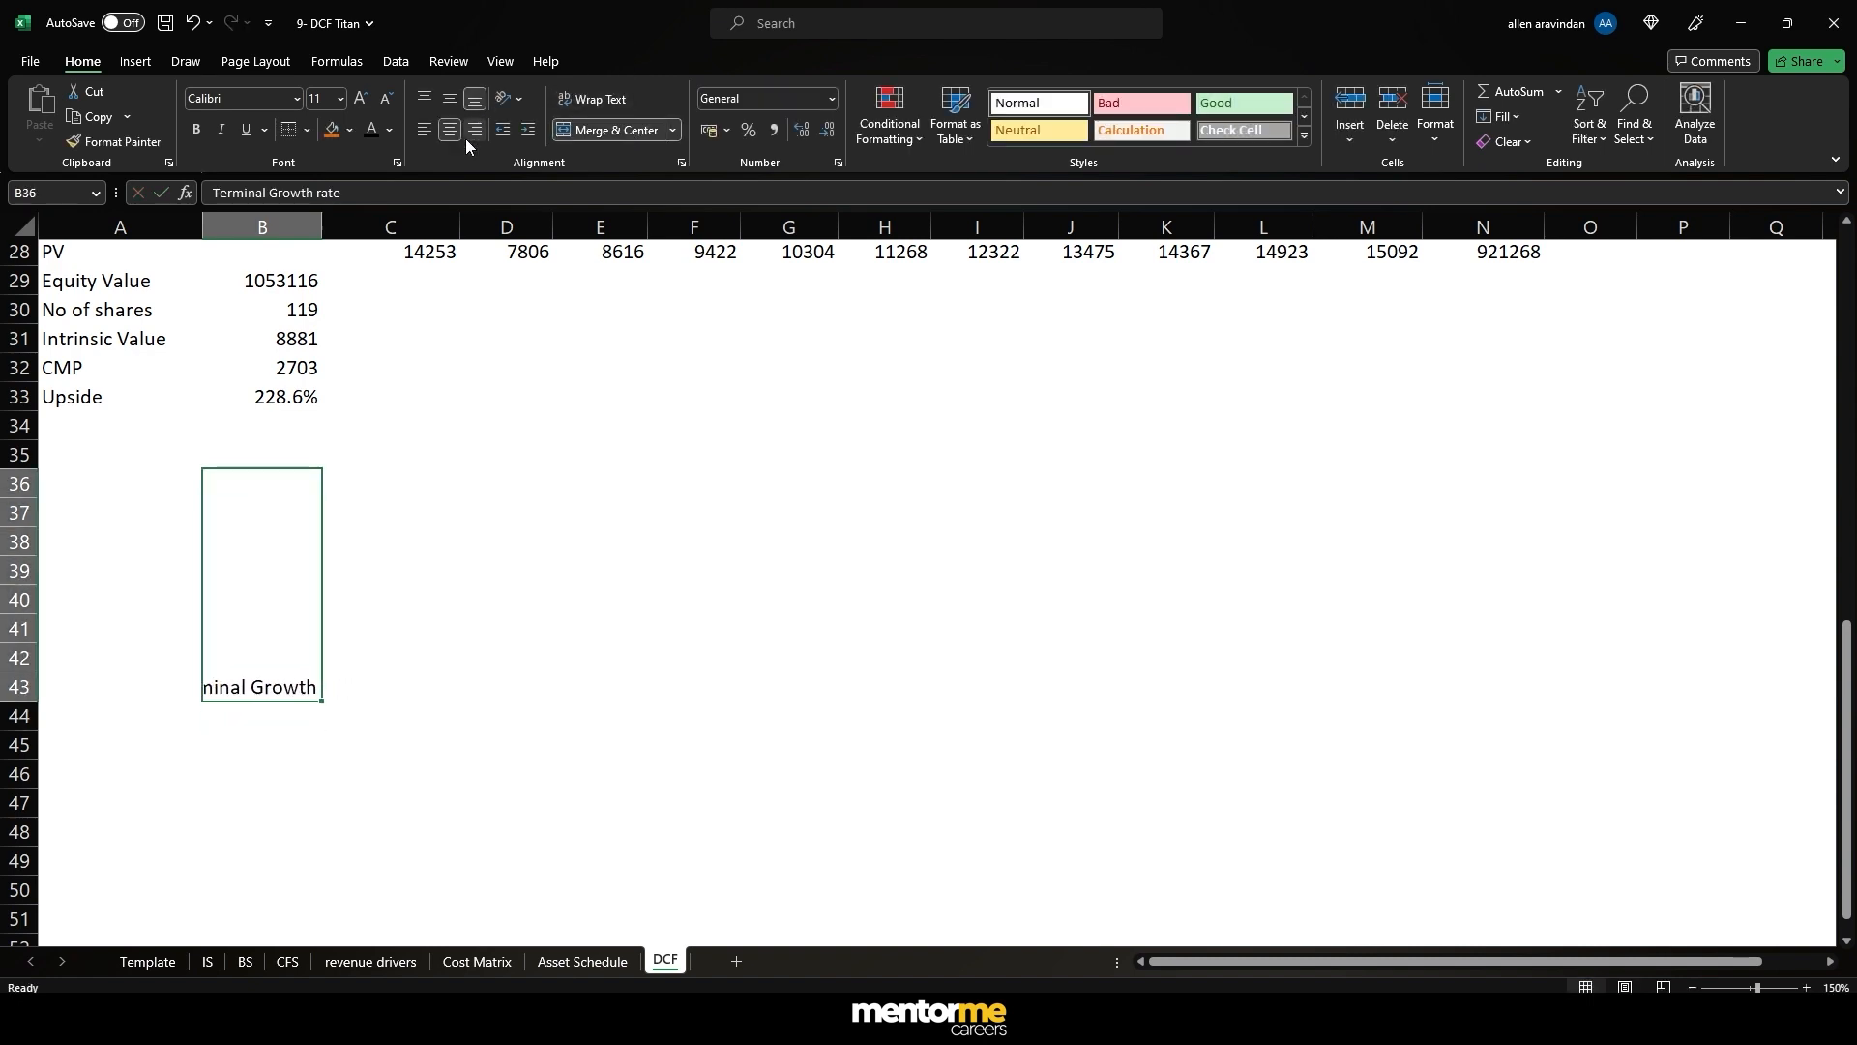
# - Wrap the Terminal Growth rate header and rotate its text upward
pyautogui.click(592, 104)
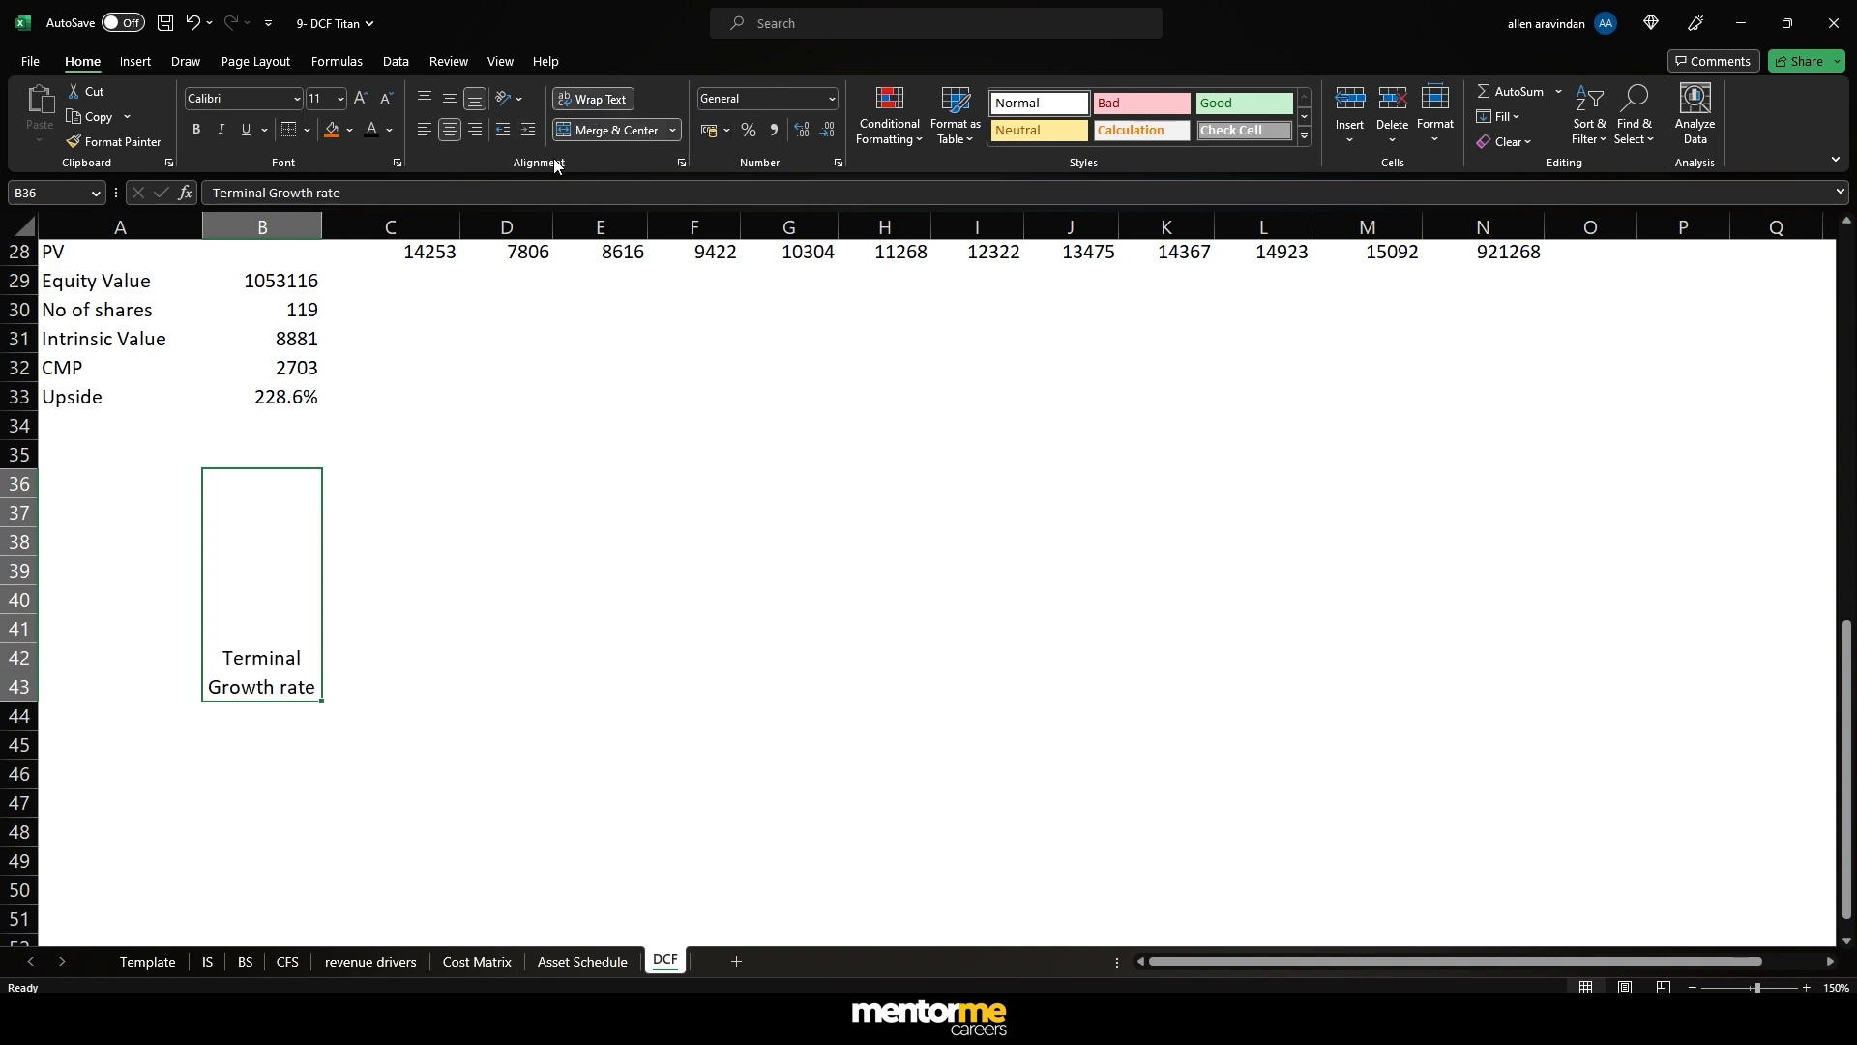
pyautogui.click(510, 97)
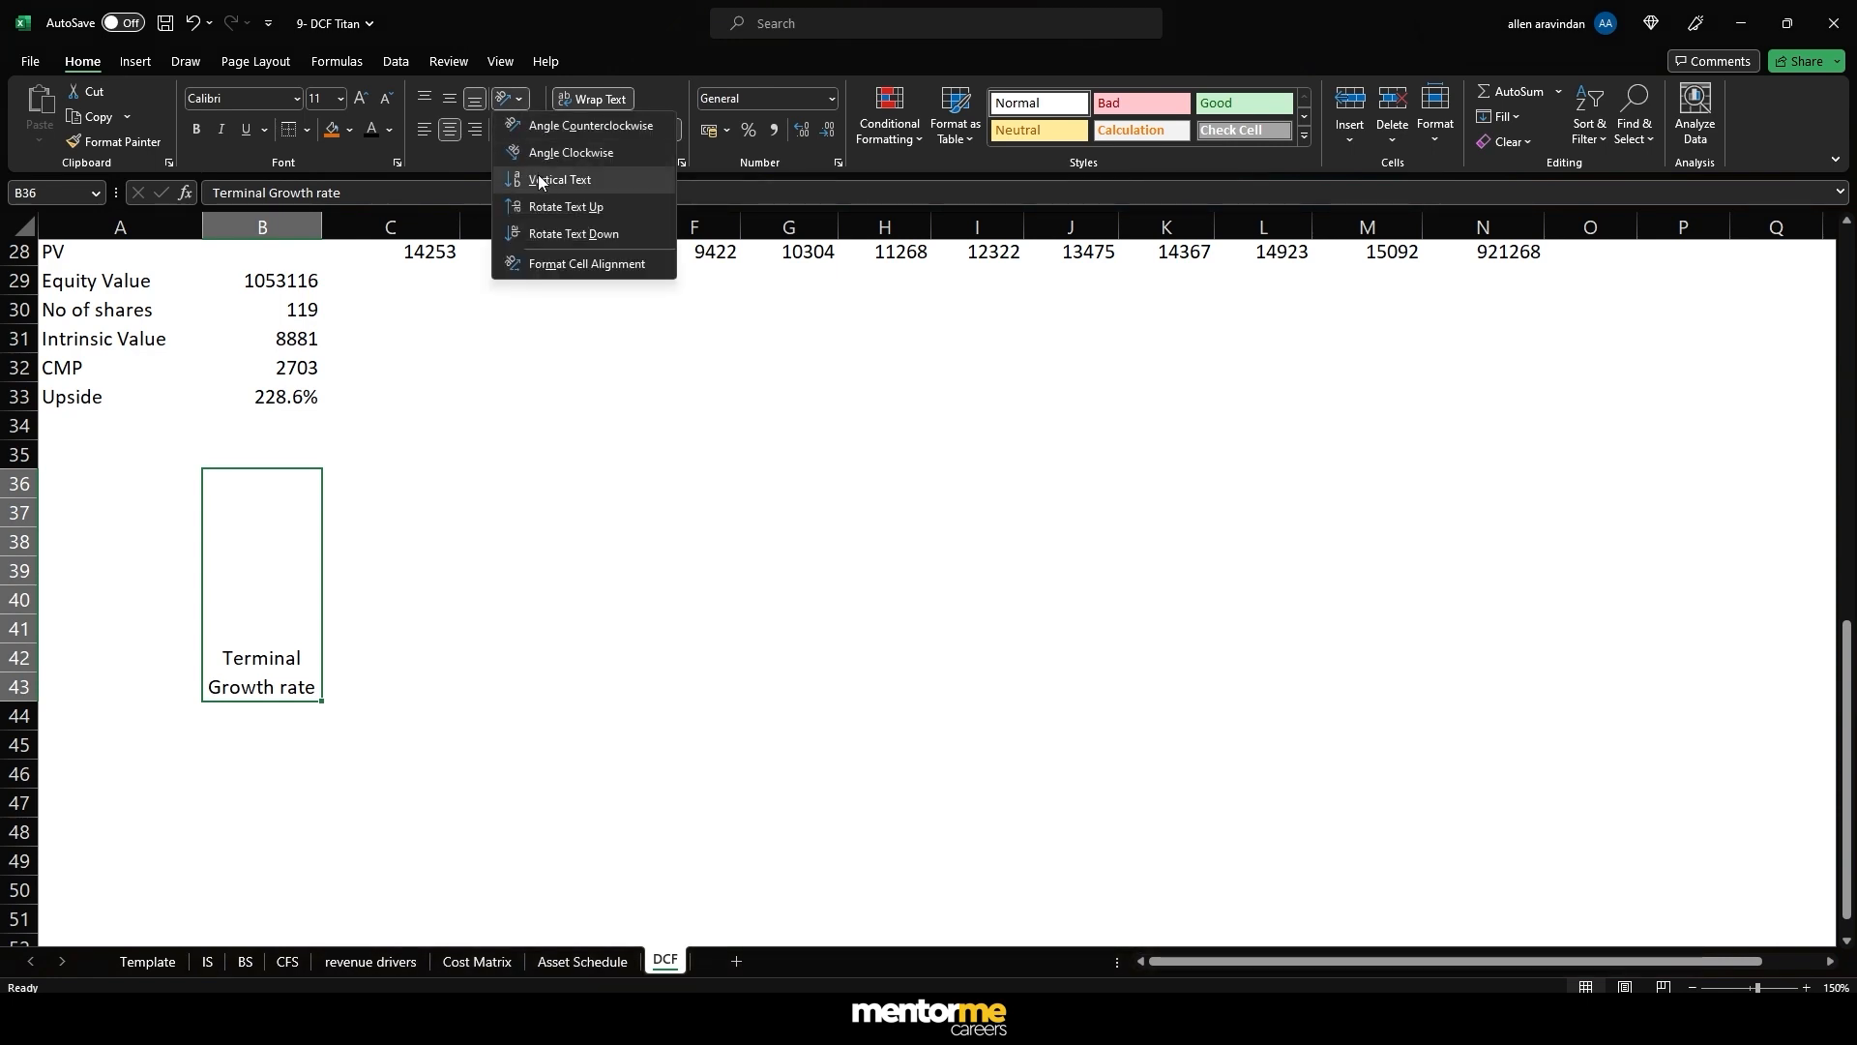
pyautogui.click(565, 207)
pyautogui.click(500, 484)
# - Fill the Terminal Growth rate header with light blue and center its text vertically
pyautogui.click(290, 491)
pyautogui.click(356, 127)
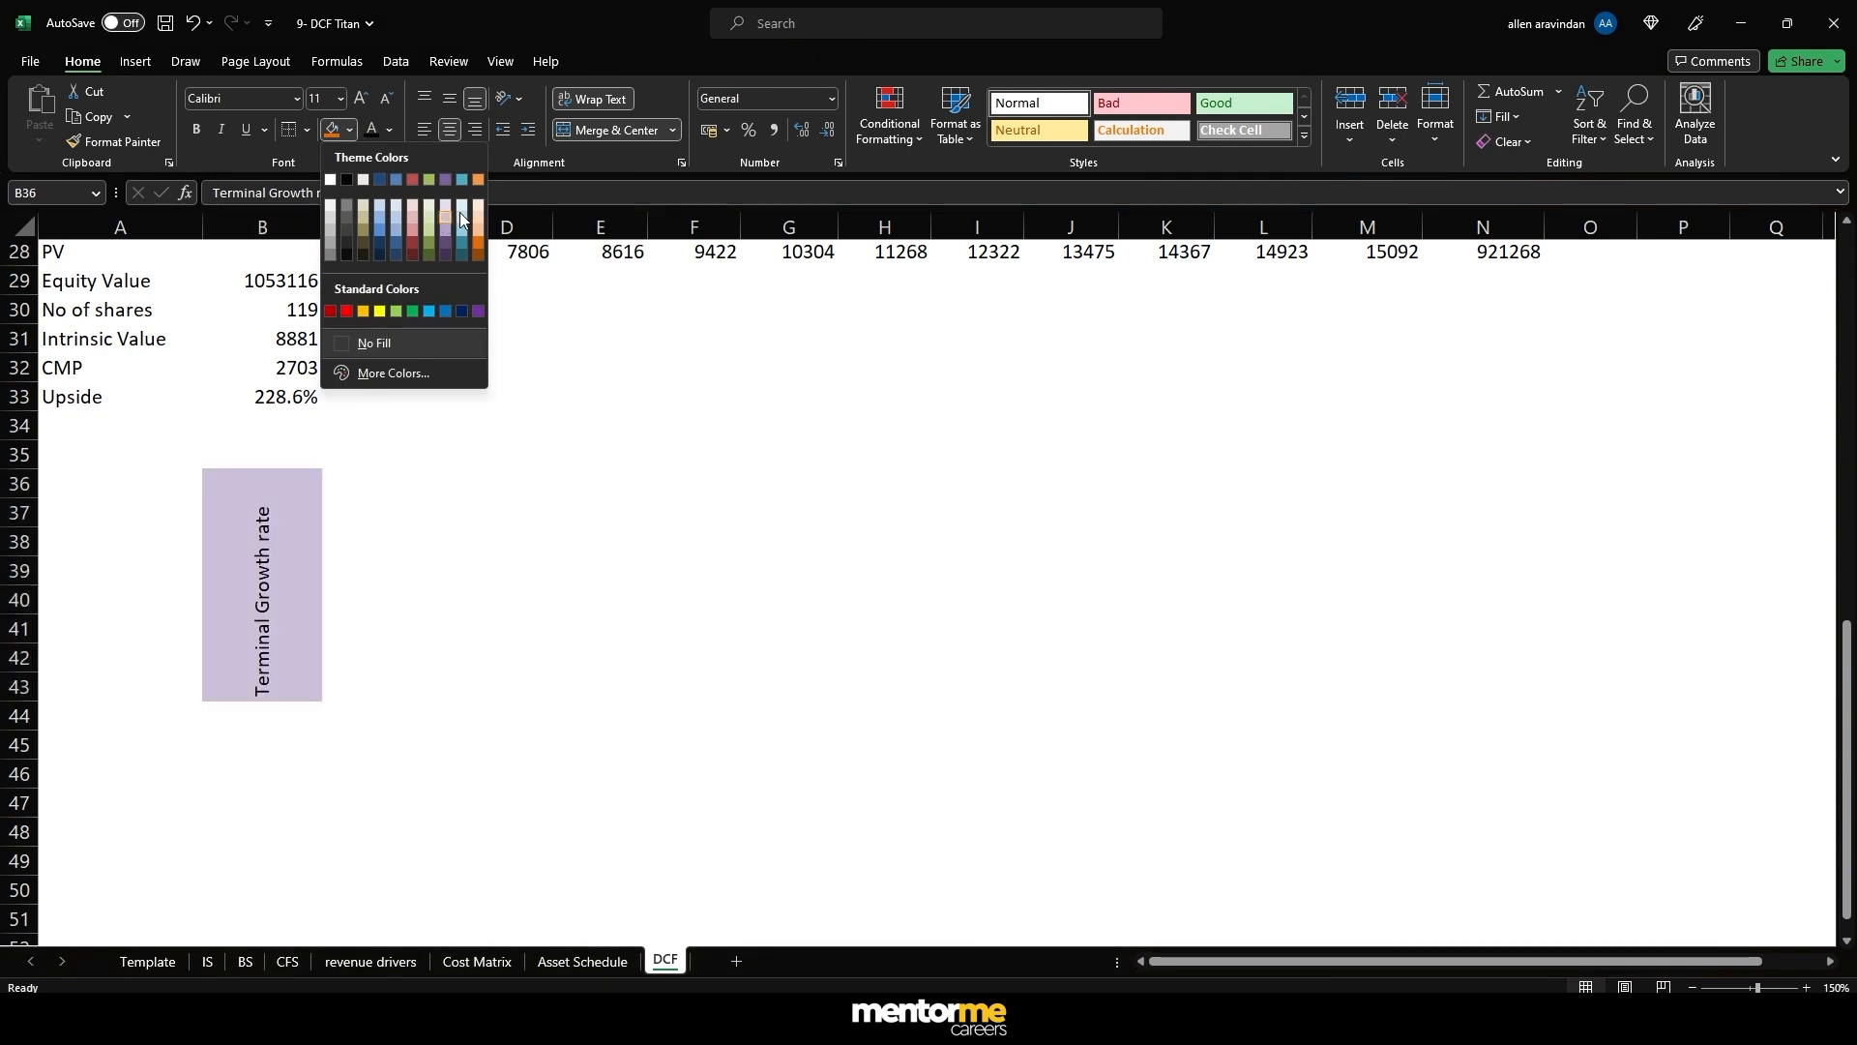
pyautogui.click(383, 204)
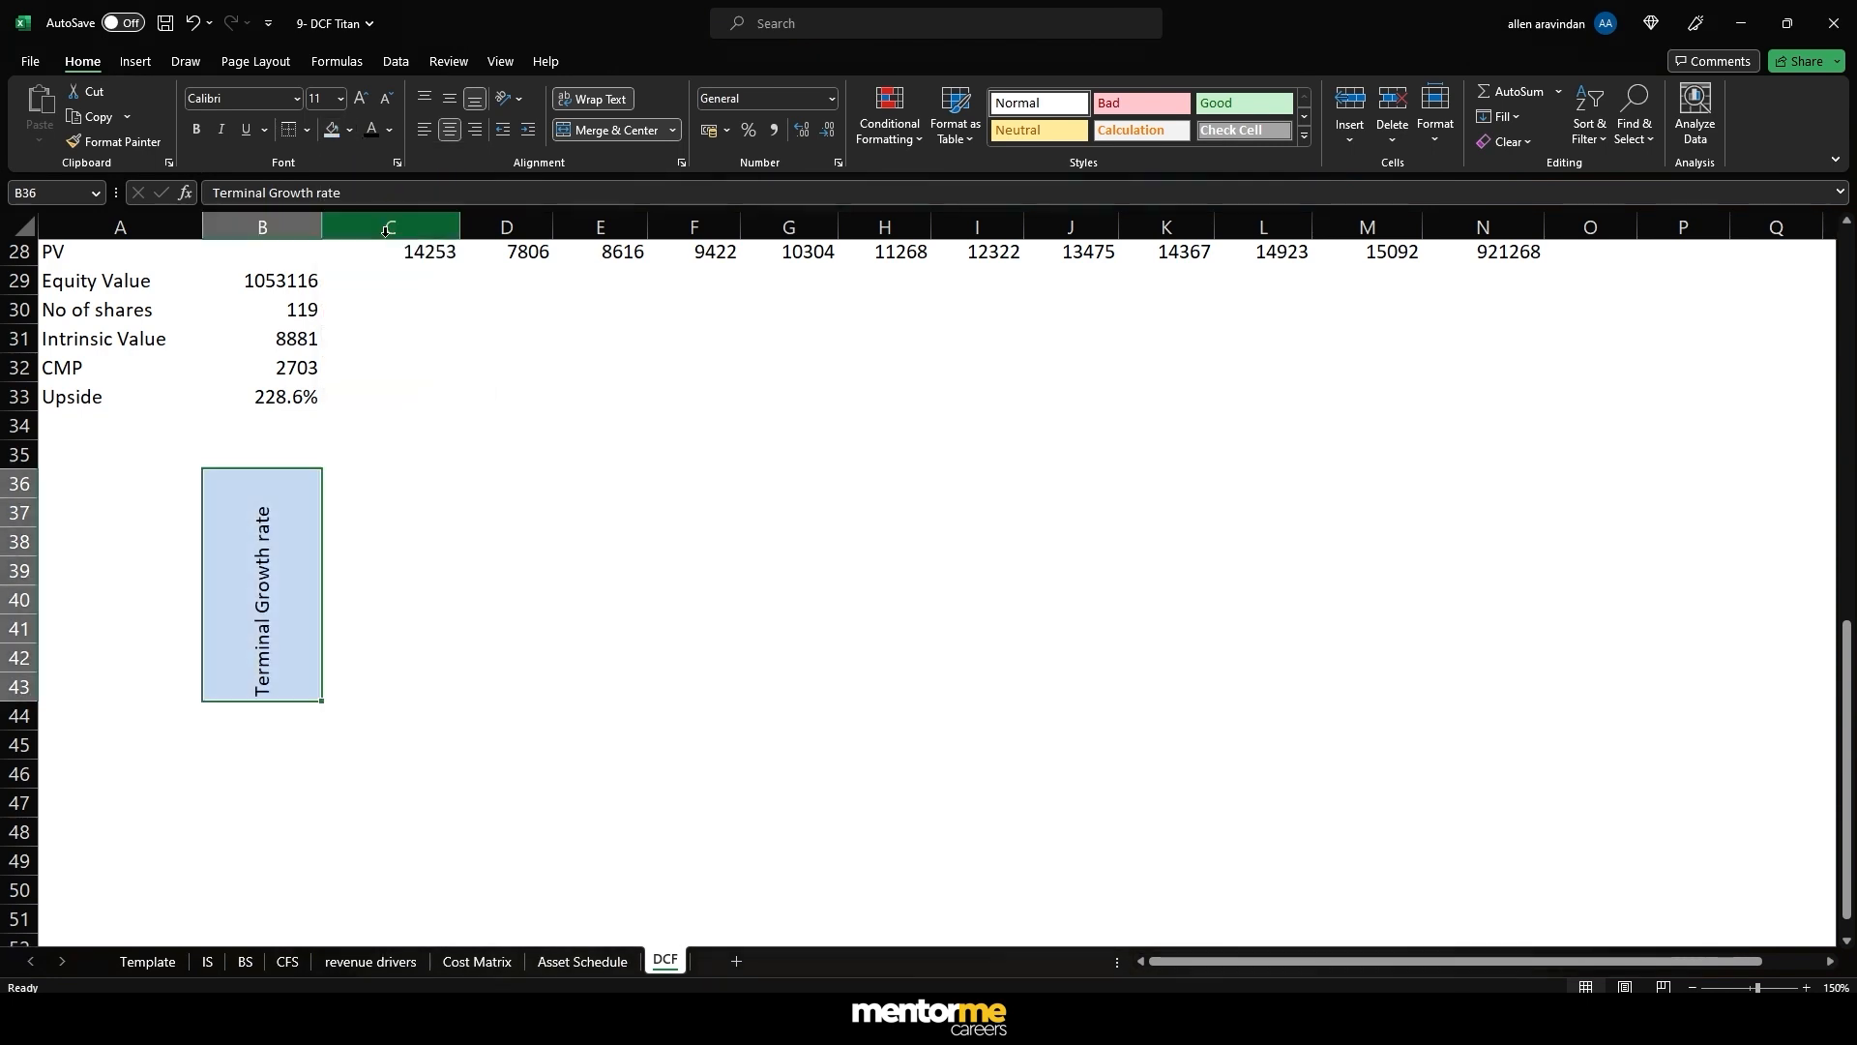
pyautogui.click(448, 131)
pyautogui.click(448, 103)
pyautogui.click(448, 129)
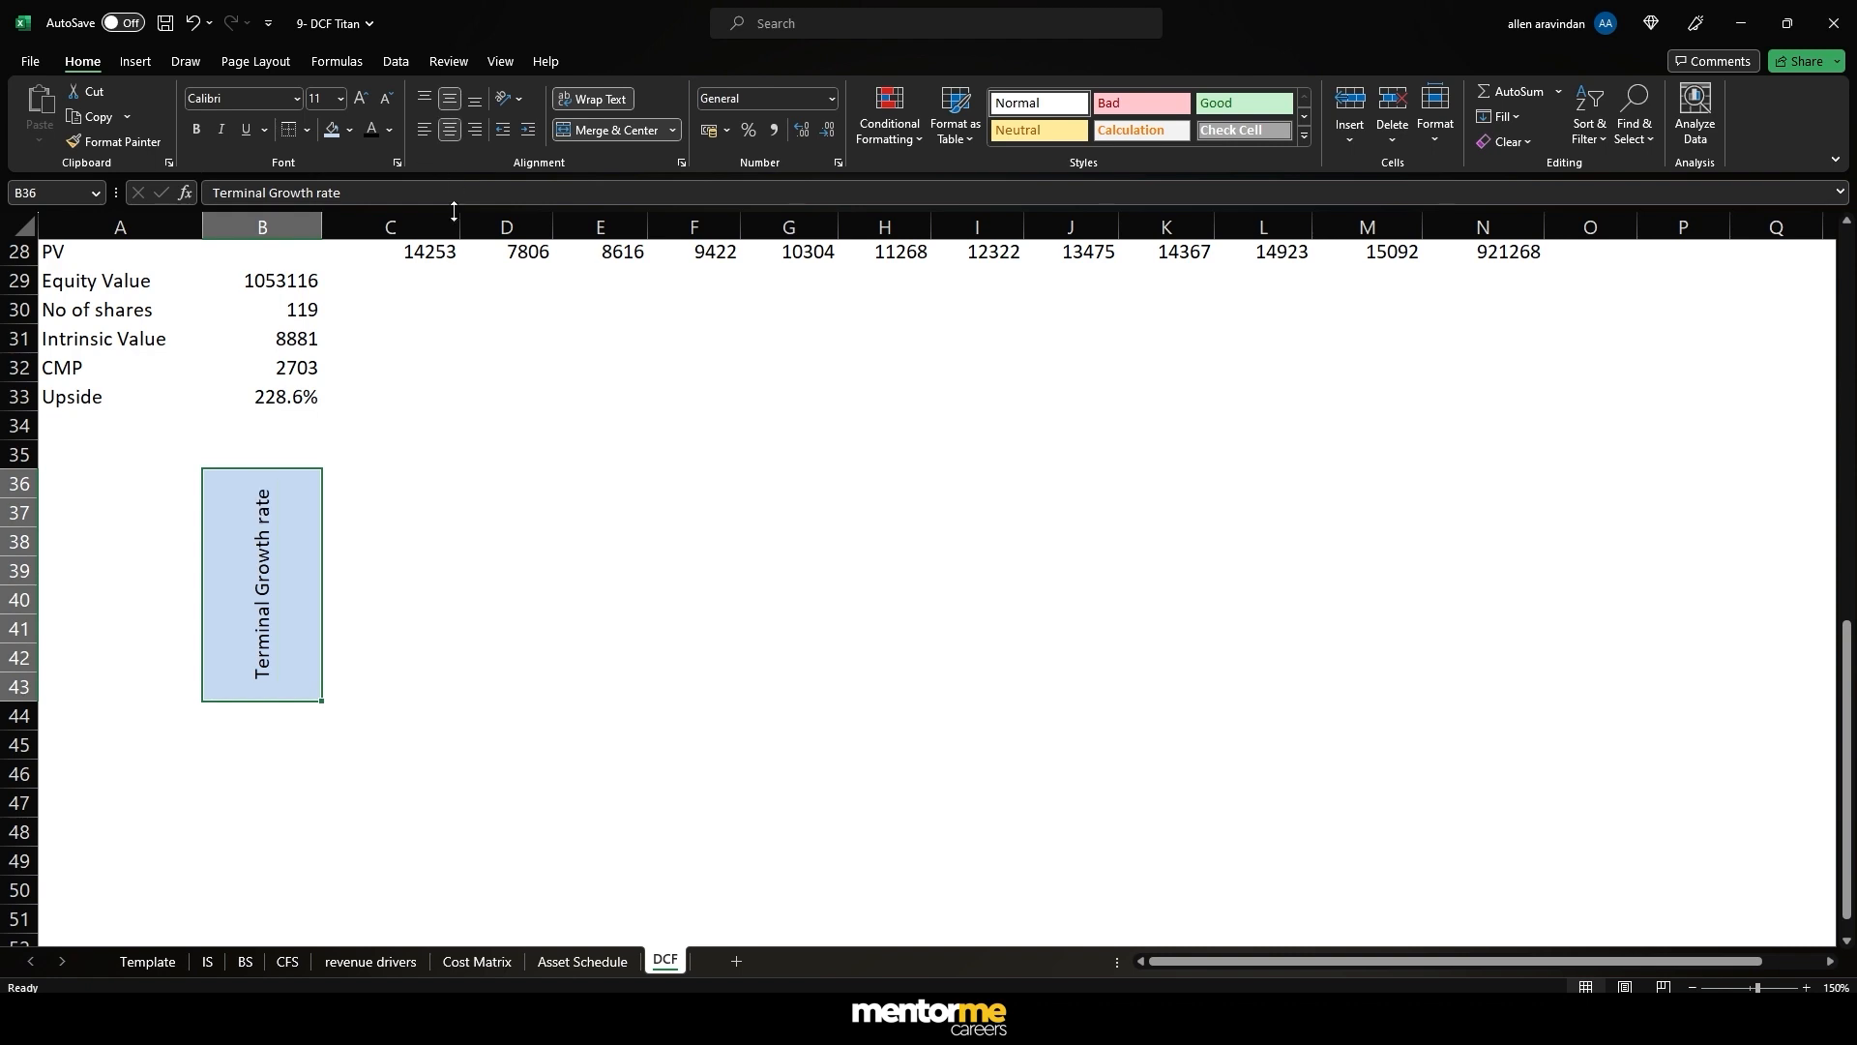
pyautogui.click(506, 397)
pyautogui.click(448, 419)
pyautogui.click(427, 448)
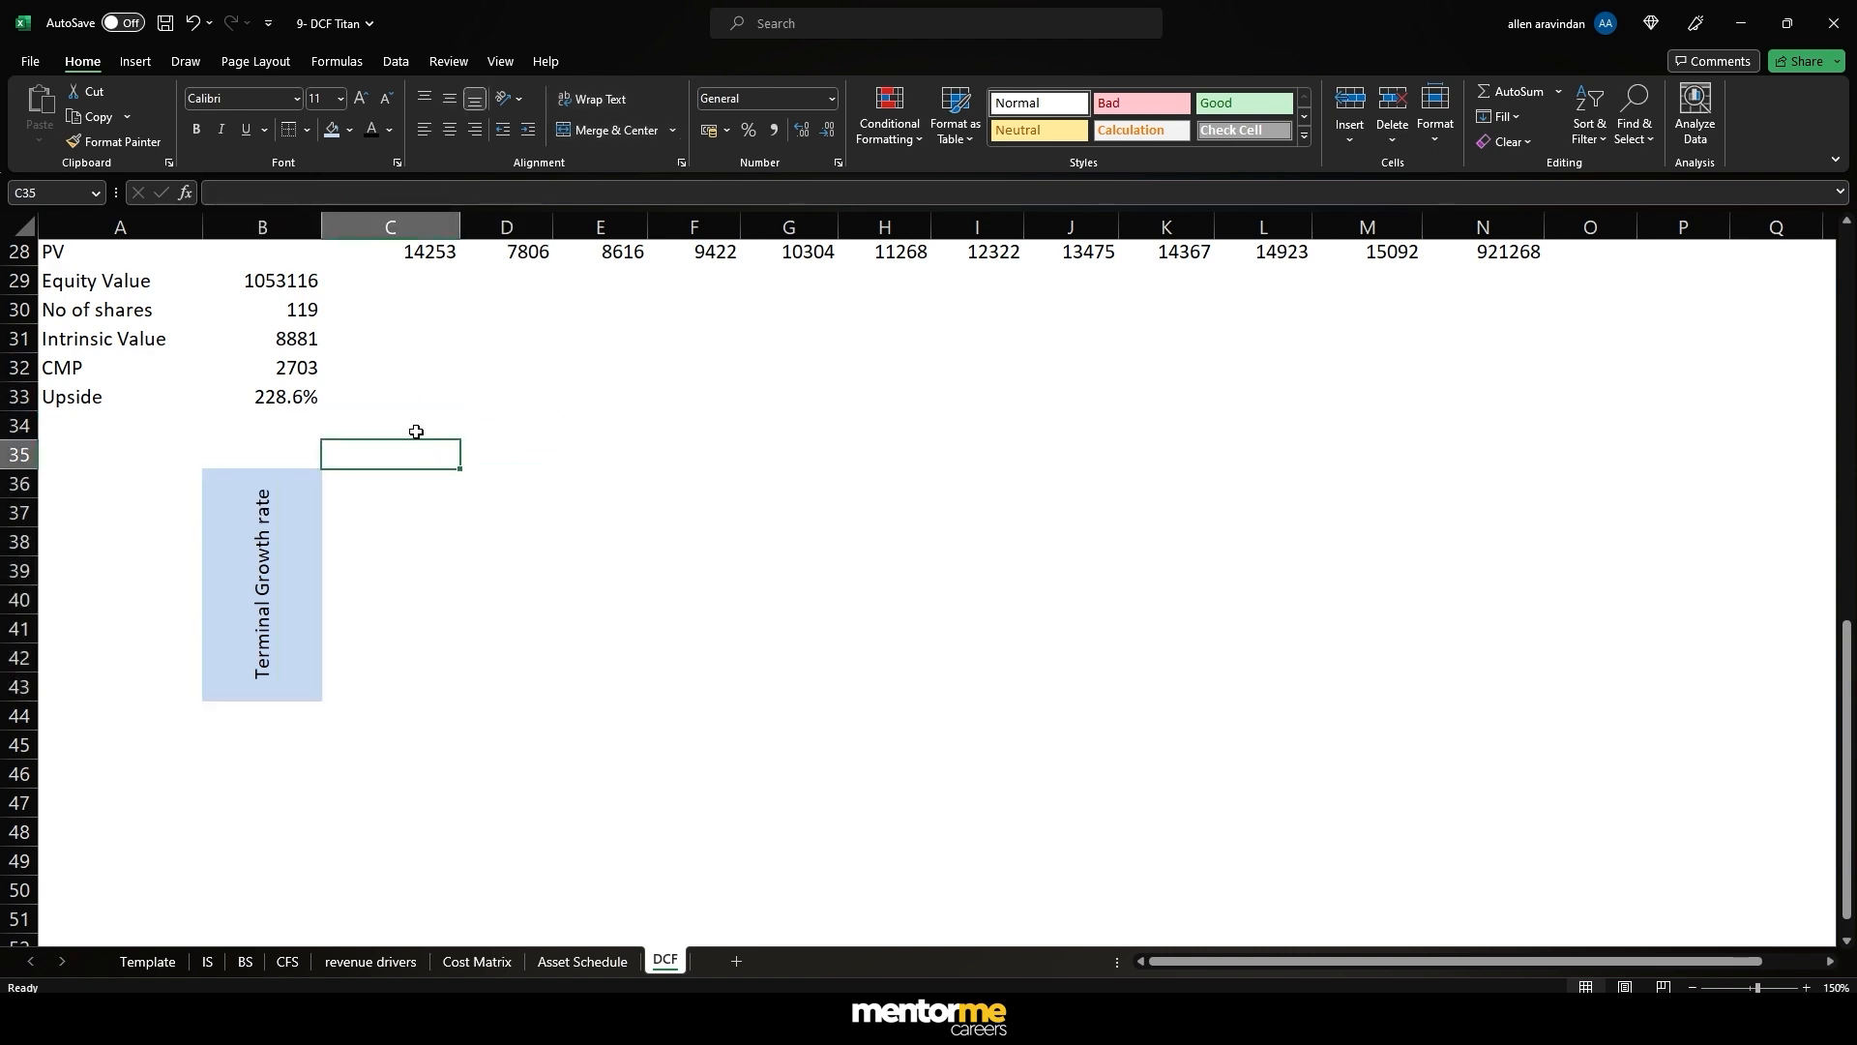
pyautogui.click(417, 431)
pyautogui.moveTo(435, 410)
pyautogui.mouseDown()
pyautogui.moveTo(663, 416)
pyautogui.moveTo(434, 418)
pyautogui.mouseUp()
pyautogui.click(268, 651)
pyautogui.moveTo(162, 479); pyautogui.dragTo(163, 675)
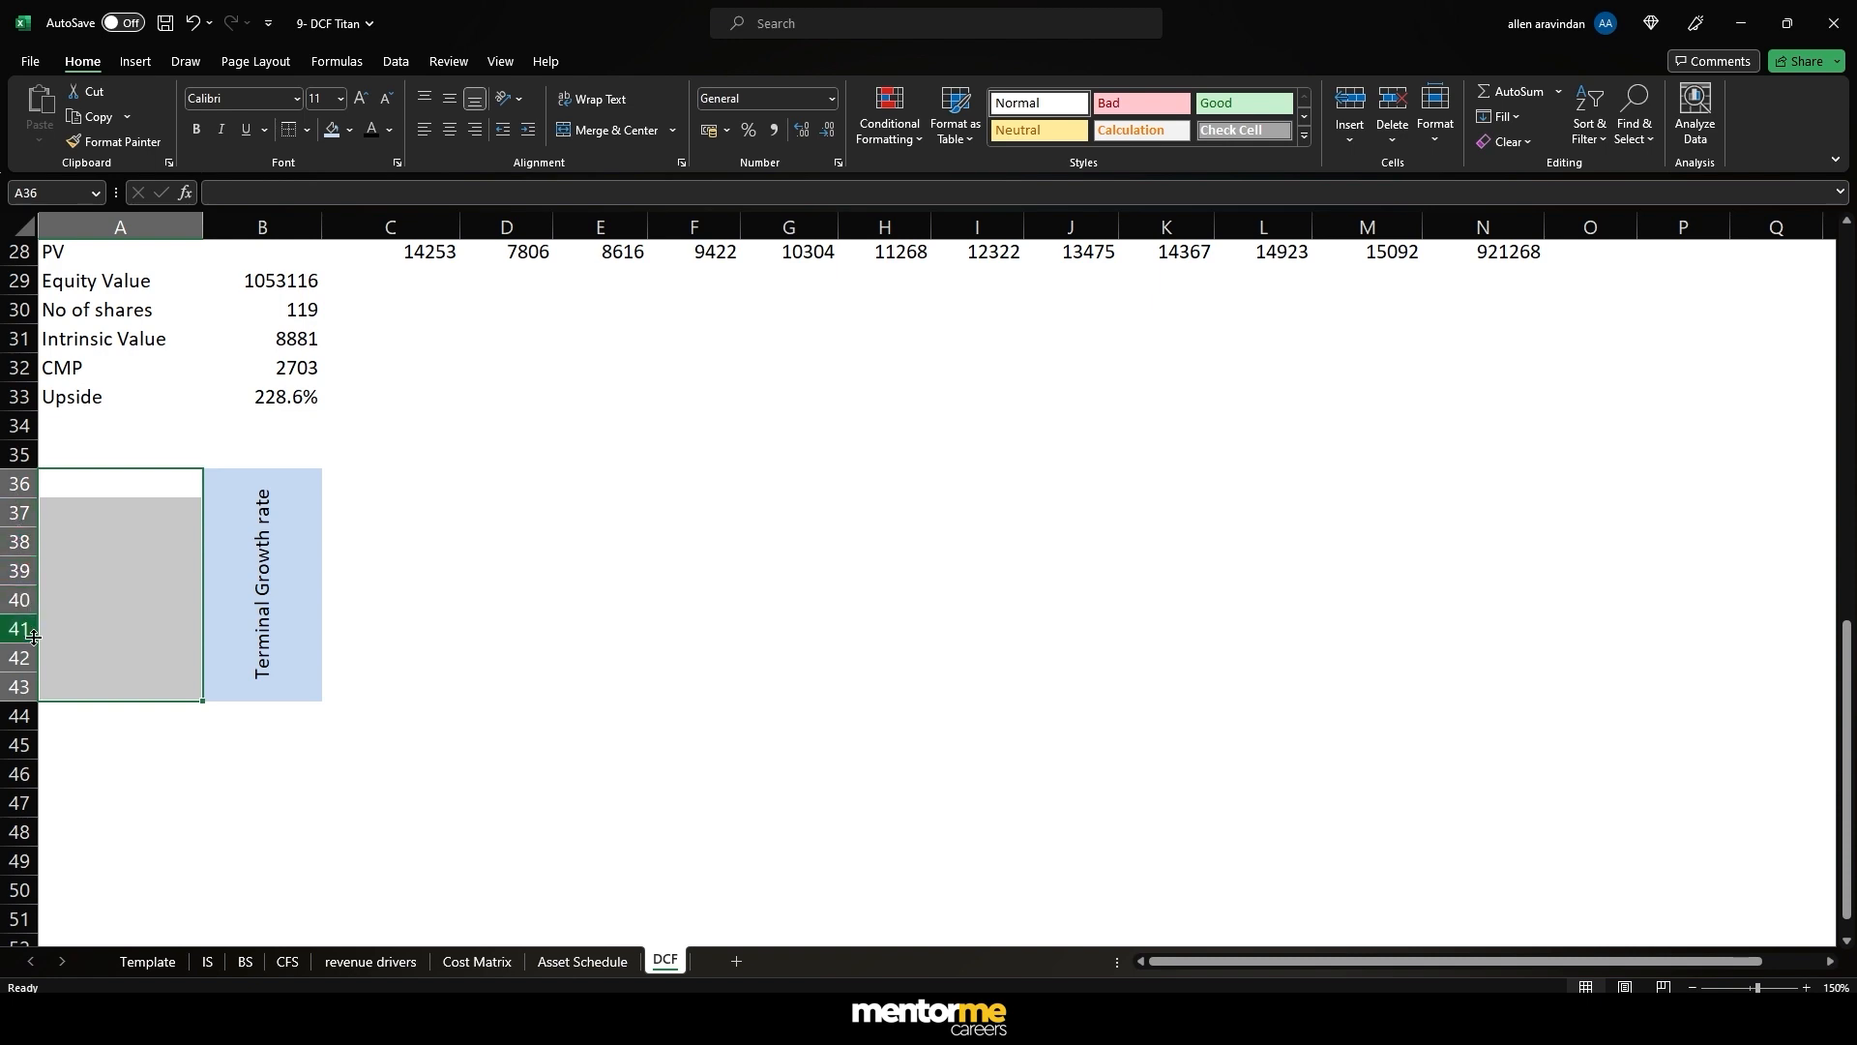
pyautogui.moveTo(122, 495); pyautogui.dragTo(120, 694)
# - Merge and center C35:J35 as a horizontal header and fill it with light blue
pyautogui.moveTo(367, 449); pyautogui.dragTo(1020, 444)
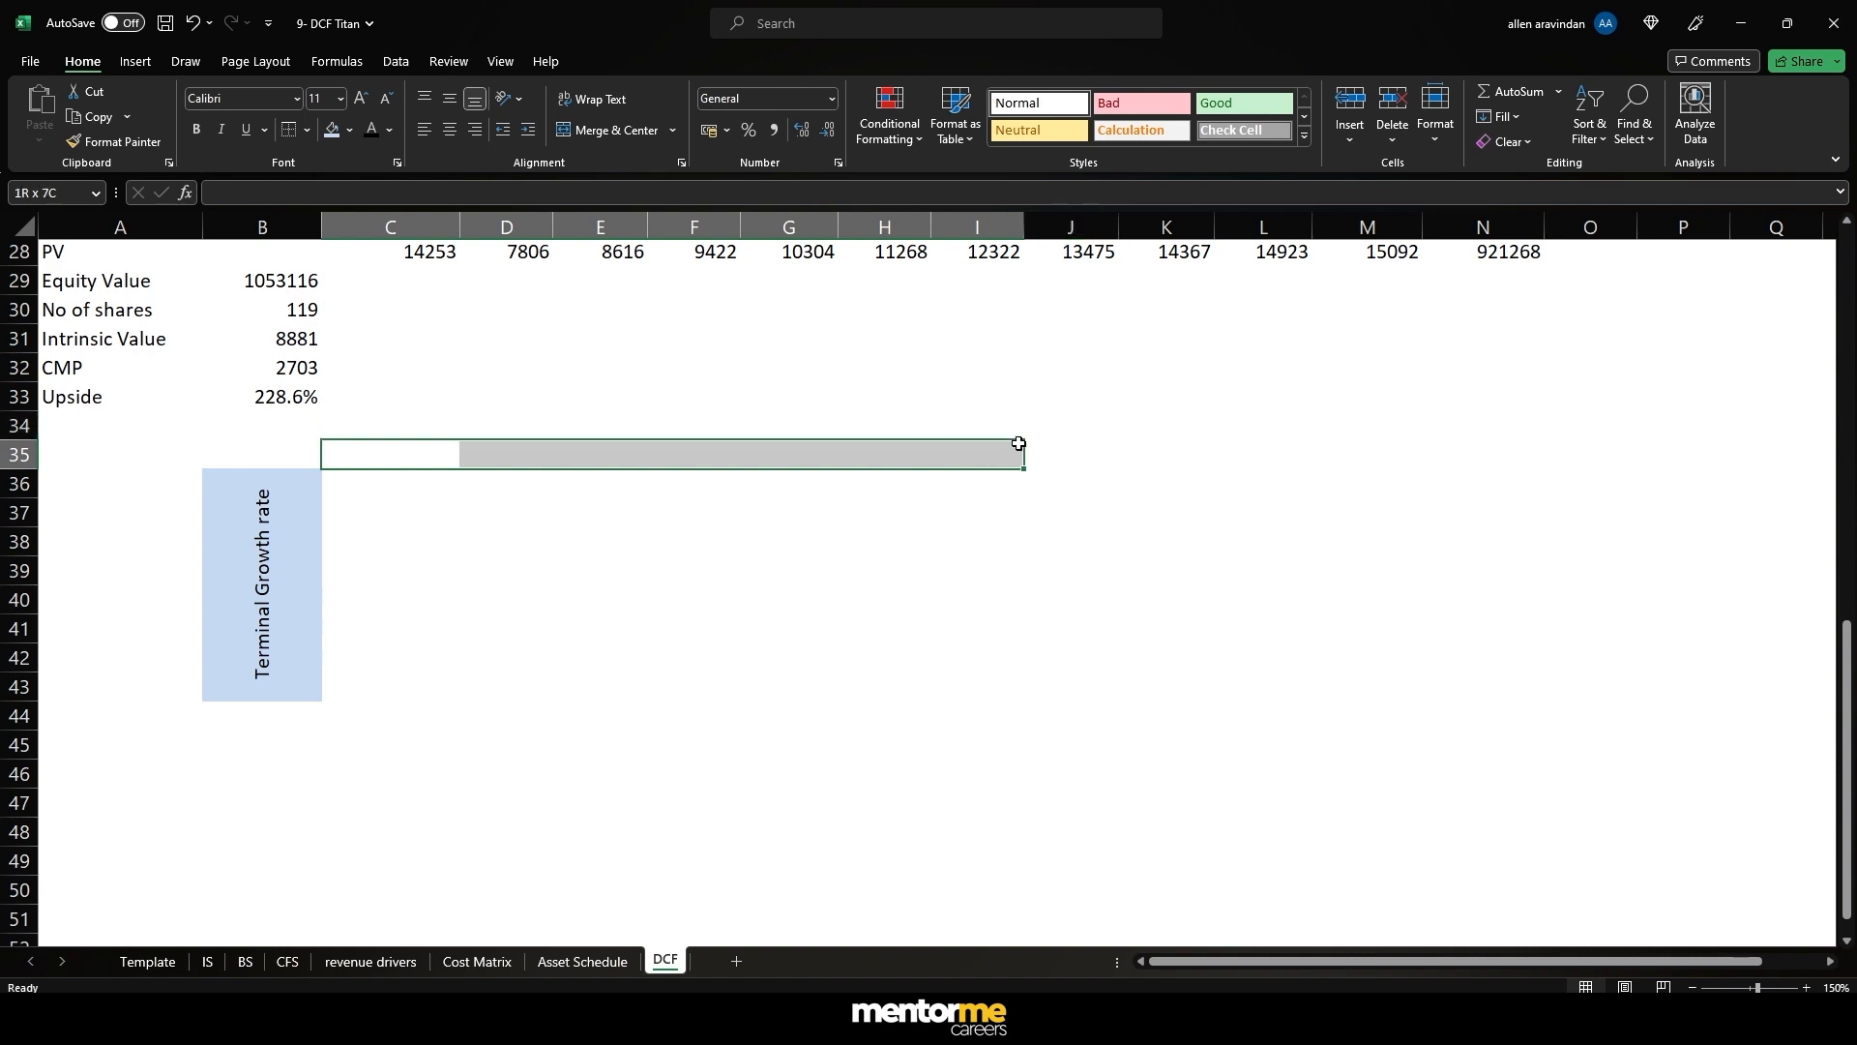
pyautogui.click(607, 129)
pyautogui.click(346, 131)
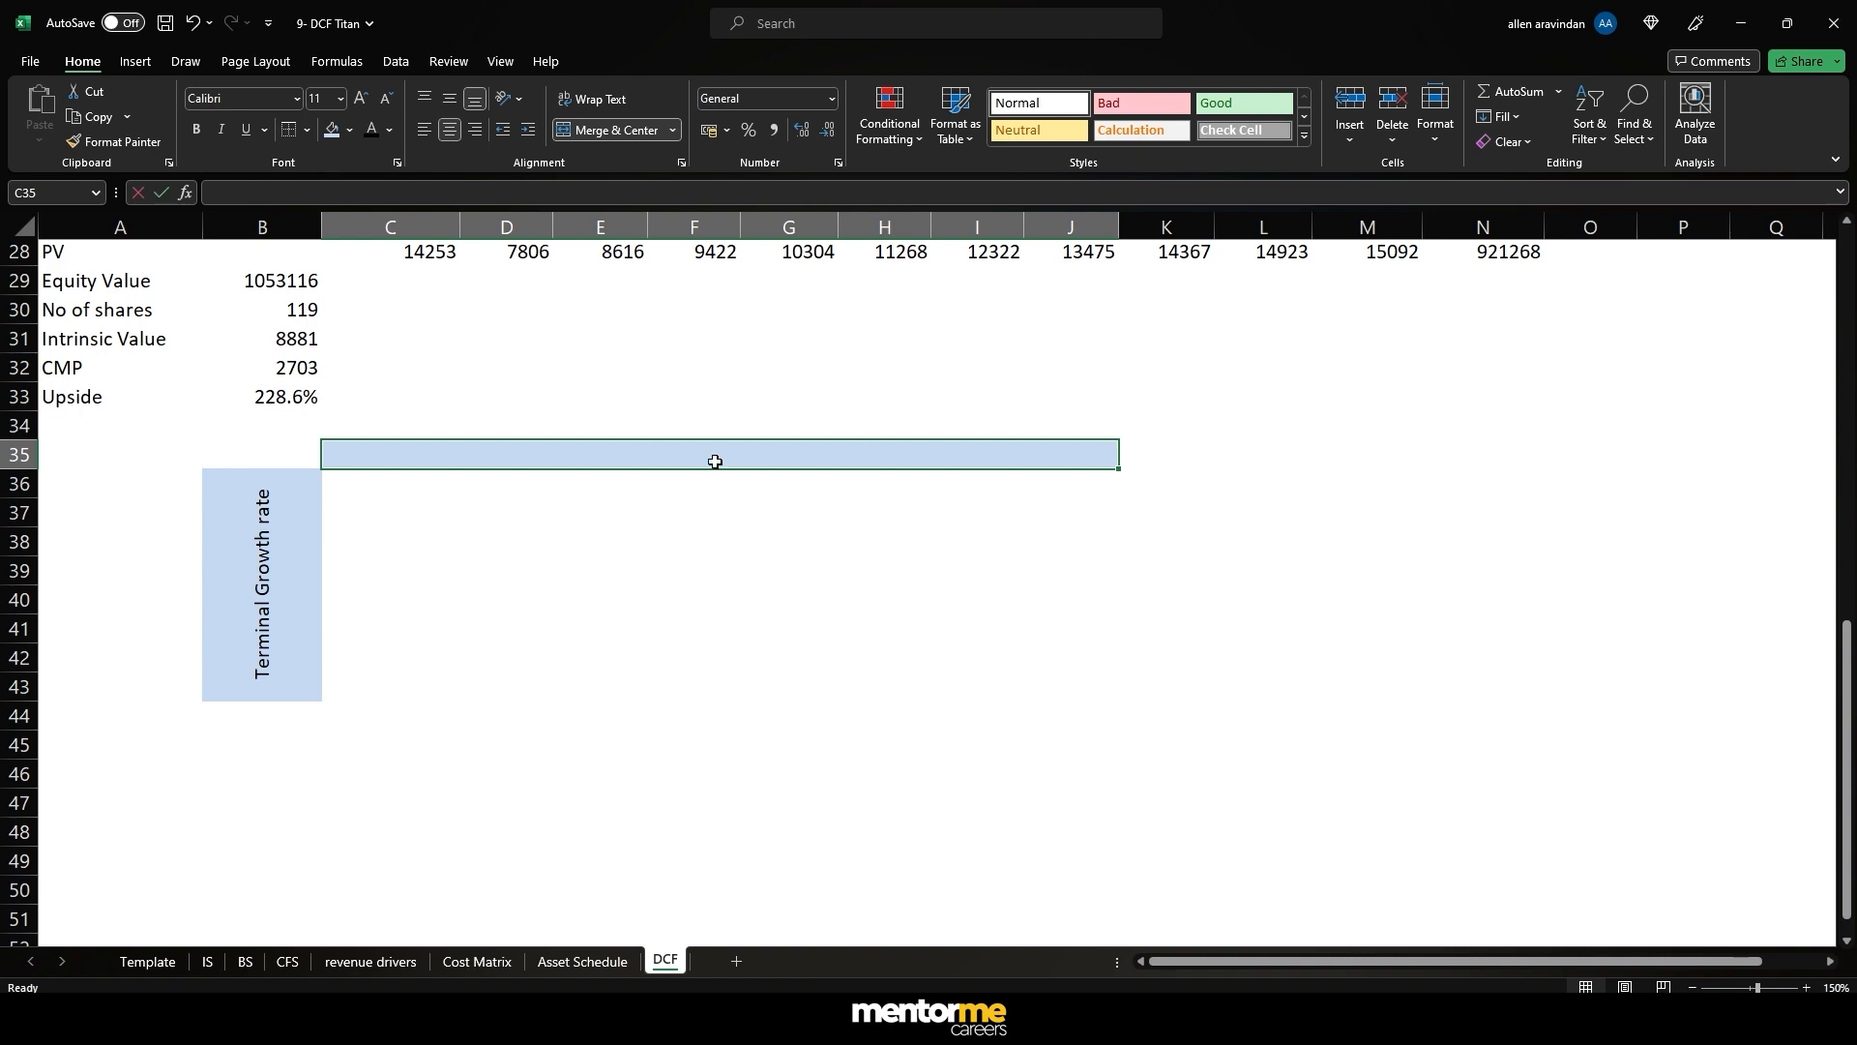
# - Enter Cost of Equity as the heading in the merged cell C35:J35
pyautogui.write('k')
pyautogui.write('Cost of')
pyautogui.write(' Equi')
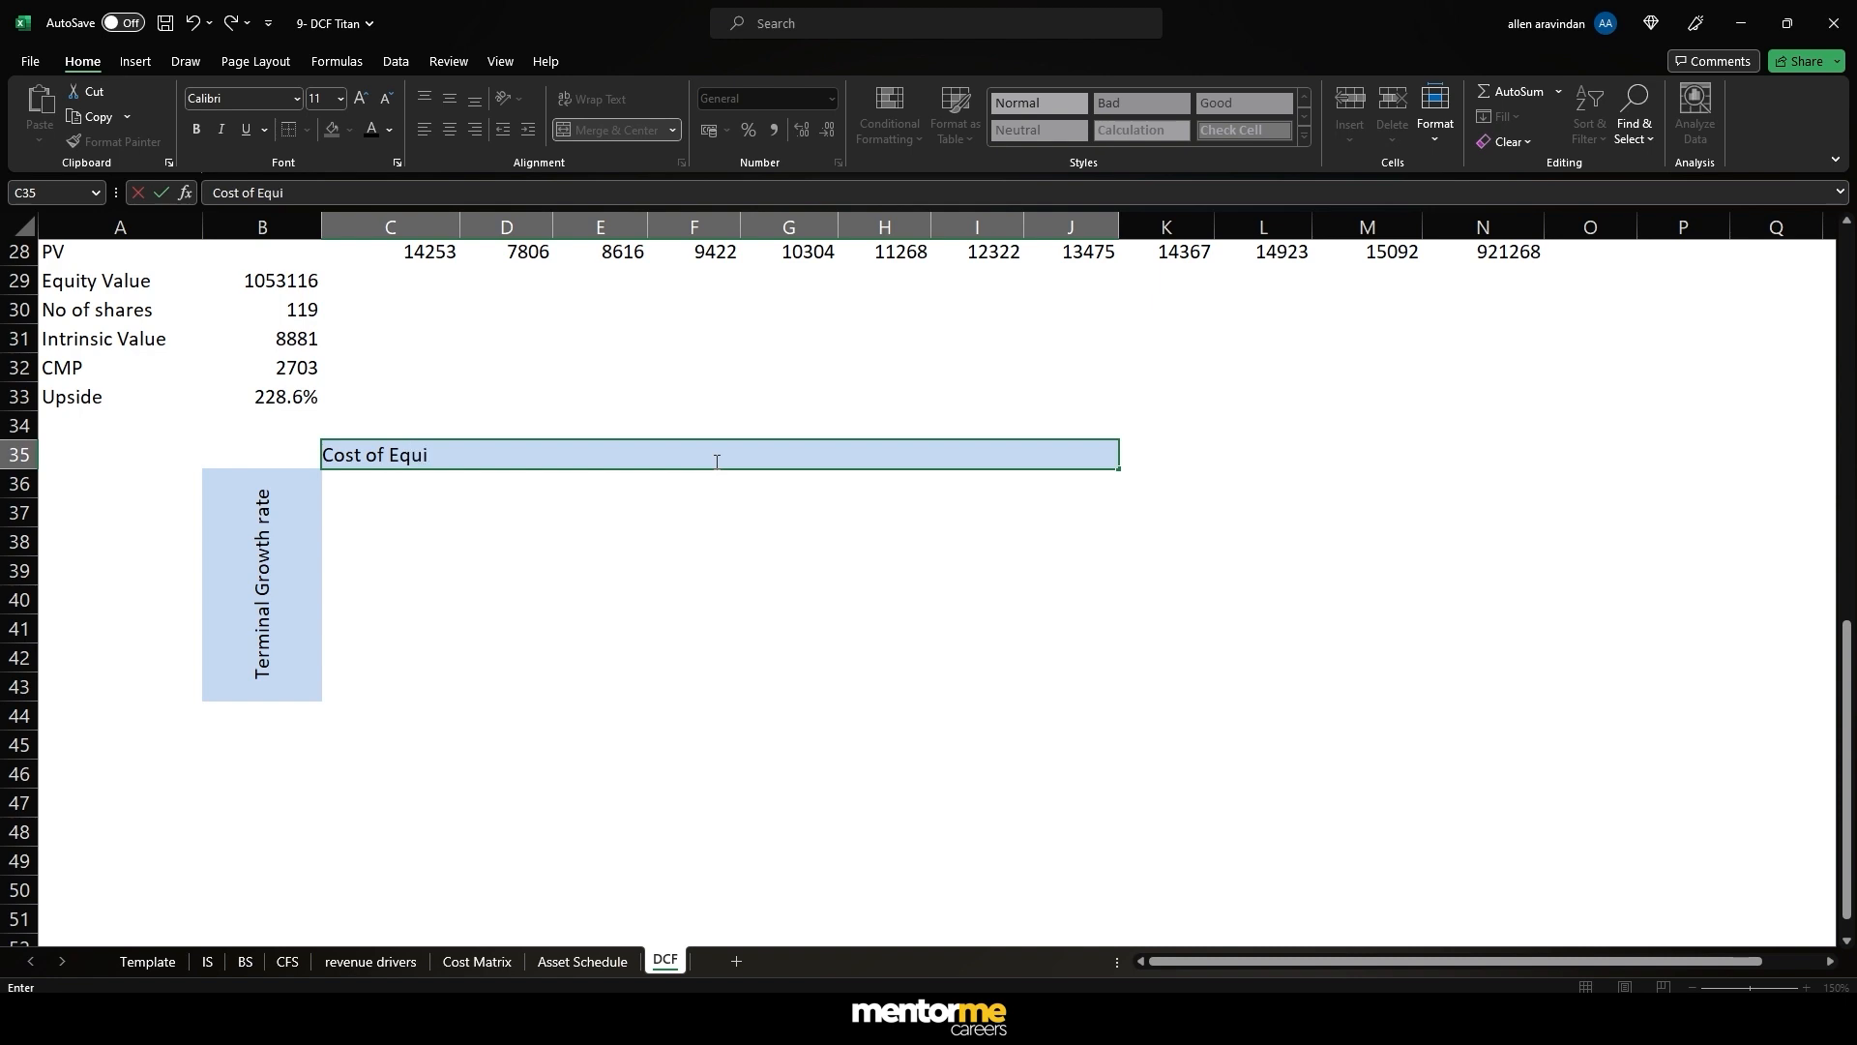
pyautogui.write('ty')
pyautogui.hotkey('ctrl', 'Return')
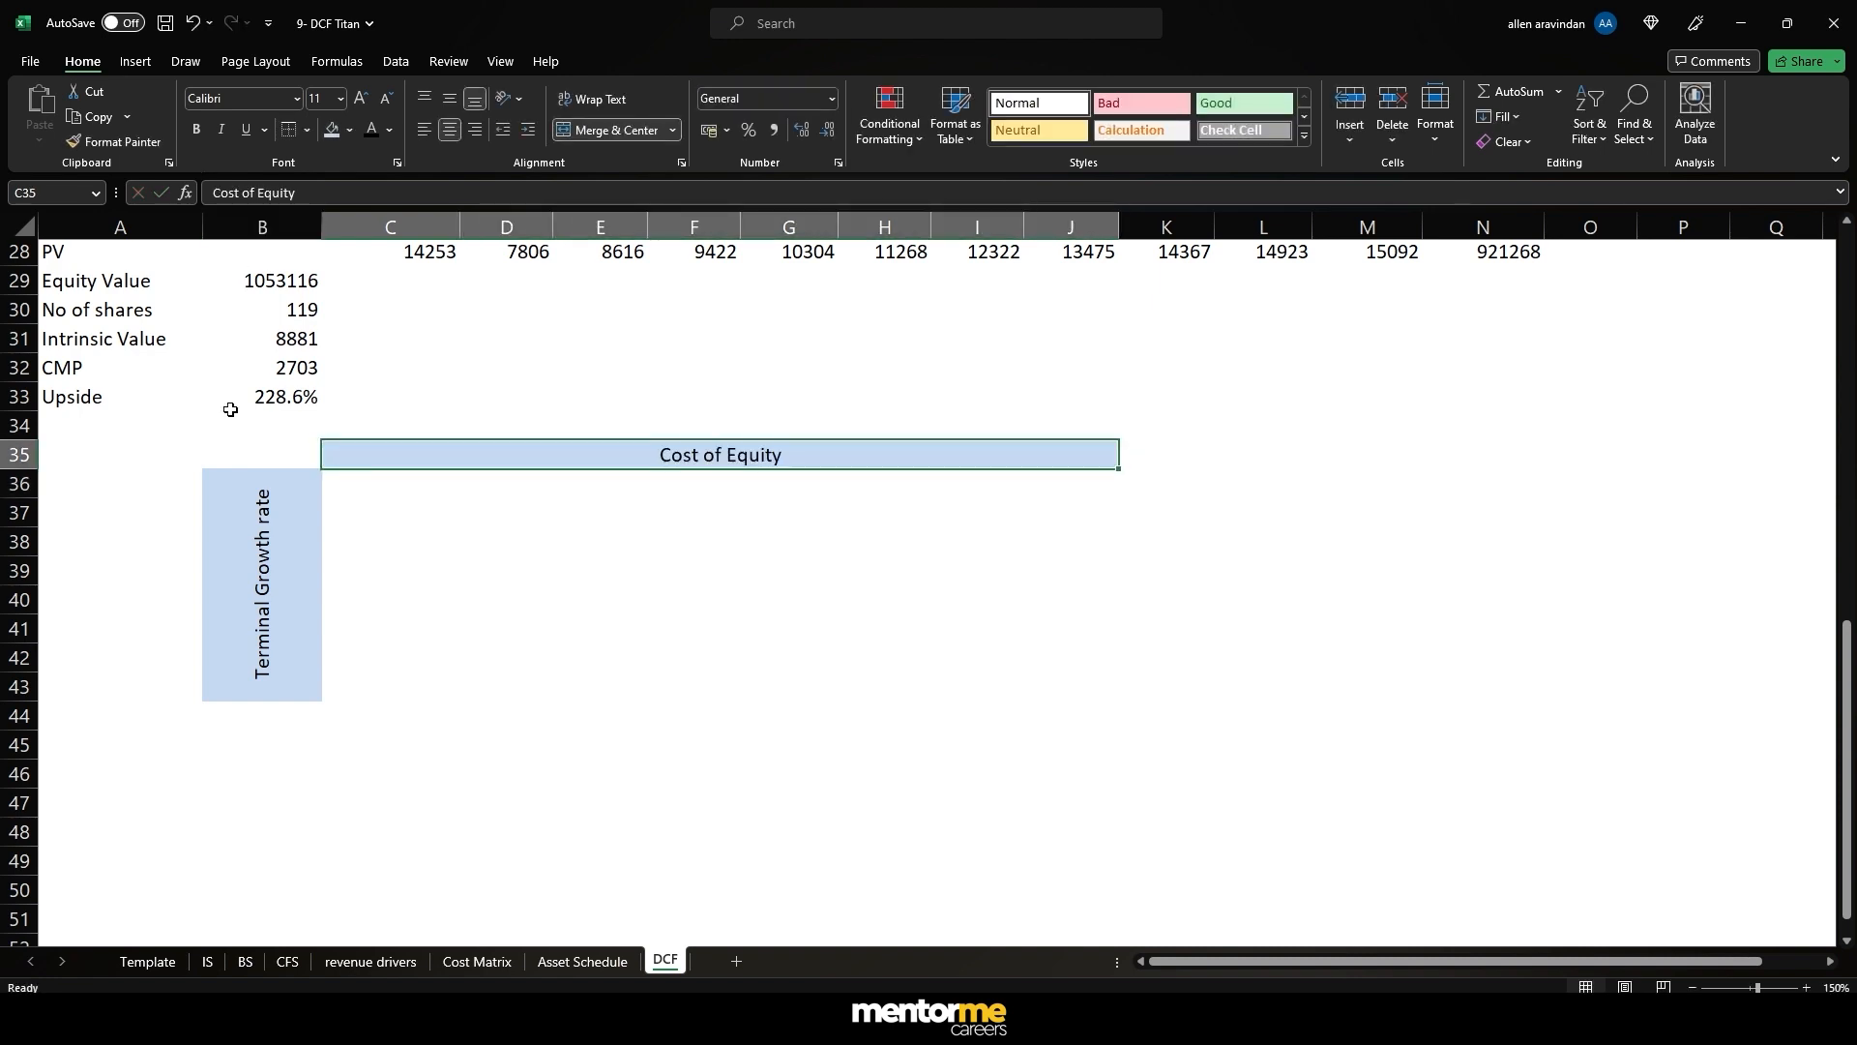
# - Link cell B35 to the Intrinsic Value in B31
pyautogui.click(274, 463)
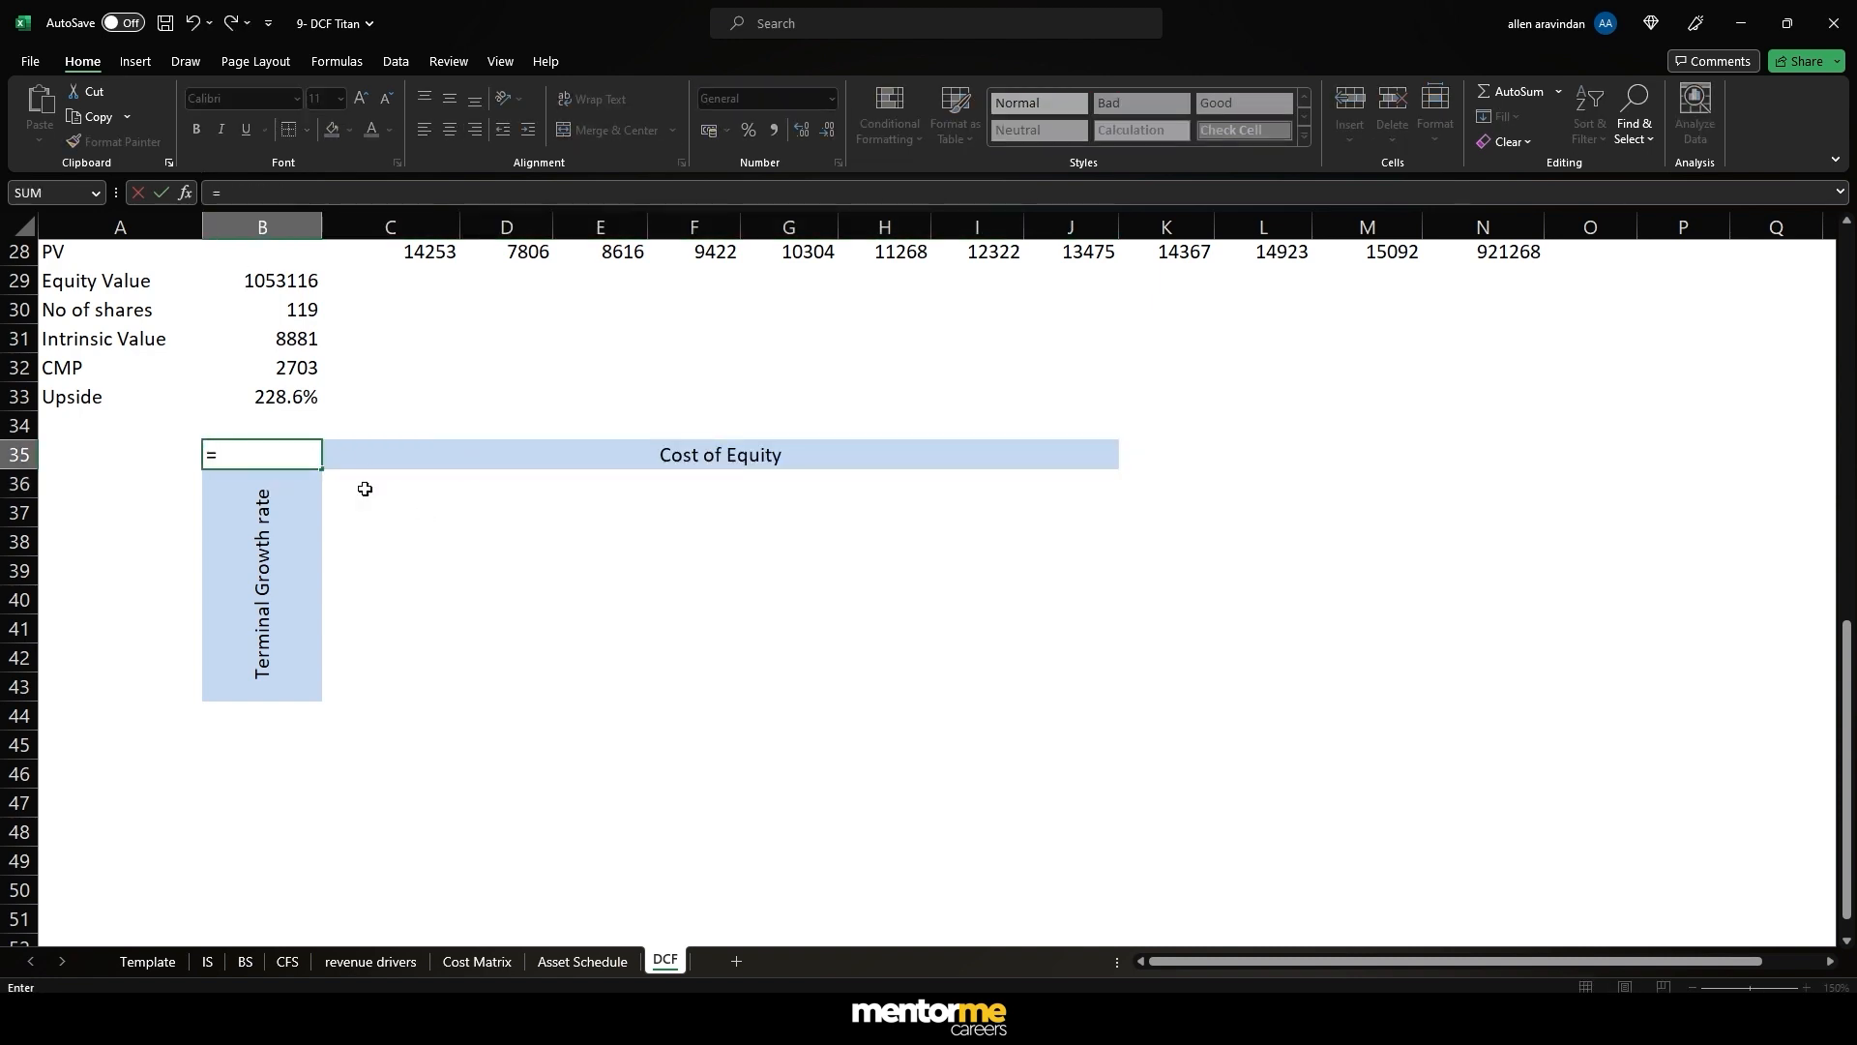
pyautogui.click(282, 345)
pyautogui.hotkey('ctrl', 'Return')
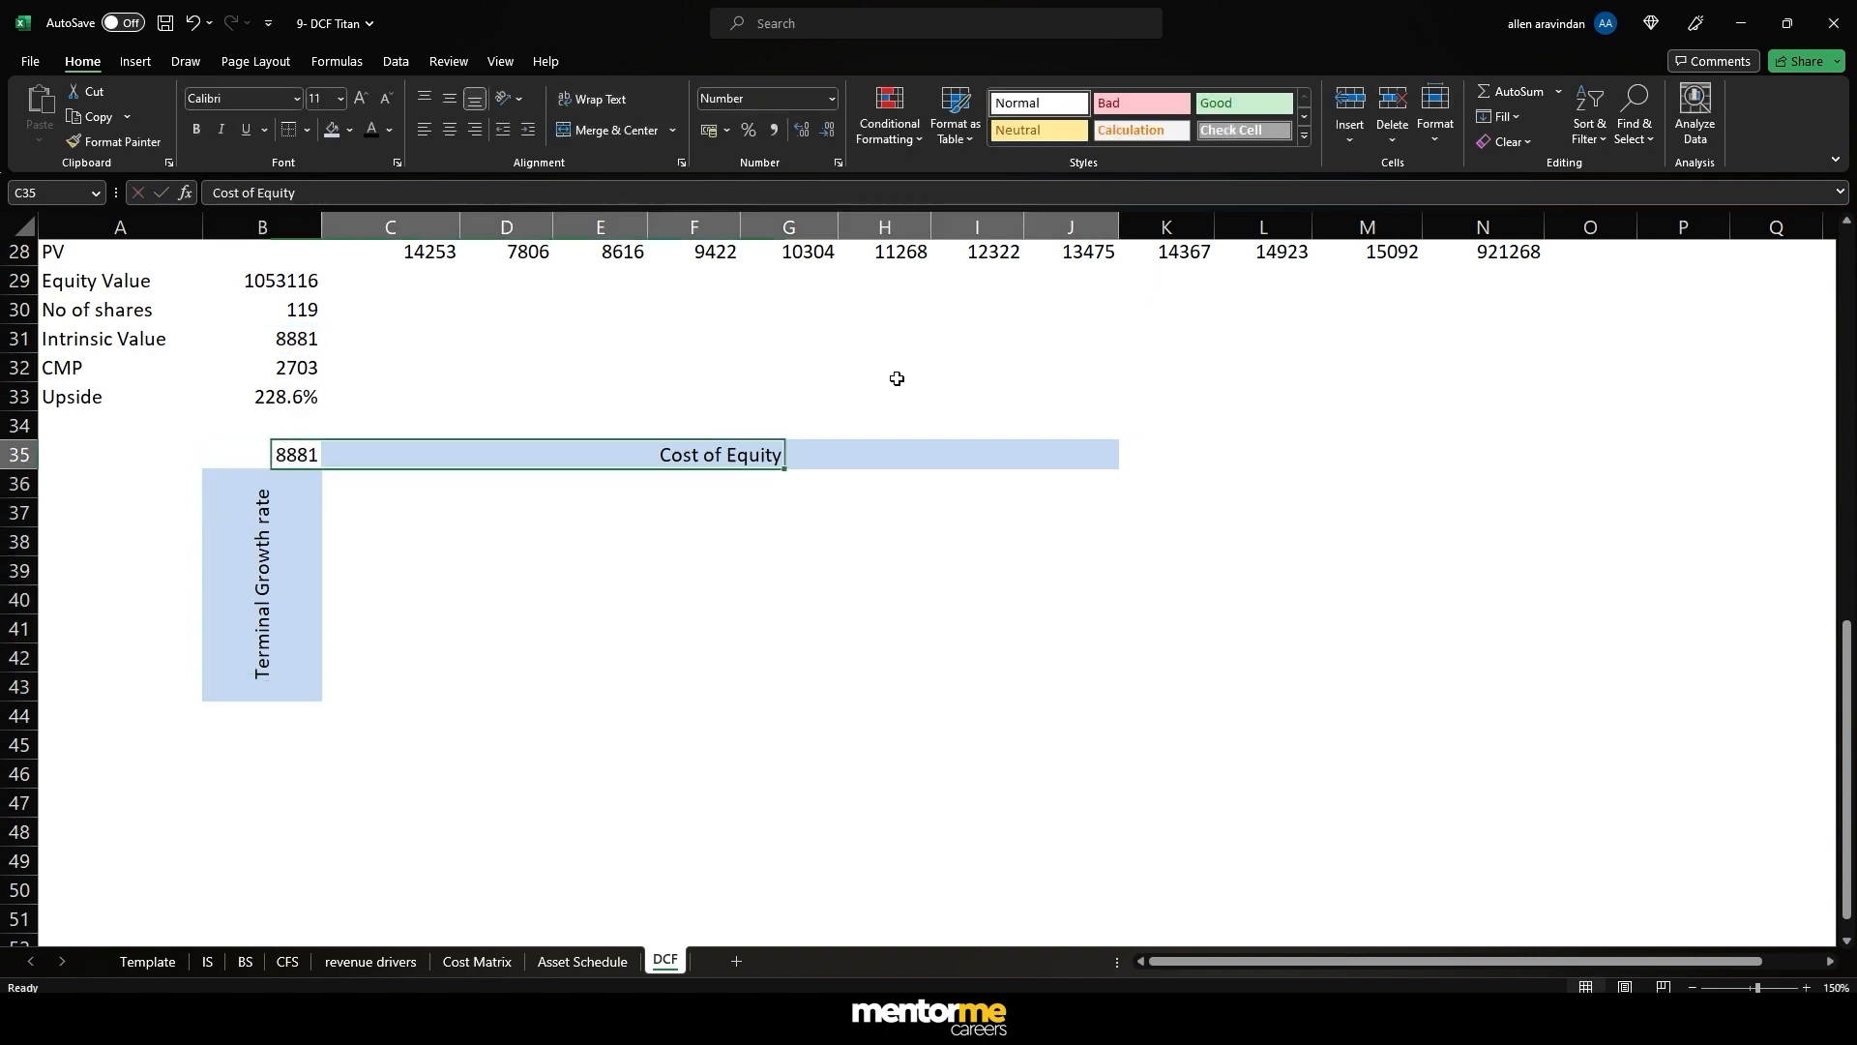
pyautogui.press('Down')
pyautogui.press('Right')
pyautogui.hotkey('shift', 'Right')
pyautogui.hotkey('shift', 'Right')
pyautogui.hotkey('shift', 'Right')
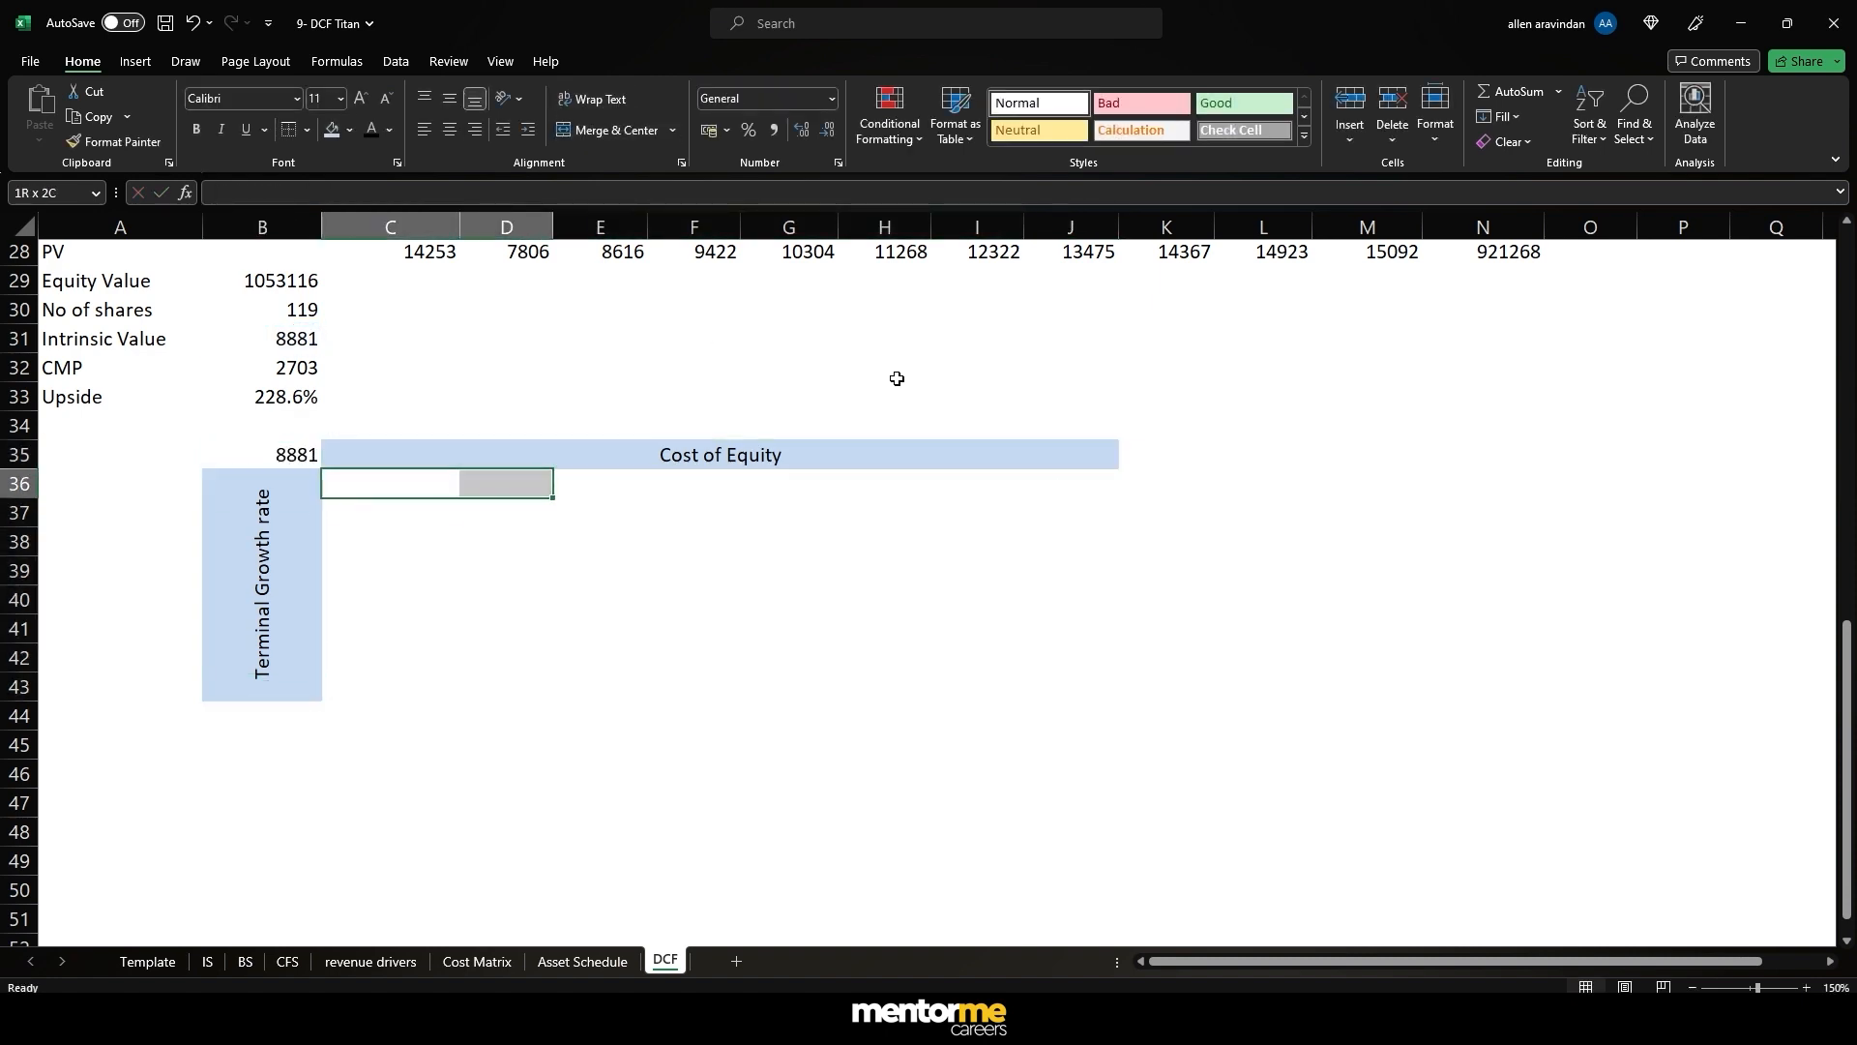
pyautogui.press('Left')
pyautogui.press('Right')
pyautogui.press('F2')
pyautogui.press('Return')
# - Clear the intrinsic value link from cell B35
pyautogui.press('Up')
pyautogui.press('Up')
pyautogui.press('Left')
pyautogui.press('Delete')
pyautogui.press('Down')
pyautogui.press('Right')
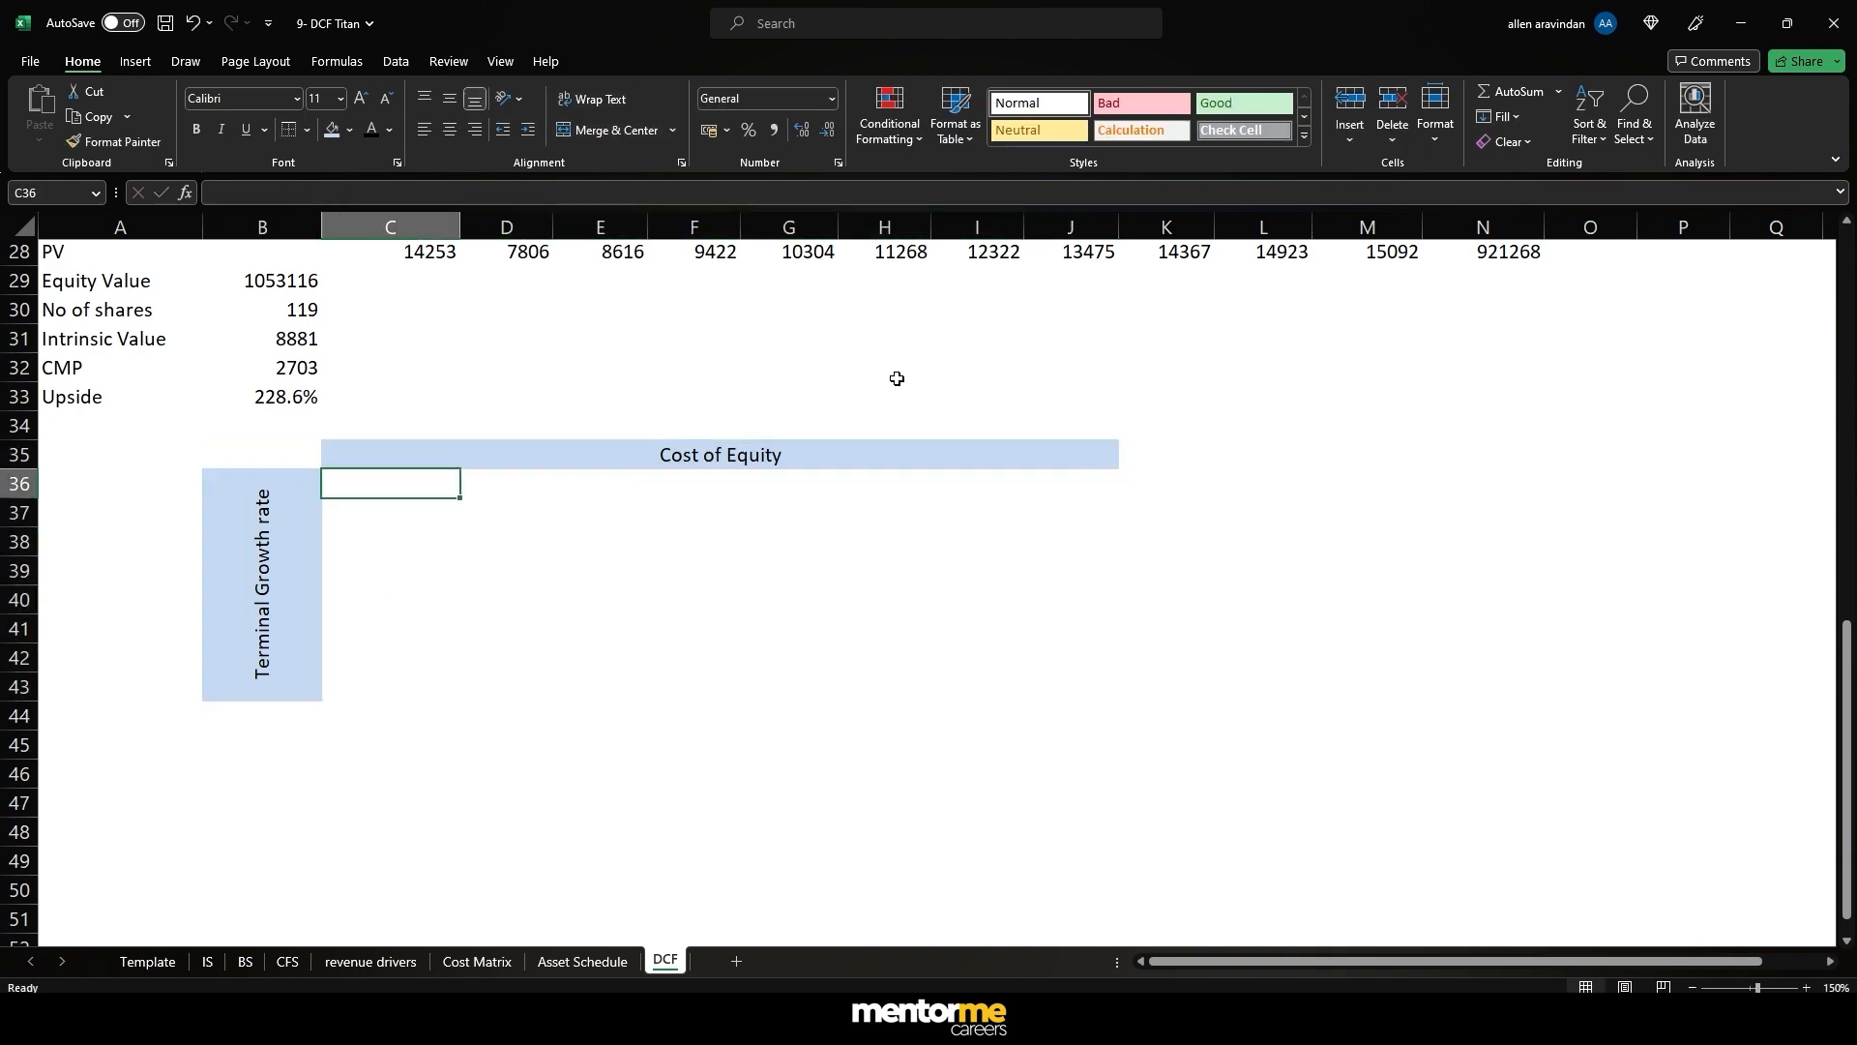
# - Narrow column C slightly to match the width of the neighbouring columns
pyautogui.moveTo(454, 219); pyautogui.dragTo(419, 219)
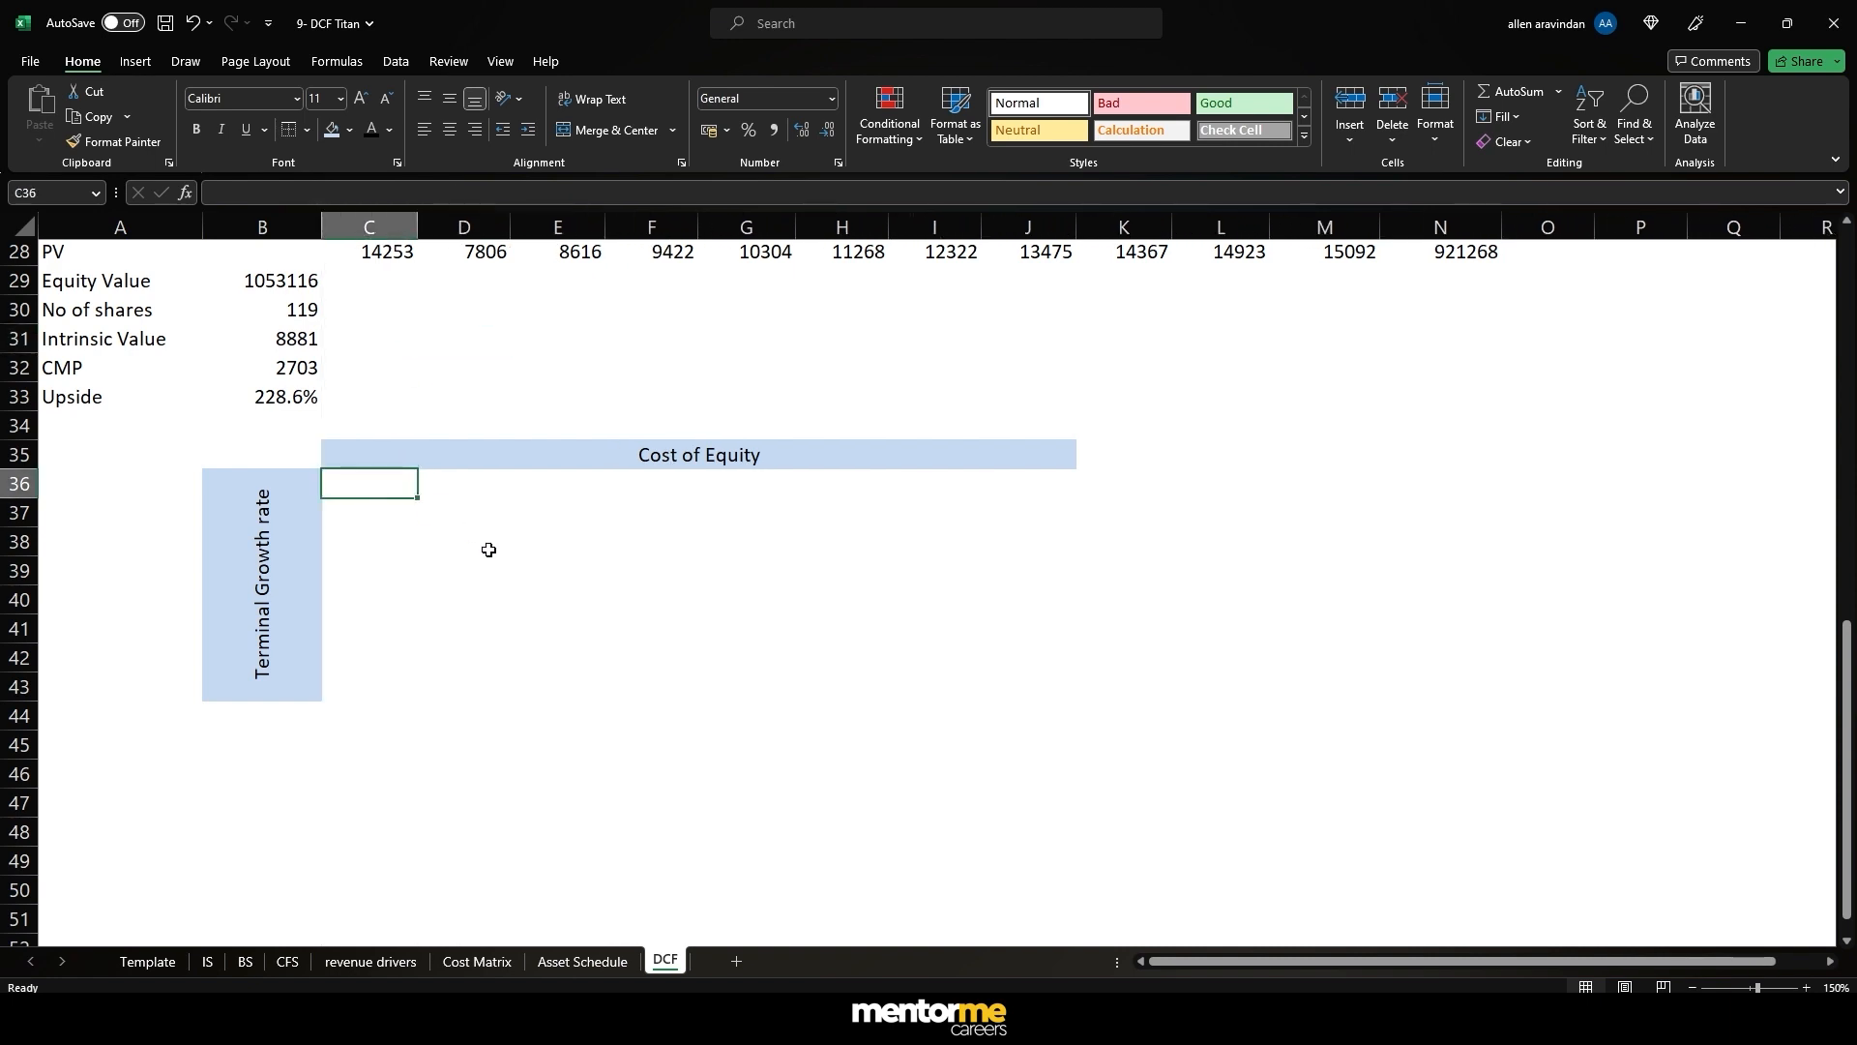
# - Enter 10% in C37 and the formula =C37+0.5% in C38 for the terminal growth rates
pyautogui.press('Down')
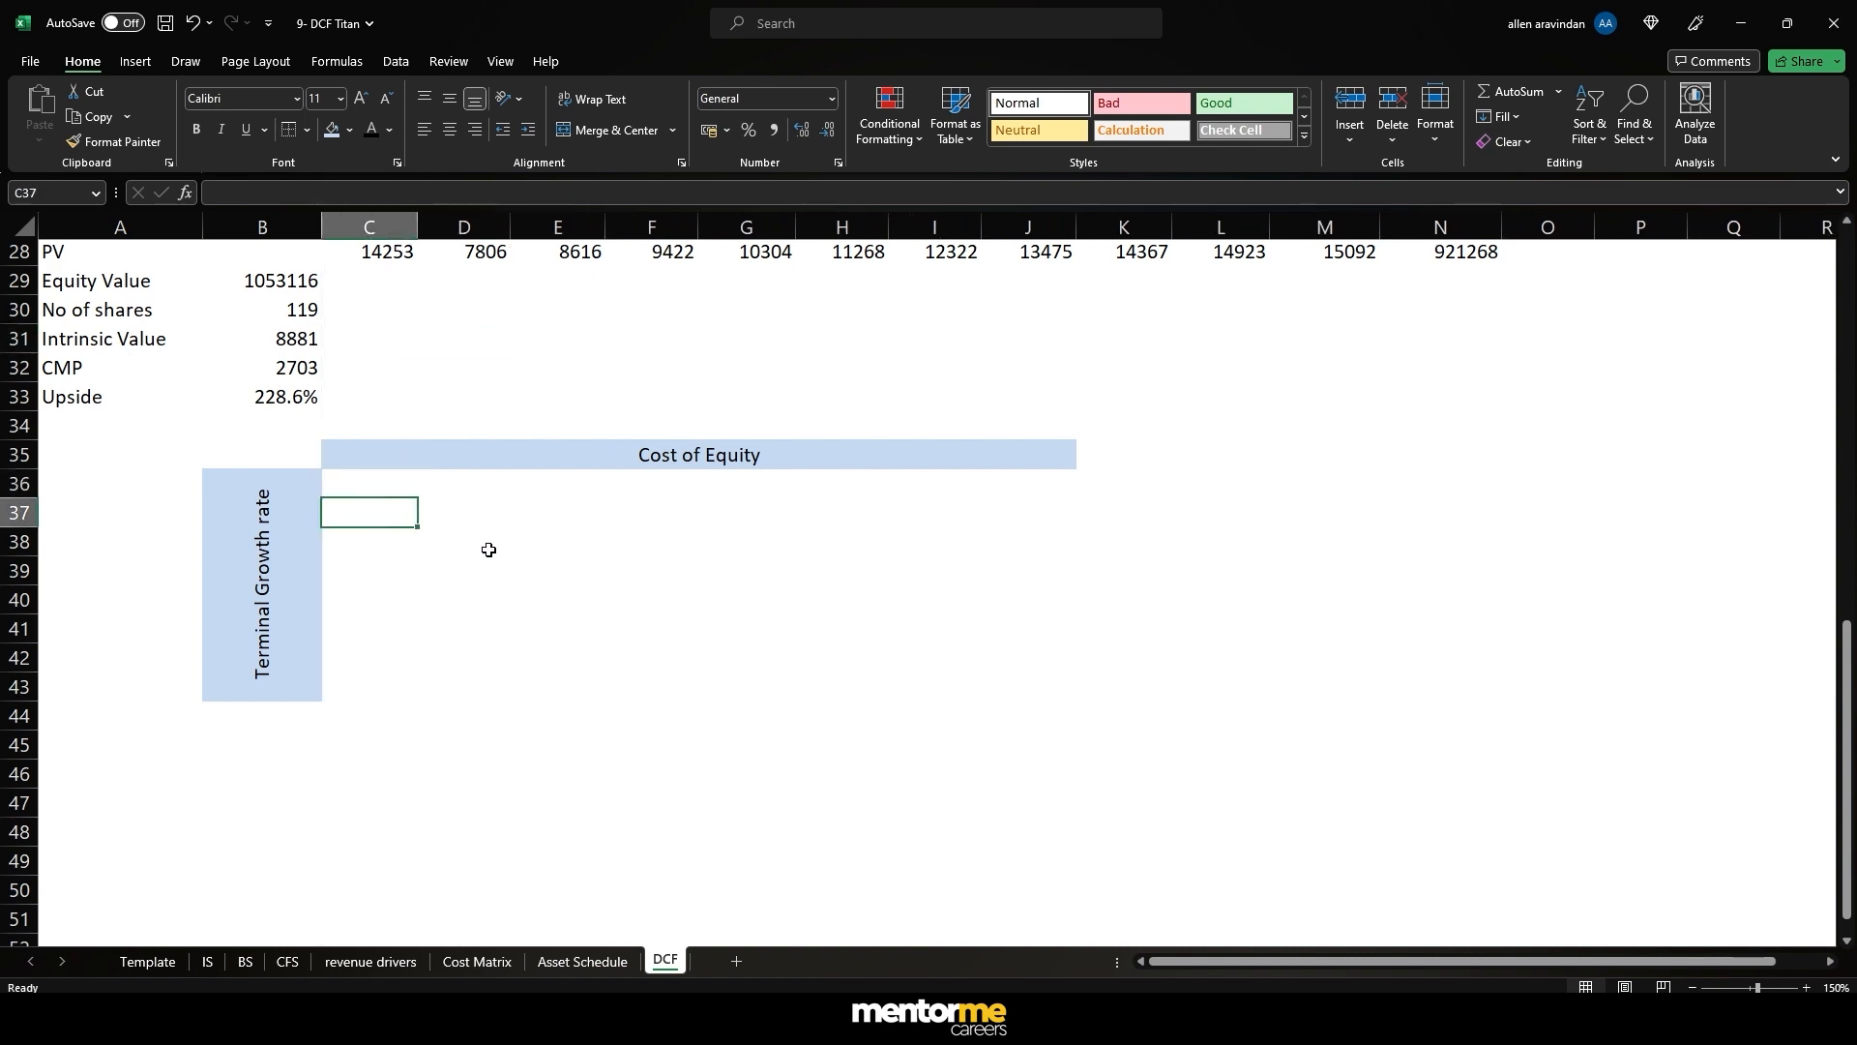
pyautogui.scroll(5, 266, 430)
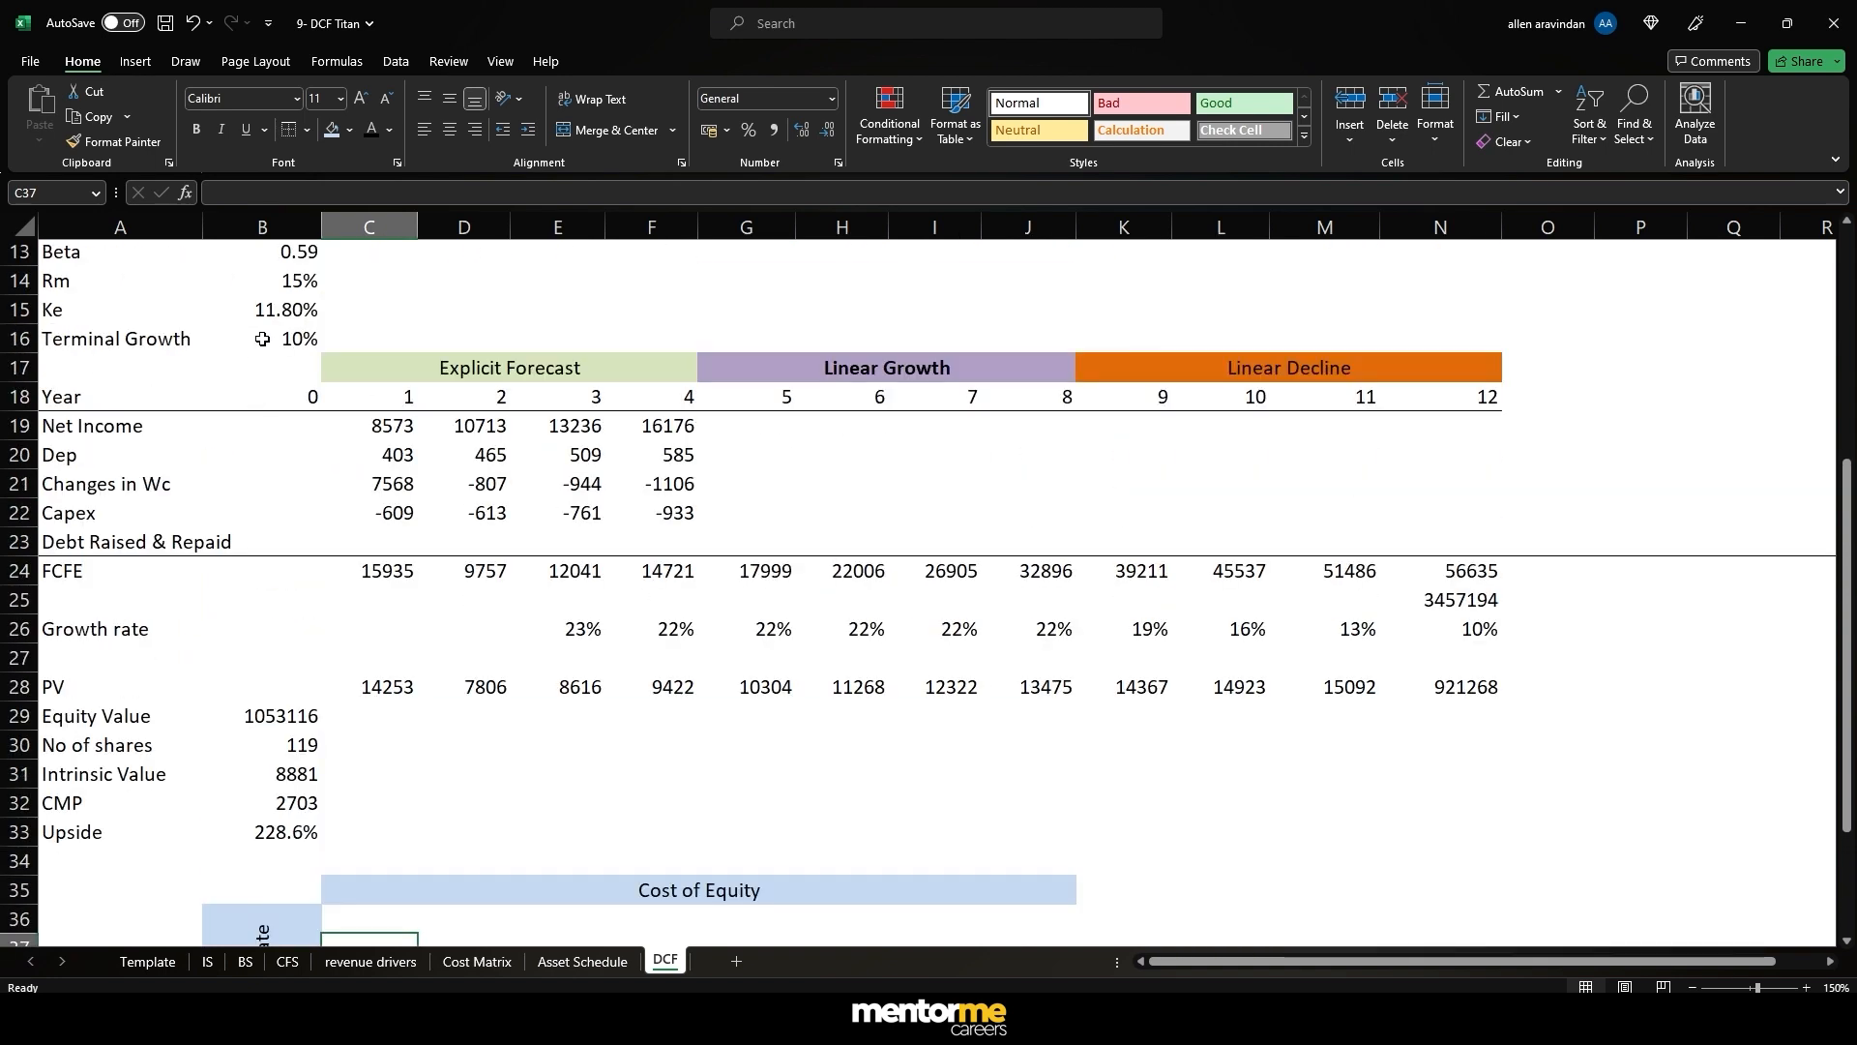
pyautogui.scroll(-4, 360, 533)
pyautogui.write('10%')
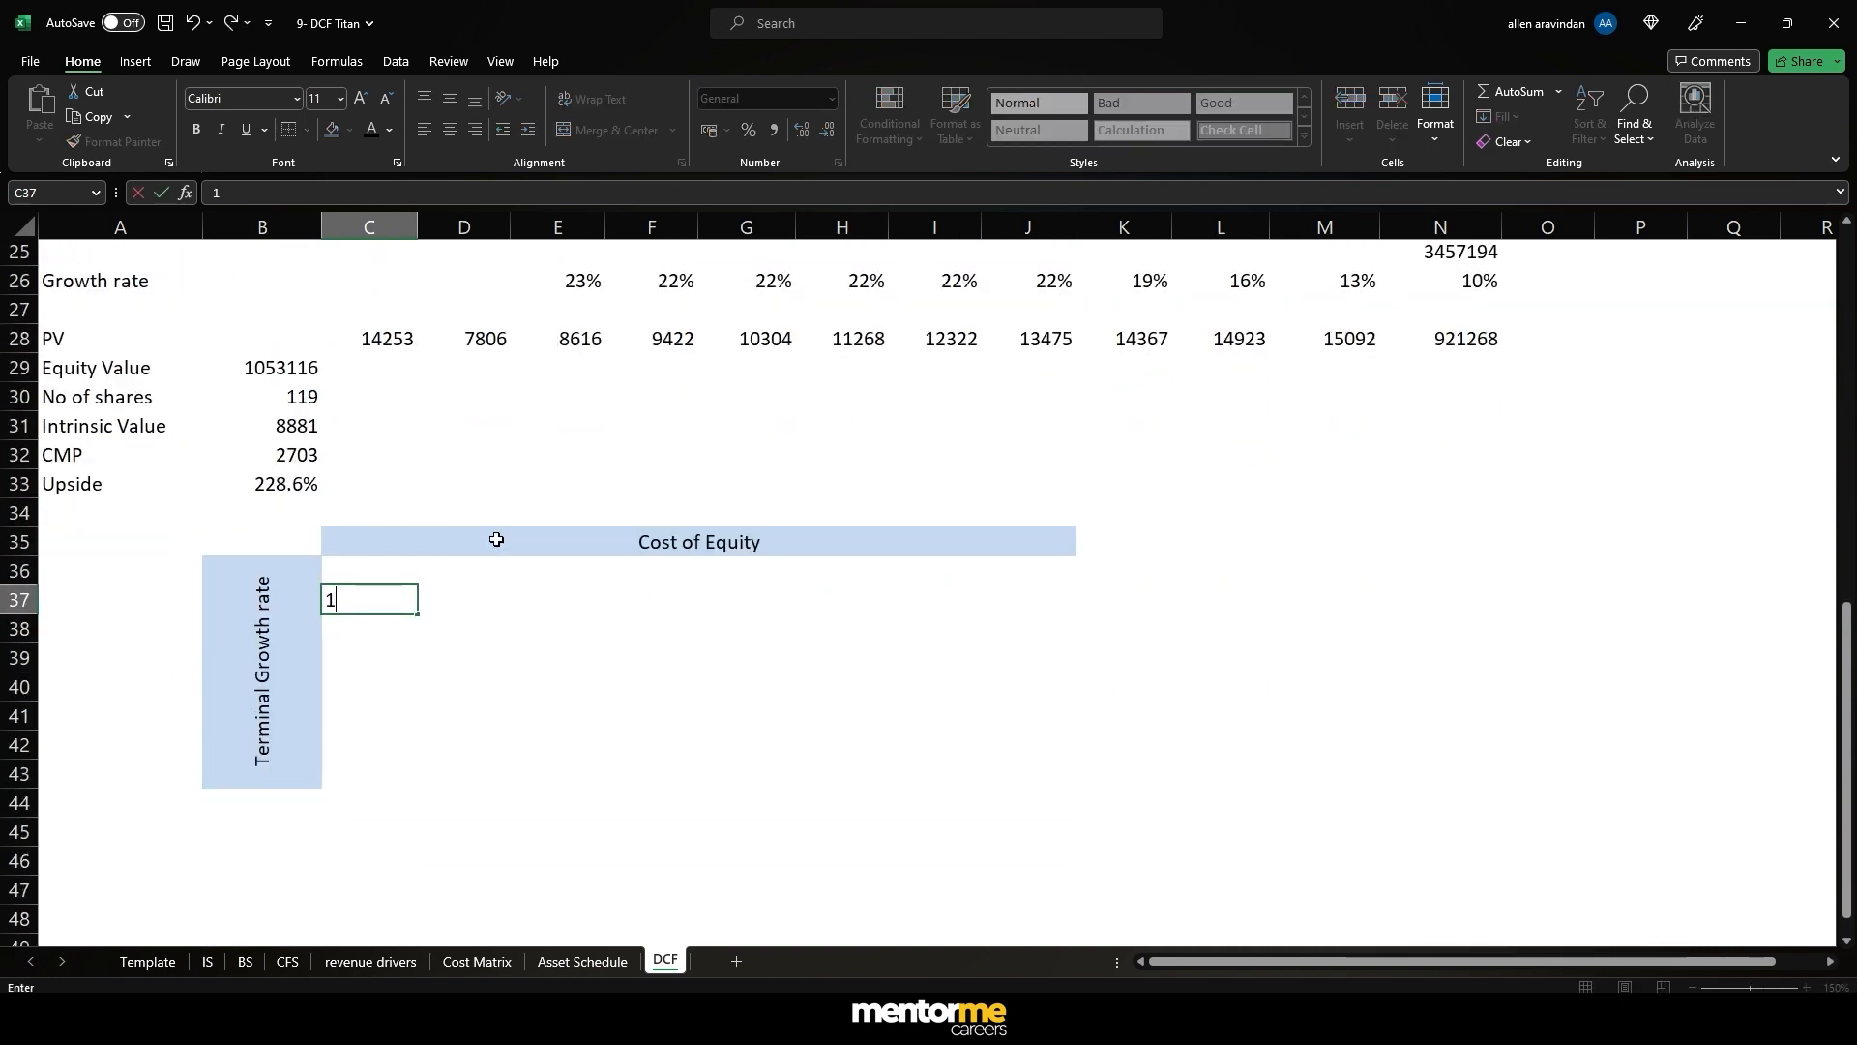
pyautogui.press('Return')
pyautogui.write('=')
pyautogui.press('Up')
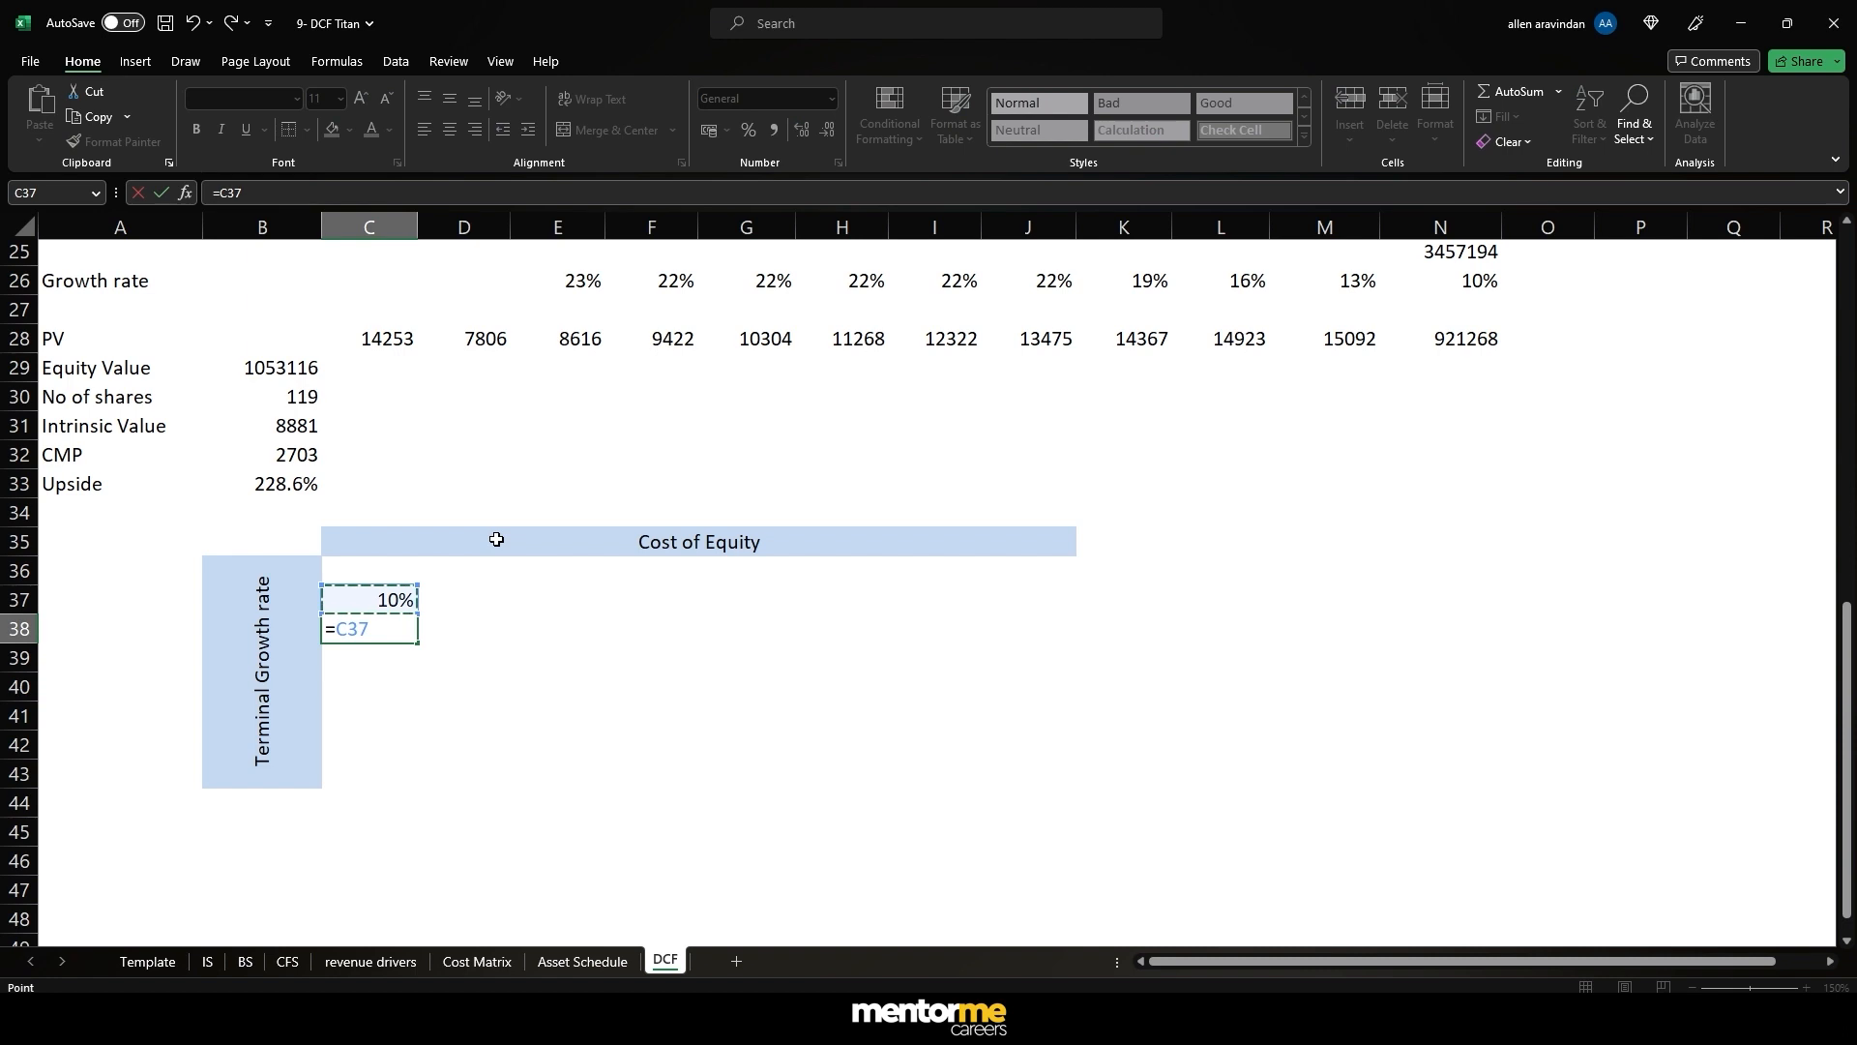
pyautogui.write('+0.5%')
pyautogui.hotkey('ctrl', 'Return')
# - Copy the growth rate formula in C38 down through C43
pyautogui.hotkey('ctrl', 'c')
pyautogui.hotkey('shift', 'Down')
pyautogui.hotkey('shift', 'Down')
pyautogui.hotkey('shift', 'Down')
pyautogui.hotkey('shift', 'Down')
pyautogui.hotkey('shift', 'Down')
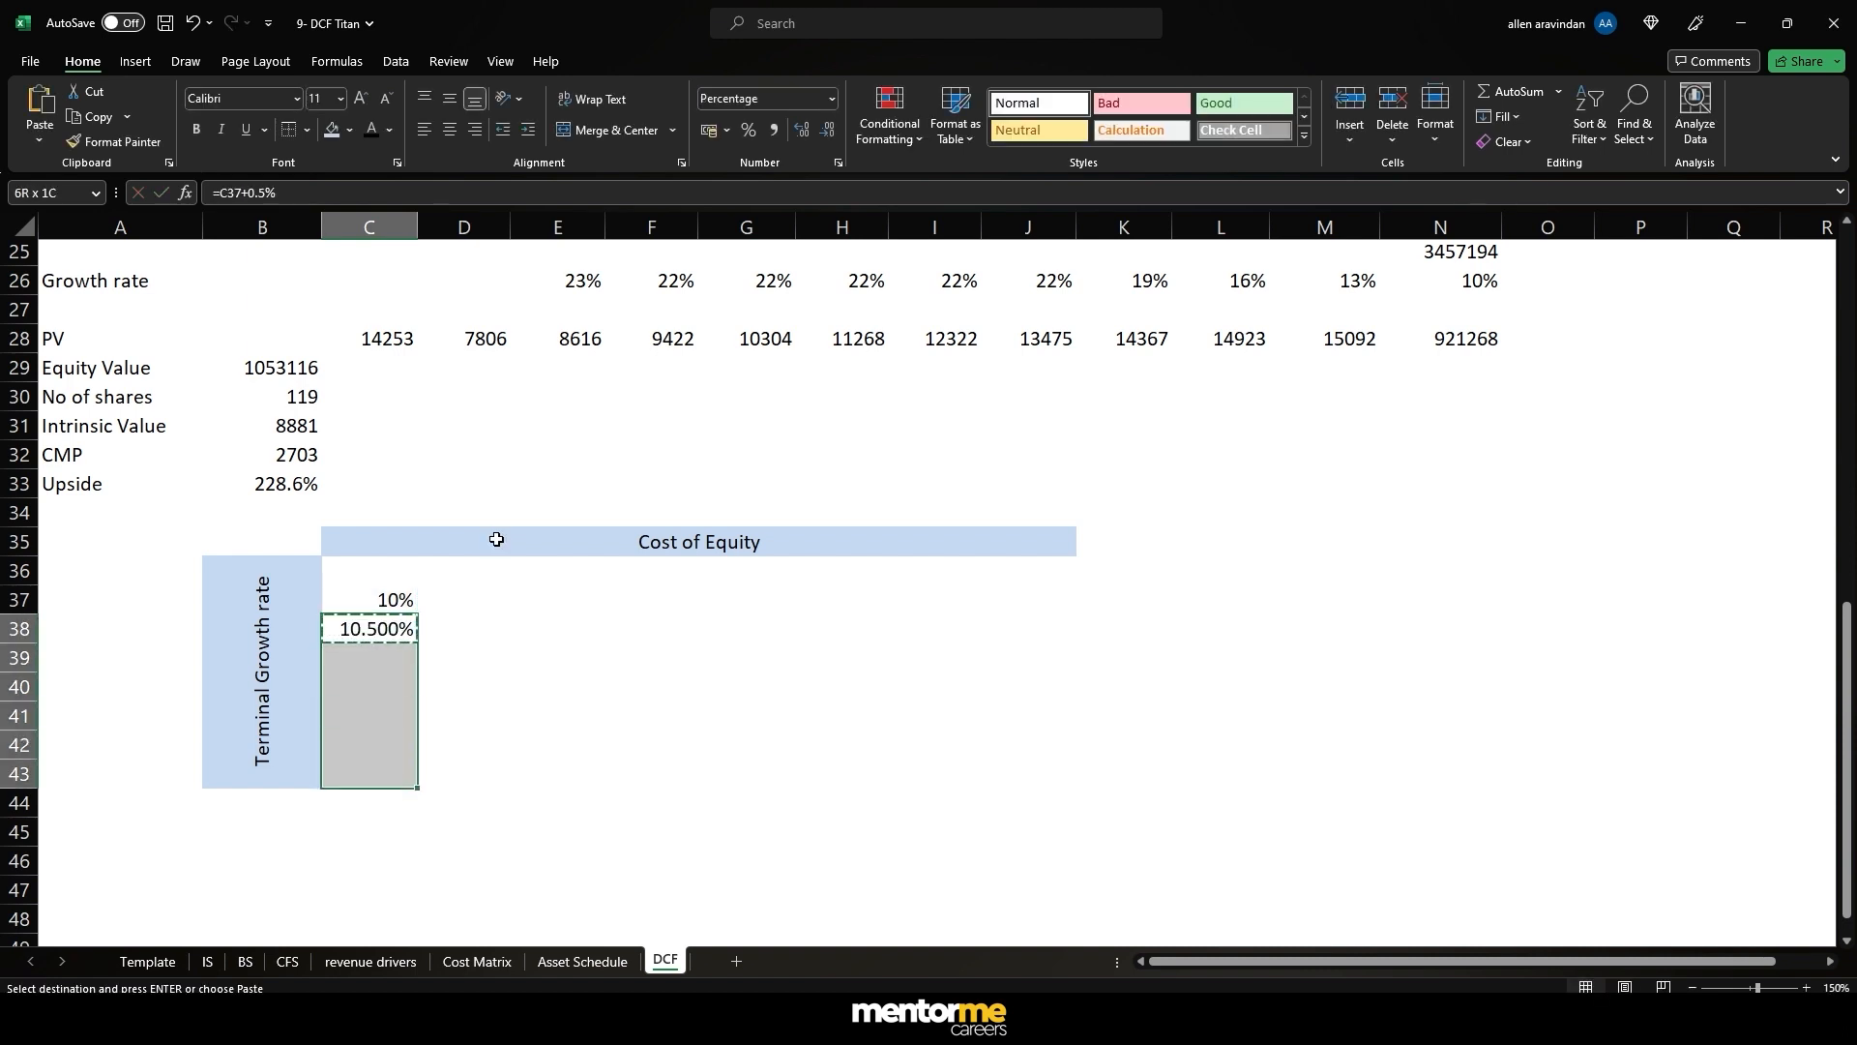
pyautogui.hotkey('ctrl', 'v')
pyautogui.press('Up')
pyautogui.press('Up')
pyautogui.press('Down')
pyautogui.press('Up')
pyautogui.write('=')
pyautogui.press('Escape')
# - Clear the growth rates in C37:C43 and enter 8% as the starting rate in C37
pyautogui.press('Down')
pyautogui.hotkey('shift', 'Down')
pyautogui.hotkey('shift', 'Down')
pyautogui.hotkey('shift', 'Down')
pyautogui.hotkey('shift', 'Down')
pyautogui.hotkey('shift', 'Down')
pyautogui.hotkey('shift', 'Down')
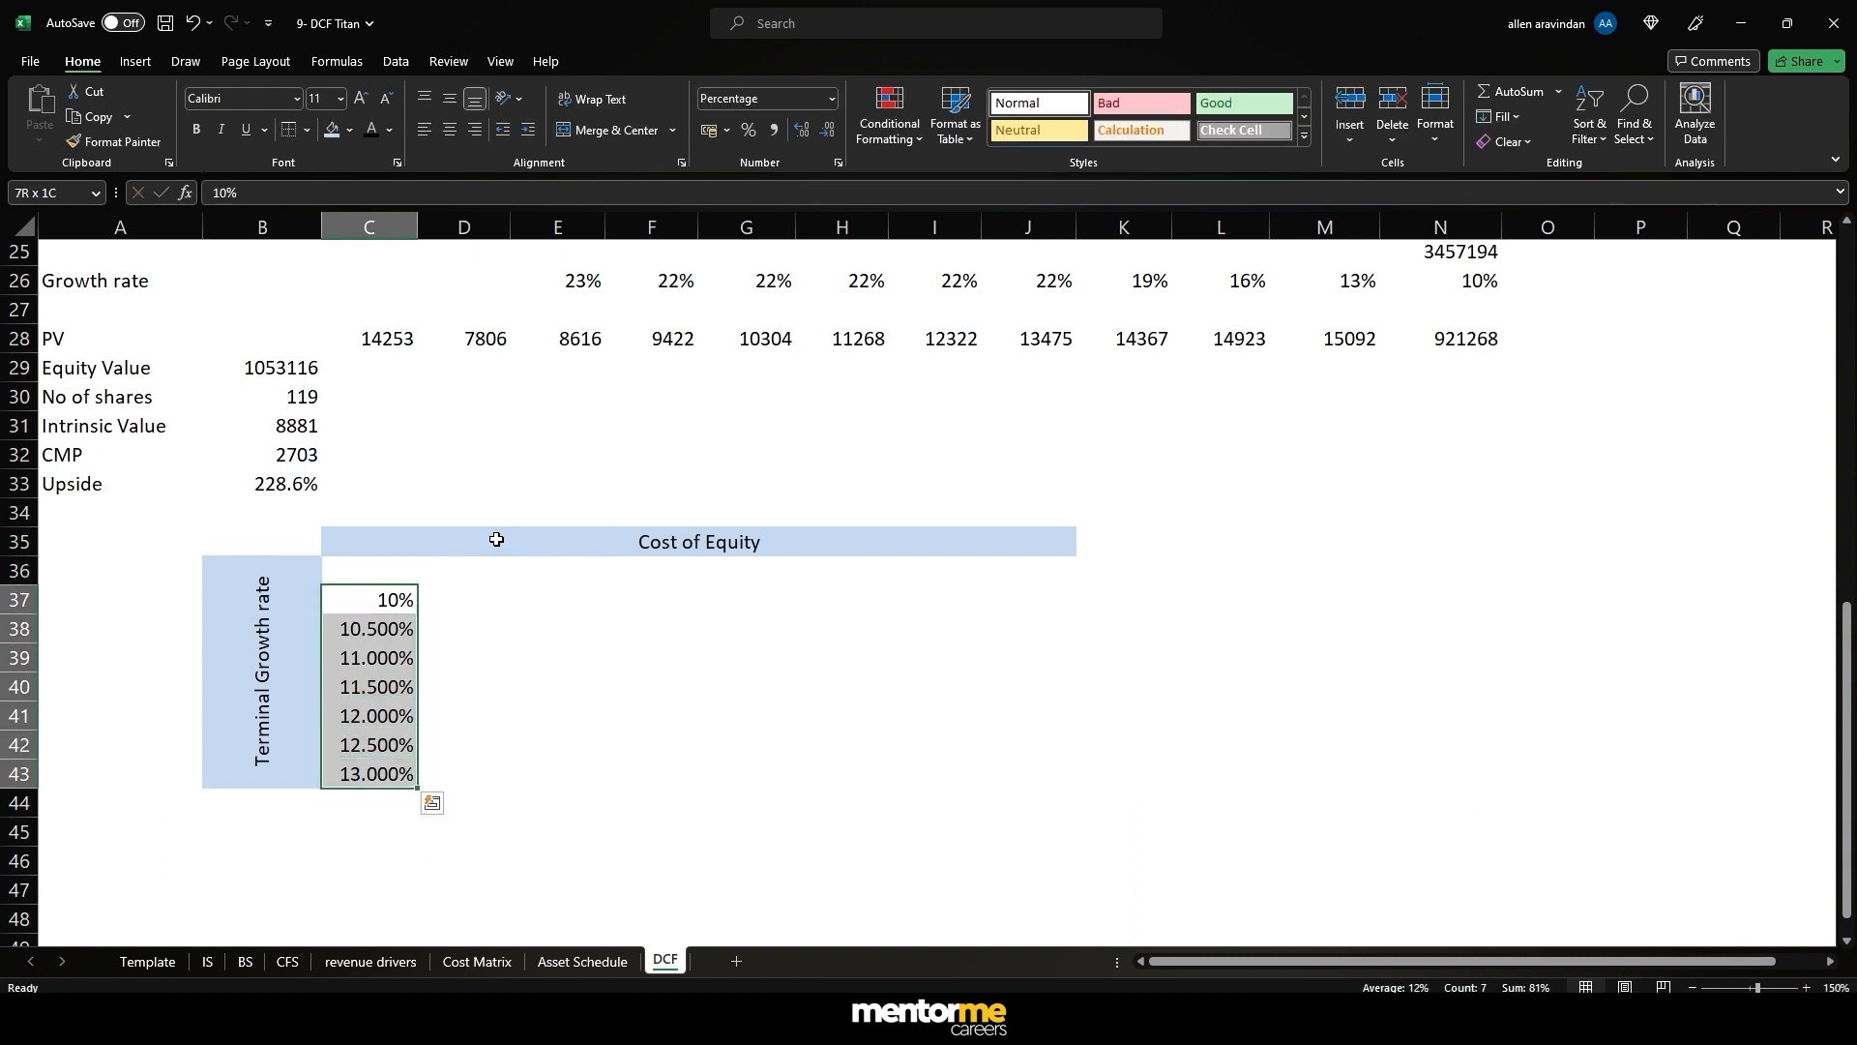
pyautogui.press('Delete')
pyautogui.write('8%')
pyautogui.press('Return')
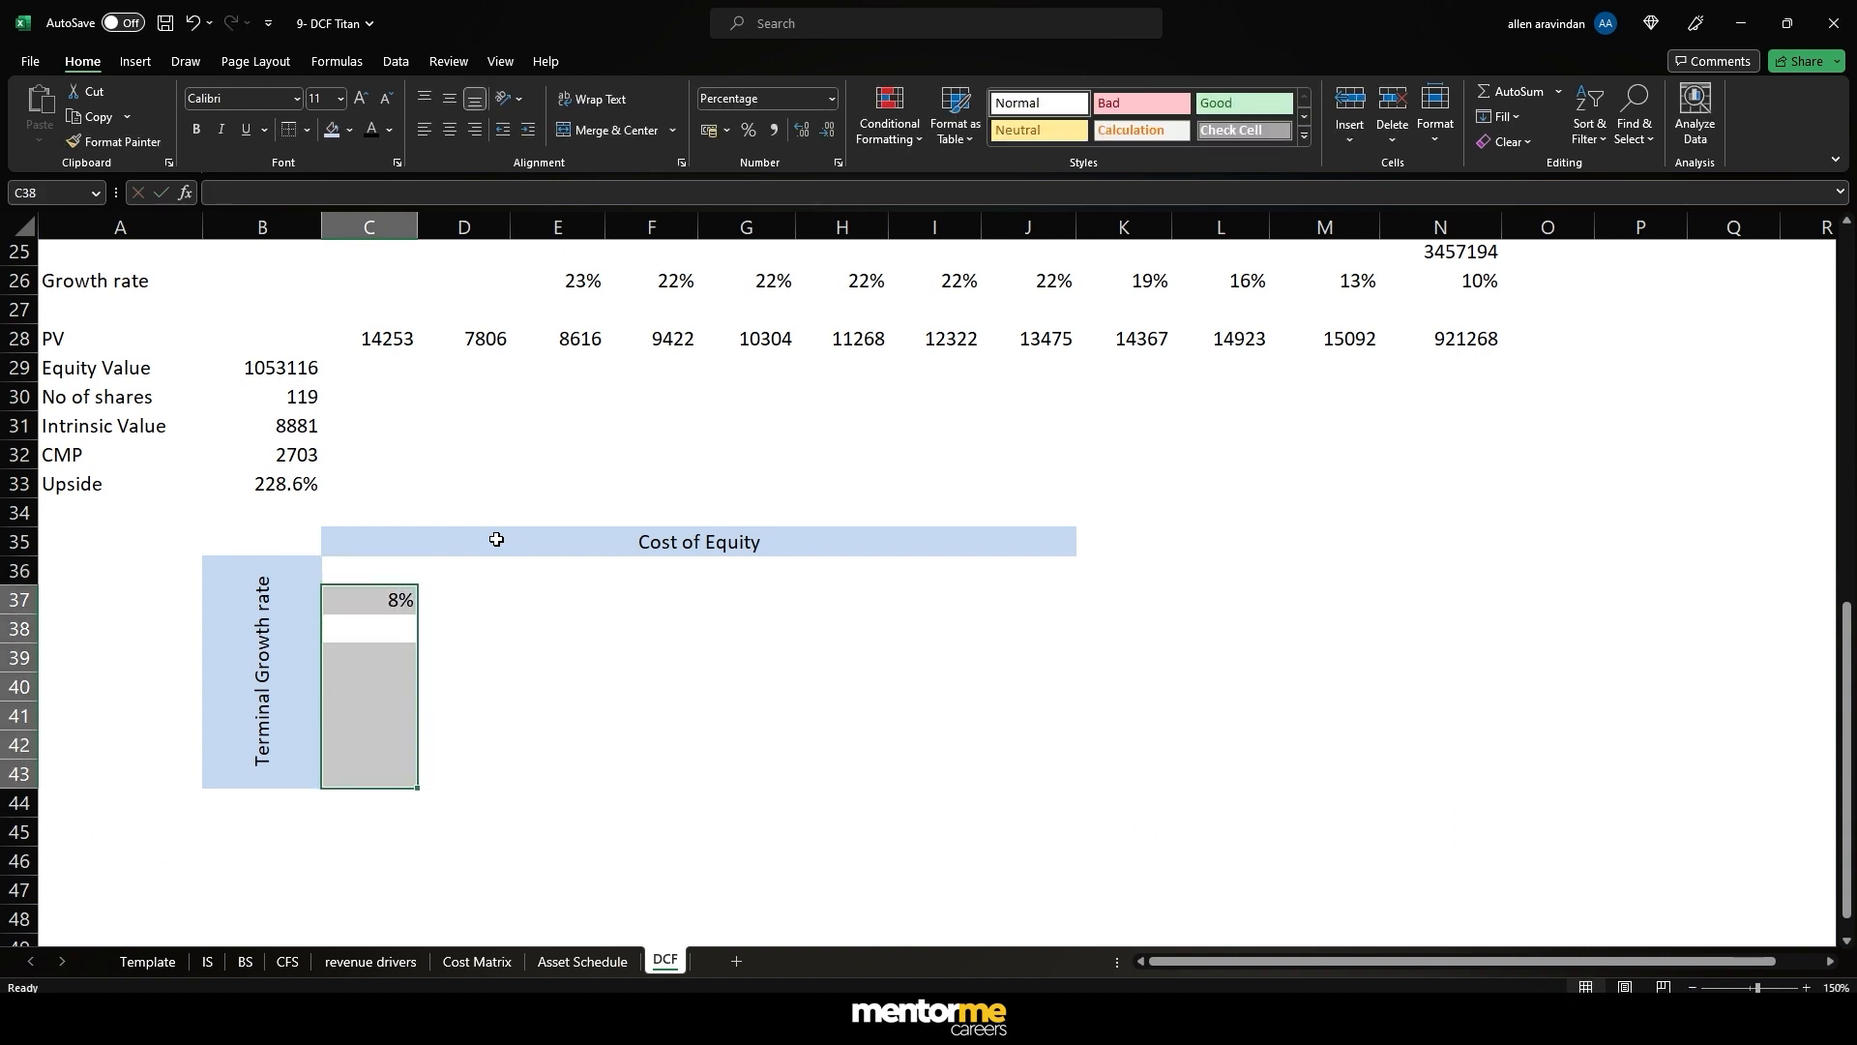
pyautogui.press('Down')
pyautogui.press('Up')
pyautogui.write('=')
pyautogui.press('Up')
pyautogui.write('+')
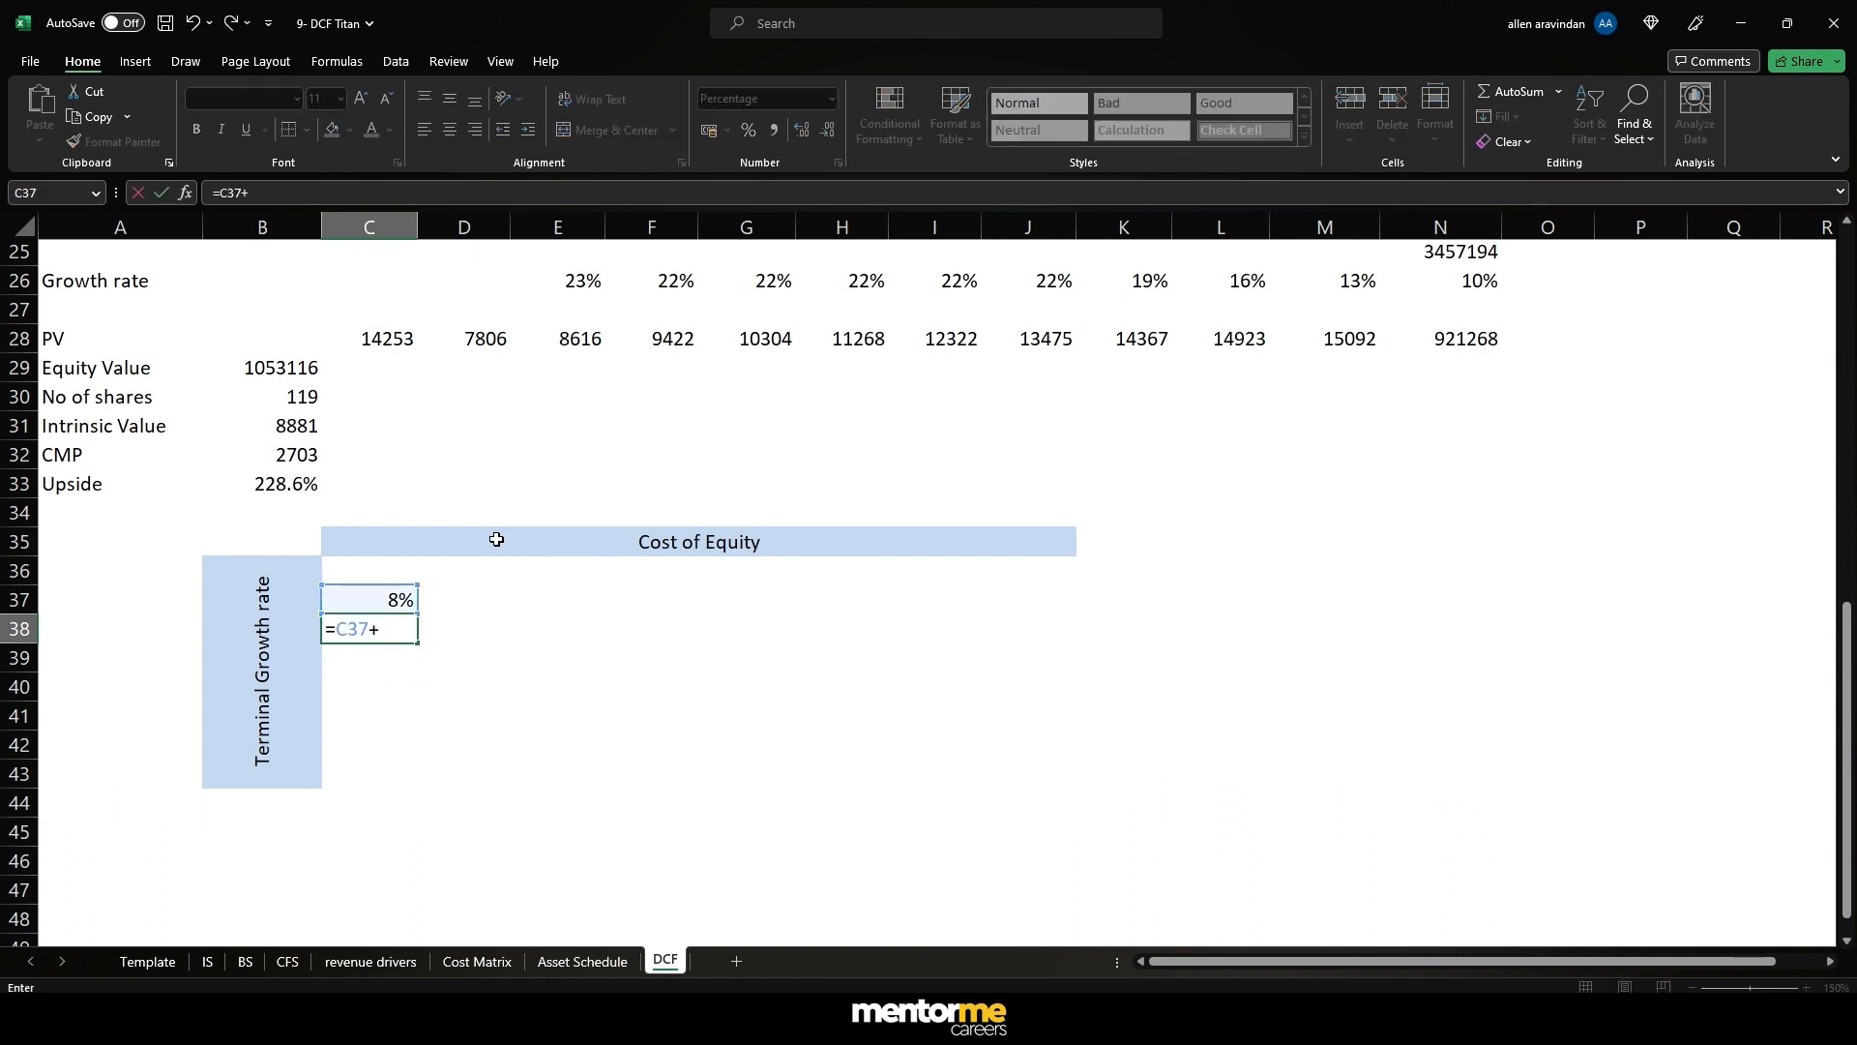
pyautogui.press('Escape')
# - Enter the formula =C37+0.5% in C38
pyautogui.write('=')
pyautogui.press('Up')
pyautogui.write('+0.5%')
pyautogui.hotkey('ctrl', 'Return')
# - Copy the 0.5% increment formula from C38 down to C43
pyautogui.hotkey('ctrl', 'c')
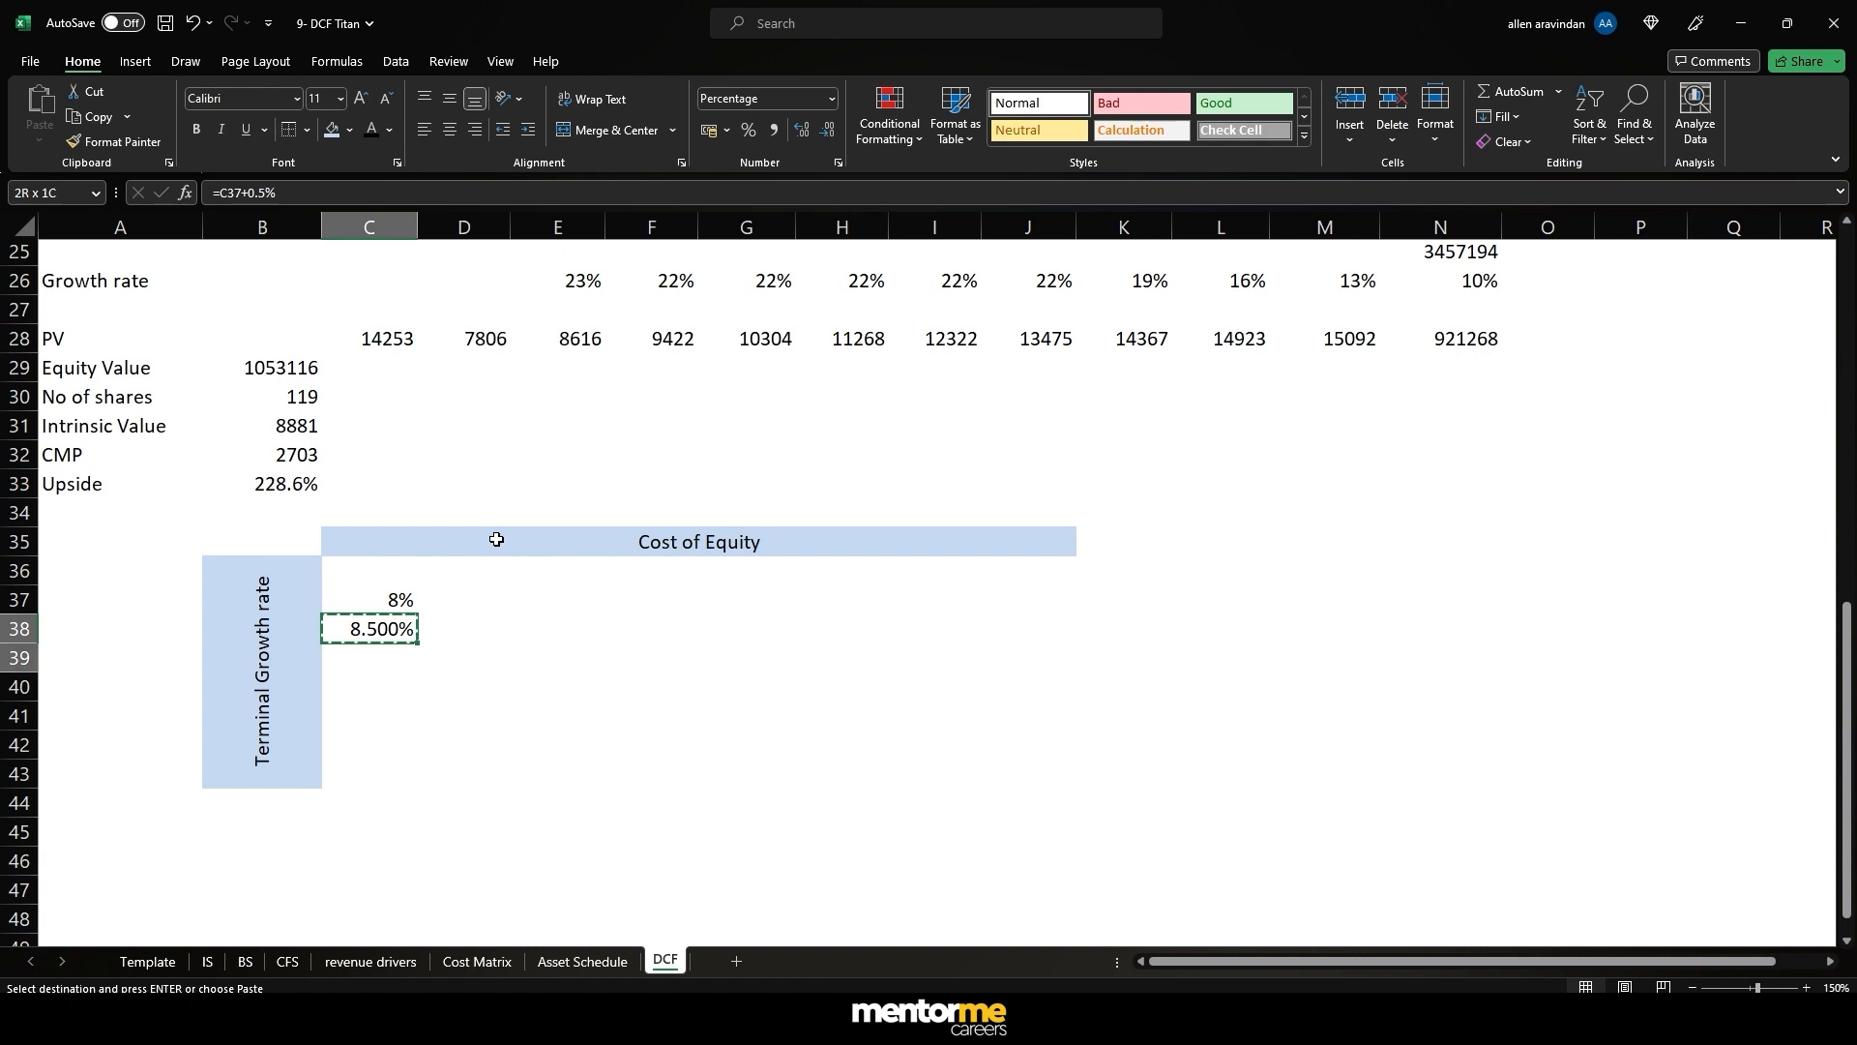
pyautogui.hotkey('shift', 'Down')
pyautogui.hotkey('shift', 'Down')
pyautogui.hotkey('shift', 'Down')
pyautogui.hotkey('shift', 'Down')
pyautogui.hotkey('shift', 'Down')
pyautogui.hotkey('ctrl', 'v')
pyautogui.press('Escape')
# - Examine the filled terminal growth rates in C37:C43
pyautogui.press('Down')
pyautogui.press('Down')
pyautogui.press('Down')
pyautogui.press('Down')
pyautogui.press('F2')
pyautogui.press('Escape')
pyautogui.press('Up')
pyautogui.press('Up')
pyautogui.press('Up')
pyautogui.press('Up')
pyautogui.press('Up')
pyautogui.press('Up')
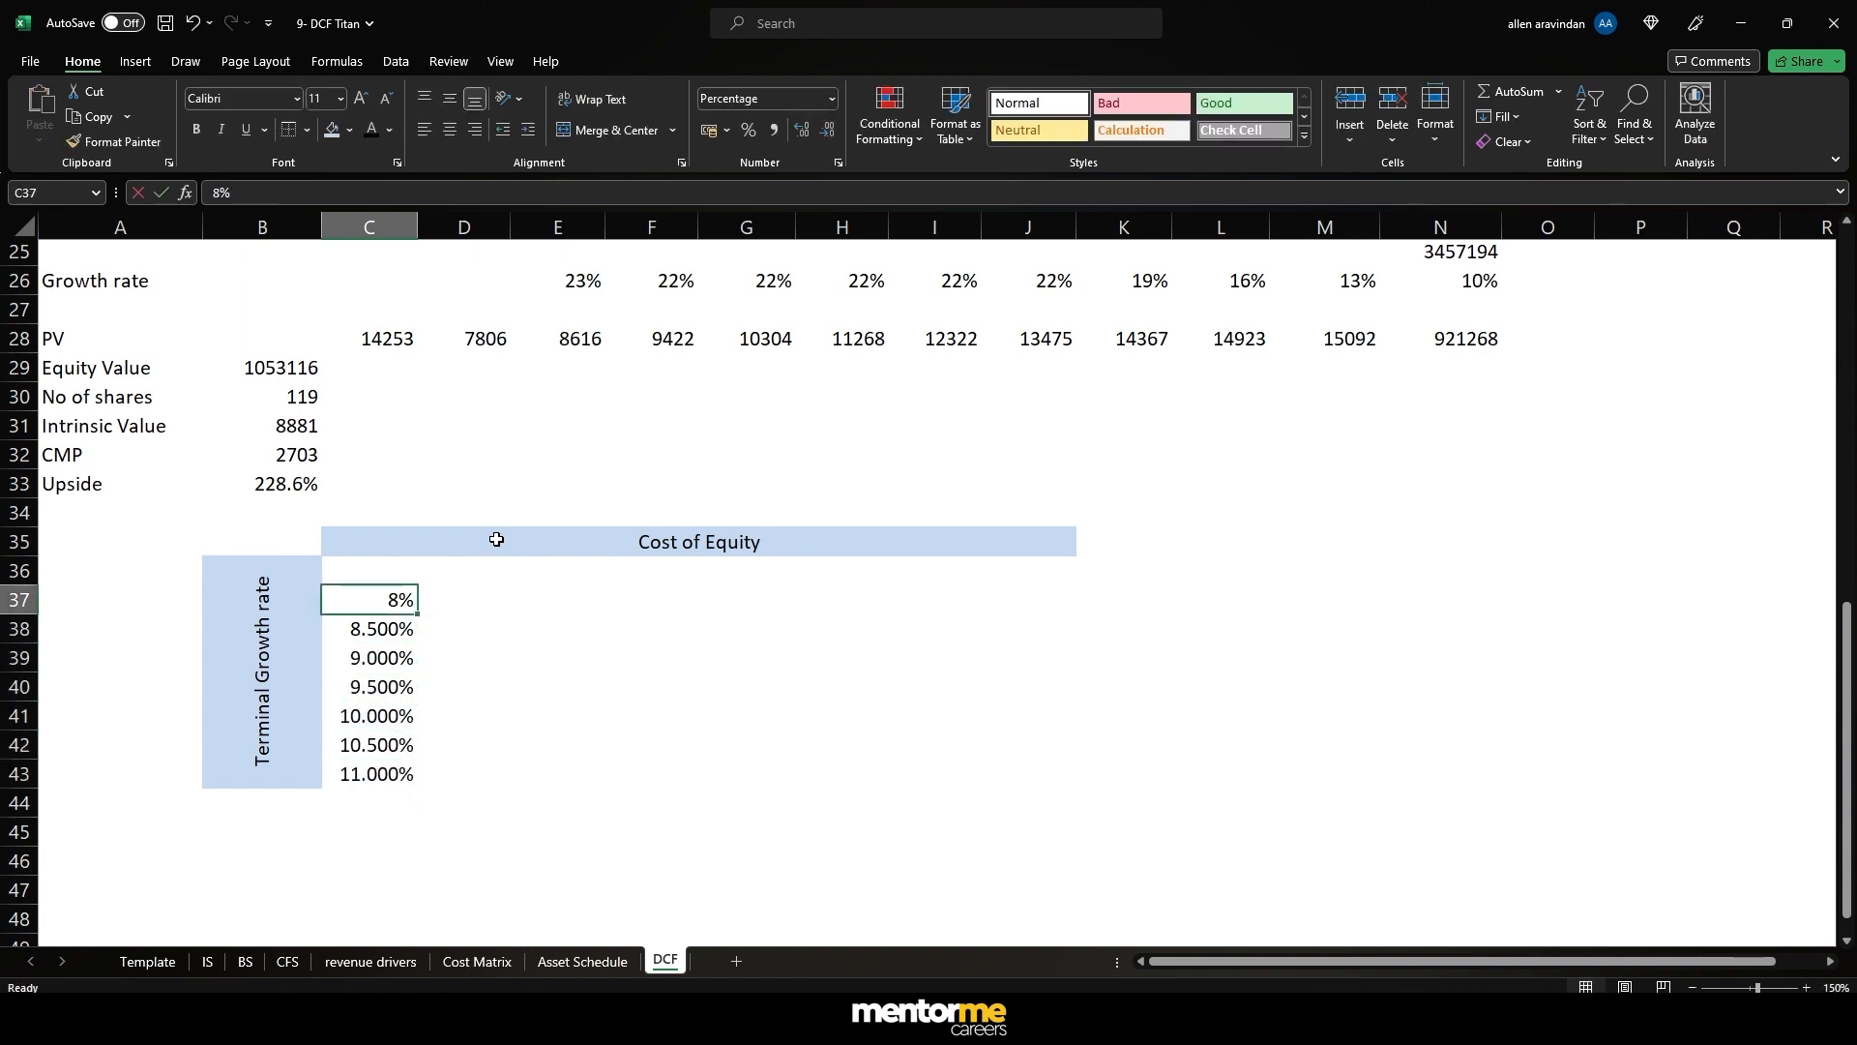
pyautogui.press('F2')
pyautogui.press('Escape')
pyautogui.press('Down')
pyautogui.press('F2')
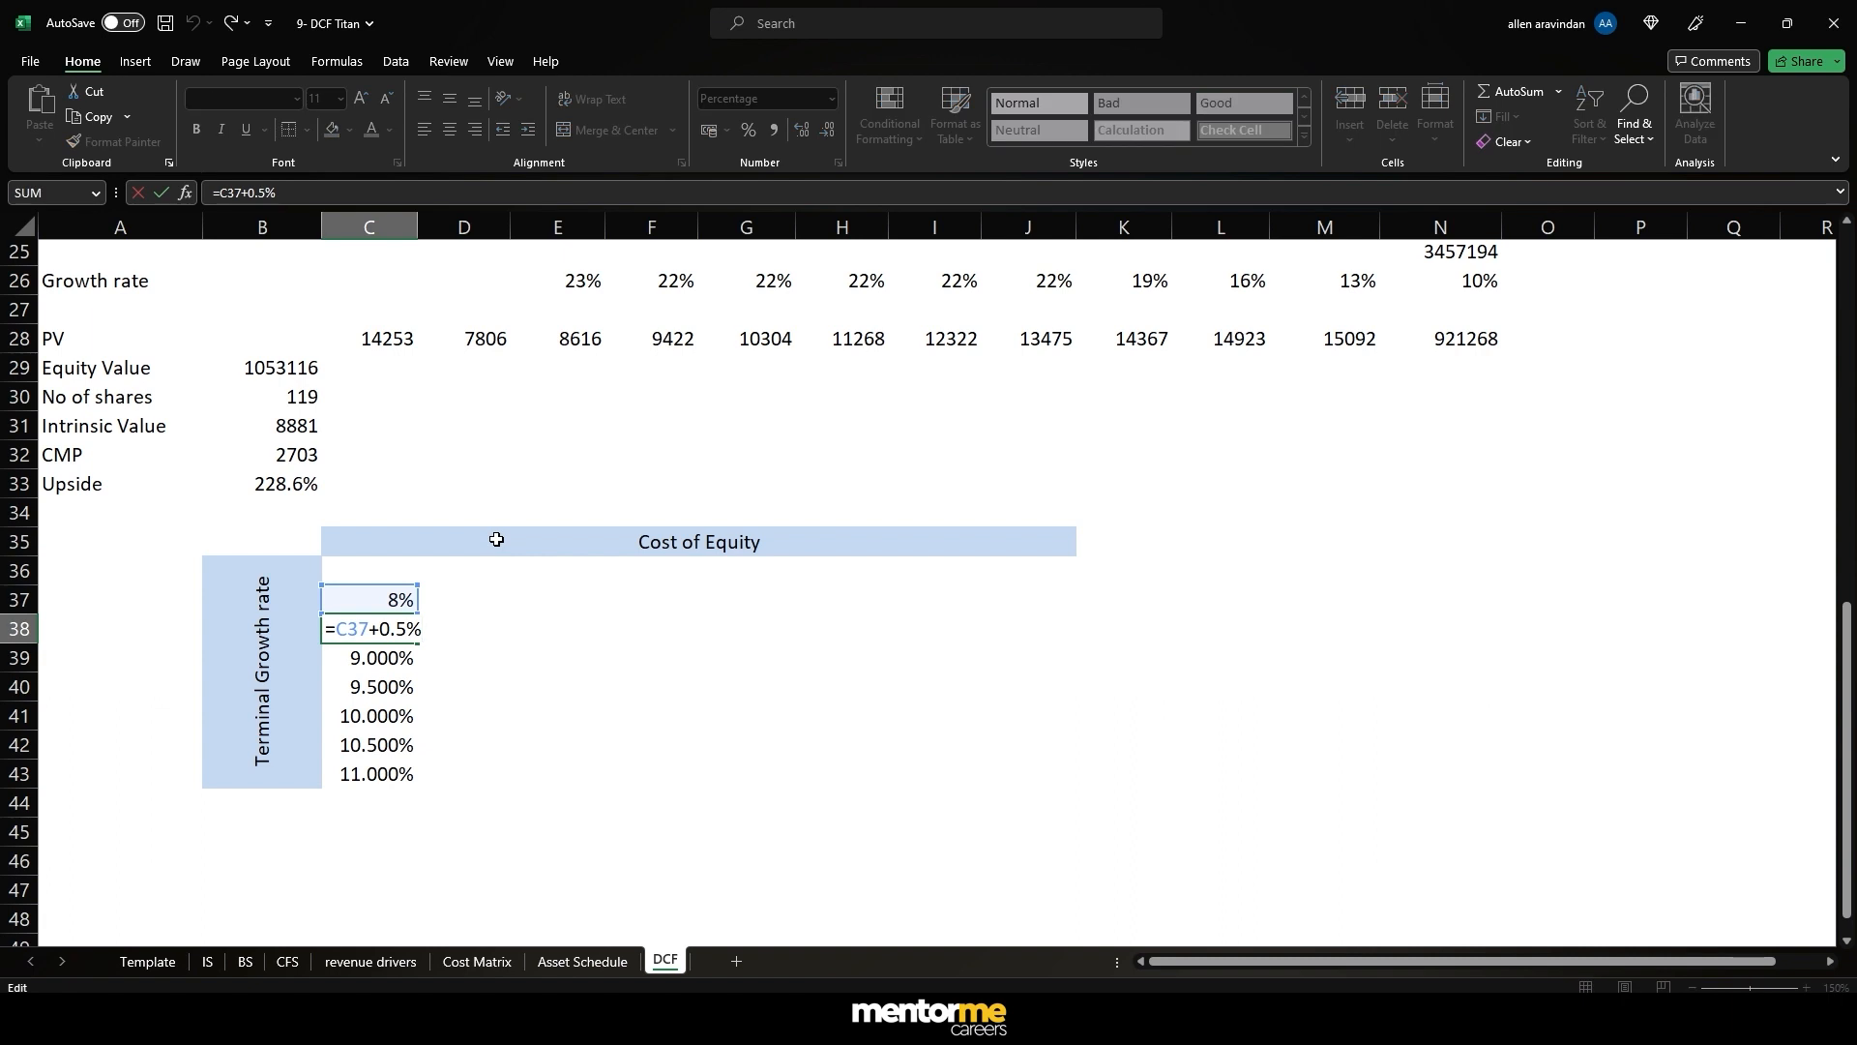
pyautogui.press('Left')
pyautogui.press('Left')
pyautogui.press('Left')
pyautogui.press('BackSpace')
pyautogui.press('Escape')
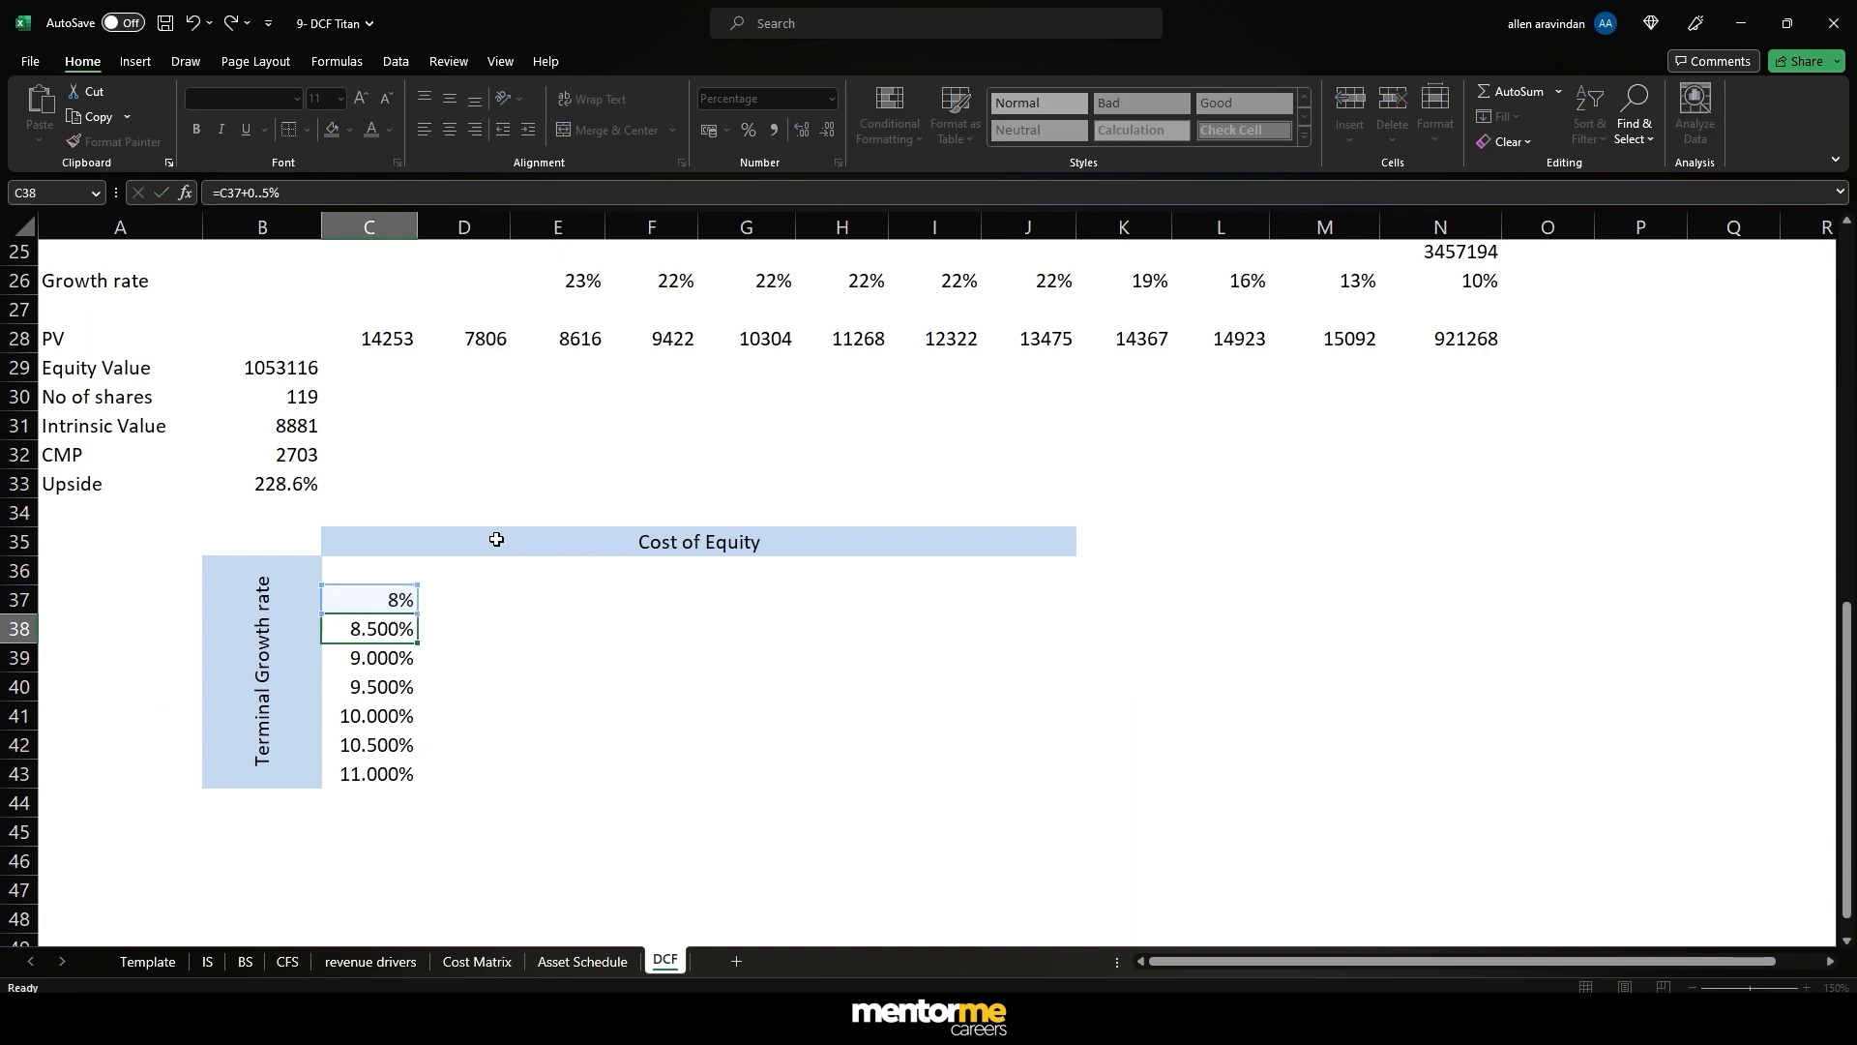
# - Replace the formula in C38 with =C37+1% to raise the growth rate increment
pyautogui.write('=')
pyautogui.press('Up')
pyautogui.write('+')
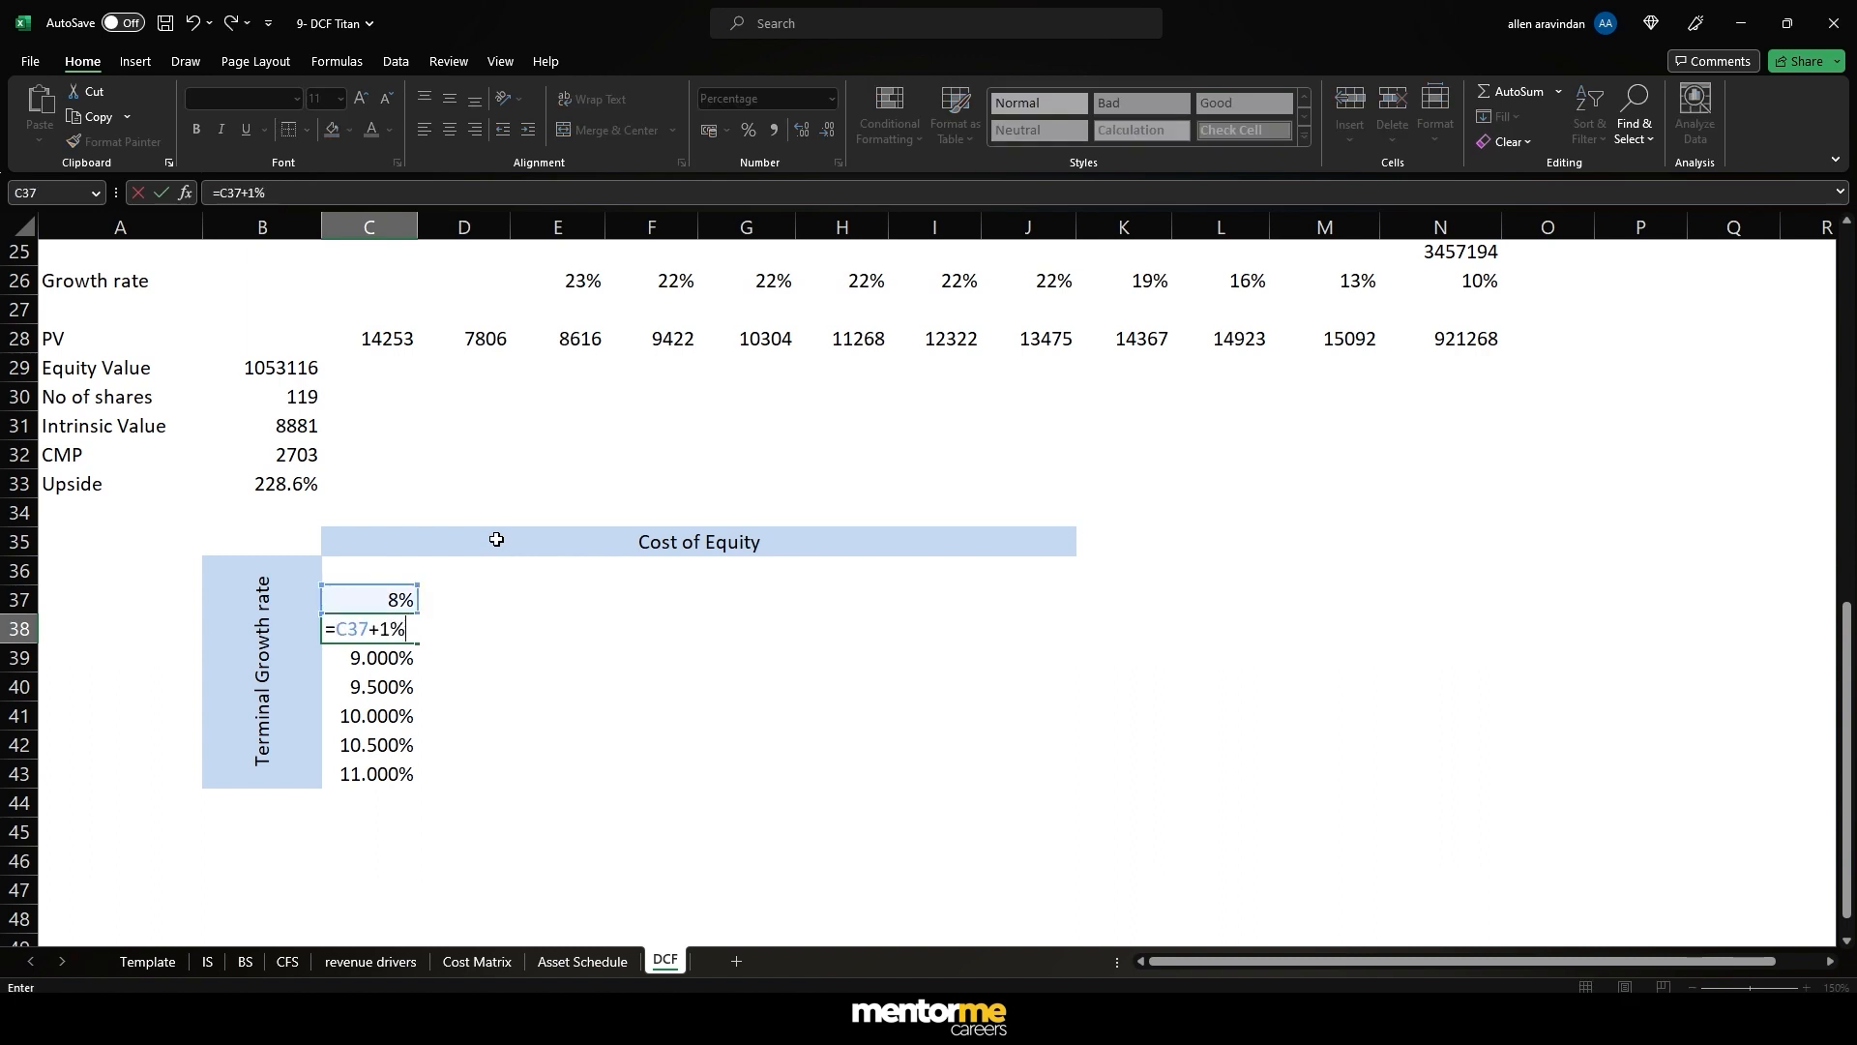
pyautogui.press('Return')
pyautogui.press('Up')
# - Copy the 1% increment formula from C38 down through C43
pyautogui.hotkey('ctrl', 'c')
pyautogui.hotkey('shift', 'Down')
pyautogui.hotkey('shift', 'Down')
pyautogui.hotkey('shift', 'Down')
pyautogui.hotkey('shift', 'Down')
pyautogui.hotkey('shift', 'Down')
pyautogui.hotkey('ctrl', 'v')
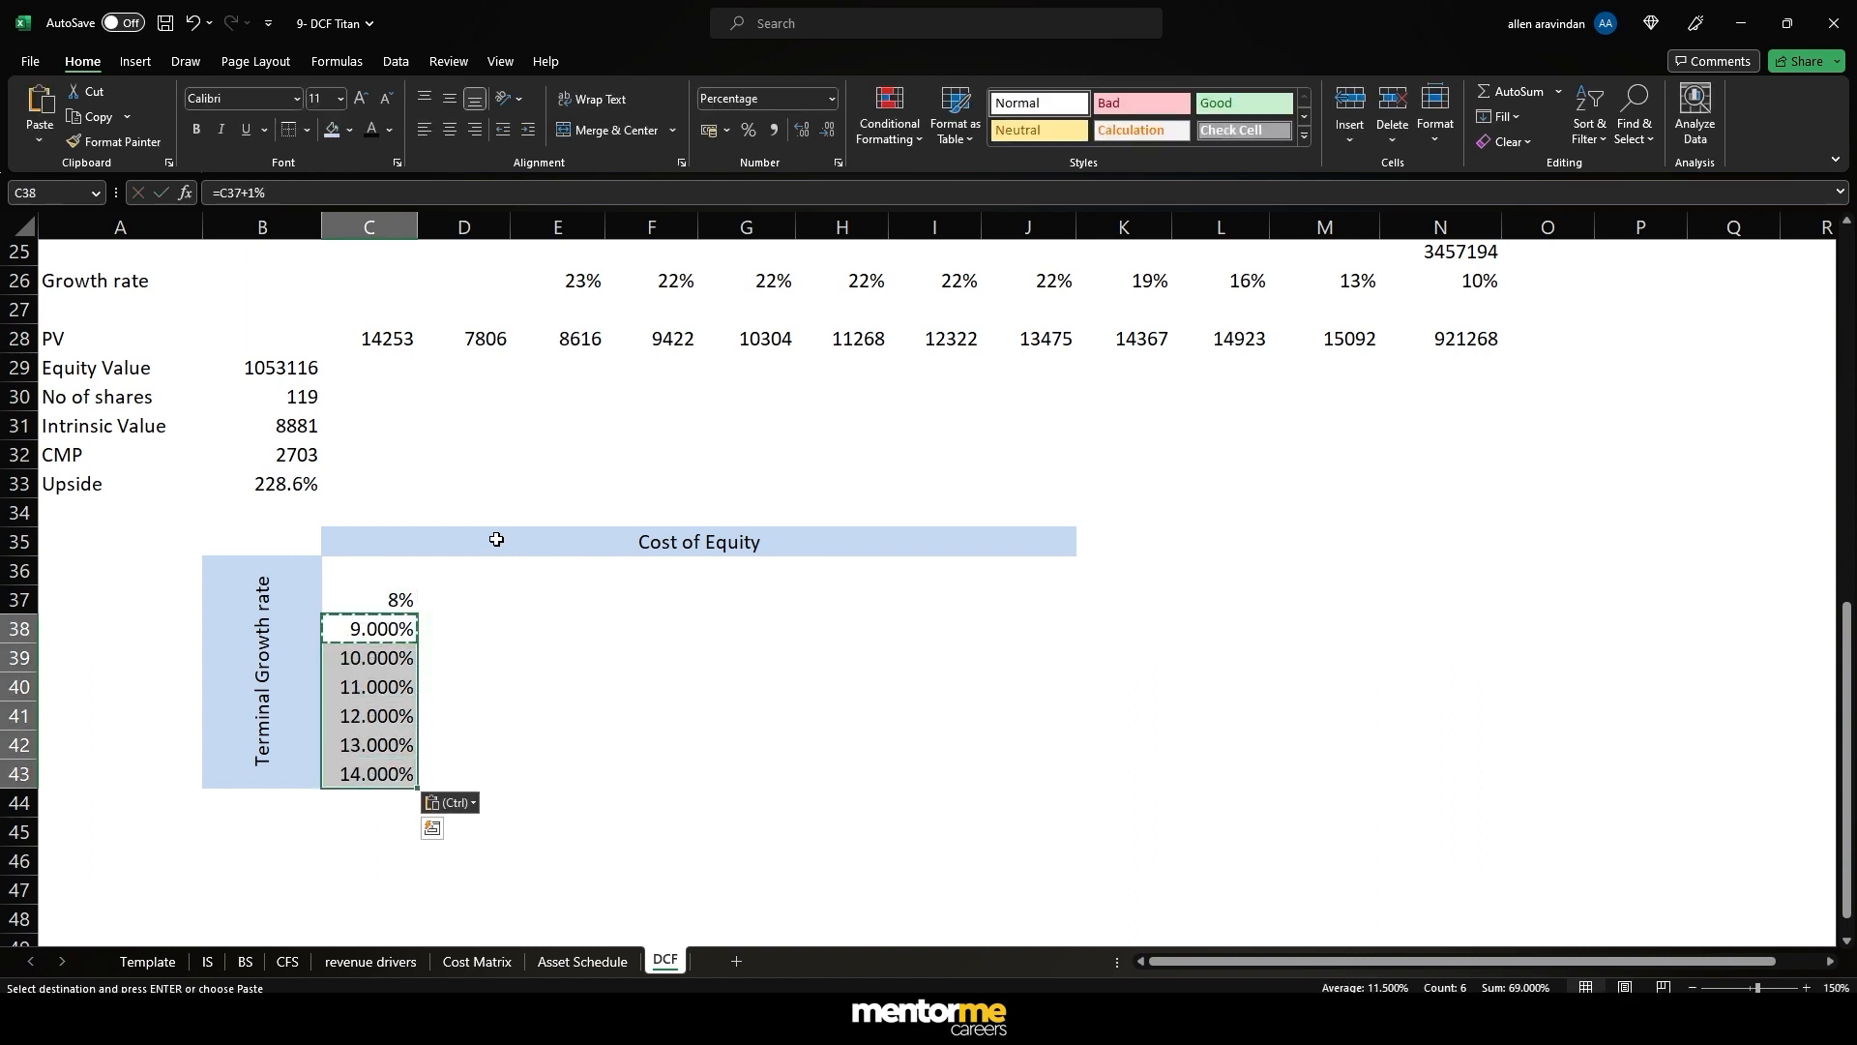
pyautogui.press('Escape')
# - Format the terminal growth rates in C37:C43 as percentages with no decimal places
pyautogui.press('Down')
pyautogui.press('Down')
pyautogui.press('Down')
pyautogui.press('Up')
pyautogui.press('Up')
pyautogui.press('Up')
pyautogui.press('Up')
pyautogui.hotkey('ctrl', 'shift', 'Down')
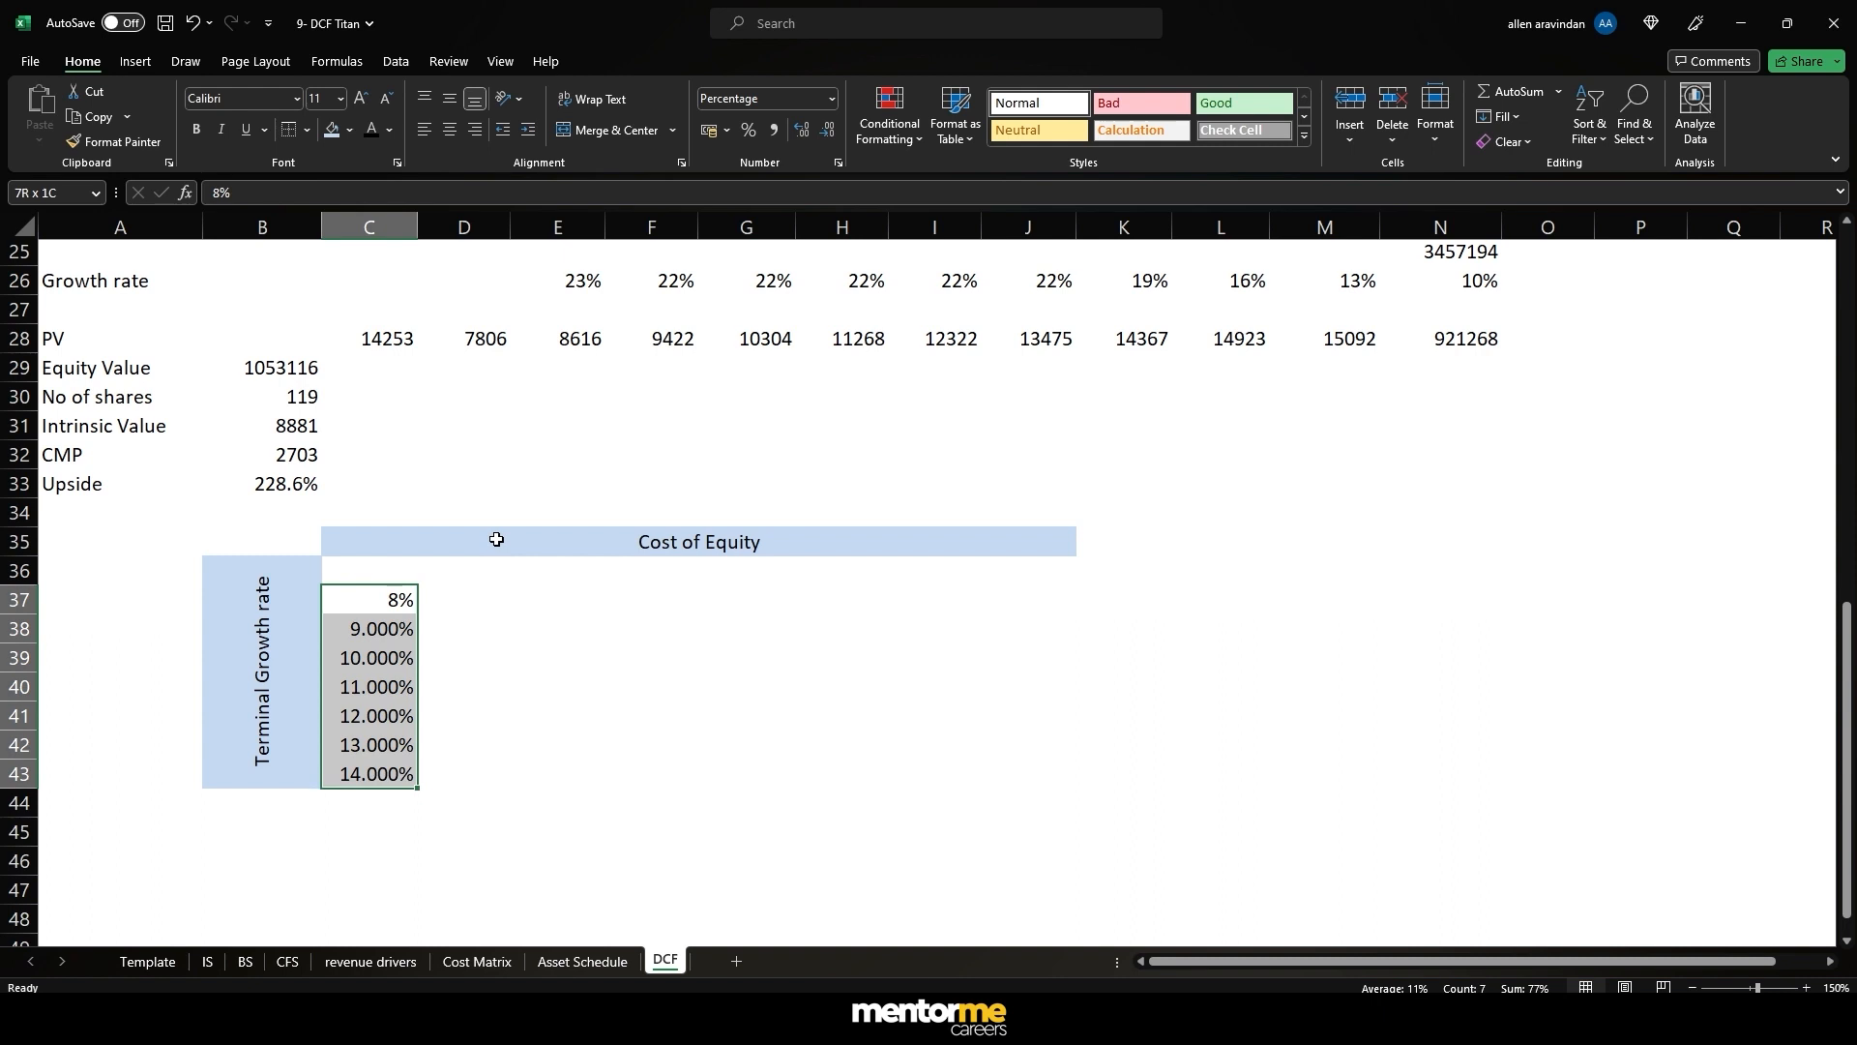
pyautogui.click(805, 131)
pyautogui.click(804, 130)
pyautogui.click(805, 131)
pyautogui.click(827, 130)
pyautogui.click(827, 129)
pyautogui.click(827, 130)
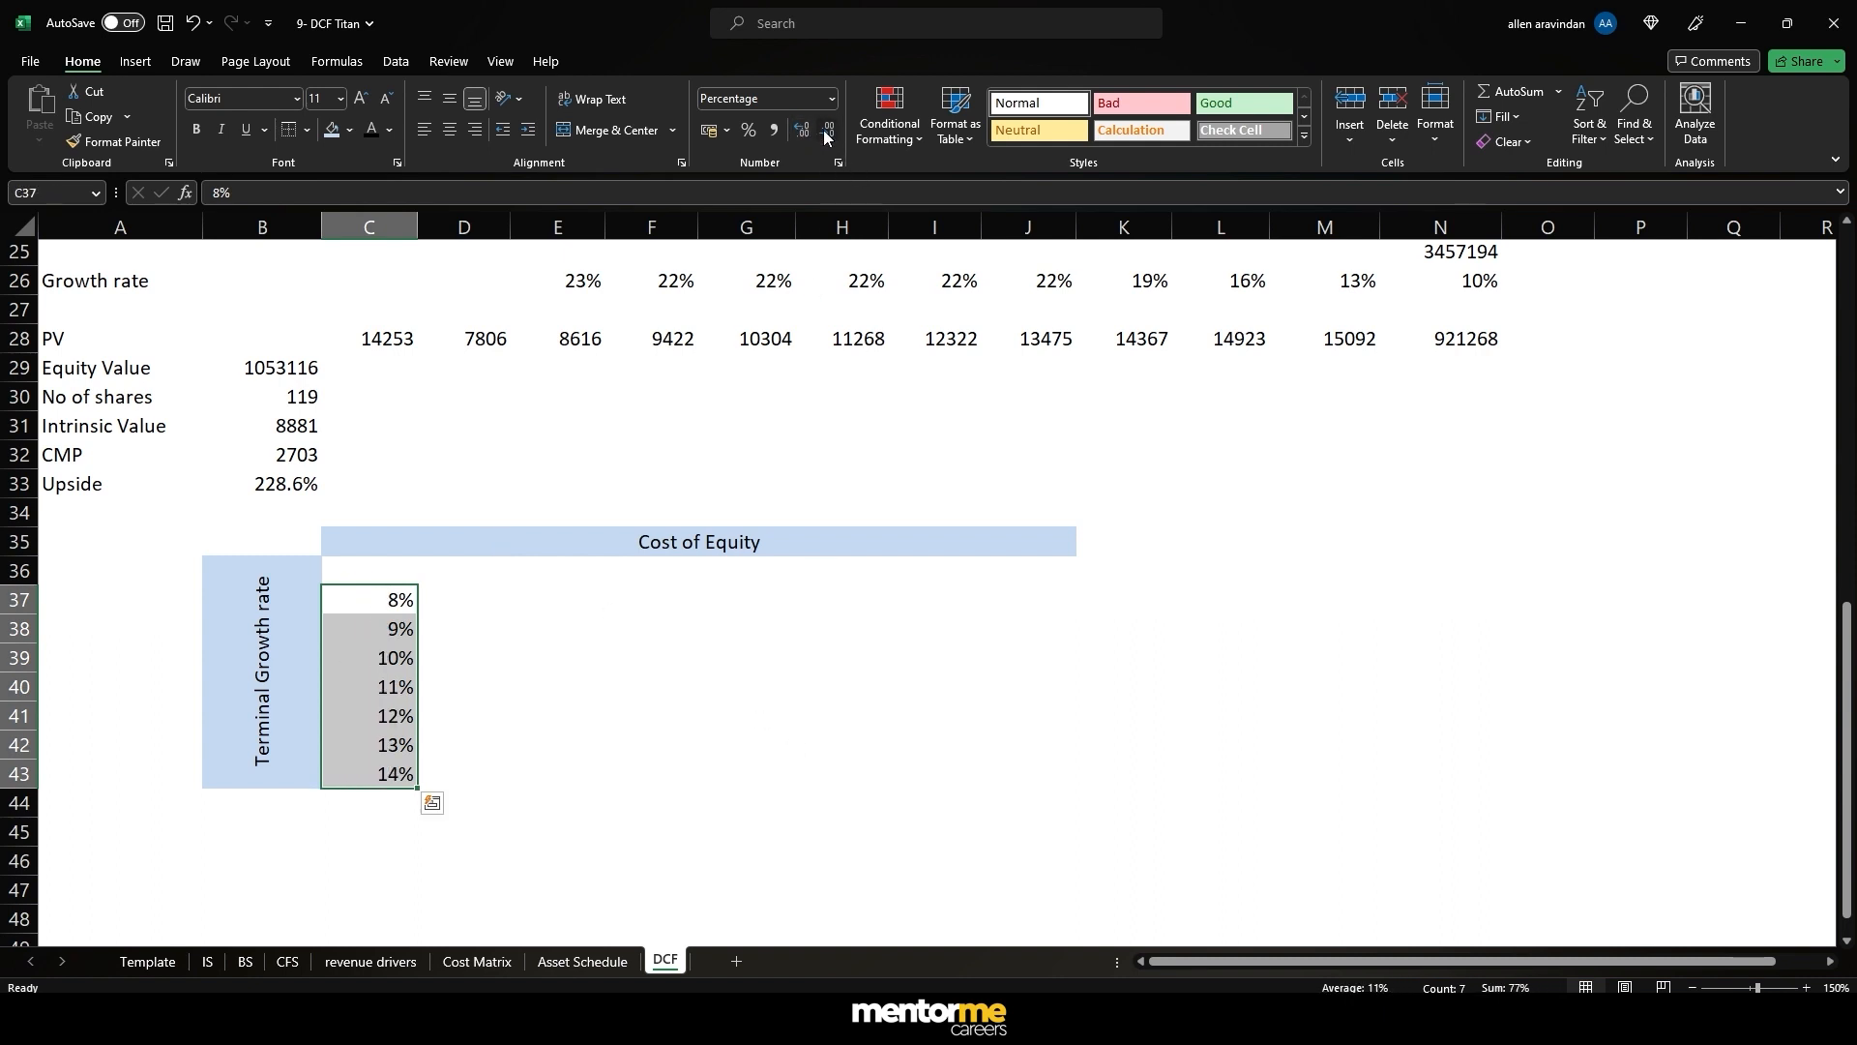
# - Enter 9% in D36 as the first cost of equity value
pyautogui.click(499, 568)
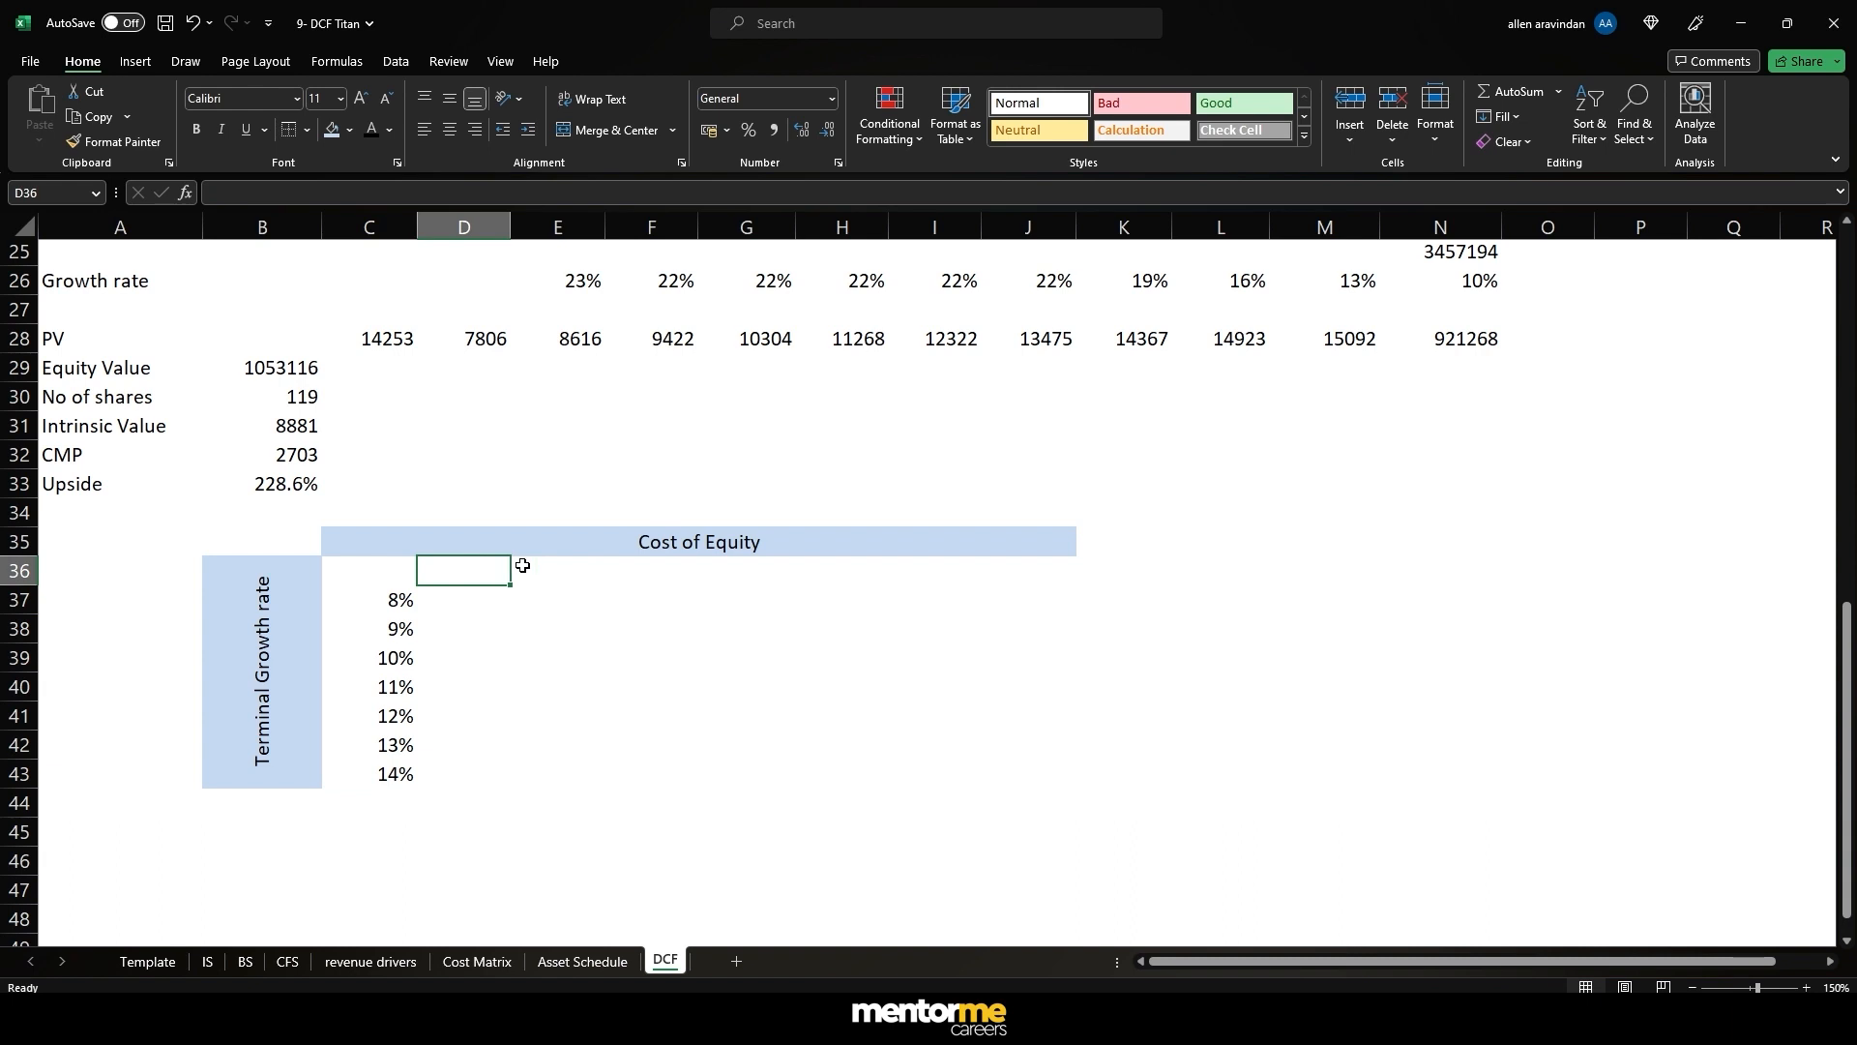
pyautogui.scroll(5, 406, 481)
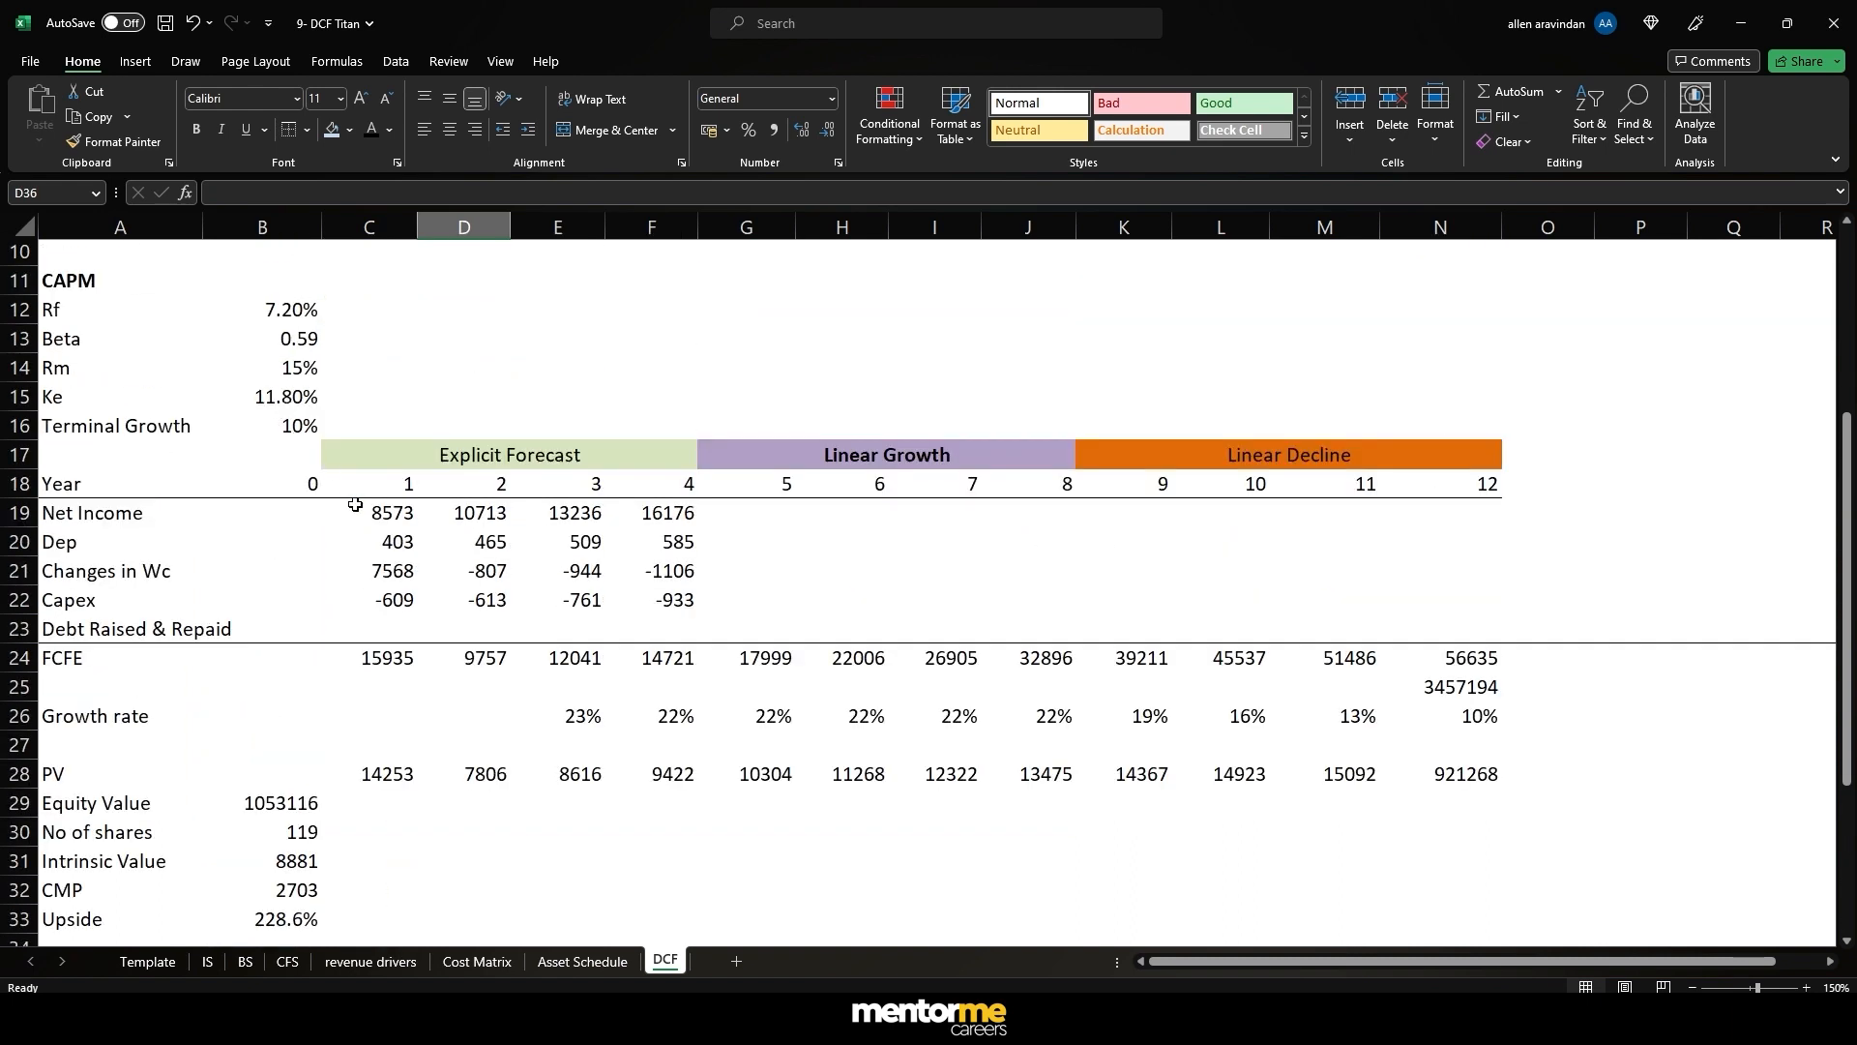
pyautogui.scroll(-5, 350, 497)
pyautogui.write('11')
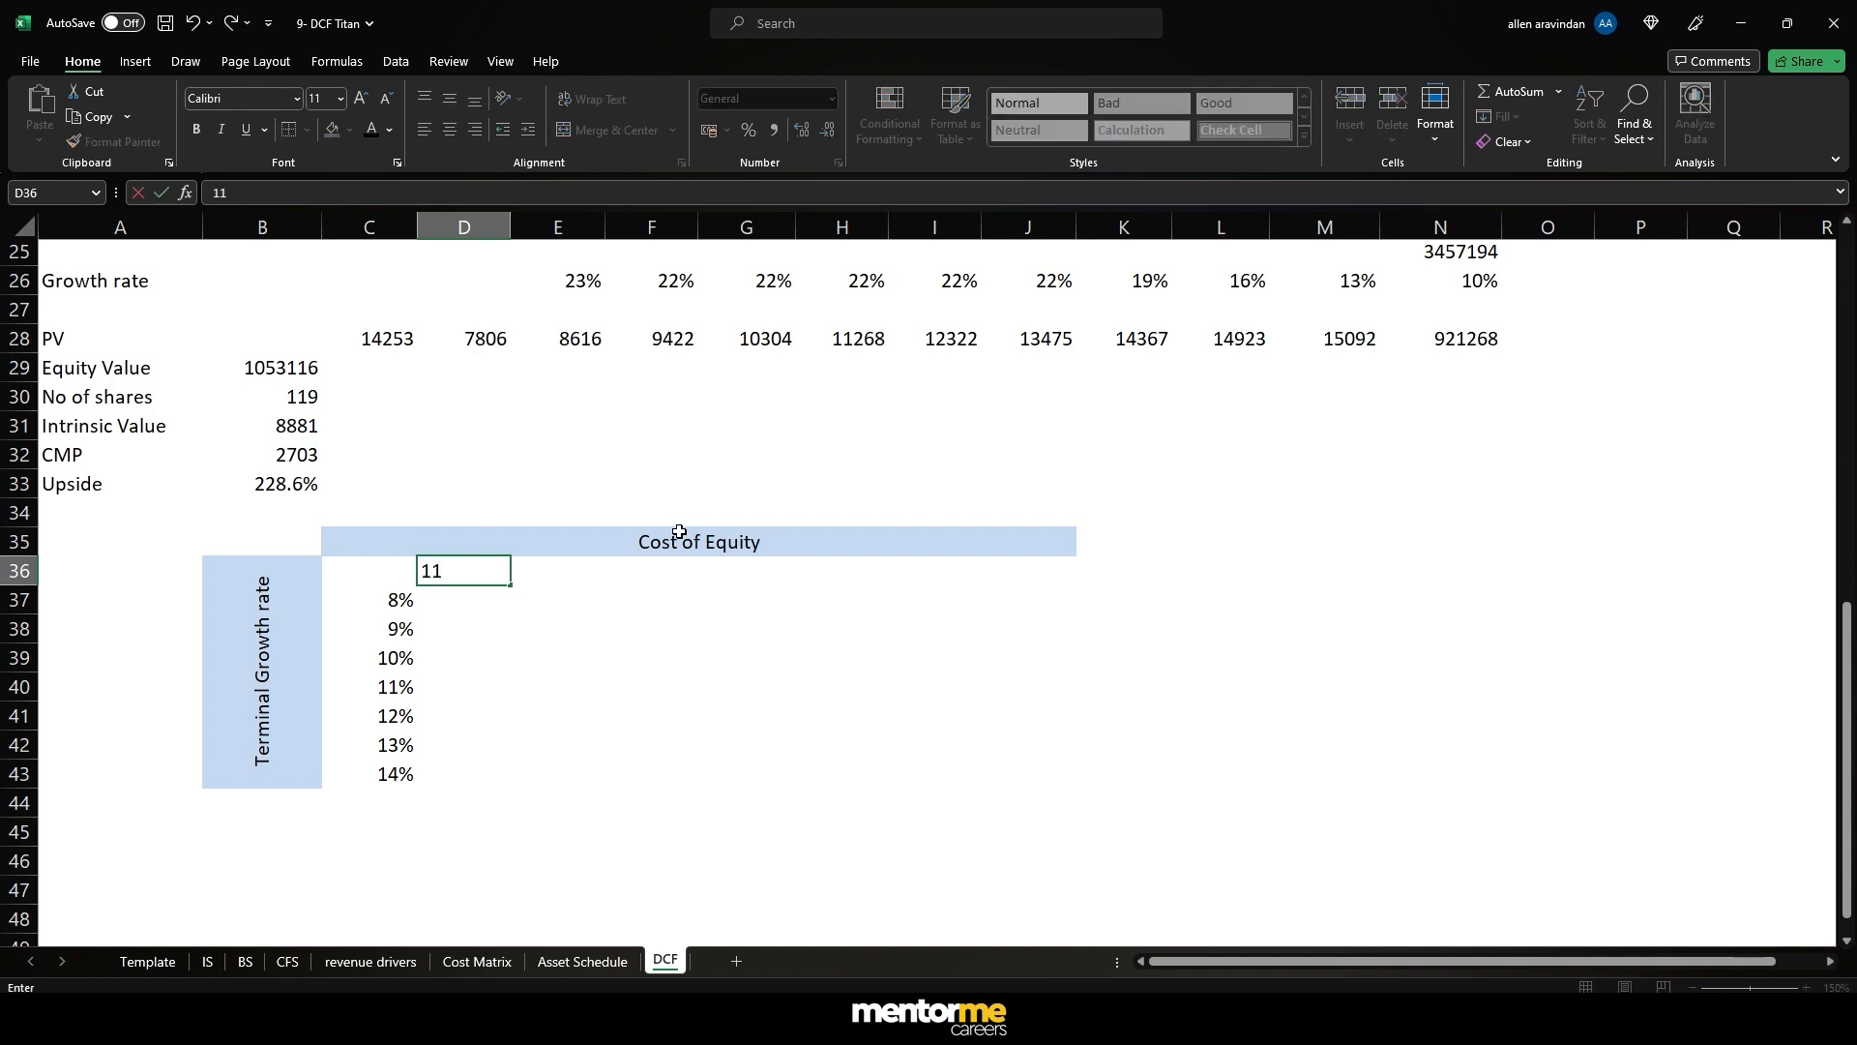
pyautogui.press('Escape')
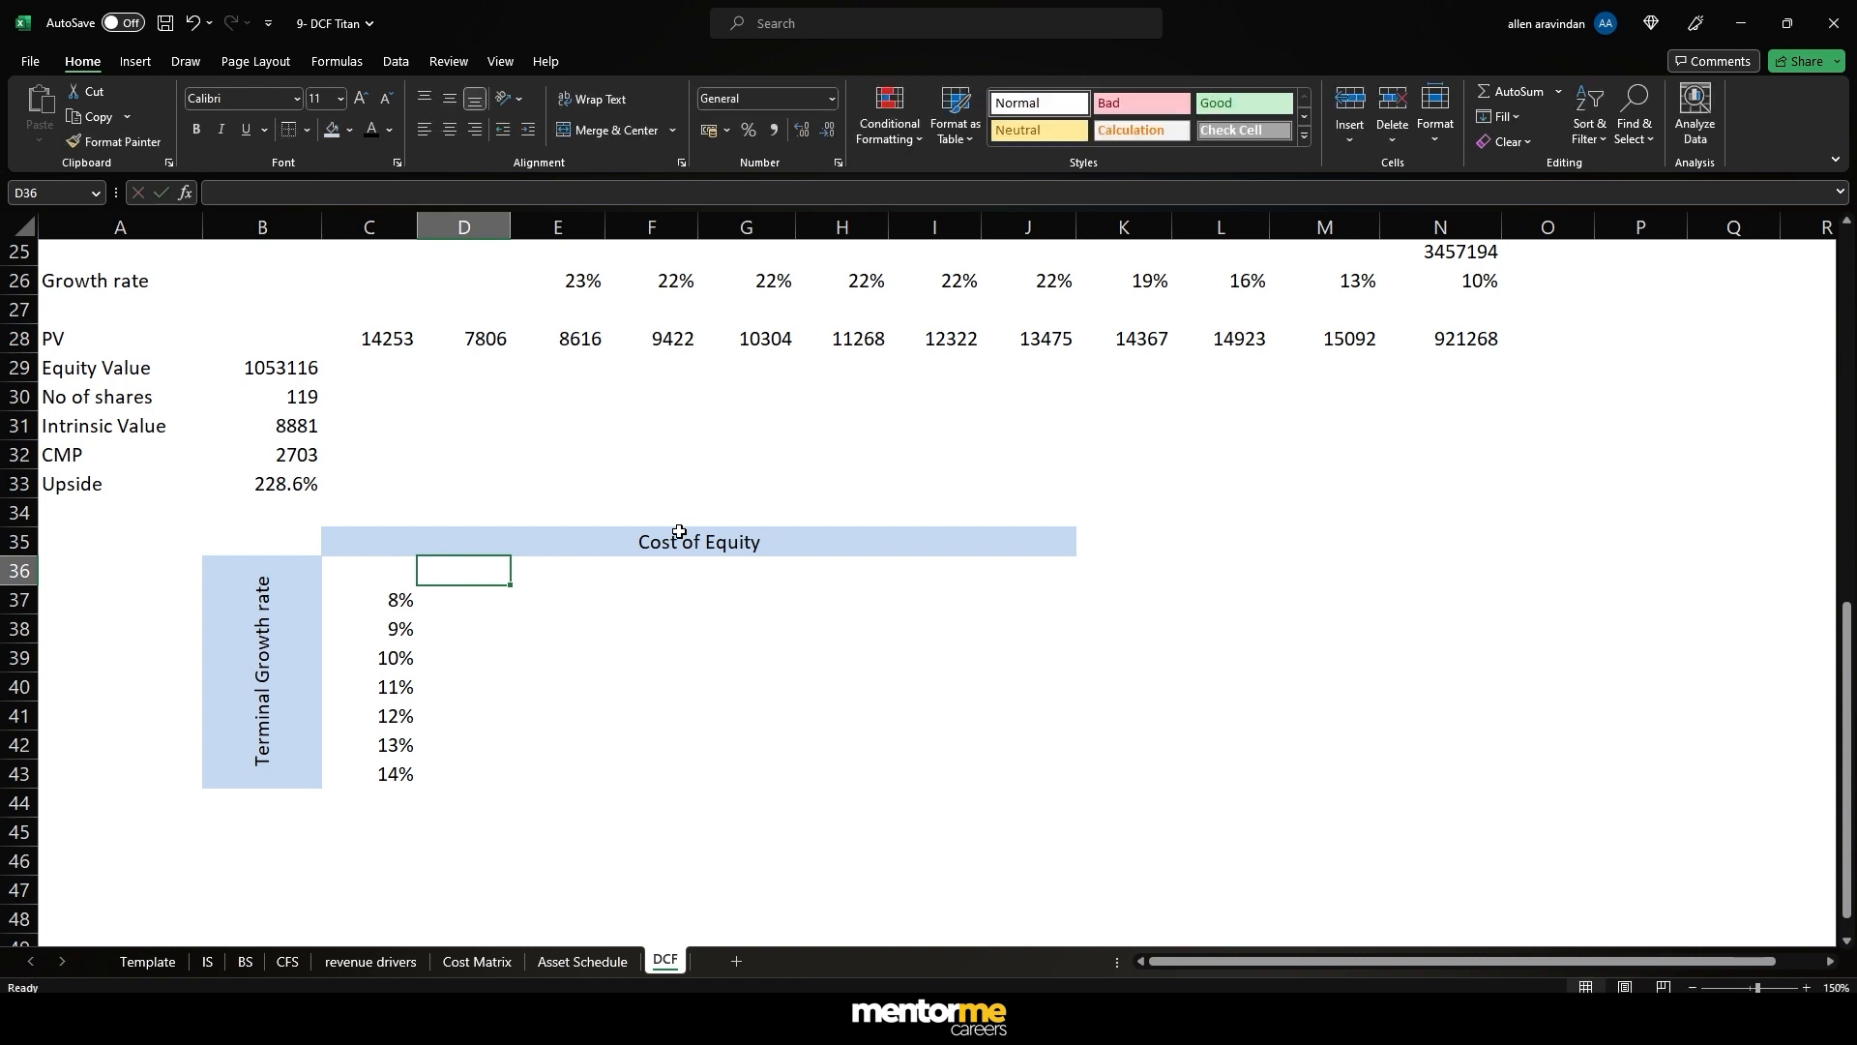
pyautogui.write('9%')
pyautogui.press('Tab')
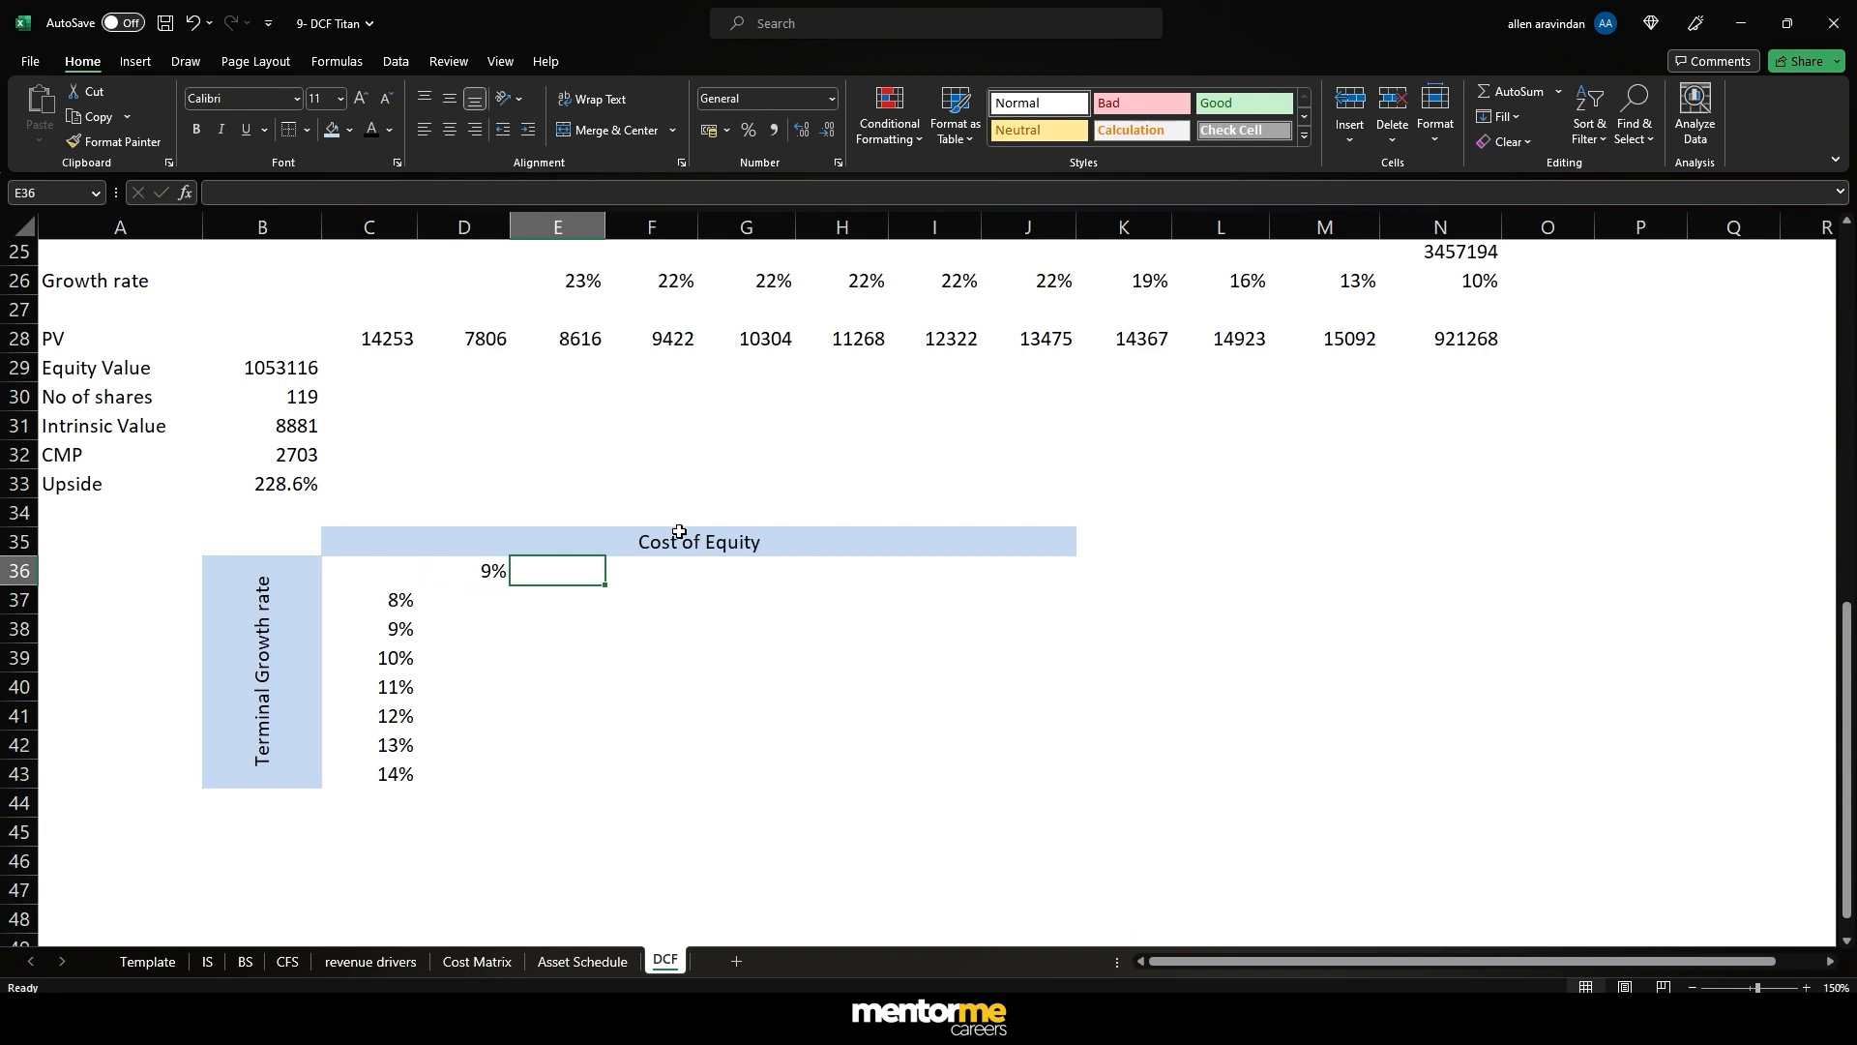
pyautogui.write('=')
pyautogui.press('Left')
pyautogui.write('+10')
pyautogui.press('Escape')
# - Enter the formula =D36+0.75% in E36 for the next cost of equity value
pyautogui.write('=')
pyautogui.press('Left')
pyautogui.write('+')
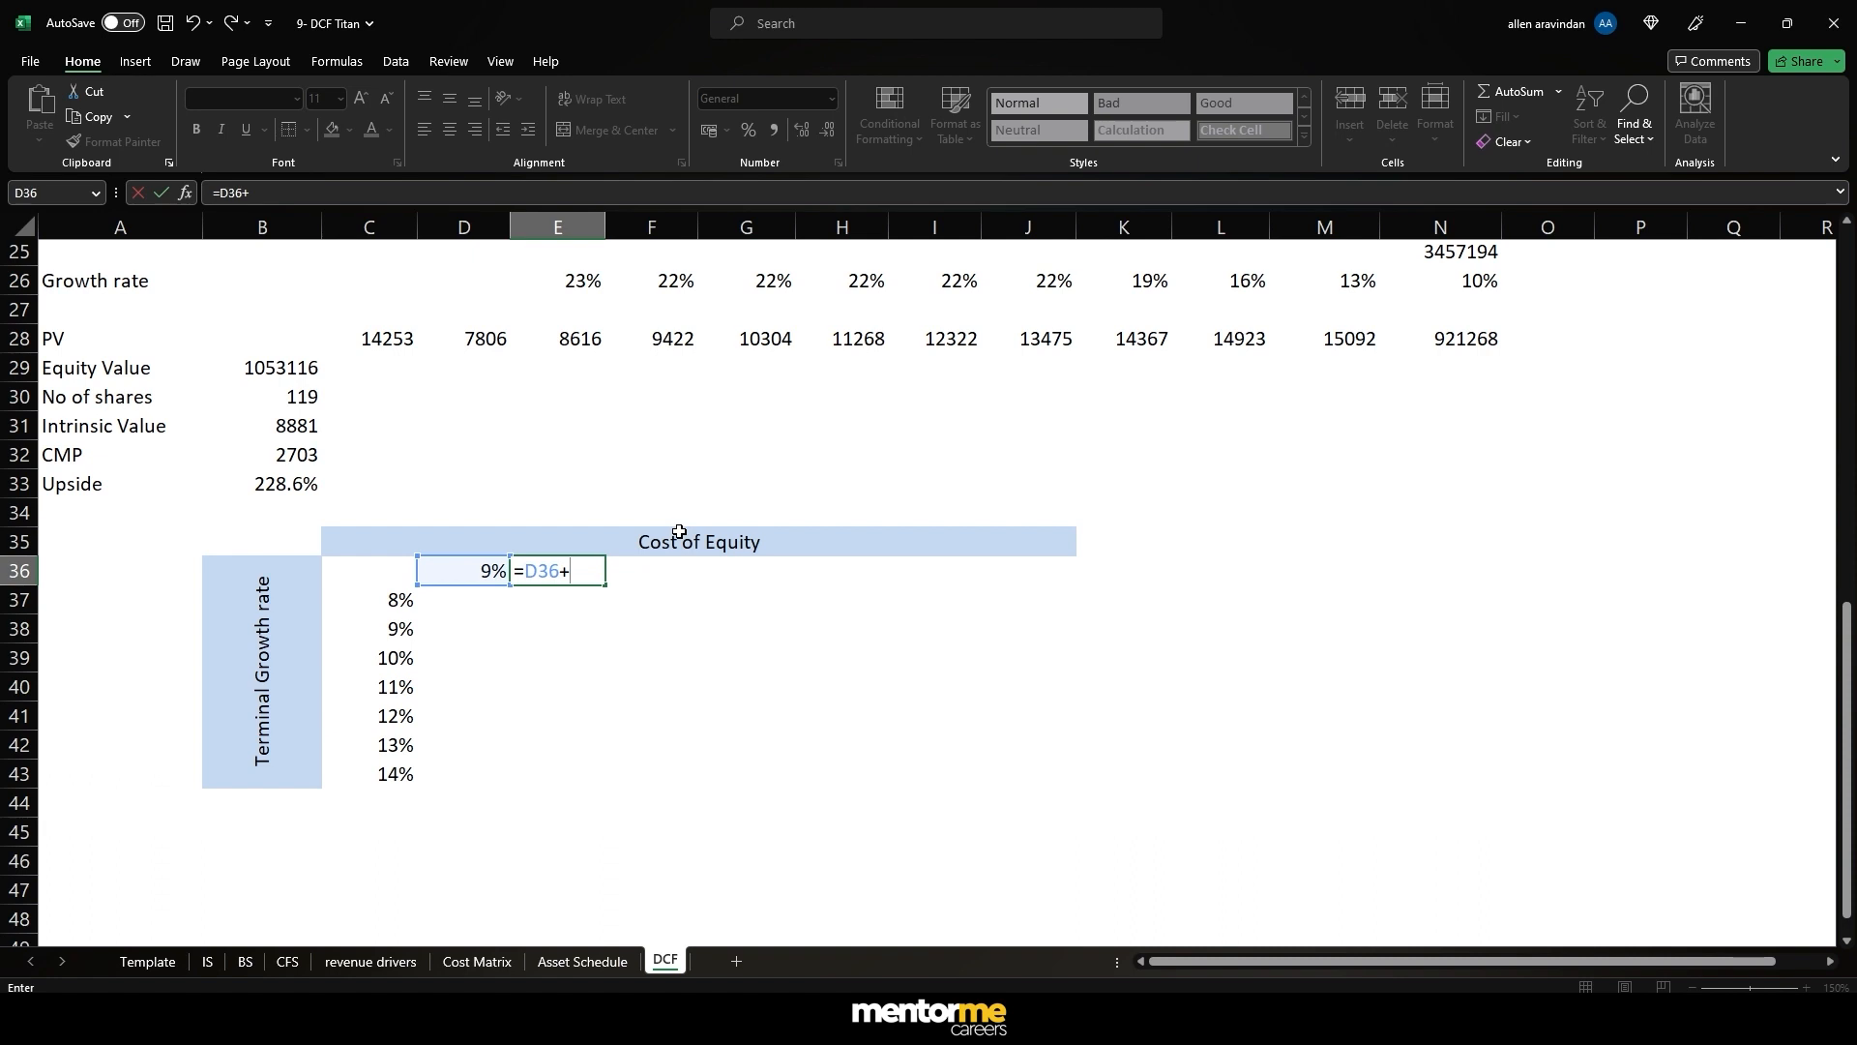
pyautogui.write('0.75%')
pyautogui.hotkey('ctrl', 'Return')
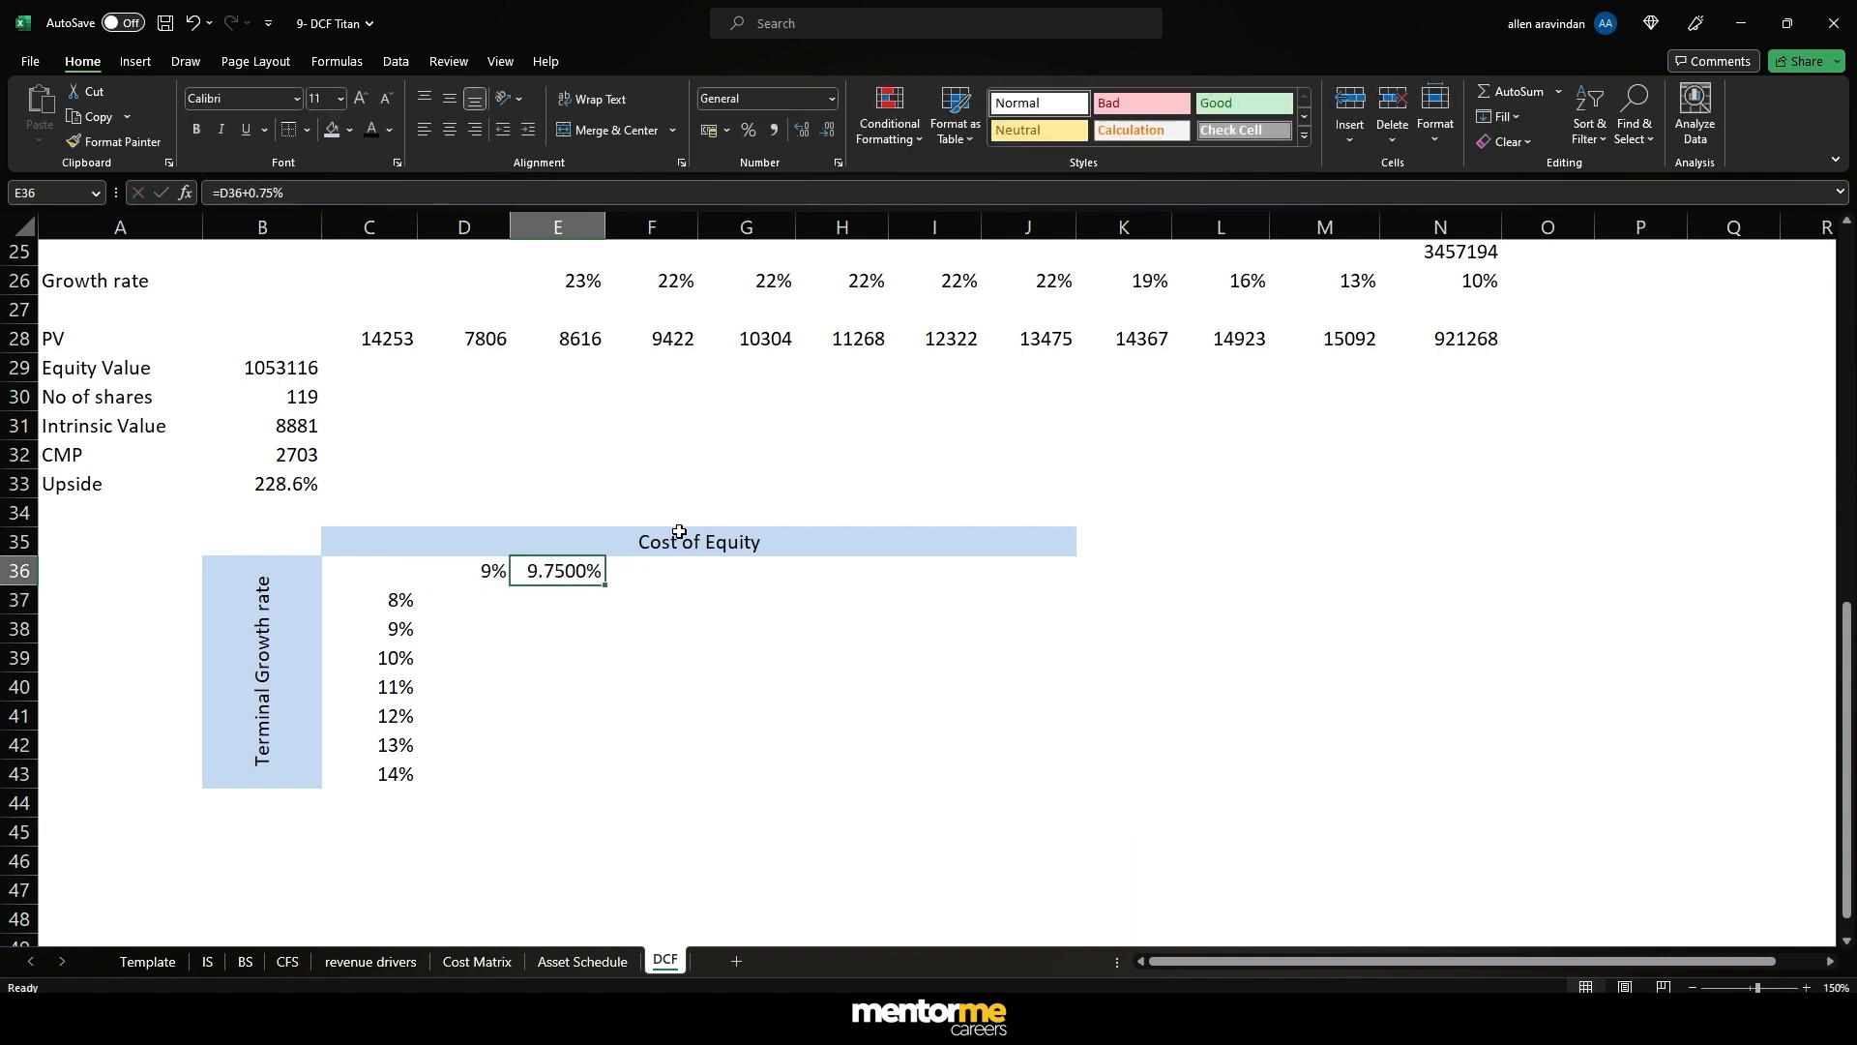
# - Copy the cost of equity formula in E36 across through J36
pyautogui.hotkey('ctrl', 'c')
pyautogui.hotkey('shift', 'Right')
pyautogui.hotkey('shift', 'Right')
pyautogui.hotkey('shift', 'Right')
pyautogui.hotkey('shift', 'Right')
pyautogui.hotkey('shift', 'Right')
pyautogui.hotkey('ctrl', 'v')
pyautogui.press('Escape')
# - Format the cost of equity values in D36:J36 as percentages with no decimal places
pyautogui.moveTo(480, 582); pyautogui.dragTo(1031, 573)
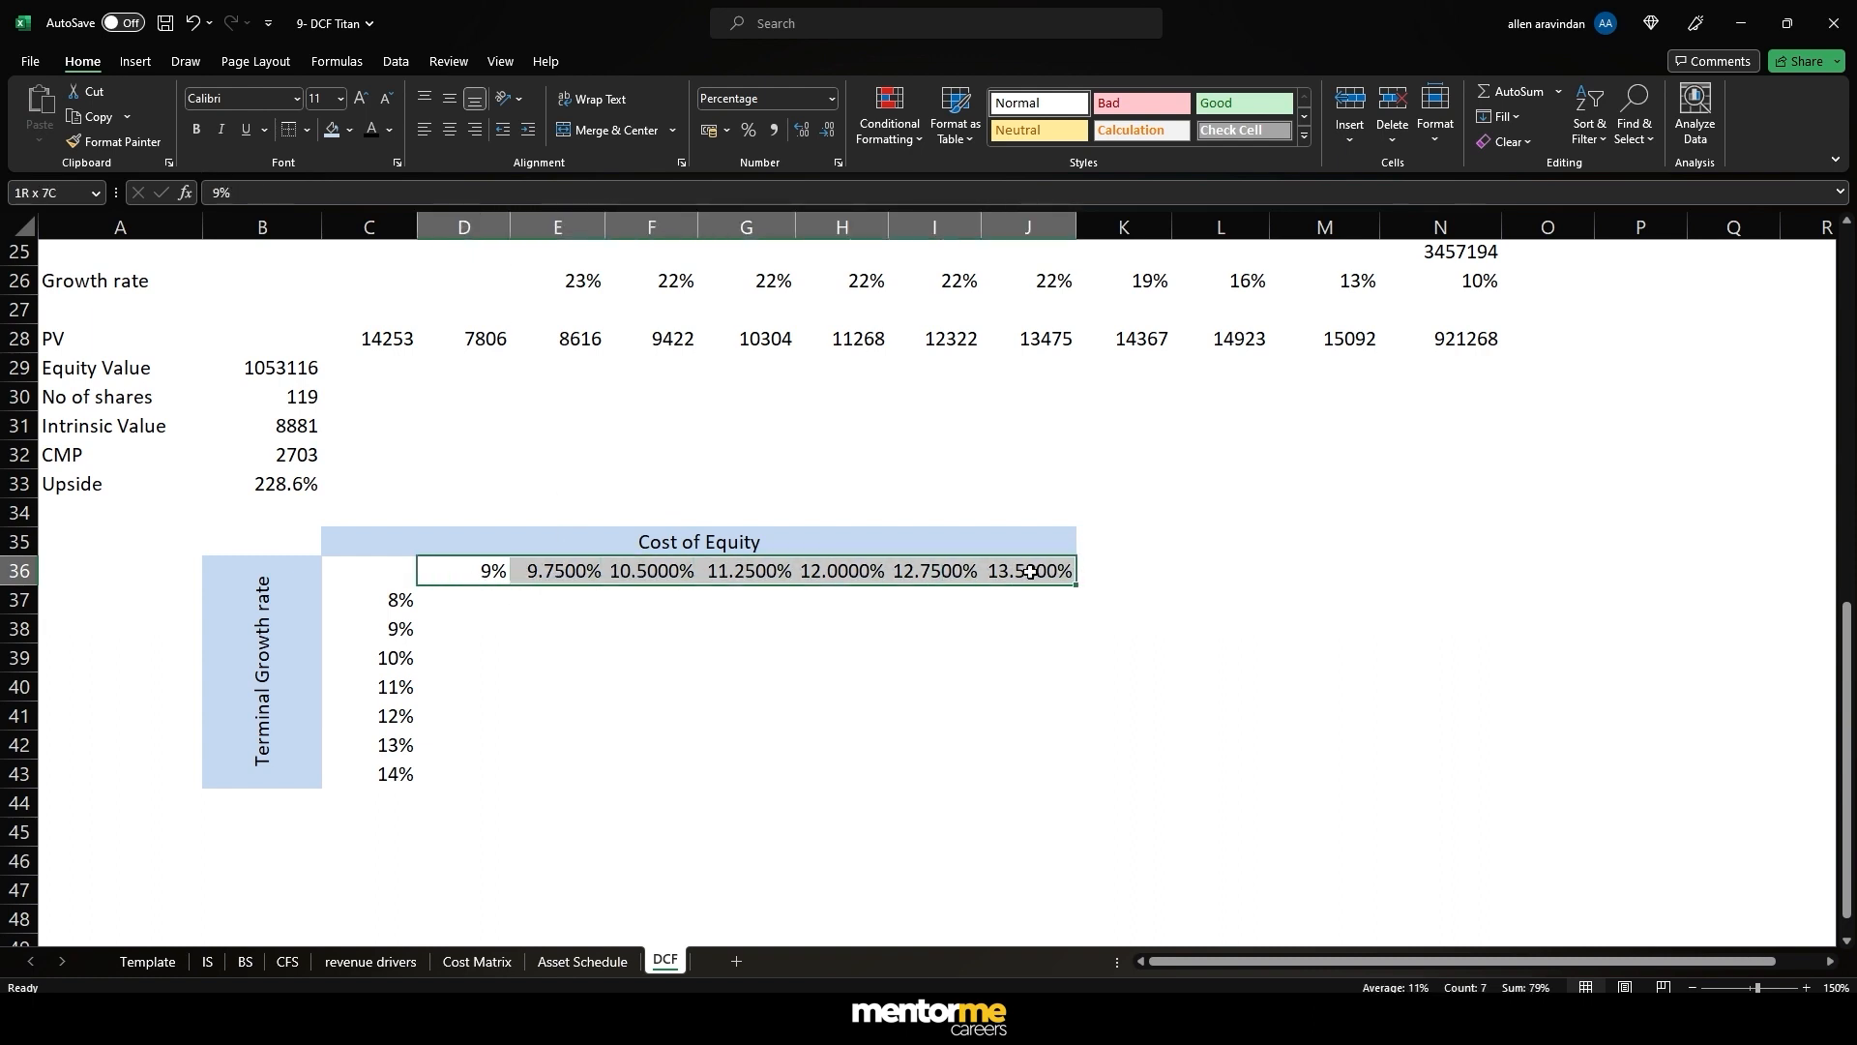
pyautogui.click(803, 133)
pyautogui.click(803, 133)
pyautogui.click(803, 132)
pyautogui.click(830, 133)
pyautogui.click(830, 133)
pyautogui.click(830, 133)
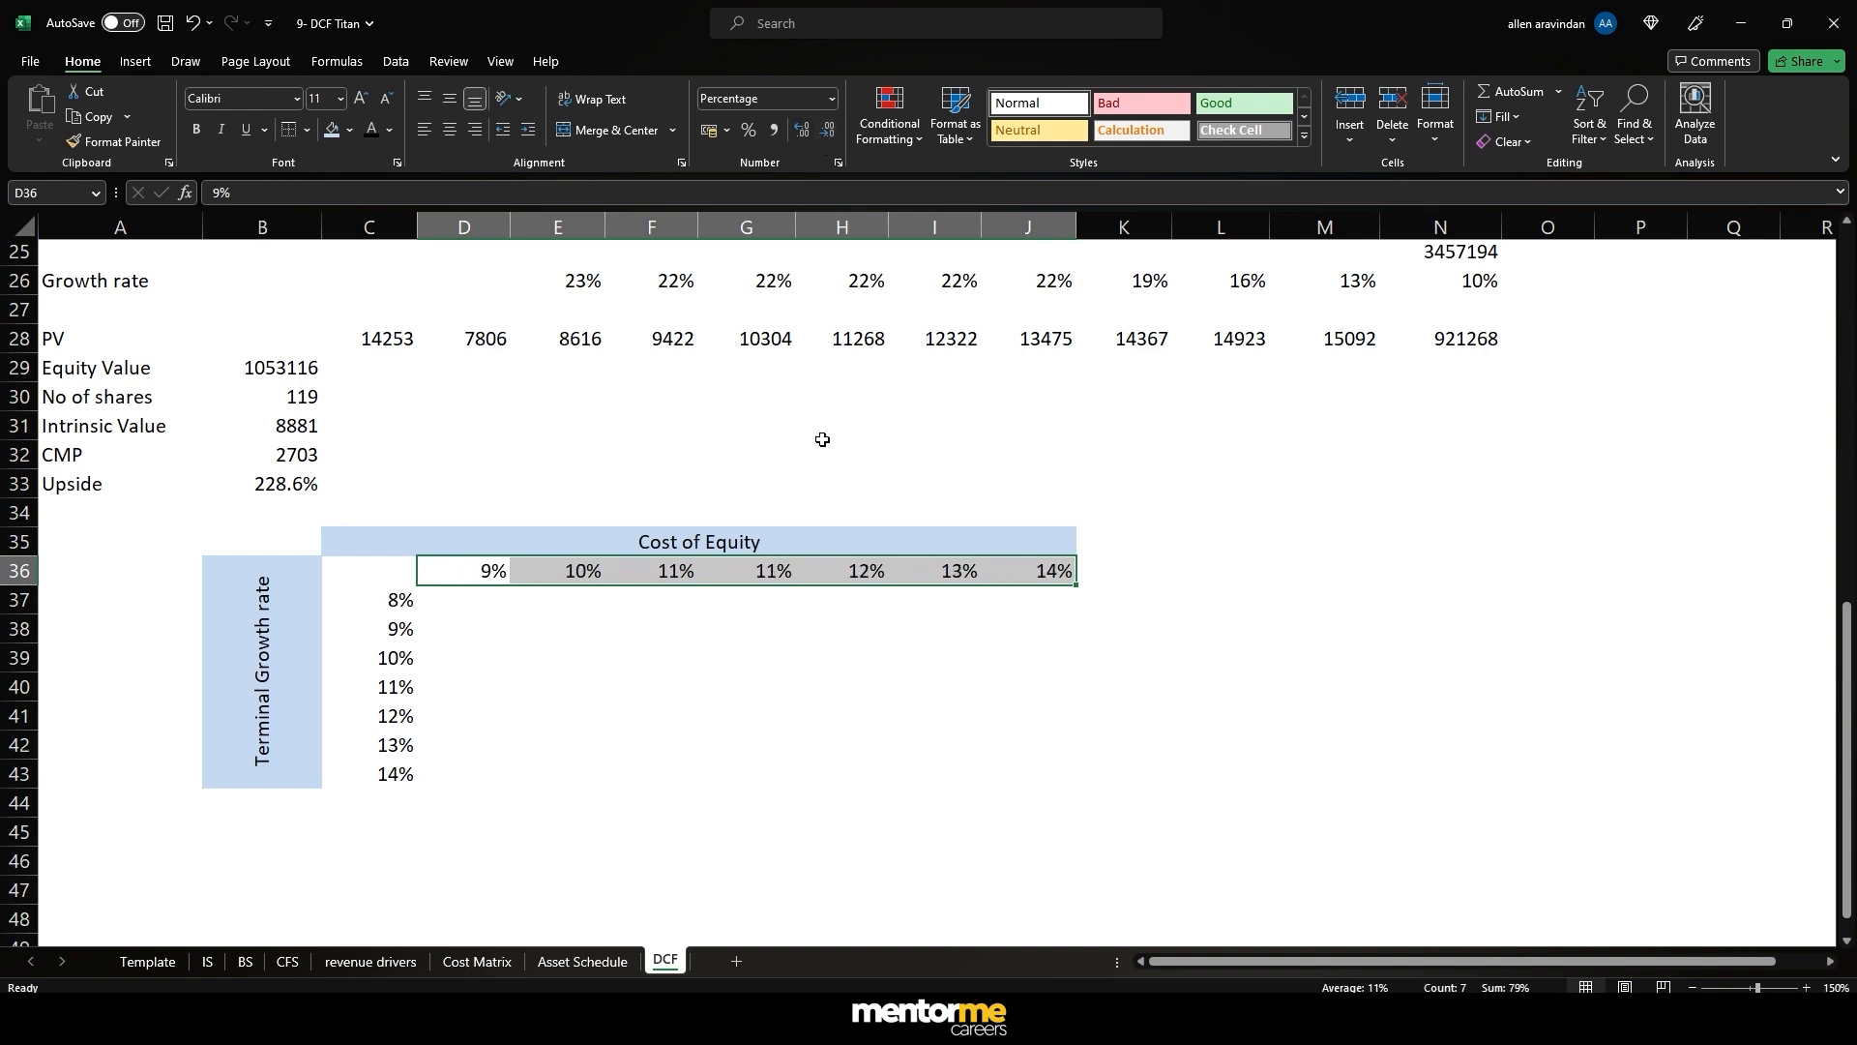
pyautogui.click(789, 542)
pyautogui.click(771, 646)
pyautogui.click(444, 651)
pyautogui.click(895, 581)
pyautogui.click(676, 577)
pyautogui.press('Left')
pyautogui.press('Right')
pyautogui.press('Right')
pyautogui.press('Left')
pyautogui.press('Left')
# - Change the cost of equity formula in E36 to =D36+0.5% and copy it across through J36
pyautogui.press('F2')
pyautogui.press('BackSpace')
pyautogui.hotkey('ctrl', 'Return')
pyautogui.hotkey('ctrl', 'c')
pyautogui.hotkey('shift', 'Right')
pyautogui.hotkey('shift', 'Right')
pyautogui.hotkey('shift', 'Right')
pyautogui.hotkey('shift', 'Right')
pyautogui.hotkey('shift', 'Right')
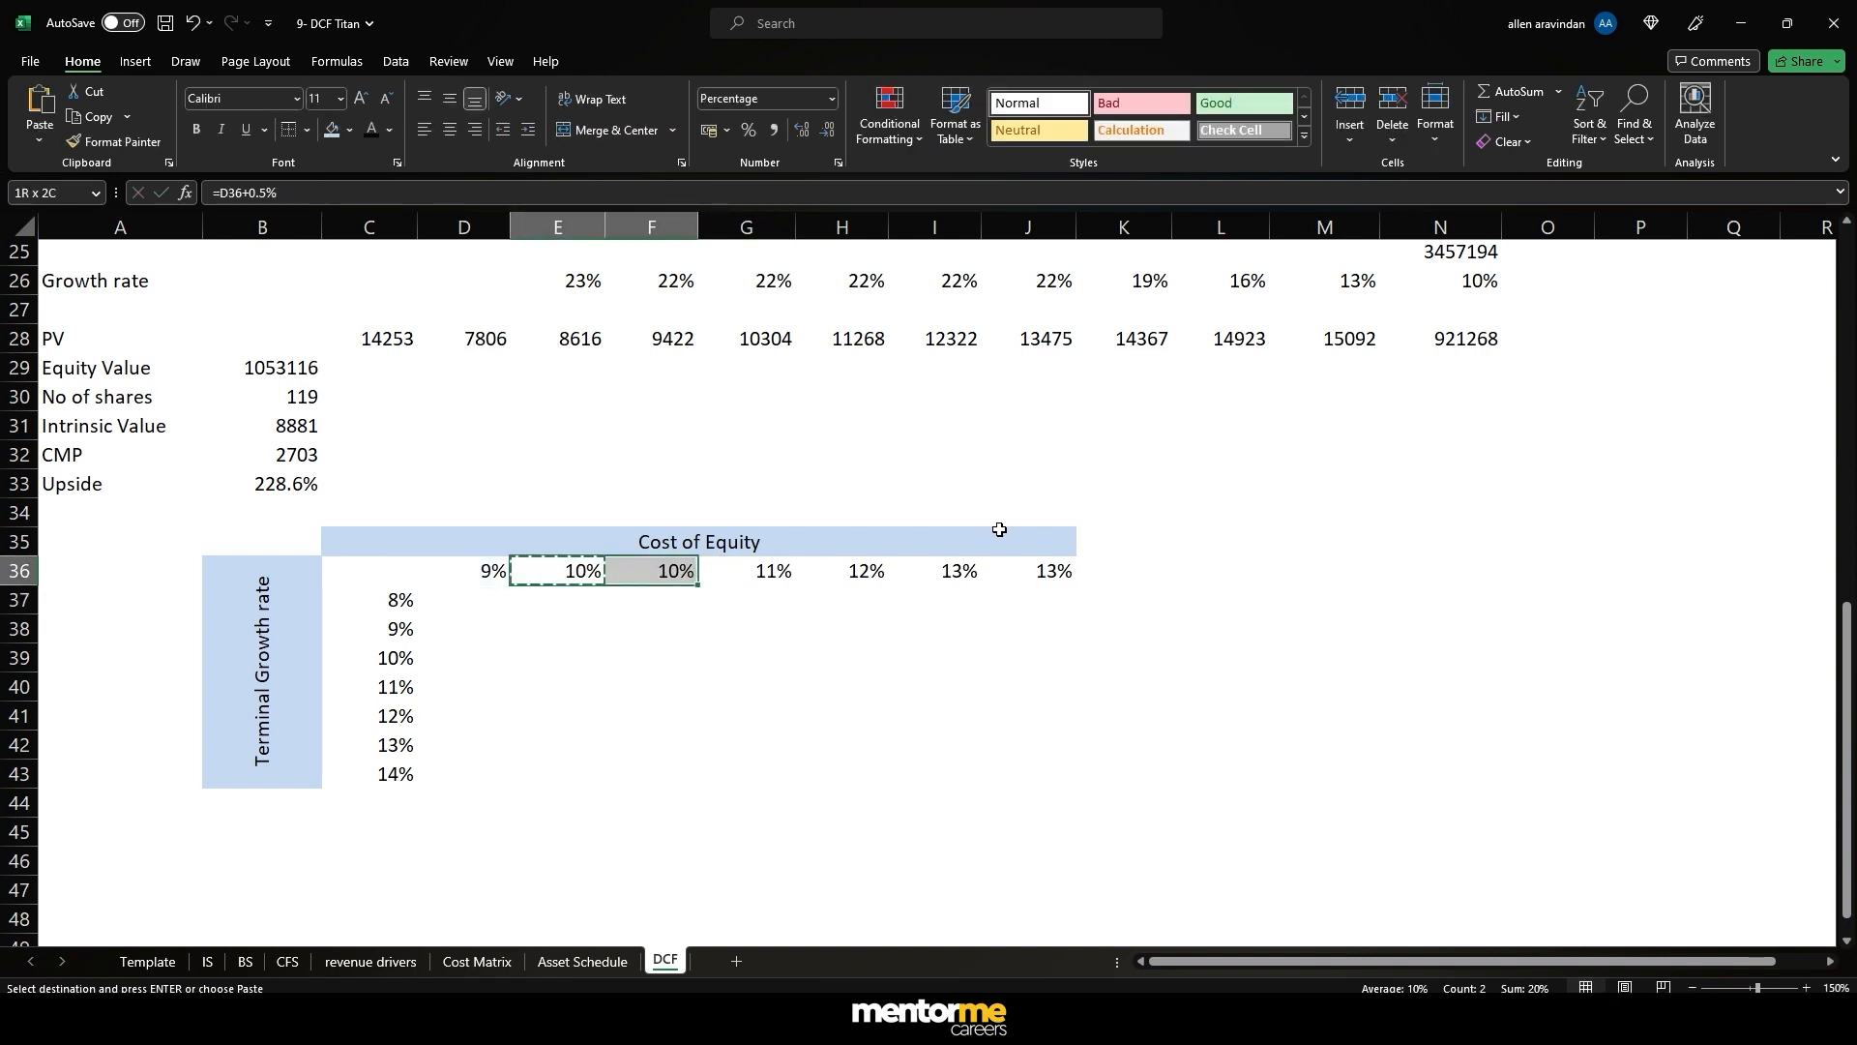
pyautogui.hotkey('ctrl', 'v')
pyautogui.press('Right')
pyautogui.press('Left')
pyautogui.press('Escape')
# - Change the cost of equity formula in E36 to =D36+1.5% and copy it across through J36
pyautogui.click(657, 596)
pyautogui.doubleClick(574, 574)
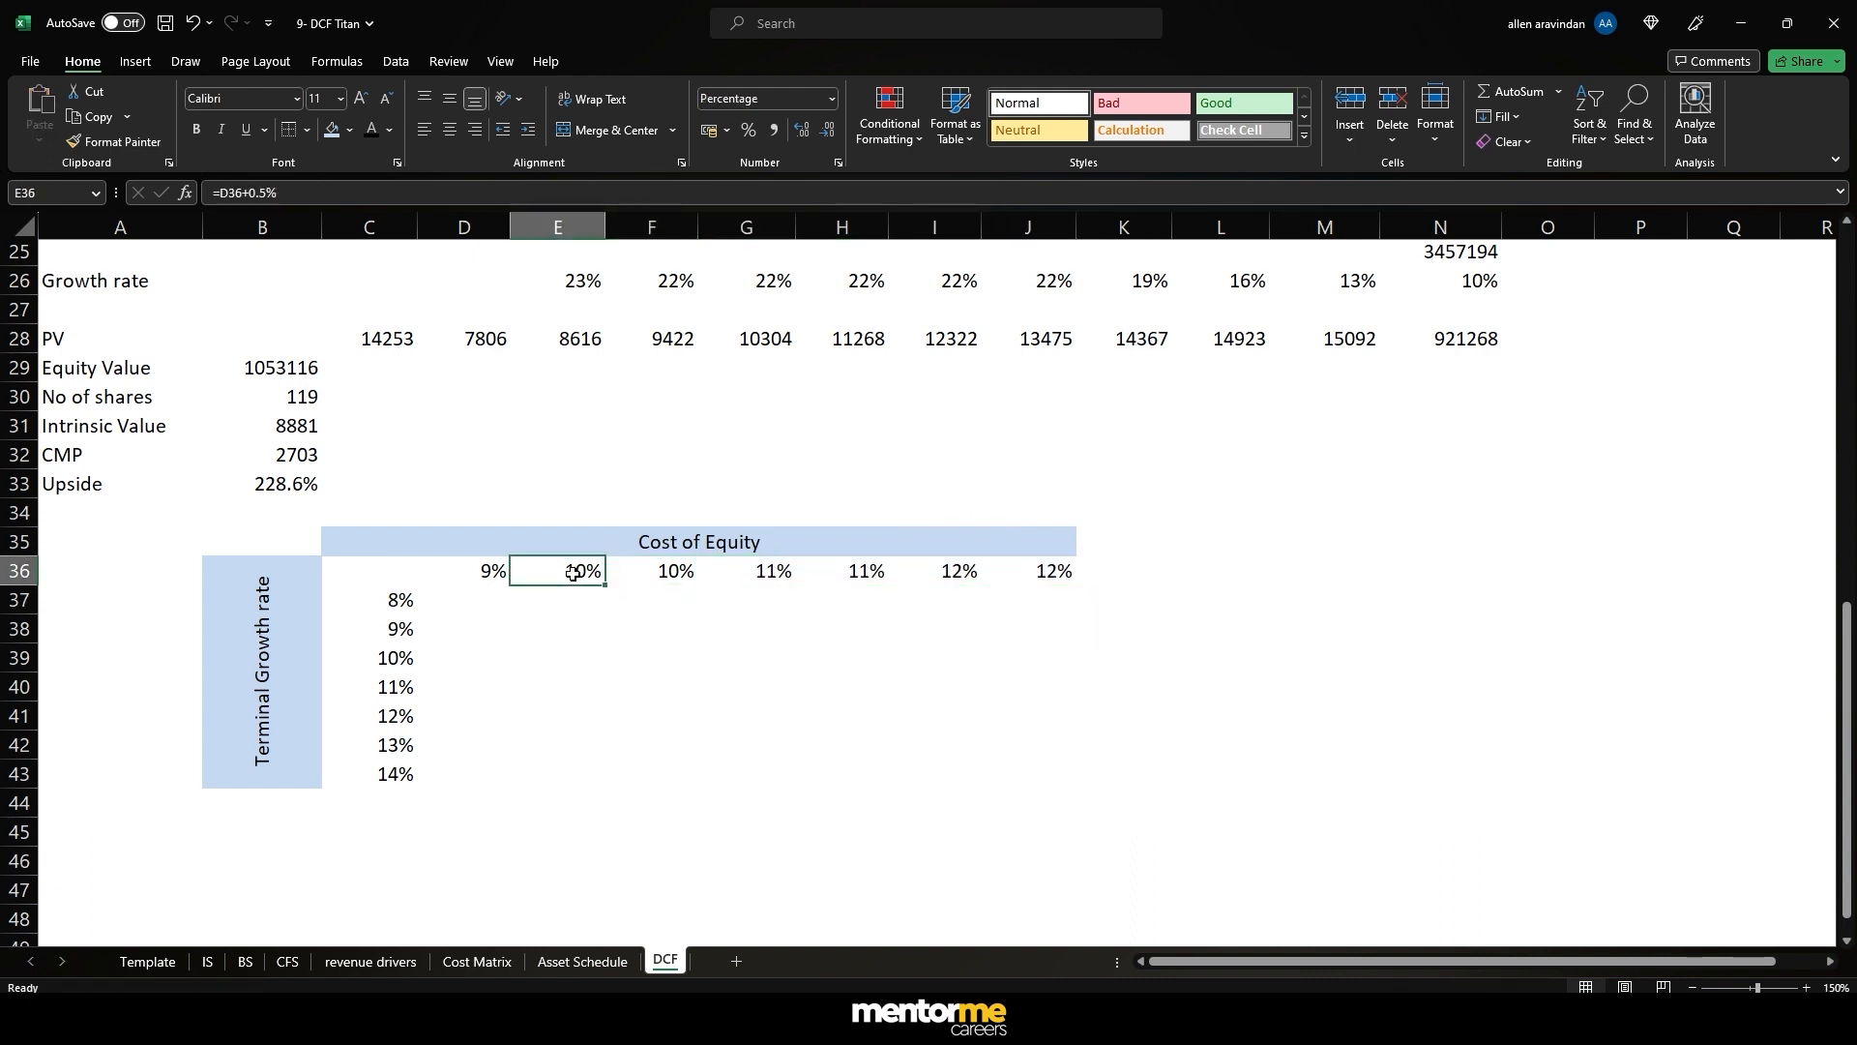
pyautogui.press('BackSpace')
pyautogui.write('1')
pyautogui.hotkey('ctrl', 'Return')
pyautogui.hotkey('ctrl', 'c')
pyautogui.hotkey('shift', 'Right')
pyautogui.hotkey('shift', 'Right')
pyautogui.hotkey('shift', 'Right')
pyautogui.hotkey('shift', 'Right')
pyautogui.hotkey('shift', 'Right')
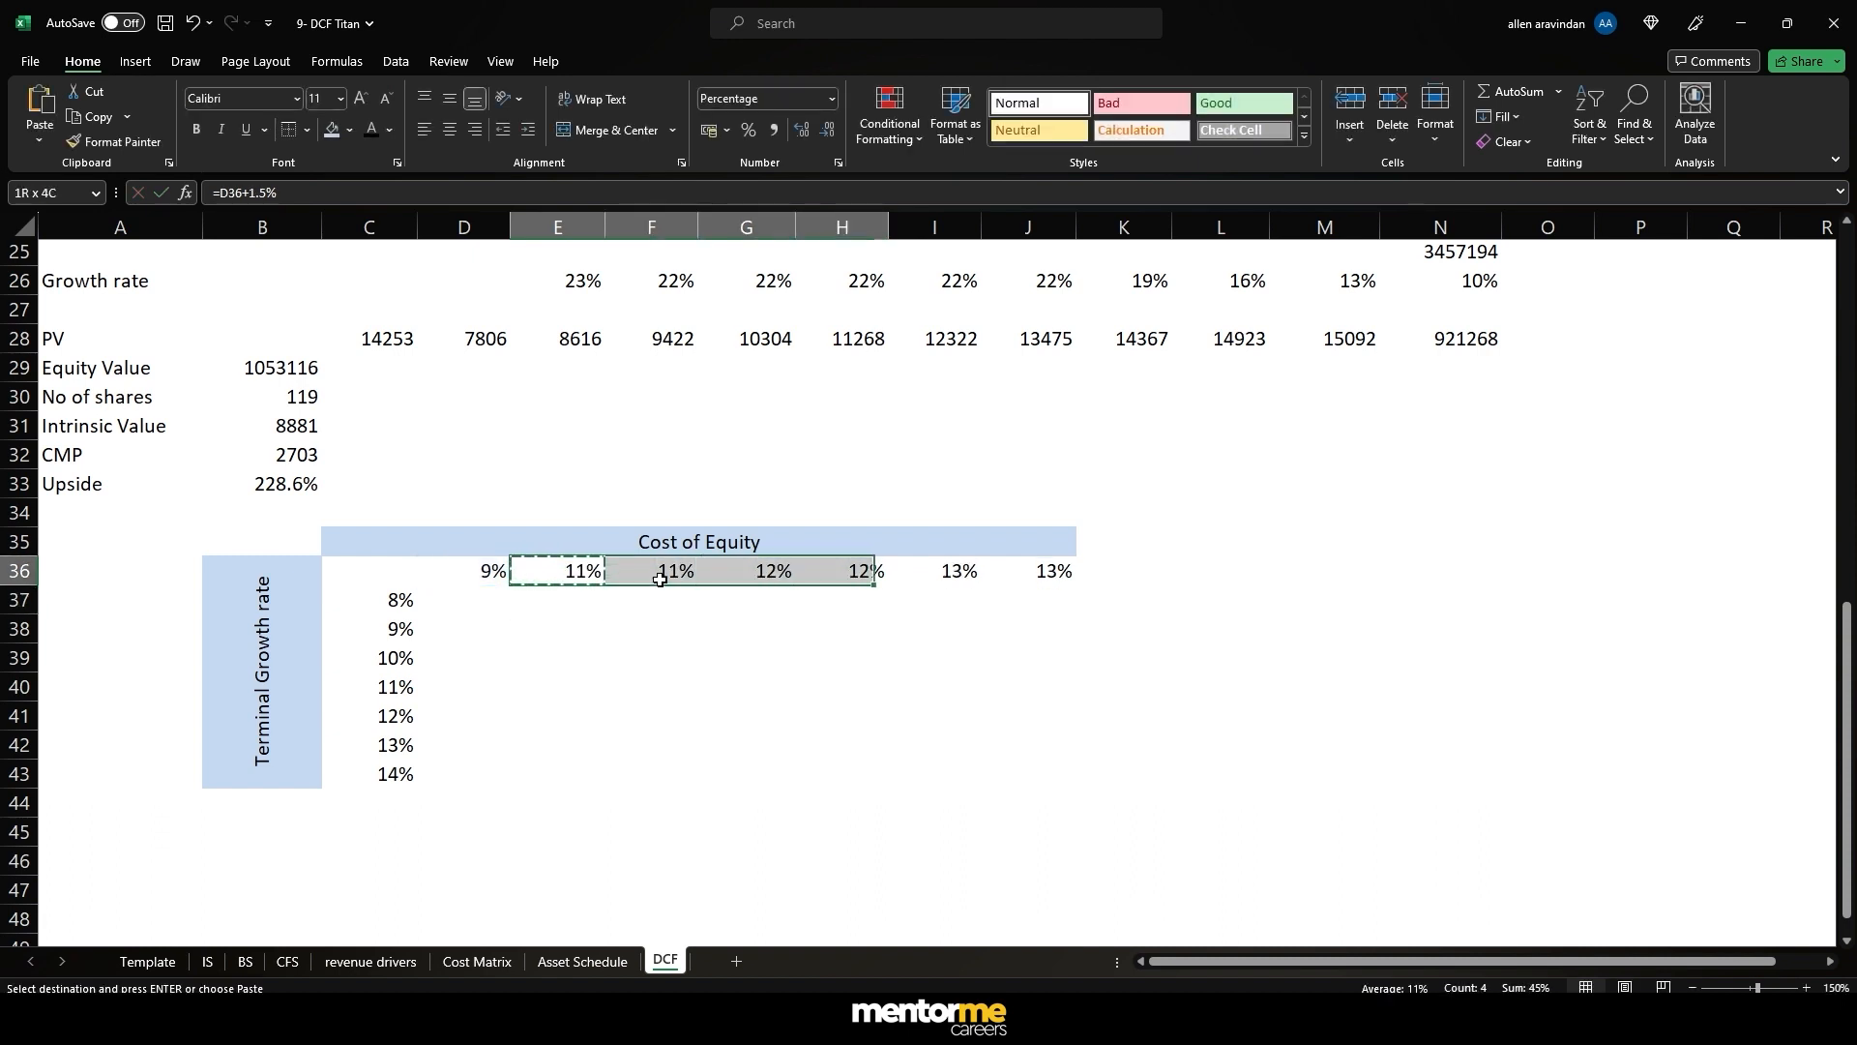
pyautogui.hotkey('ctrl', 'v')
pyautogui.press('Escape')
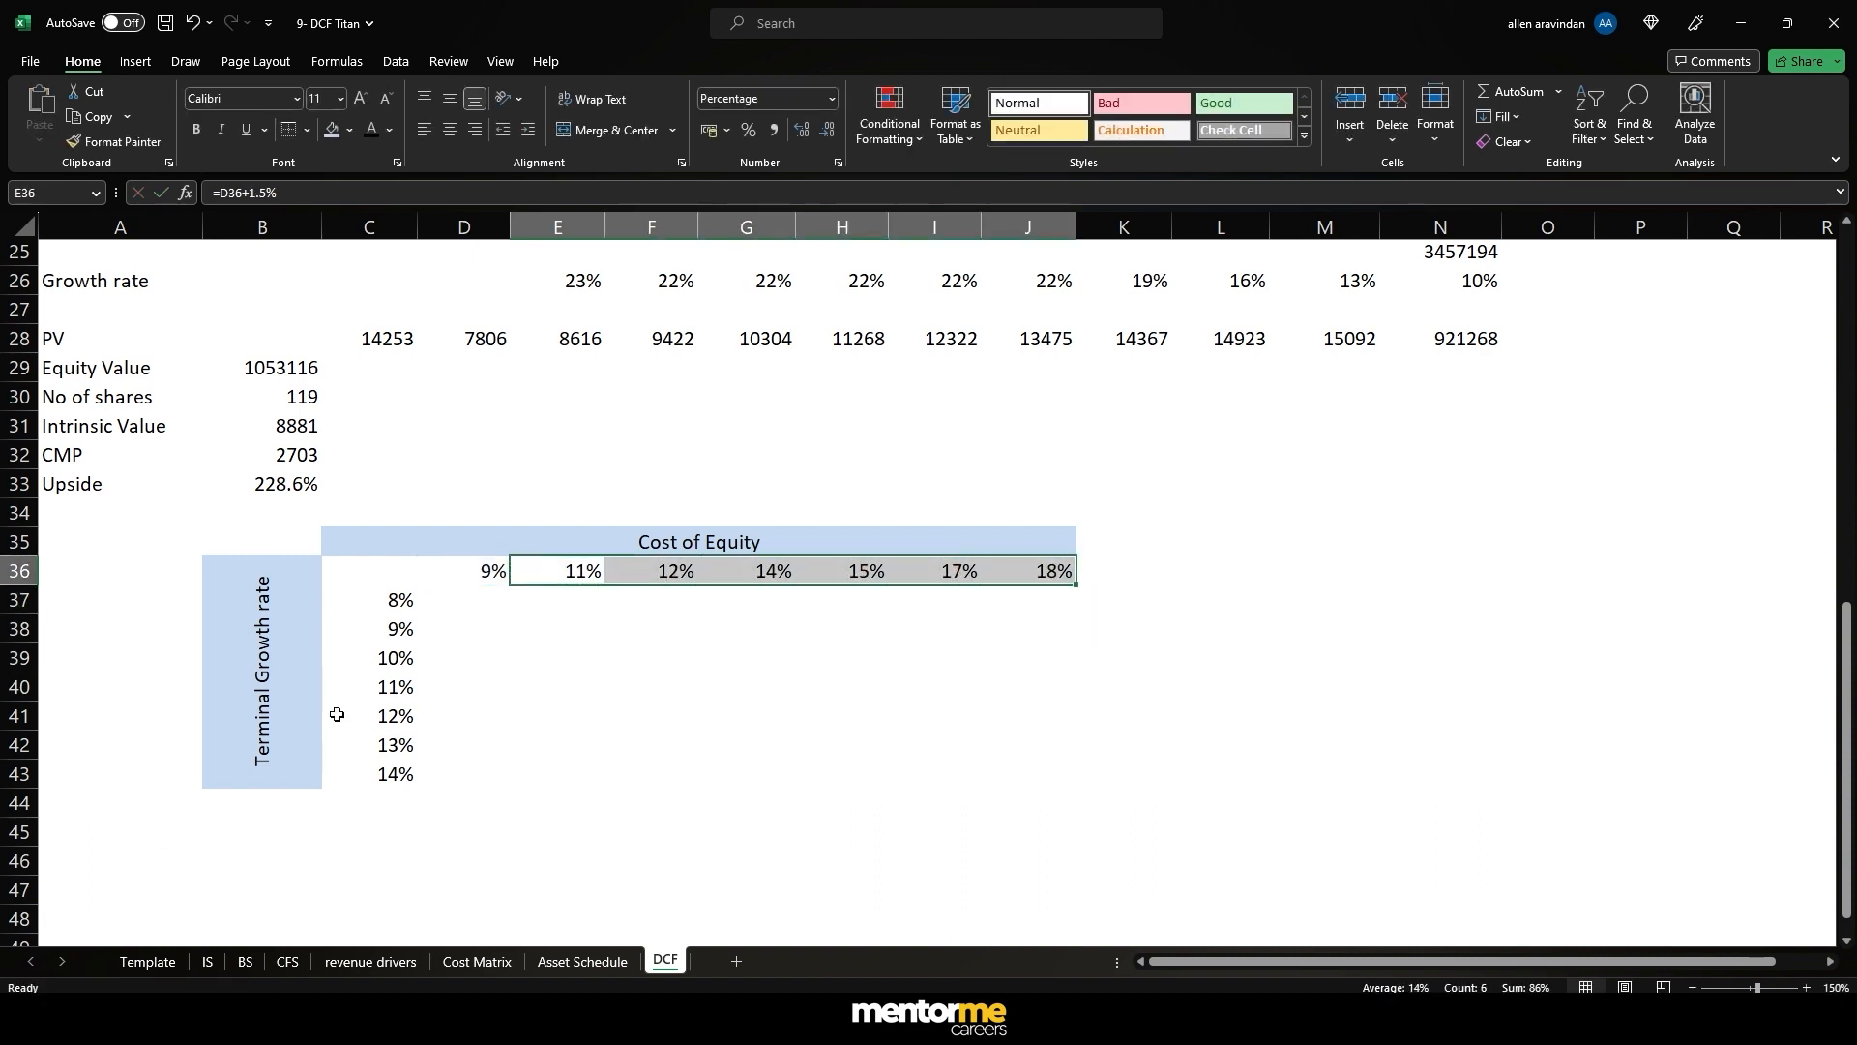
# - Link the table's corner cell C36 to the intrinsic value with the formula =B31
pyautogui.click(421, 578)
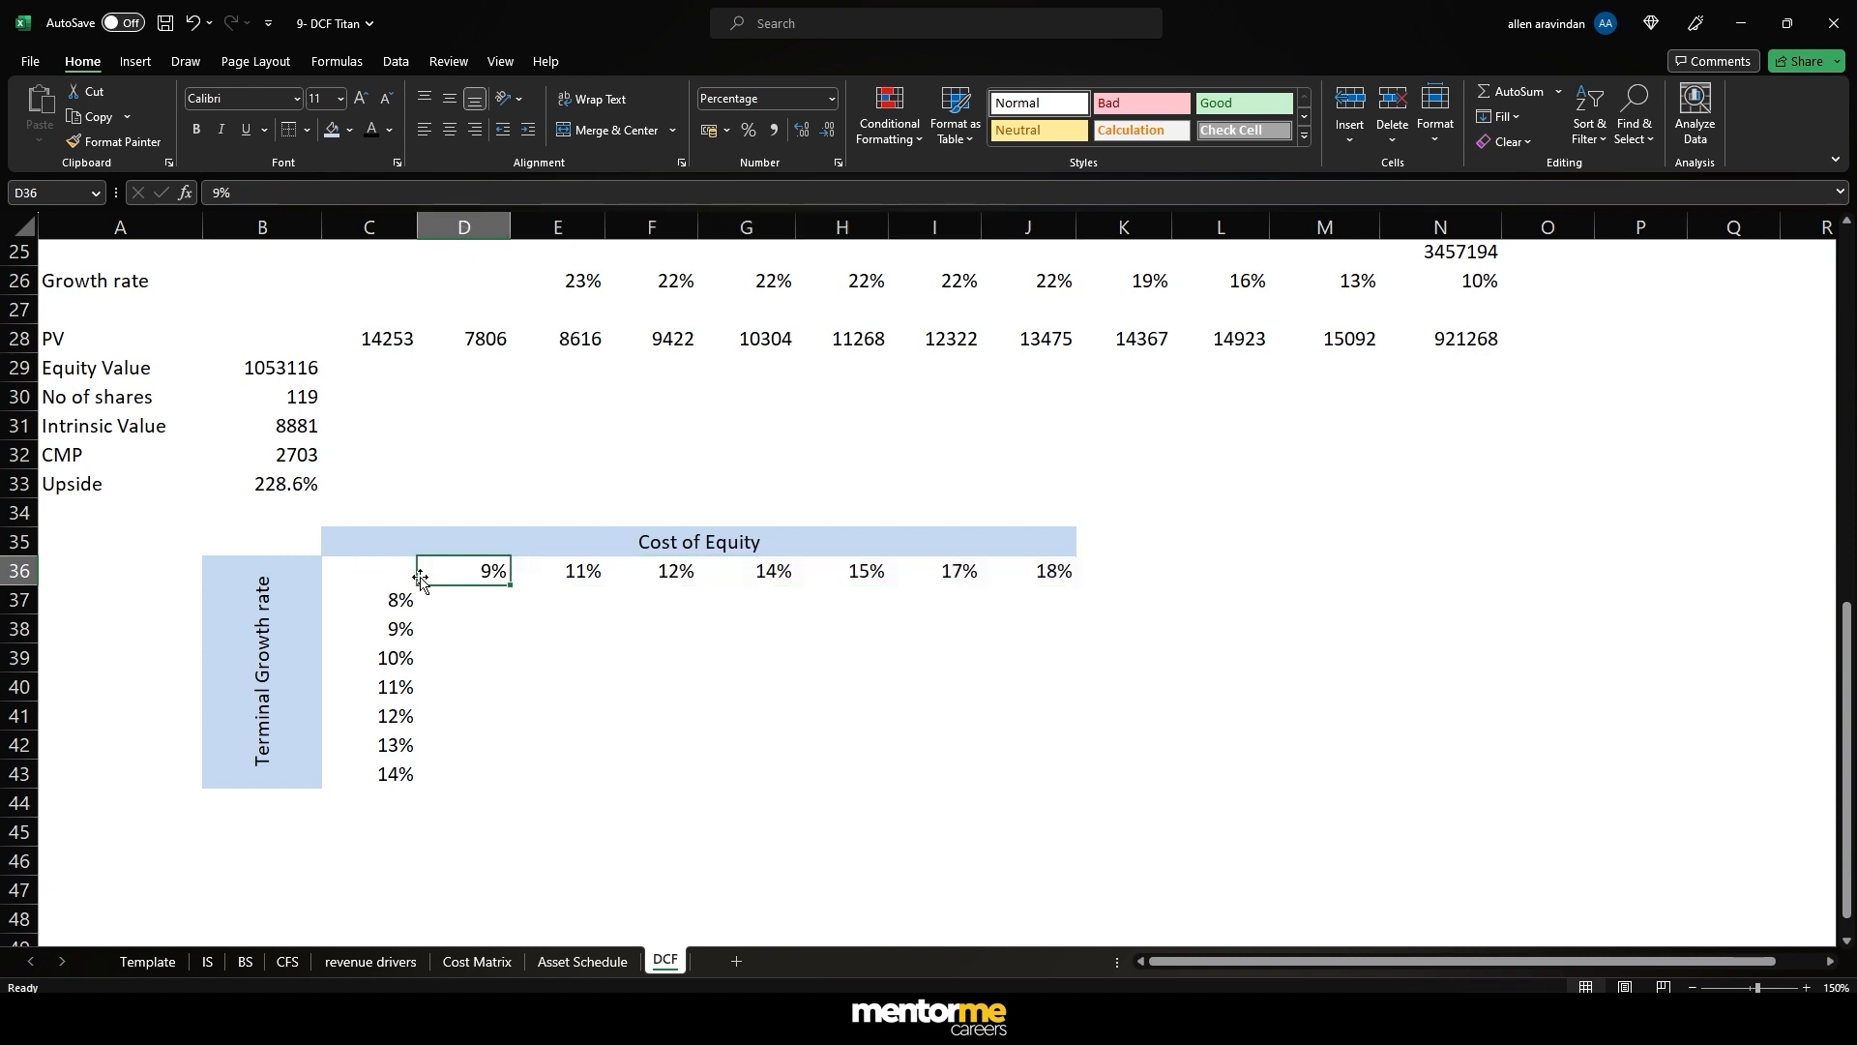
pyautogui.click(381, 573)
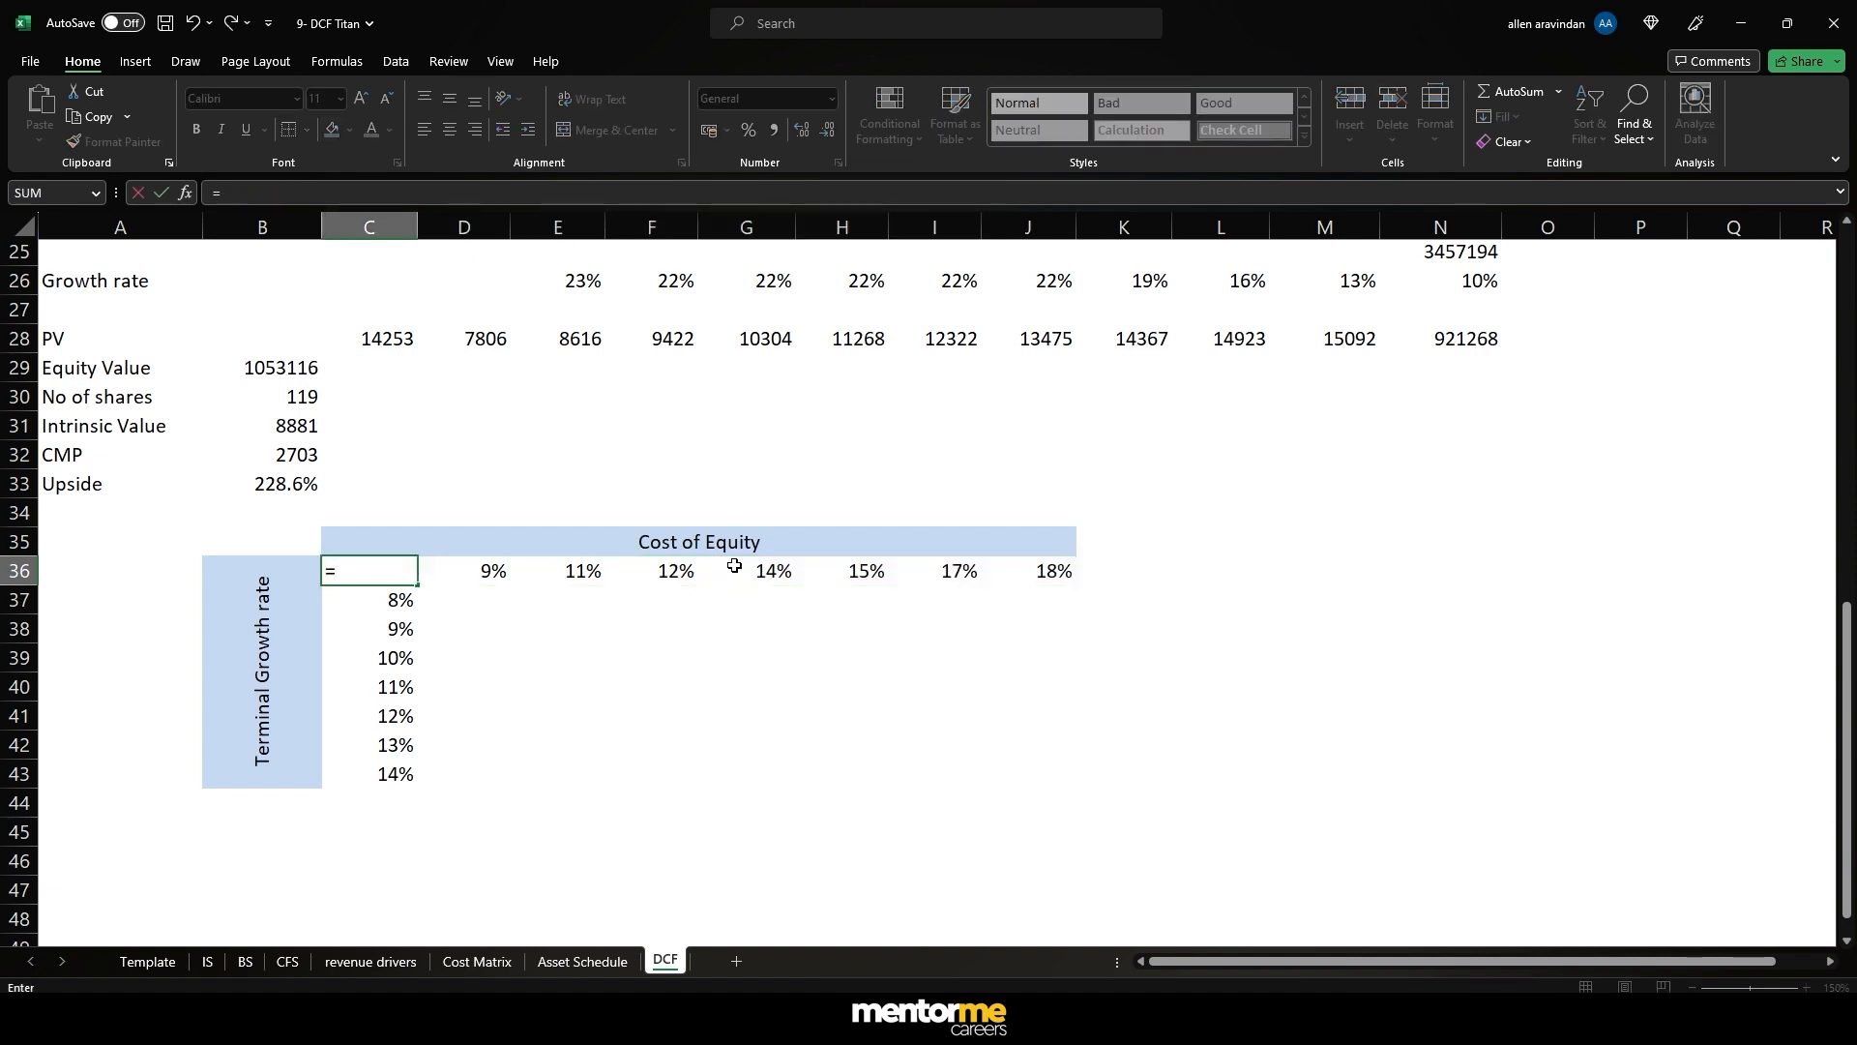
pyautogui.write('=')
pyautogui.click(290, 426)
pyautogui.hotkey('ctrl', 'Return')
# - Apply a bottom border to the cost of equity header row C36:J36
pyautogui.hotkey('shift', 'Right')
pyautogui.hotkey('shift', 'Right')
pyautogui.hotkey('shift', 'Right')
pyautogui.hotkey('shift', 'Right')
pyautogui.hotkey('shift', 'Right')
pyautogui.hotkey('shift', 'Right')
pyautogui.hotkey('shift', 'Right')
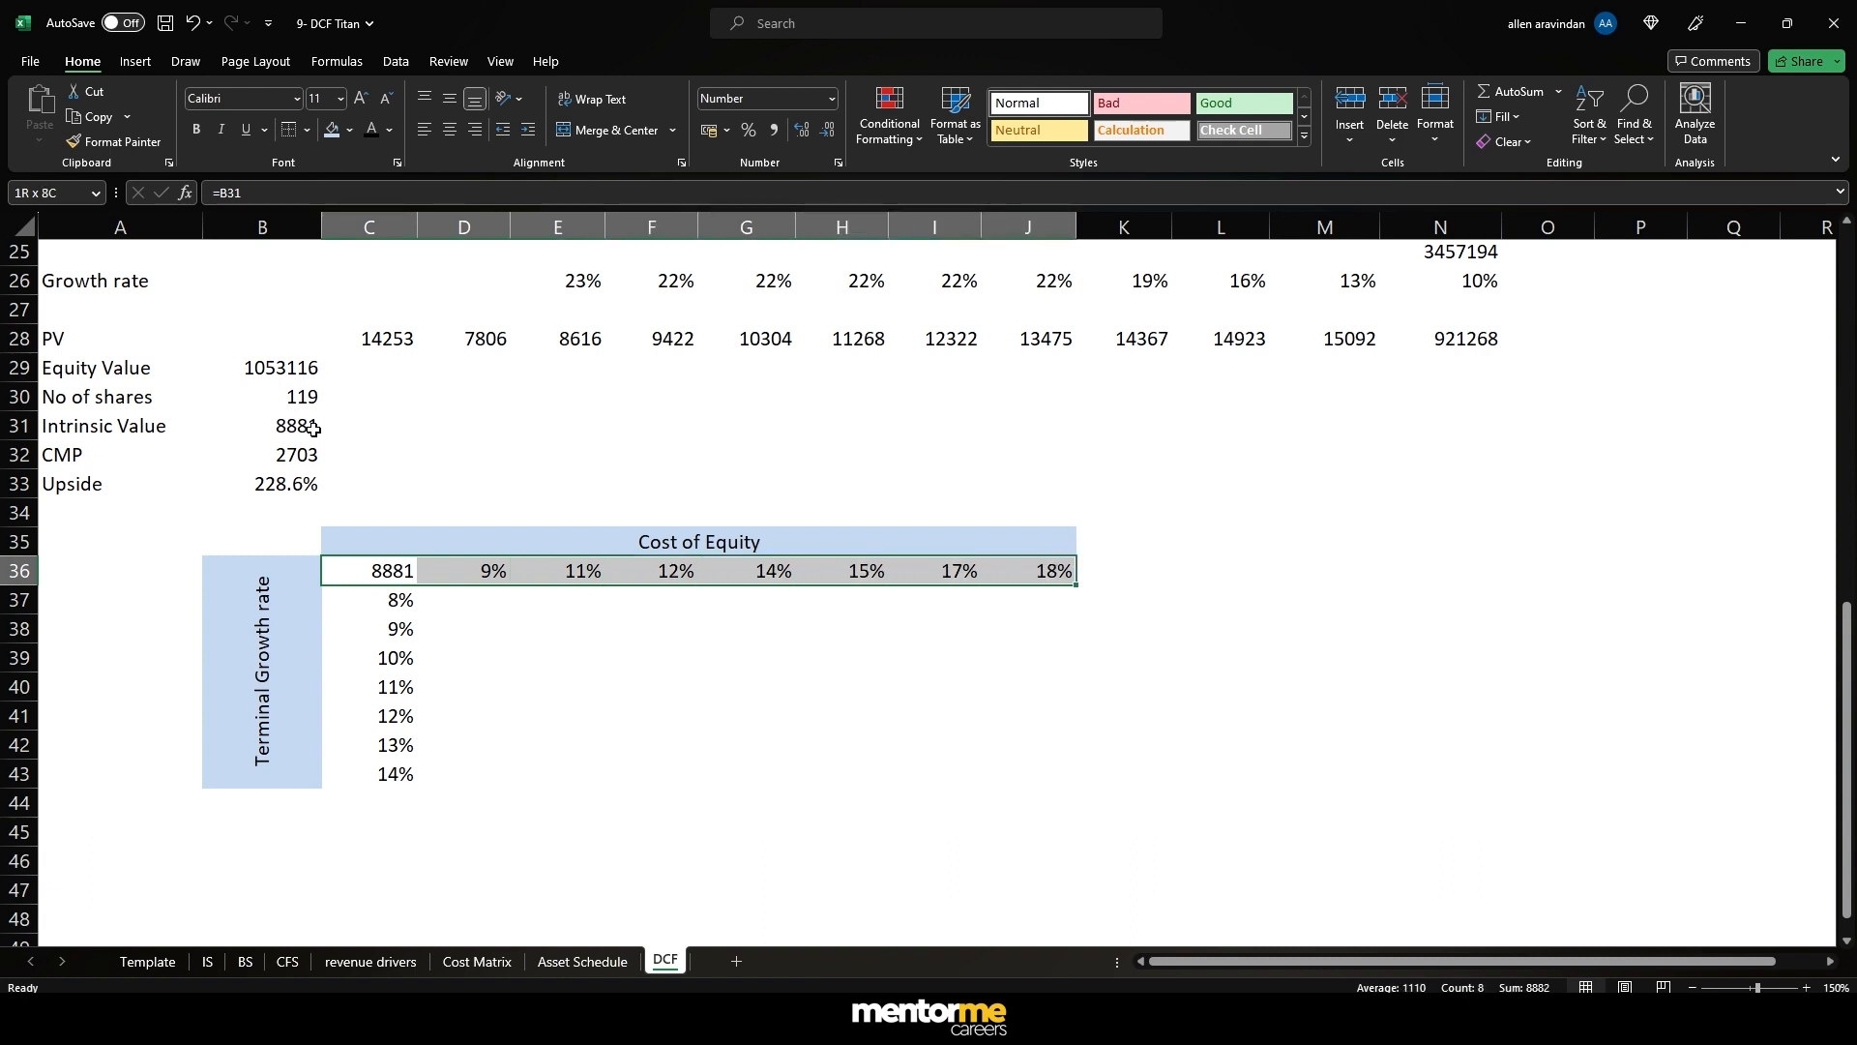
pyautogui.click(310, 129)
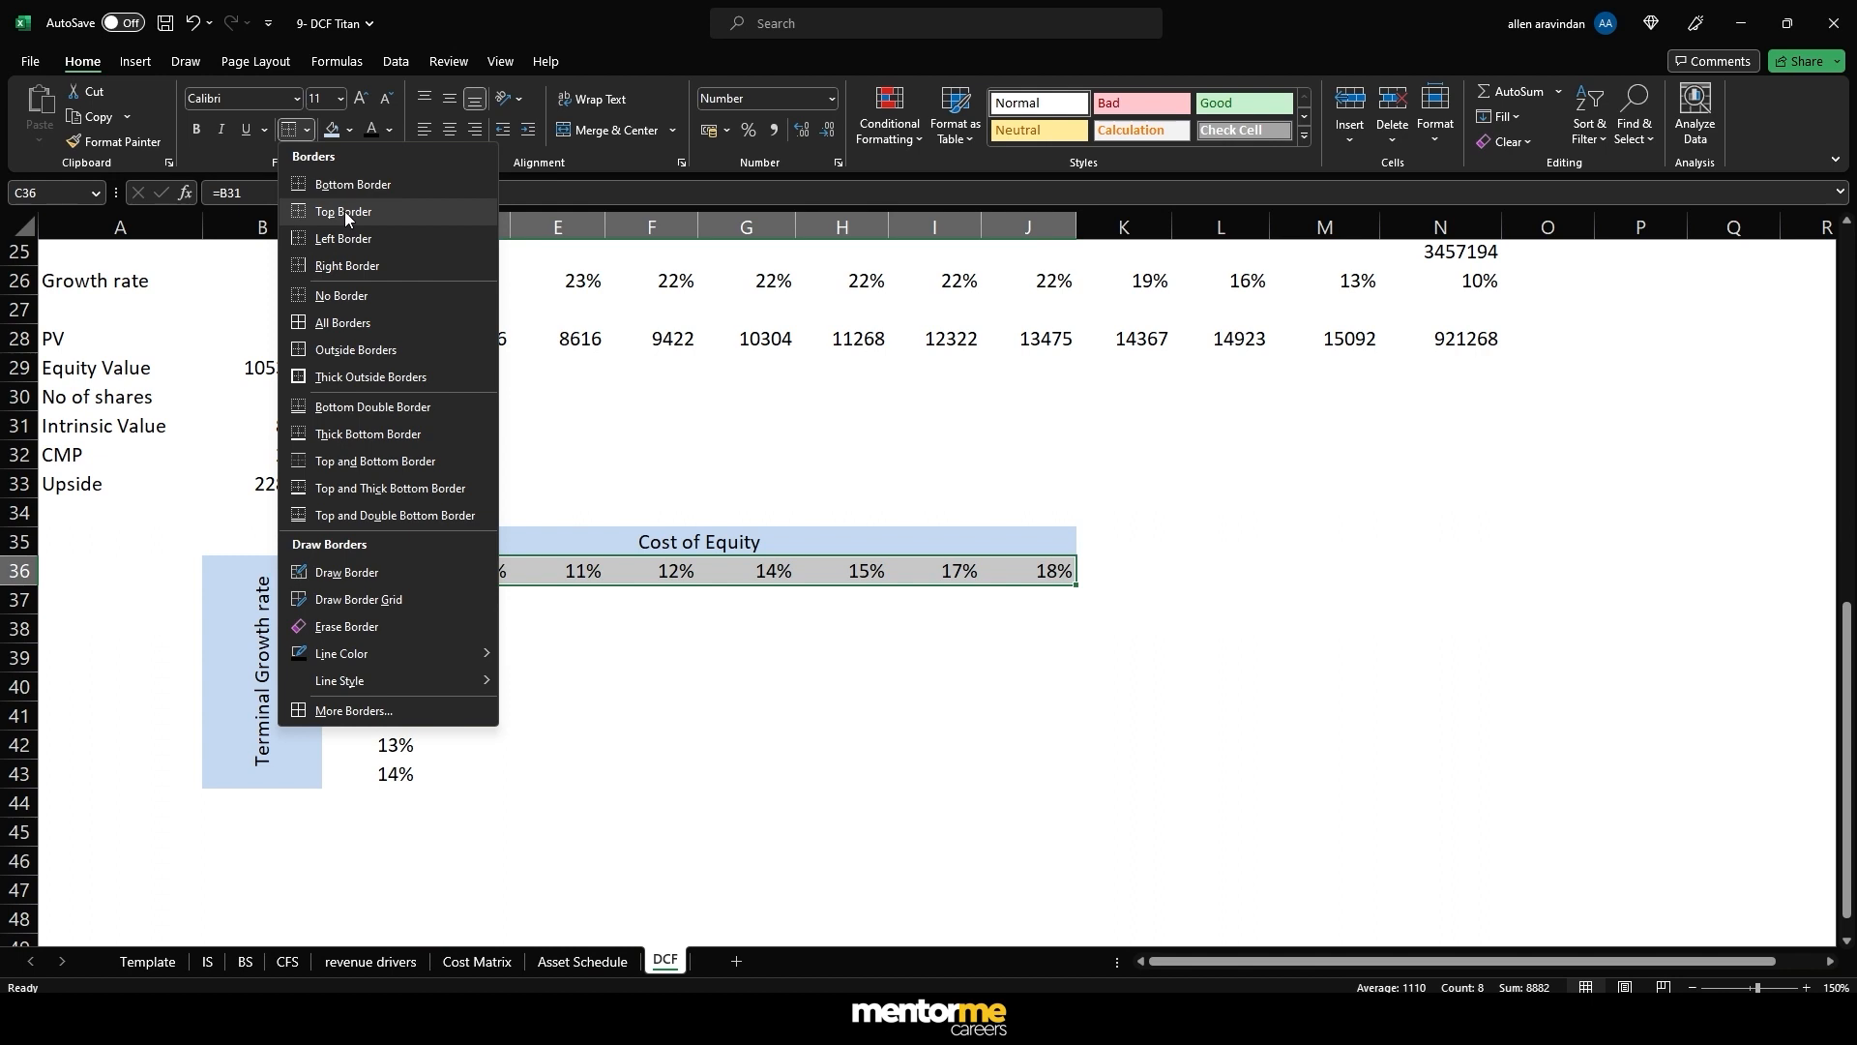
pyautogui.click(344, 188)
# - Apply a right border to the terminal growth rate column C36:C43
pyautogui.click(460, 602)
pyautogui.click(379, 598)
pyautogui.moveTo(386, 570); pyautogui.dragTo(366, 775)
pyautogui.click(306, 129)
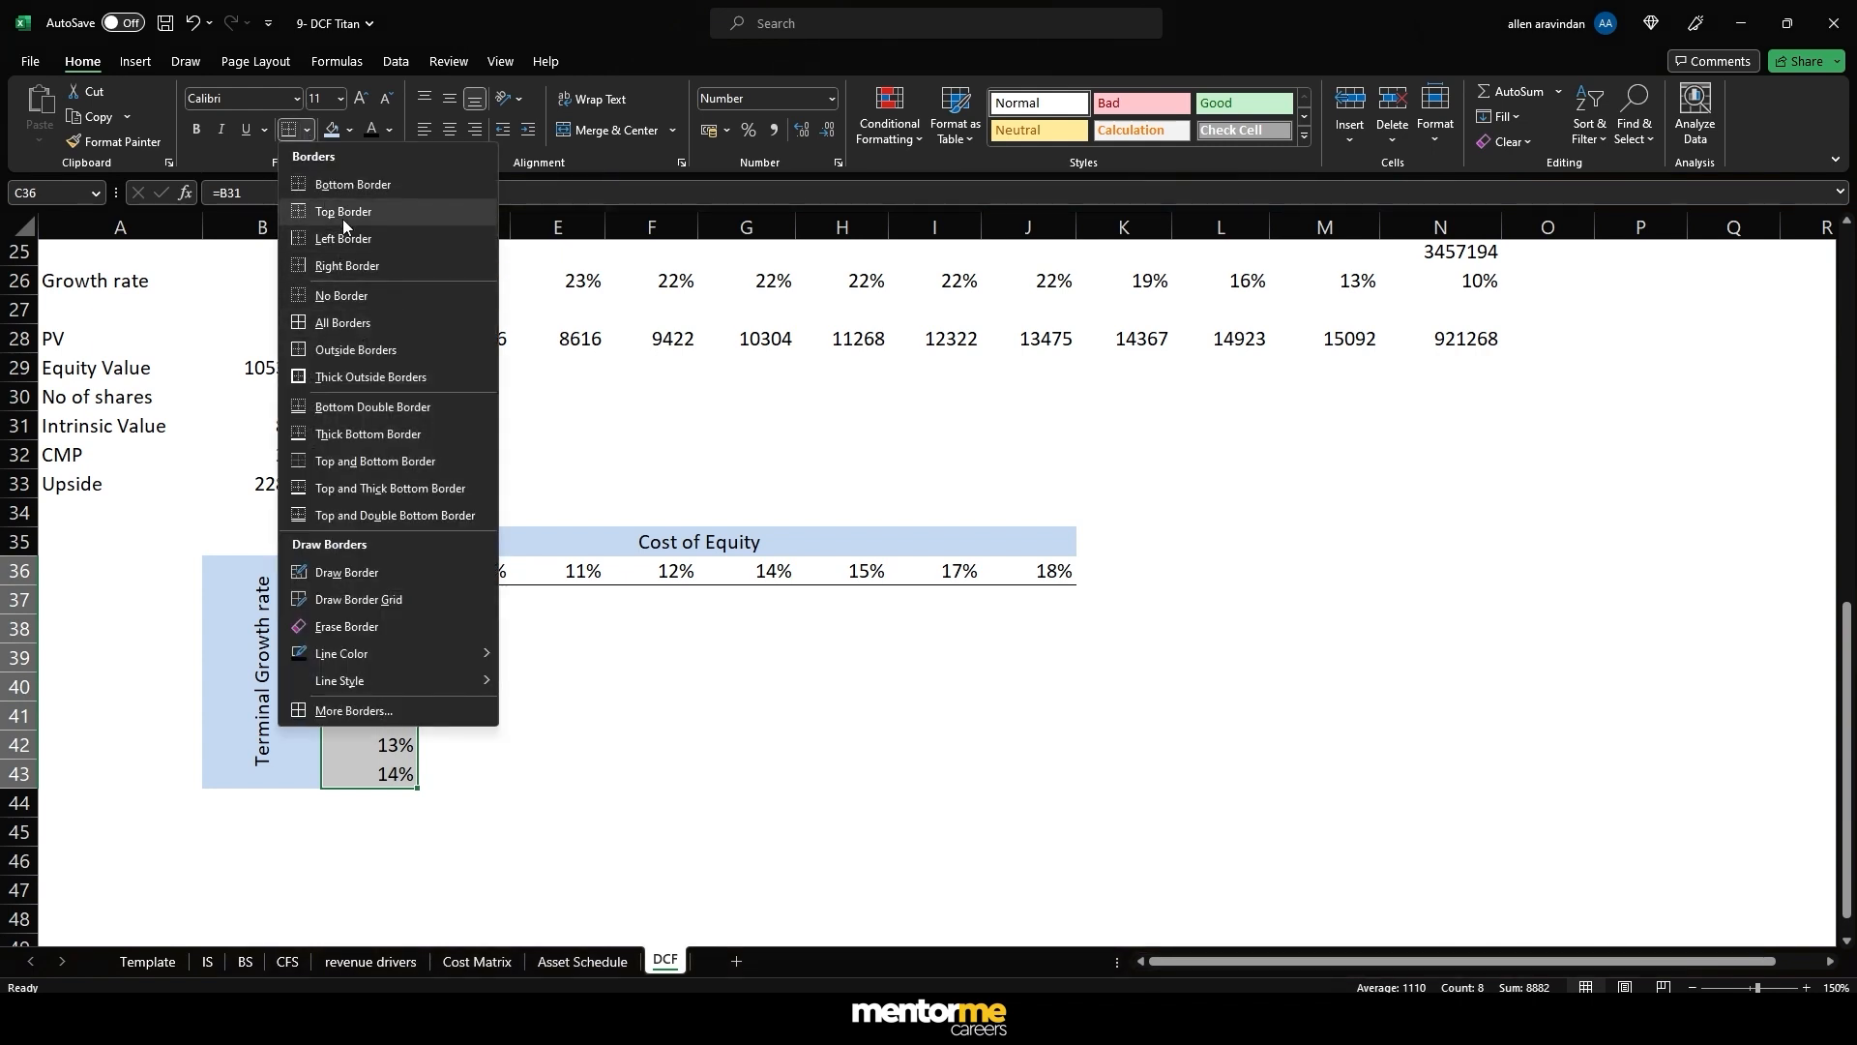
pyautogui.click(345, 266)
pyautogui.click(745, 716)
# - Create a what-if data table on C36:J43 with B15 as the row input cell and N26 as the column input cell
pyautogui.moveTo(387, 579); pyautogui.dragTo(1016, 771)
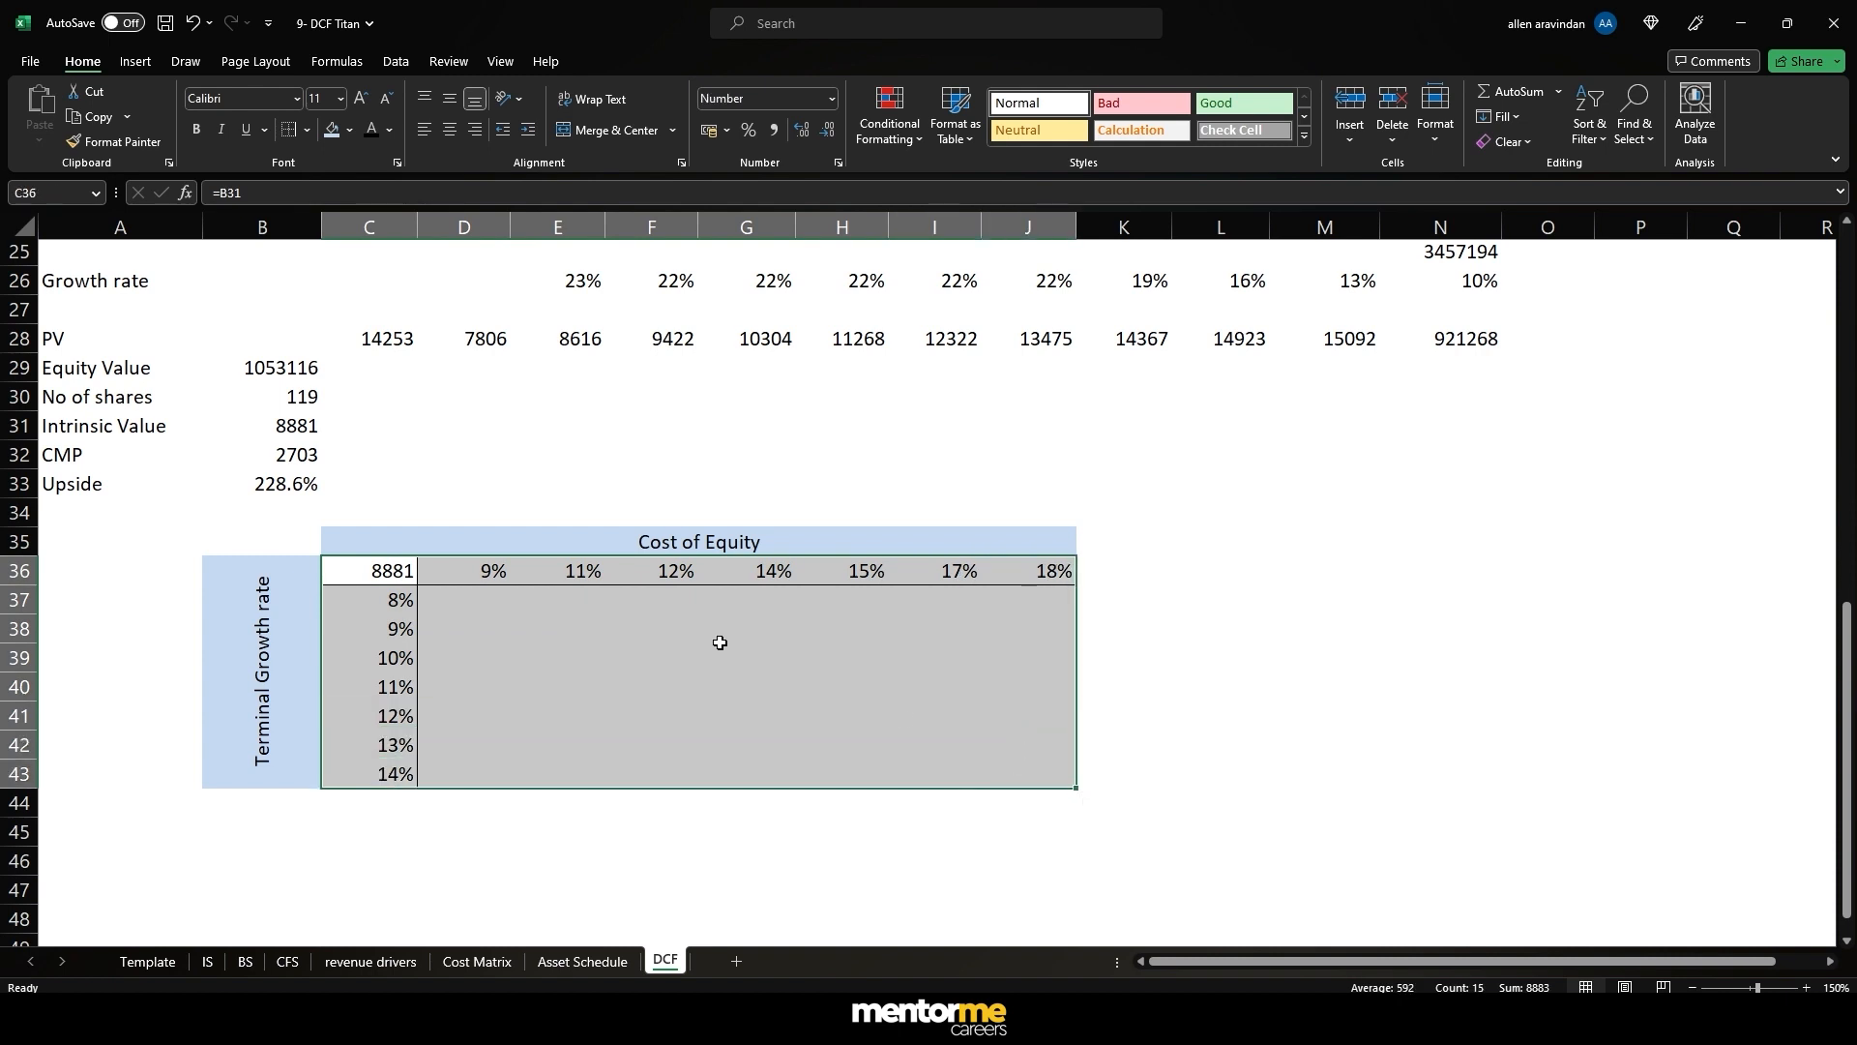
pyautogui.click(404, 64)
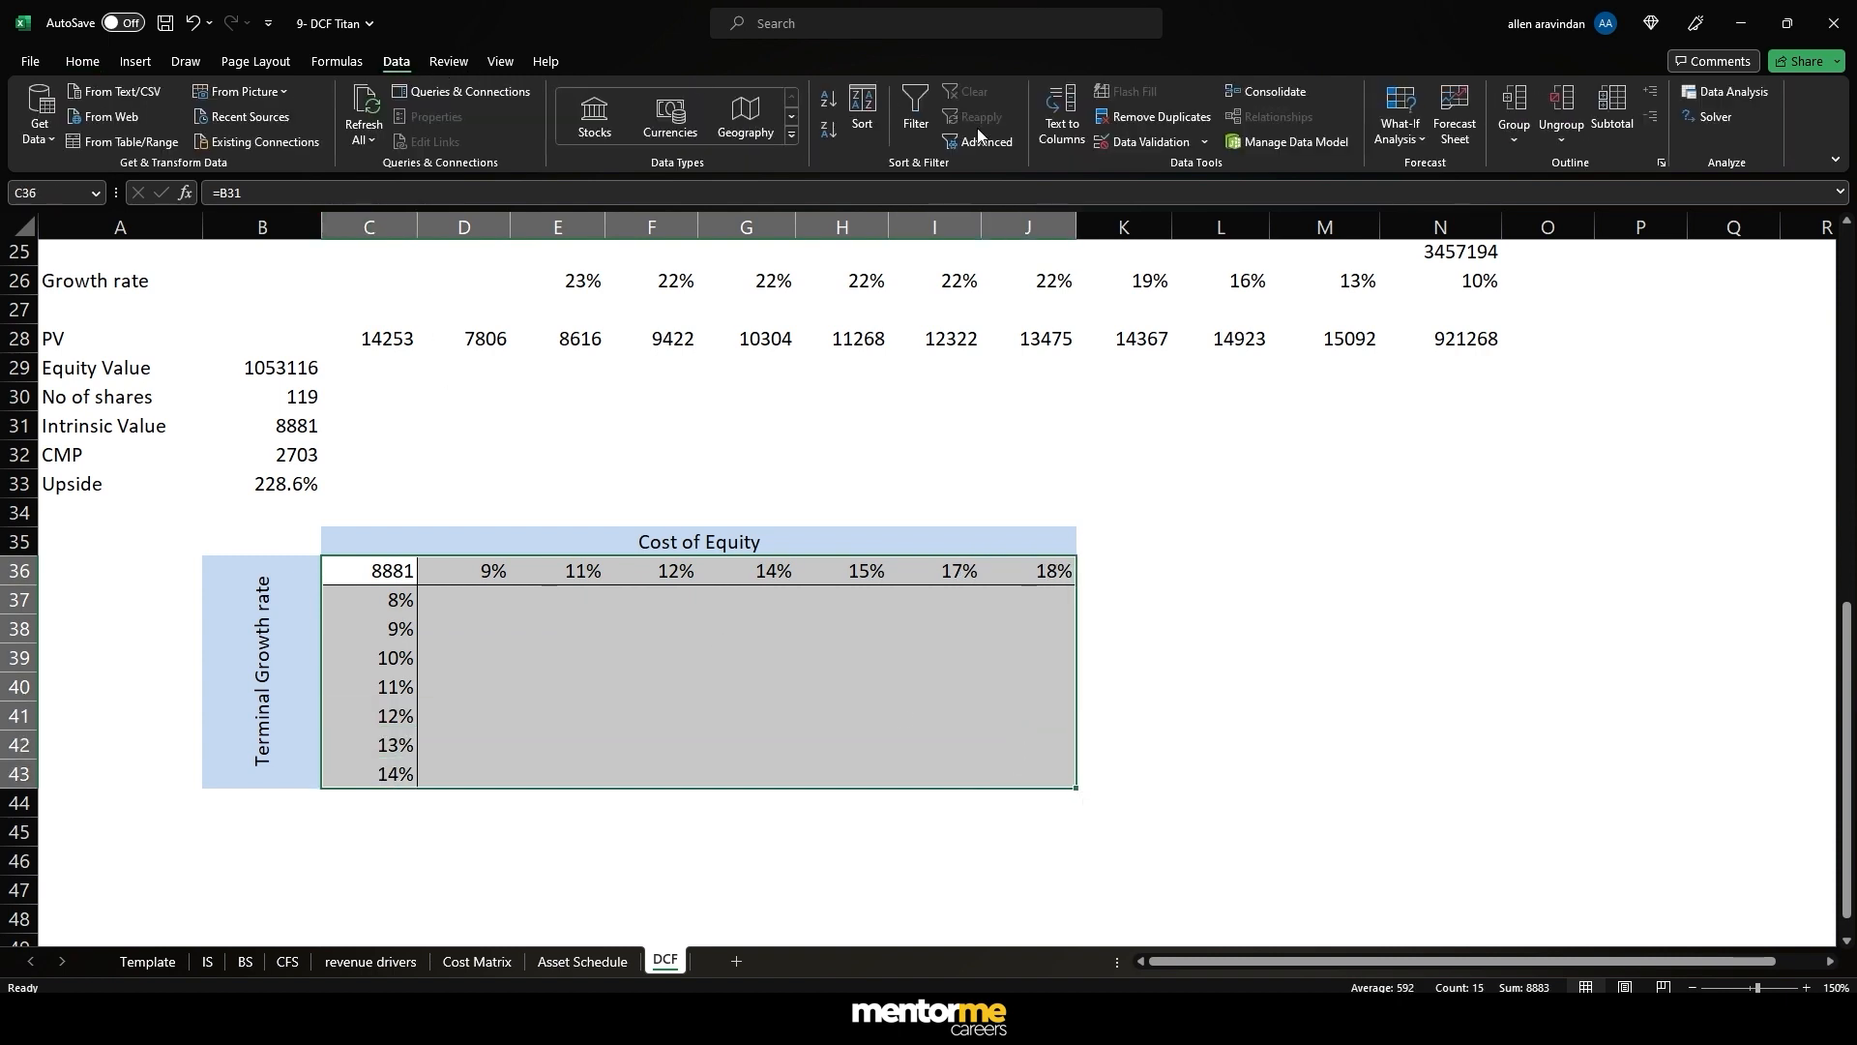
pyautogui.click(1395, 134)
pyautogui.click(1433, 224)
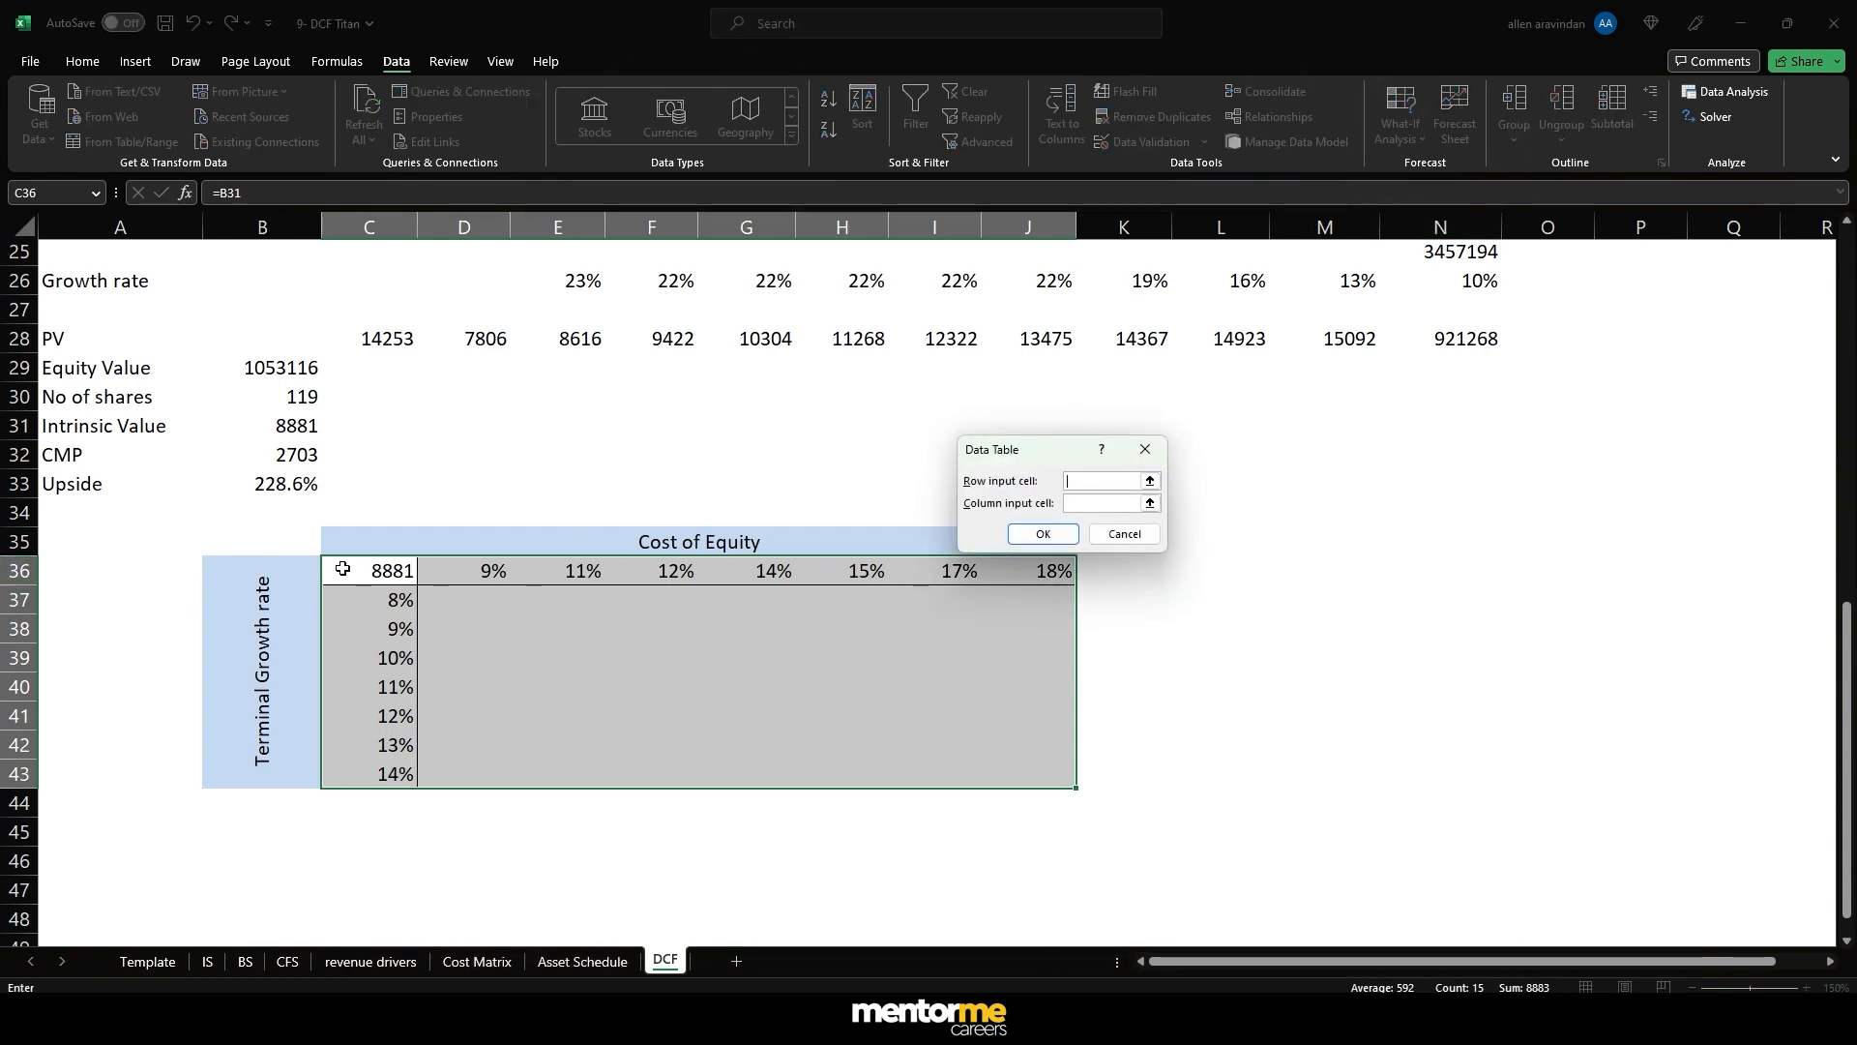
pyautogui.scroll(6, 283, 473)
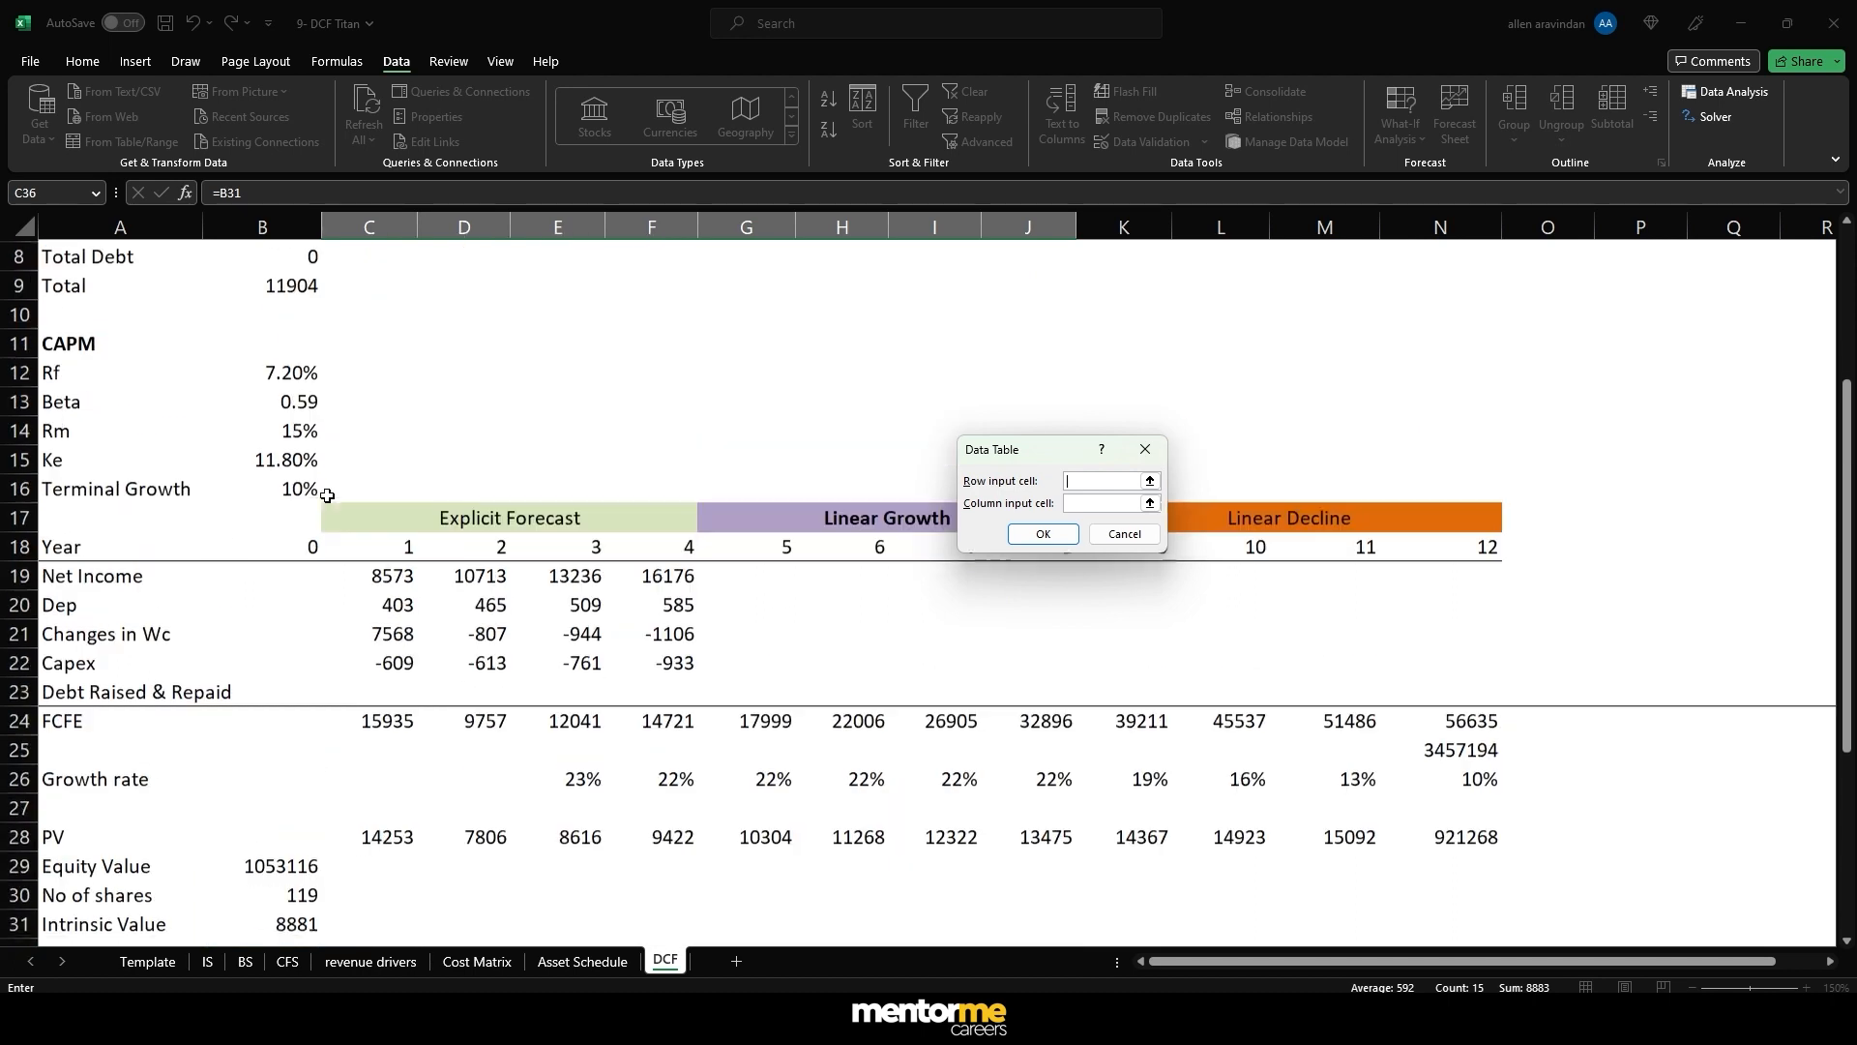
pyautogui.click(282, 483)
pyautogui.click(1096, 504)
pyautogui.scroll(-6, 273, 503)
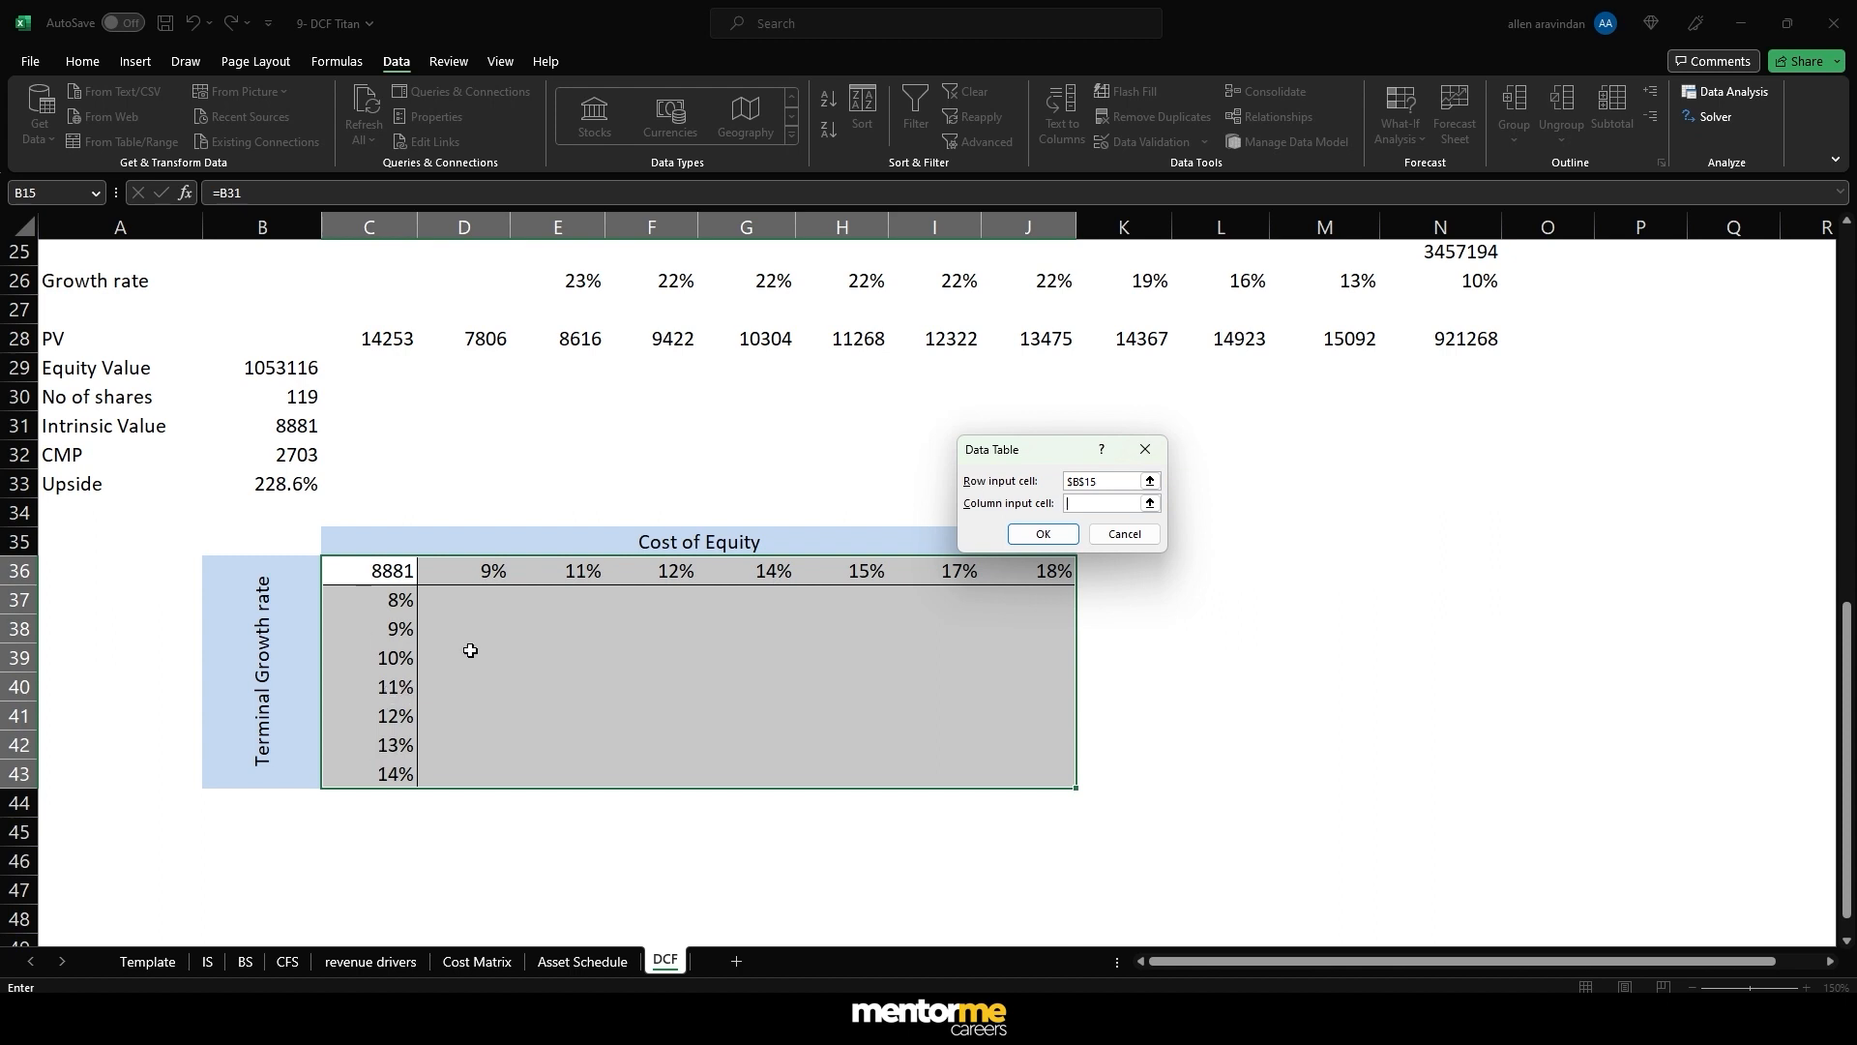
pyautogui.scroll(3, 1241, 405)
pyautogui.scroll(3, 470, 462)
pyautogui.click(1487, 805)
pyautogui.click(1052, 534)
# - Format the data table results in D37:J43 as numbers with no decimal places
pyautogui.scroll(-6, 851, 505)
pyautogui.moveTo(459, 615); pyautogui.dragTo(1042, 774)
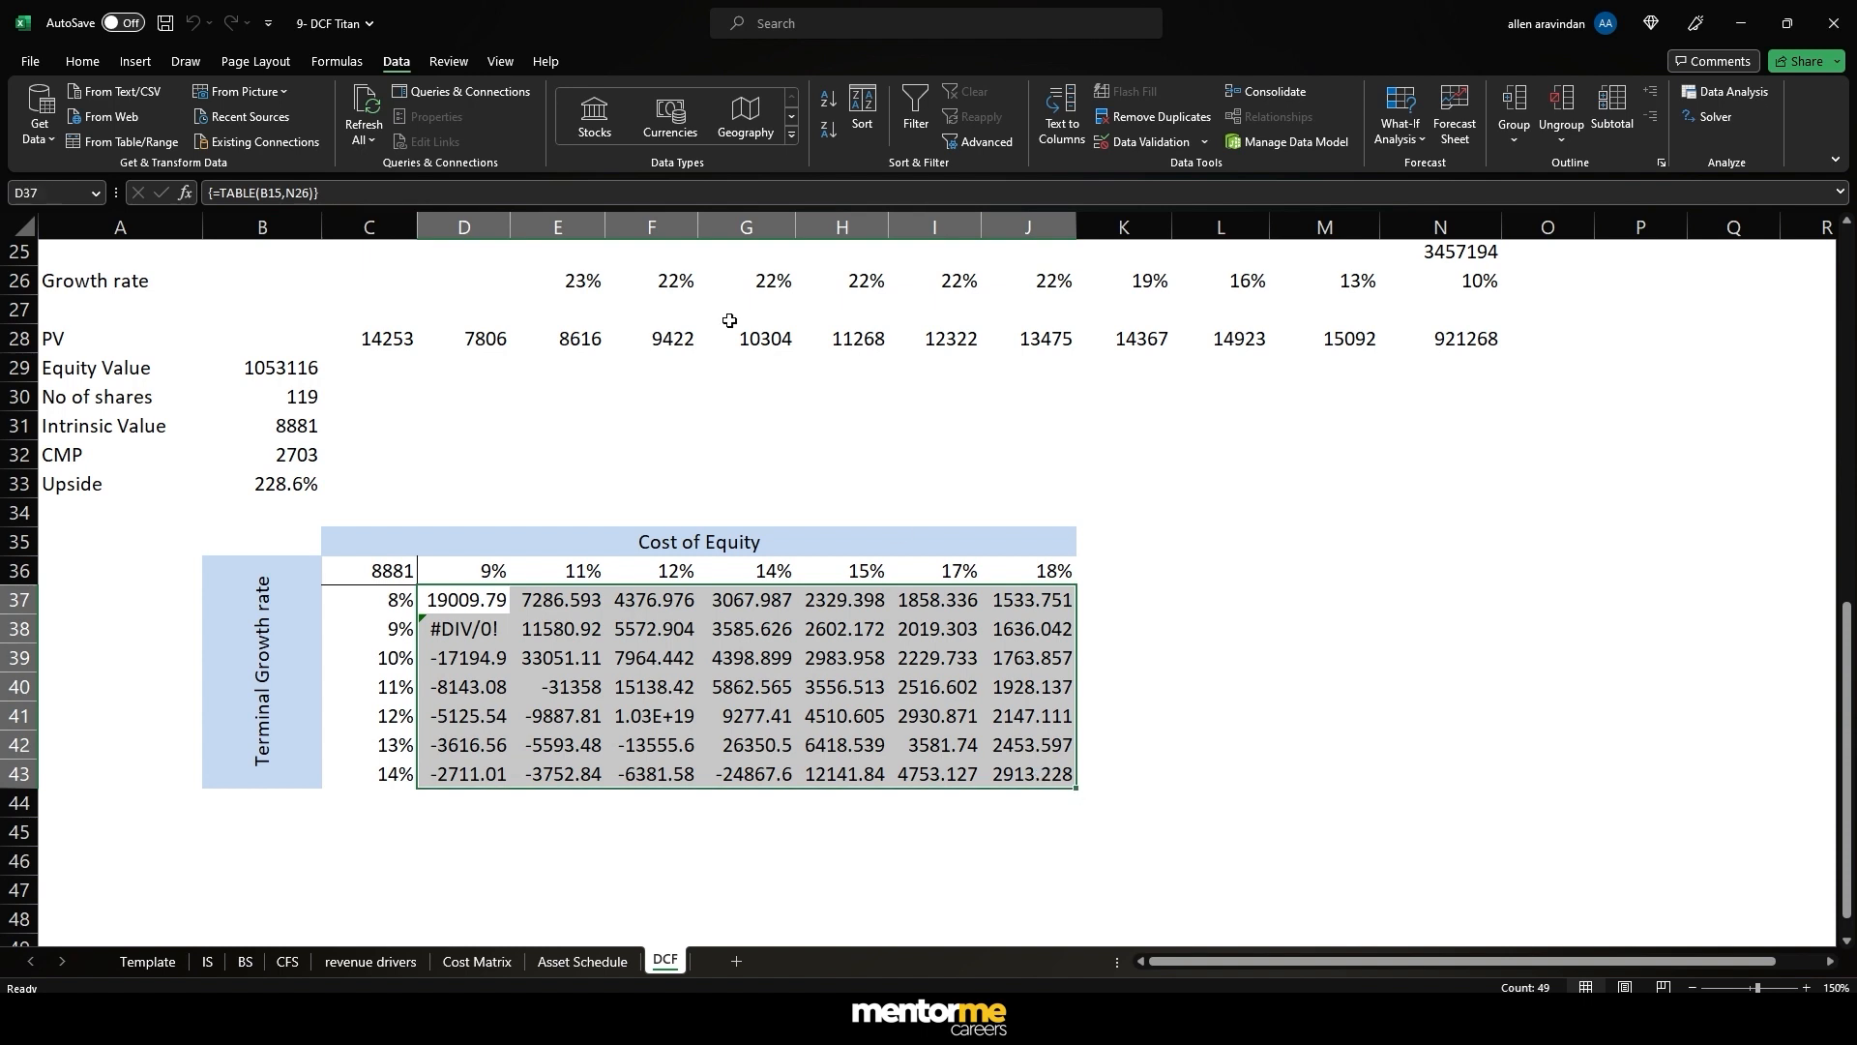
pyautogui.click(82, 61)
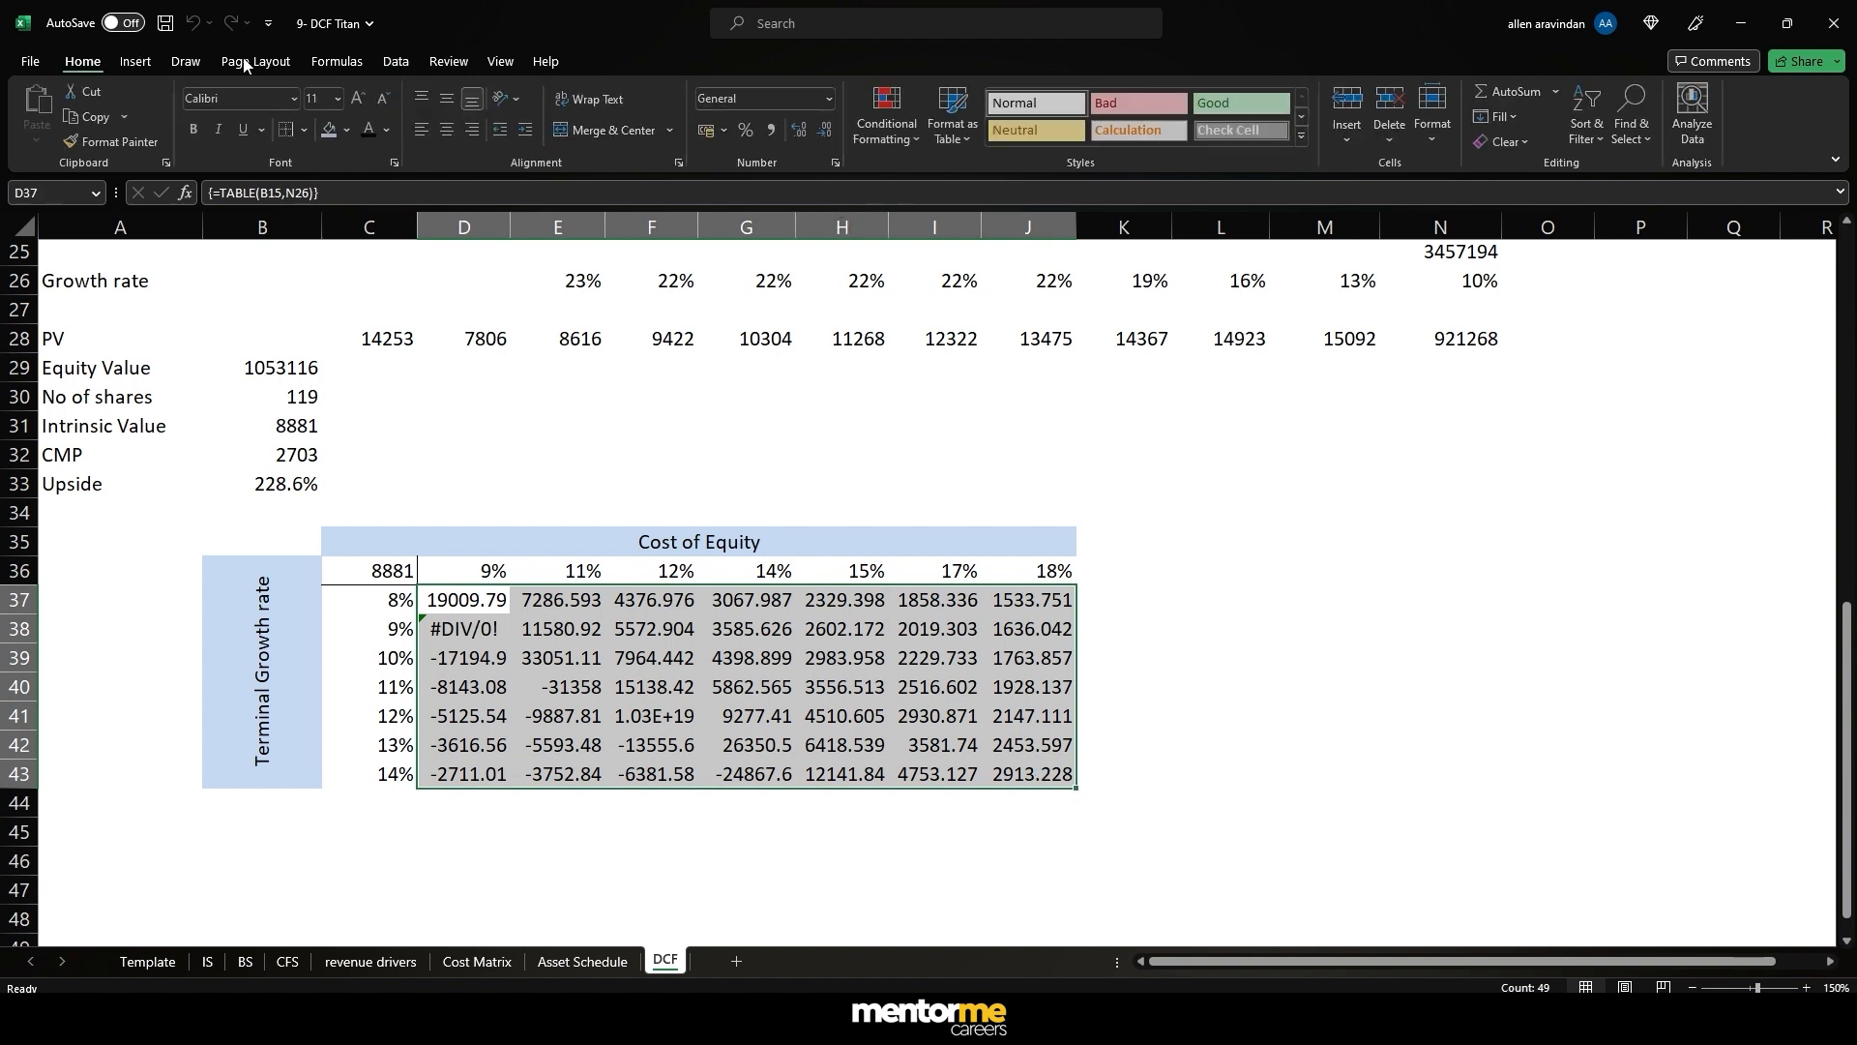
pyautogui.click(822, 129)
pyautogui.click(823, 129)
pyautogui.click(796, 542)
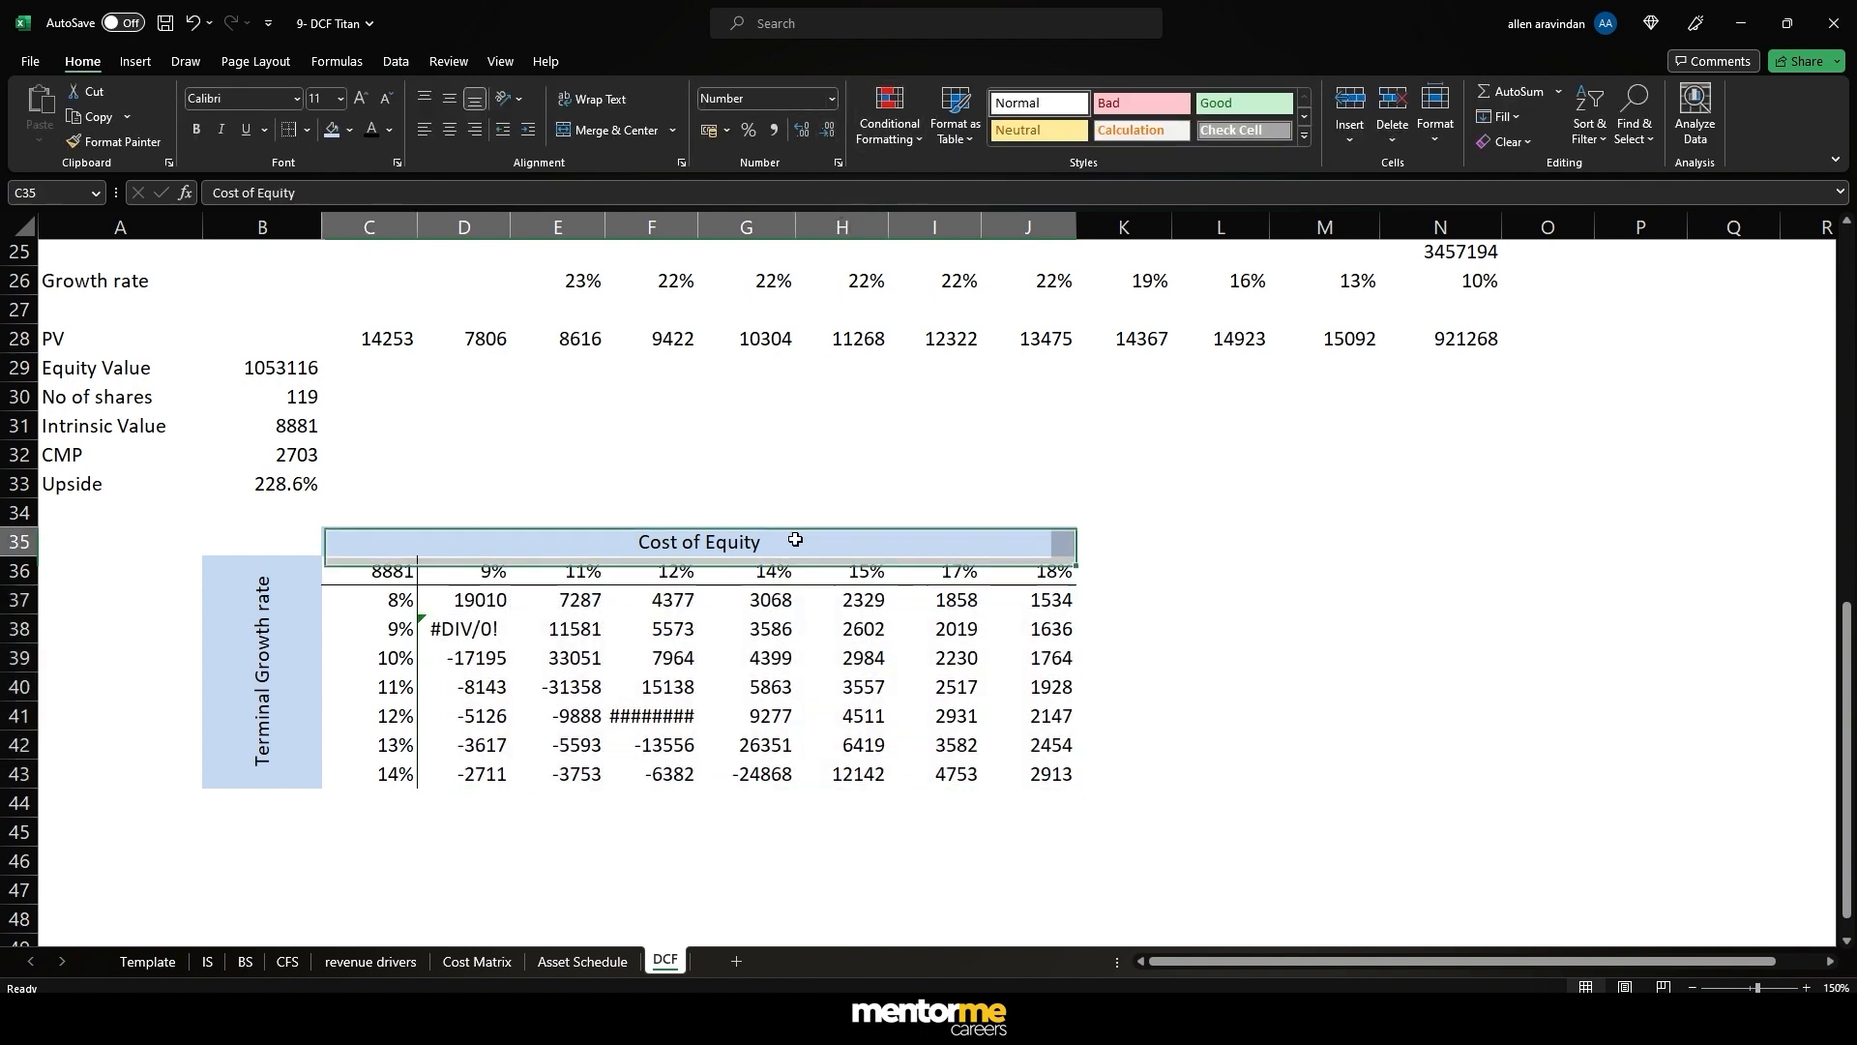
# - Show the terminal growth rates in C37:C43 and the cost of equity values in D36:J36 with two decimal places
pyautogui.click(672, 711)
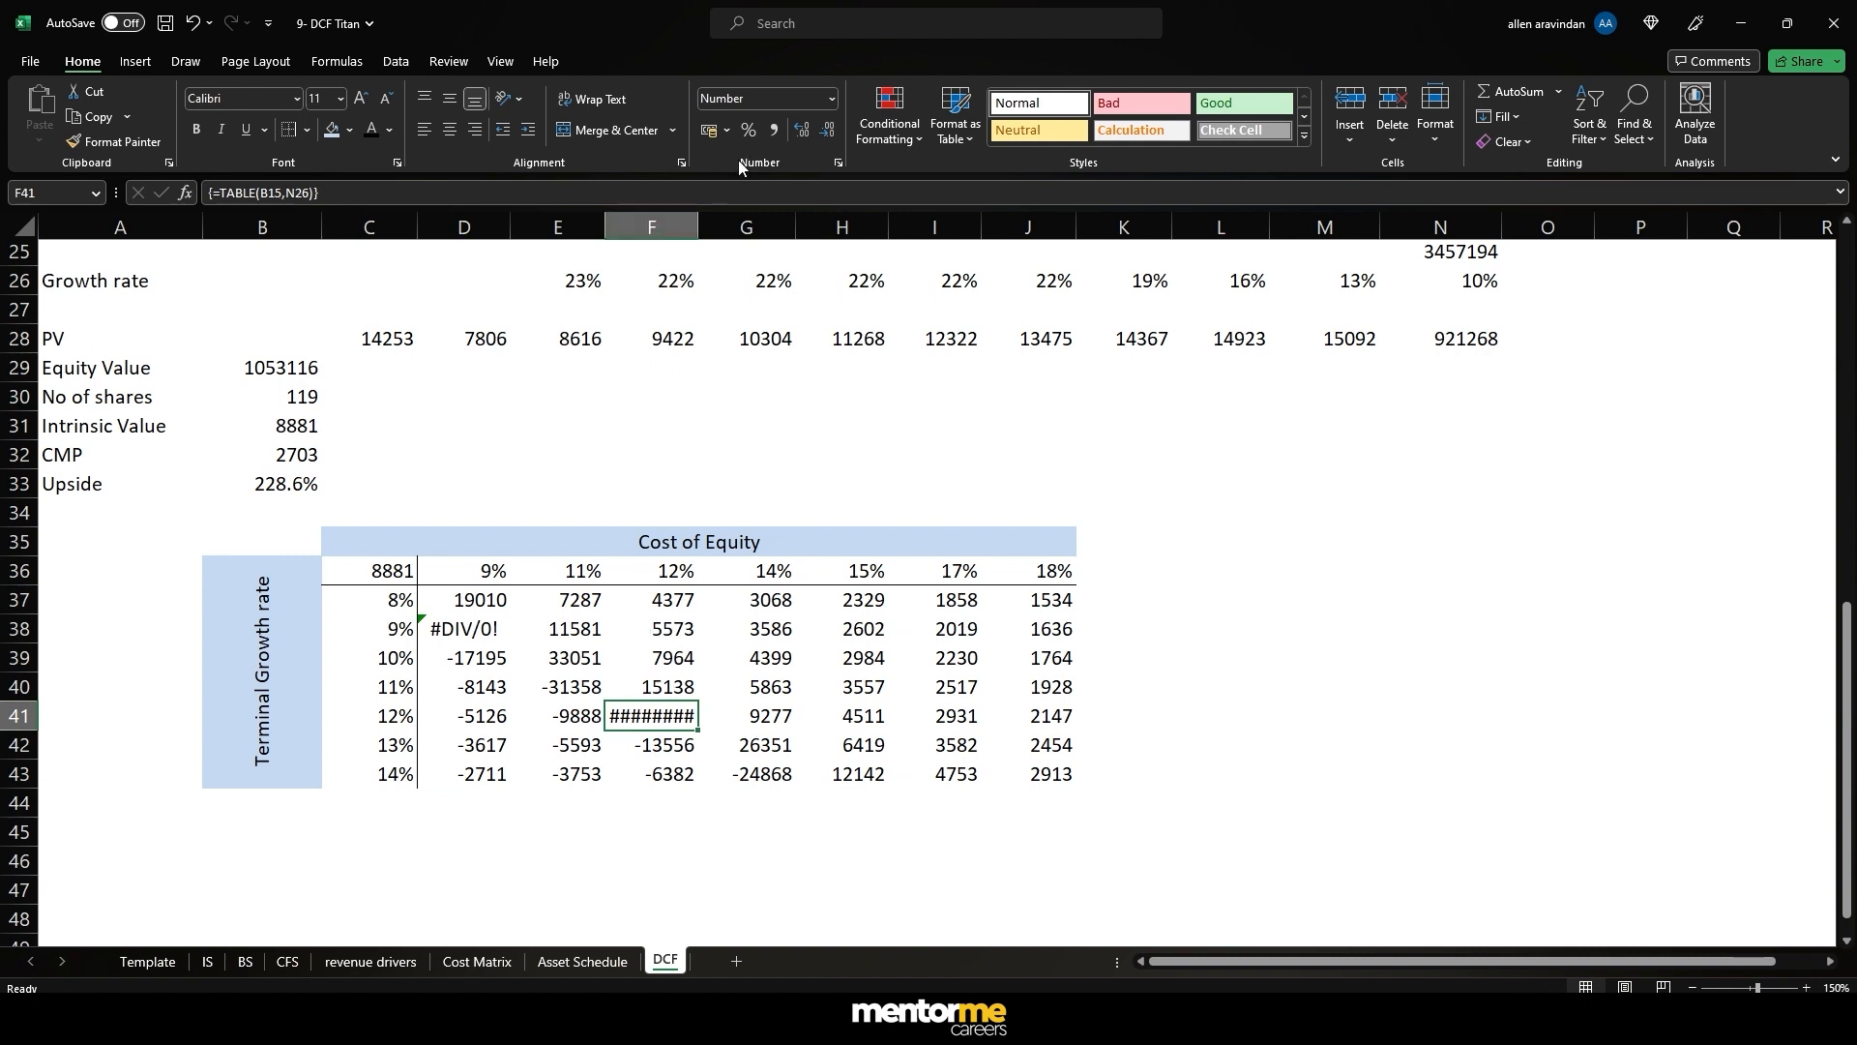
pyautogui.click(675, 569)
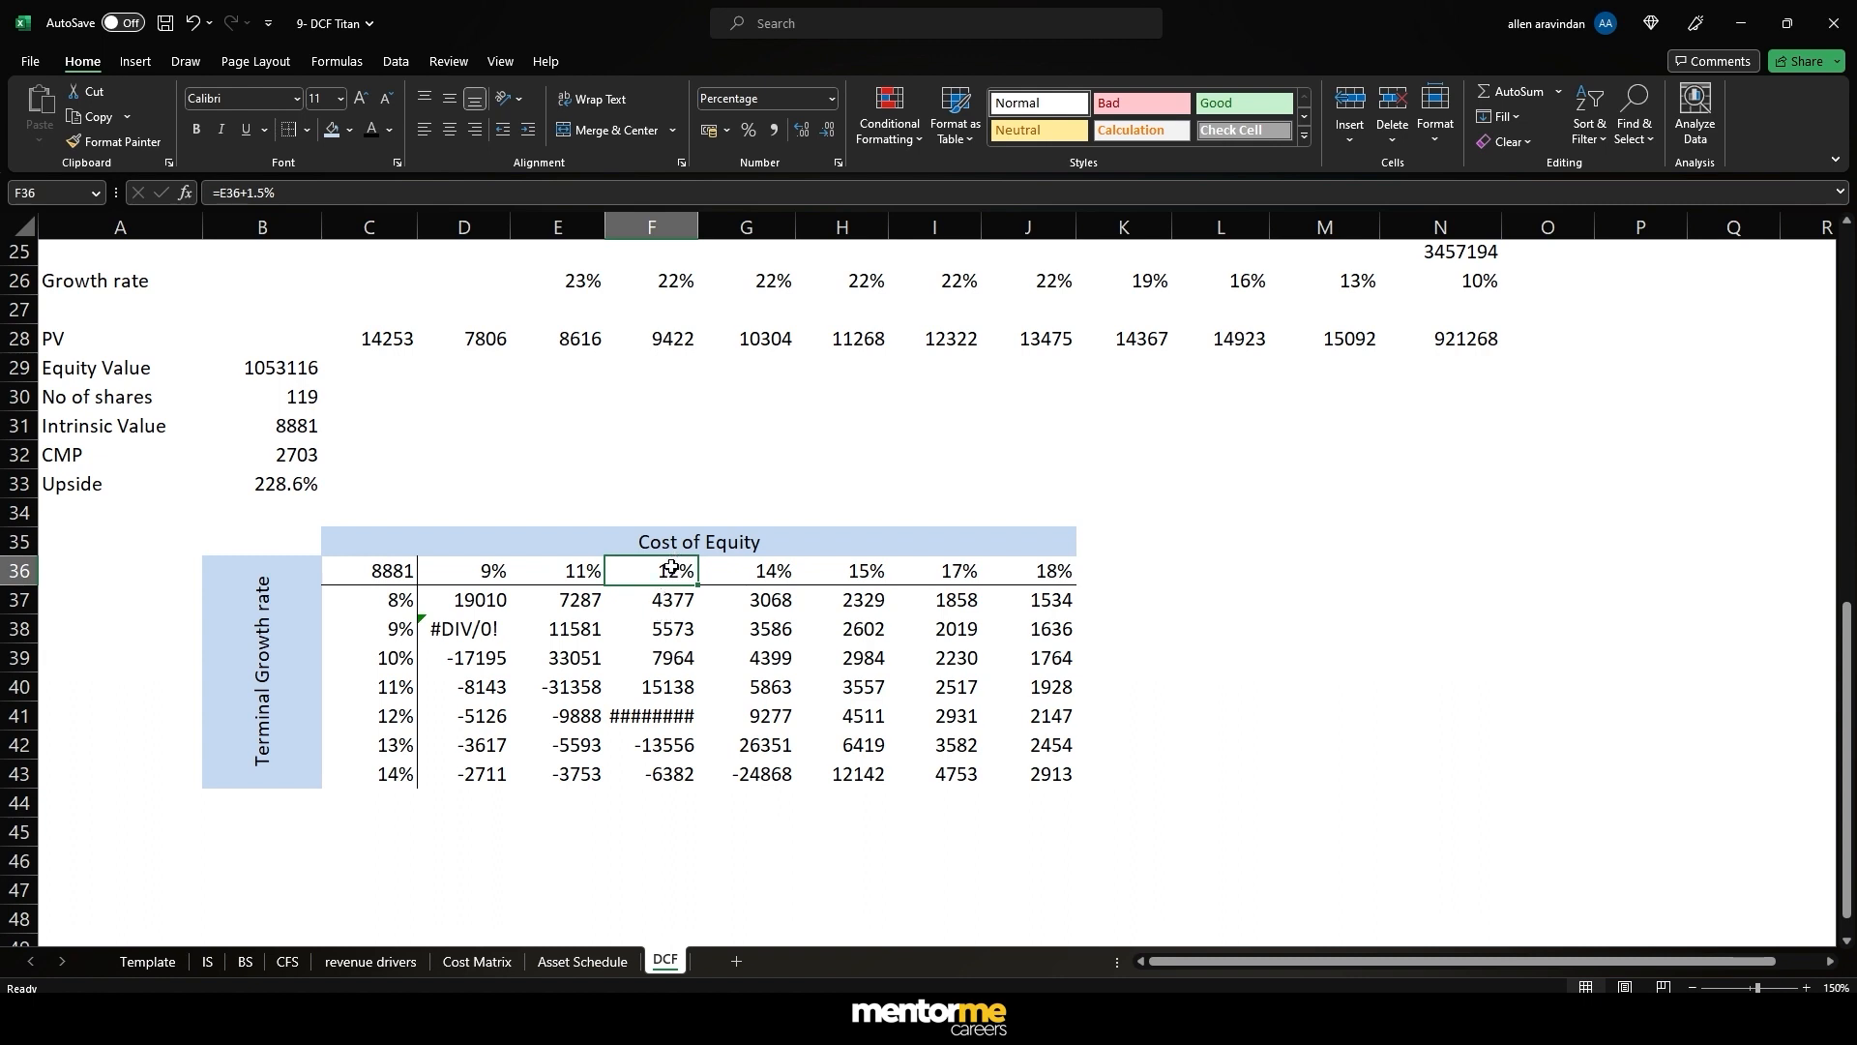
pyautogui.click(384, 717)
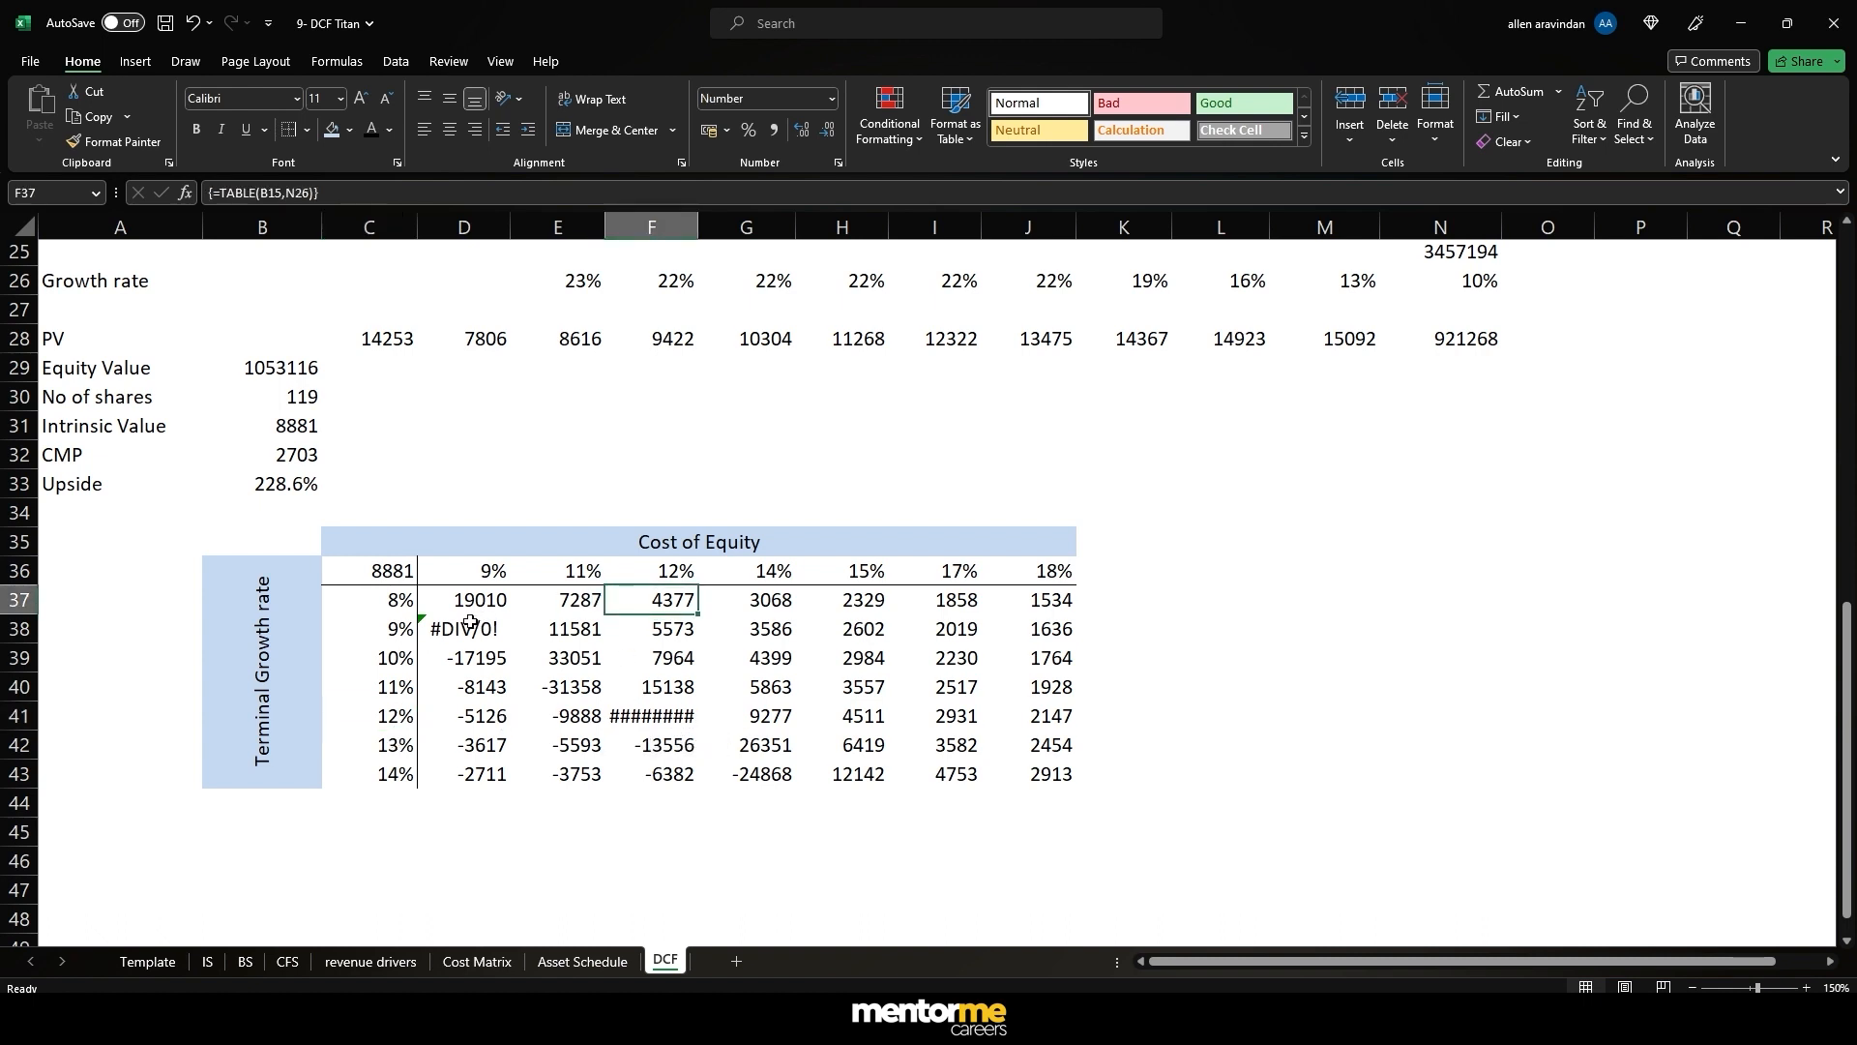
pyautogui.moveTo(394, 600); pyautogui.dragTo(390, 760)
pyautogui.click(809, 136)
pyautogui.click(808, 135)
pyautogui.moveTo(491, 577); pyautogui.dragTo(1028, 570)
pyautogui.click(803, 130)
pyautogui.click(803, 129)
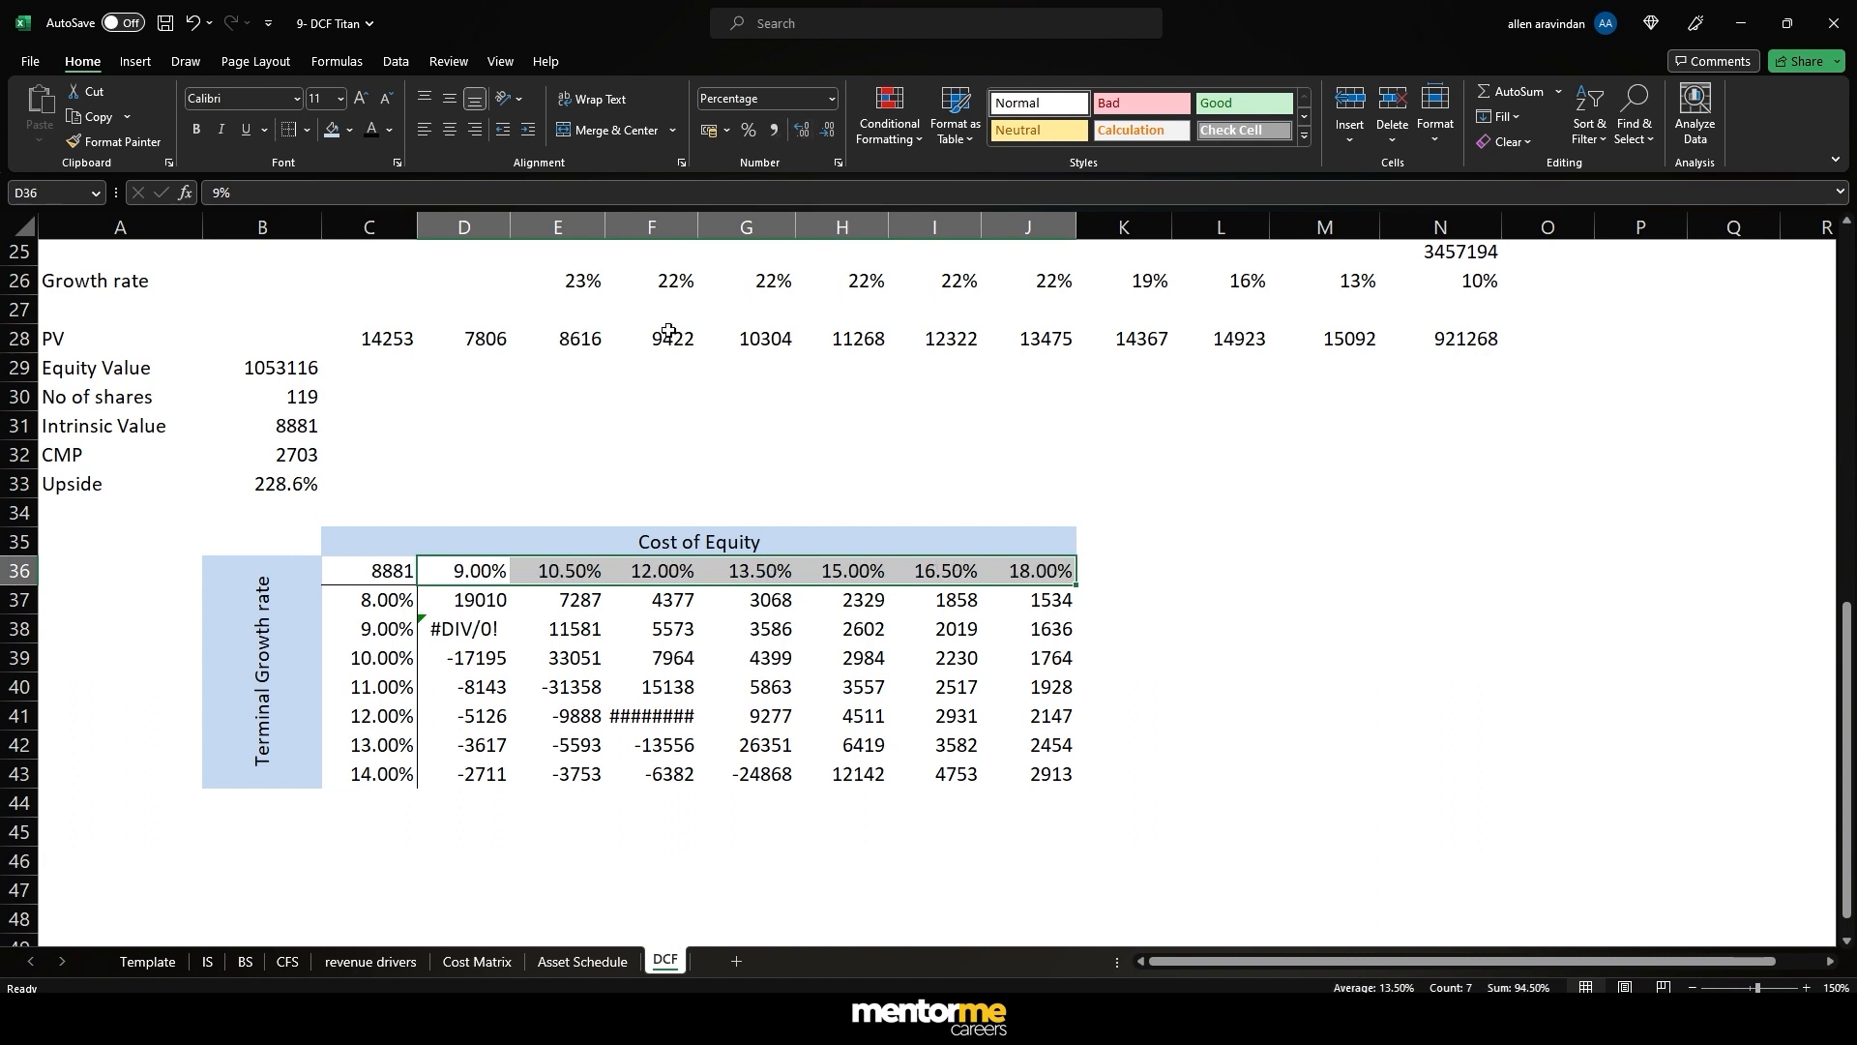
# - Set the first cost of equity value in D36 to 10%
pyautogui.click(457, 577)
pyautogui.write('10')
pyautogui.press('Return')
pyautogui.press('Down')
pyautogui.press('Down')
pyautogui.press('Down')
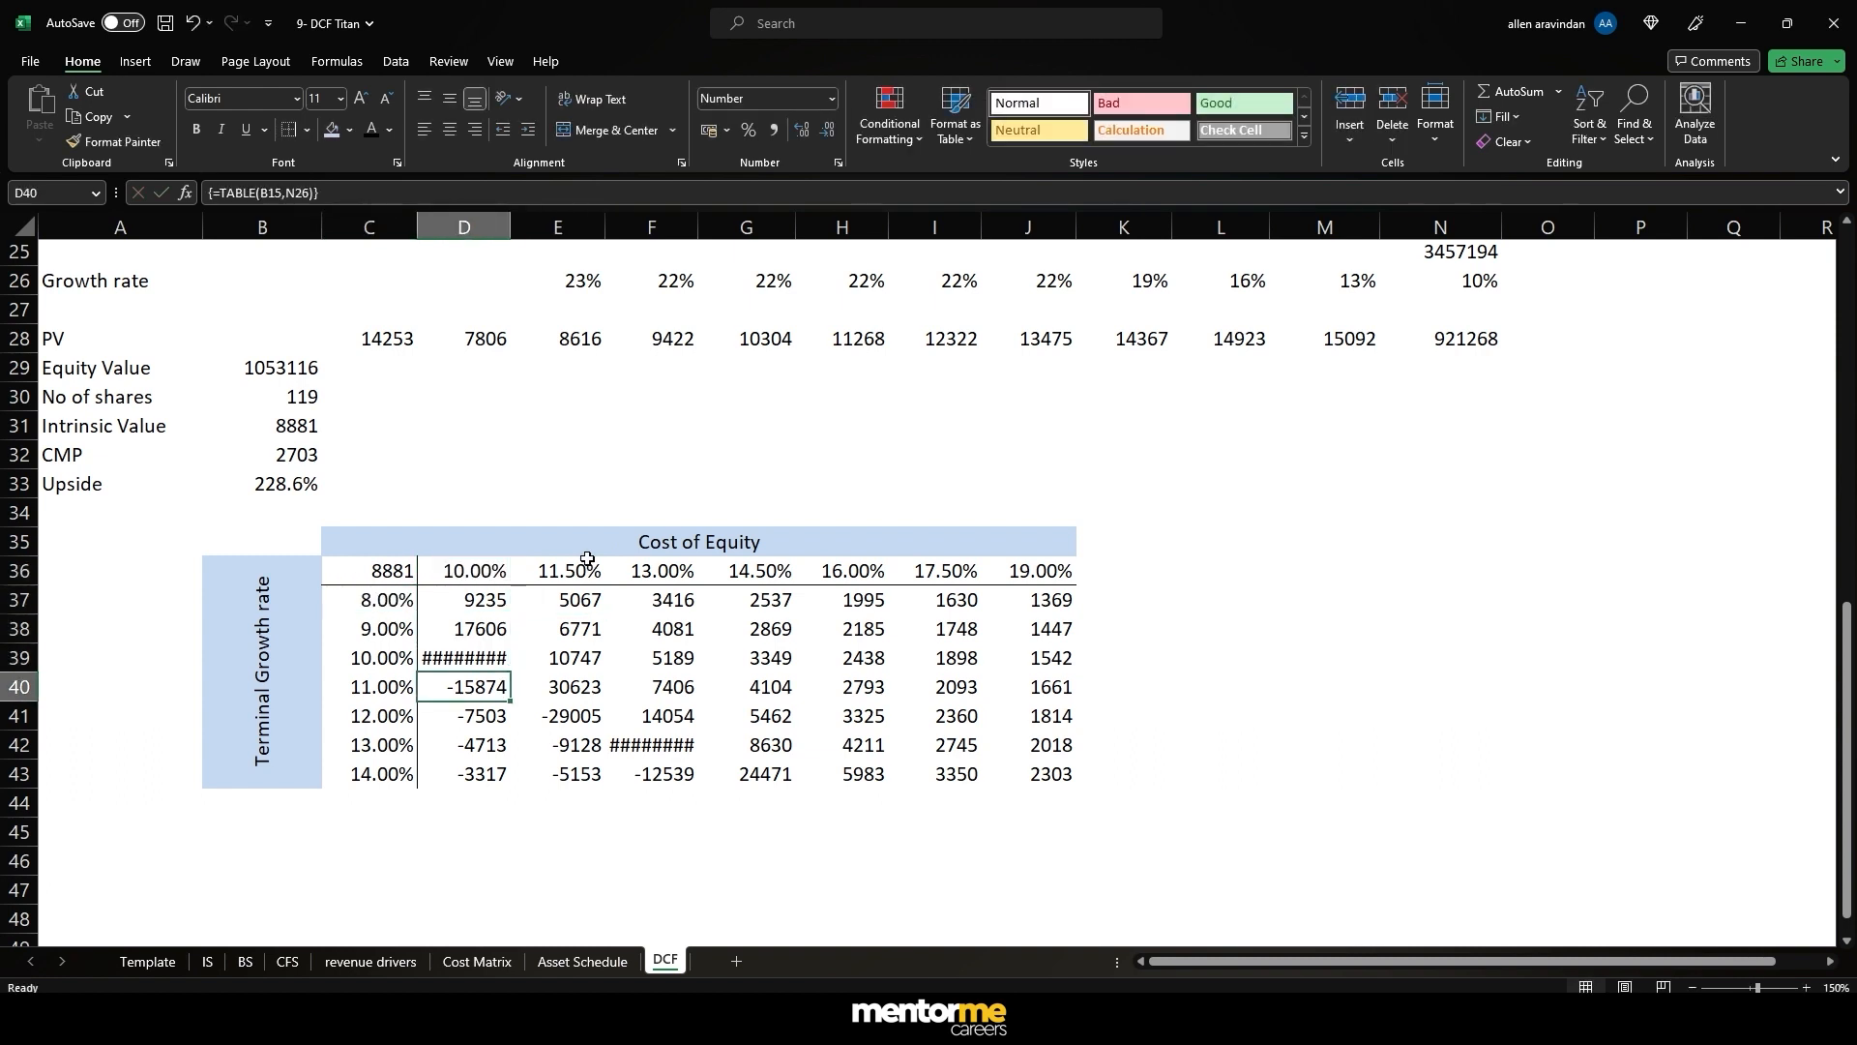
# - Examine the sensitivity results around D36:E40 and the terminal growth rate formulas in C38 and C39
pyautogui.press('Up')
pyautogui.press('Up')
pyautogui.press('Right')
pyautogui.press('Up')
pyautogui.press('Up')
pyautogui.press('Down')
pyautogui.press('Left')
pyautogui.press('Up')
pyautogui.press('Up')
pyautogui.press('Down')
pyautogui.press('Down')
pyautogui.press('Down')
pyautogui.press('Down')
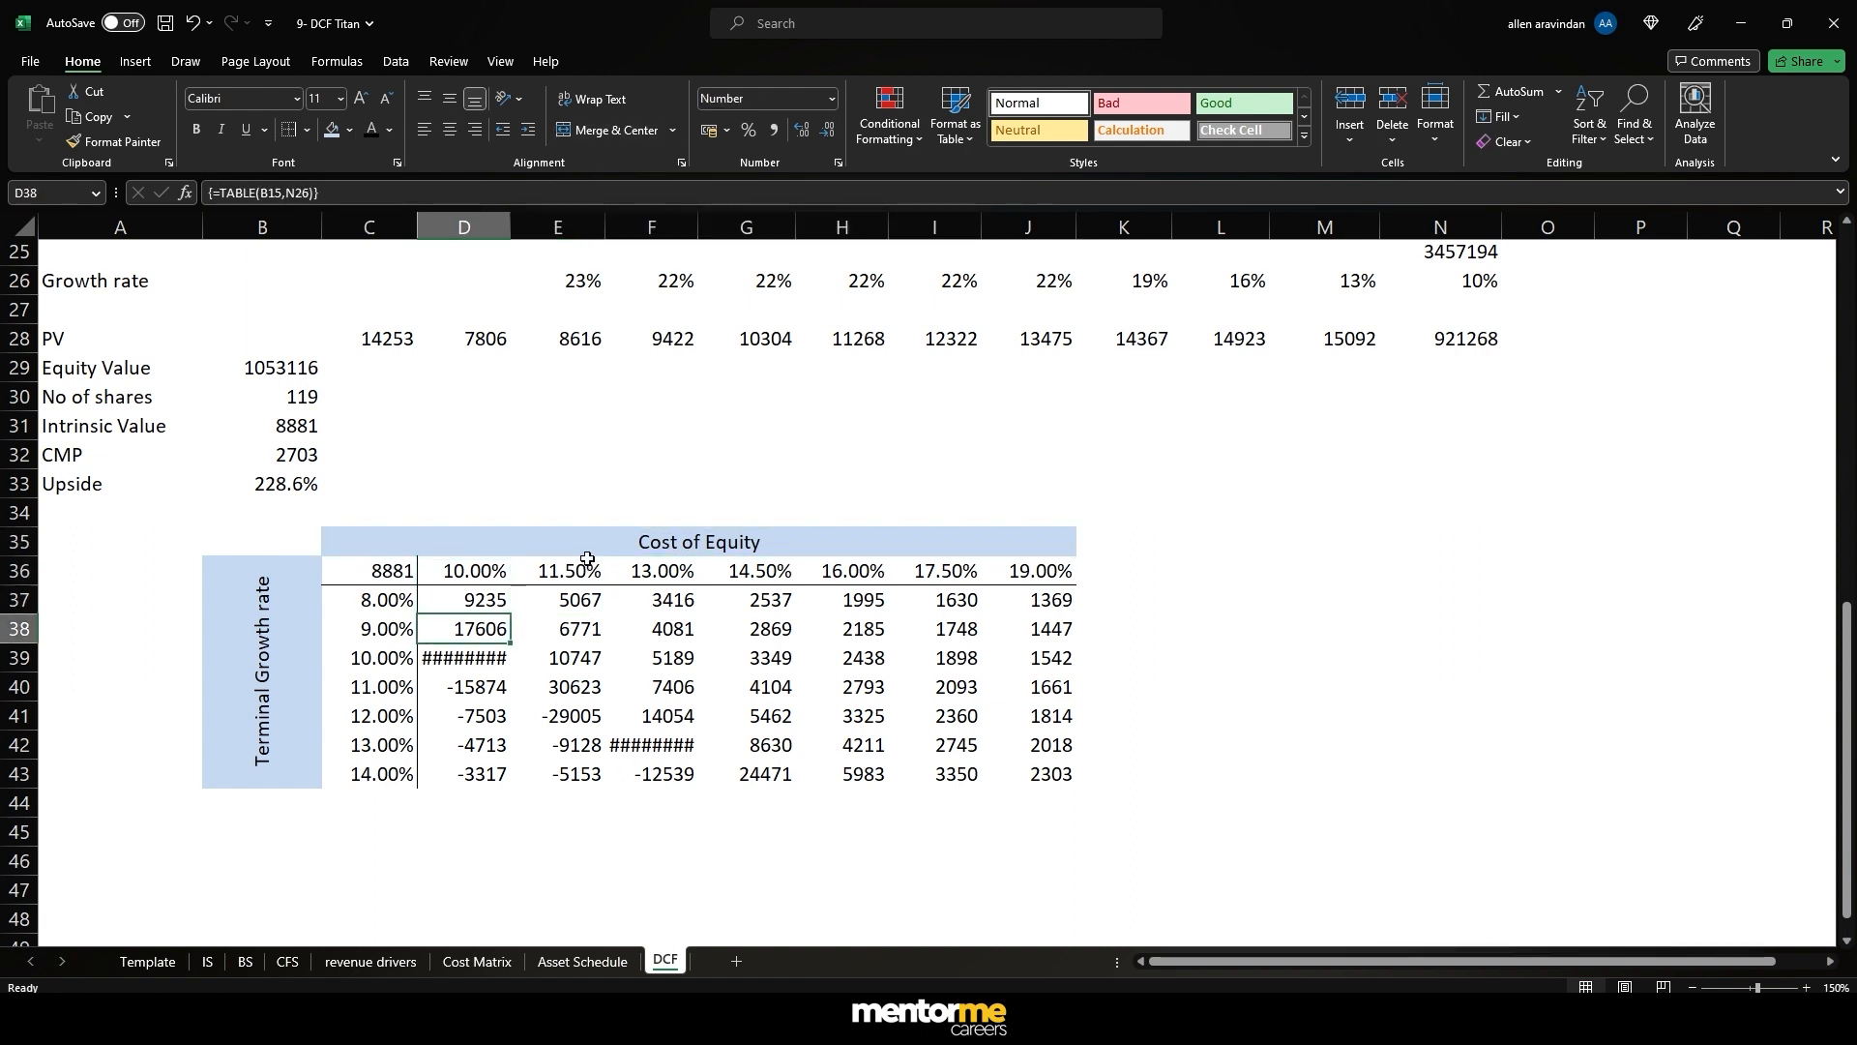
pyautogui.press('Left')
pyautogui.press('Up')
pyautogui.press('F2')
pyautogui.press('Escape')
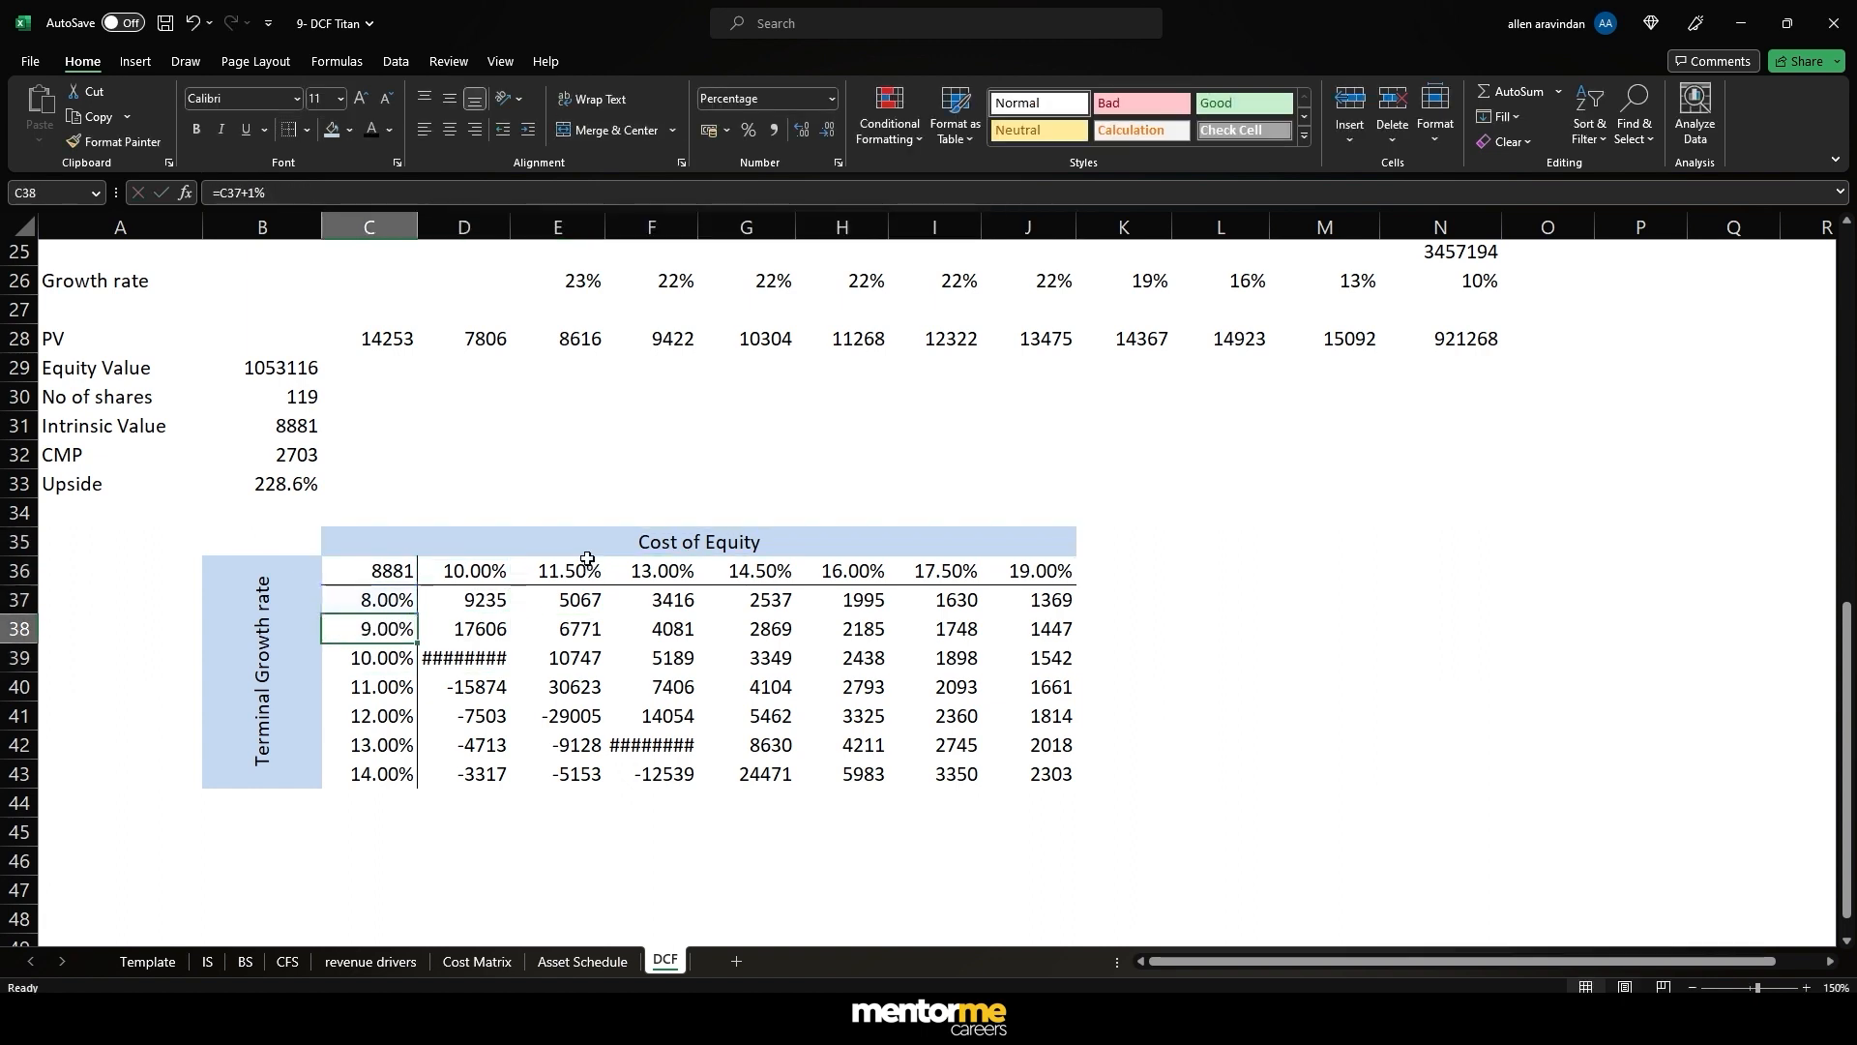
pyautogui.press('Down')
pyautogui.press('F2')
pyautogui.press('Escape')
# - Try the formula =C38+1.25% in C39 filled down through C43, and undo both changes
pyautogui.press('F2')
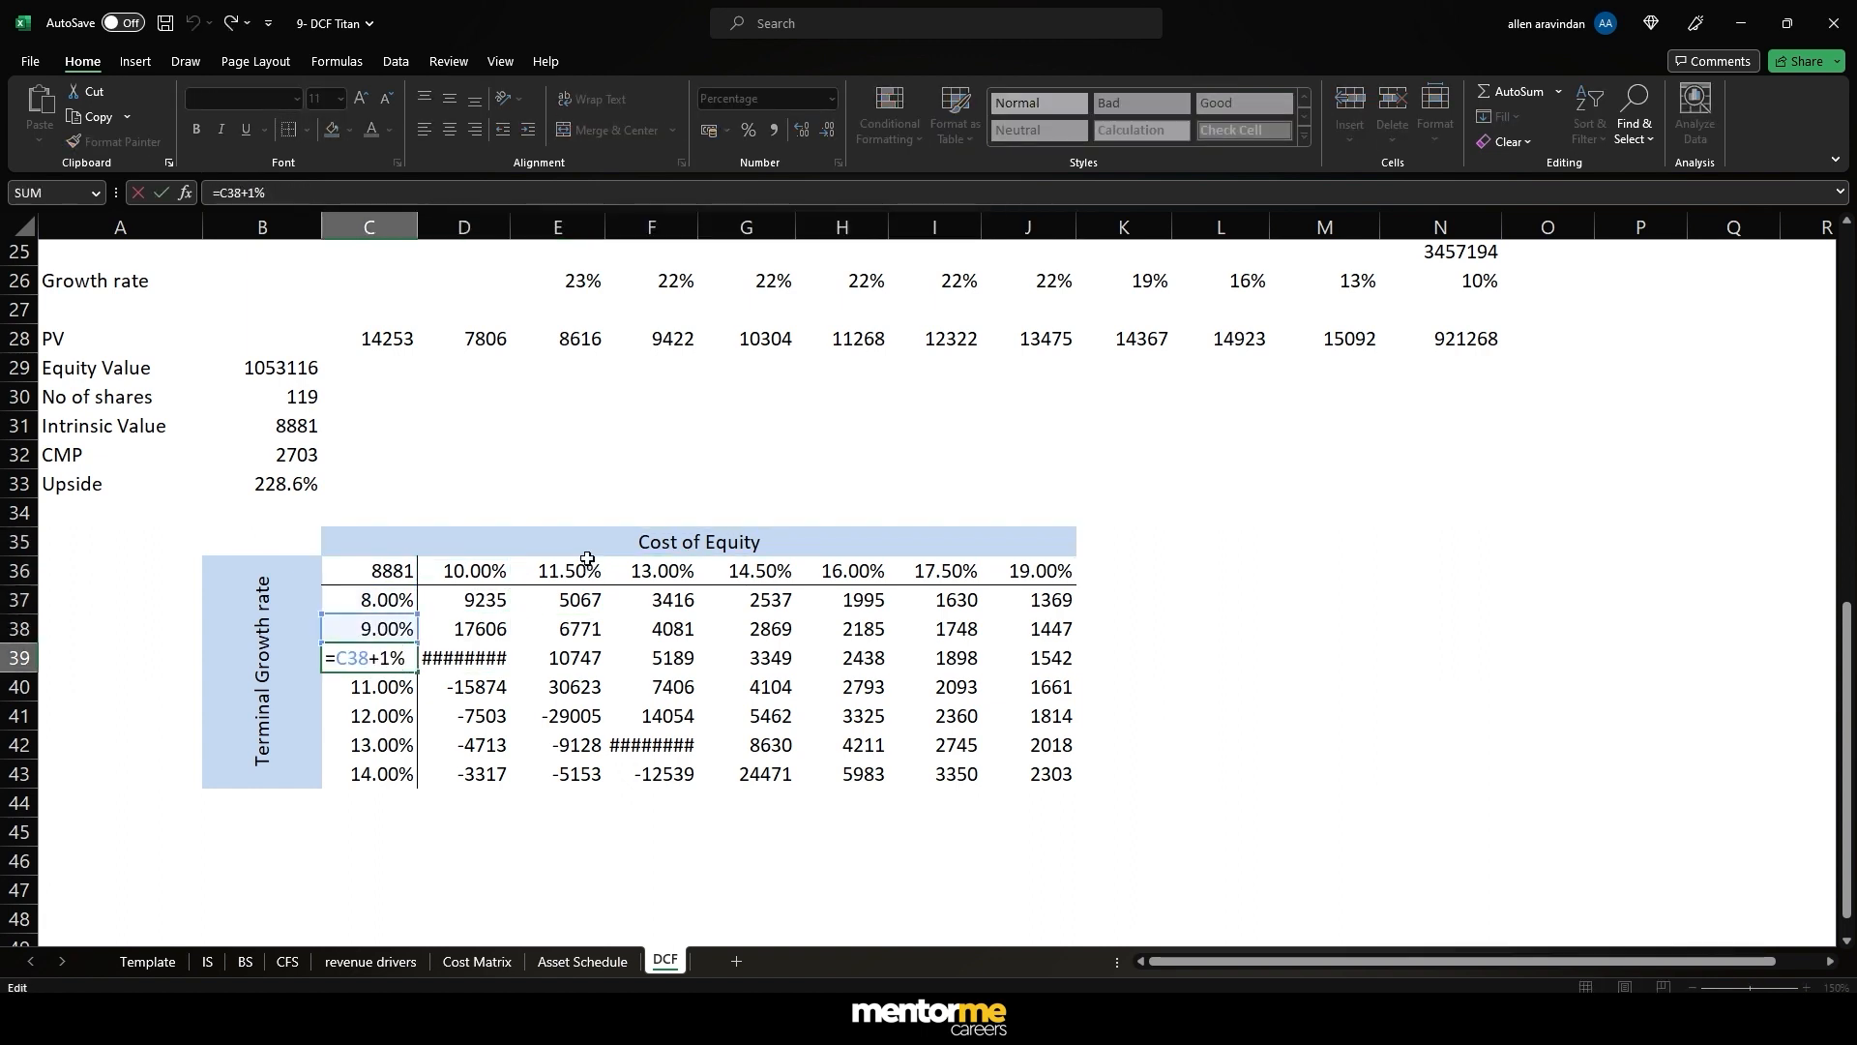
pyautogui.press('Left')
pyautogui.write('.25')
pyautogui.hotkey('ctrl', 'Return')
pyautogui.hotkey('shift', 'Down')
pyautogui.hotkey('shift', 'Down')
pyautogui.hotkey('shift', 'Down')
pyautogui.hotkey('shift', 'Down')
pyautogui.hotkey('ctrl', 'd')
pyautogui.press('Right')
pyautogui.press('Left')
pyautogui.press('F2')
pyautogui.press('Escape')
pyautogui.hotkey('ctrl', 'z')
pyautogui.hotkey('ctrl', 'z')
pyautogui.hotkey('ctrl', 'c')
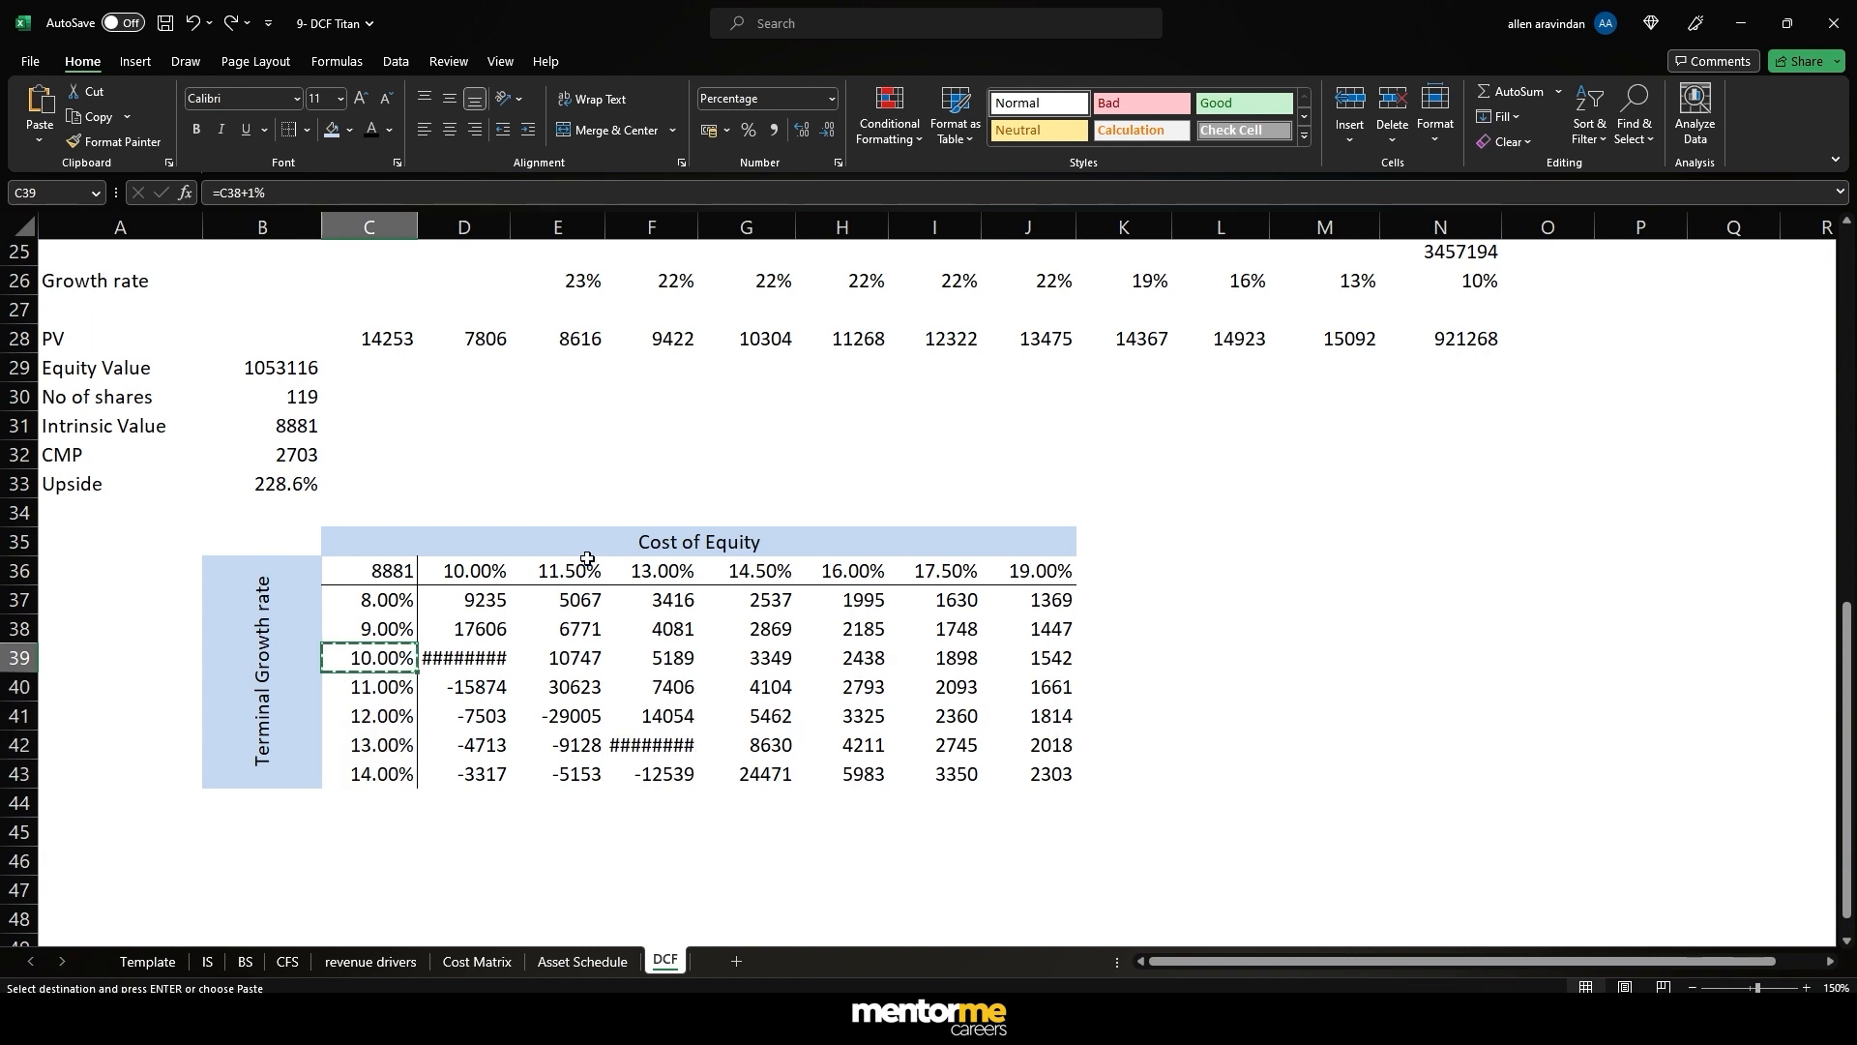
pyautogui.press('Escape')
pyautogui.press('Up')
pyautogui.press('F2')
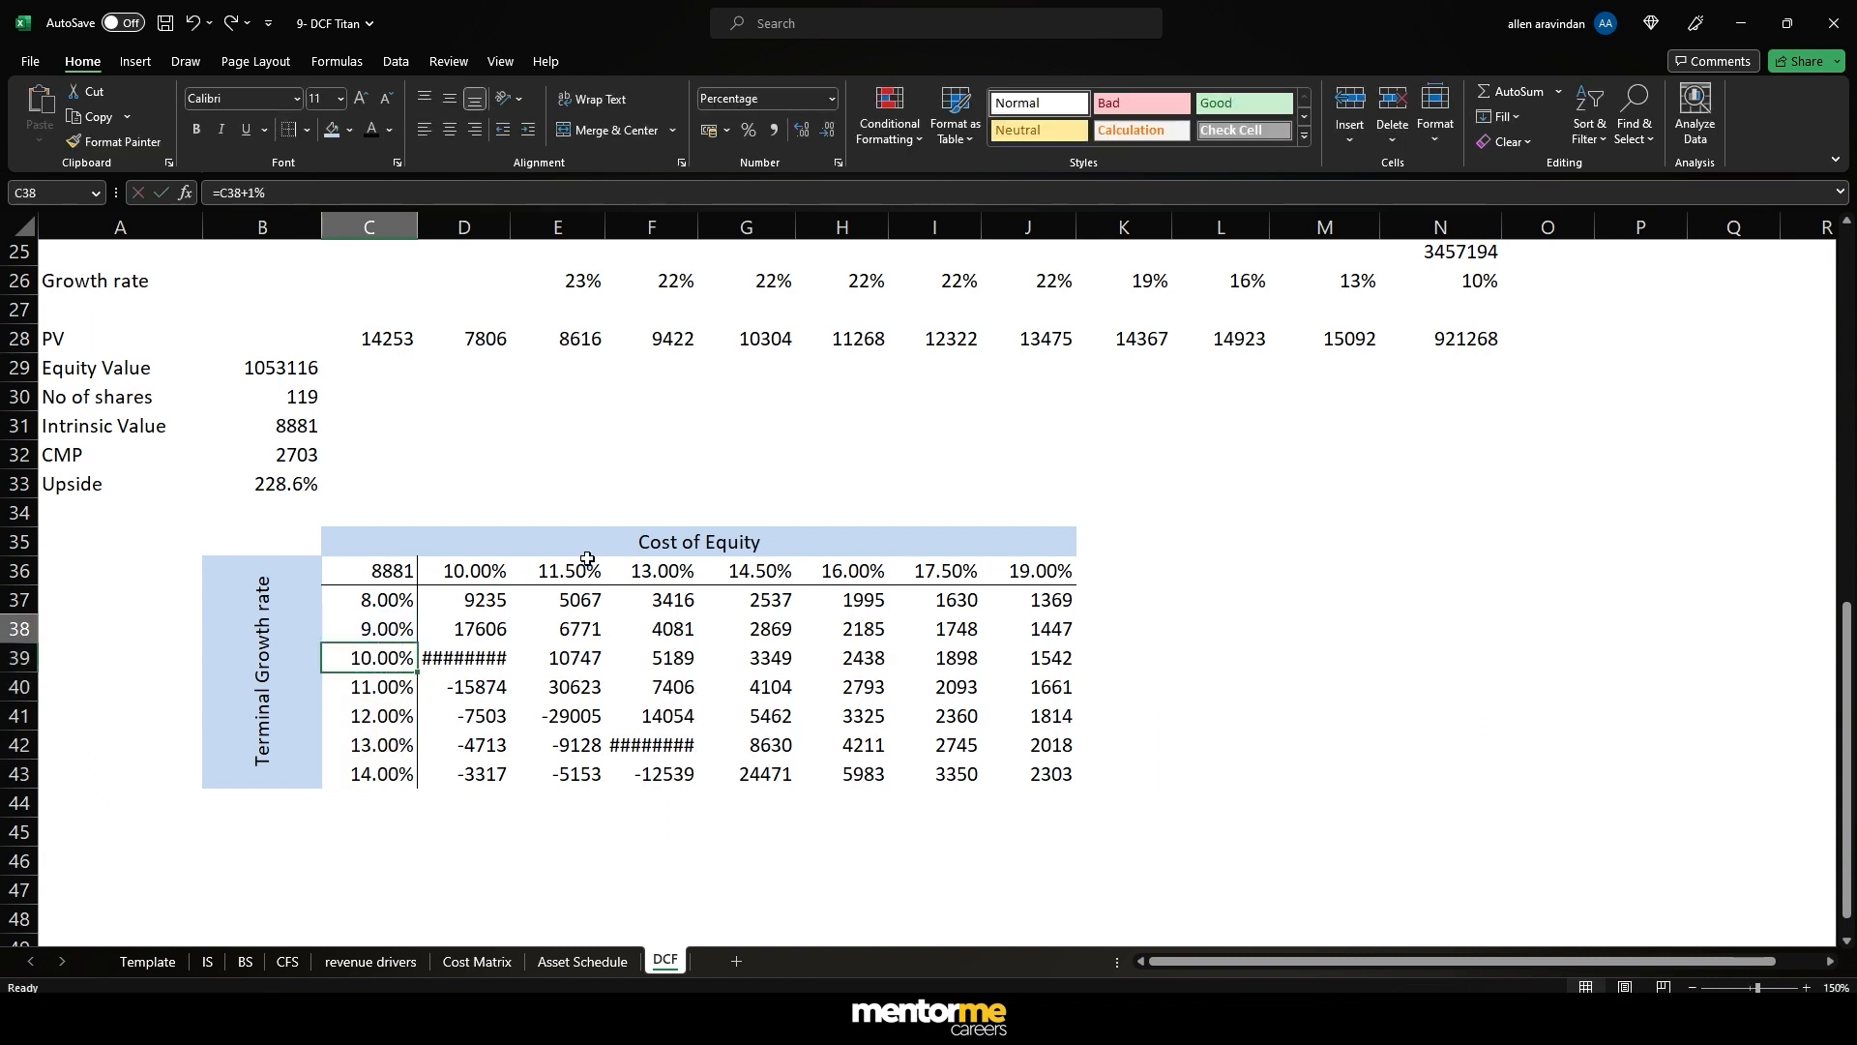
pyautogui.press('Escape')
pyautogui.press('Down')
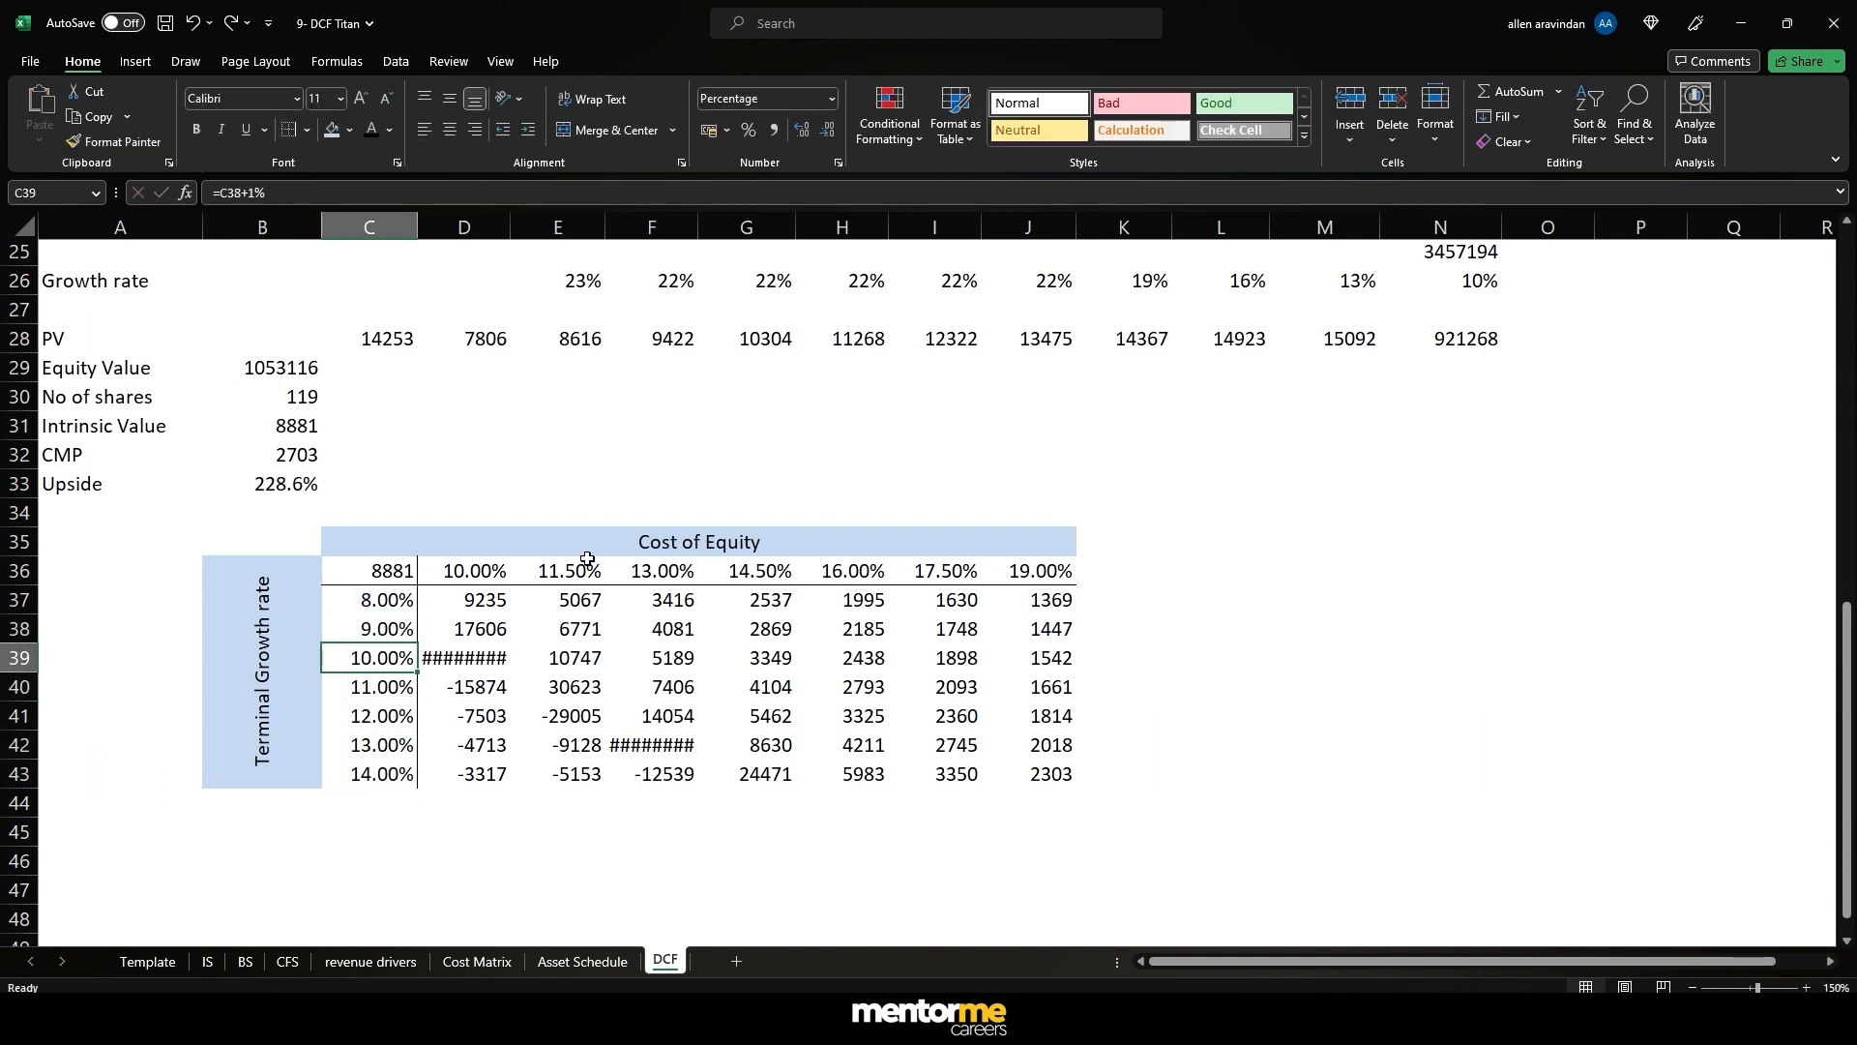
pyautogui.press('Right')
pyautogui.press('Right')
pyautogui.press('Left')
pyautogui.press('Left')
pyautogui.press('Right')
pyautogui.press('Right')
pyautogui.press('Left')
pyautogui.press('Left')
pyautogui.press('Right')
pyautogui.press('Right')
# - Set the first cost of equity value in D36 to 10.5%
pyautogui.press('Up')
pyautogui.press('Up')
pyautogui.press('Up')
pyautogui.press('Left')
pyautogui.write('10.5')
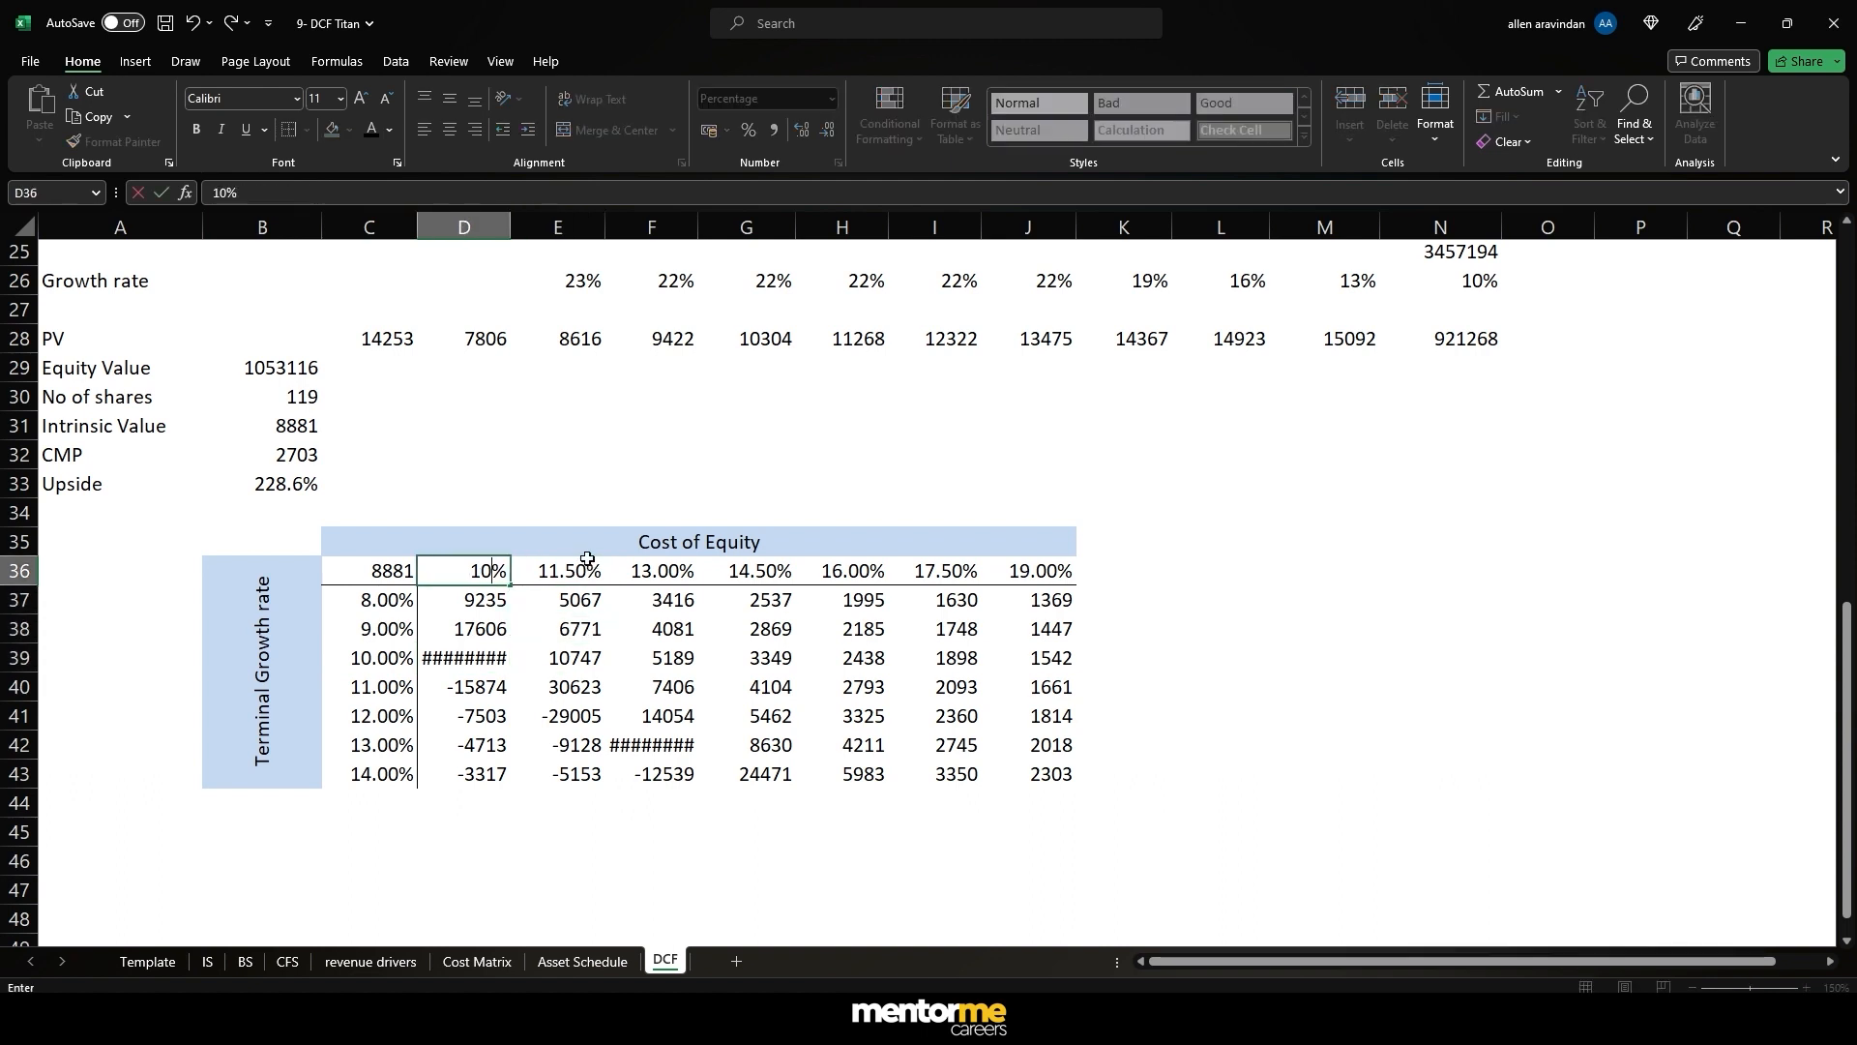
pyautogui.press('Return')
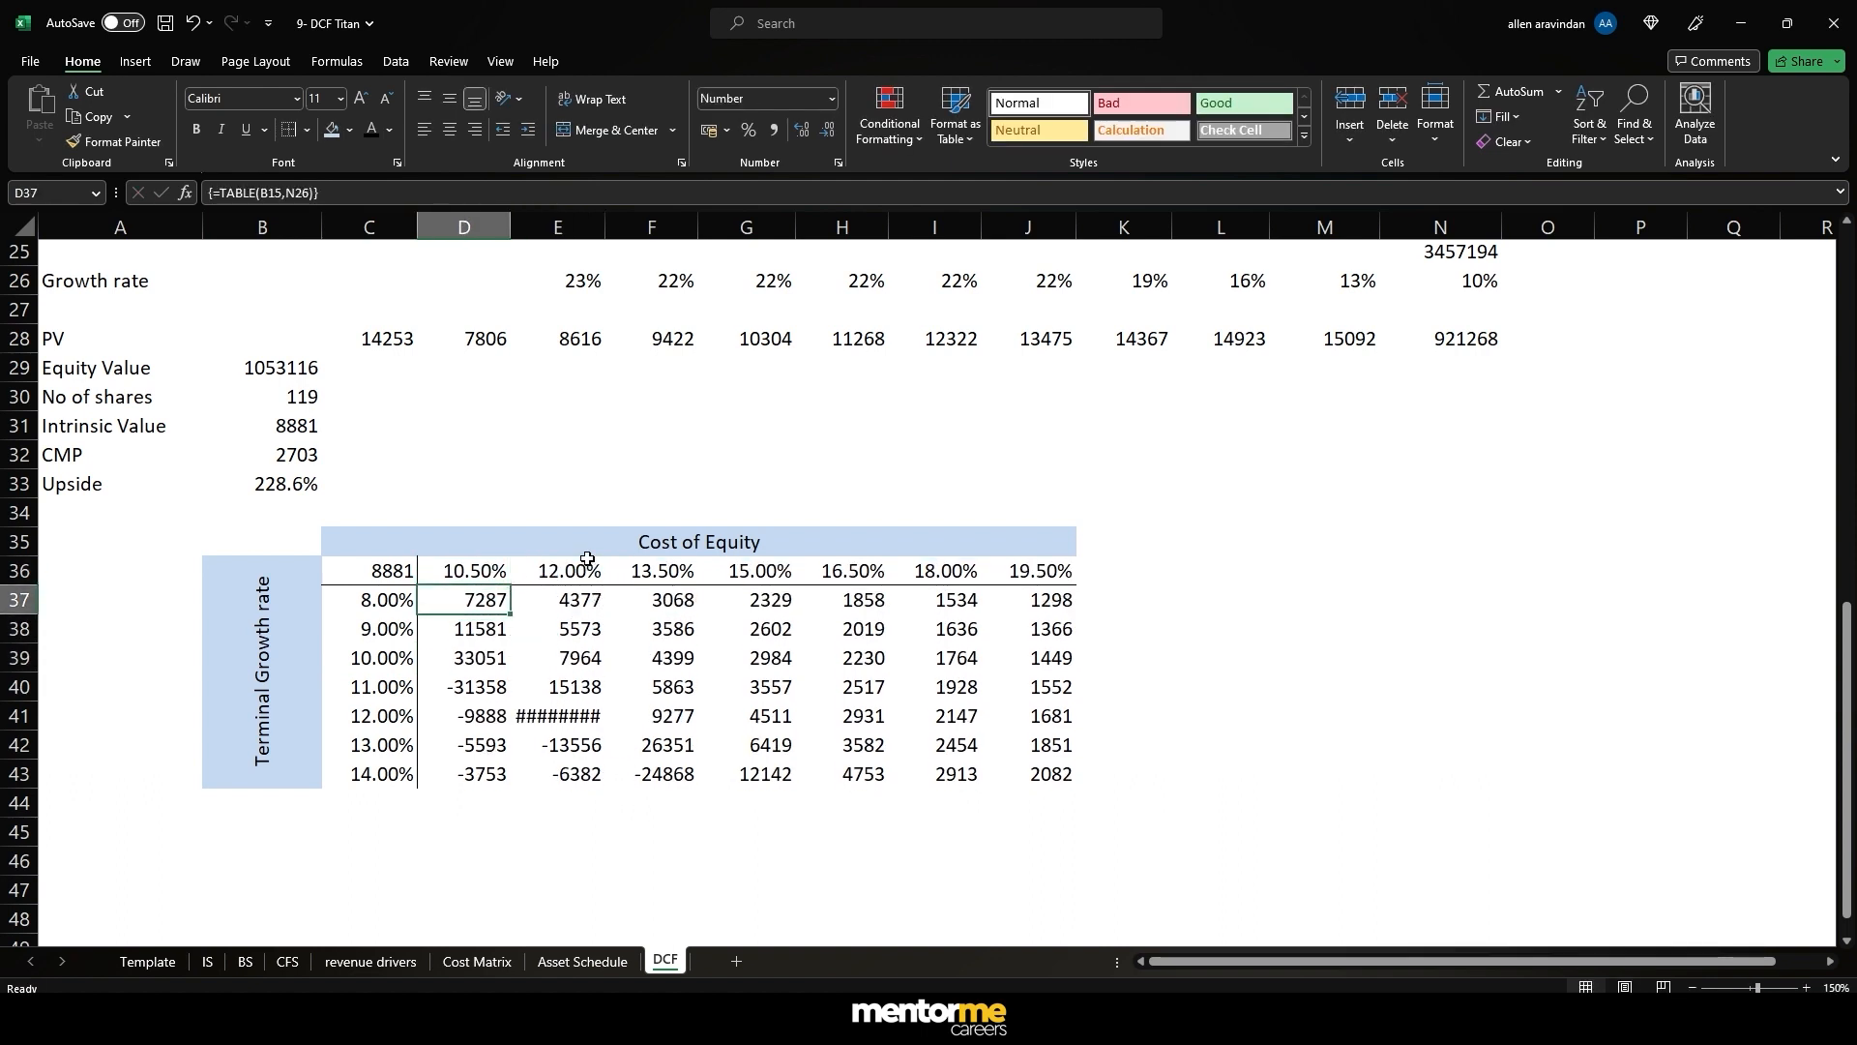
pyautogui.press('Down')
pyautogui.press('Down')
pyautogui.press('Down')
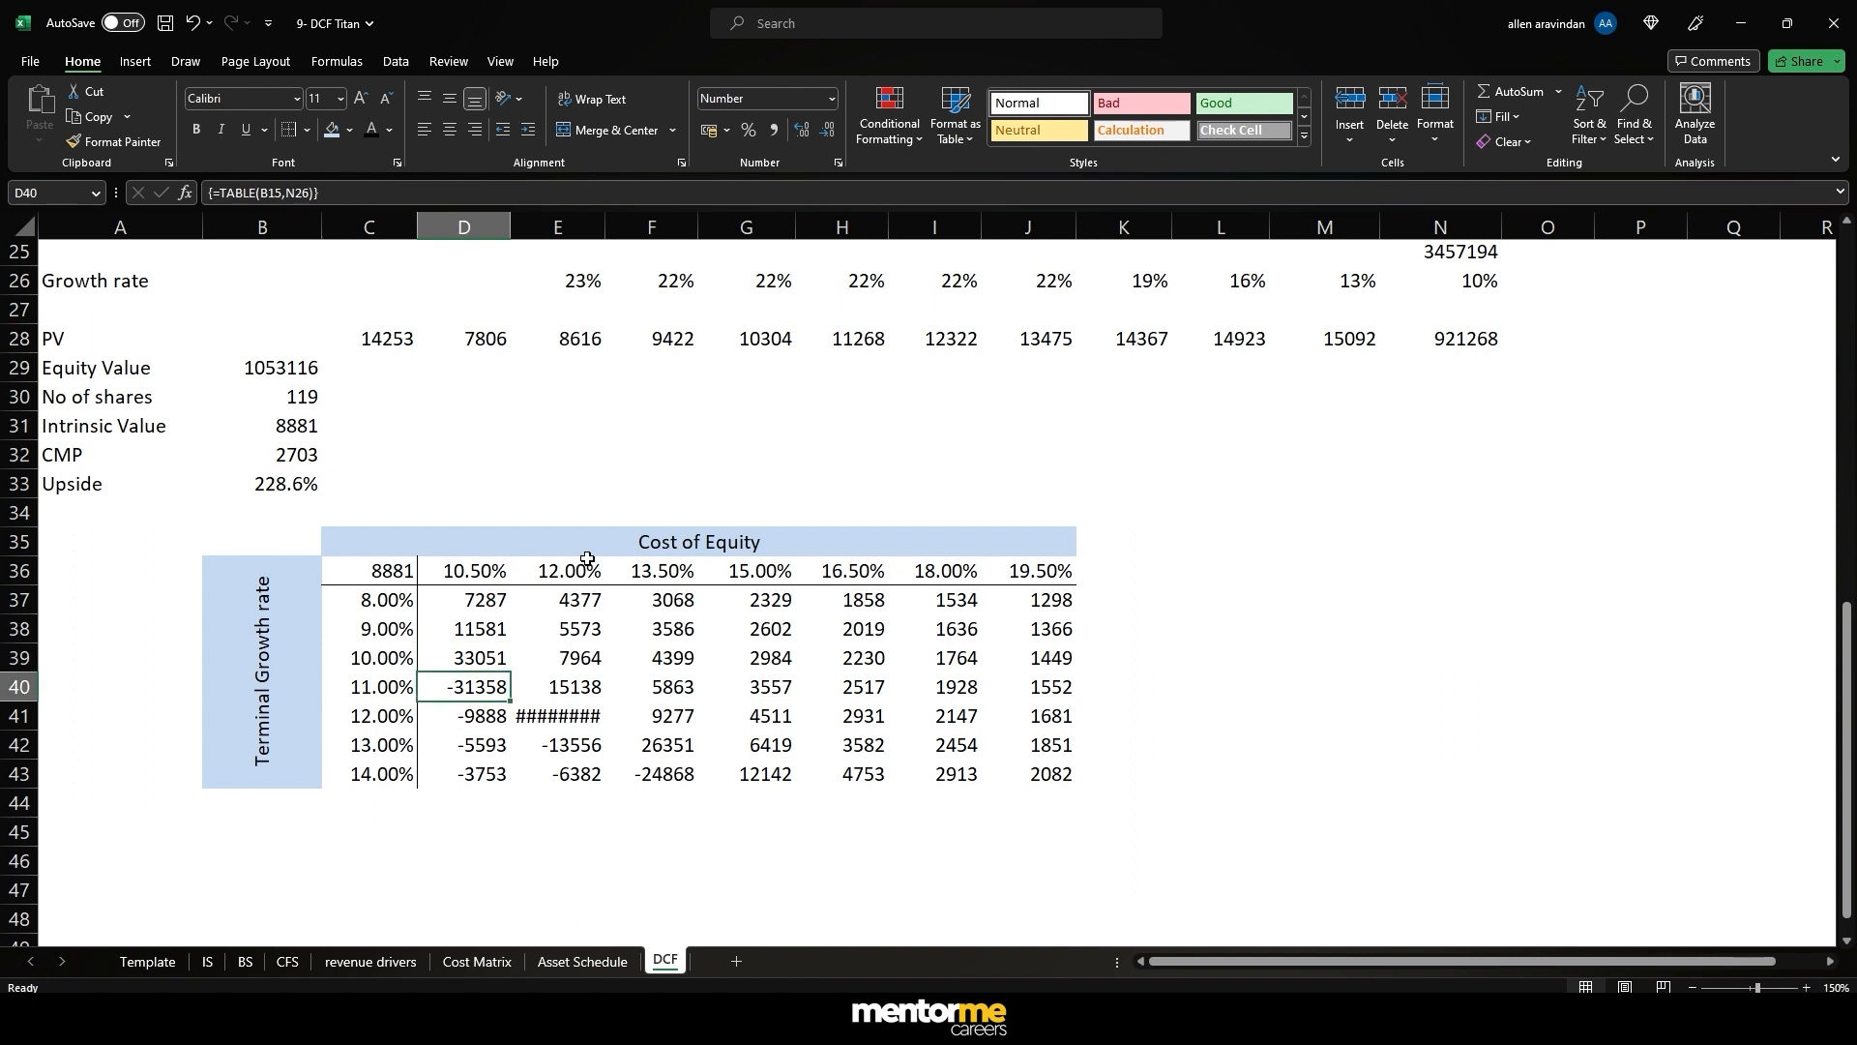
# - Set the first terminal growth rate in C37 to 55%
pyautogui.press('Left')
pyautogui.press('Up')
pyautogui.press('Up')
pyautogui.press('Up')
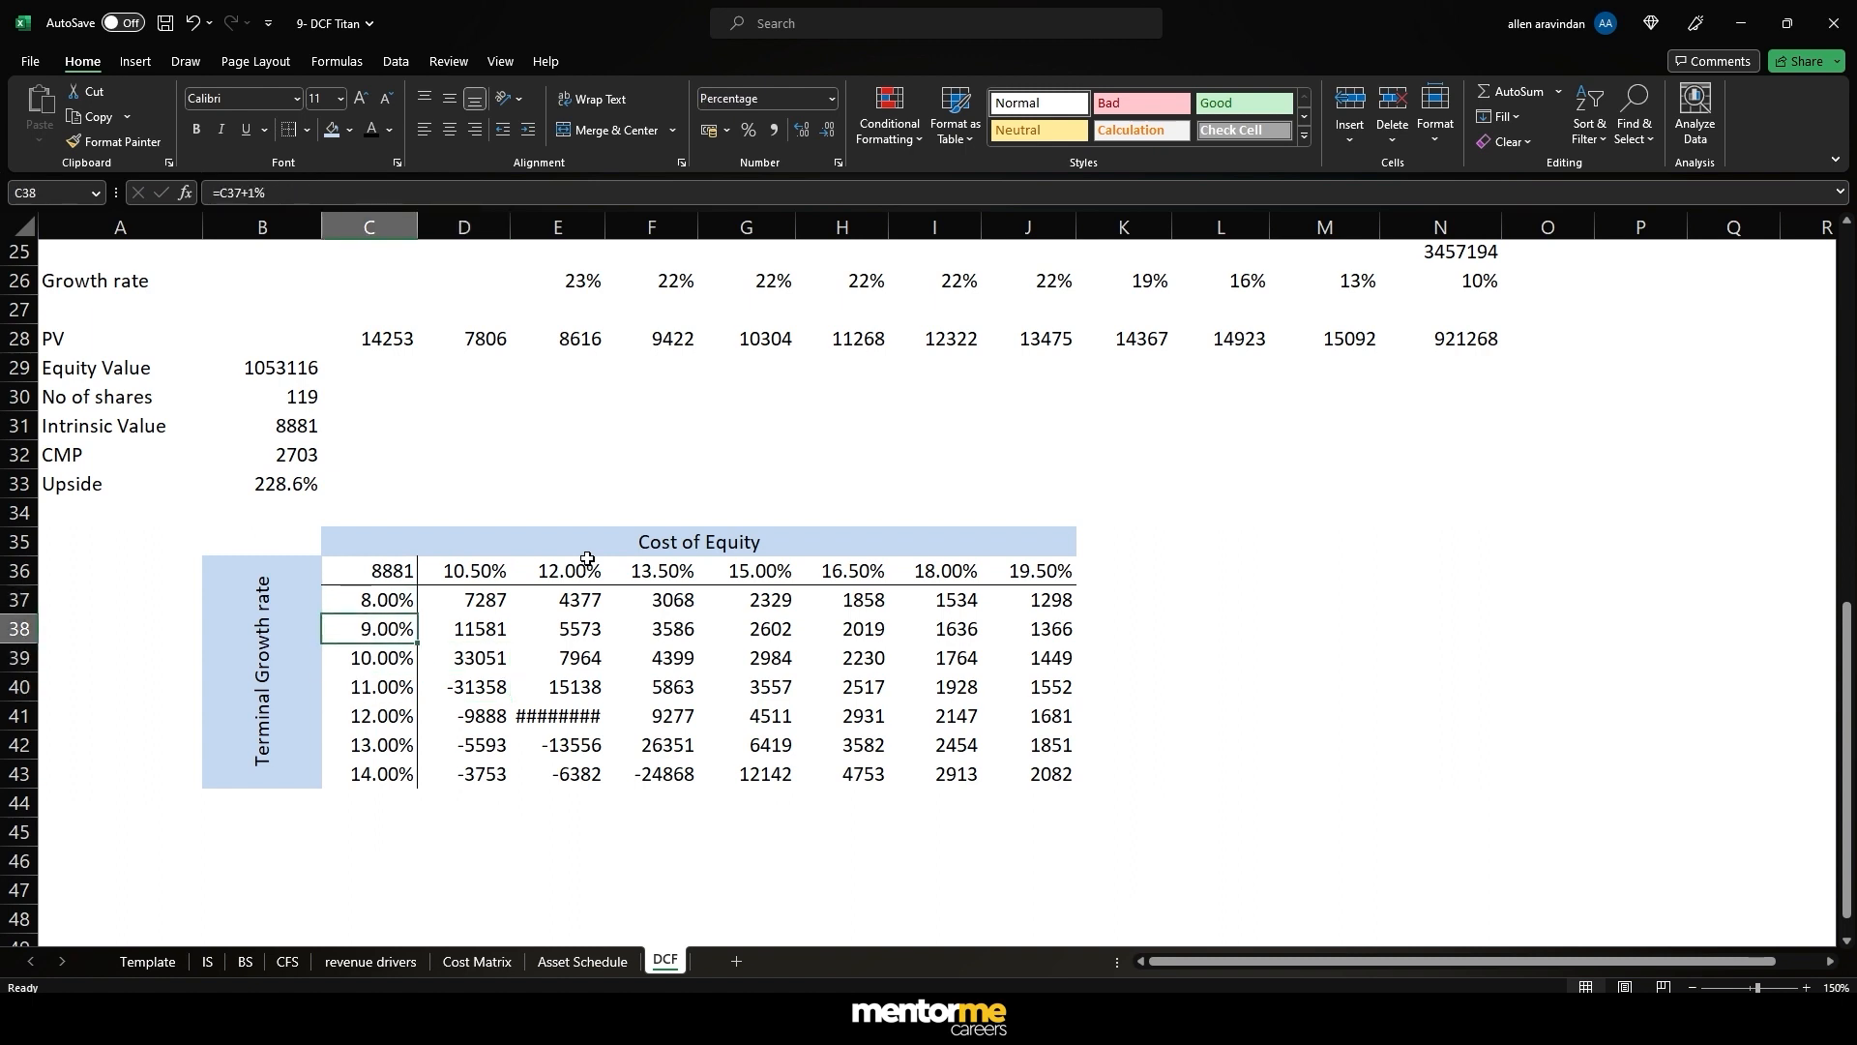
pyautogui.write('55')
pyautogui.press('Return')
pyautogui.press('Up')
pyautogui.press('Up')
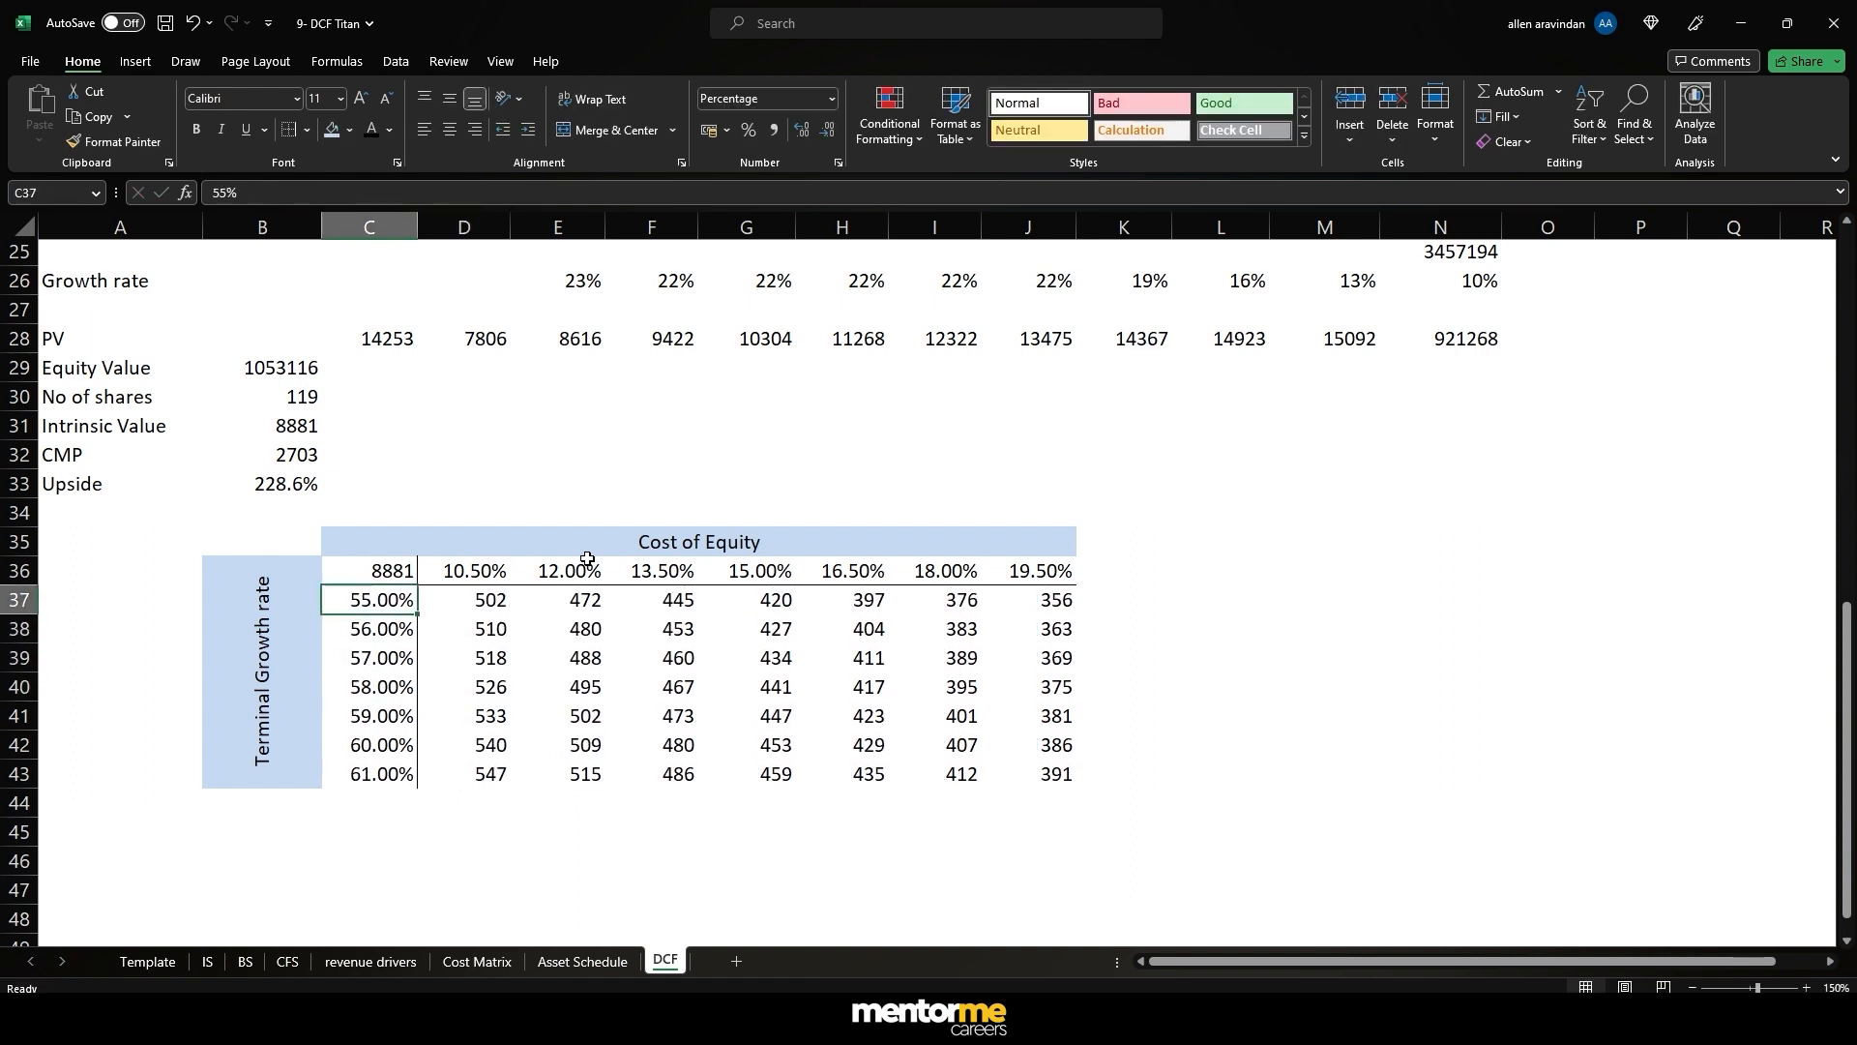
# - Set the first terminal growth rate in C37 to 5%
pyautogui.press('Down')
pyautogui.write('5')
pyautogui.press('Return')
pyautogui.press('Up')
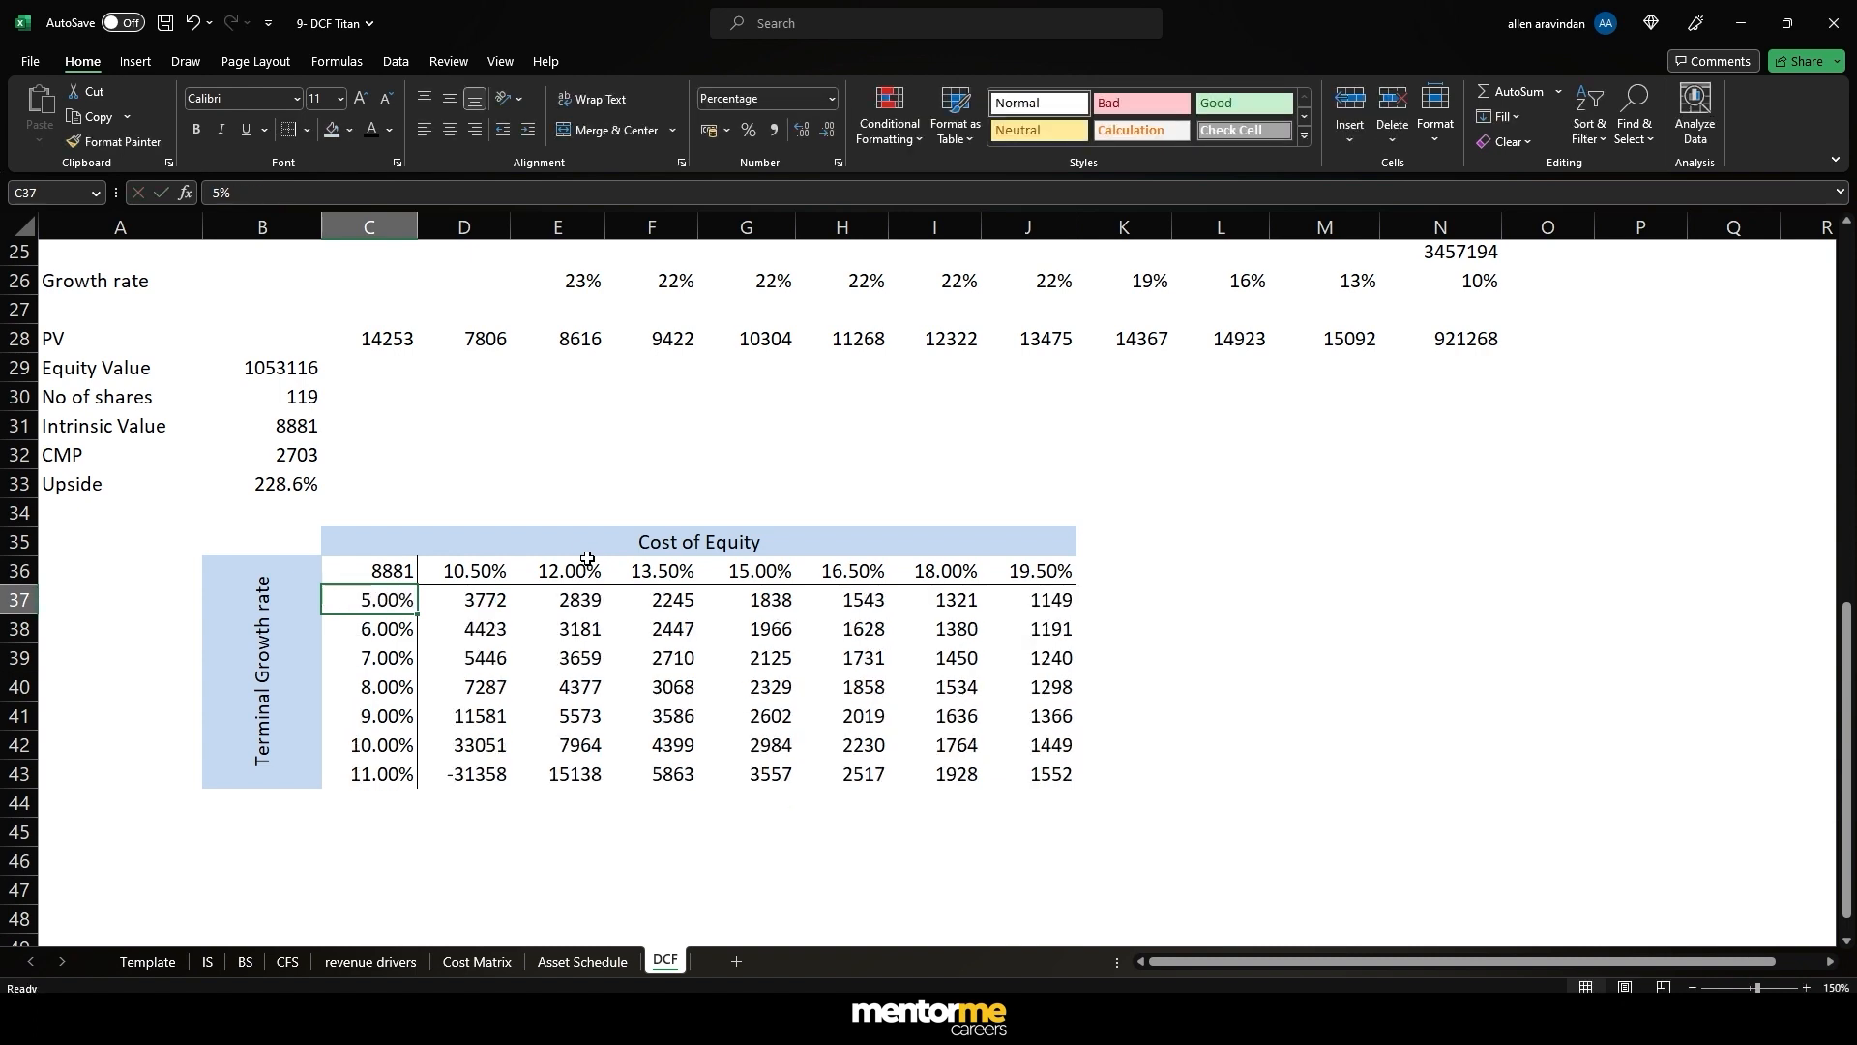
# - Examine the highest terminal growth rate in C43 and its table result in D43 against the first cost of equity in D36
pyautogui.press('Down')
pyautogui.press('Down')
pyautogui.press('Down')
pyautogui.press('Down')
pyautogui.press('Down')
pyautogui.press('Down')
pyautogui.press('F2')
pyautogui.press('Escape')
pyautogui.press('Right')
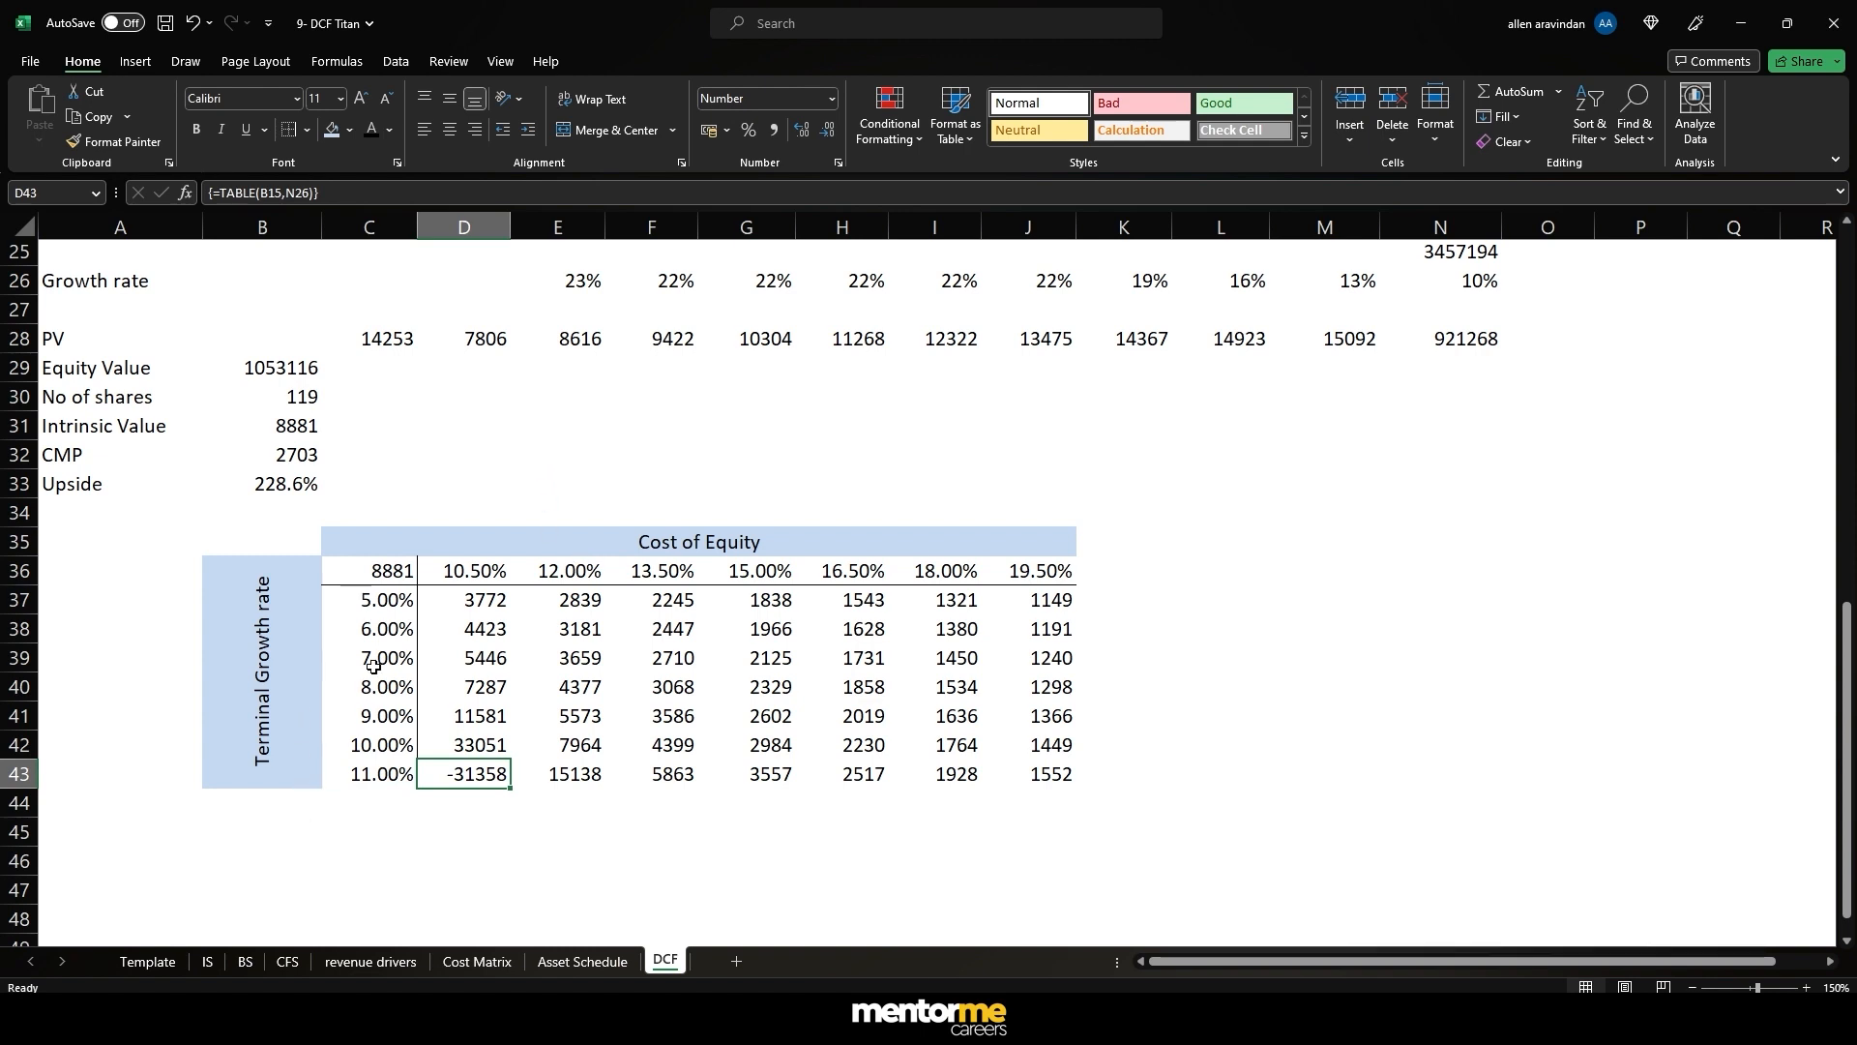
pyautogui.click(485, 569)
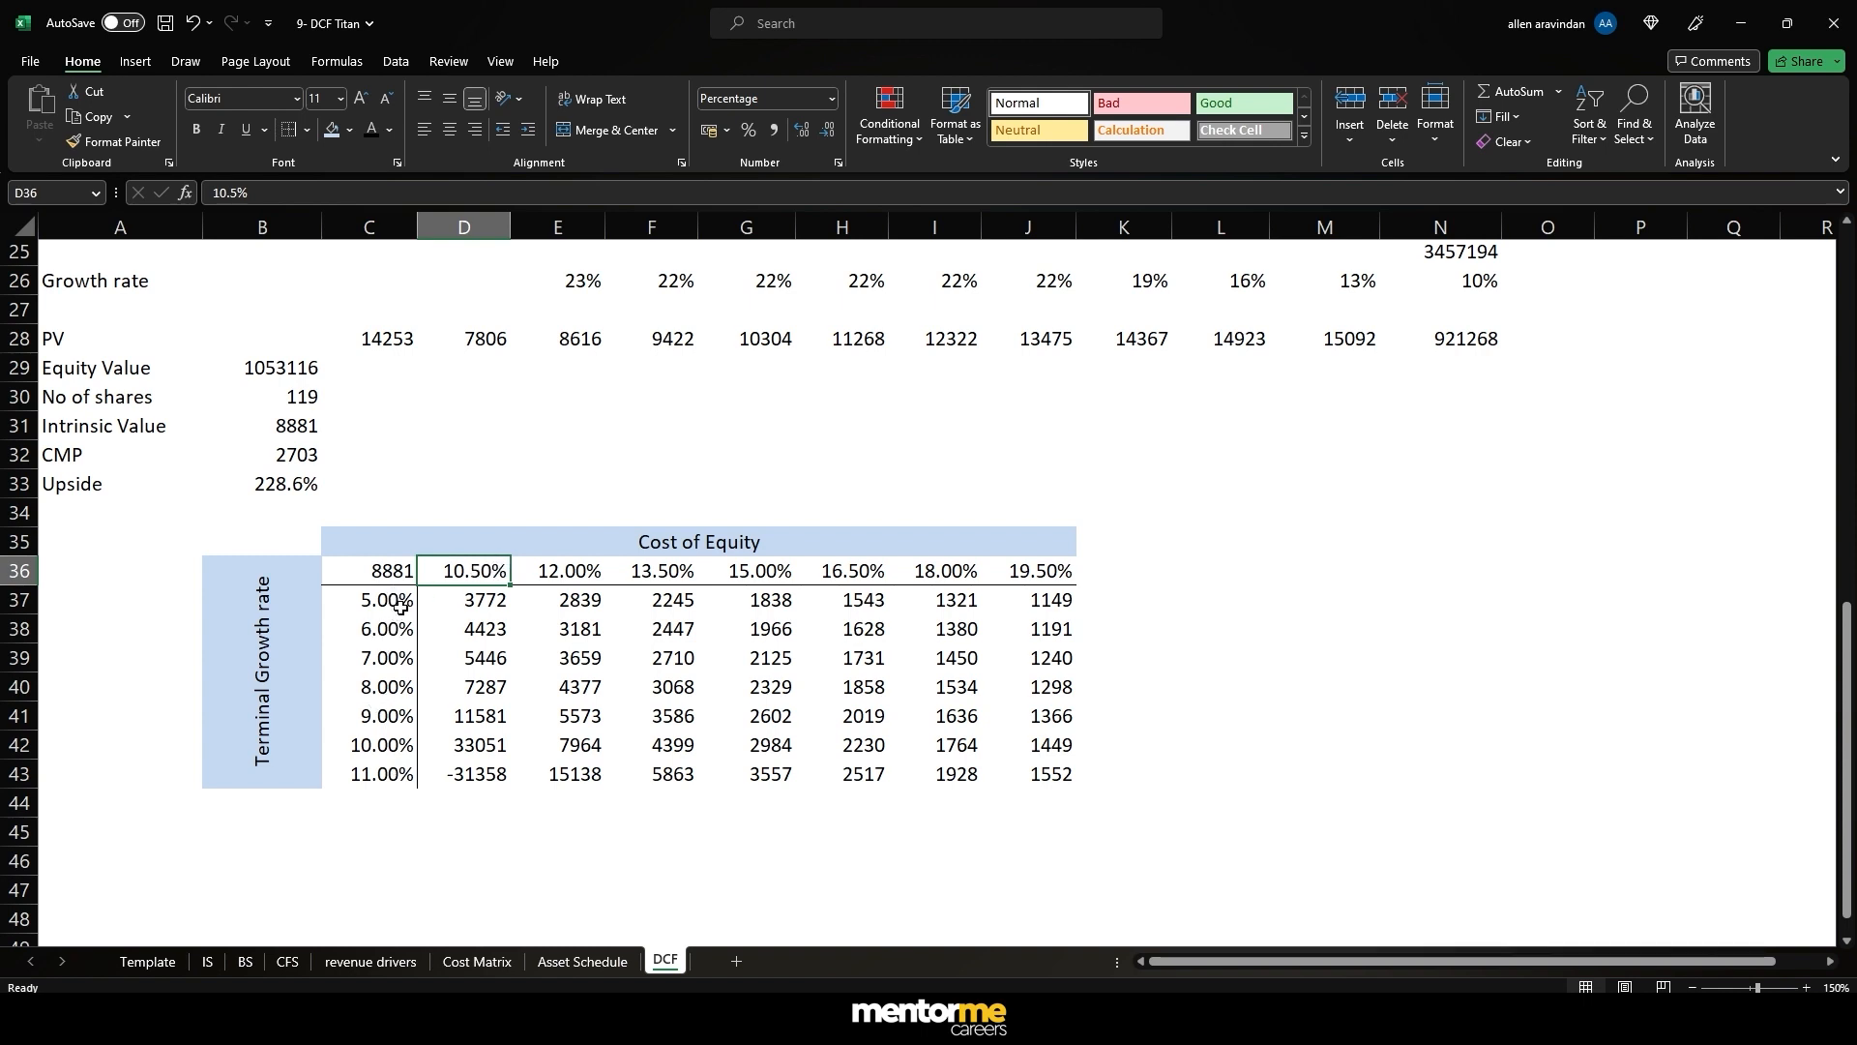
# - Shade the table results D37:D42 with a light green fill
pyautogui.moveTo(470, 603); pyautogui.dragTo(492, 734)
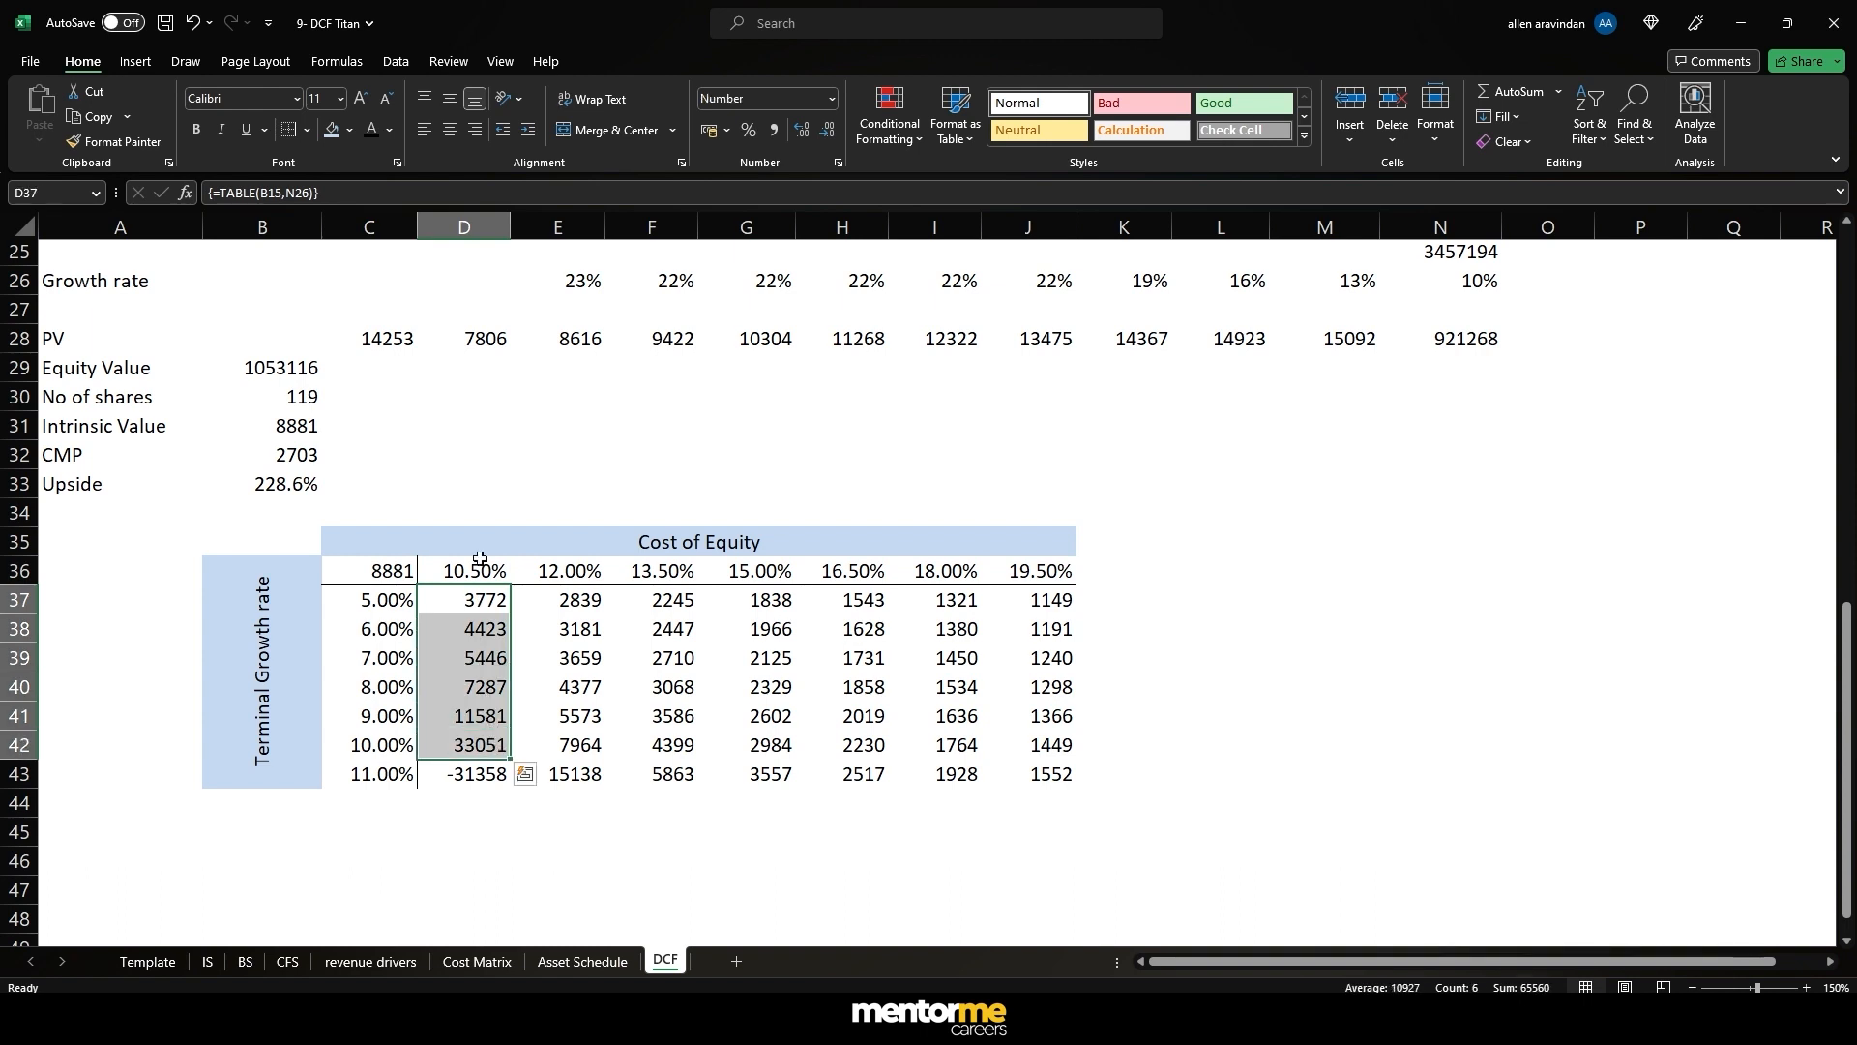
pyautogui.click(352, 126)
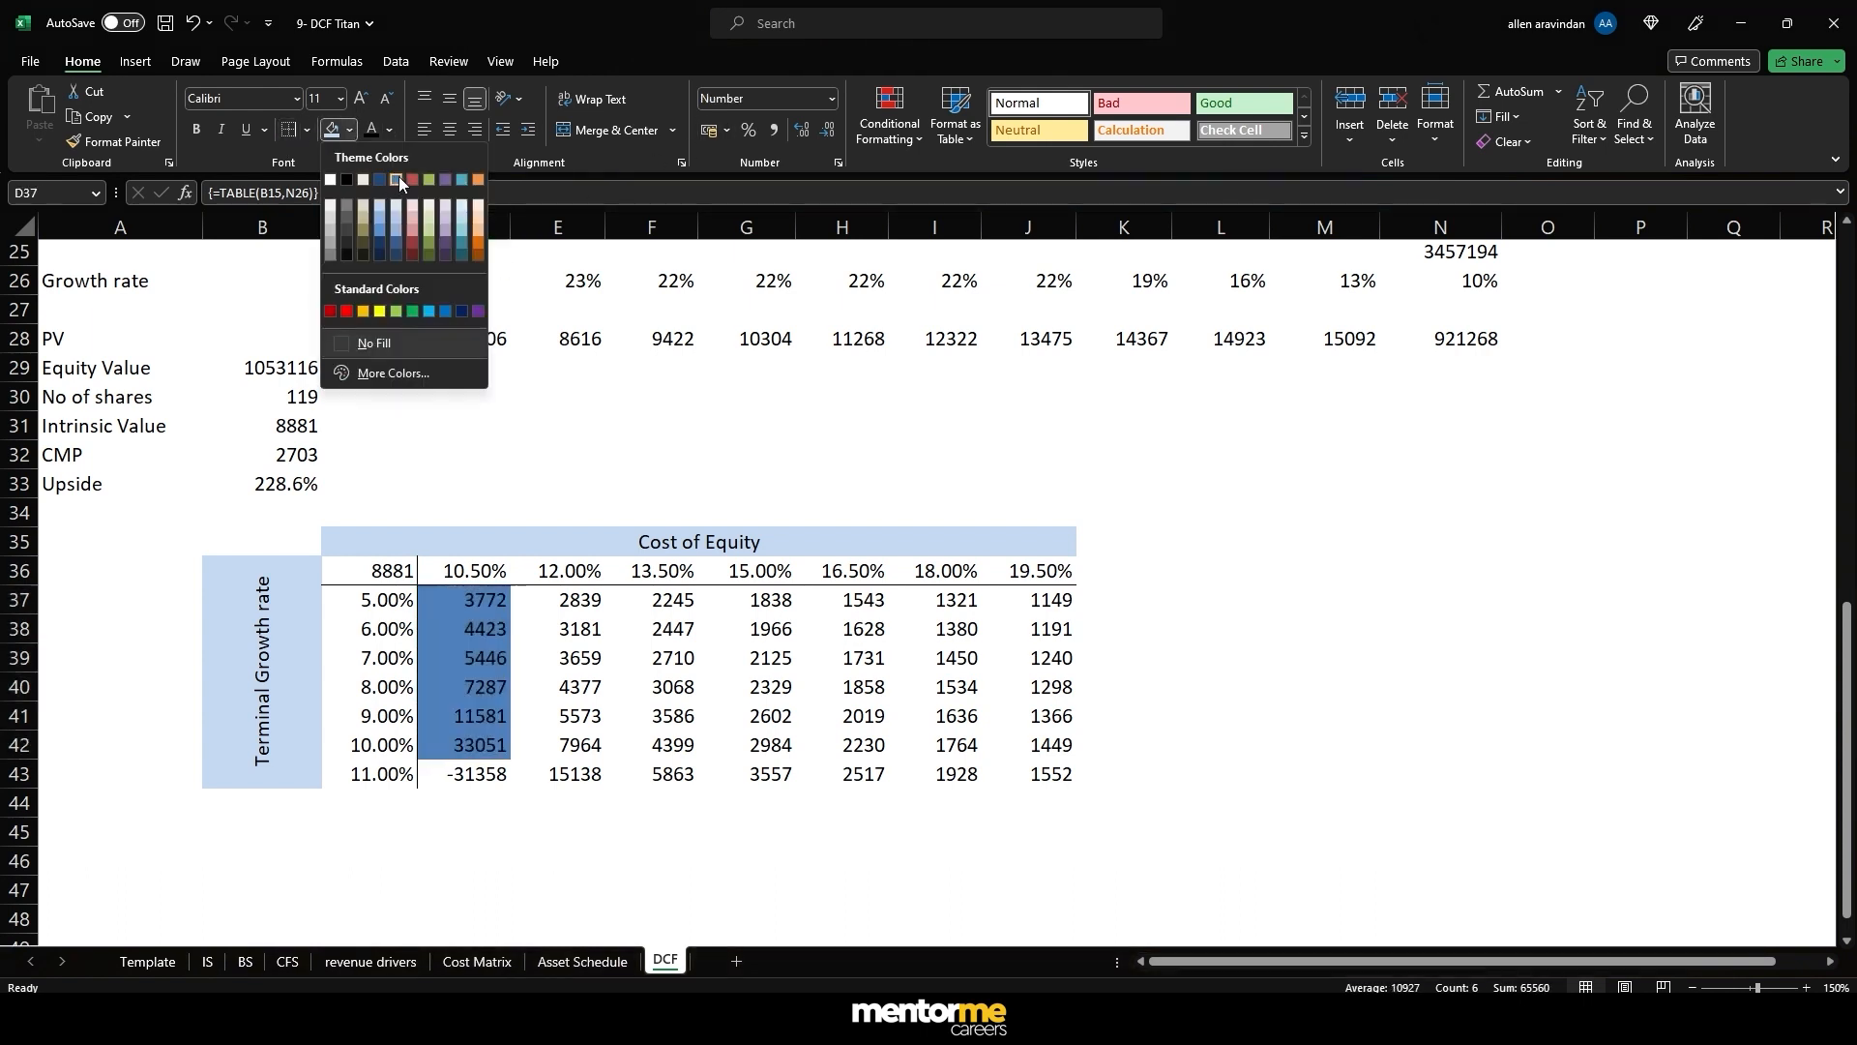
pyautogui.click(428, 213)
pyautogui.click(651, 426)
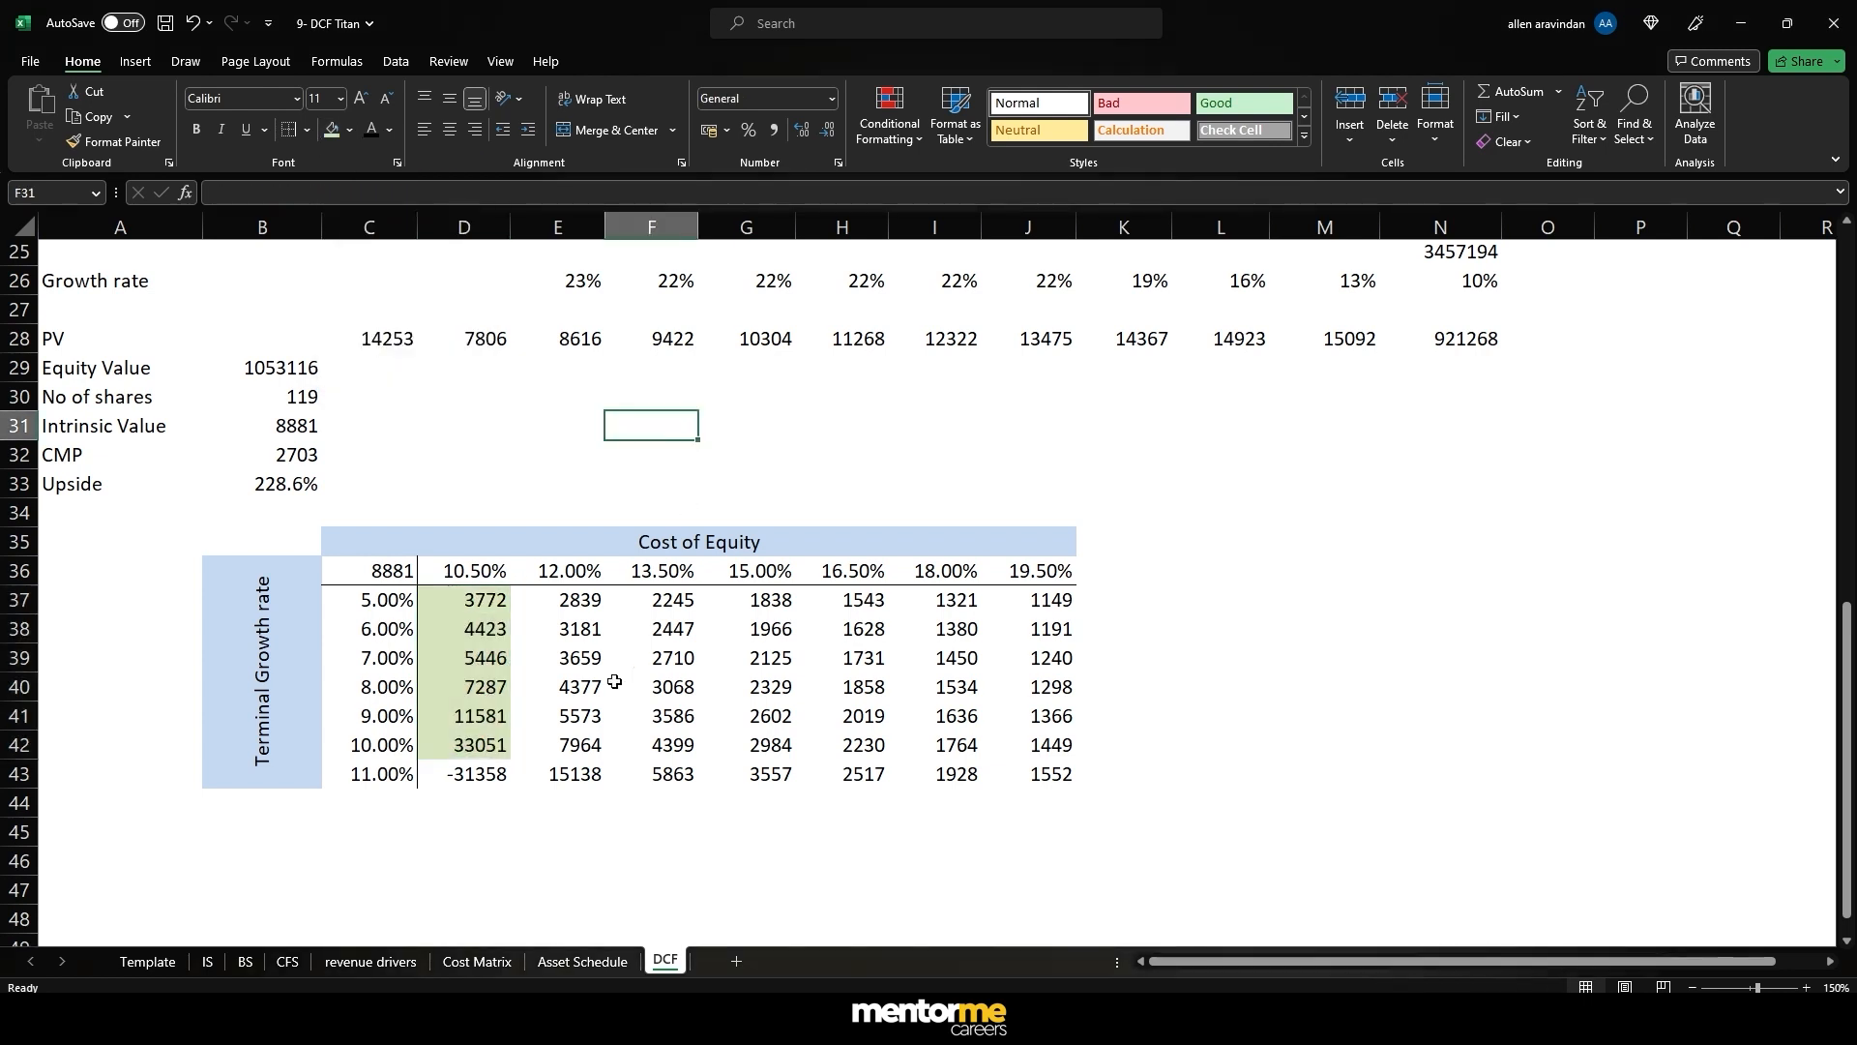
# - Set the first cost of equity in D36 to 11.8%, matching the CAPM Ke
pyautogui.moveTo(481, 601); pyautogui.dragTo(443, 737)
pyautogui.click(392, 601)
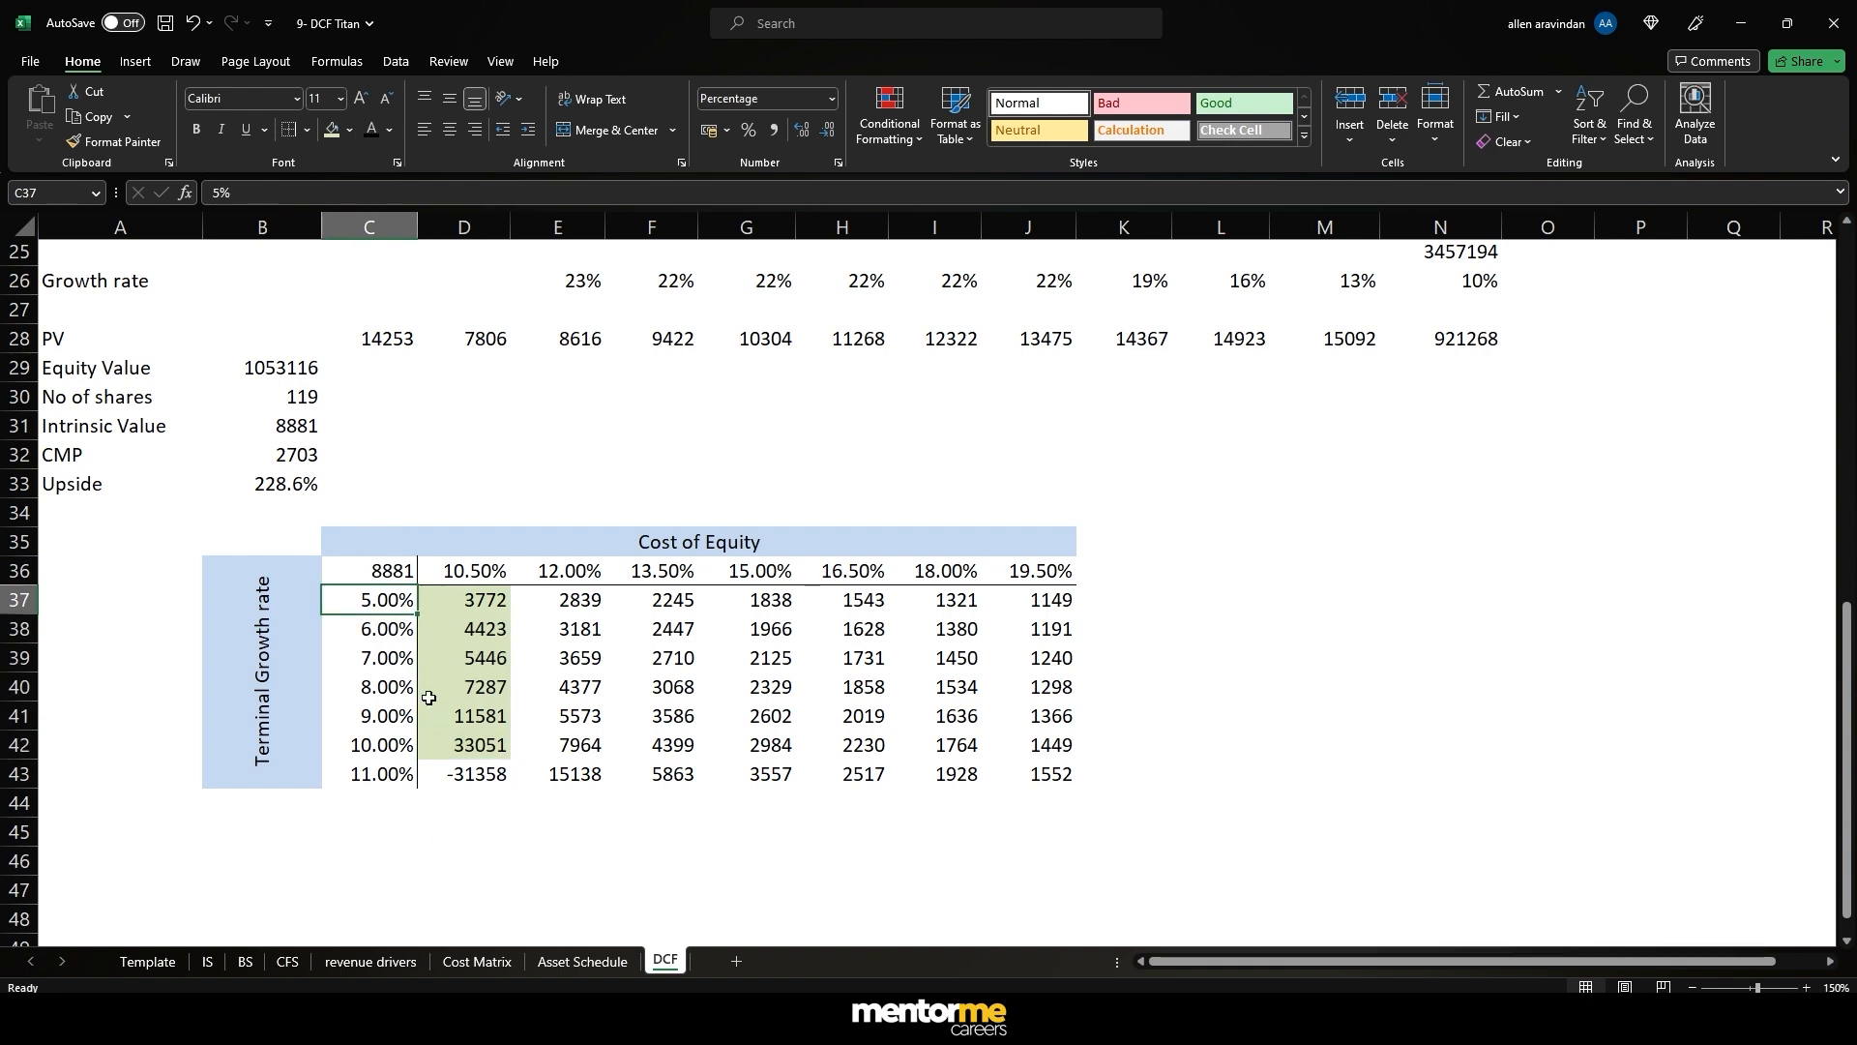
pyautogui.click(387, 747)
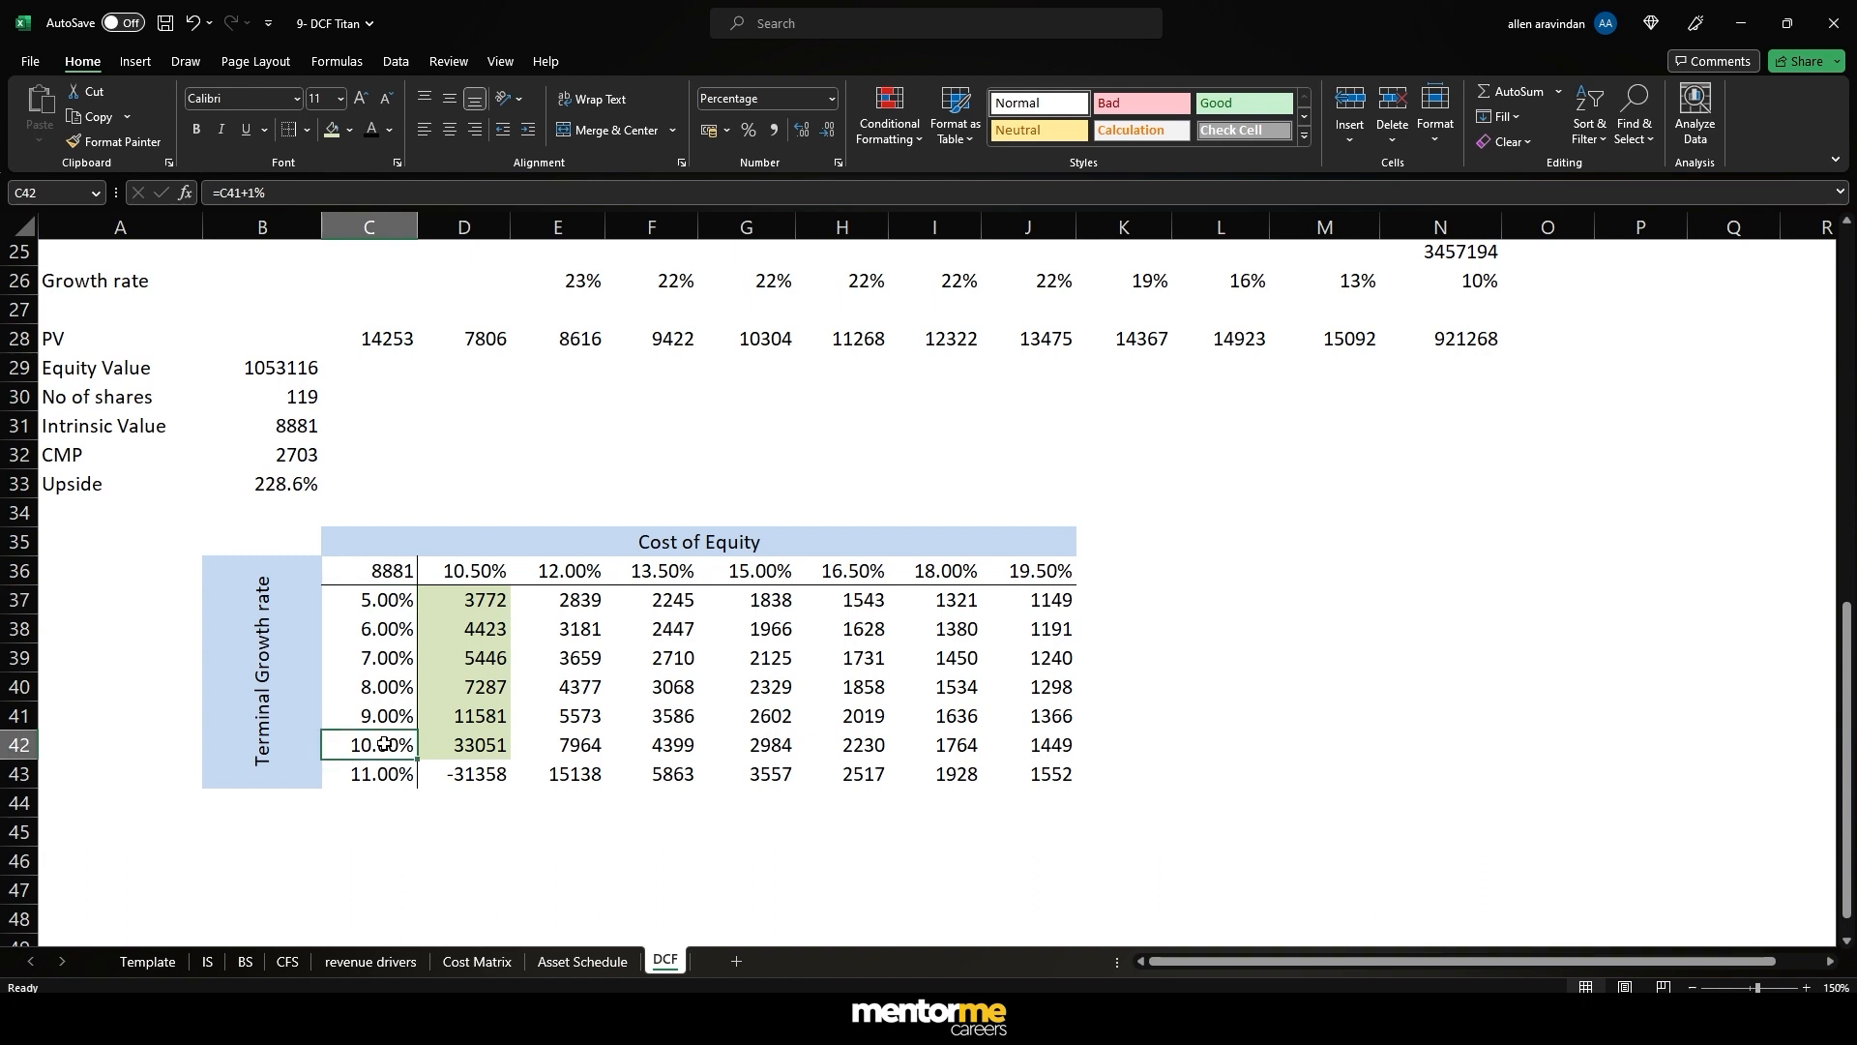
pyautogui.click(454, 579)
pyautogui.scroll(5, 329, 523)
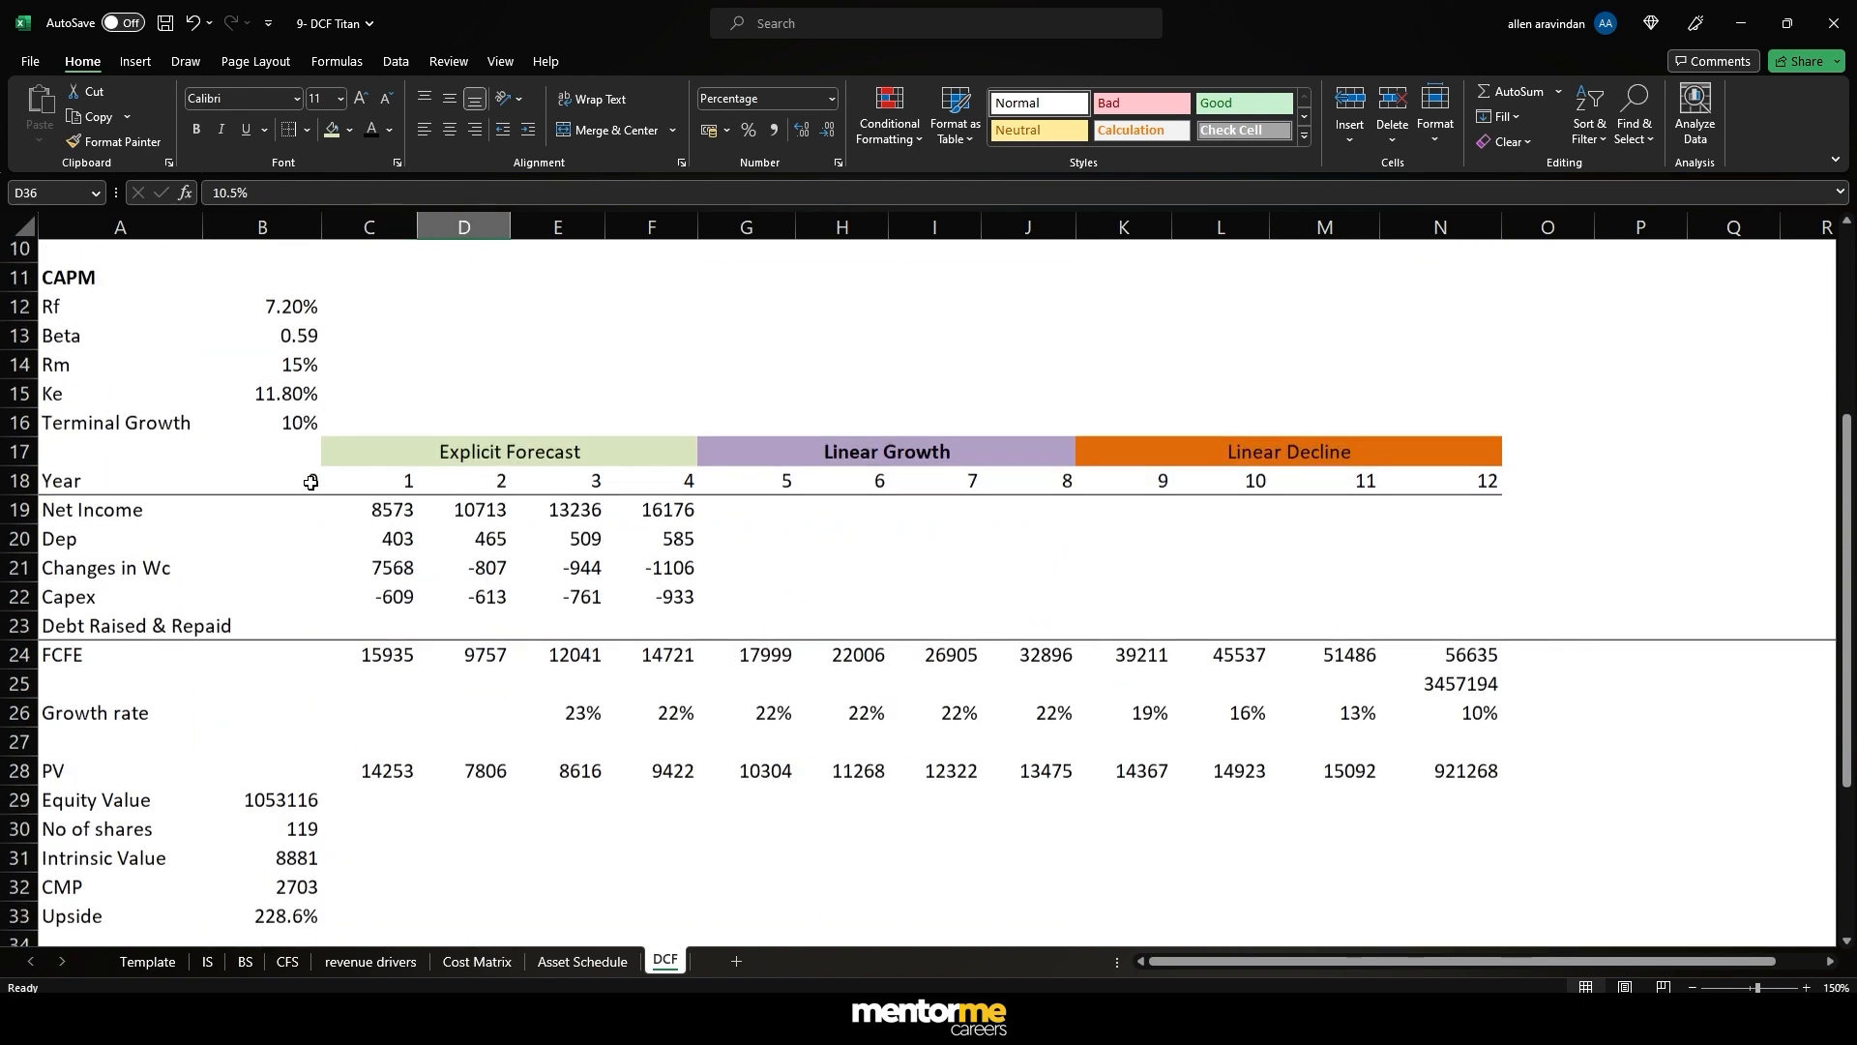
pyautogui.scroll(-5, 312, 462)
pyautogui.write('11.8')
pyautogui.press('Return')
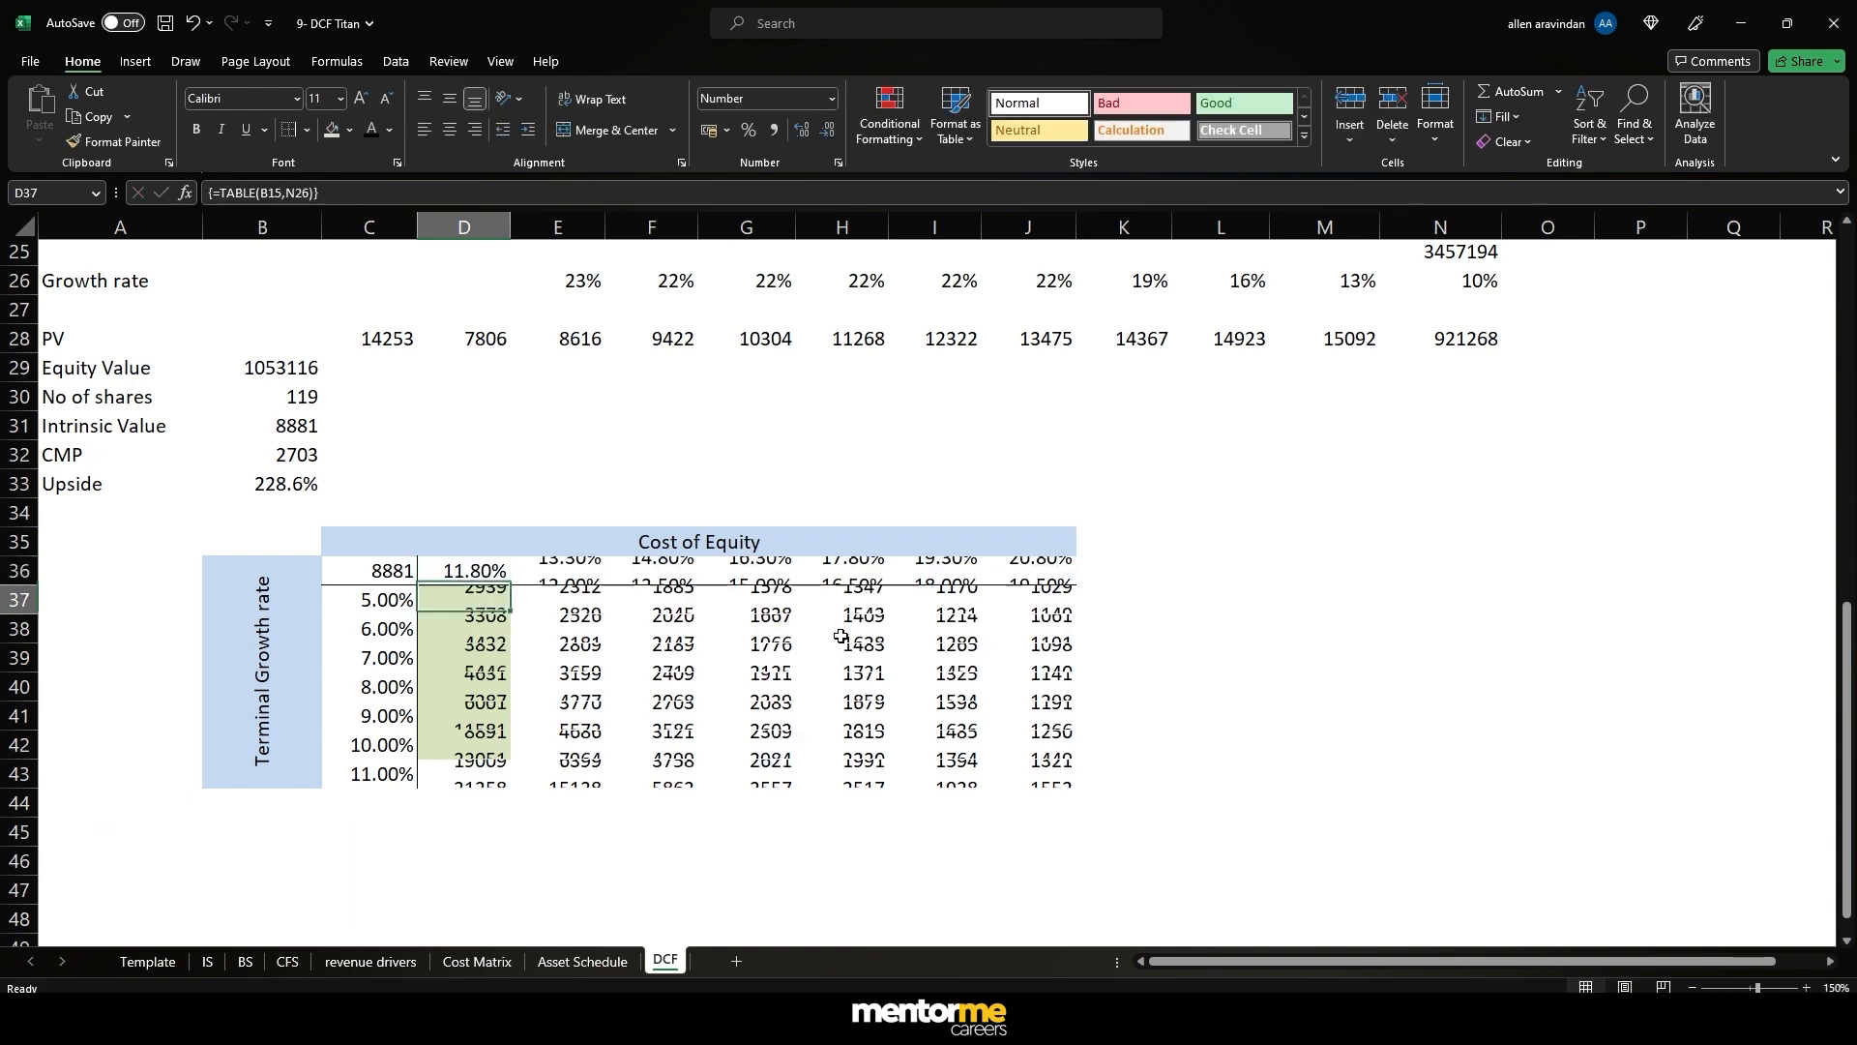
# - Examine the first cost of equity column against the terminal growth rates, and check the year 12 growth rate in N26
pyautogui.click(371, 747)
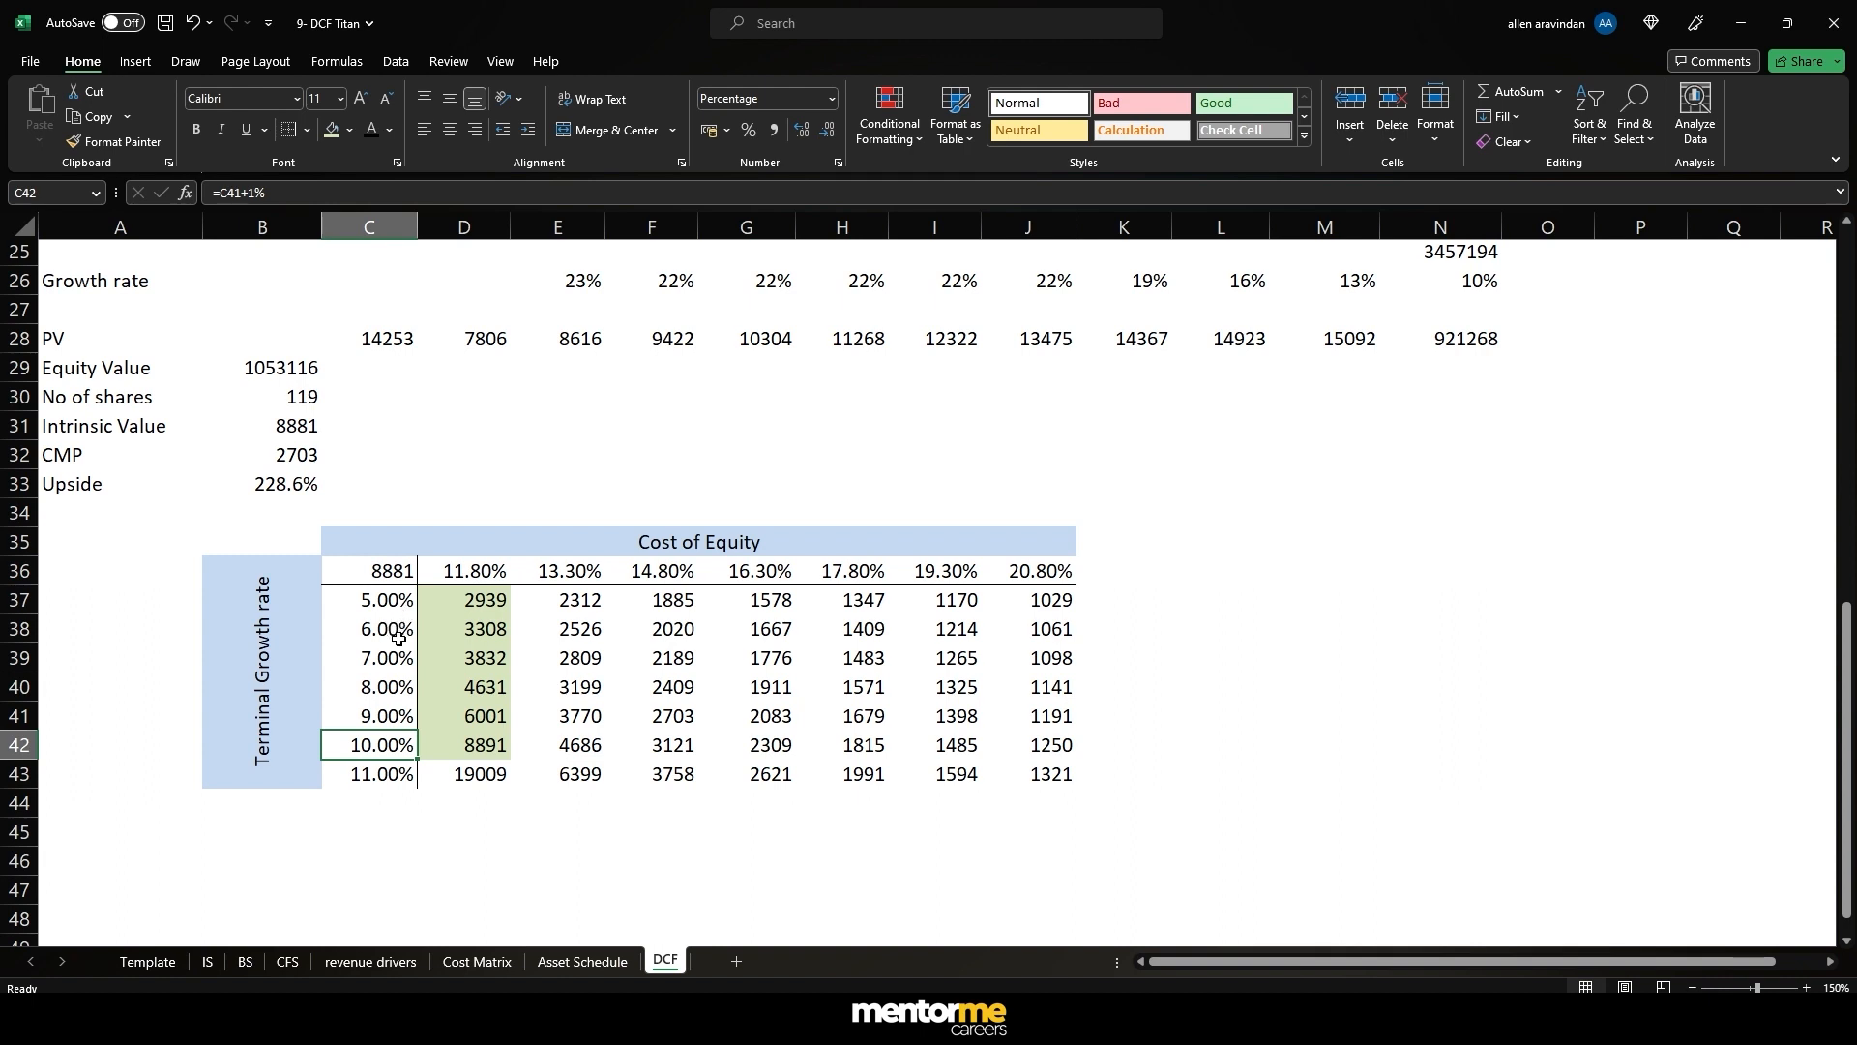
pyautogui.click(491, 633)
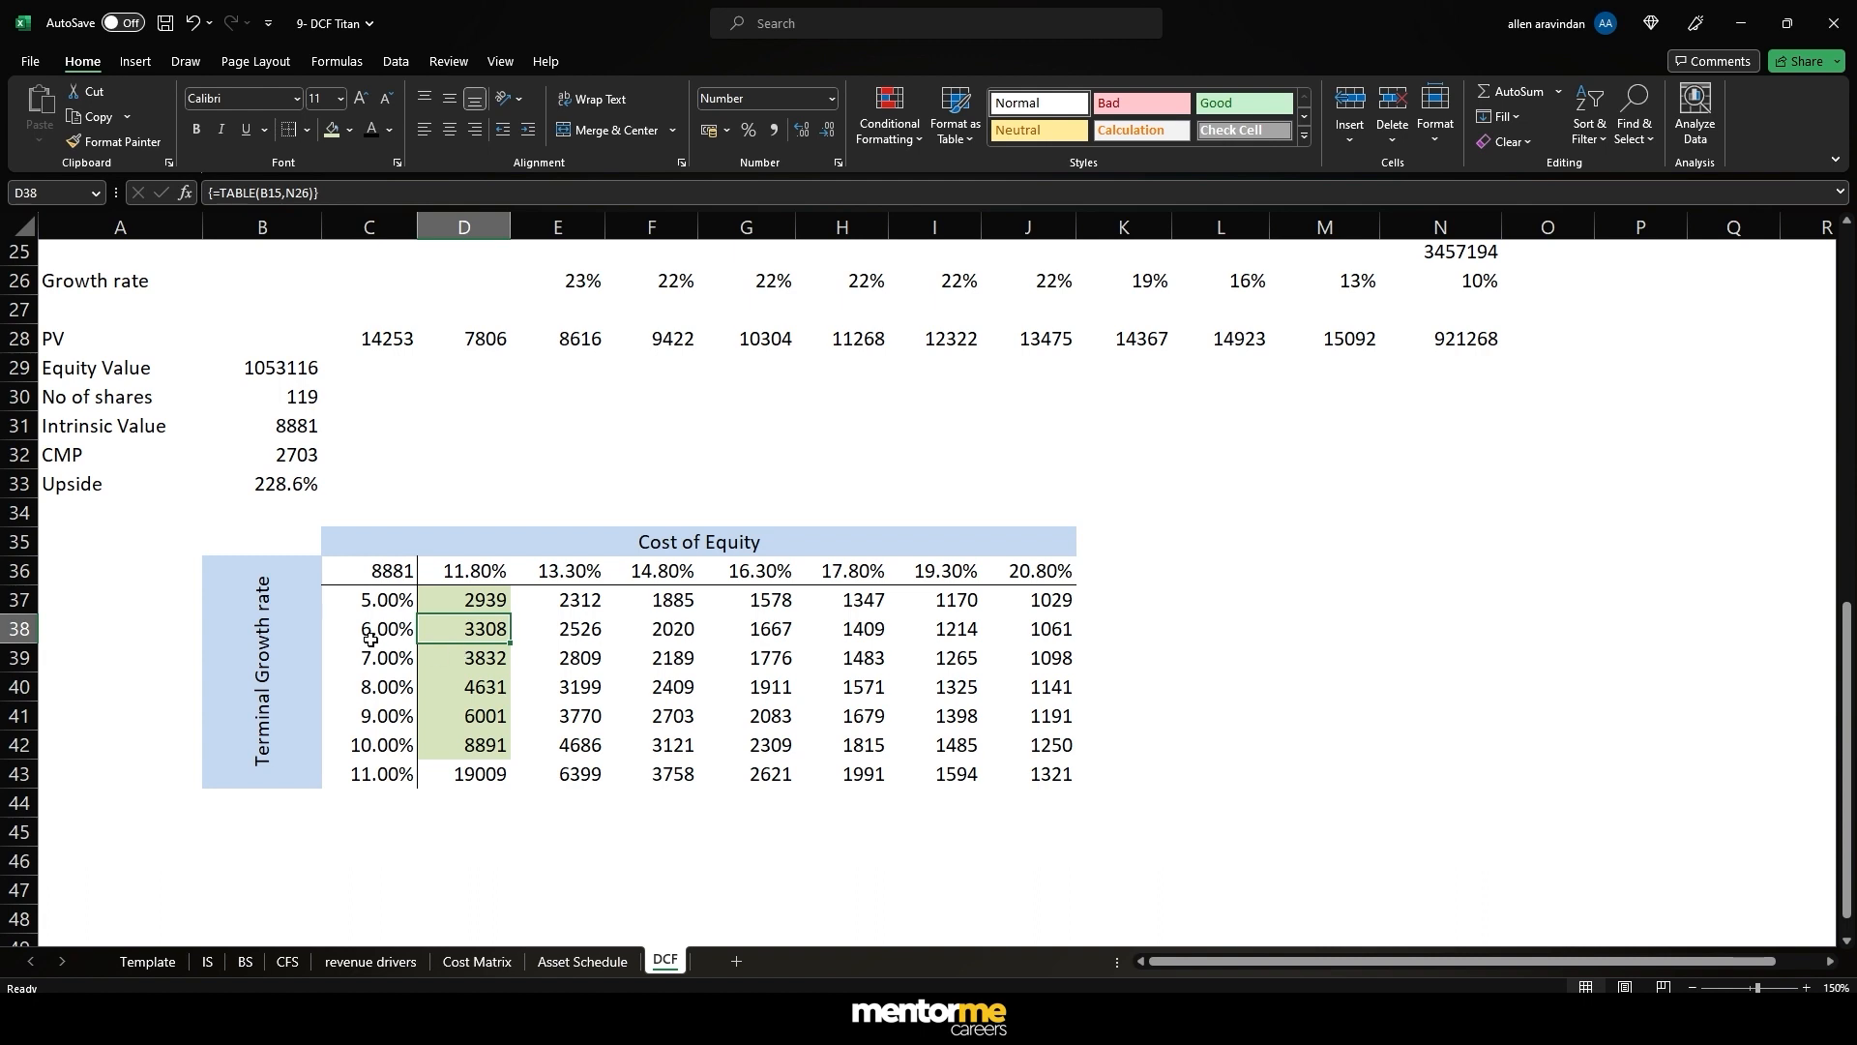
pyautogui.moveTo(371, 641); pyautogui.dragTo(467, 660)
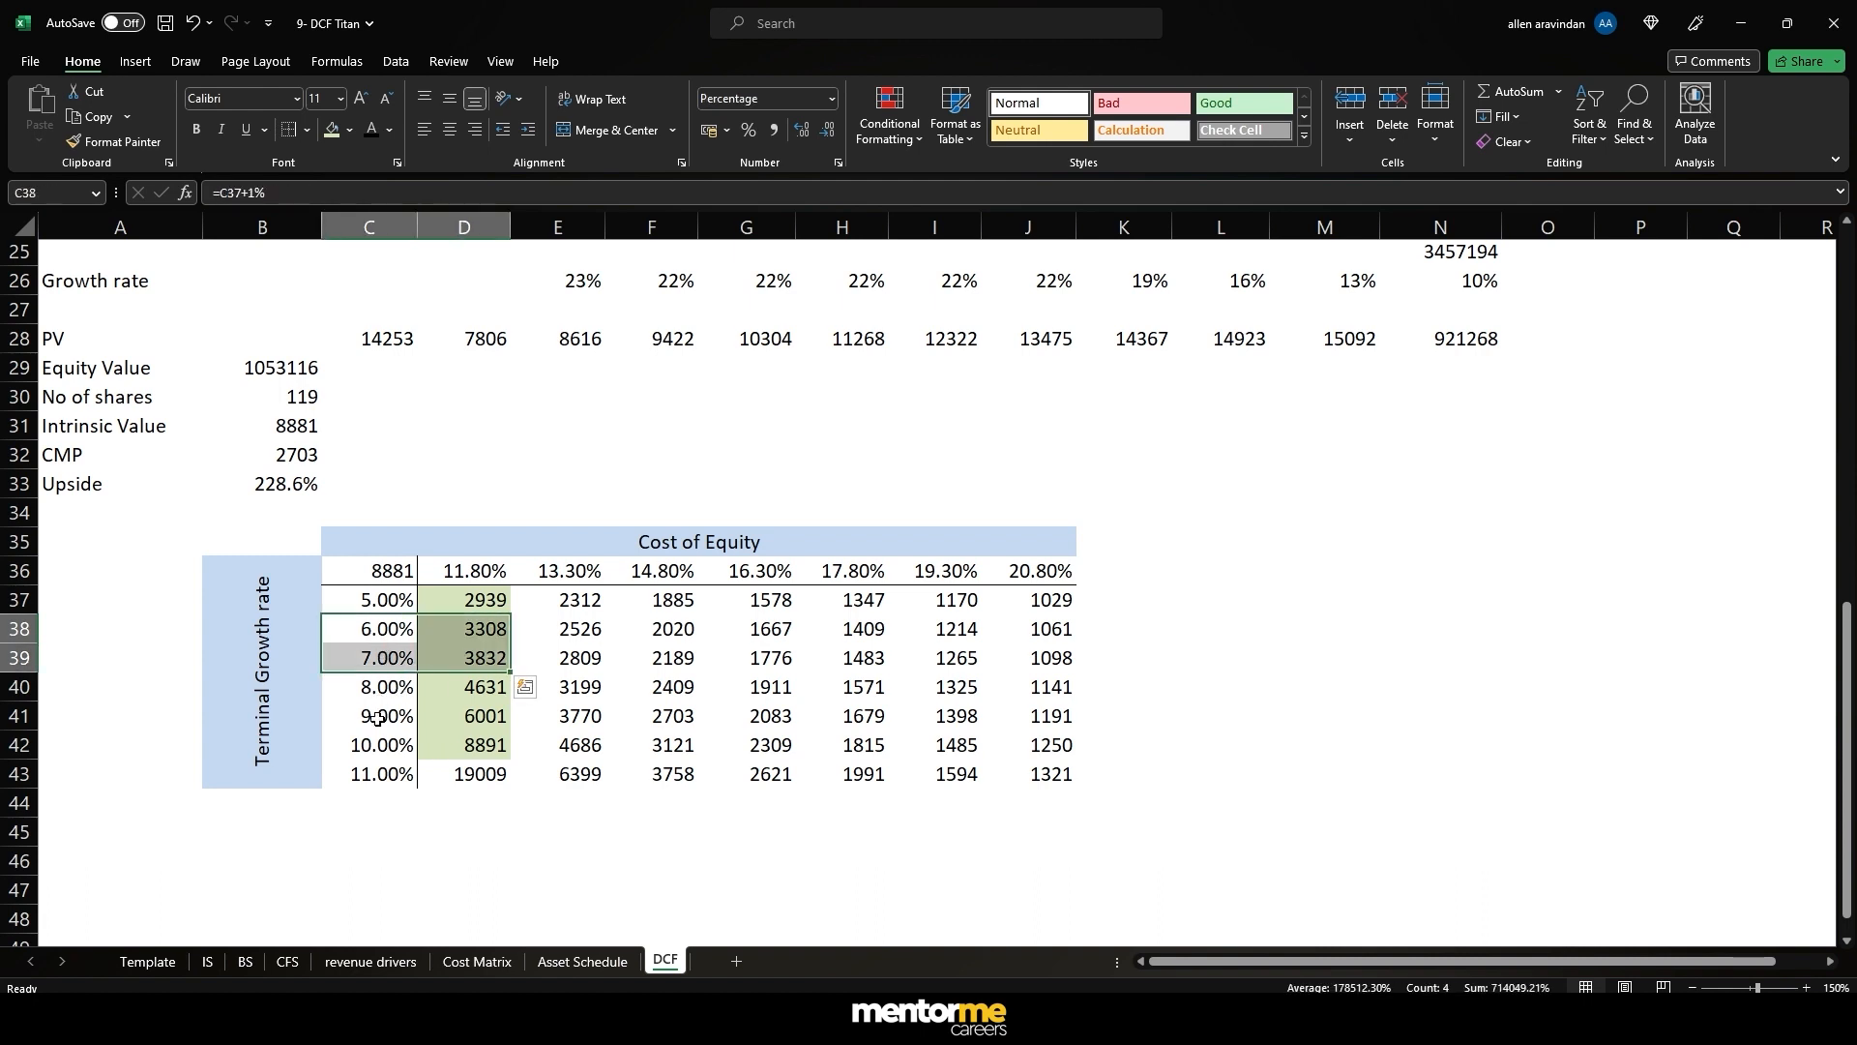
pyautogui.moveTo(375, 689); pyautogui.dragTo(497, 717)
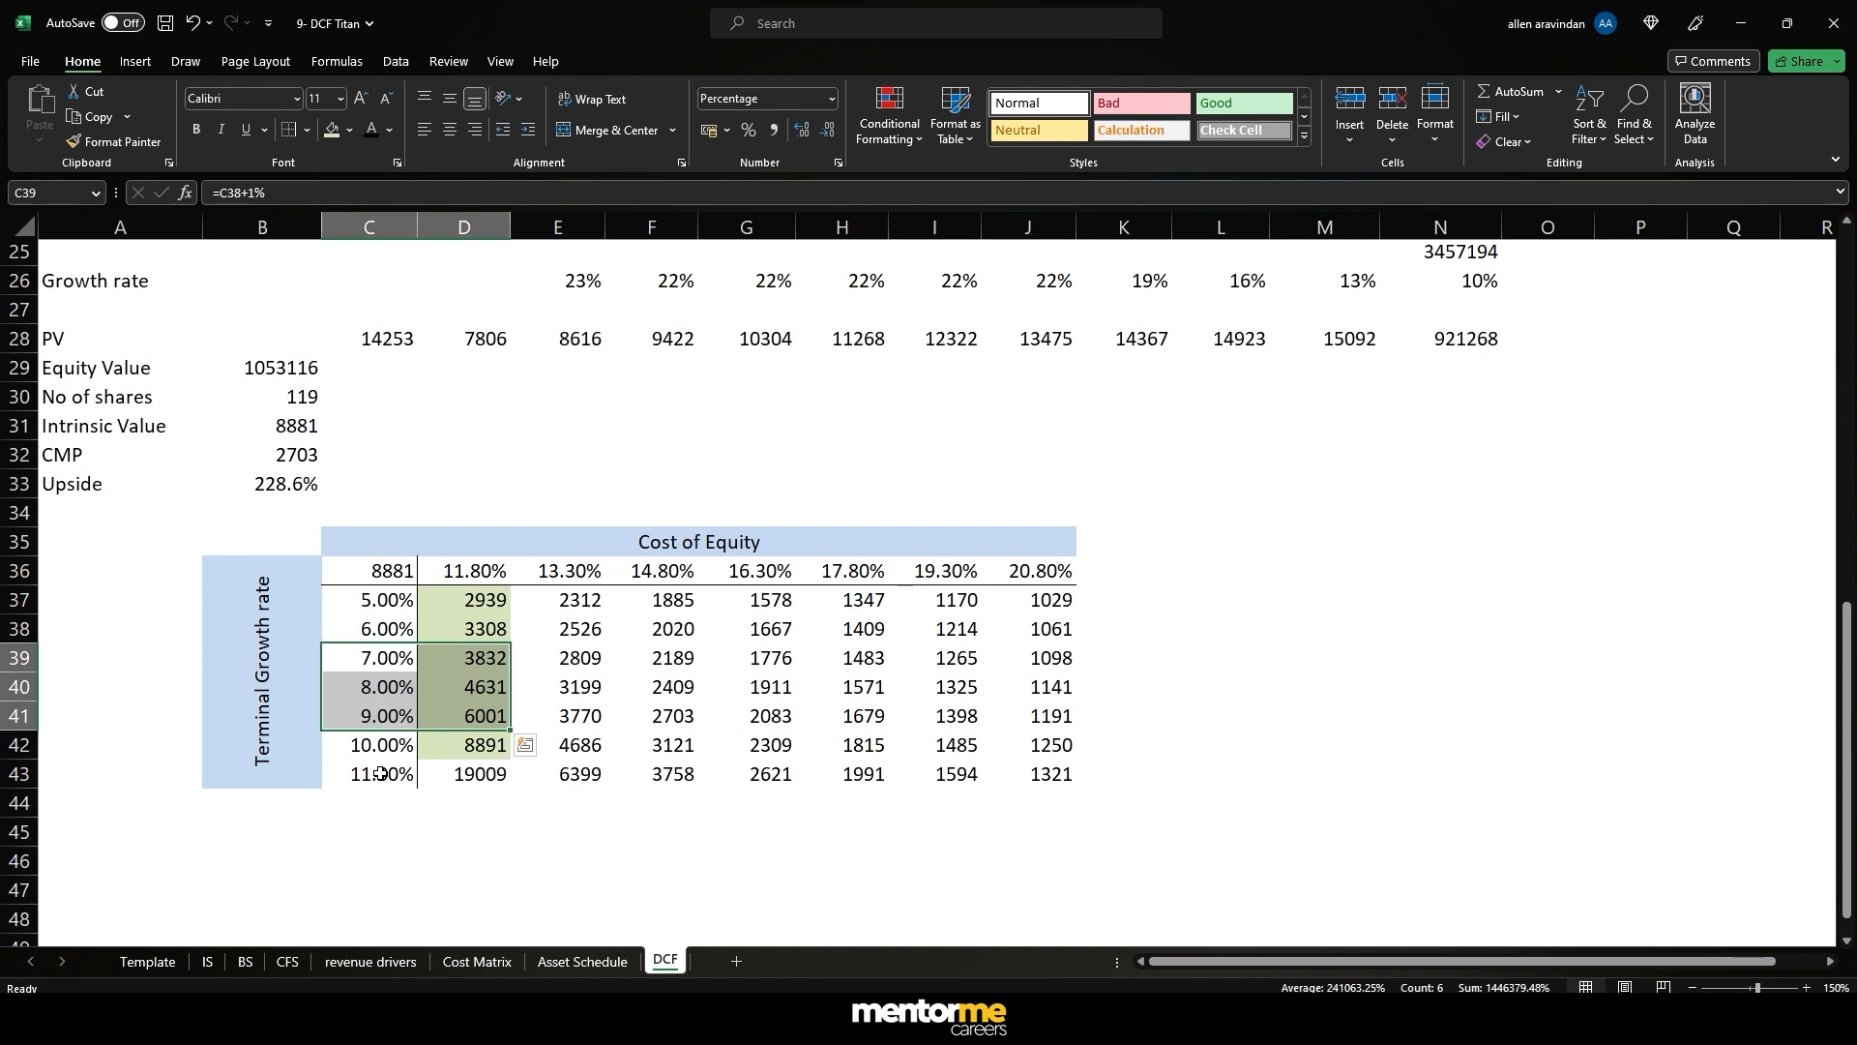
pyautogui.click(455, 777)
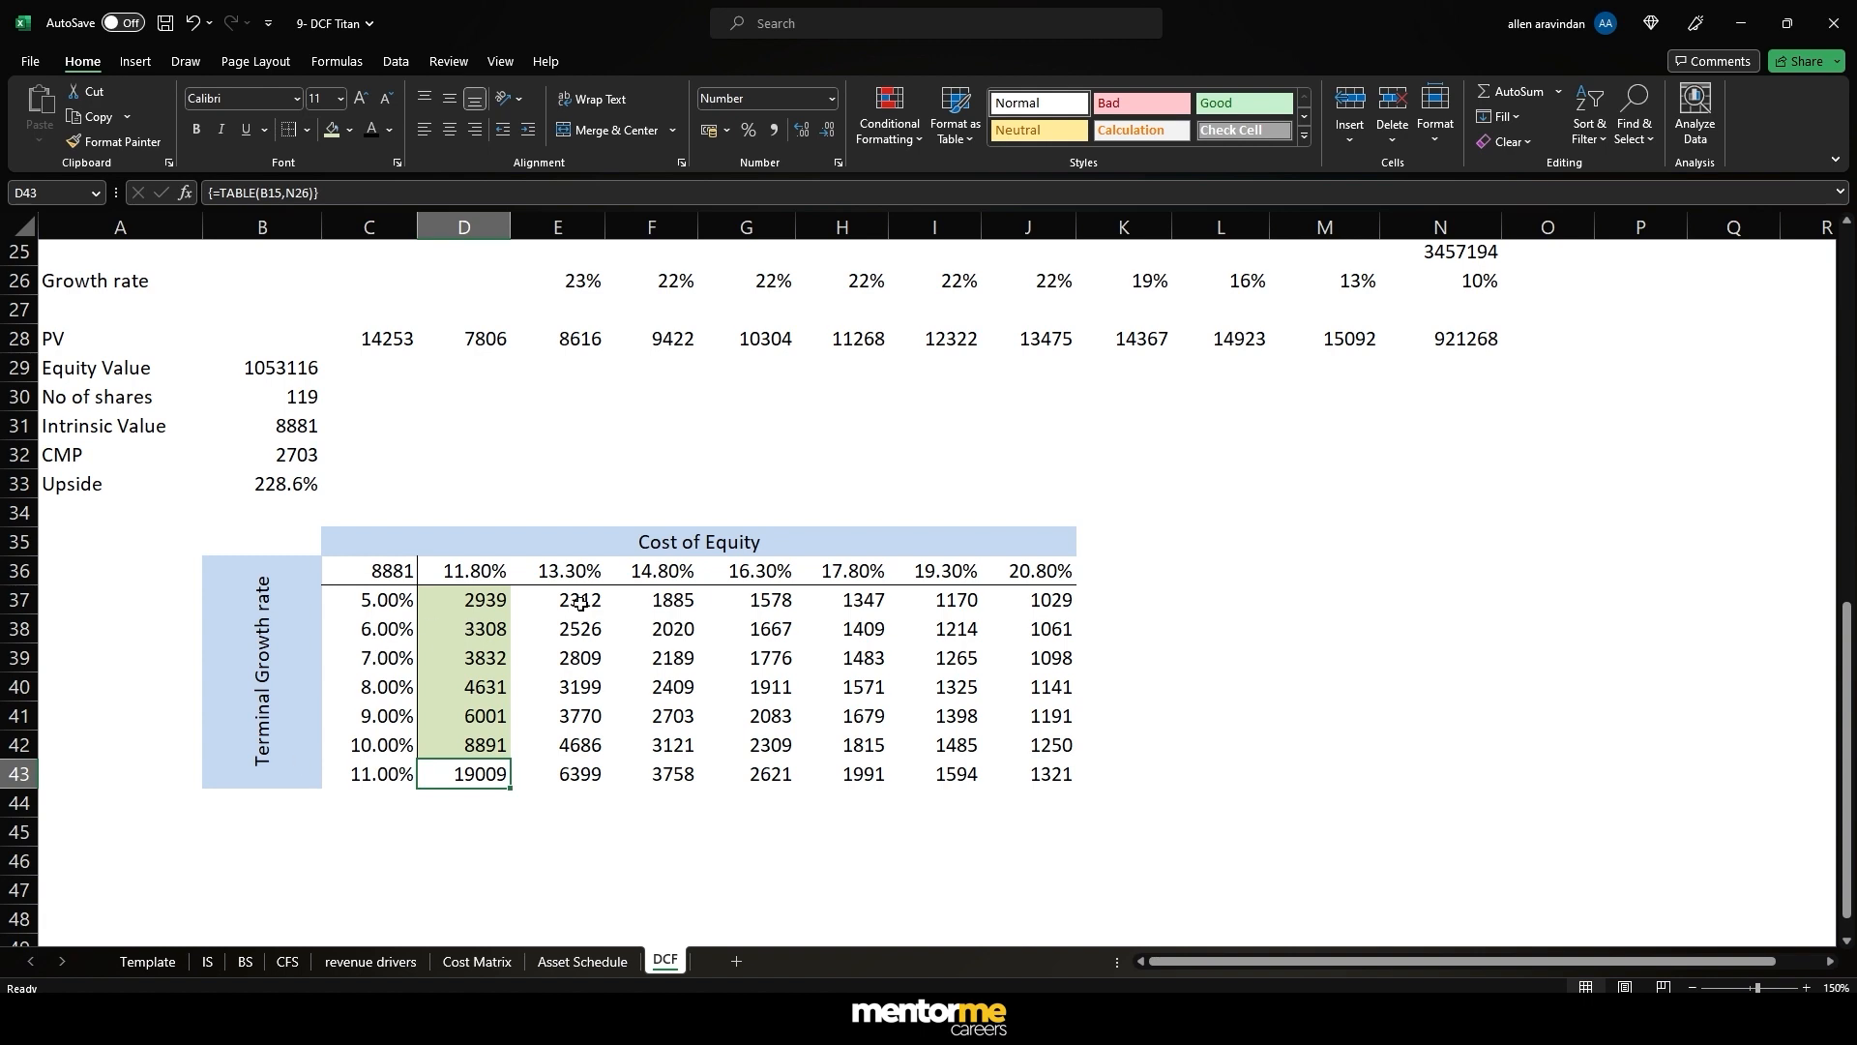
pyautogui.scroll(4, 411, 687)
pyautogui.click(1487, 629)
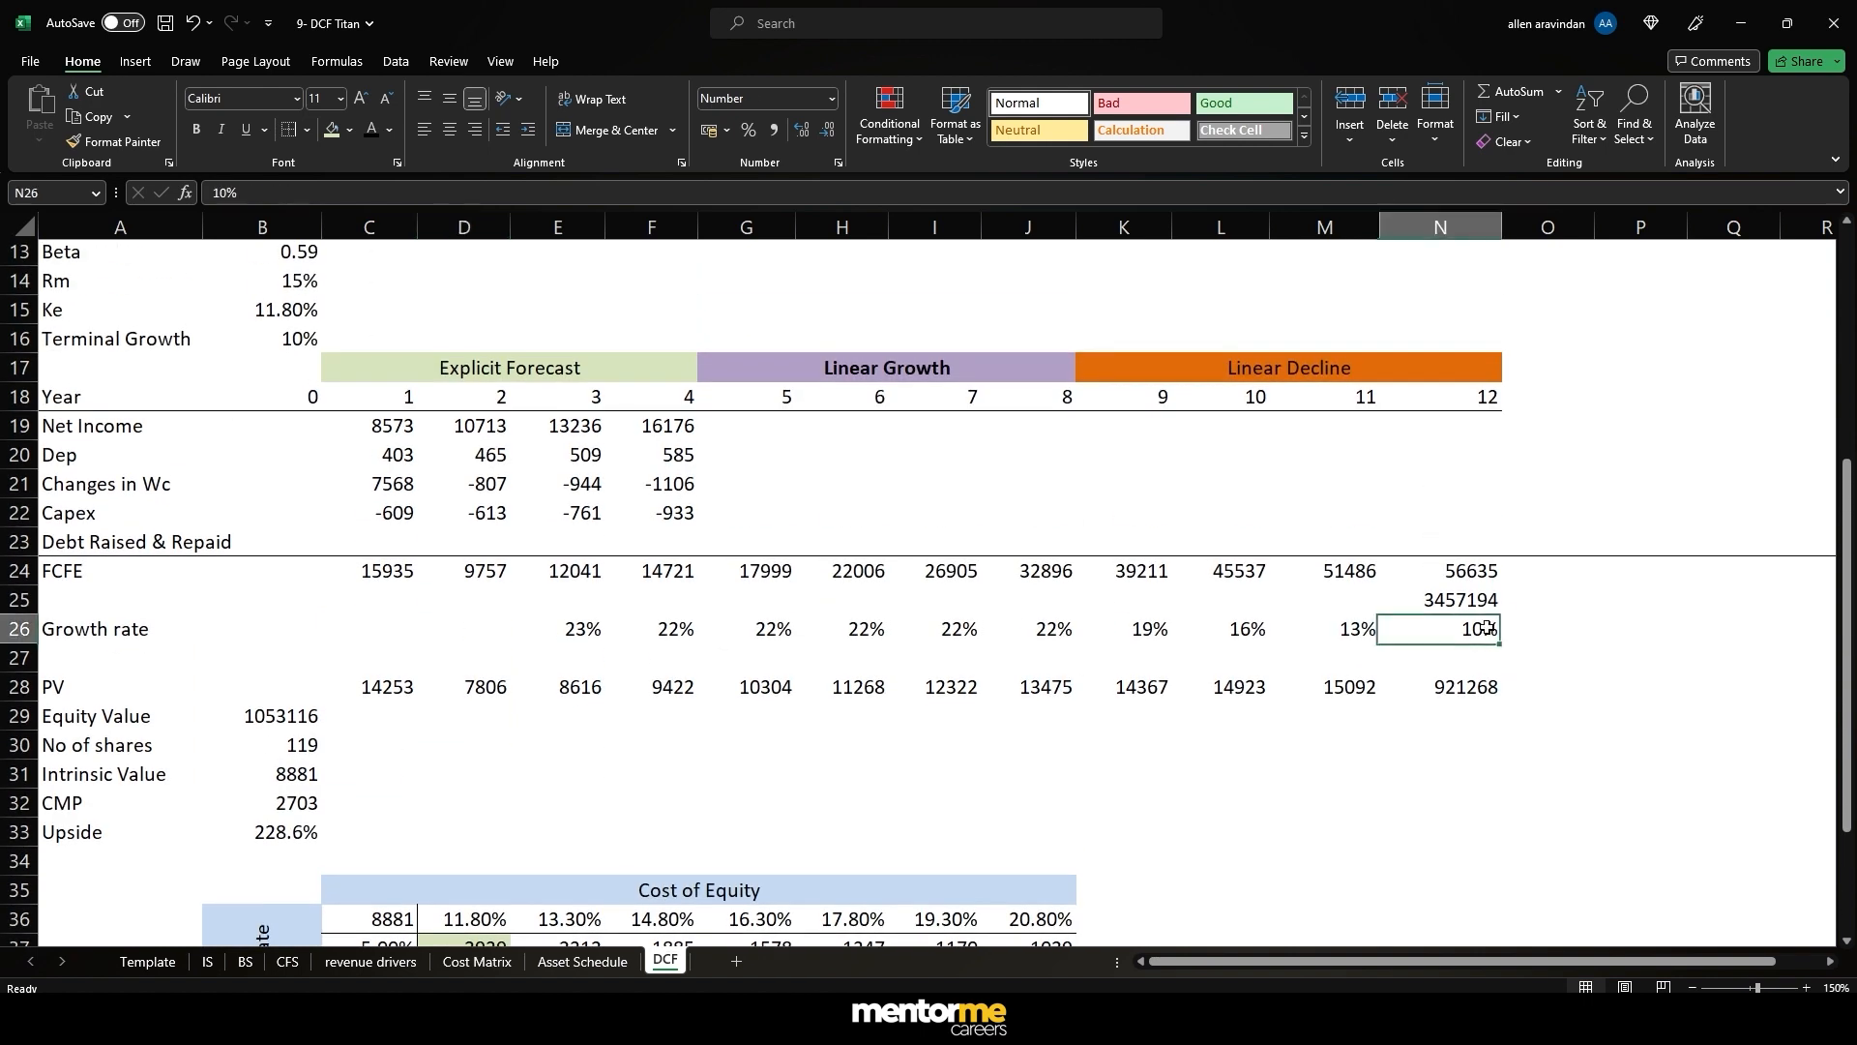
pyautogui.scroll(4, 801, 481)
pyautogui.scroll(-8, 801, 481)
pyautogui.scroll(2, 1486, 370)
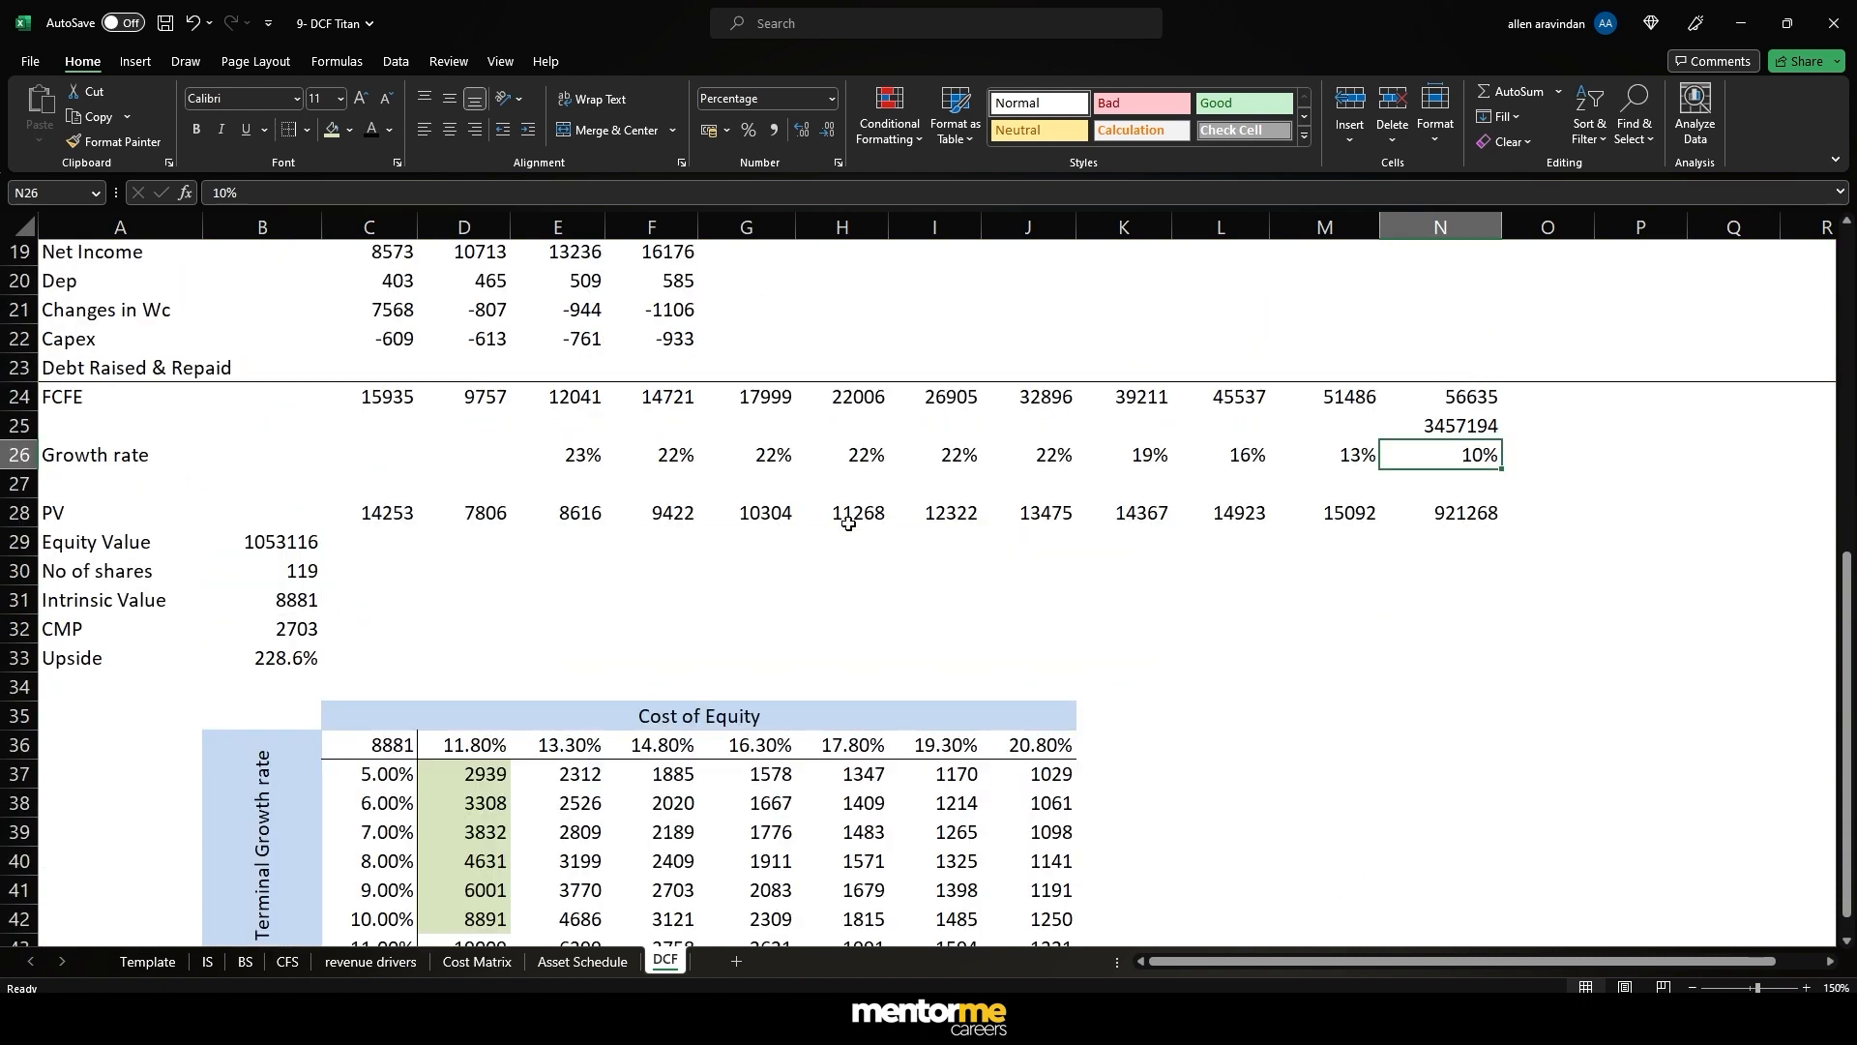
# - Calculate a span of years in L33 with the formula =2023-1987
pyautogui.click(1245, 656)
pyautogui.write('=202')
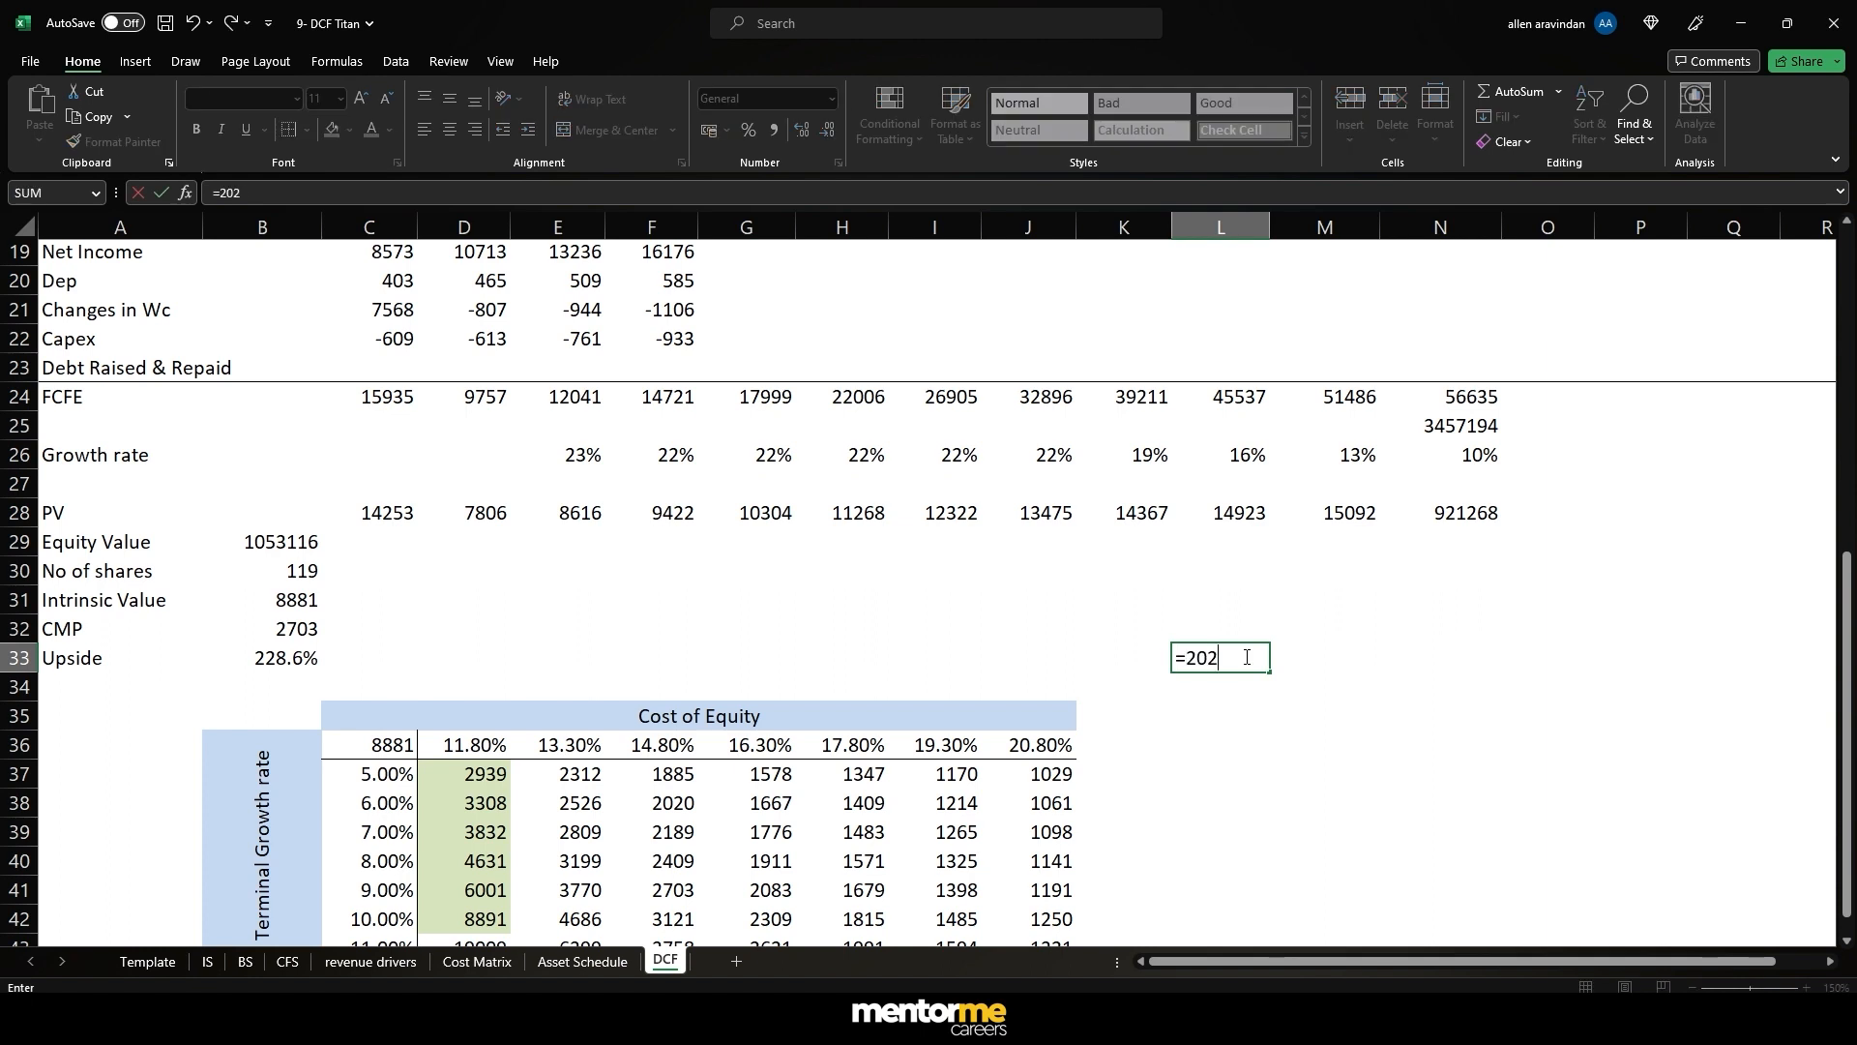
pyautogui.write('3-1987')
pyautogui.press('Return')
pyautogui.click(1246, 657)
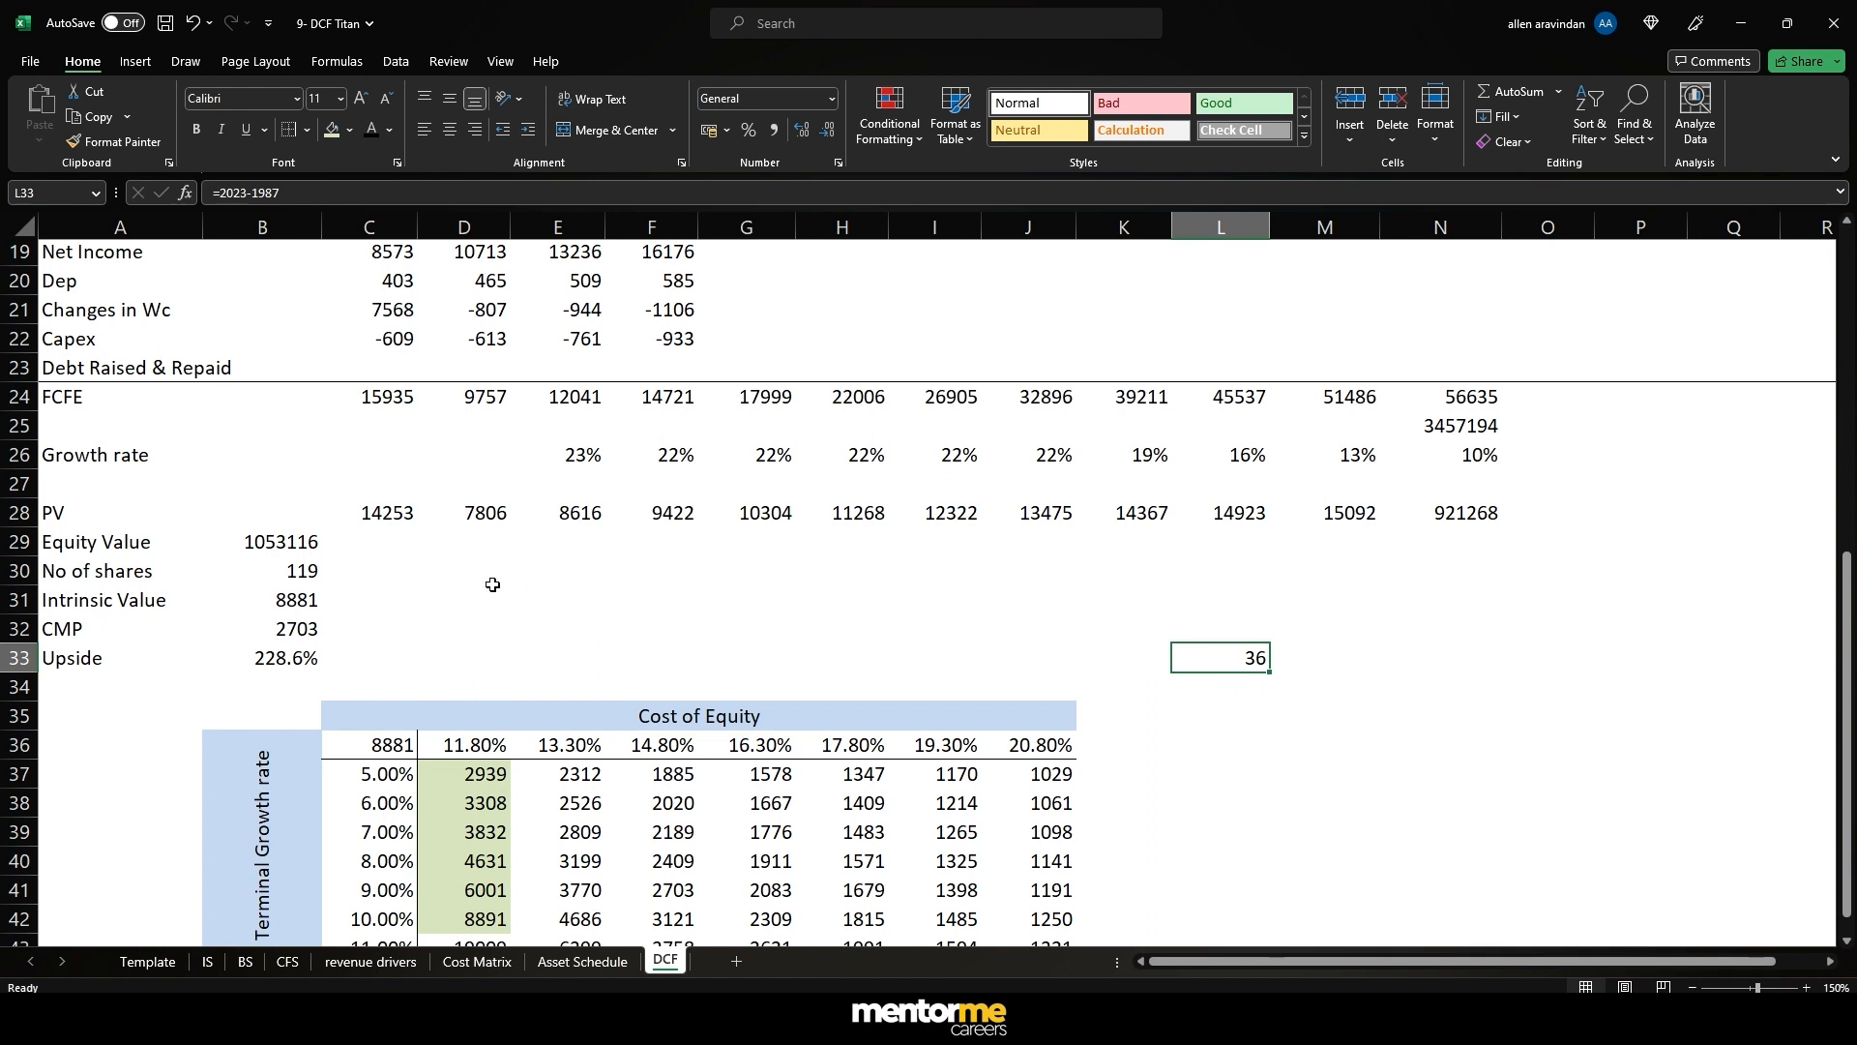
# - Examine the two highest terminal growth rates in C42:C43 and the resulting intrinsic value in D43
pyautogui.scroll(-2, 492, 584)
pyautogui.scroll(8, 503, 597)
pyautogui.scroll(-5, 515, 611)
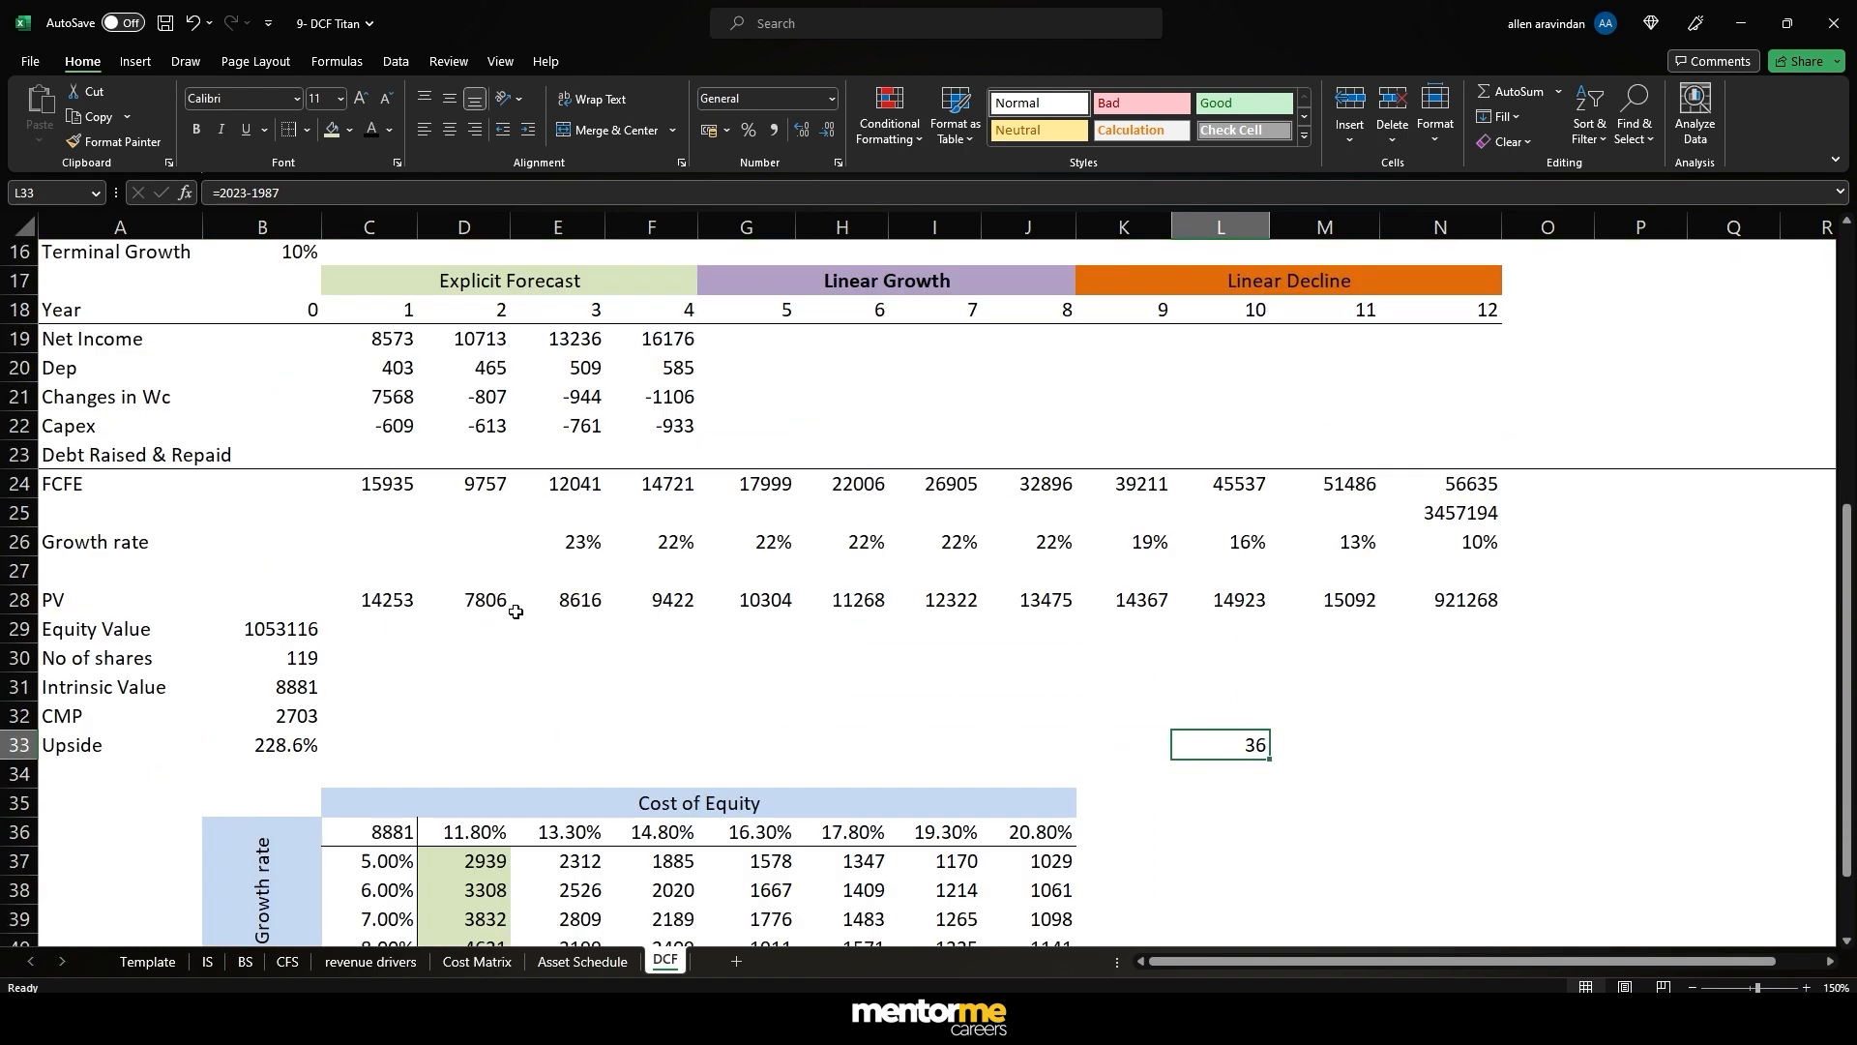
pyautogui.scroll(-1, 518, 612)
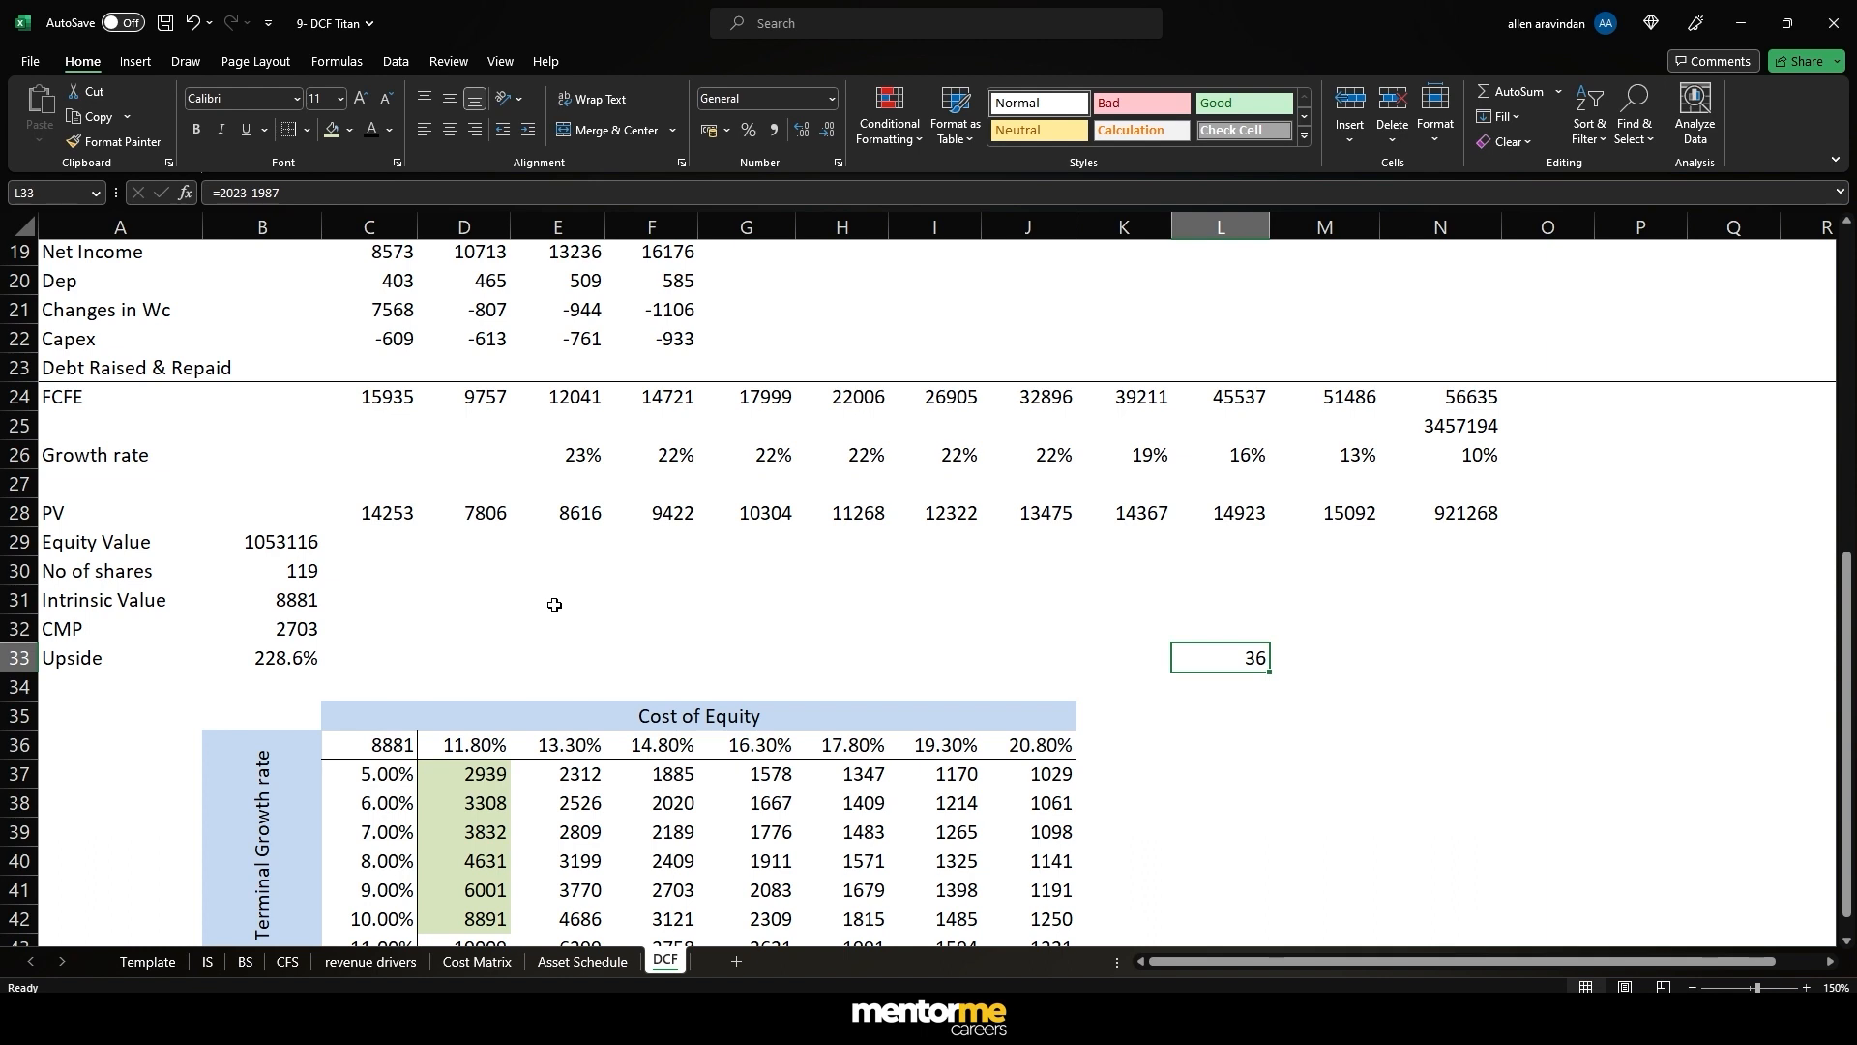
pyautogui.scroll(-2, 1158, 692)
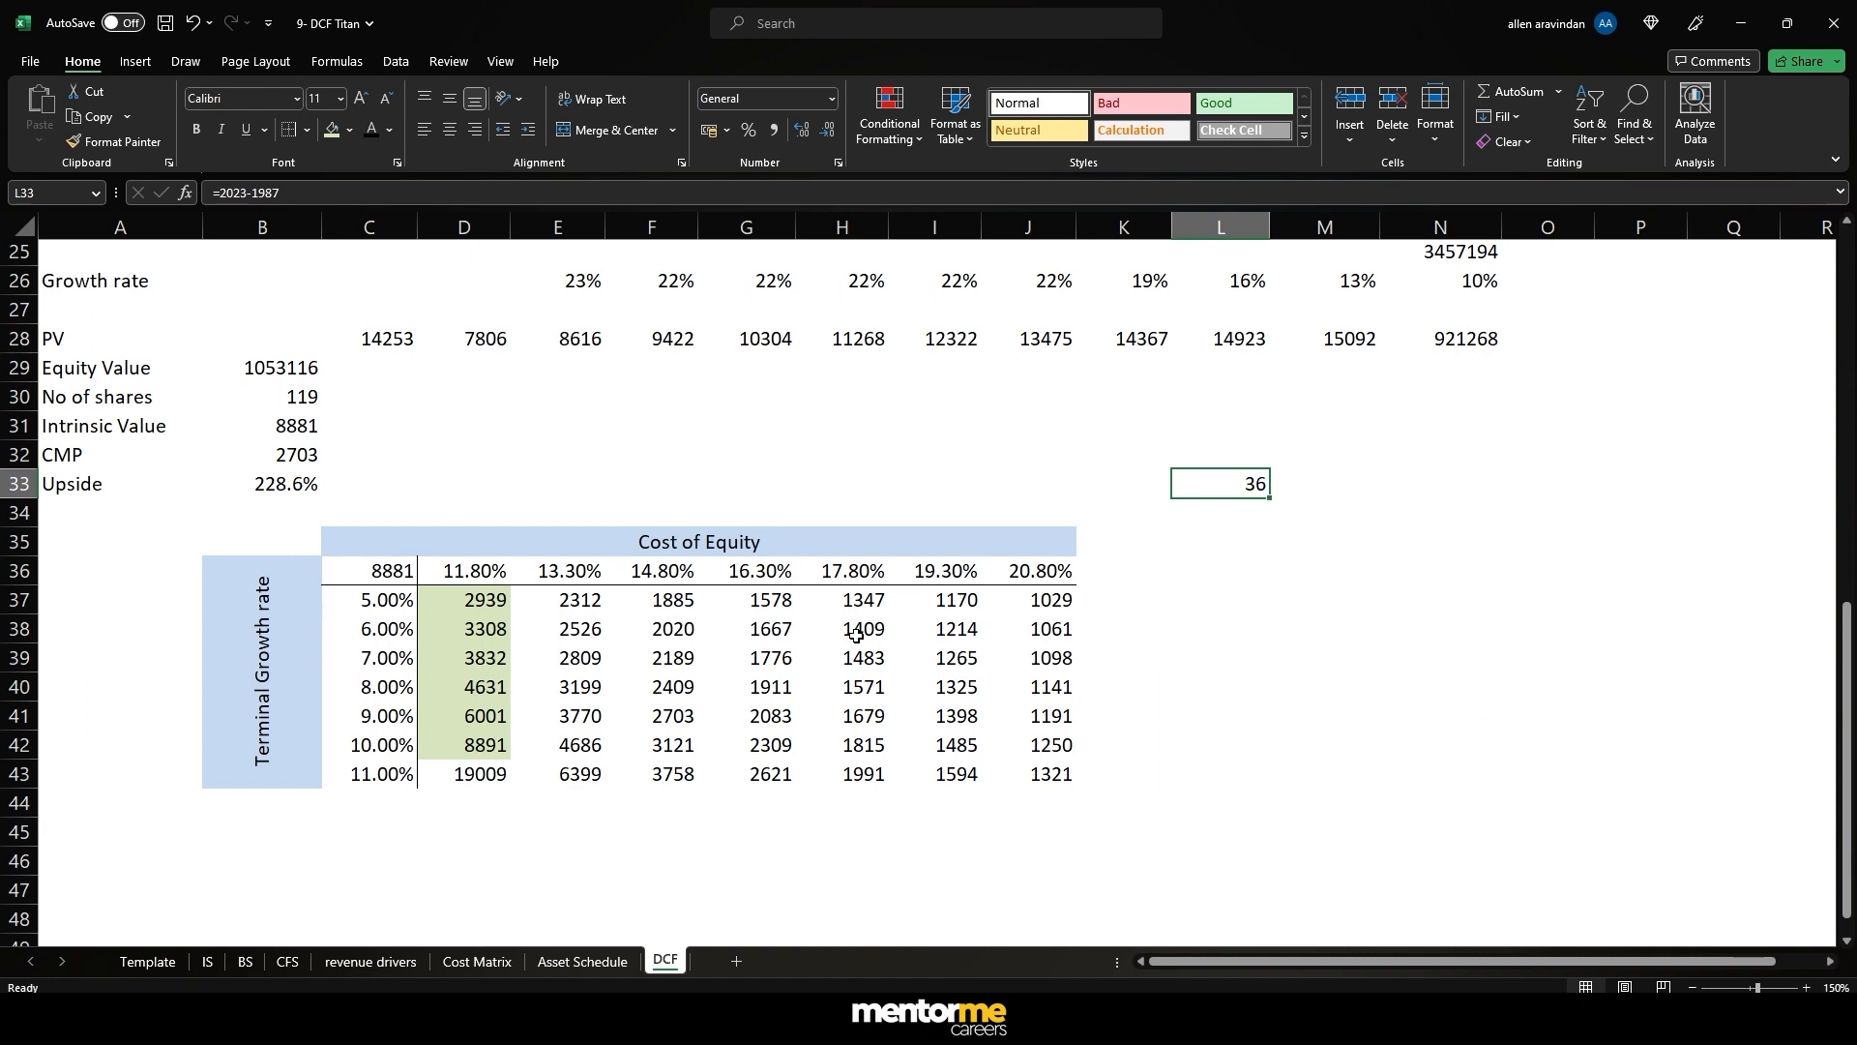
pyautogui.click(351, 757)
pyautogui.click(372, 779)
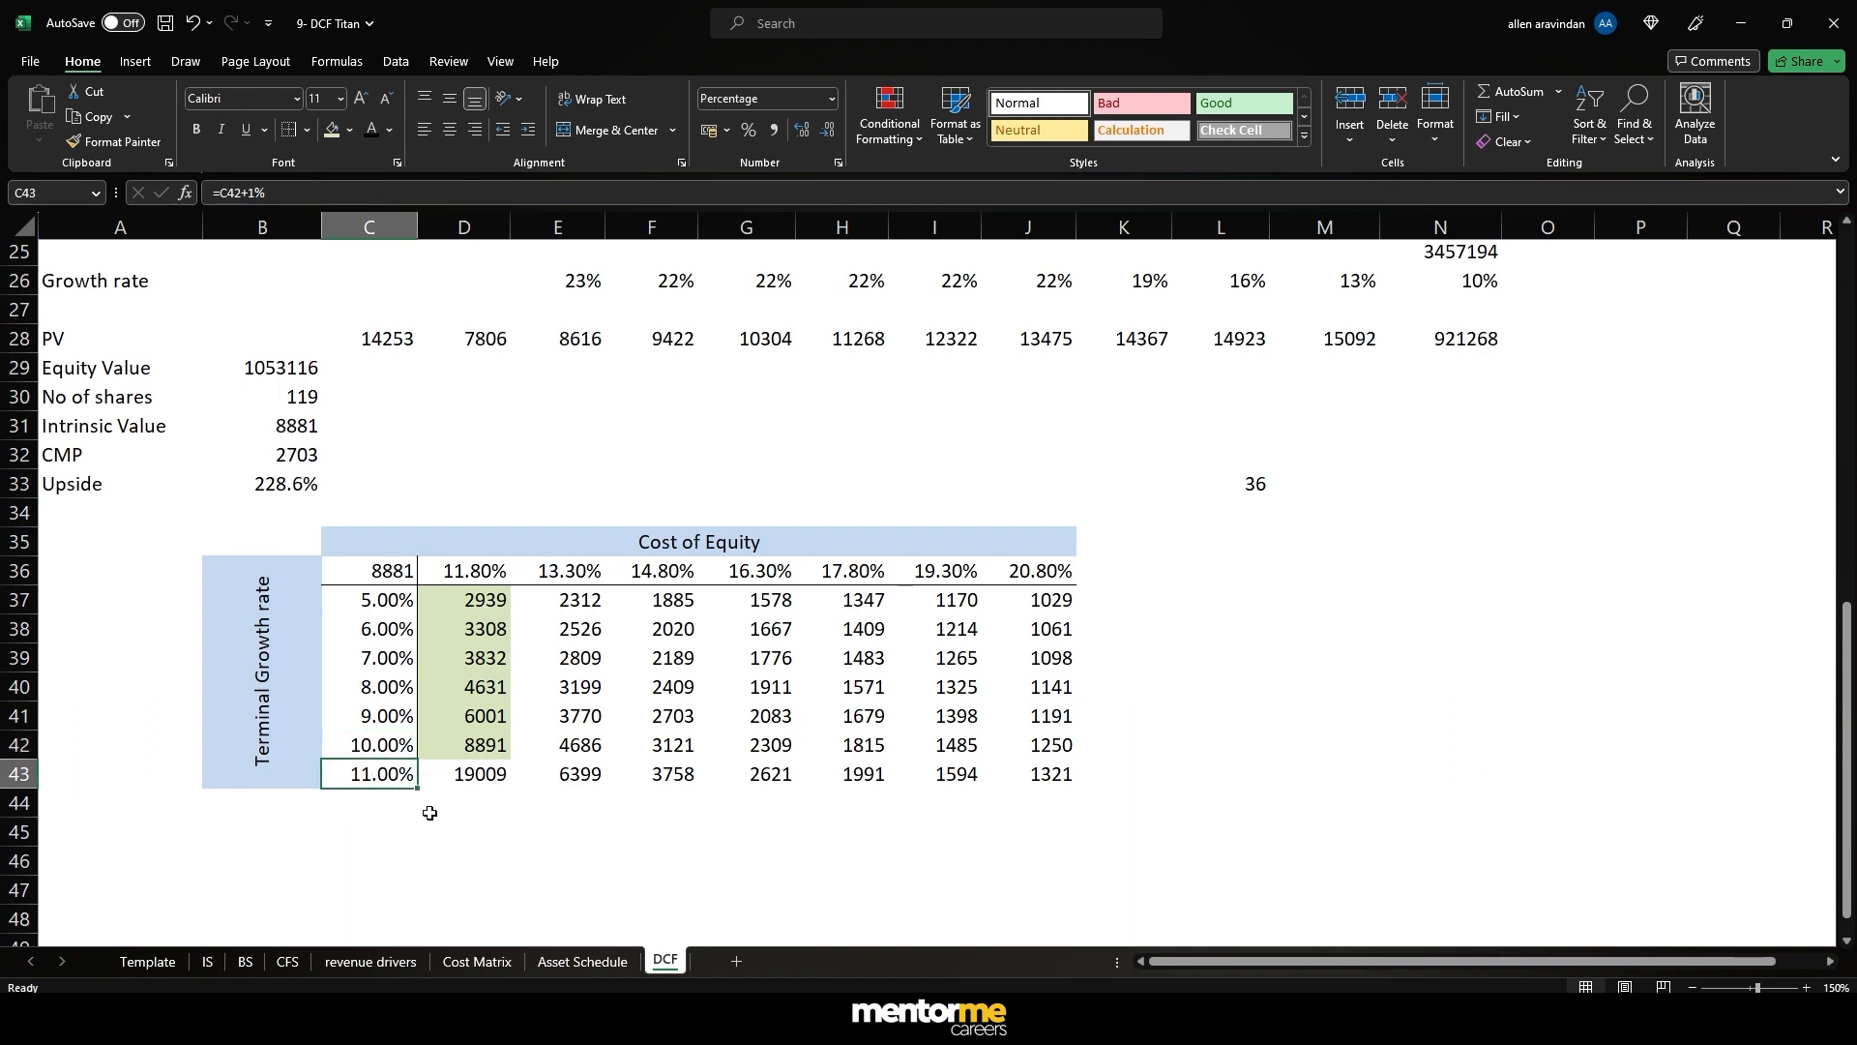
pyautogui.click(461, 774)
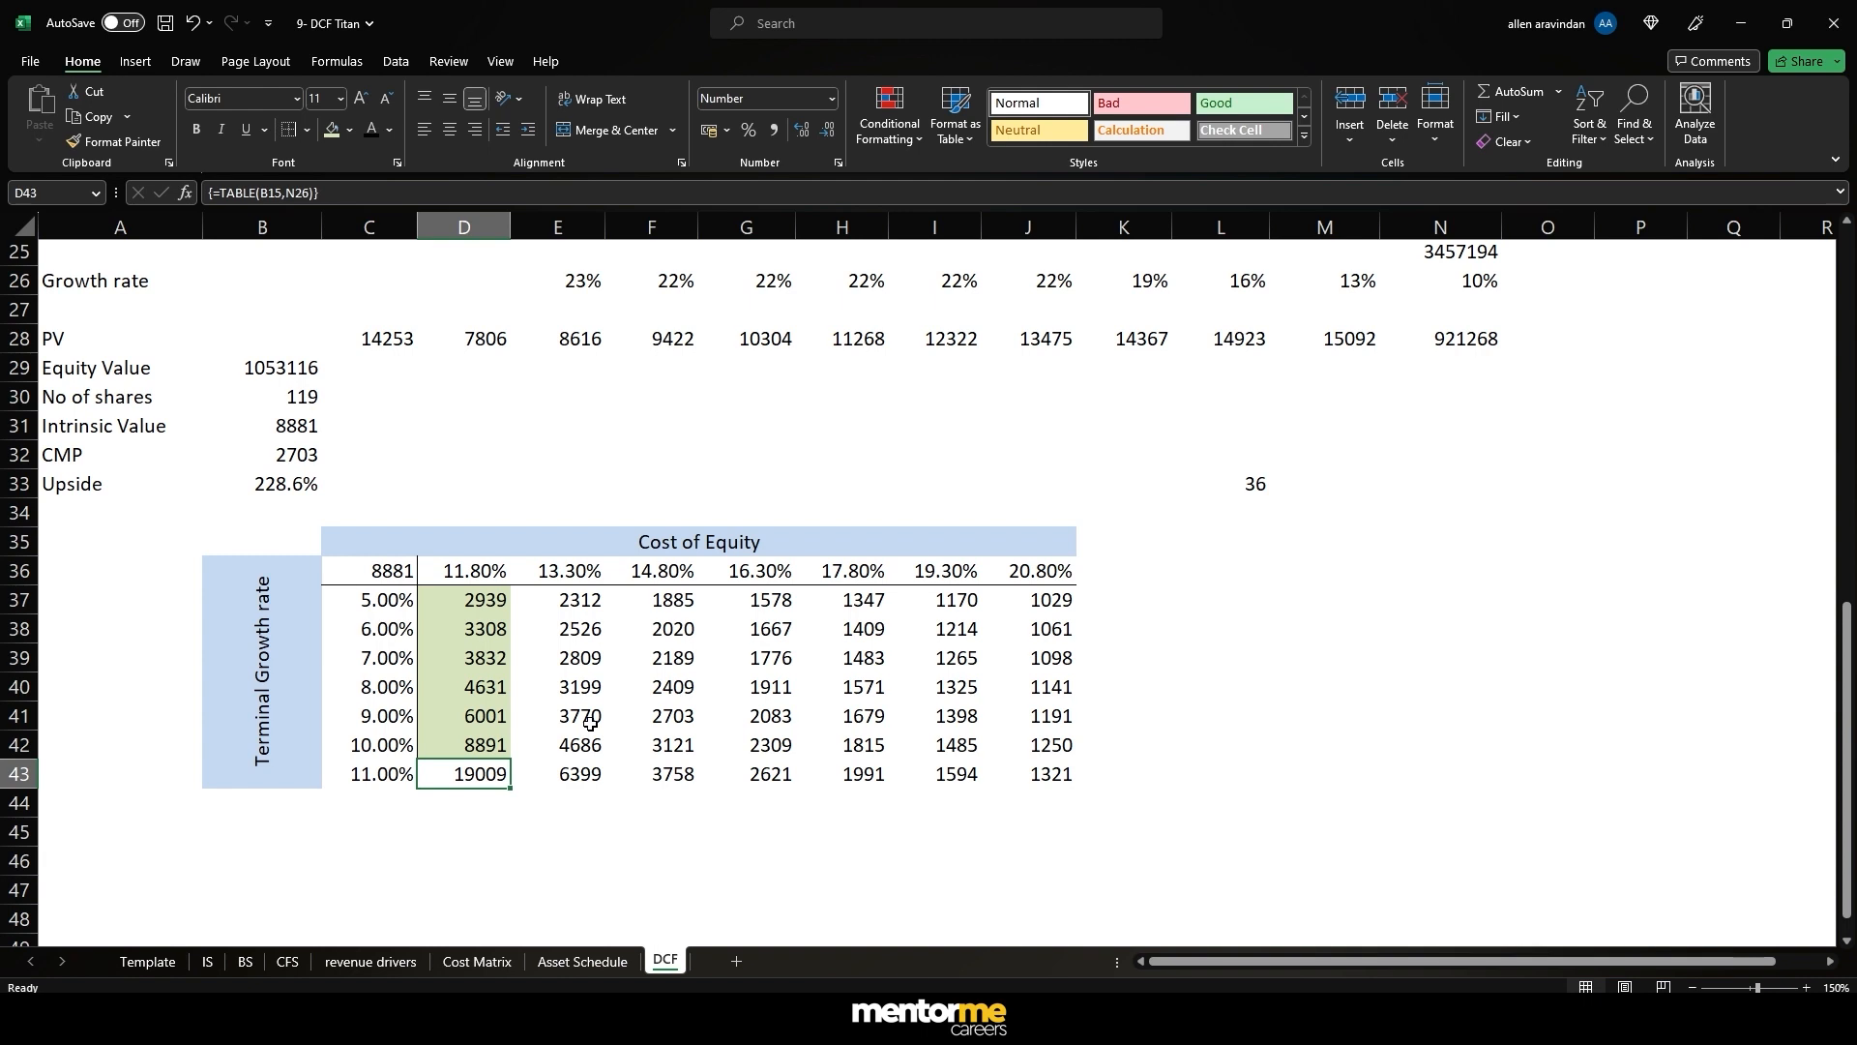
pyautogui.scroll(2, 1102, 432)
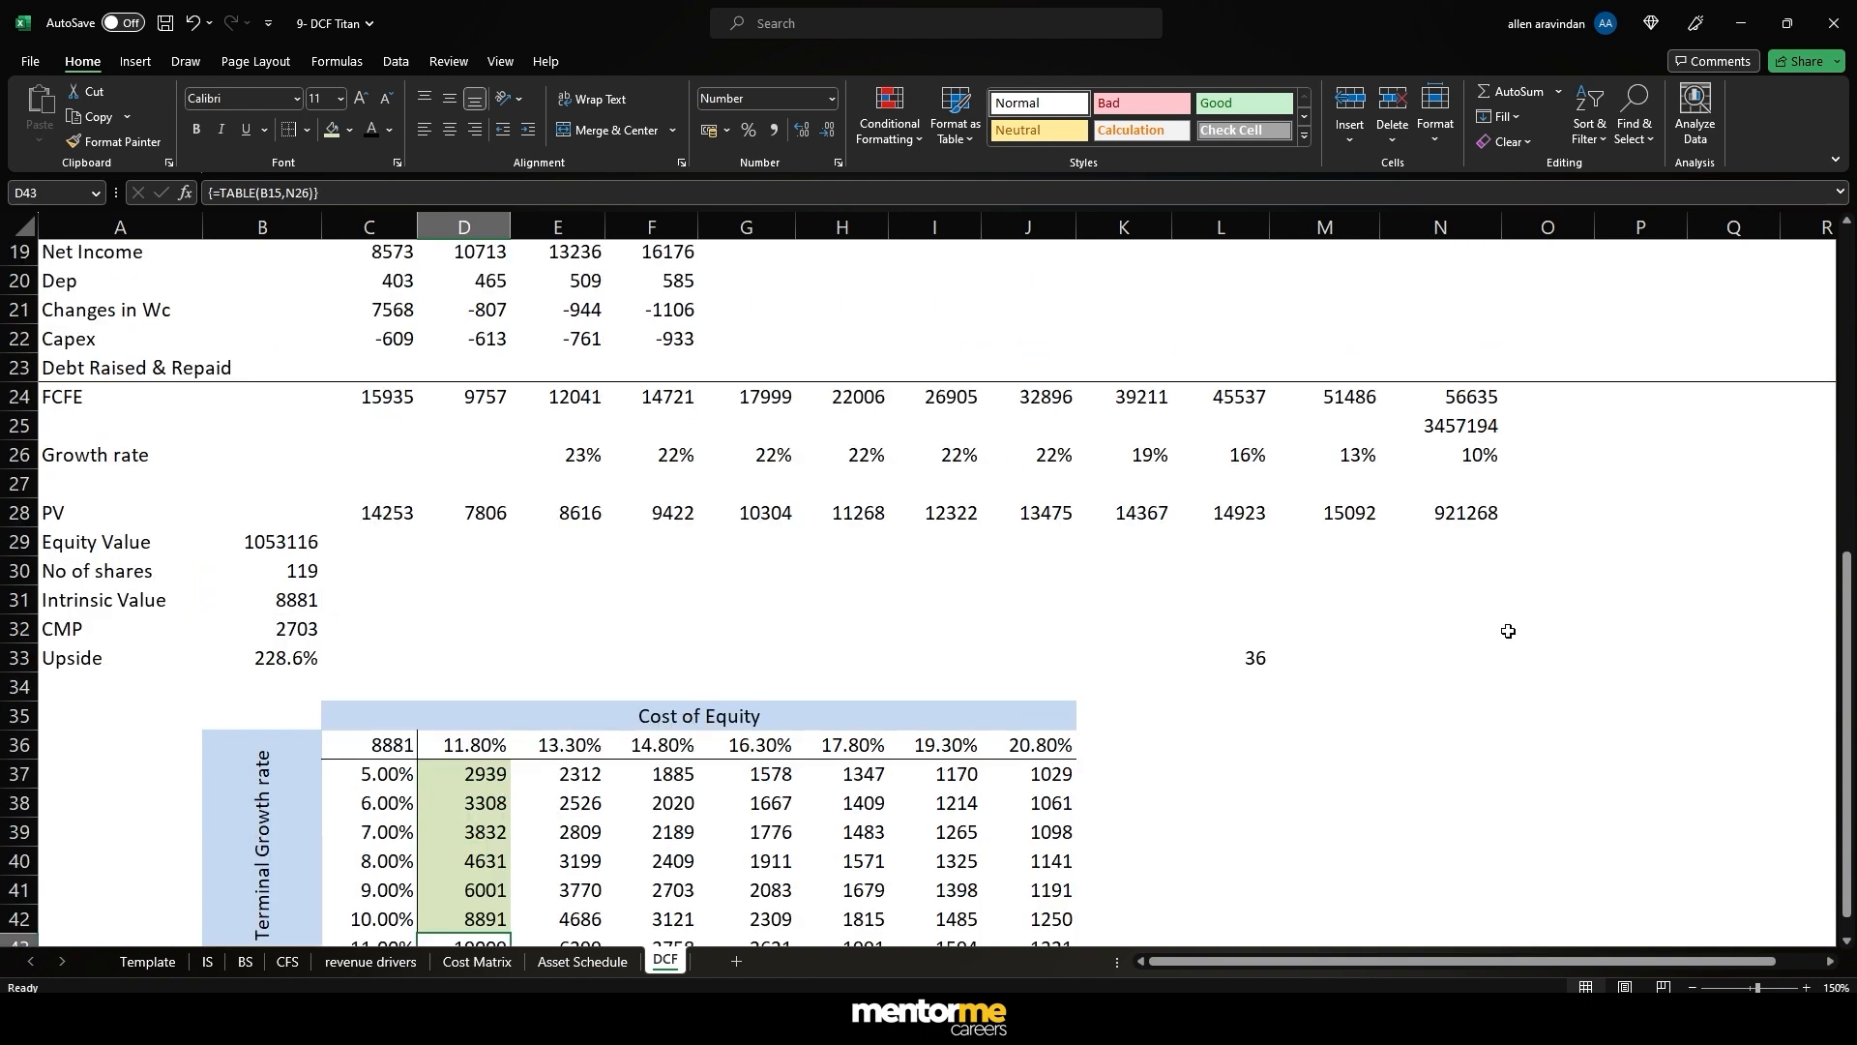
# - Clear the year calculation from L33
pyautogui.click(1254, 655)
pyautogui.press('Delete')
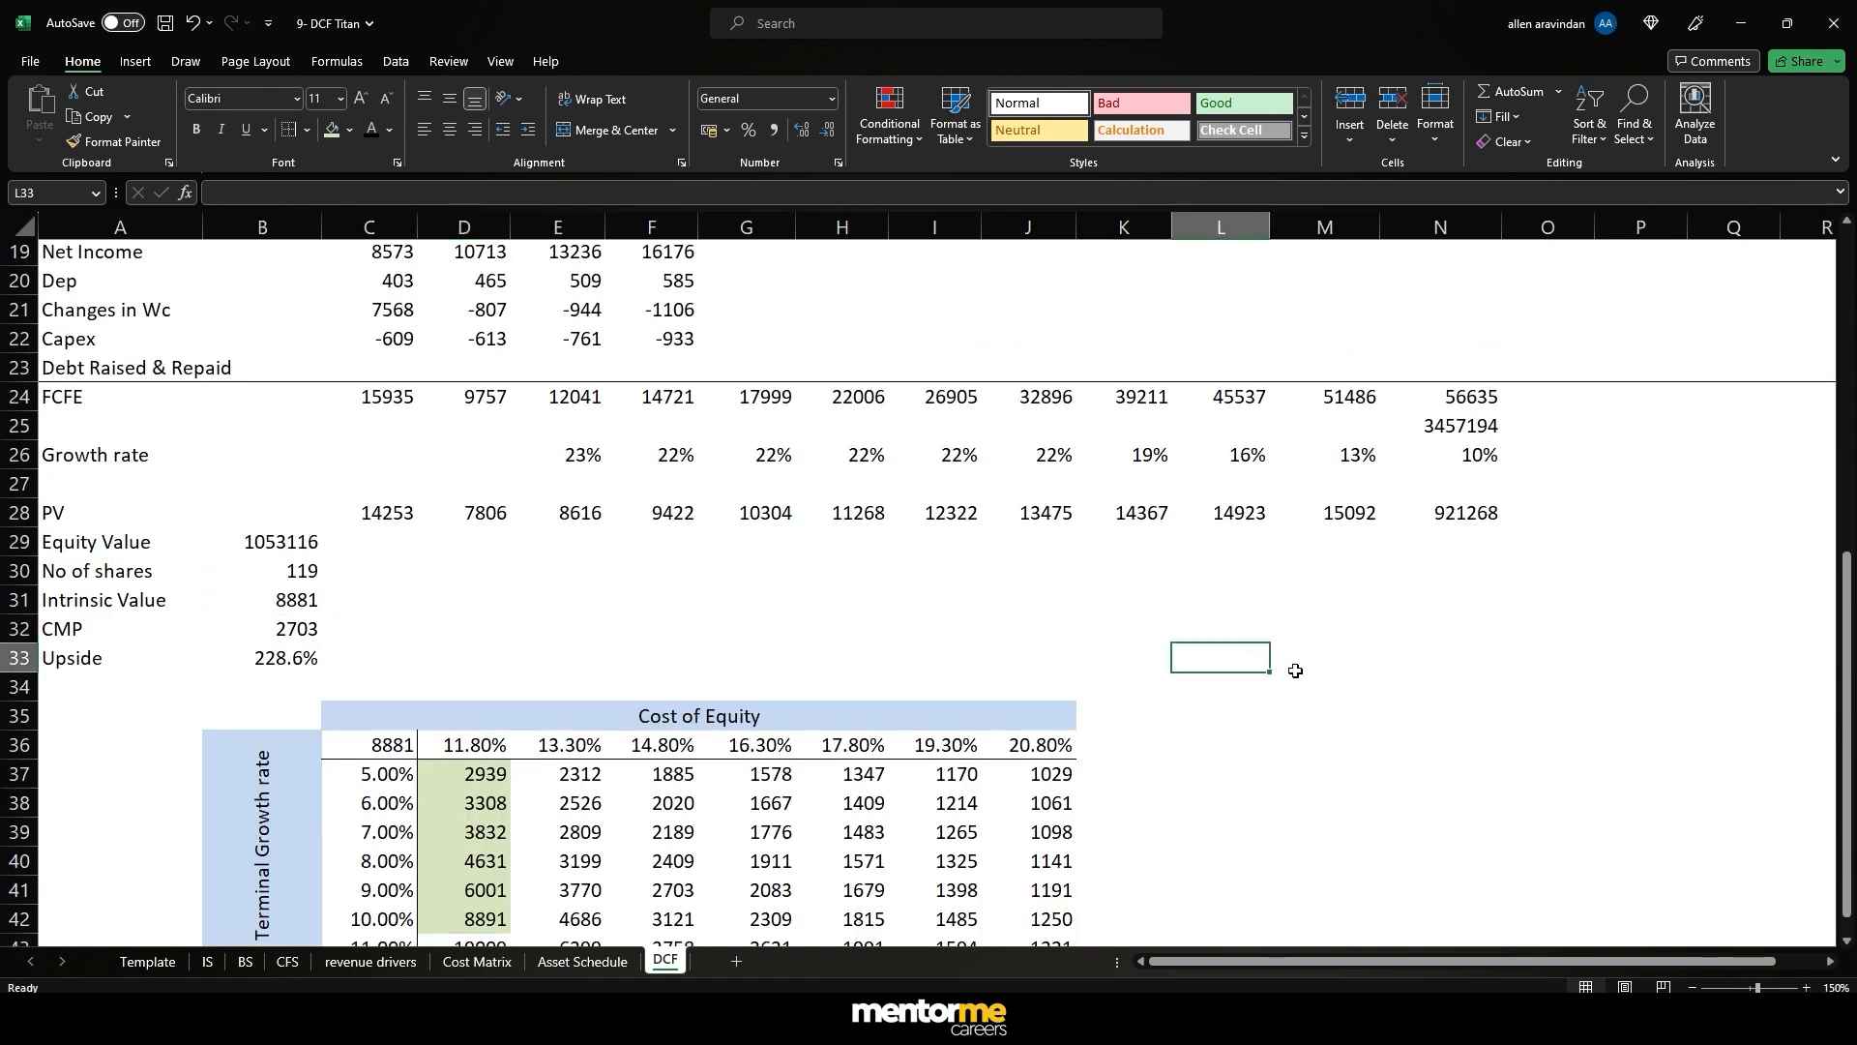
# - Make the Year row A18:N18 and the FCFE rows A24:N25 bold
pyautogui.scroll(4, 751, 583)
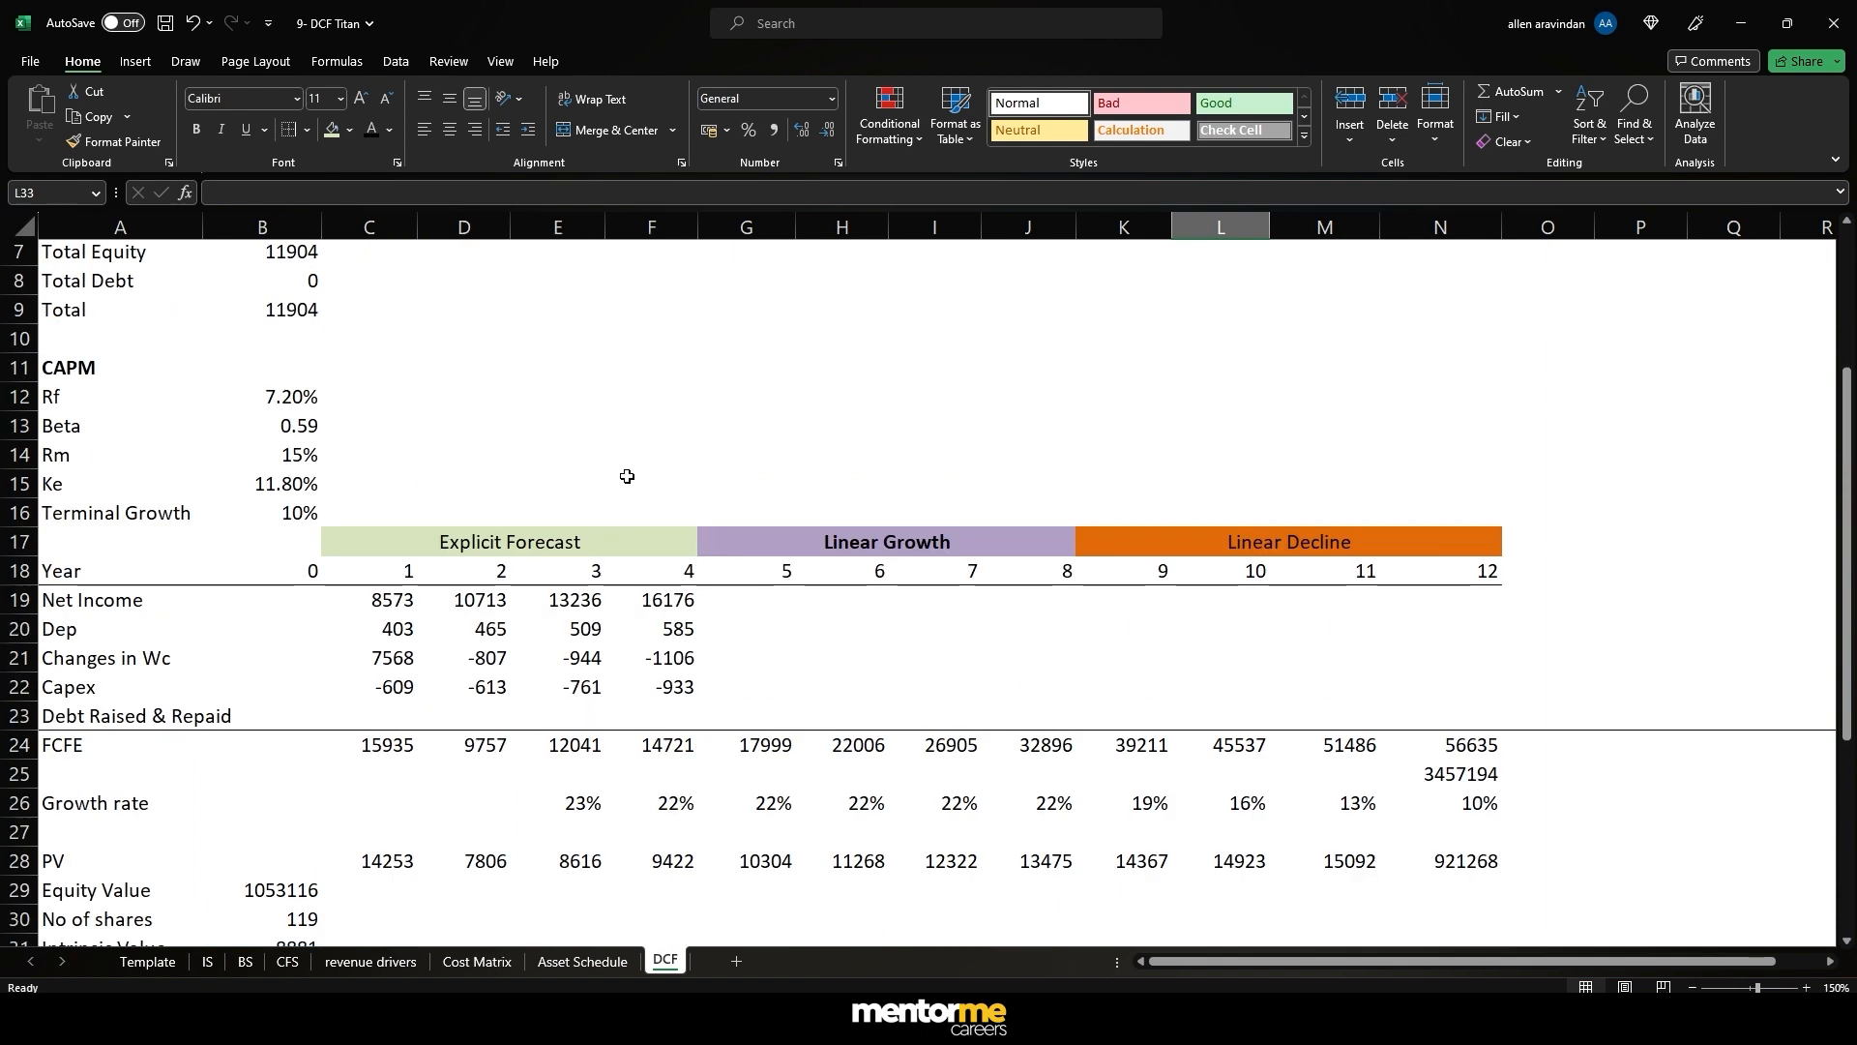
pyautogui.scroll(2, 657, 463)
pyautogui.scroll(-5, 677, 461)
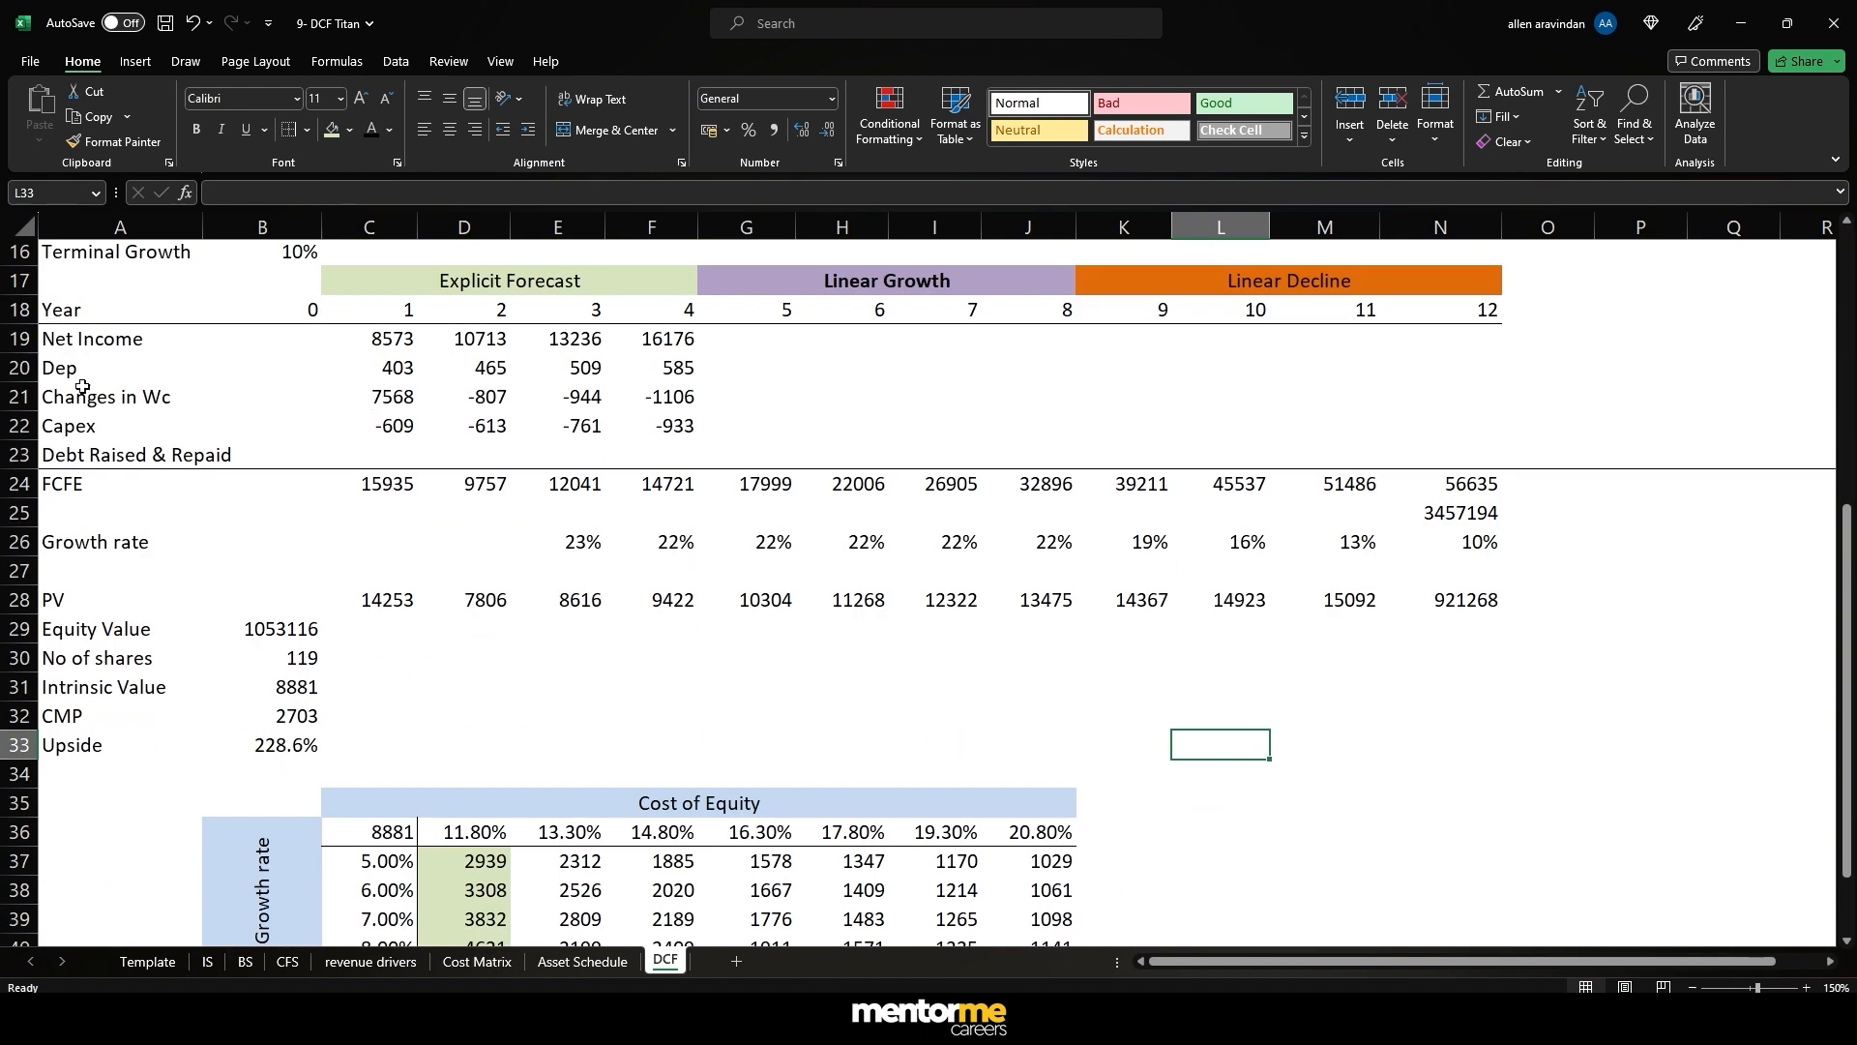
pyautogui.moveTo(47, 311); pyautogui.dragTo(1442, 312)
pyautogui.click(196, 129)
pyautogui.click(261, 448)
pyautogui.moveTo(107, 476); pyautogui.dragTo(1442, 510)
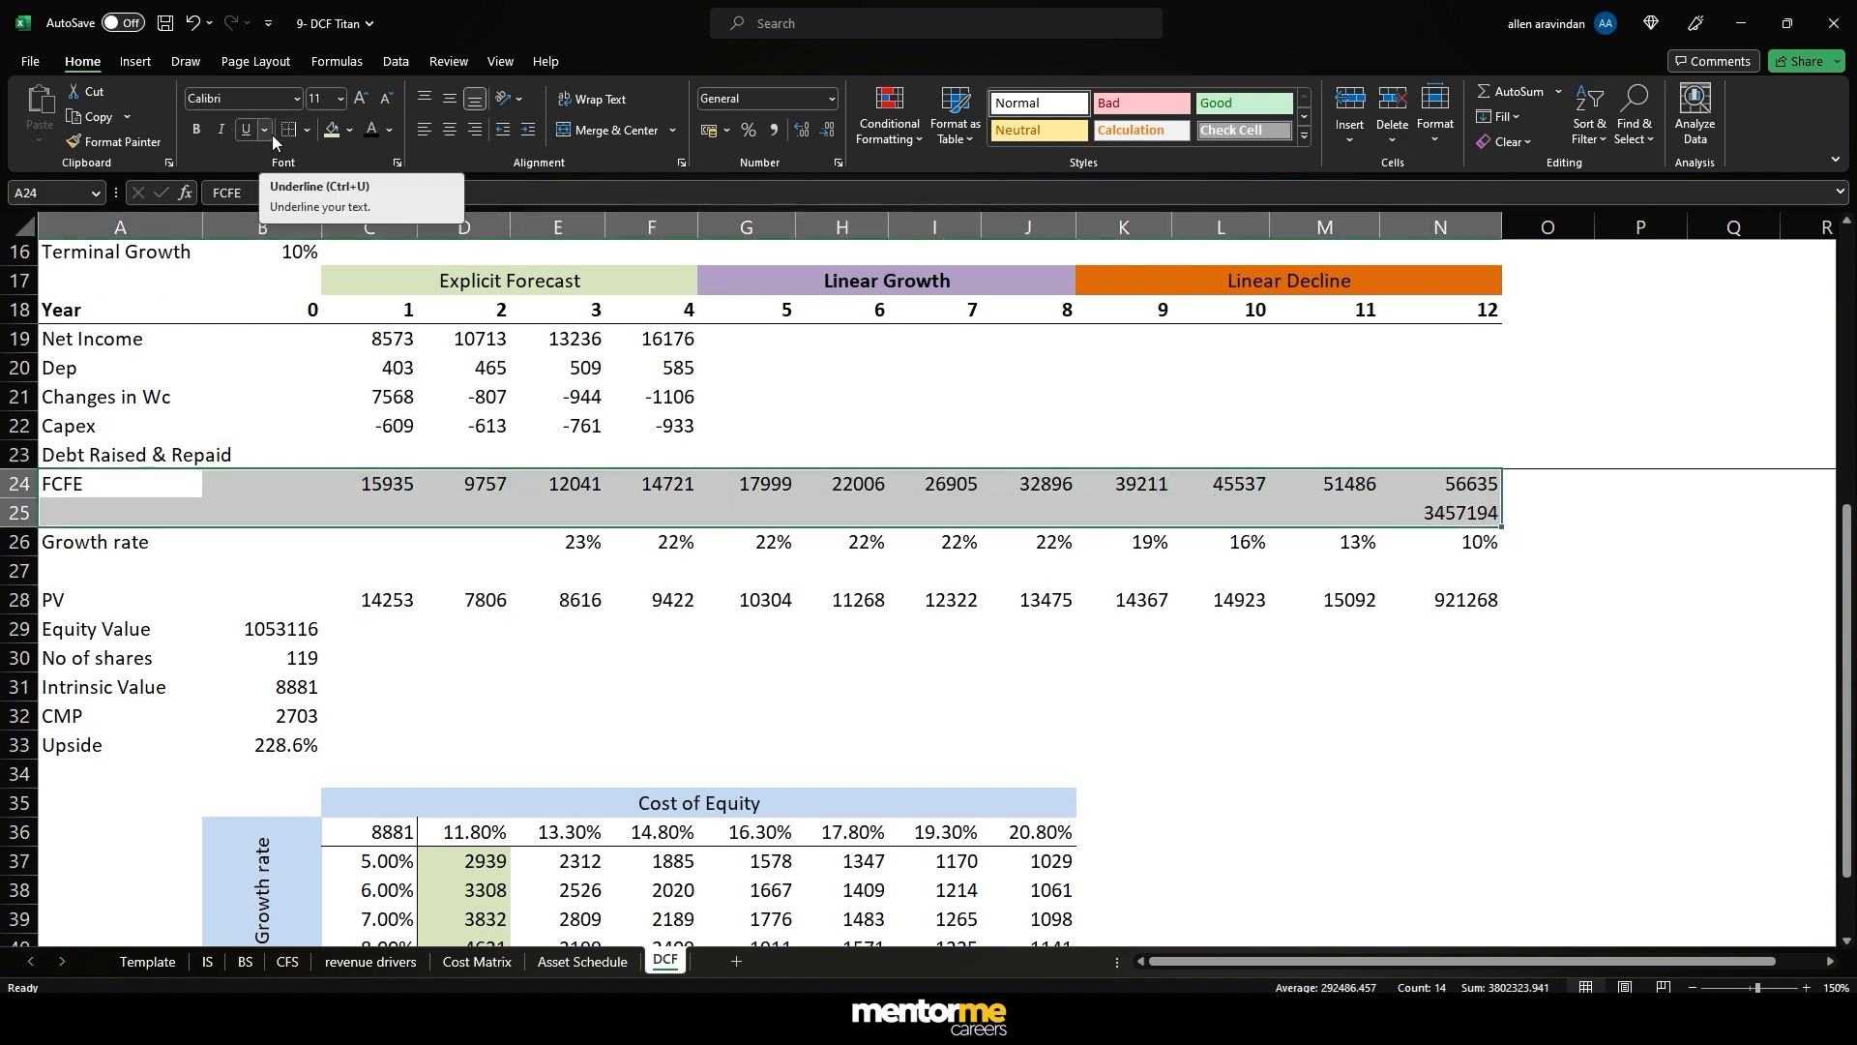
pyautogui.click(200, 131)
pyautogui.click(653, 426)
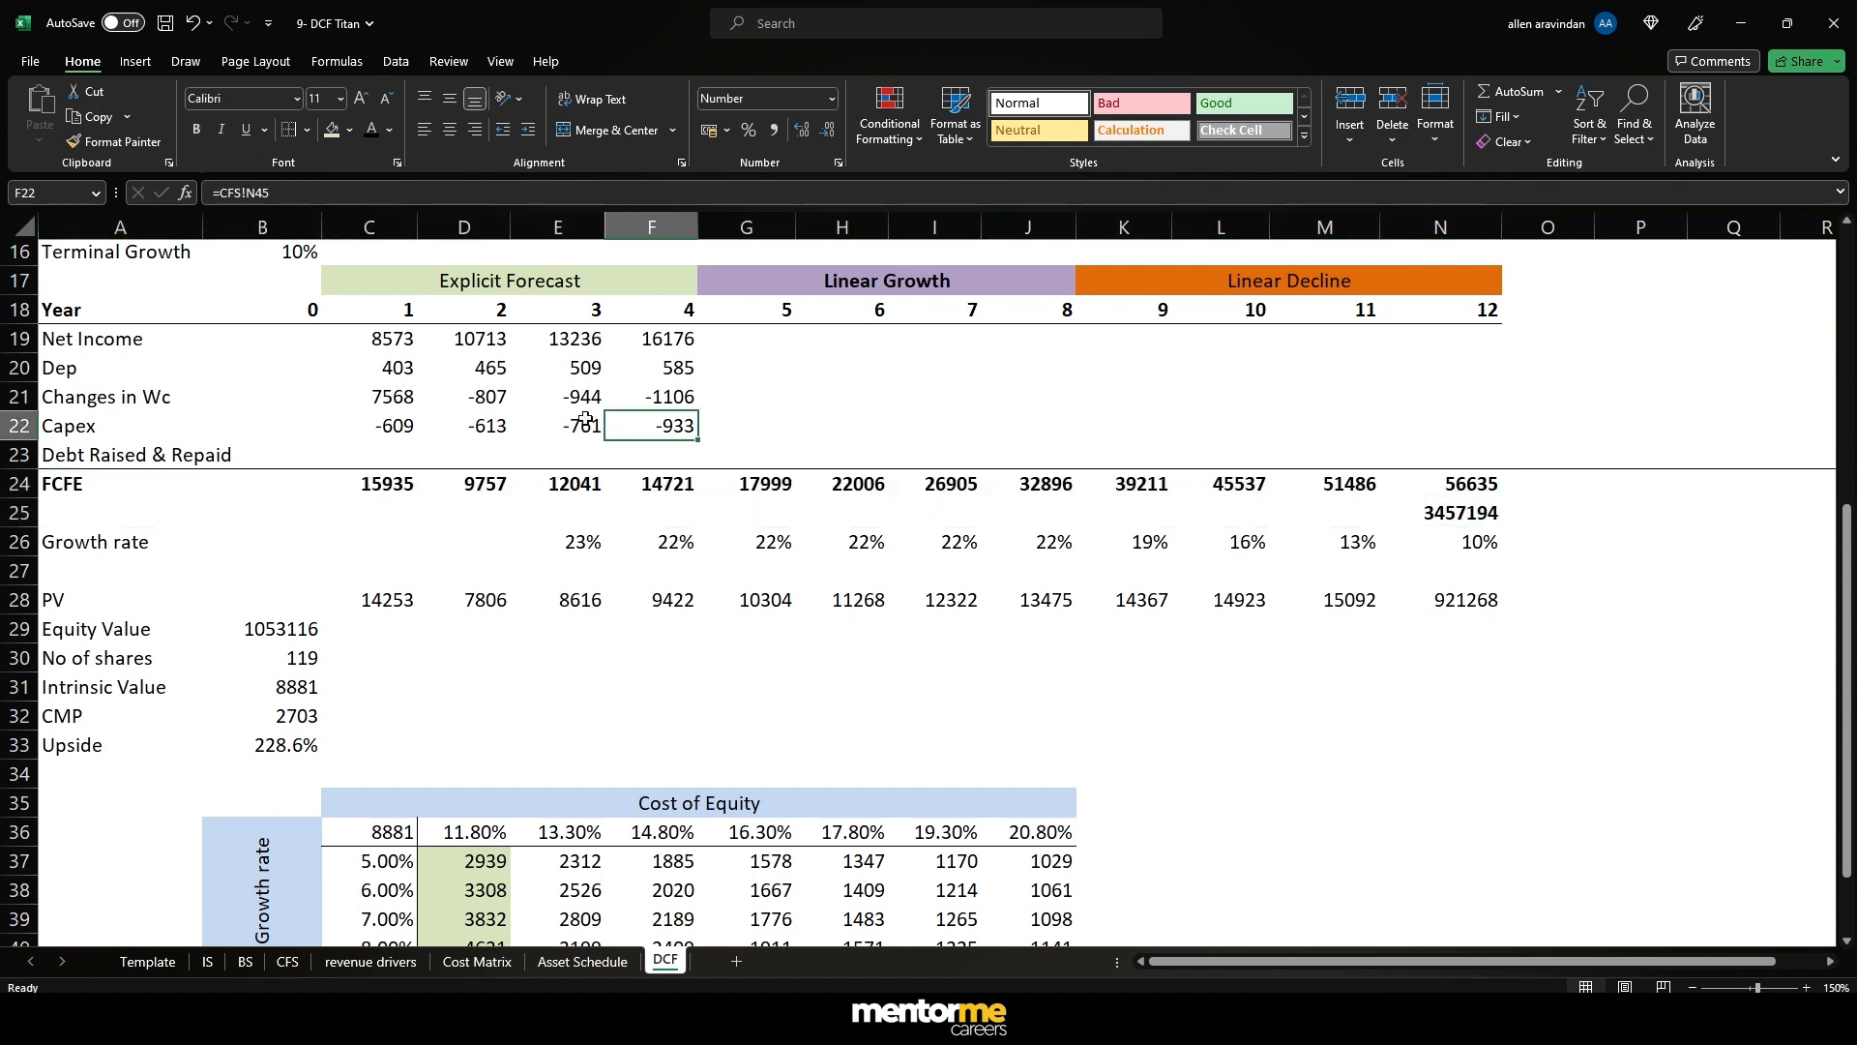
# - Add a top border to the PV row A28:N28
pyautogui.moveTo(75, 598); pyautogui.dragTo(1476, 597)
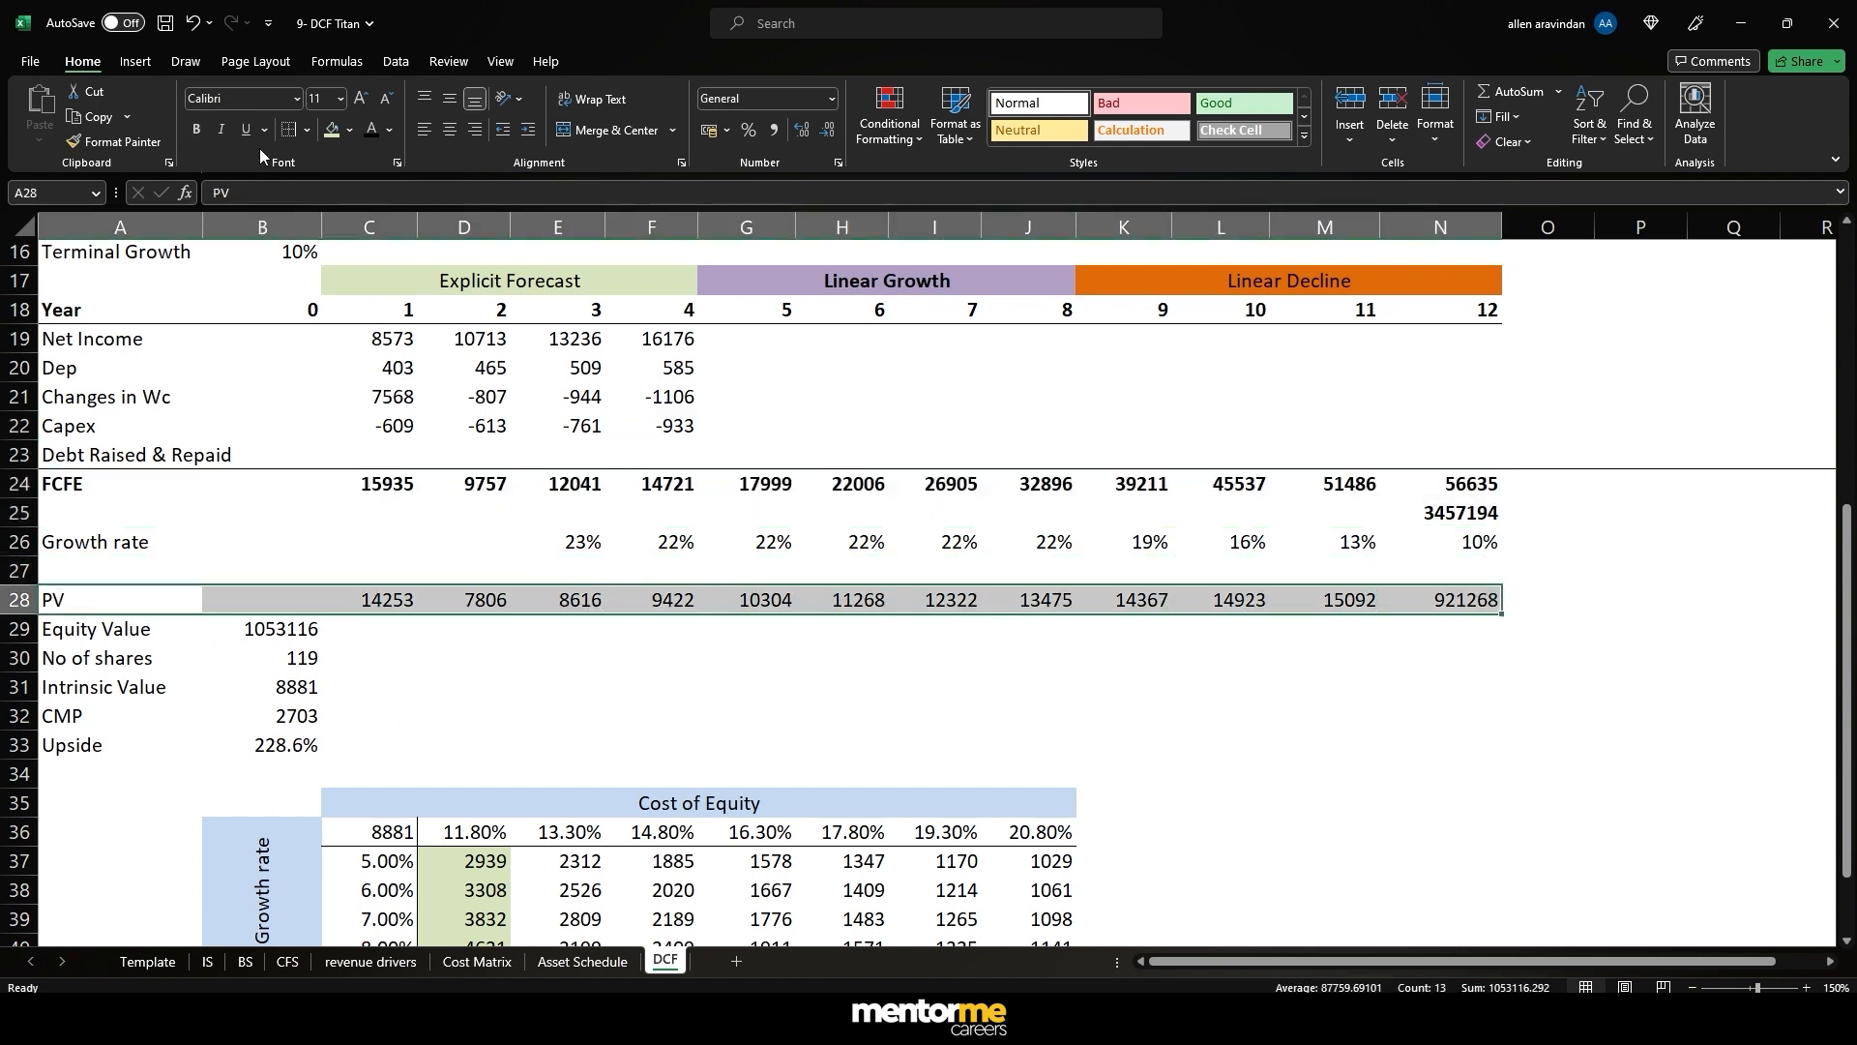
pyautogui.click(312, 132)
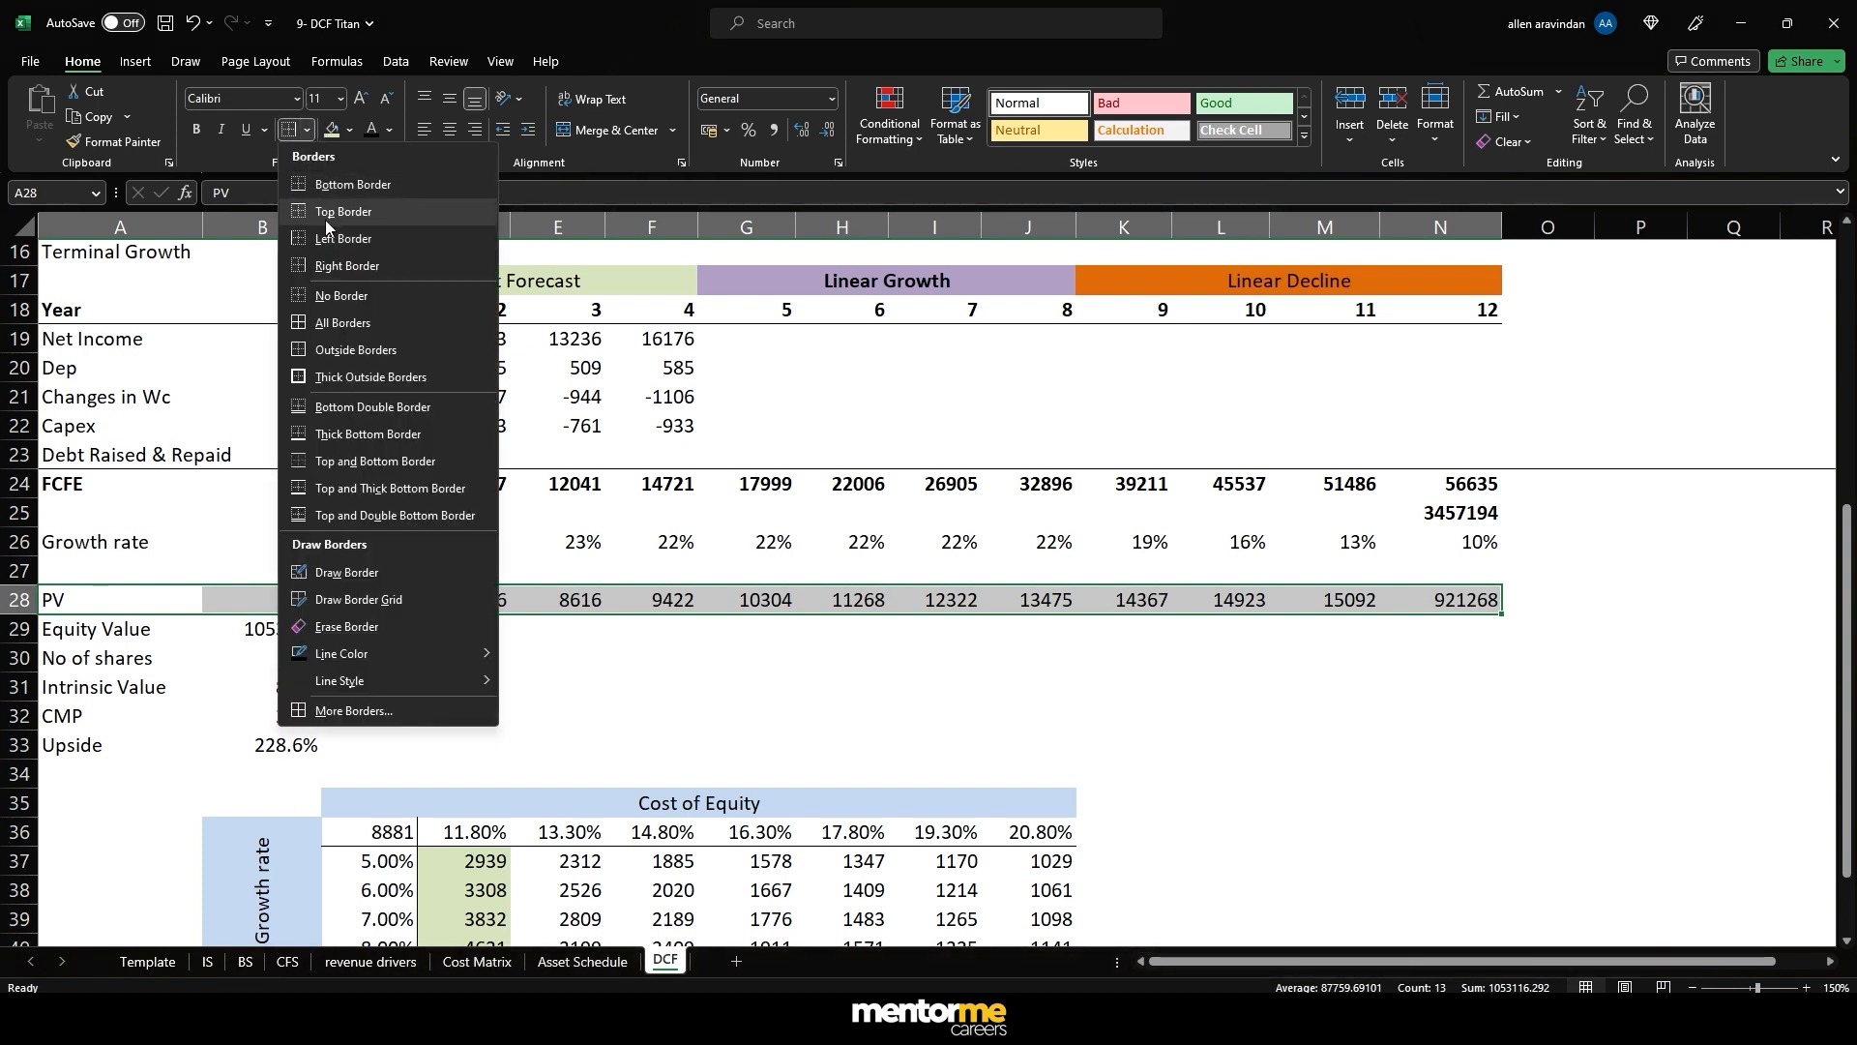
pyautogui.click(333, 218)
pyautogui.click(651, 600)
pyautogui.scroll(-3, 348, 670)
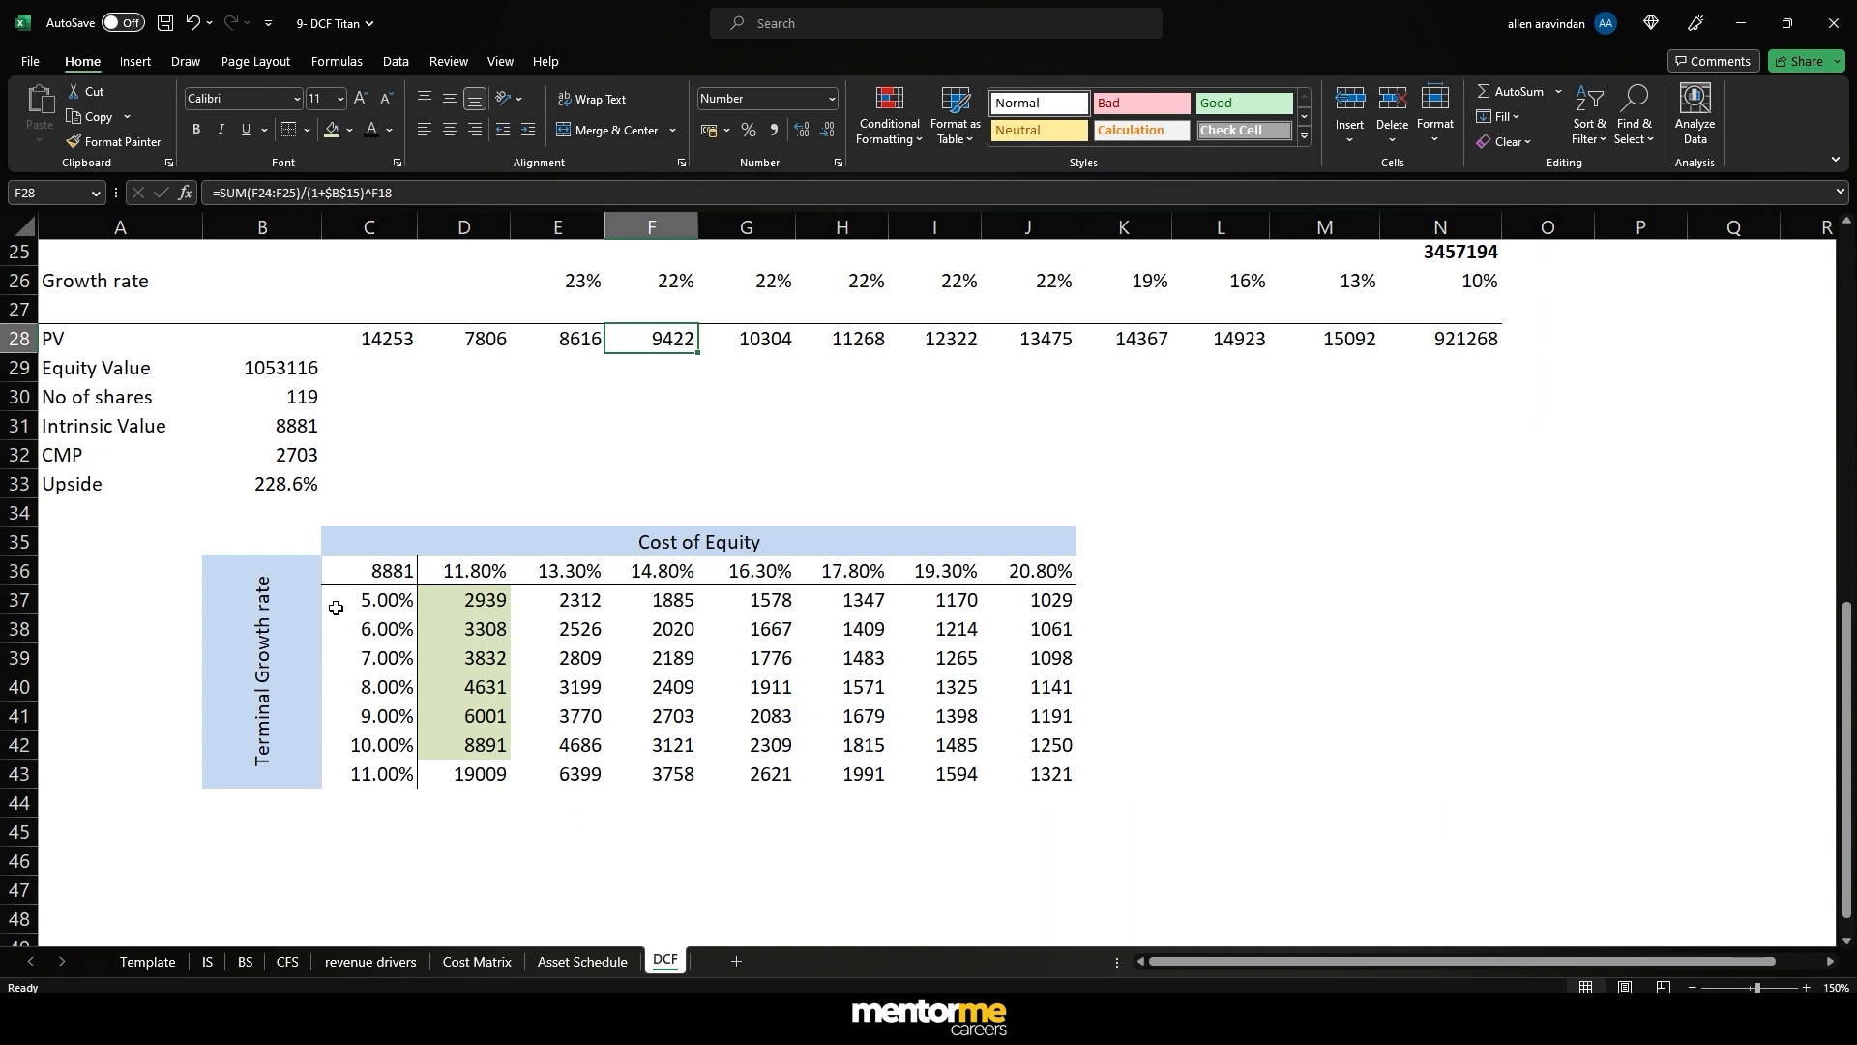
pyautogui.scroll(8, 336, 607)
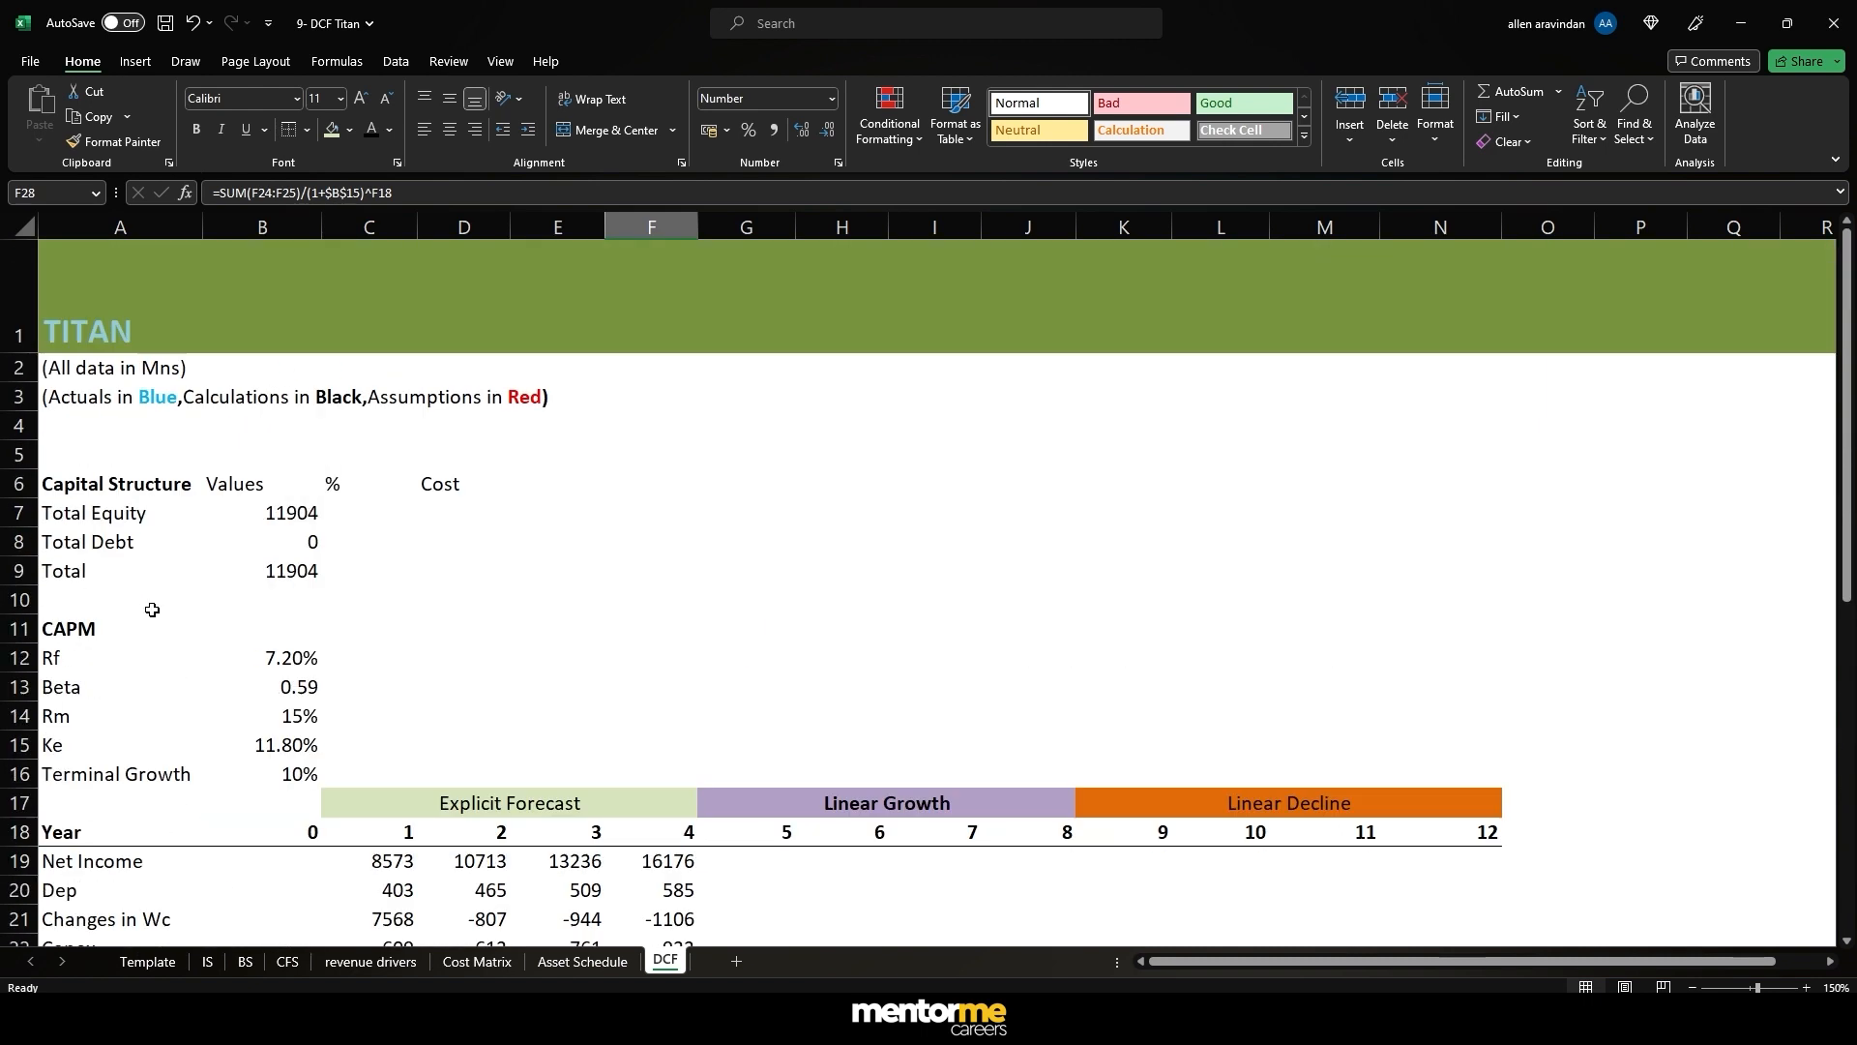
pyautogui.scroll(-8, 152, 609)
pyautogui.scroll(4, 170, 657)
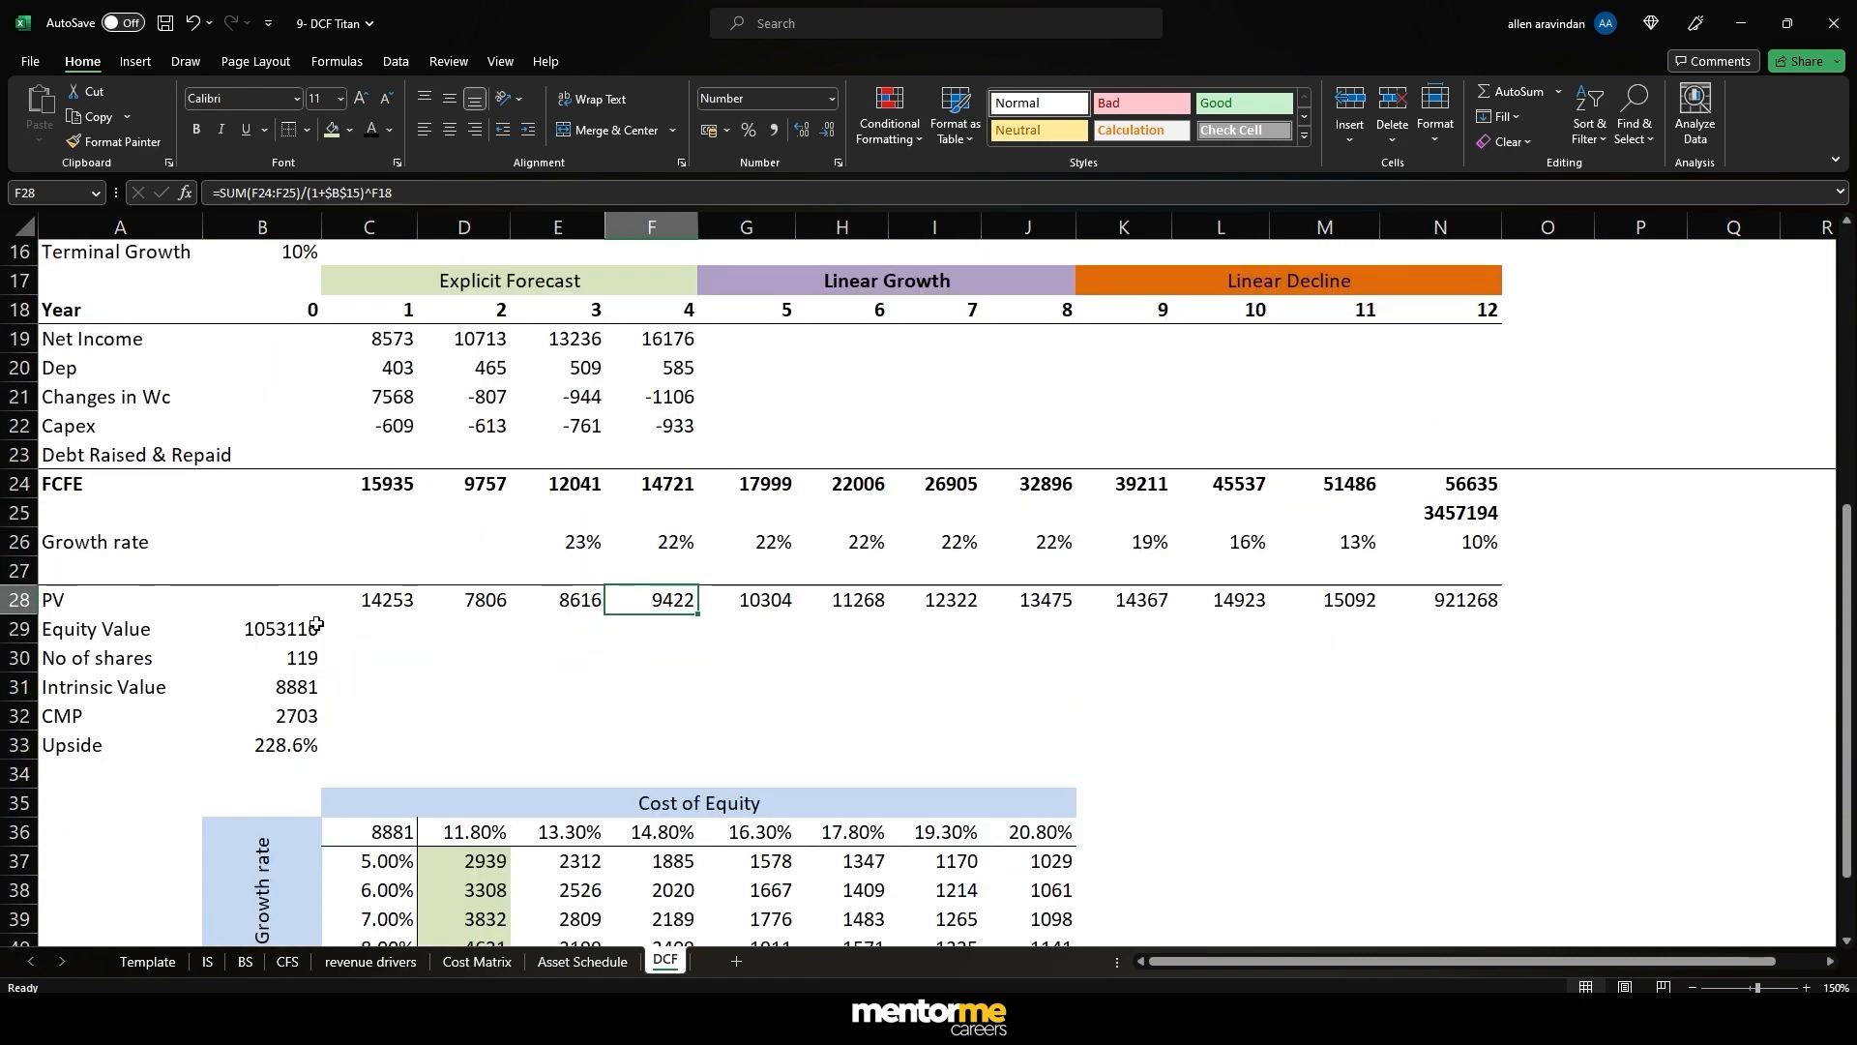
# - Review the Explicit Forecast, Linear Growth and Linear Decline stages in row 17 and the year numbering in C18:N18
pyautogui.scroll(2, 339, 633)
pyautogui.scroll(-5, 426, 455)
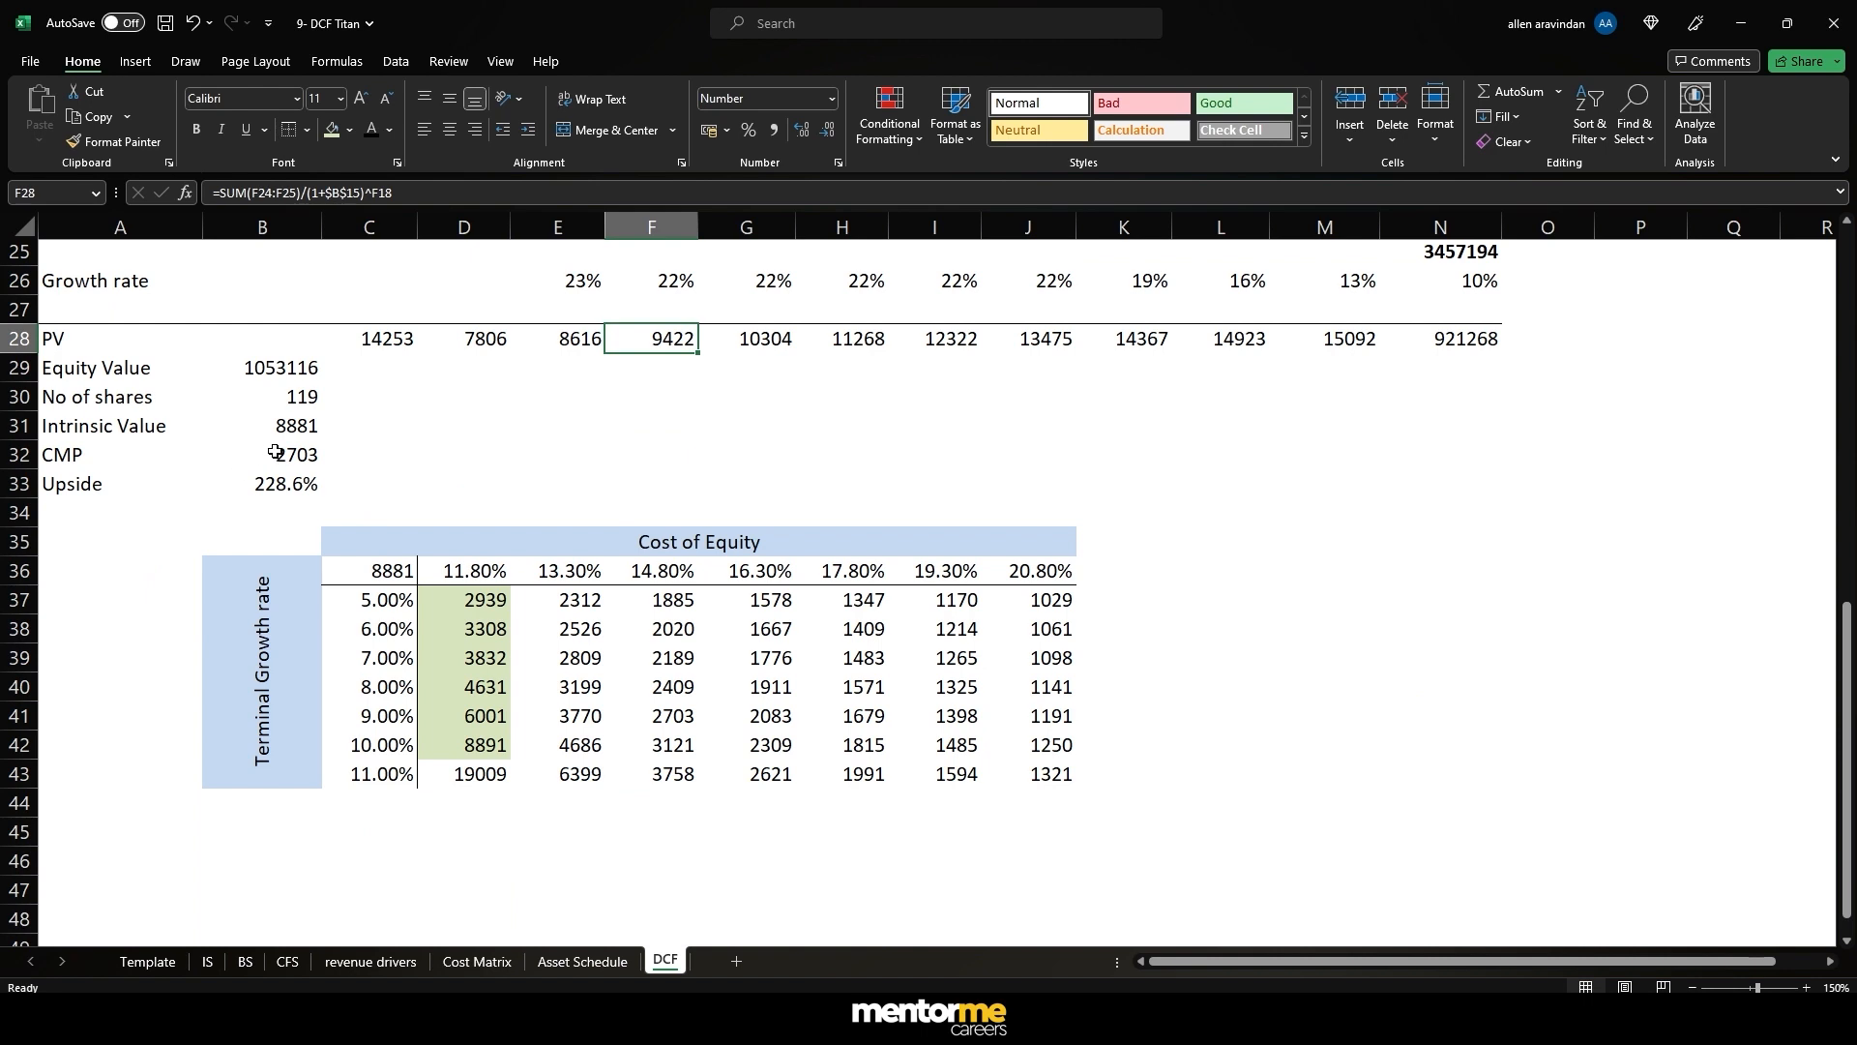
pyautogui.scroll(3, 271, 447)
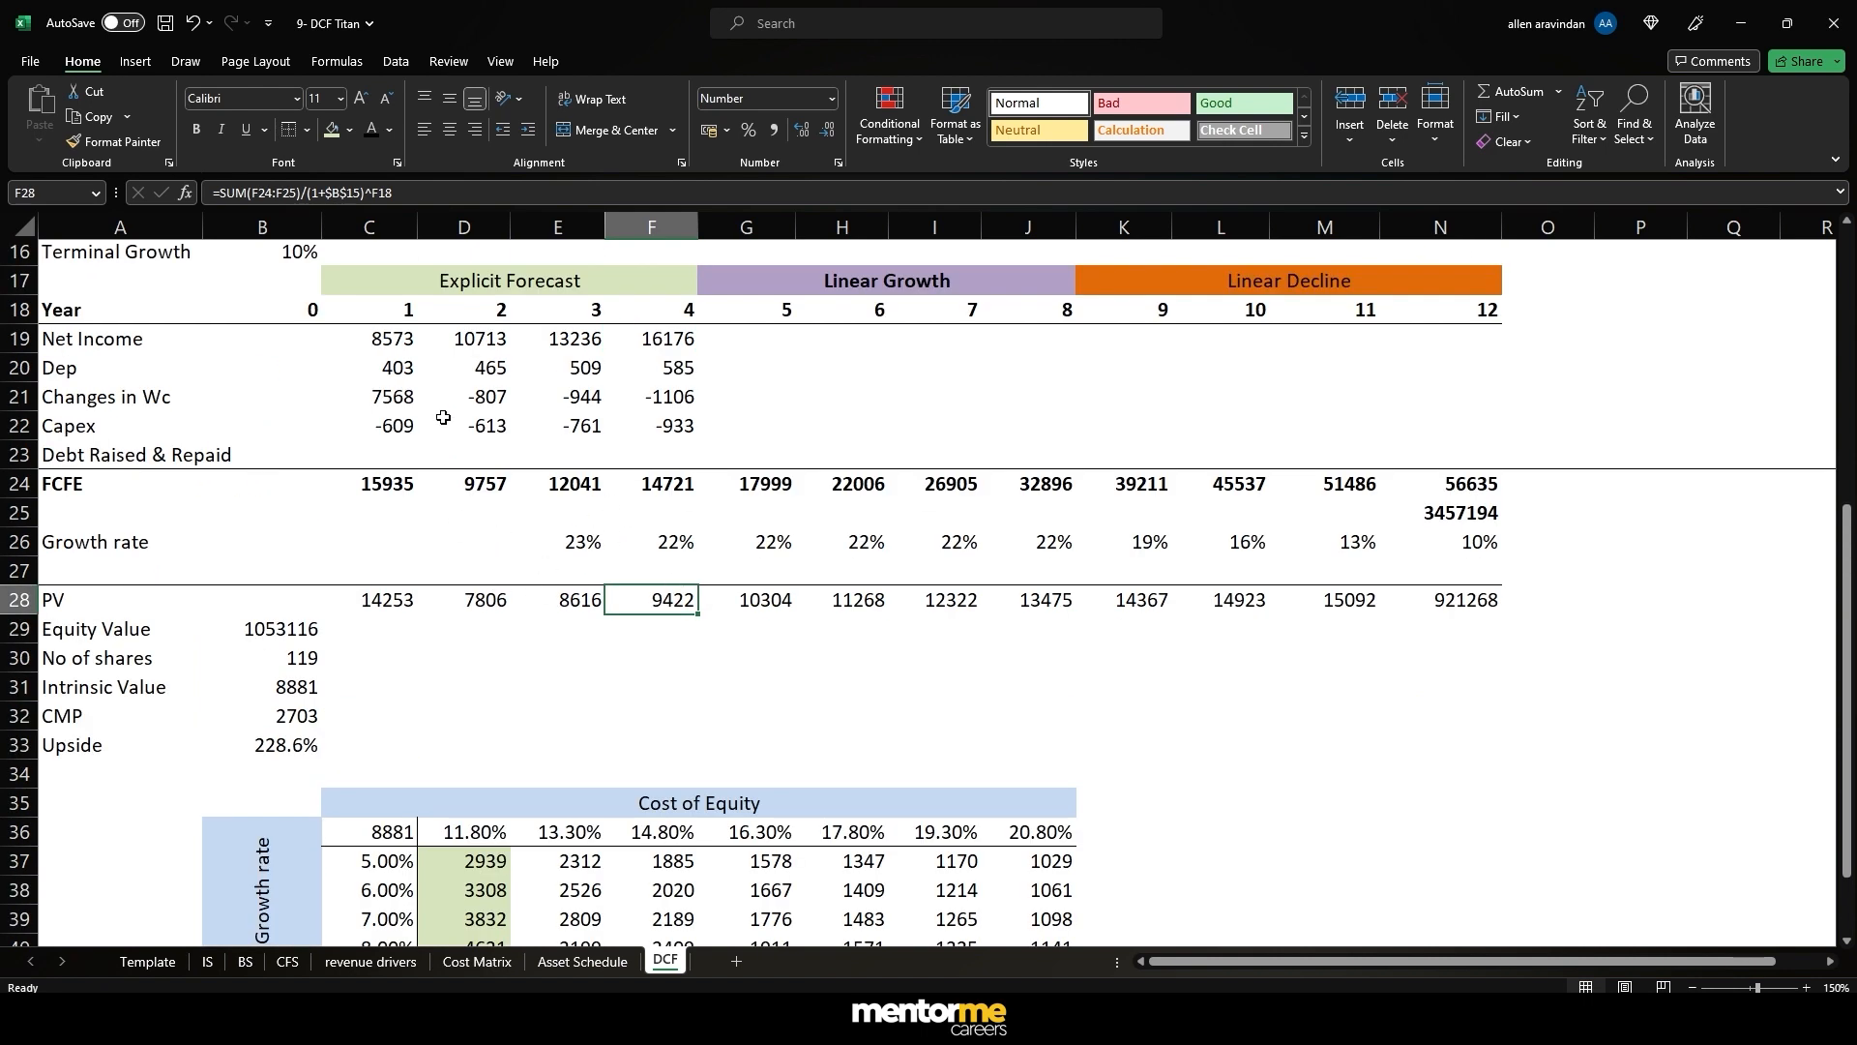
pyautogui.scroll(2, 388, 398)
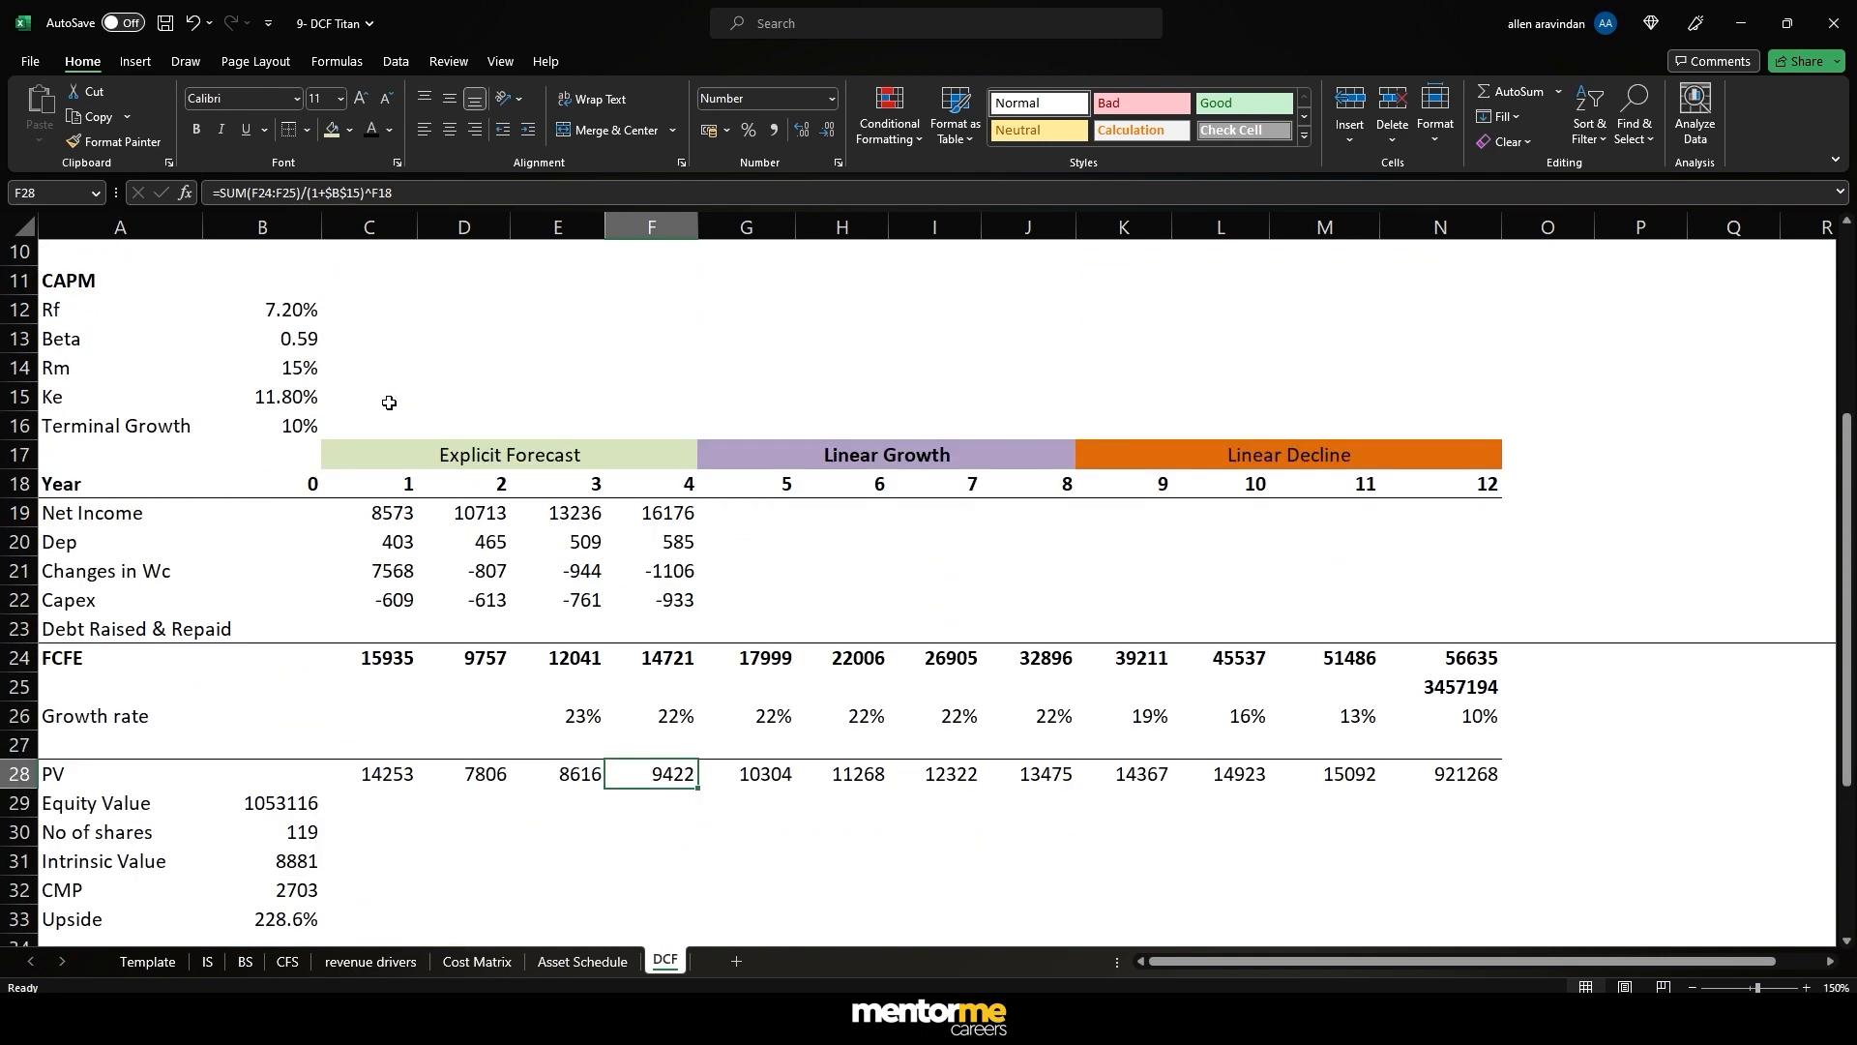
pyautogui.moveTo(465, 455); pyautogui.dragTo(1058, 440)
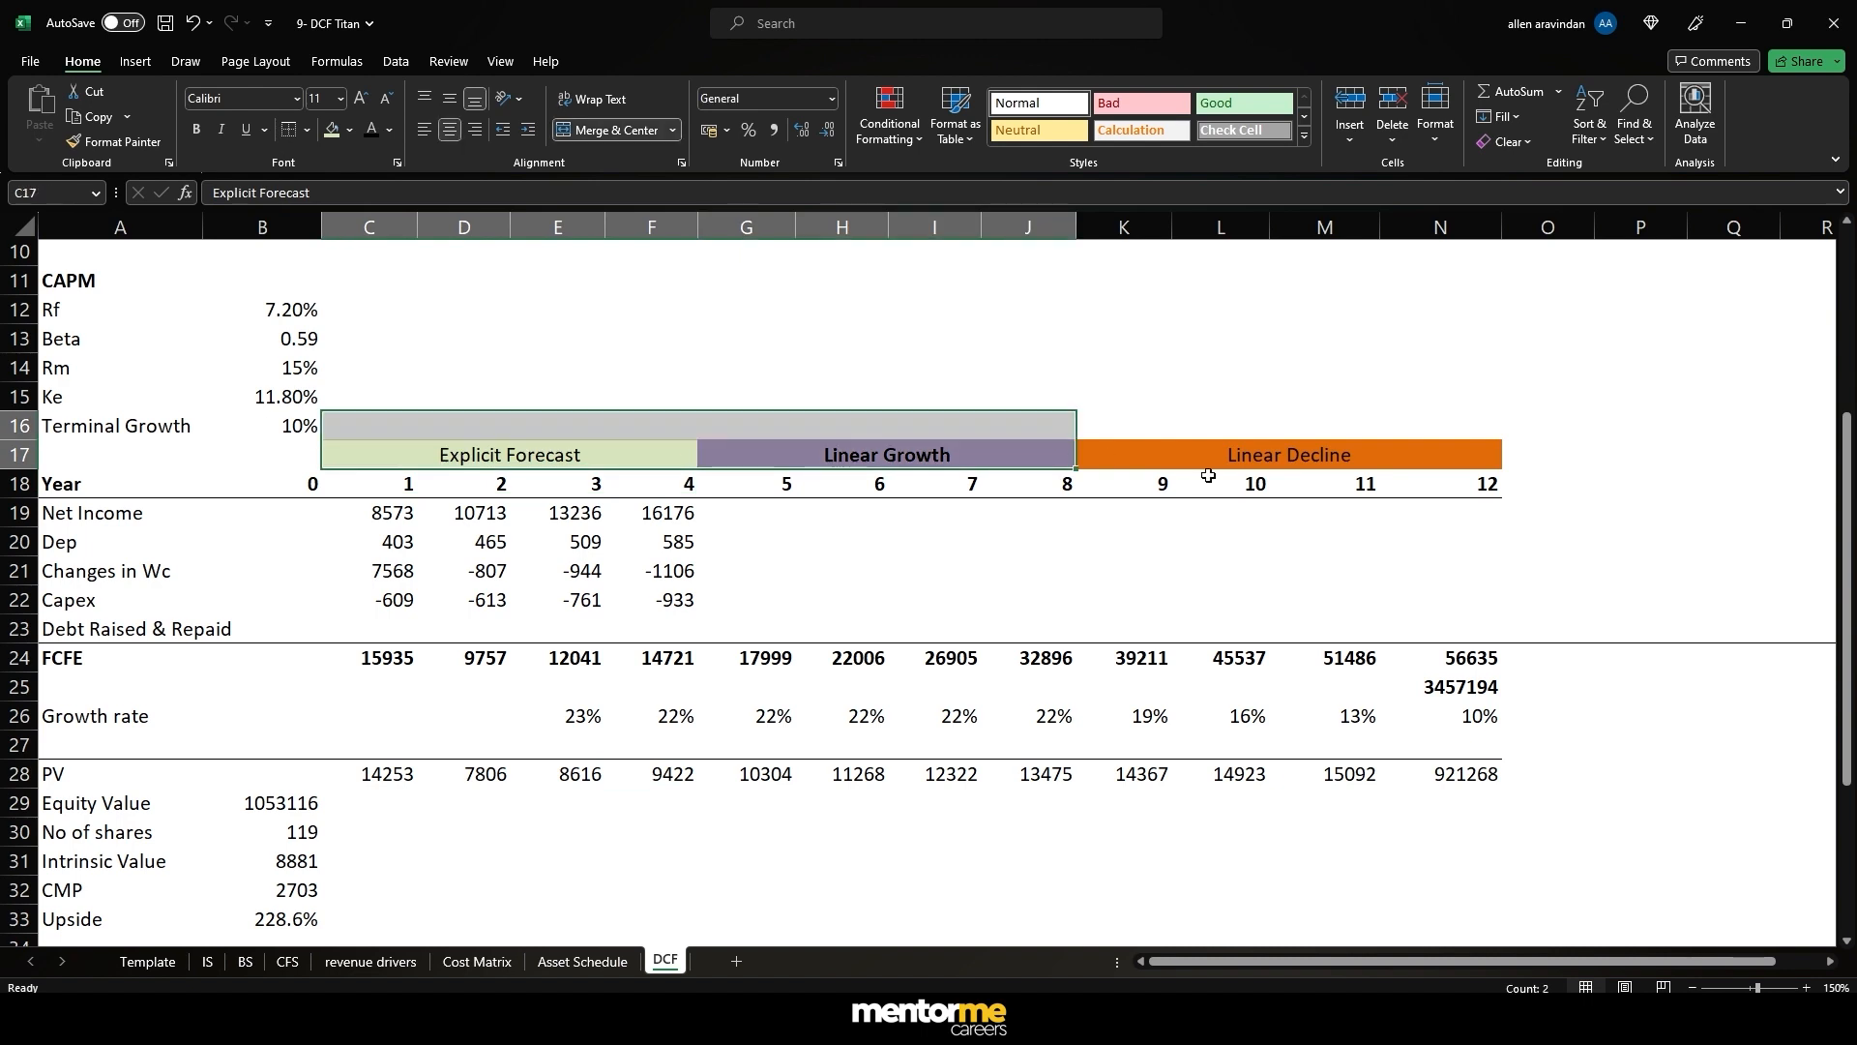
pyautogui.click(1214, 480)
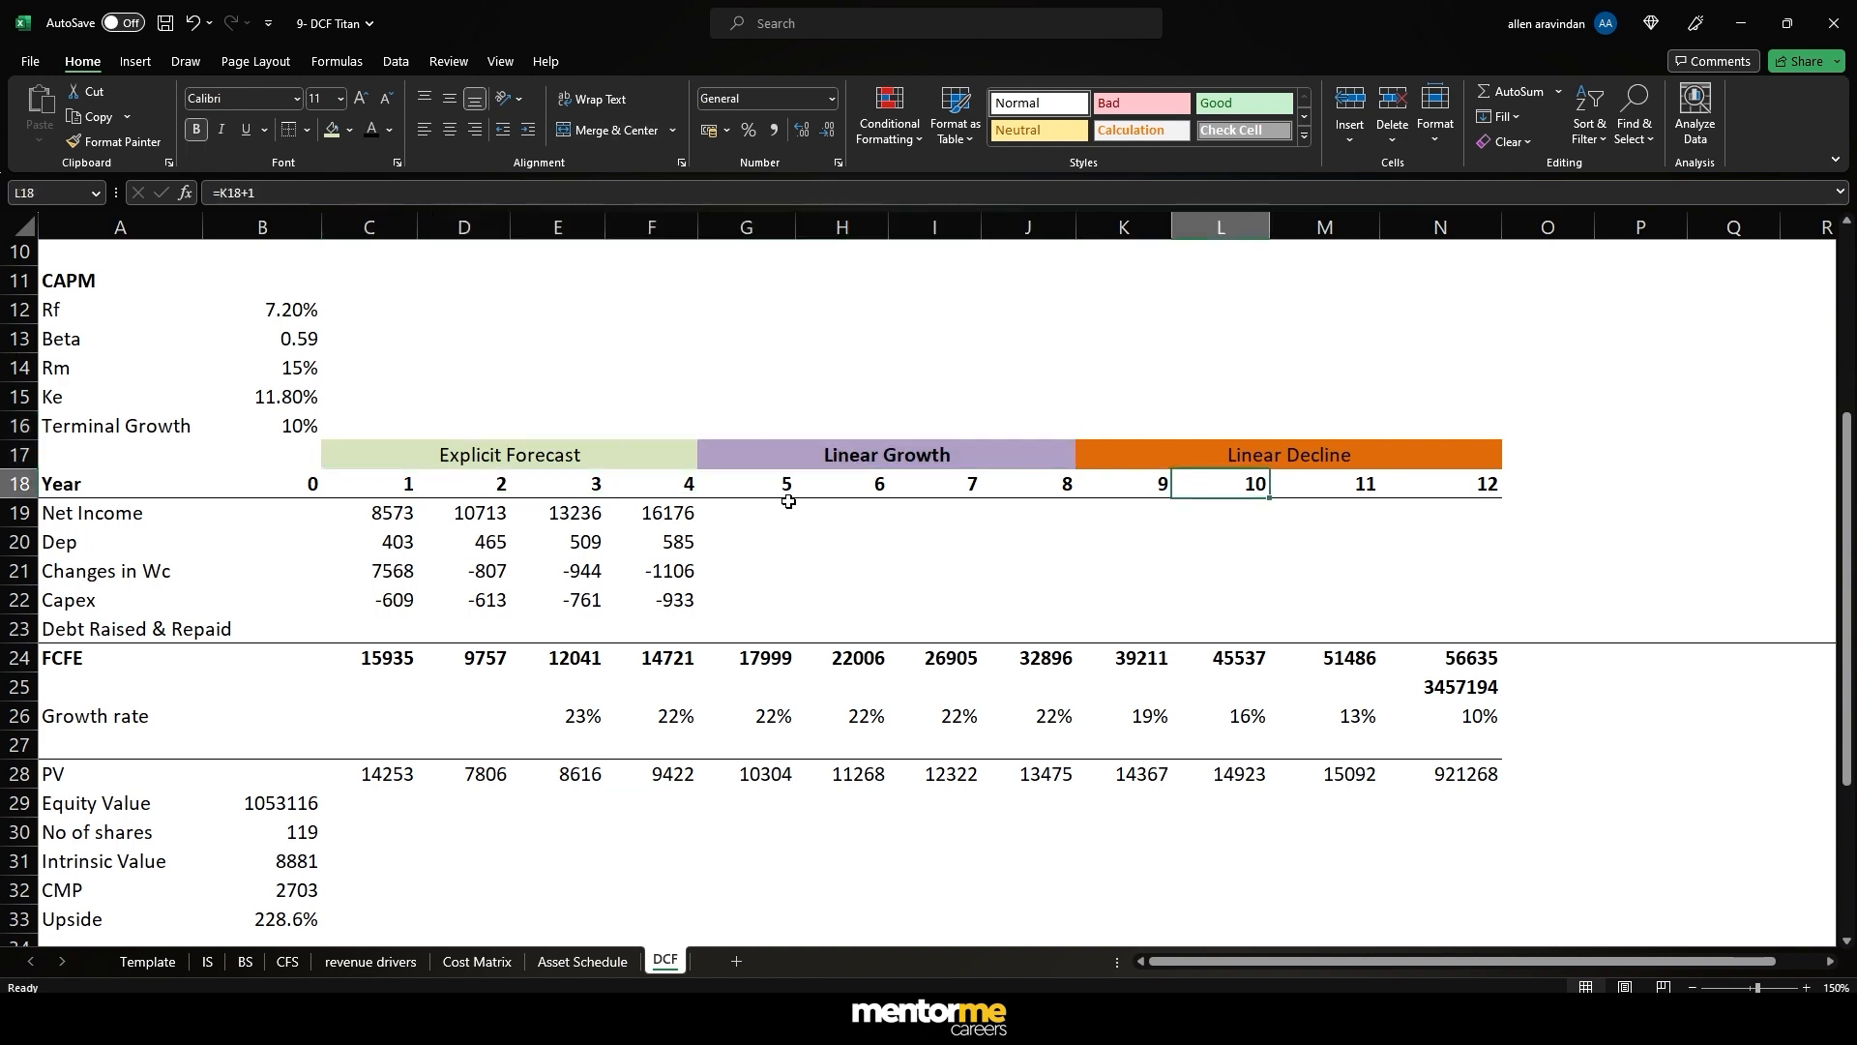
pyautogui.scroll(3, 349, 384)
pyautogui.scroll(-3, 352, 386)
pyautogui.moveTo(405, 476); pyautogui.dragTo(1425, 486)
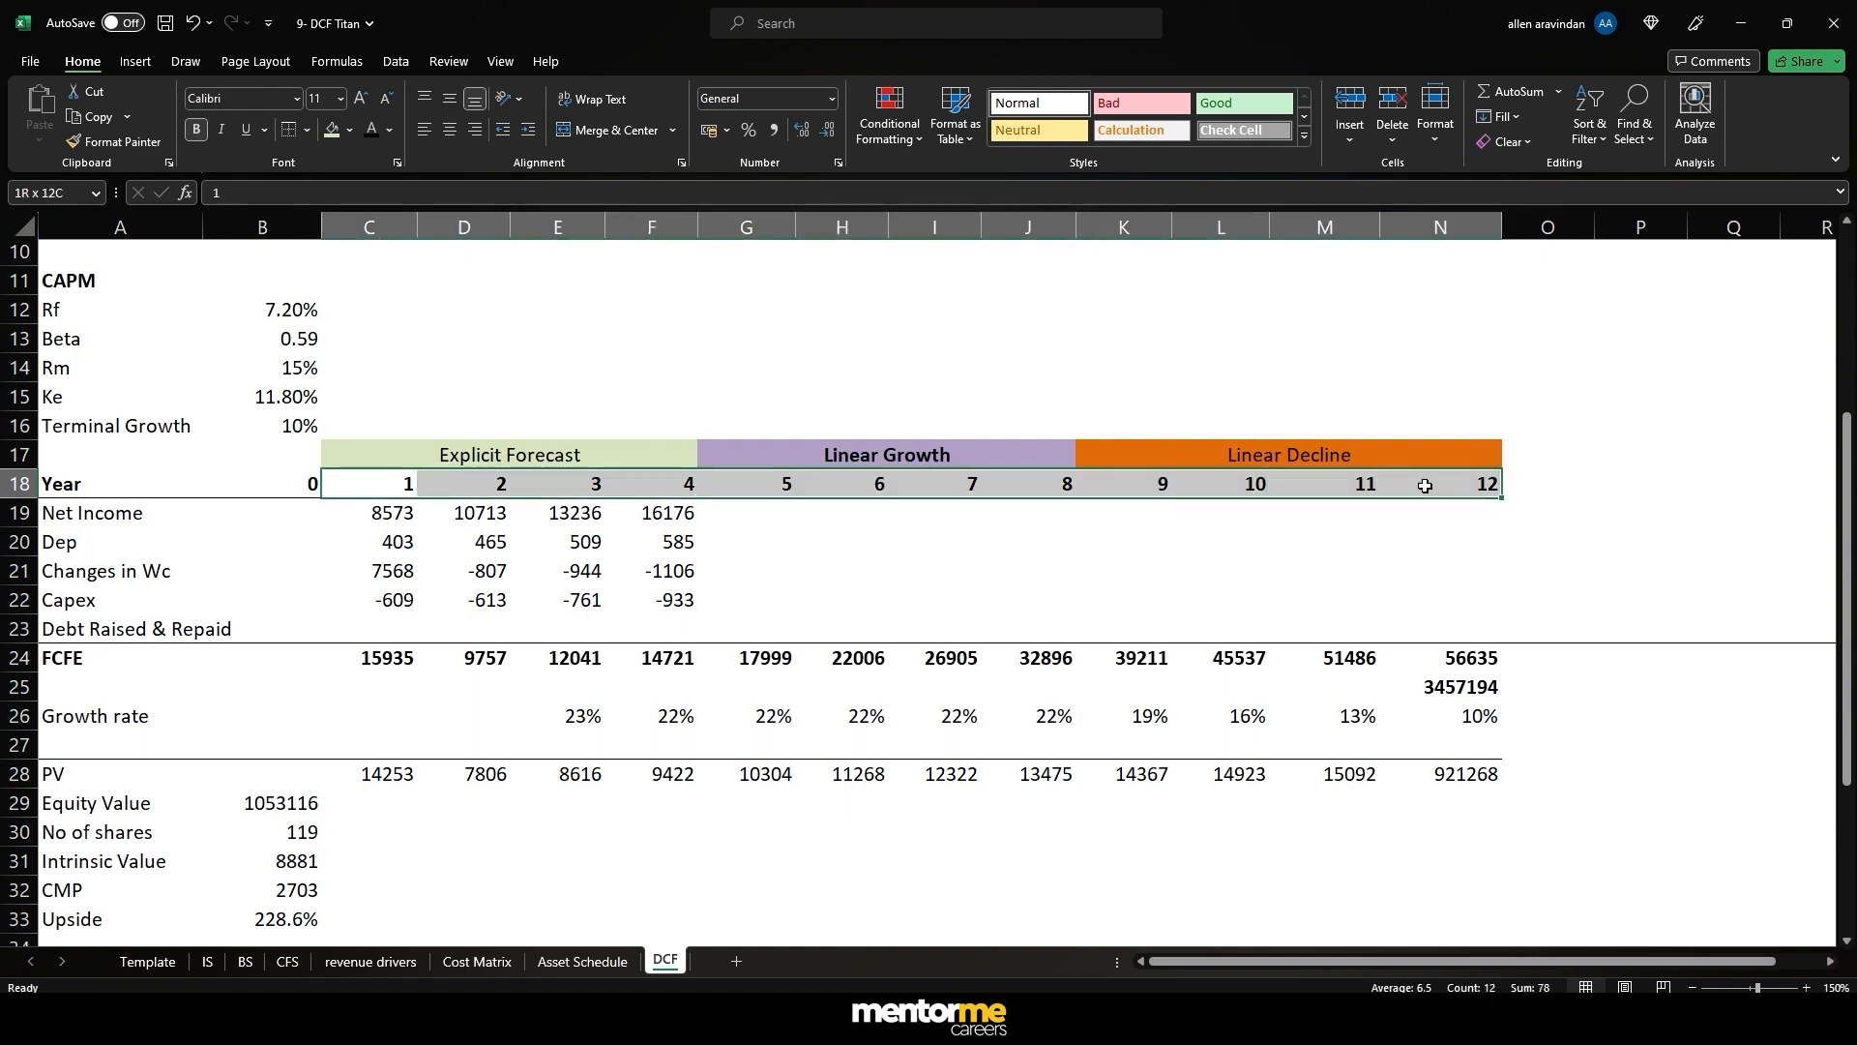
pyautogui.scroll(-2, 461, 474)
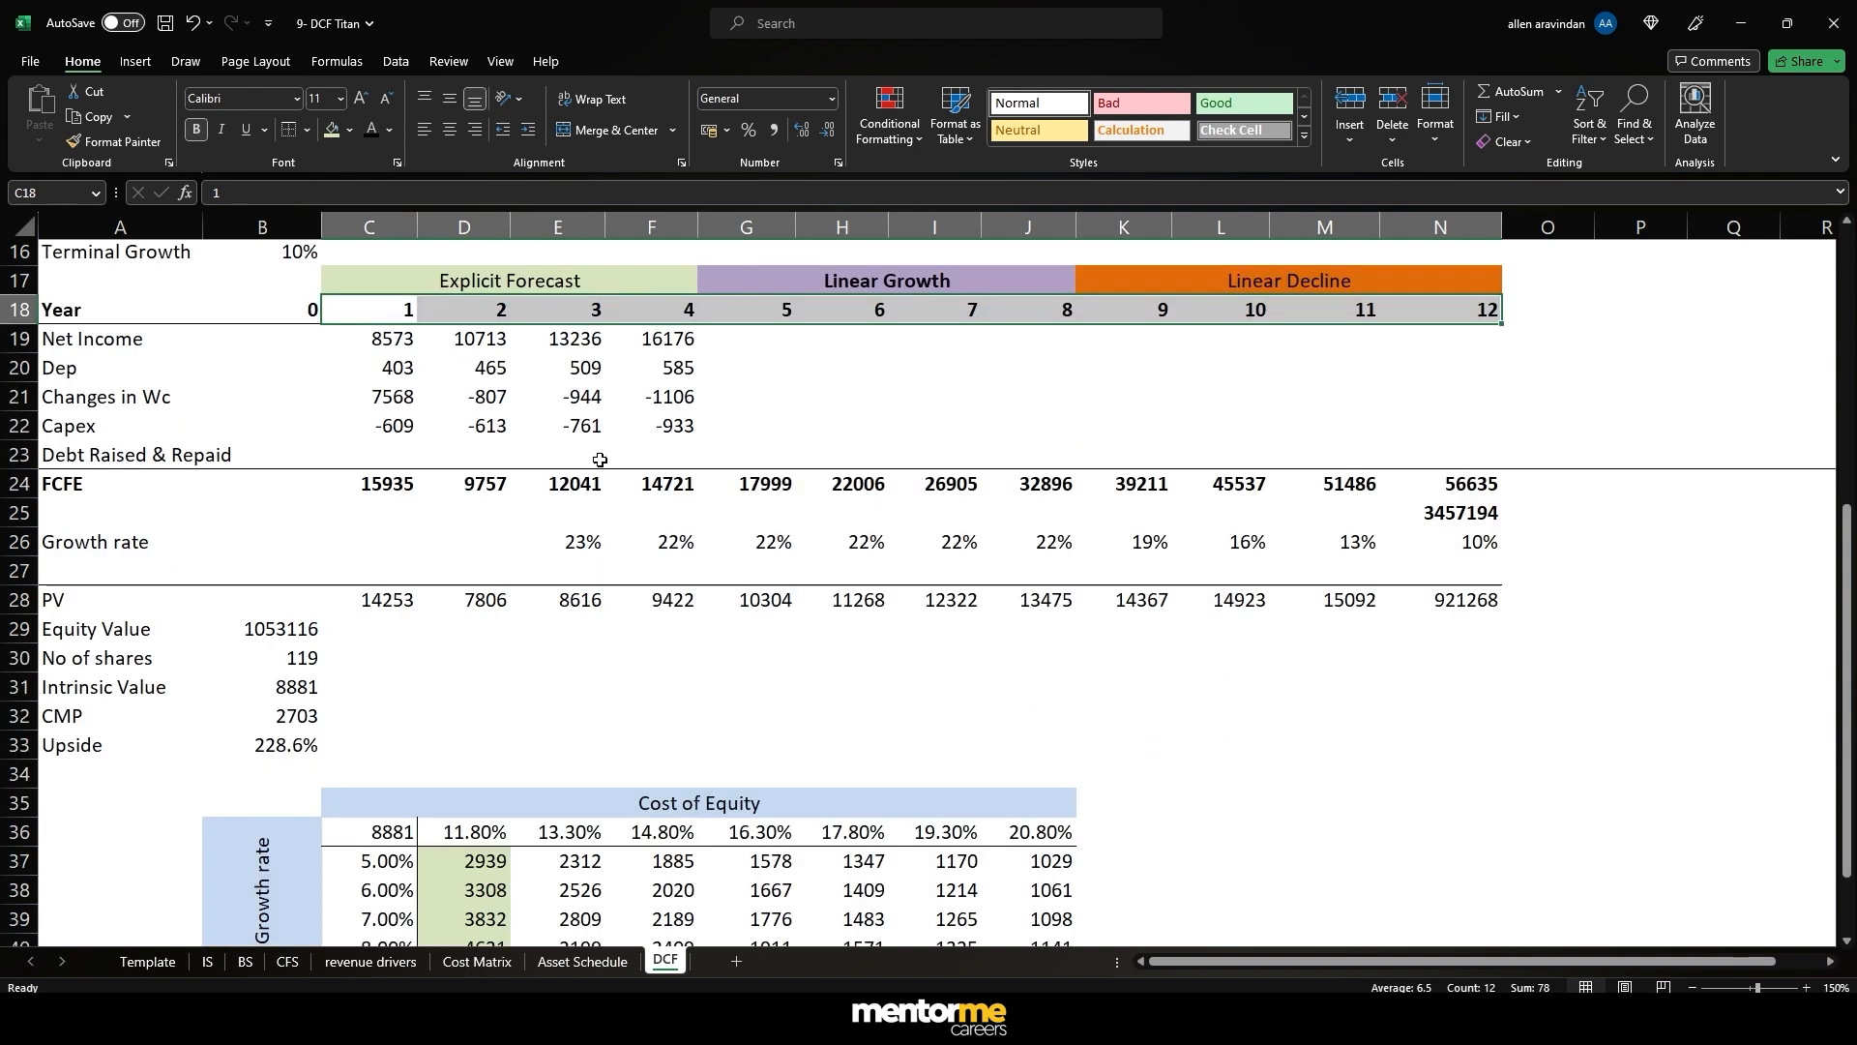
pyautogui.scroll(2, 579, 455)
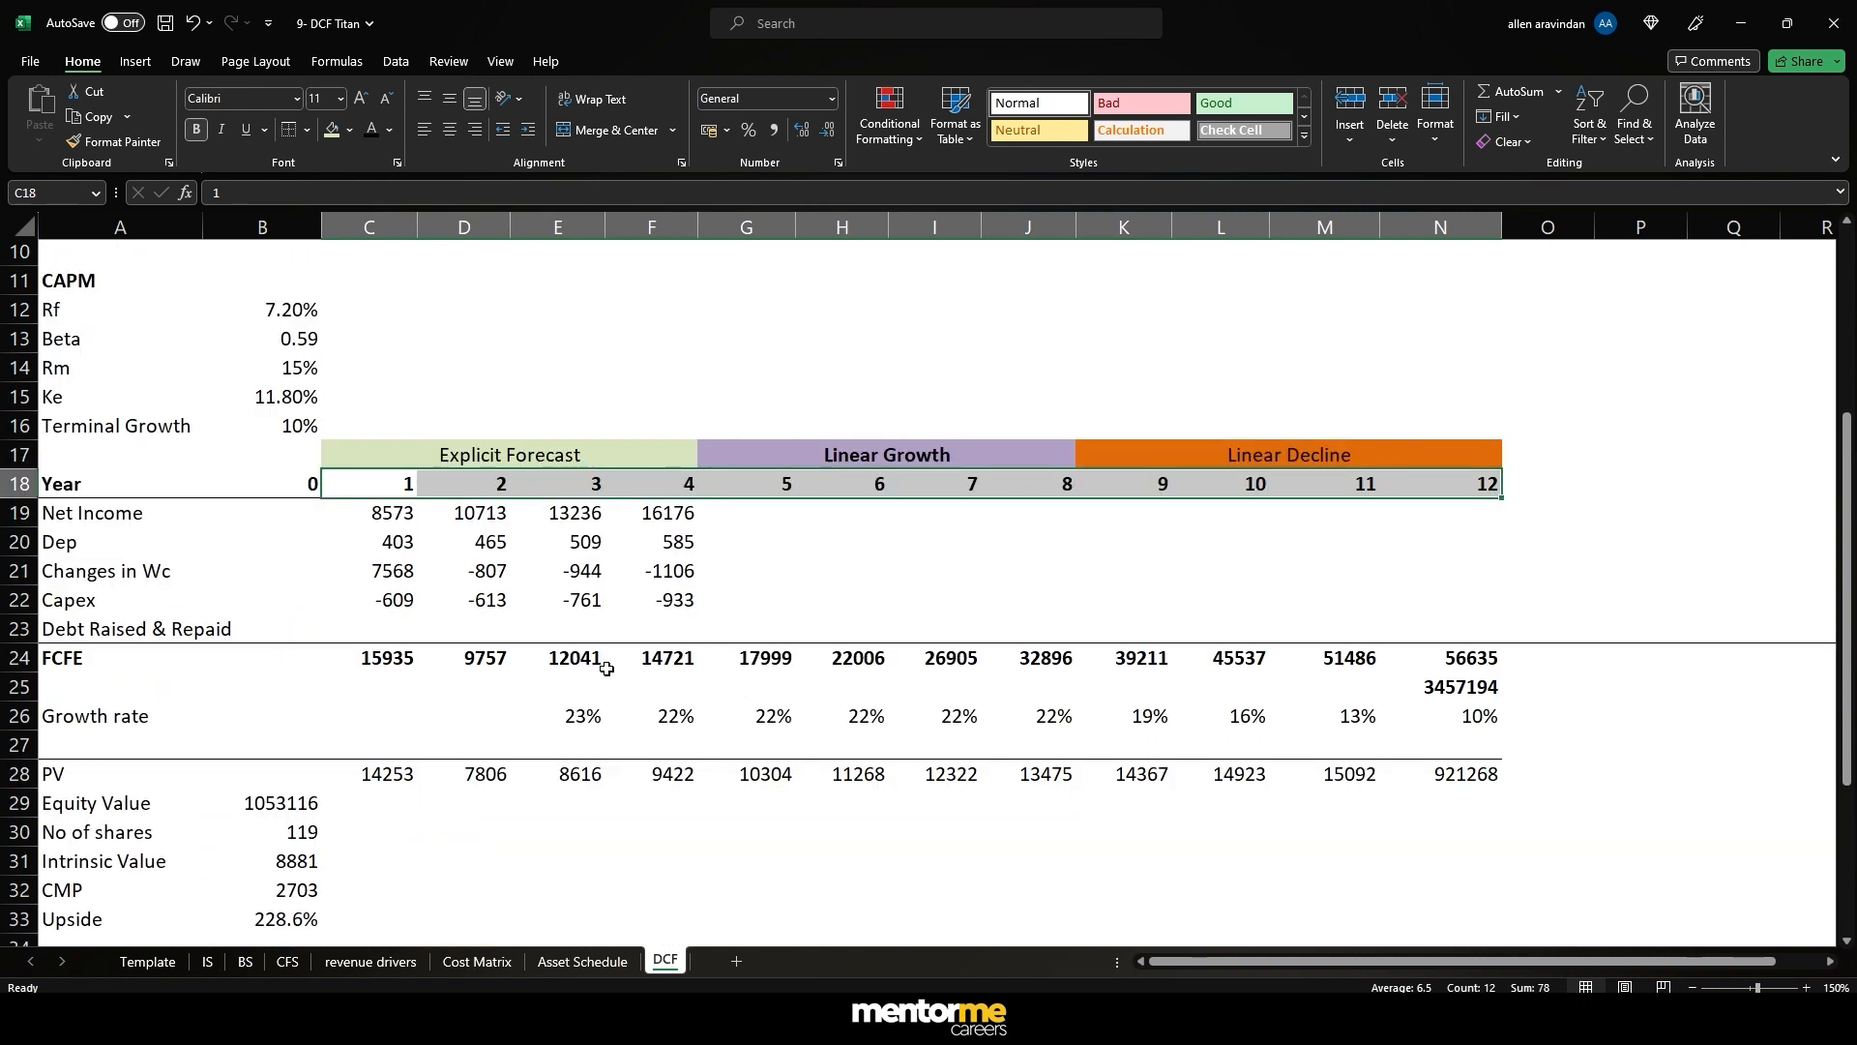
# - Examine the explicit forecast for years 1 to 4, the FCFE formula in F24 and the intrinsic value formula in B31
pyautogui.moveTo(394, 483); pyautogui.dragTo(667, 661)
pyautogui.click(654, 722)
pyautogui.click(668, 658)
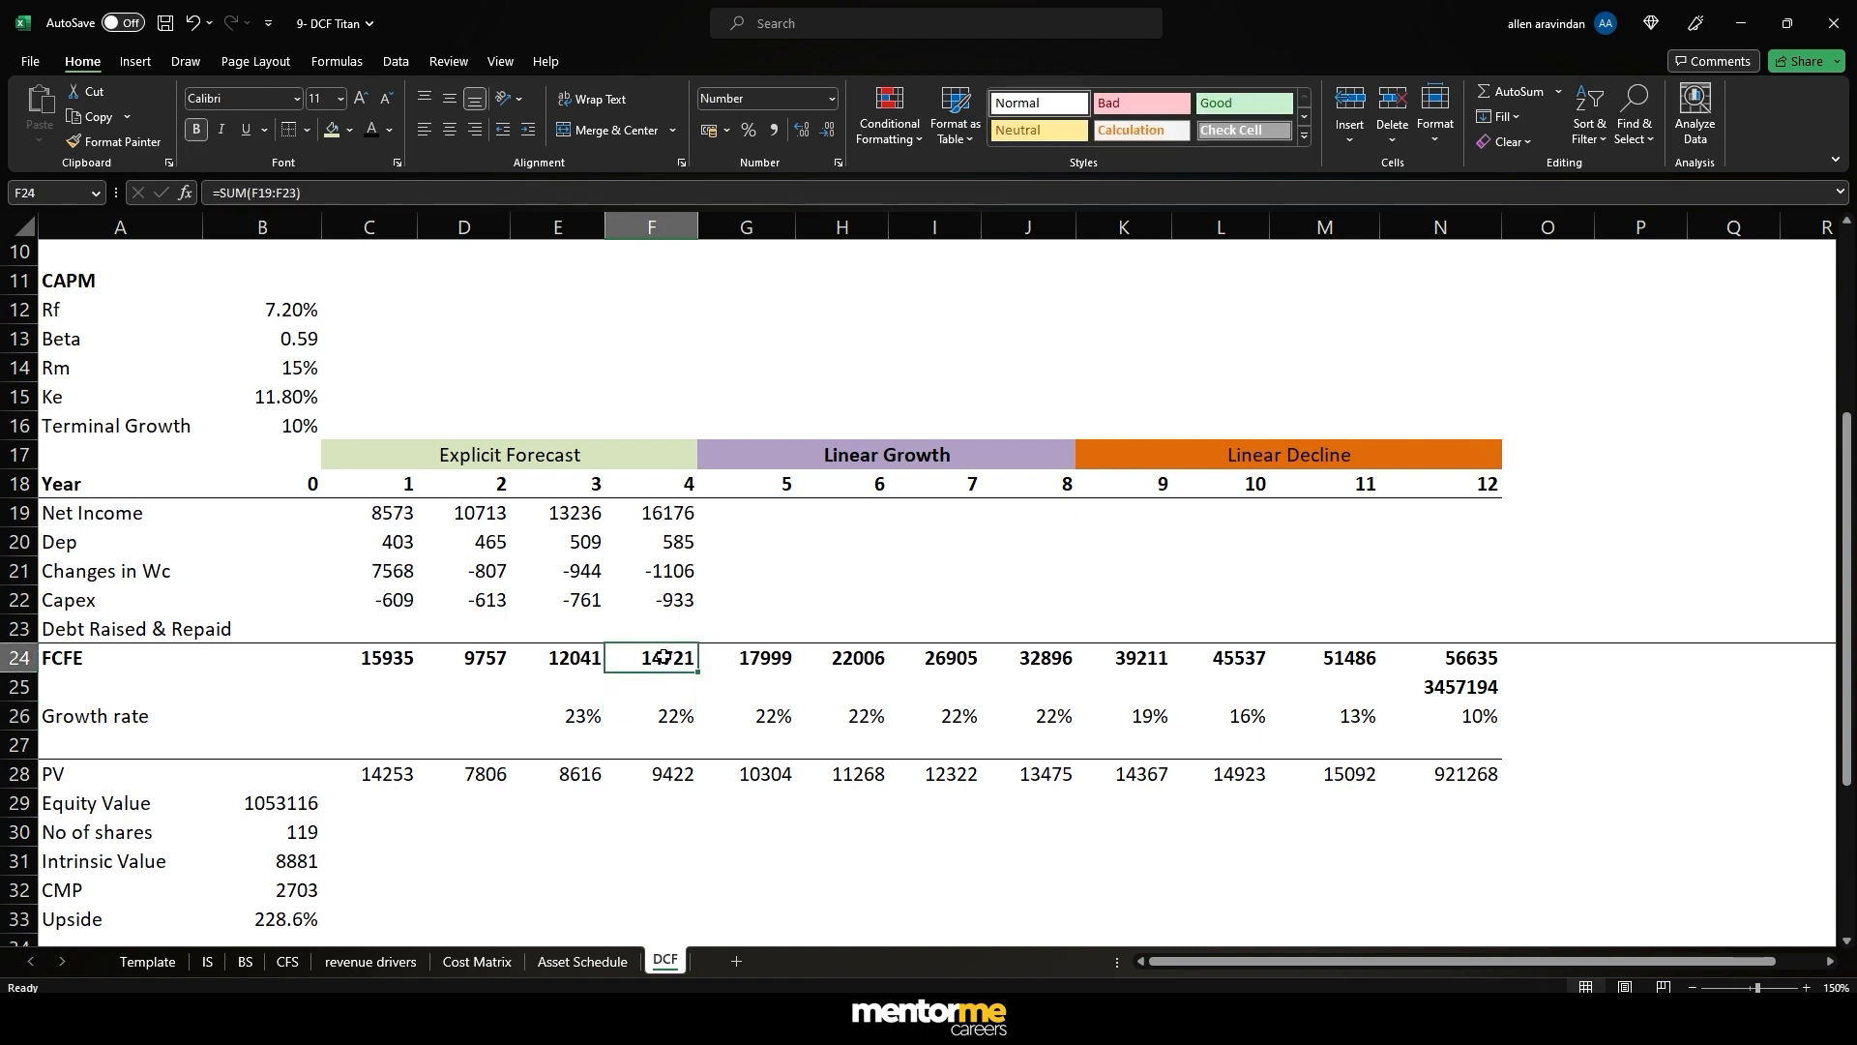
pyautogui.click(680, 688)
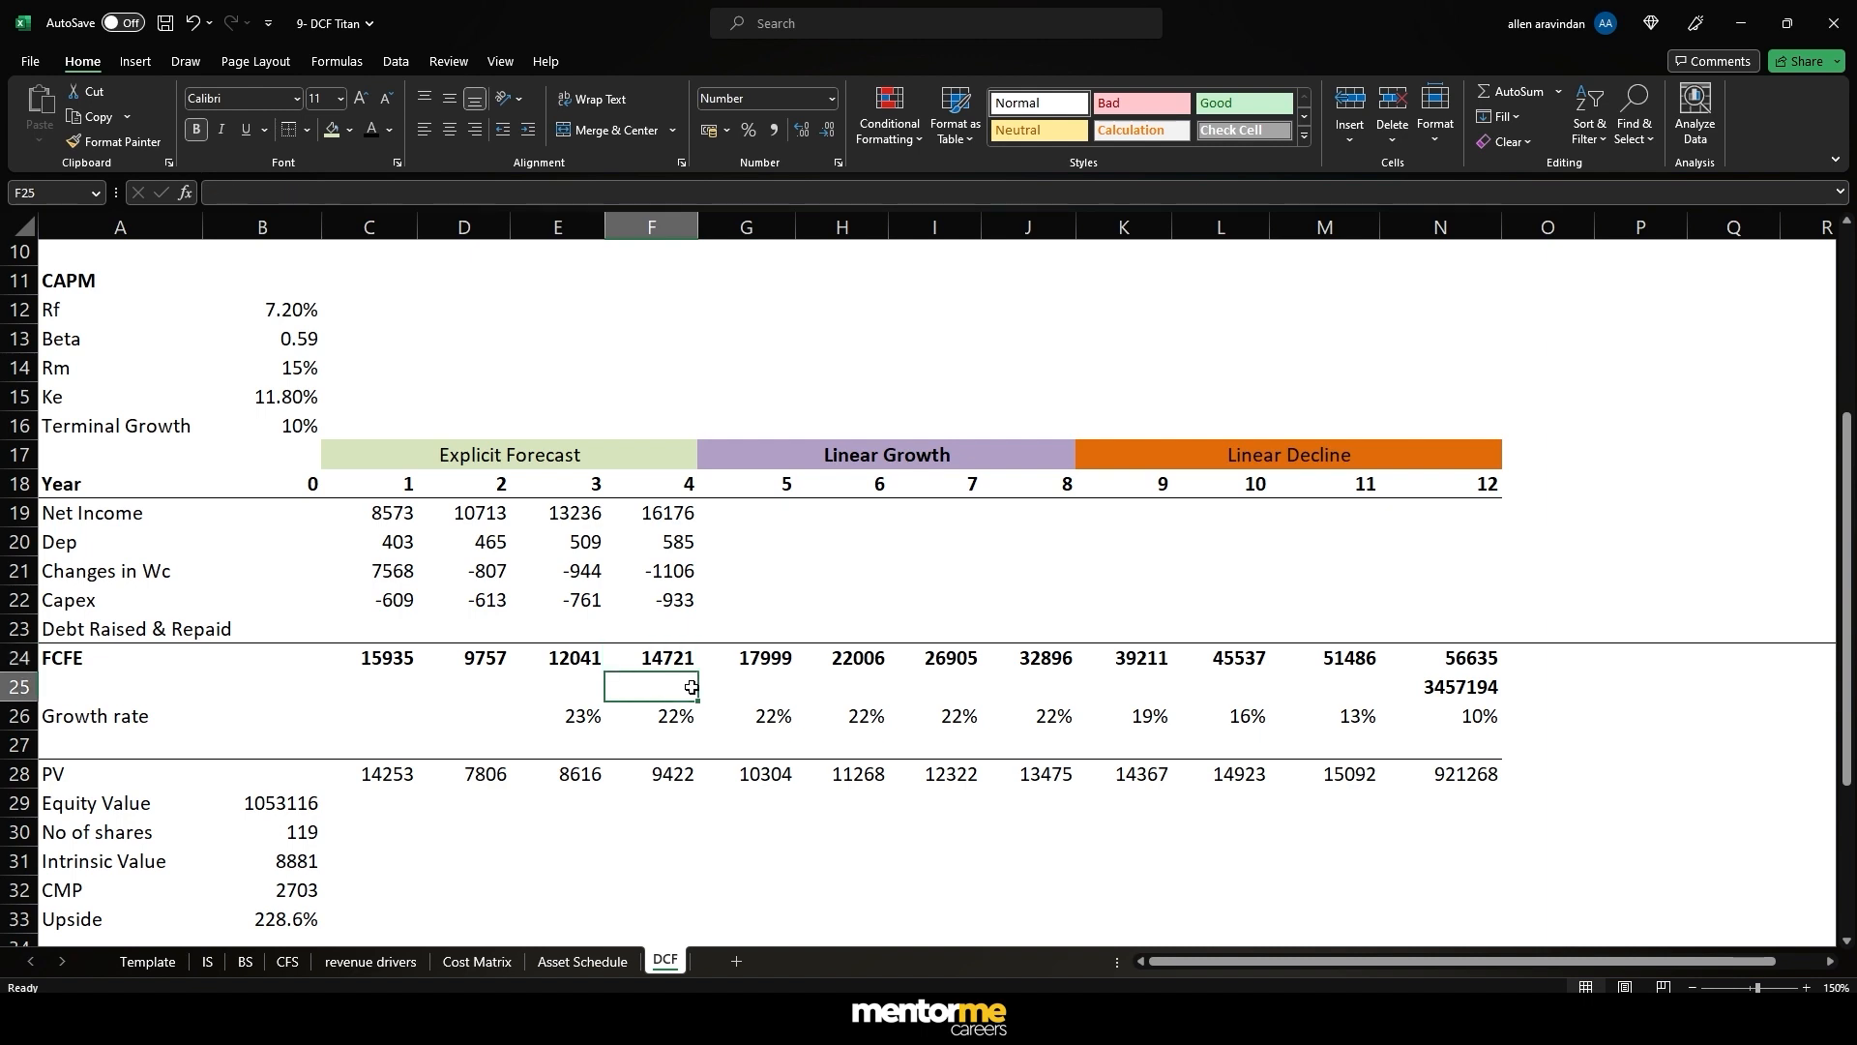
pyautogui.moveTo(685, 459); pyautogui.dragTo(1317, 474)
pyautogui.click(643, 682)
pyautogui.scroll(-2, 372, 738)
pyautogui.click(288, 685)
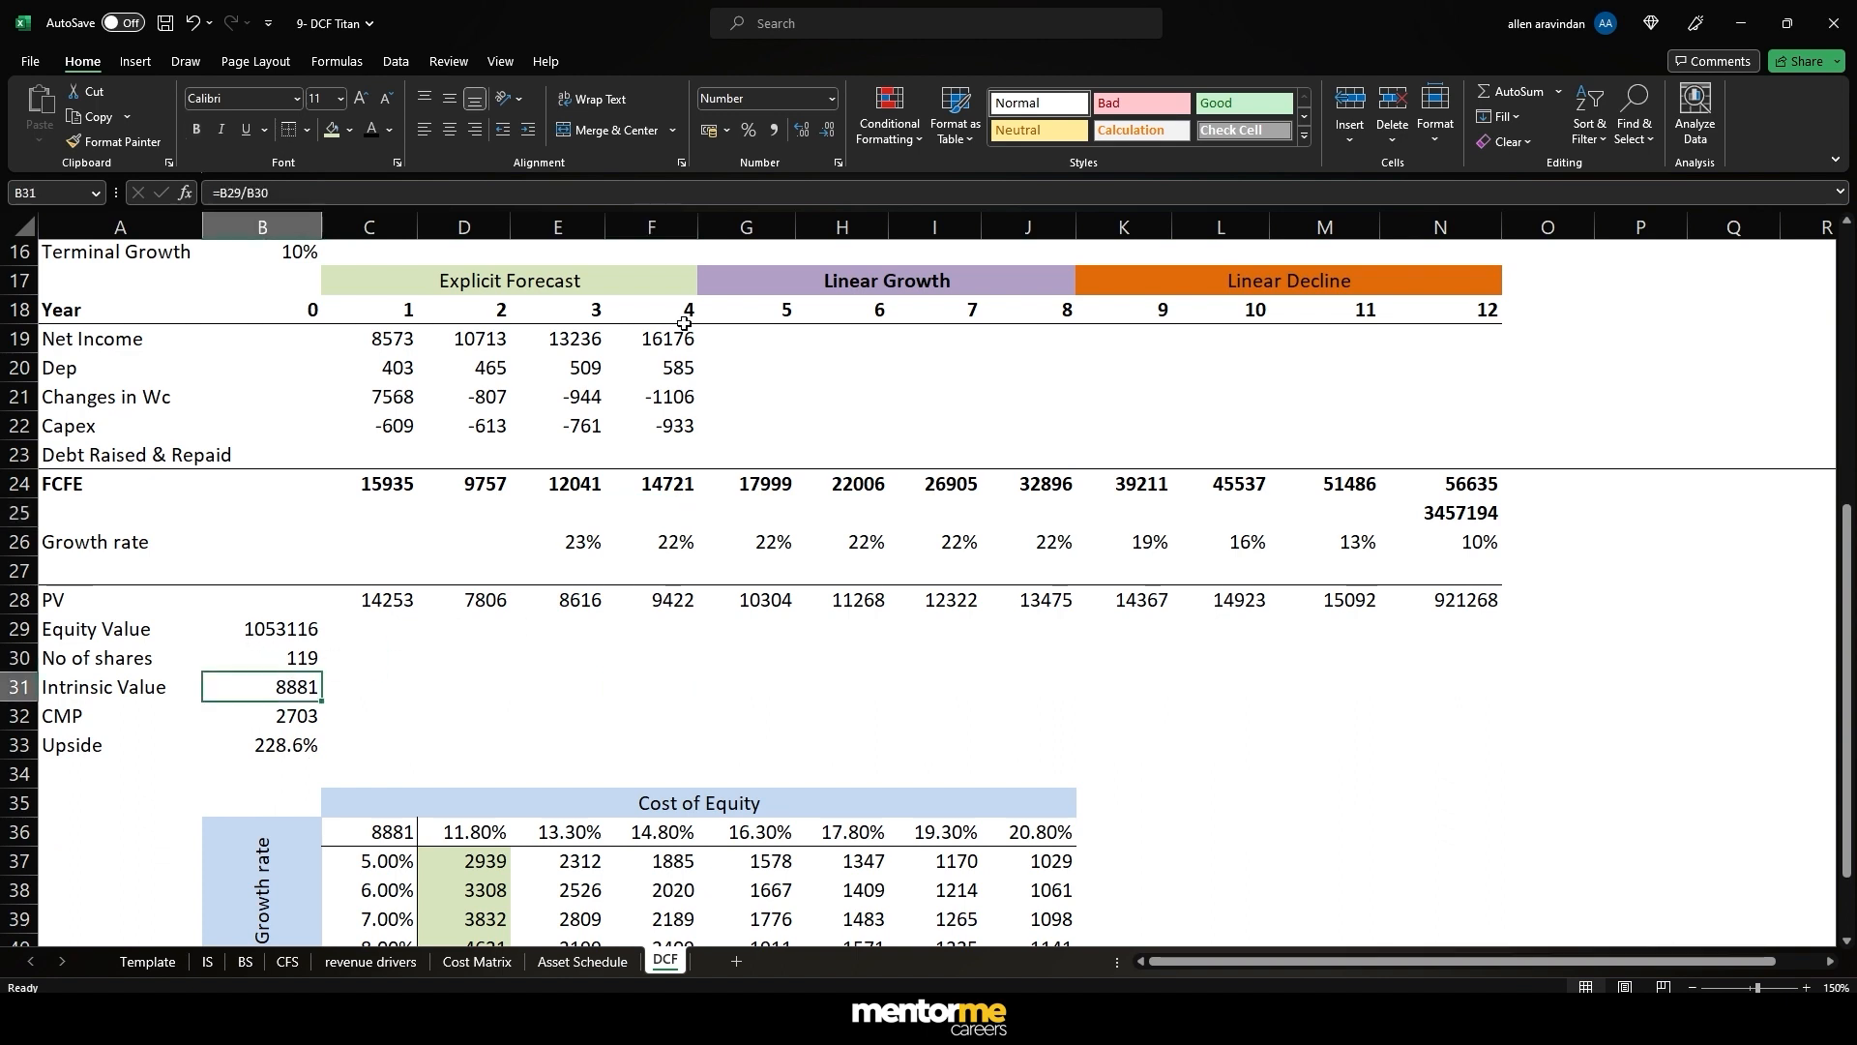
pyautogui.click(646, 280)
pyautogui.click(650, 226)
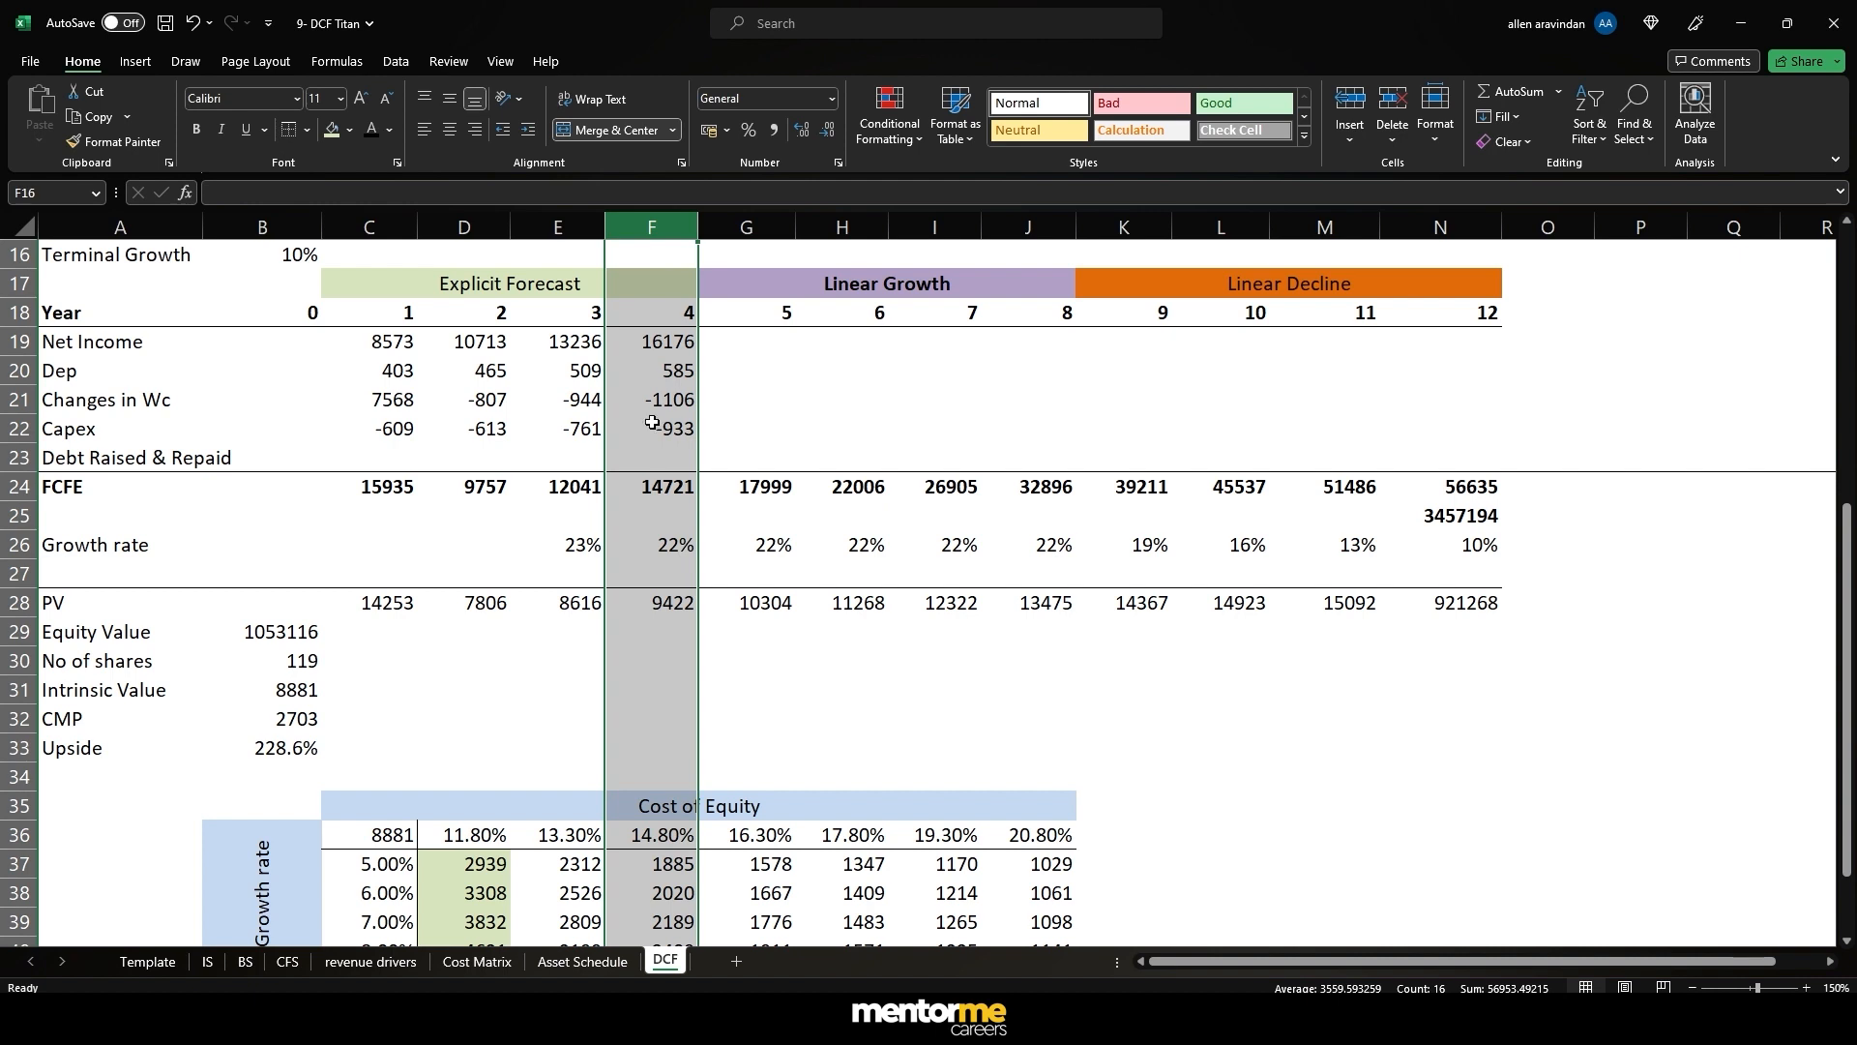
pyautogui.click(660, 308)
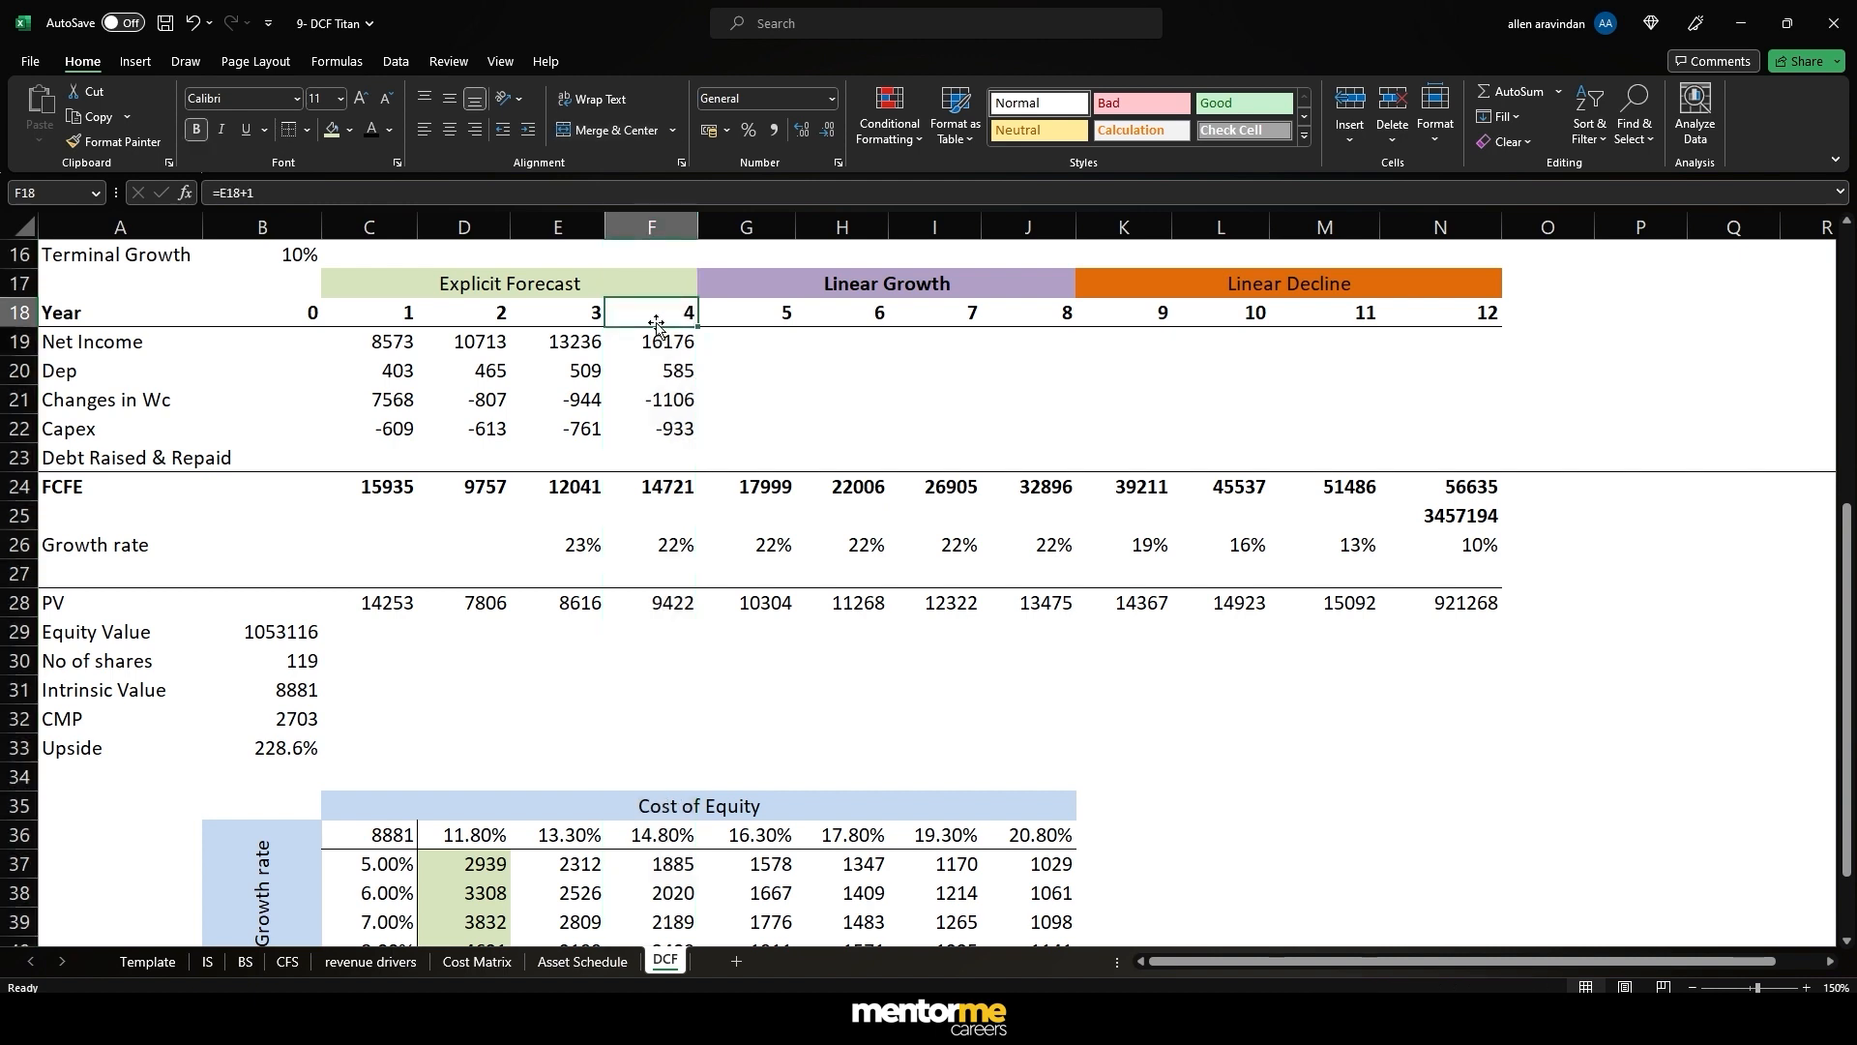
# - Examine the Linear Growth stage up to column J and the Linear Decline columns K:N with their growth rates in K26:N26
pyautogui.scroll(5, 692, 408)
pyautogui.scroll(-4, 693, 410)
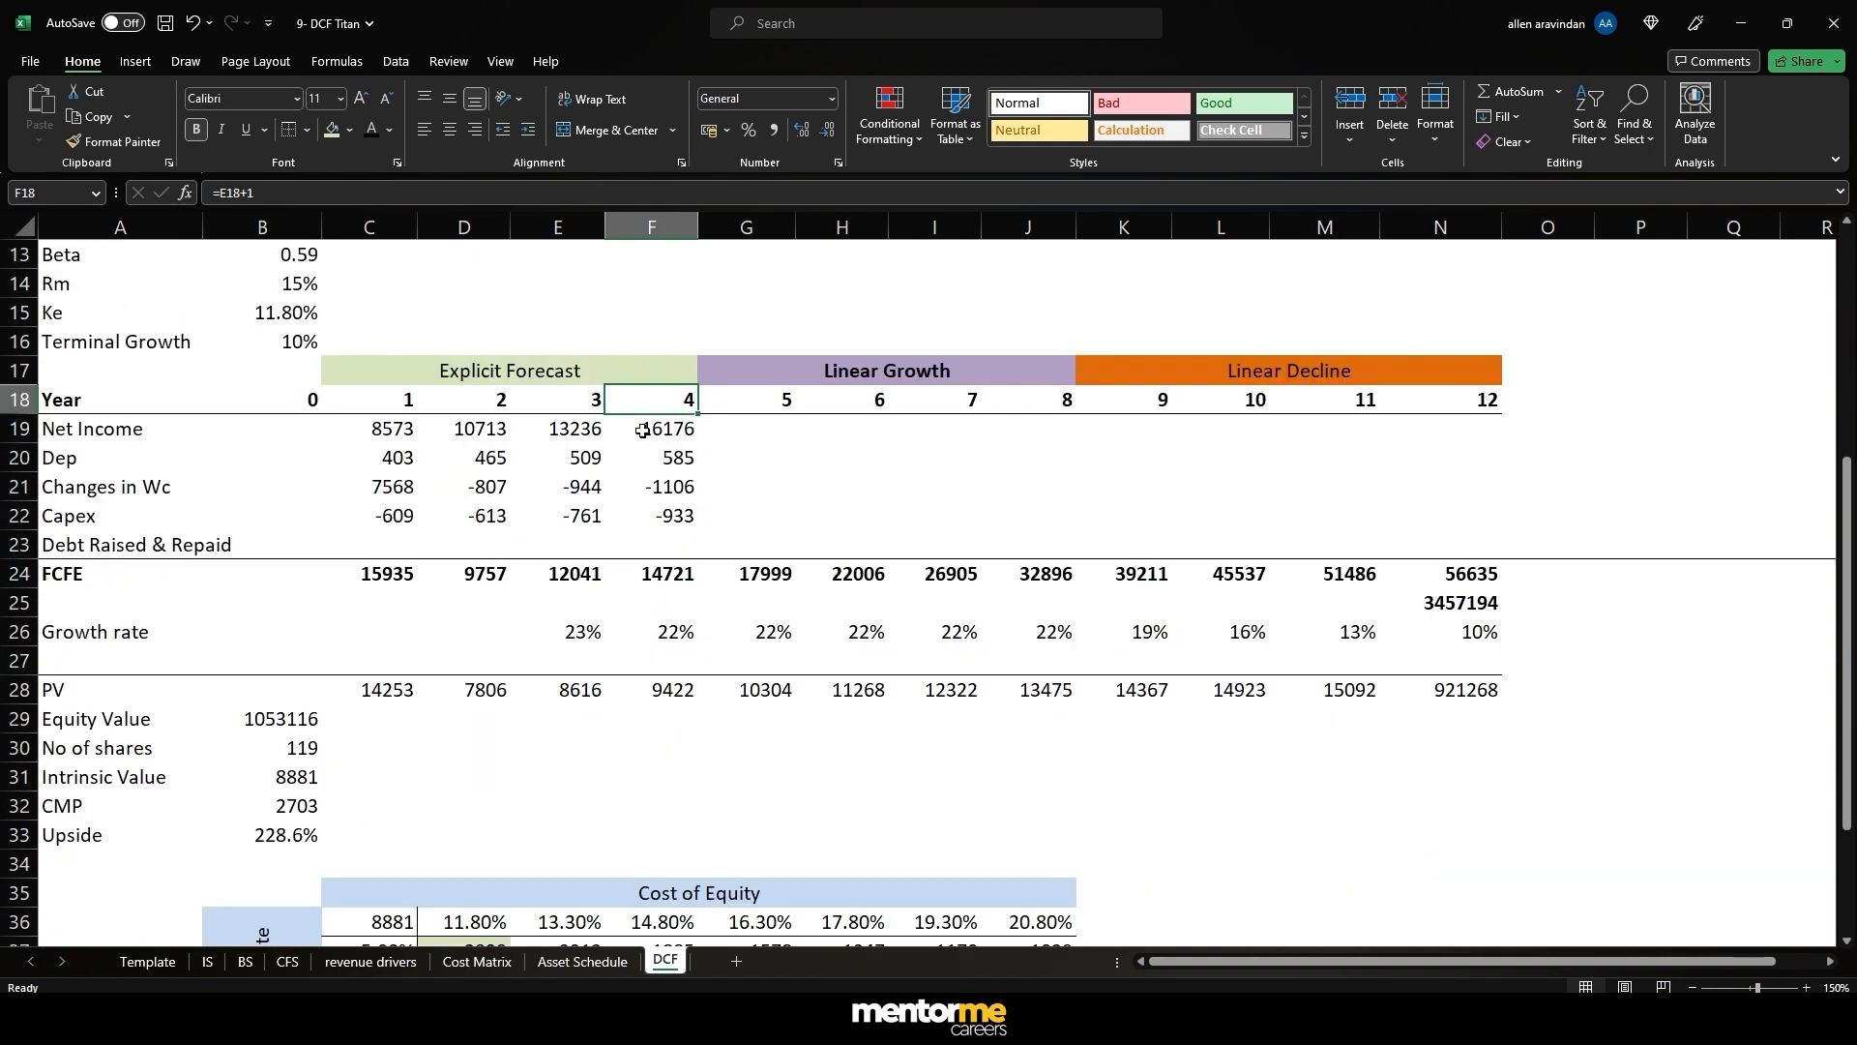
pyautogui.moveTo(695, 370); pyautogui.dragTo(929, 379)
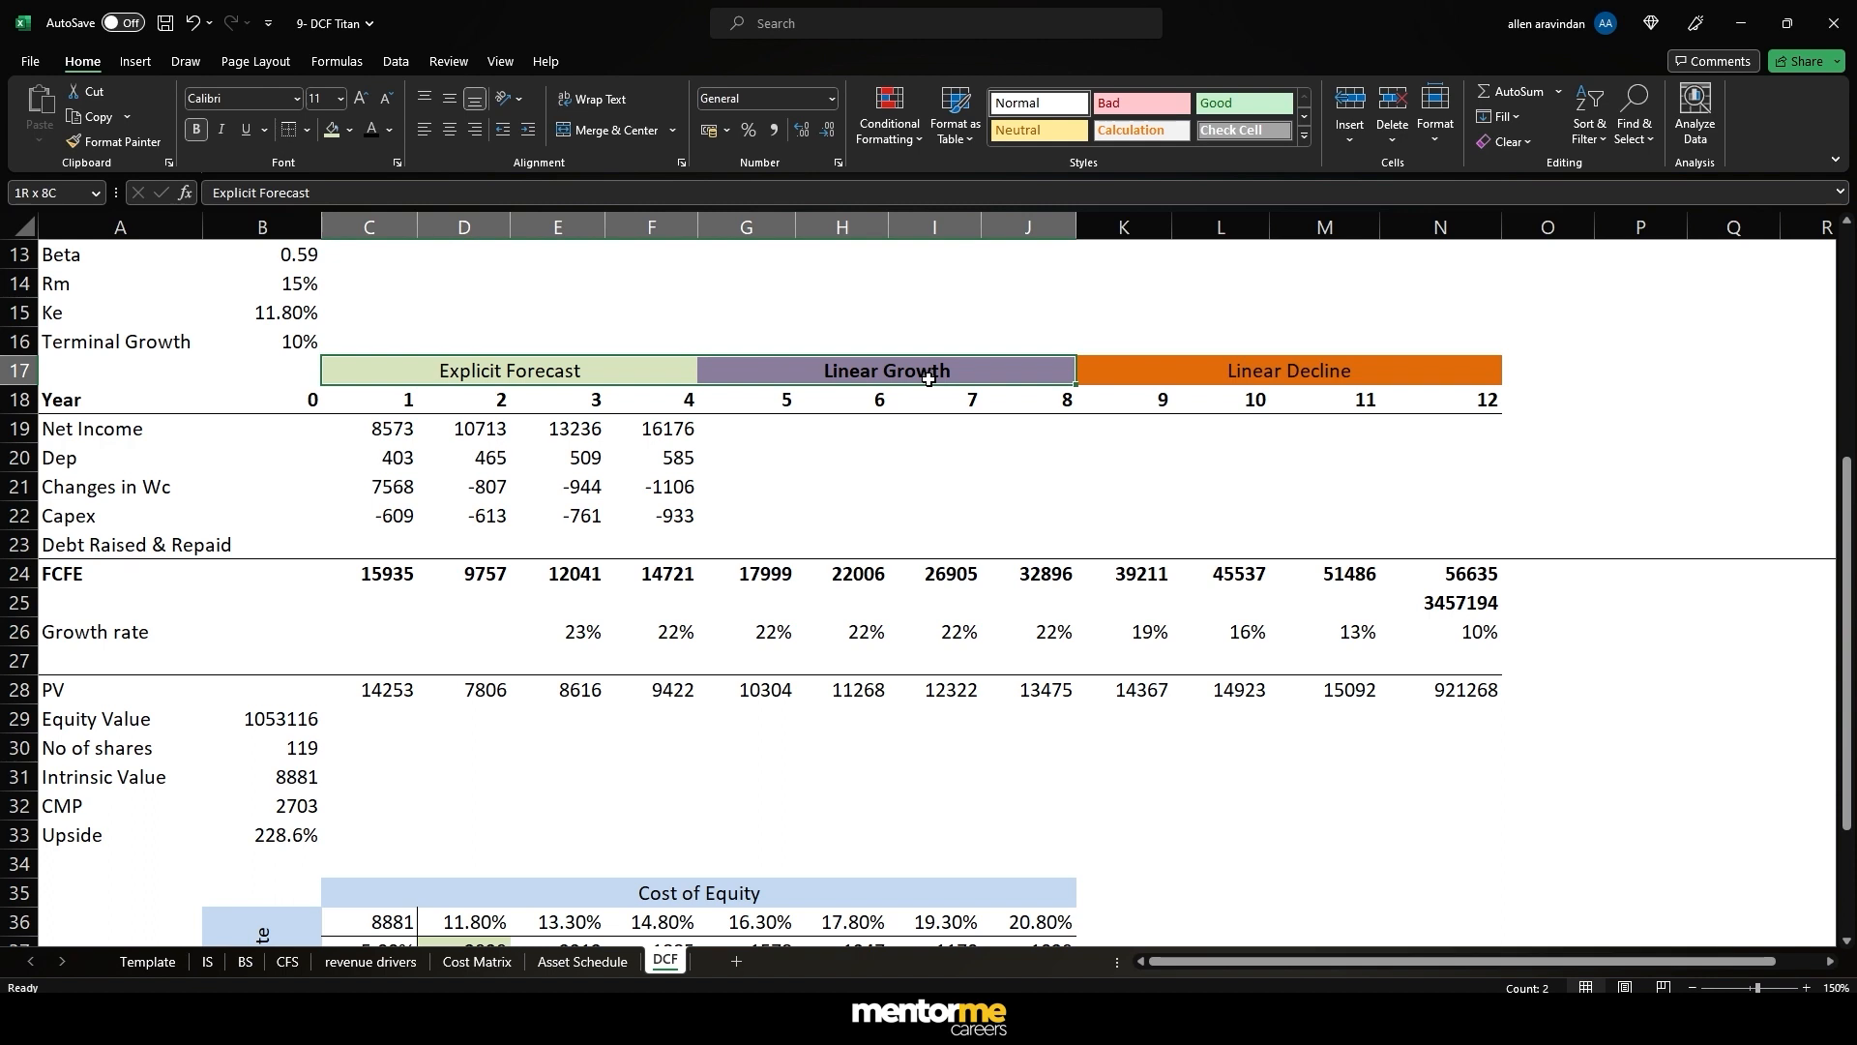
pyautogui.click(1028, 226)
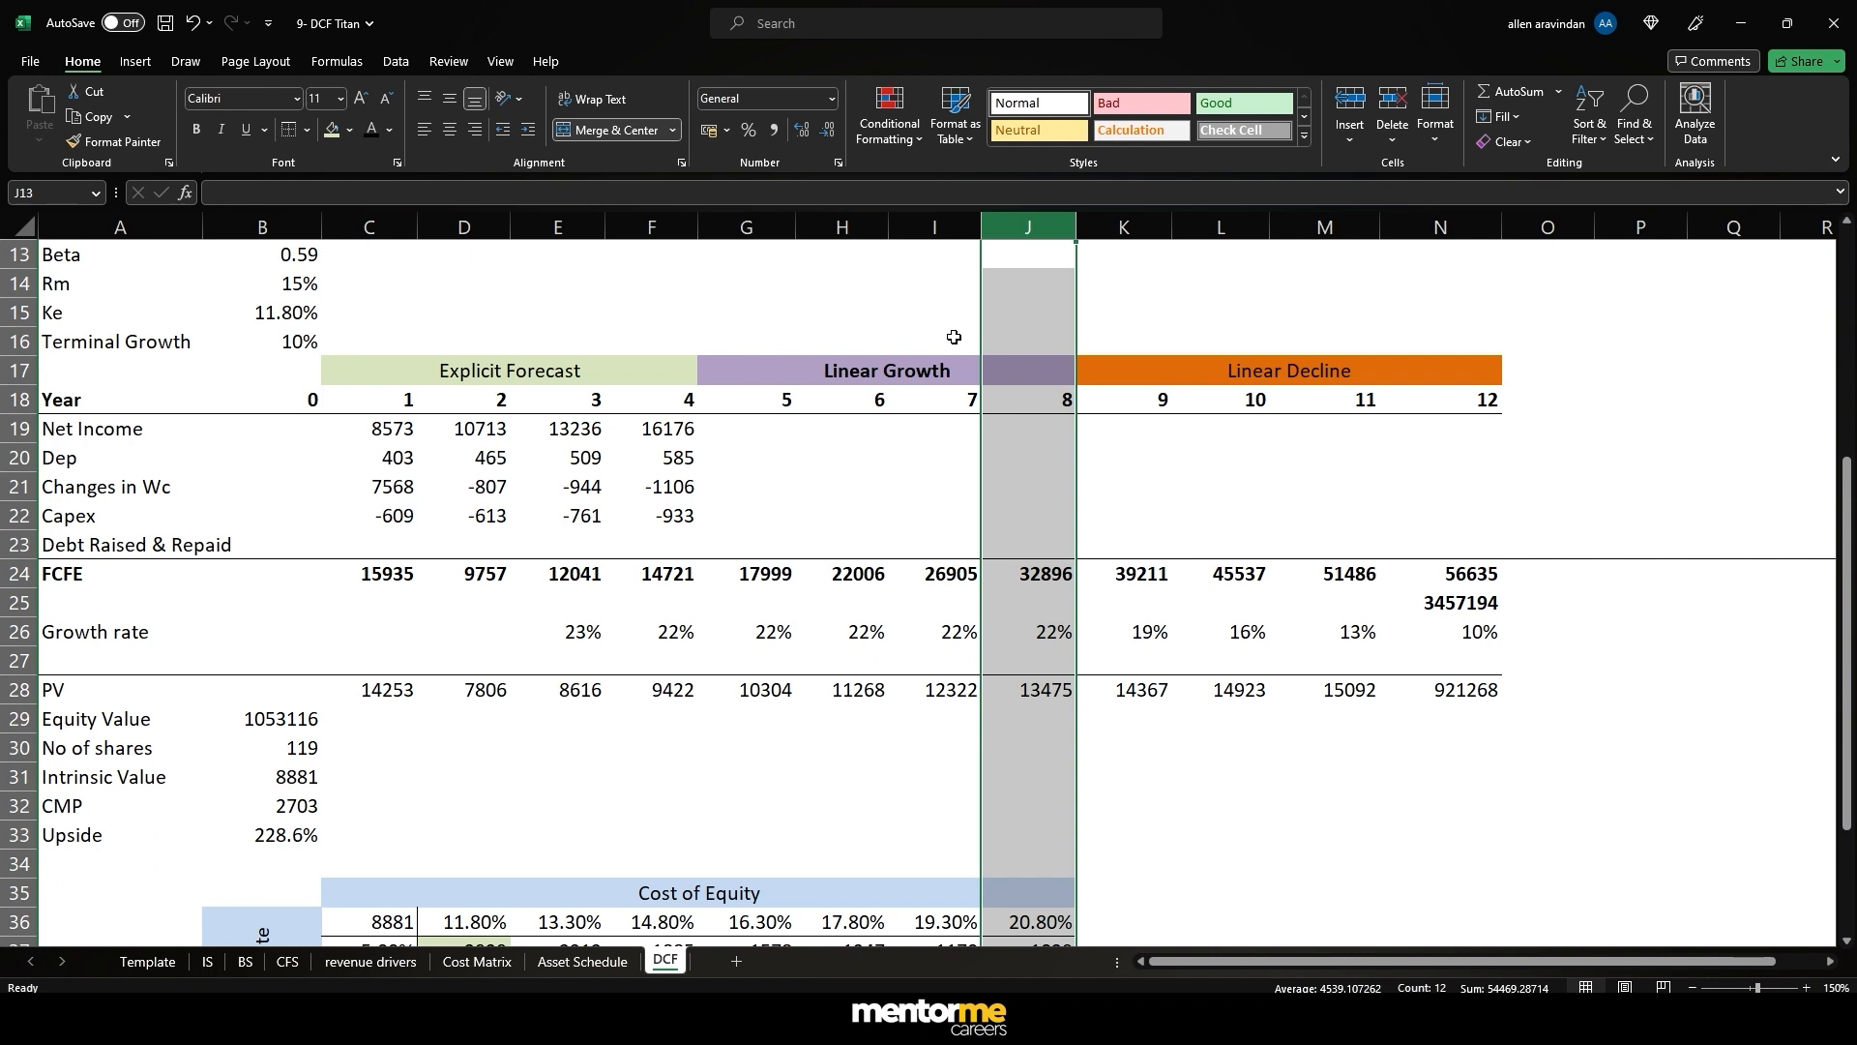
pyautogui.moveTo(1123, 226); pyautogui.dragTo(1438, 226)
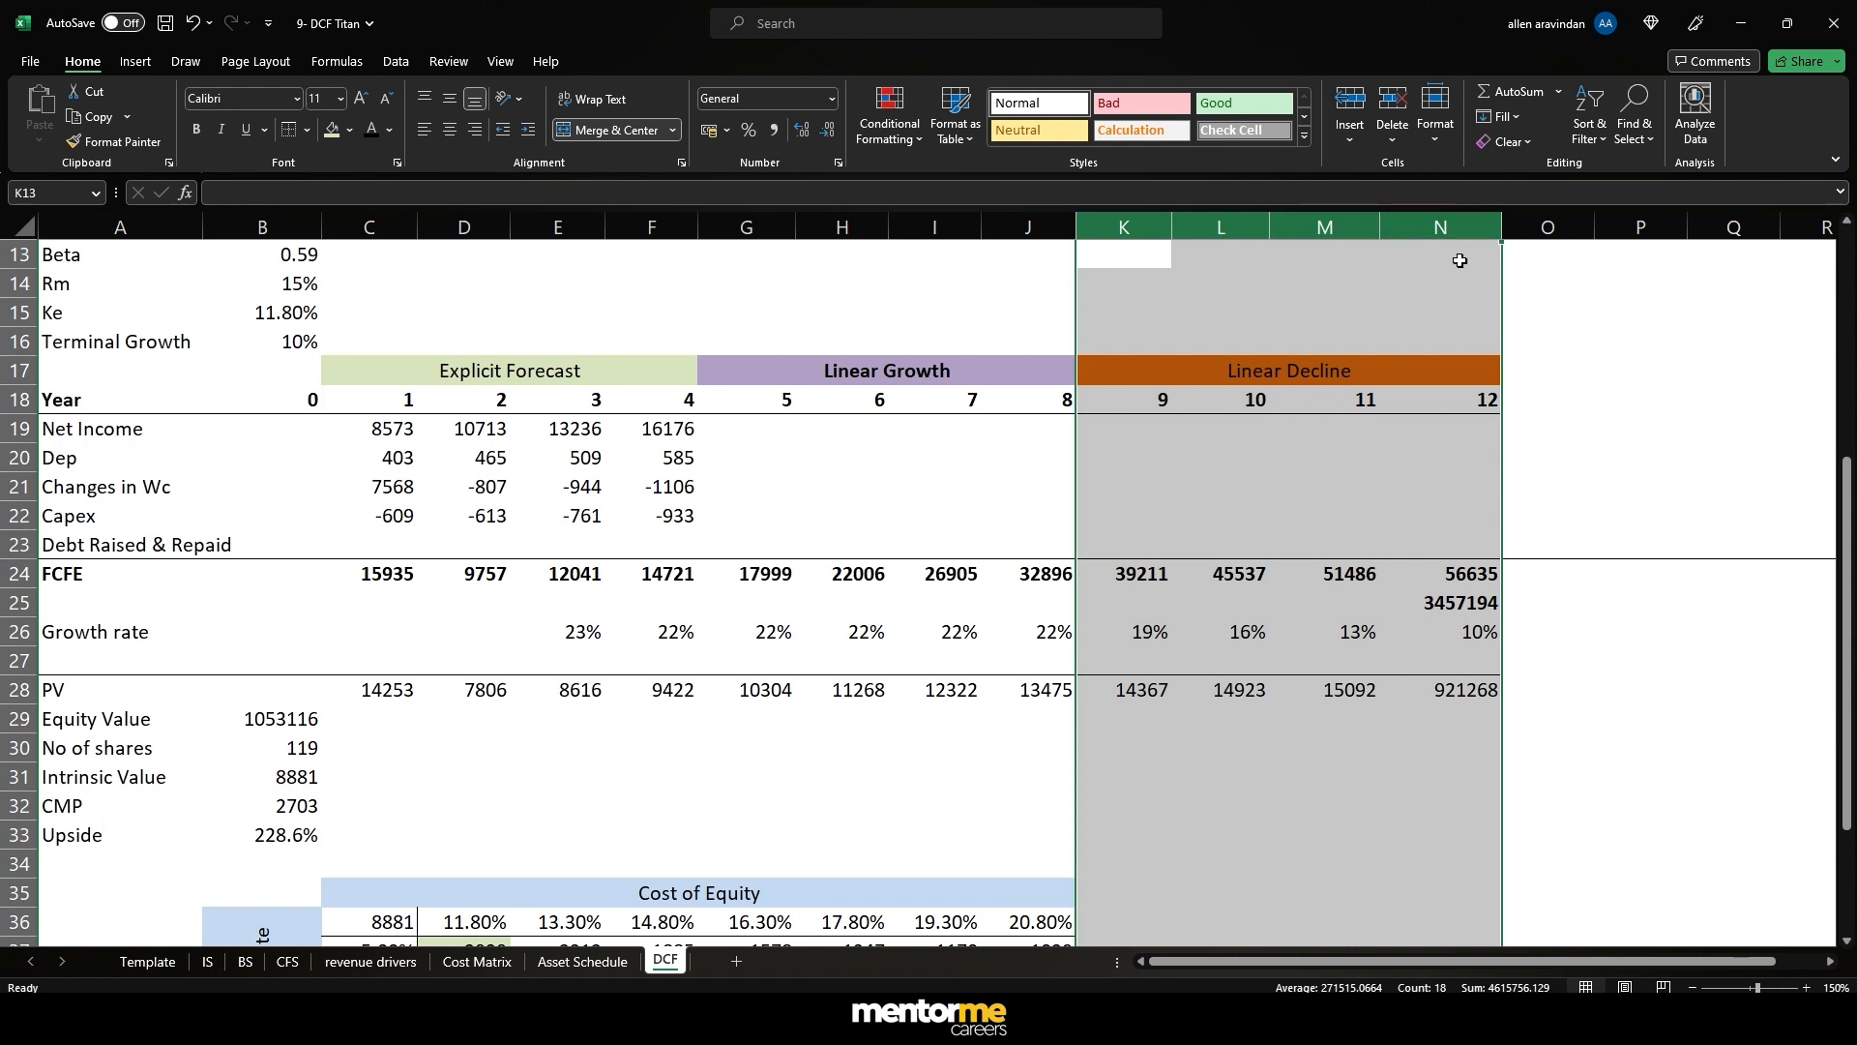
pyautogui.click(1476, 633)
pyautogui.click(1123, 224)
pyautogui.moveTo(1123, 220); pyautogui.dragTo(1460, 230)
pyautogui.moveTo(1142, 229); pyautogui.dragTo(1453, 231)
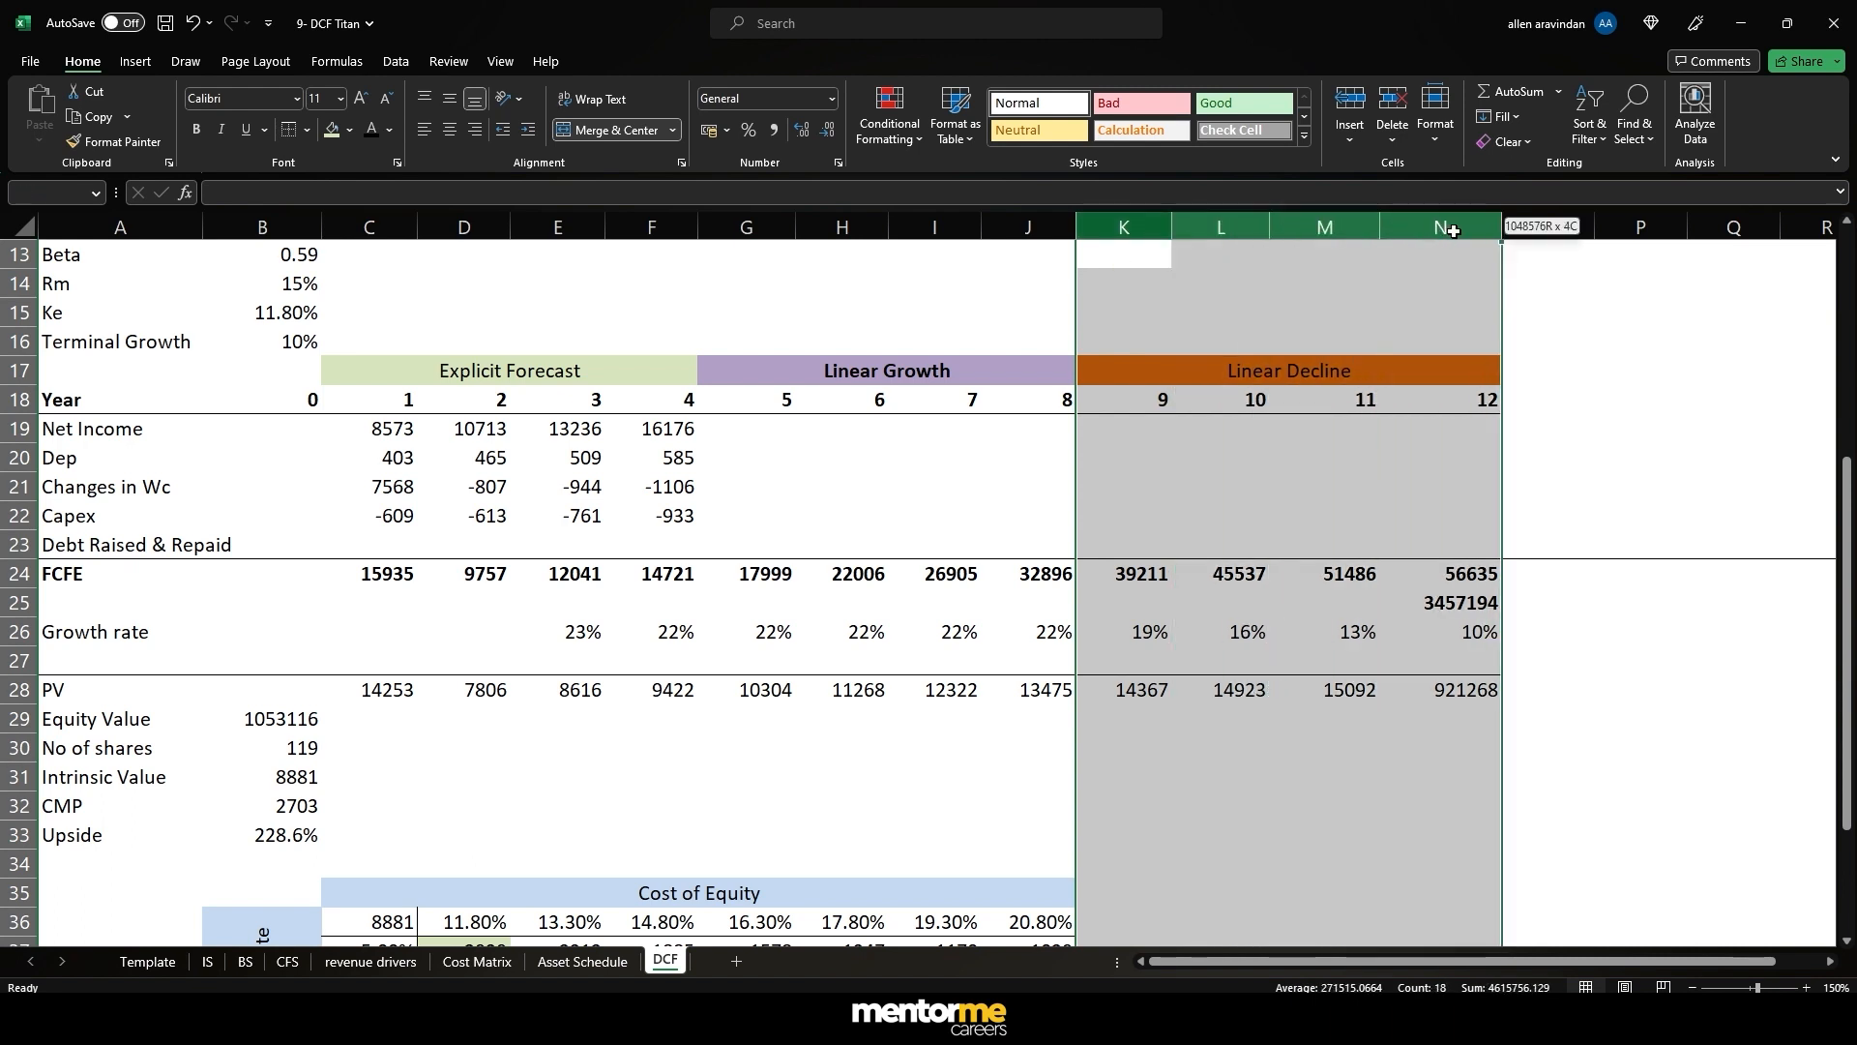
pyautogui.moveTo(1146, 631); pyautogui.dragTo(1439, 633)
pyautogui.scroll(-5, 403, 432)
pyautogui.scroll(6, 232, 423)
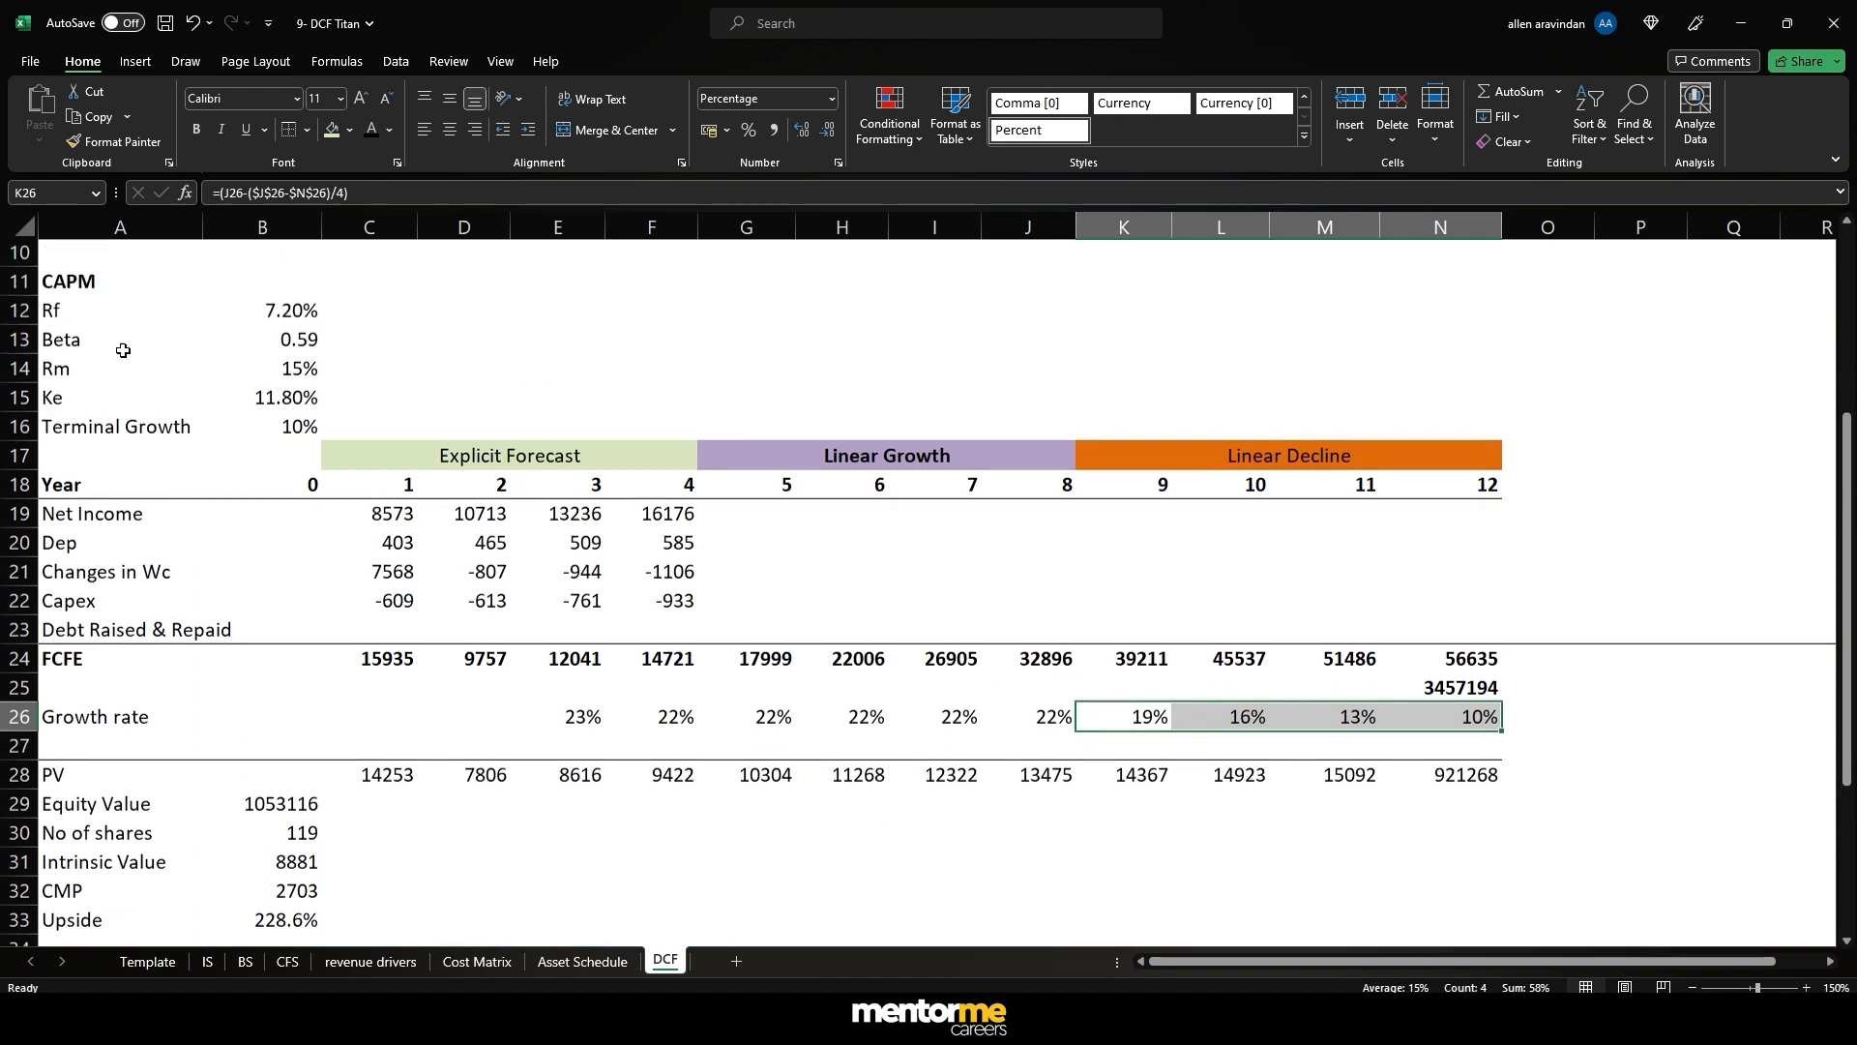
pyautogui.scroll(3, 145, 339)
pyautogui.scroll(-9, 238, 485)
pyautogui.scroll(3, 238, 485)
pyautogui.scroll(-4, 241, 541)
pyautogui.scroll(10, 241, 541)
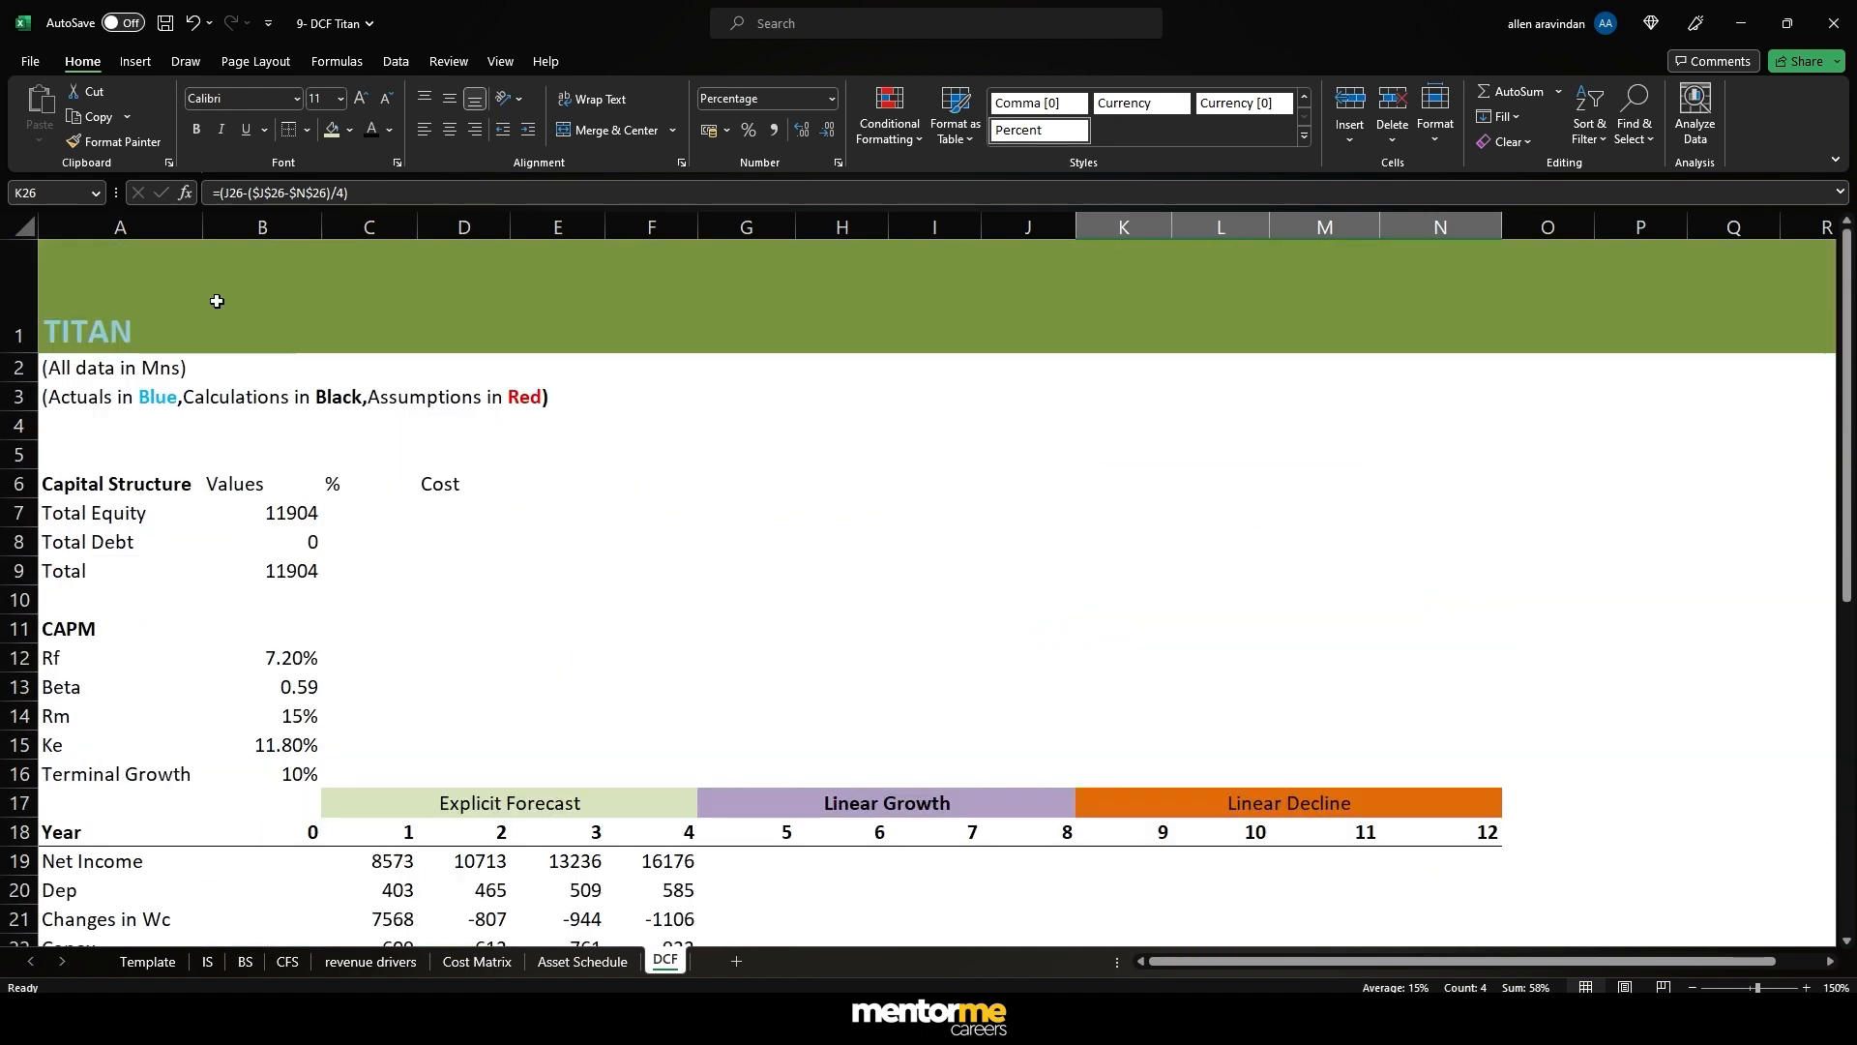
pyautogui.scroll(-4, 433, 579)
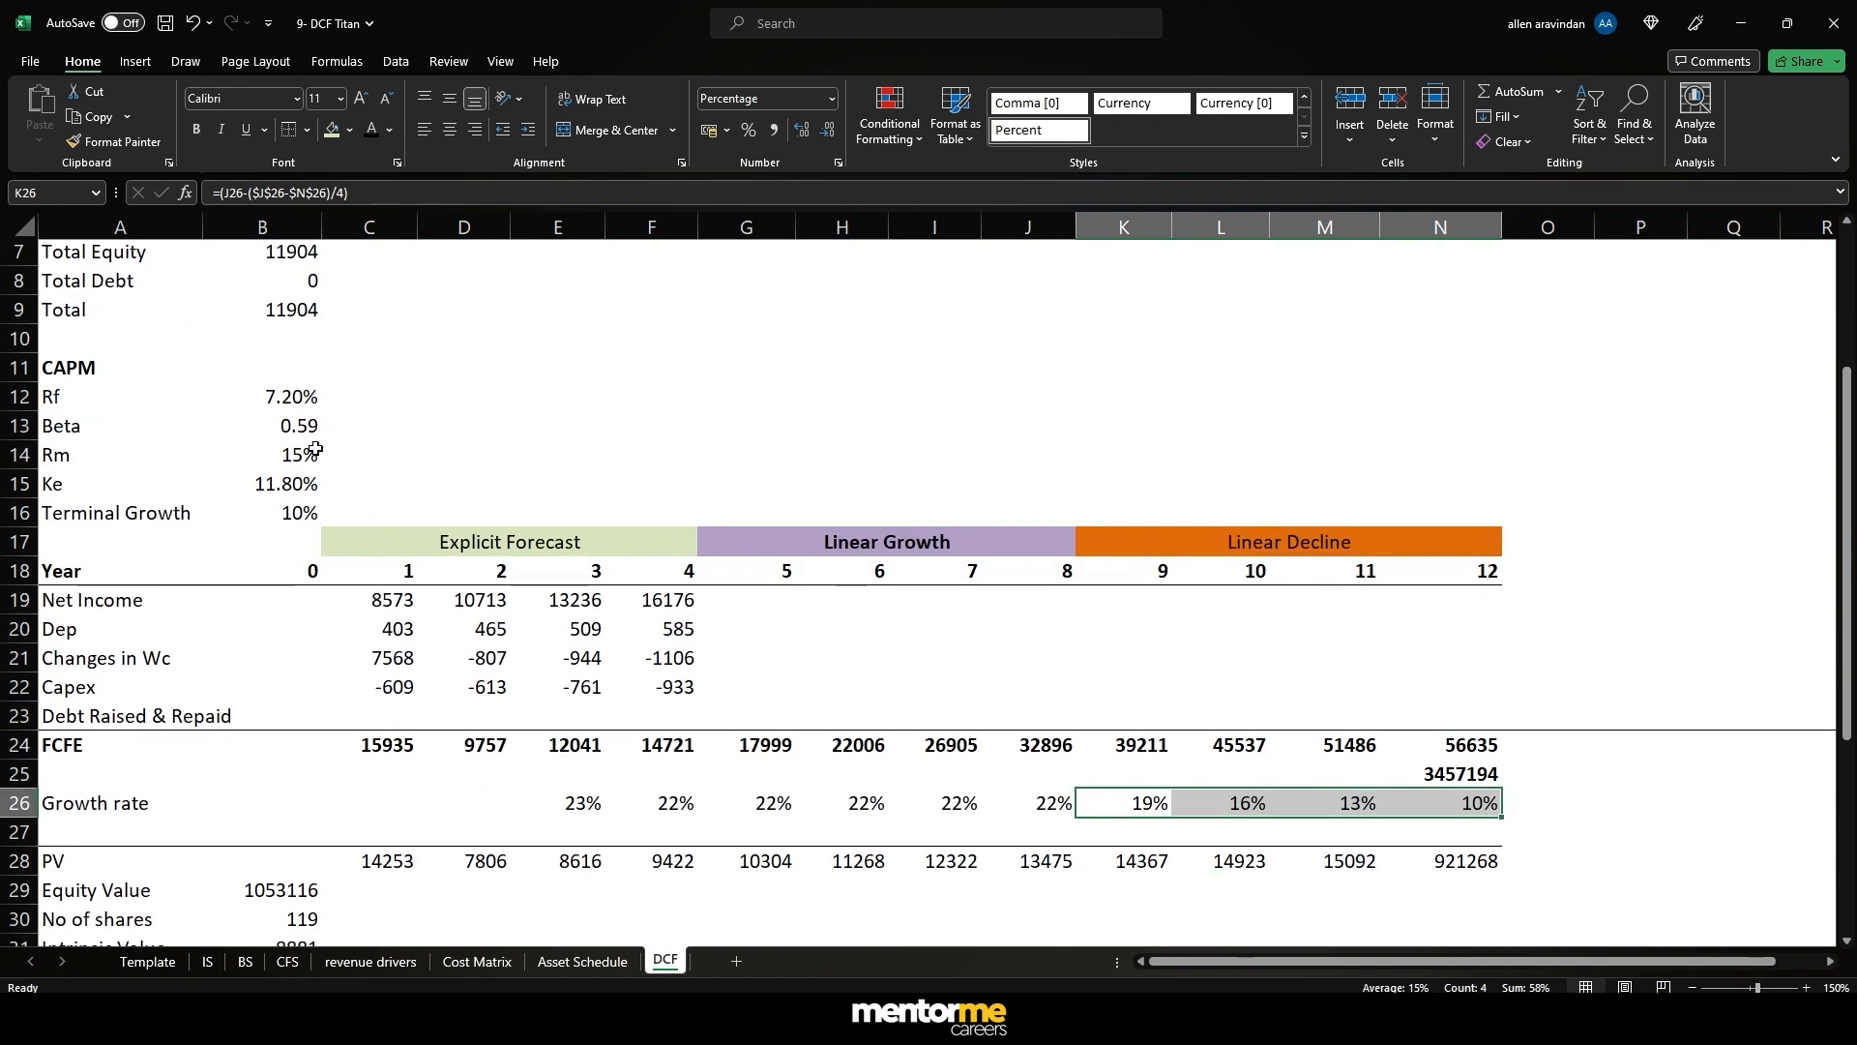